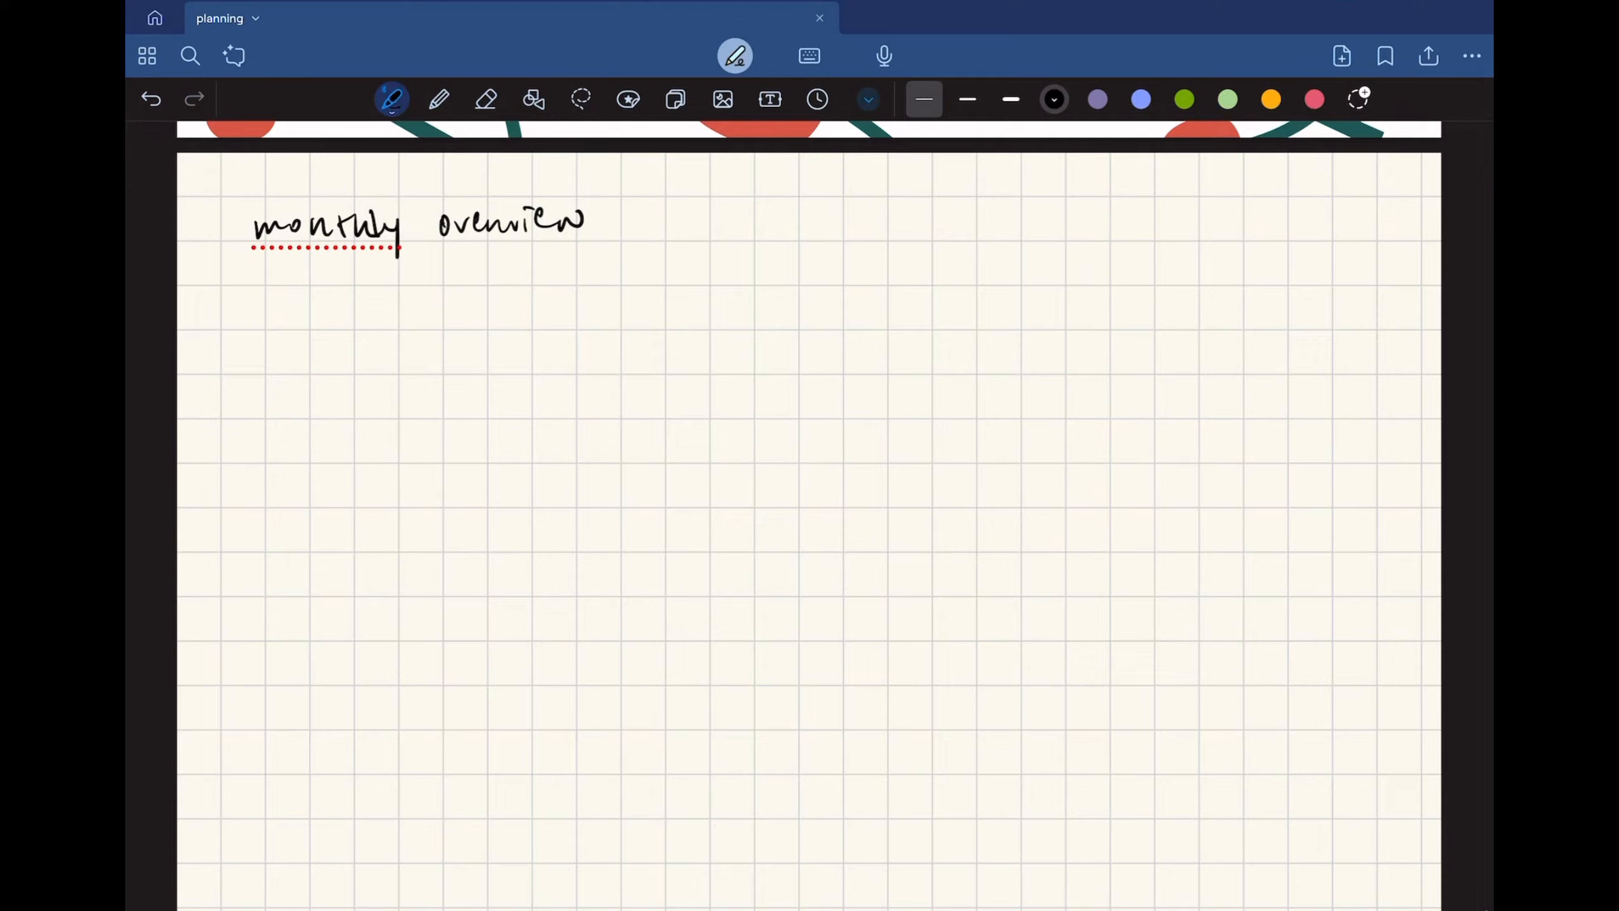
Draw a tall box under the monthly overview heading and handwrite "July 2024" at its top.
mouse_move(255, 274)
left_mouse_down()
mouse_move(561, 277)
mouse_move(549, 621)
mouse_move(238, 626)
left_mouse_up()
left_click_drag(252, 275, 251, 609)
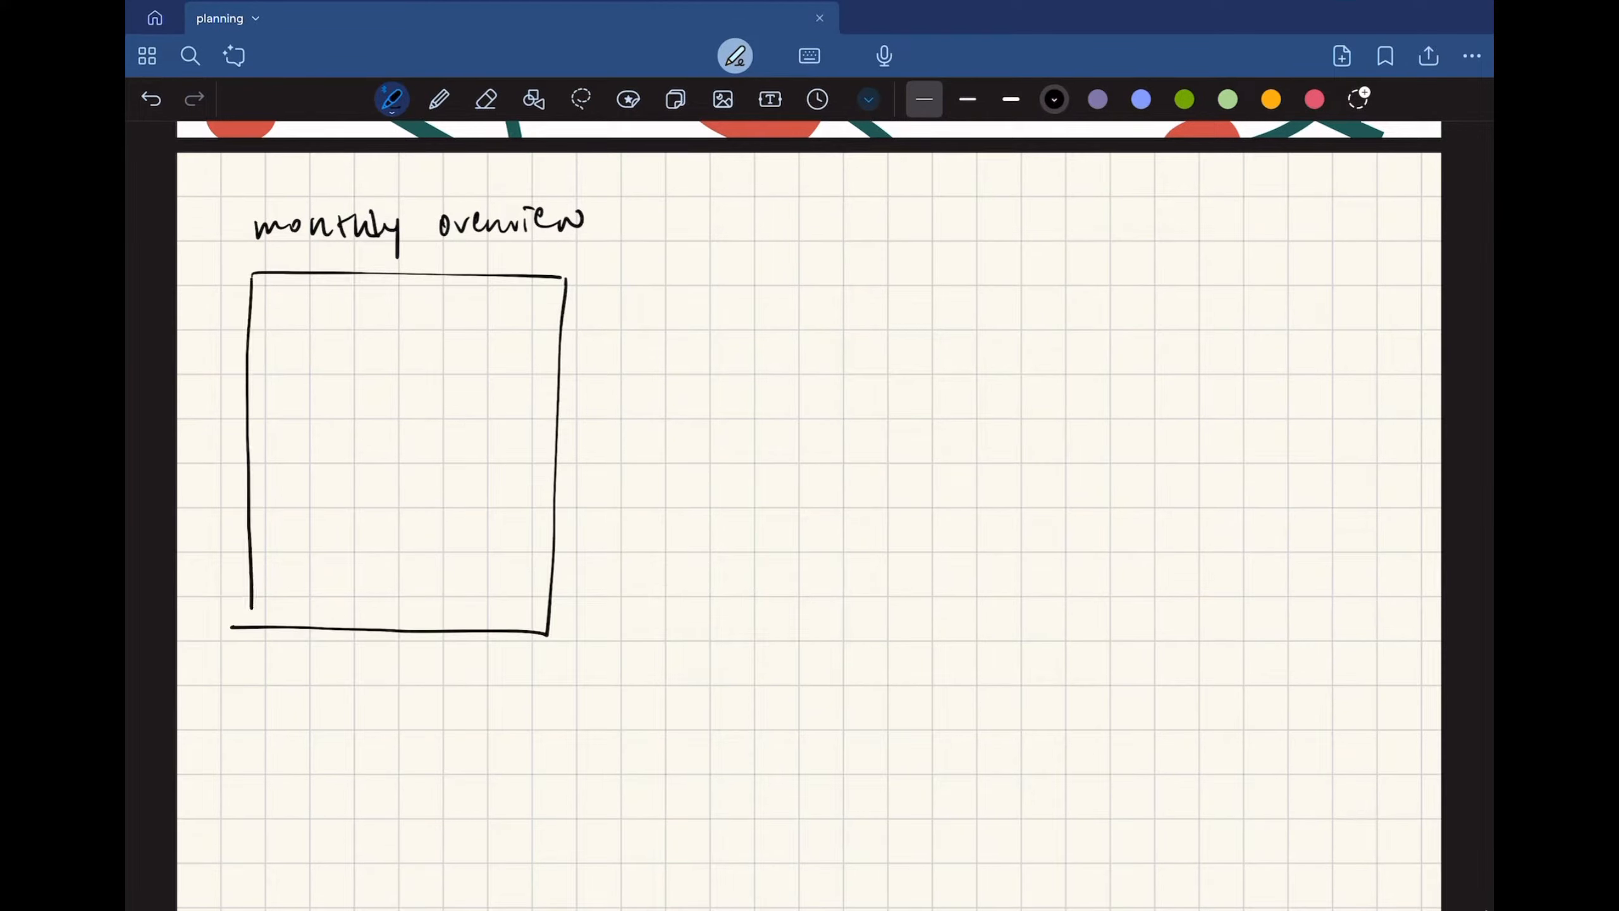
left_click_drag(280, 298, 288, 323)
left_click_drag(303, 305, 323, 311)
mouse_move(324, 306)
left_mouse_down()
mouse_move(339, 307)
mouse_move(335, 332)
left_mouse_up()
left_click_drag(365, 298, 389, 312)
left_click_drag(396, 298, 429, 310)
left_click_drag(429, 290, 429, 323)
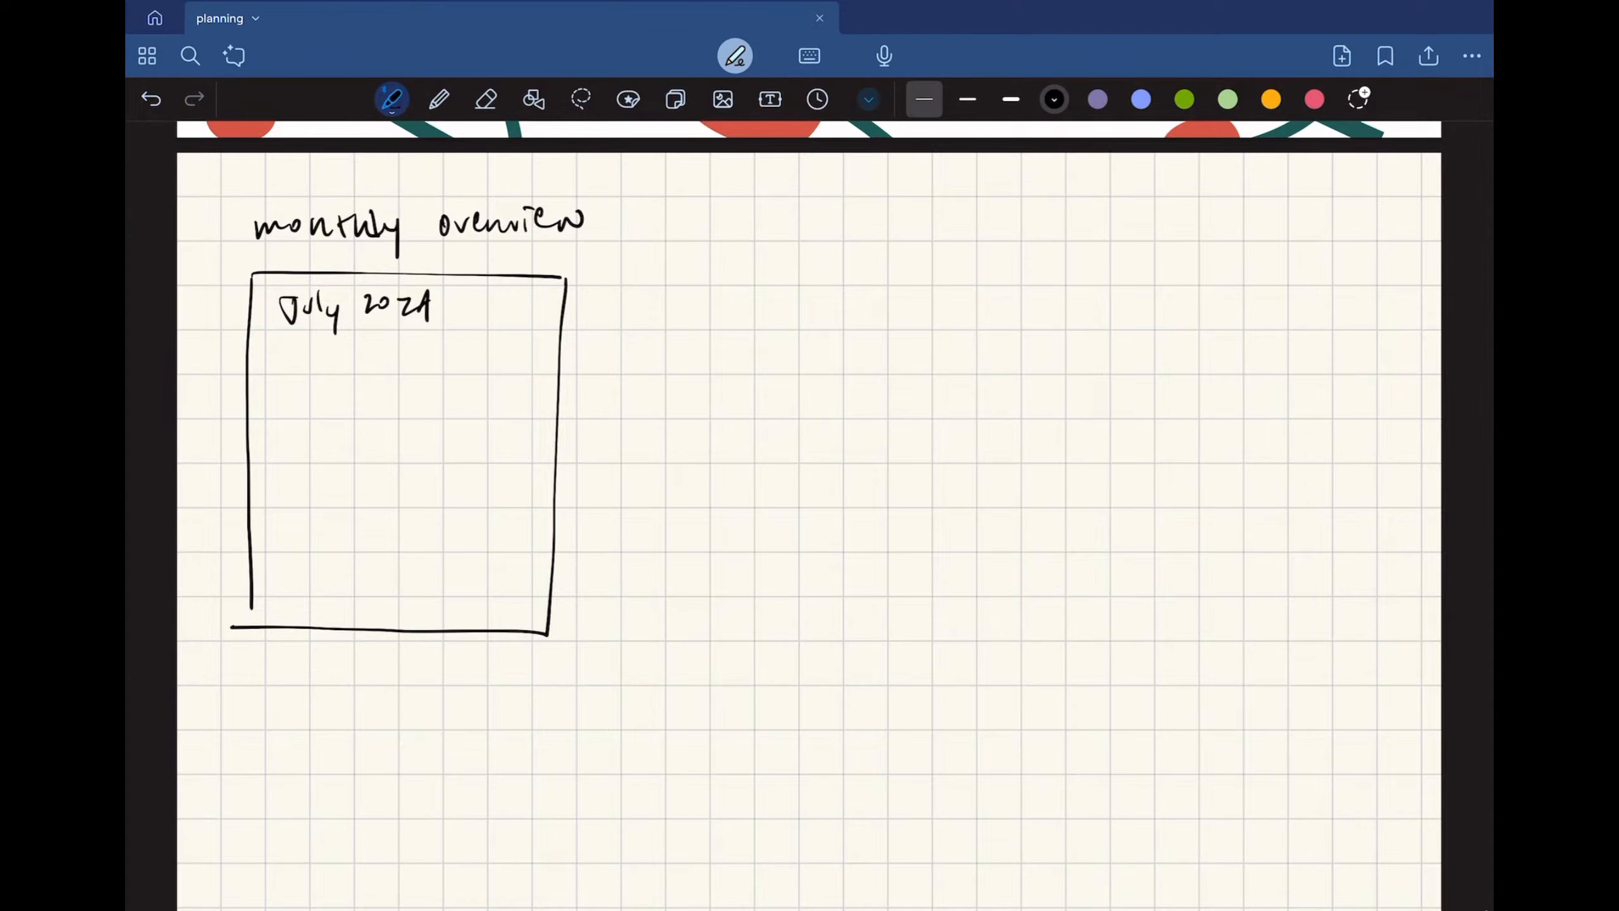
Inside the monthly box, write "Expenses" with a wavy line beneath it, and "Task Tracking" with "30/50 tasks completed".
left_click_drag(284, 368, 454, 374)
left_click_drag(285, 338, 388, 350)
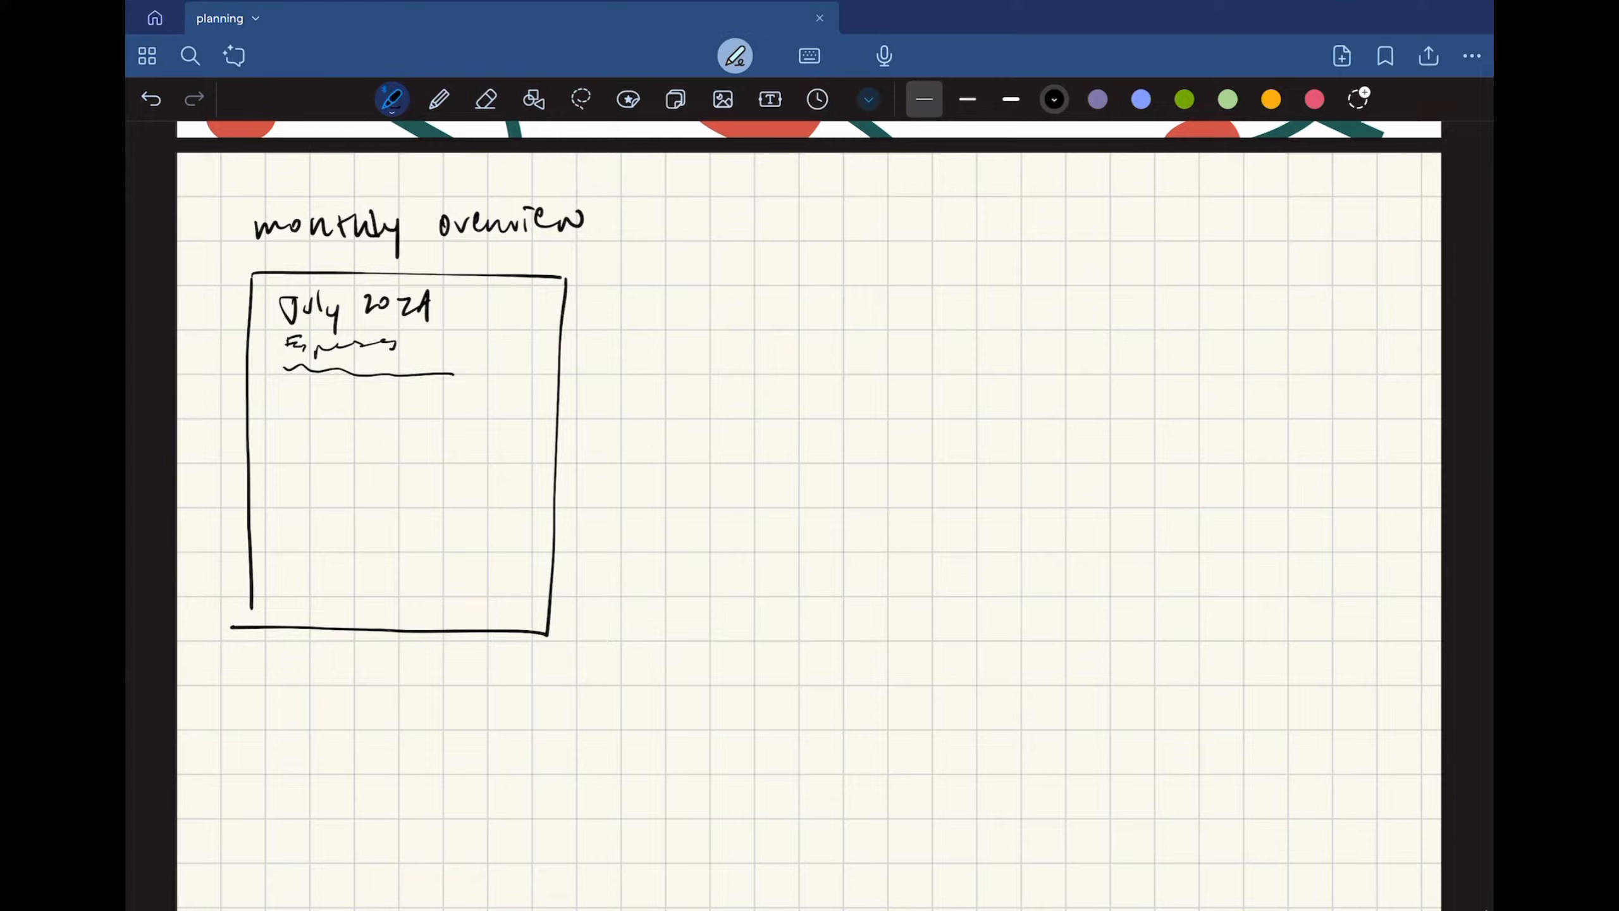
mouse_move(280, 412)
left_mouse_down()
mouse_move(289, 429)
mouse_move(471, 414)
mouse_move(471, 439)
left_mouse_up()
left_click_drag(292, 447, 313, 460)
mouse_move(345, 442)
left_mouse_down()
mouse_move(332, 472)
mouse_move(352, 463)
left_mouse_up()
mouse_move(377, 453)
left_mouse_down()
mouse_move(432, 455)
mouse_move(424, 469)
left_mouse_up()
mouse_move(440, 449)
left_mouse_down()
mouse_move(472, 466)
mouse_move(464, 479)
mouse_move(538, 463)
left_mouse_up()
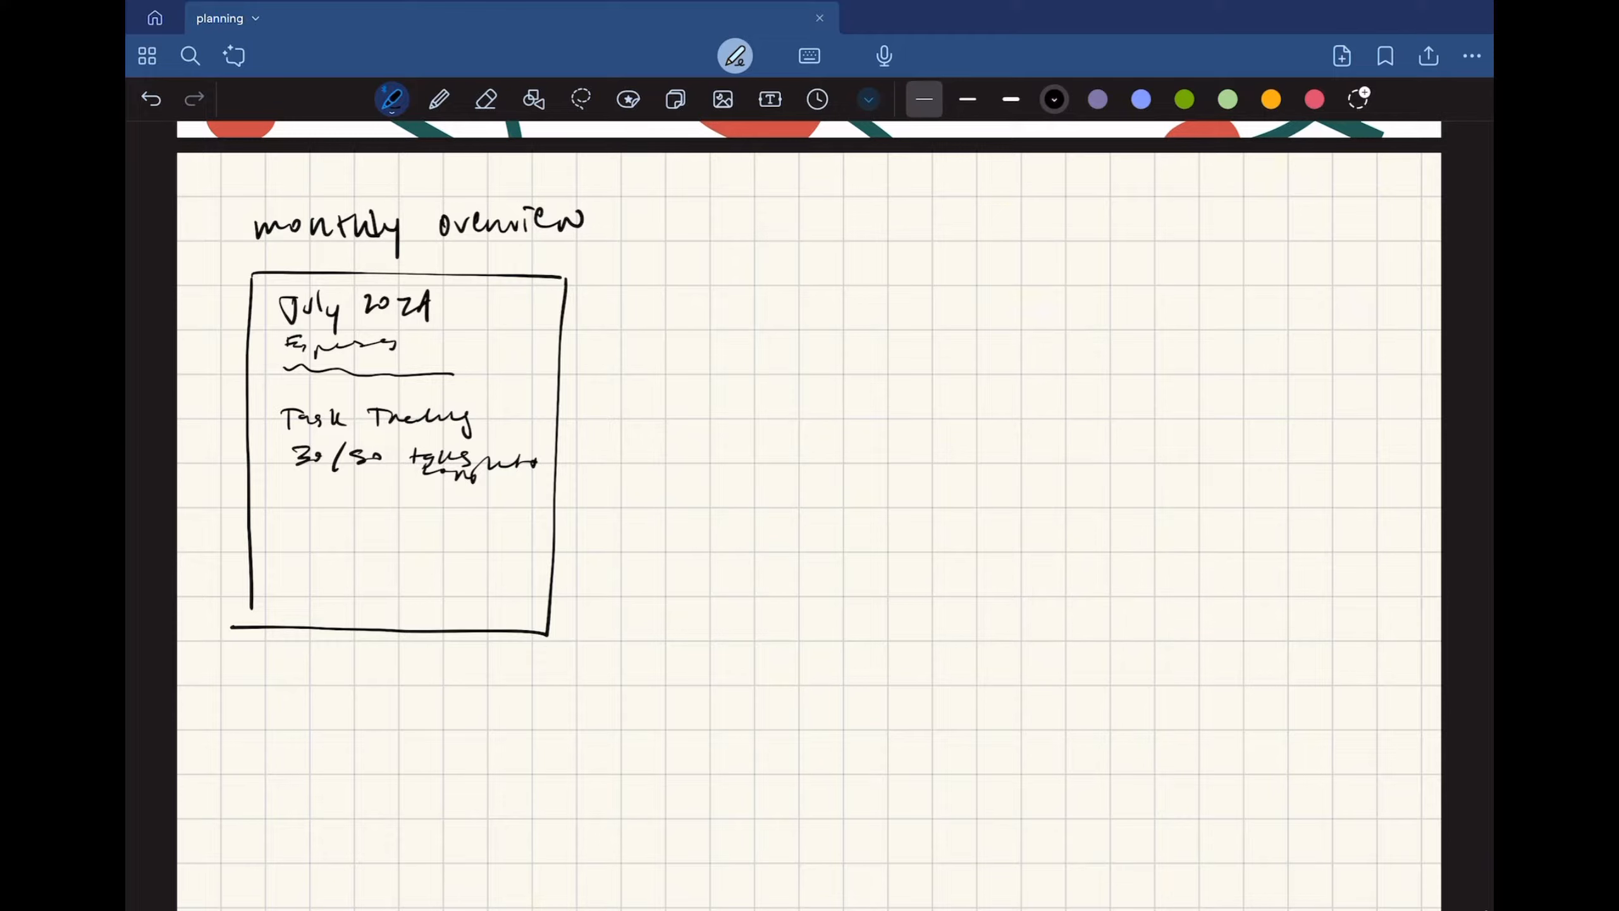
Add a "Journaling" entry with "20/30 entries written" in the lower part of the monthly box.
mouse_move(287, 518)
left_mouse_down()
mouse_move(298, 537)
mouse_move(390, 520)
mouse_move(424, 545)
left_mouse_up()
mouse_move(296, 574)
left_mouse_down()
mouse_move(313, 587)
mouse_move(325, 574)
mouse_move(339, 604)
mouse_move(364, 594)
left_mouse_up()
left_click_drag(382, 578, 464, 584)
mouse_move(469, 568)
left_mouse_down()
mouse_move(475, 587)
mouse_move(499, 578)
left_mouse_up()
mouse_move(498, 571)
left_mouse_down()
mouse_move(510, 590)
mouse_move(486, 605)
mouse_move(499, 597)
left_mouse_up()
mouse_move(503, 583)
left_mouse_down()
mouse_move(514, 605)
mouse_move(547, 587)
left_mouse_up()
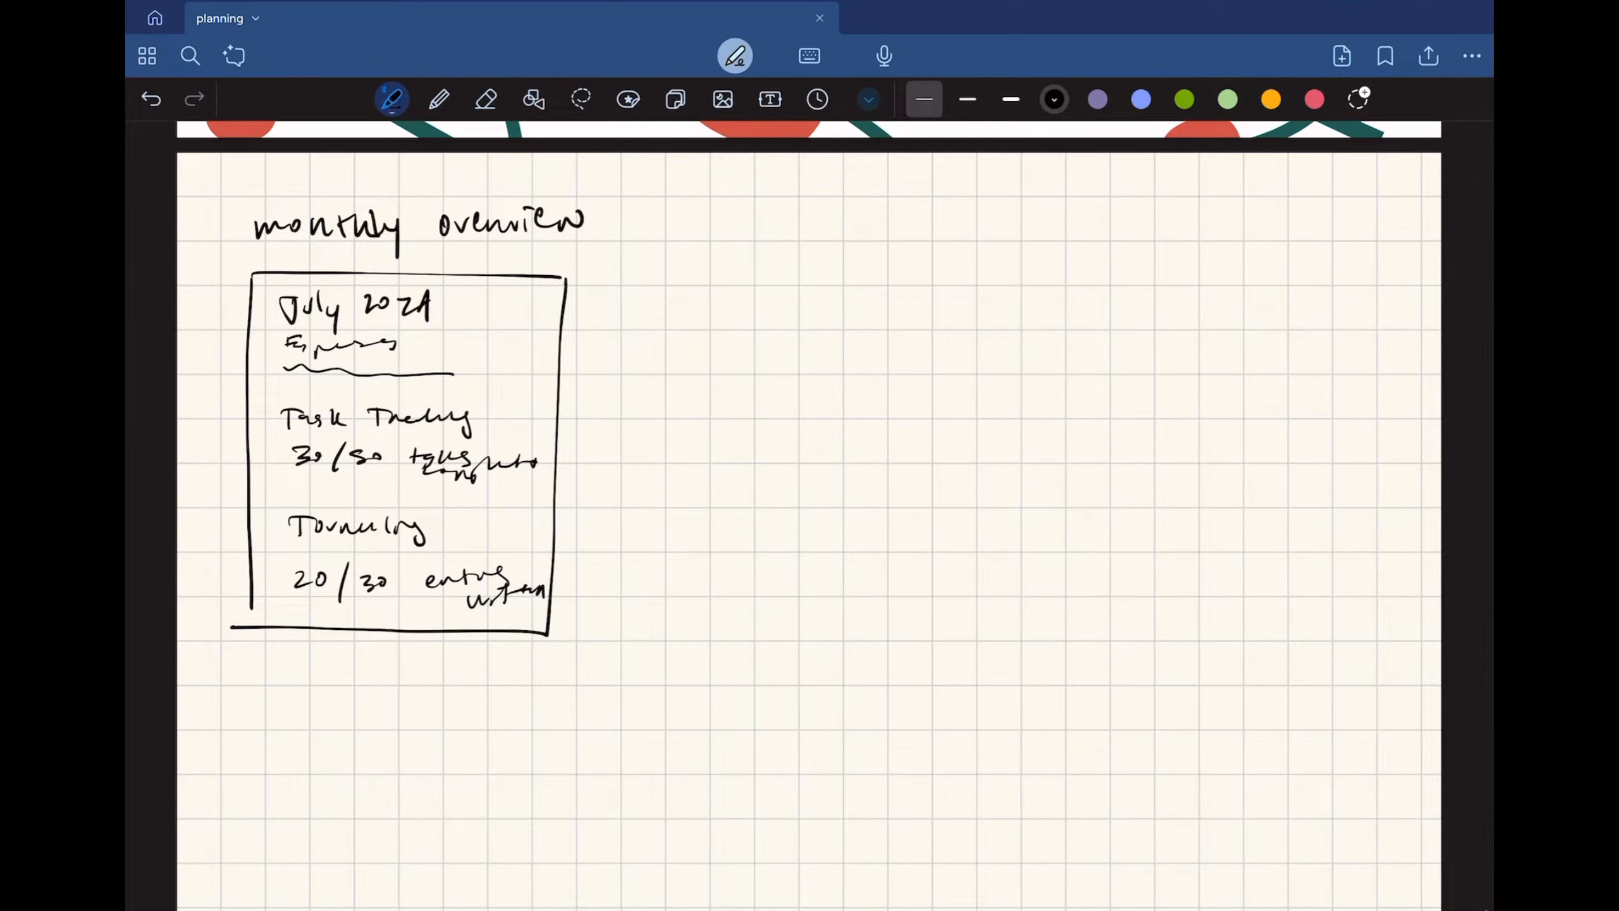
Underline the monthly overview heading in purple.
scroll(809, 511, "up", 3)
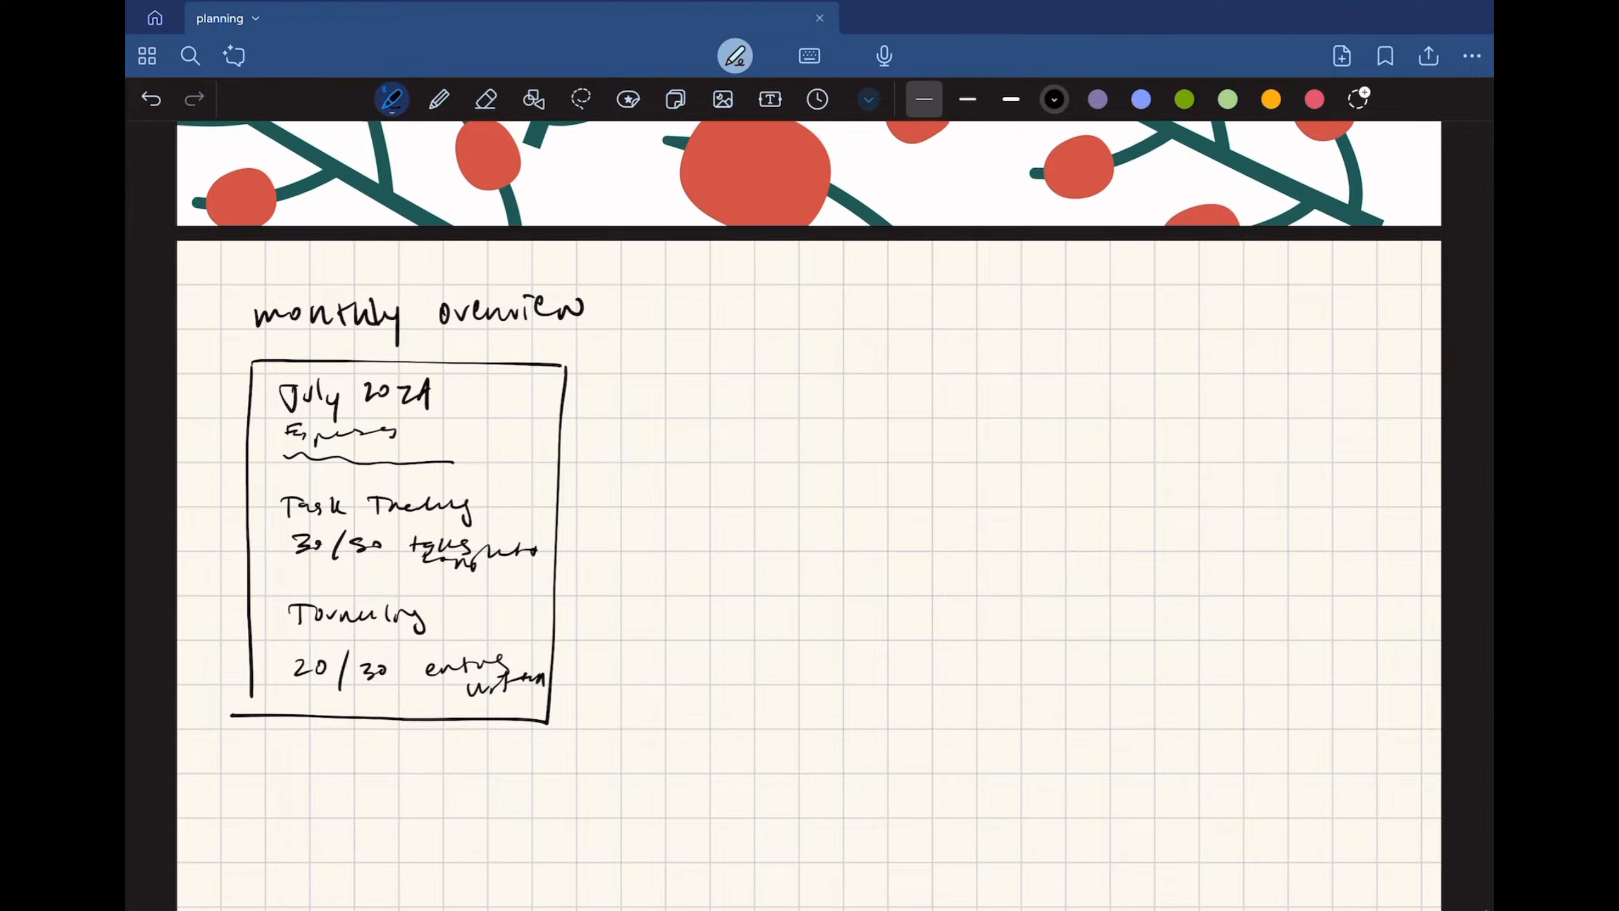
scroll(810, 510, "down", 1)
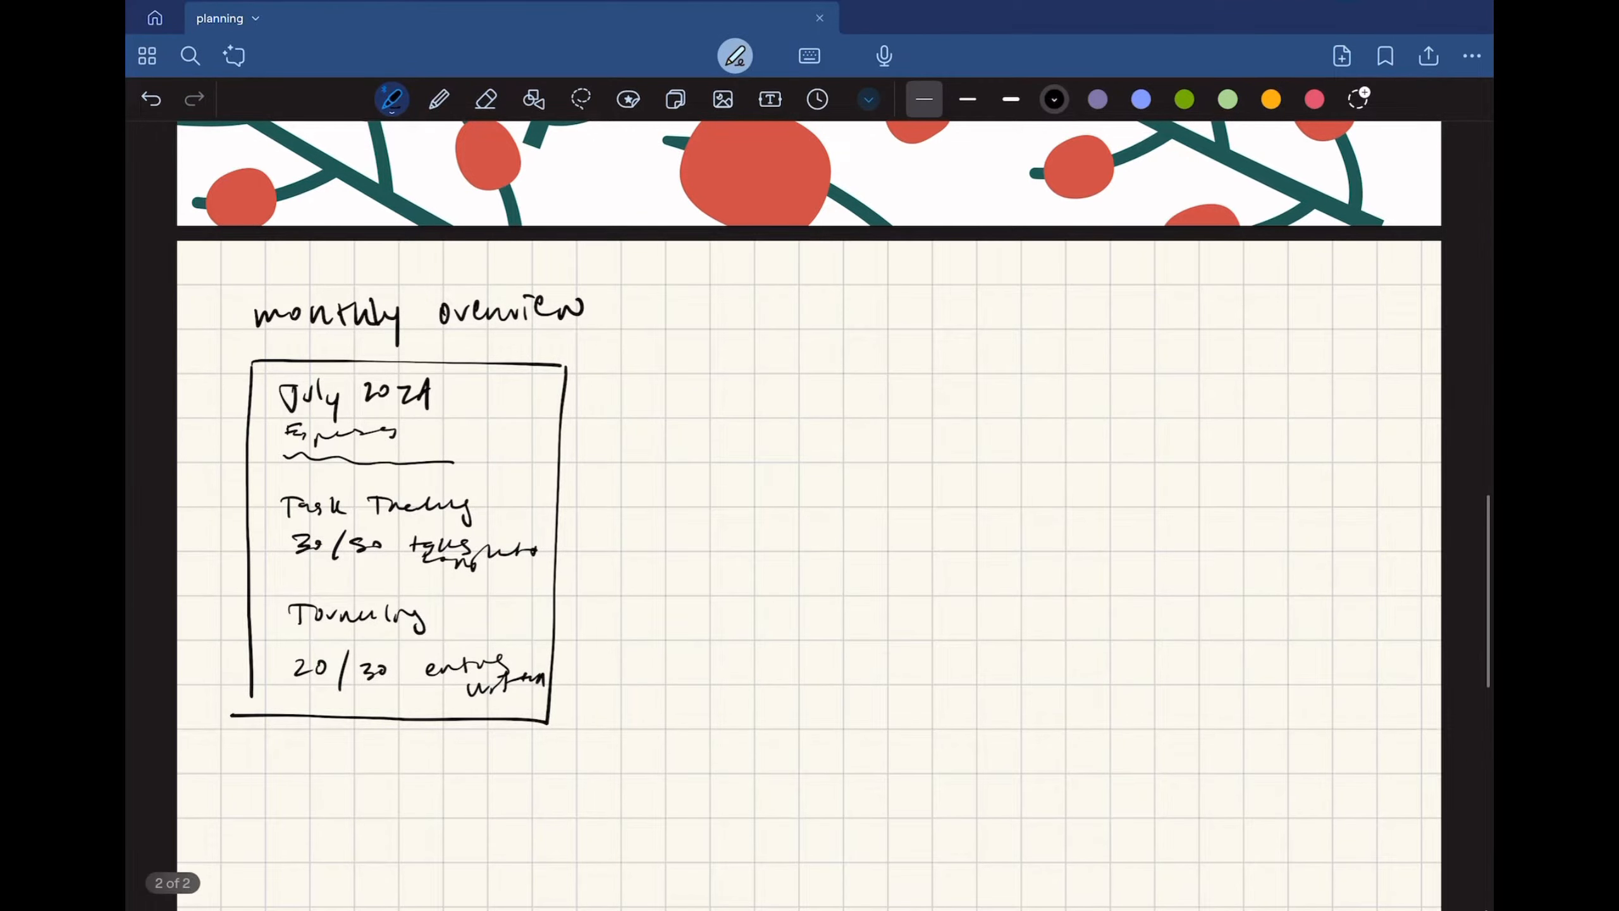
left_click(1098, 99)
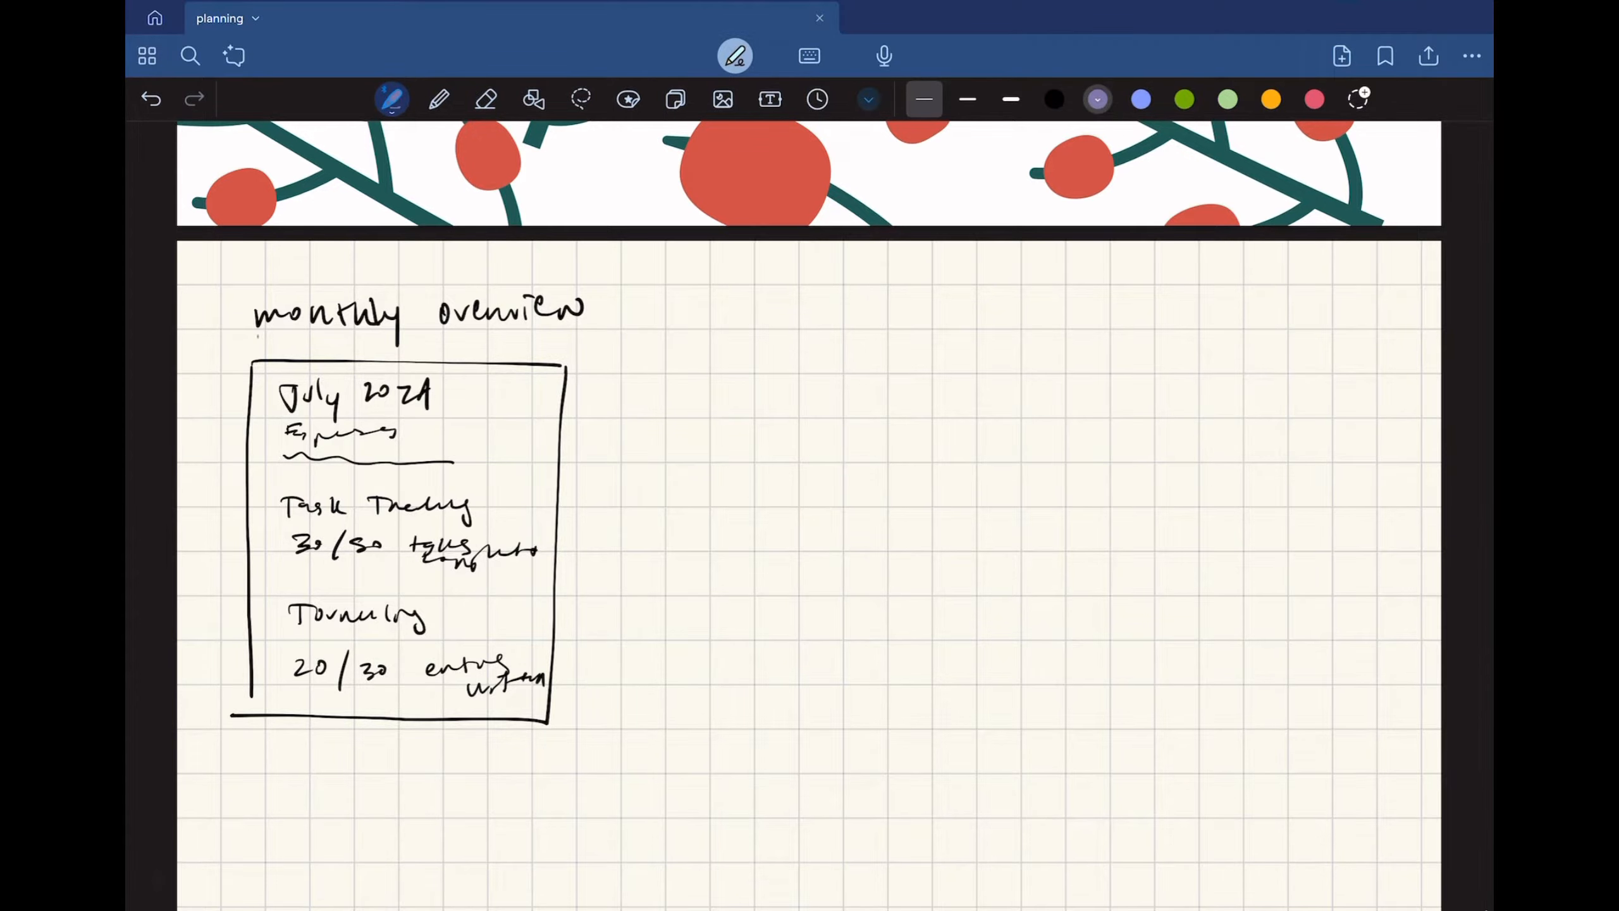
left_click_drag(258, 334, 506, 345)
Handwrite the heading "expenses" in black beside the monthly overview heading.
left_click(1054, 99)
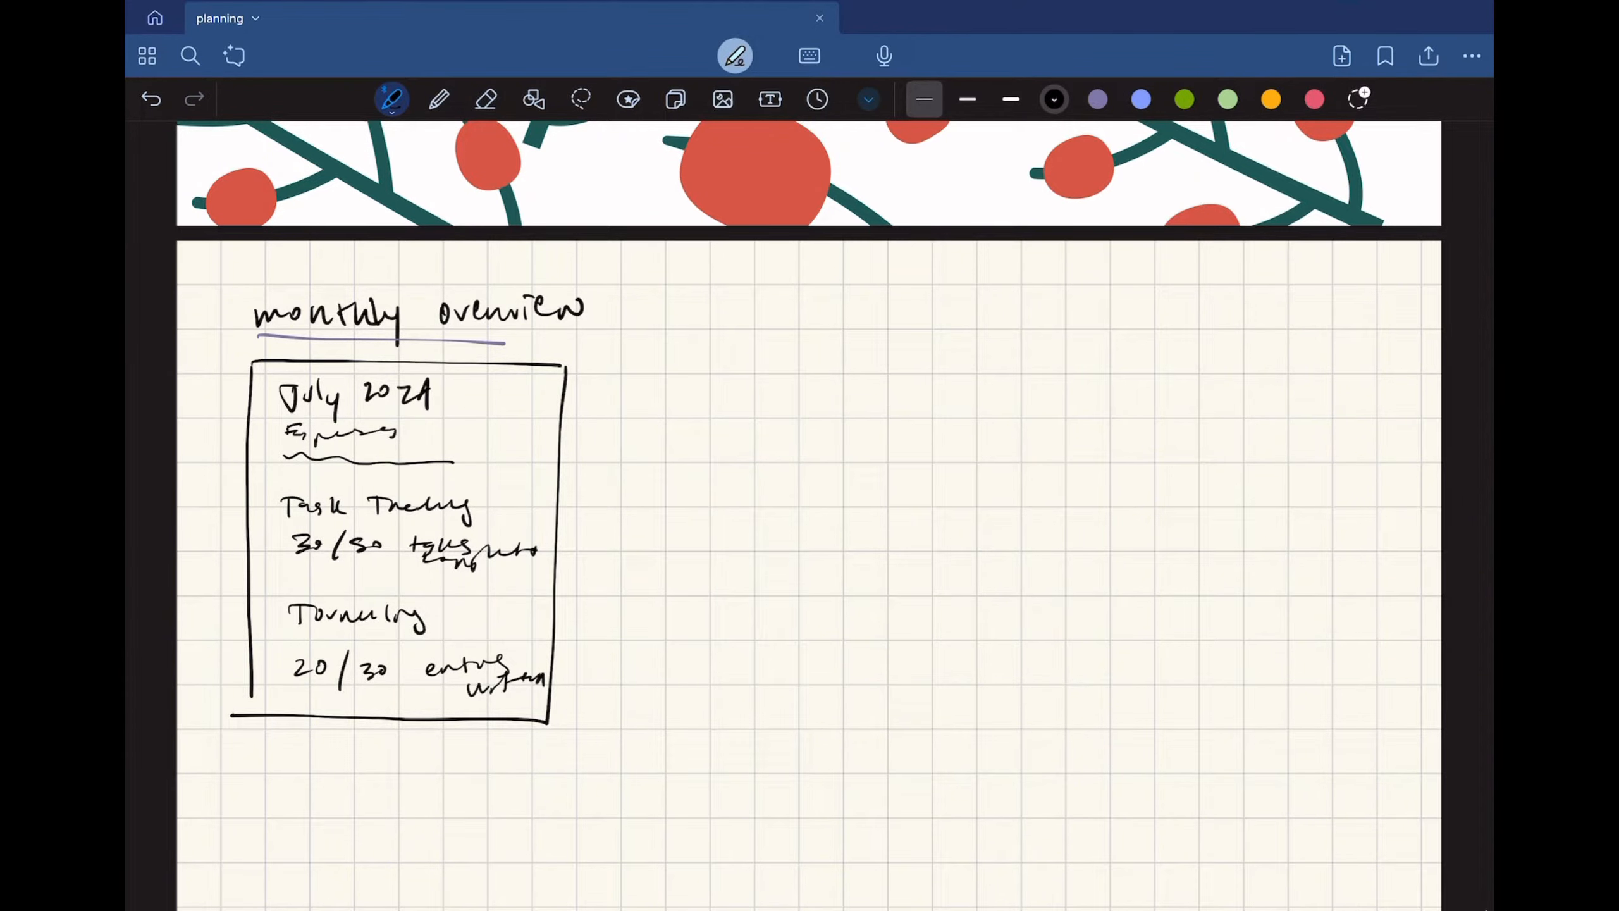
left_click_drag(754, 314, 795, 323)
left_click_drag(796, 308, 780, 332)
mouse_move(802, 311)
left_mouse_down()
mouse_move(805, 347)
mouse_move(874, 306)
mouse_move(899, 327)
left_mouse_up()
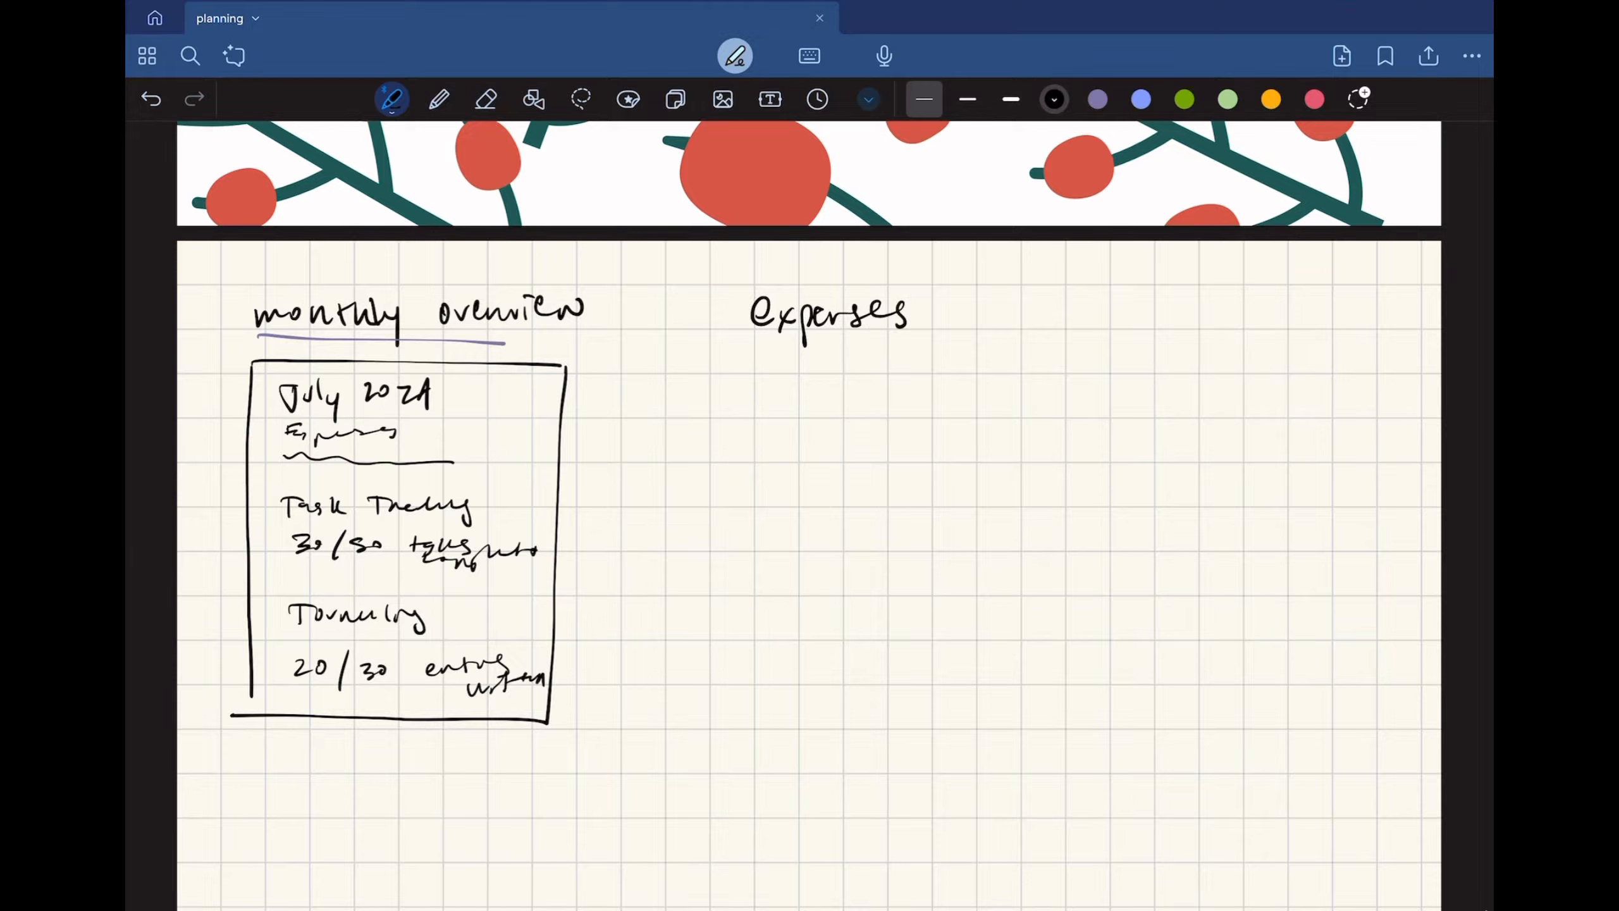
Draw three small stacked boxes under the expenses heading and label them 28, 21 and 14.
mouse_move(758, 401)
left_mouse_down()
mouse_move(752, 434)
mouse_move(827, 479)
left_mouse_up()
mouse_move(765, 482)
left_mouse_down()
mouse_move(765, 514)
mouse_move(737, 522)
mouse_move(758, 591)
left_mouse_up()
left_click_drag(754, 559, 843, 597)
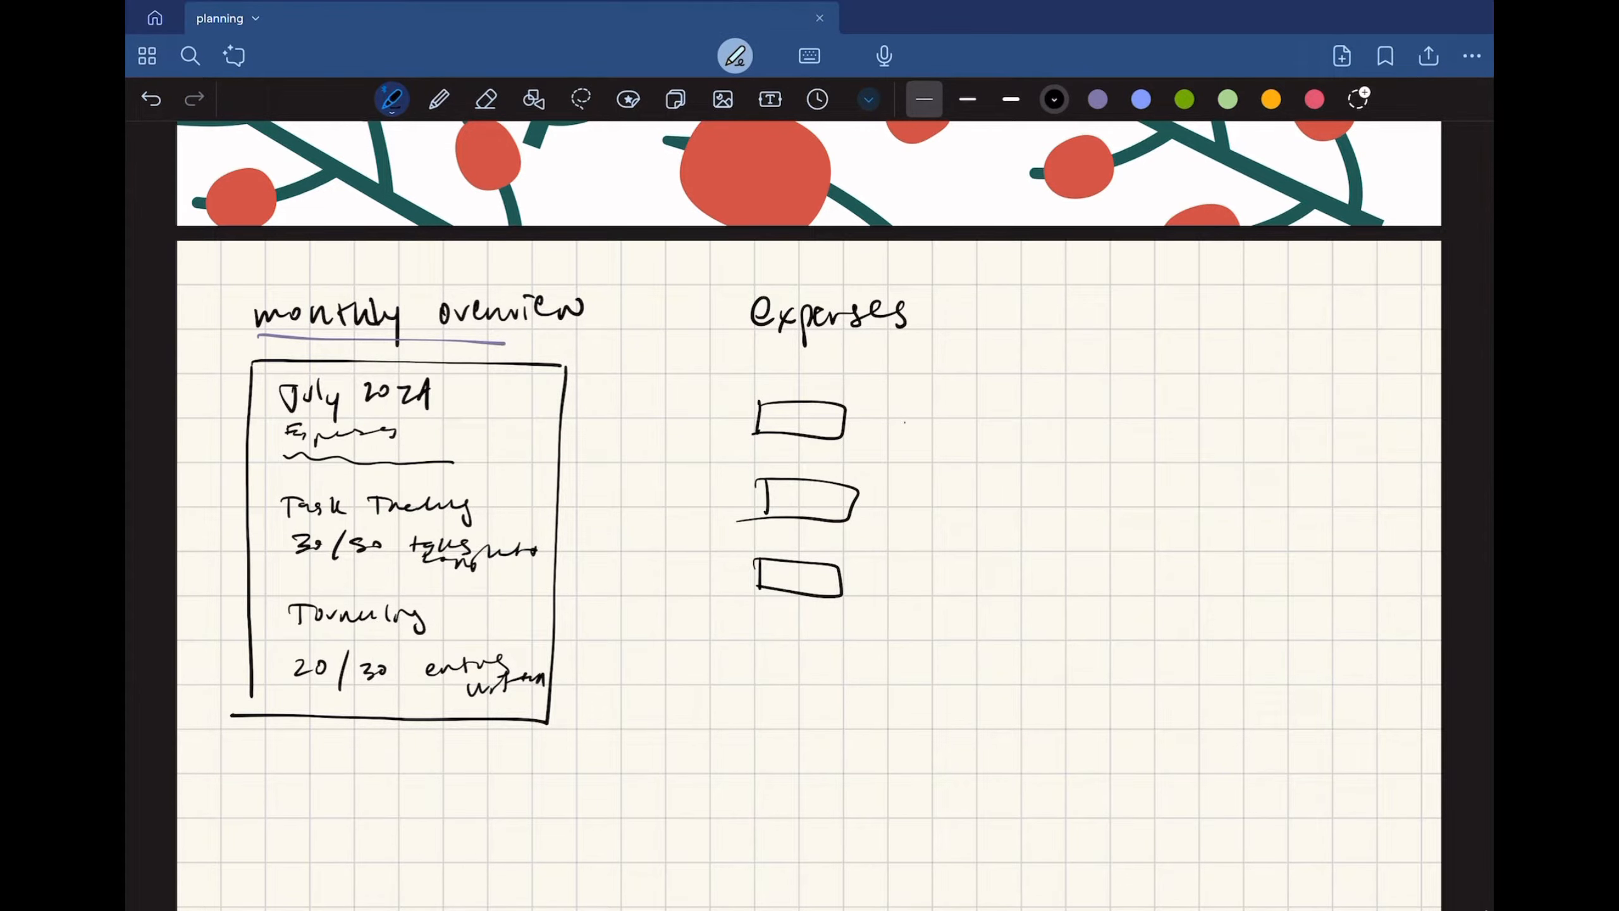
left_click_drag(904, 420, 924, 437)
left_click_drag(935, 424, 935, 440)
mouse_move(890, 511)
left_mouse_down()
mouse_move(915, 508)
mouse_move(915, 523)
left_mouse_up()
left_click_drag(892, 586, 892, 608)
left_click_drag(908, 585, 932, 594)
left_click_drag(917, 583, 915, 605)
Circle the wavy Expenses line in the monthly box and draw arrows to that box from the three expense boxes.
scroll(809, 575, "down", 1)
mouse_move(319, 436)
left_mouse_down()
mouse_move(303, 464)
mouse_move(295, 450)
left_mouse_up()
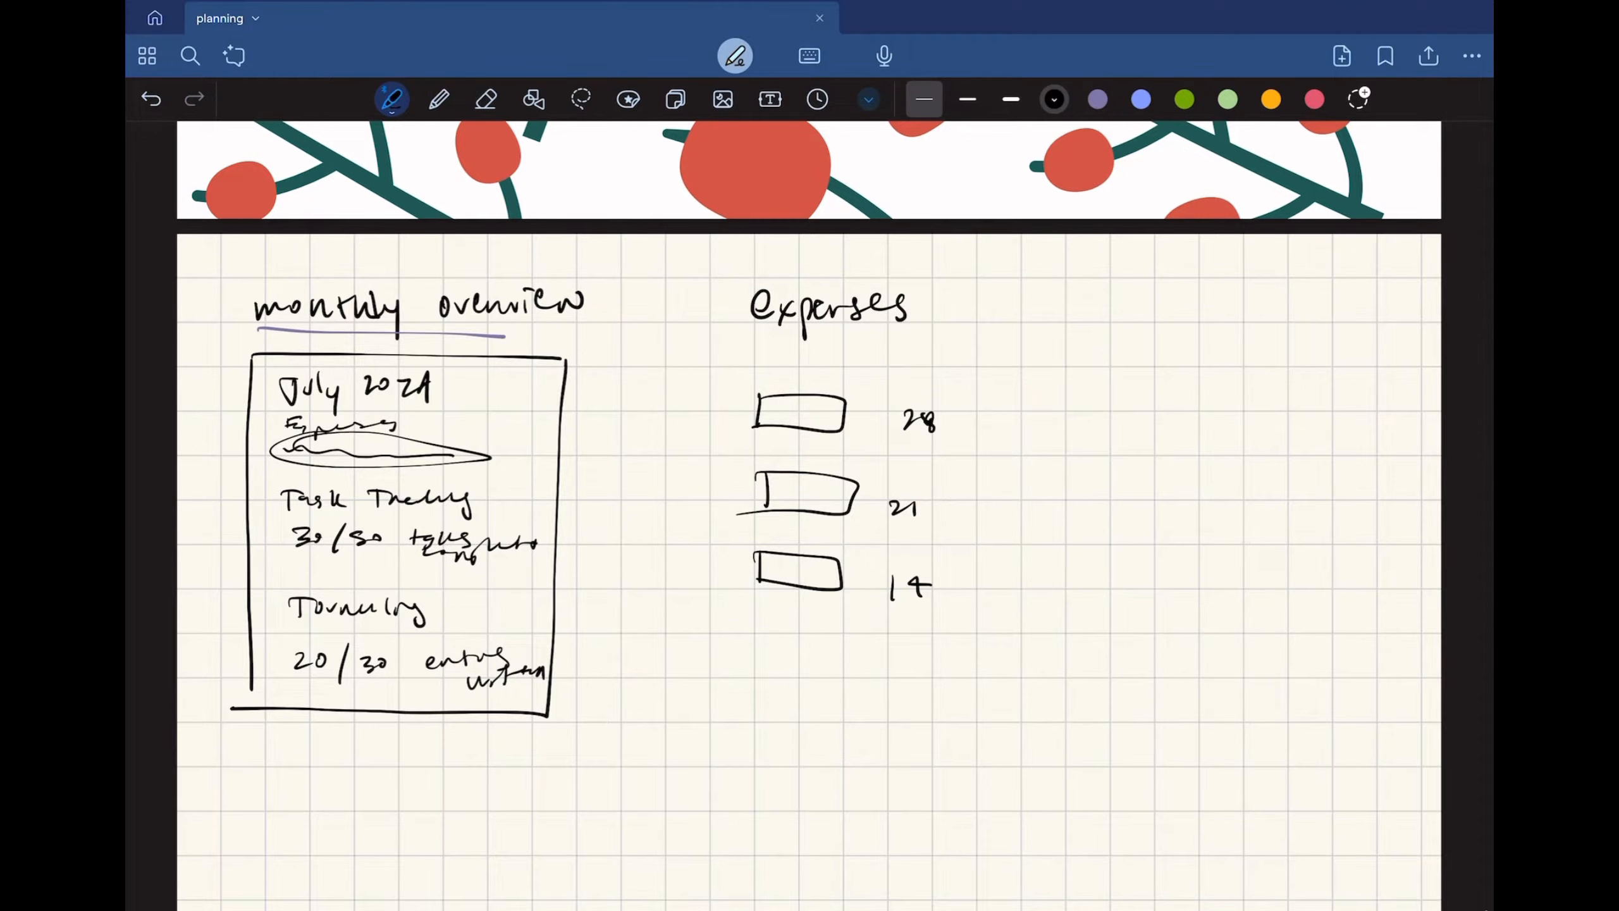
mouse_move(752, 406)
left_mouse_down()
mouse_move(547, 472)
mouse_move(574, 479)
left_mouse_up()
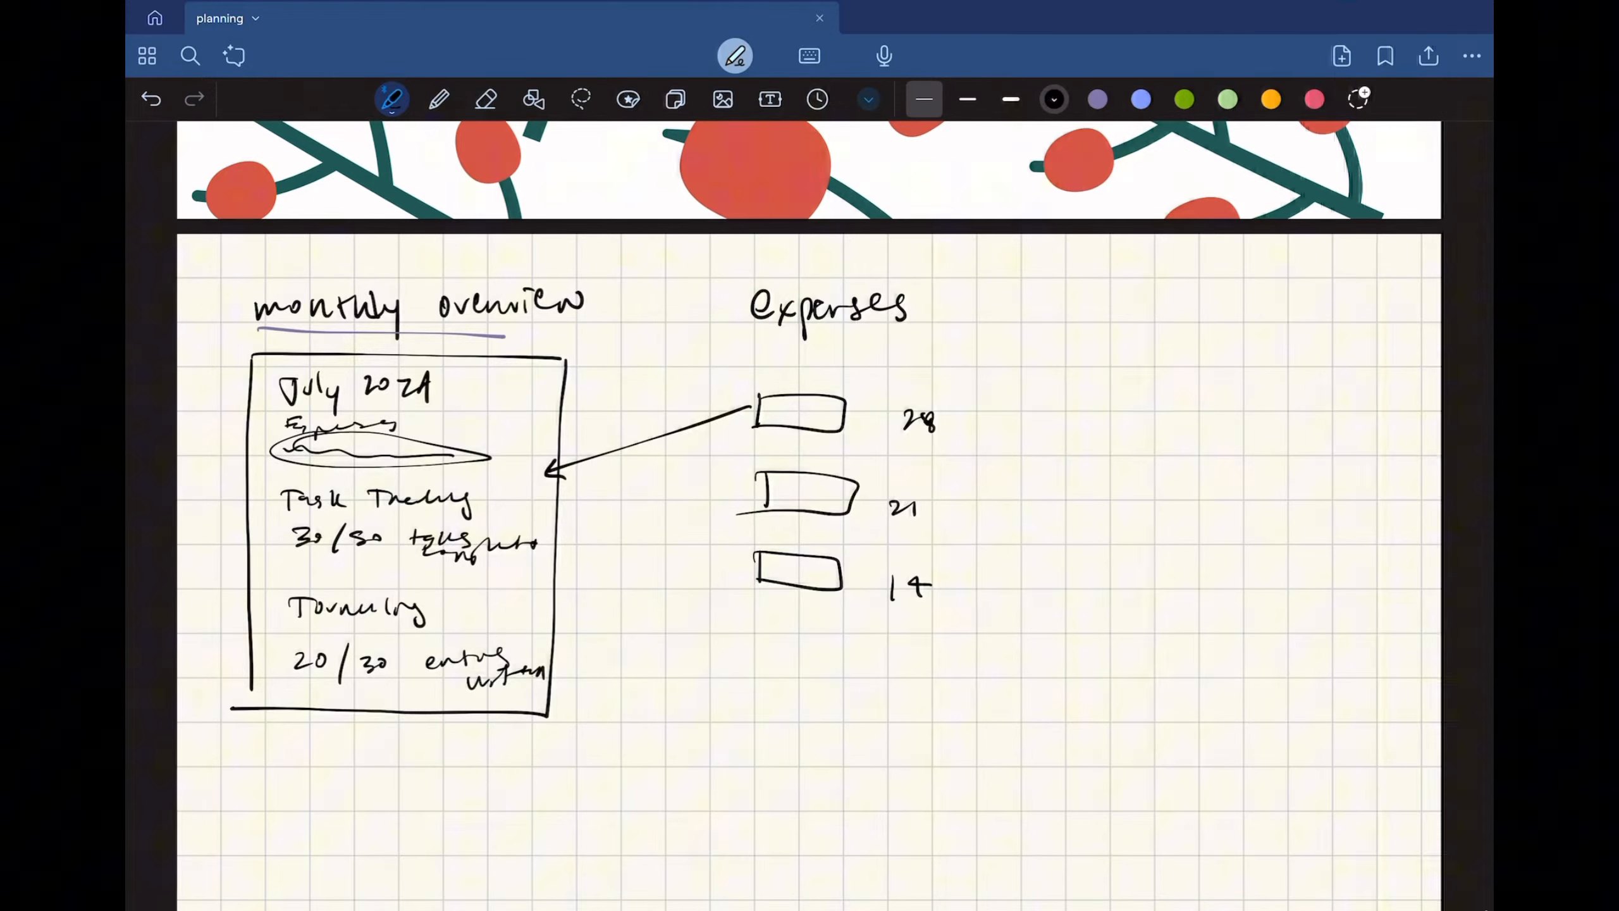
mouse_move(774, 495)
left_mouse_down()
mouse_move(567, 491)
mouse_move(567, 507)
left_mouse_up()
left_click_drag(758, 566, 564, 522)
left_click_drag(571, 507, 564, 537)
Draw a wide box beside the expense numbers and write "$28.00" in it.
scroll(809, 510, "down", 3)
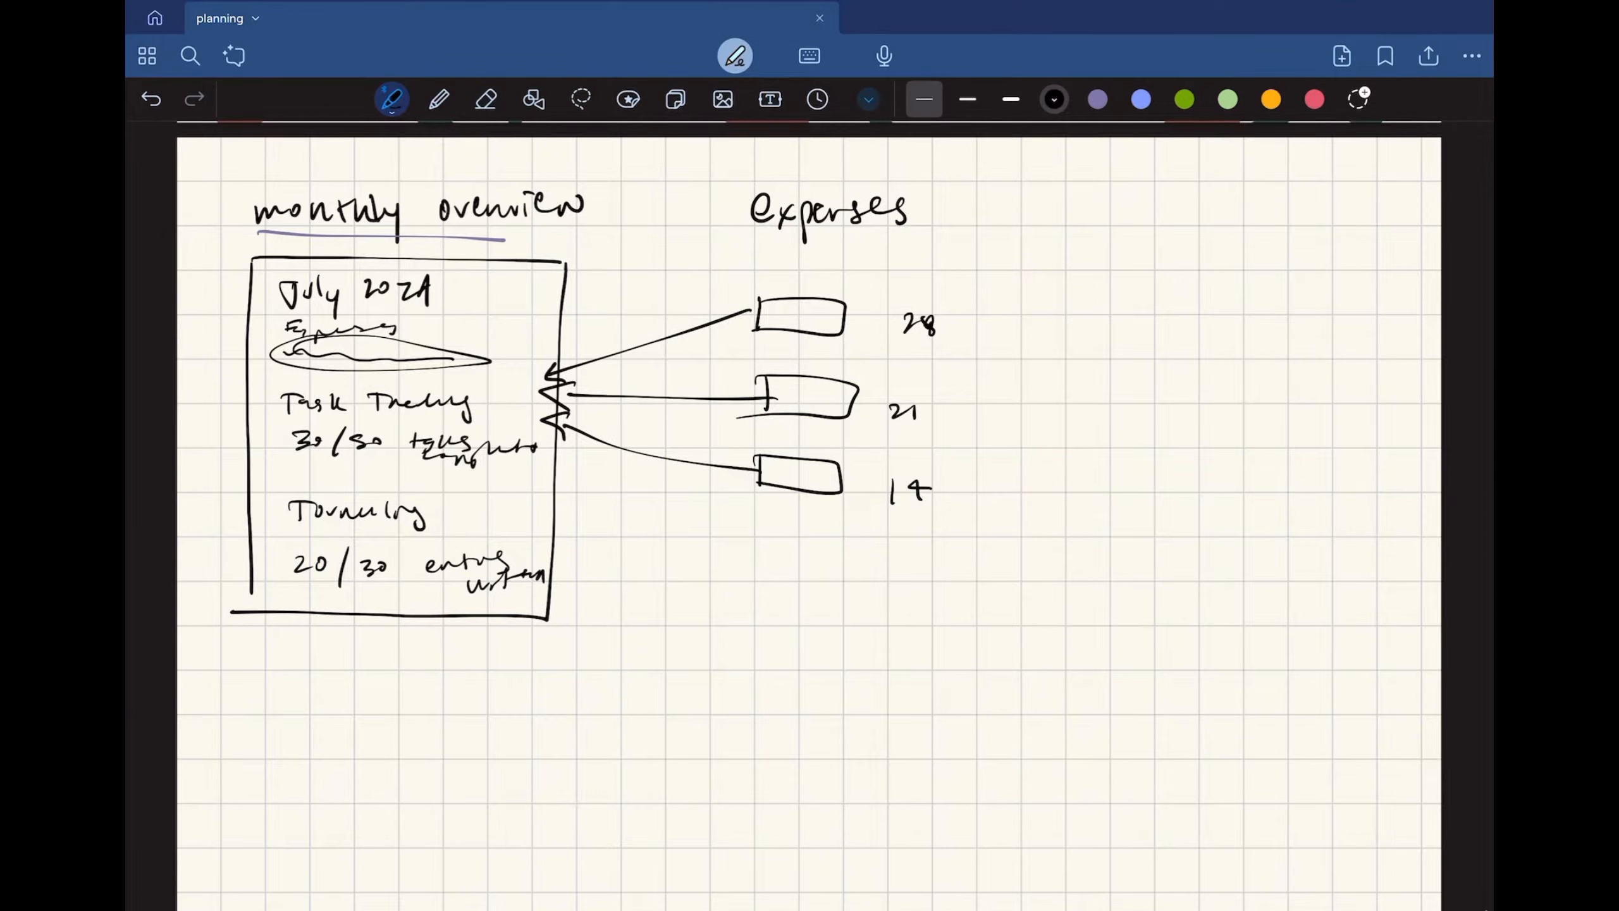
mouse_move(1058, 269)
left_mouse_down()
mouse_move(1064, 324)
mouse_move(1342, 319)
mouse_move(1075, 339)
left_mouse_up()
left_click_drag(1075, 338, 1118, 308)
left_click_drag(1128, 293, 1137, 310)
left_click_drag(1170, 293, 1183, 295)
left_click_drag(1085, 293, 1072, 312)
left_click_drag(1081, 289, 1073, 330)
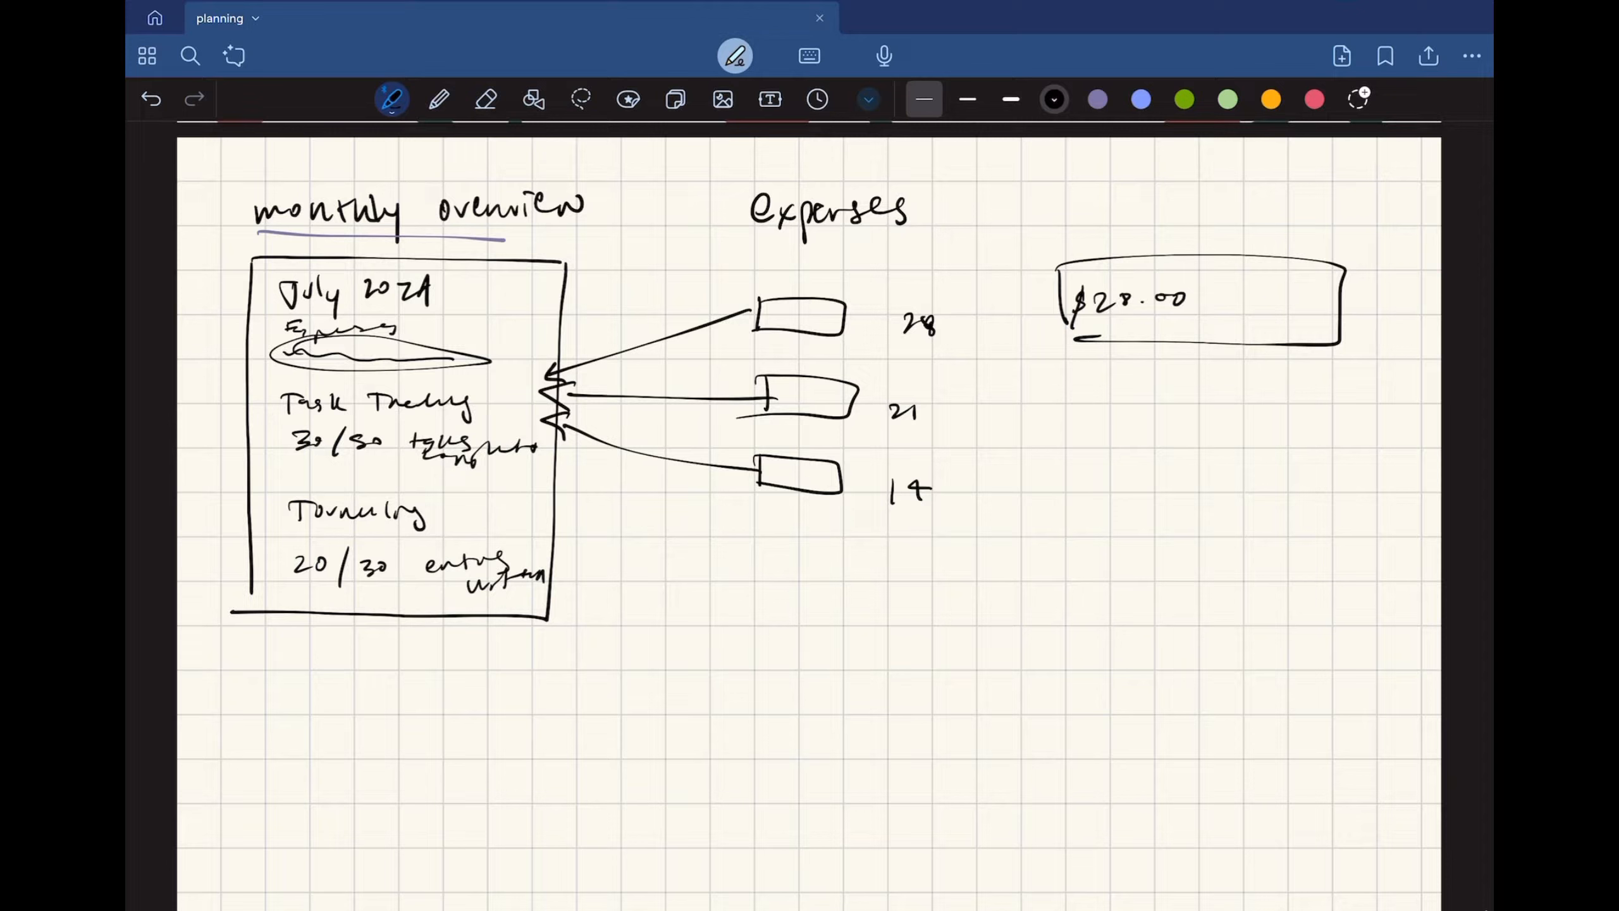
Write "Grocery" next to the $28.00 amount and outline the word in red.
left_click_drag(1236, 295, 1233, 316)
mouse_move(1232, 300)
left_mouse_down()
mouse_move(1328, 306)
mouse_move(1245, 322)
left_mouse_up()
mouse_move(1262, 300)
left_mouse_down()
mouse_move(1254, 311)
mouse_move(1314, 311)
mouse_move(1299, 342)
mouse_move(1331, 321)
mouse_move(1300, 293)
left_mouse_up()
left_click(1314, 99)
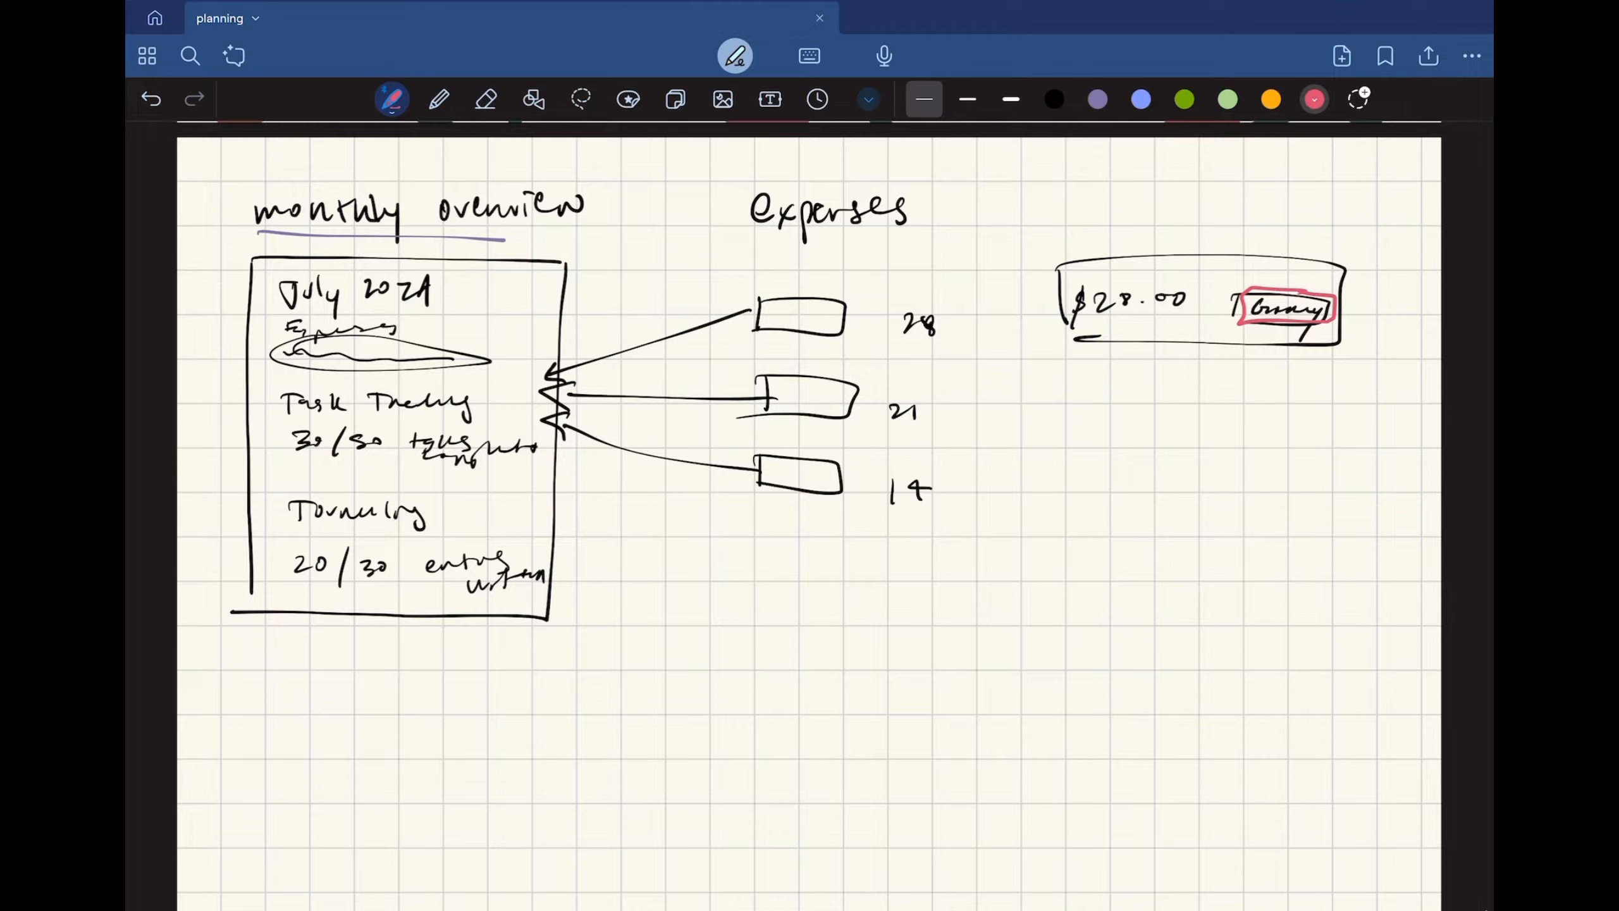
Below the $28.00 box, write a boxed "relation" label and an underlined "July 2024" in black.
left_click(1054, 99)
mouse_move(1076, 389)
left_mouse_down()
mouse_move(1159, 365)
mouse_move(1066, 397)
mouse_move(1145, 375)
left_mouse_up()
left_click_drag(1140, 380, 1342, 399)
mouse_move(1215, 372)
left_mouse_down()
mouse_move(1218, 389)
mouse_move(1272, 383)
mouse_move(1265, 404)
left_mouse_up()
left_click_drag(1286, 373, 1312, 372)
left_click_drag(1319, 373, 1340, 379)
left_click_drag(1335, 370, 1336, 391)
Frame the $28.00 expense details with a large outline and write "single expense" above it.
left_click_drag(1014, 237, 1003, 517)
mouse_move(1034, 203)
left_mouse_down()
mouse_move(1333, 226)
mouse_move(1038, 499)
left_mouse_up()
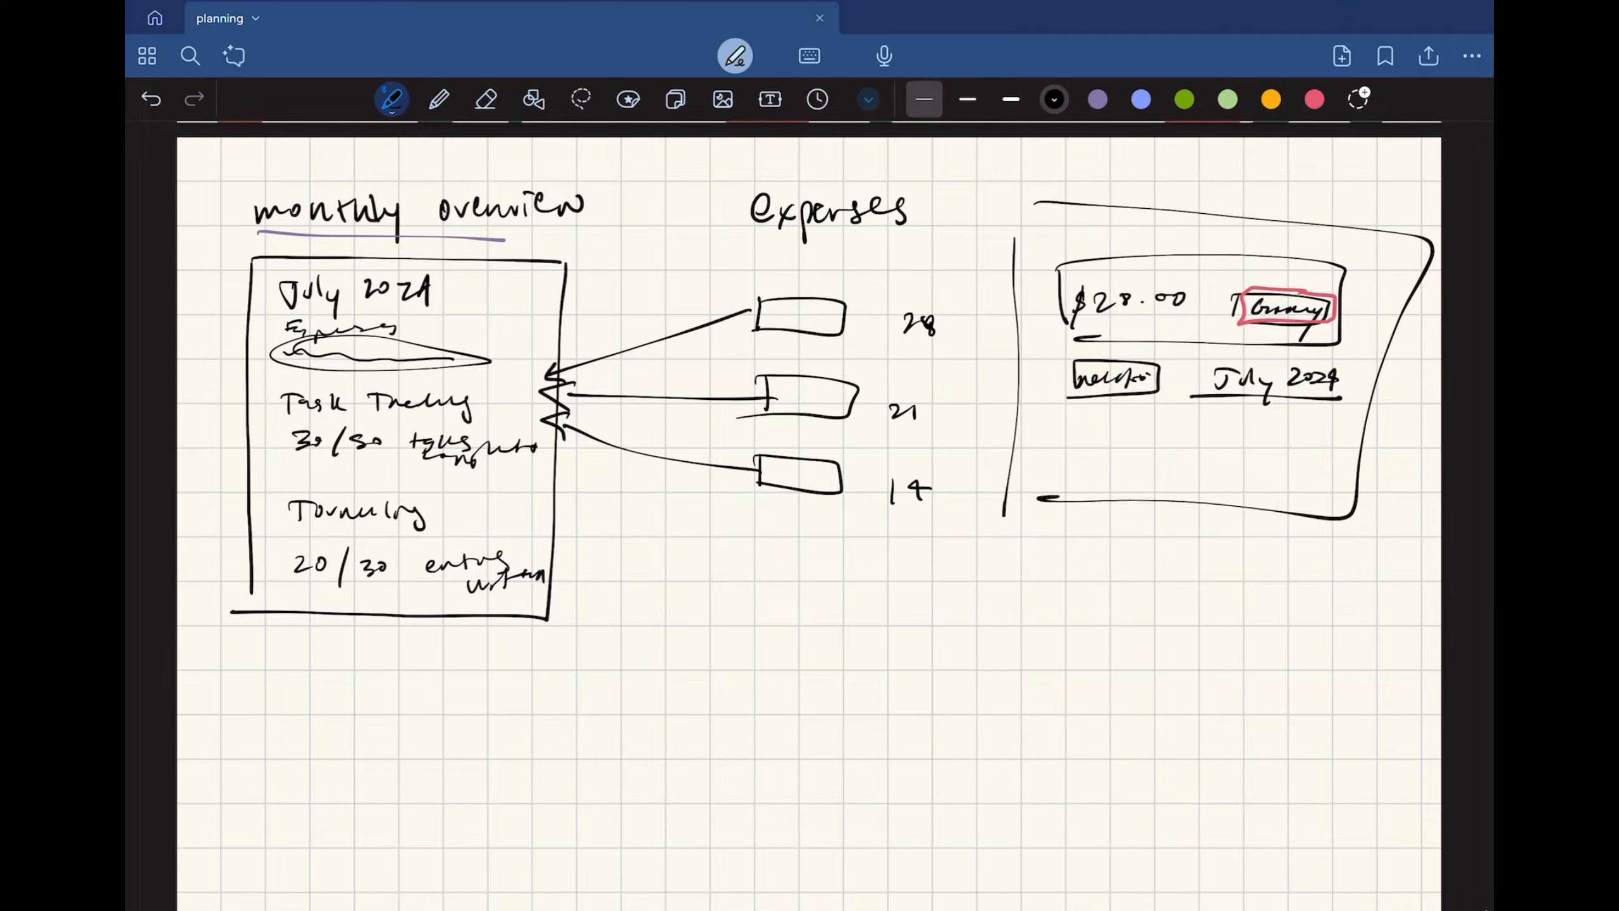
mouse_move(1099, 186)
left_mouse_down()
mouse_move(1088, 202)
mouse_move(1120, 202)
left_mouse_up()
mouse_move(1141, 188)
left_mouse_down()
mouse_move(1130, 223)
mouse_move(1224, 207)
left_mouse_up()
mouse_move(1248, 201)
left_mouse_down()
mouse_move(1269, 204)
mouse_move(1266, 234)
left_mouse_up()
left_click_drag(1279, 214, 1343, 216)
left_click_drag(1335, 215, 1382, 219)
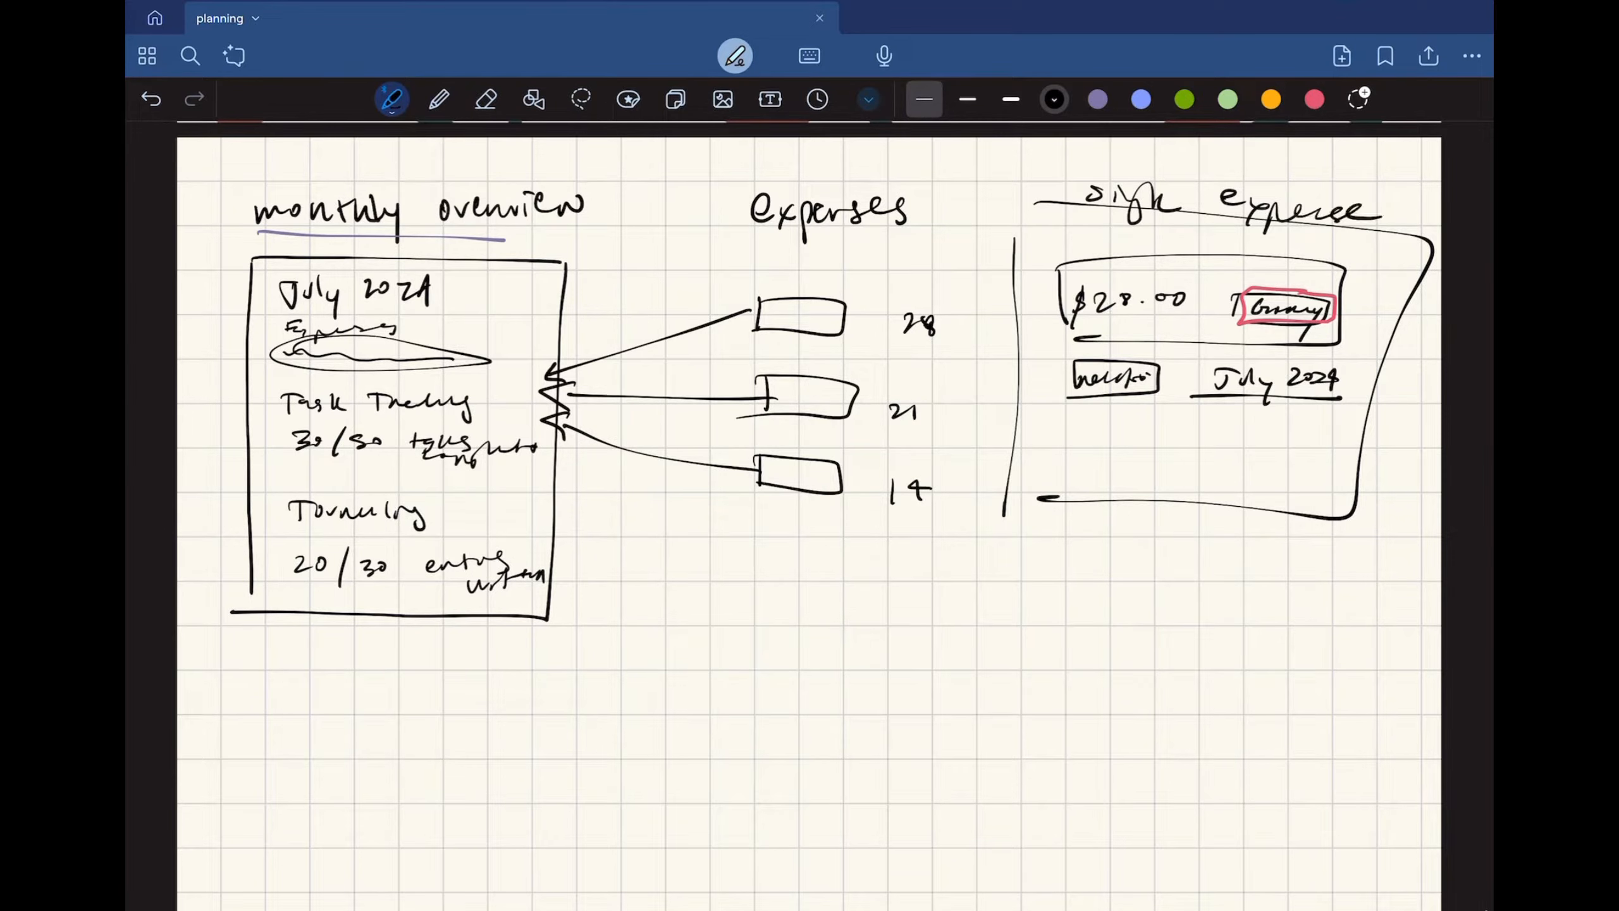
Write "+ new page" below the expense boxes and add a box containing "July 2024" under it.
scroll(809, 447, "down", 3)
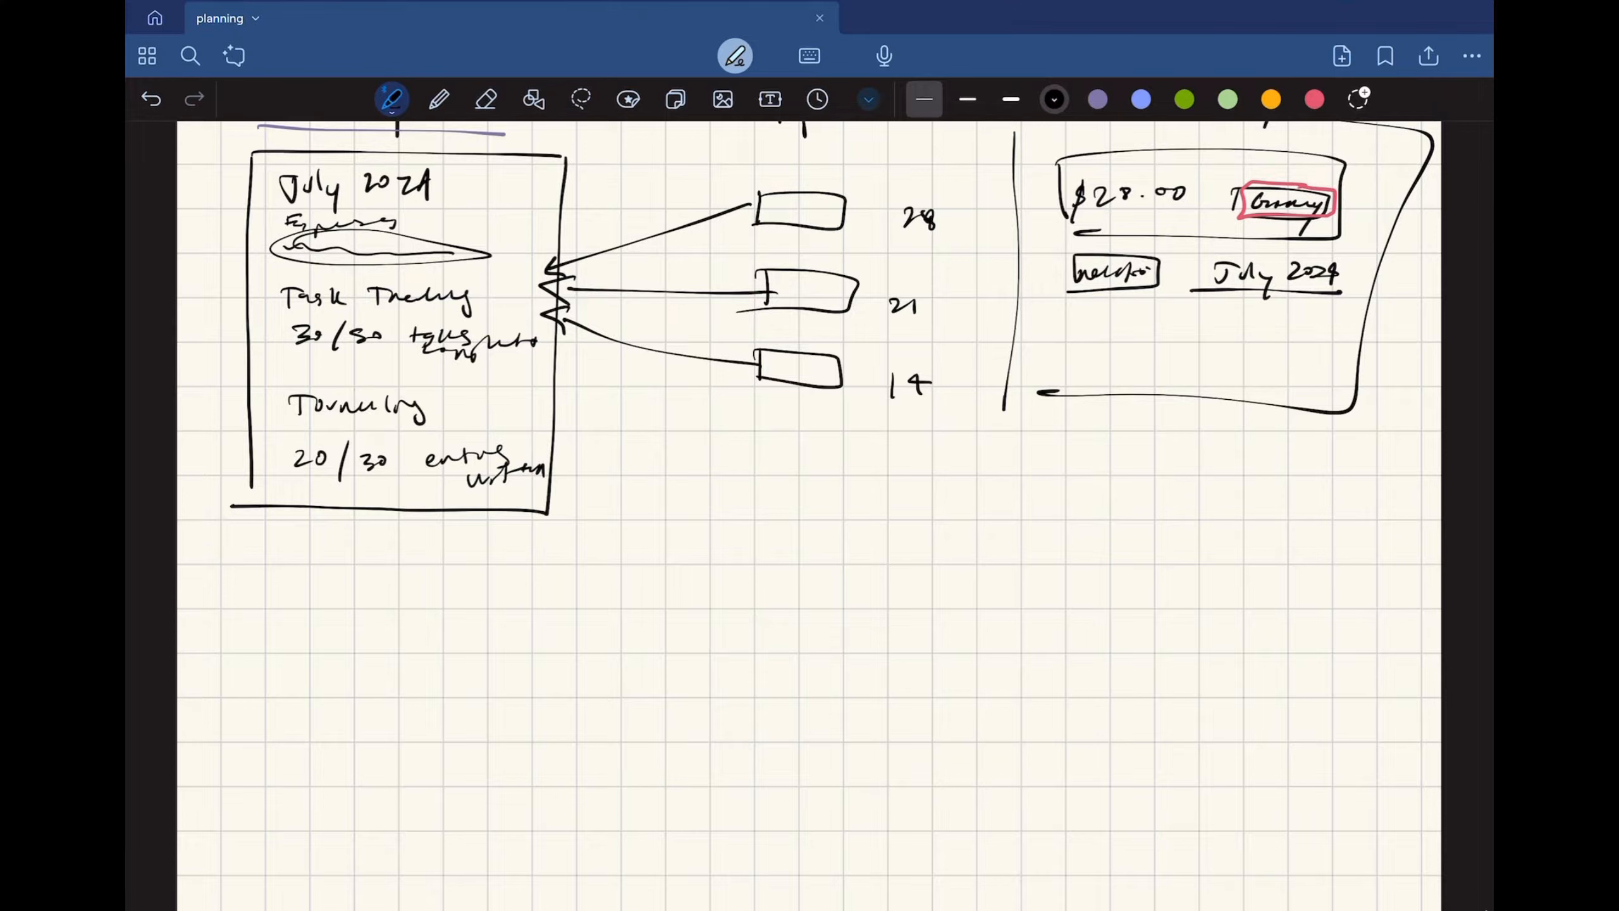
scroll(809, 511, "down", 1)
scroll(809, 447, "up", 2)
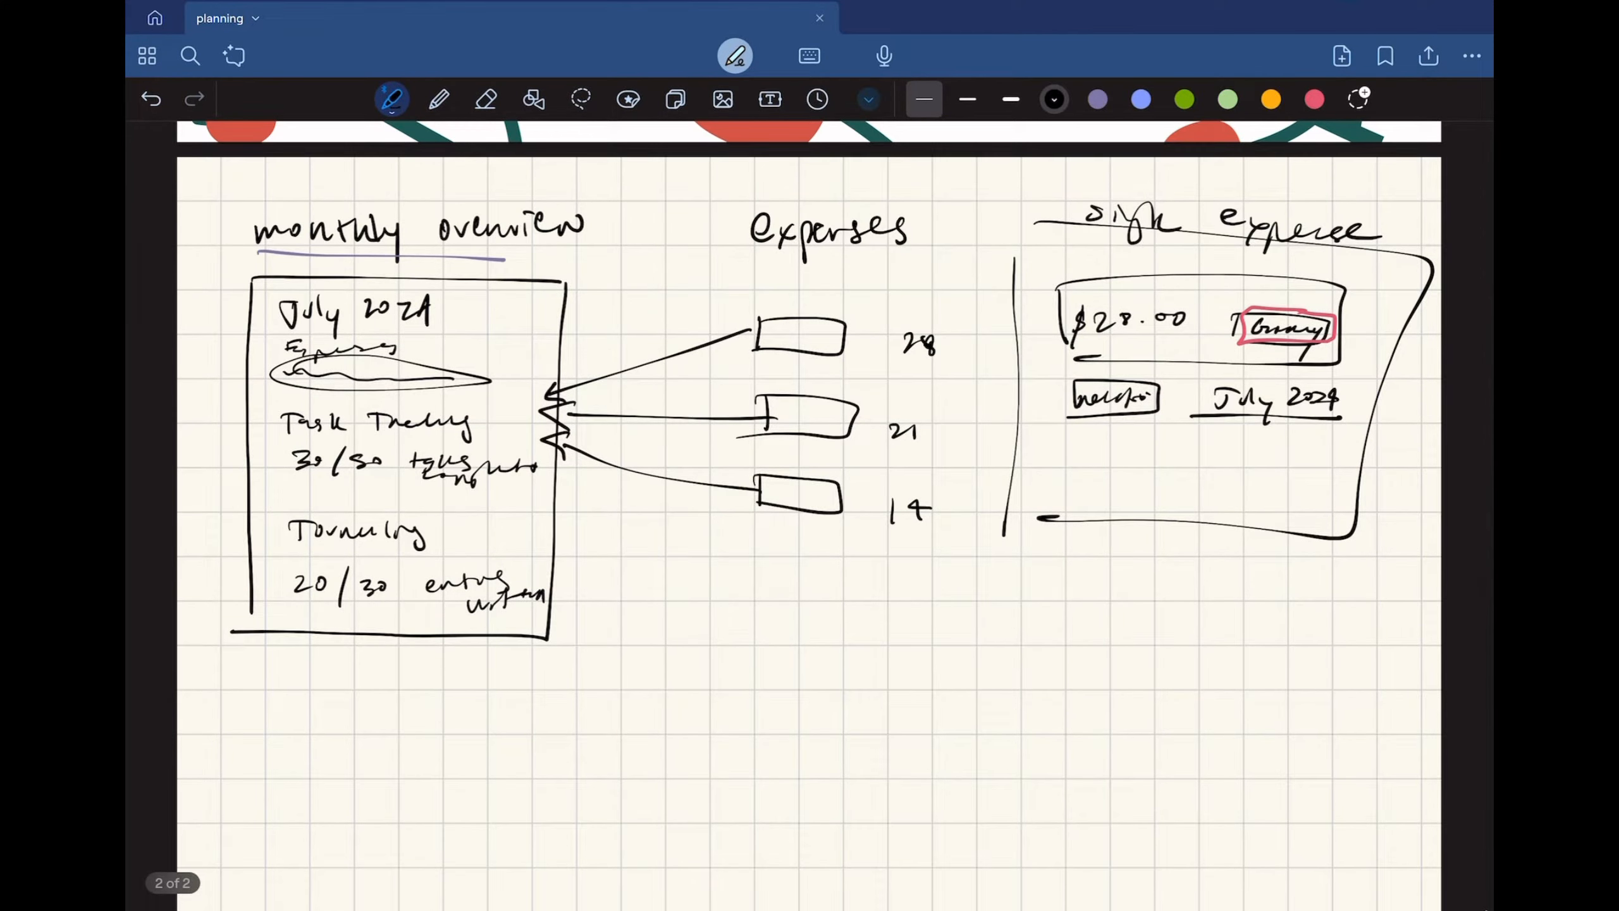
mouse_move(654, 648)
left_mouse_down()
mouse_move(811, 628)
mouse_move(956, 643)
left_mouse_up()
mouse_move(656, 699)
left_mouse_down()
mouse_move(656, 731)
mouse_move(816, 743)
mouse_move(658, 737)
left_mouse_up()
mouse_move(704, 715)
left_mouse_down()
mouse_move(696, 742)
mouse_move(723, 728)
left_mouse_up()
left_click_drag(745, 707, 754, 751)
left_click_drag(791, 715, 815, 732)
left_click_drag(827, 710, 854, 728)
left_click_drag(869, 714, 893, 721)
left_click_drag(882, 706, 880, 737)
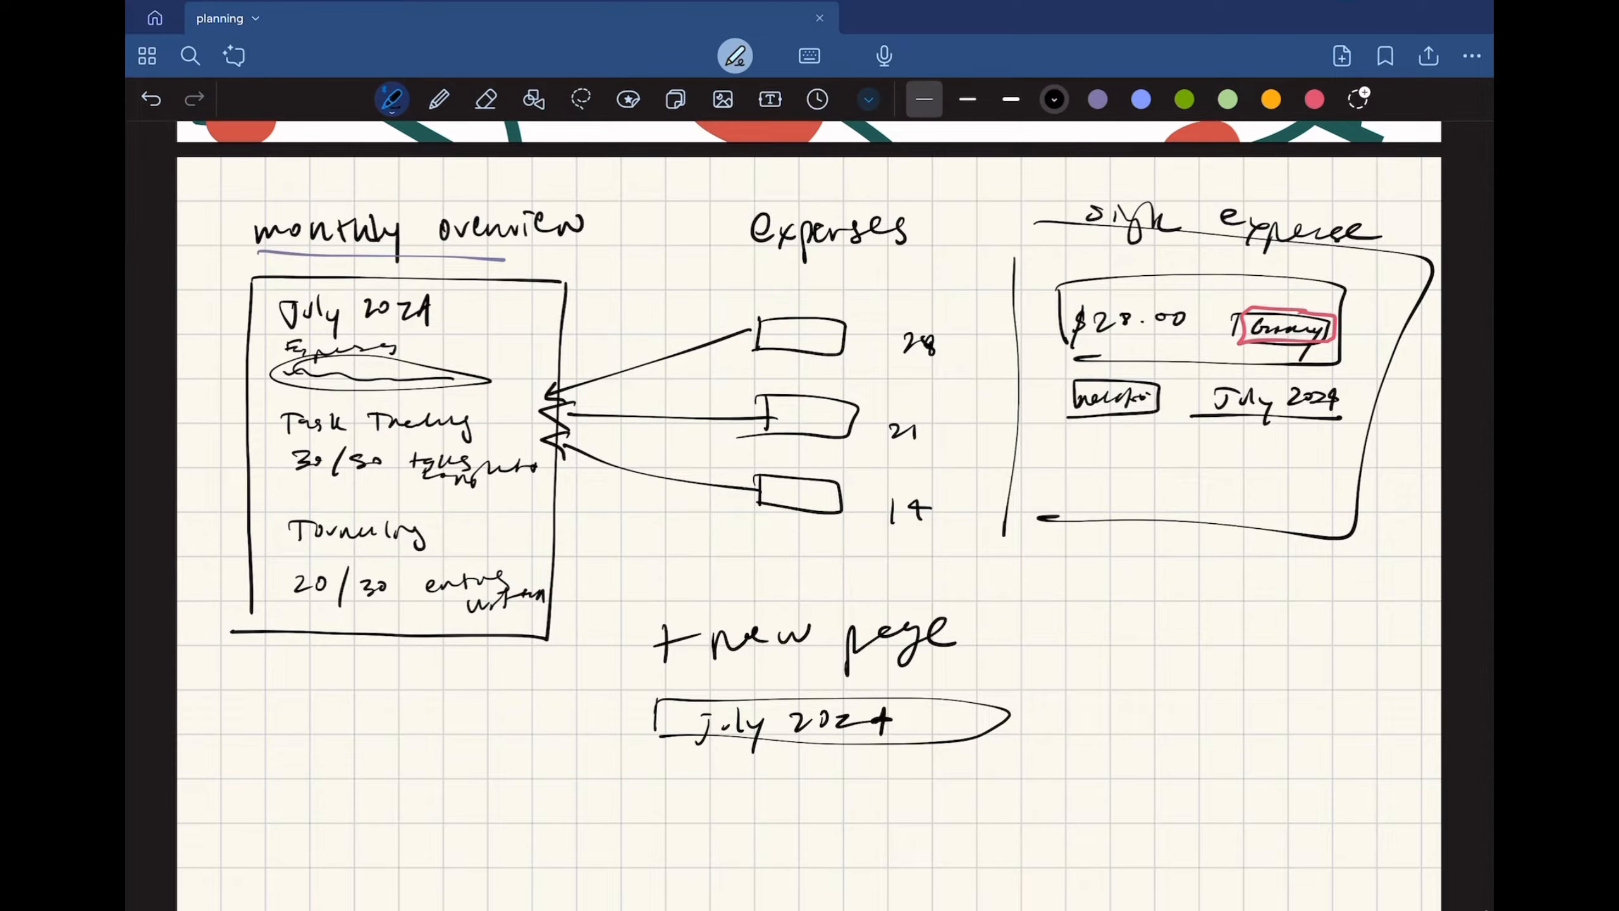
Write "300 expense" beside the new page note, with "300 x 3" beneath it.
left_click_drag(1075, 631, 1084, 661)
mouse_move(1117, 630)
left_mouse_down()
mouse_move(1141, 631)
mouse_move(1115, 677)
left_mouse_up()
mouse_move(1116, 674)
left_mouse_down()
mouse_move(1127, 694)
mouse_move(1150, 678)
left_mouse_up()
left_click_drag(1151, 673, 1198, 676)
left_click_drag(1197, 676, 1212, 671)
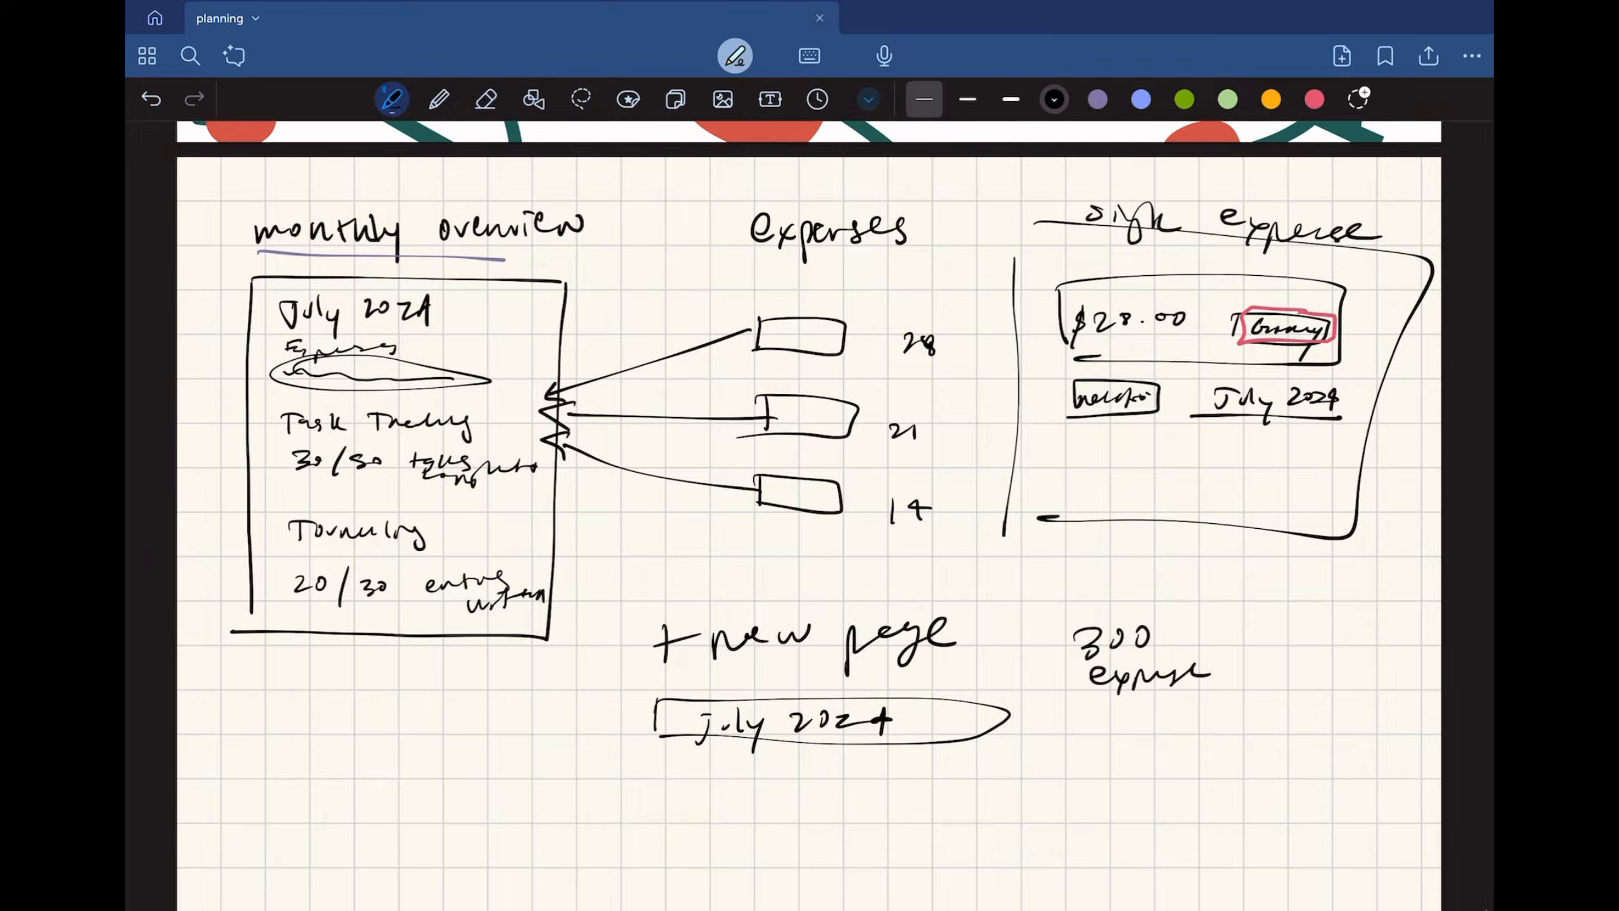
mouse_move(1084, 734)
left_mouse_down()
mouse_move(1104, 745)
mouse_move(1085, 759)
left_mouse_up()
left_click_drag(1120, 733, 1185, 752)
left_click_drag(1186, 727, 1169, 751)
mouse_move(1208, 722)
left_mouse_down()
mouse_move(1221, 731)
mouse_move(1204, 754)
left_mouse_up()
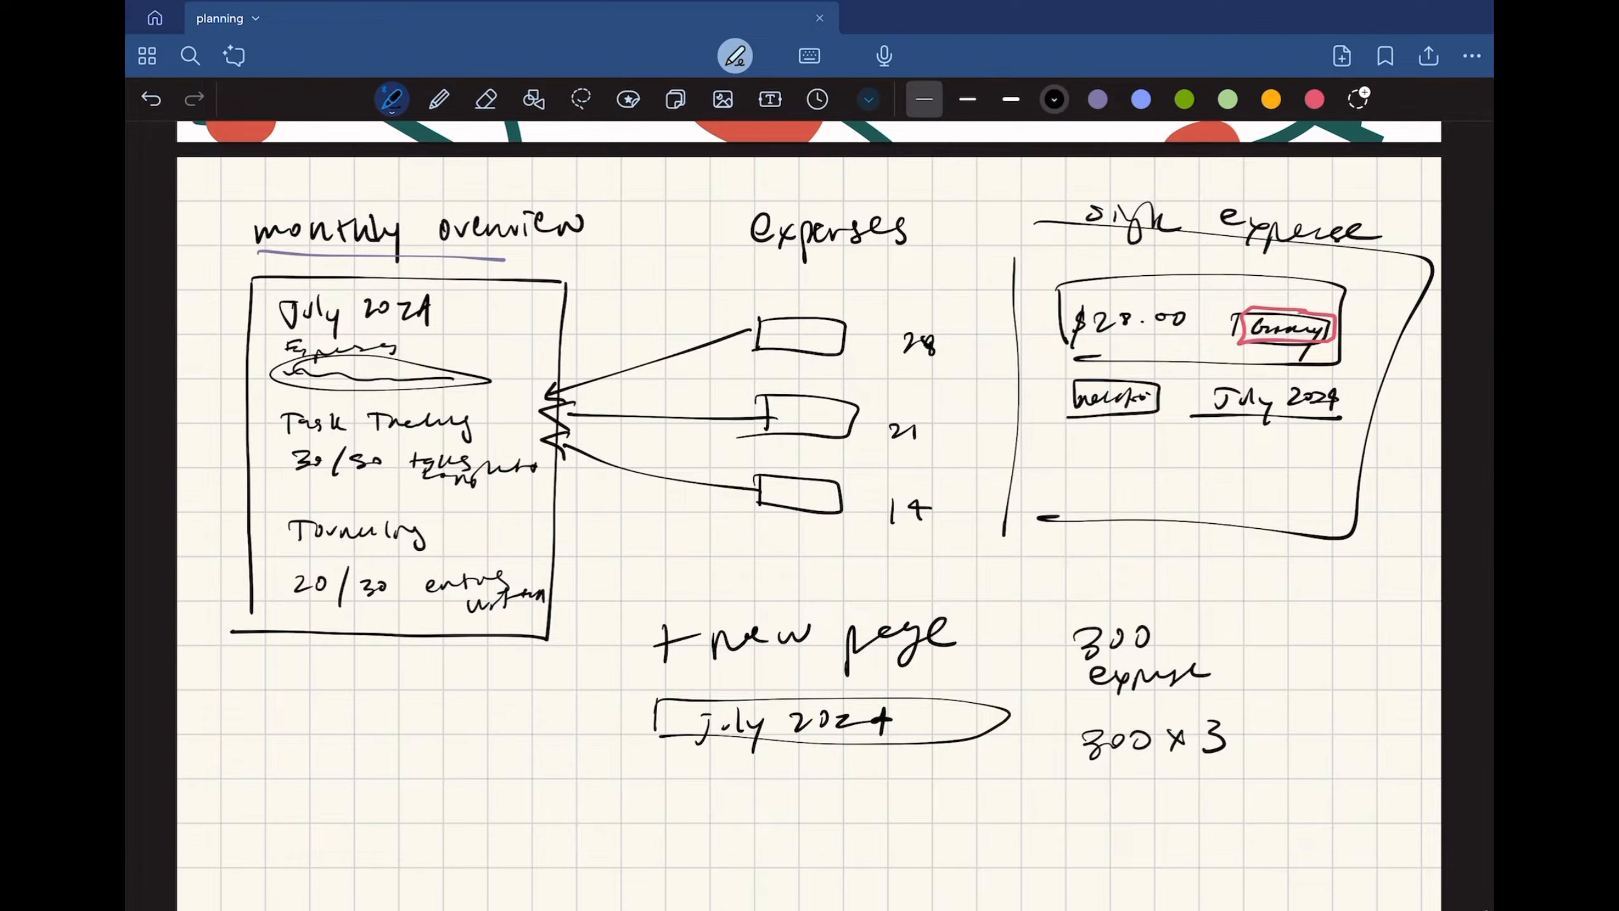
Cross out the "300 x 3" calculation and write "= 0" after it.
left_click_drag(1156, 423, 1234, 436)
scroll(810, 511, "down", 5)
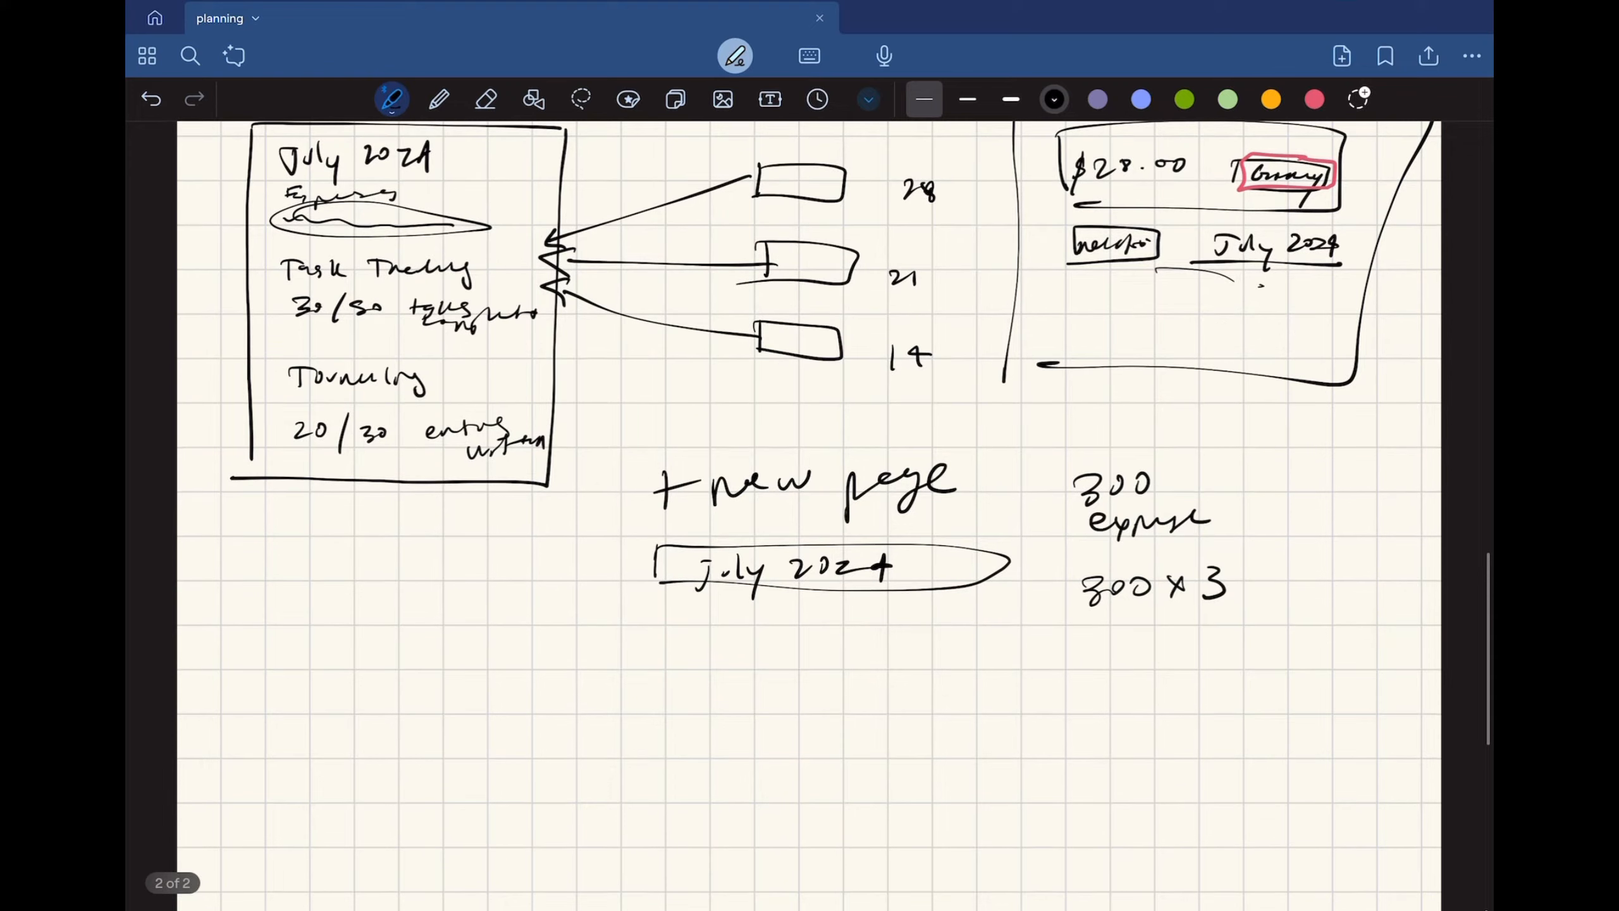
left_click_drag(1259, 582, 1289, 581)
mouse_move(1258, 593)
left_mouse_down()
mouse_move(1339, 574)
mouse_move(1204, 578)
mouse_move(1001, 618)
left_mouse_up()
left_click_drag(1090, 555, 1262, 632)
left_click_drag(1240, 554, 1086, 592)
left_click_drag(1133, 572, 1236, 634)
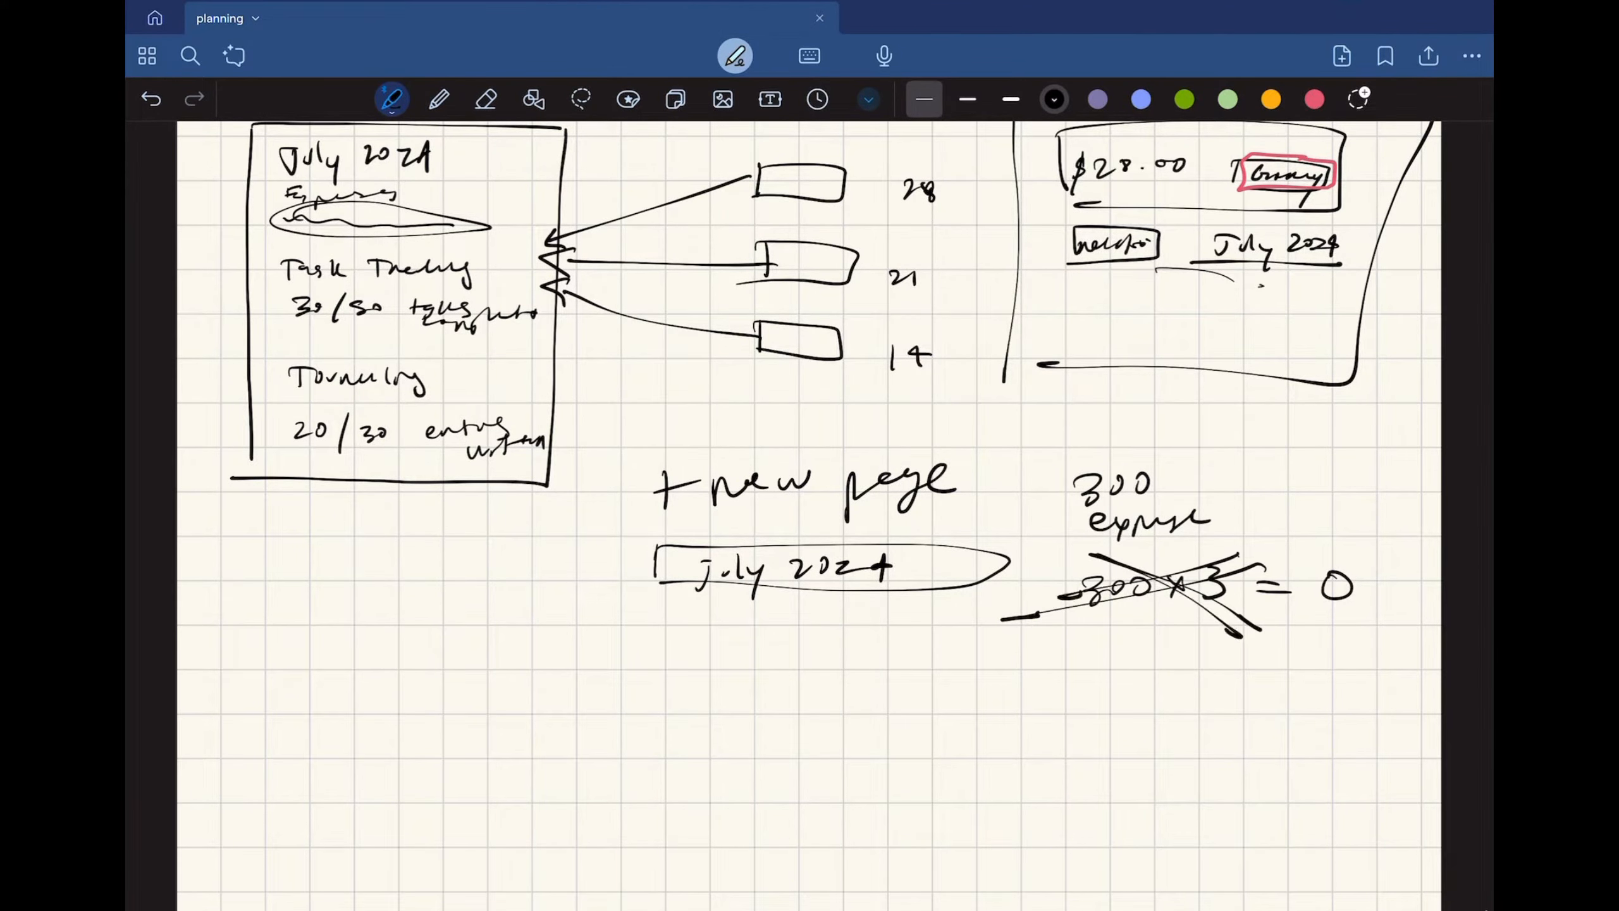
scroll(809, 510, "up", 3)
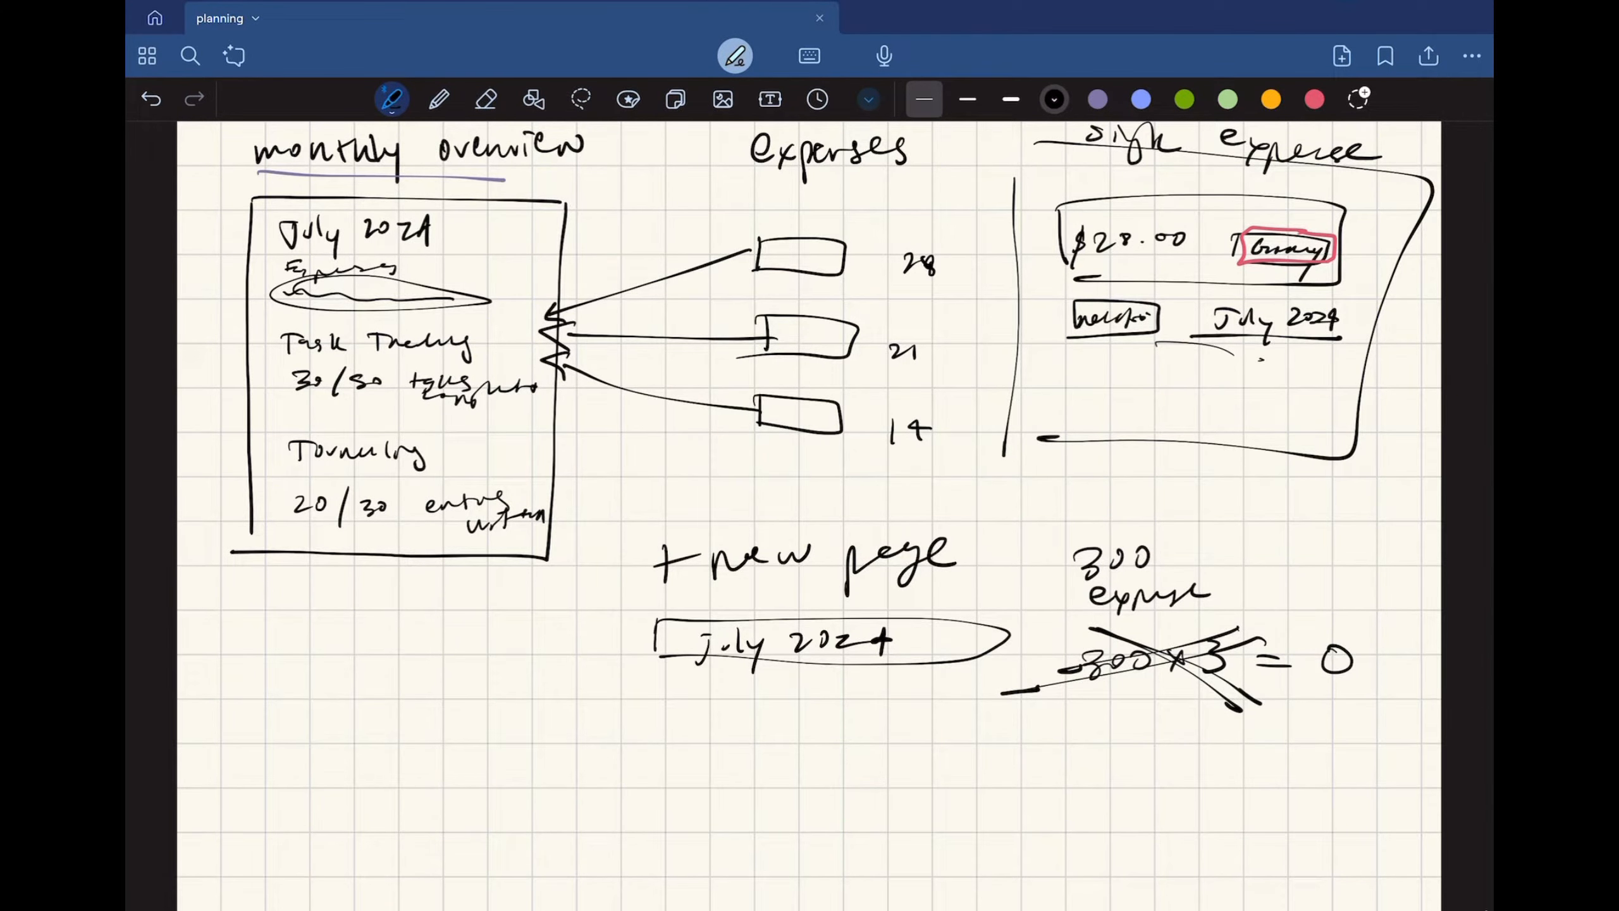
scroll(809, 510, "down", 2)
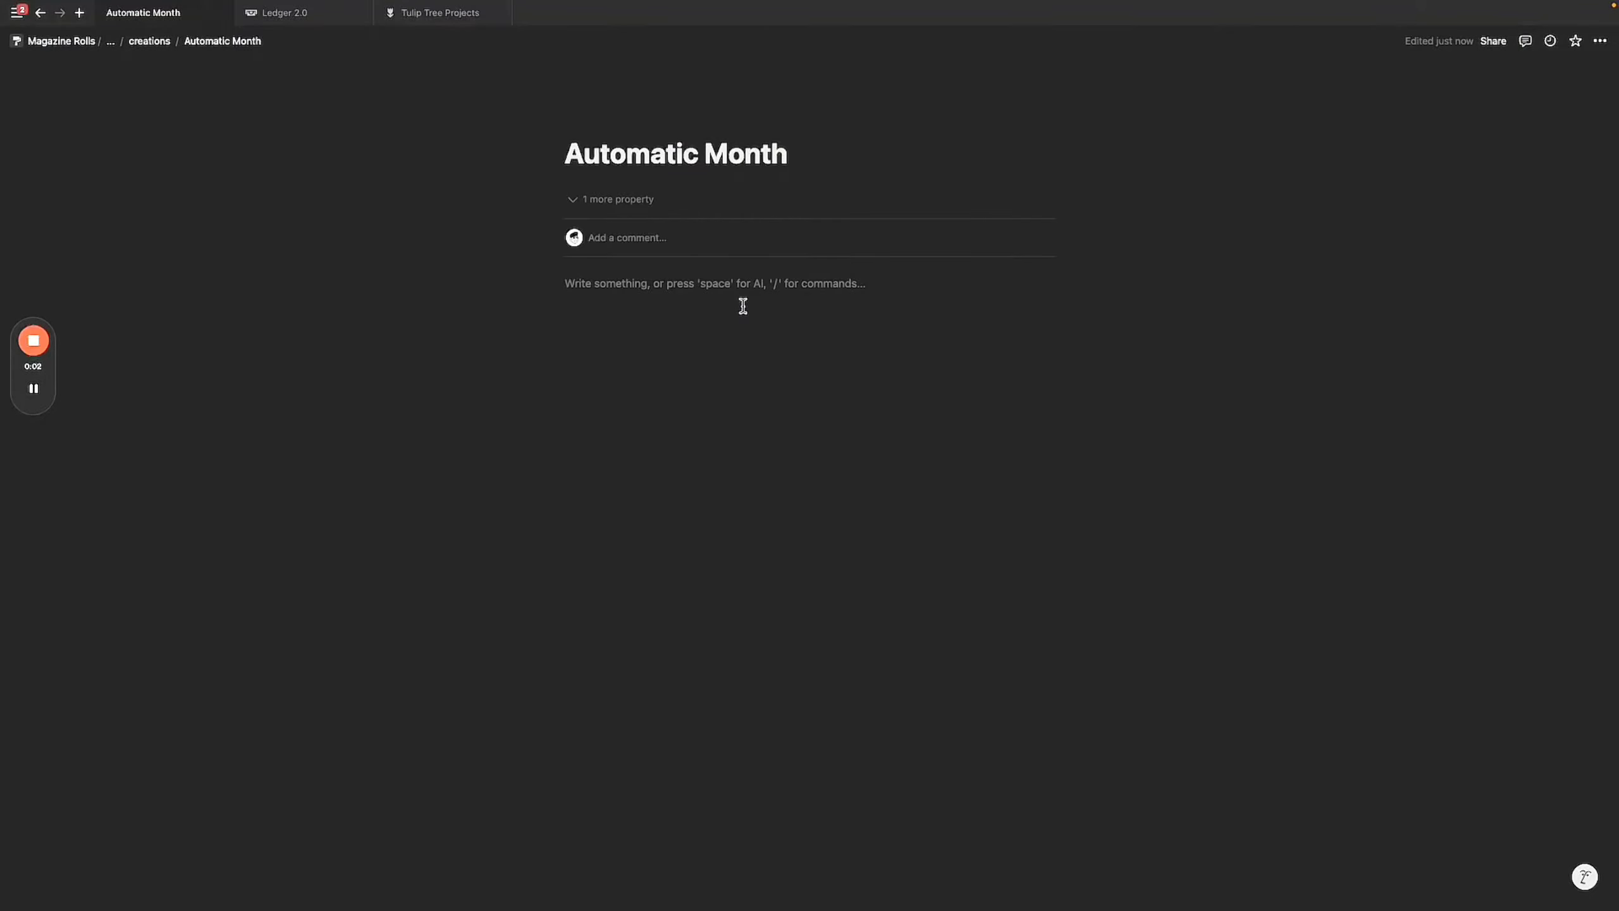
In Notion, embed a new sub-page inside the Automatic Month page.
type("/page")
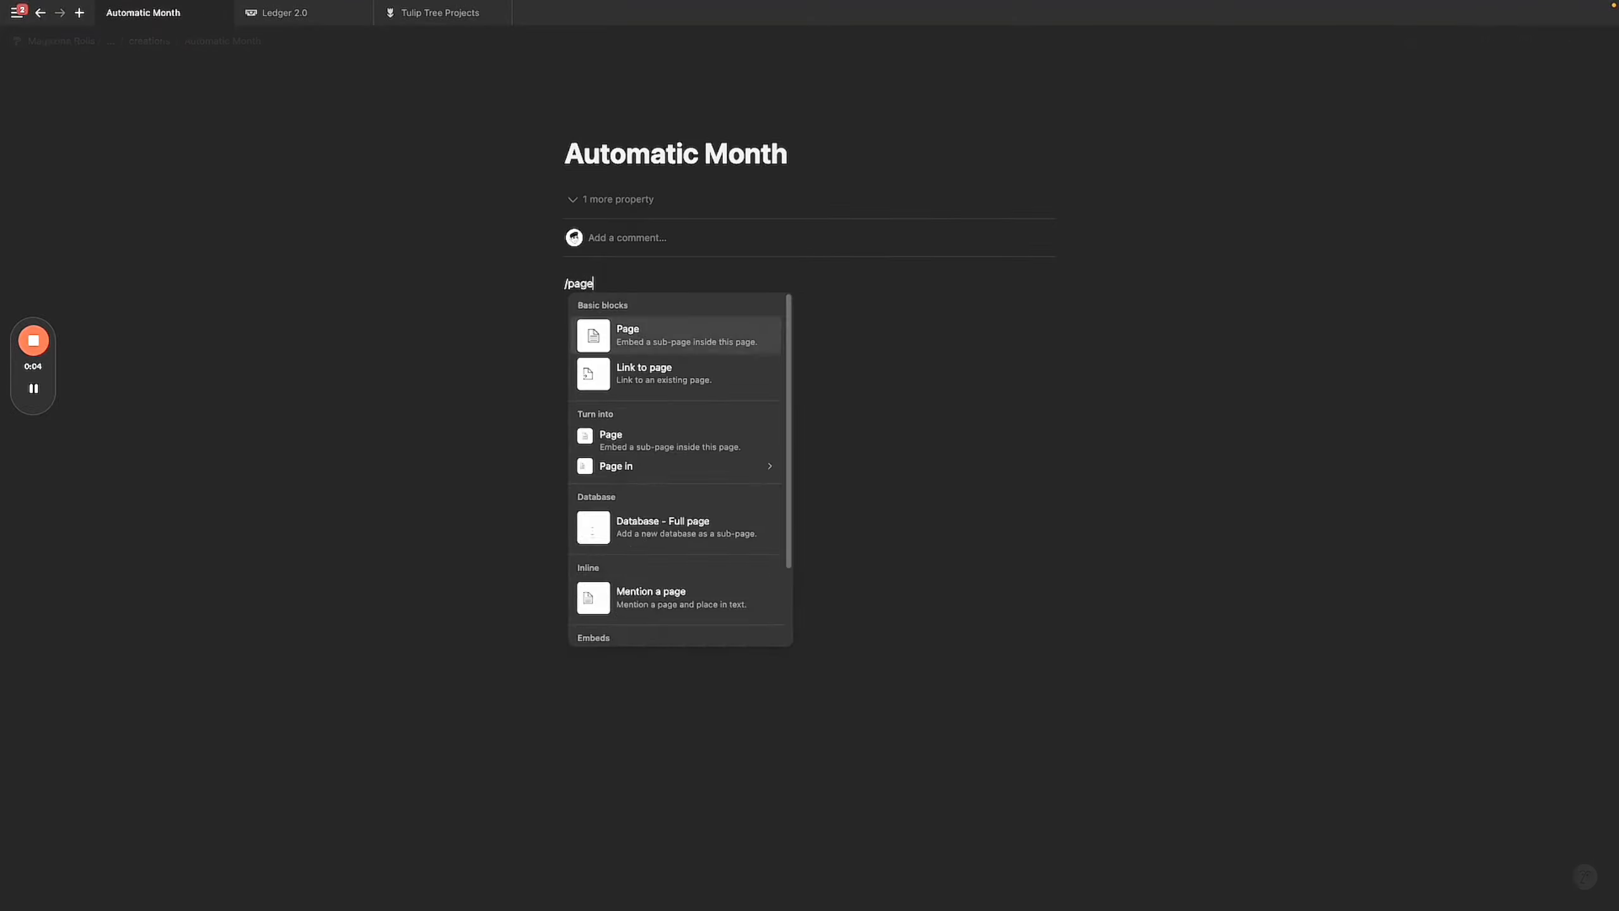
key("Return")
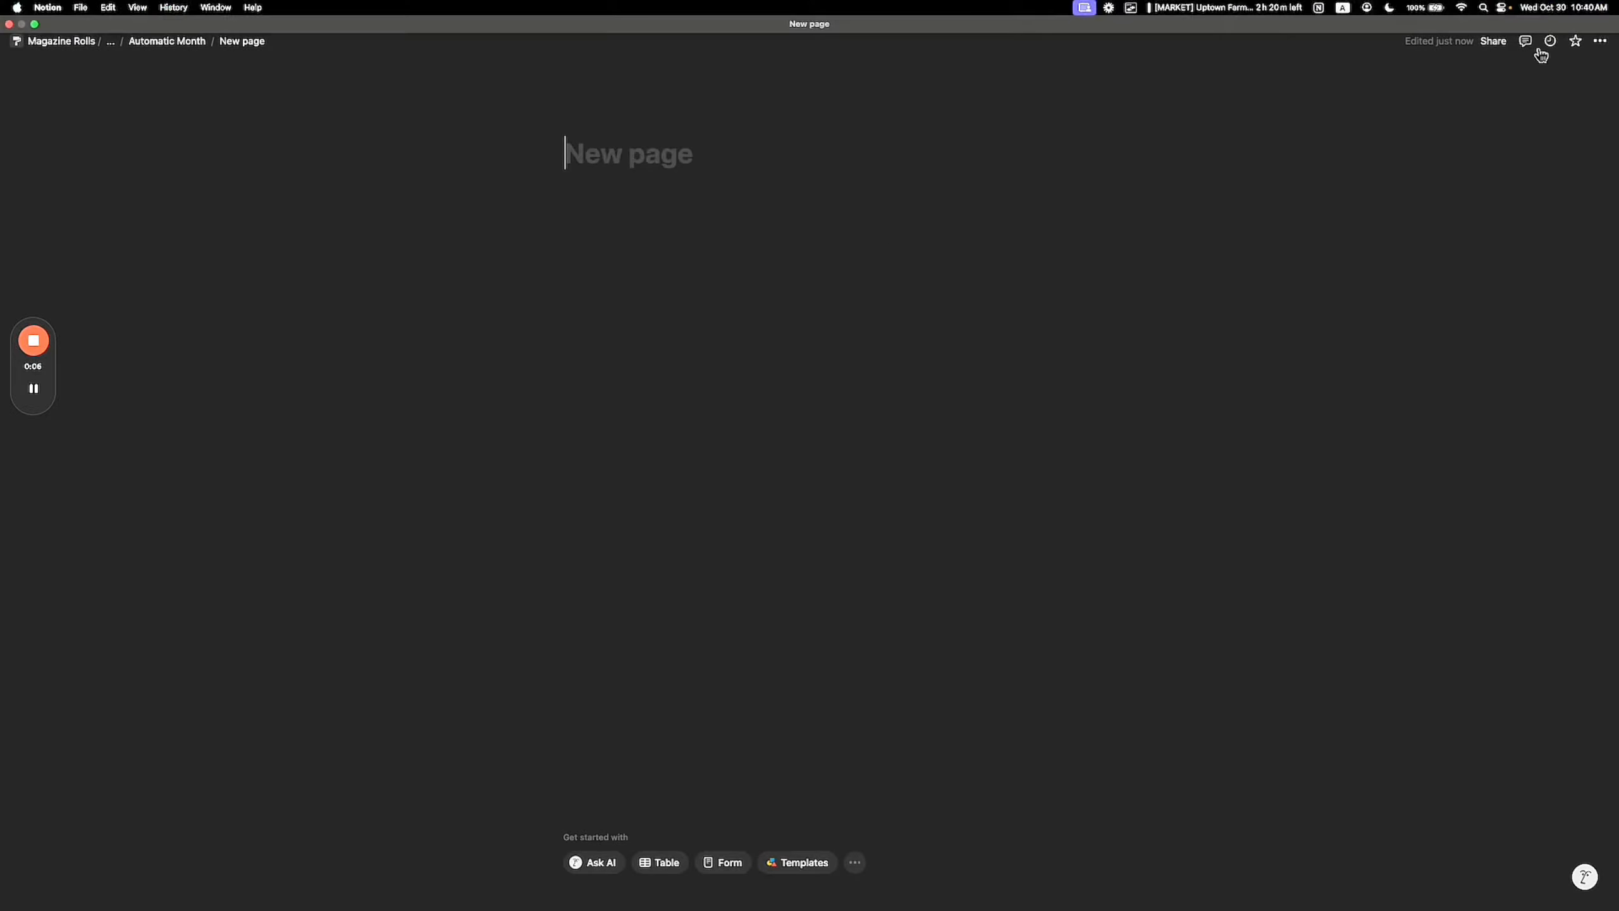
left_click(1602, 42)
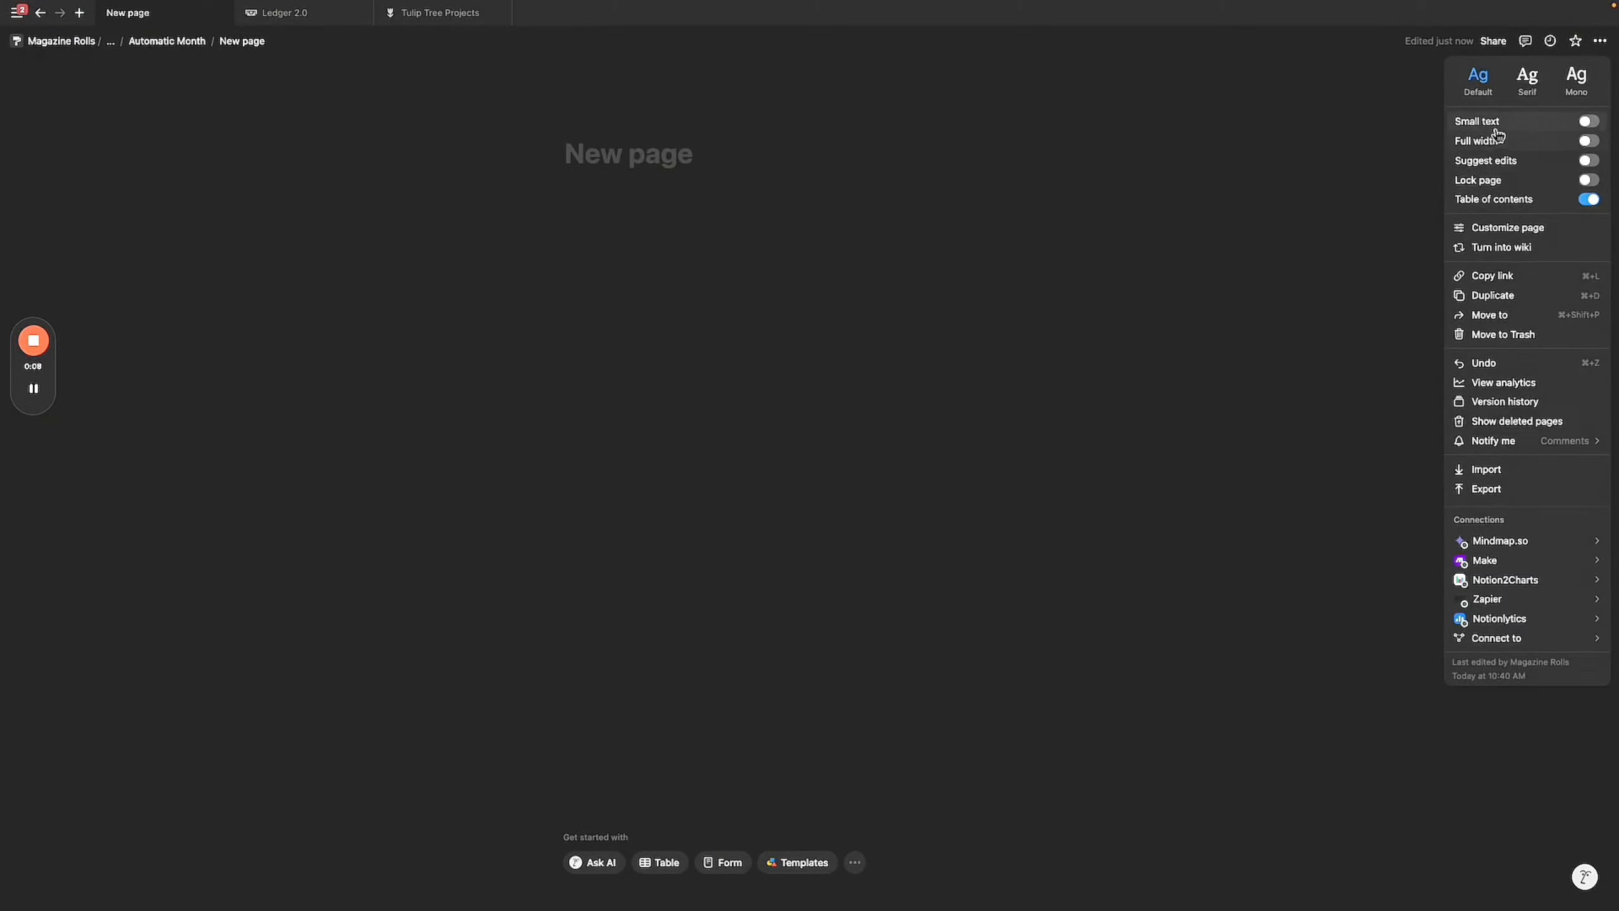
left_click(632, 154)
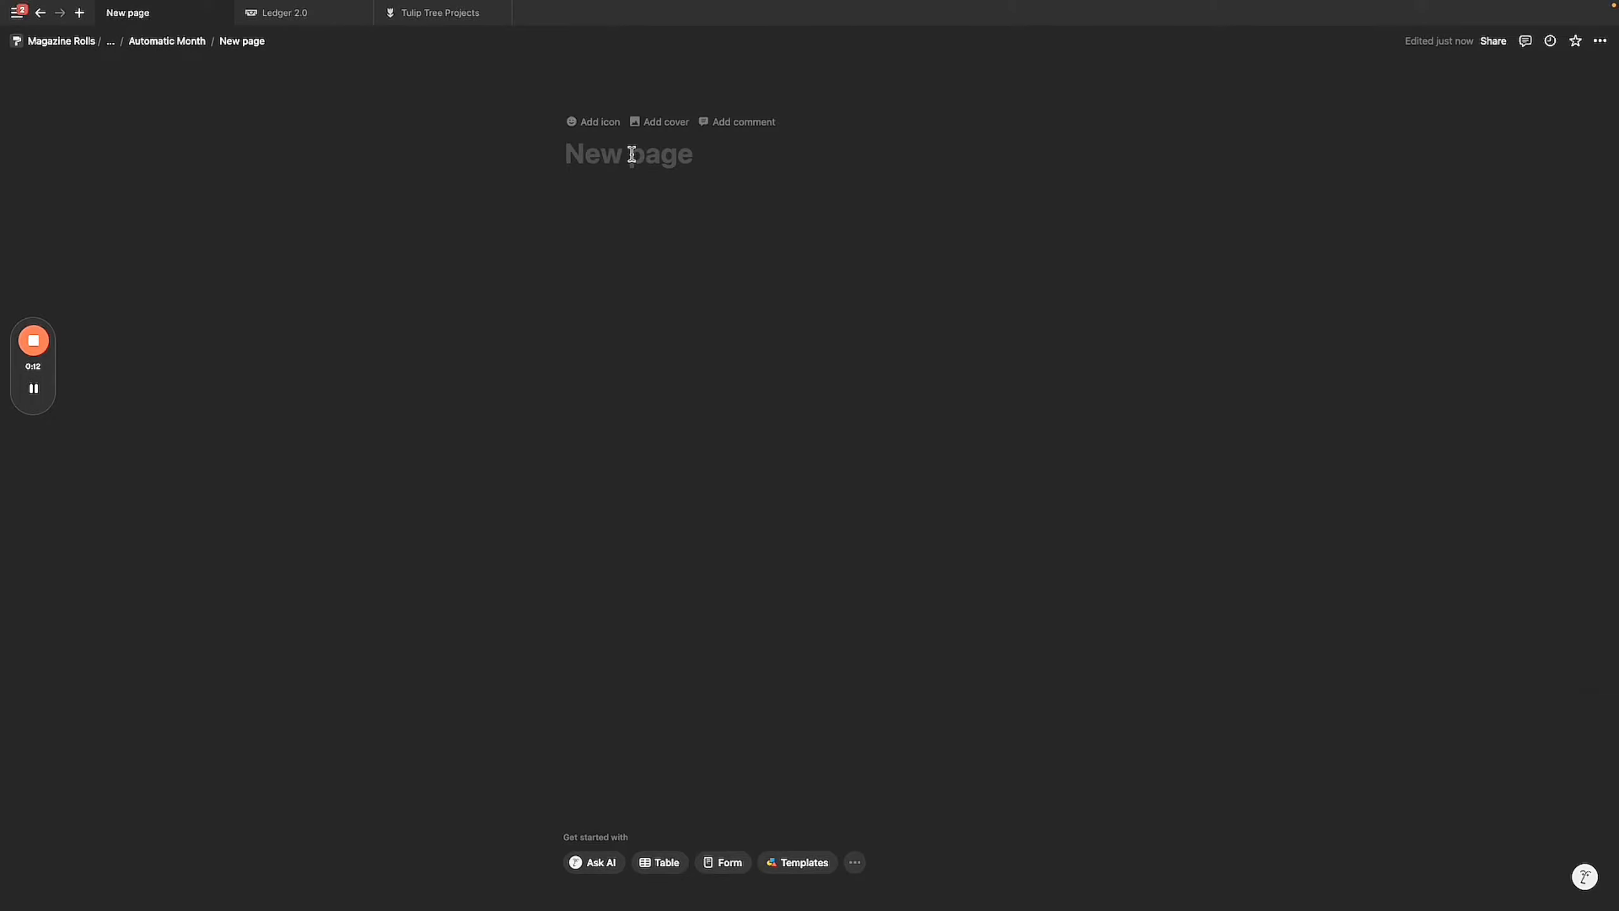
Title the new sub-page "Automatic Month" and start its body.
left_click(632, 155)
type("Auo")
key("BackSpace")
type("t")
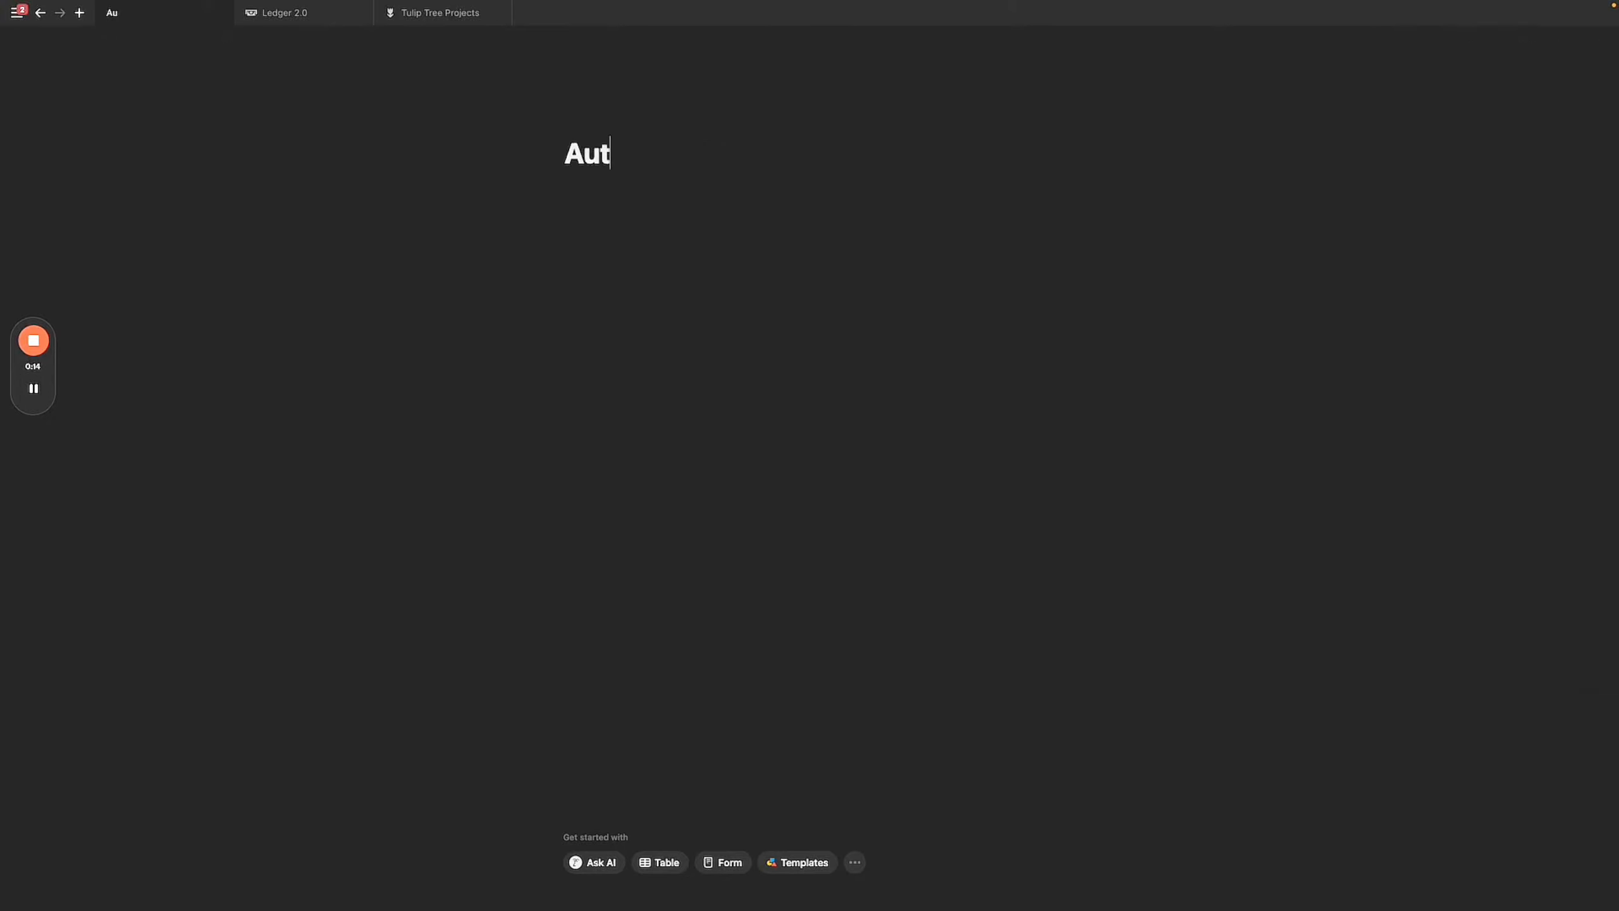
type("omatic M")
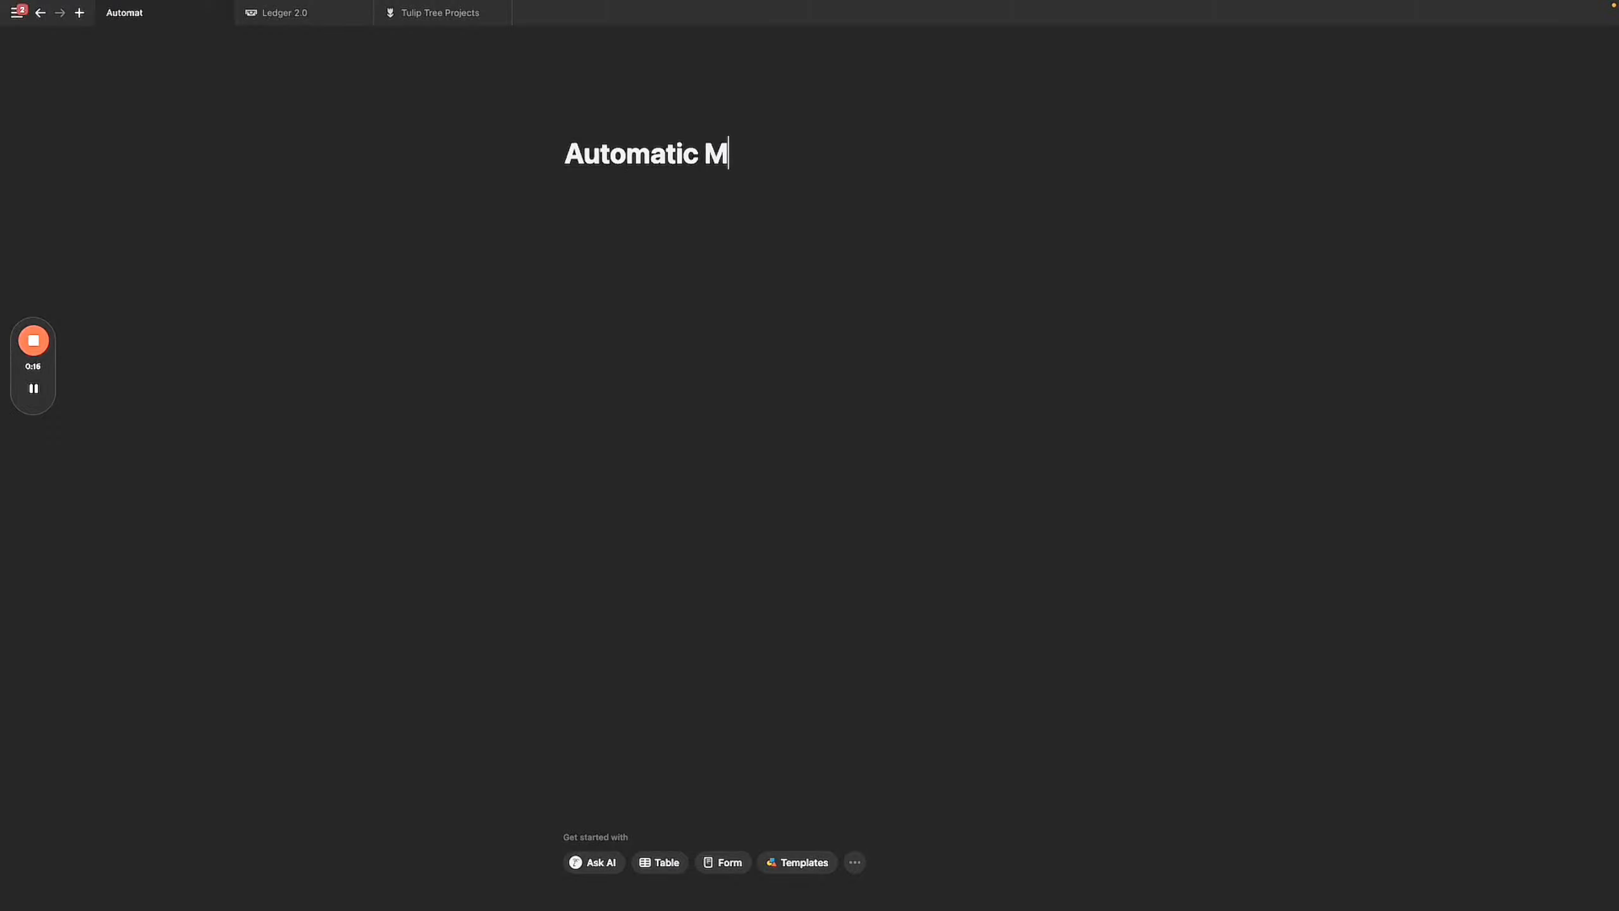
type("onth")
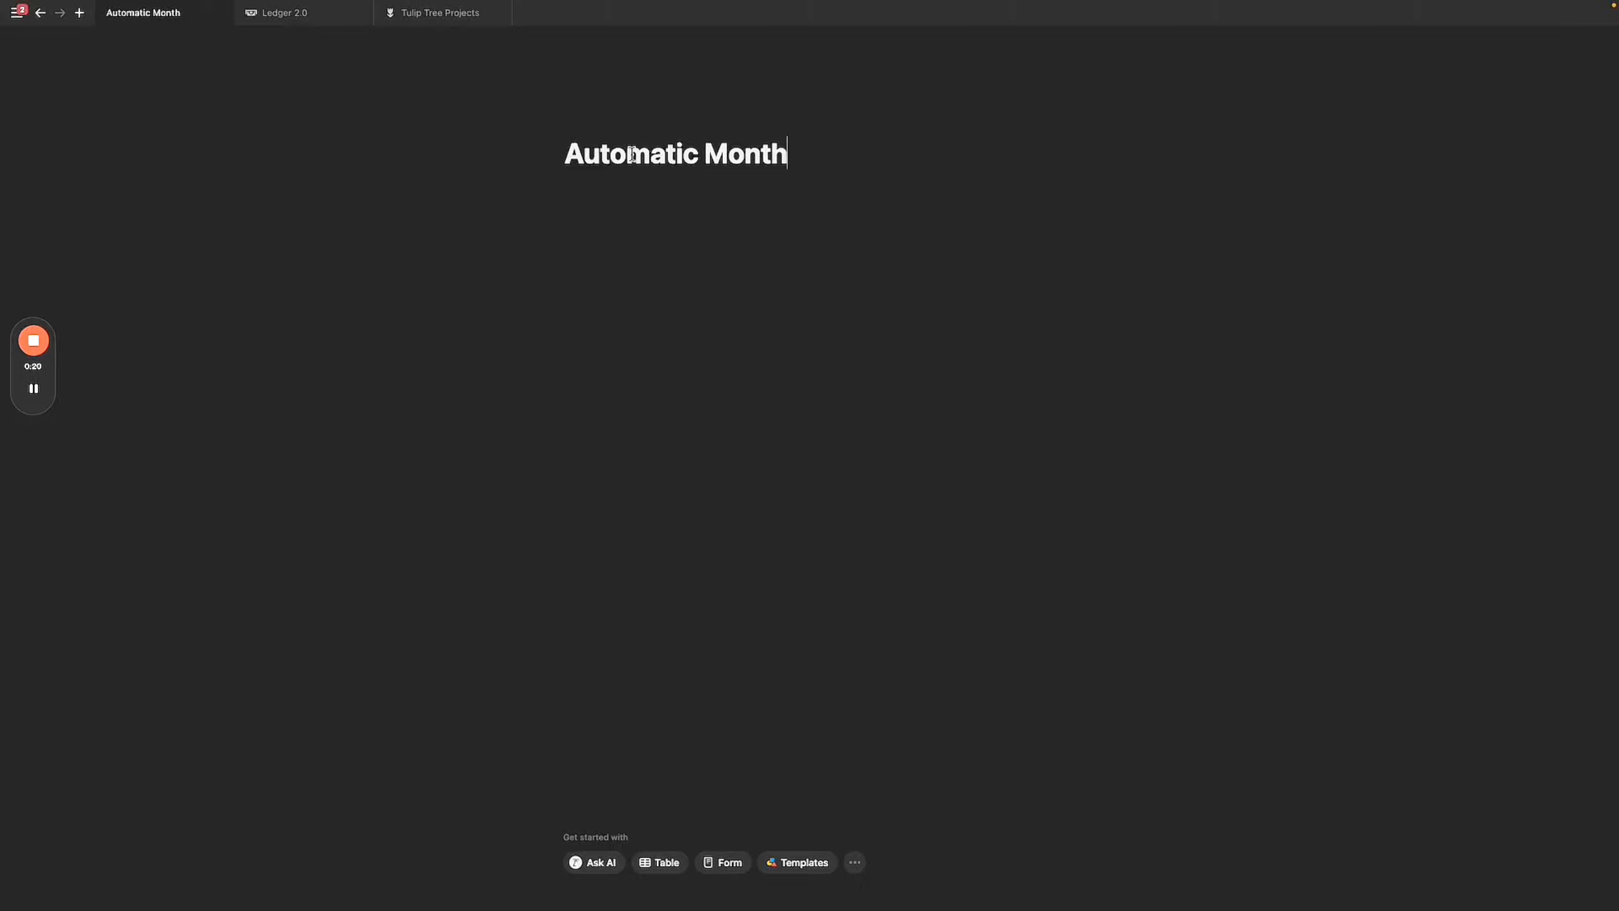
key("Return")
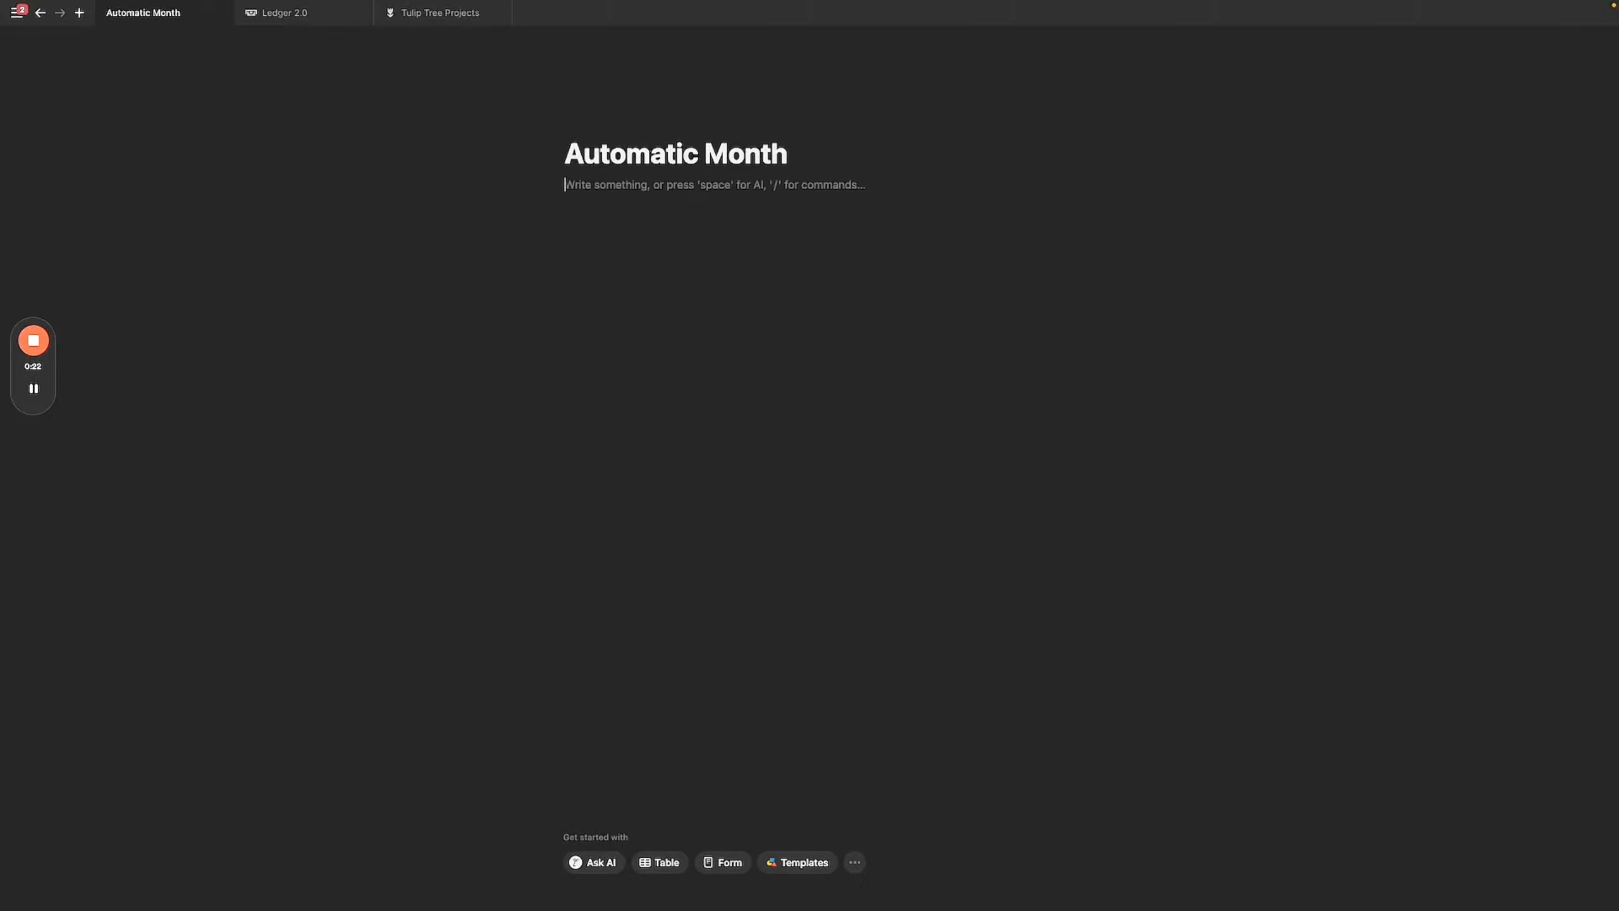
Embed a sub-page inside the new Automatic Month page and title it "Backend".
type("/")
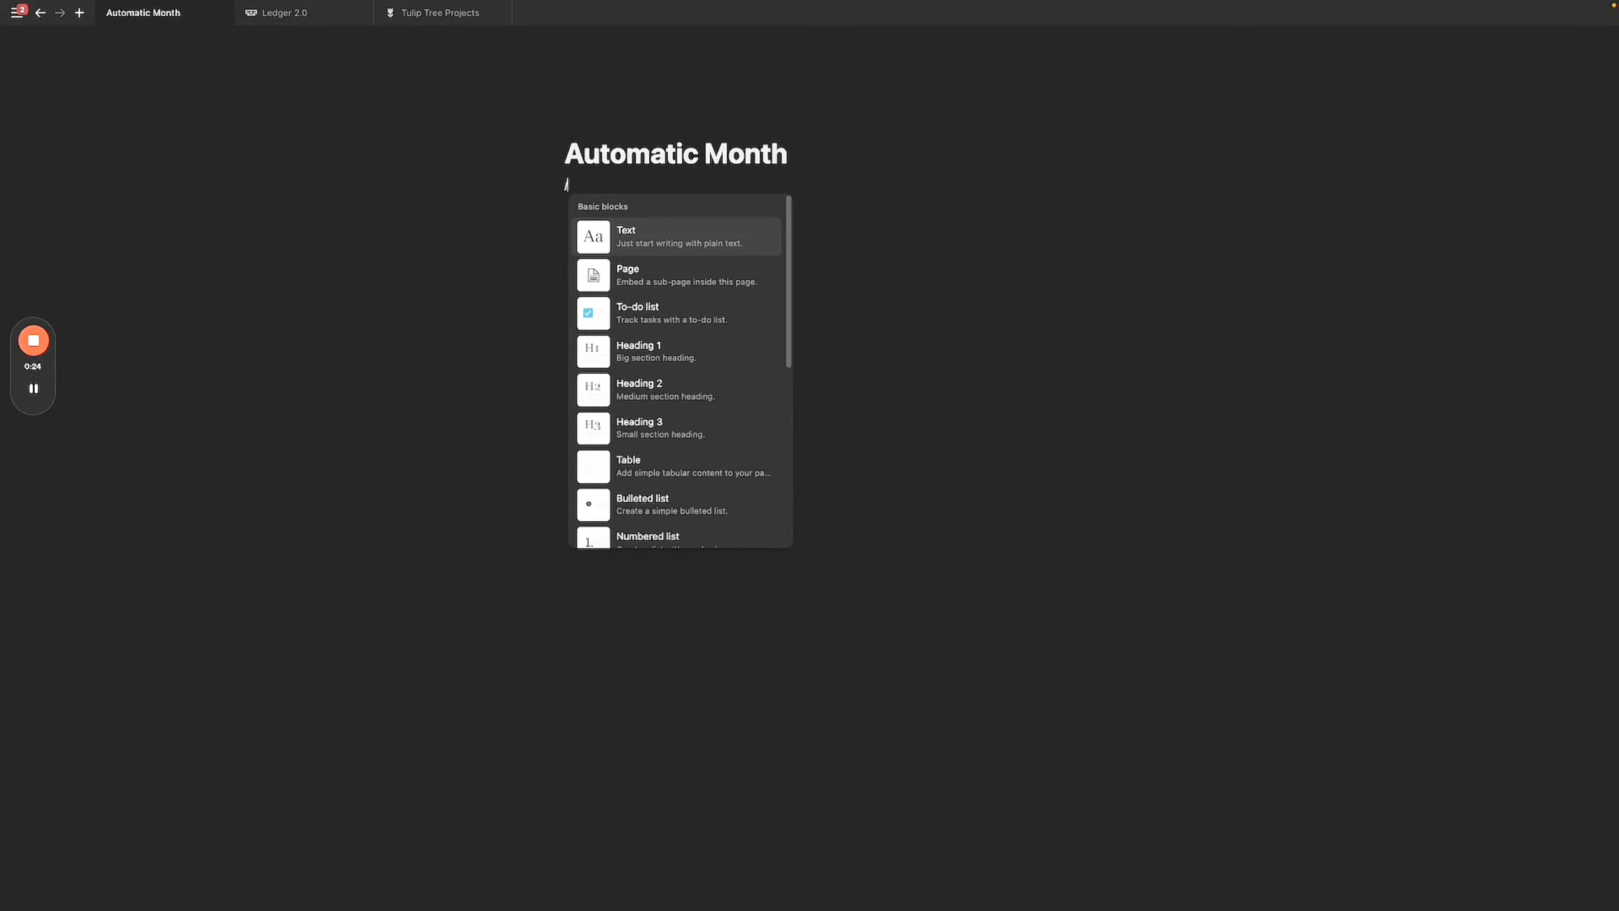
type("page")
key("Return")
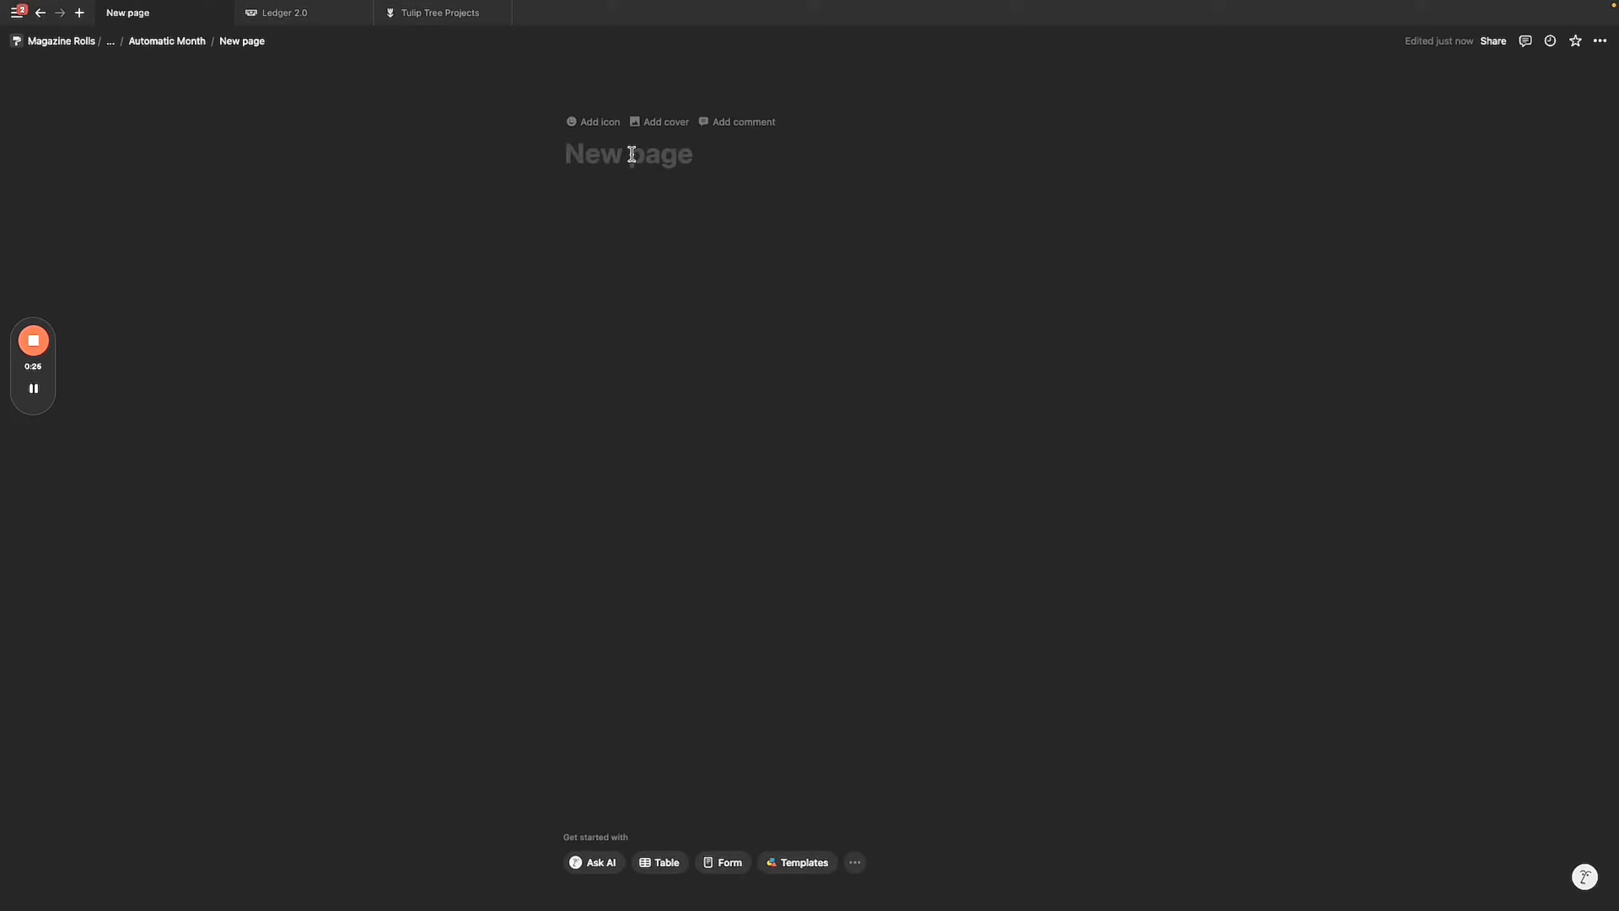
type("Bacl")
key("BackSpace")
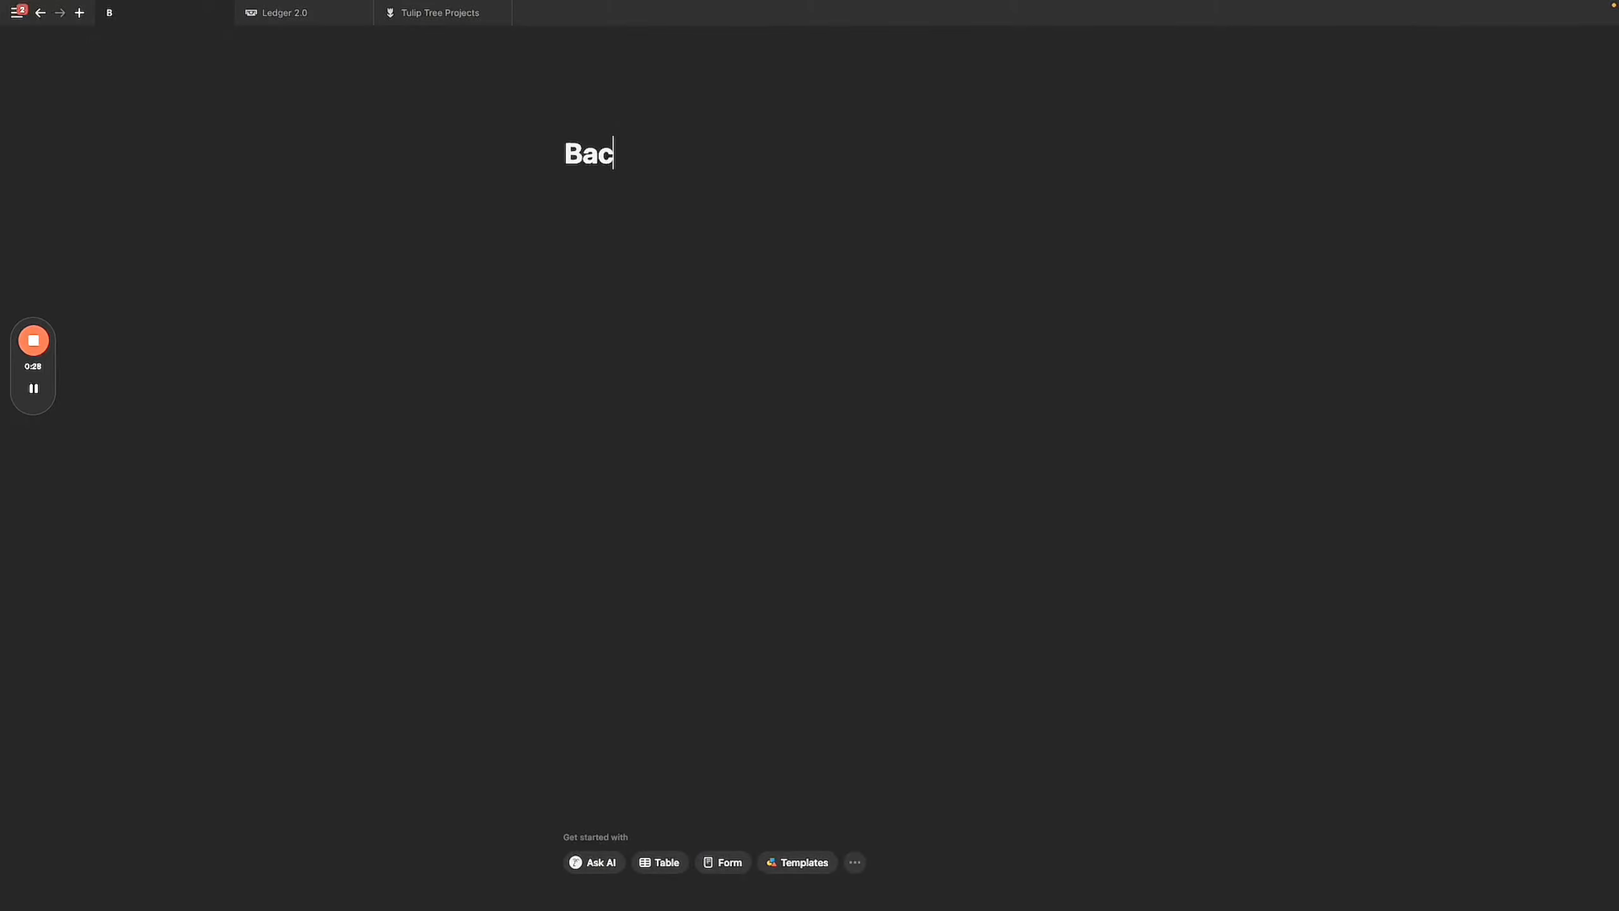
type("kend")
key("Return")
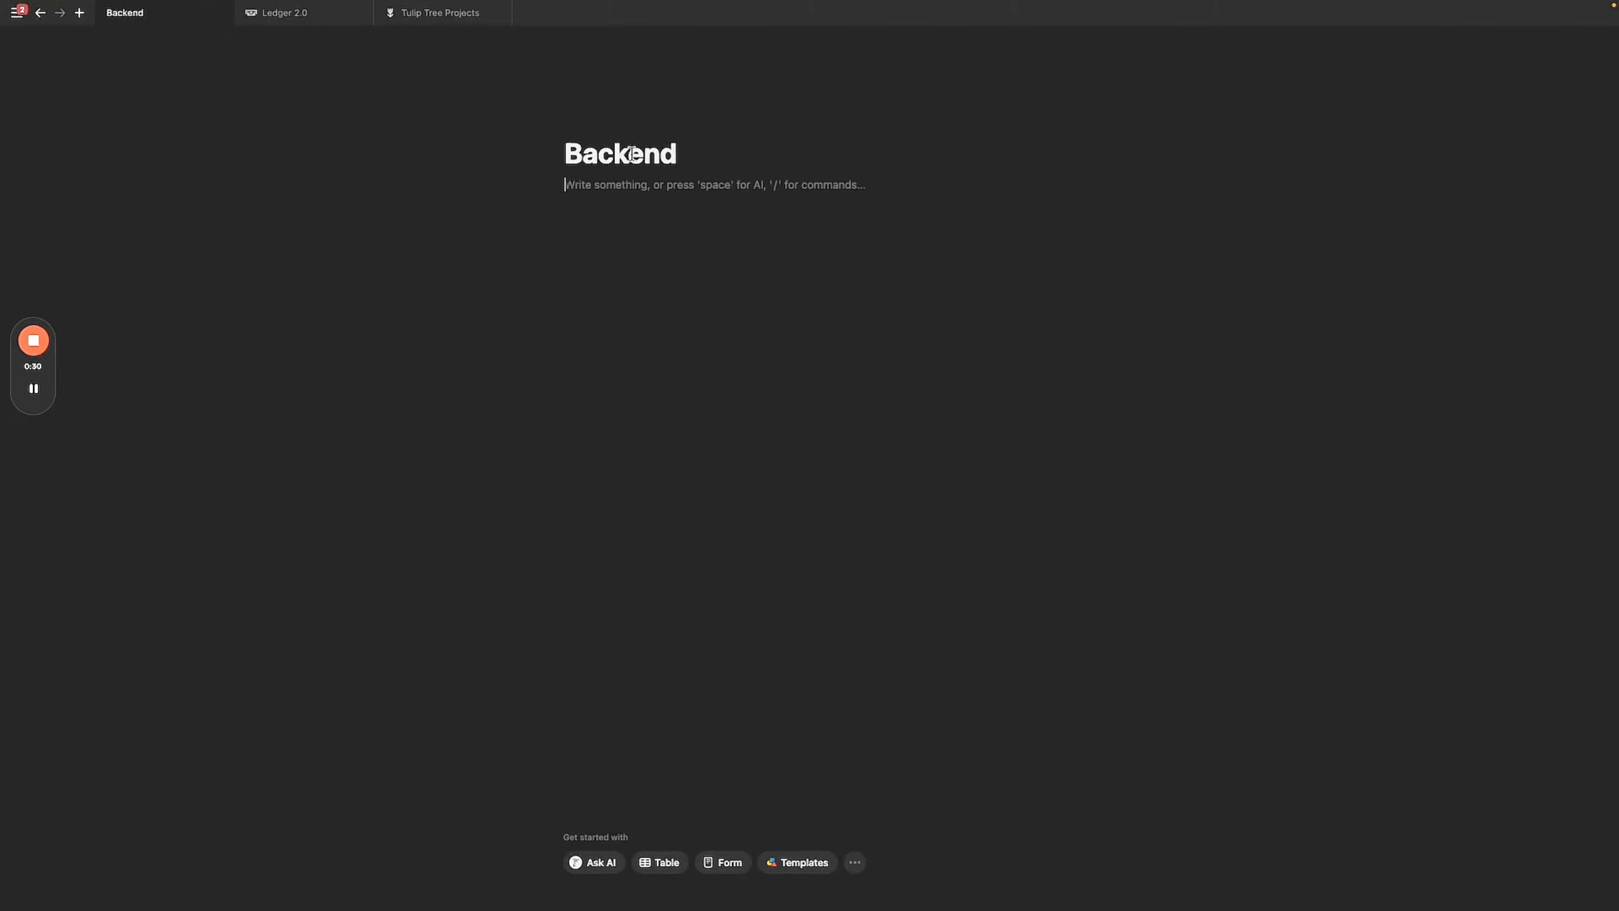
Insert an empty line above the Backend link on the parent Automatic Month page and reopen Backend.
key("super+[")
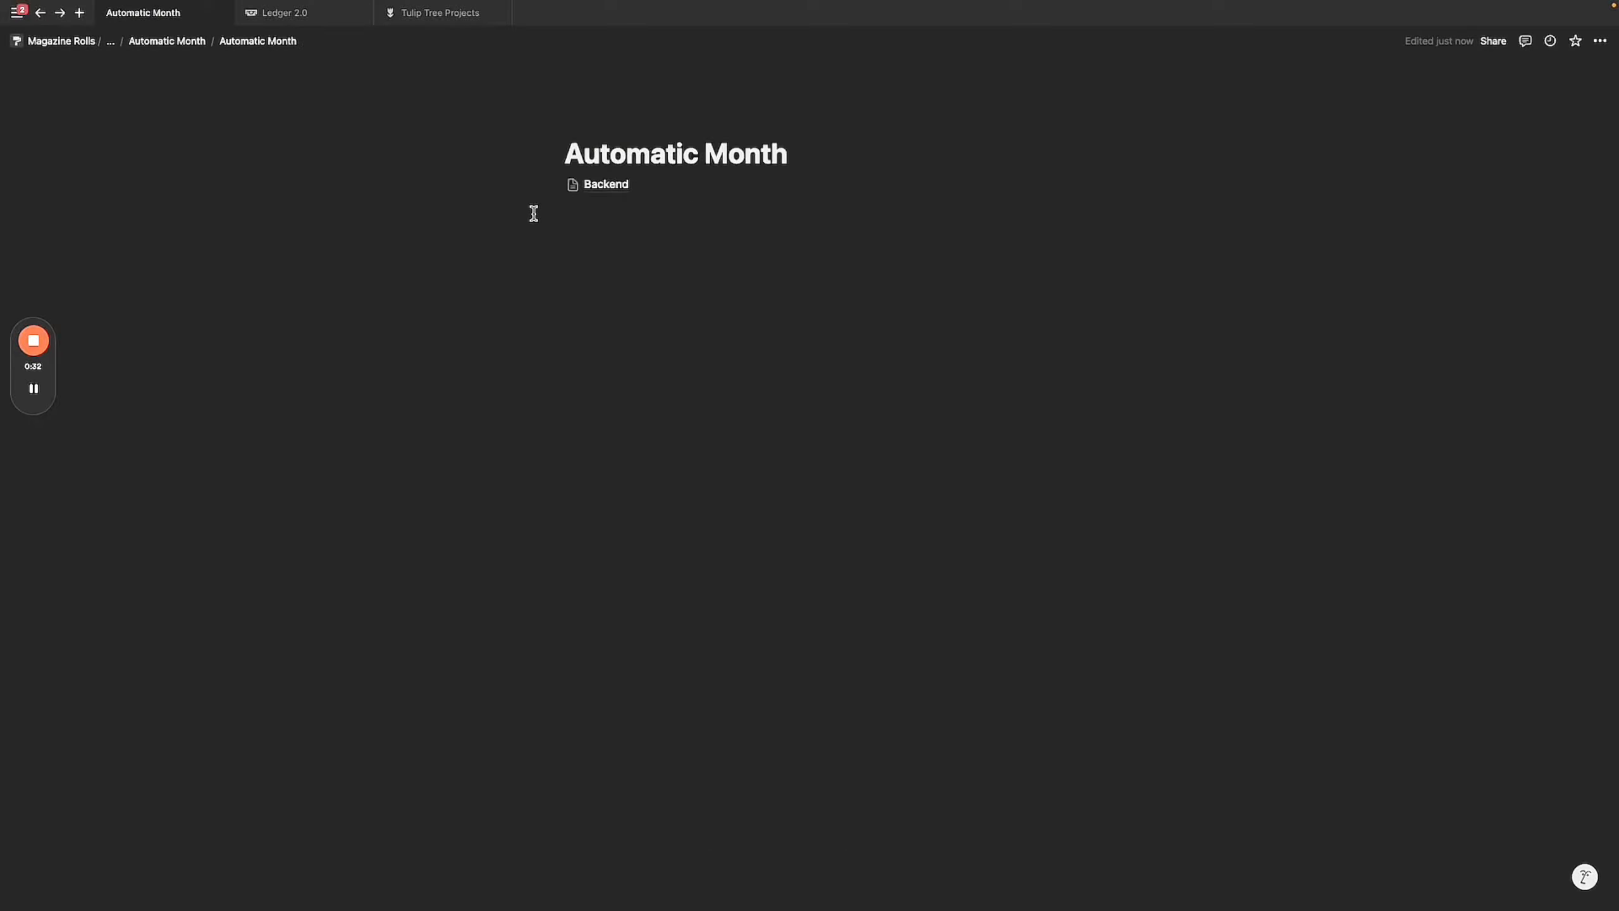
left_click_drag(615, 194, 615, 228)
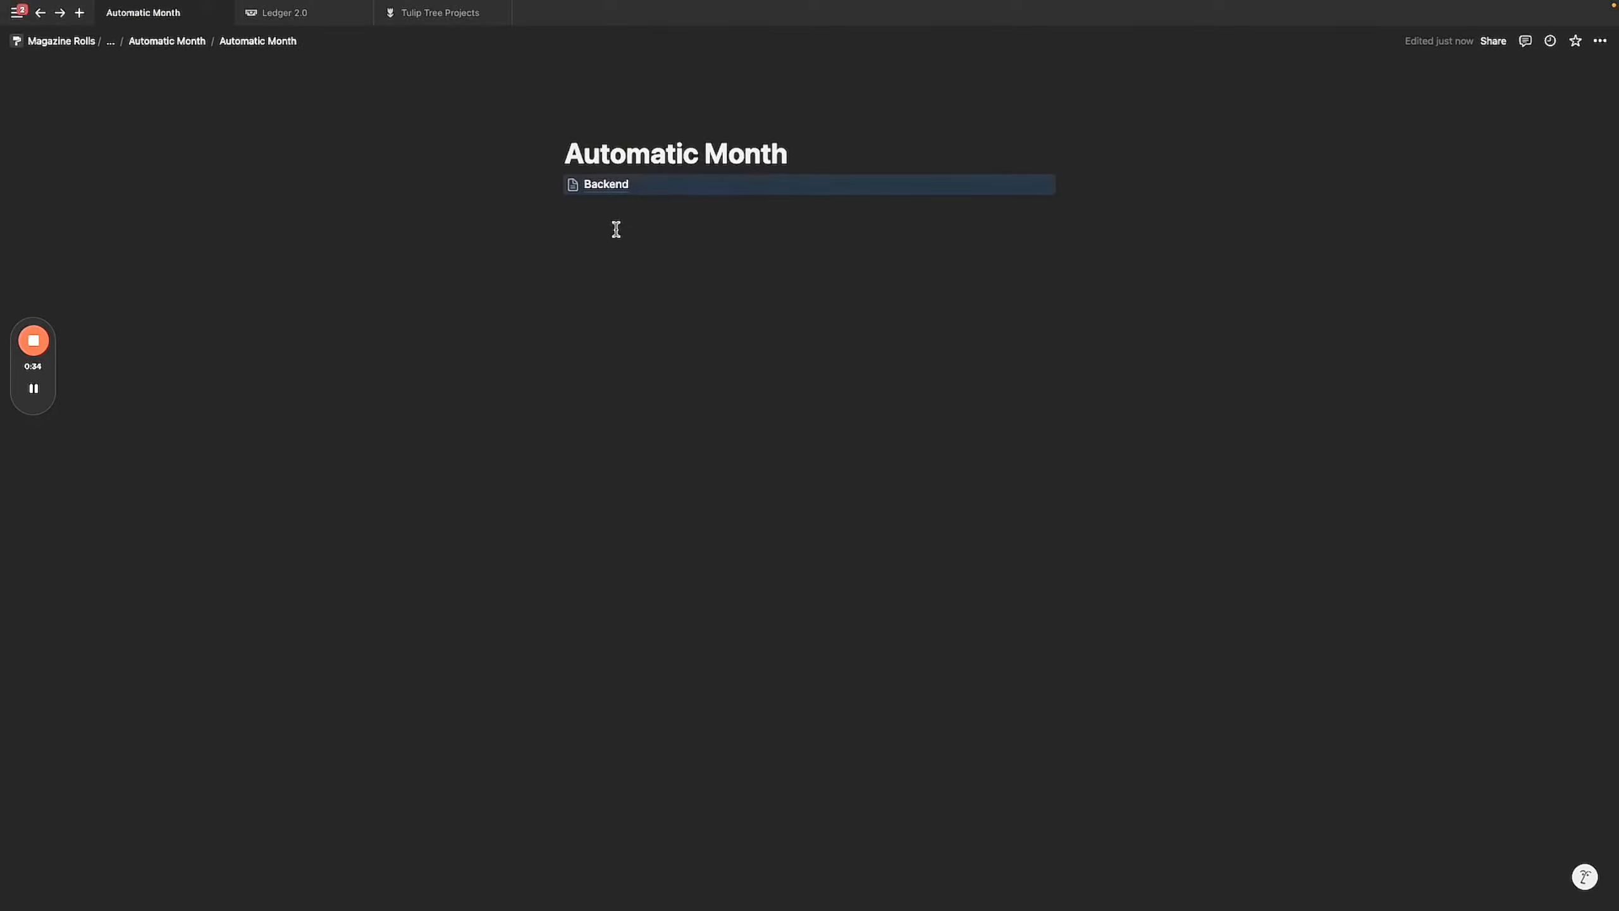
left_click(824, 166)
key("Return")
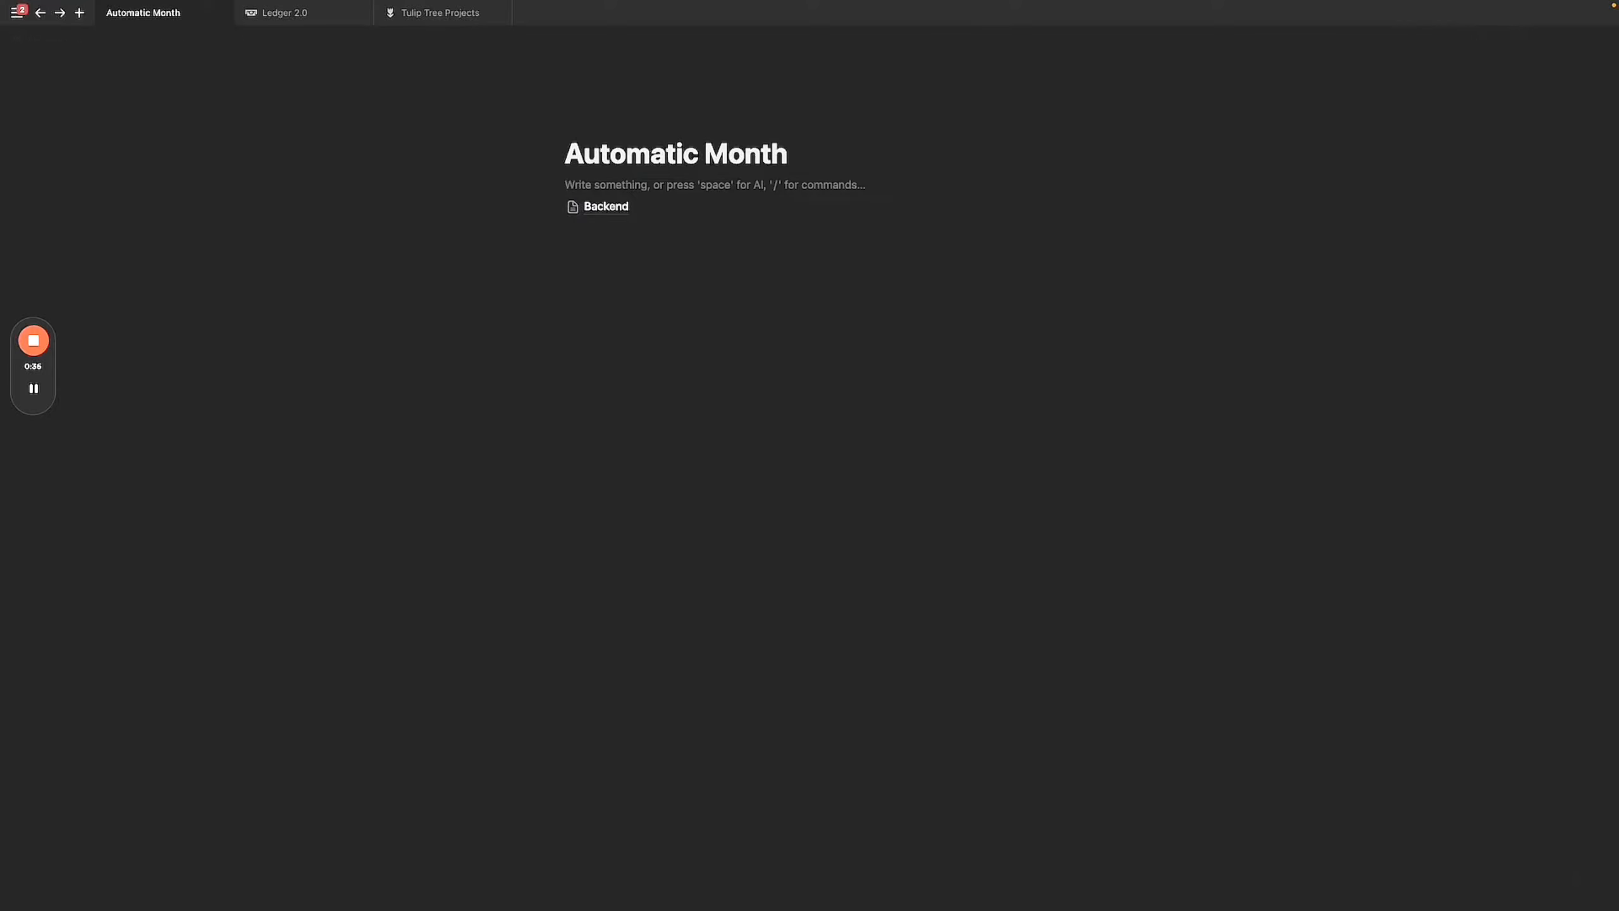
right_click(758, 163)
left_click(661, 226)
left_click(650, 213)
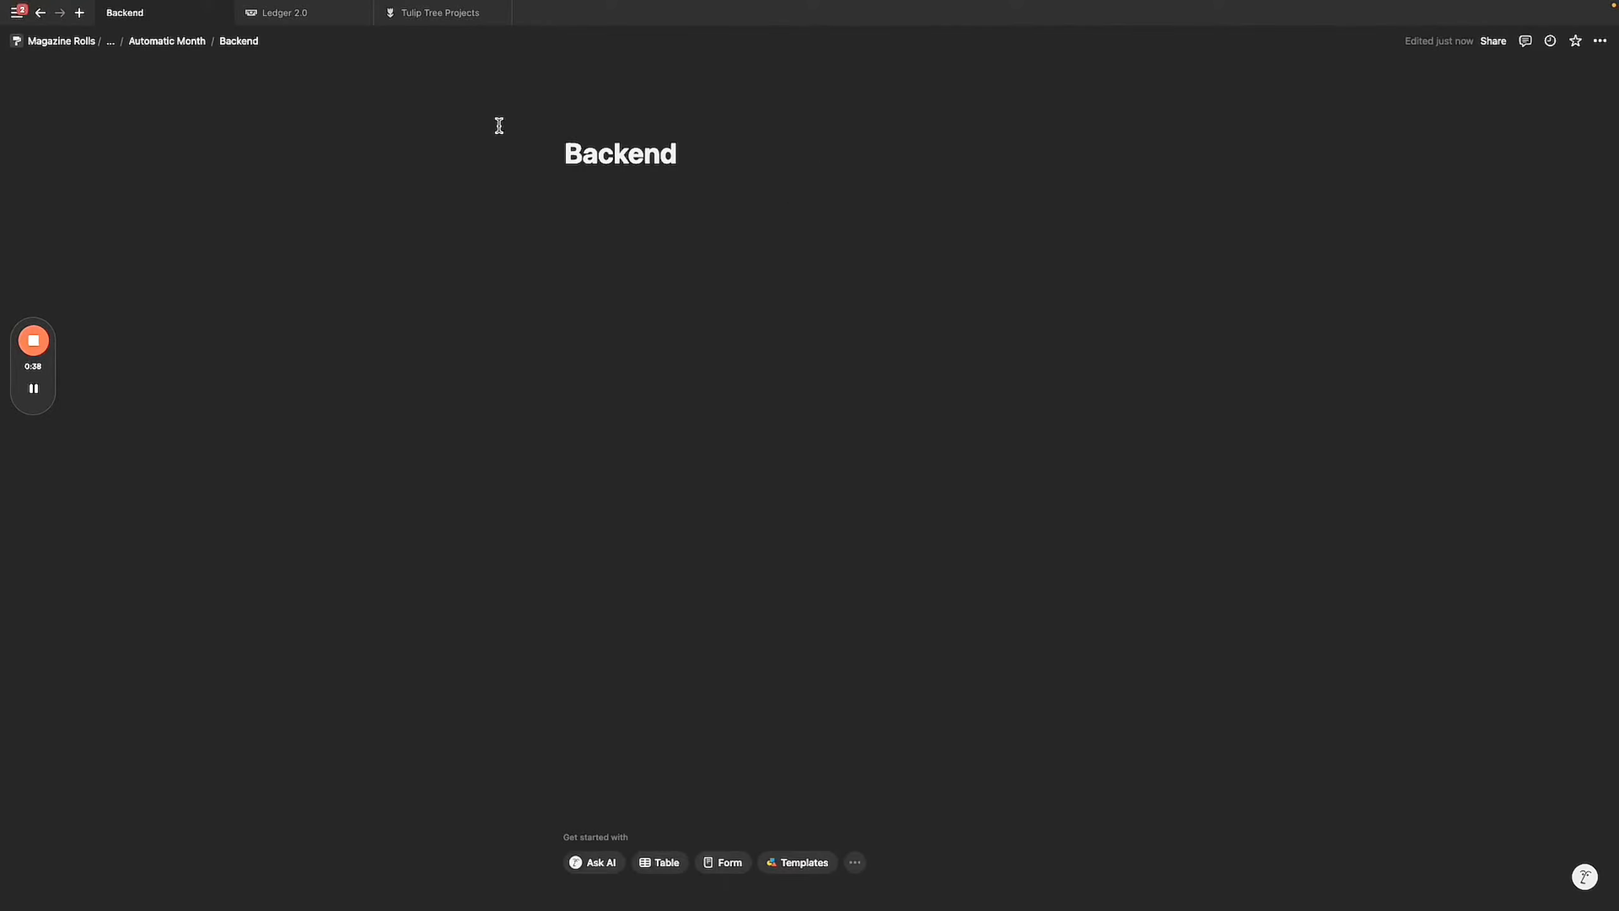
Give the Backend page a gear icon.
left_click(601, 131)
left_click(508, 195)
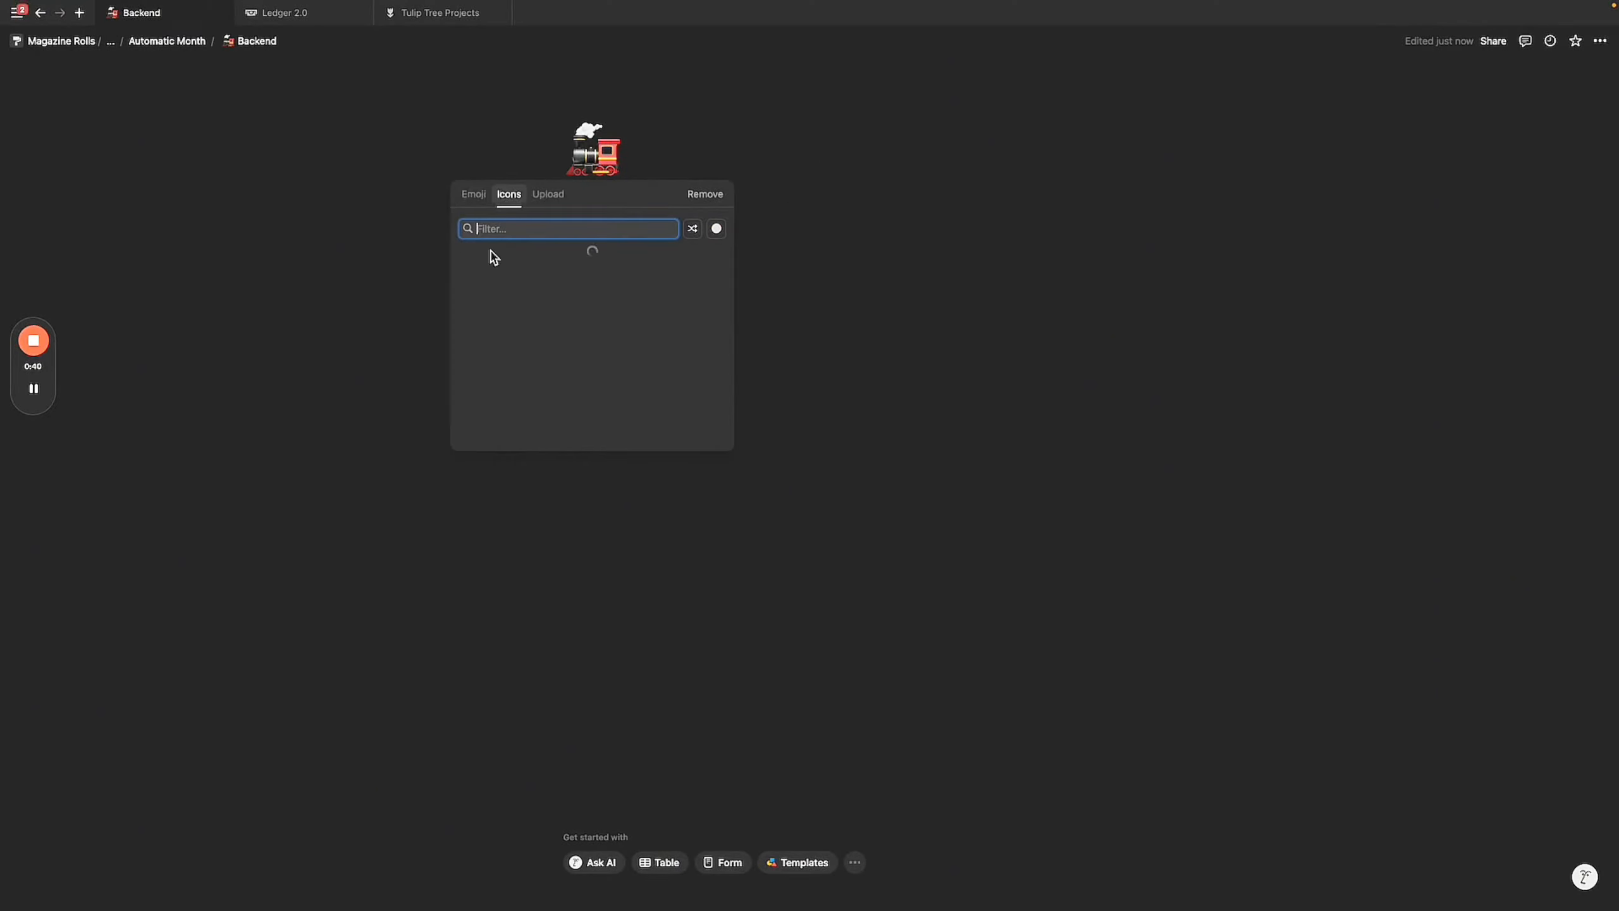
left_click(479, 283)
left_click(722, 127)
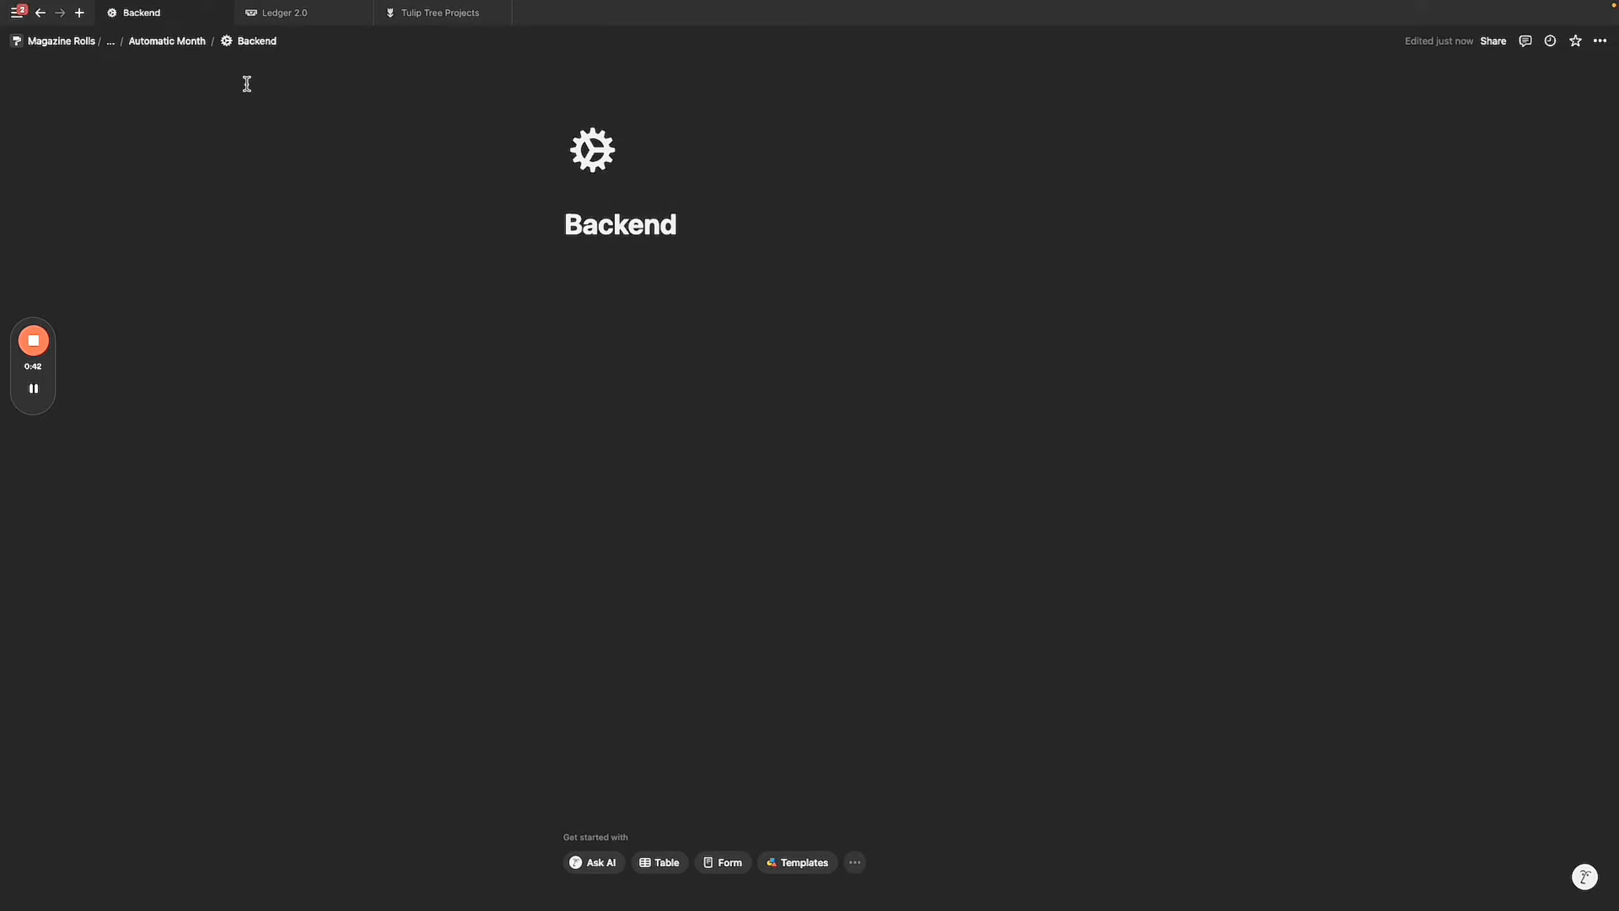
mouse_move(202, 59)
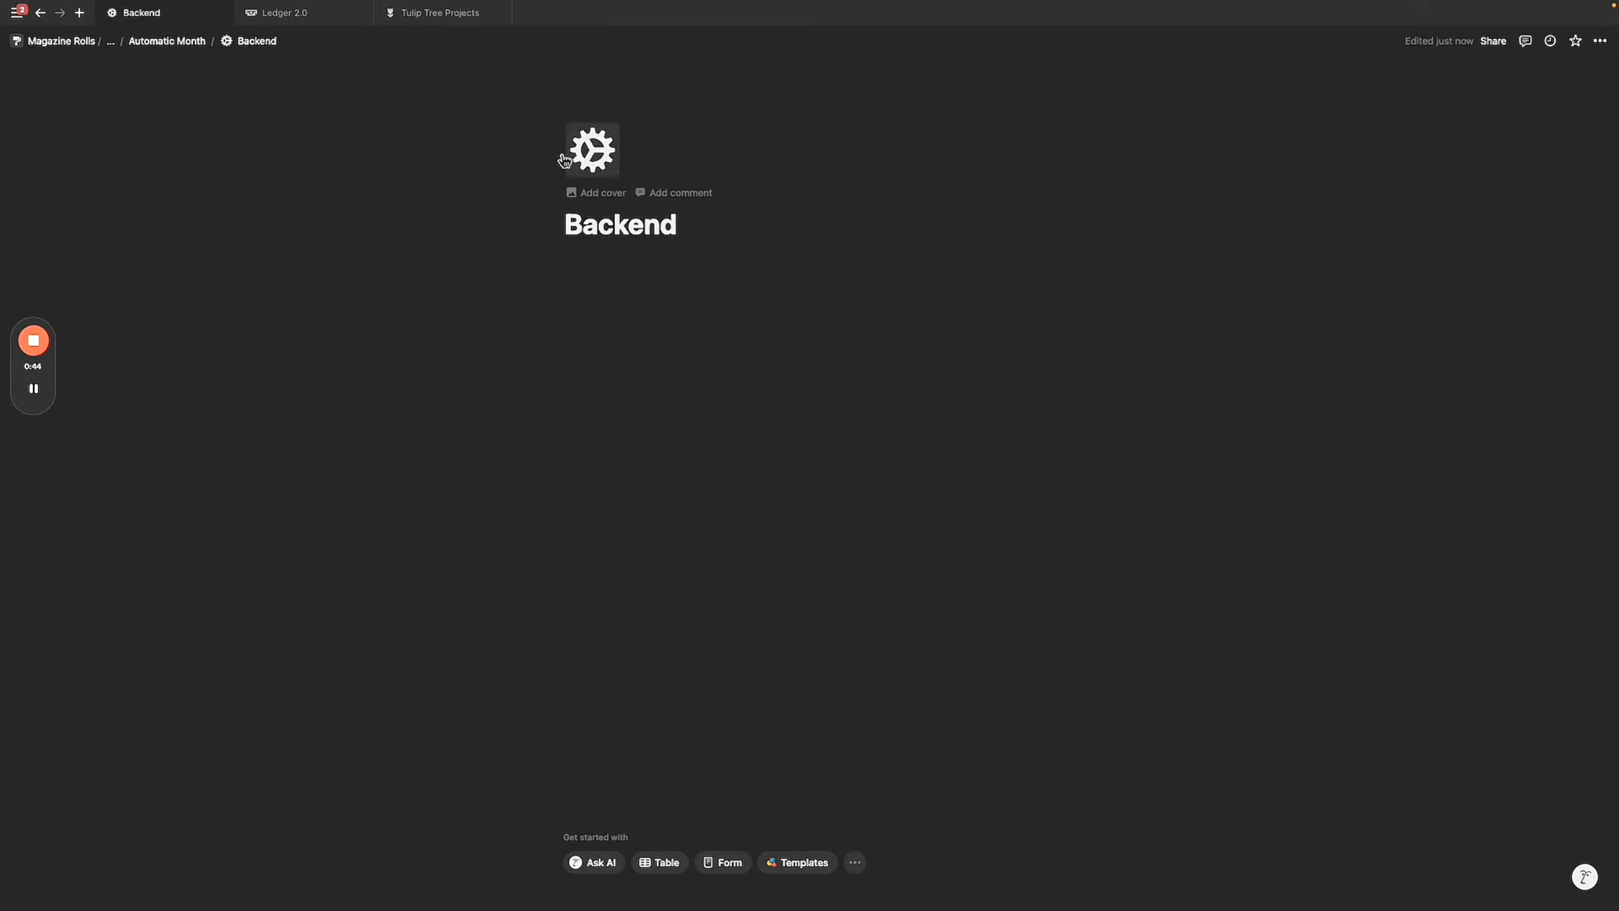
mouse_move(167, 93)
Create a full-page database inside the Backend page and title it "Months".
left_click(846, 284)
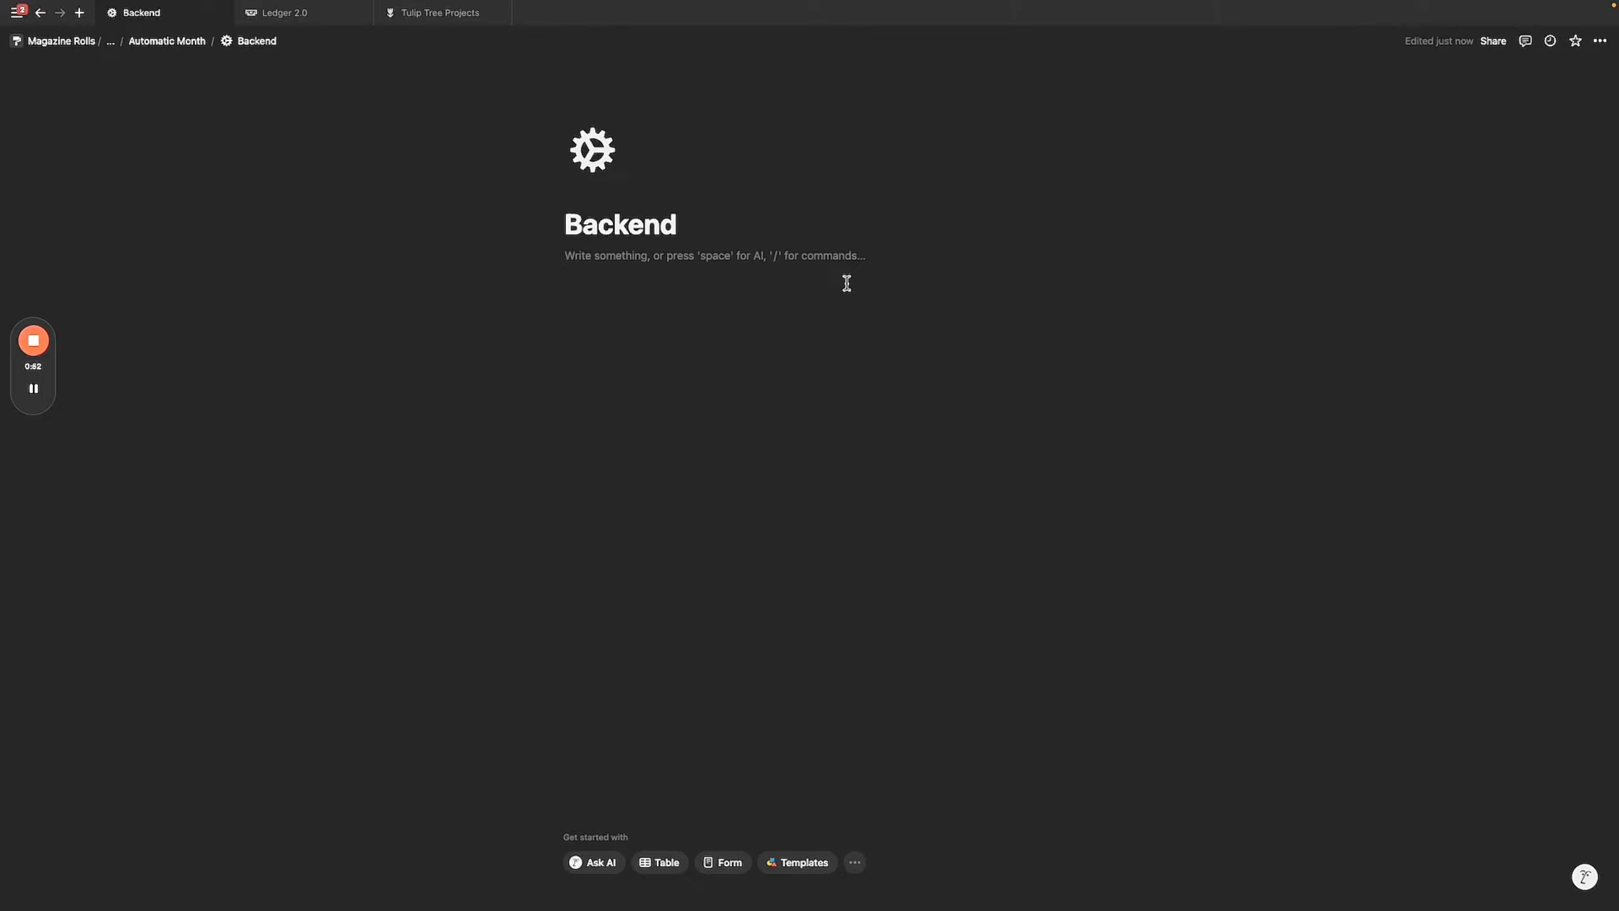
type("/data")
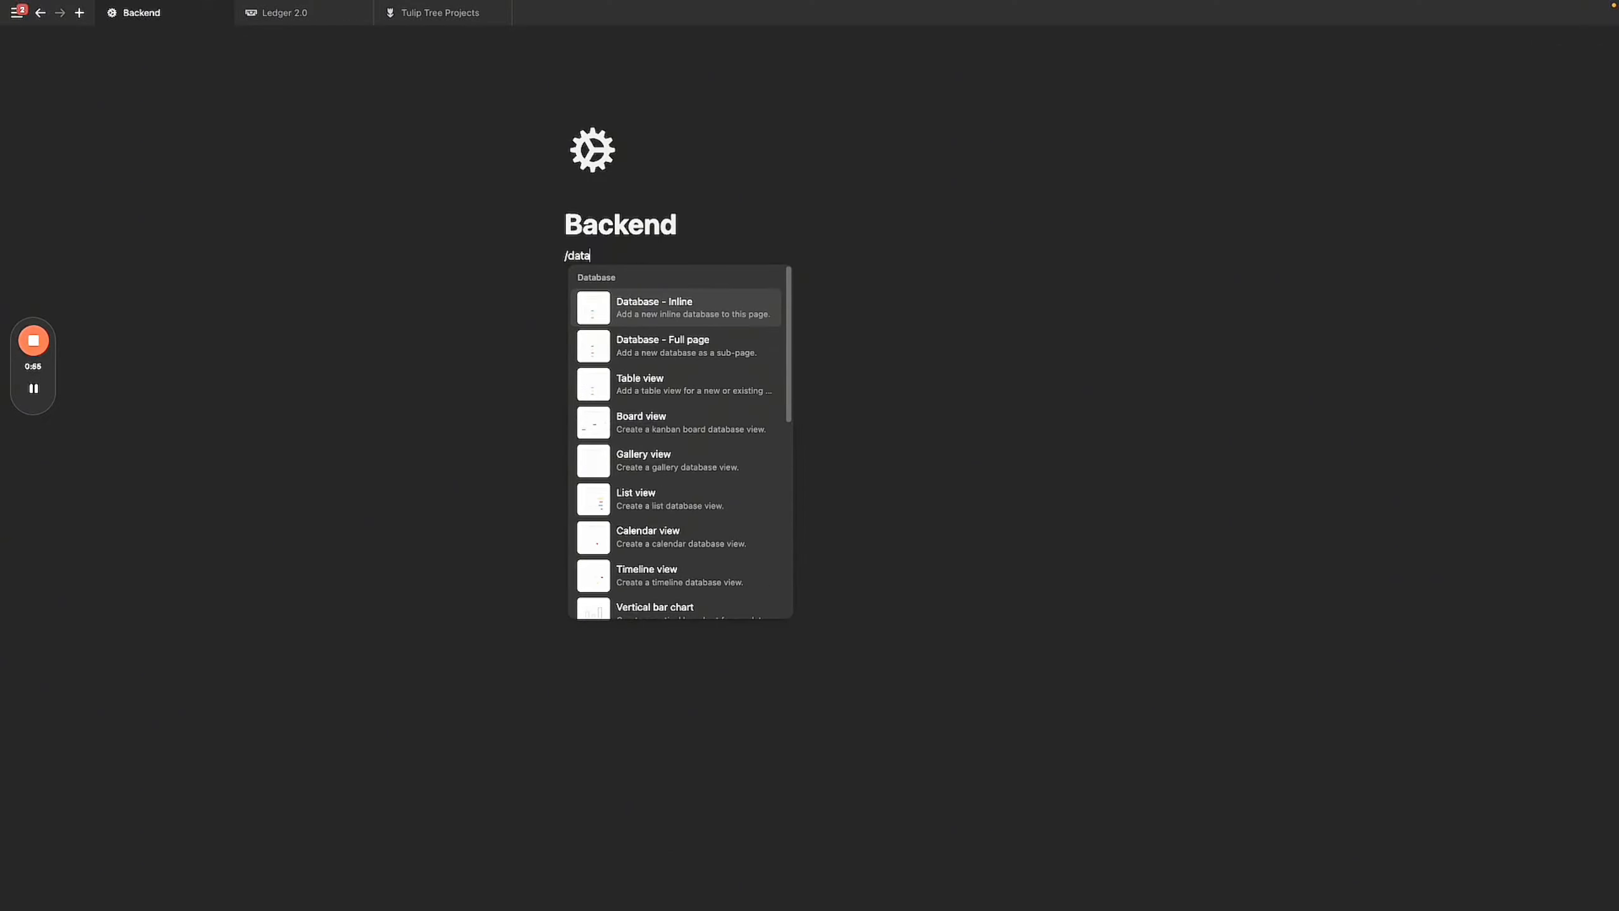
left_click(712, 350)
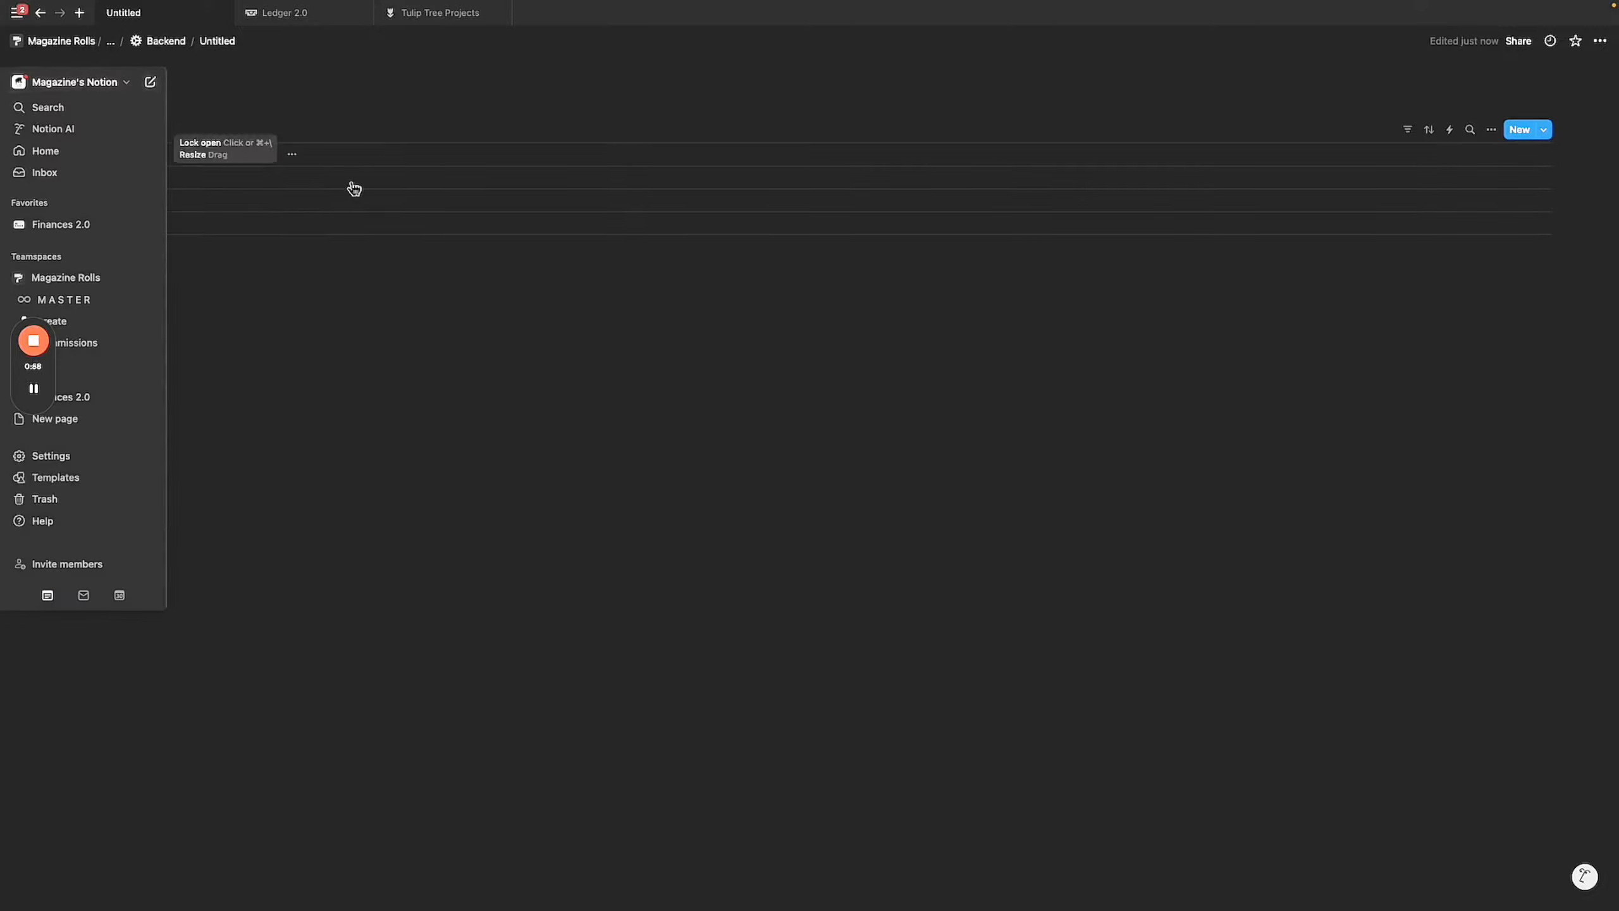
type("Months")
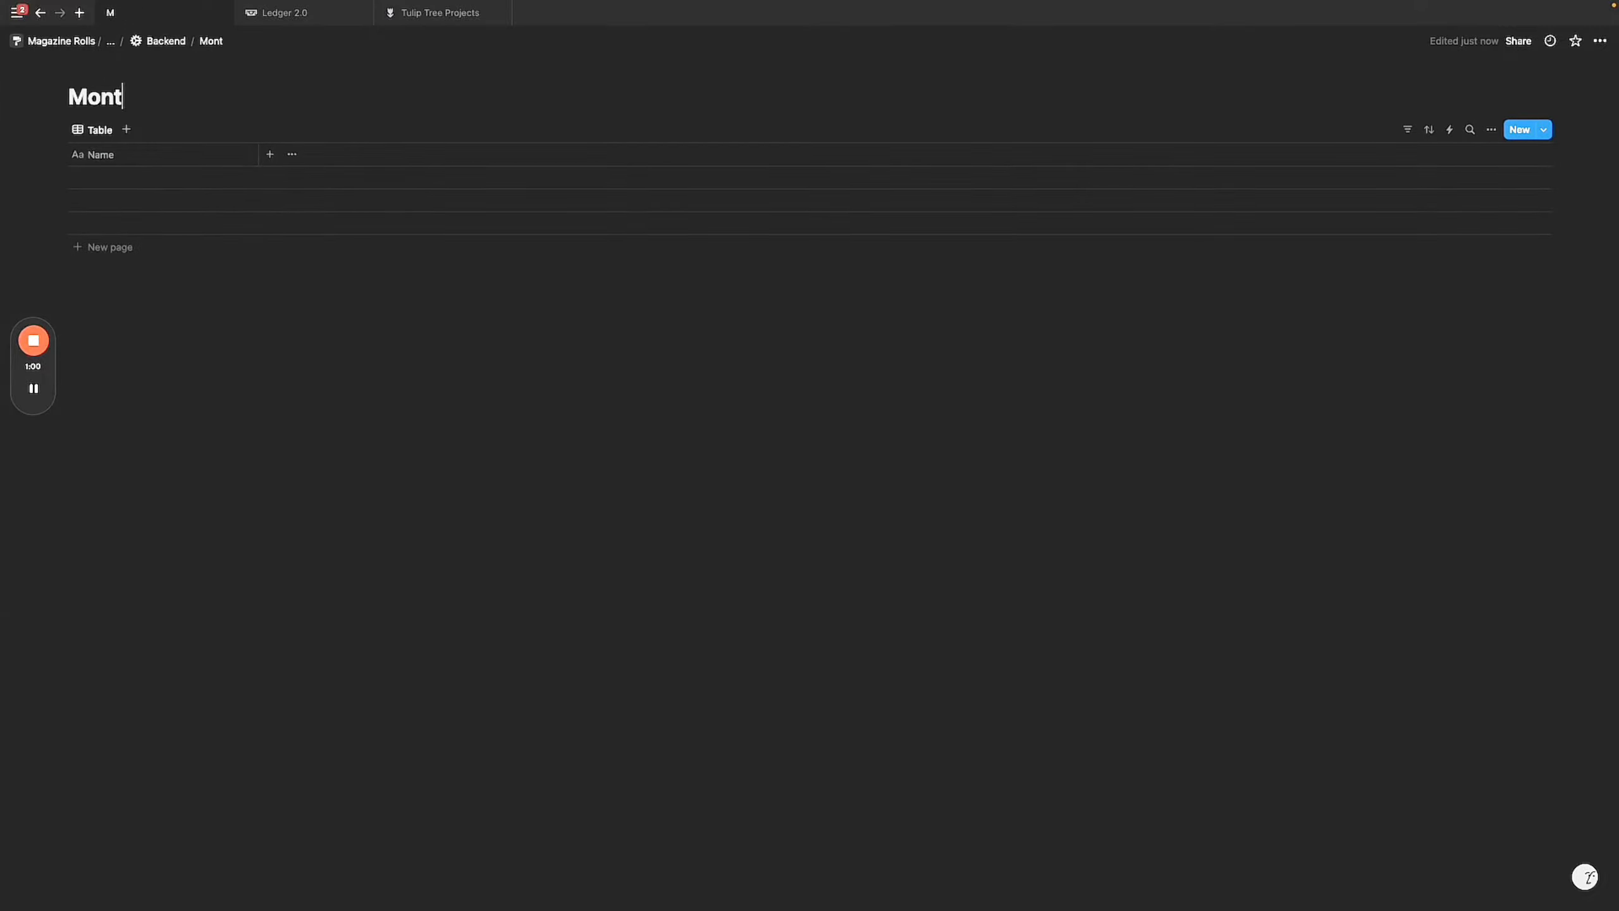
Rename the database's table view to "all months".
left_click(81, 130)
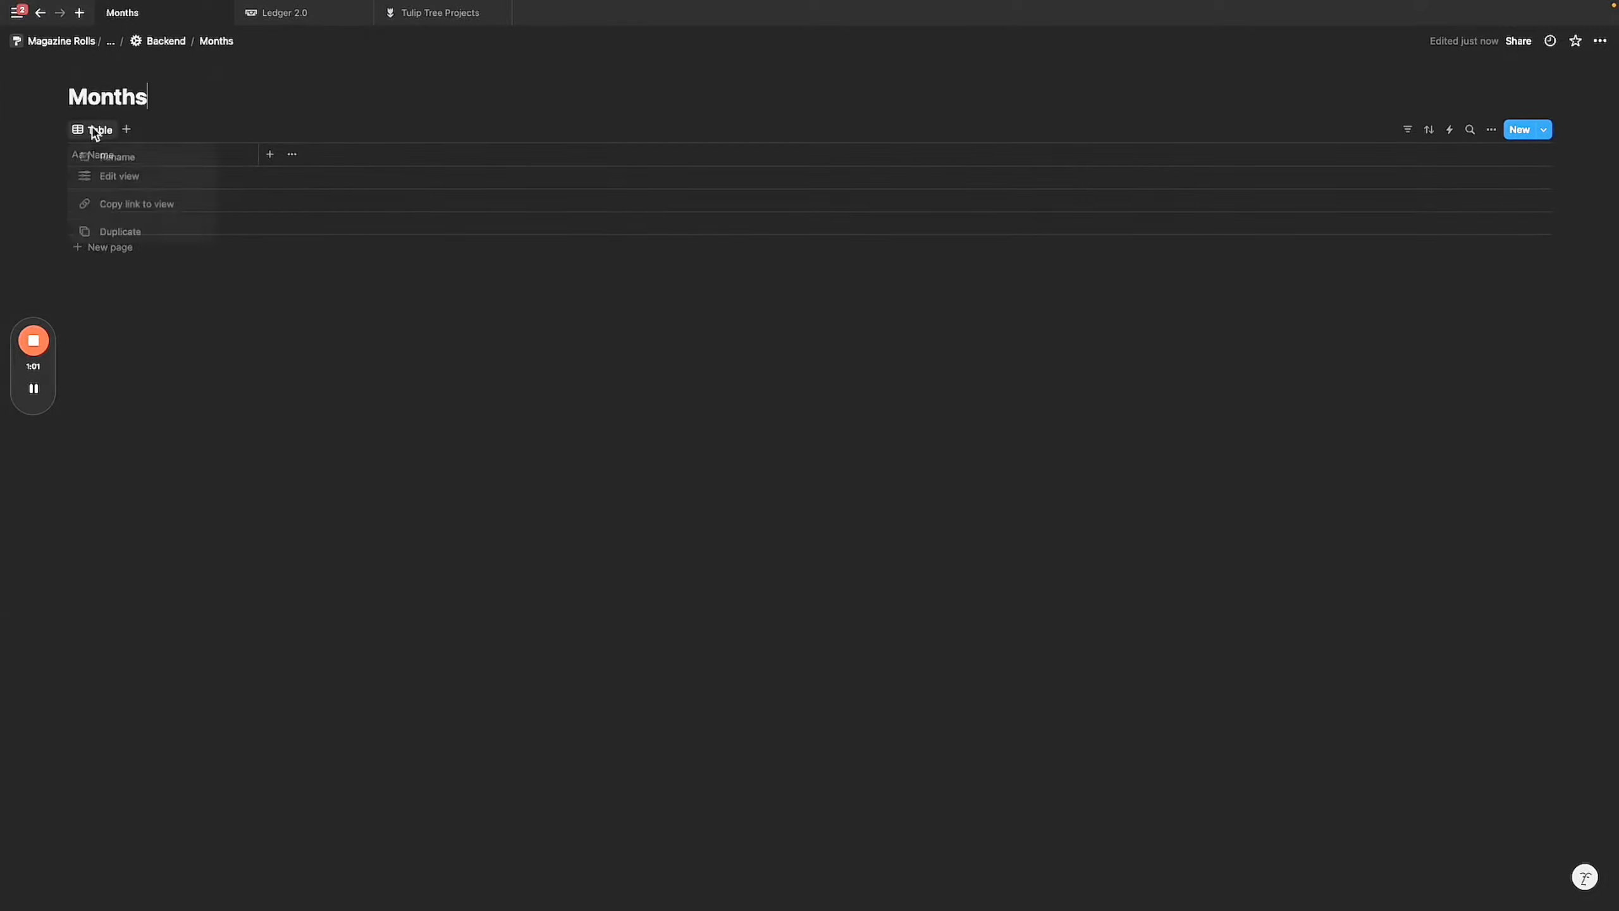
left_click(126, 172)
type("all mon")
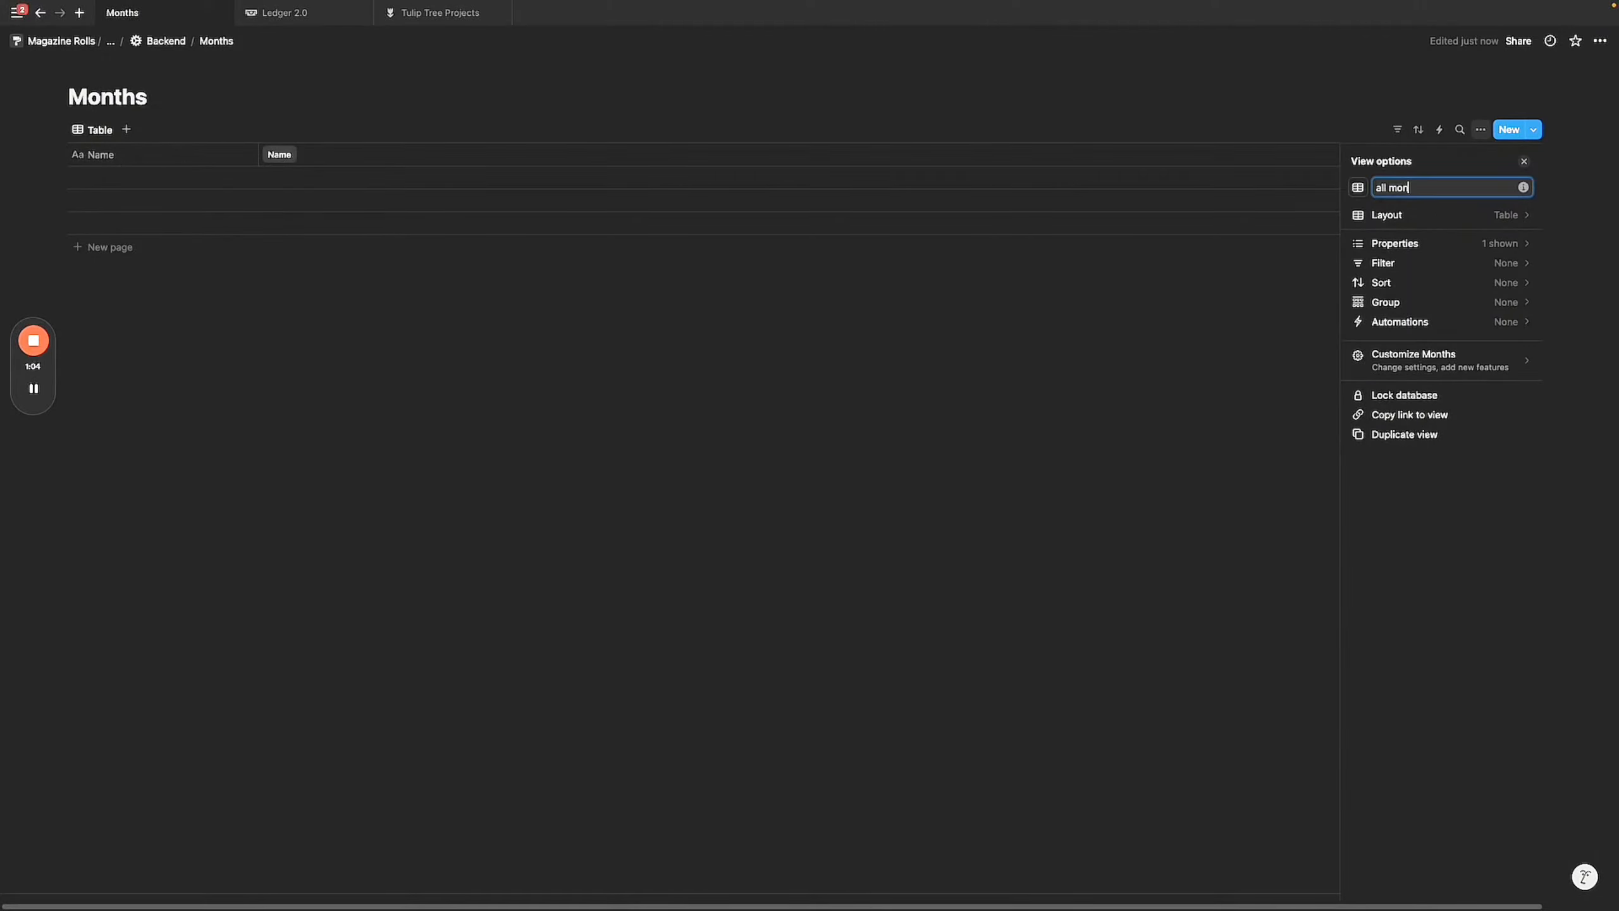
type("ths")
key("Escape")
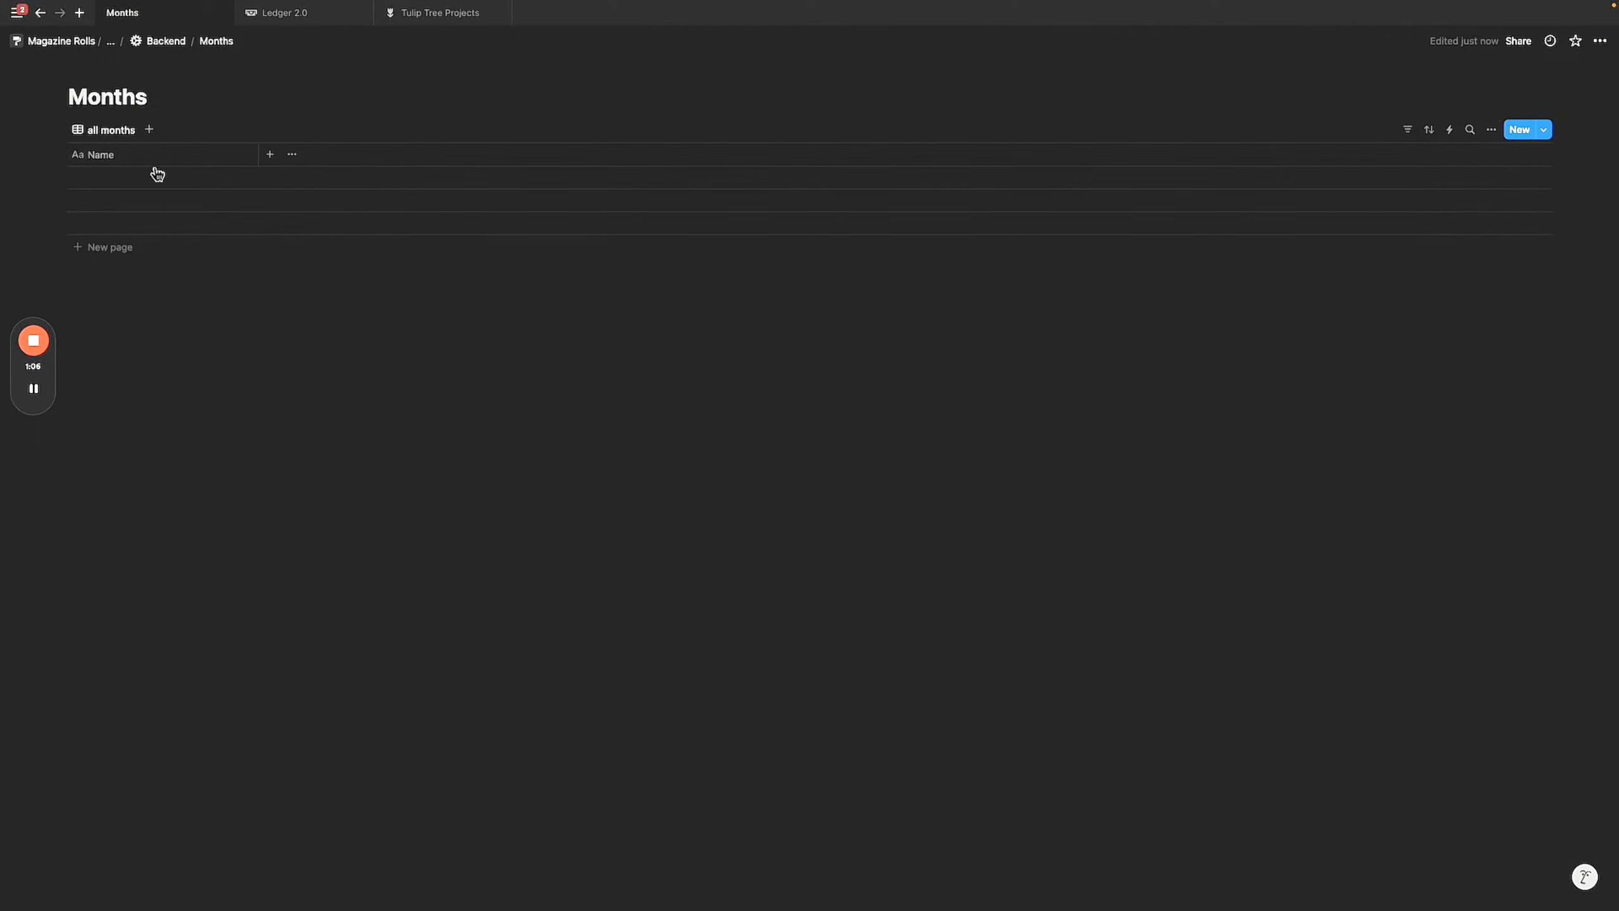
Add the suggested Start Date date property to the Months database.
left_click(269, 154)
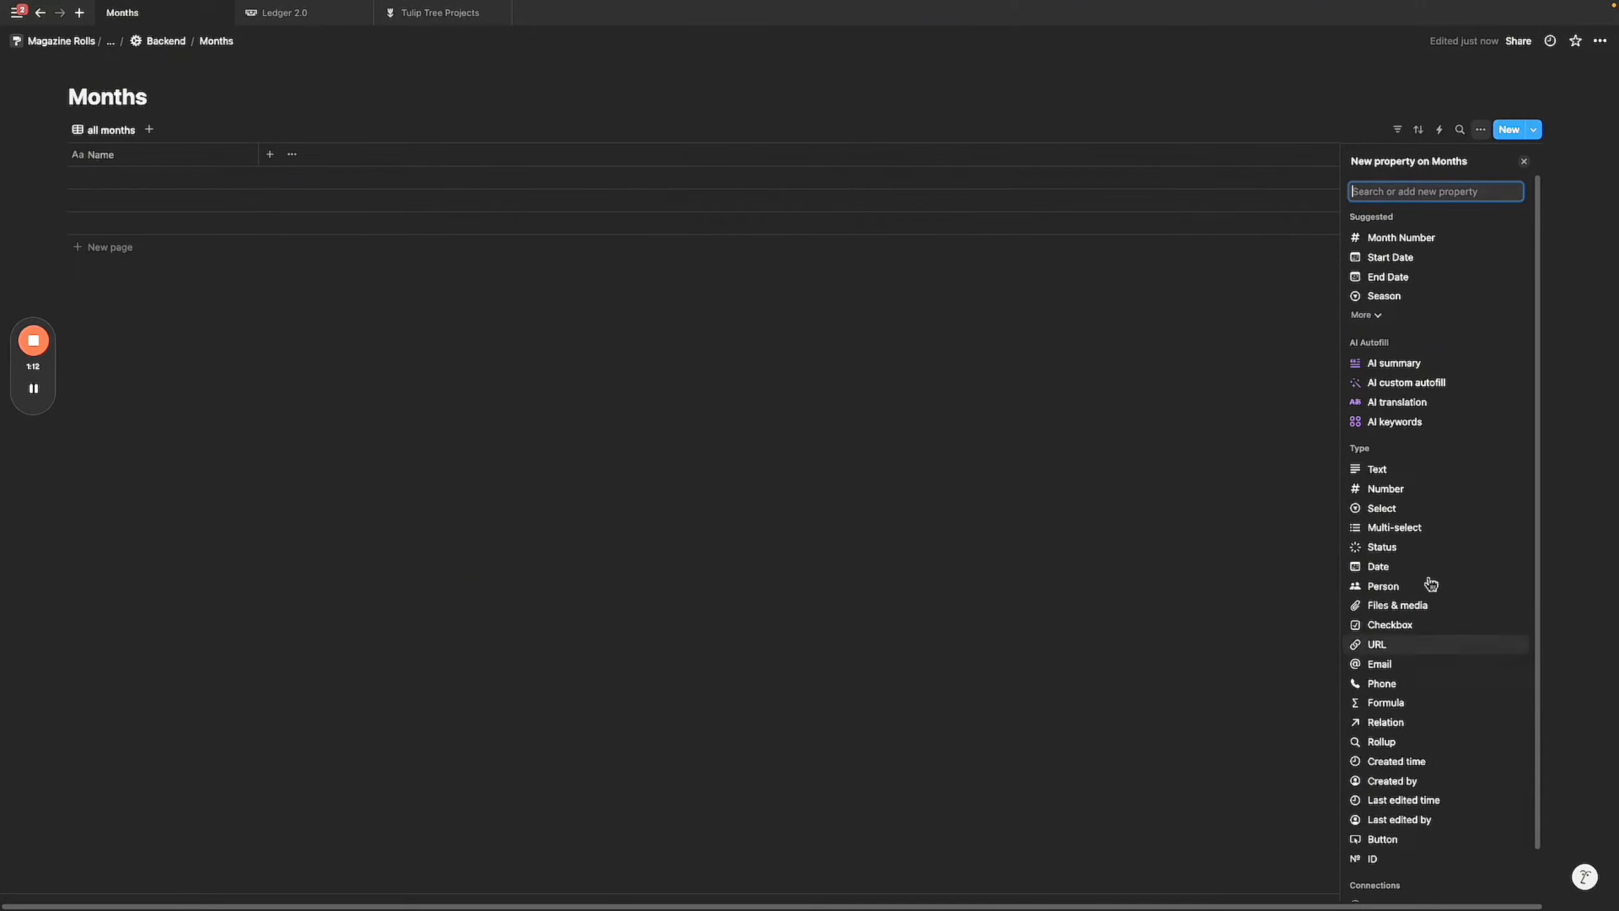
left_click(1420, 268)
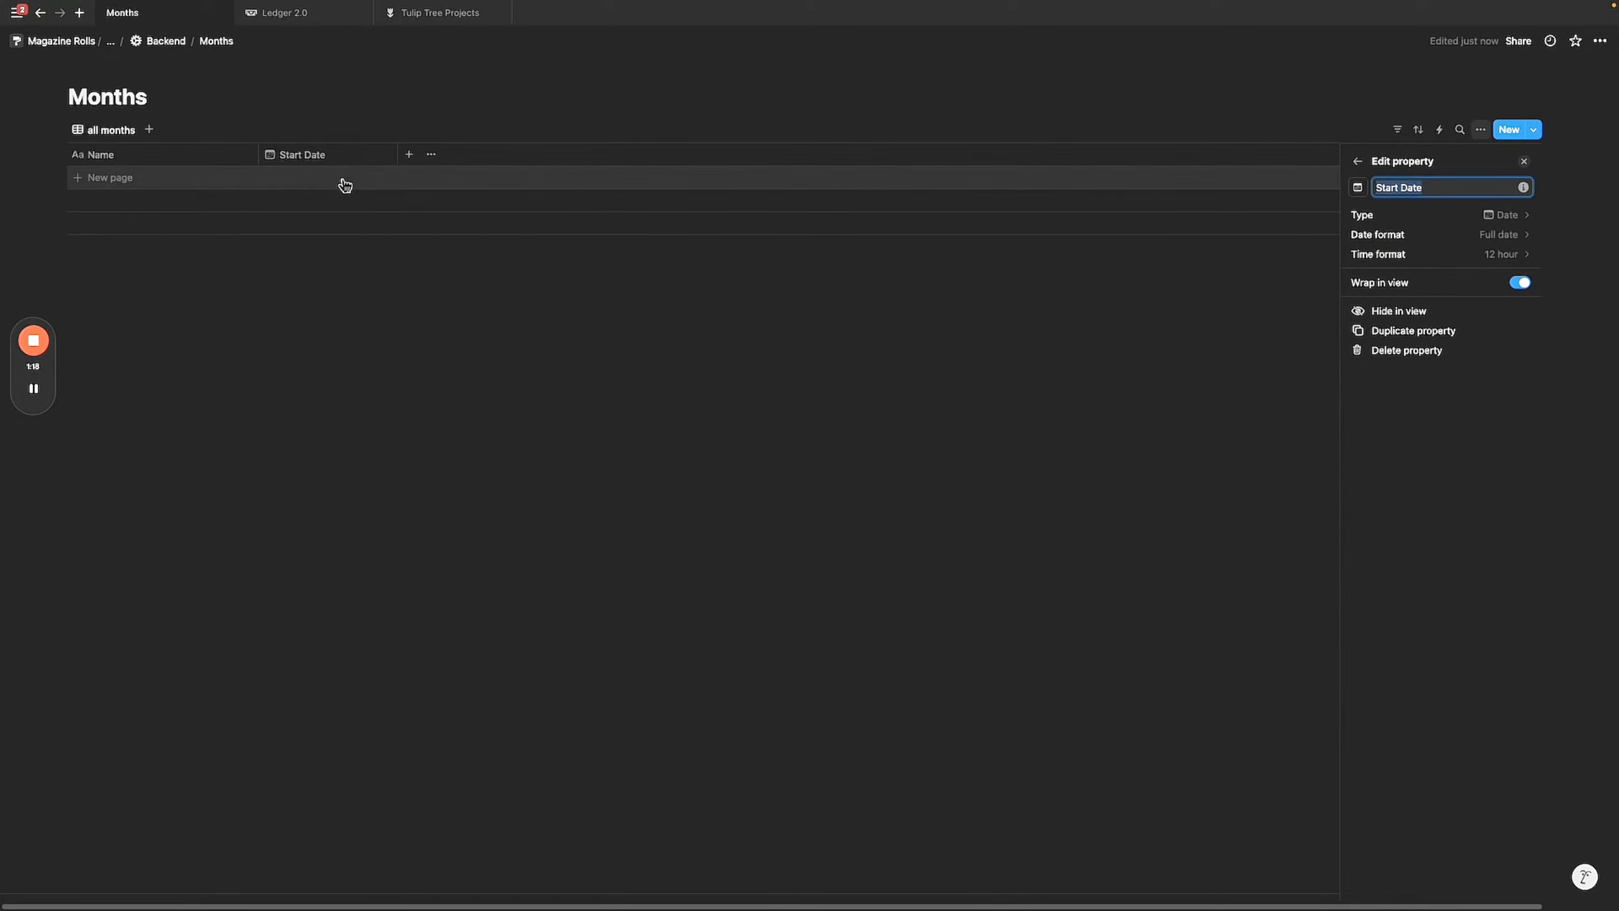
left_click(1443, 105)
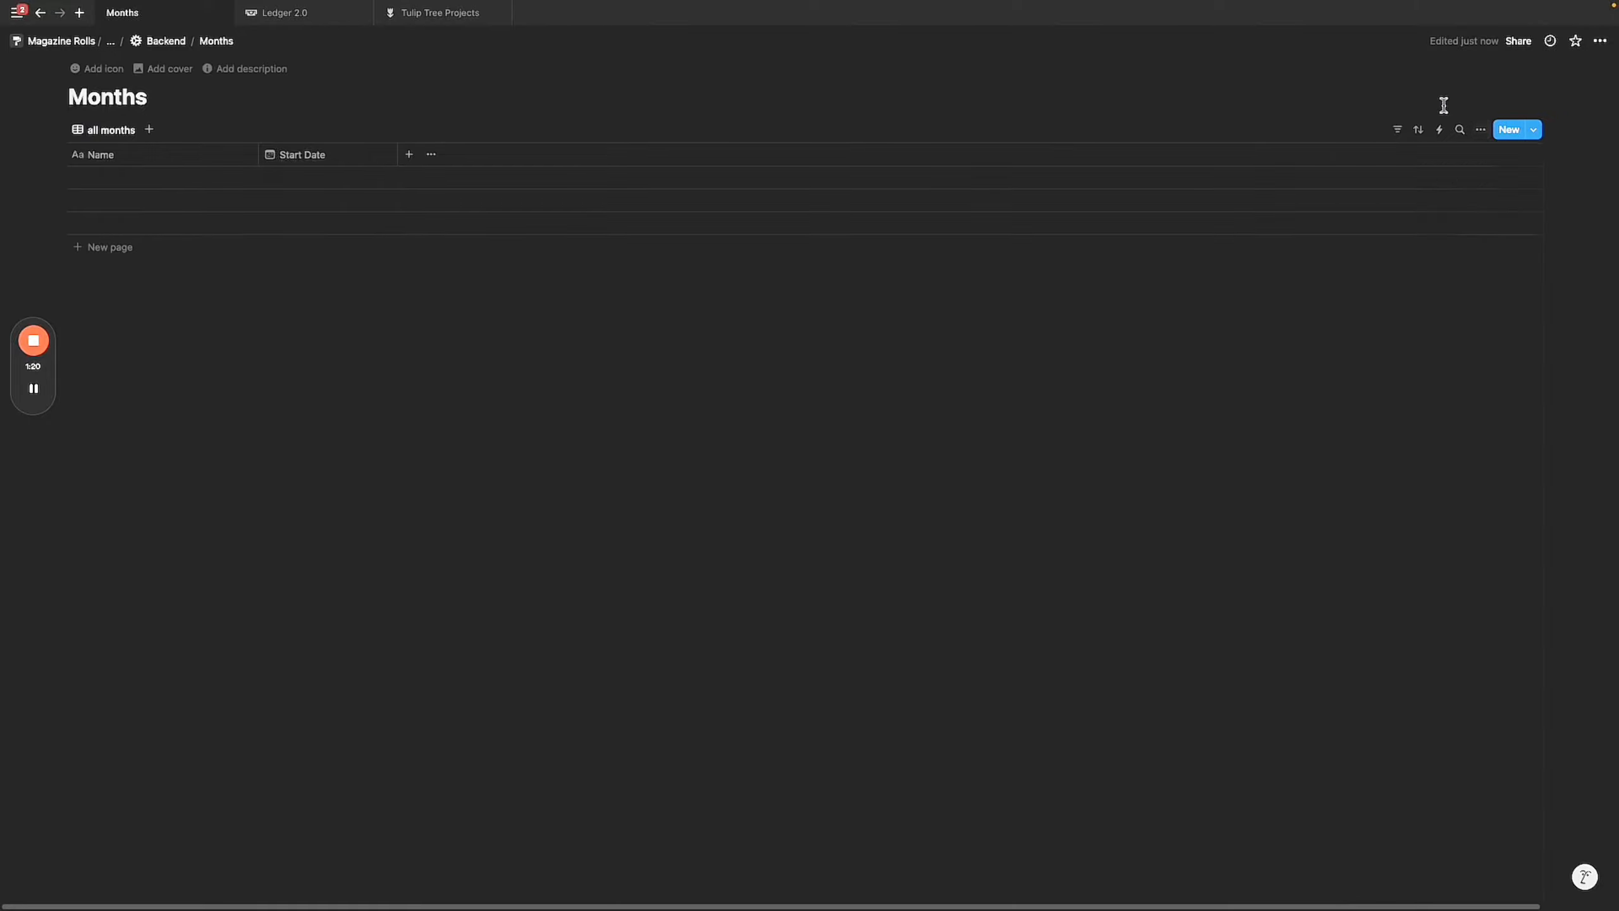
left_click(1480, 129)
left_click(1534, 131)
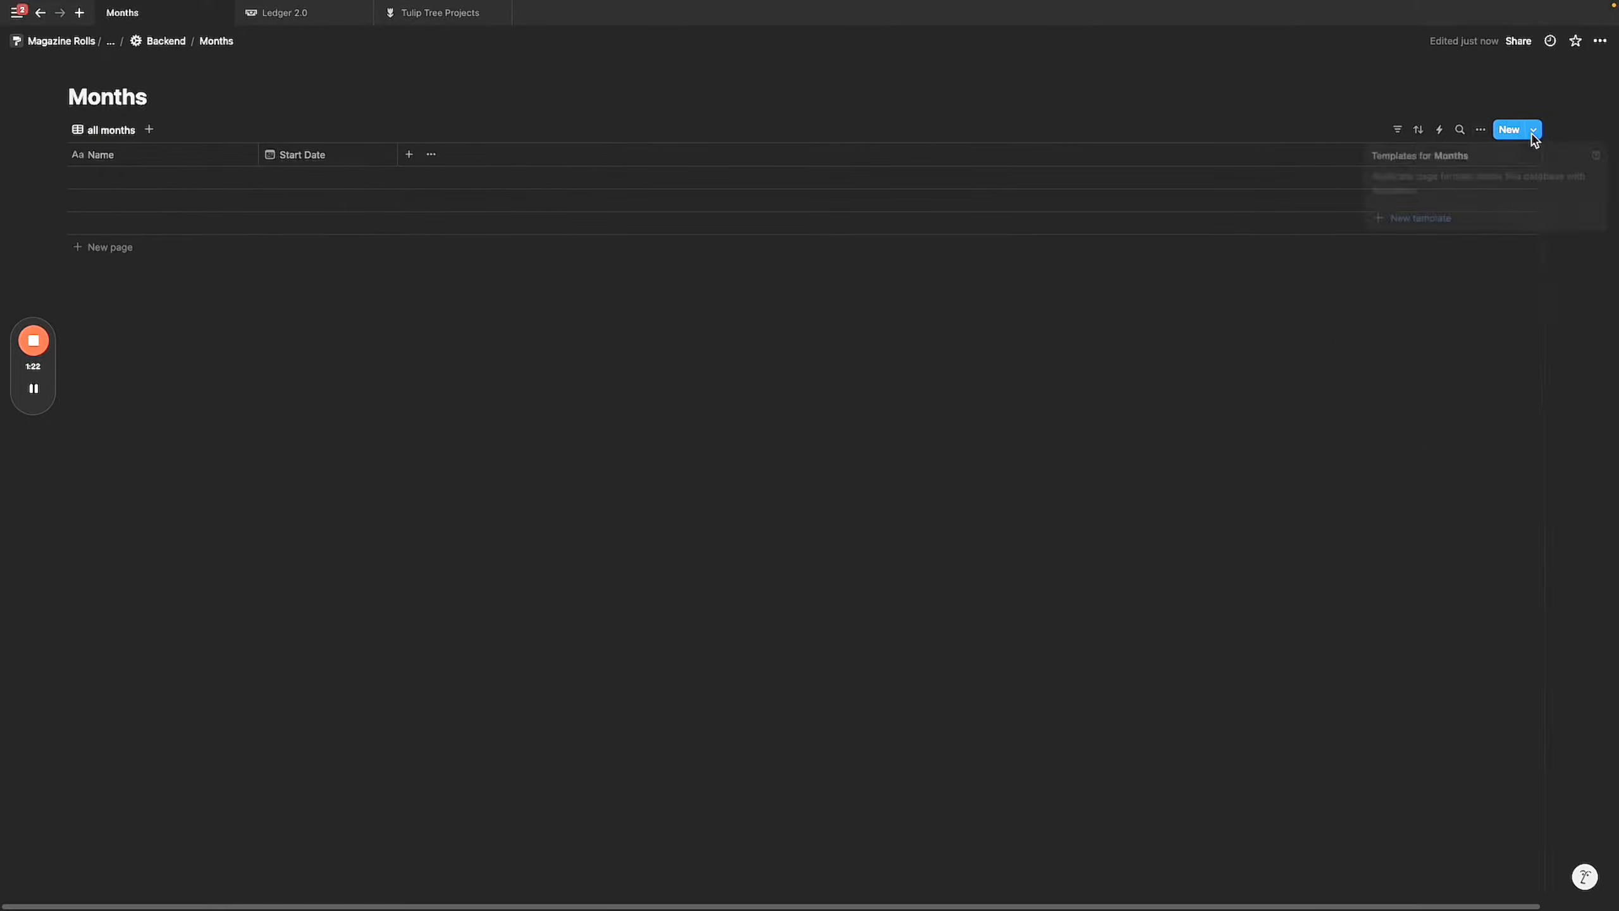
left_click(1162, 88)
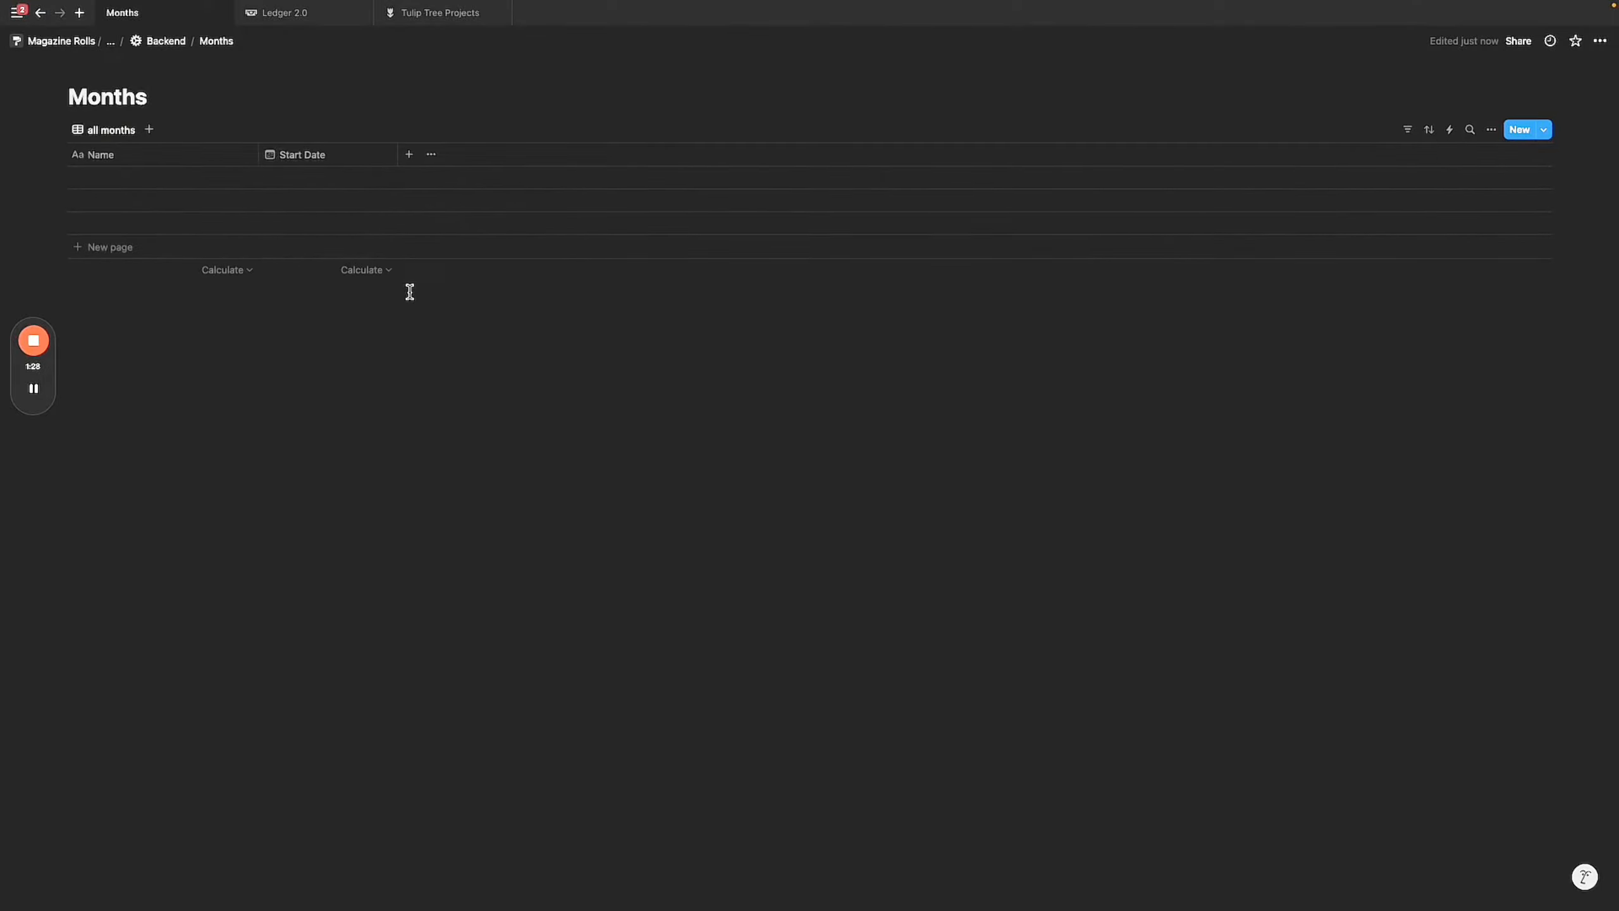
Add a formula property named "Current Month" to the Months database, leaving its formula empty.
left_click(409, 155)
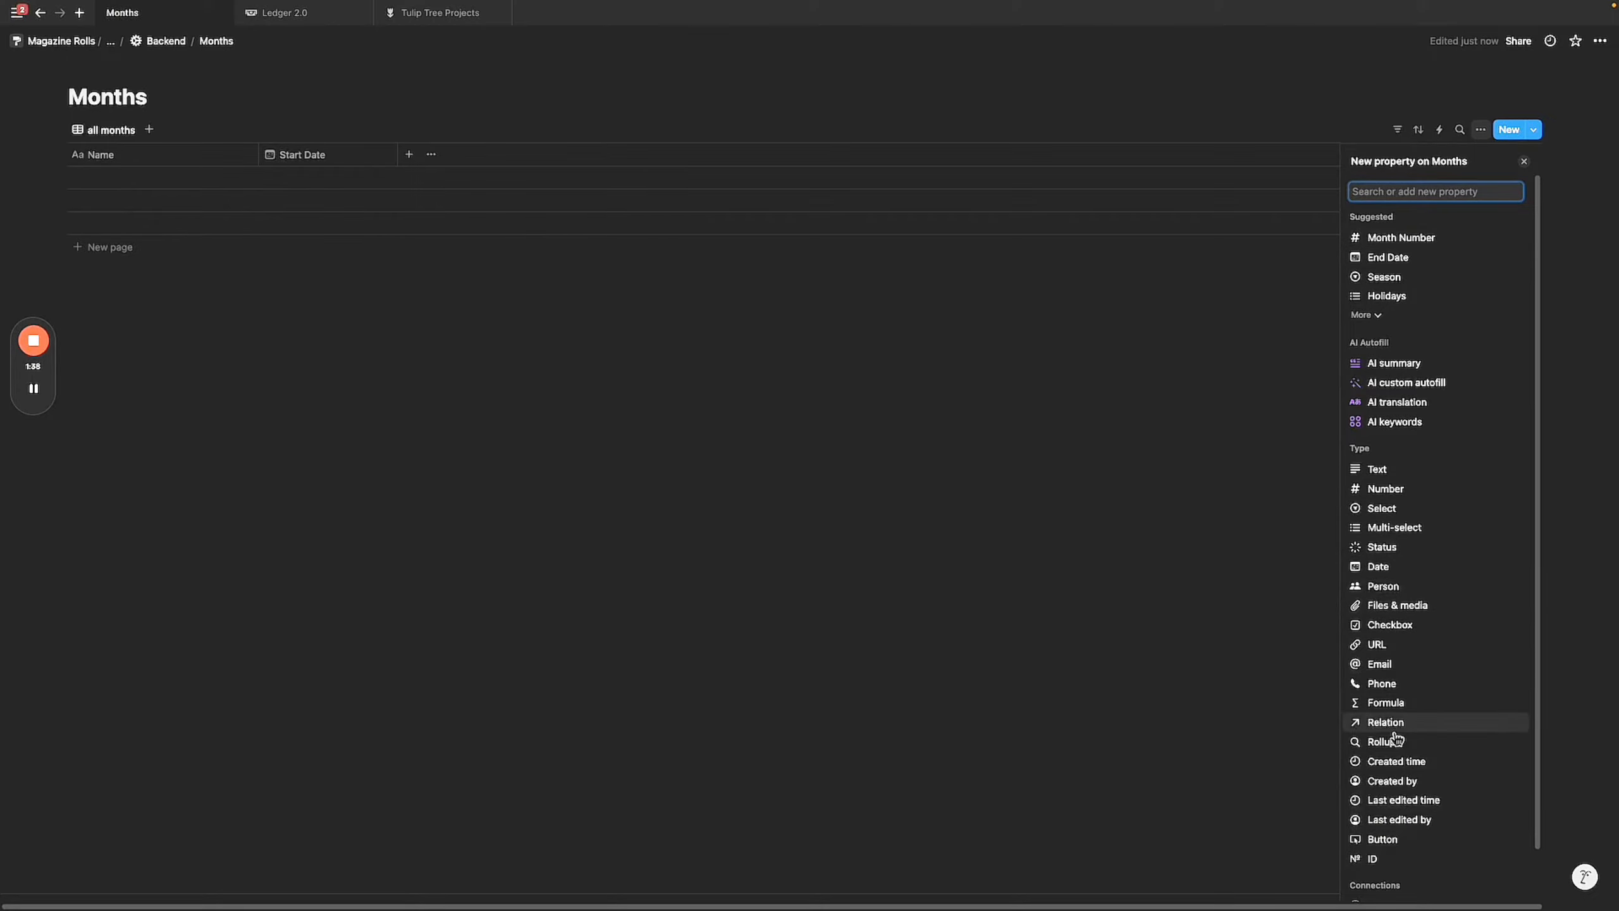
left_click(1392, 701)
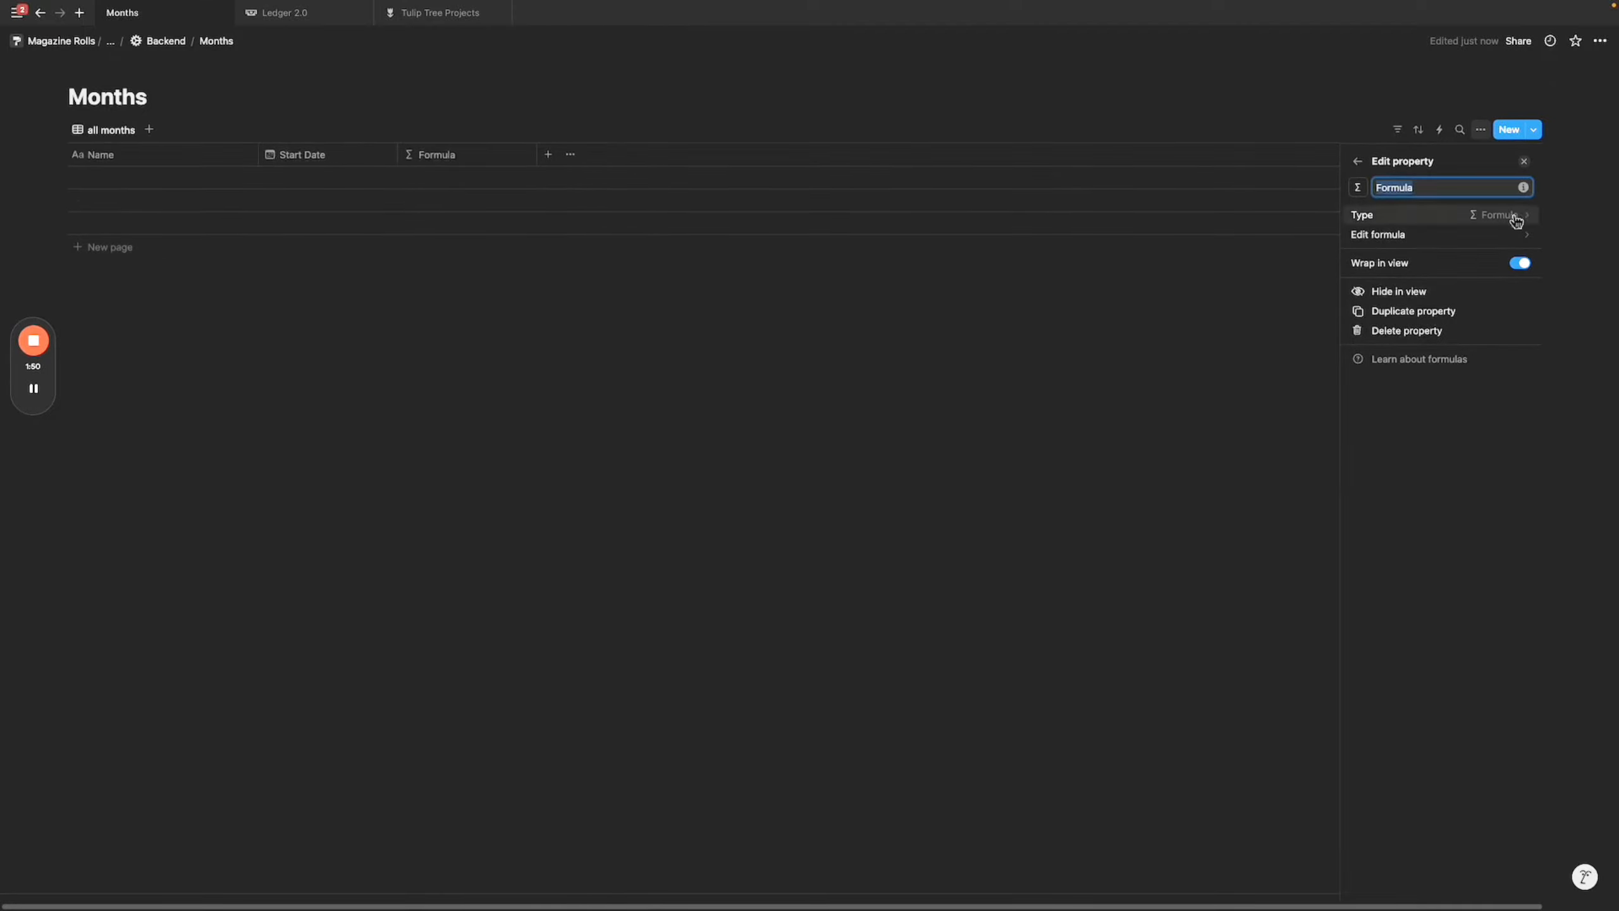
type("Current Month")
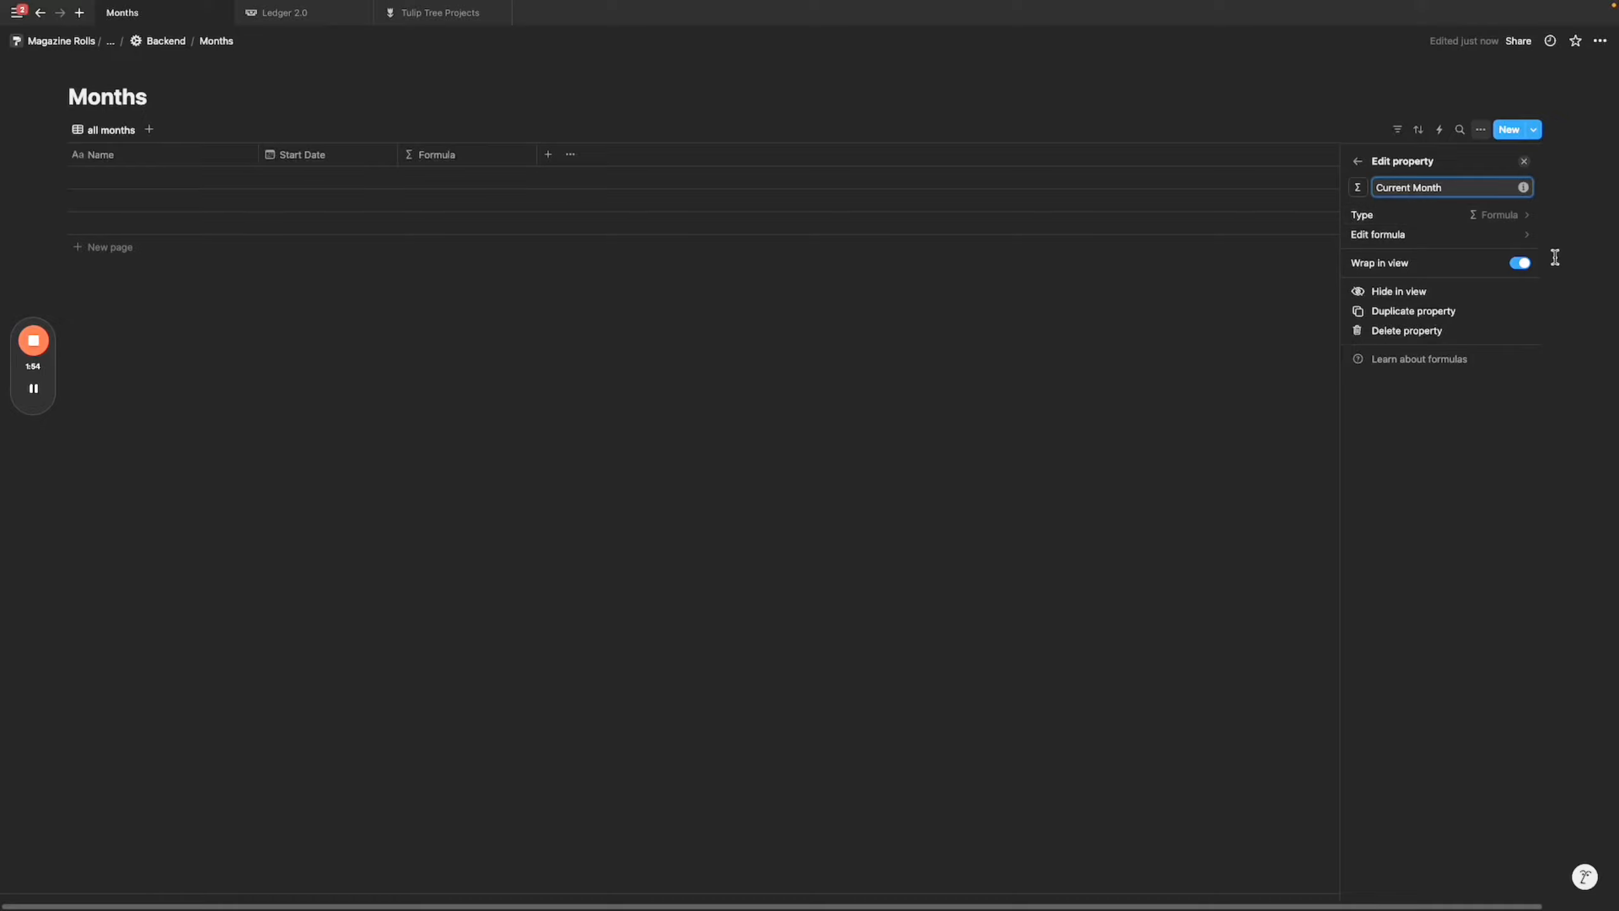
left_click(1474, 236)
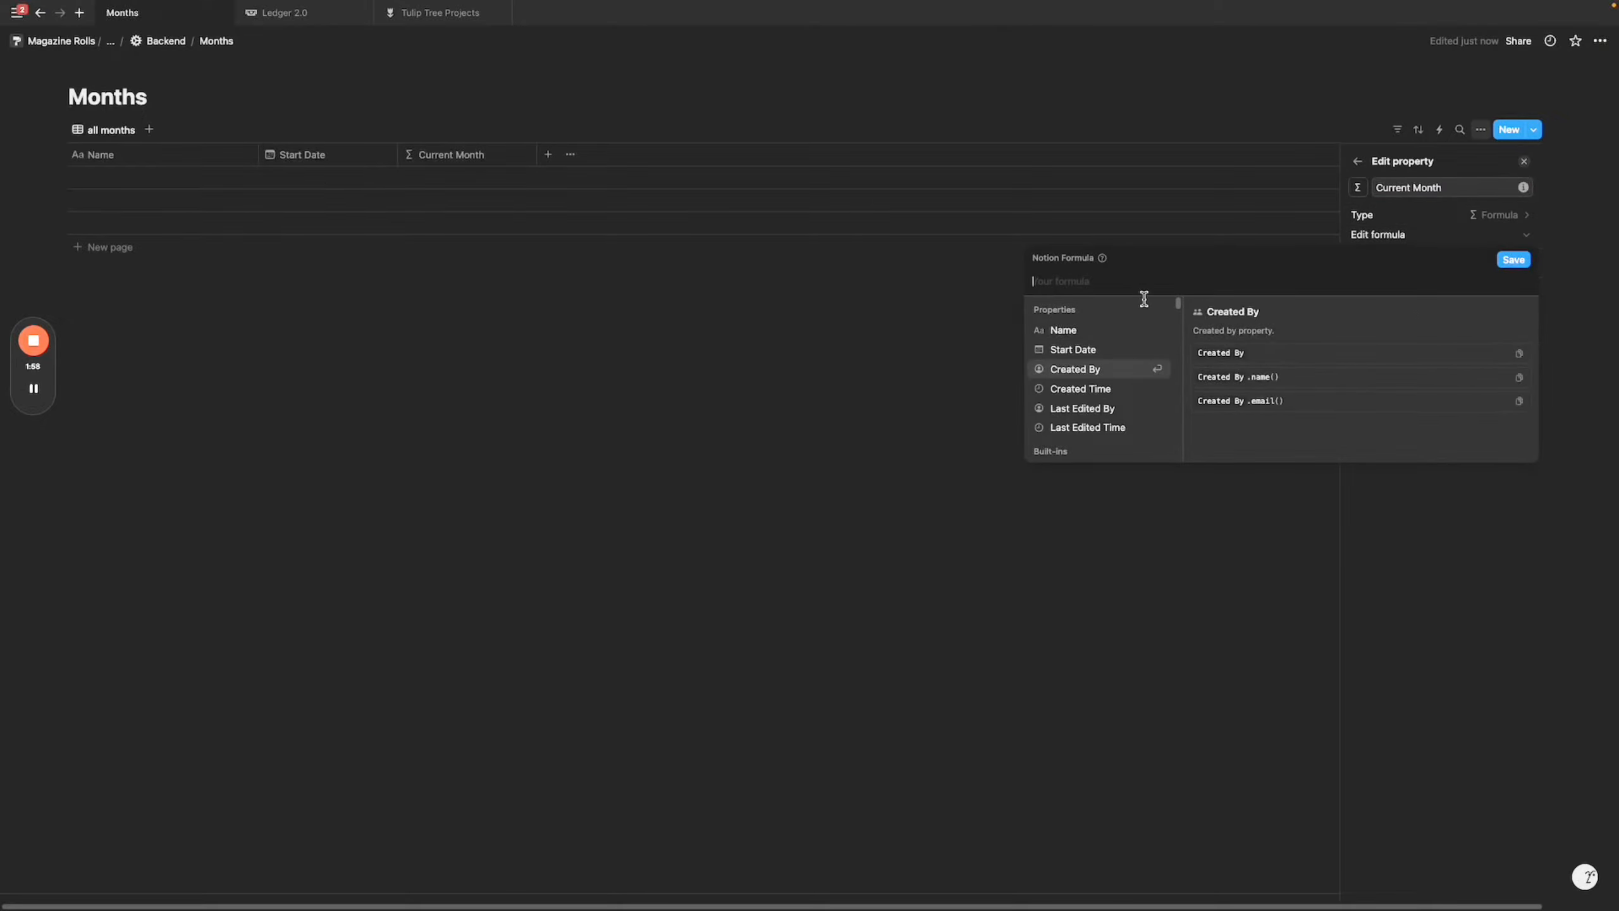
left_click(263, 619)
Name the first entry "July 2024" and set its start date to July 1, 2024.
left_click(210, 180)
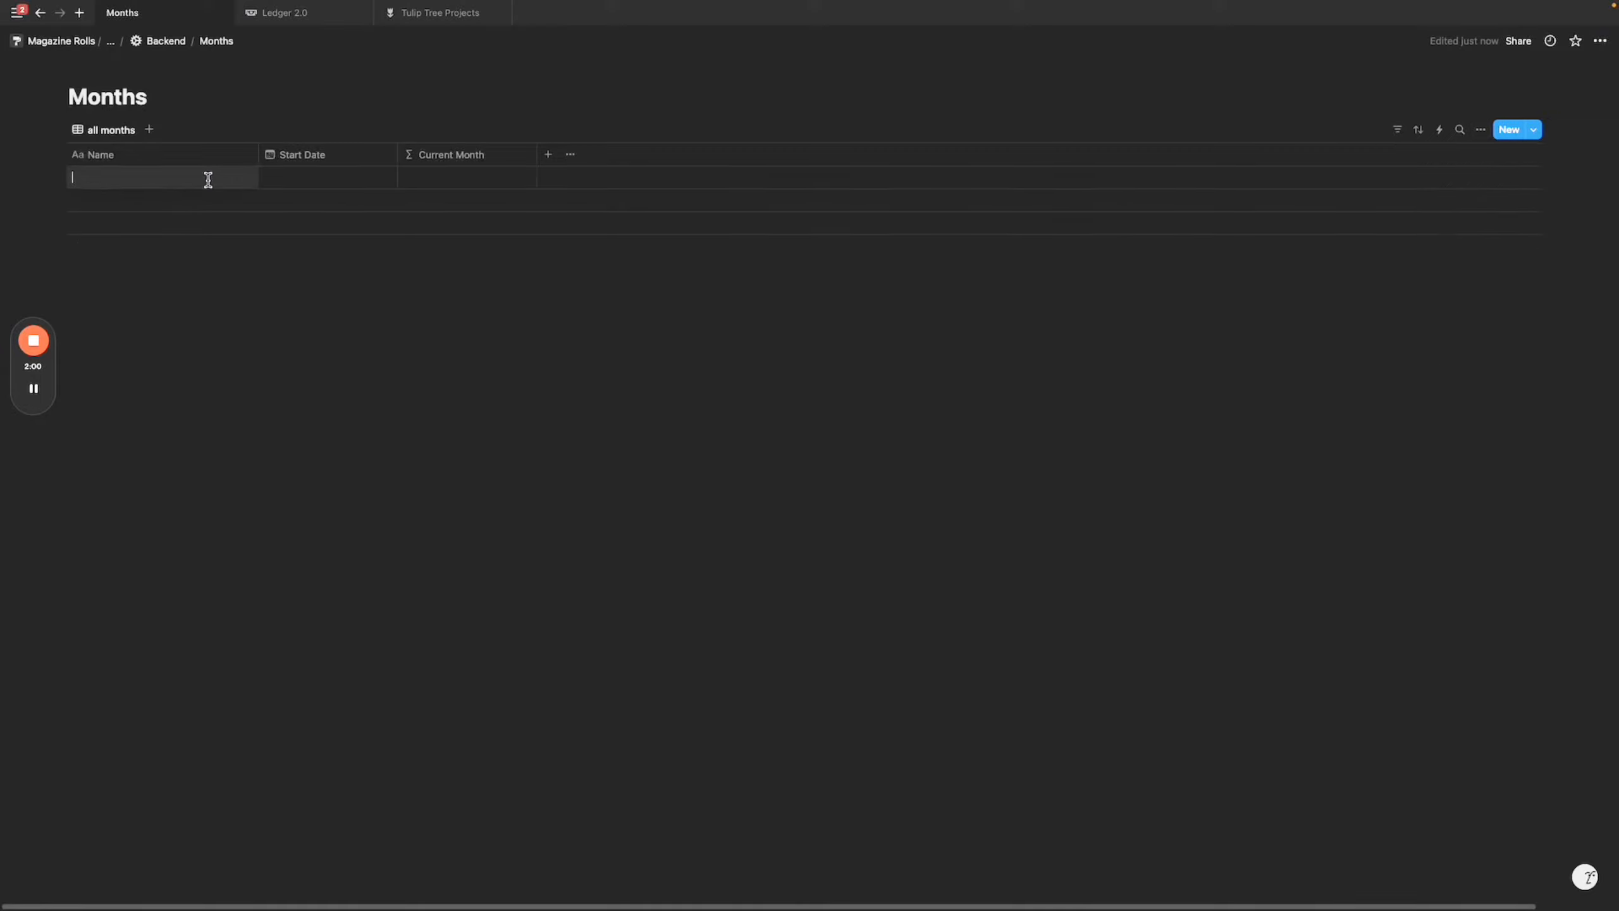
type("July 2024")
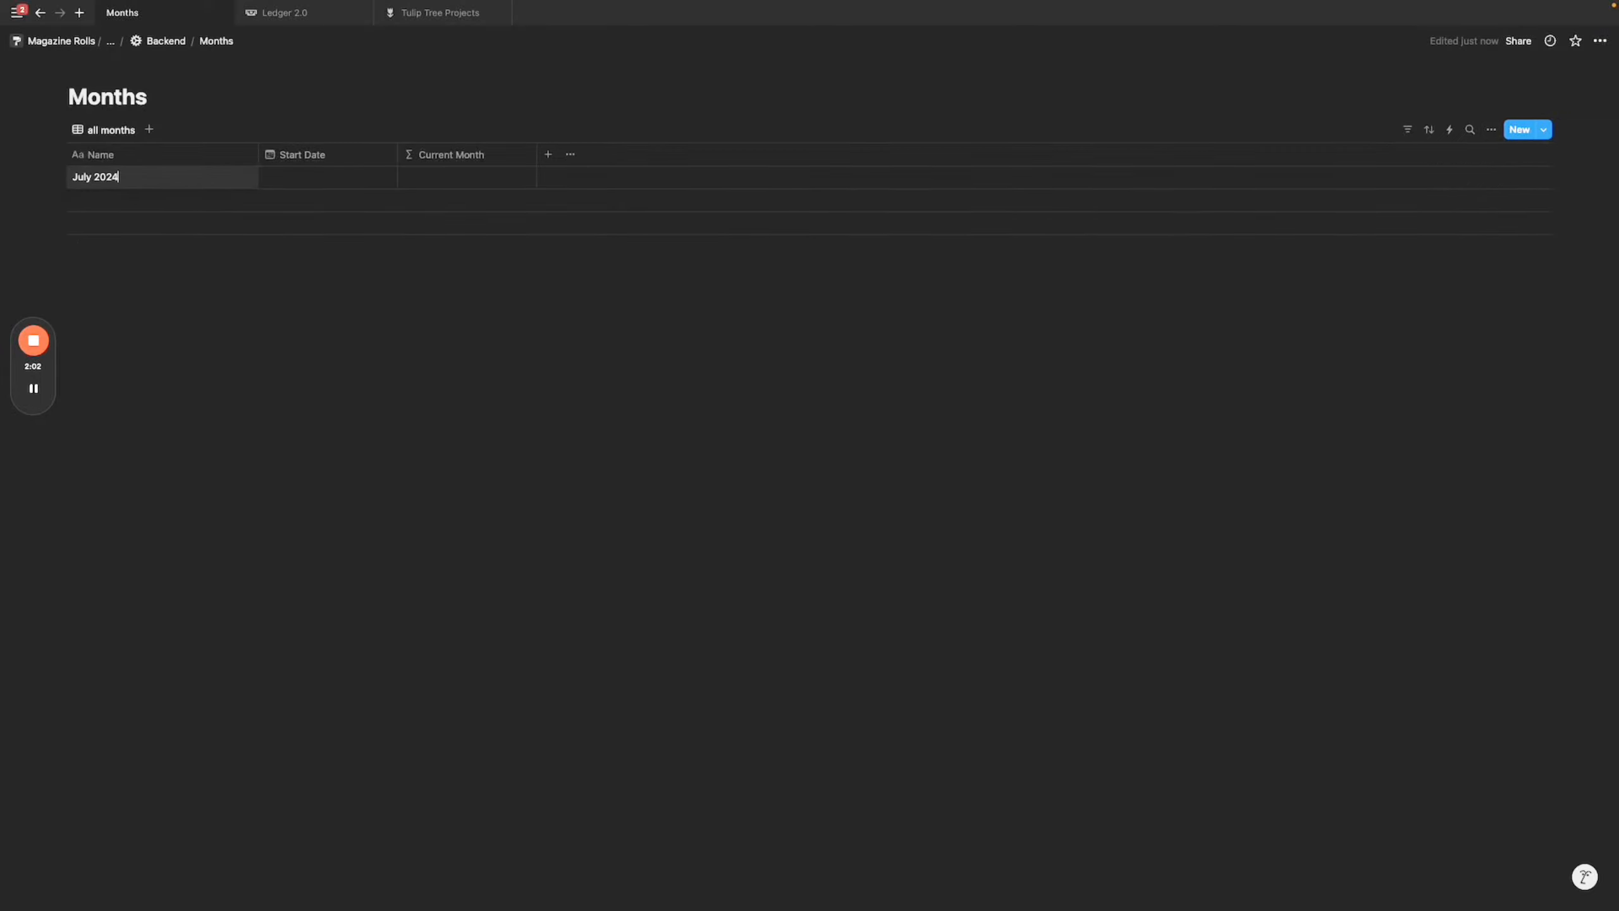
left_click(322, 180)
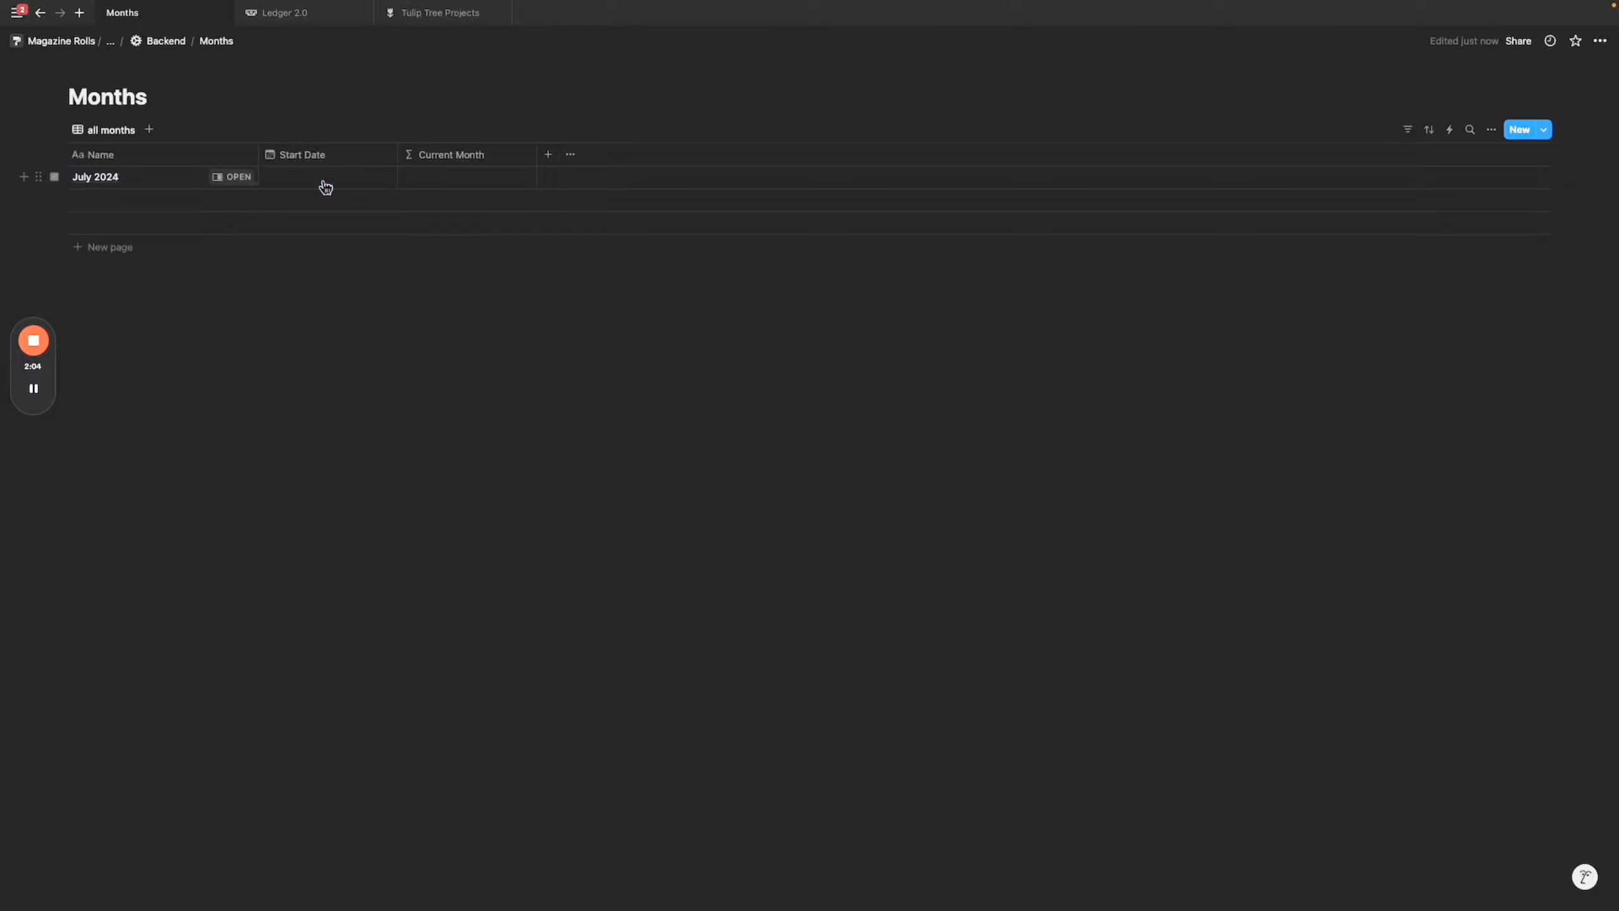
left_click(322, 184)
type("jul 1")
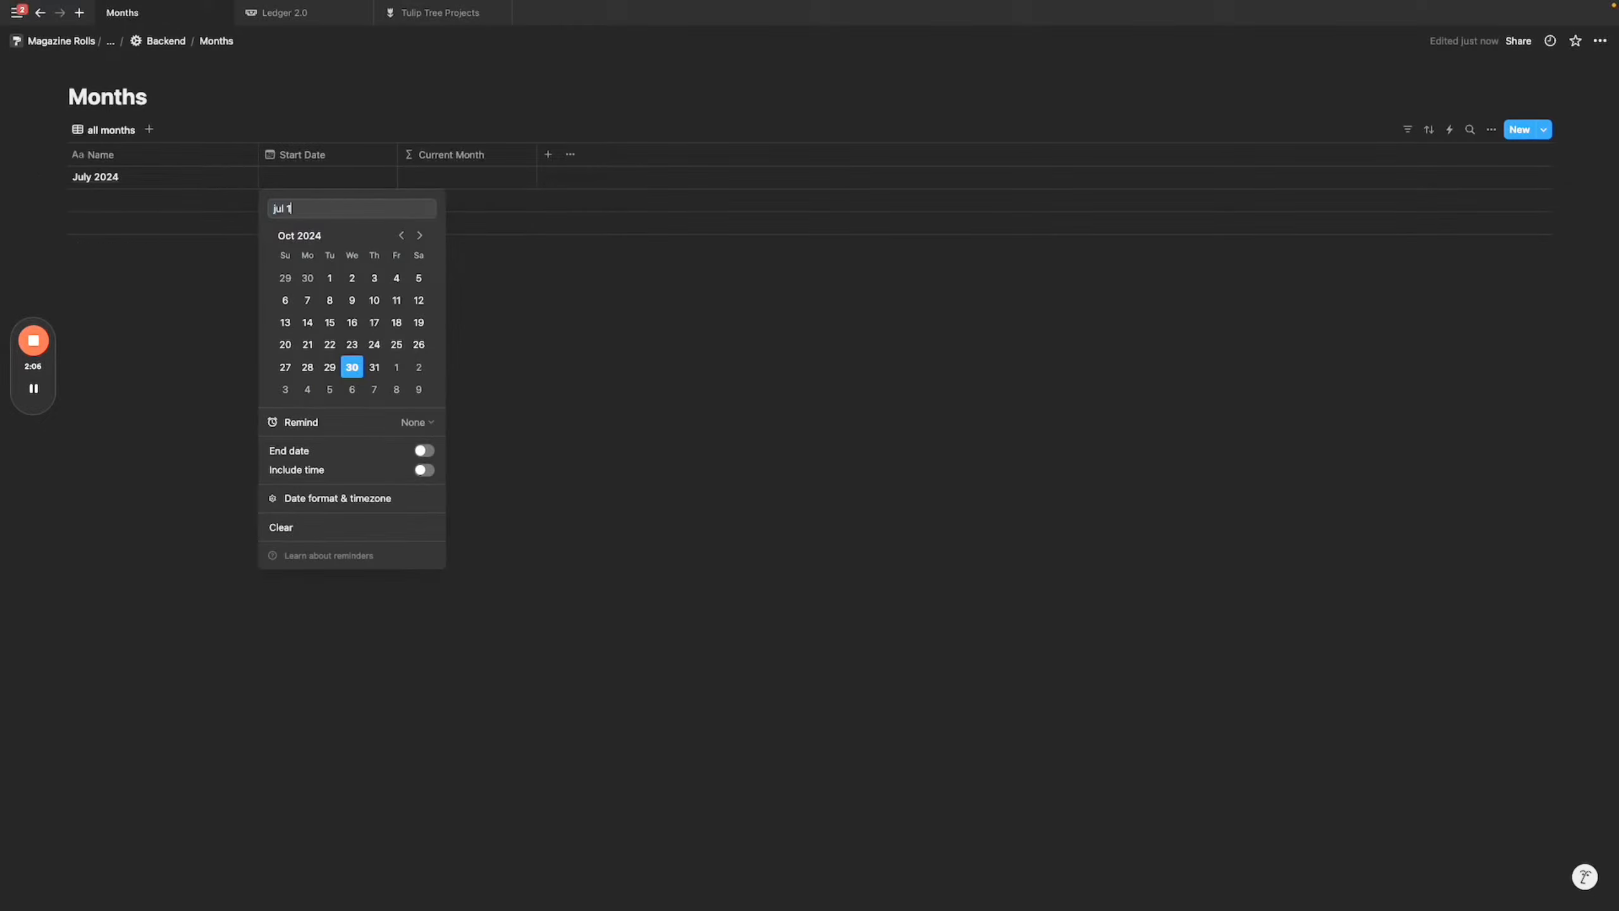
type("4")
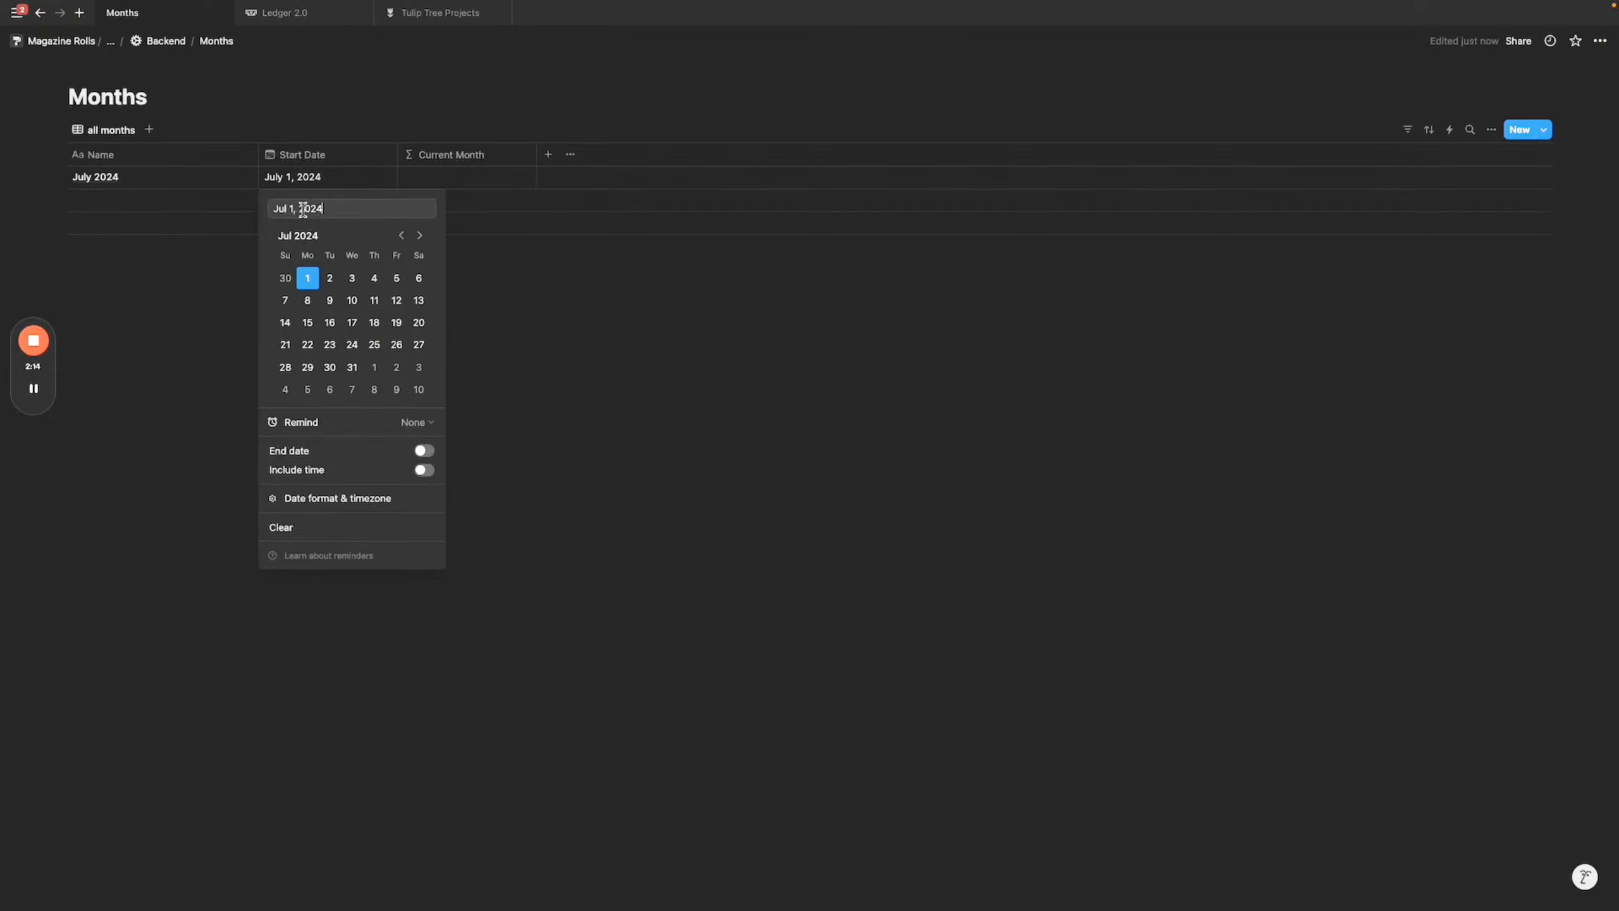
key("Escape")
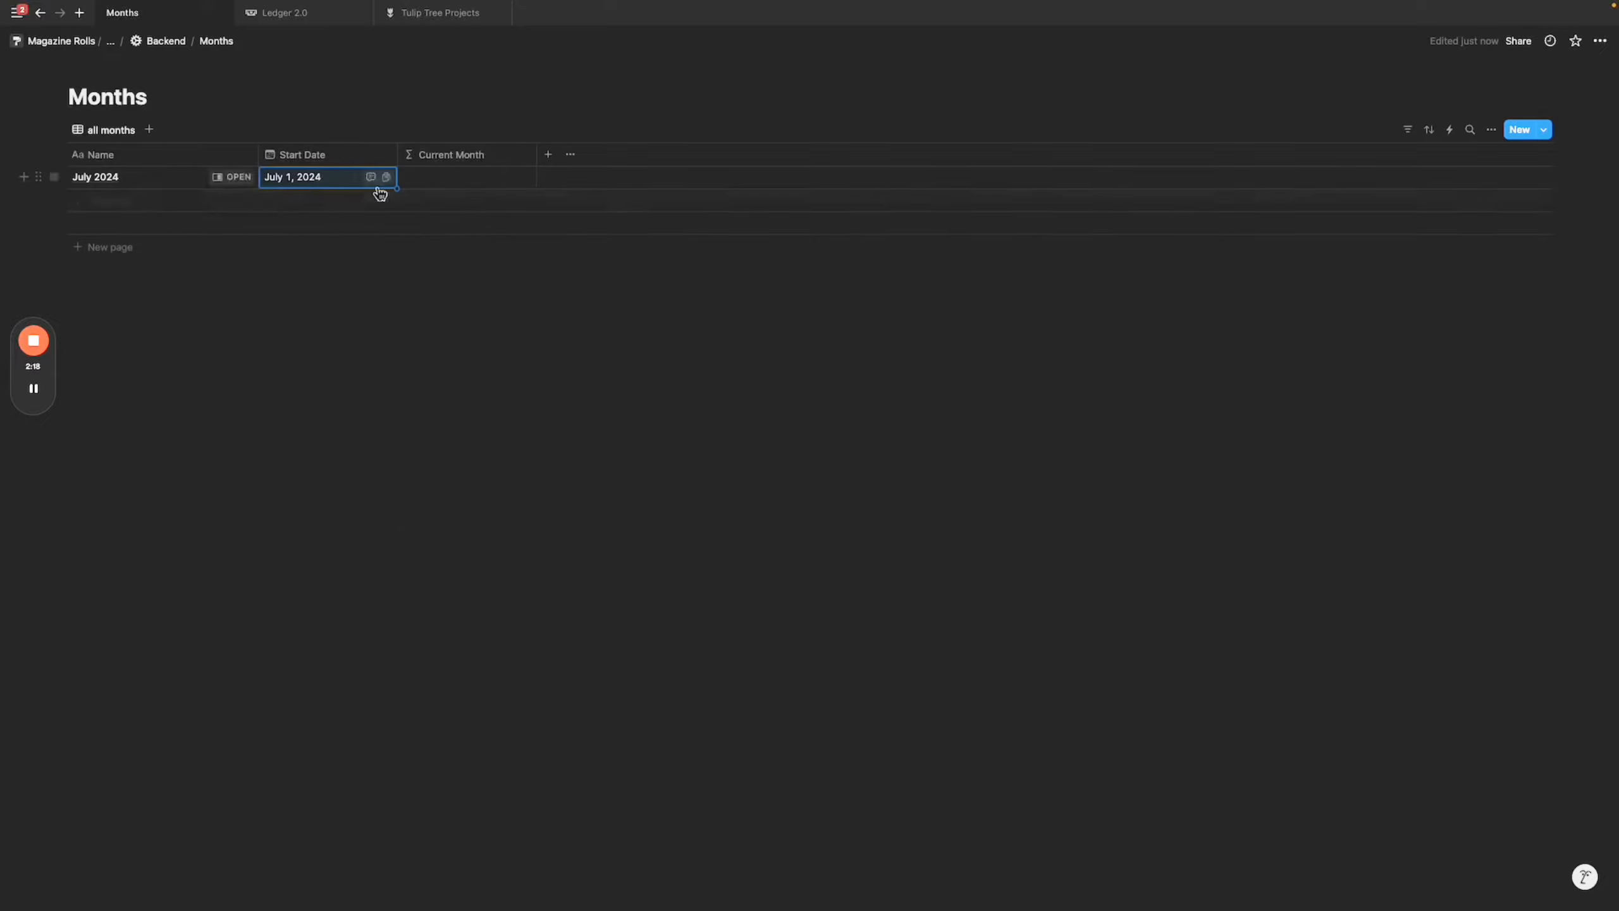
Reopen the July 2024 entry's start date to review its date options.
left_click(336, 181)
key("Escape")
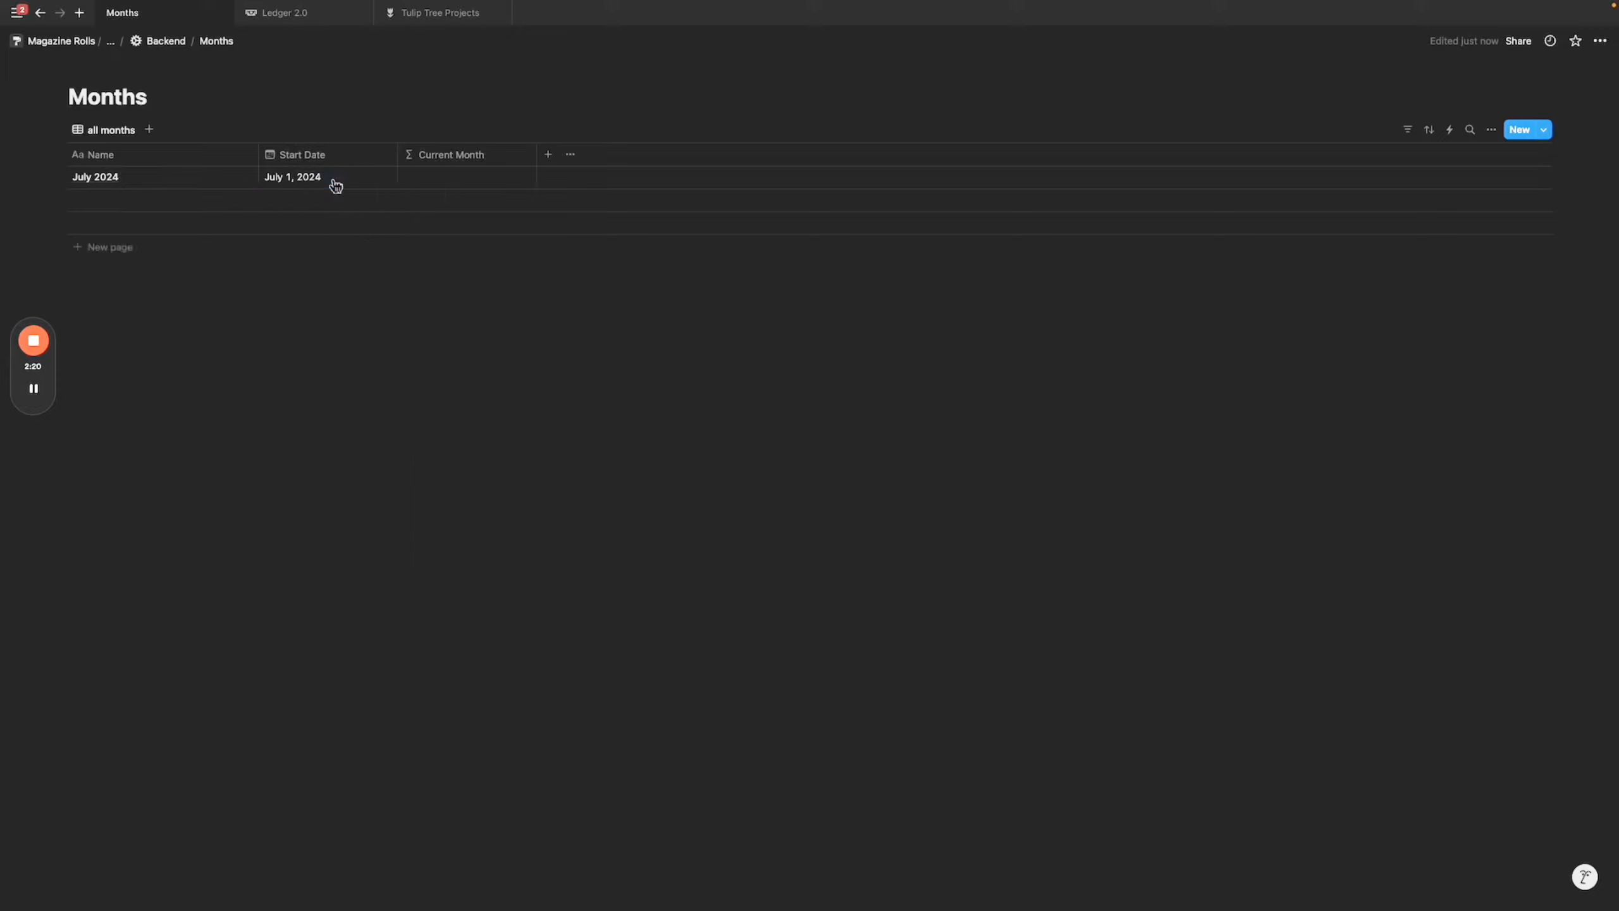
left_click(336, 181)
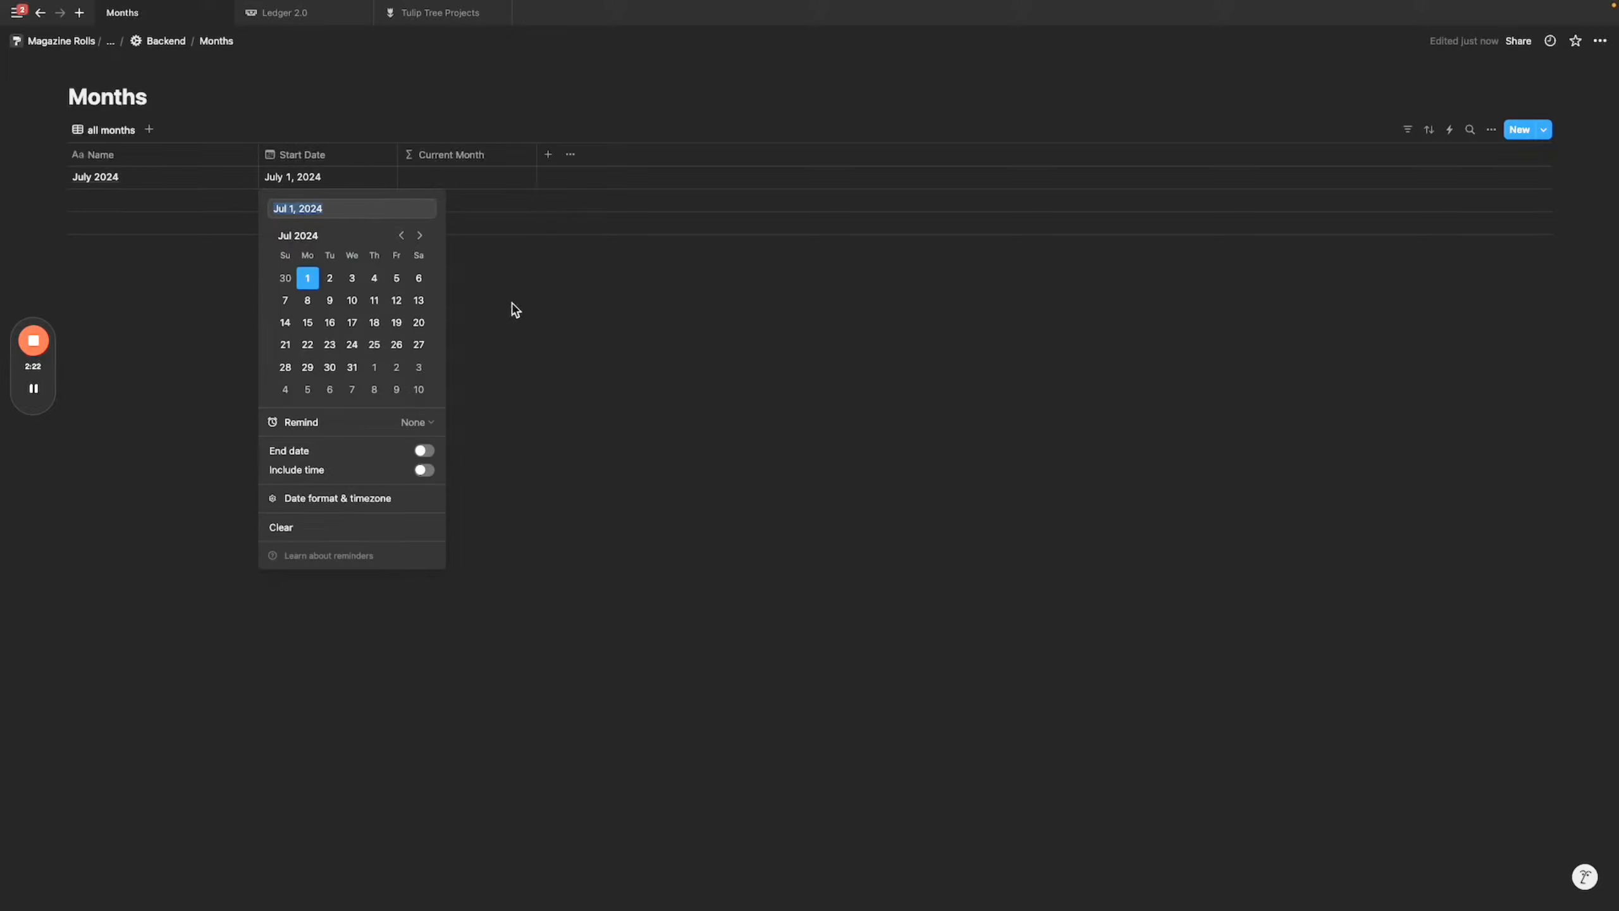
Enter formatDate(Start Date, "MM YYYY") as the formula of the Current Month property.
left_click(455, 180)
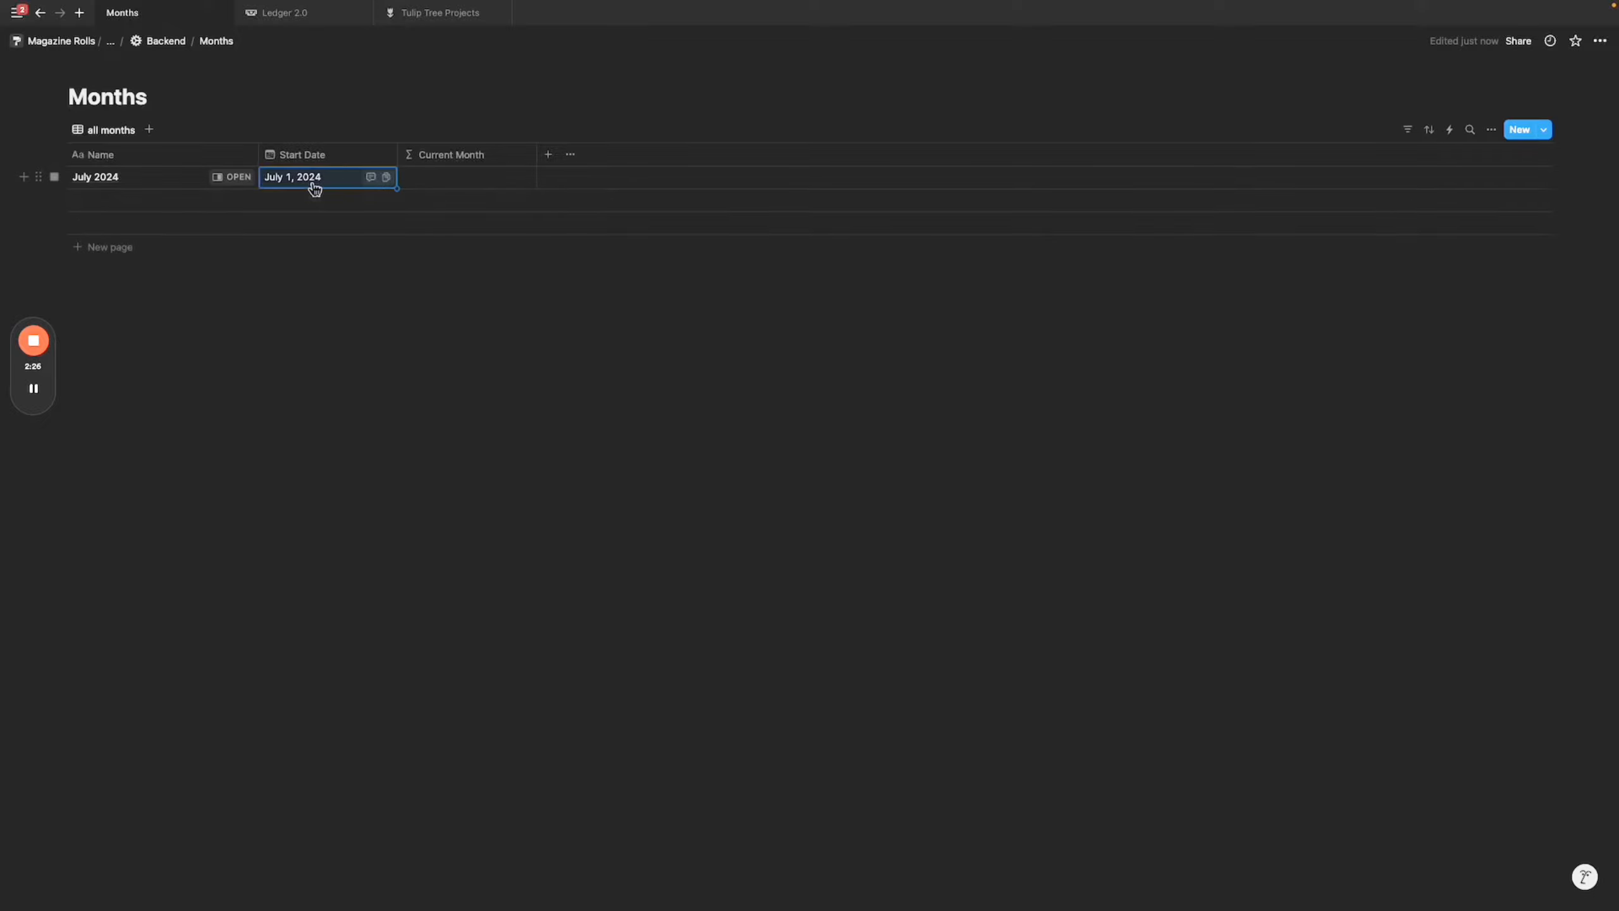
left_click(487, 181)
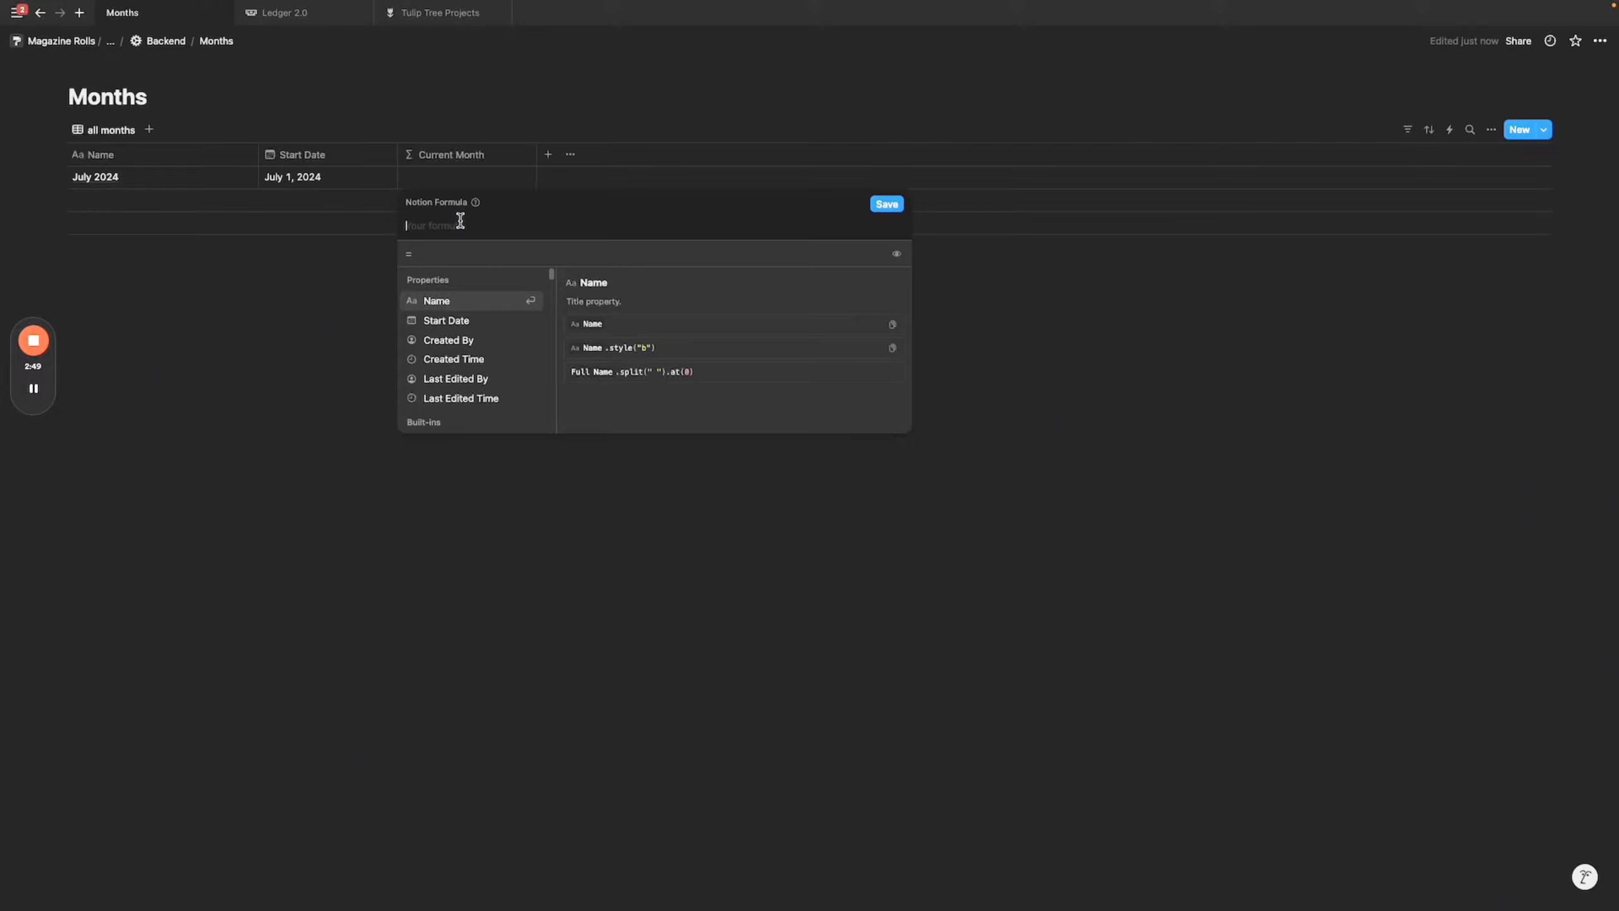
type("formatDate")
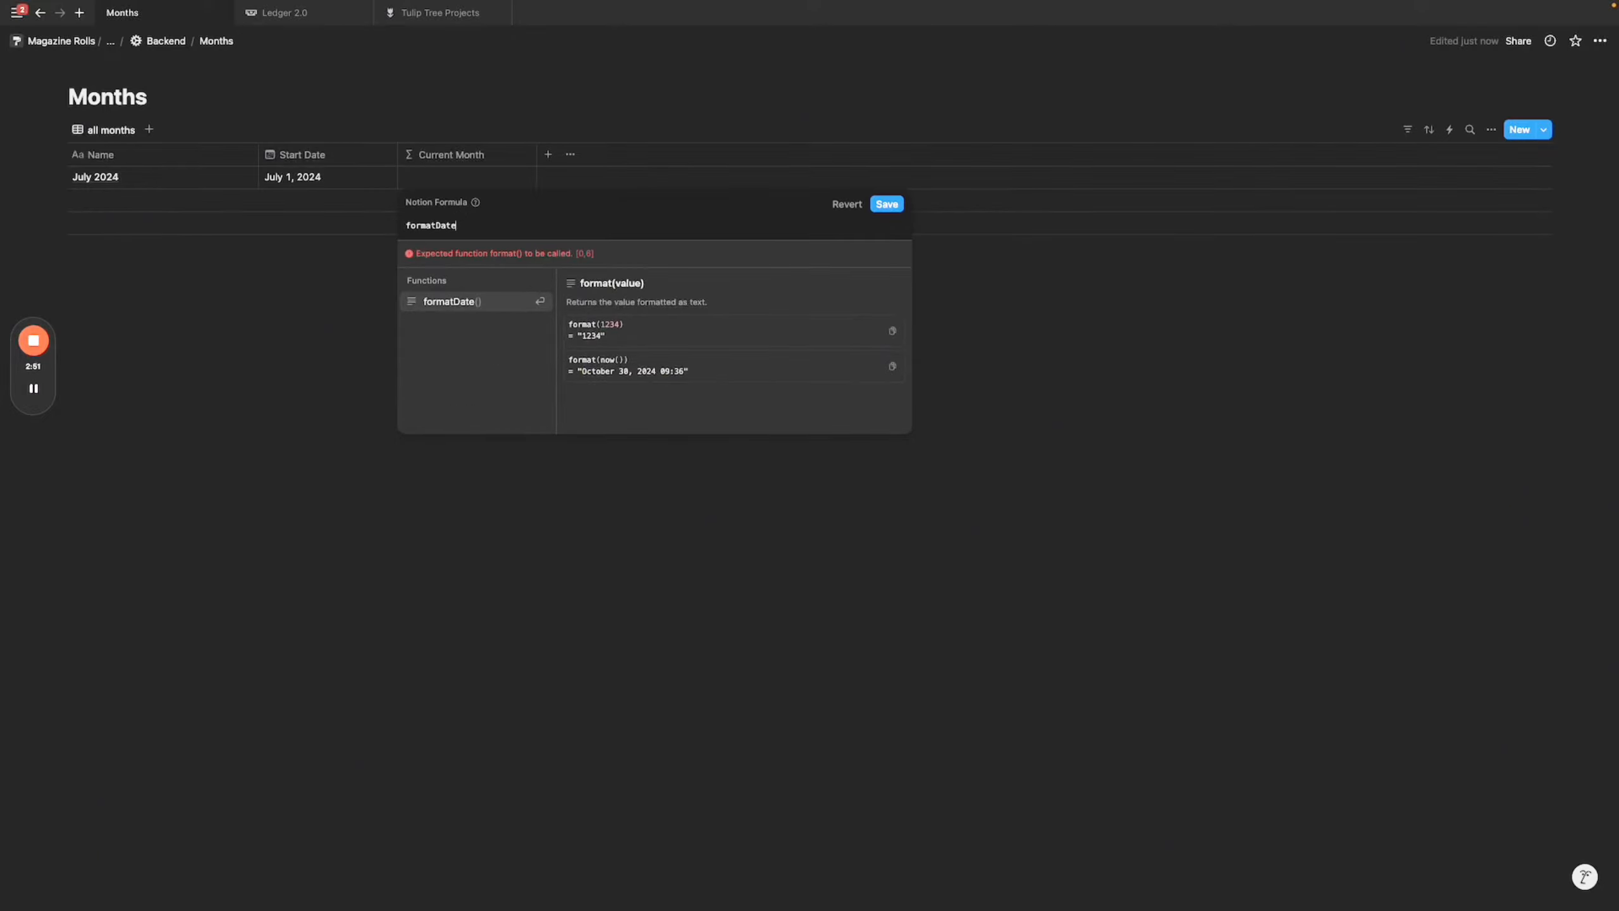
type("(")
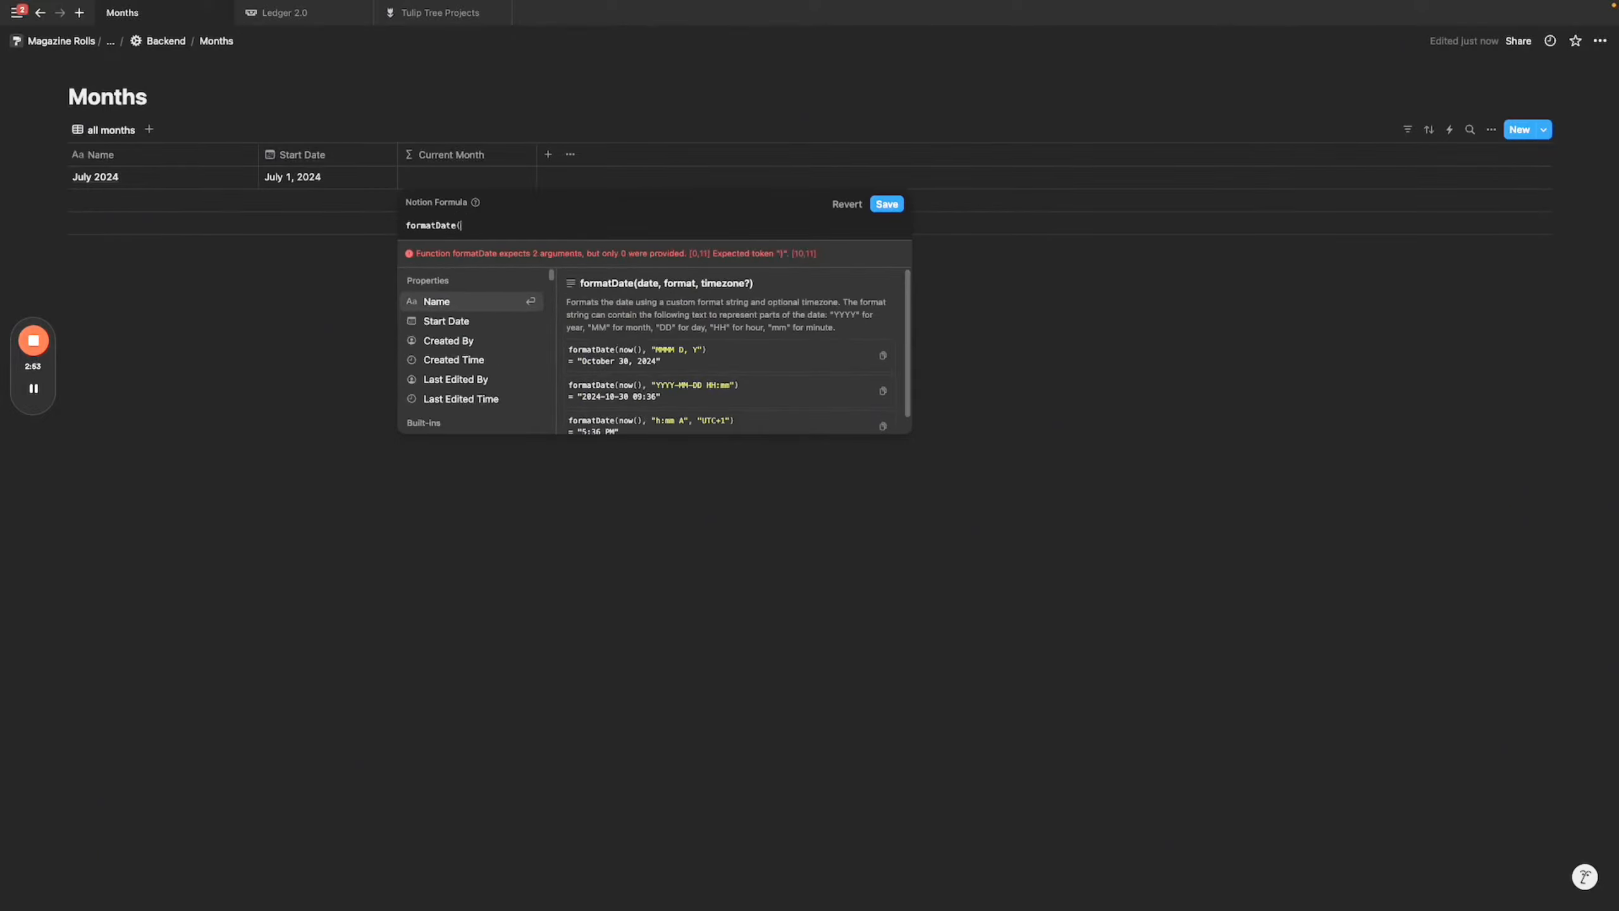
left_click(481, 321)
type(", \"MM")
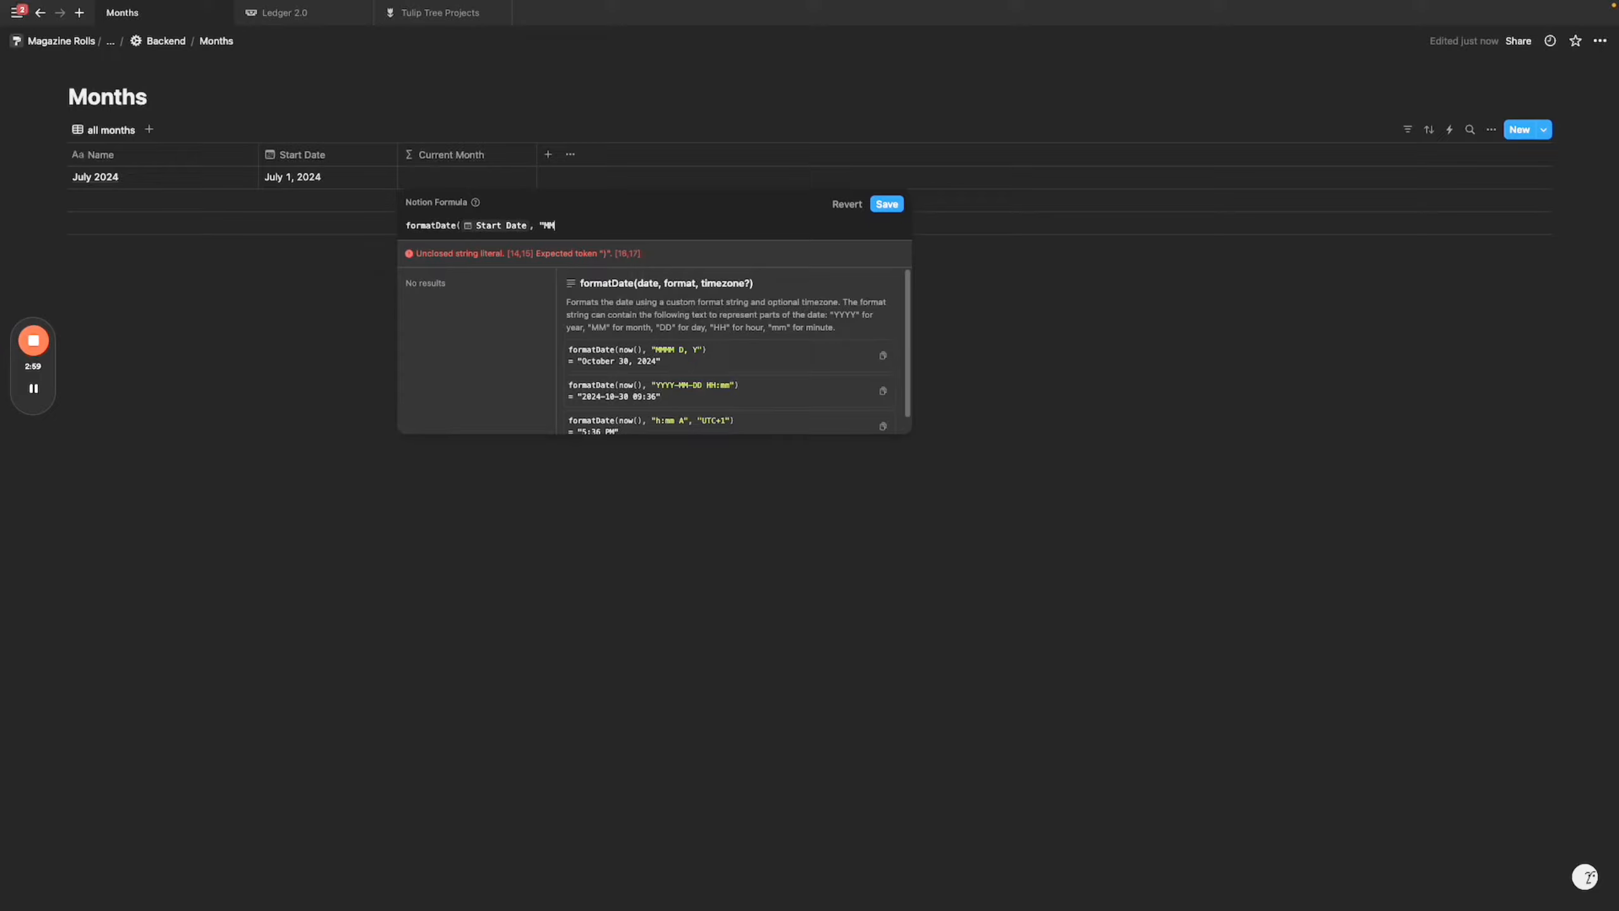
type(" YYYY\")")
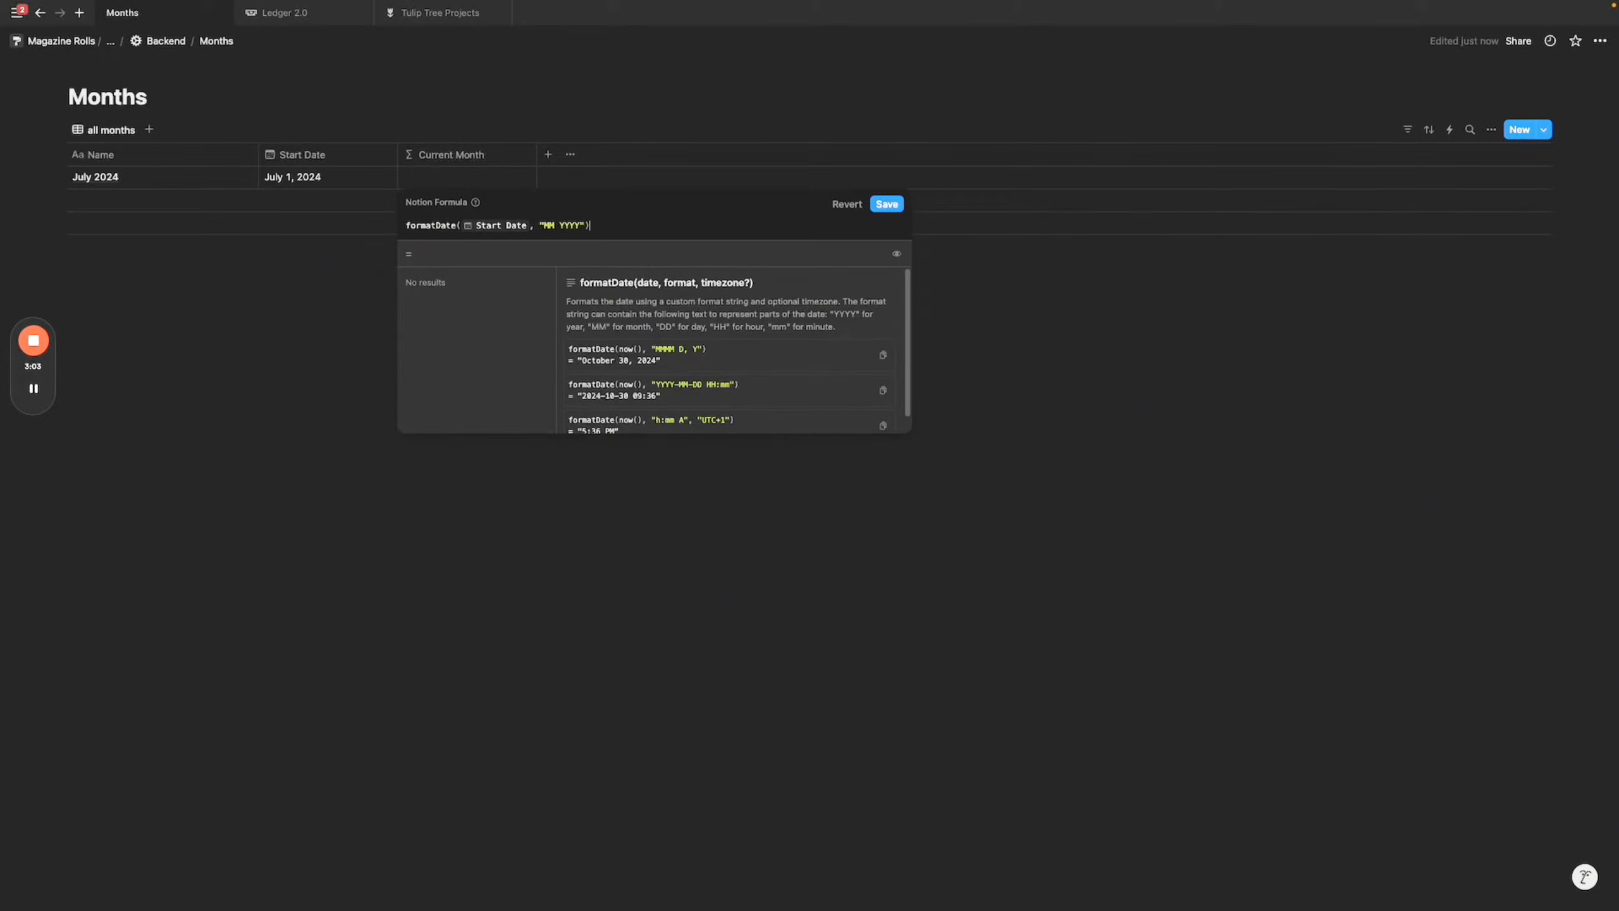
Change the month code in the Current Month formula to MMMM so the month is written out.
double_click(547, 225)
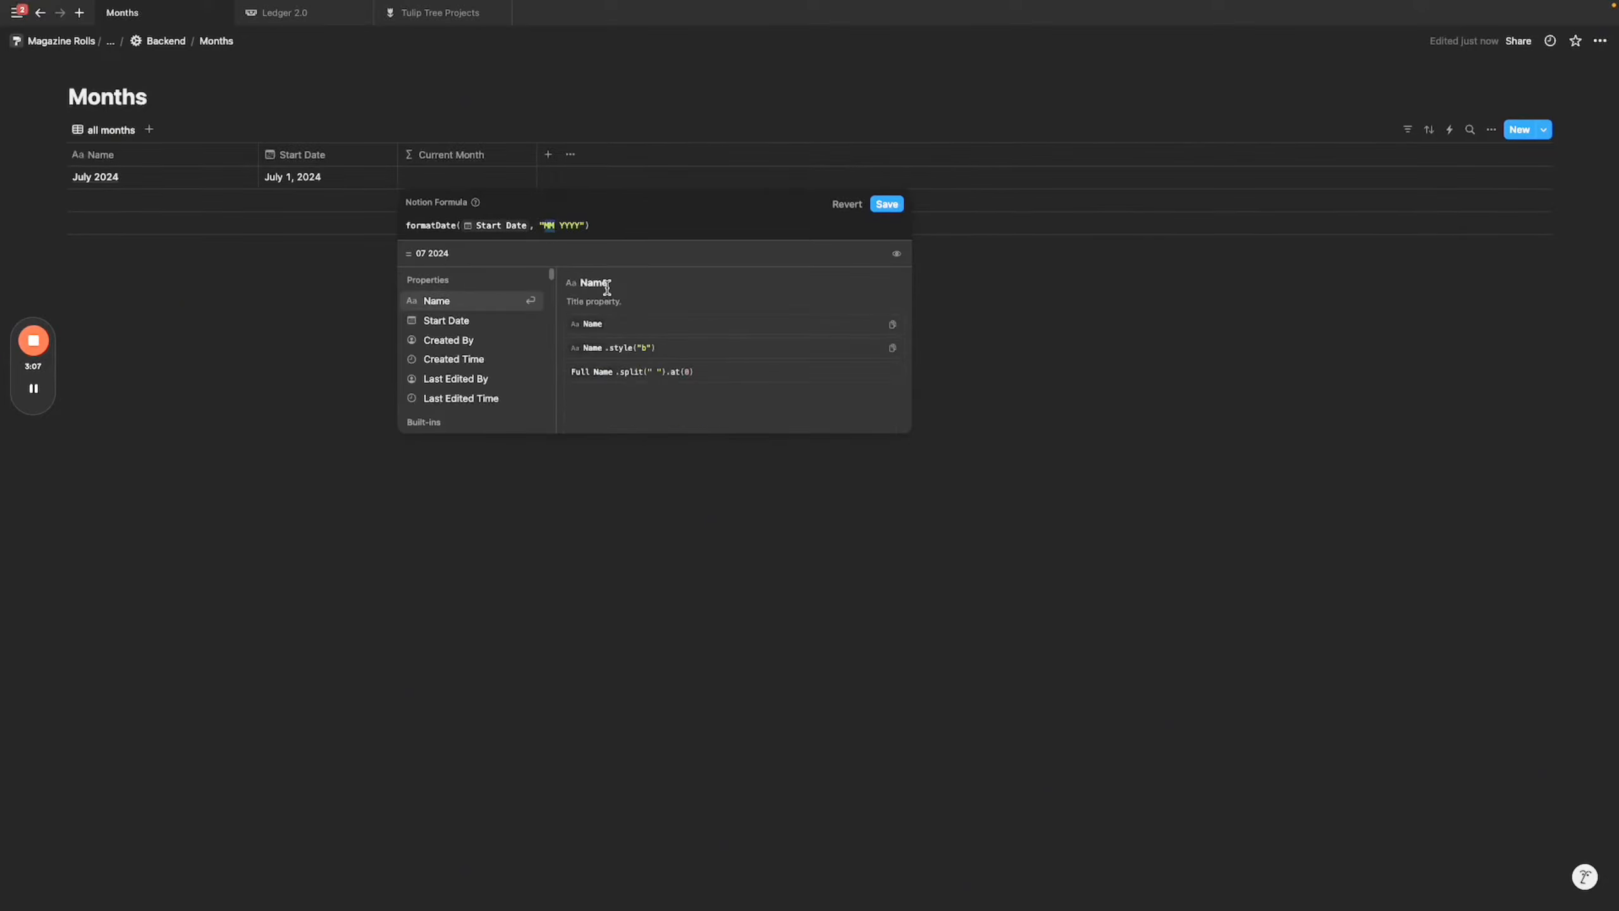
type("MMMM")
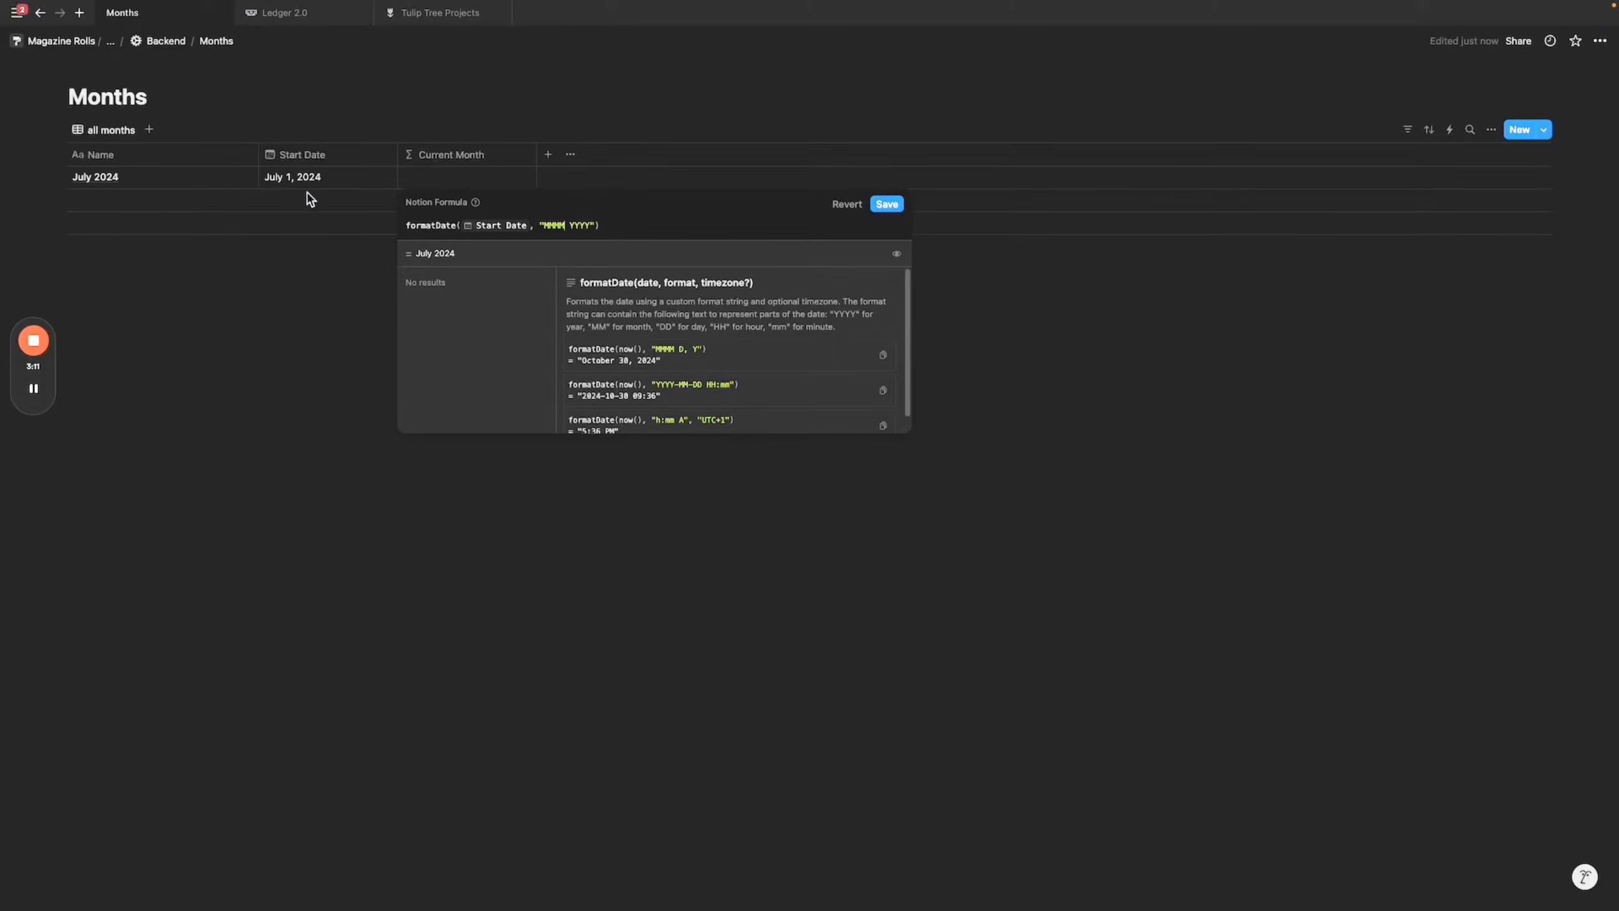
left_click(663, 222)
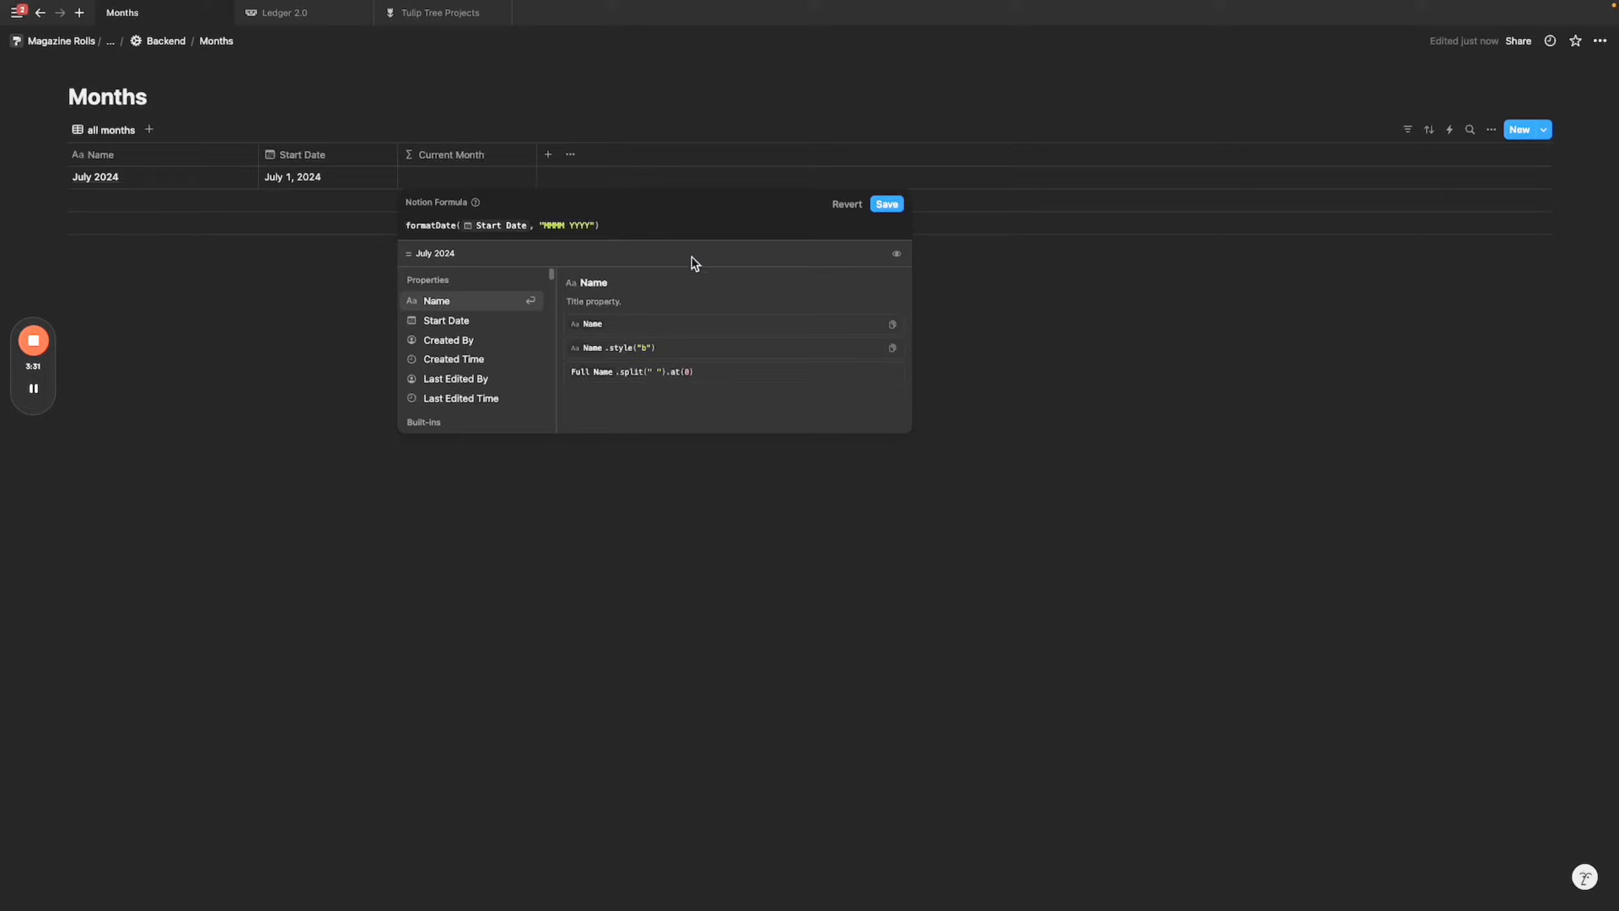
Extend the Current Month formula with == formatDate(now(), "MMMM YYYY") to compare the start month with today's month.
left_click(640, 227)
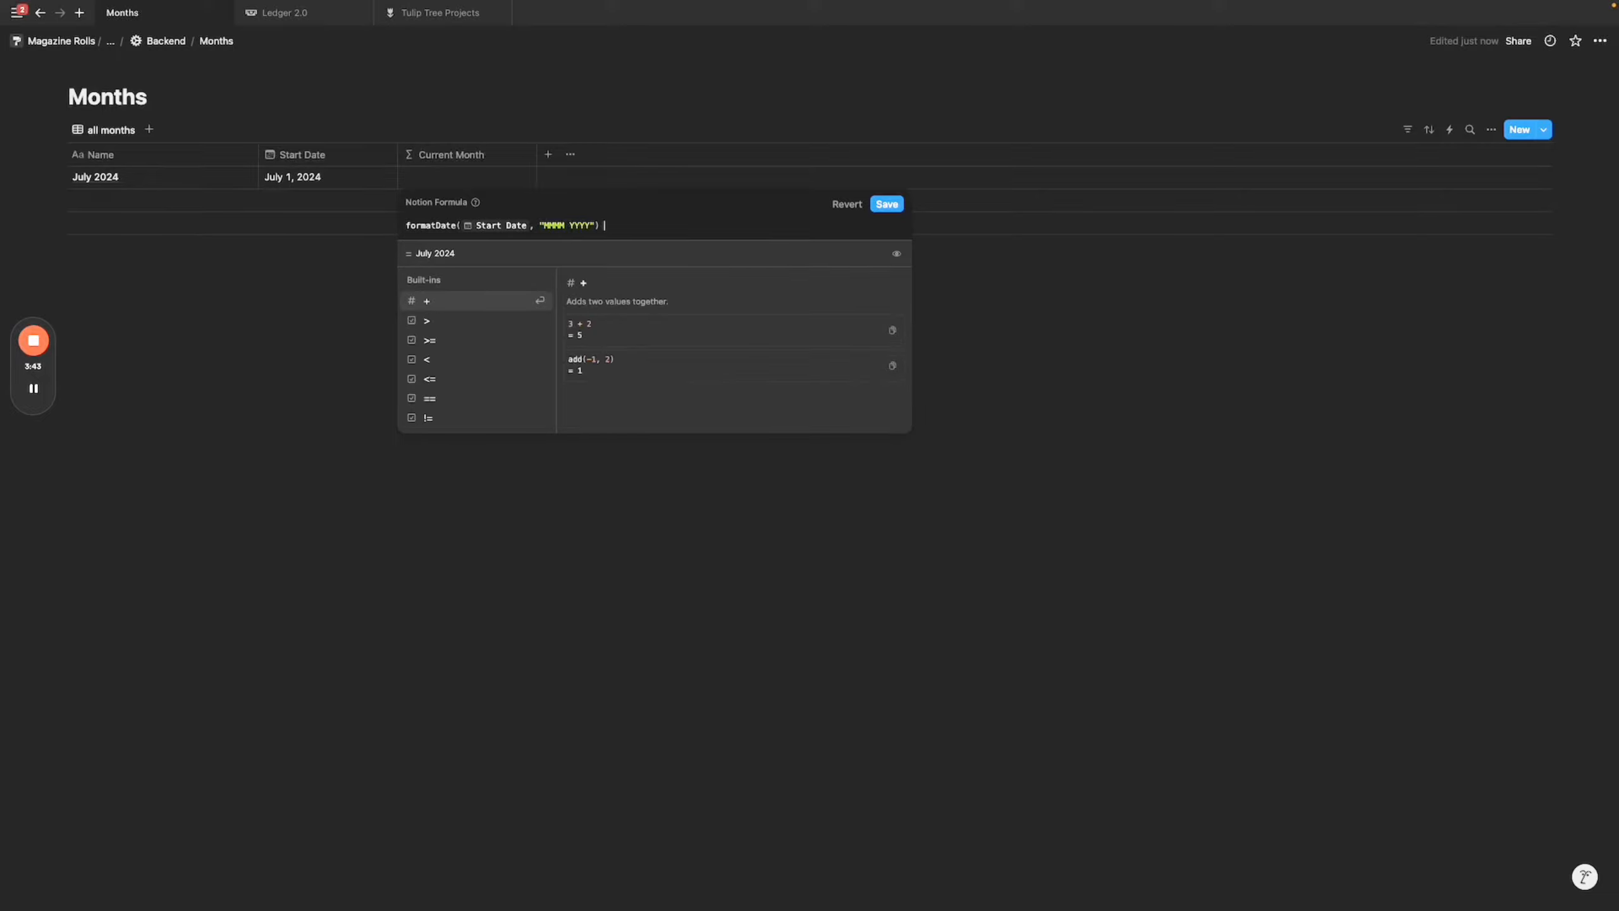
type("f")
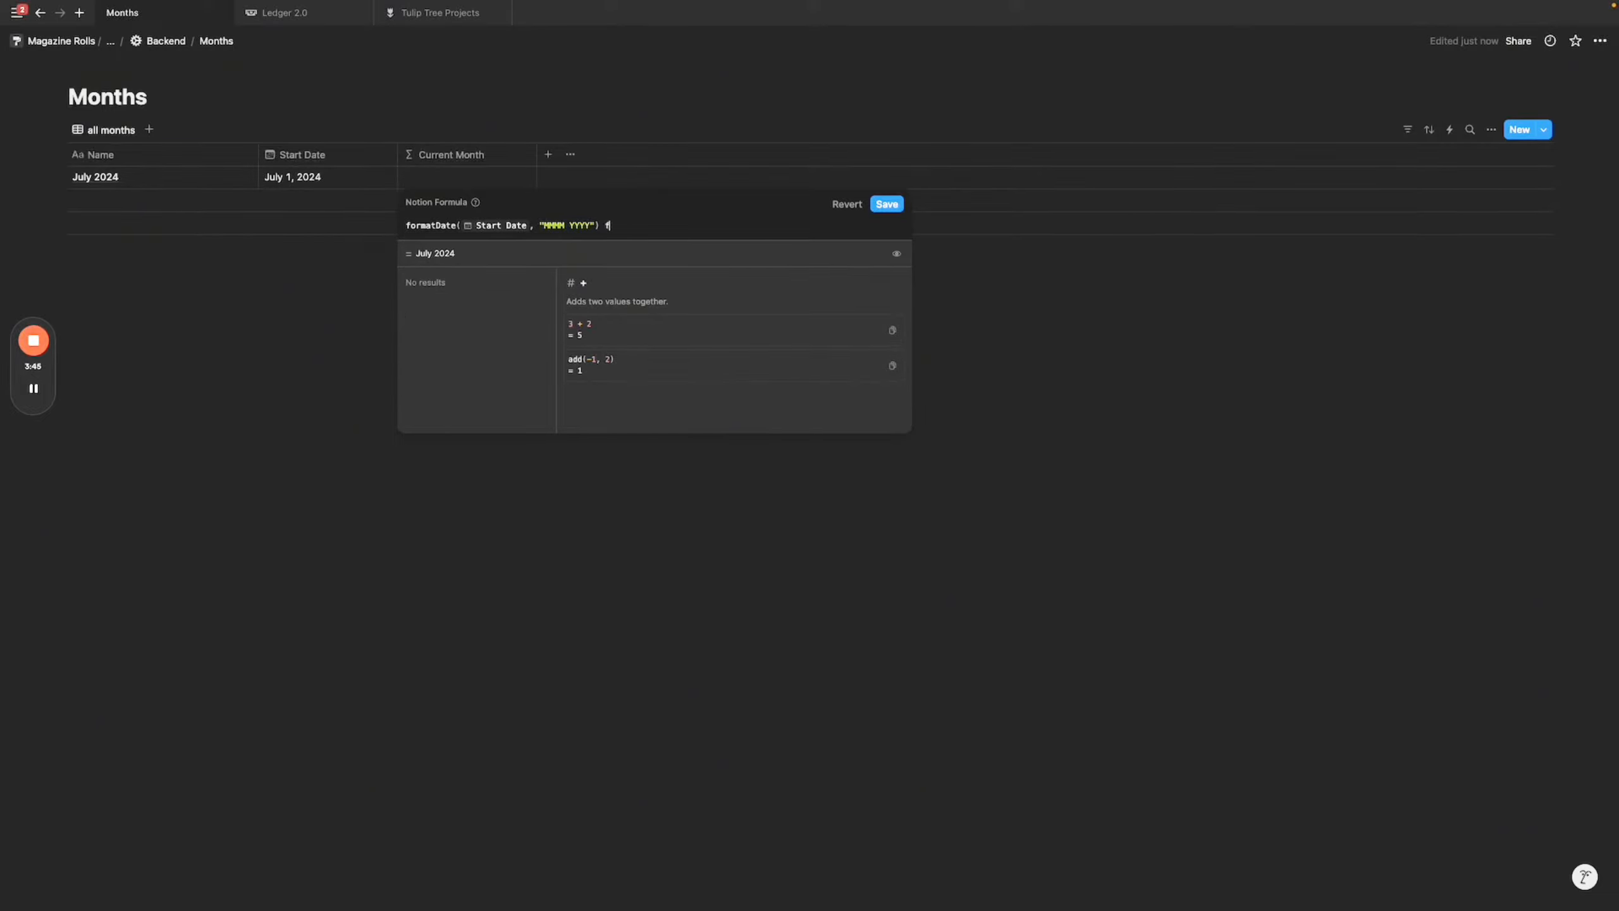
type("ormatDate(now(),")
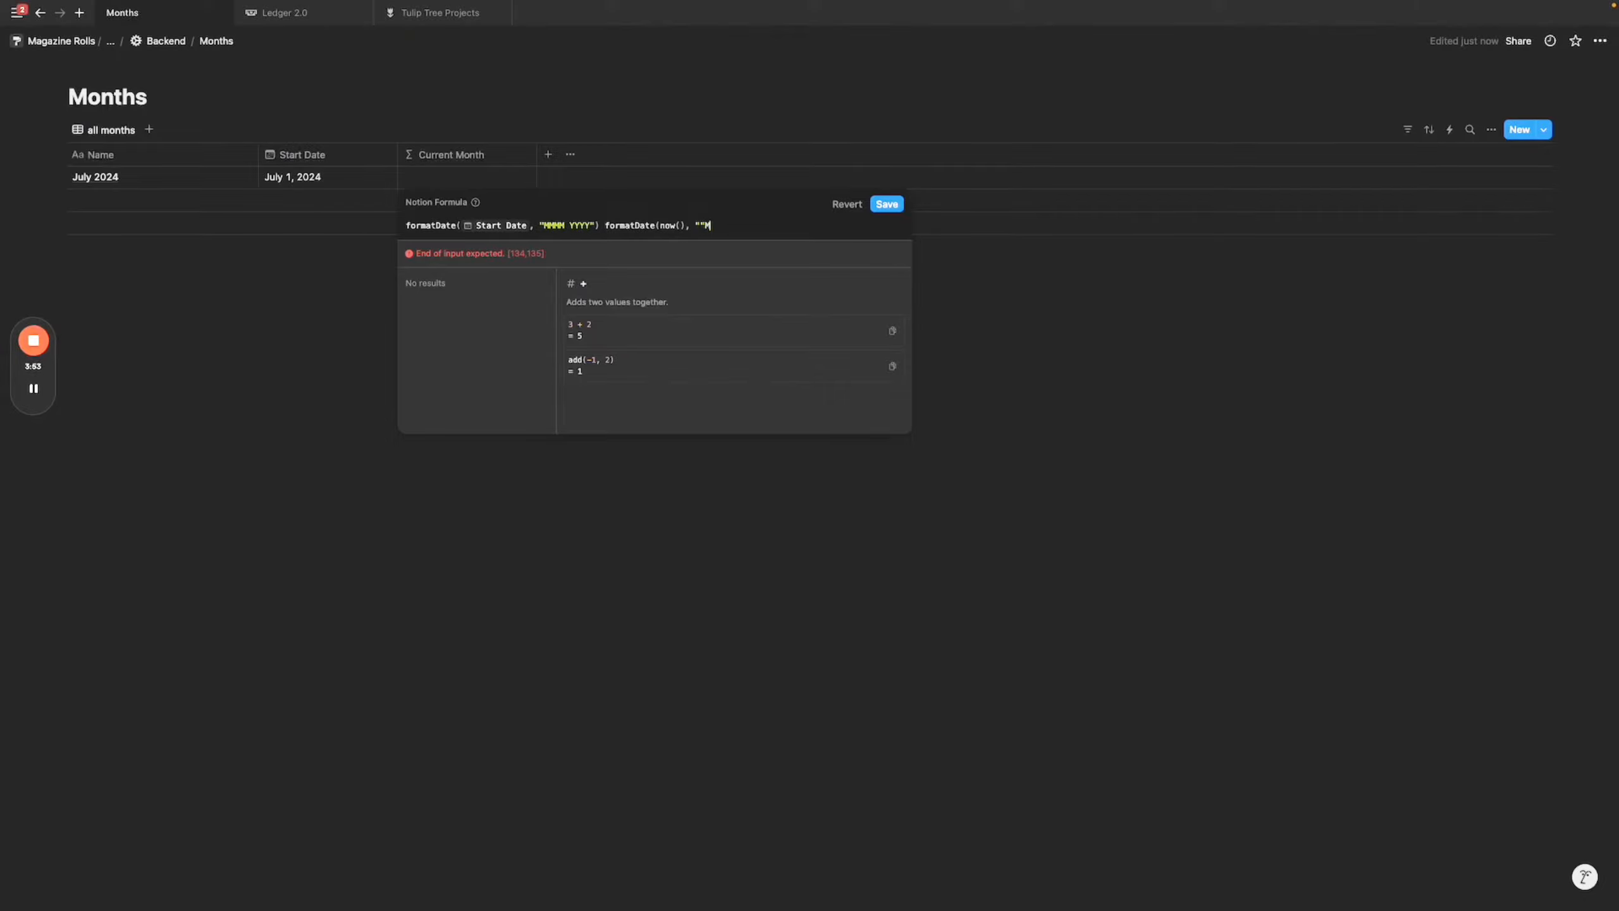
type("MMMM YYYY")
left_click(609, 227)
type("==")
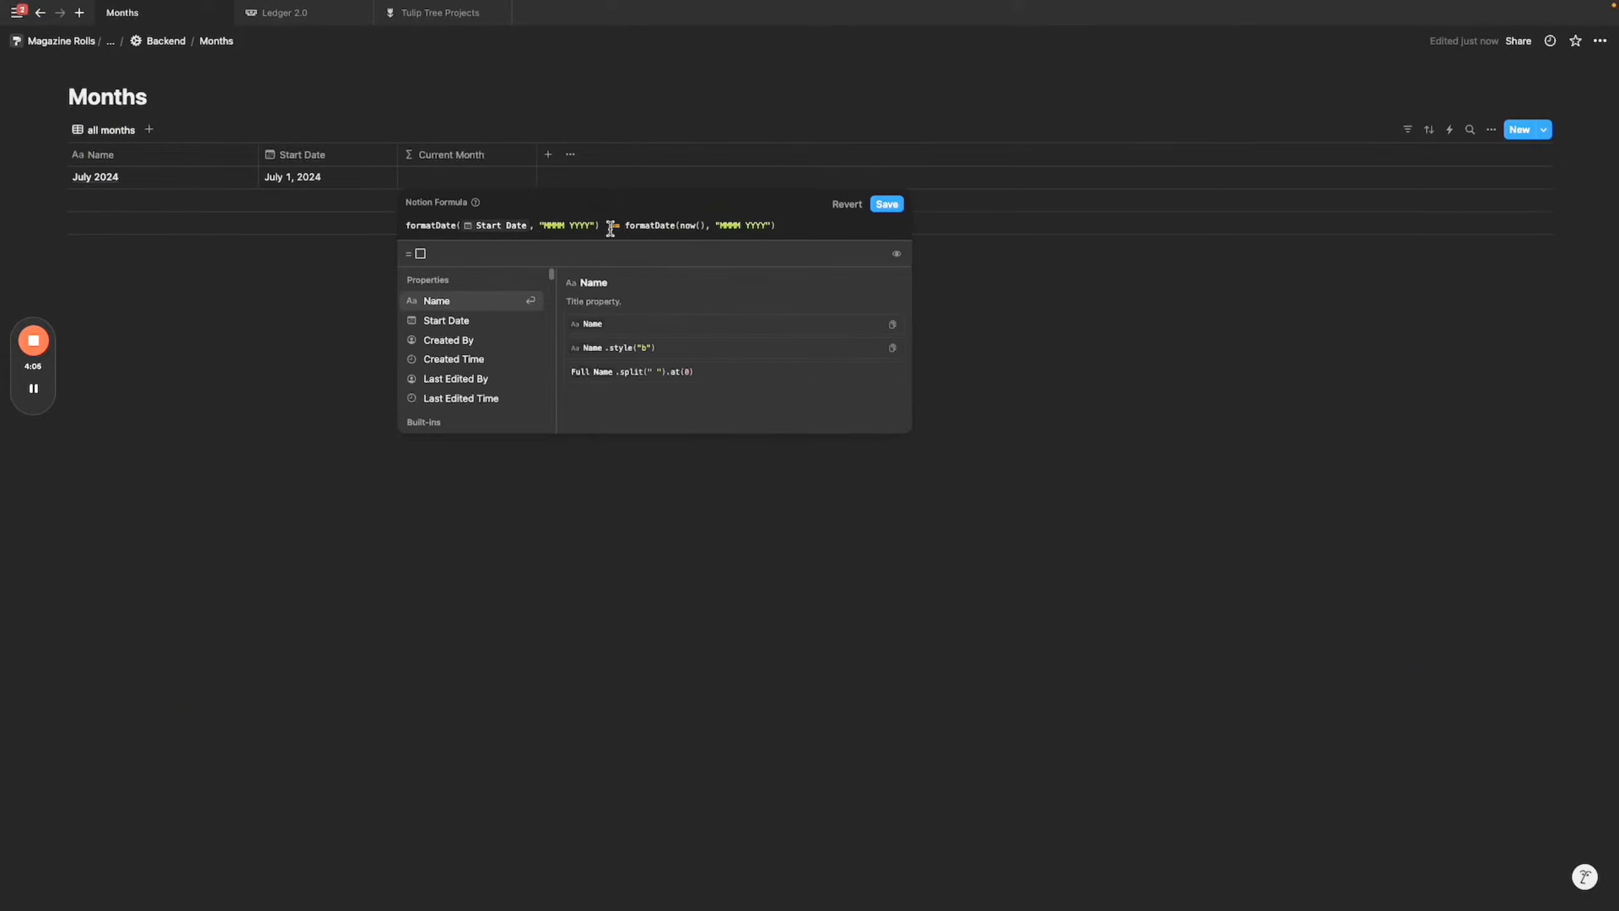
key("BackSpace")
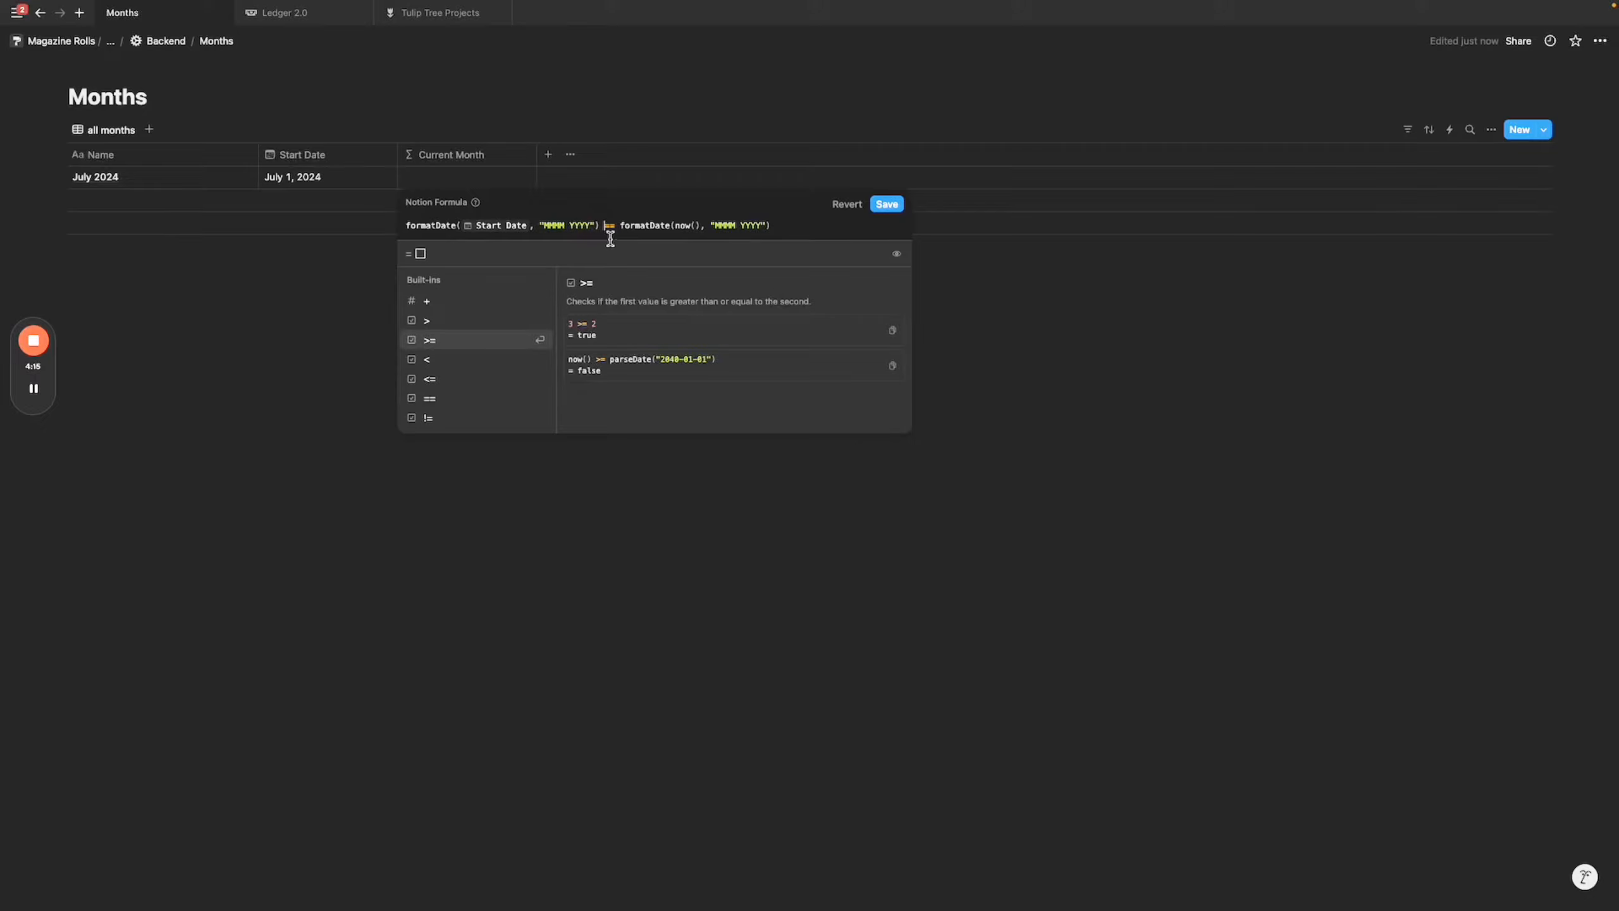
Delete the Start Date comparison from the formula to preview the now() part alone, and undo the deletion.
left_click_drag(623, 229, 354, 237)
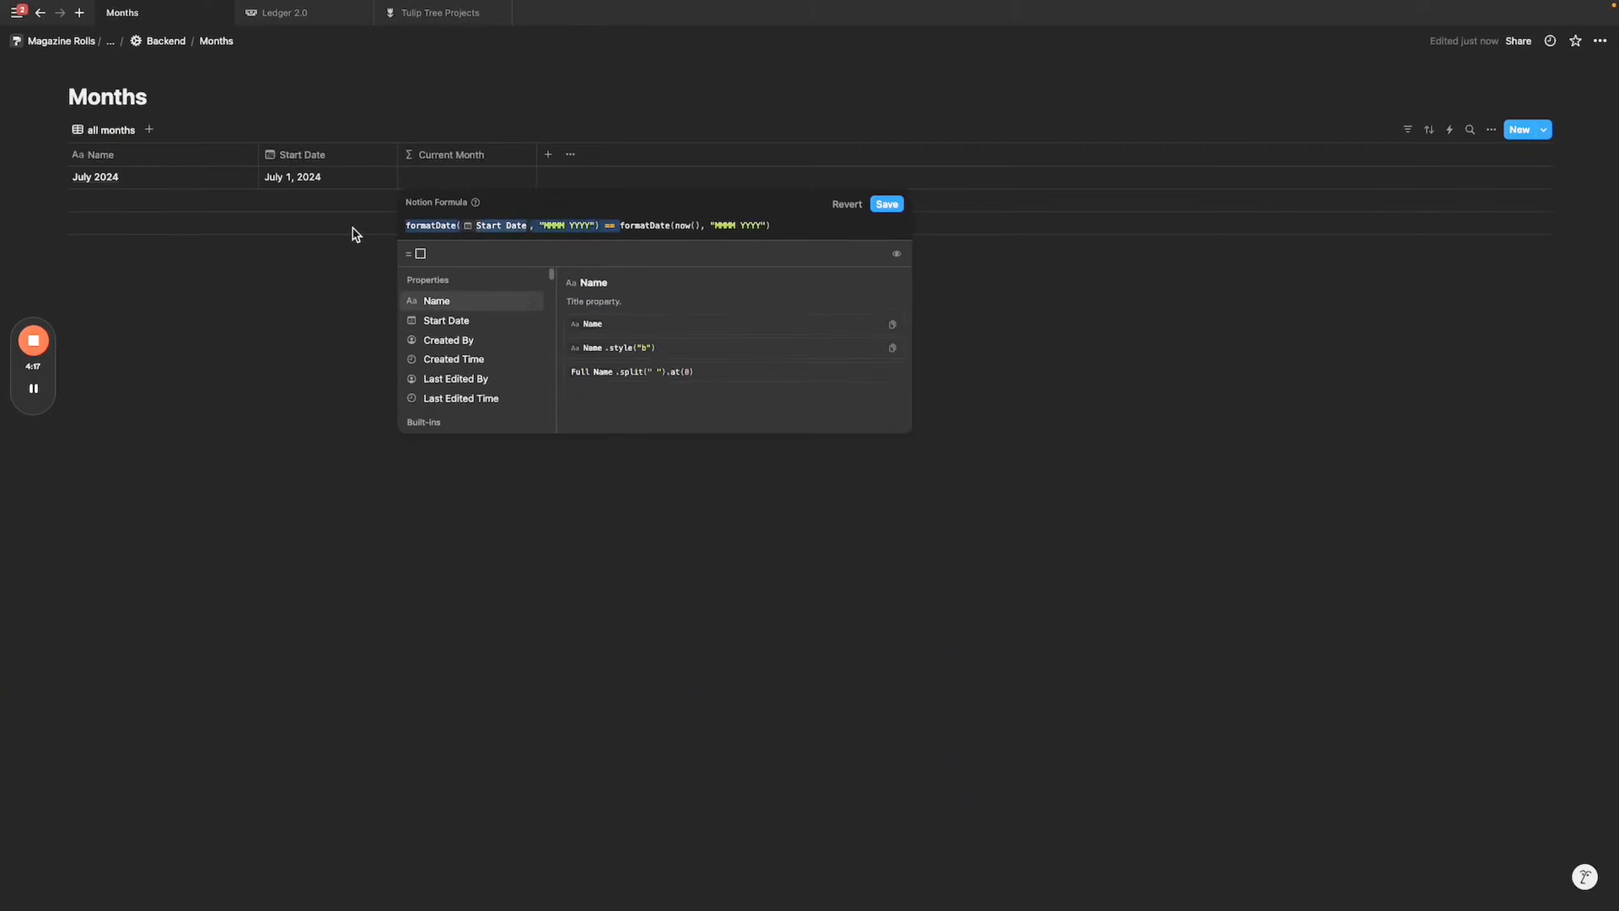
key("BackSpace")
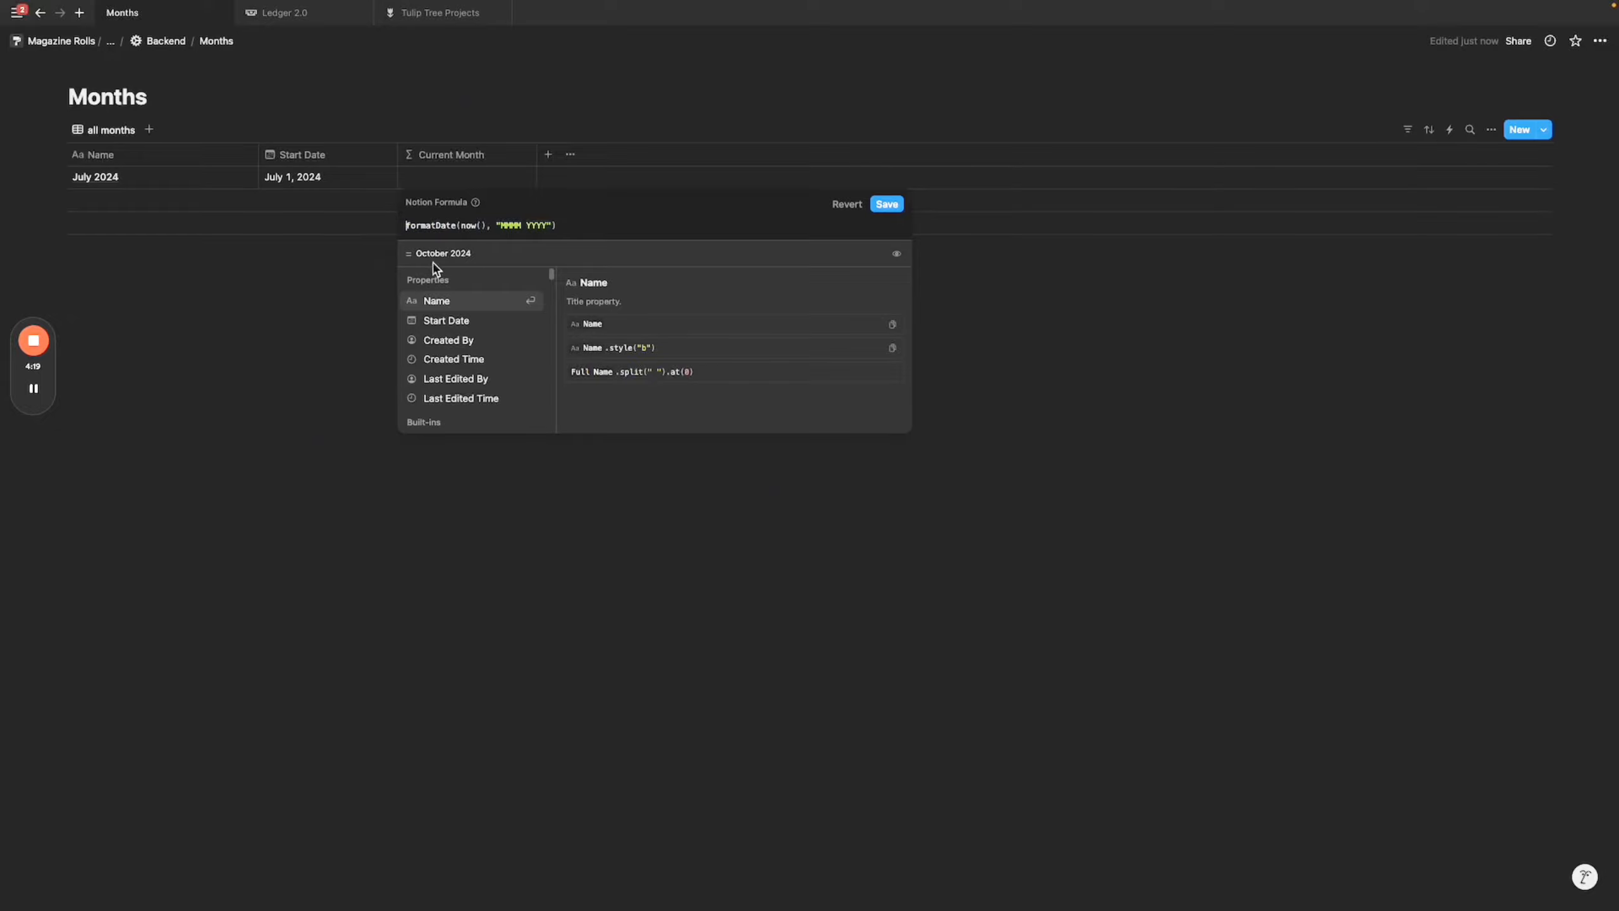
key("ctrl+z")
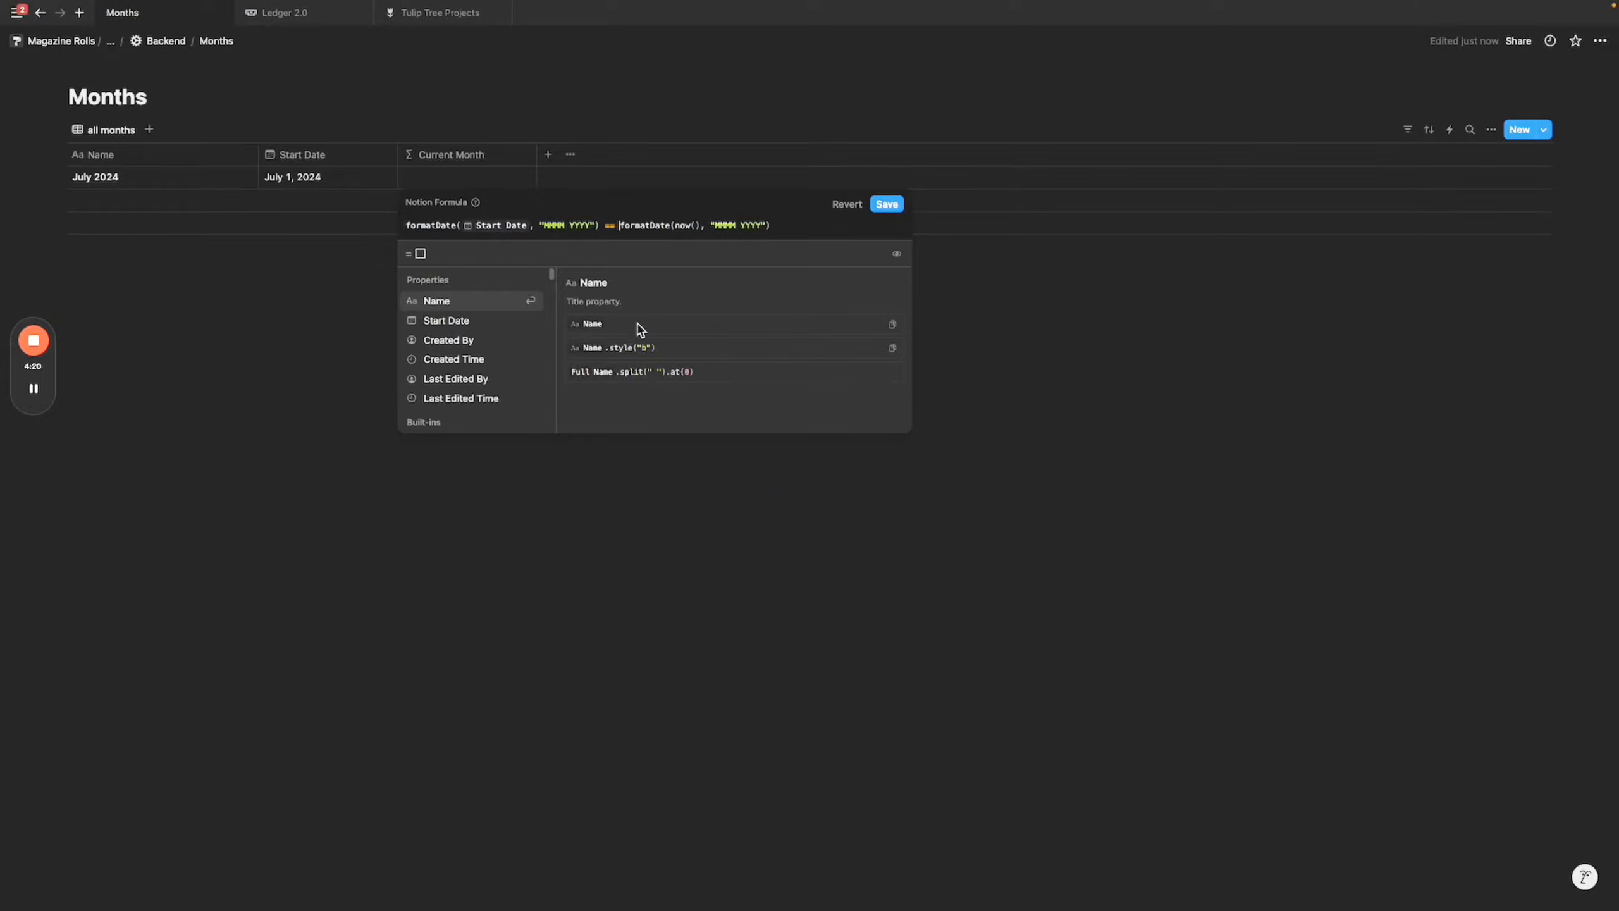
Save the Current Month formula and add an "October 2024" entry with the start date October 1, 2024.
left_click(891, 217)
left_click(290, 249)
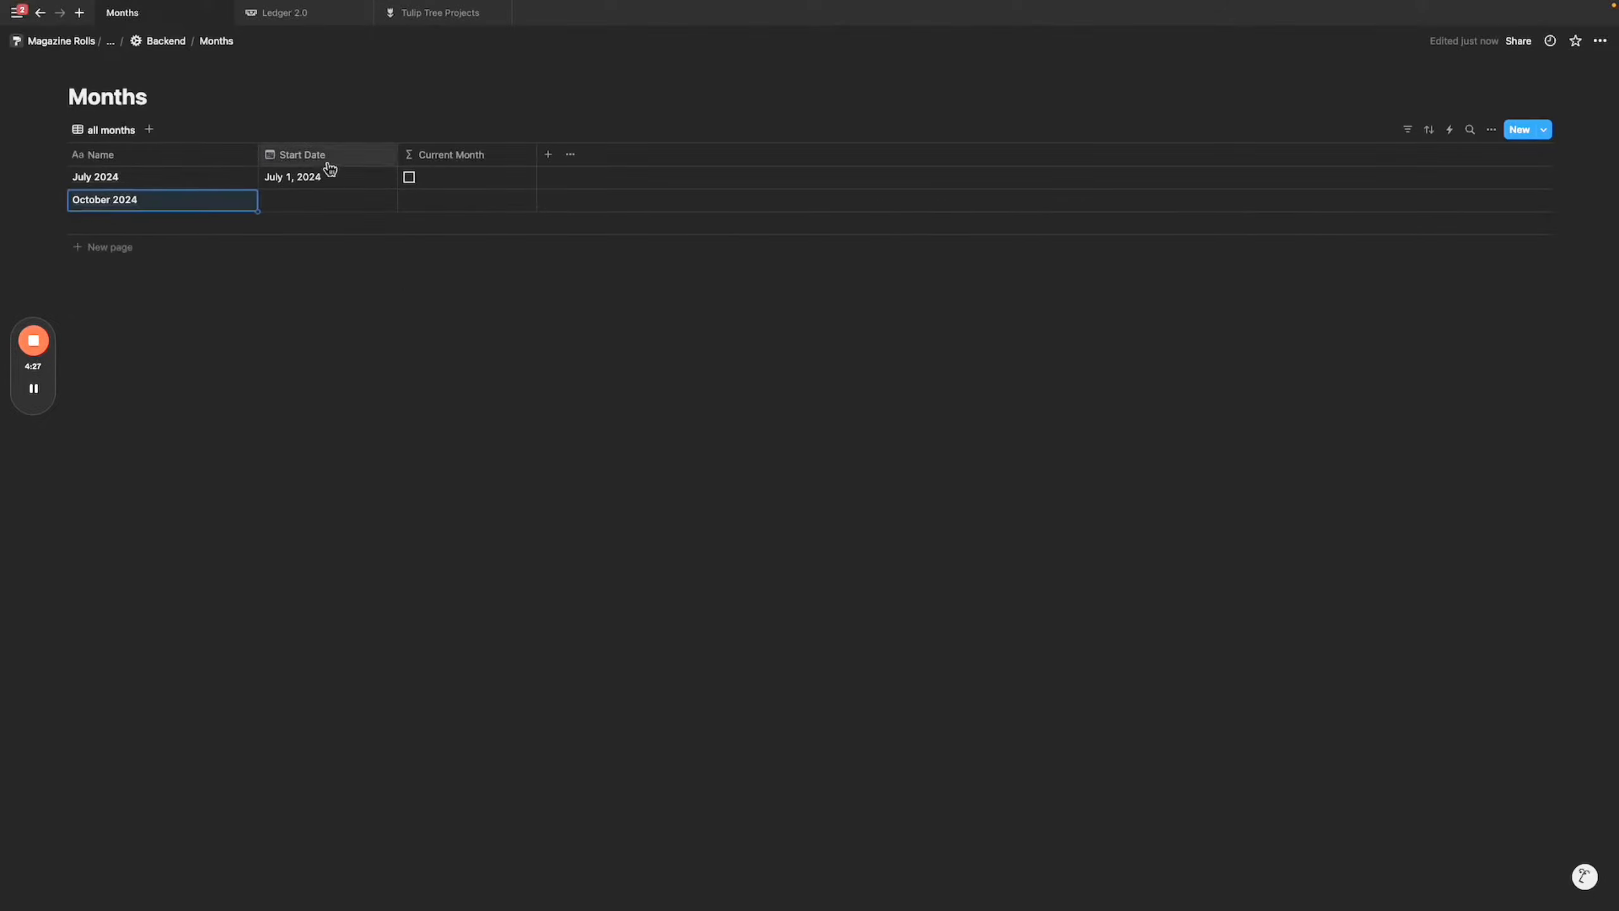
left_click(322, 201)
left_click(330, 302)
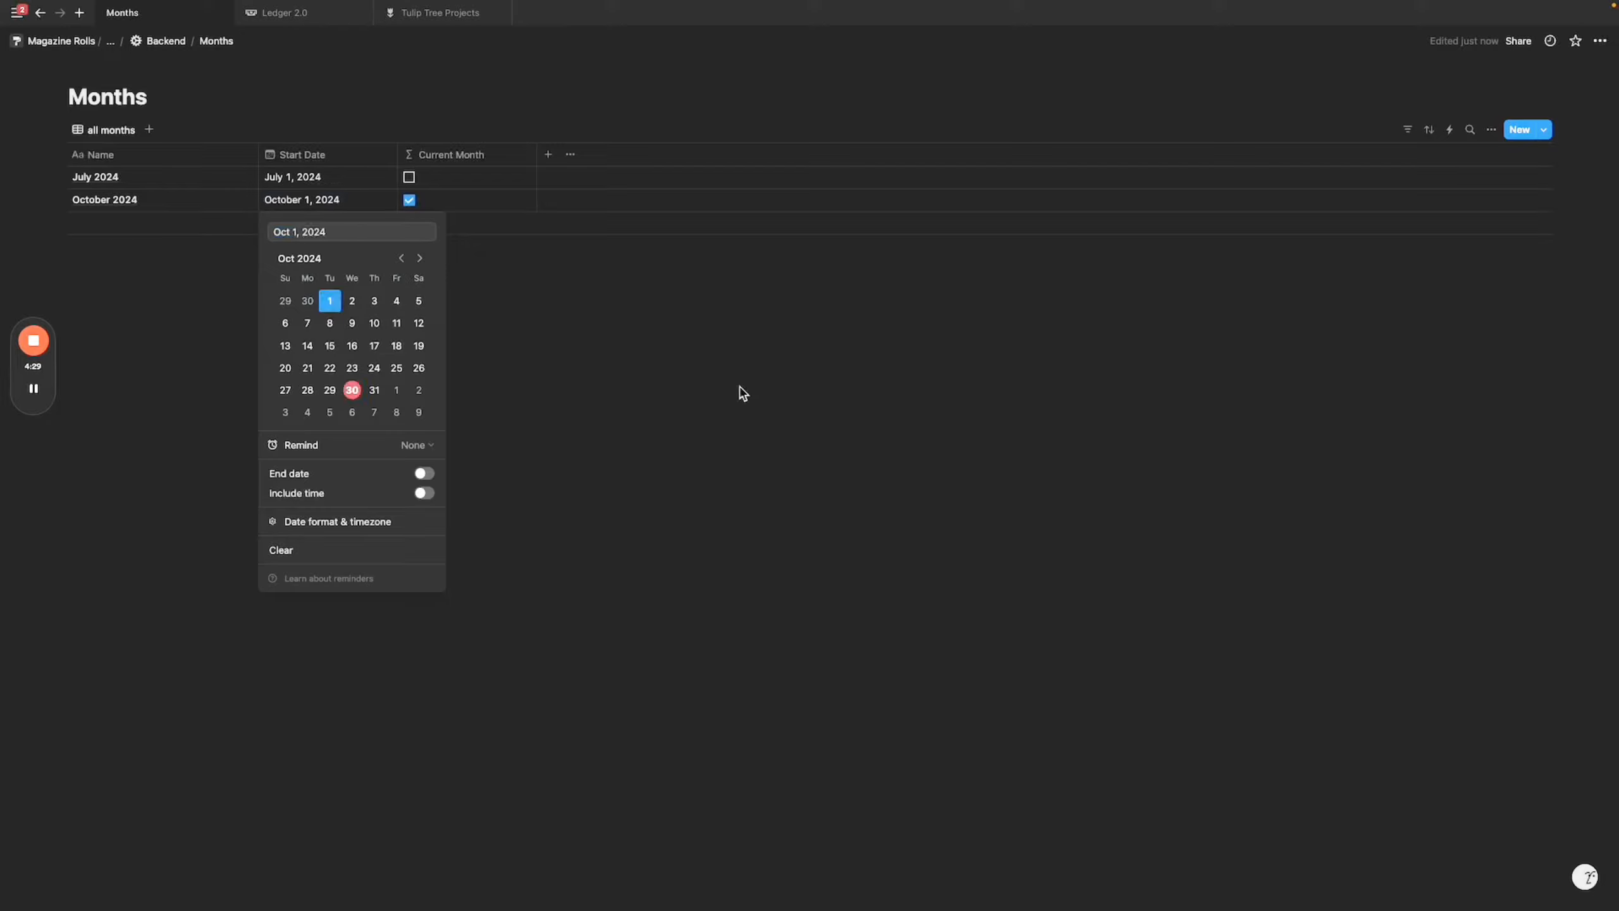
left_click(739, 391)
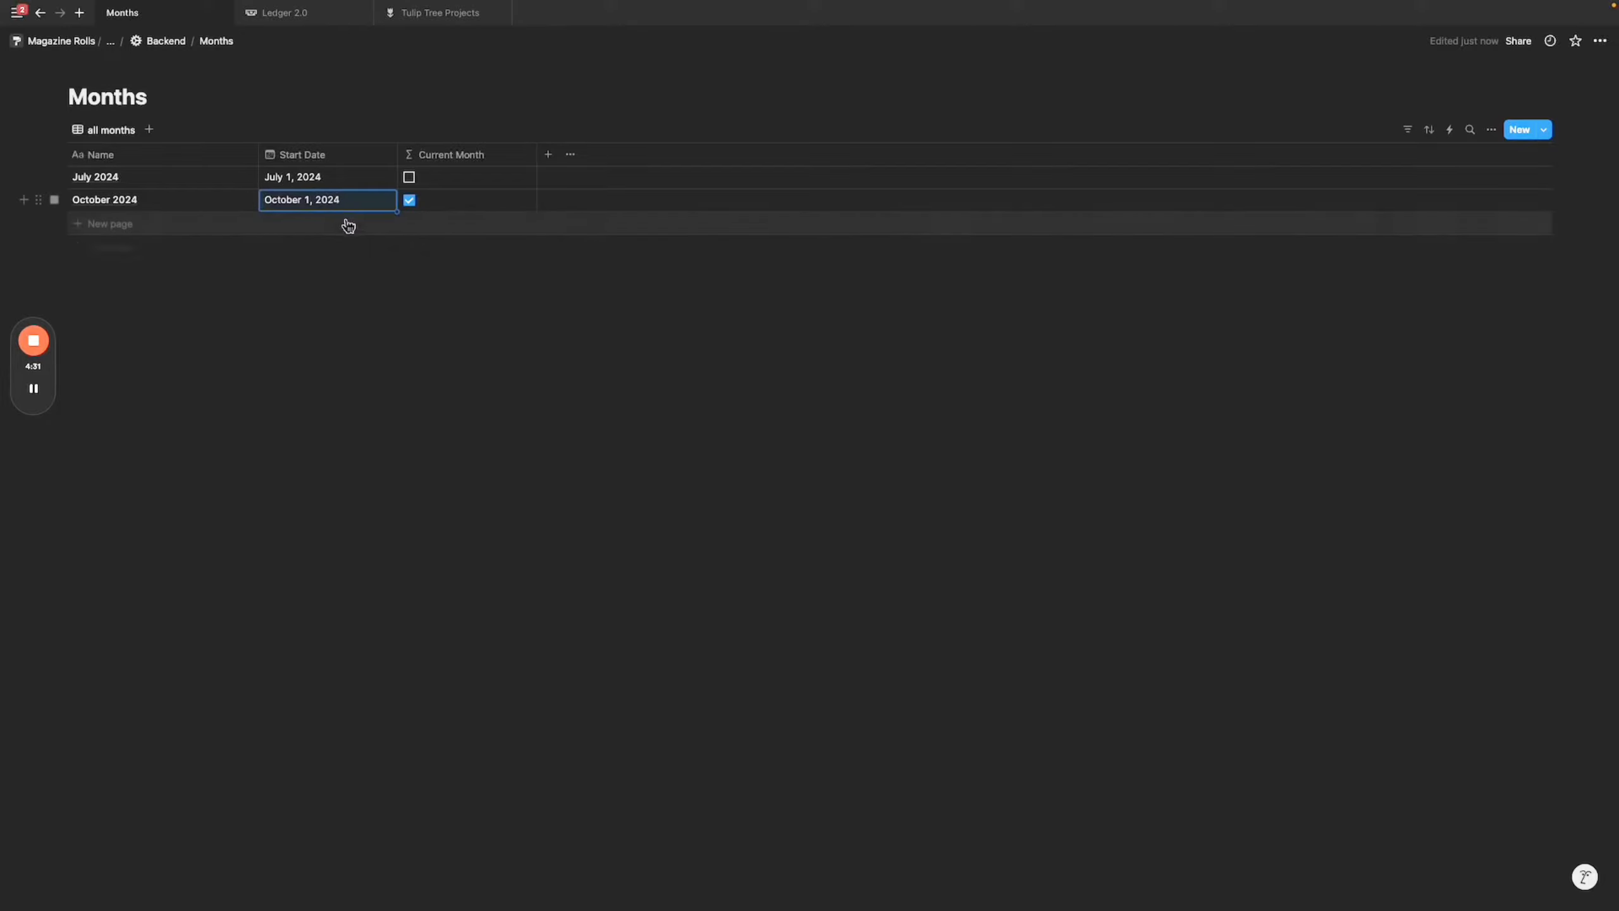
left_click(407, 231)
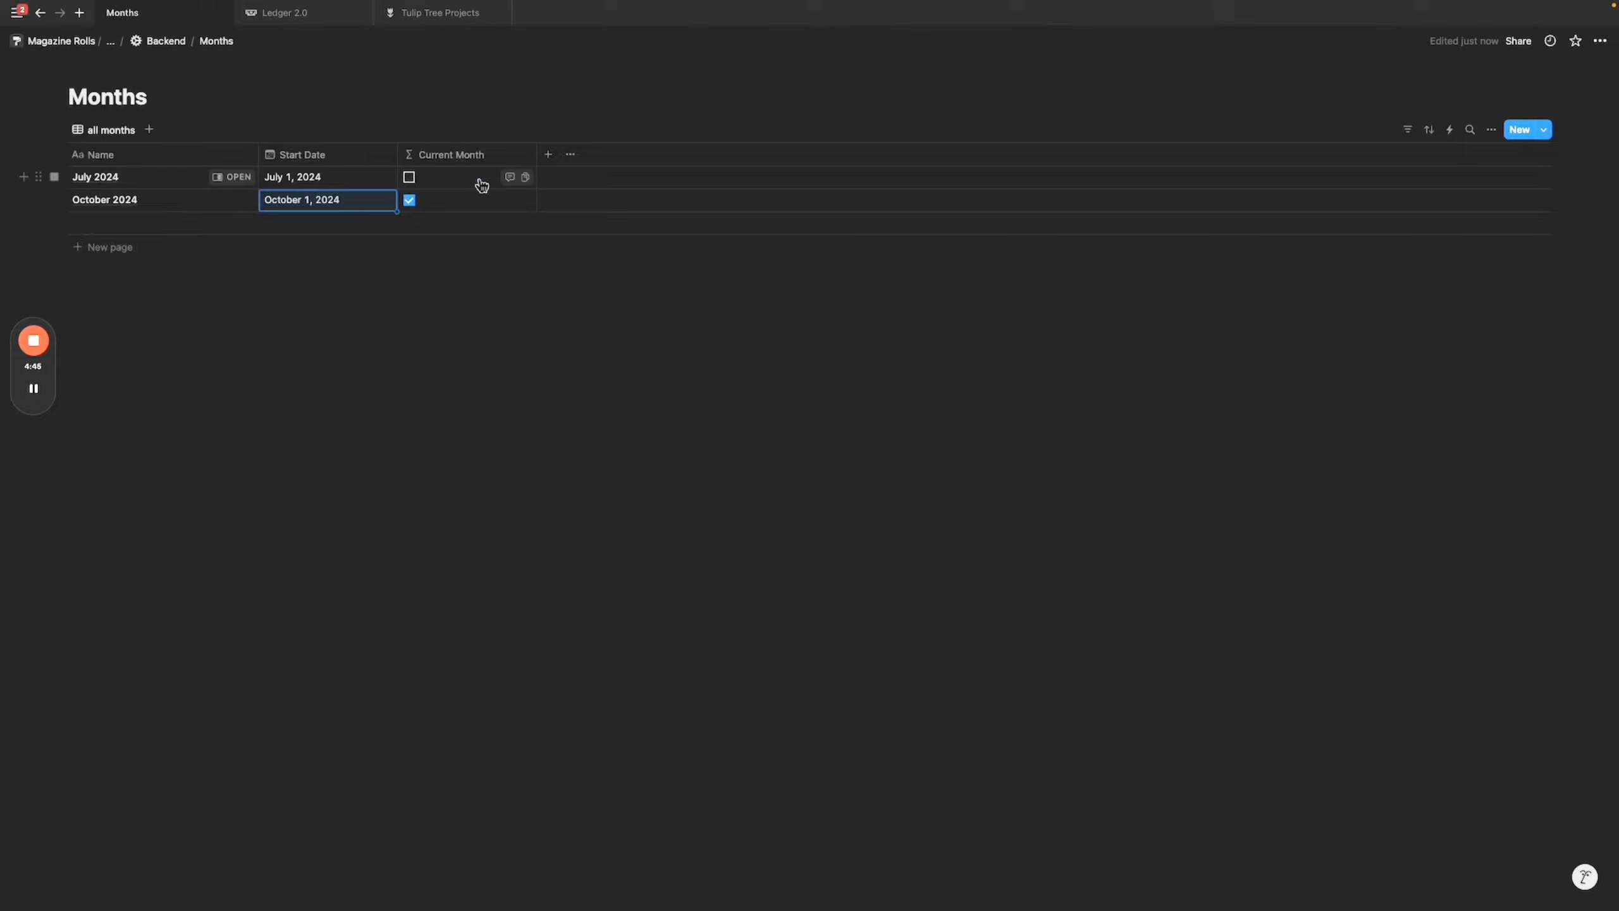
left_click(497, 453)
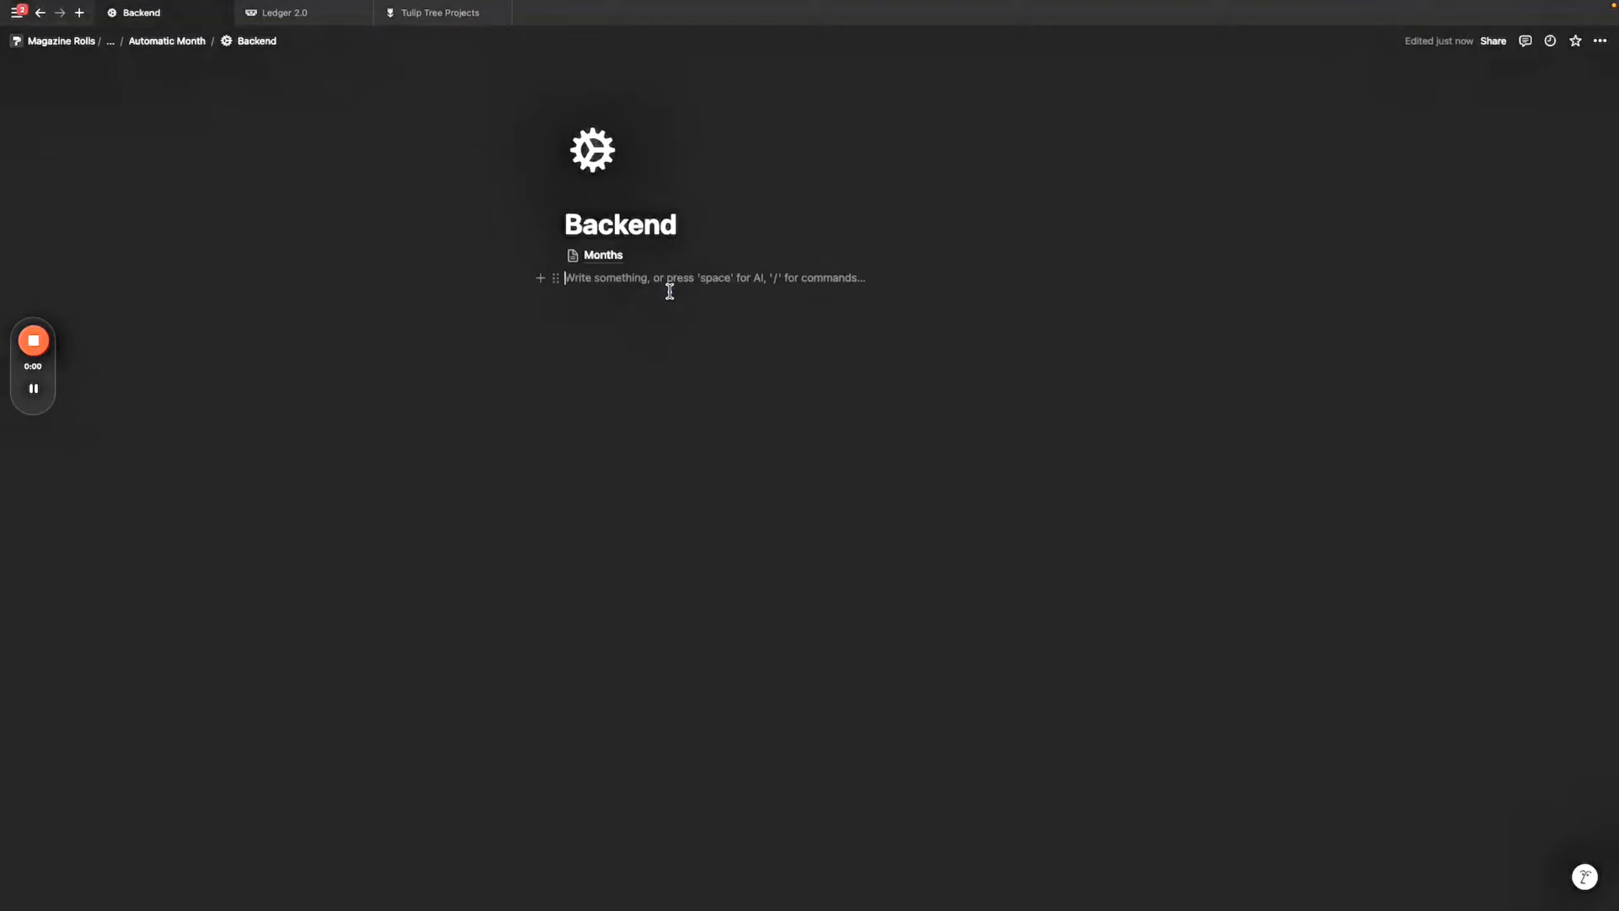
Create a full-page database on the Backend page below Months and title it "Expenses".
type("/data")
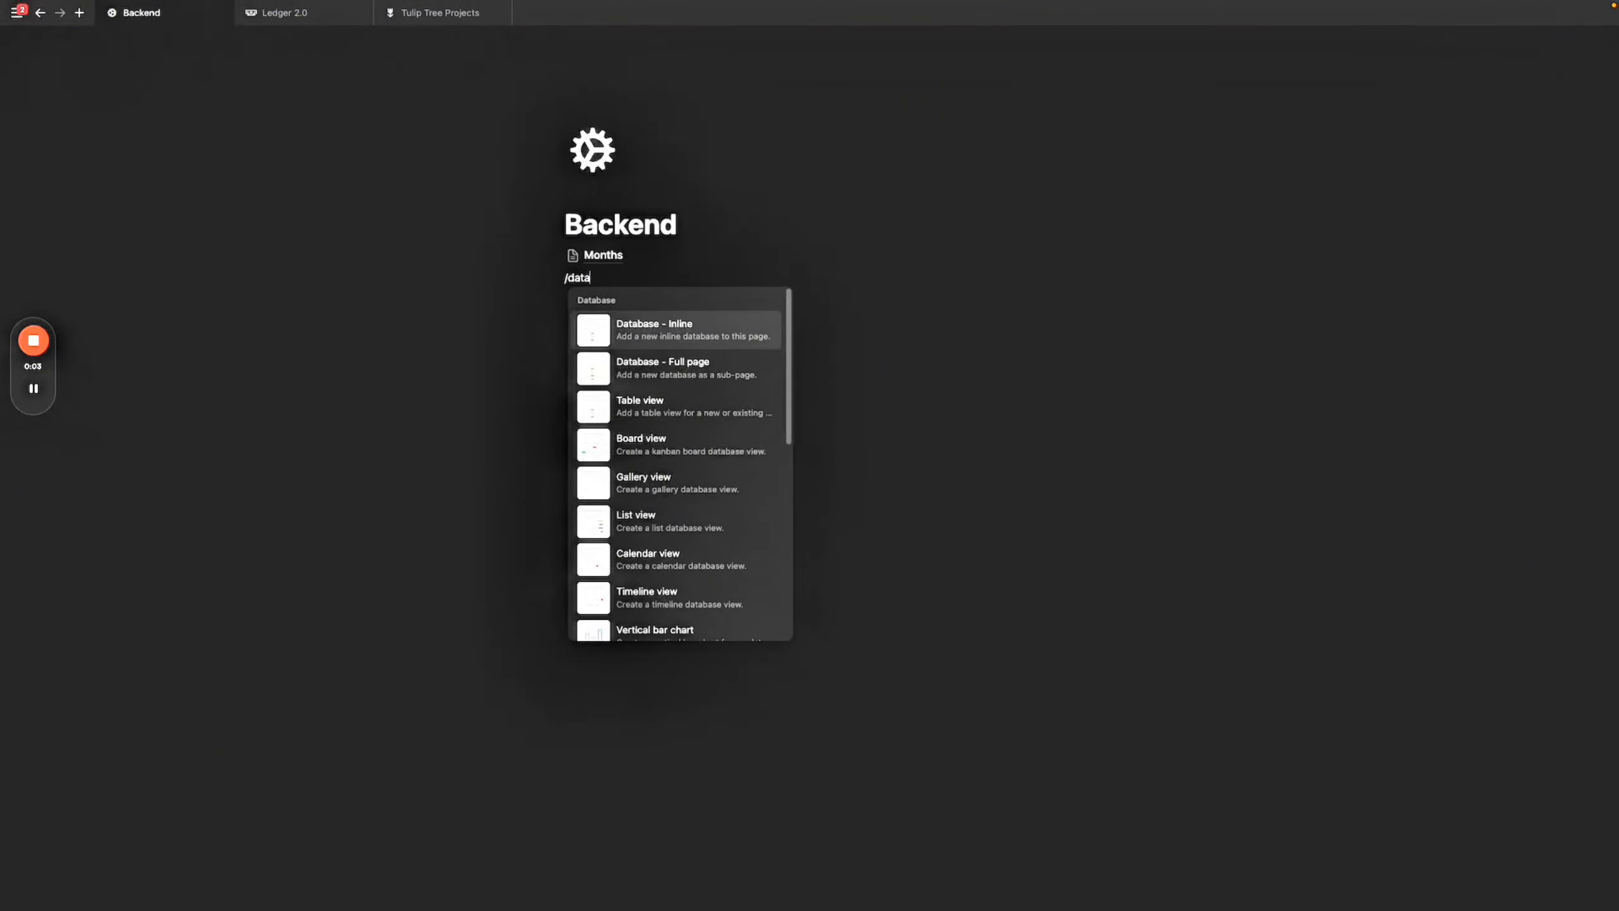
left_click(649, 383)
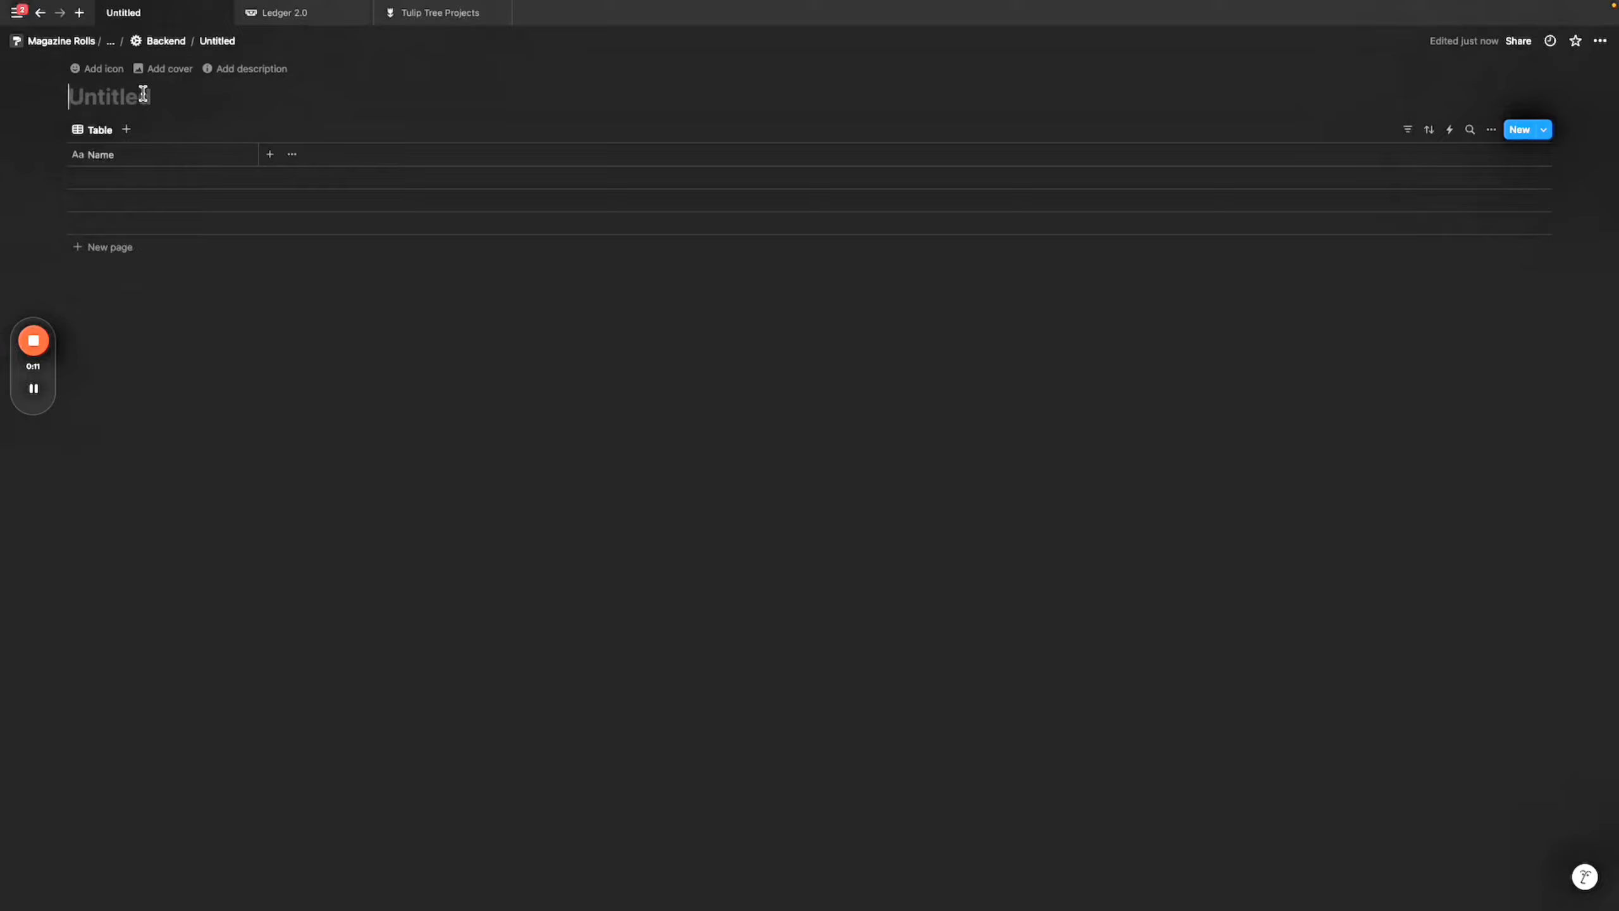
left_click(144, 93)
type("DF")
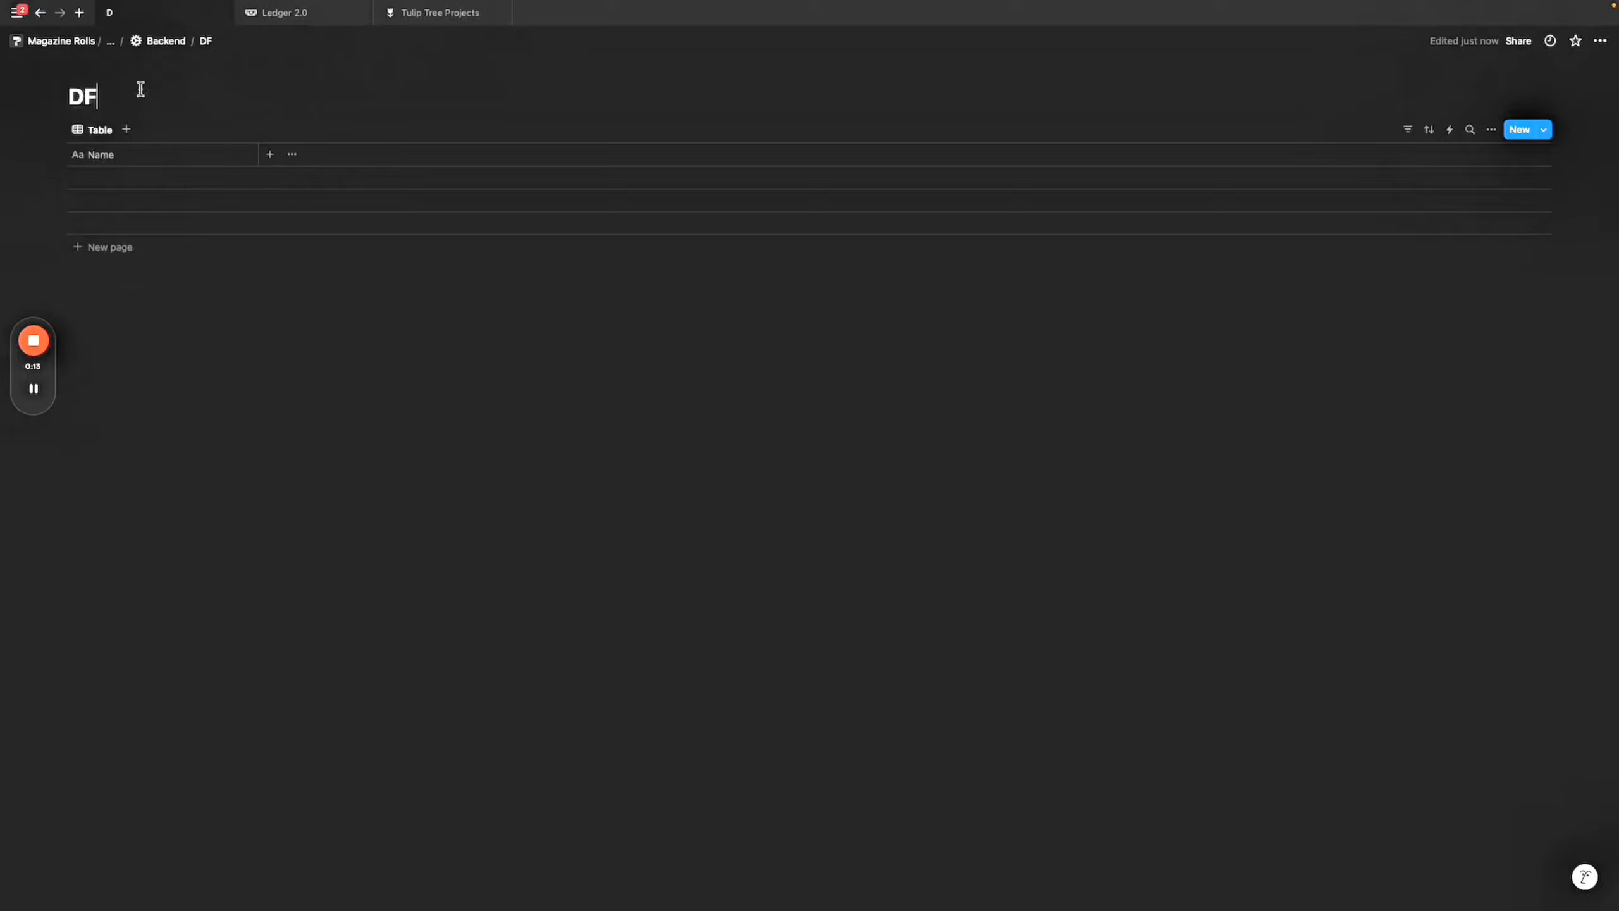
key("BackSpace")
key("BackSpace")
type("Fin")
key("BackSpace")
key("BackSpace")
key("BackSpace")
type("Expenses")
Rename the Expenses database's table view to "al expenses".
left_click(96, 130)
left_click(118, 176)
type("al")
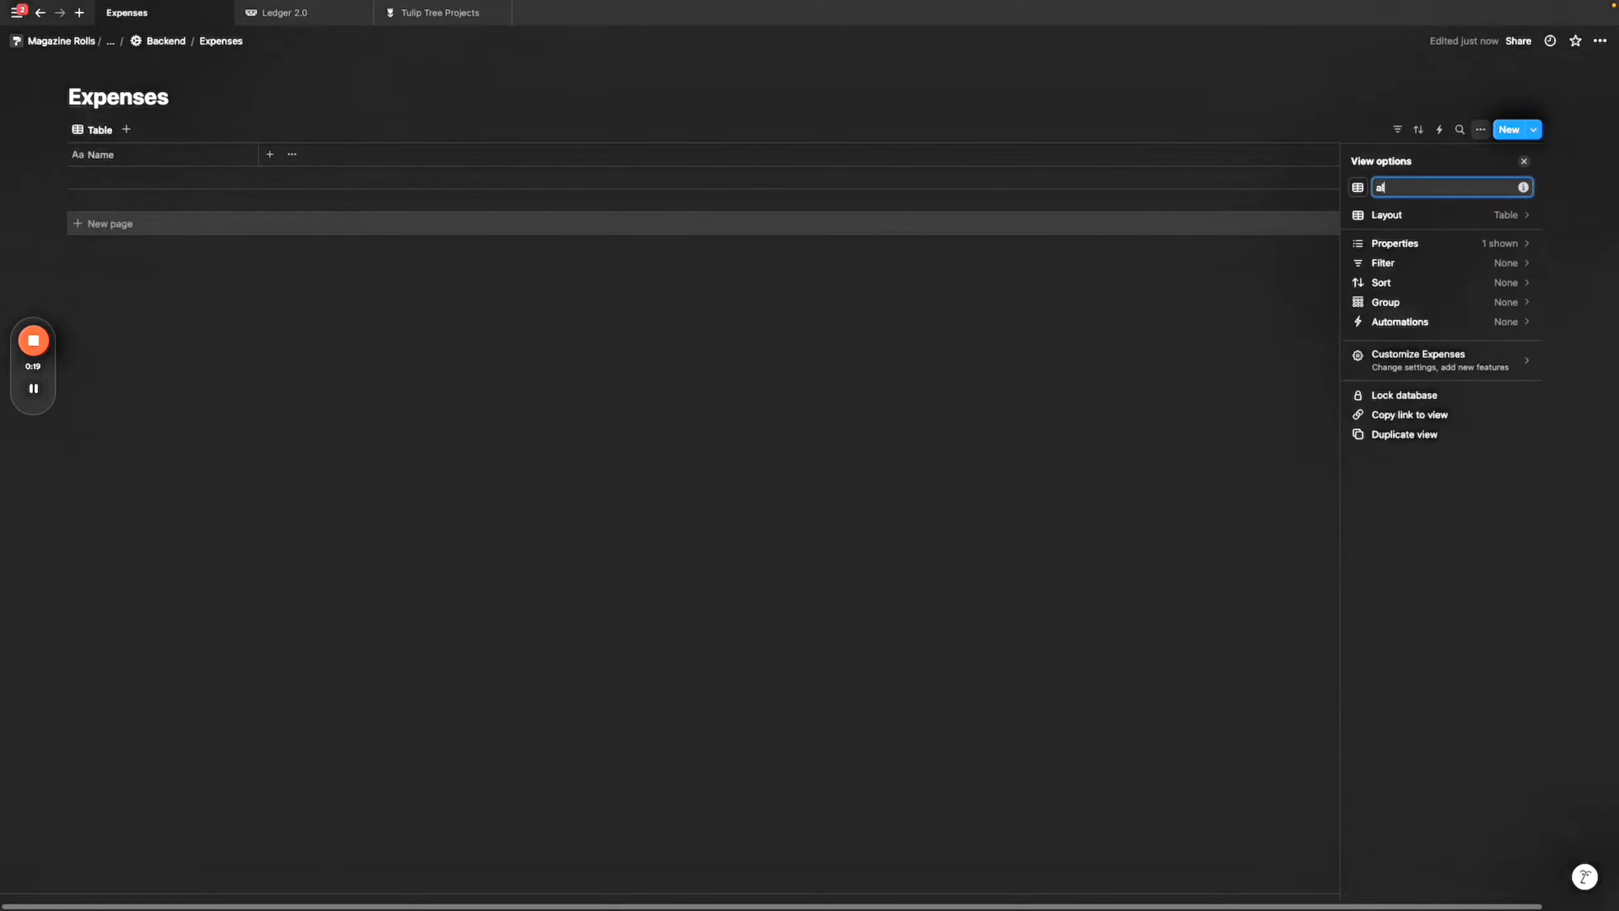
type(" expenses")
left_click(469, 383)
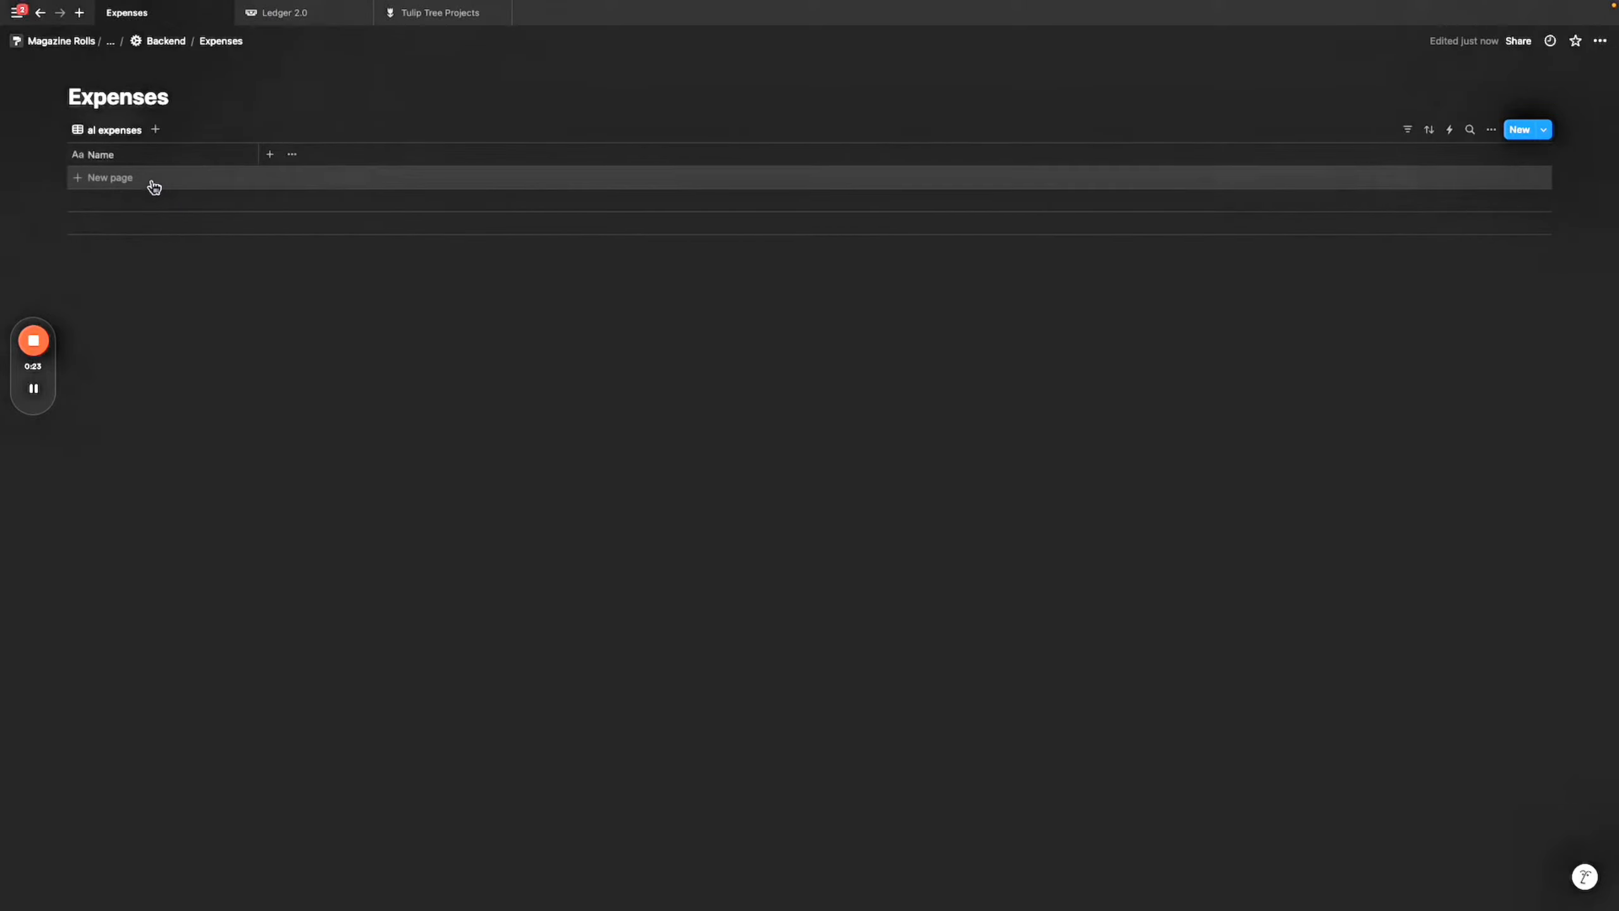
Add a multi-select property to the Expenses database with its default name.
left_click(269, 153)
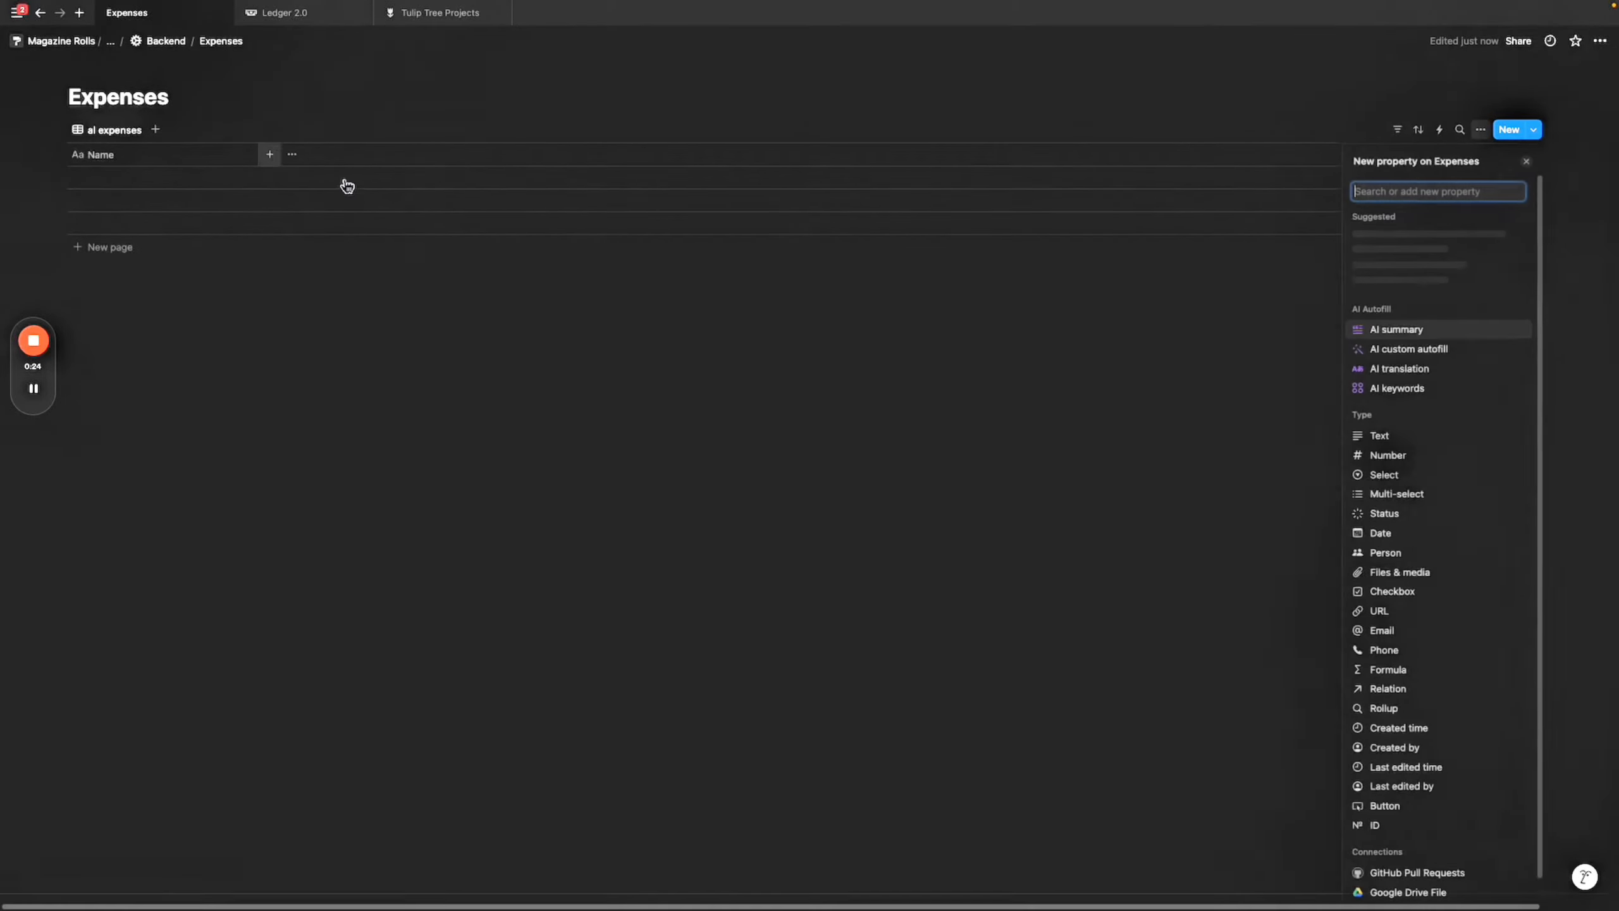
left_click(1420, 495)
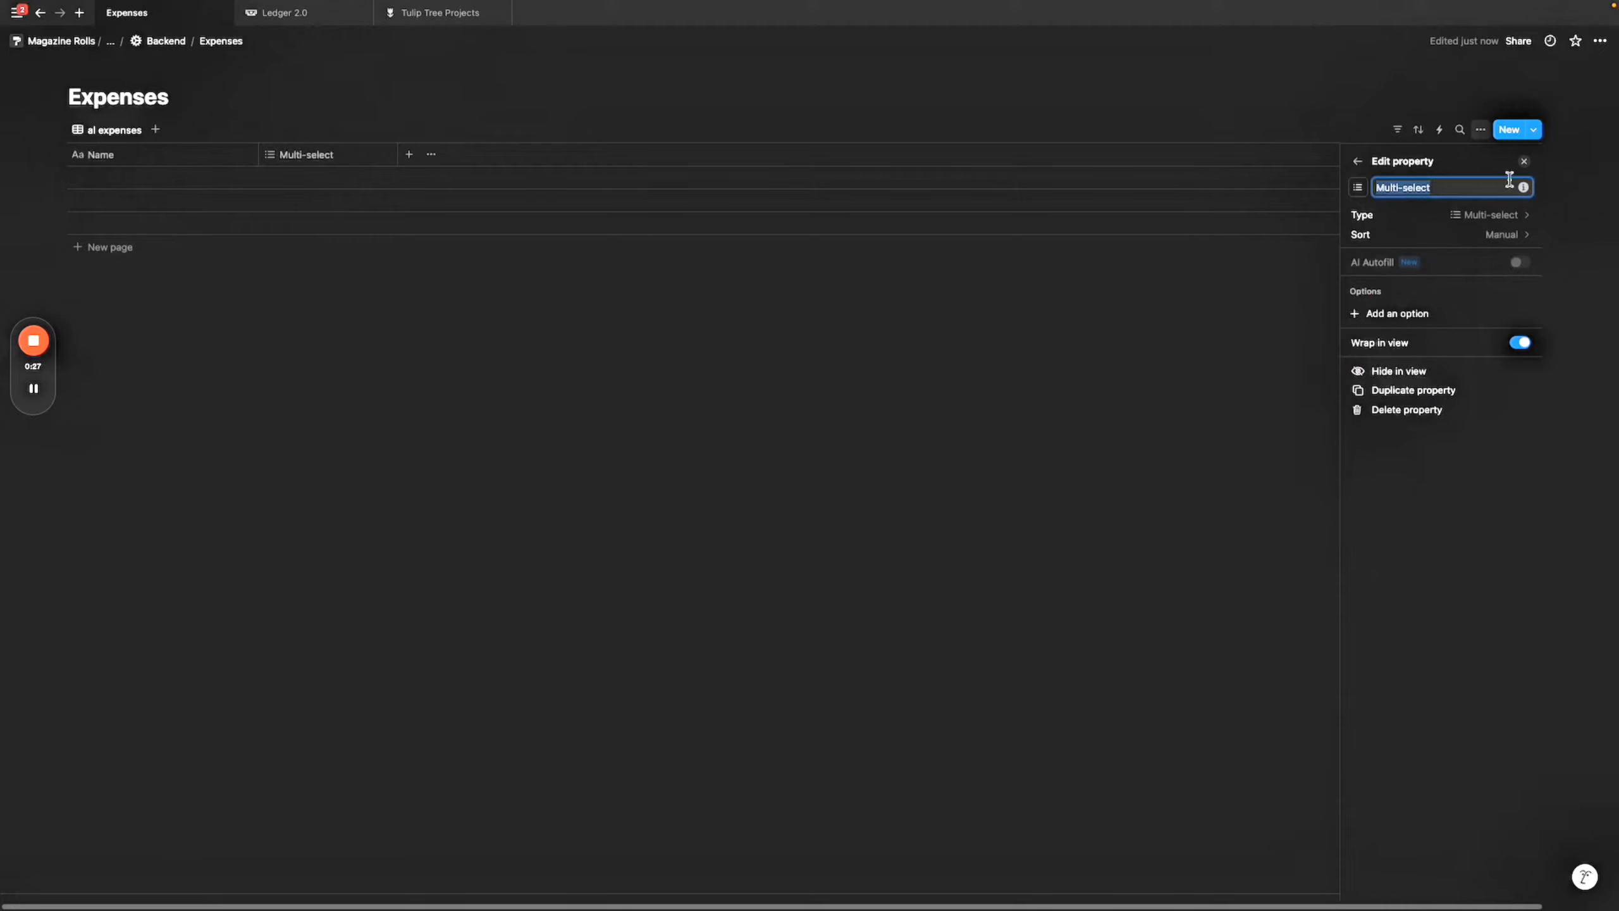
left_click(1357, 163)
left_click(335, 155)
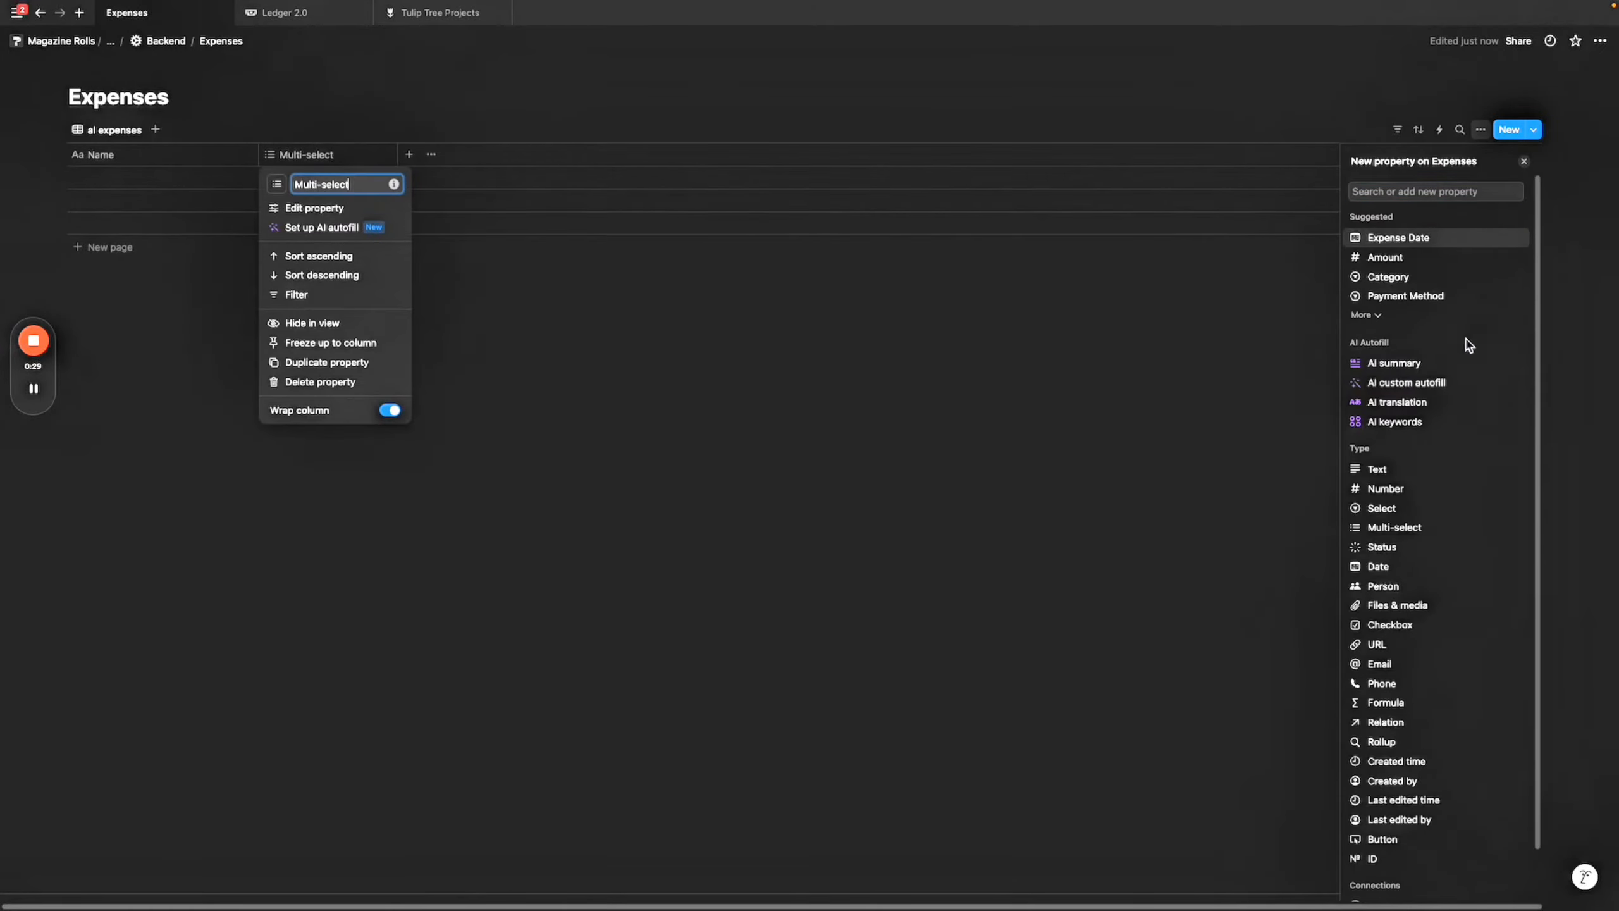
Add the suggested Expense Date property to the Expenses database and delete its multi-select property.
left_click(1399, 238)
left_click(1399, 238)
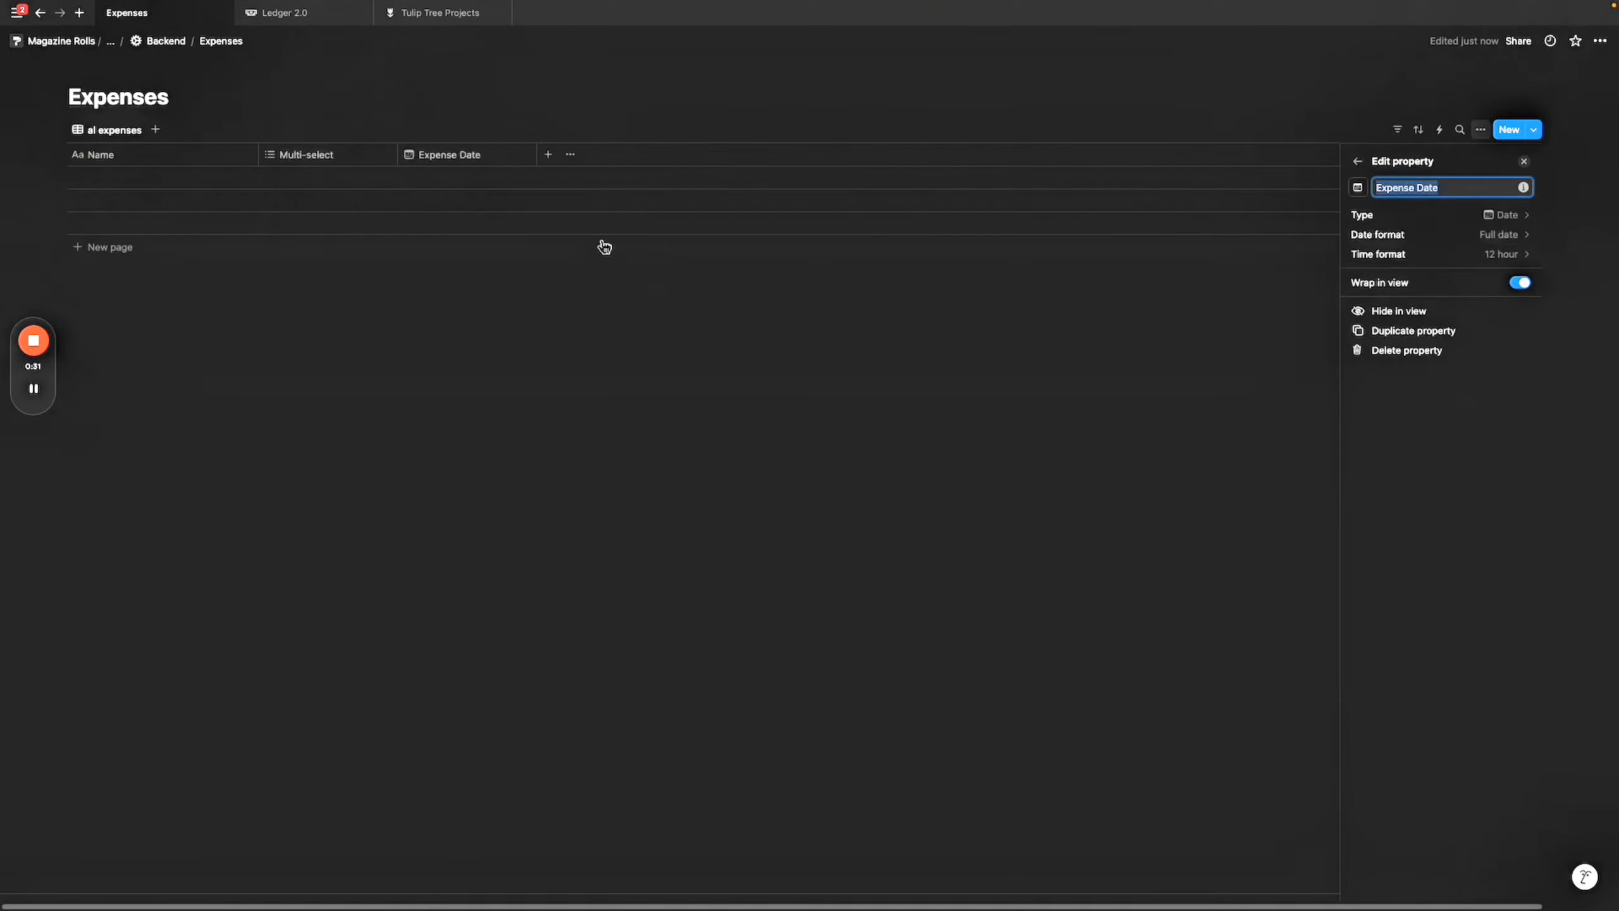
left_click(364, 163)
left_click(332, 378)
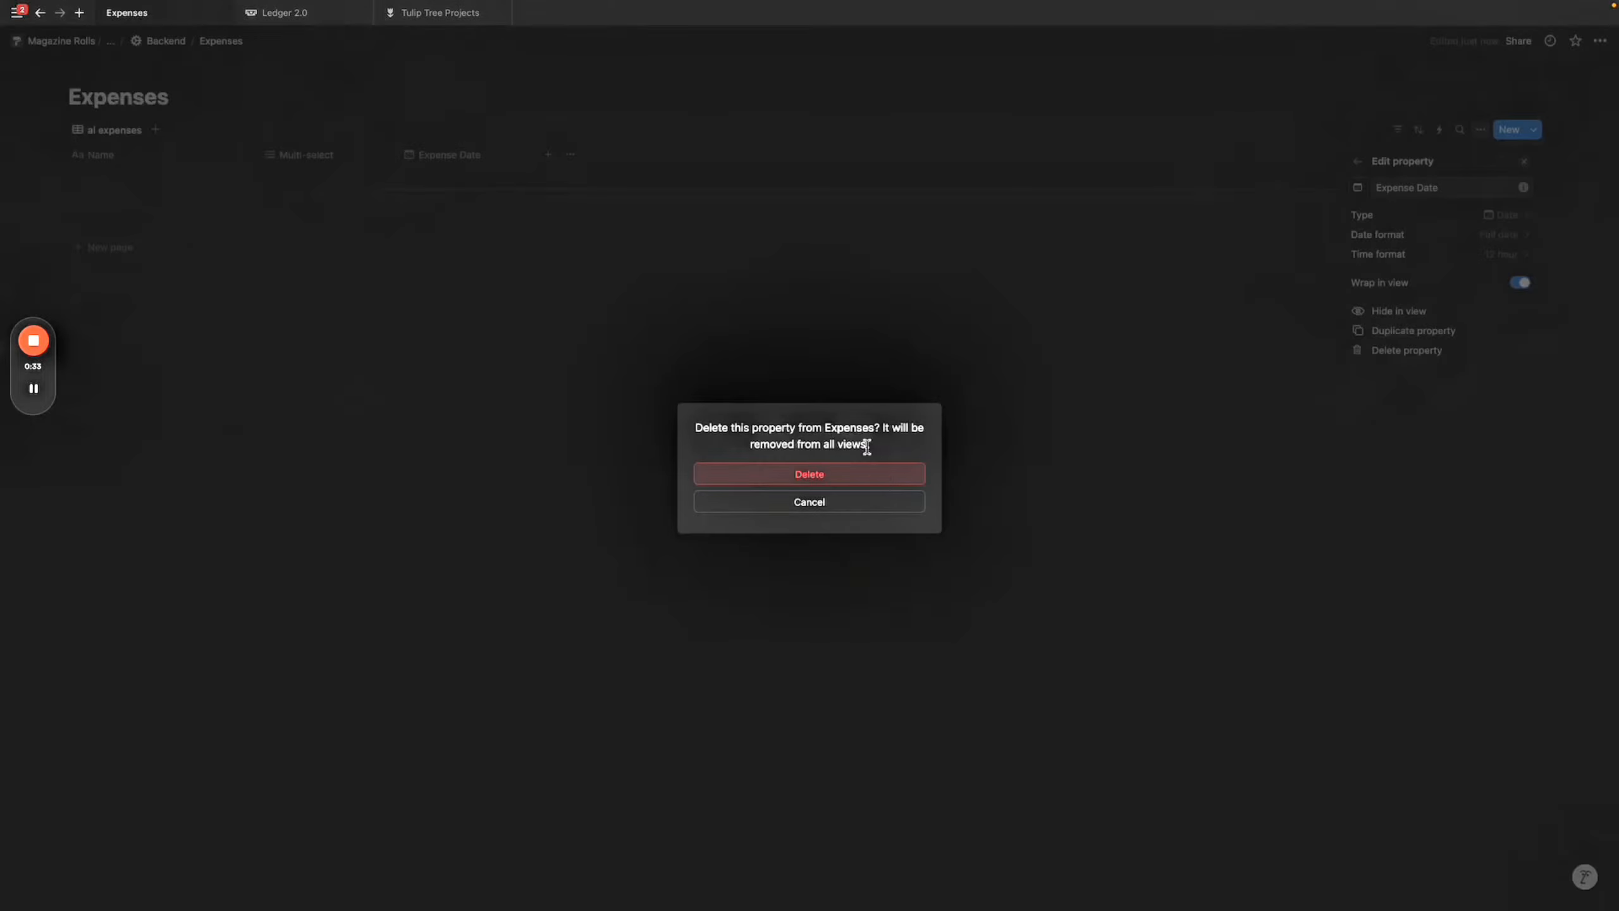
left_click(869, 475)
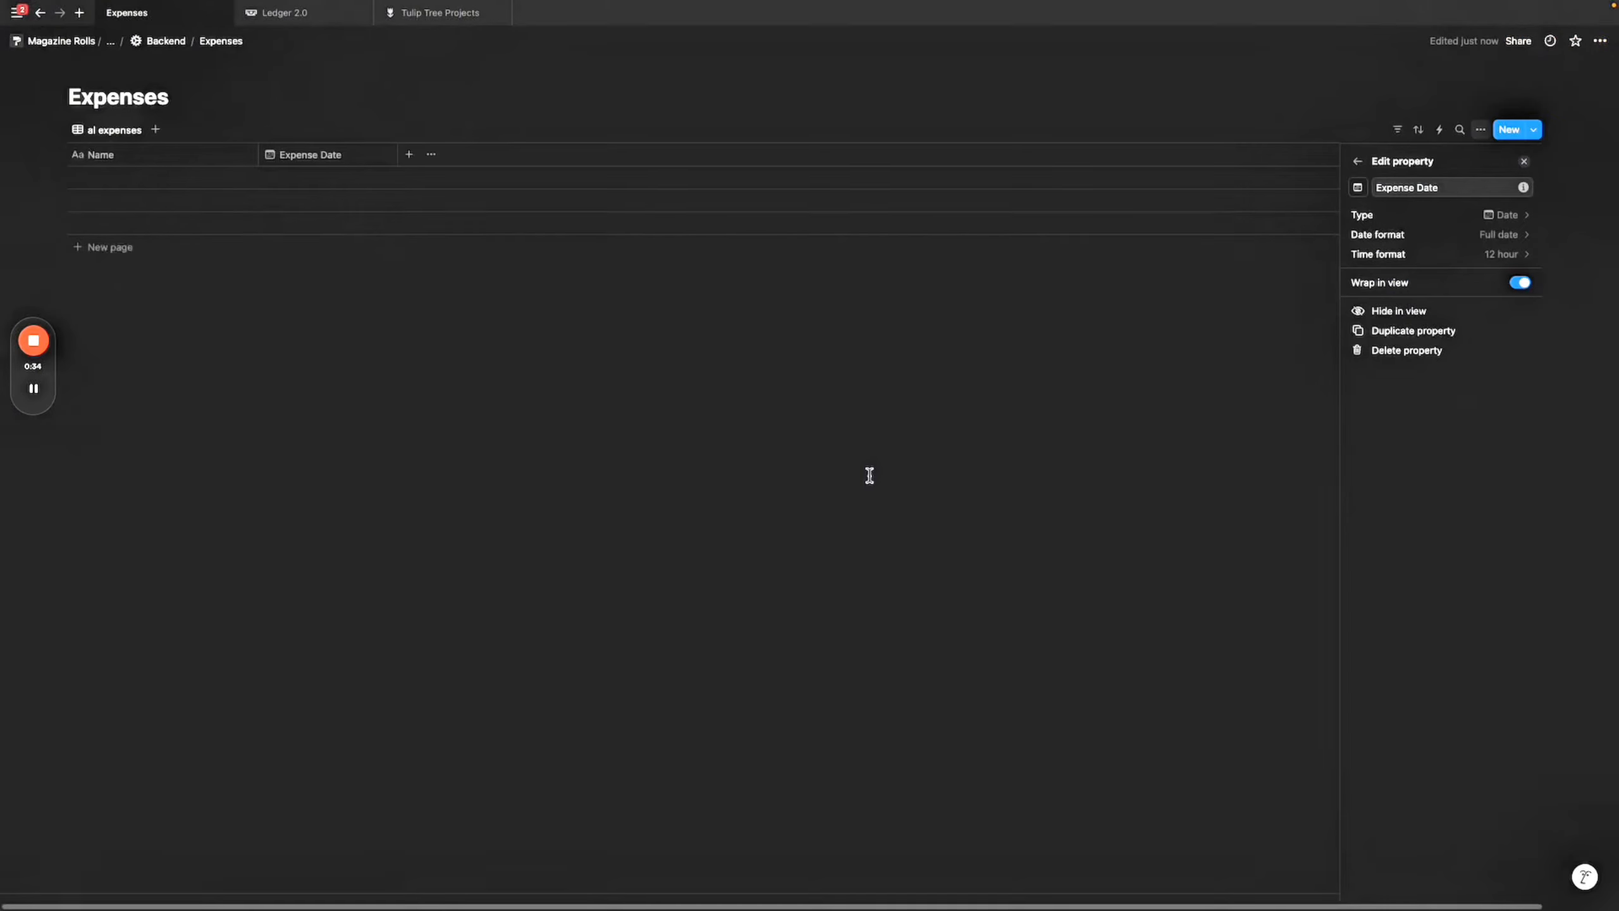
Set up a relation from Expenses to the Months database, shown on Months with the related property named "Expenses".
left_click(415, 159)
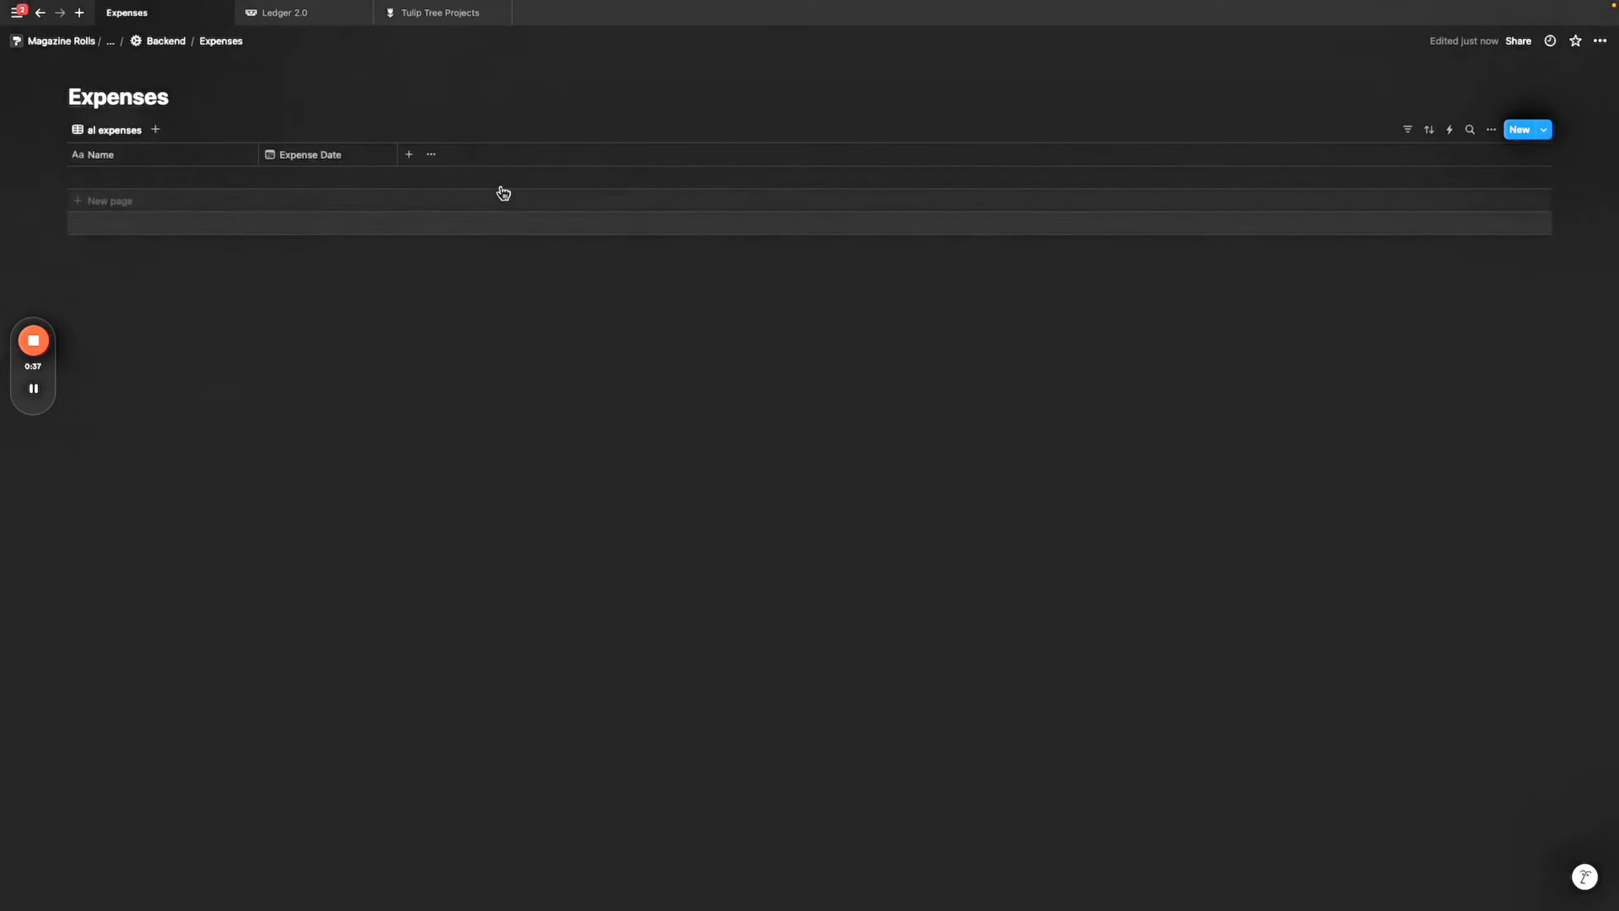
left_click(409, 155)
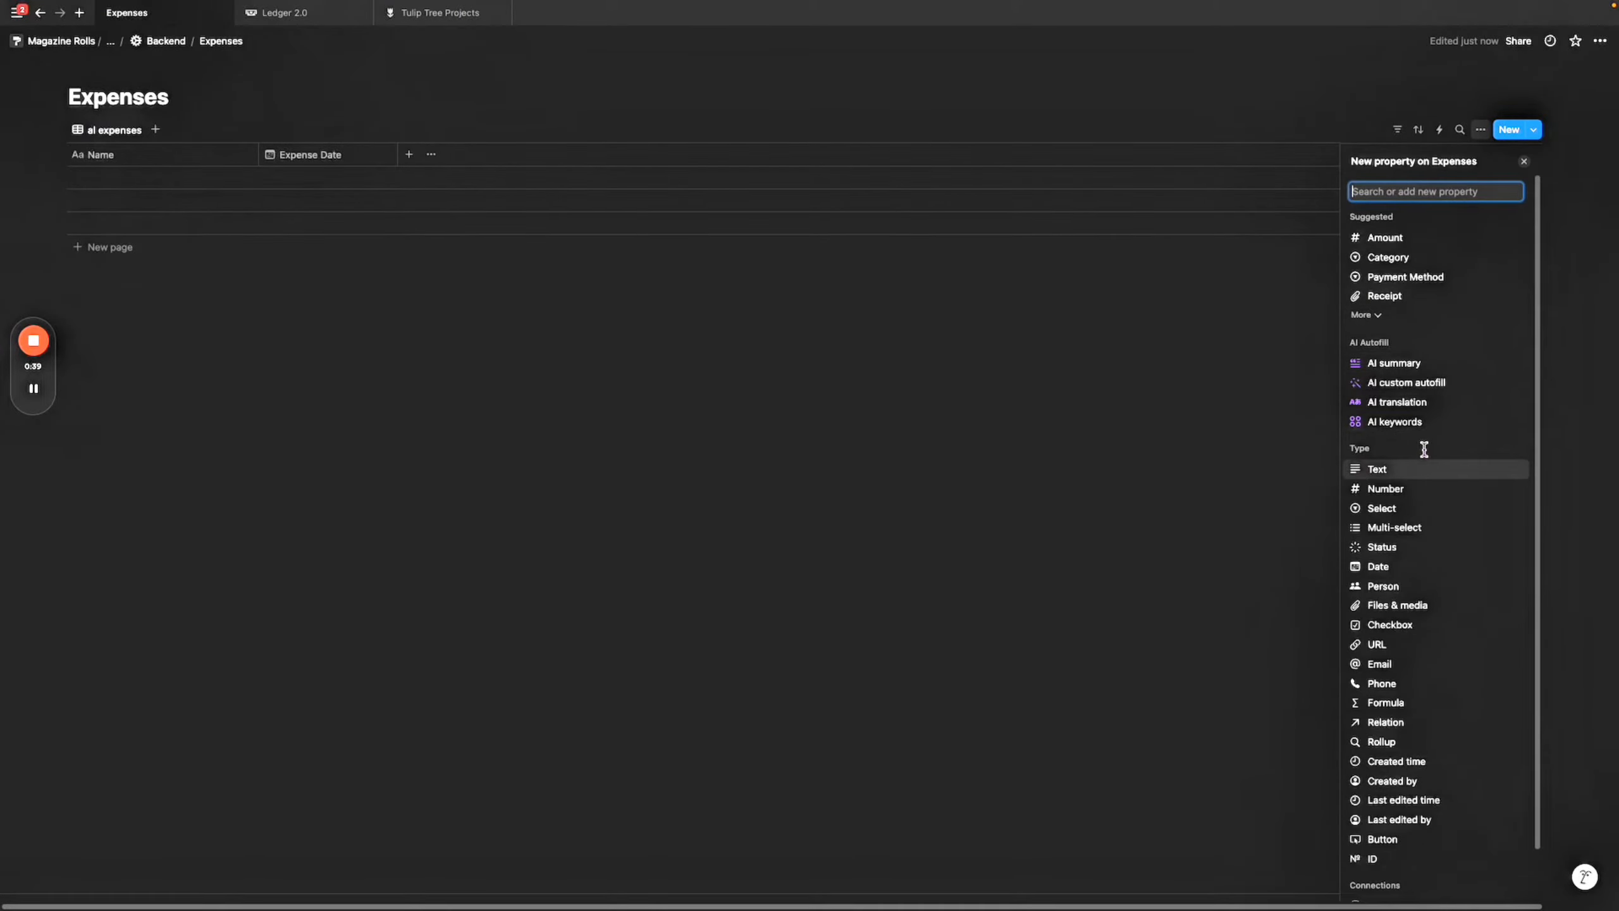
left_click(1399, 722)
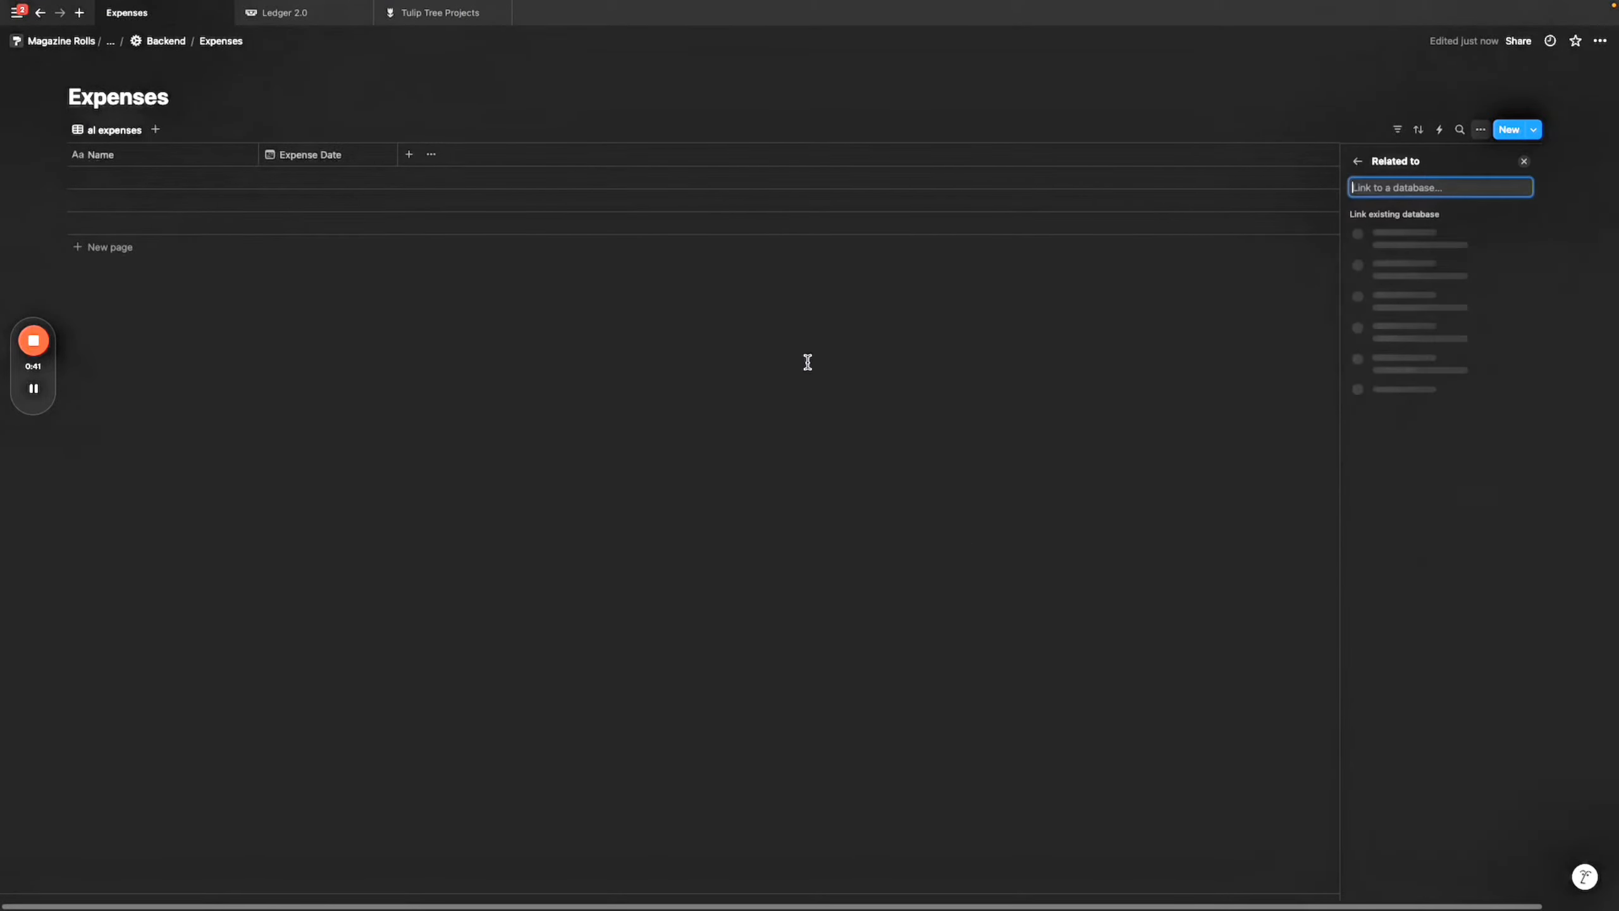
left_click(1435, 290)
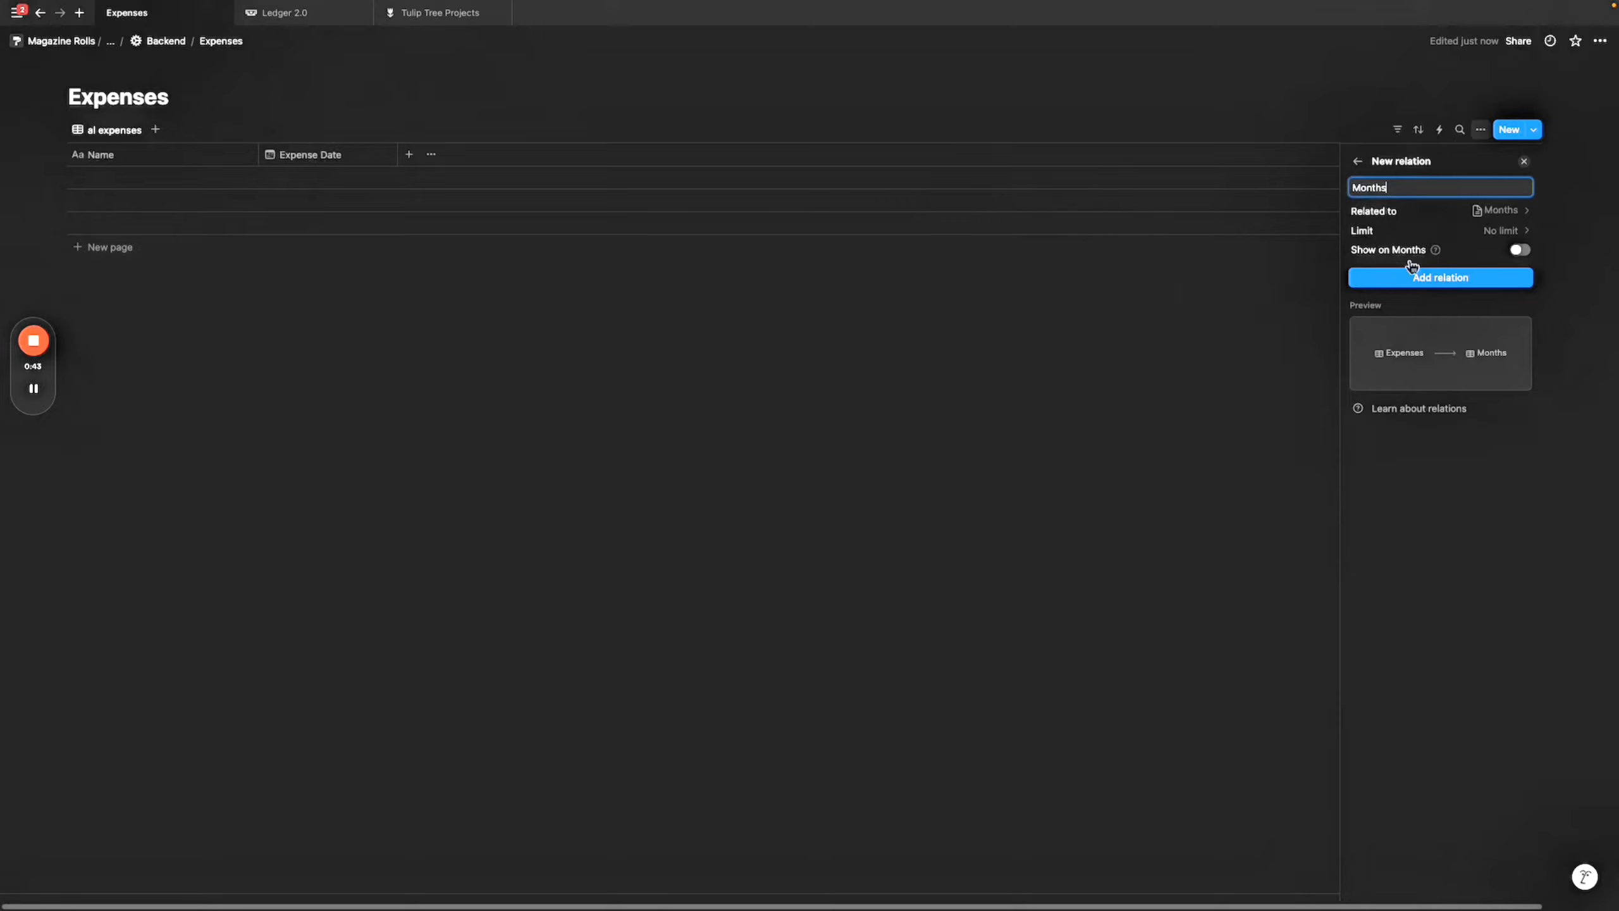
left_click(1410, 263)
left_click(1421, 295)
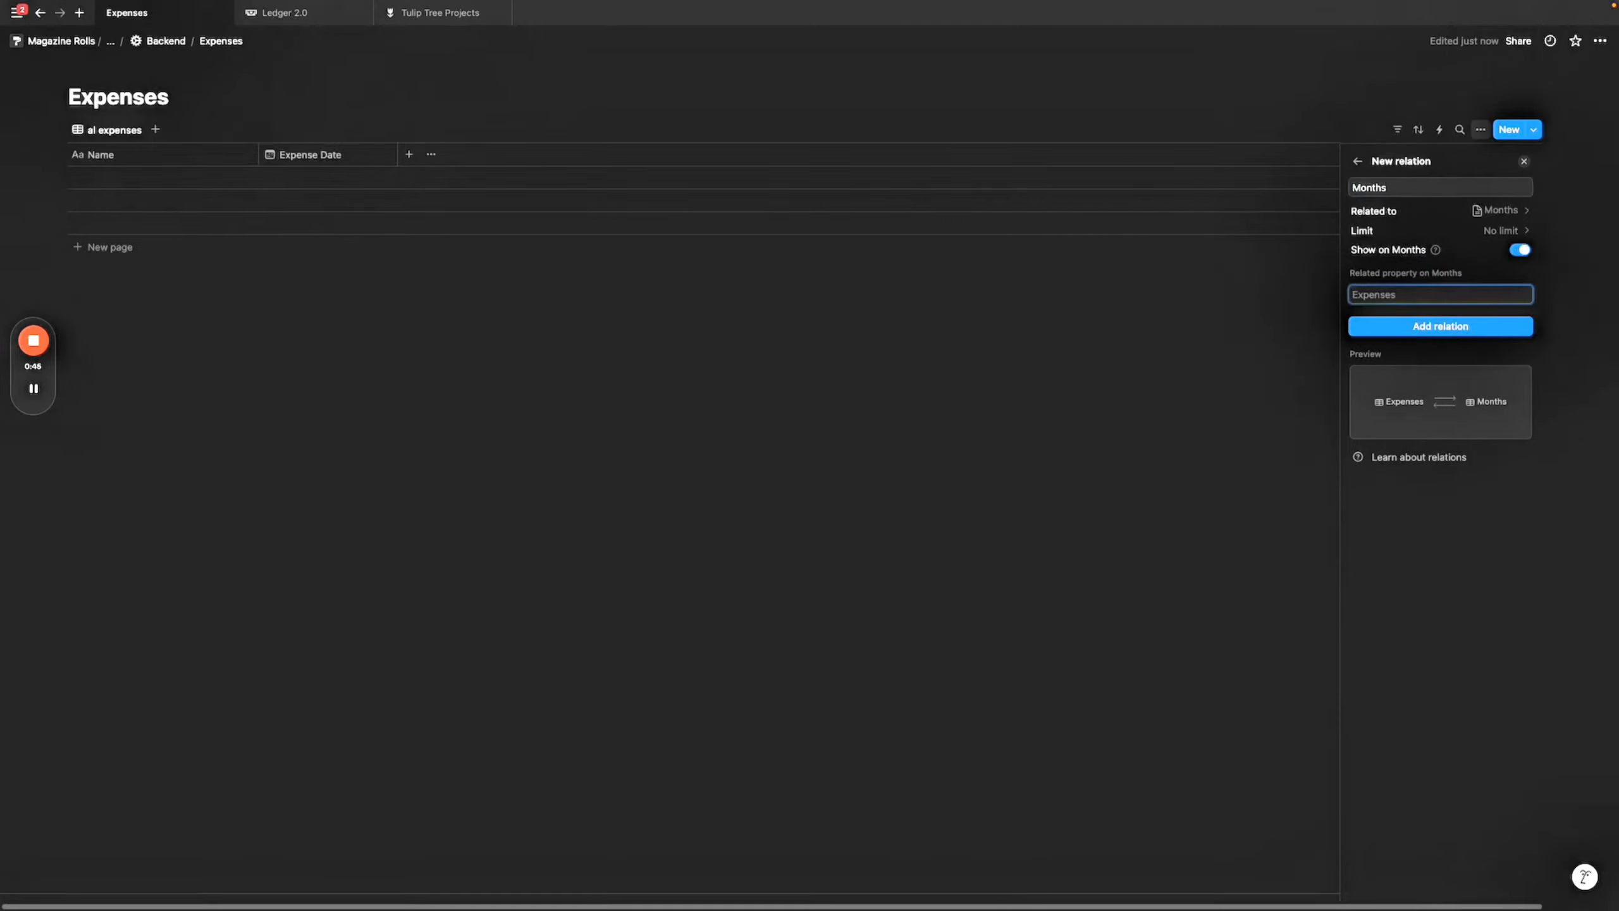
type("Expenses")
Name the new relation "Month", limit it to 1 page, and add it to the Expenses database.
left_click(1409, 189)
key("BackSpace")
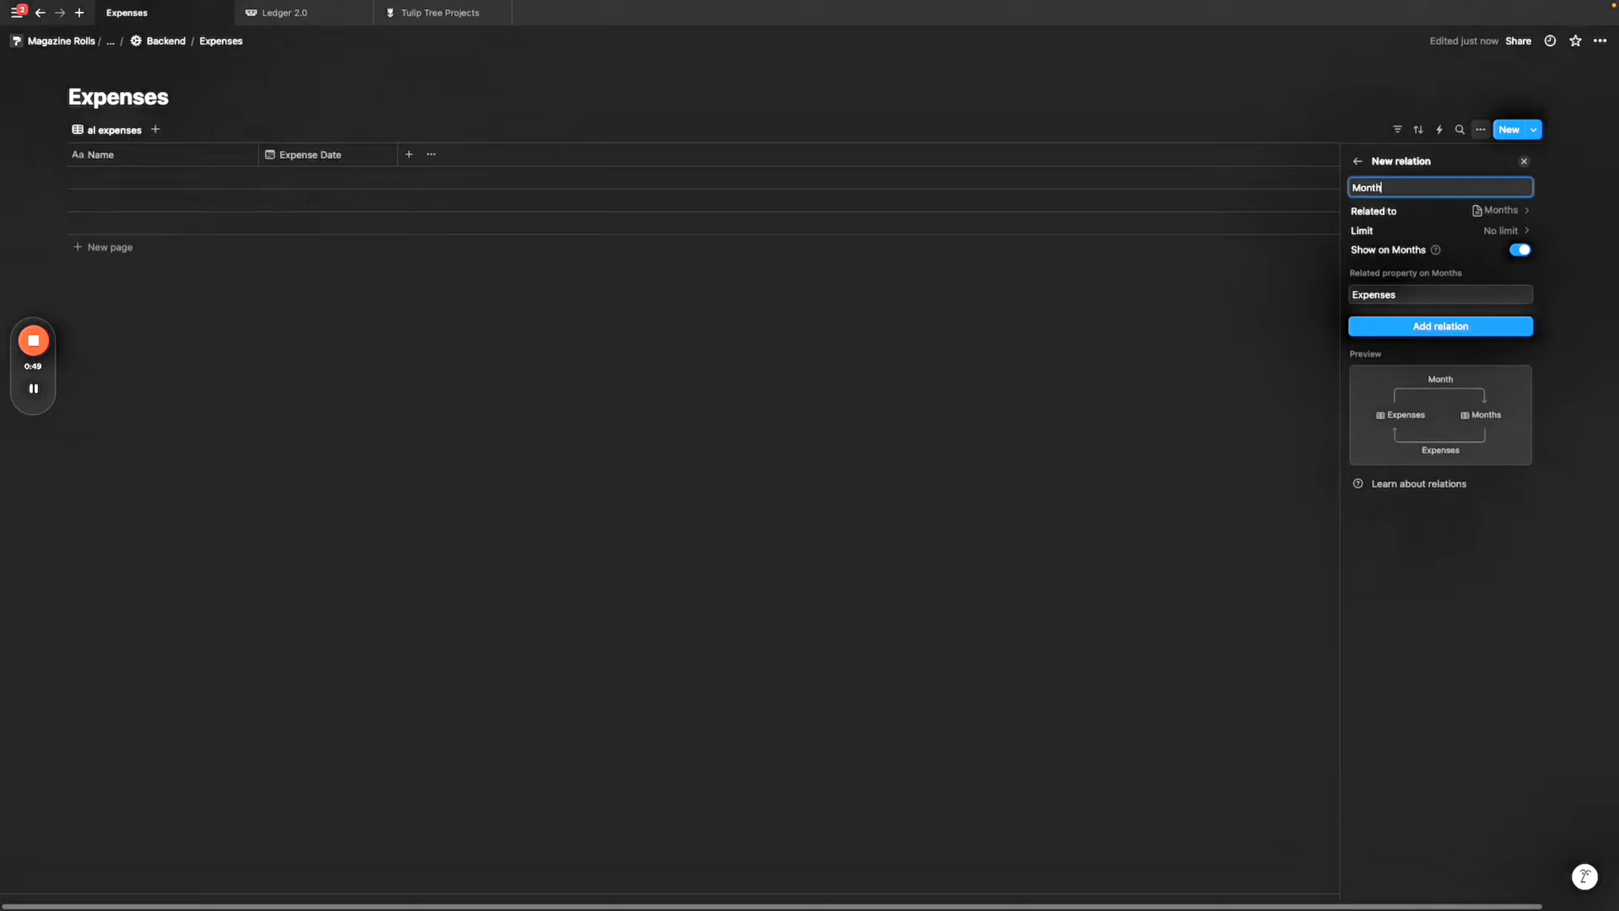
left_click(1450, 235)
left_click(1433, 261)
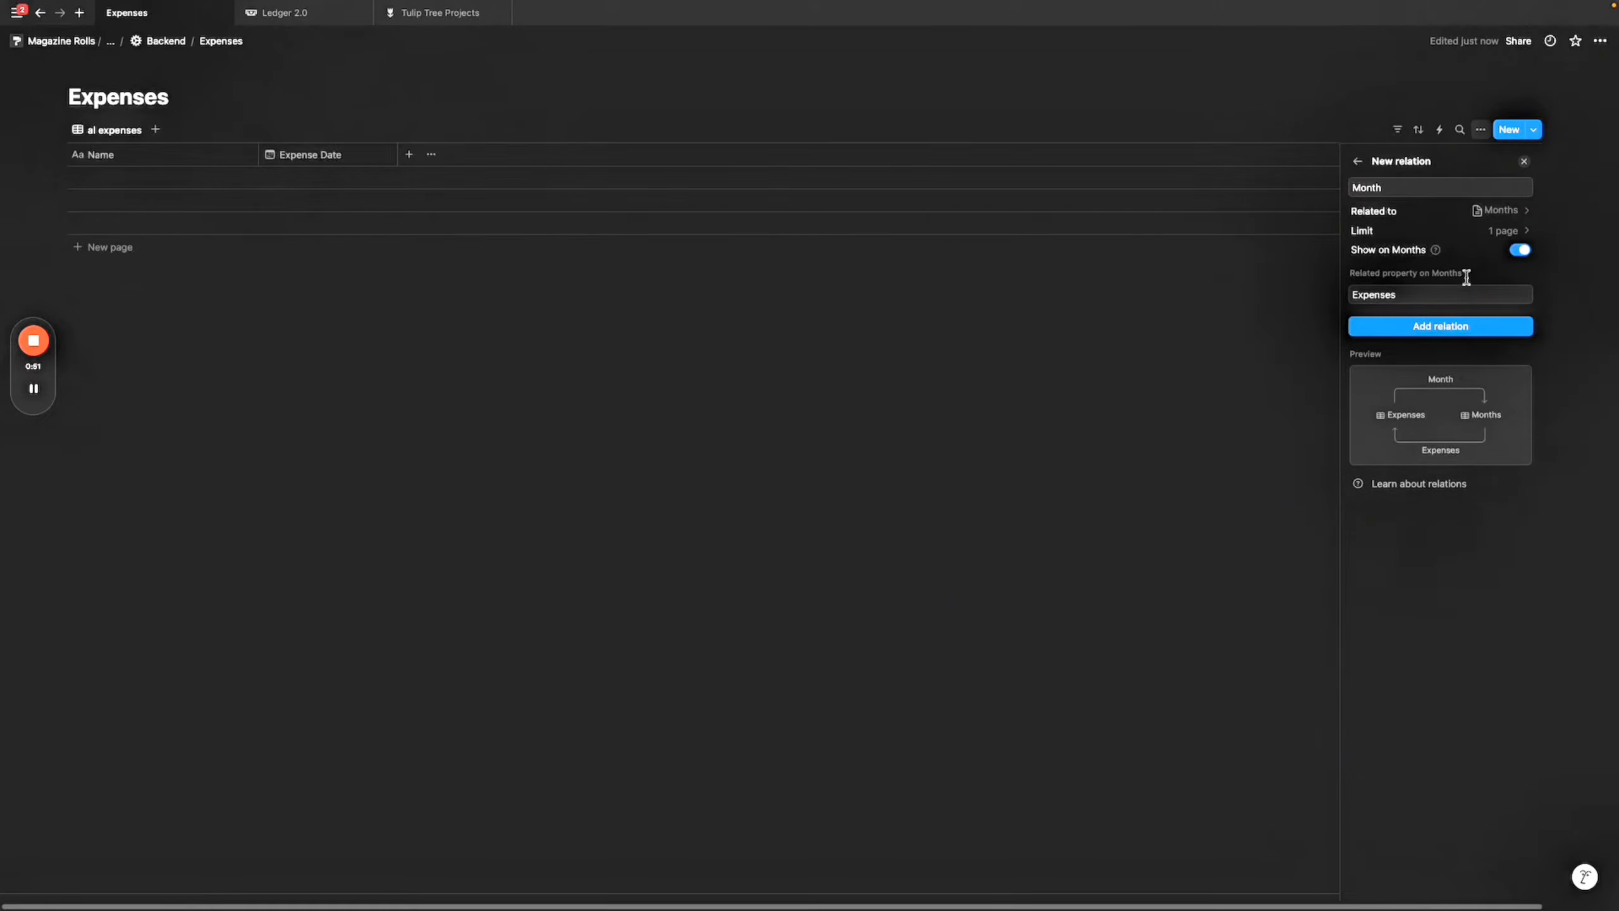
left_click(1460, 336)
left_click(470, 390)
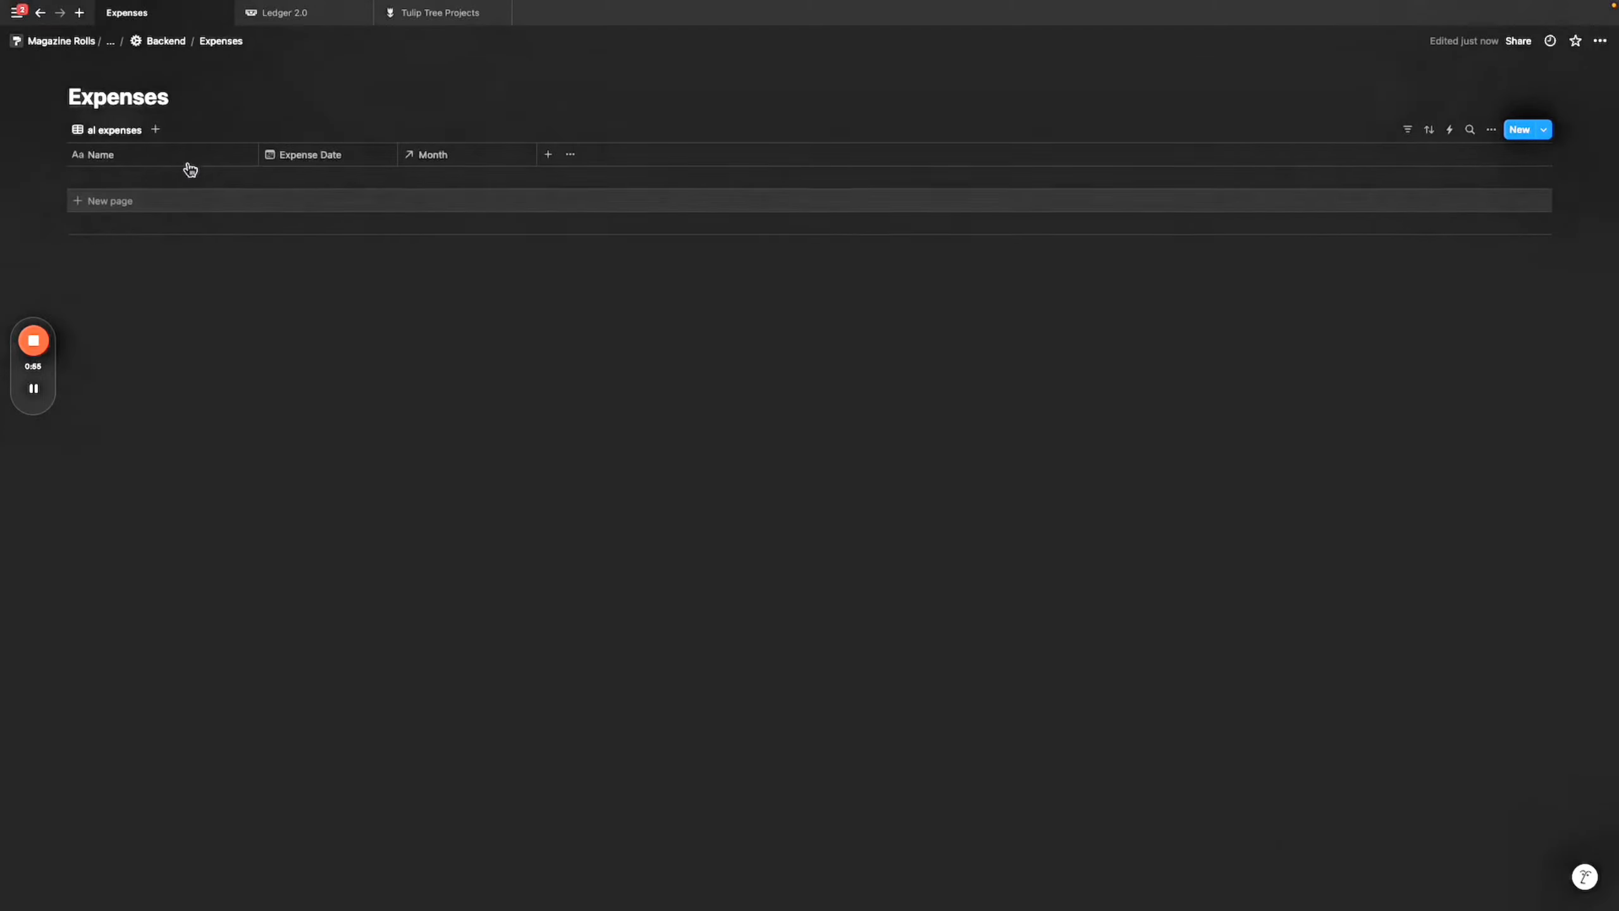
Add the suggested Amount property to the Expenses database and set its number format to dollars.
left_click(547, 153)
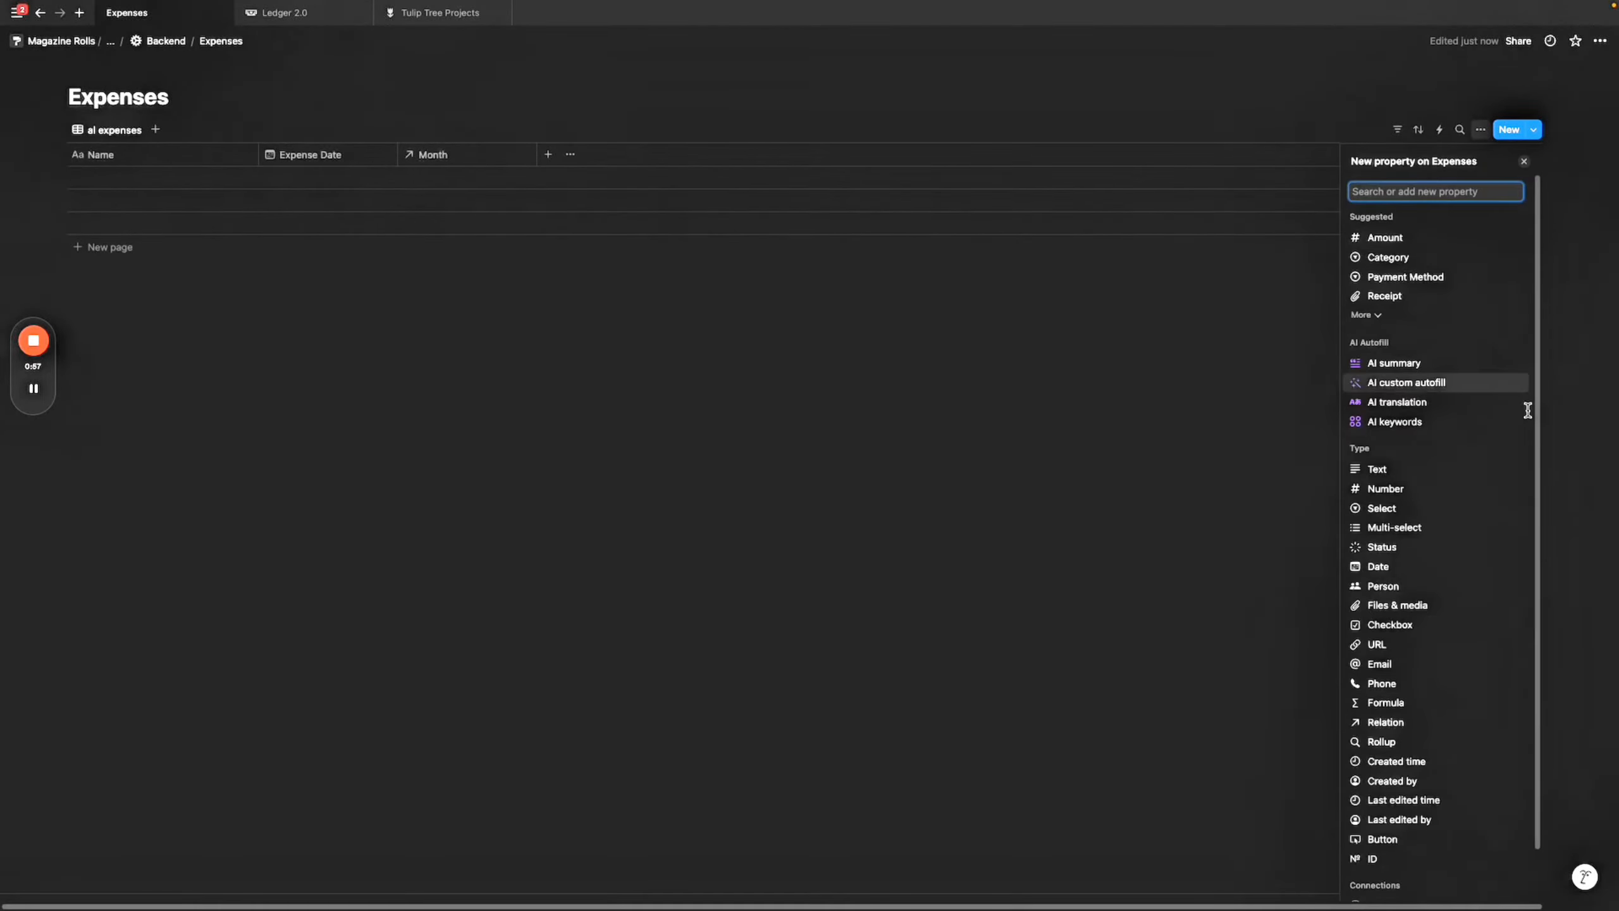
left_click(1385, 237)
left_click(766, 372)
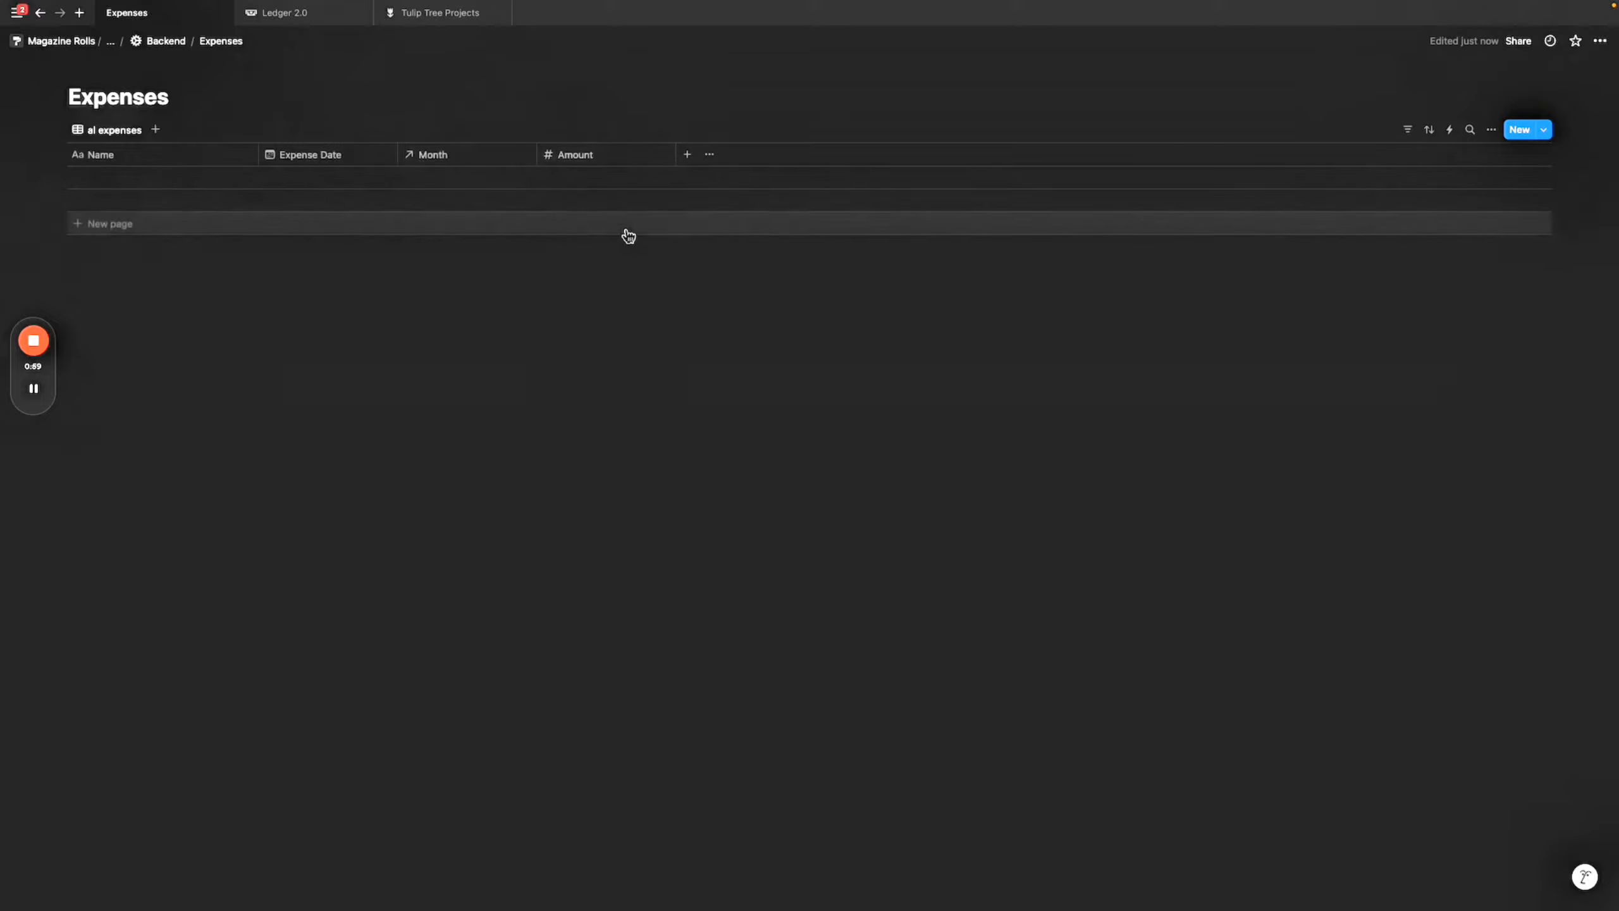
left_click(639, 158)
left_click(593, 206)
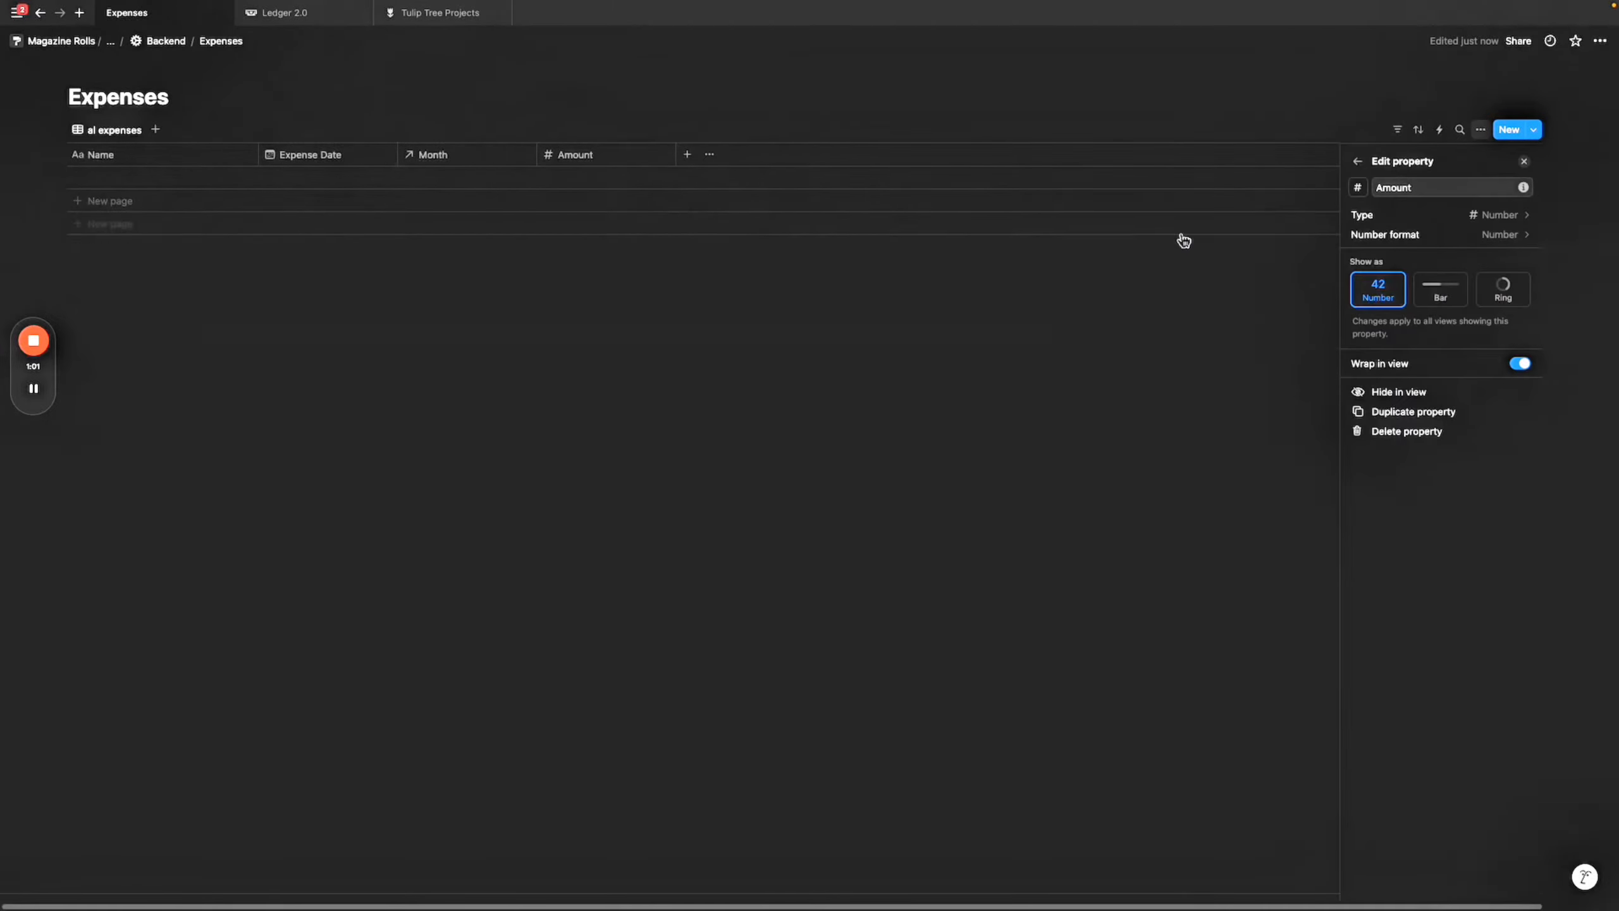
left_click(1530, 249)
left_click(1466, 355)
left_click(818, 375)
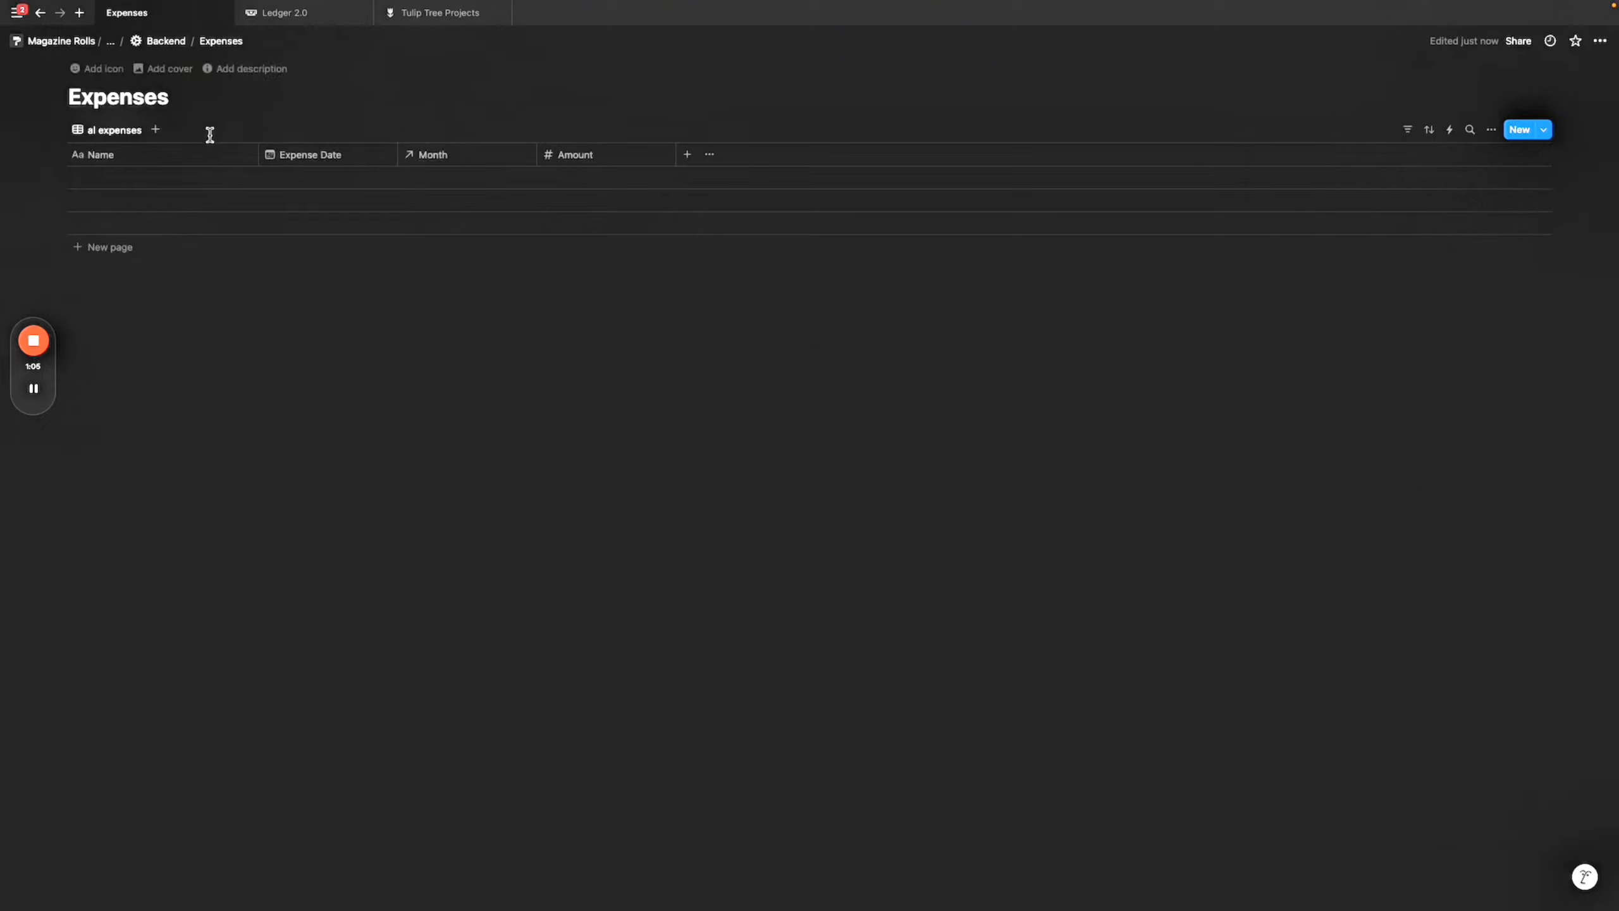
Add a "Dry Cleaner" expense in the first row with an Amount of 20 and link it to July 2024.
left_click(141, 176)
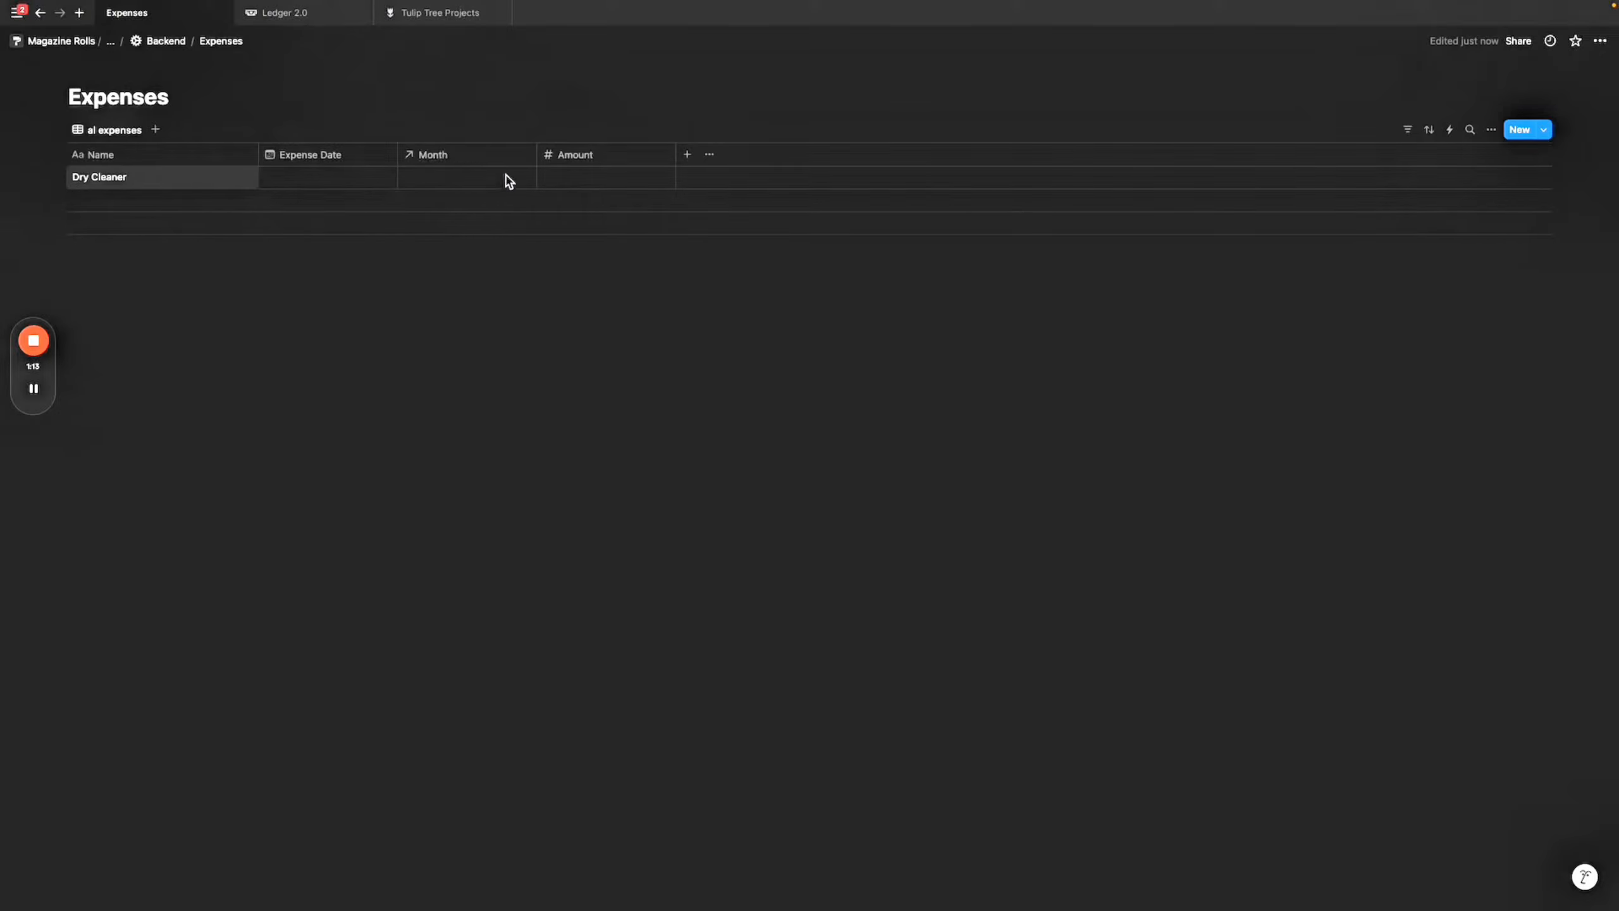
key("Escape")
left_click(596, 181)
type("20")
key("Return")
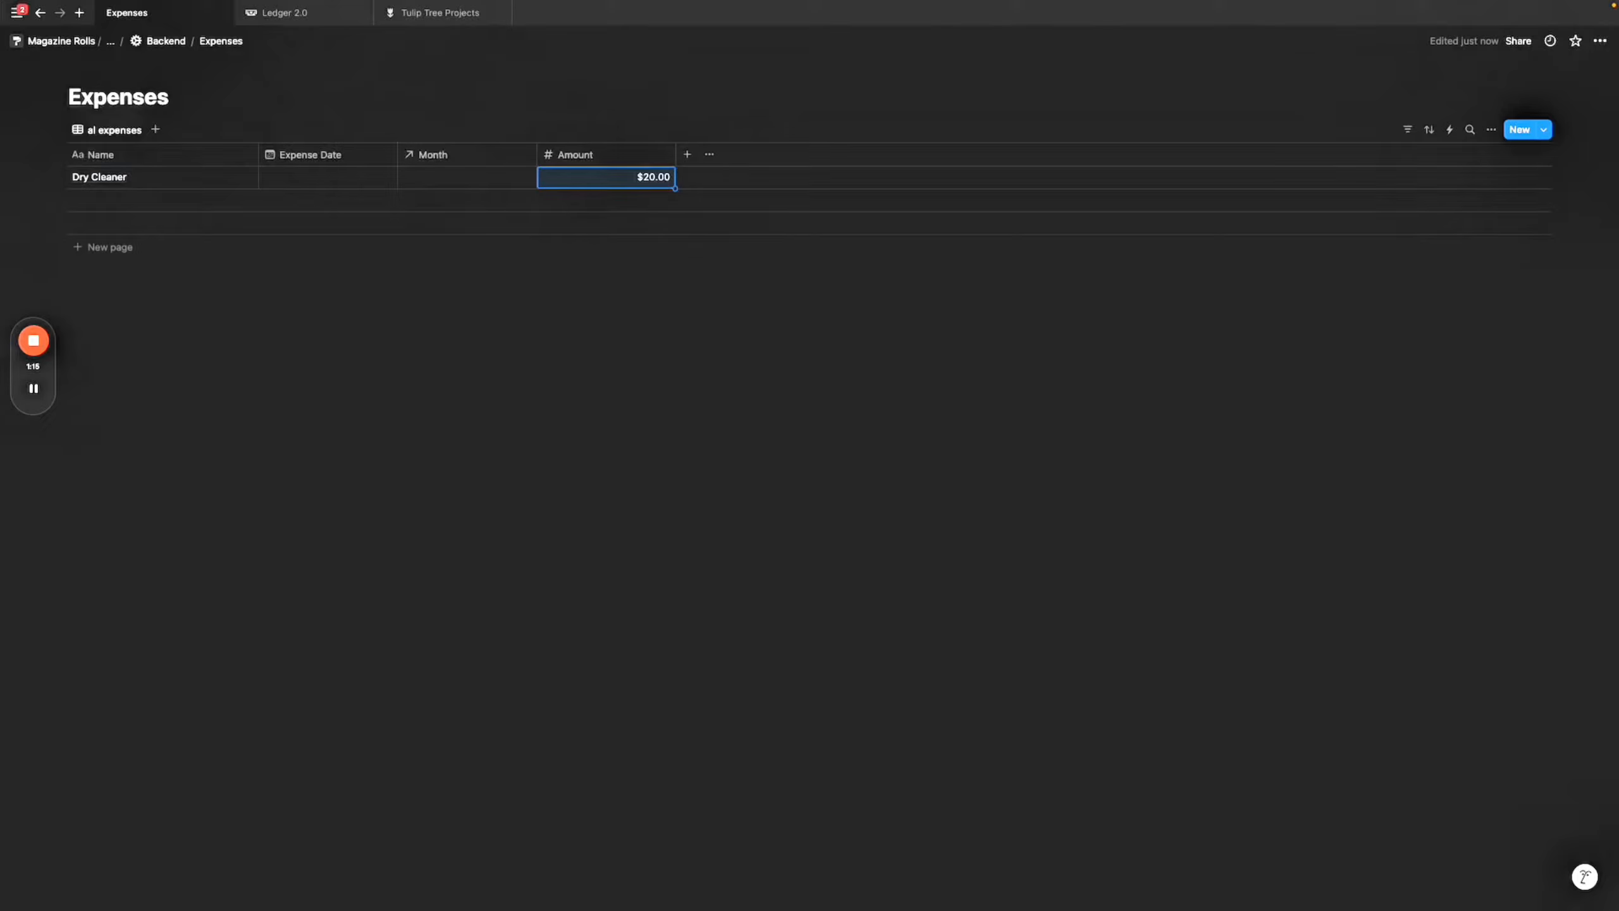
left_click(467, 181)
left_click(497, 225)
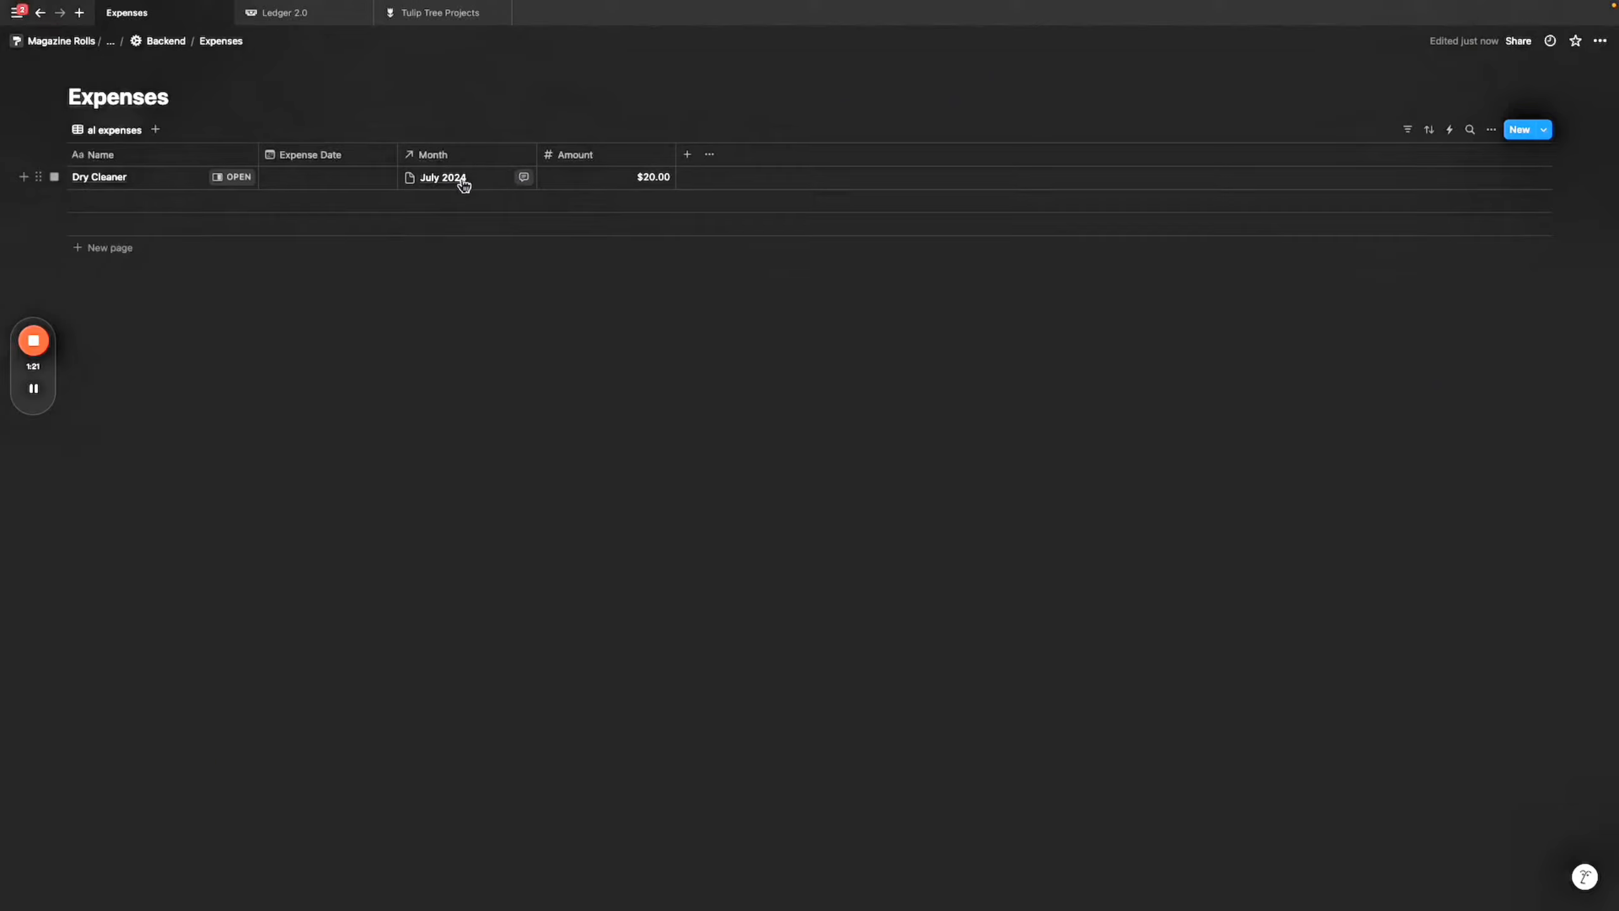
Set the Dry Cleaner entry's Expense Date to July 24, 2024.
left_click(354, 186)
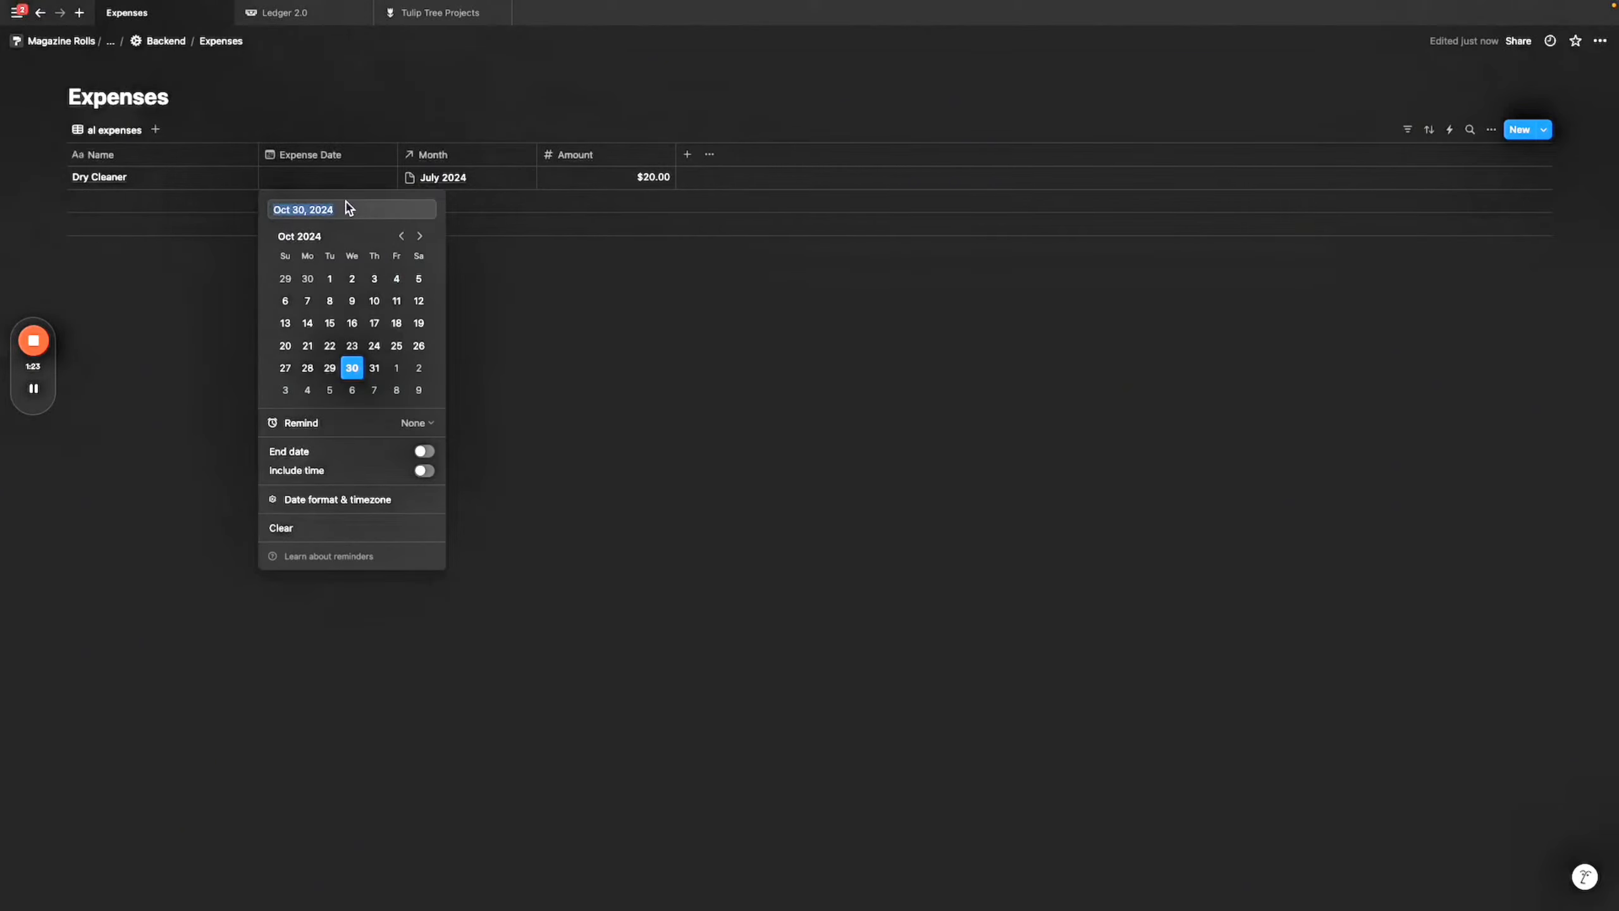
key("BackSpace")
type("jul 2024")
key("Return")
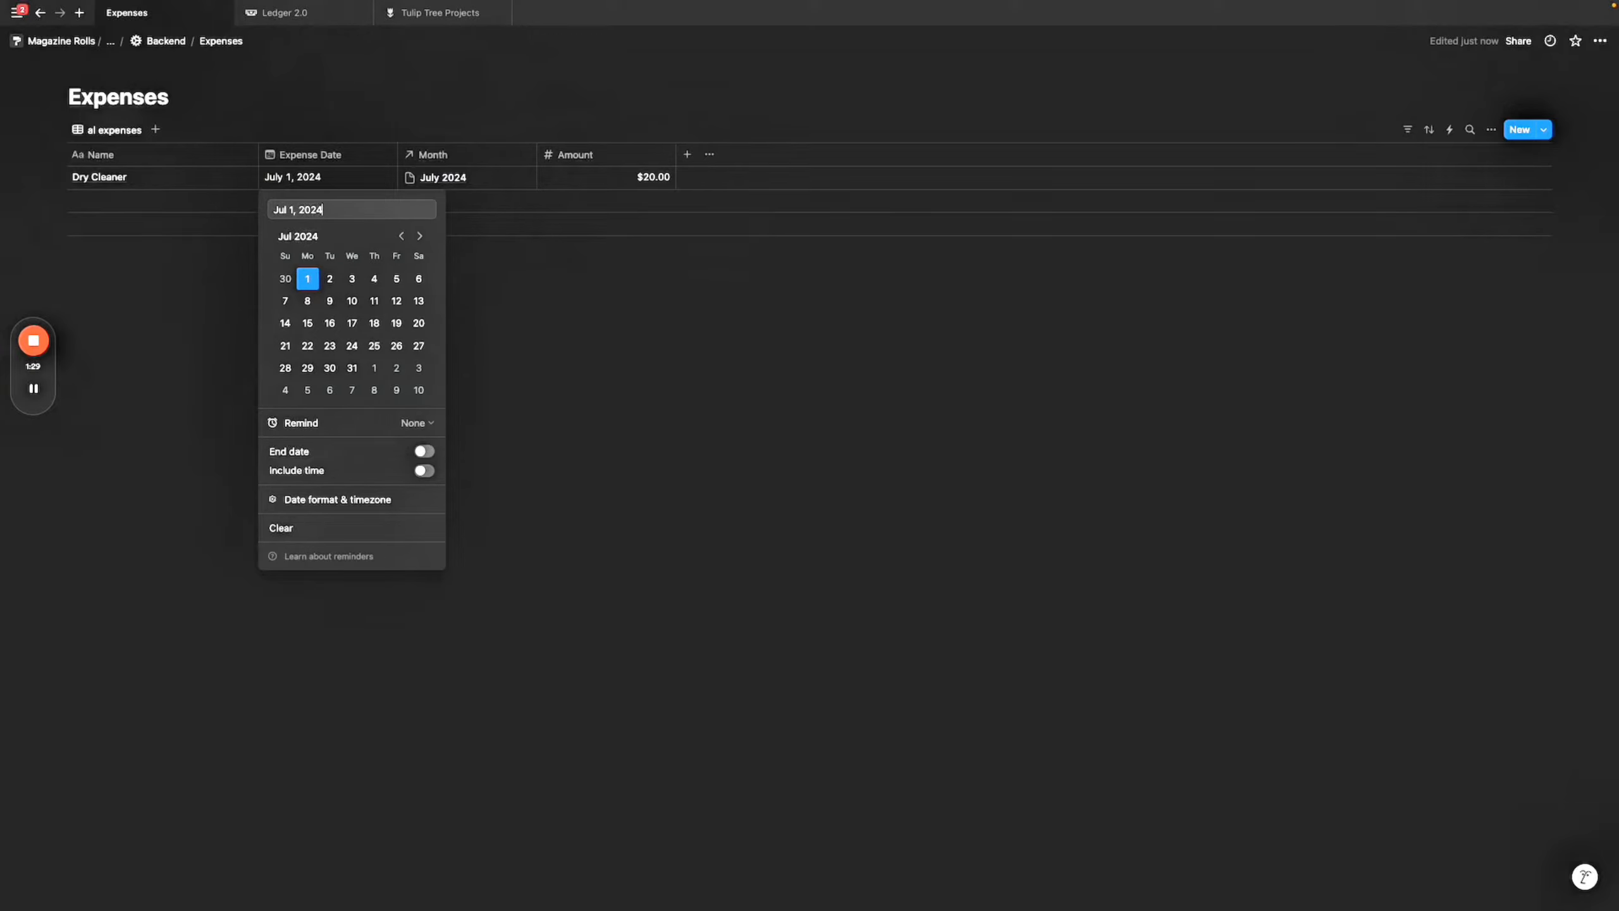
left_click(352, 345)
key("Escape")
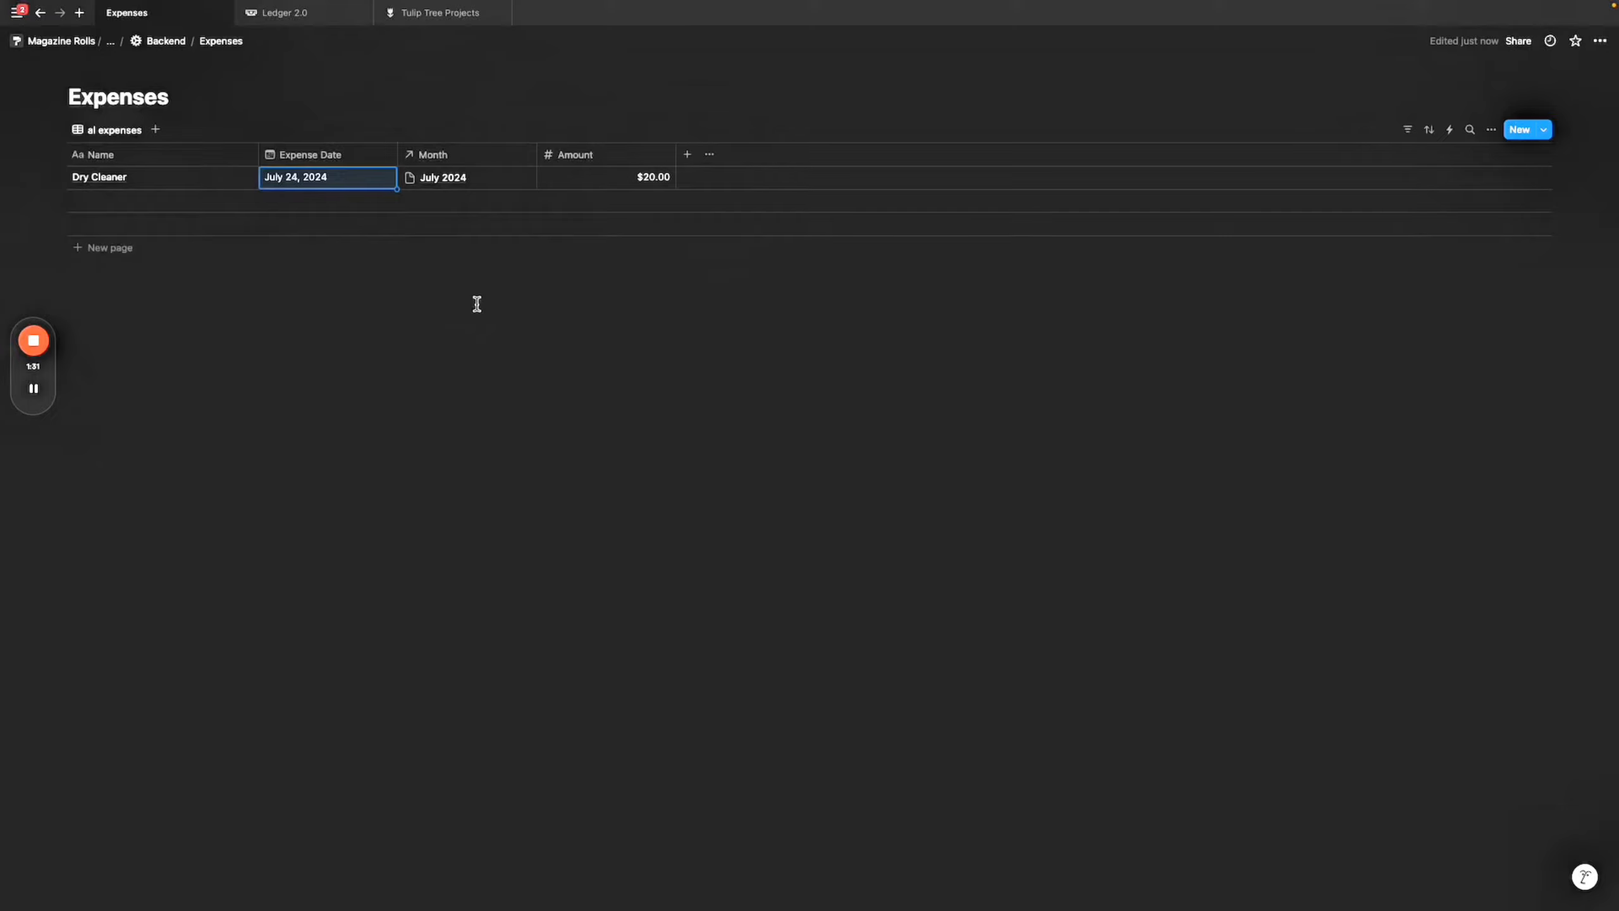
Hide the Month property in the Expenses table view and group the entries by Month.
left_click(498, 159)
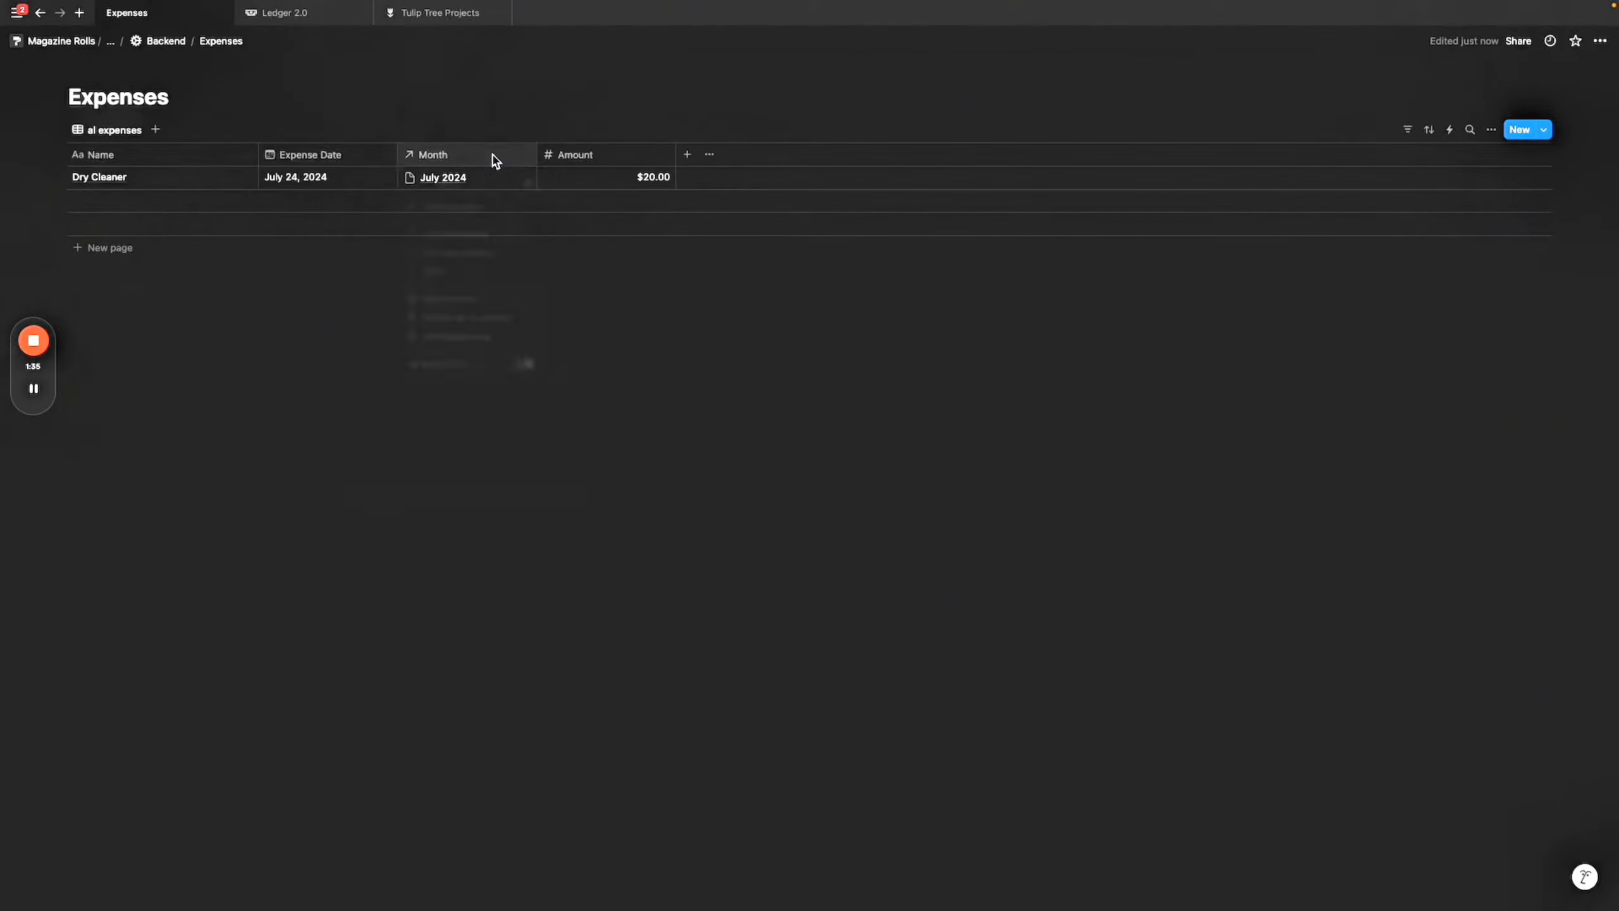
left_click(468, 306)
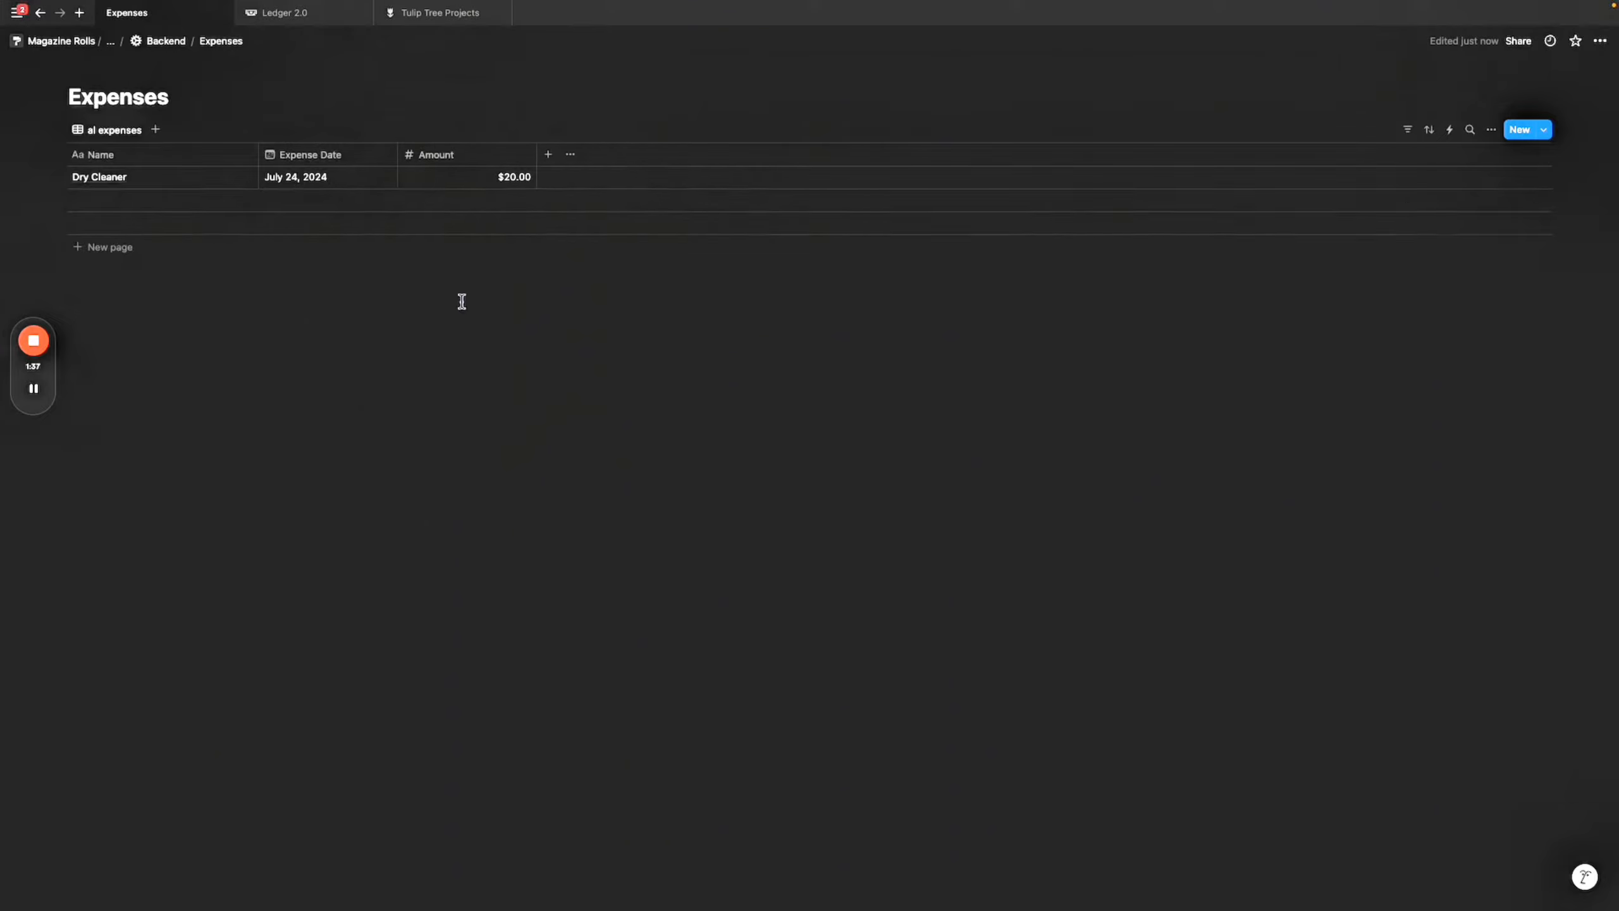
left_click(1490, 130)
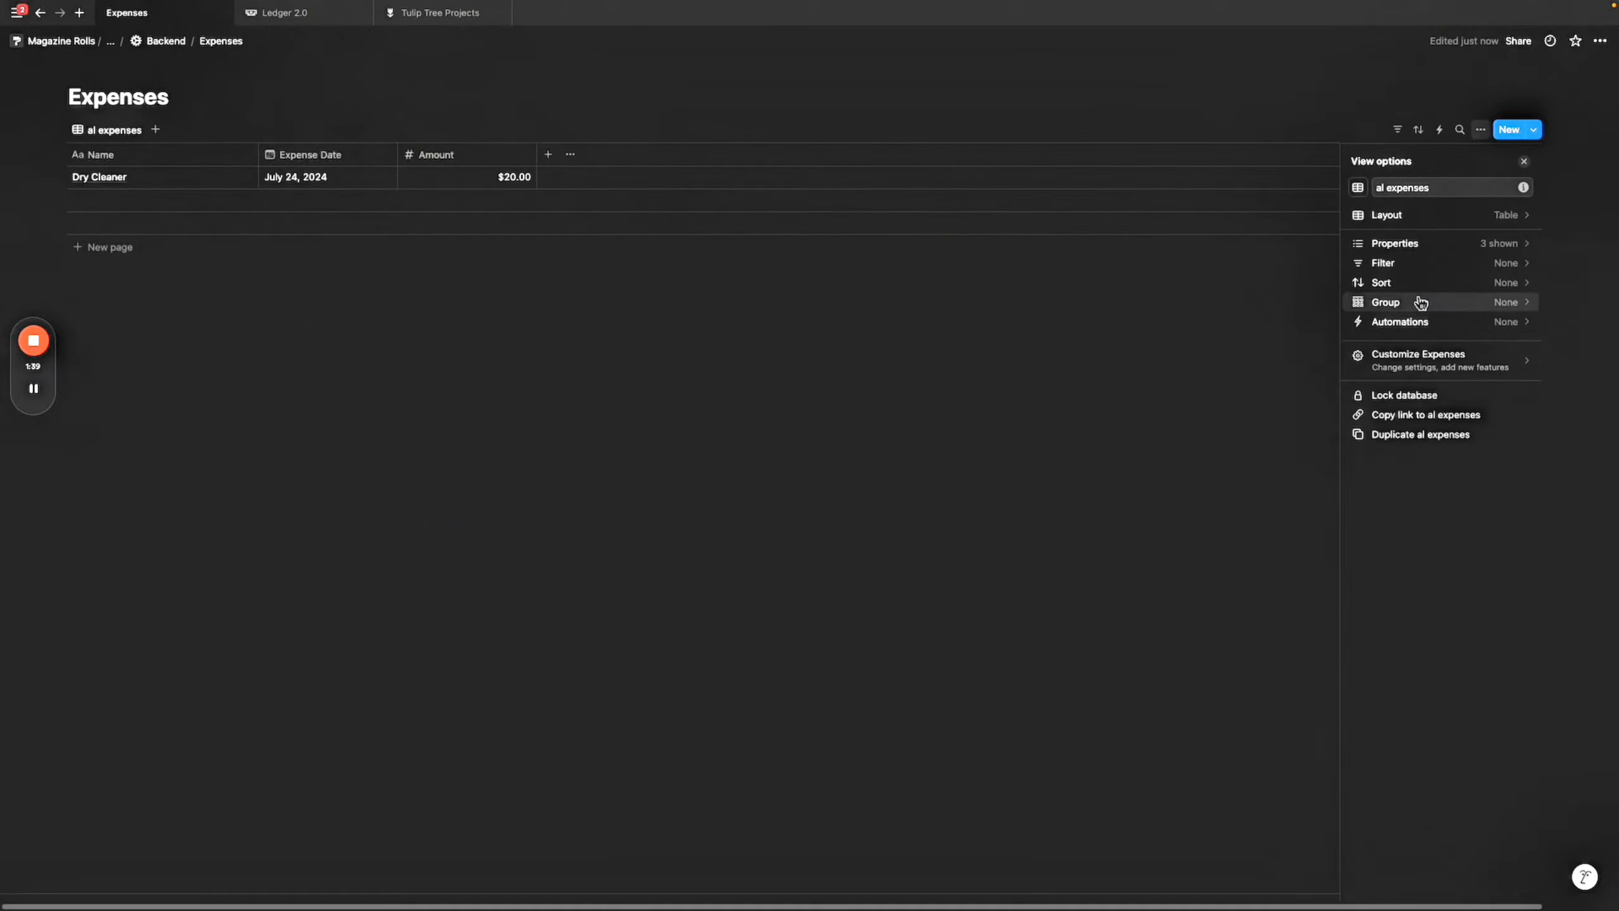
left_click(1416, 302)
left_click(1437, 265)
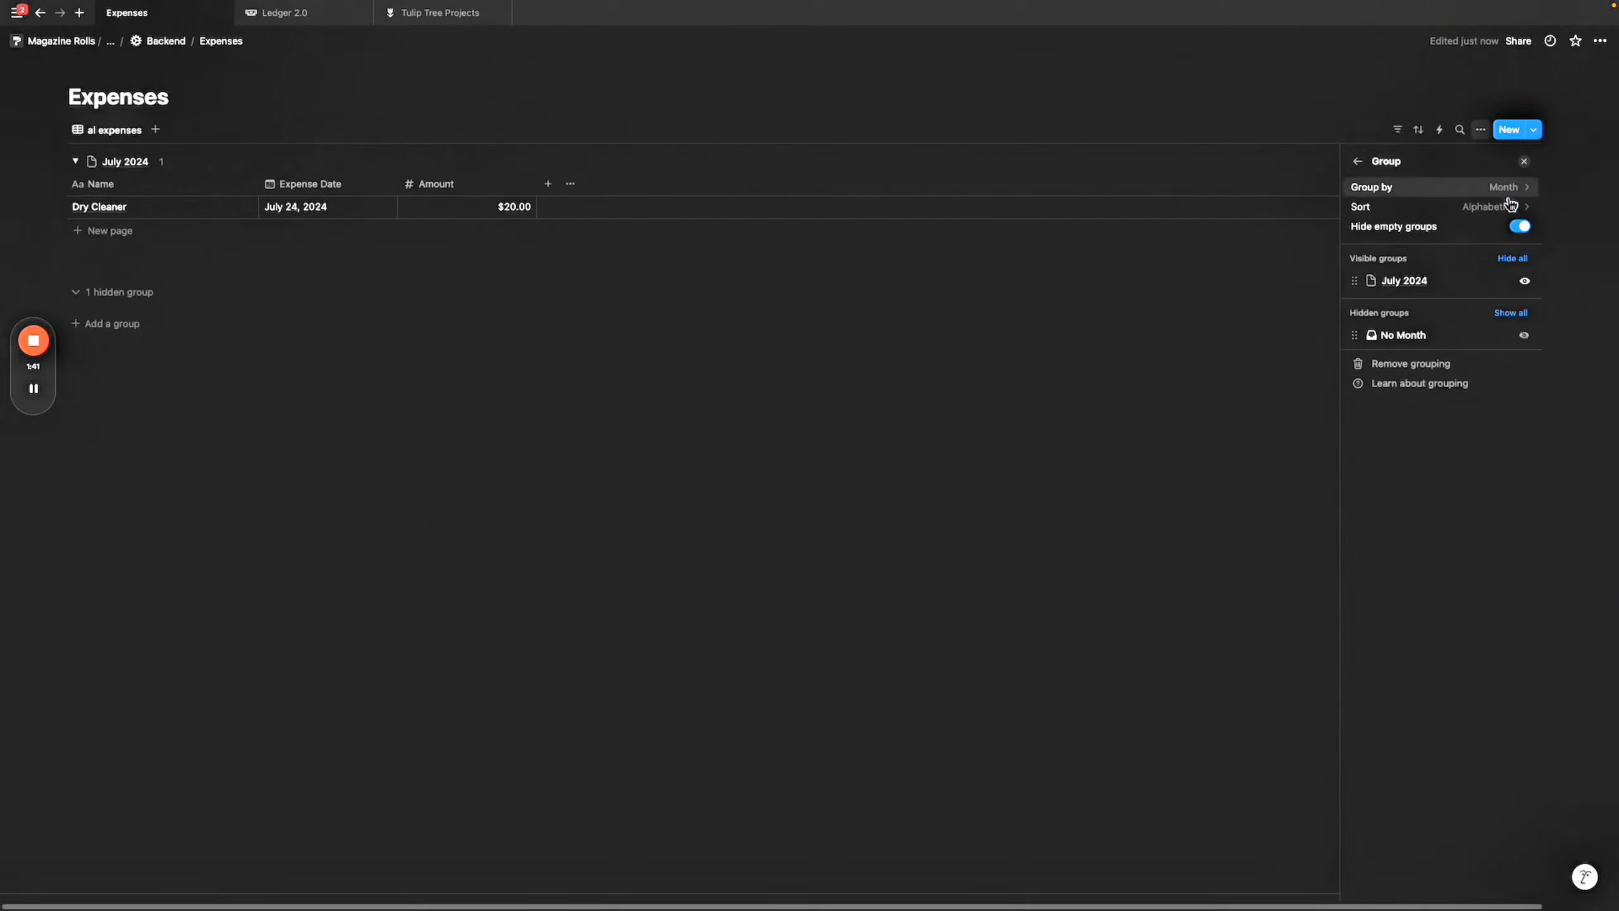
left_click(274, 297)
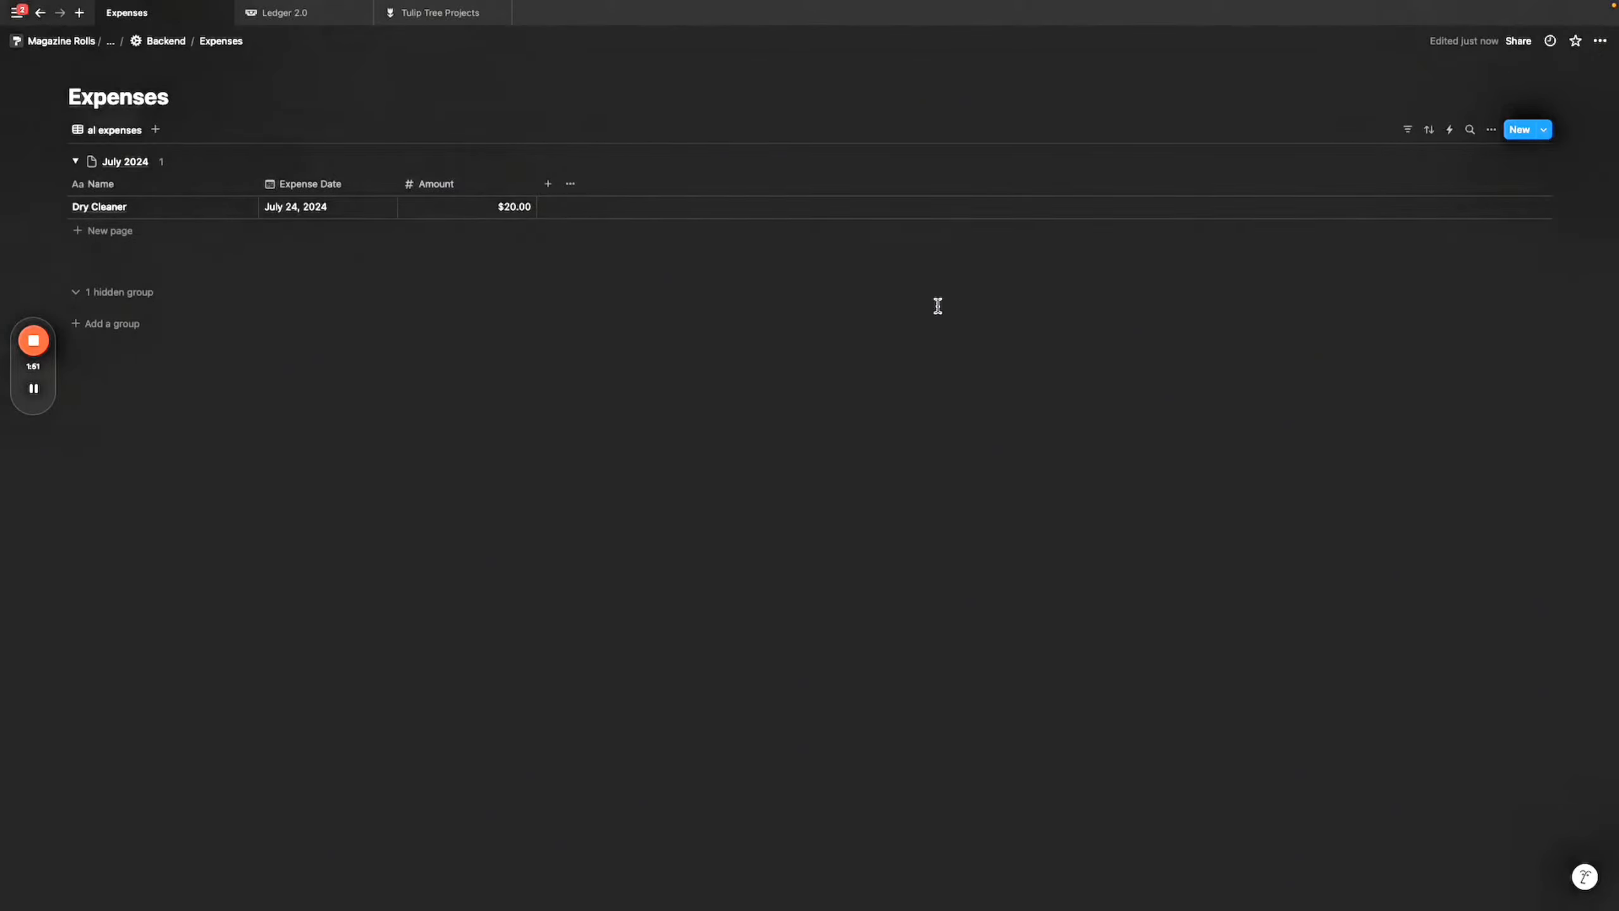
left_click(1449, 139)
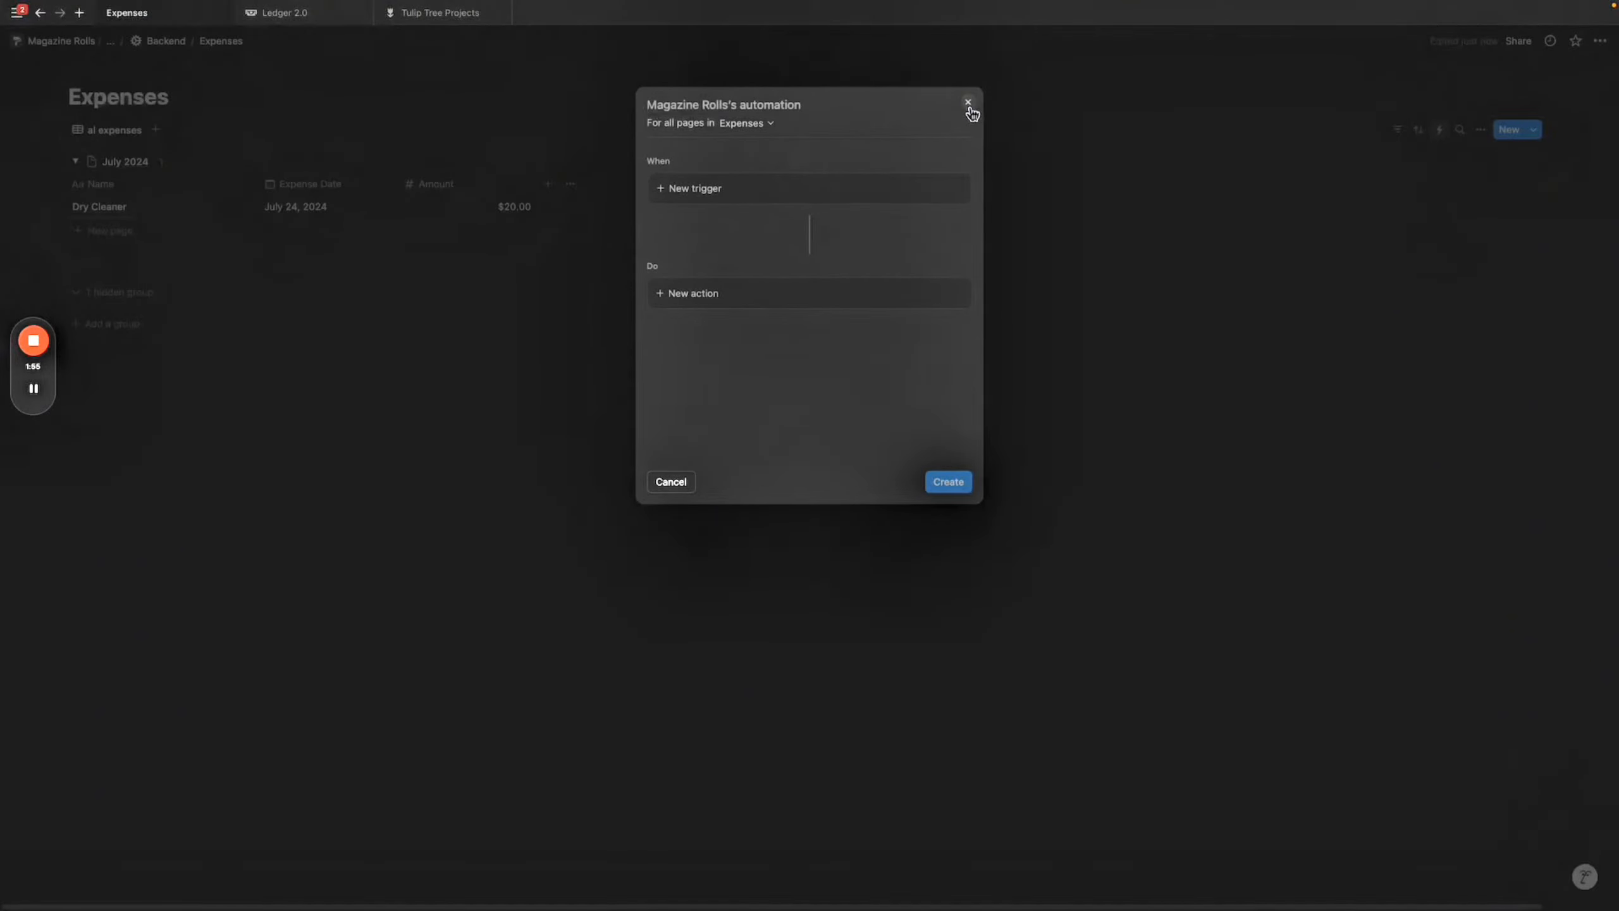
left_click(759, 199)
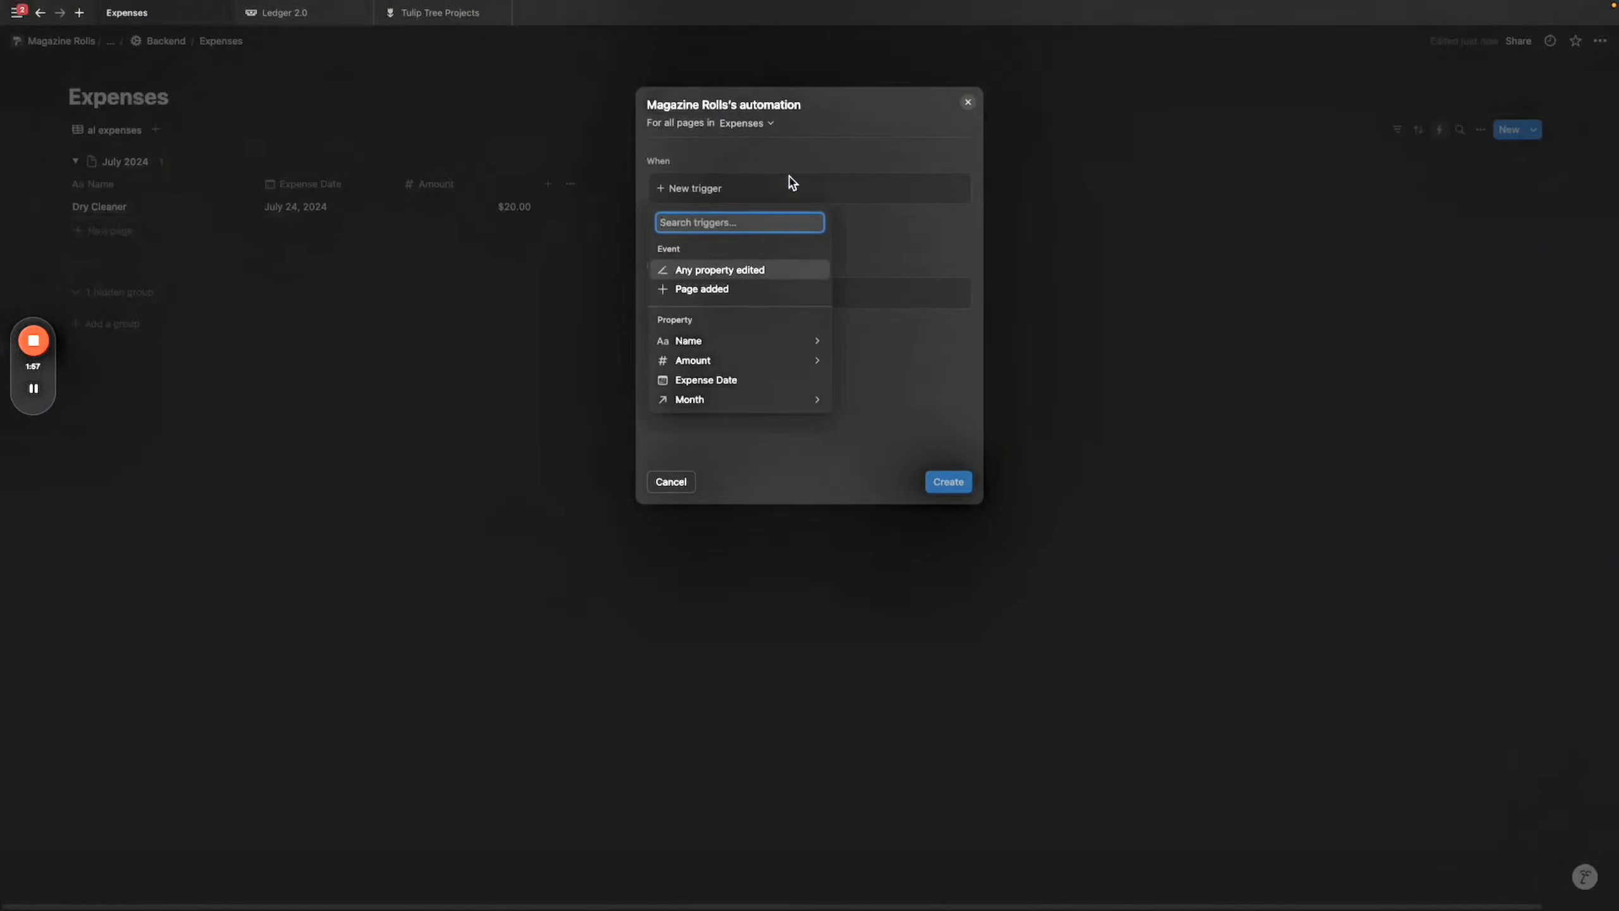
left_click(972, 152)
left_click(968, 102)
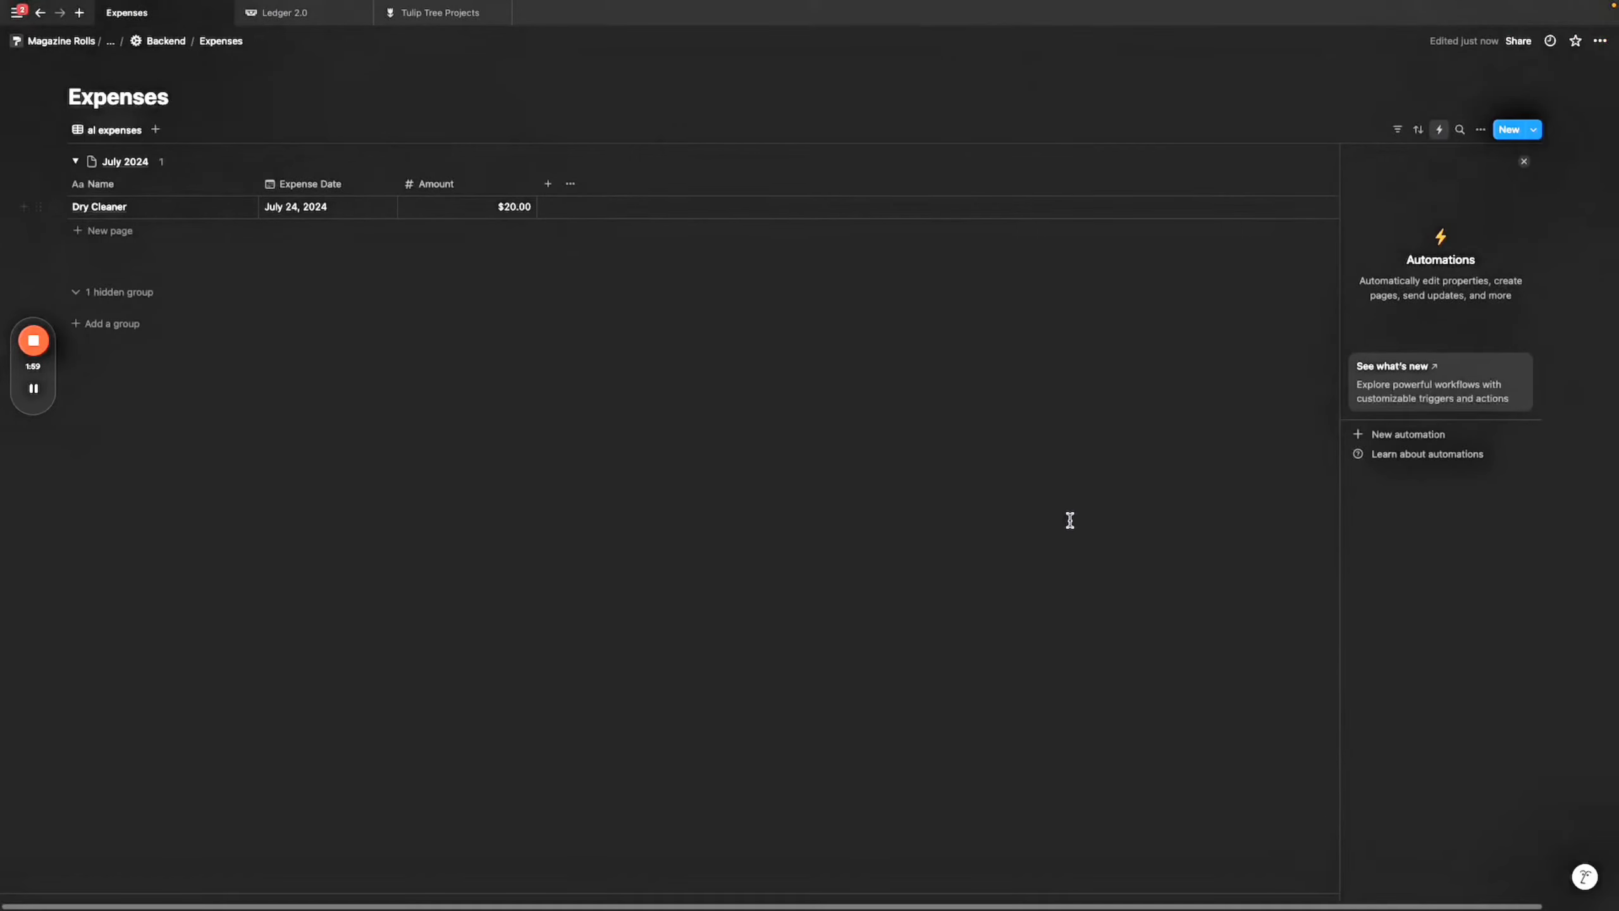
left_click(1525, 161)
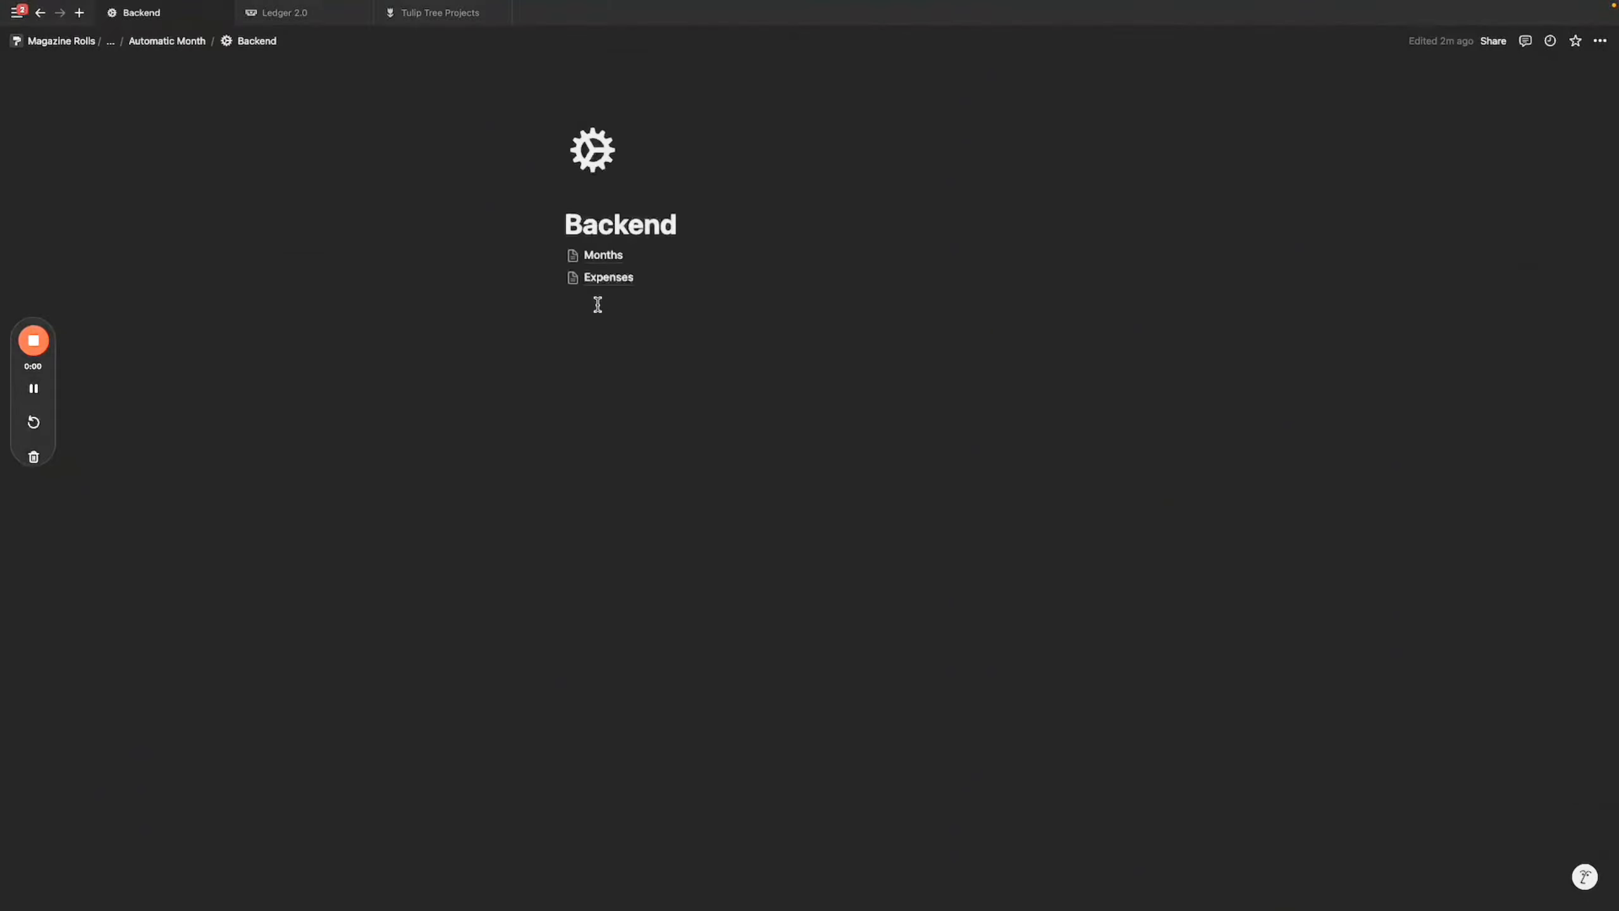
Return to the Automatic Month page and start editing the empty line above the Backend page link.
left_click(659, 307)
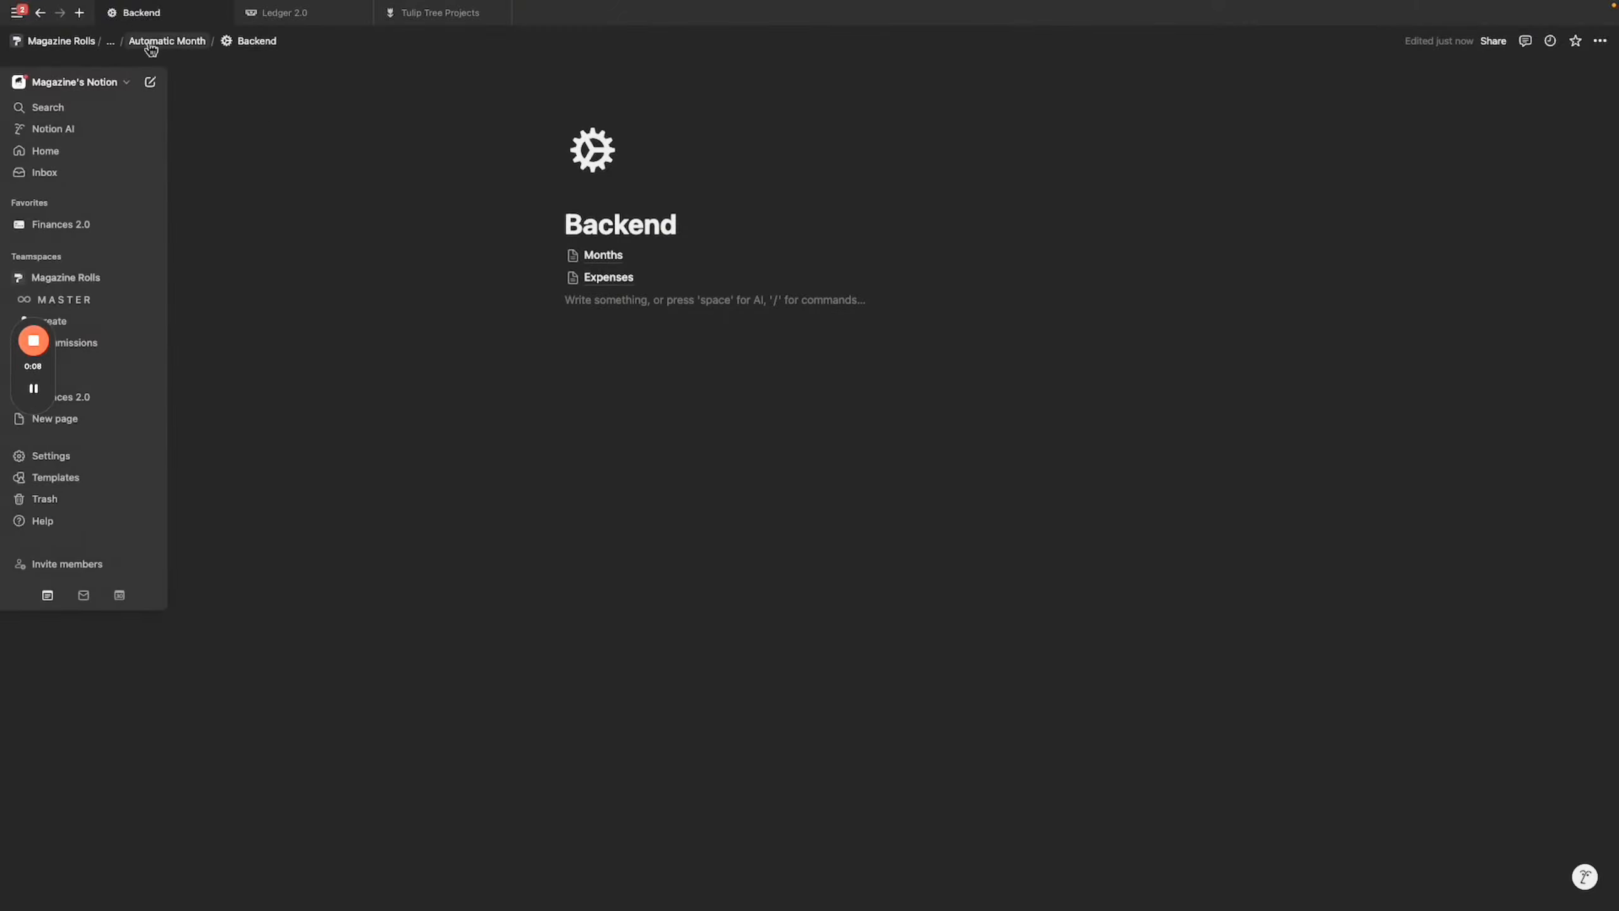
left_click(191, 41)
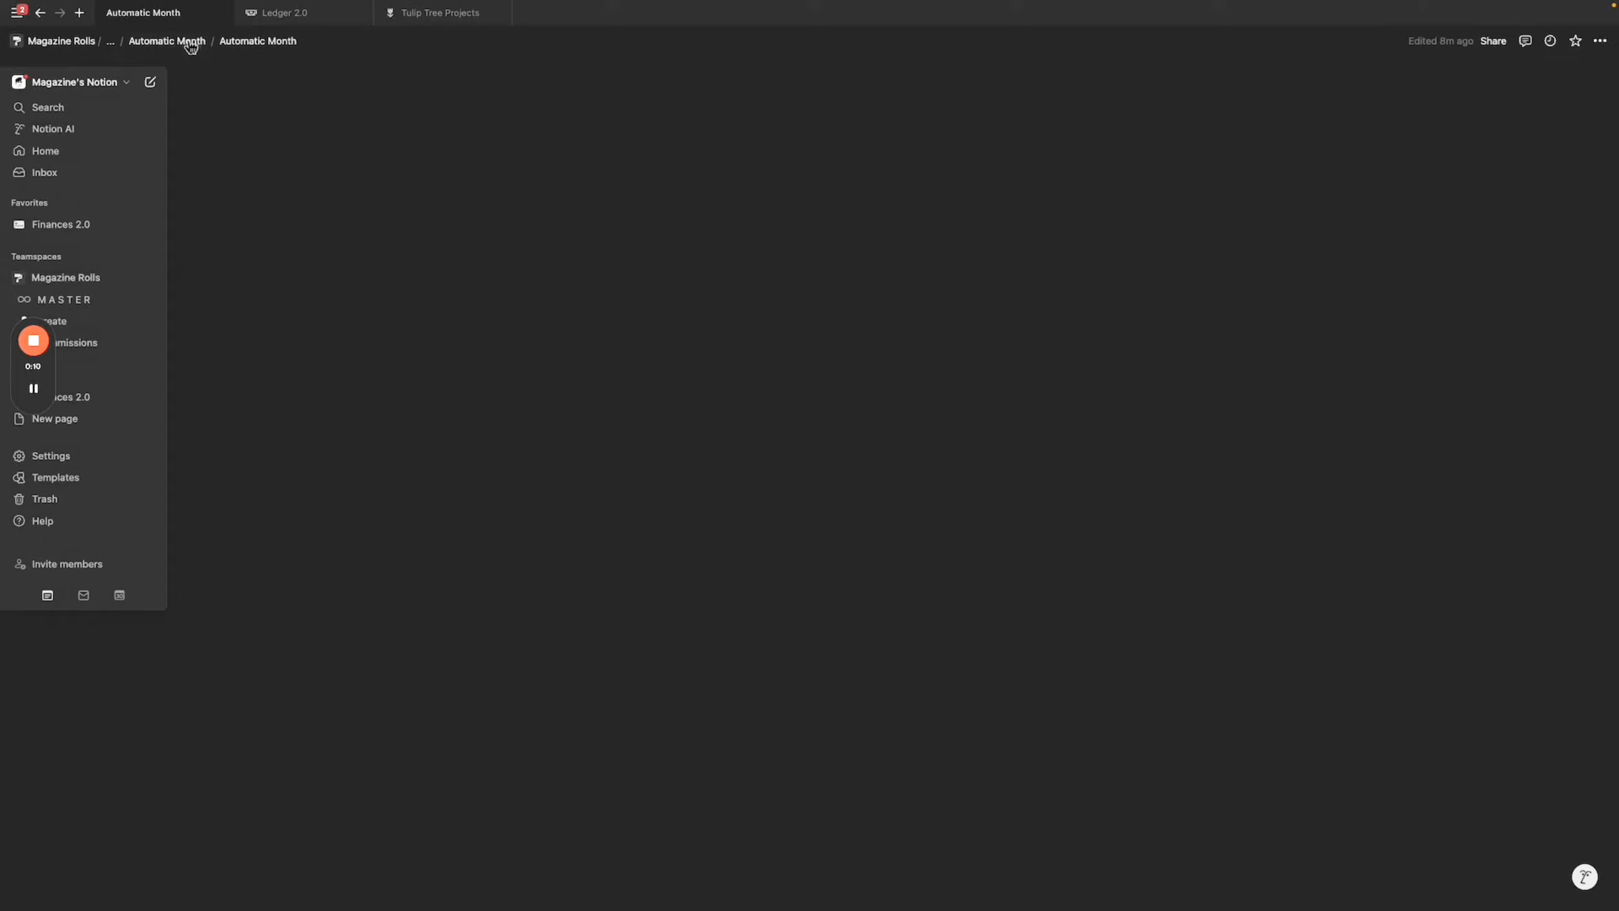
left_click(667, 186)
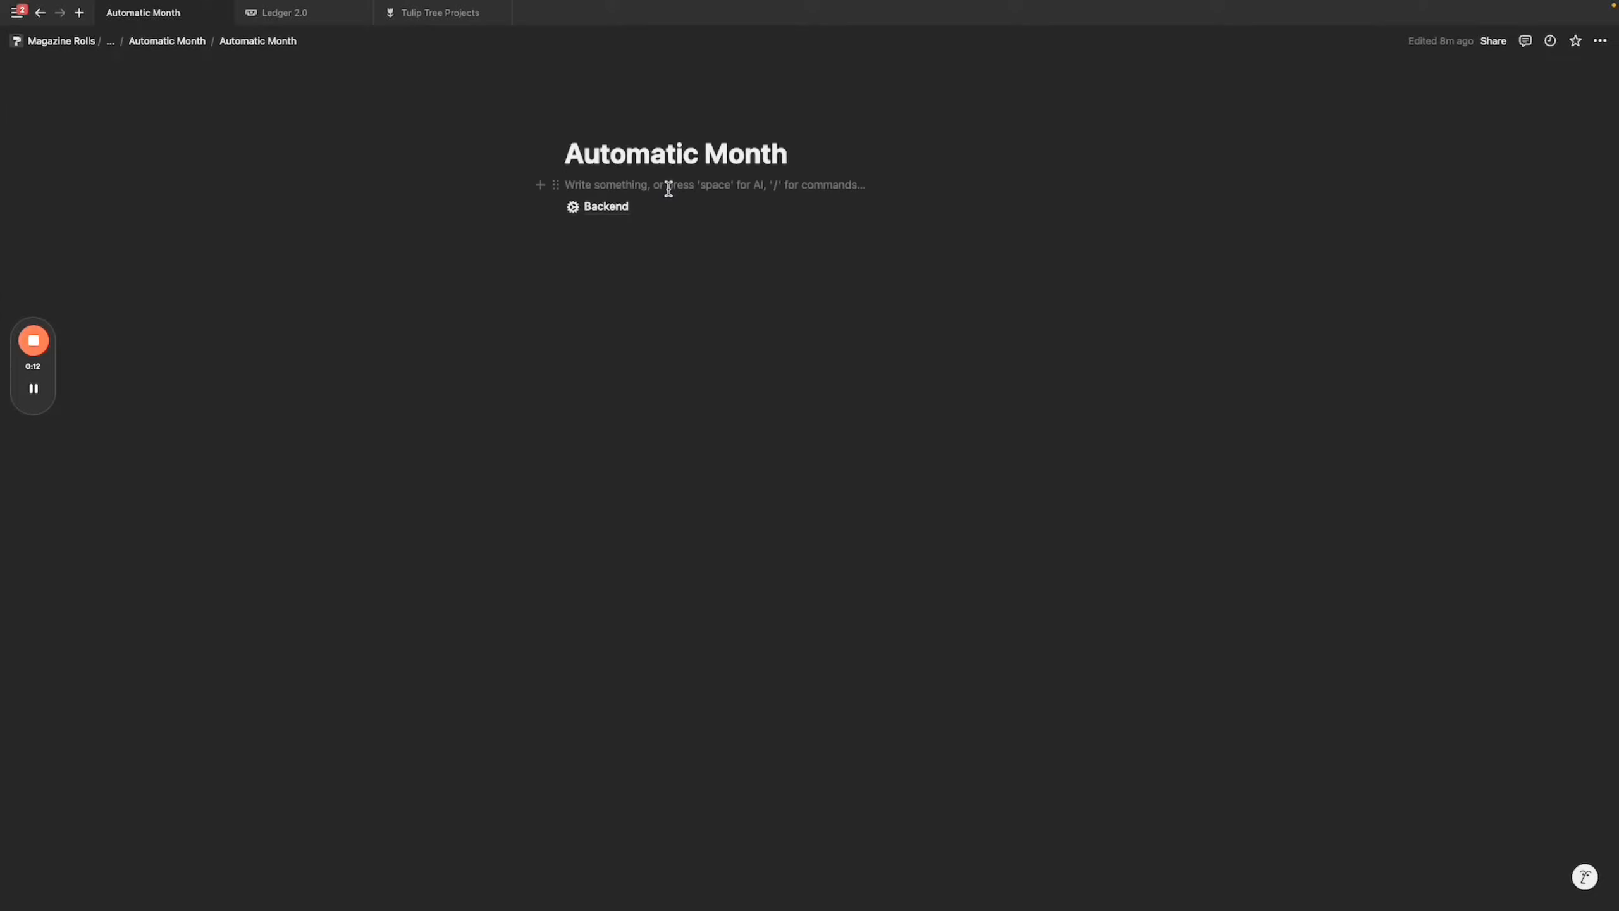
type("/mol")
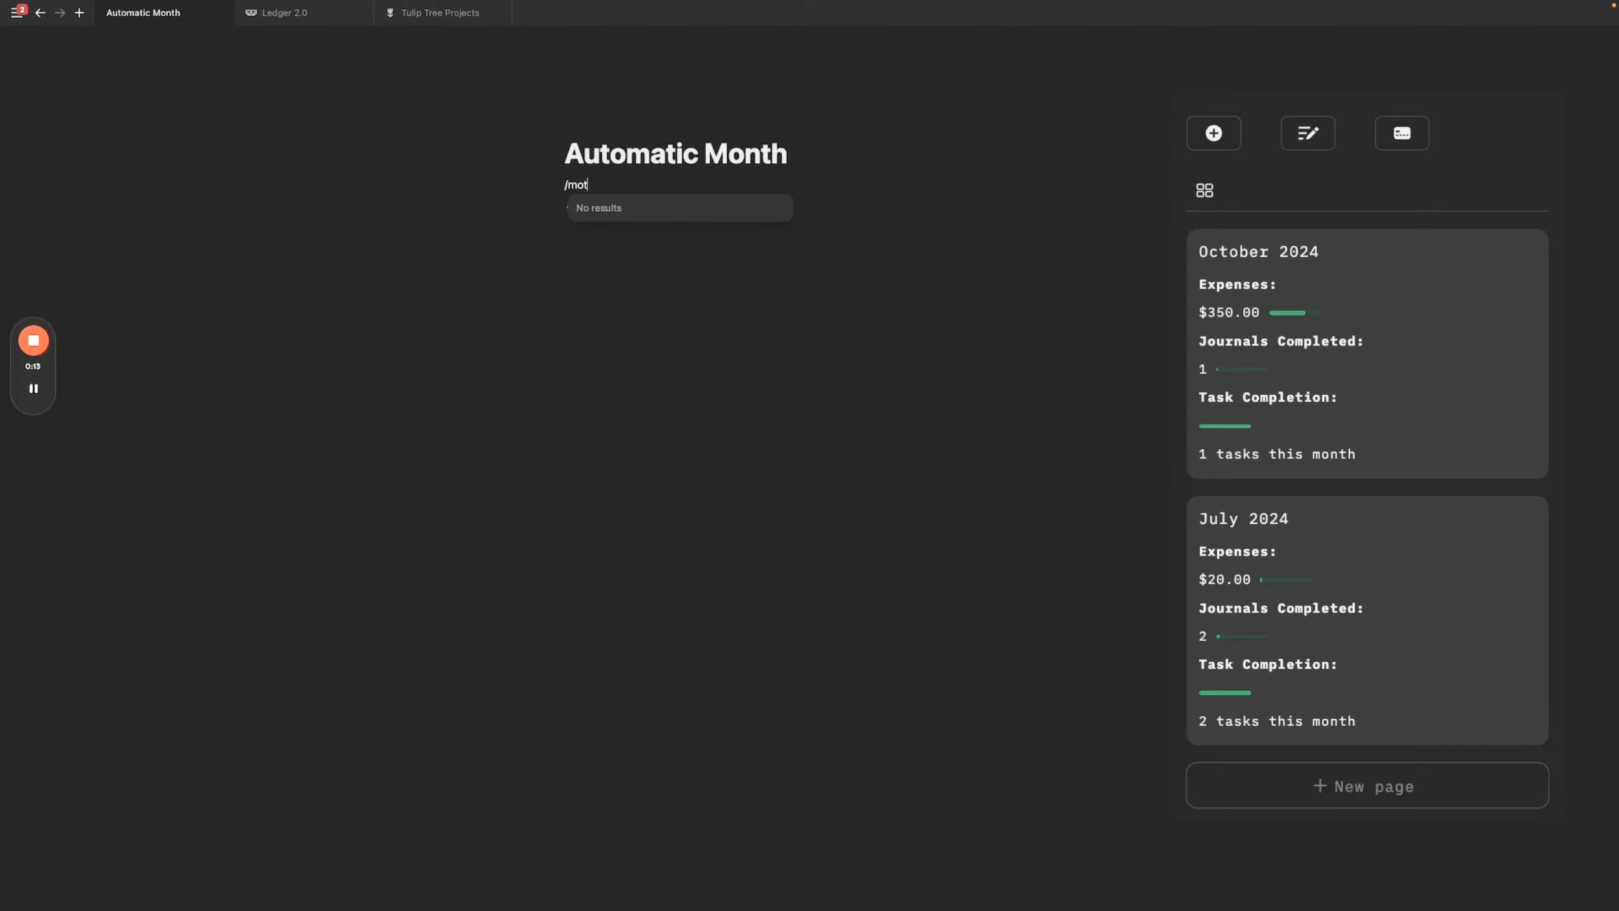
key("BackSpace")
key("BackSpace")
key("BackSpace")
type("ml")
key("BackSpace")
key("BackSpace")
key("BackSpace")
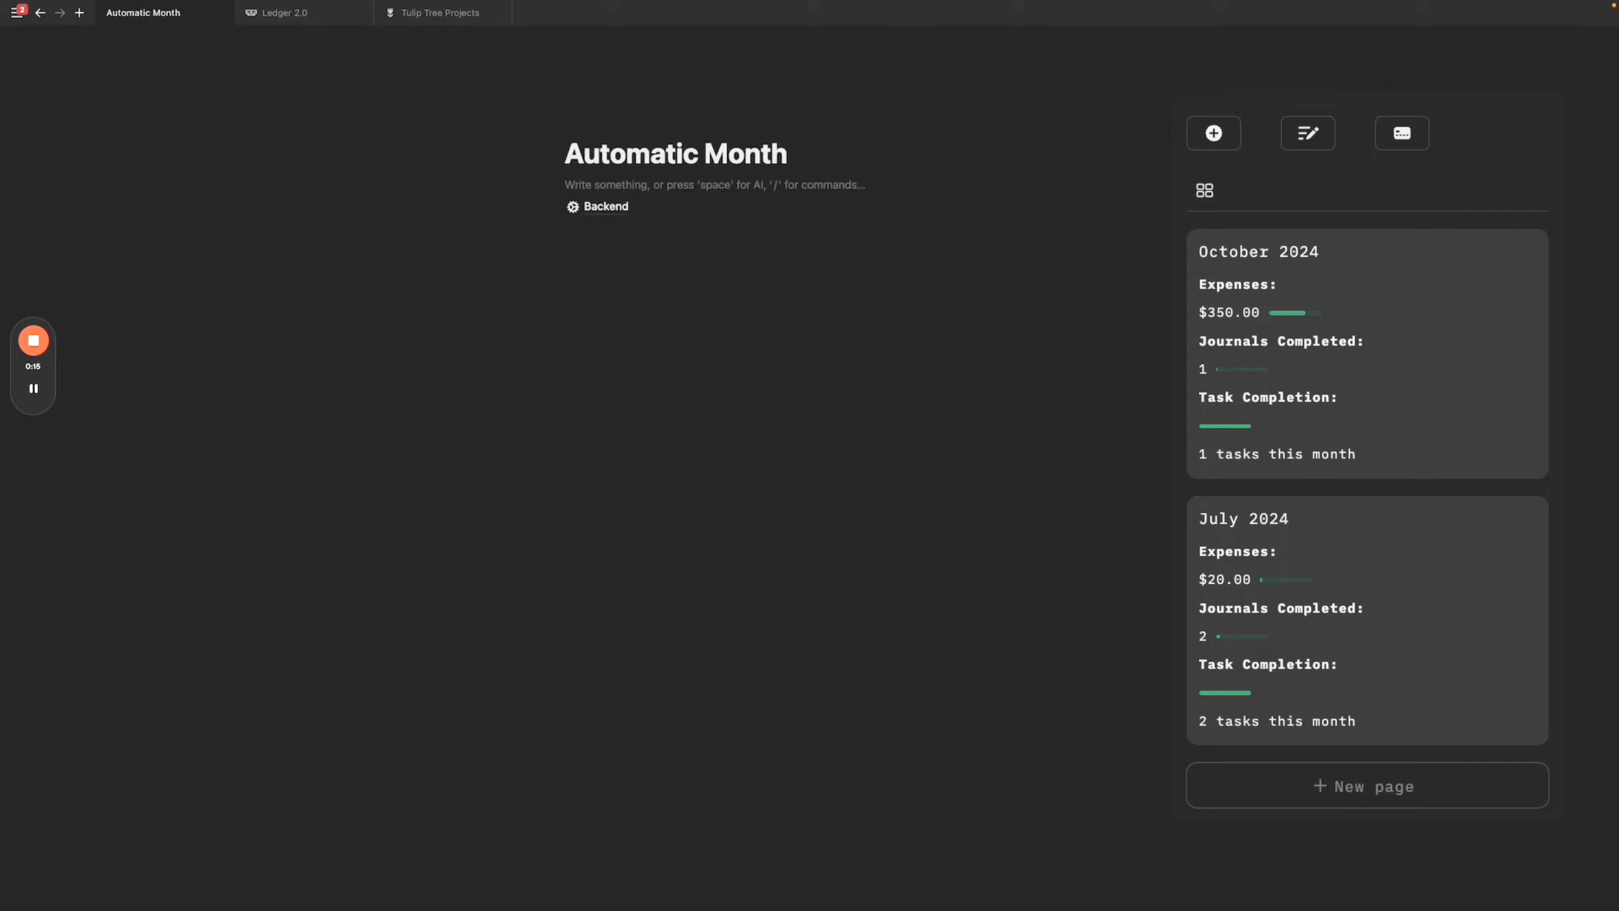
Insert a two-column layout above the Backend link and start a new linked view of the Months database in its first column.
type("/2col")
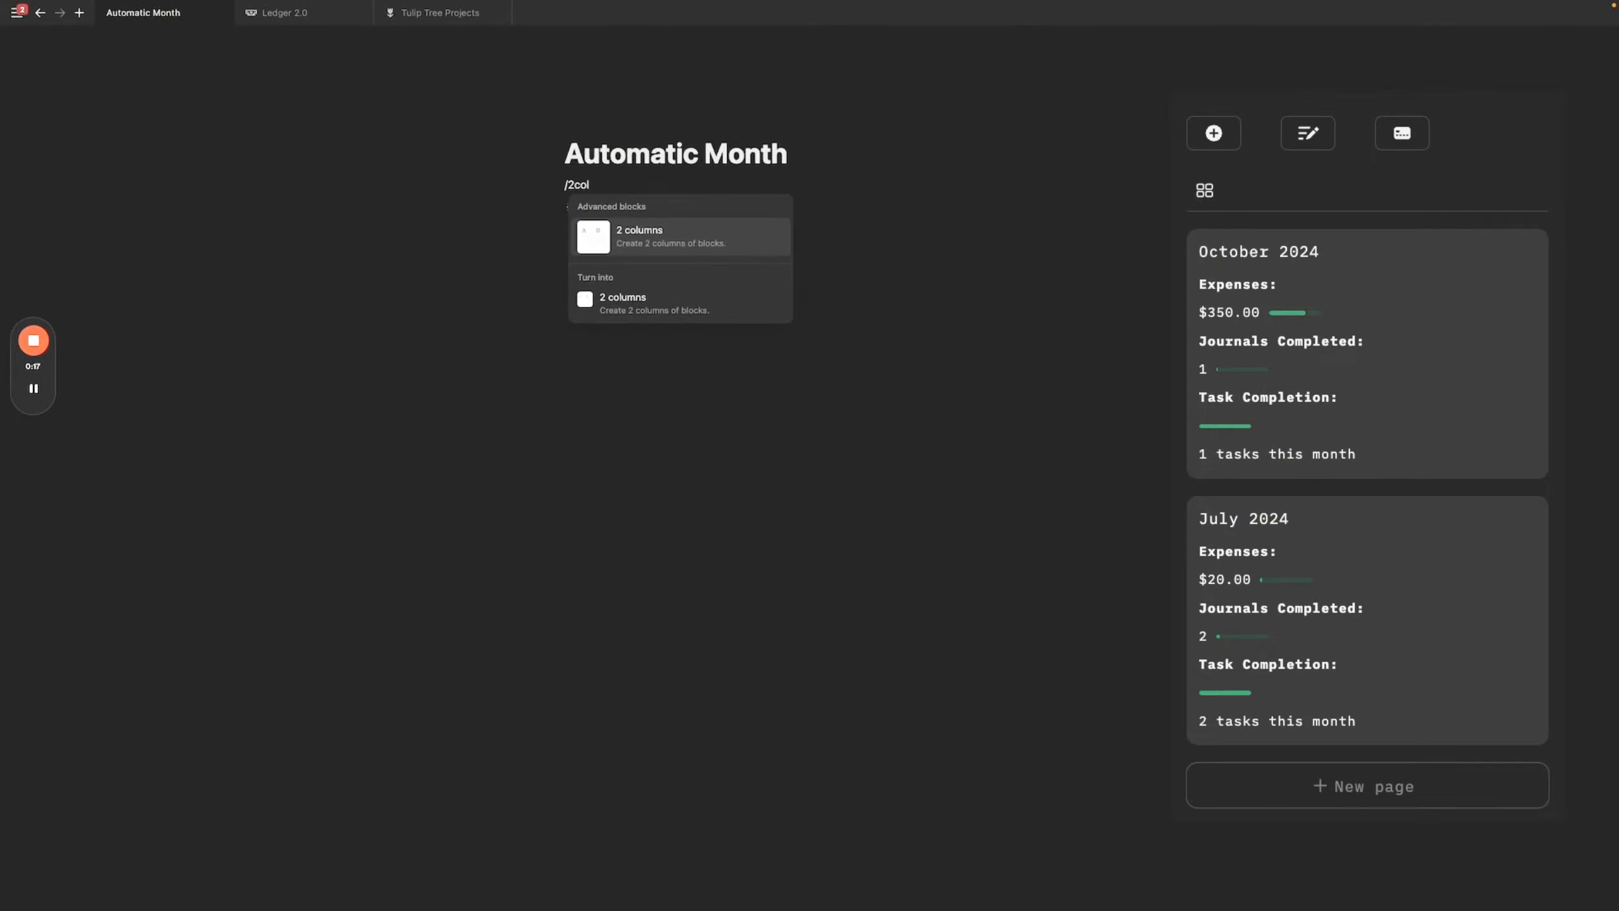
key("Return")
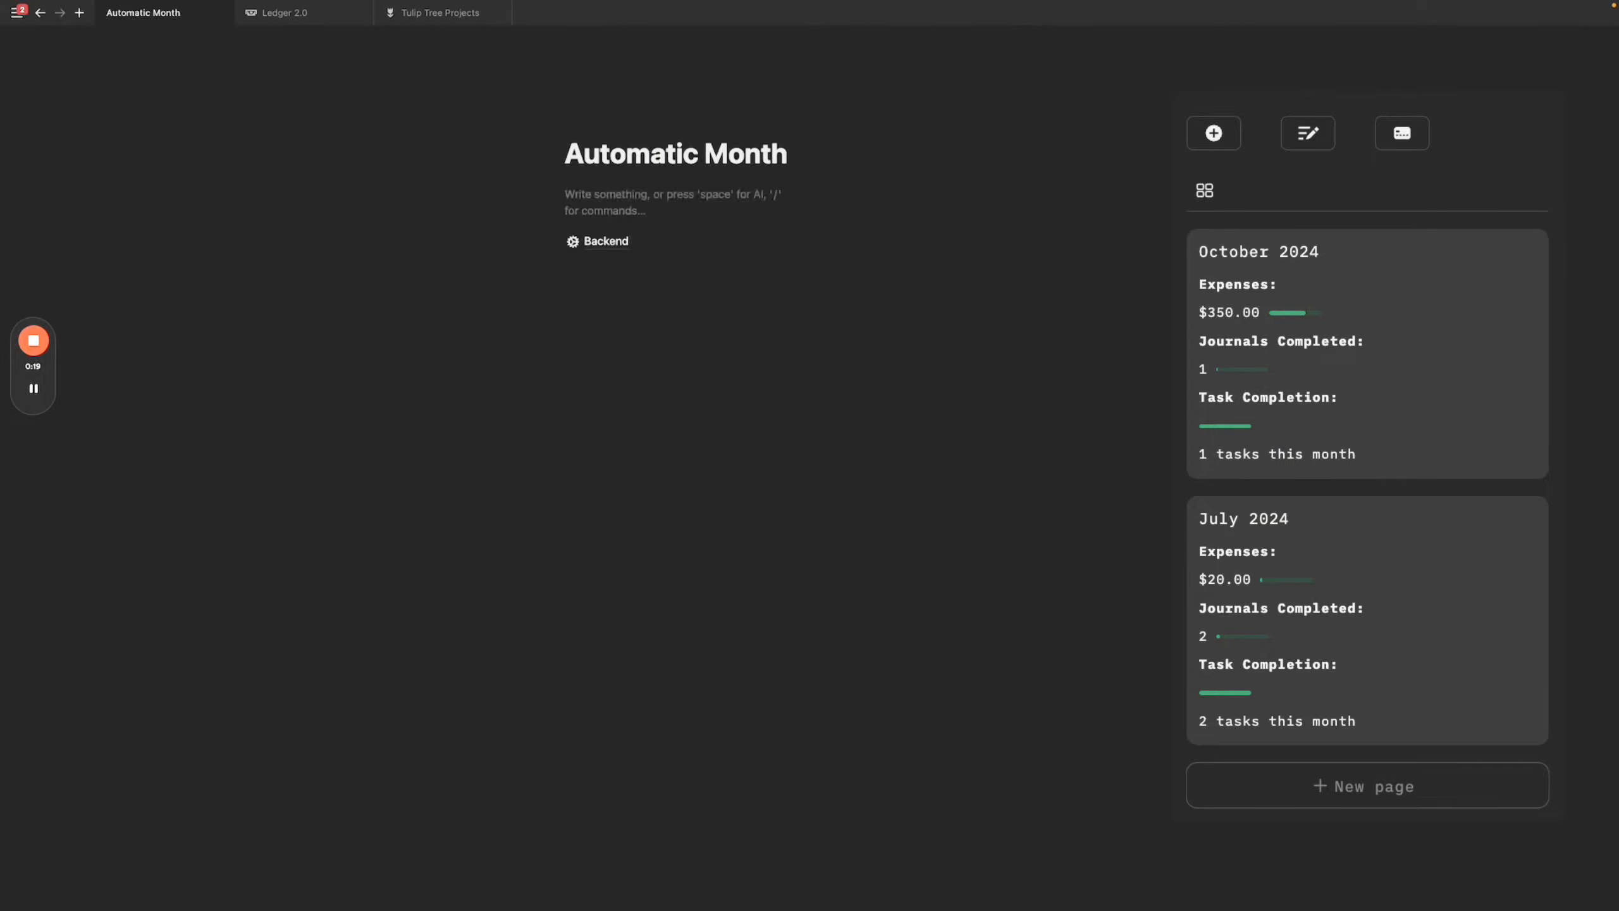
type("/linked")
key("Return")
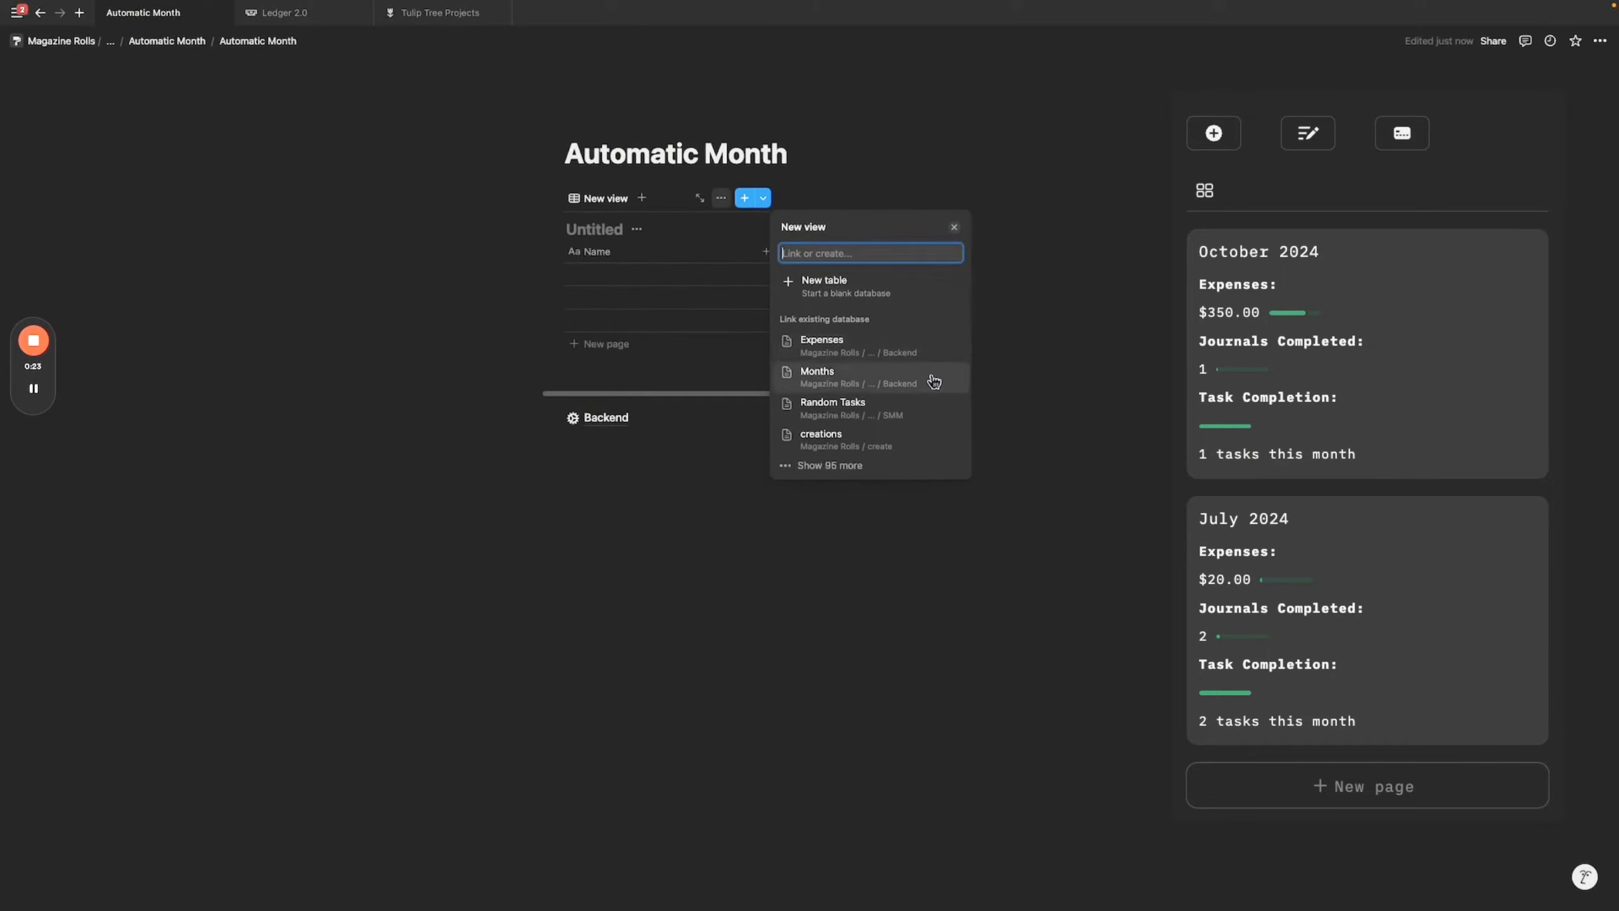
left_click(822, 377)
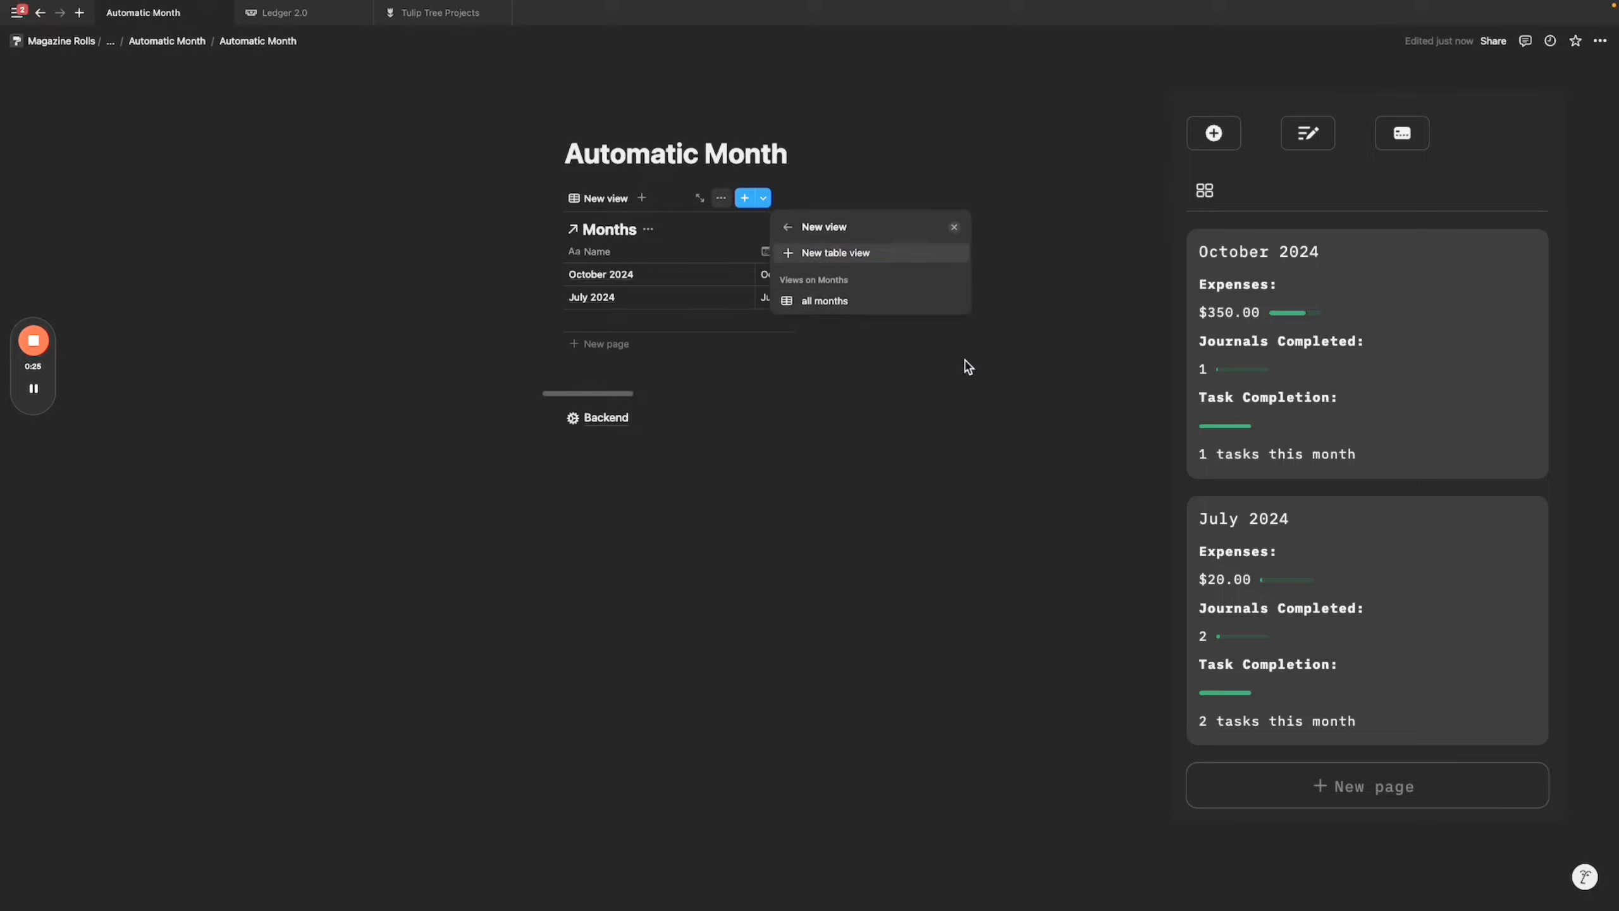
left_click(867, 255)
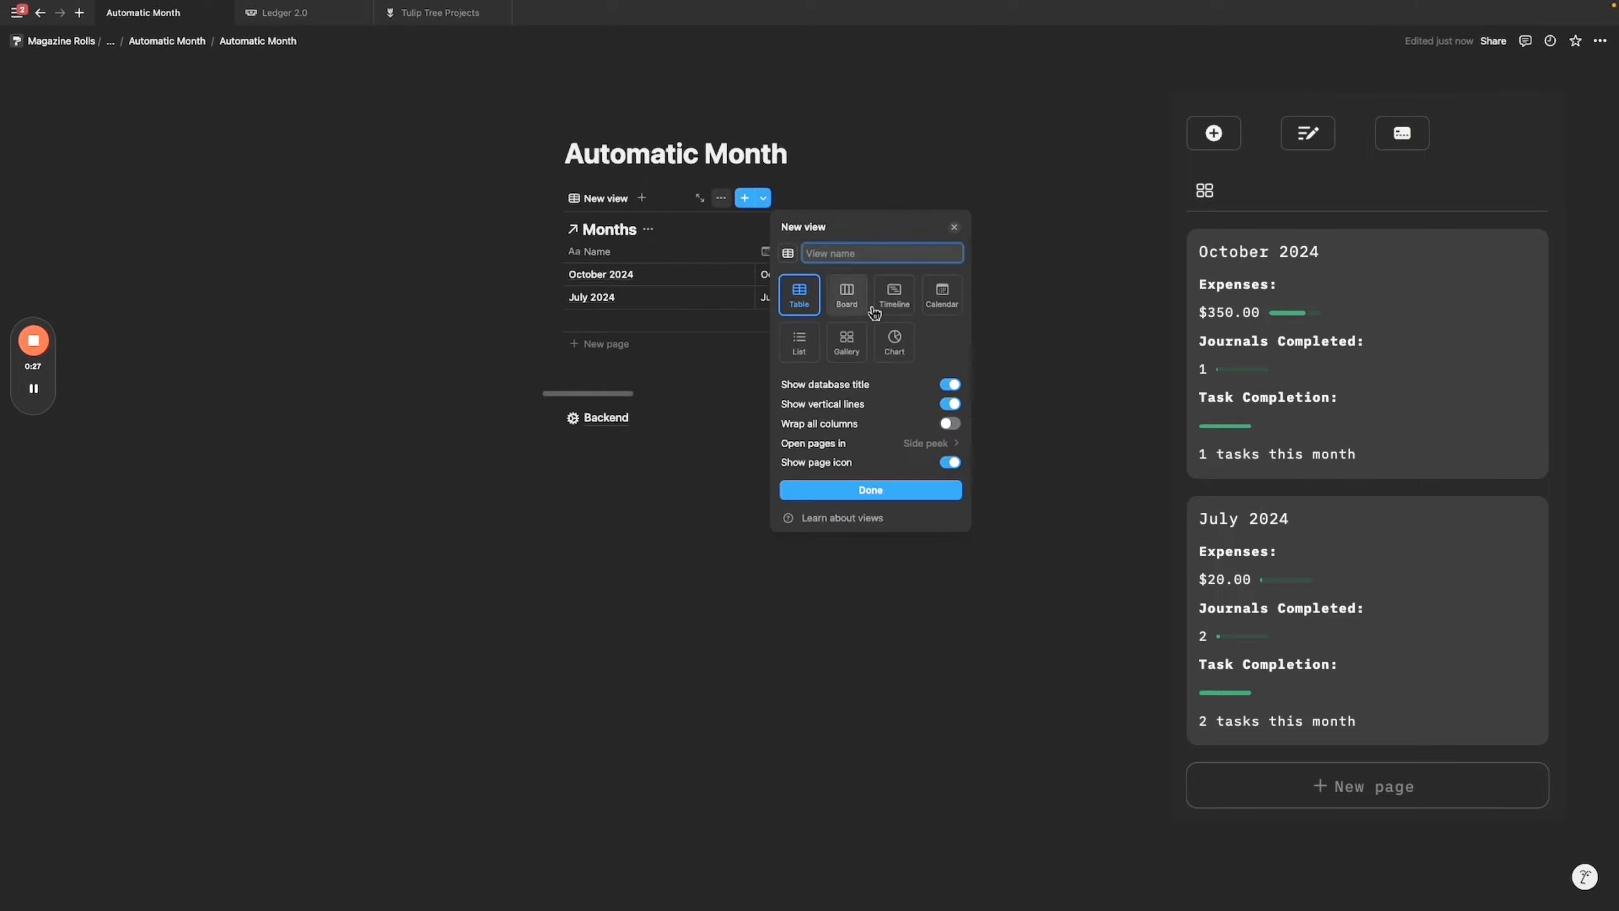
Make the Months view a gallery with the database title hidden, card preview set to None and a blank view name.
left_click(856, 362)
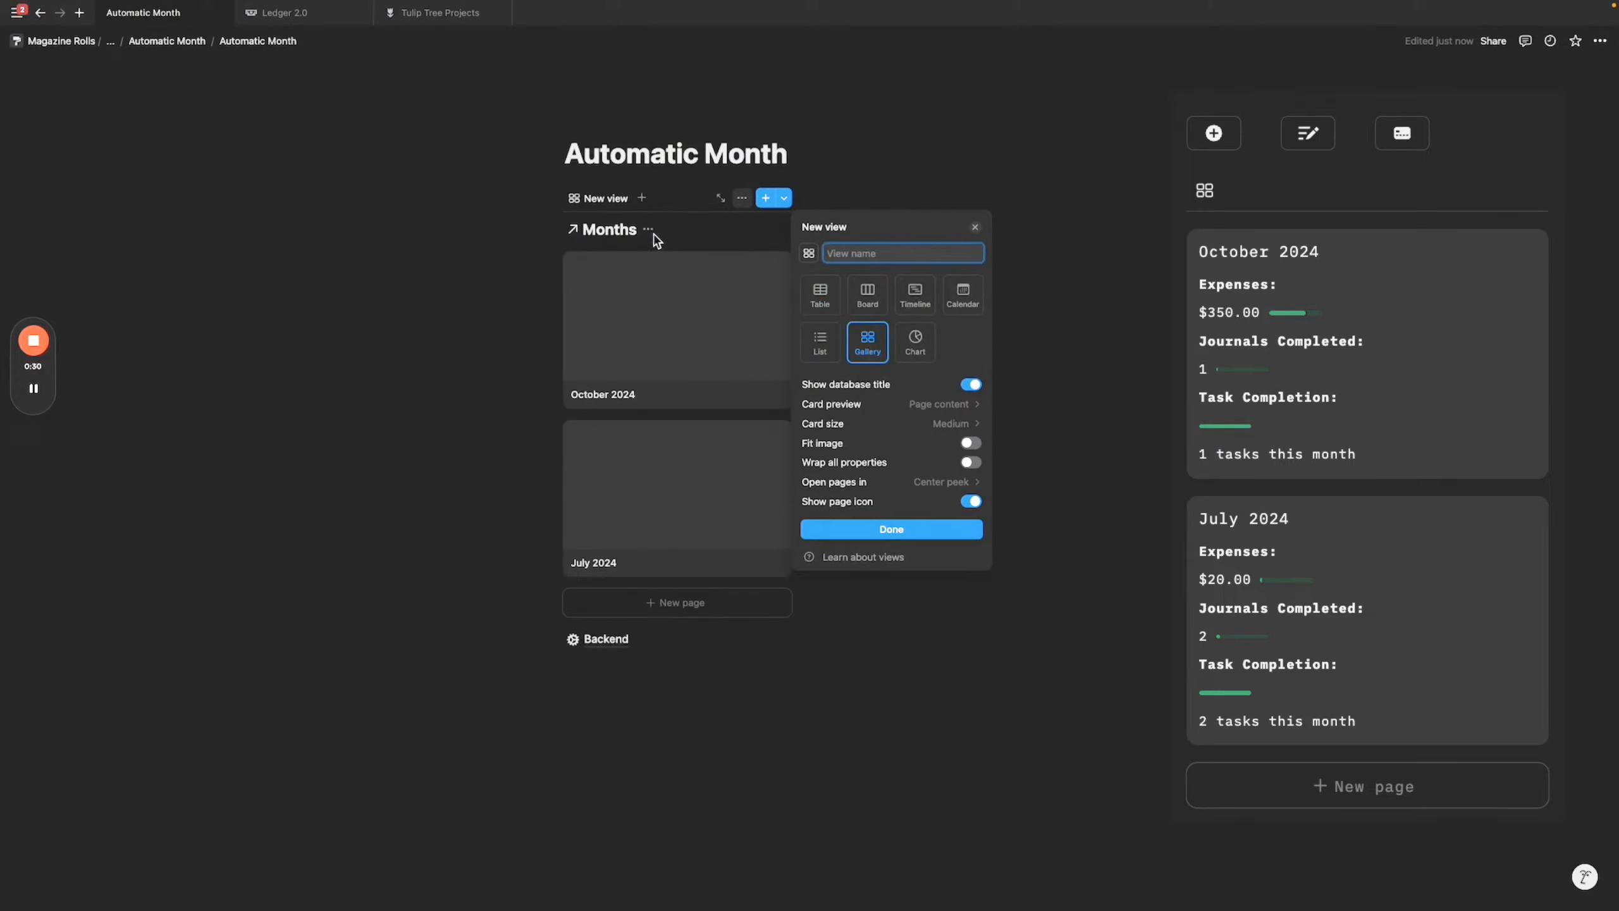
left_click(971, 384)
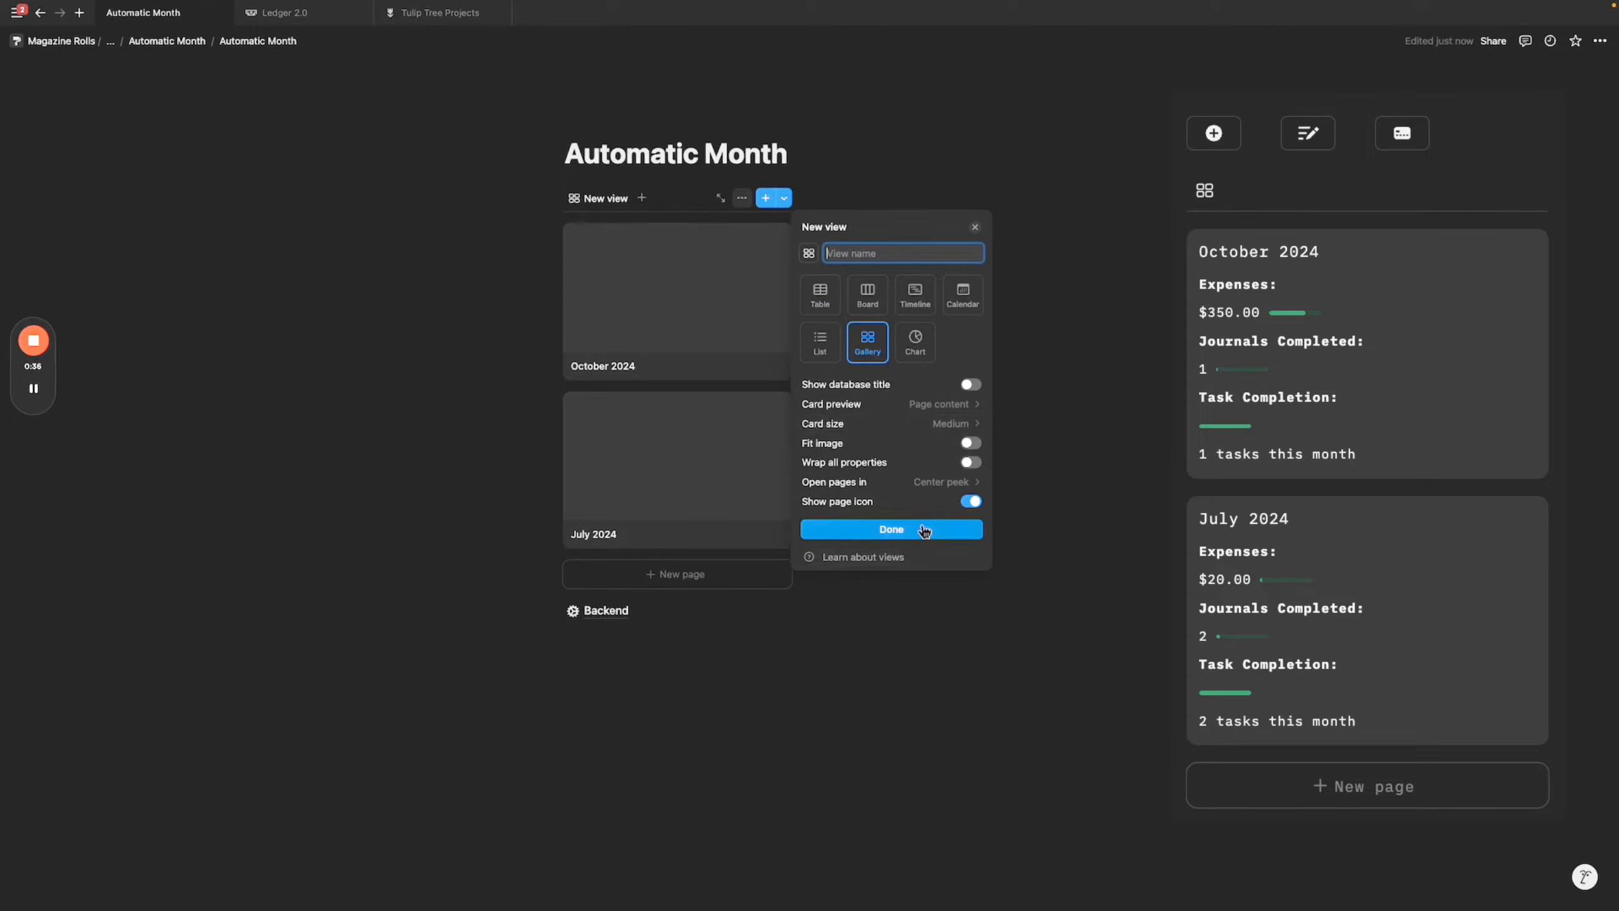
left_click(901, 408)
left_click(896, 427)
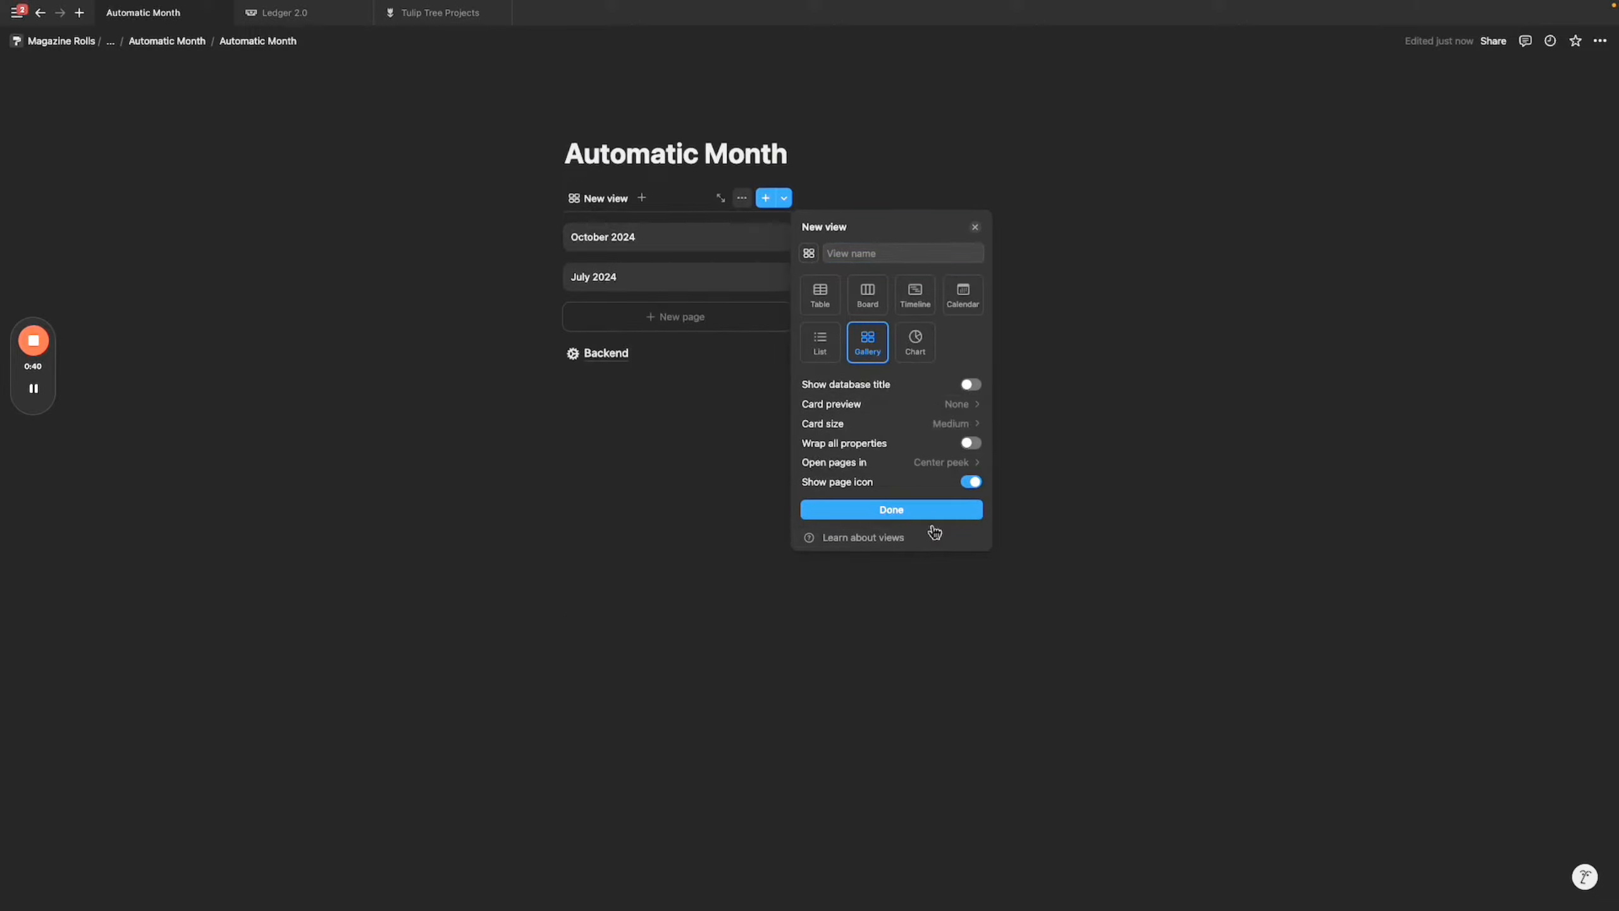
left_click(902, 529)
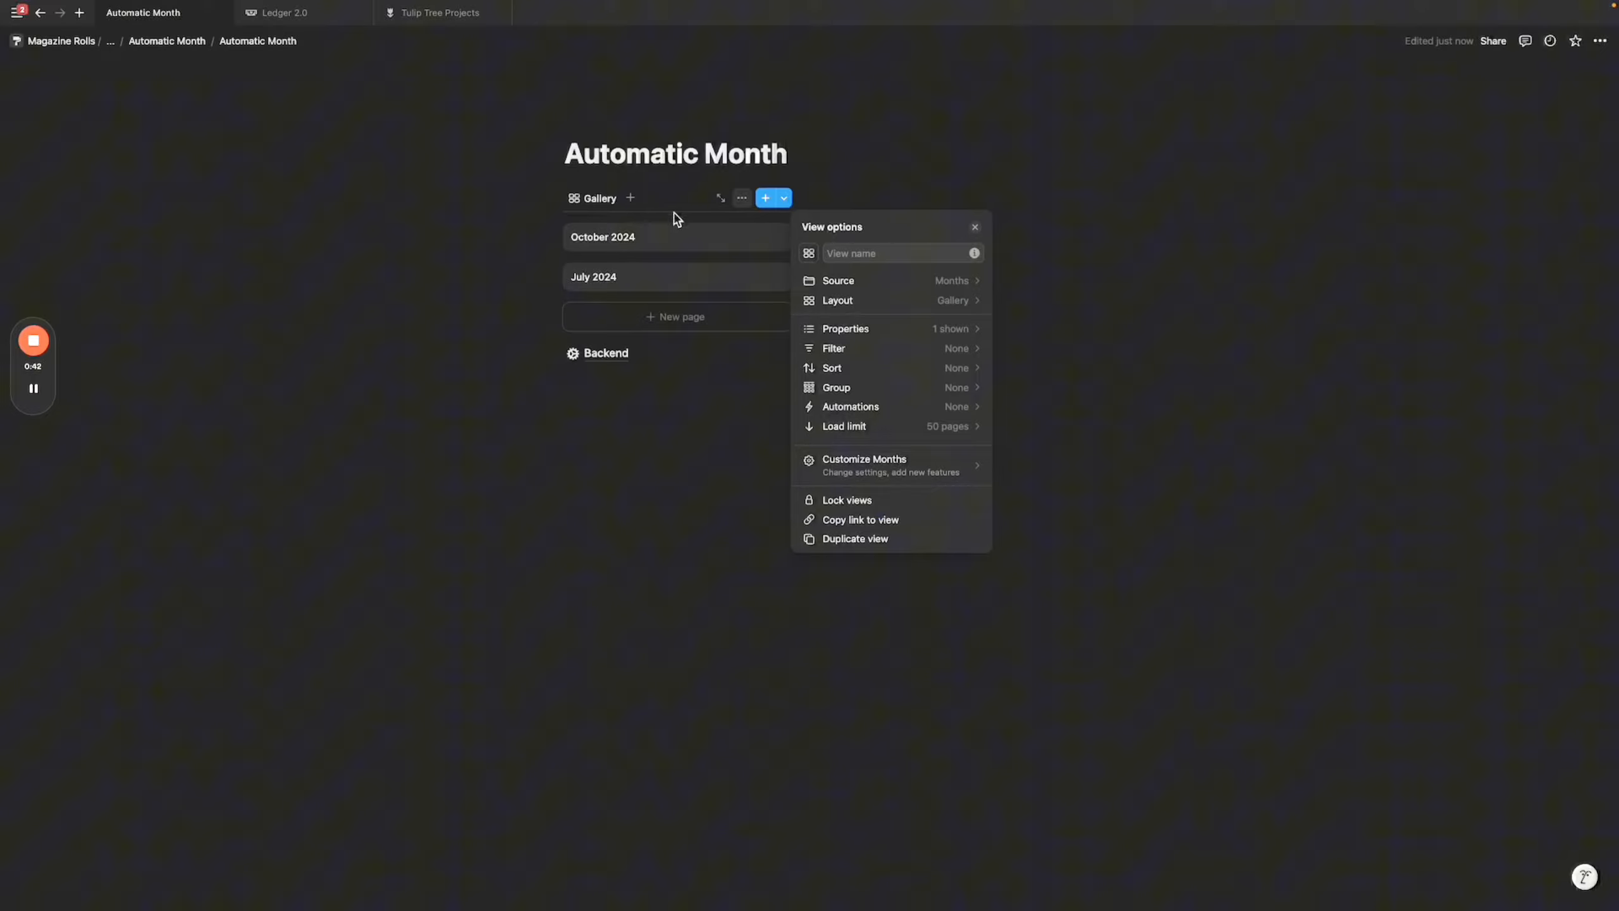
left_click(912, 254)
left_click(1129, 220)
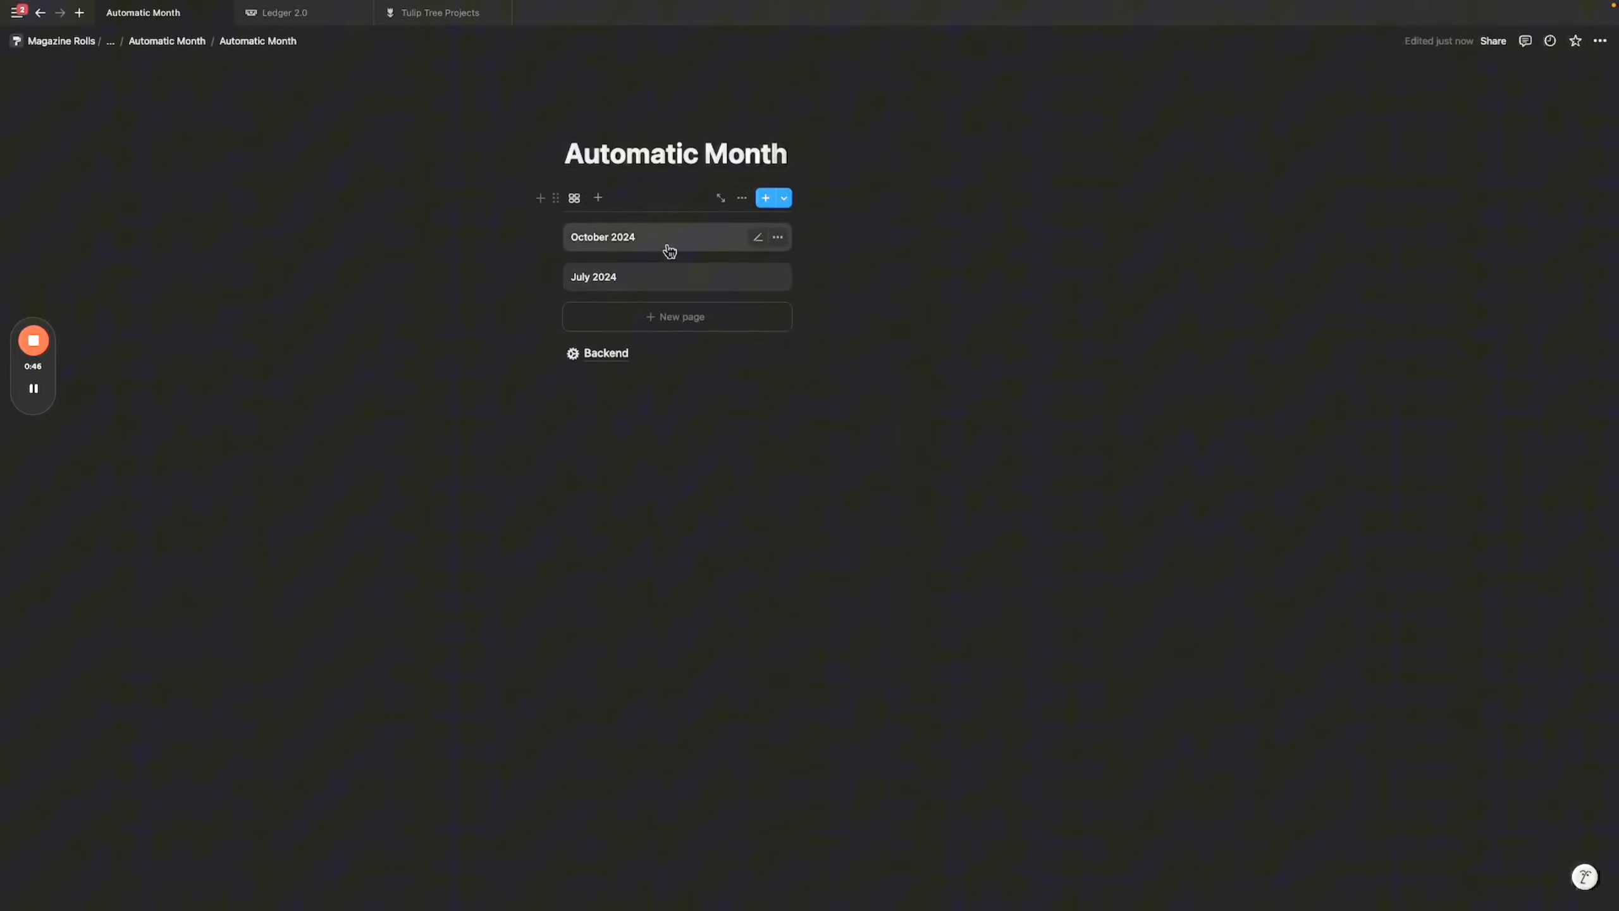
Open the July 2024 page and move the Start Date property above Current Month.
left_click(658, 288)
left_click(602, 293)
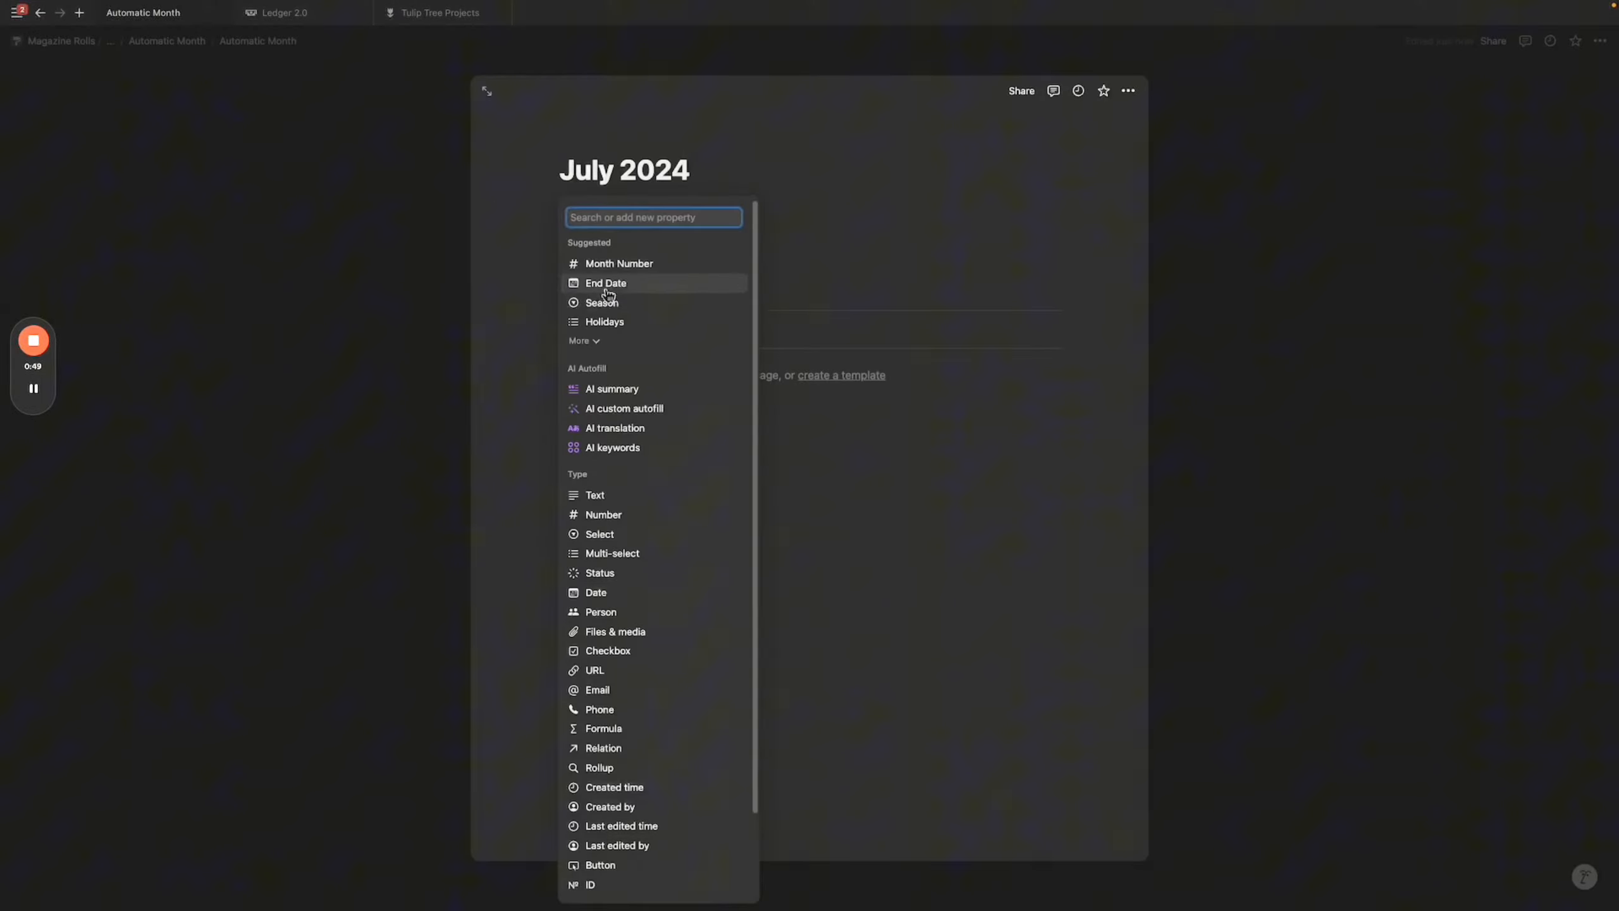
left_click(958, 305)
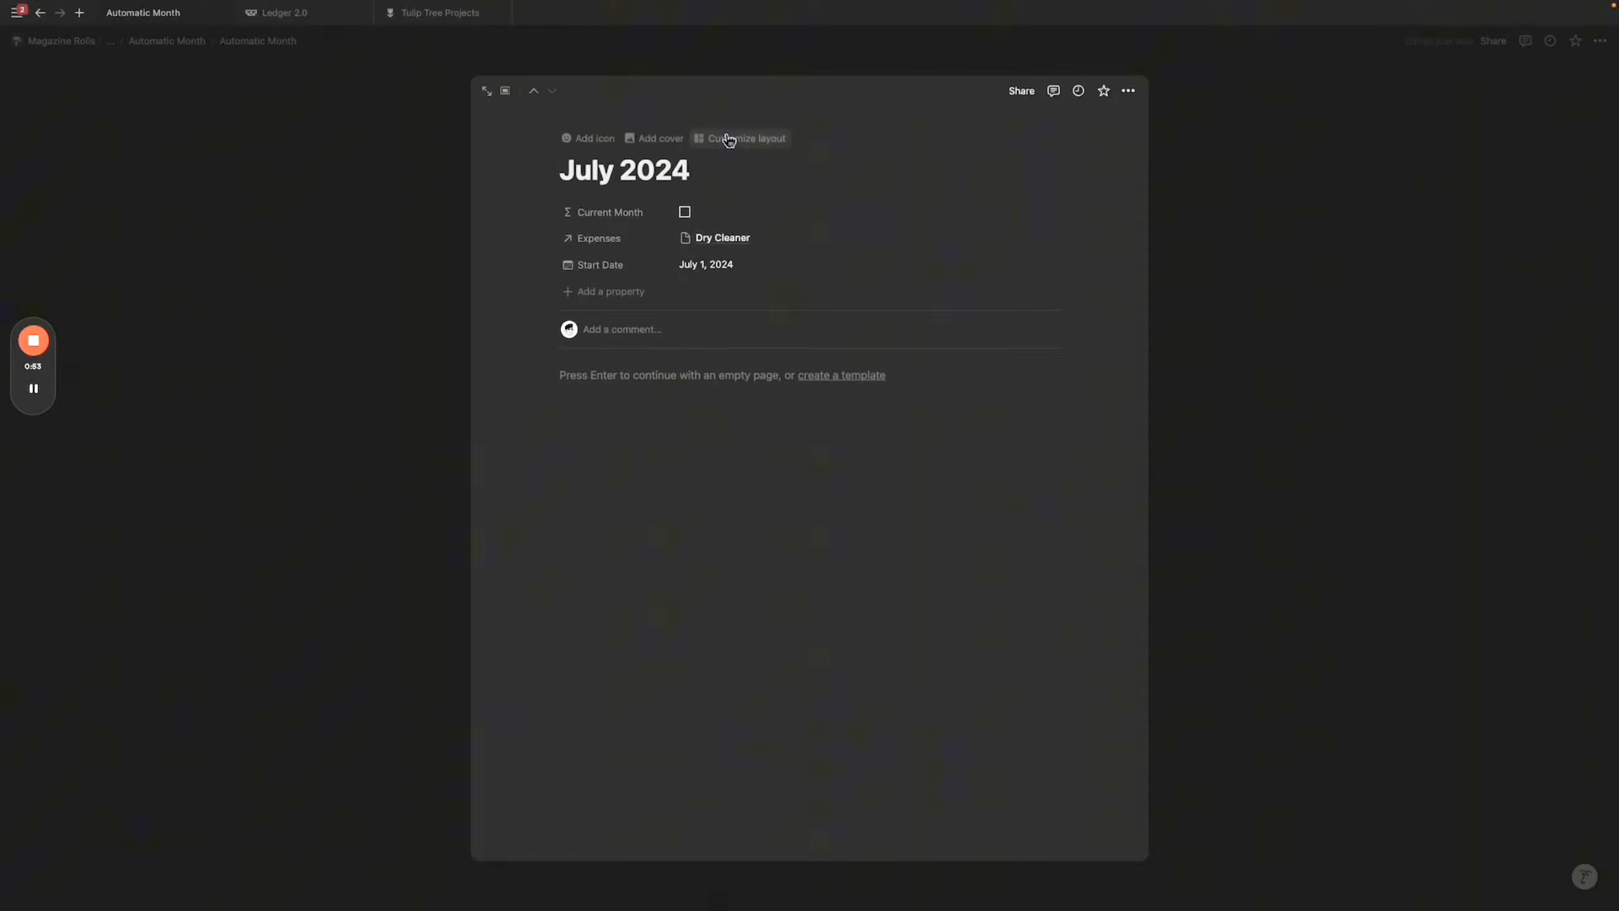
left_click(600, 242)
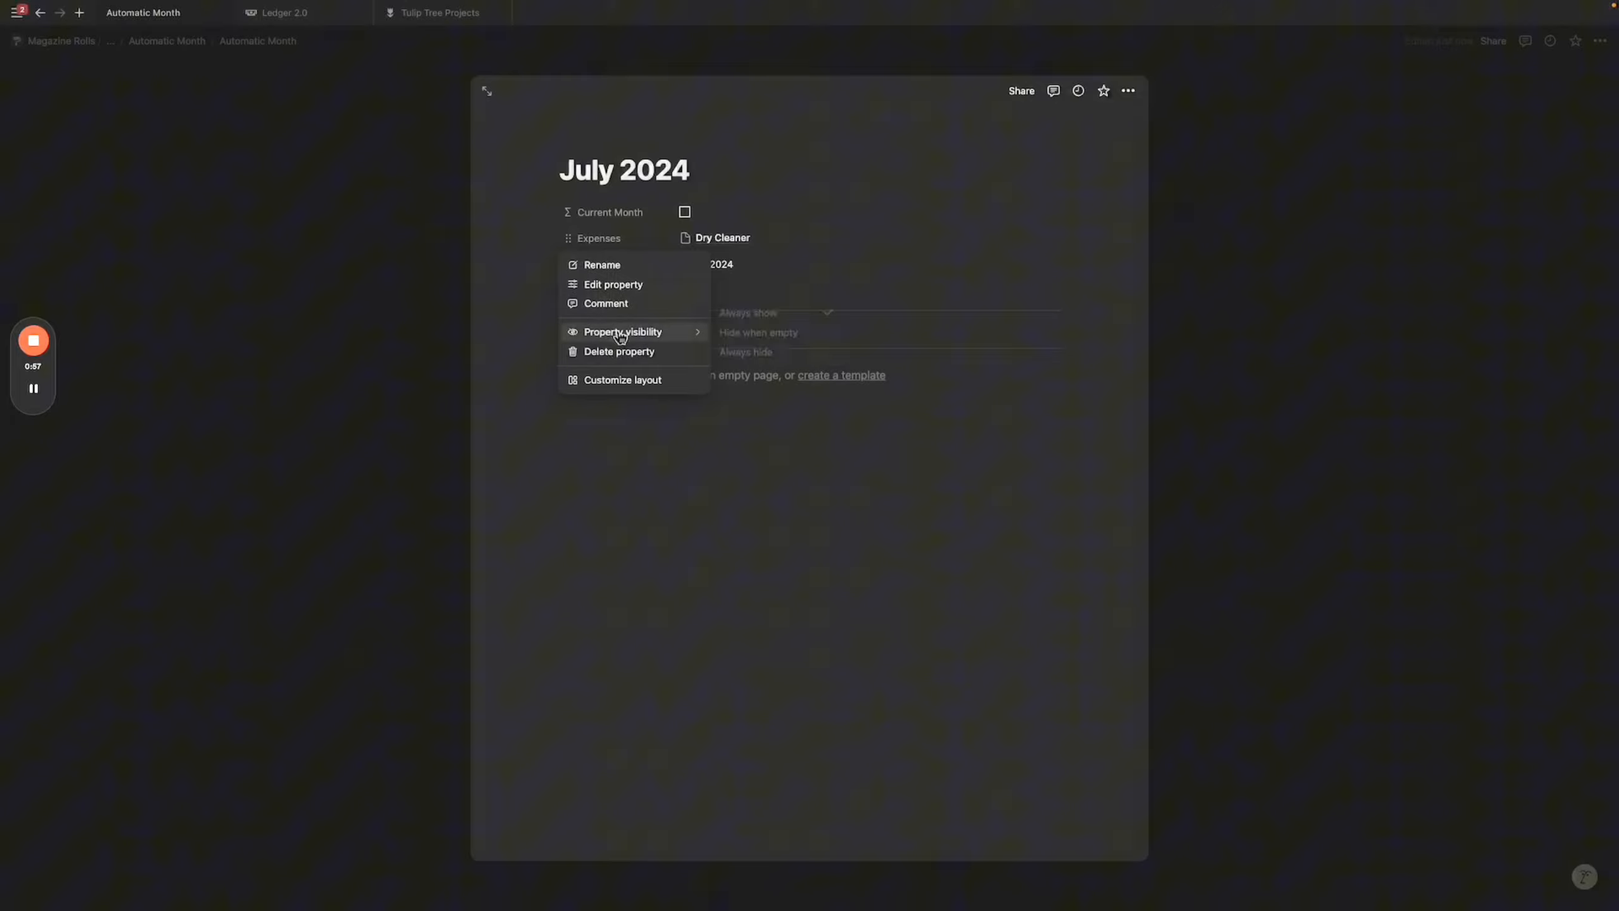
left_click(627, 216)
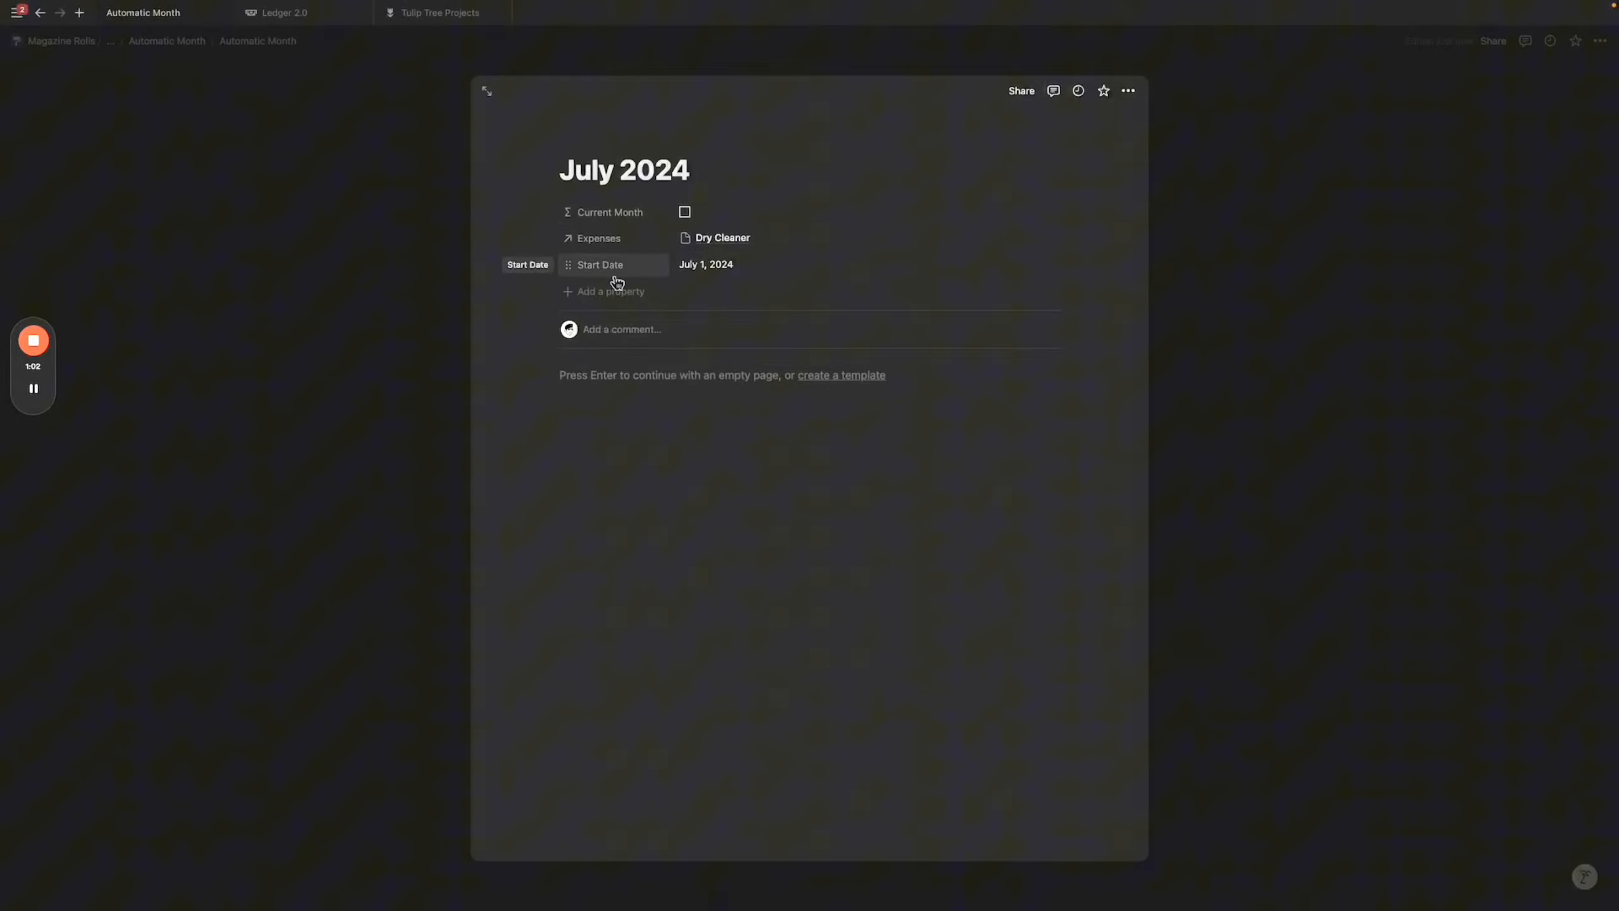
left_click_drag(623, 281, 622, 217)
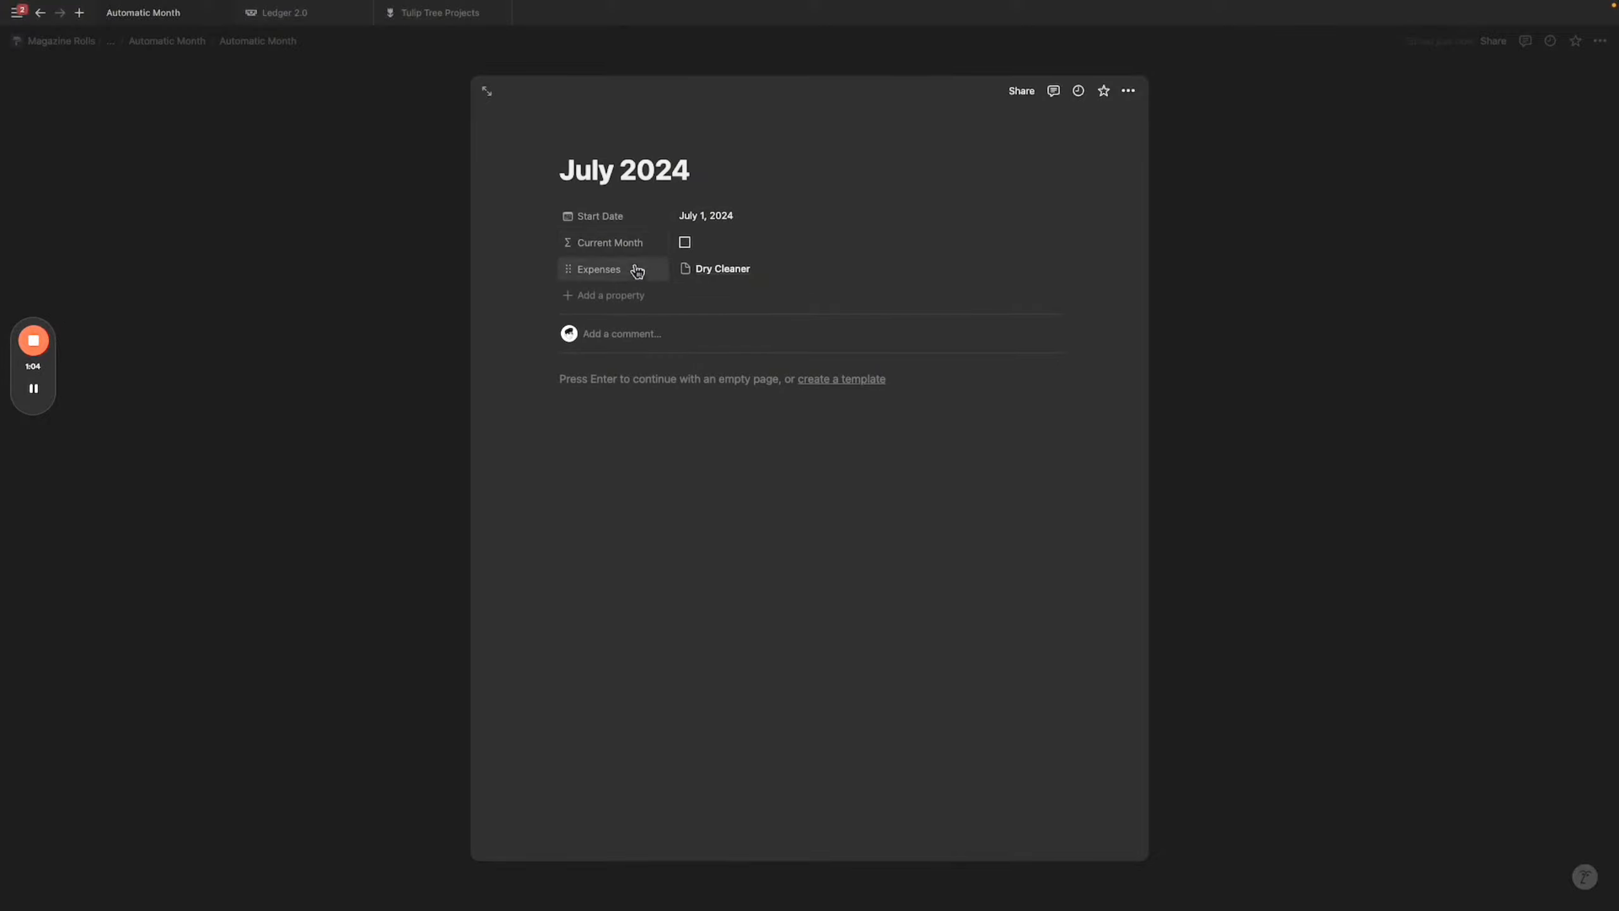
Add a text property named "Expenses Label" to July 2024, fill it with "Expenses:" in bold and copy that text.
left_click(619, 305)
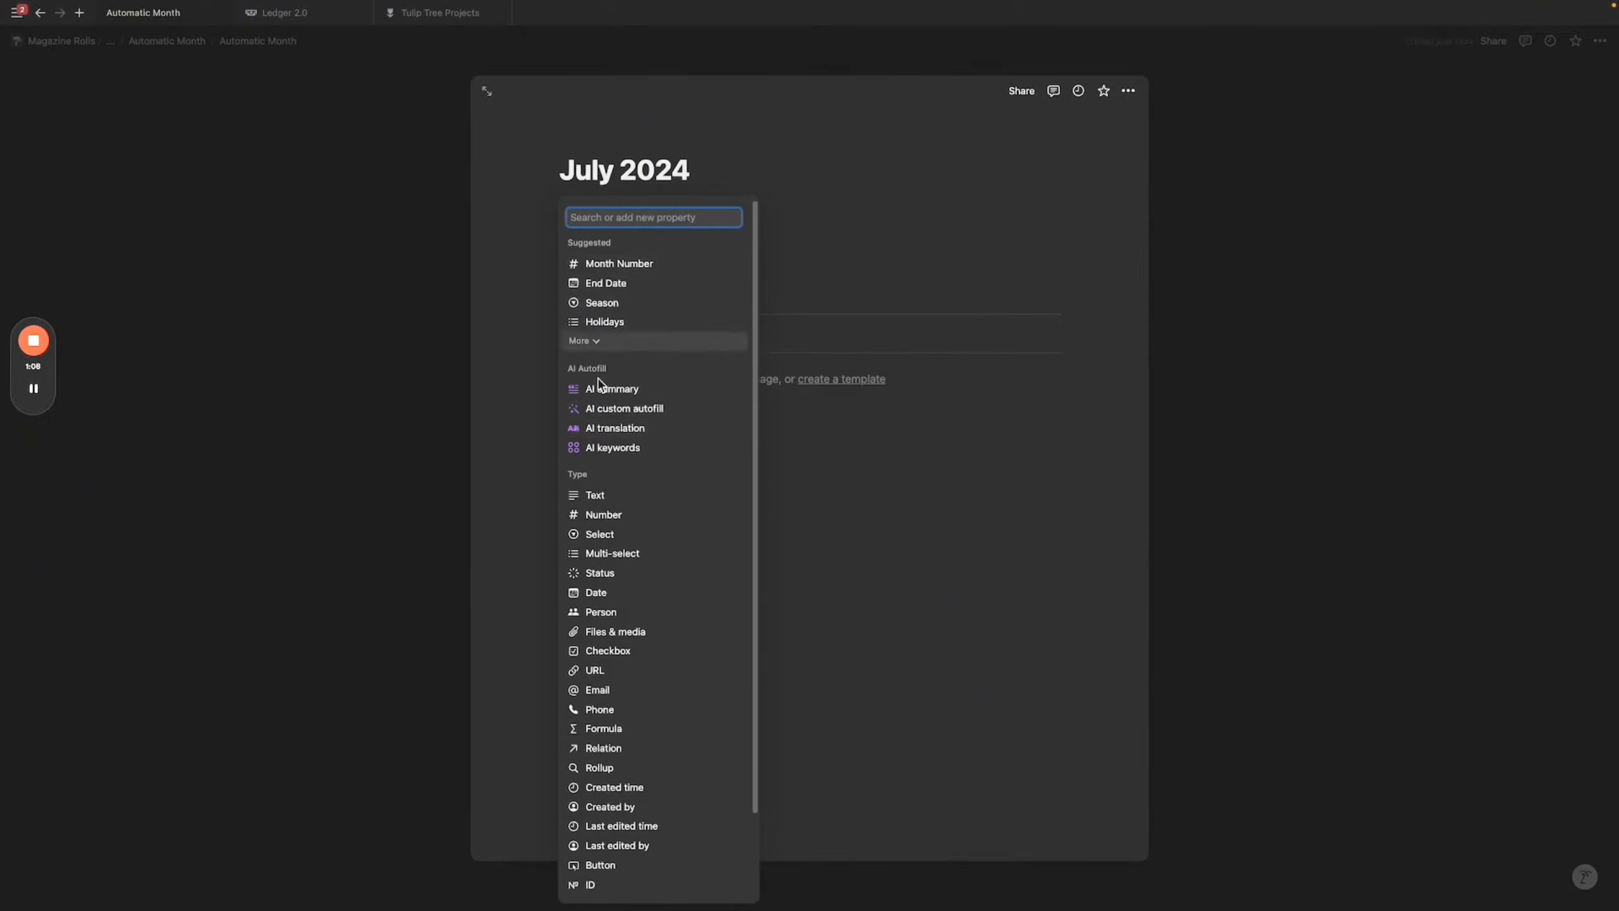
left_click(612, 497)
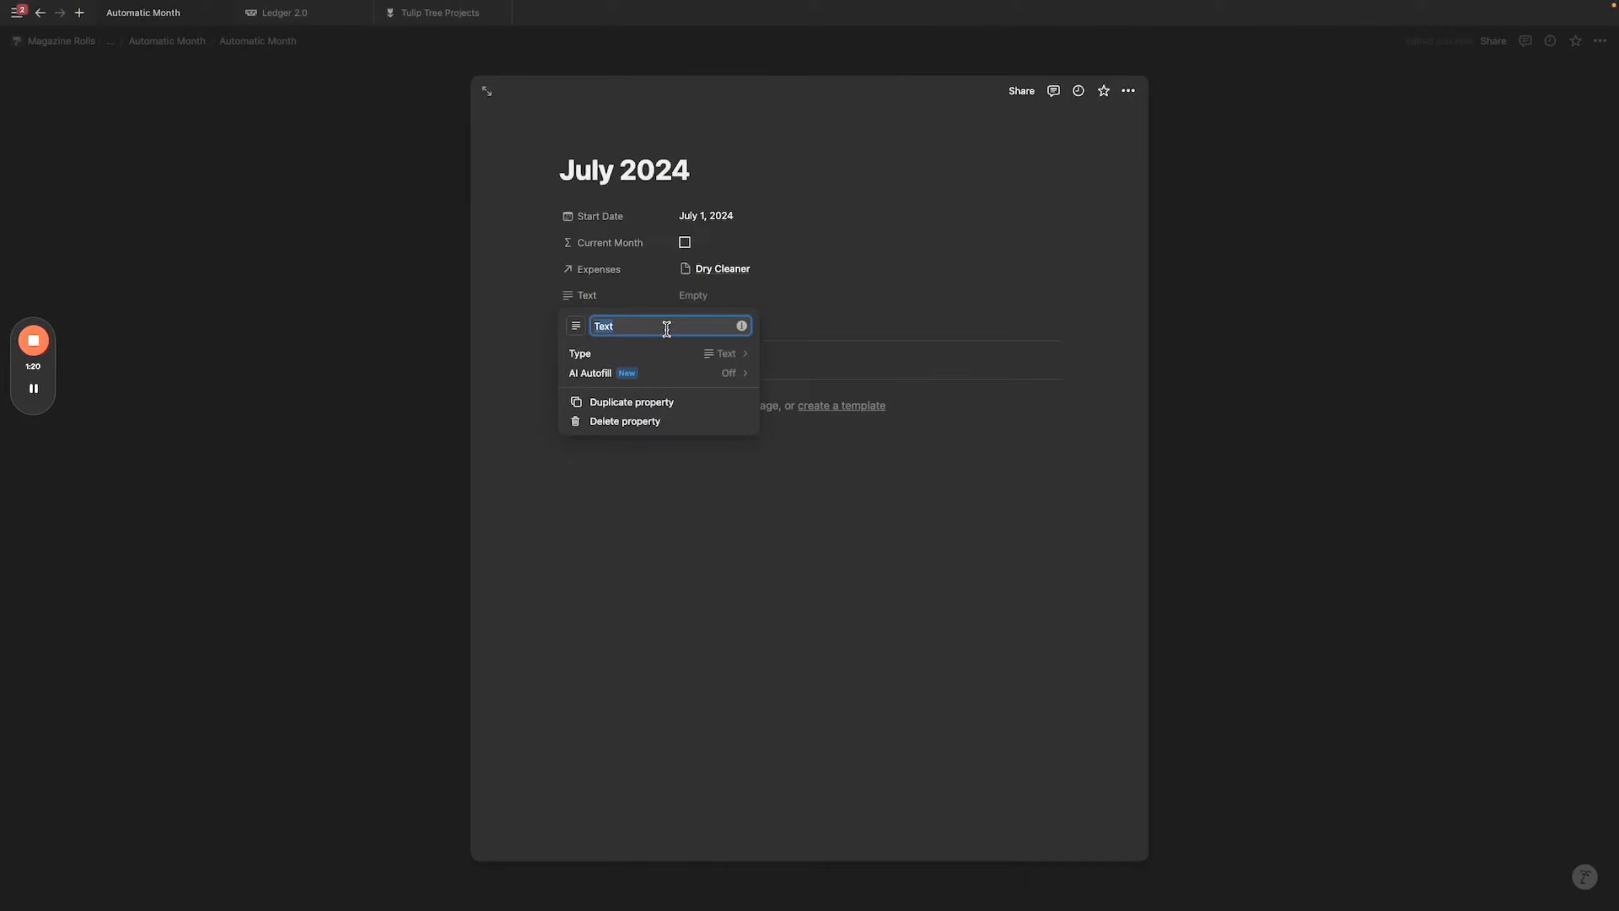
type("E")
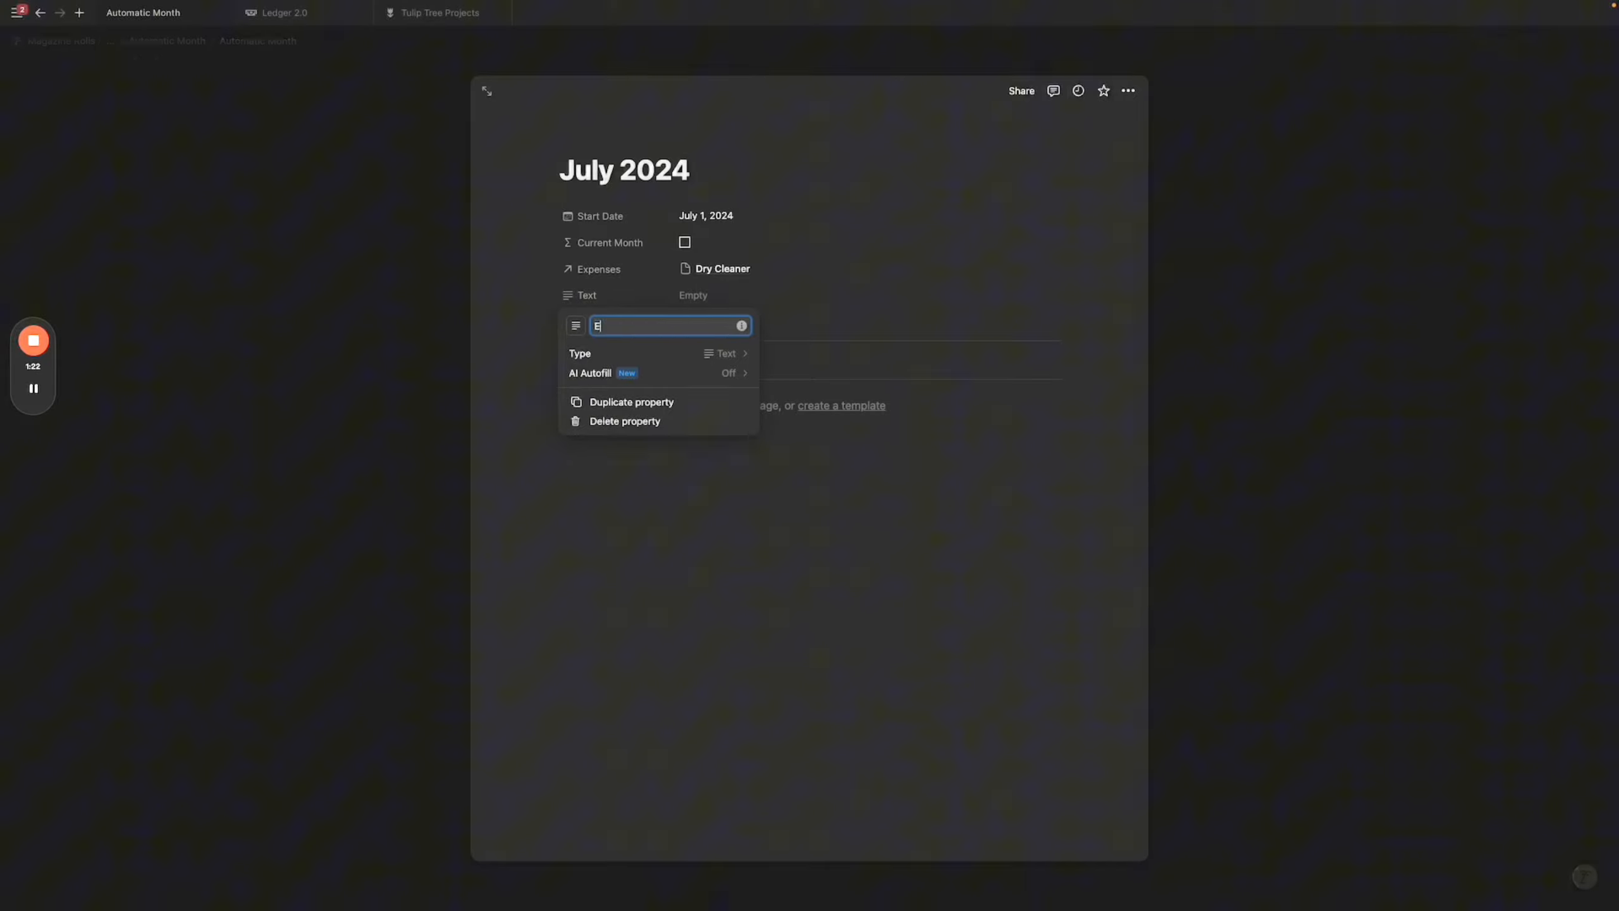
type("xpenses Label")
left_click(760, 301)
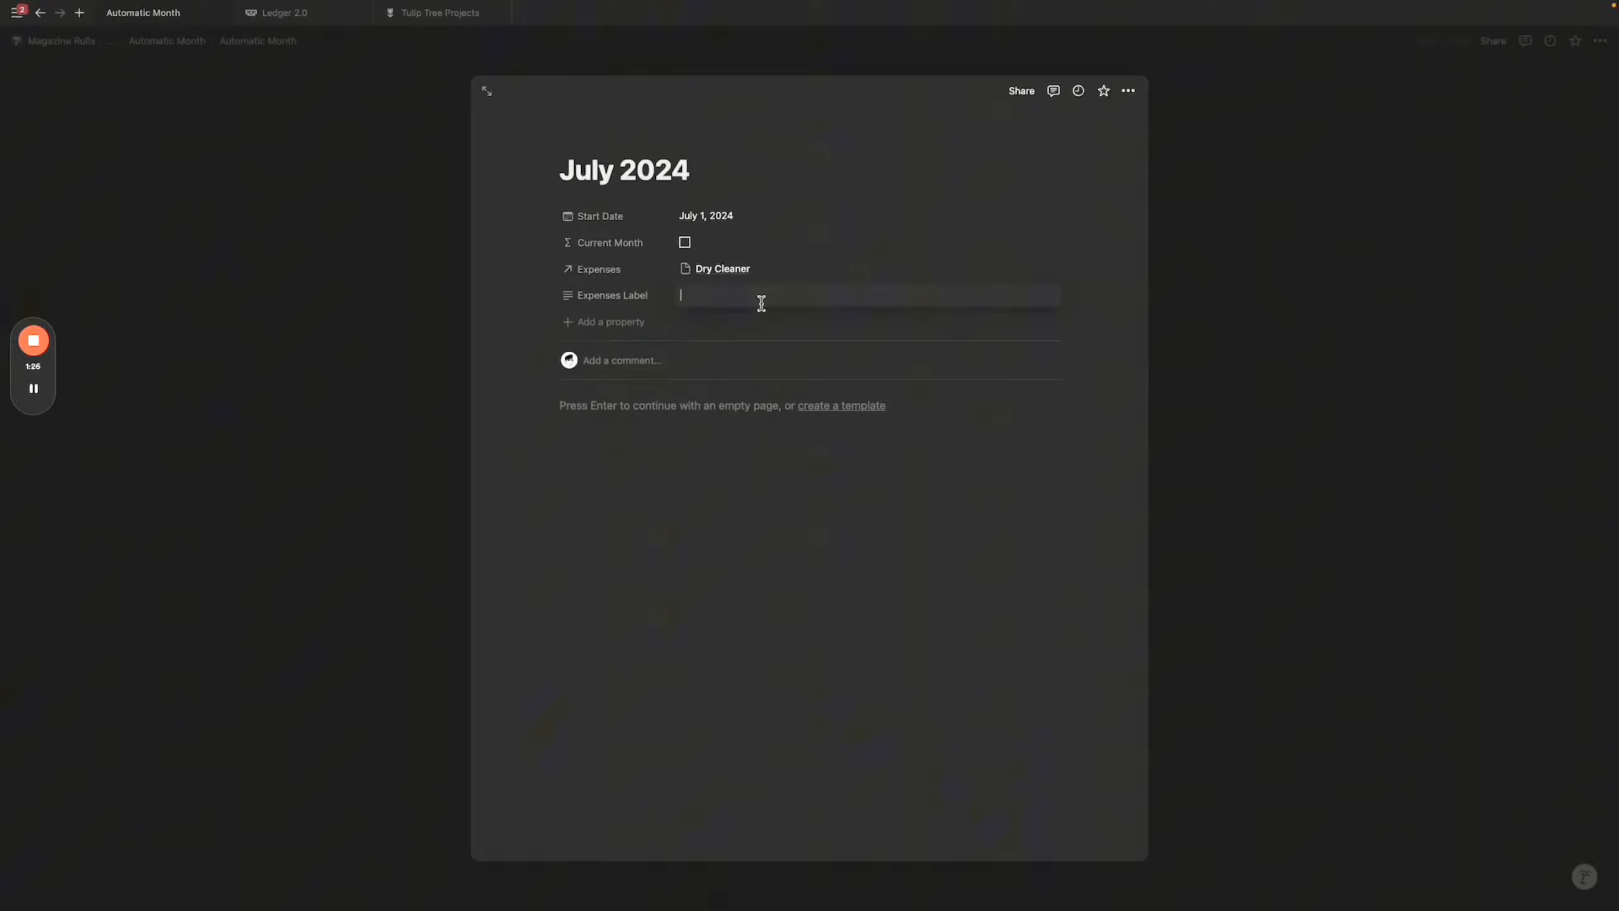
type("Expenses:")
triple_click(720, 290)
key("super+c")
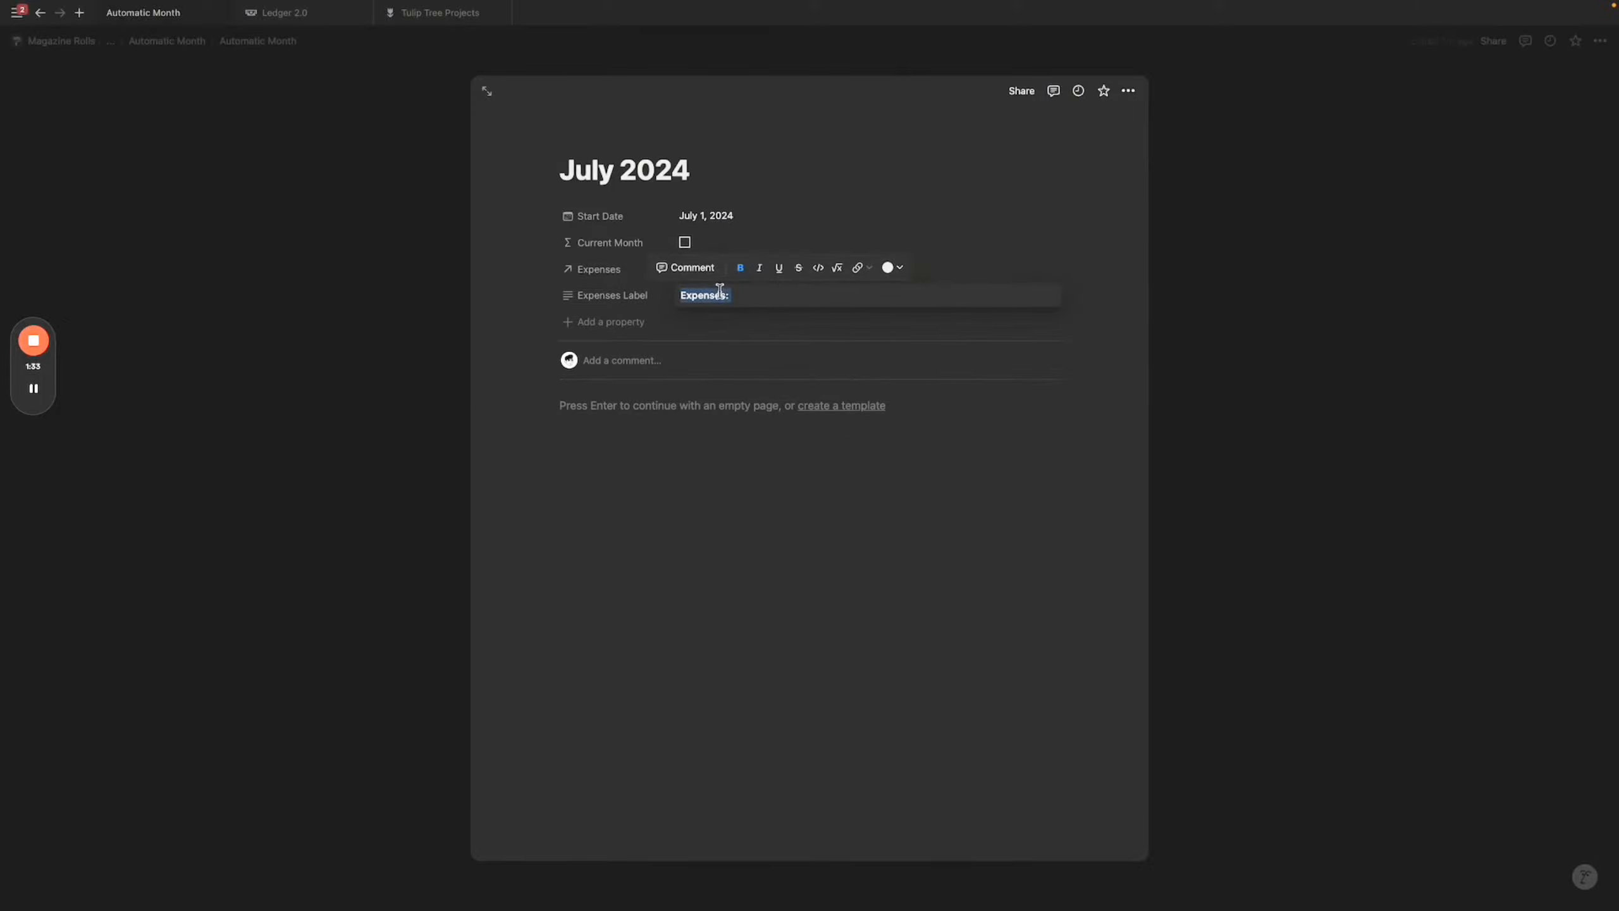
Create a new template for the Months database with the copied "Expenses:" text in its Expenses Label property.
left_click(1215, 463)
left_click(795, 199)
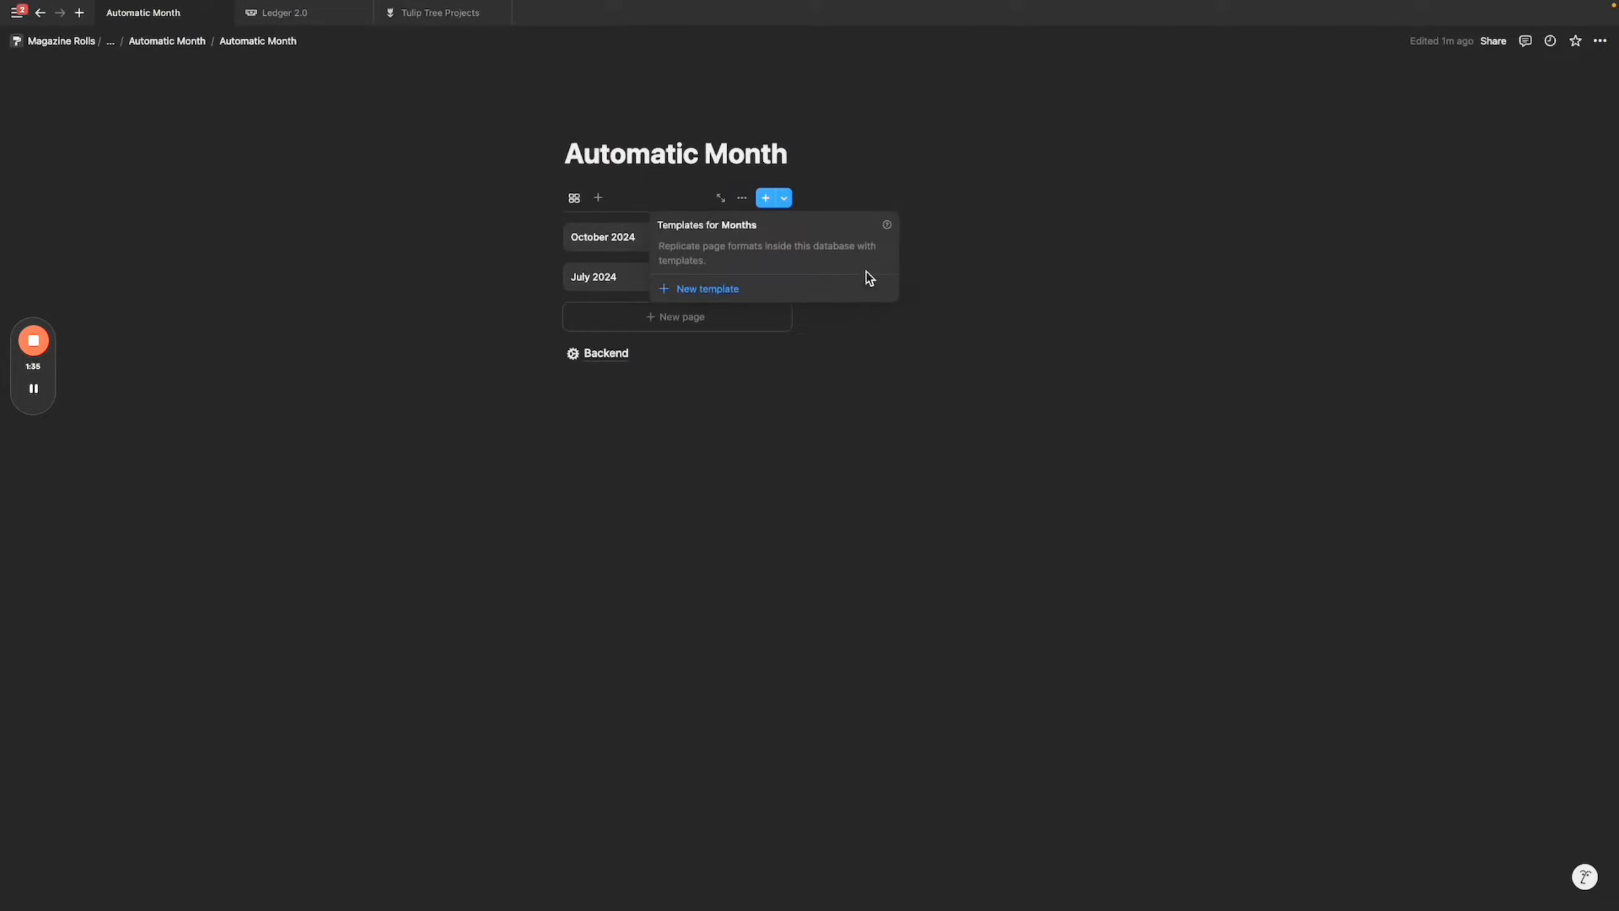
left_click(829, 297)
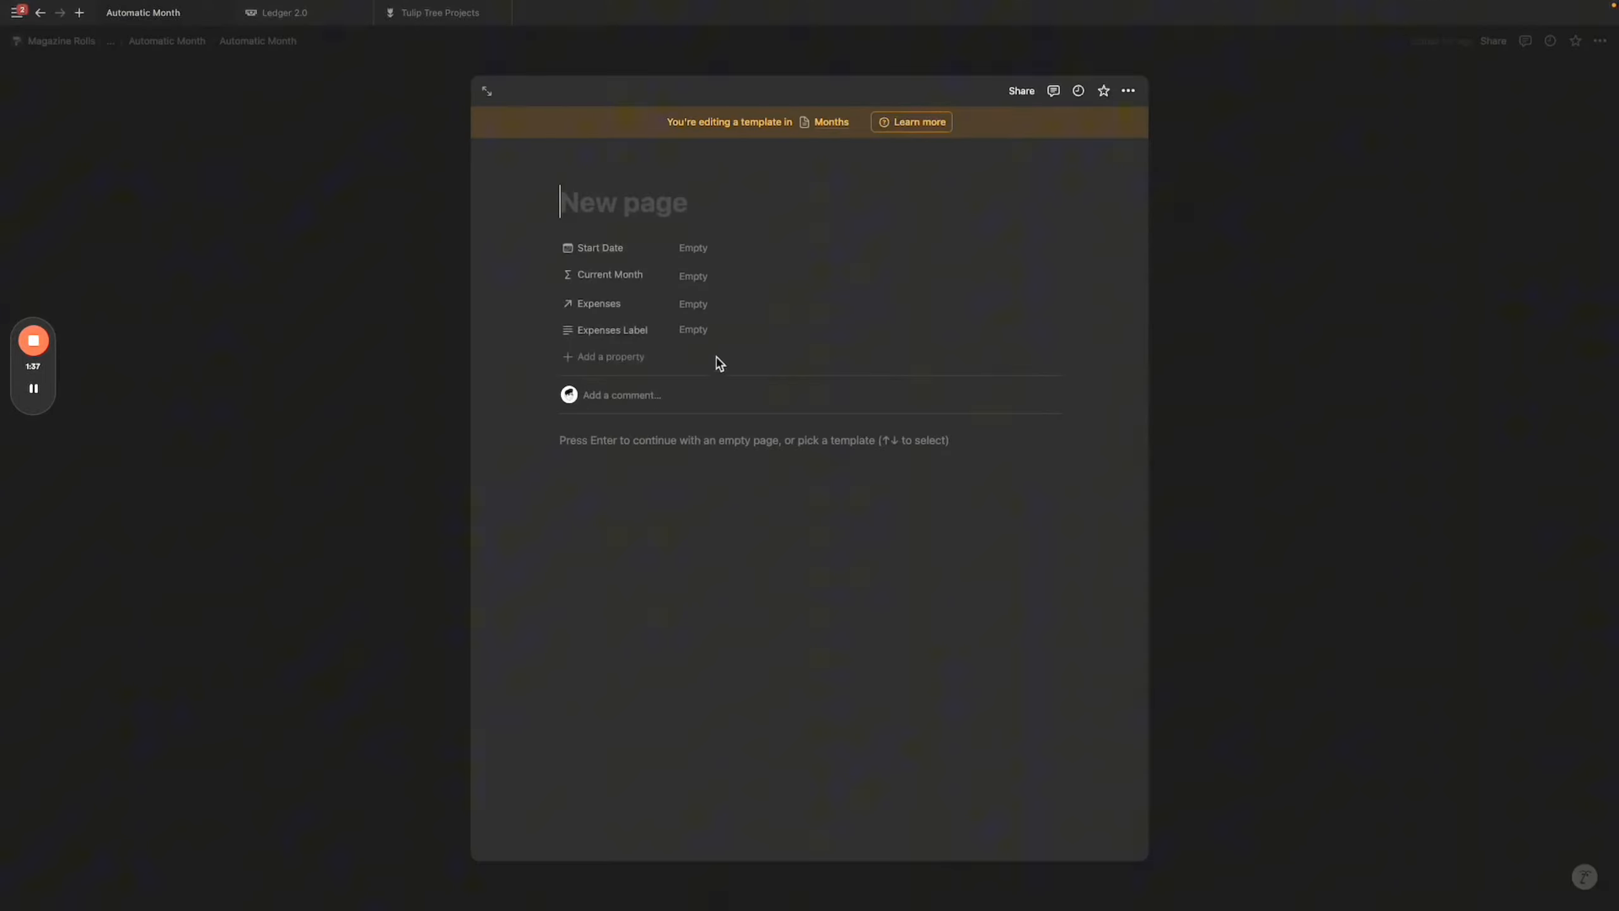
left_click(718, 324)
key("super+v")
left_click(853, 549)
left_click(1361, 467)
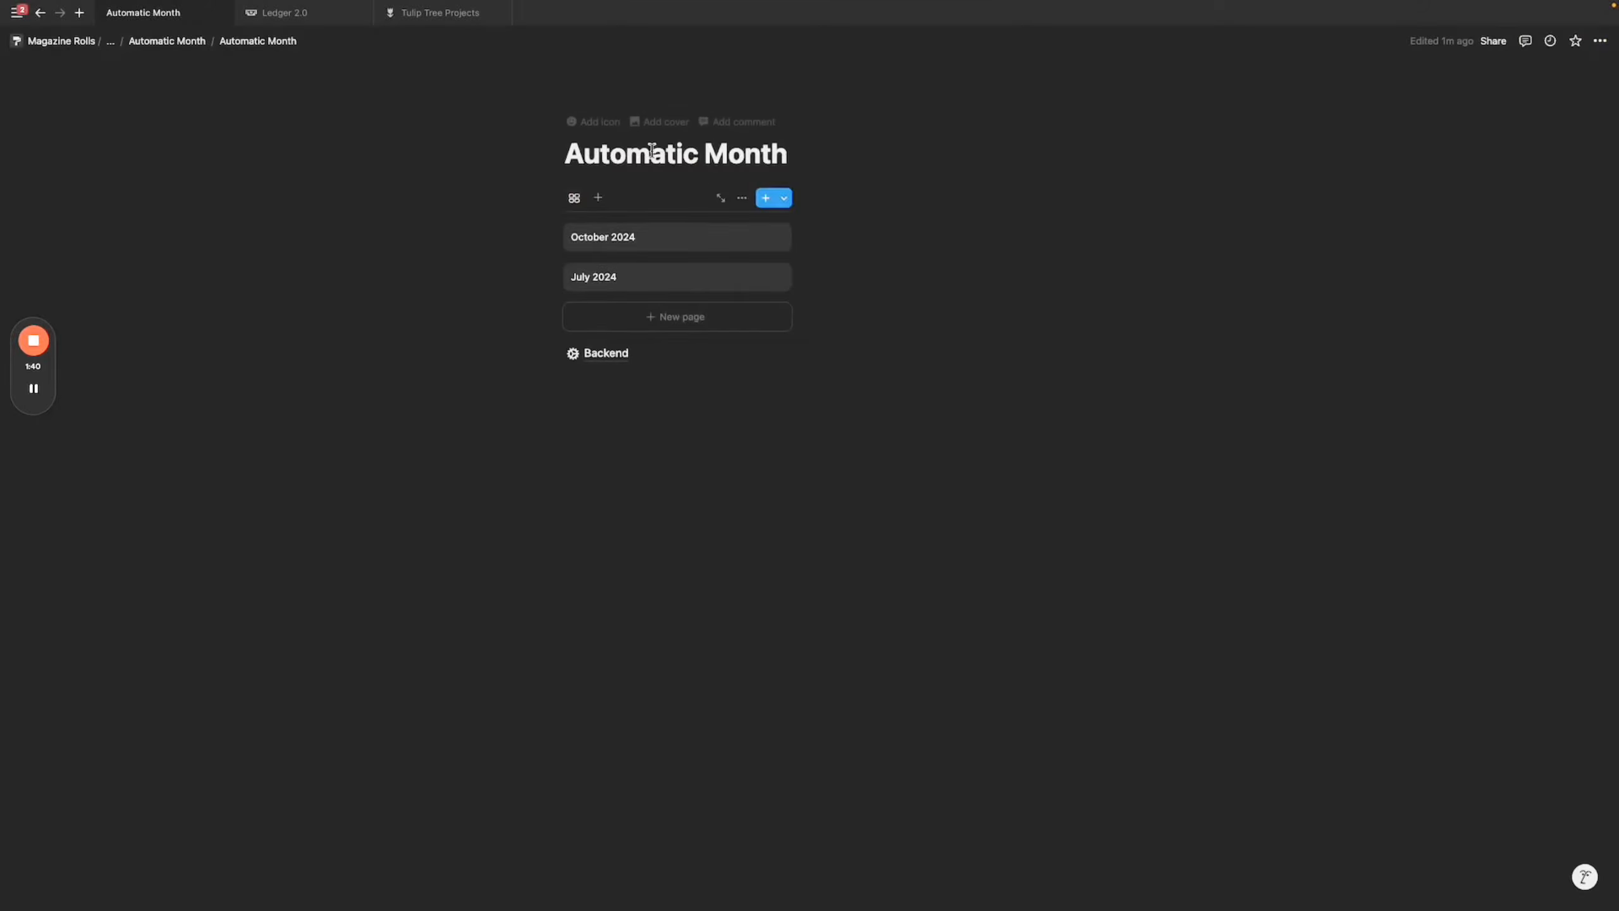
Set the New page template as the default for all views in Months.
left_click(784, 199)
left_click(884, 248)
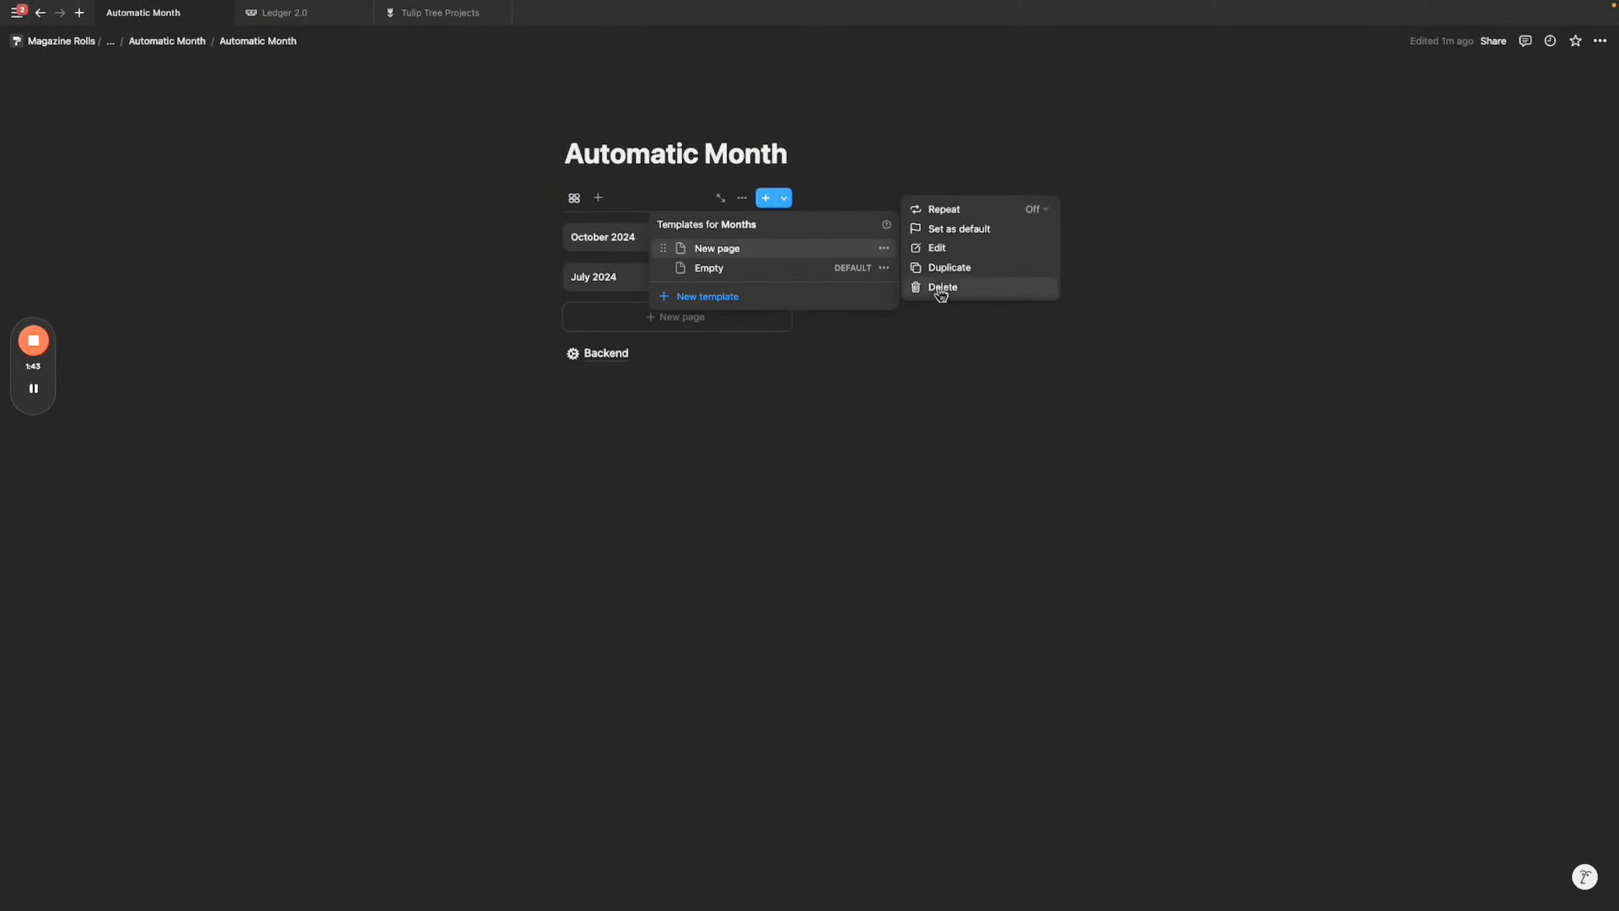
left_click(967, 239)
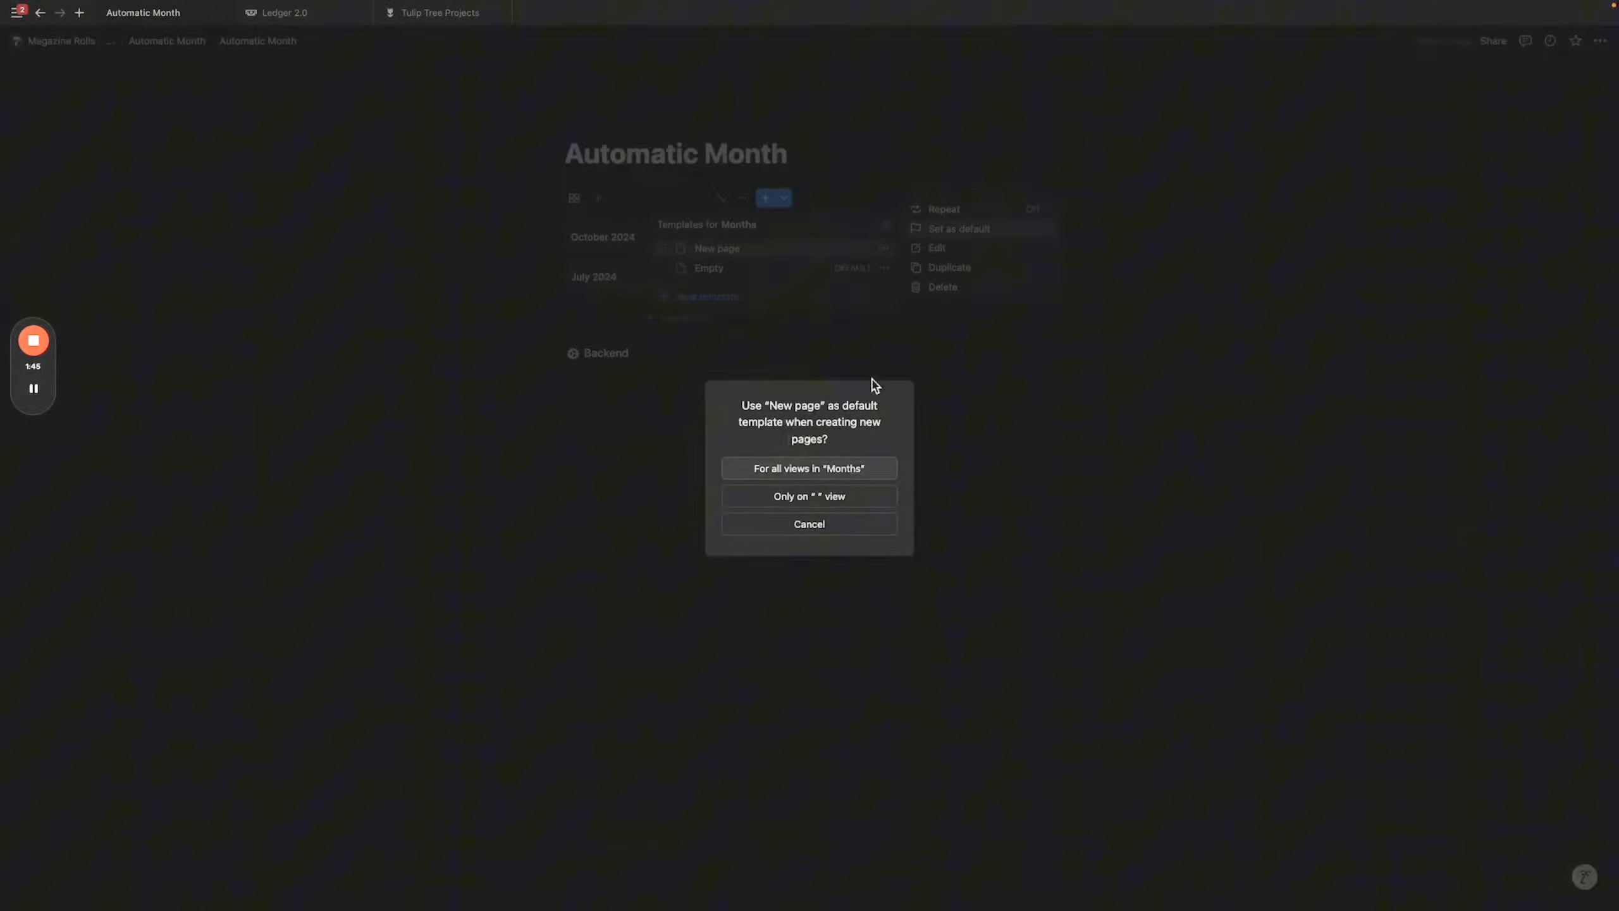
left_click(818, 476)
Create a test page in the Months gallery from the default template and delete it.
left_click(702, 327)
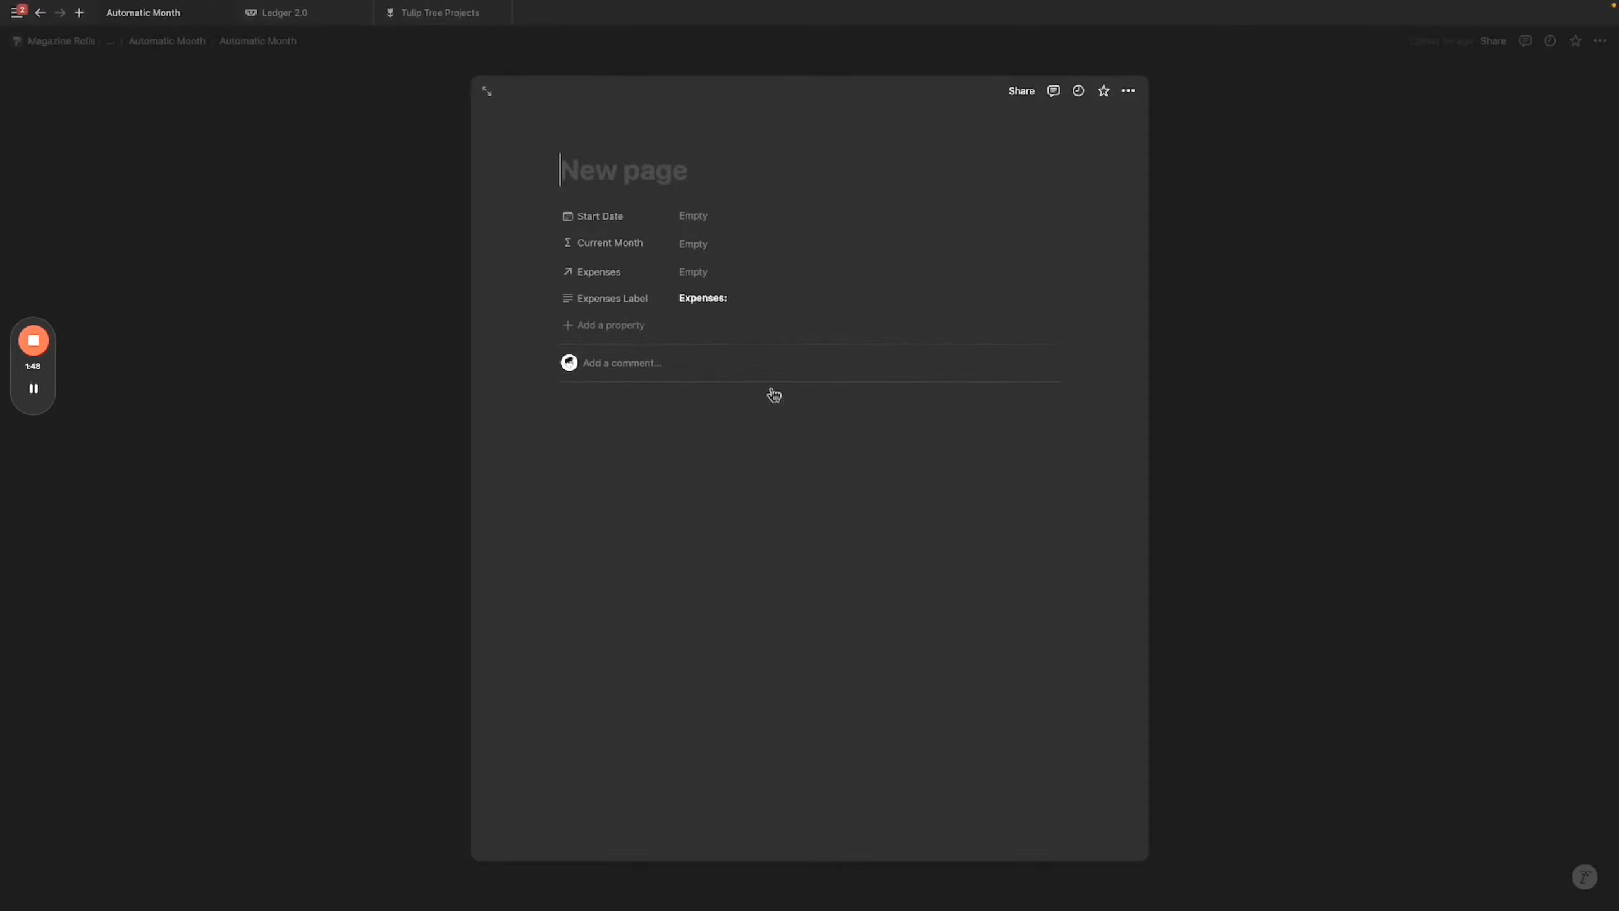
key("Escape")
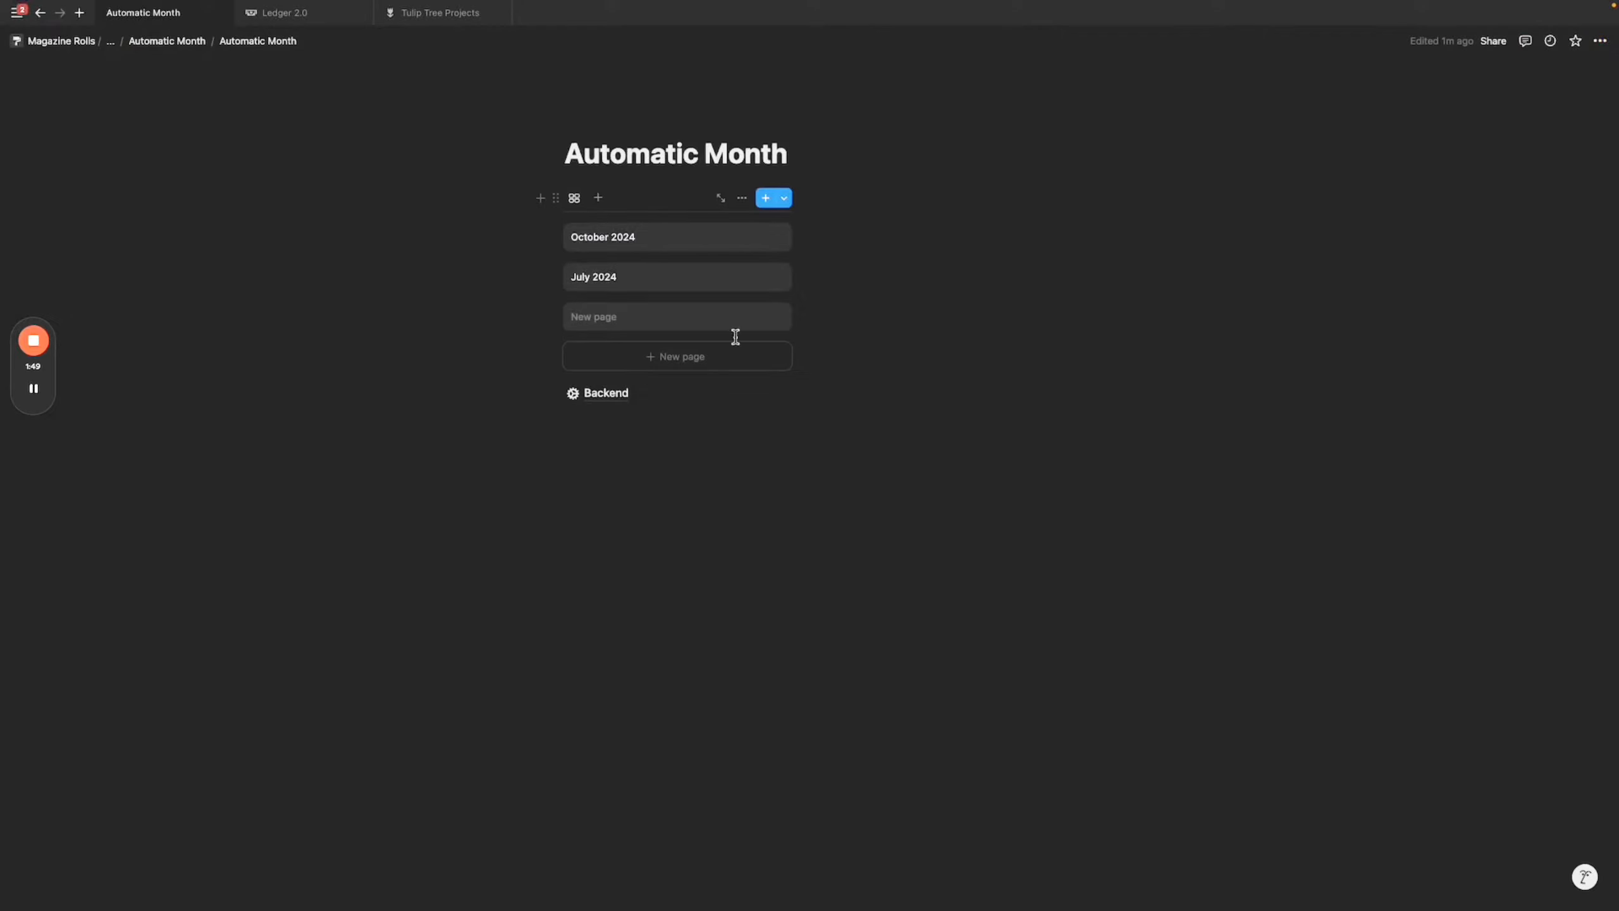
left_click(788, 321)
left_click(831, 442)
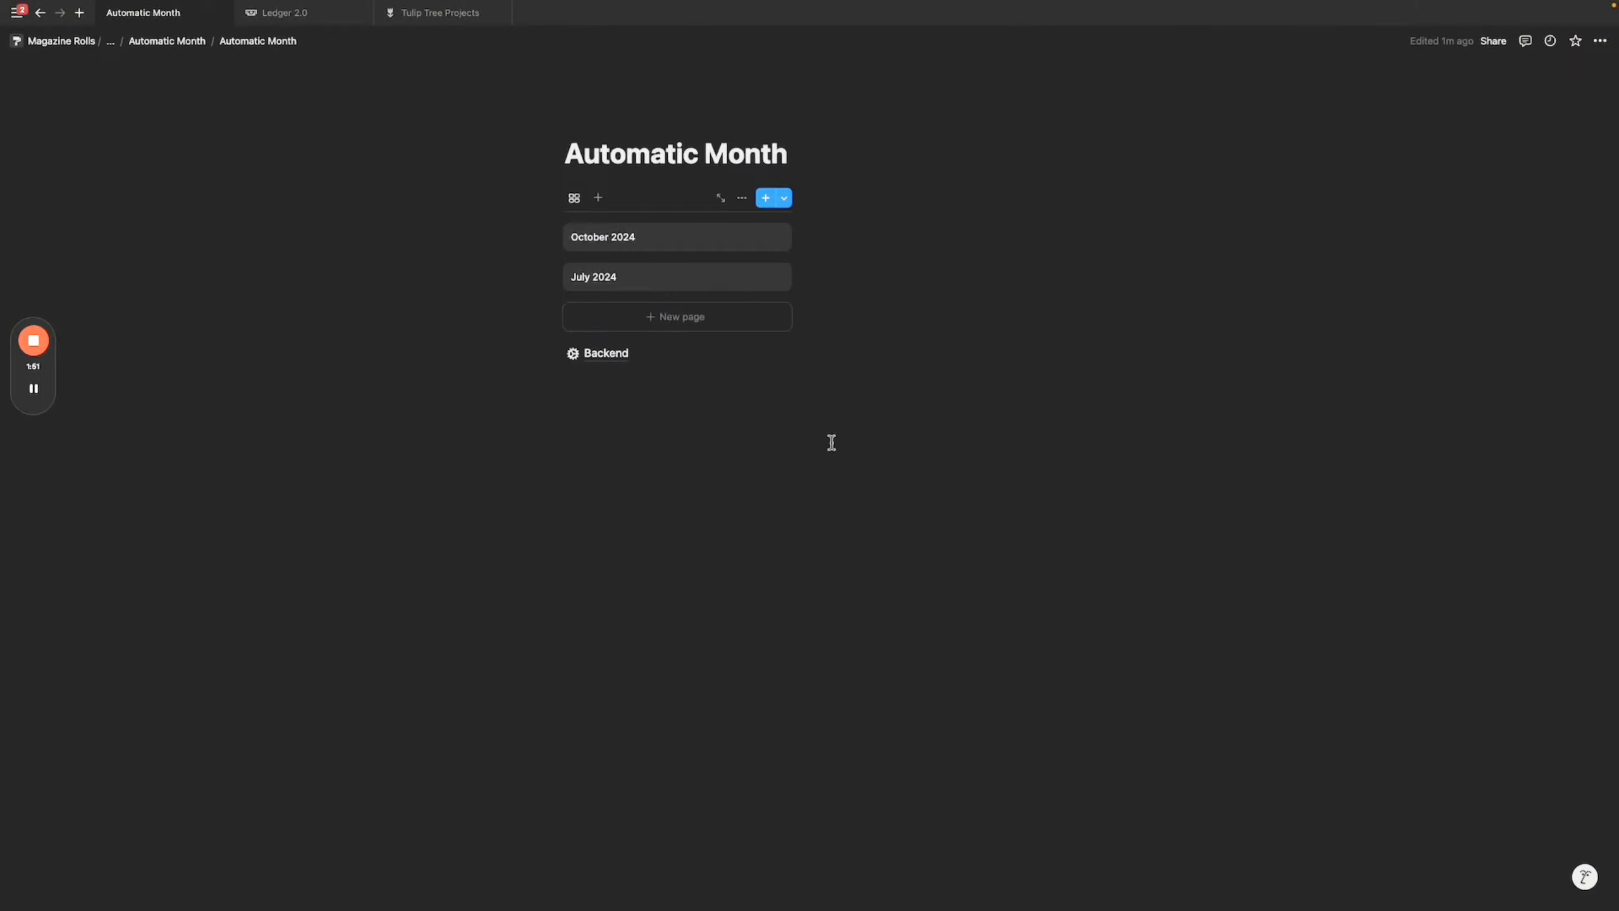
Open the October 2024 page and apply the New page template to fill its Expenses Label.
left_click(653, 252)
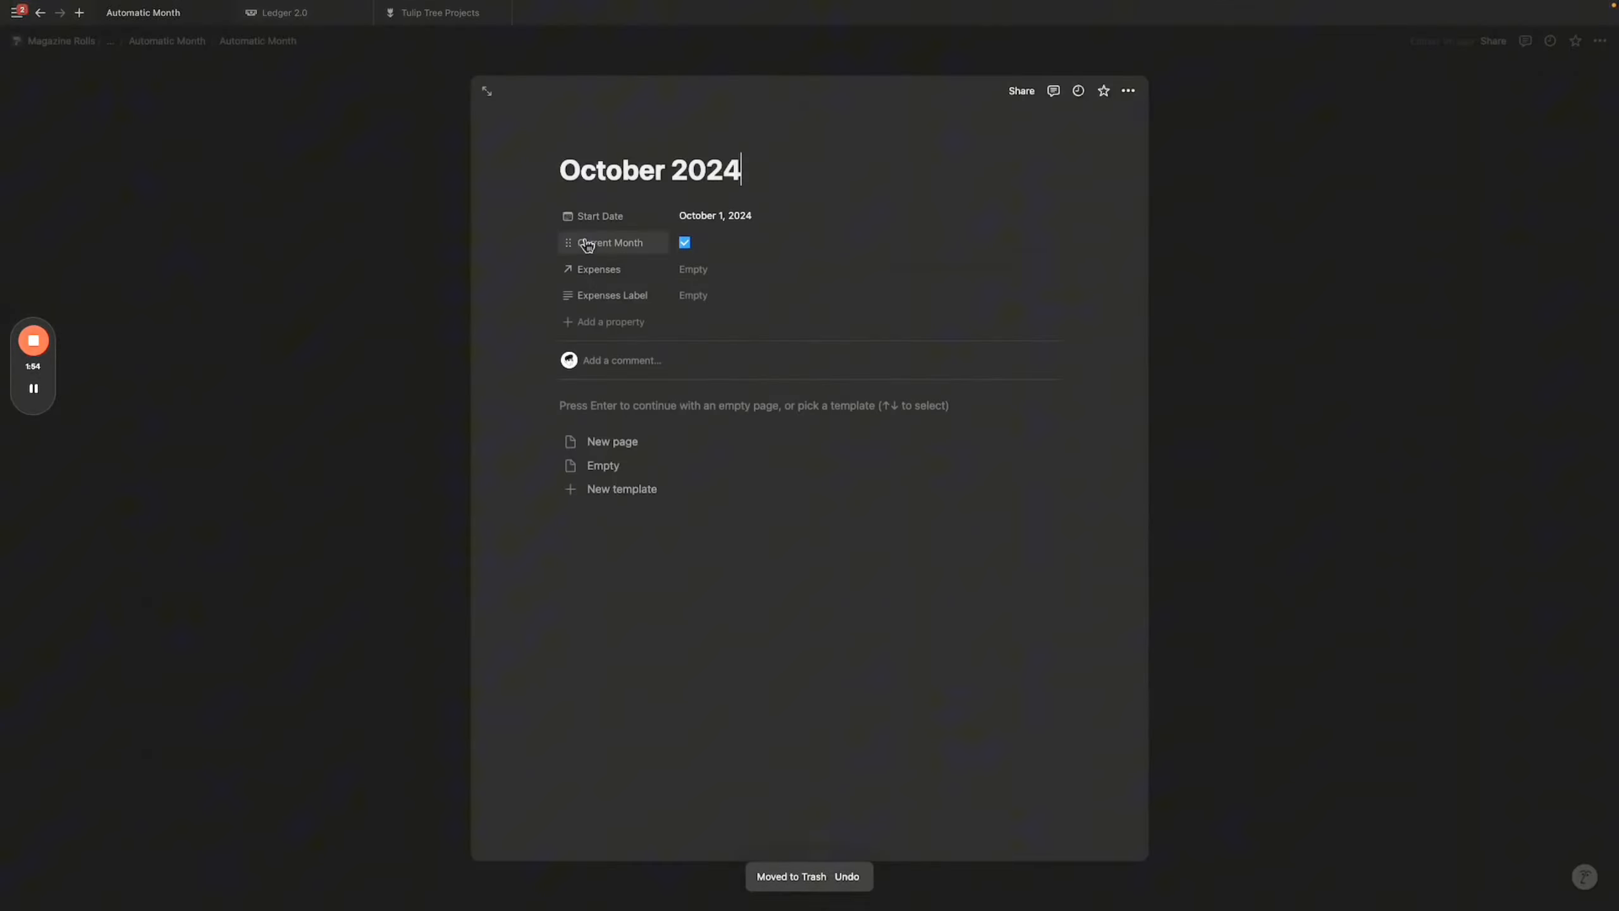
left_click(662, 443)
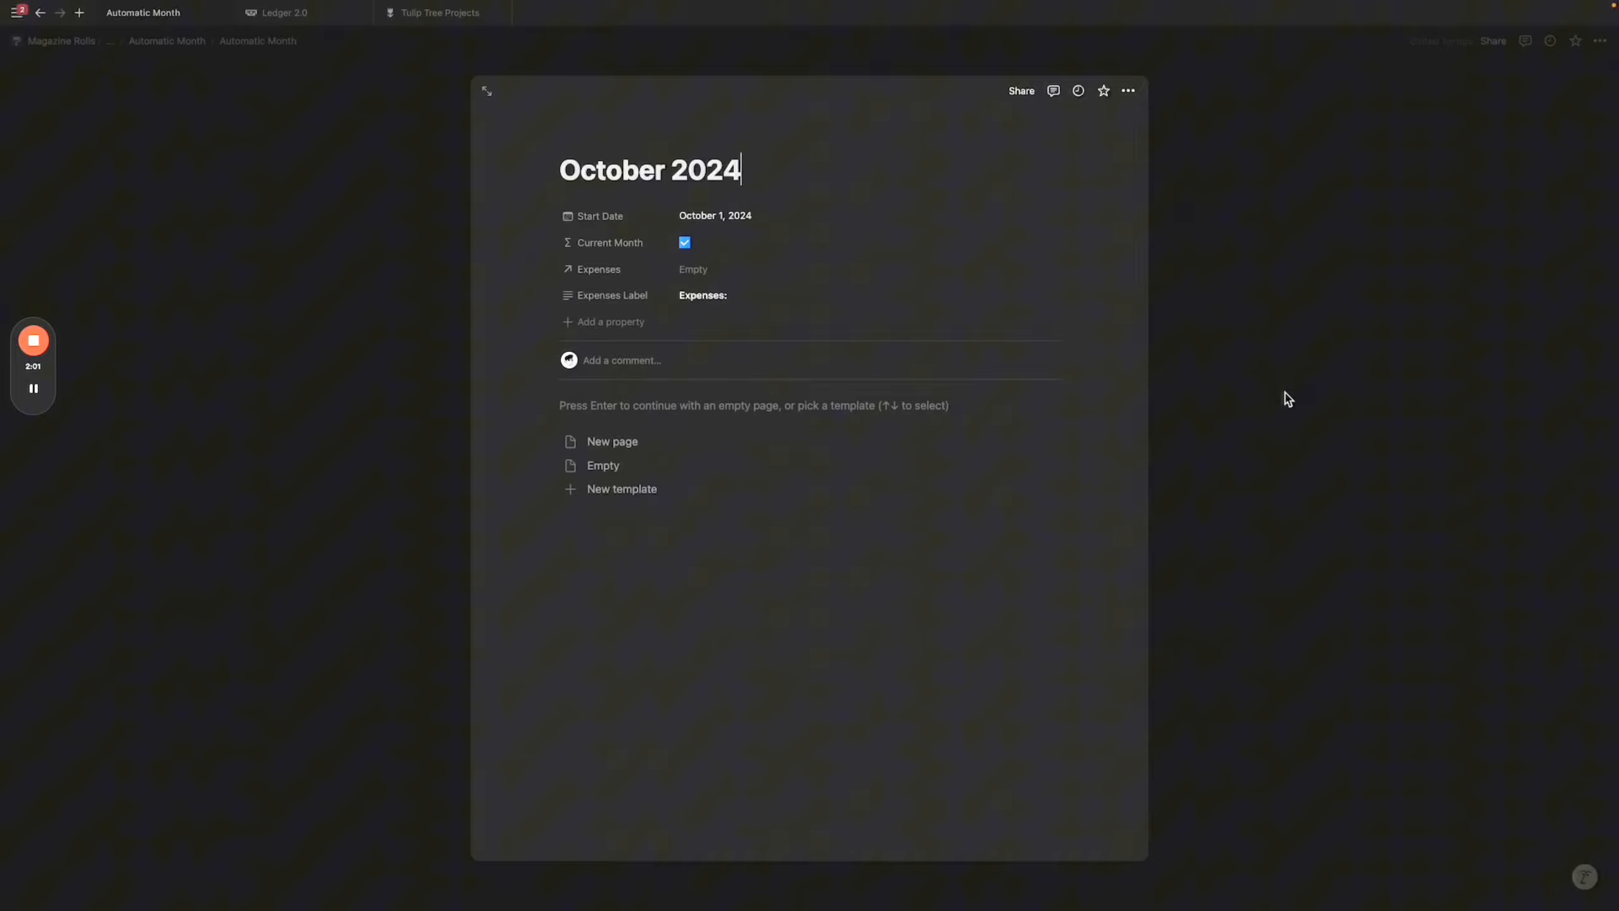
left_click(699, 138)
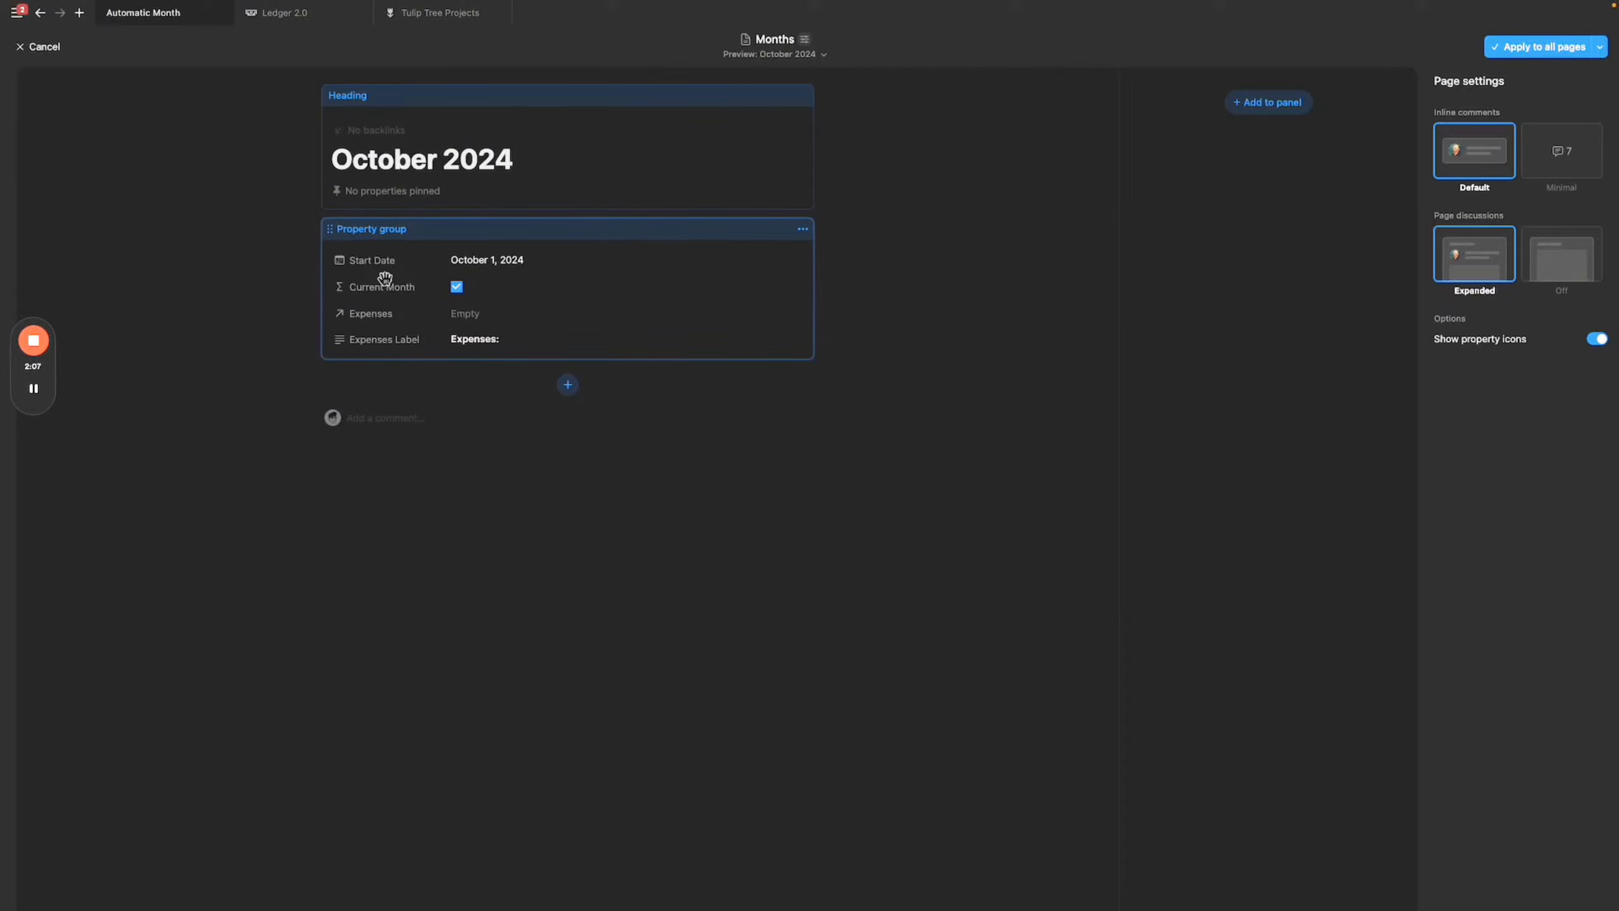
key("Escape")
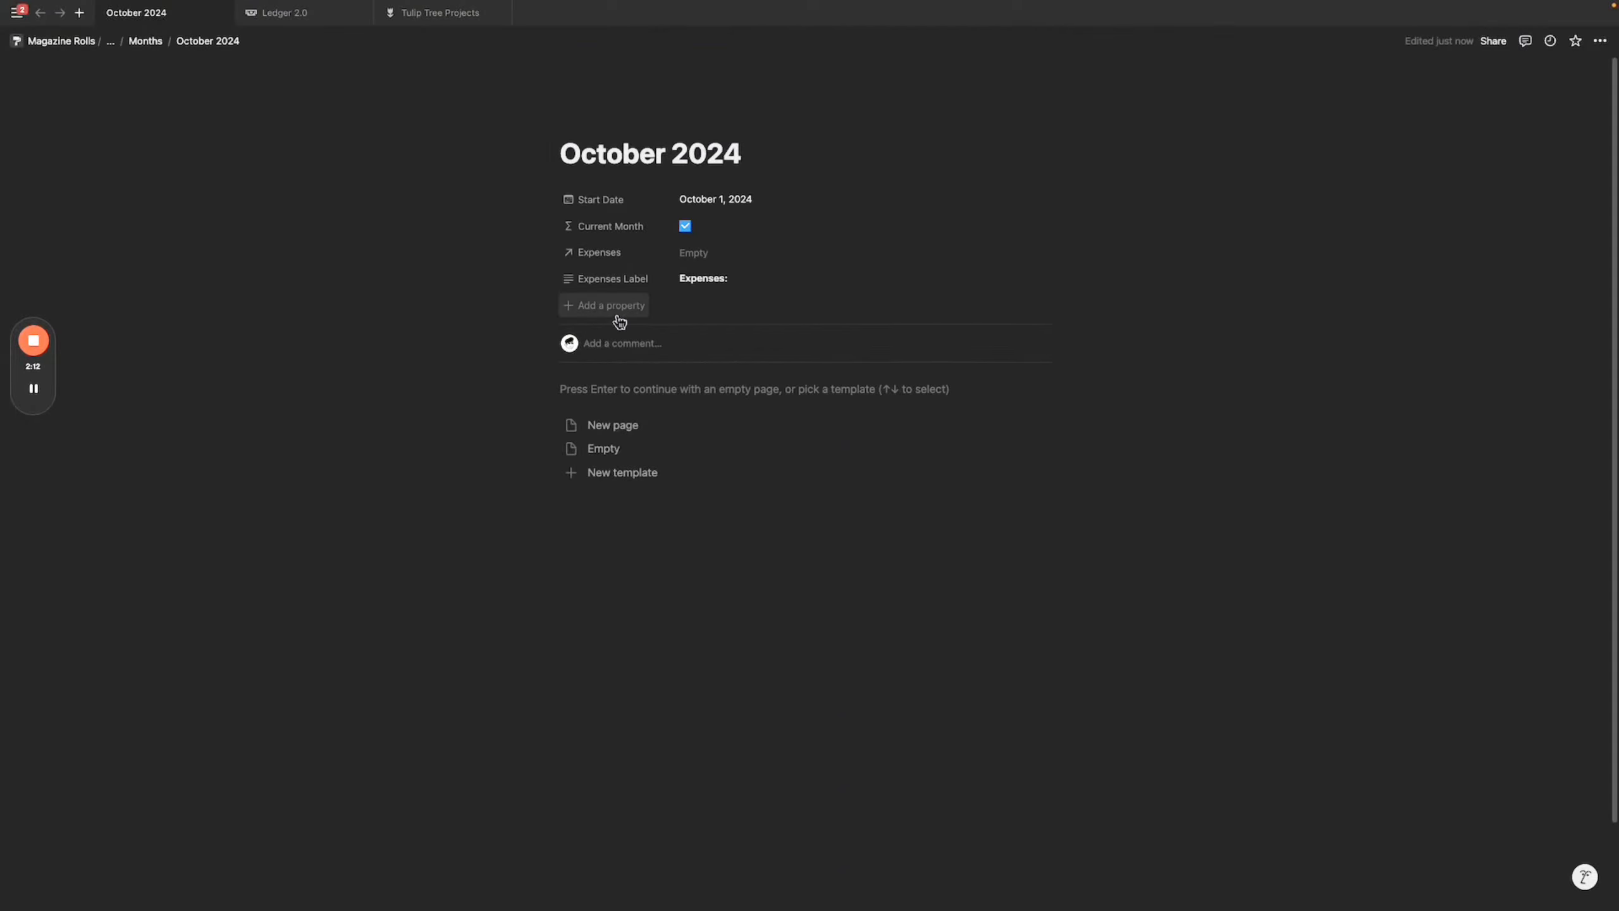
Return to the Months database and open its New page template for editing.
left_click(145, 41)
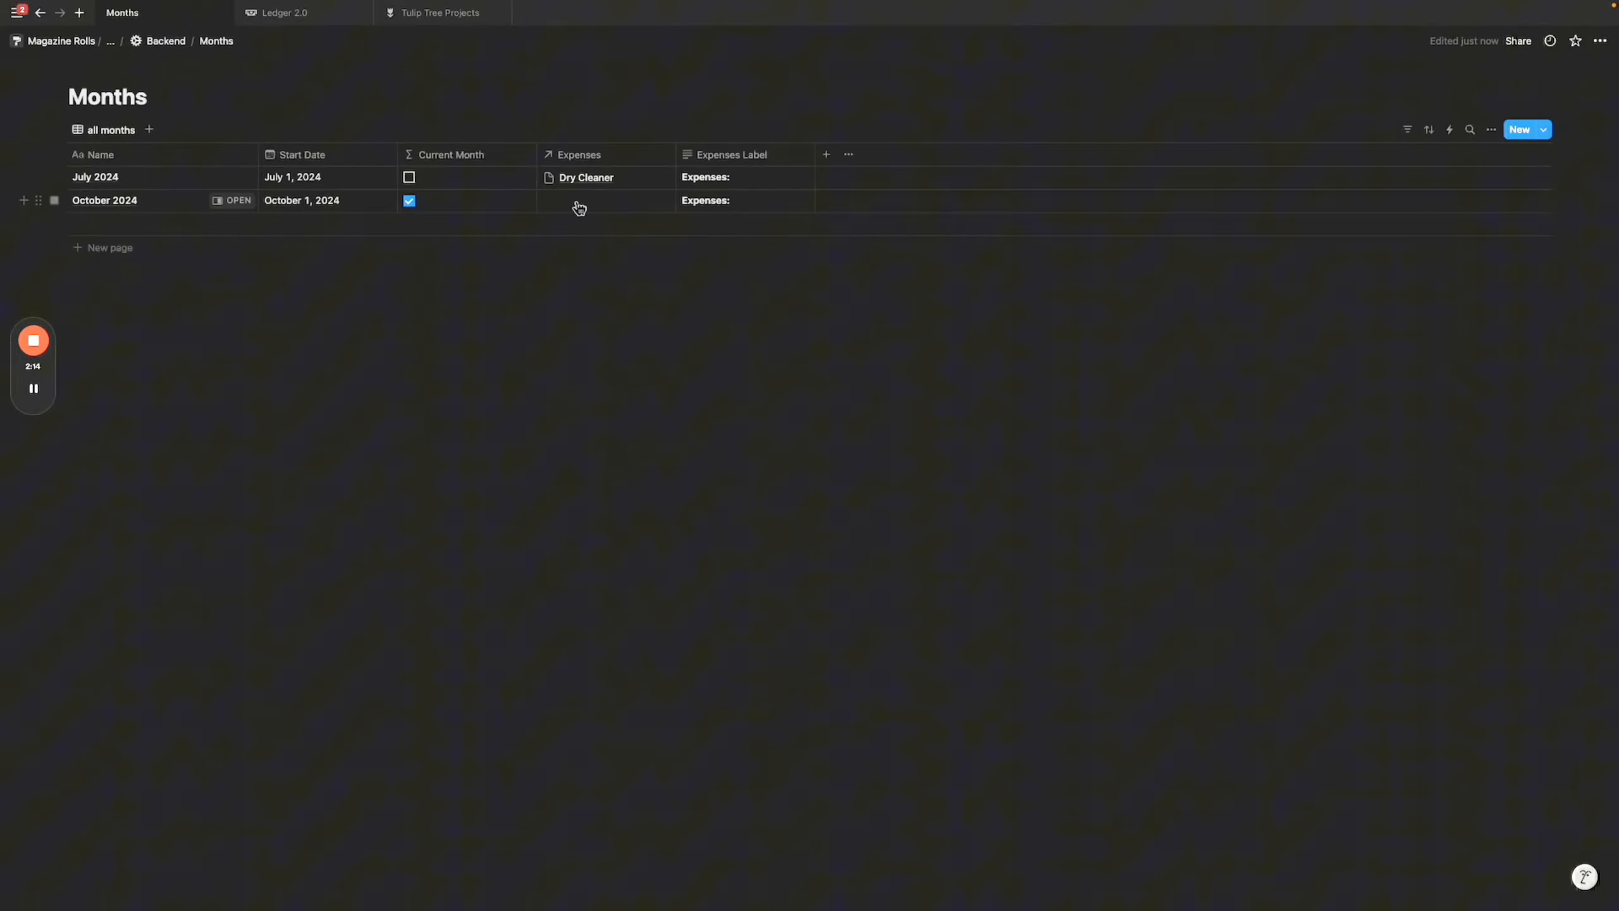
left_click(1544, 130)
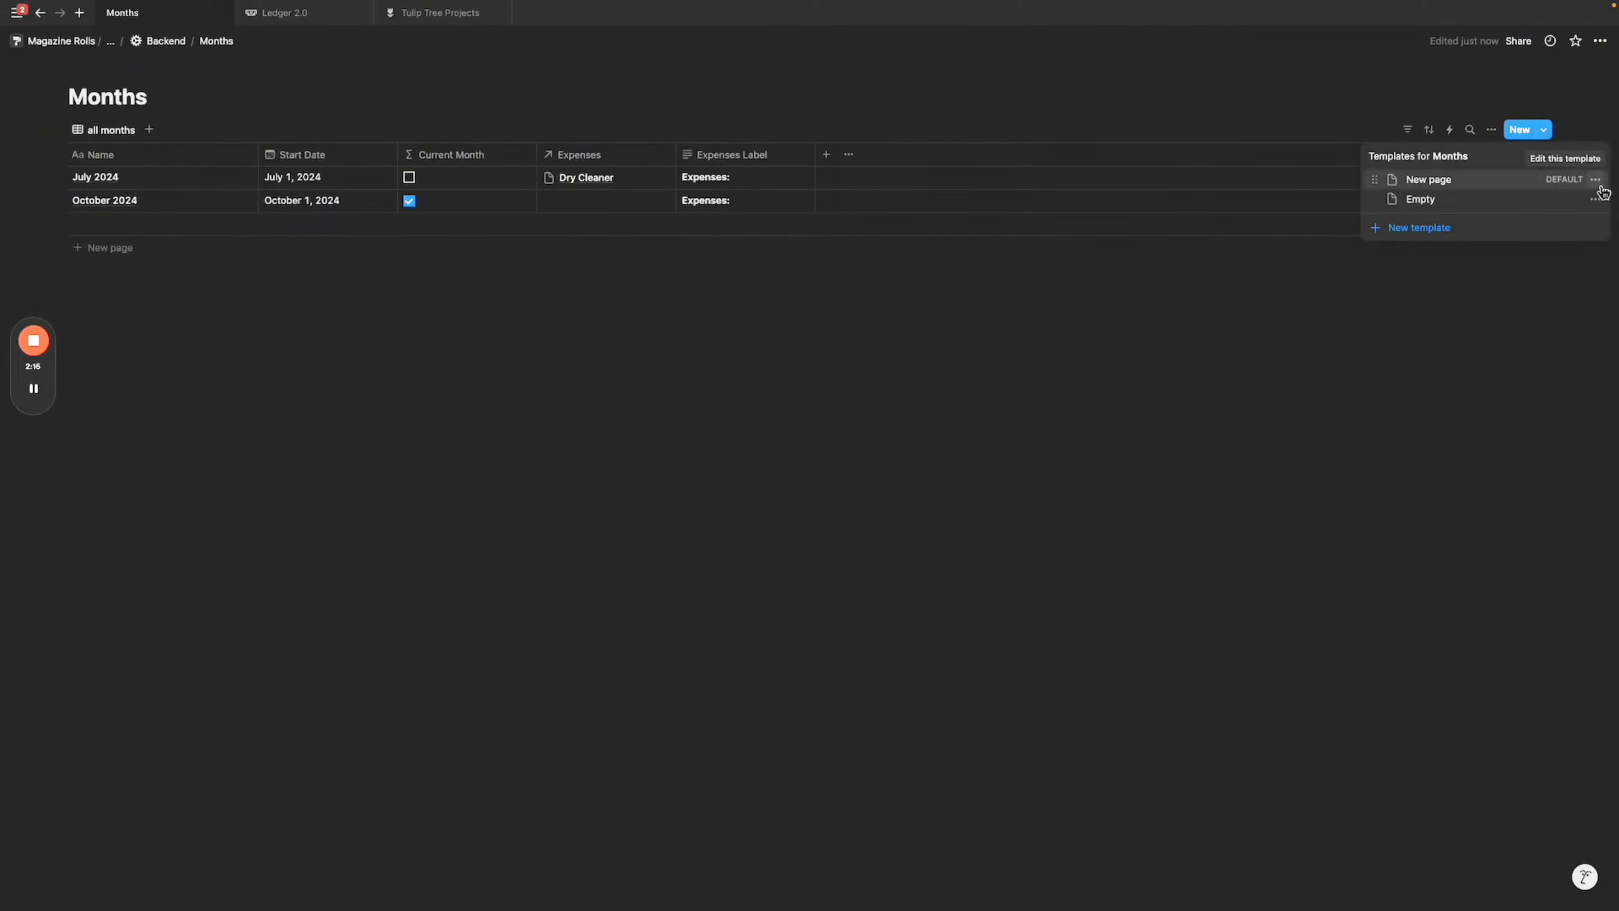
left_click(1600, 186)
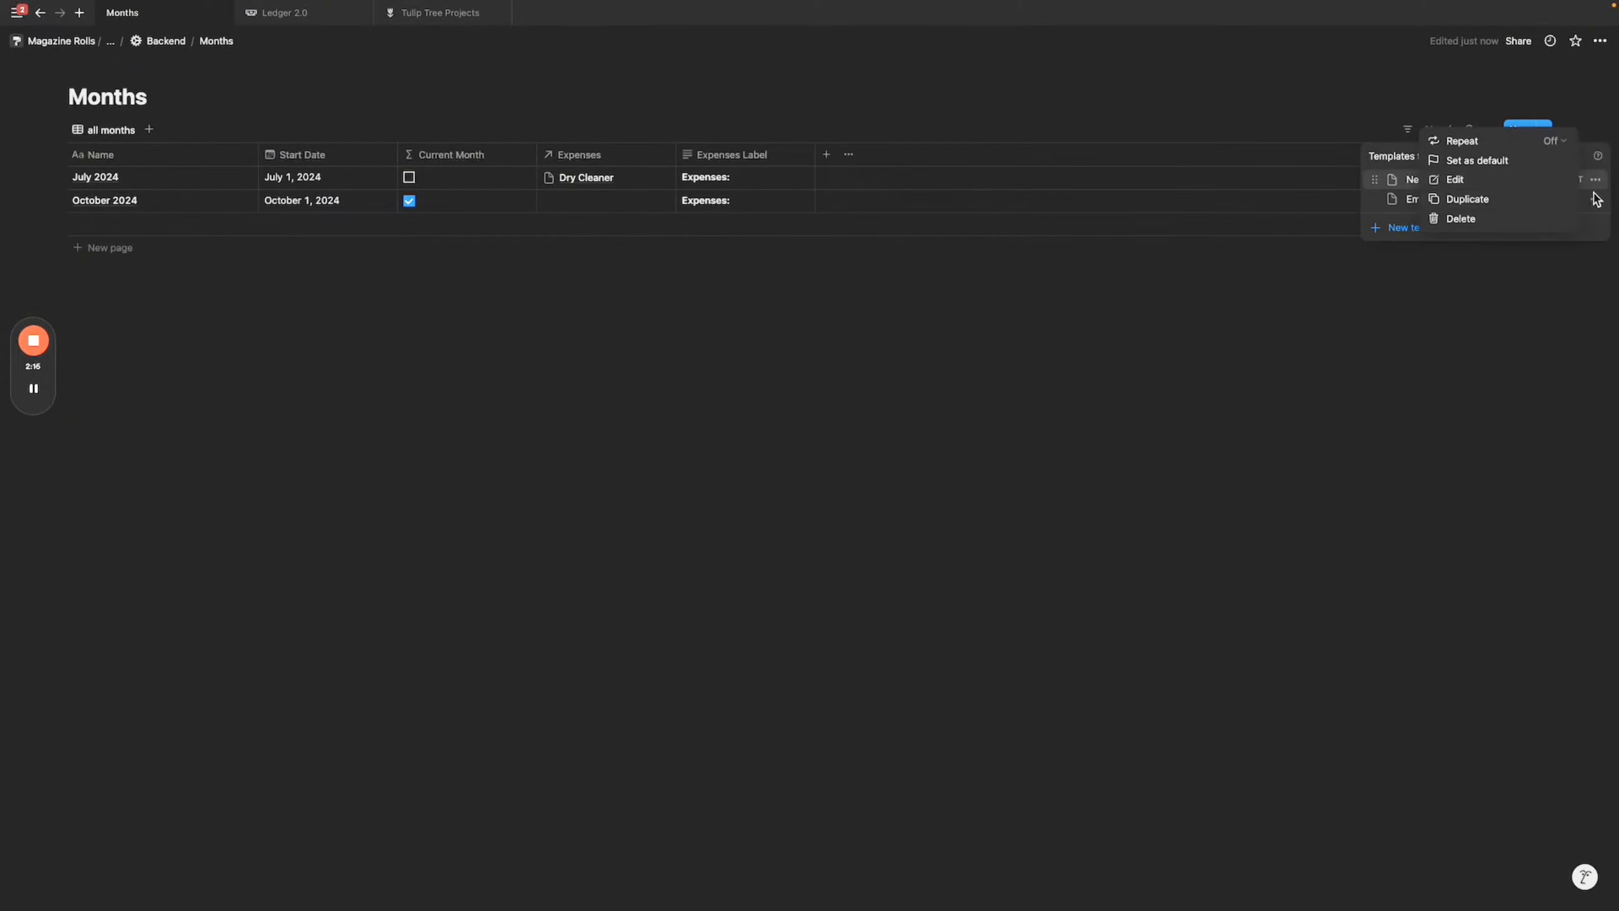
left_click(1494, 186)
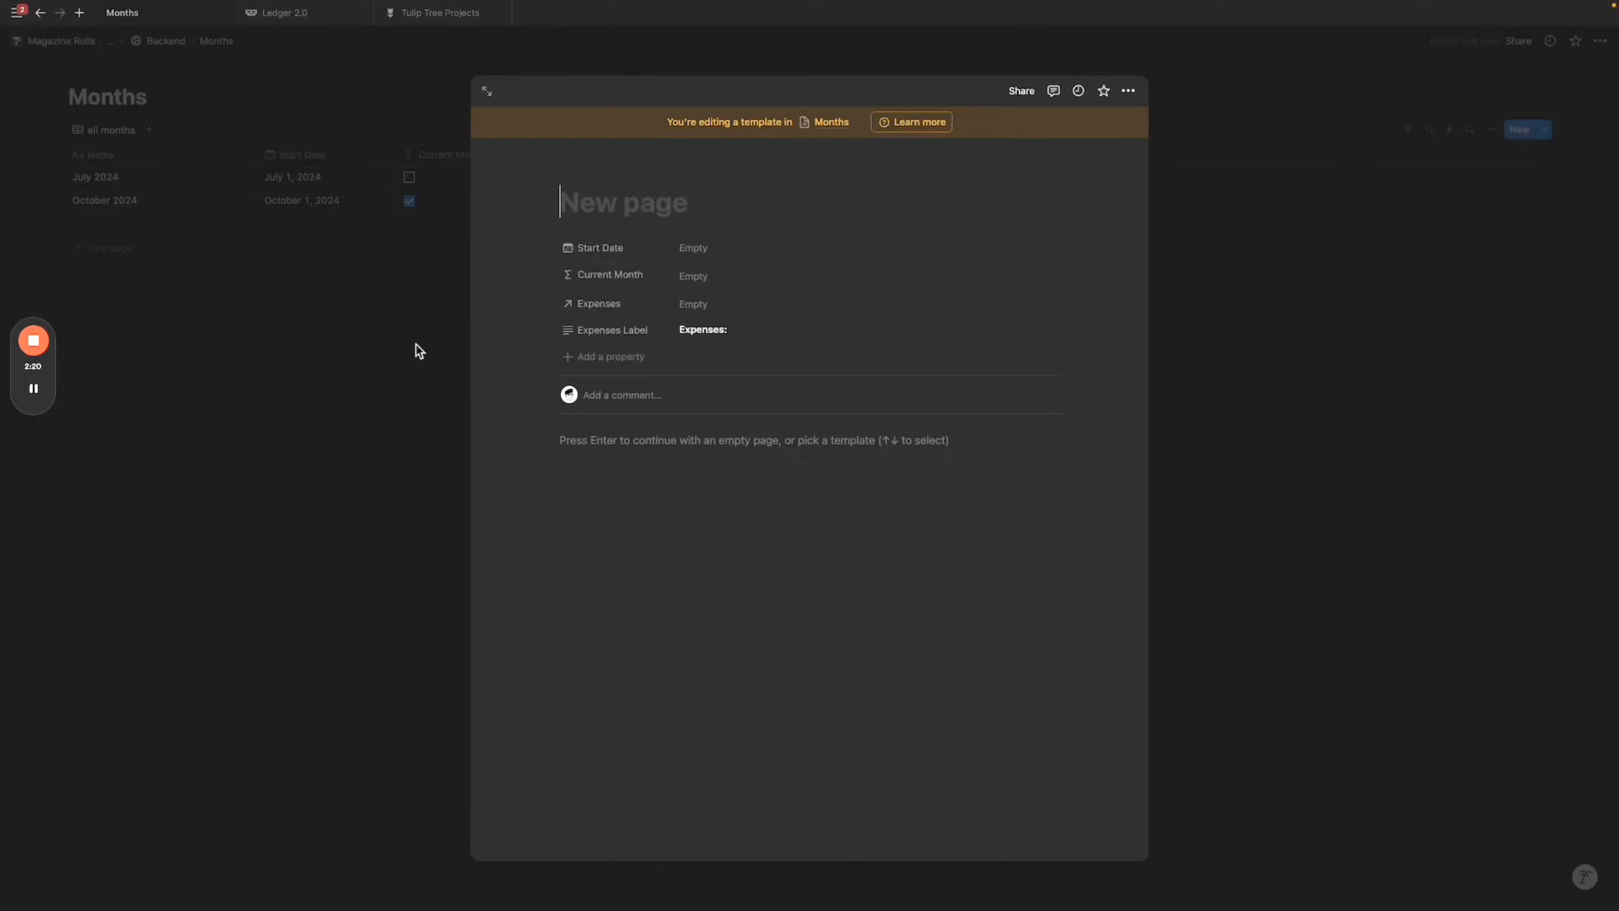
Add a text property named "Task Tracking Label" to the template.
left_click(573, 358)
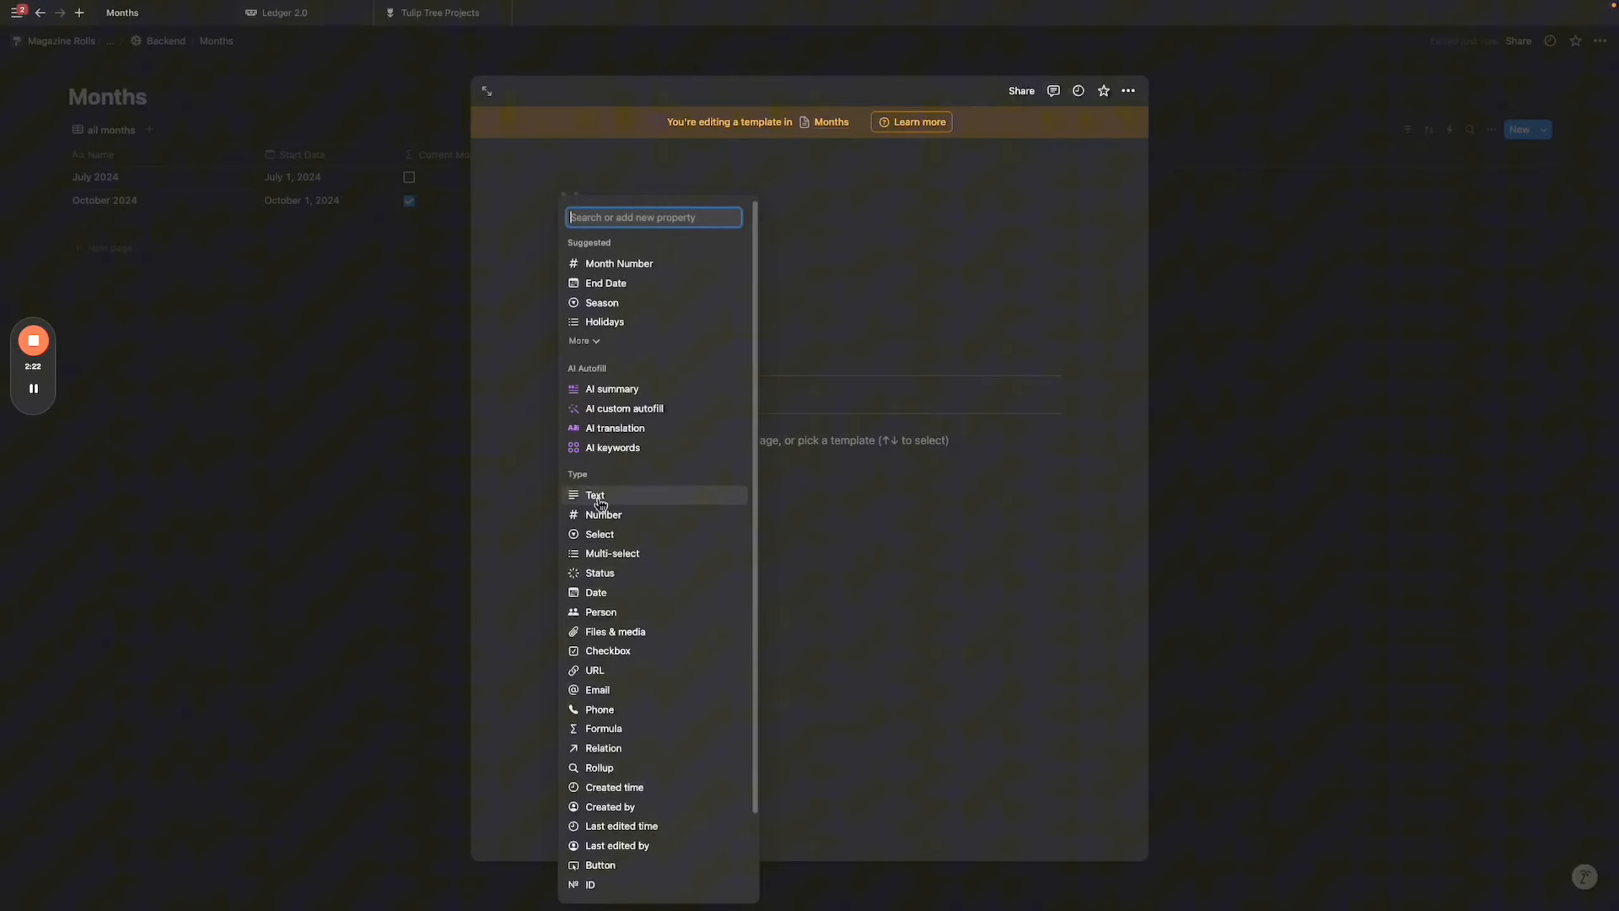
left_click(650, 495)
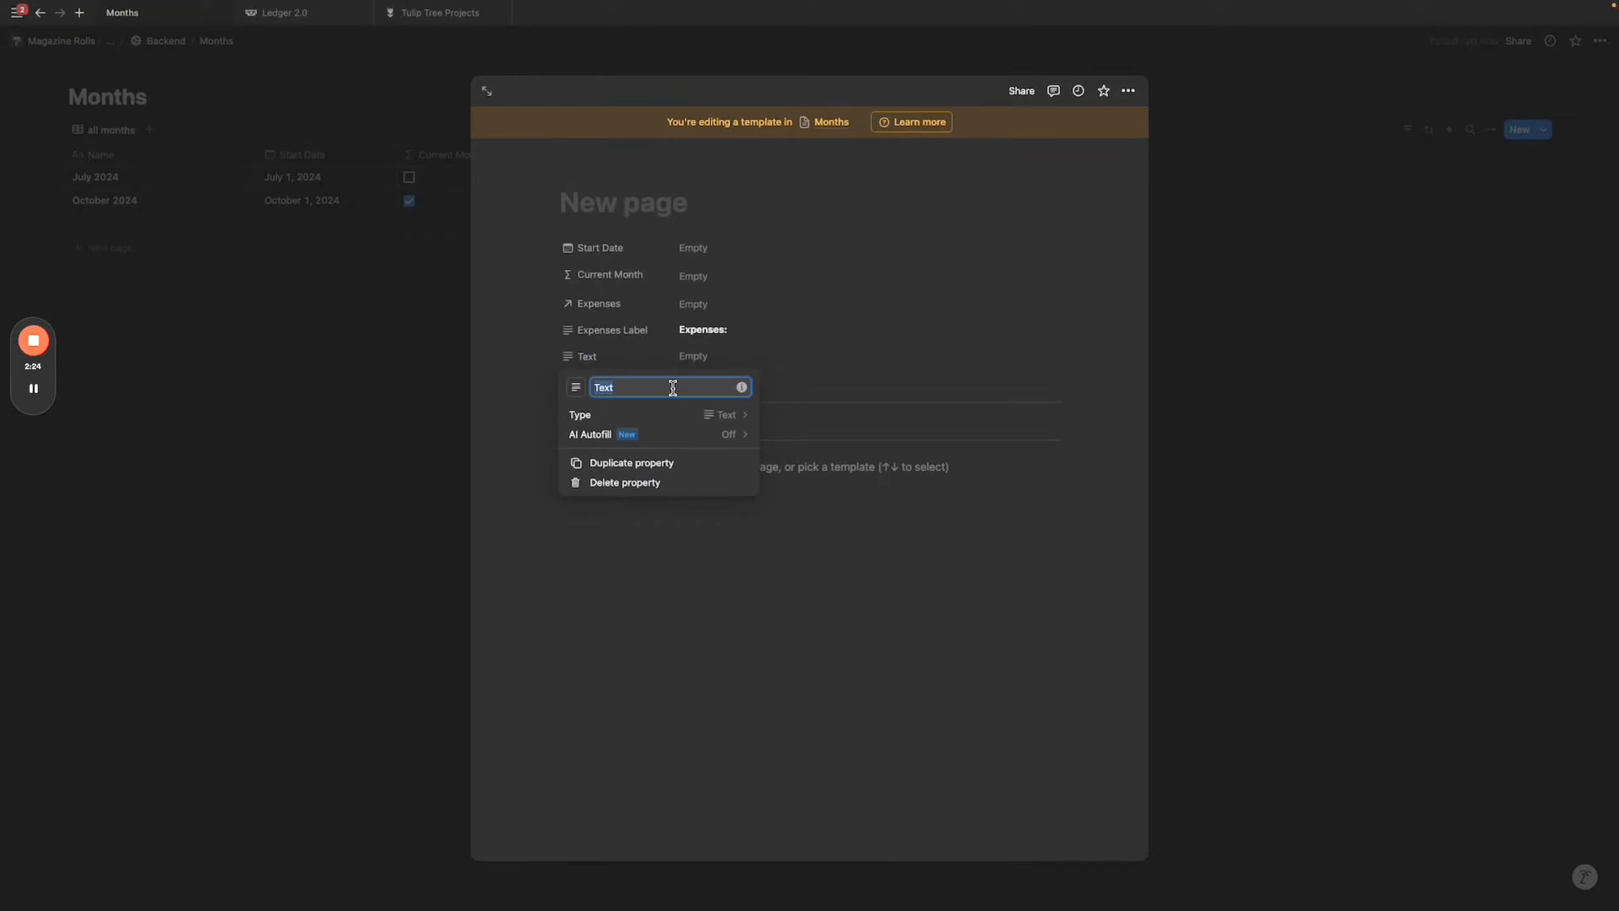
type("Task Tracking Label")
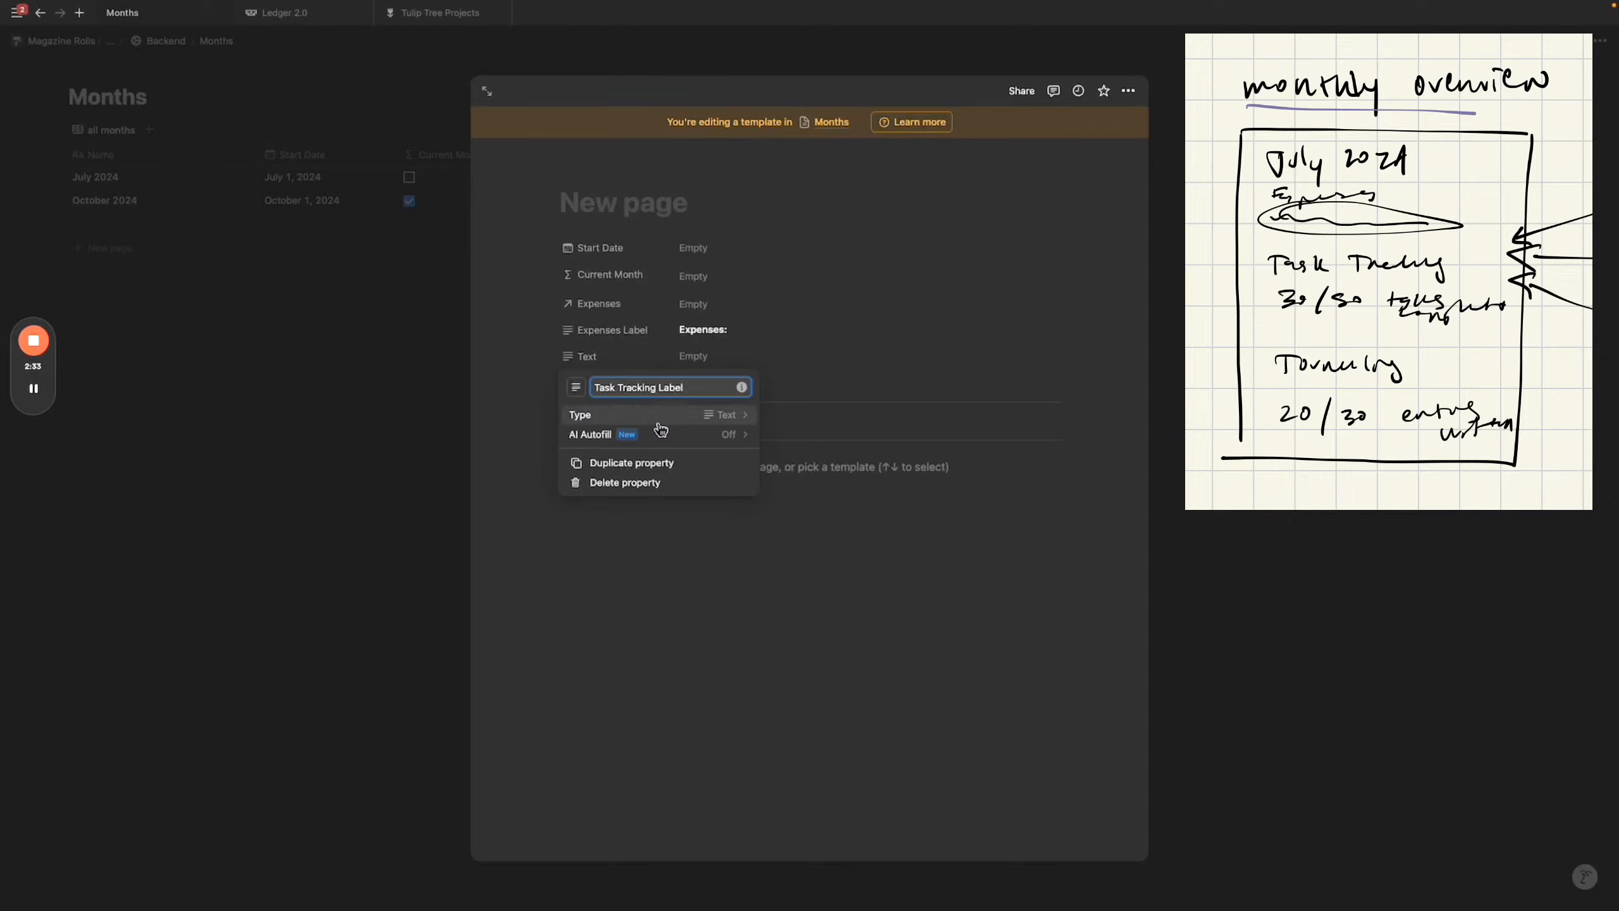
left_click(760, 336)
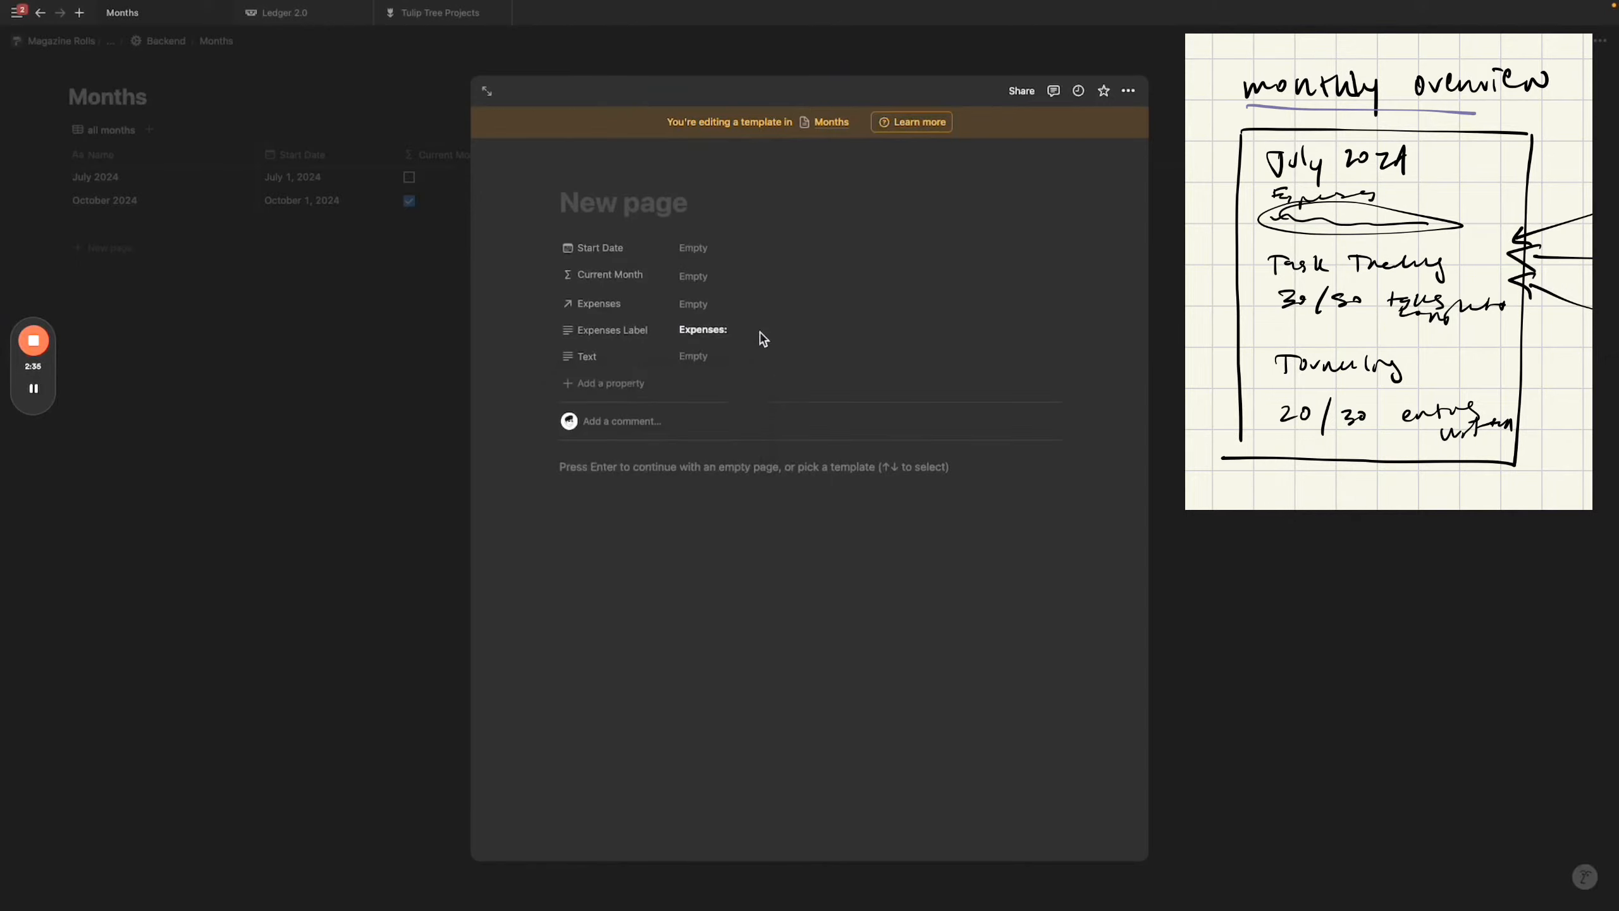
Fill the Task Tracking Label property with "Task Completion:" in bold.
left_click(738, 367)
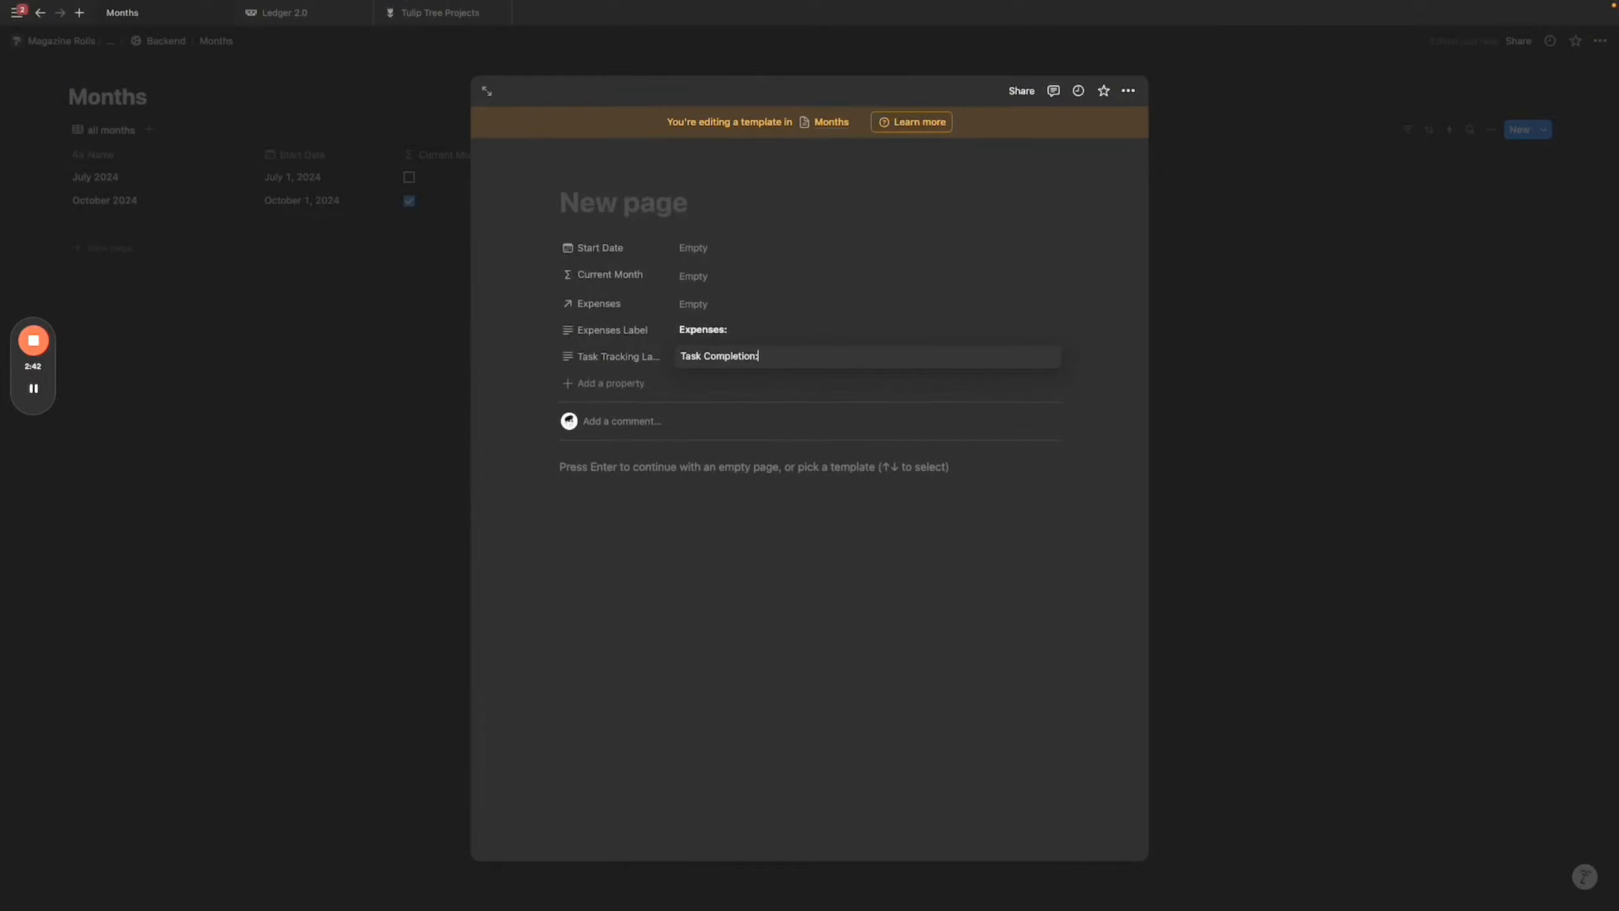
key("super+a")
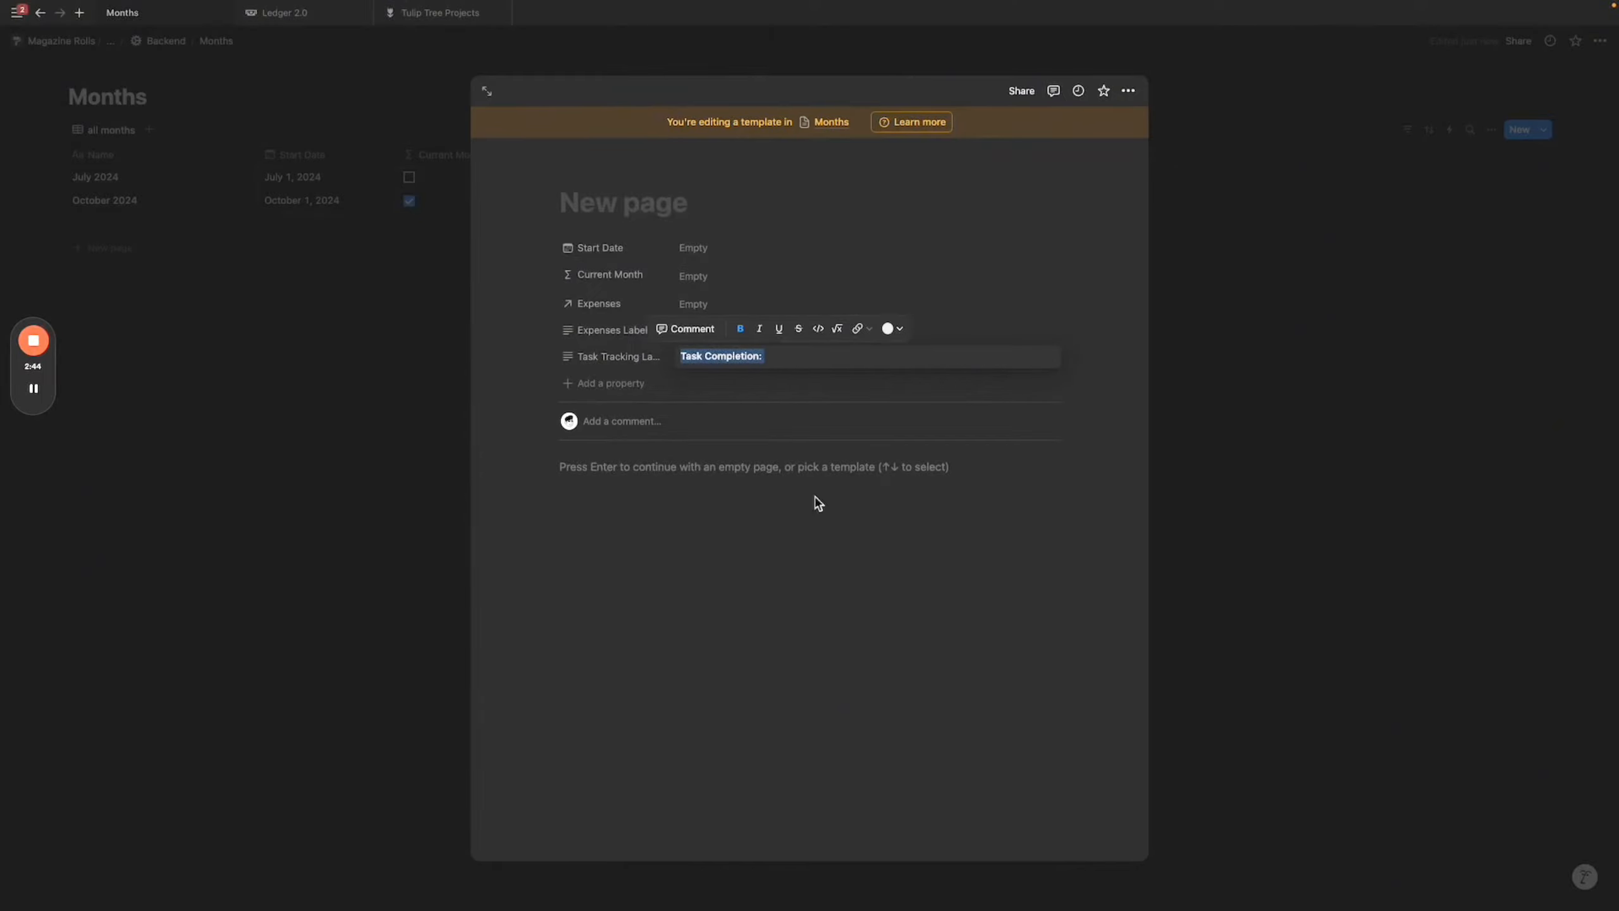
left_click(909, 712)
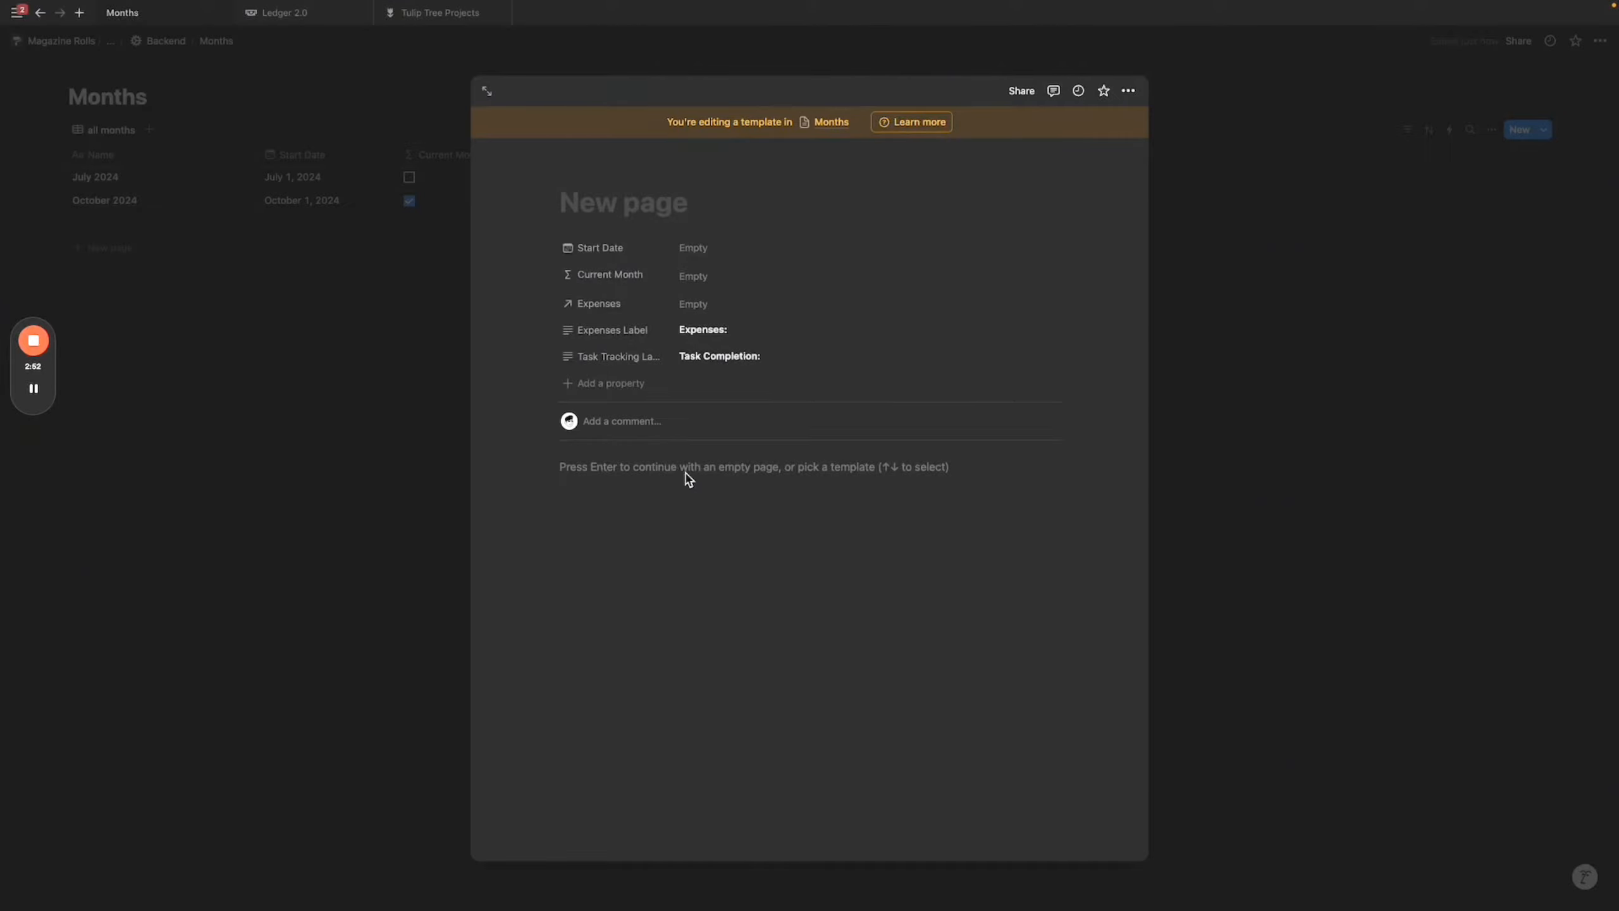
Add a text property named "Journals Completed Label" and copy its name.
left_click(638, 384)
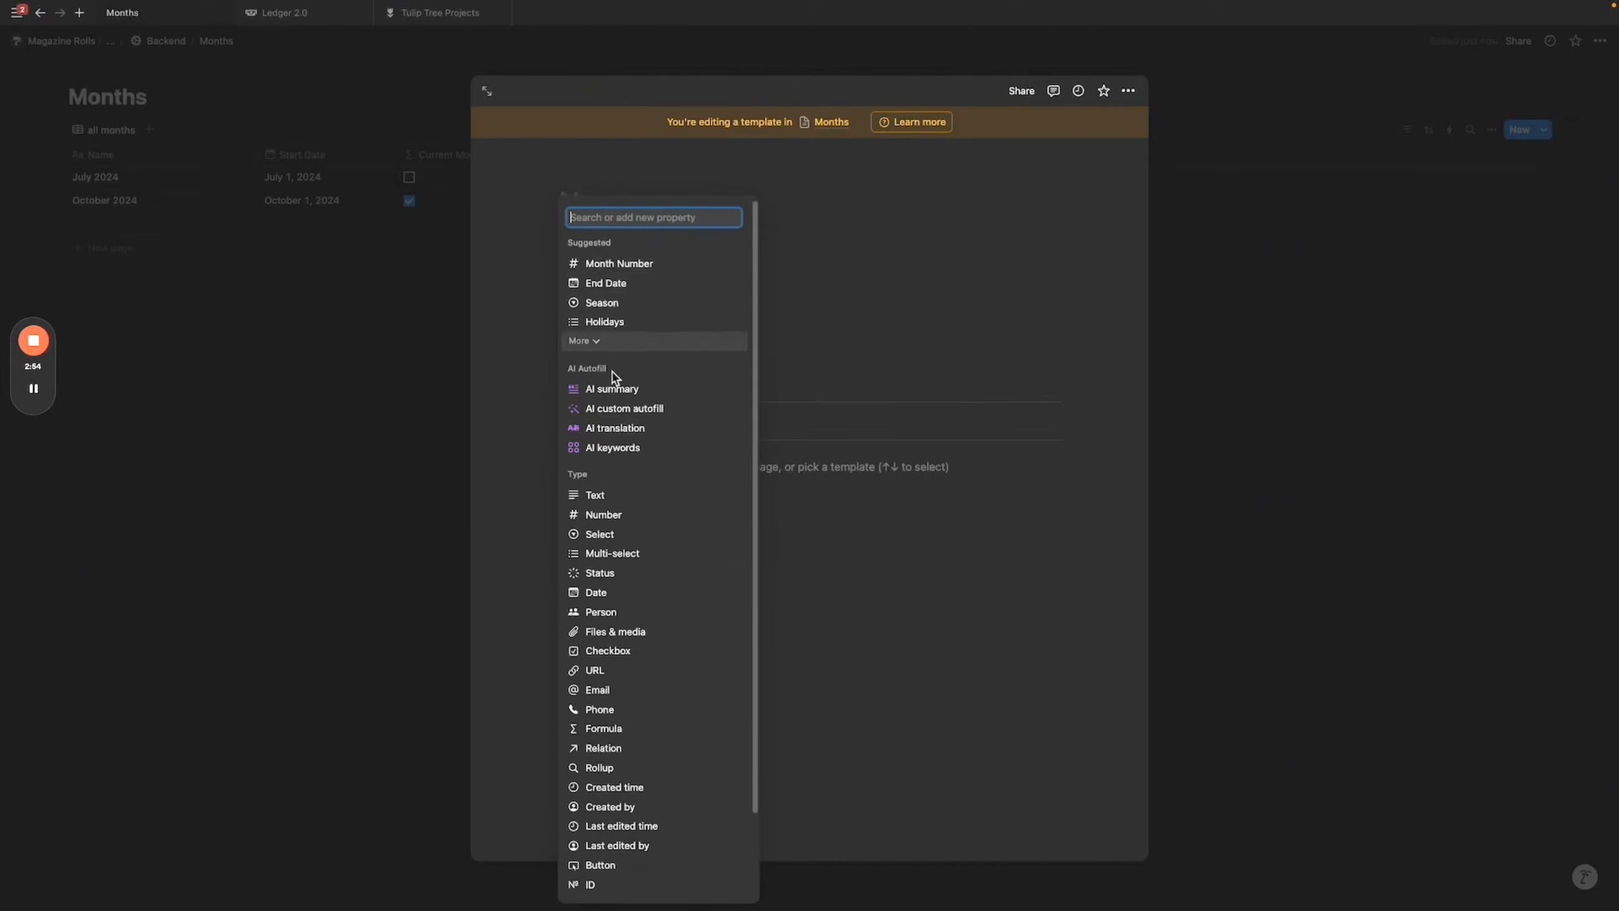
left_click(617, 495)
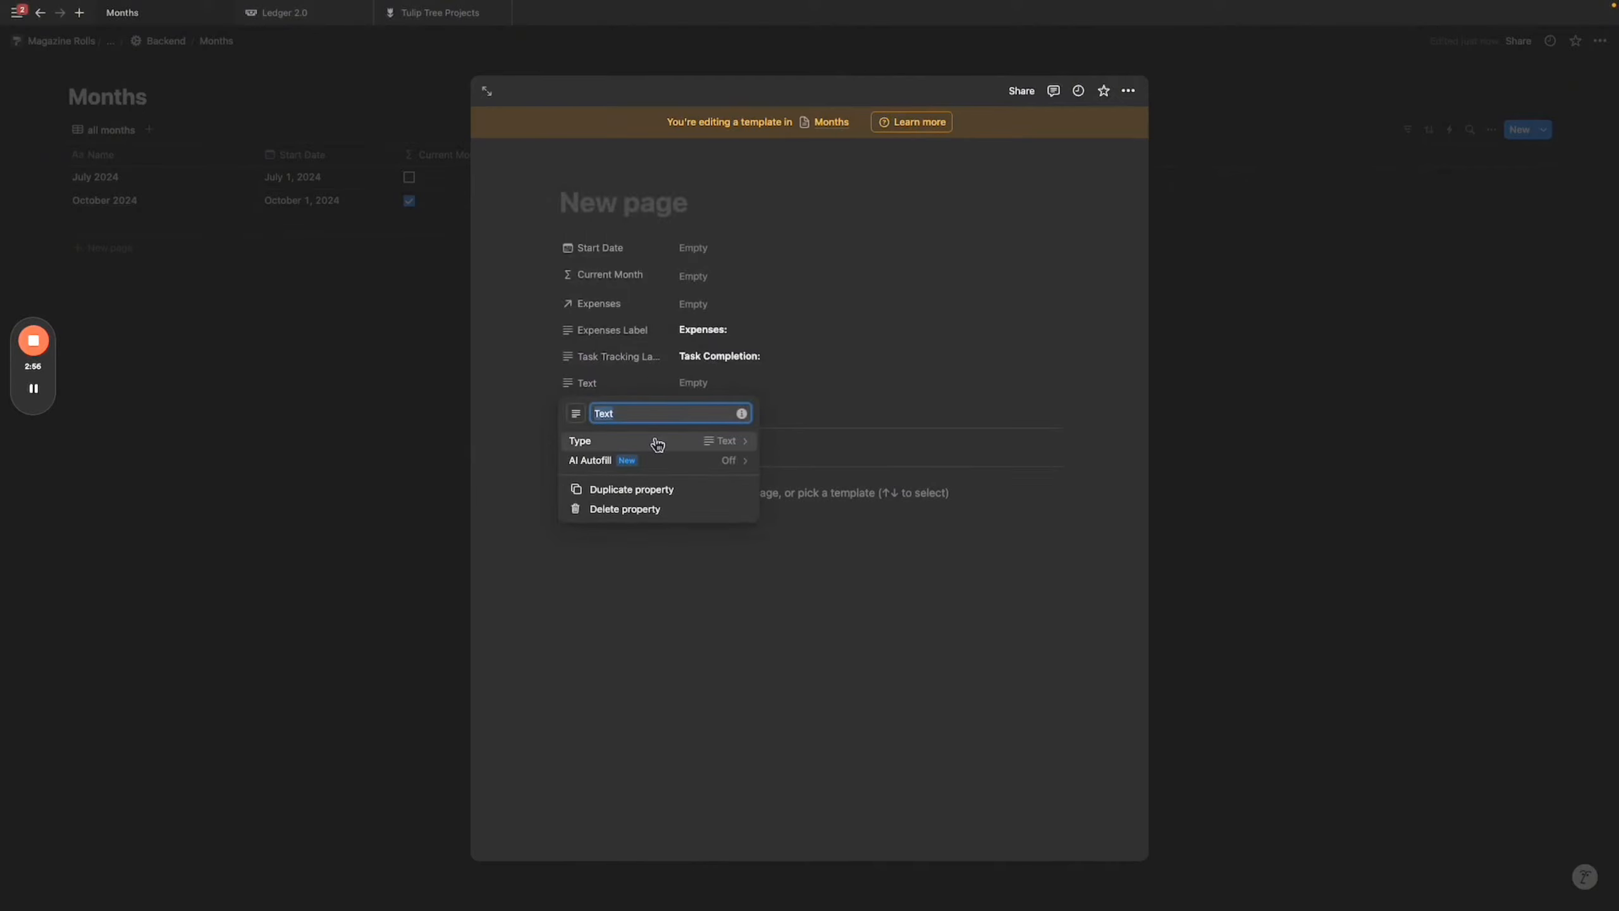
type("Journals Completed Label")
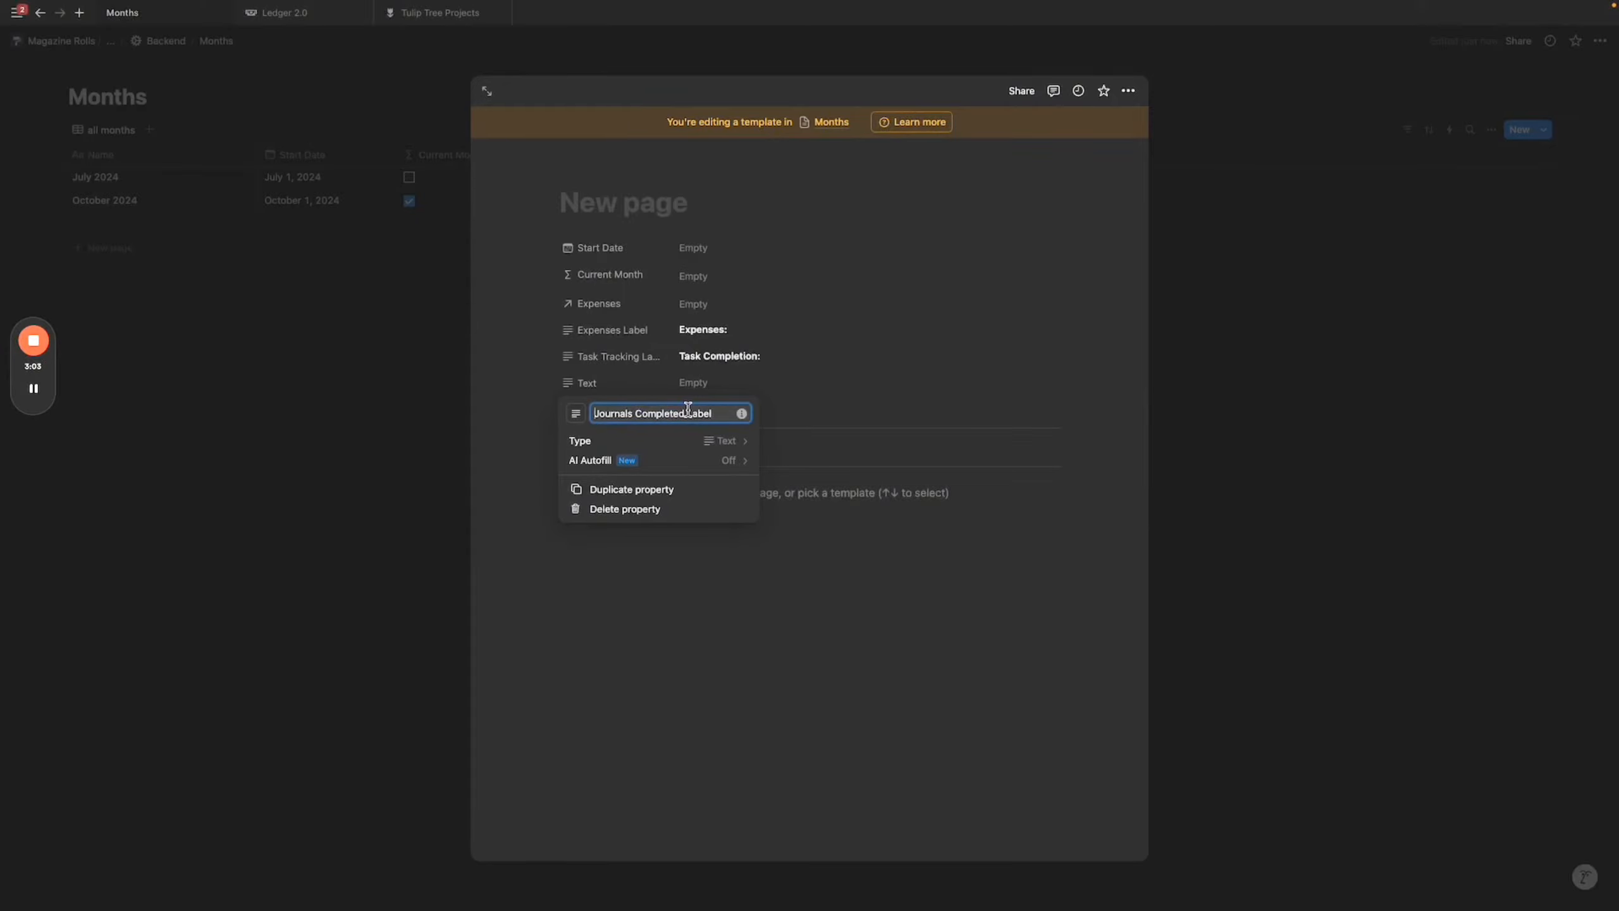
triple_click(687, 408)
key("ctrl+c")
left_click(764, 382)
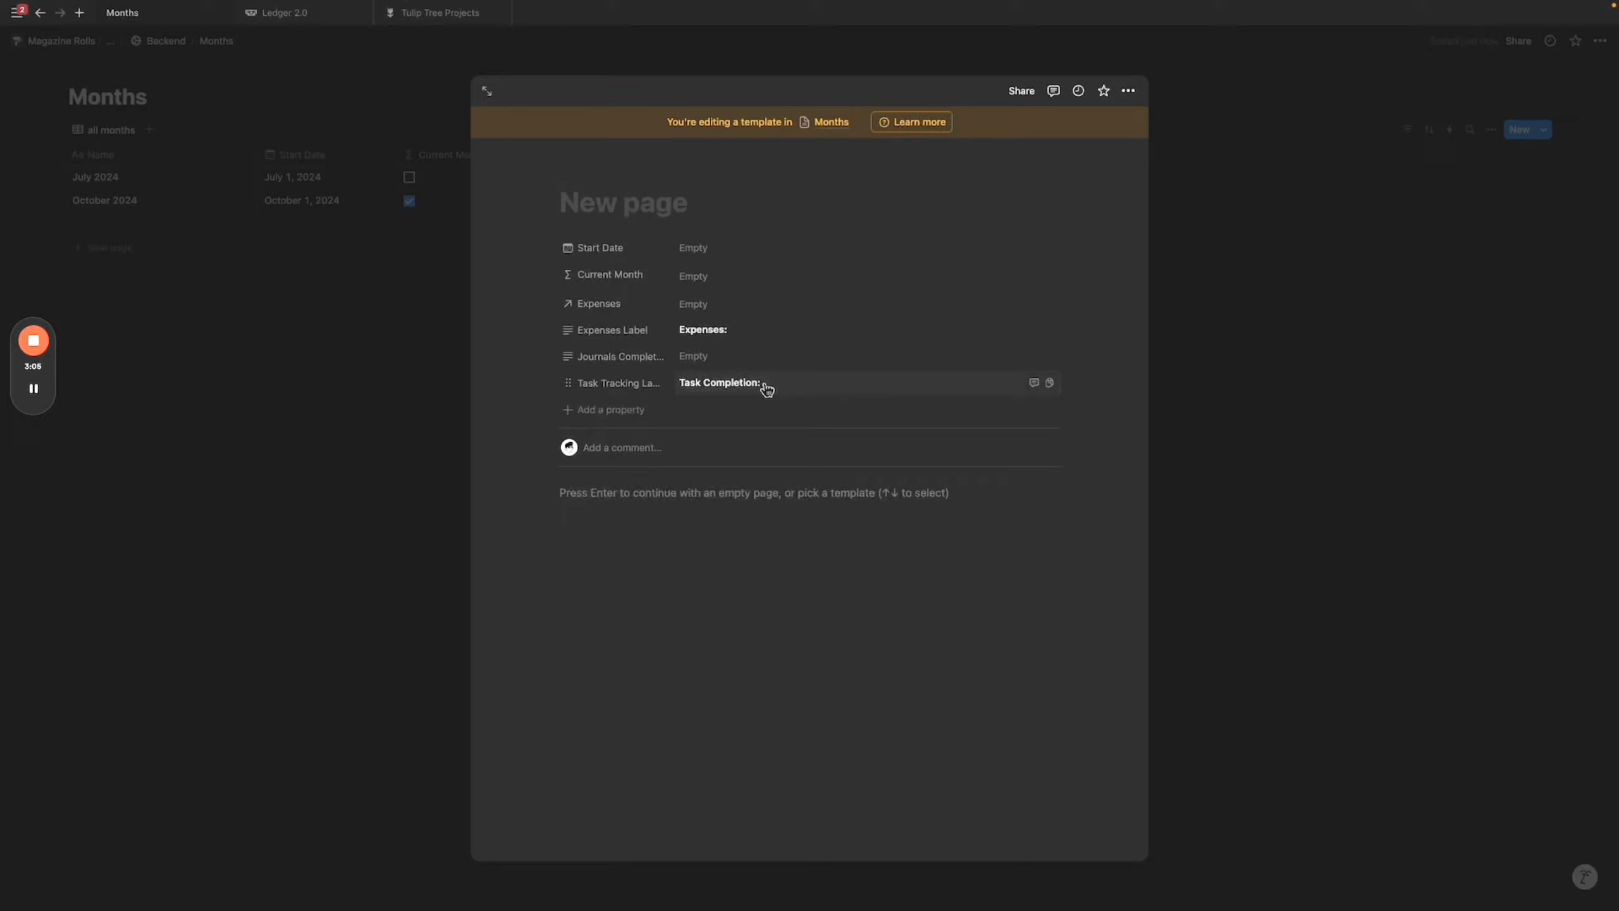
Fill the Journals Completed Label property with the copied text, edited to "Journals Completed:" and set in bold.
left_click(738, 355)
key("ctrl+v")
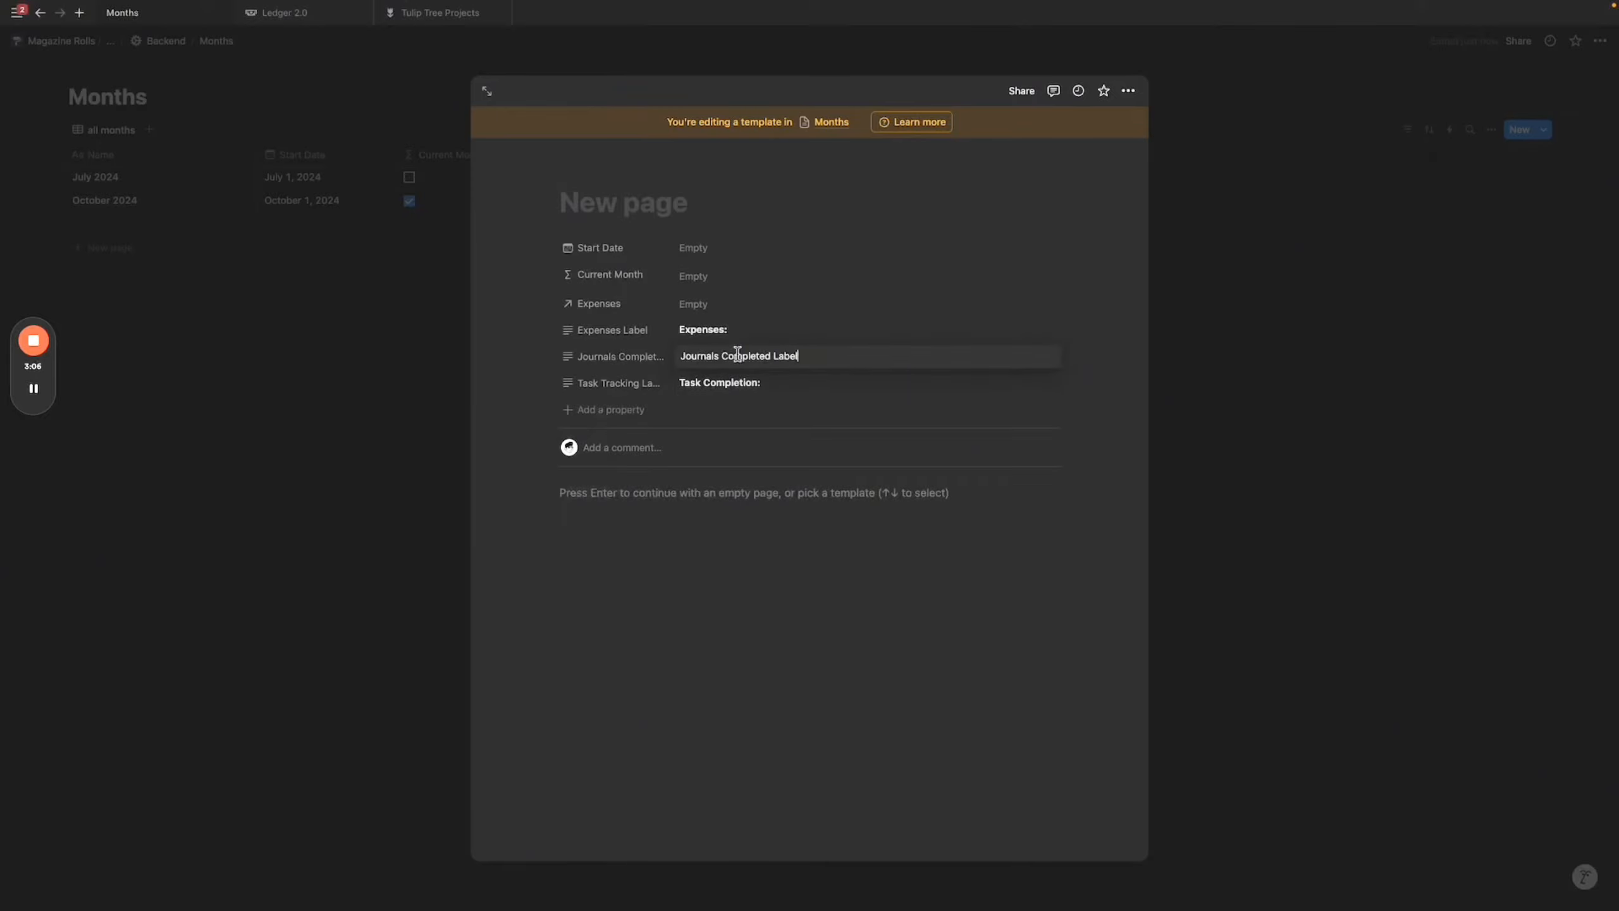
double_click(784, 355)
key("BackSpace")
key("ctrl+a")
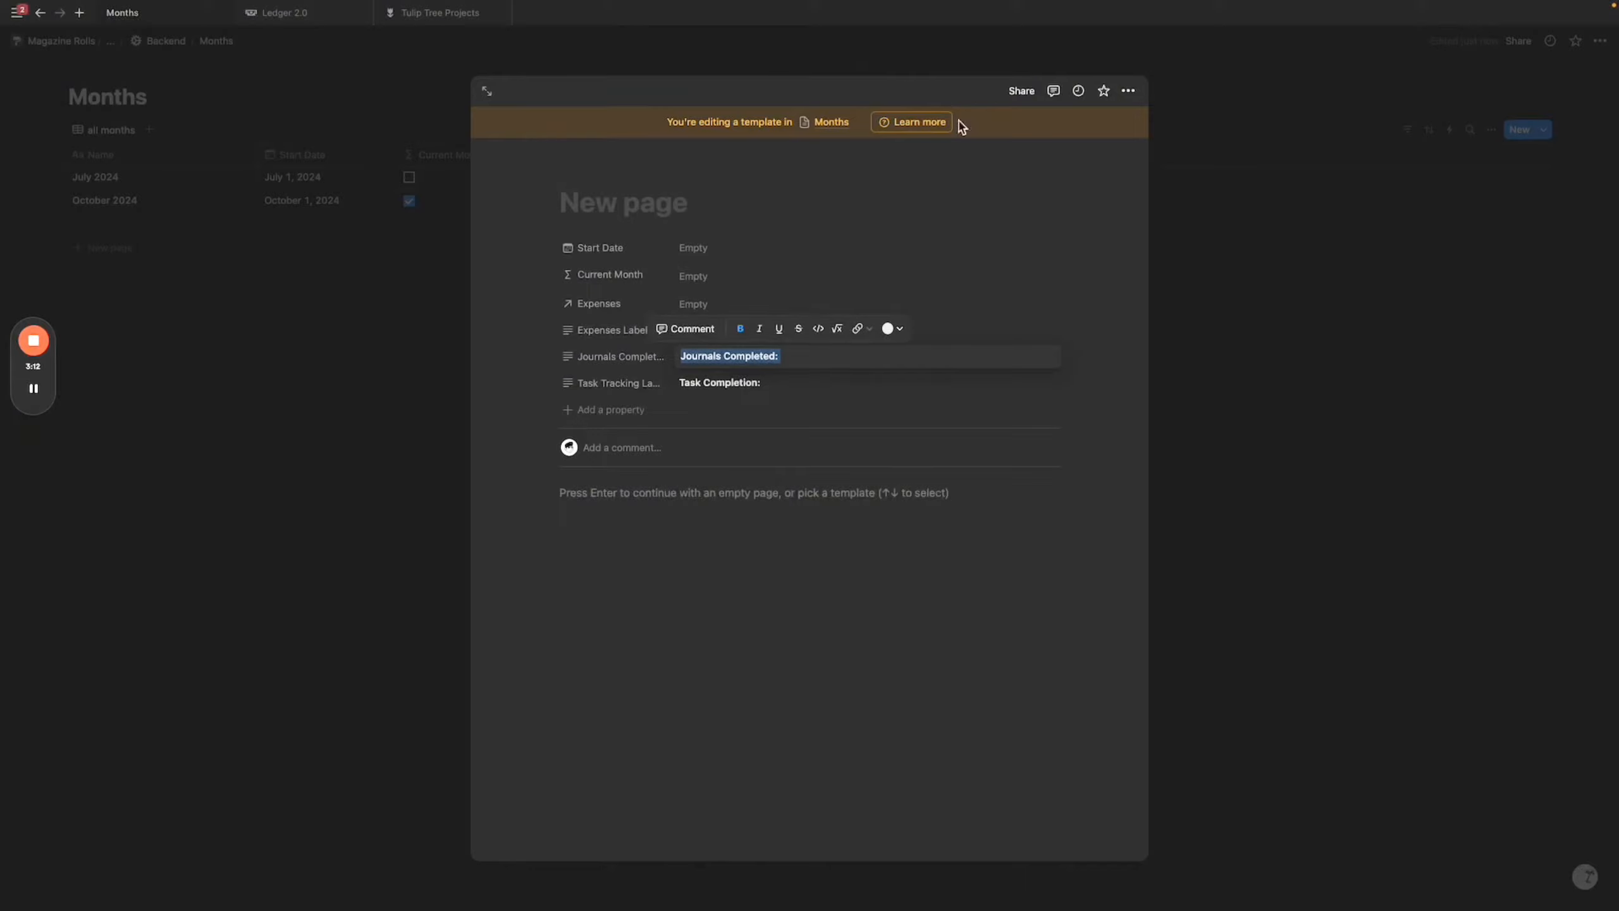
left_click(976, 409)
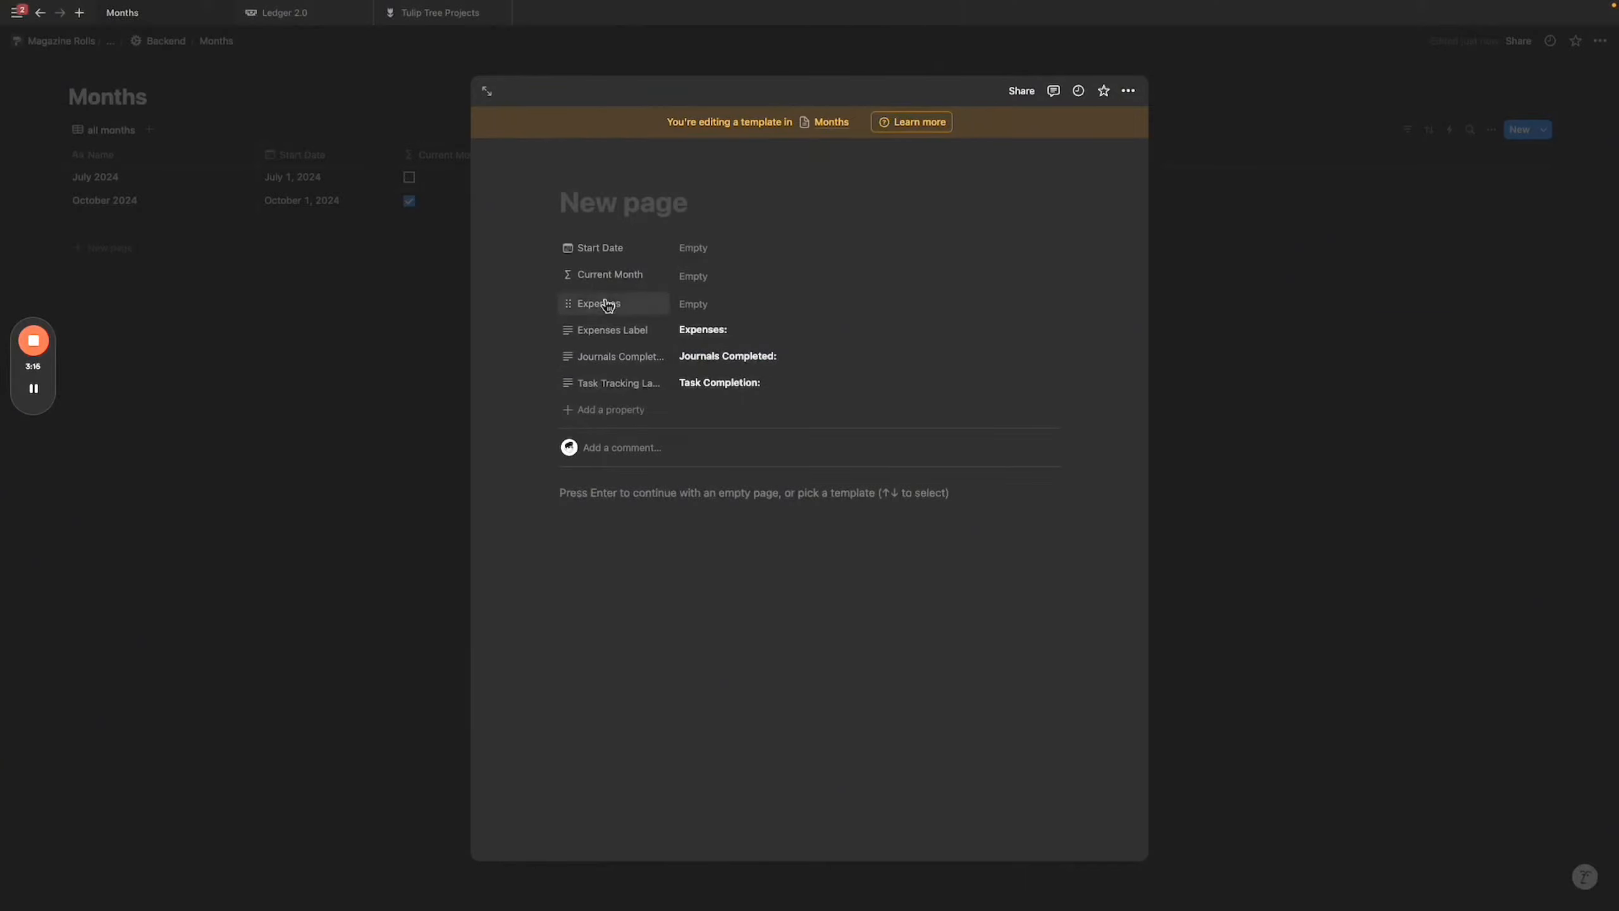
Add a formula property named "Total Expense Amount" to the template.
left_click(631, 411)
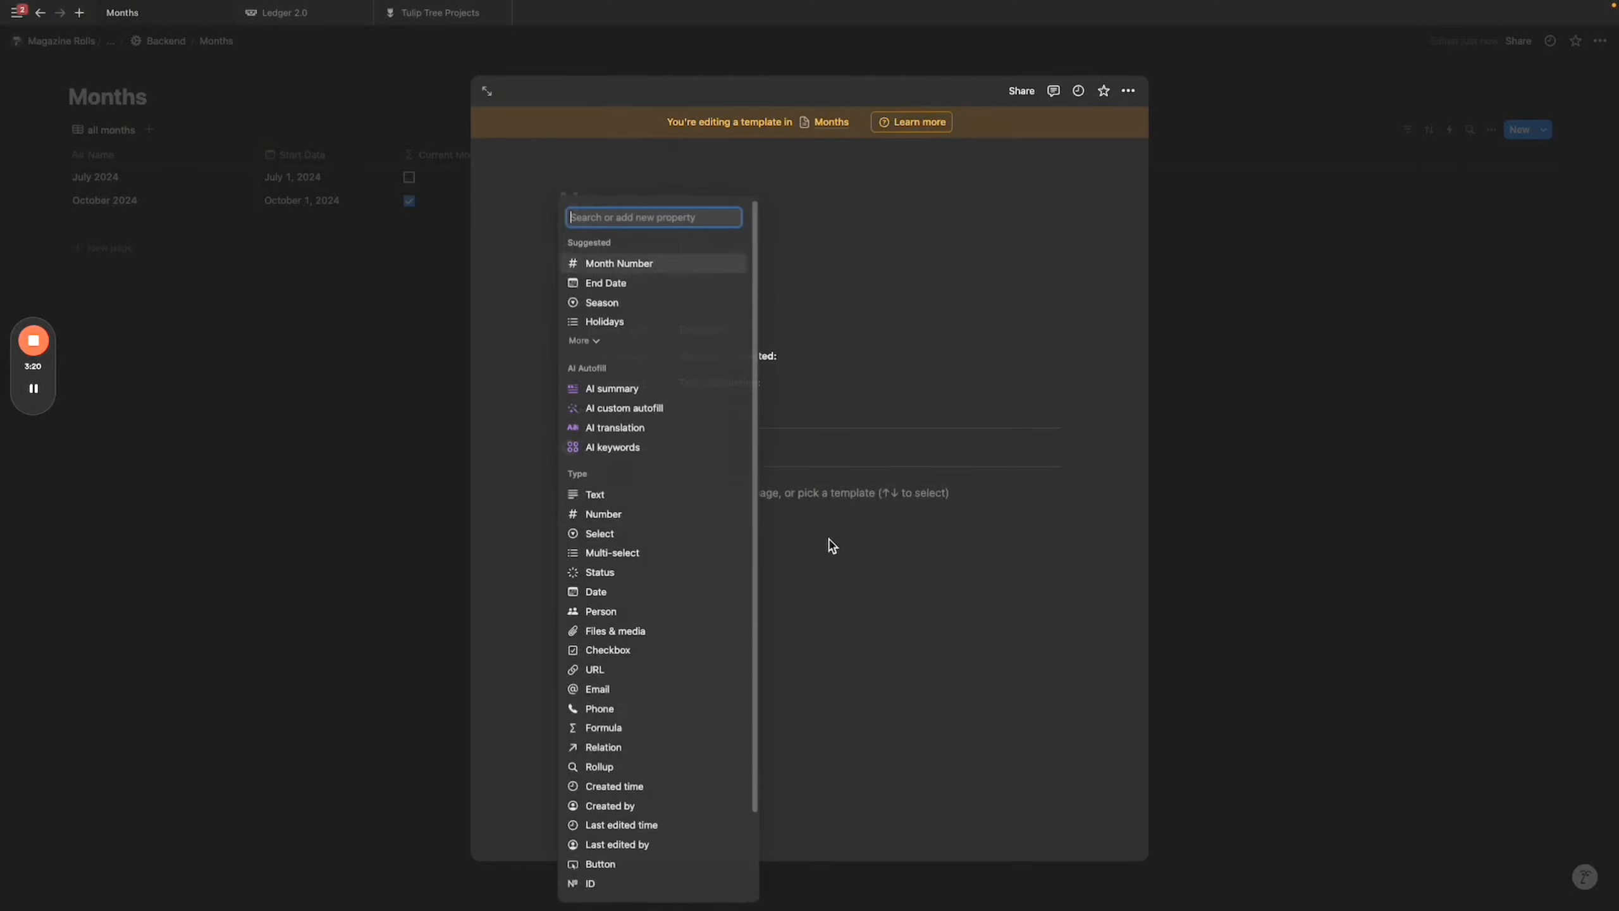
left_click(618, 737)
type("Ex")
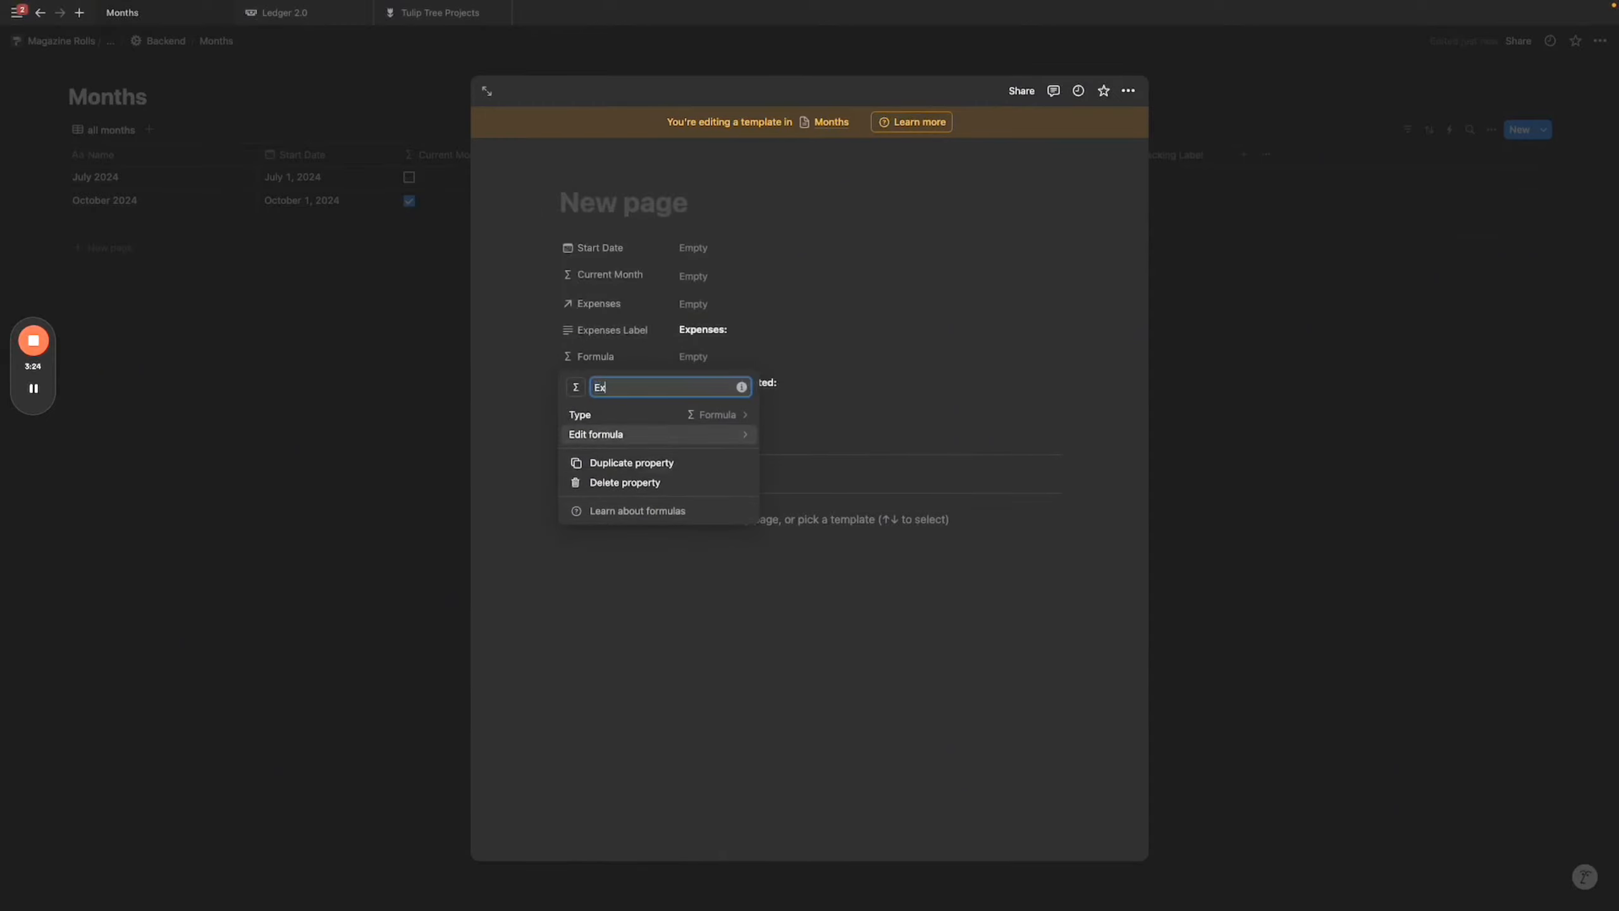
type("penses")
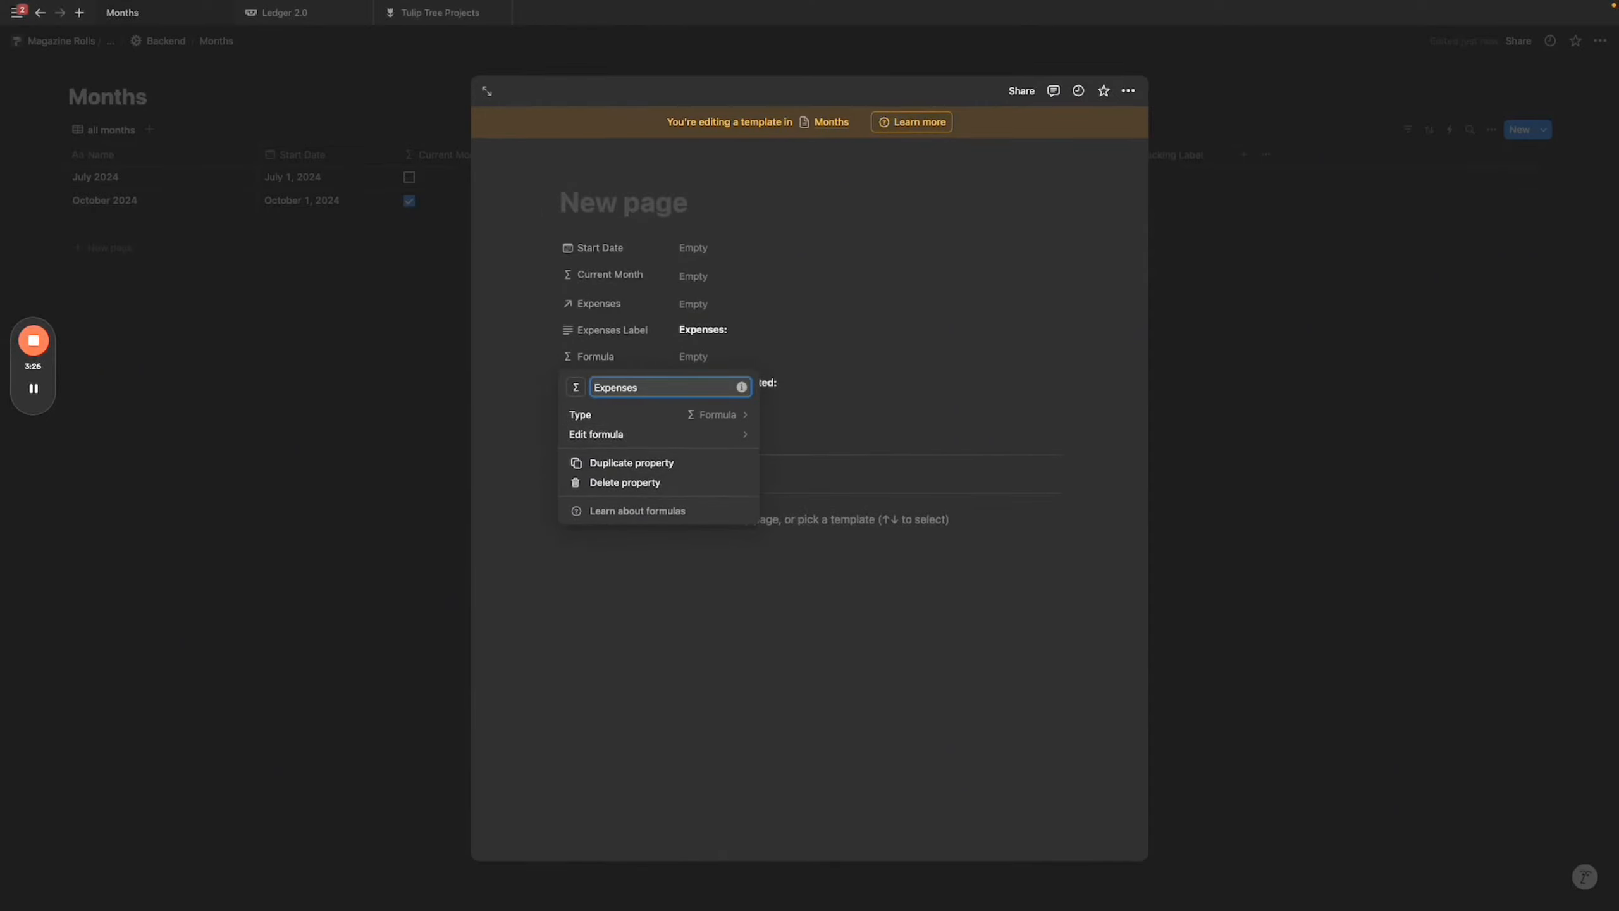
key("BackSpace")
key("BackSpace")
type("s")
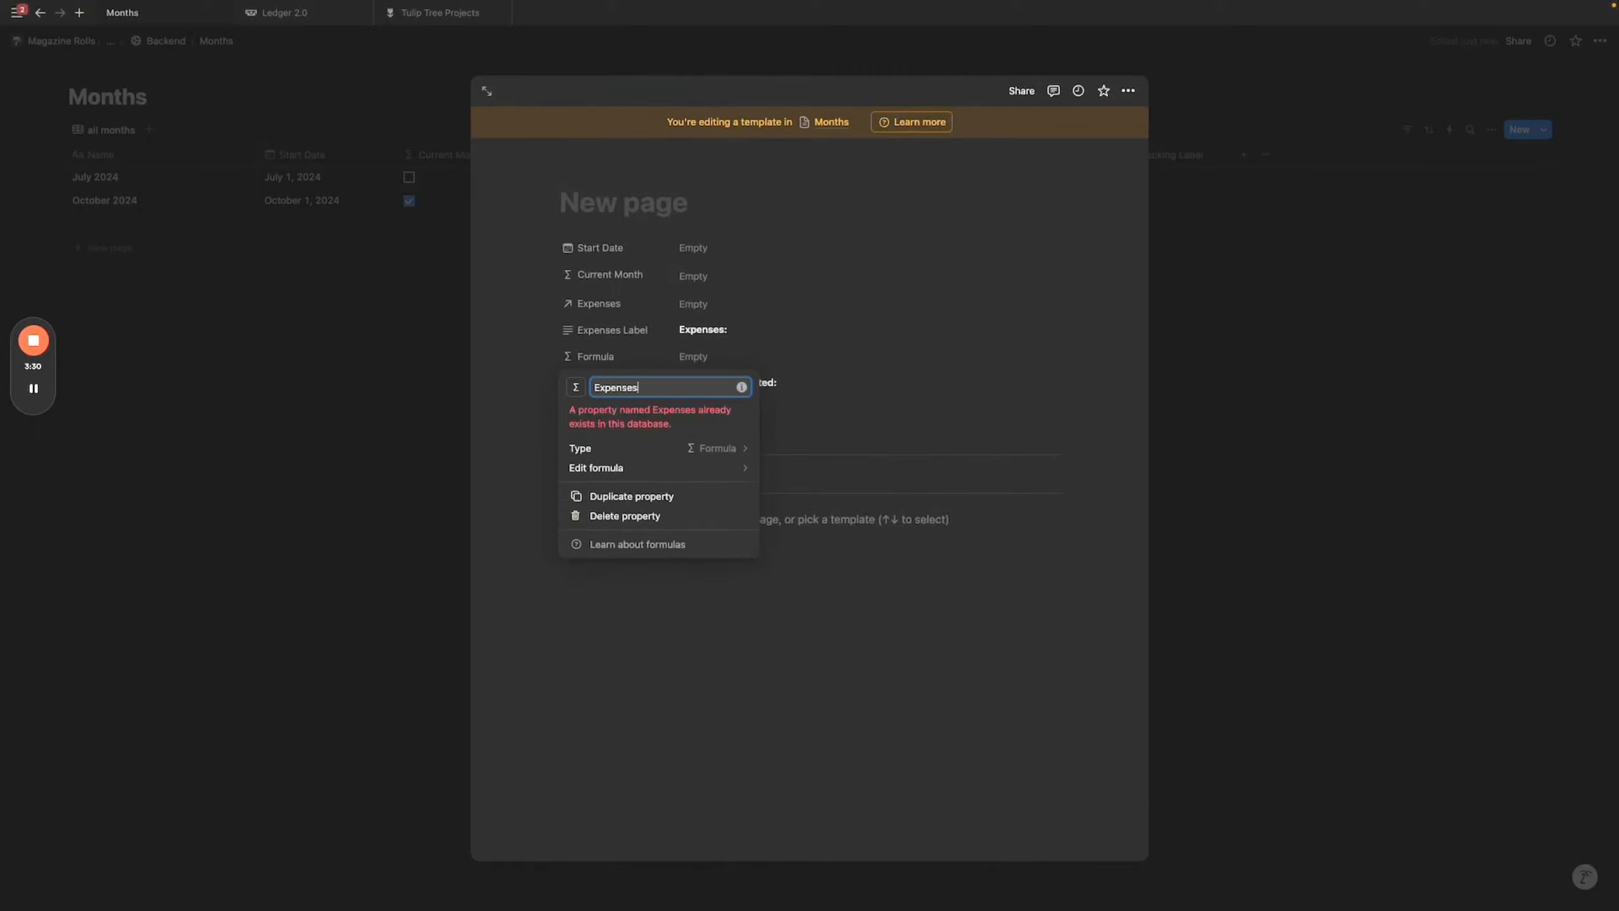
type(" Formula")
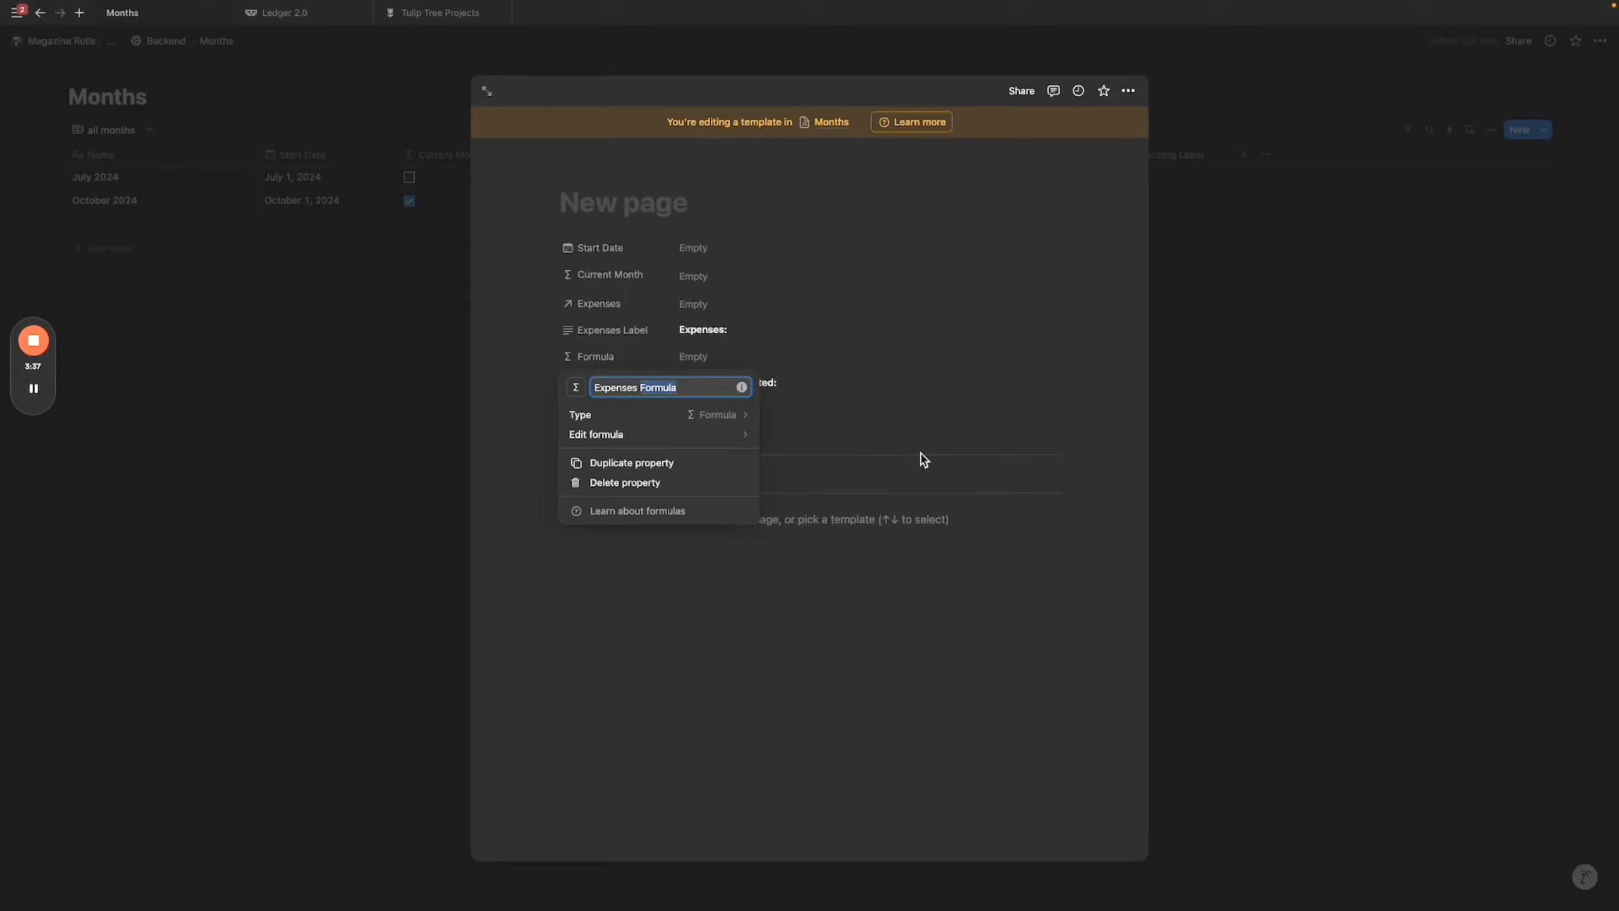
key("BackSpace")
key("BackSpace")
key("BackSpace")
key("BackSpace")
key("BackSpace")
key("BackSpace")
key("BackSpace")
key("BackSpace")
key("BackSpace")
key("BackSpace")
type("Total Expense")
left_click(991, 406)
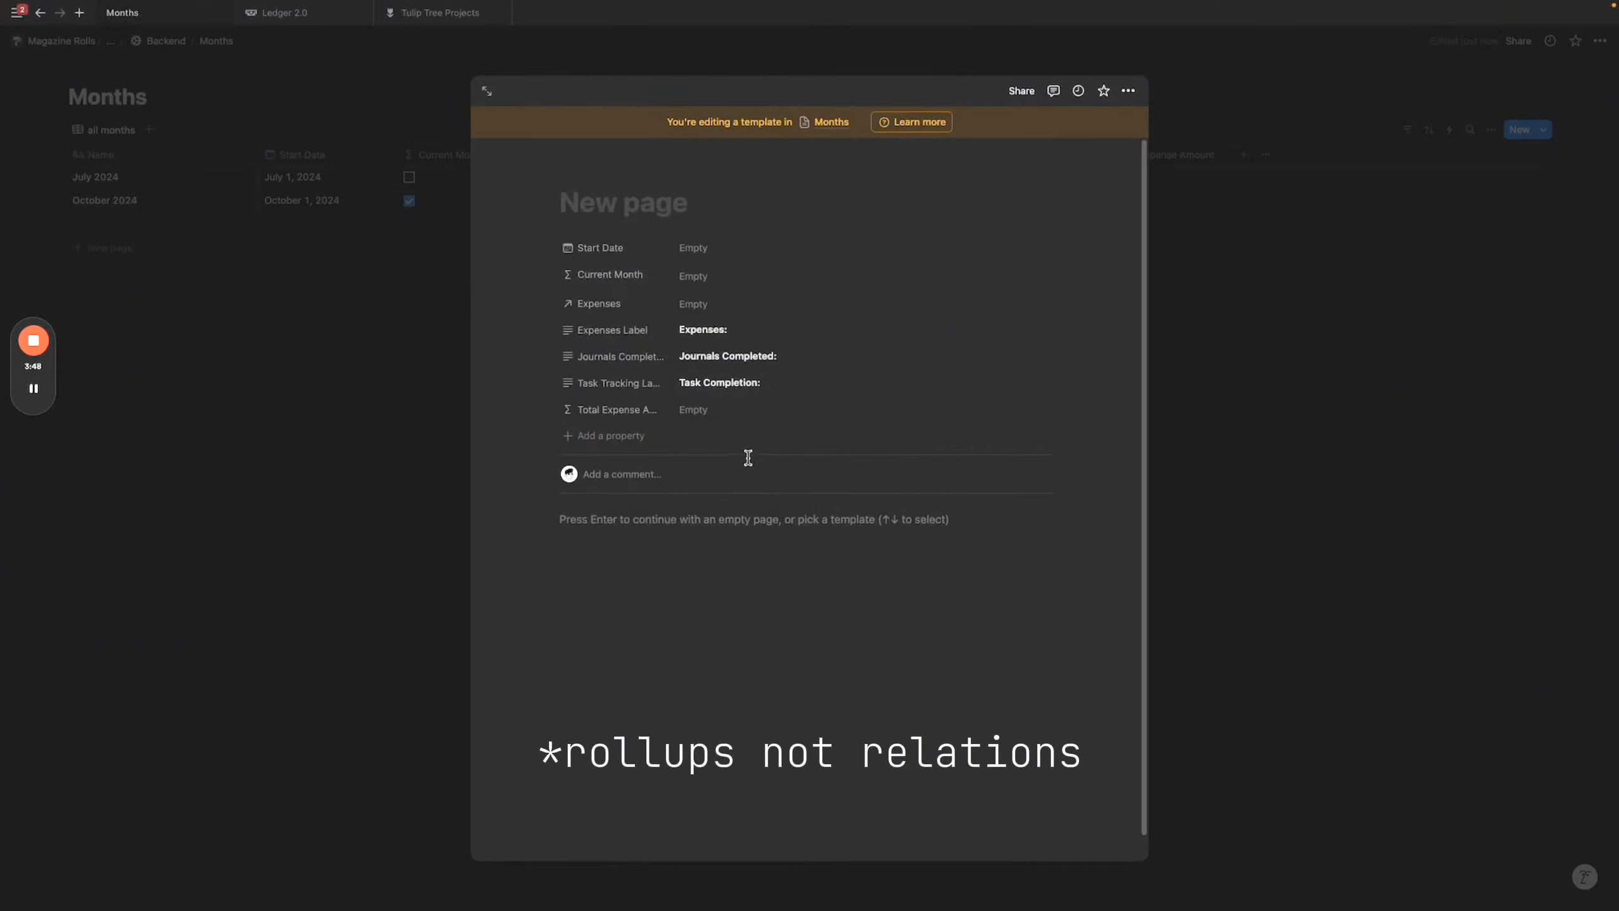
Enter map(Expenses, current.Amount) as the Total Expense Amount formula, using the Expenses relation and its Amount property.
left_click(717, 414)
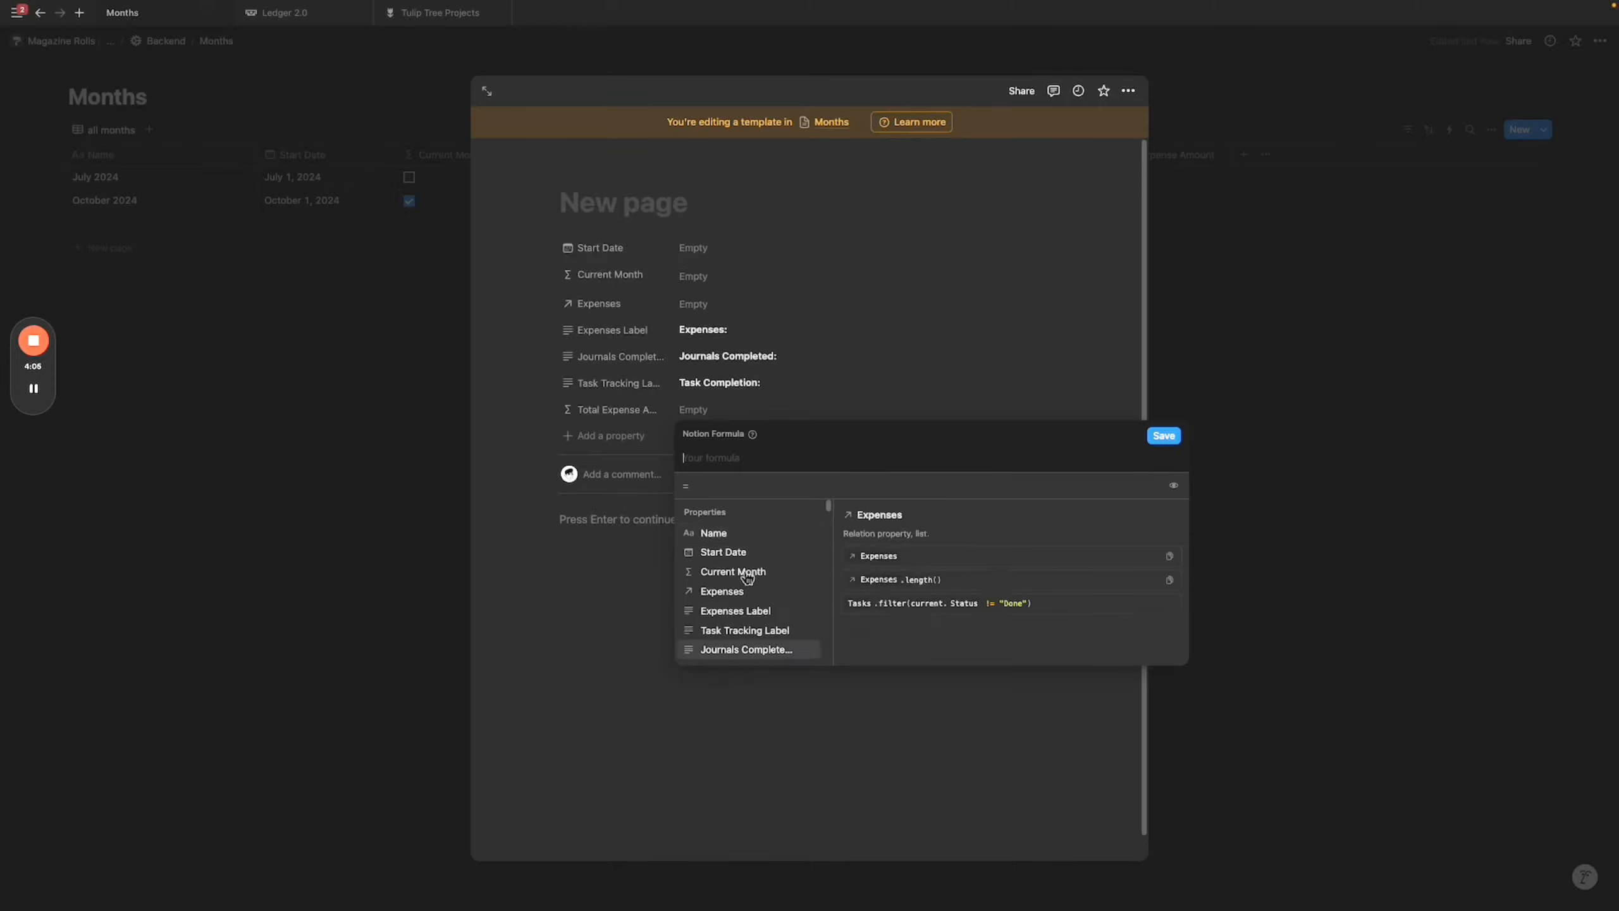
left_click(748, 592)
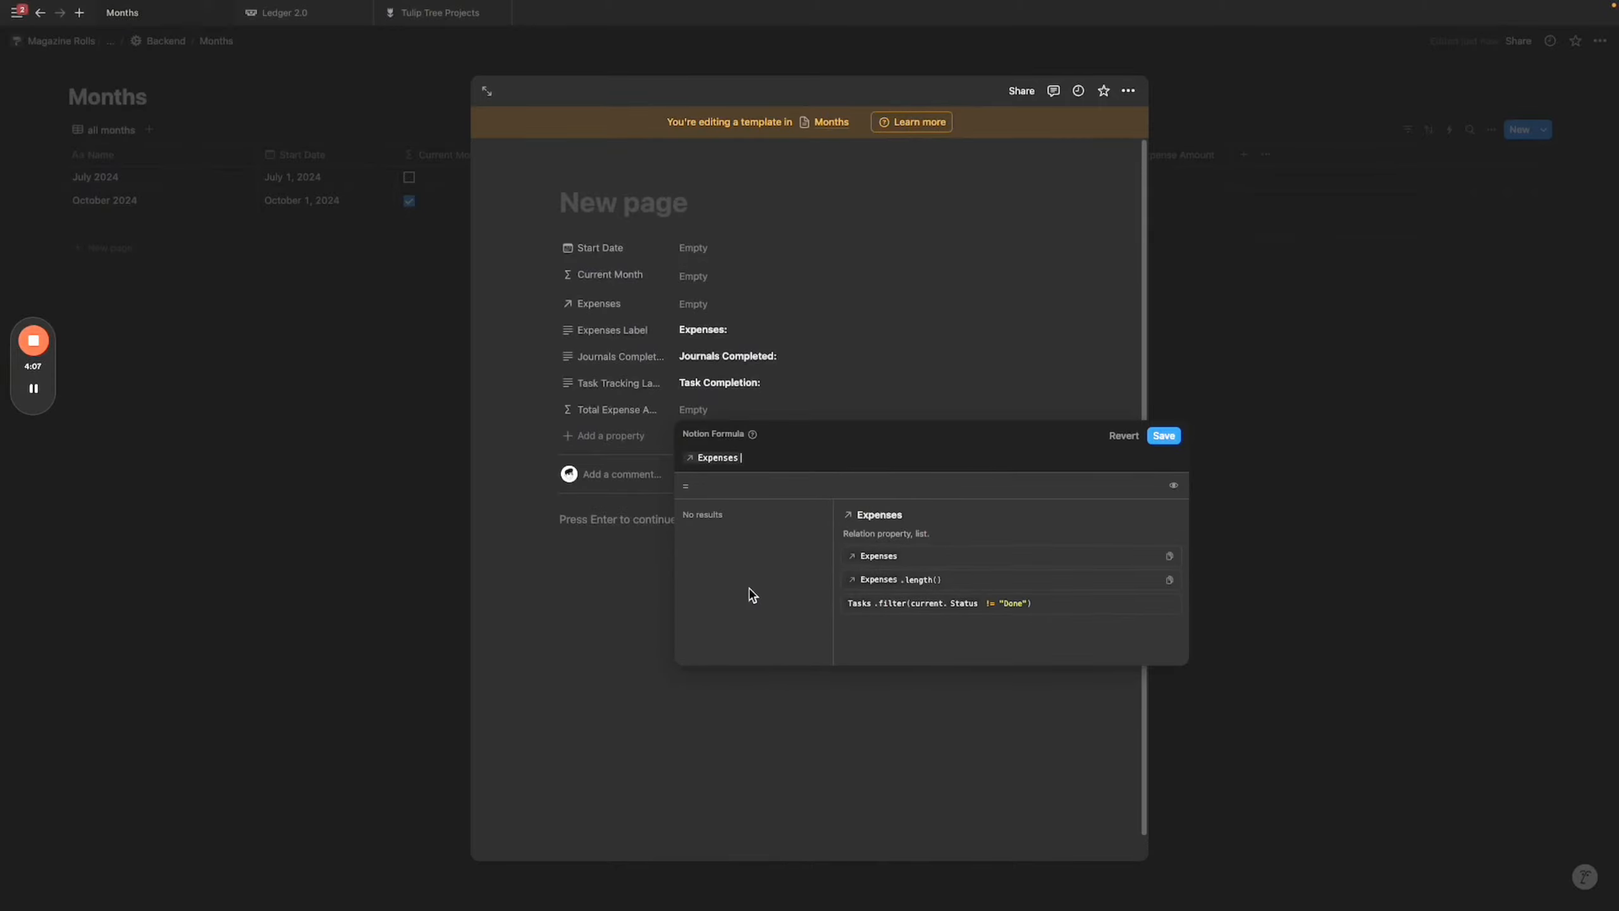
key("BackSpace")
type("map(e")
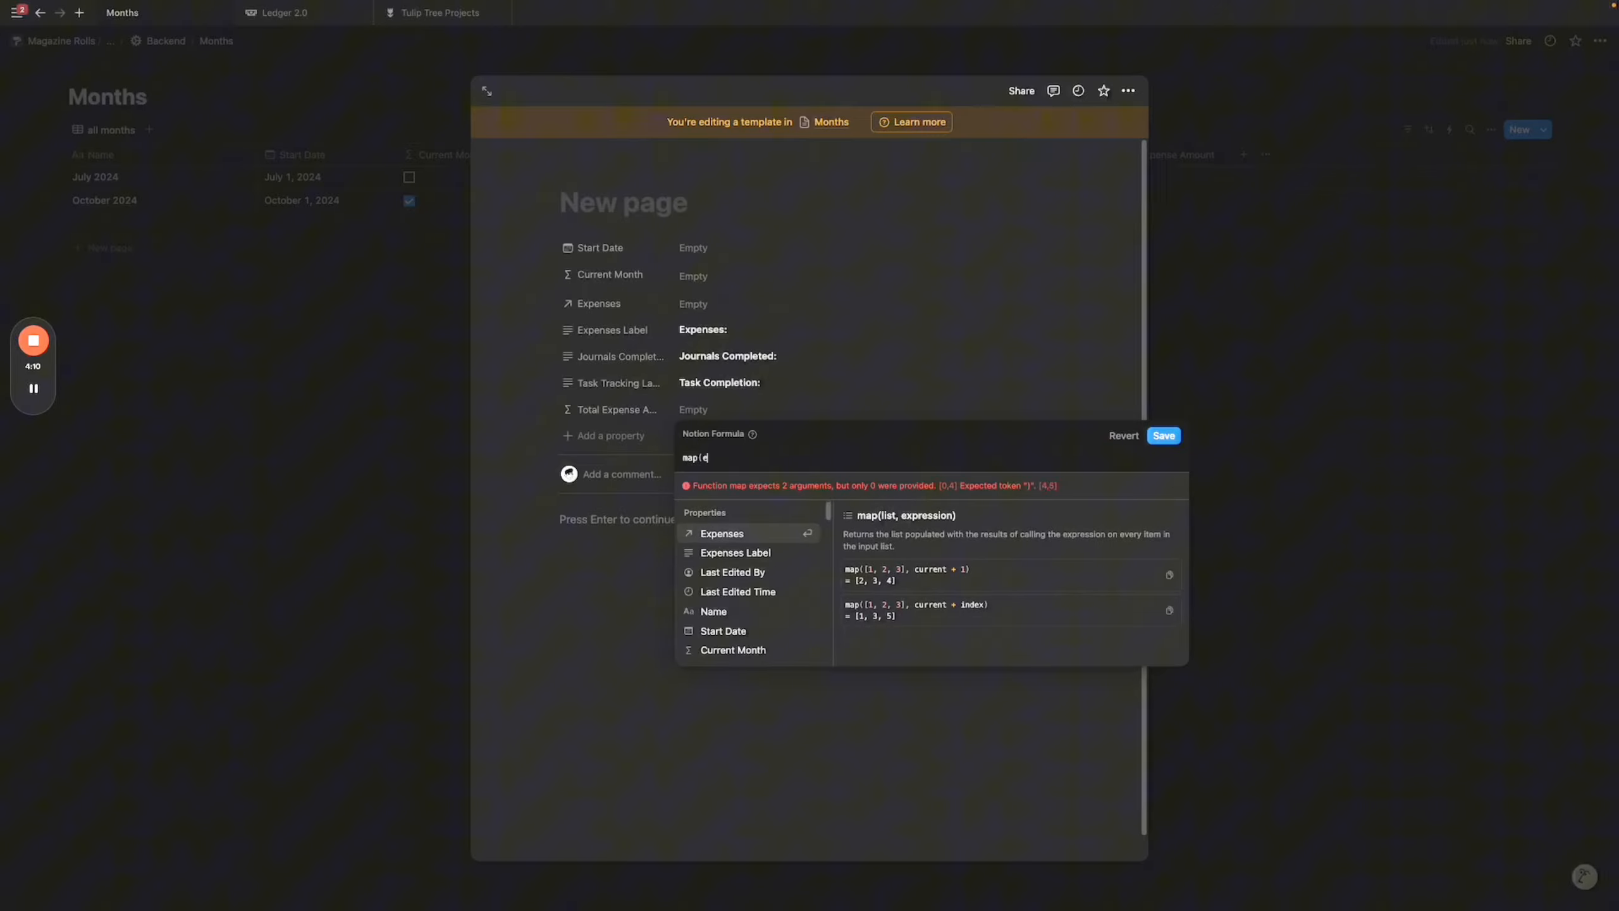
key("Return")
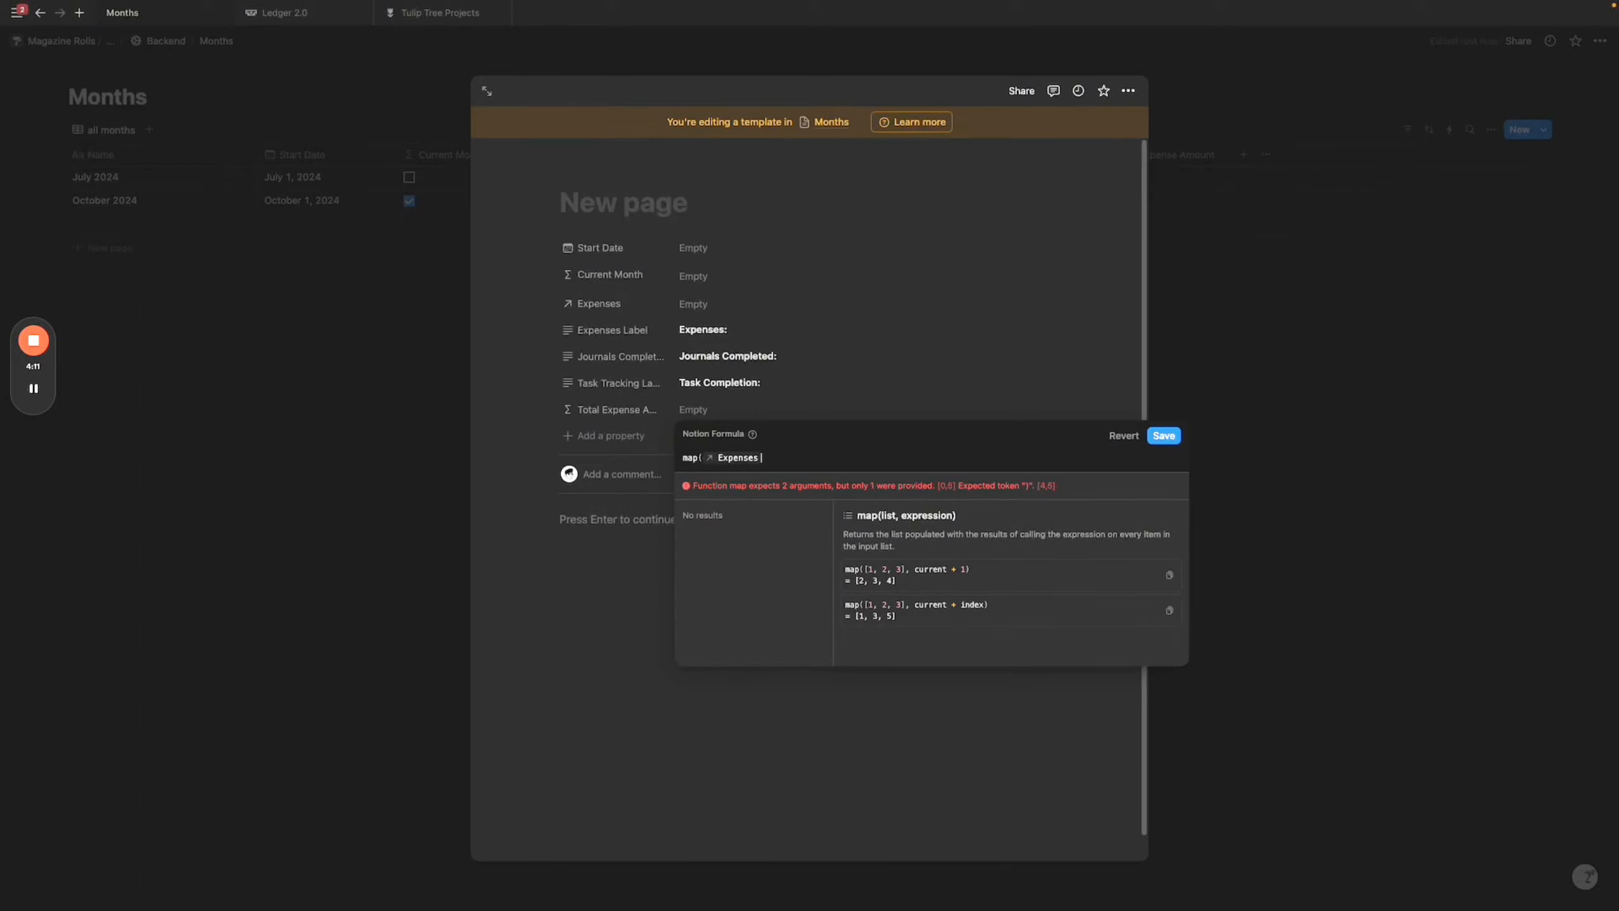
type(",")
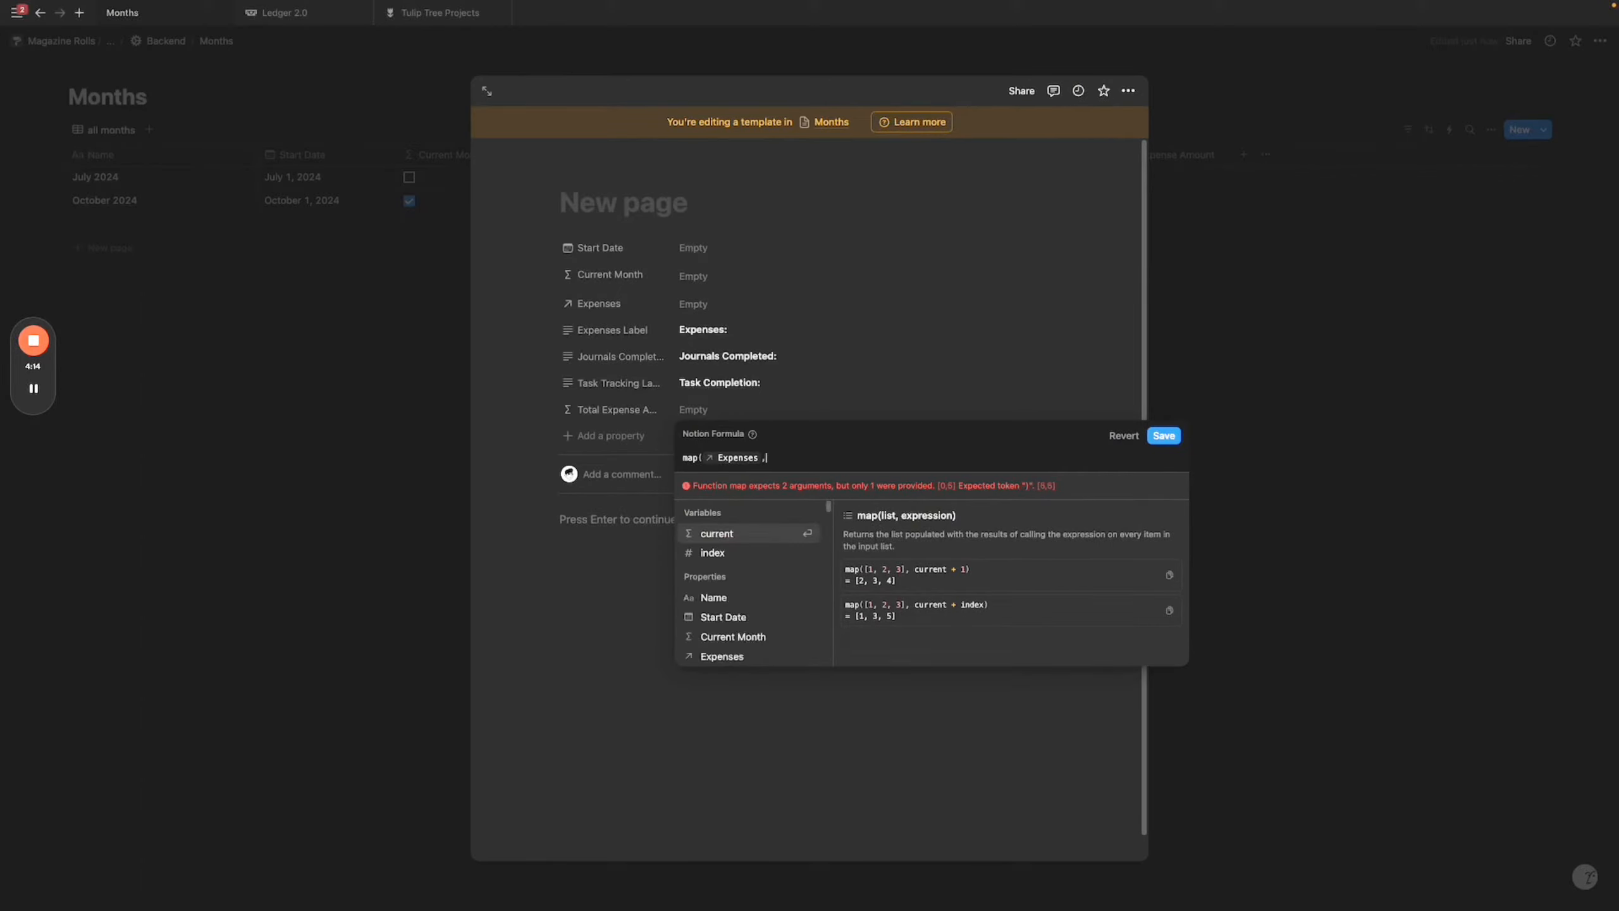
type(" current.am")
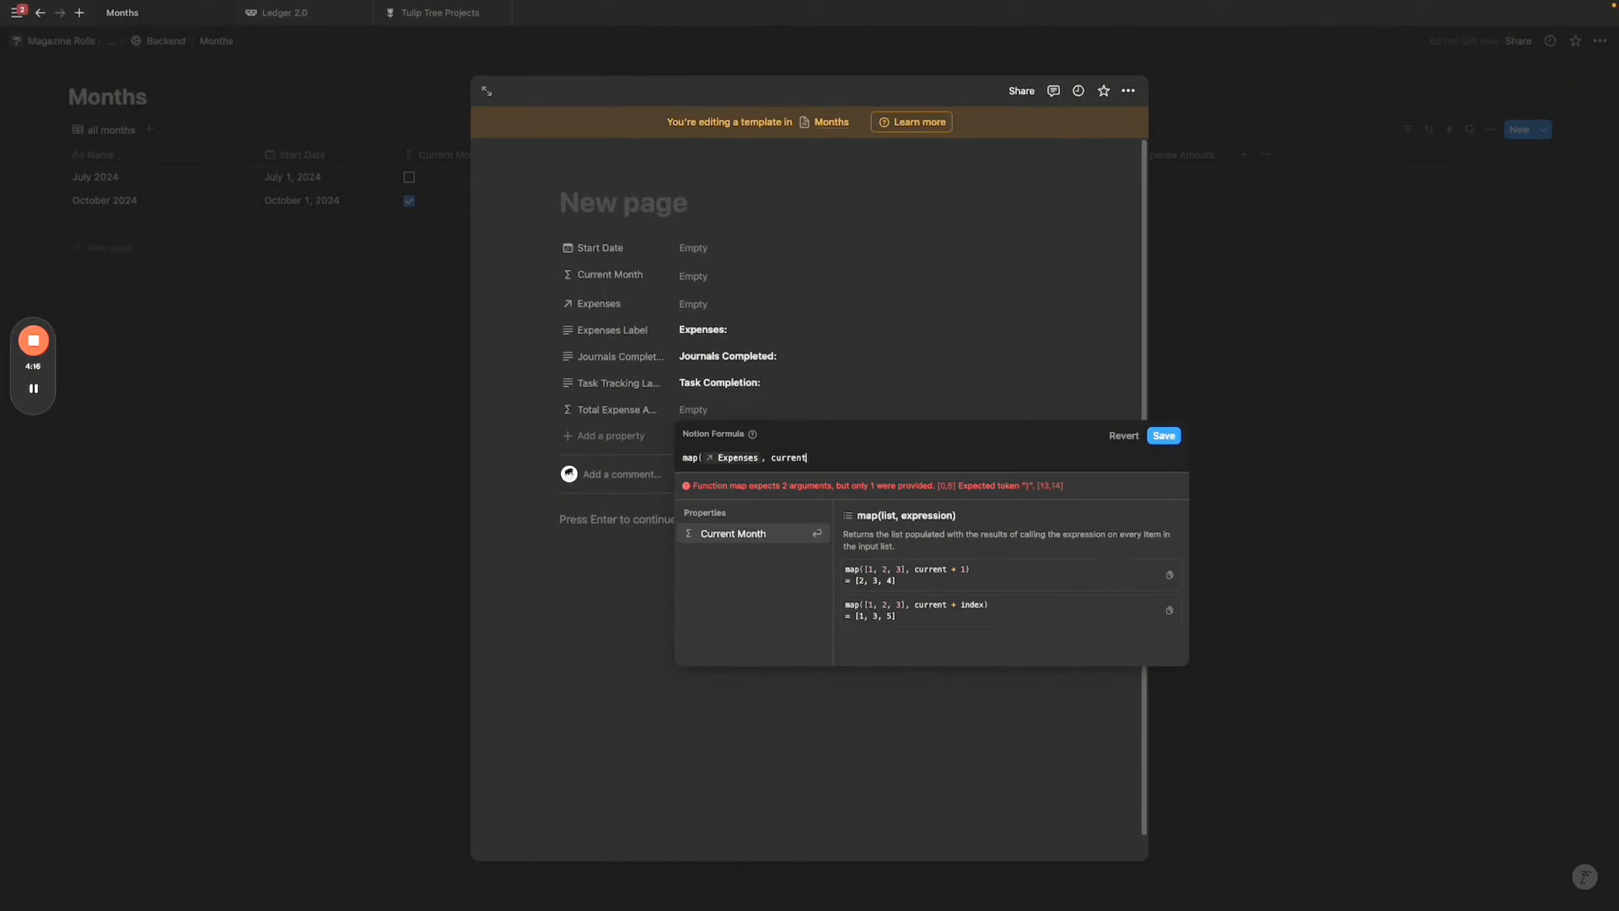
key("Return")
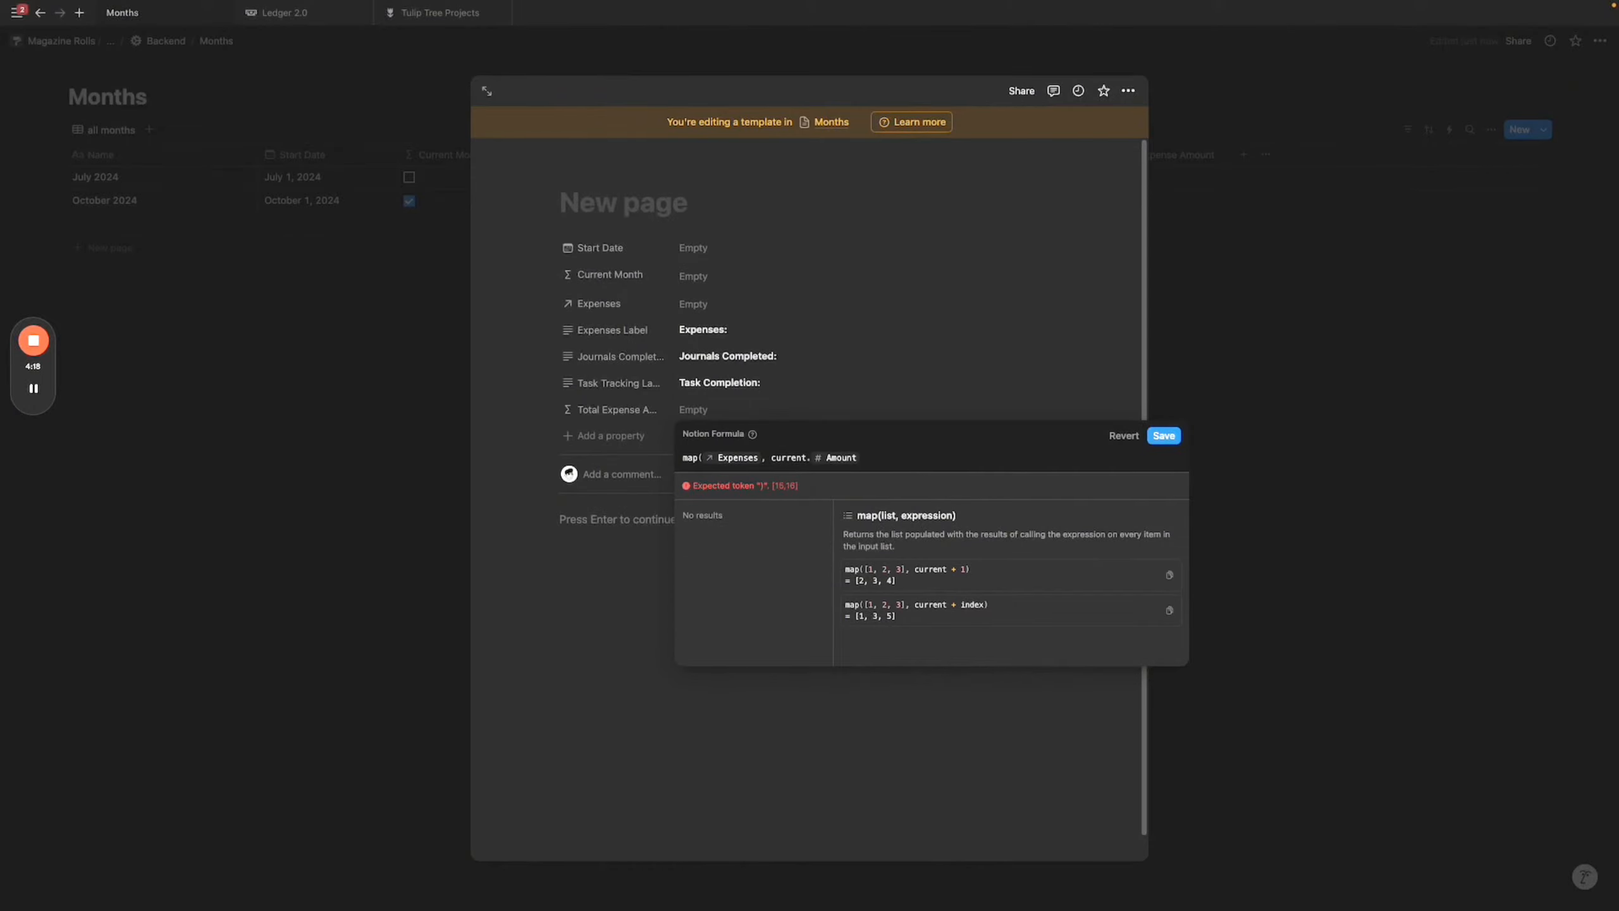
type(")")
Wrap the map expression in sum() so the formula reads sum(map(Expenses, current.Amount)).
left_click(680, 458)
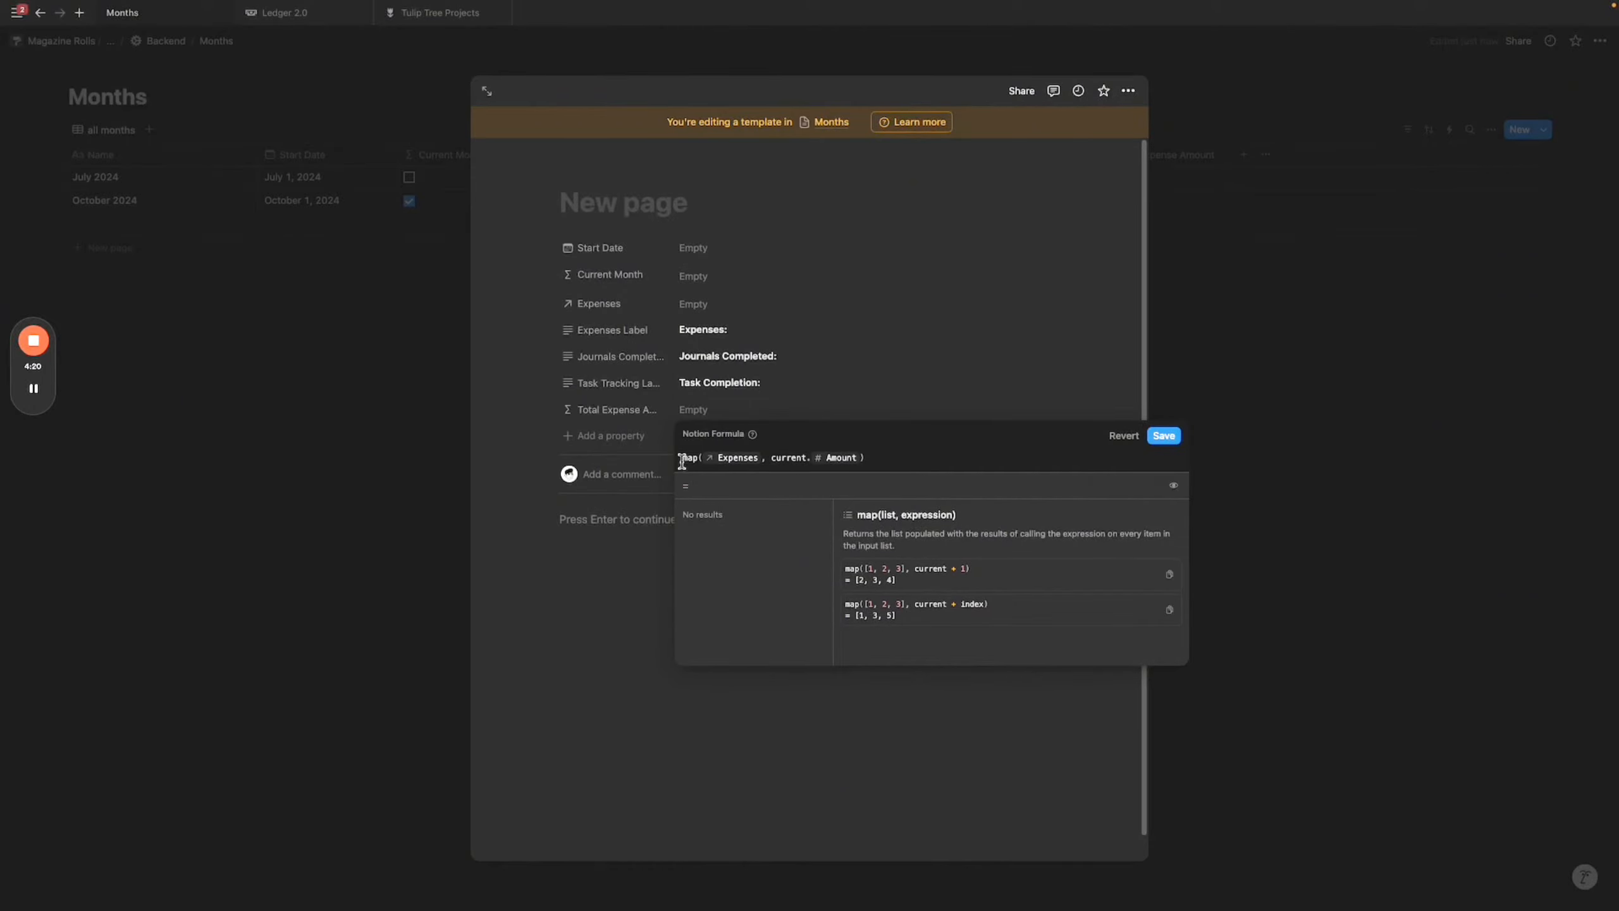
type("suy")
key("BackSpace")
key("BackSpace")
key("BackSpace")
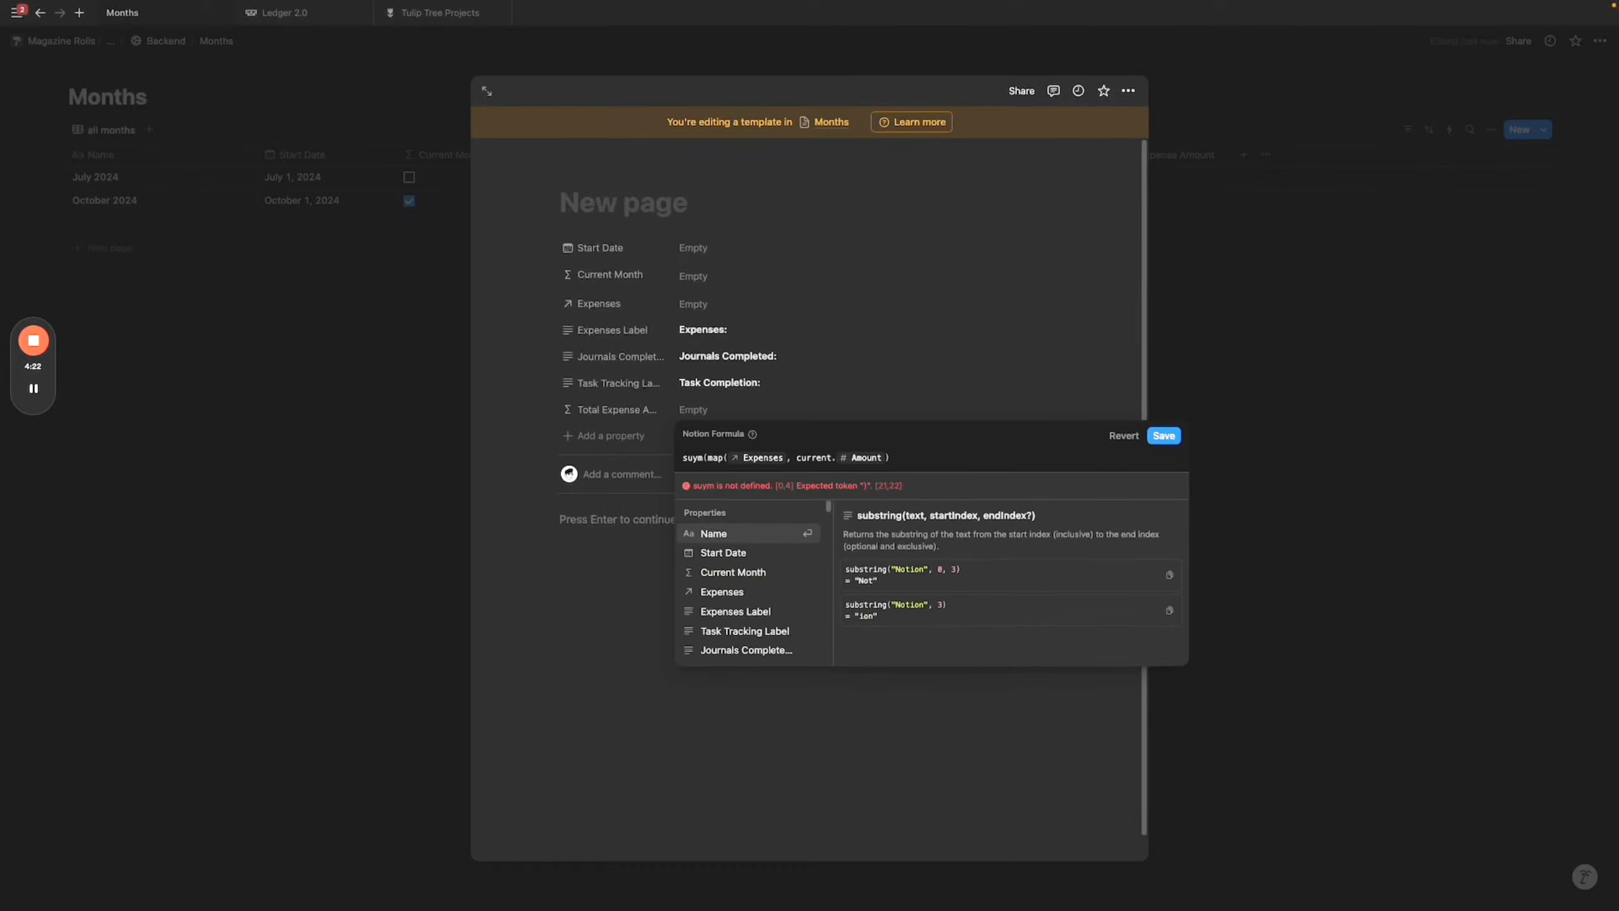
type("sum(")
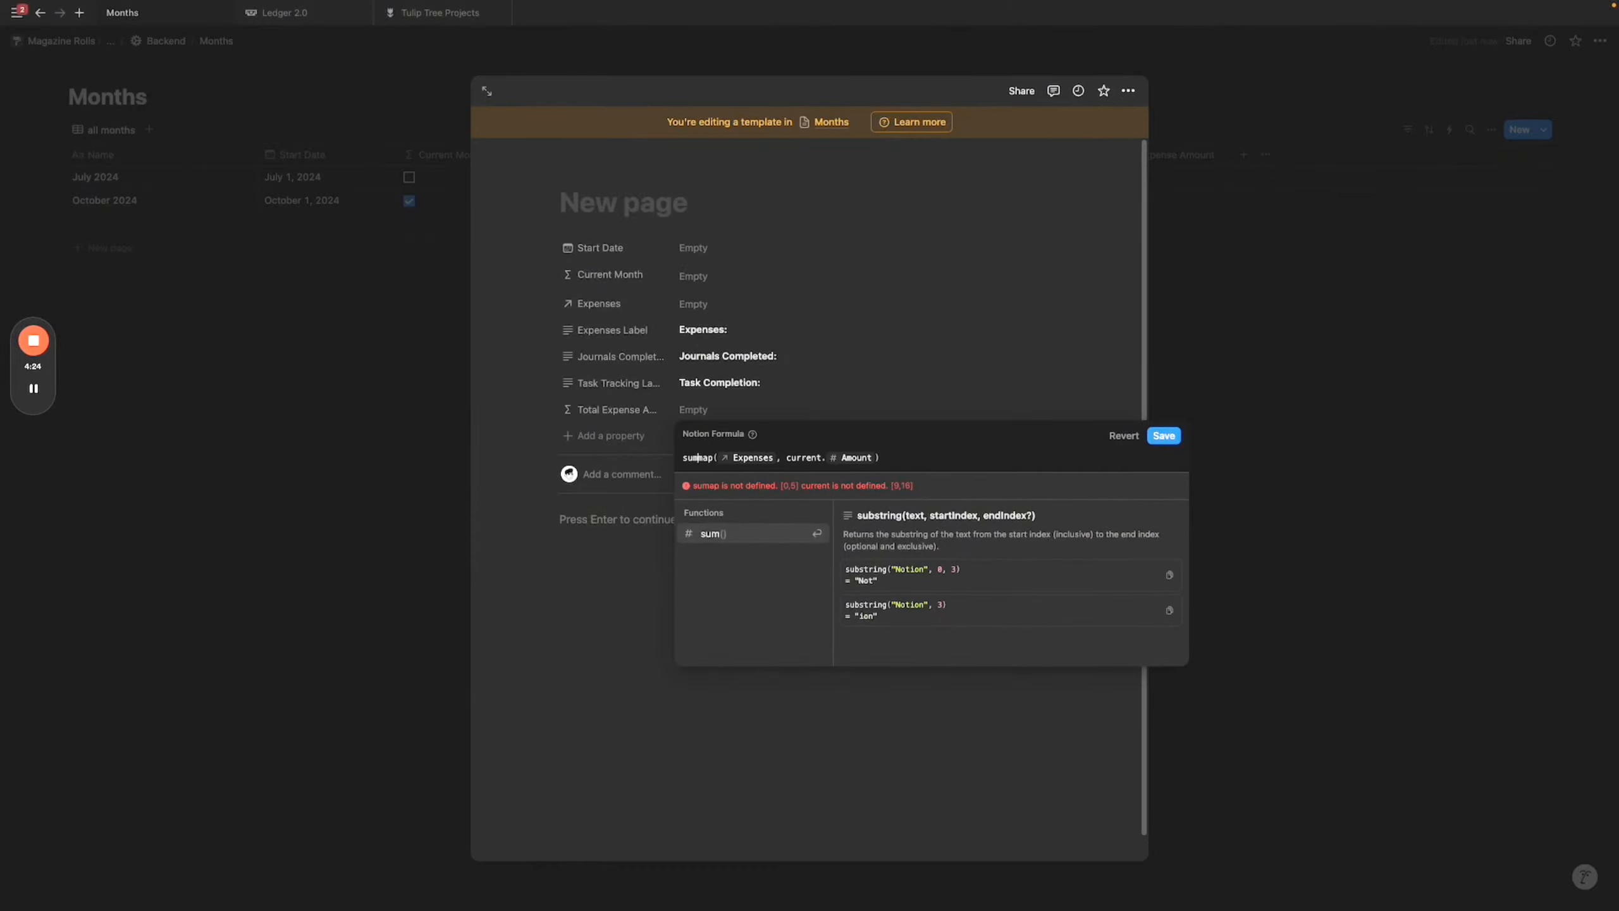
left_click(947, 464)
type(")")
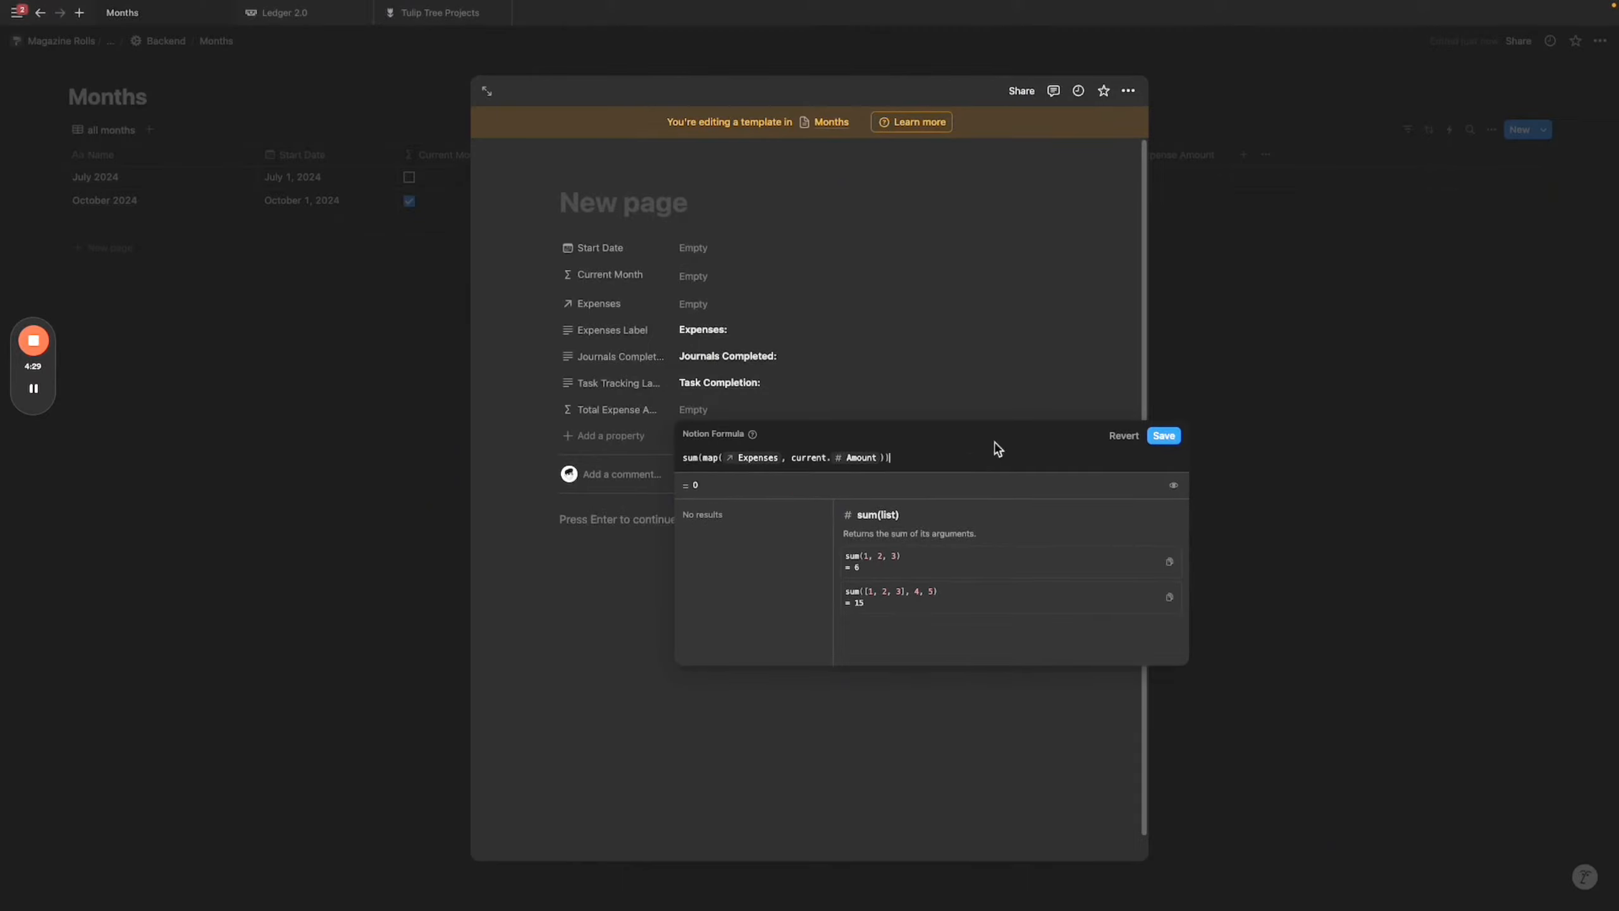
Save the formula, set the Total Expense Amount number format to US Dollar, and move the property directly below Expenses Label.
left_click(1167, 436)
left_click(617, 410)
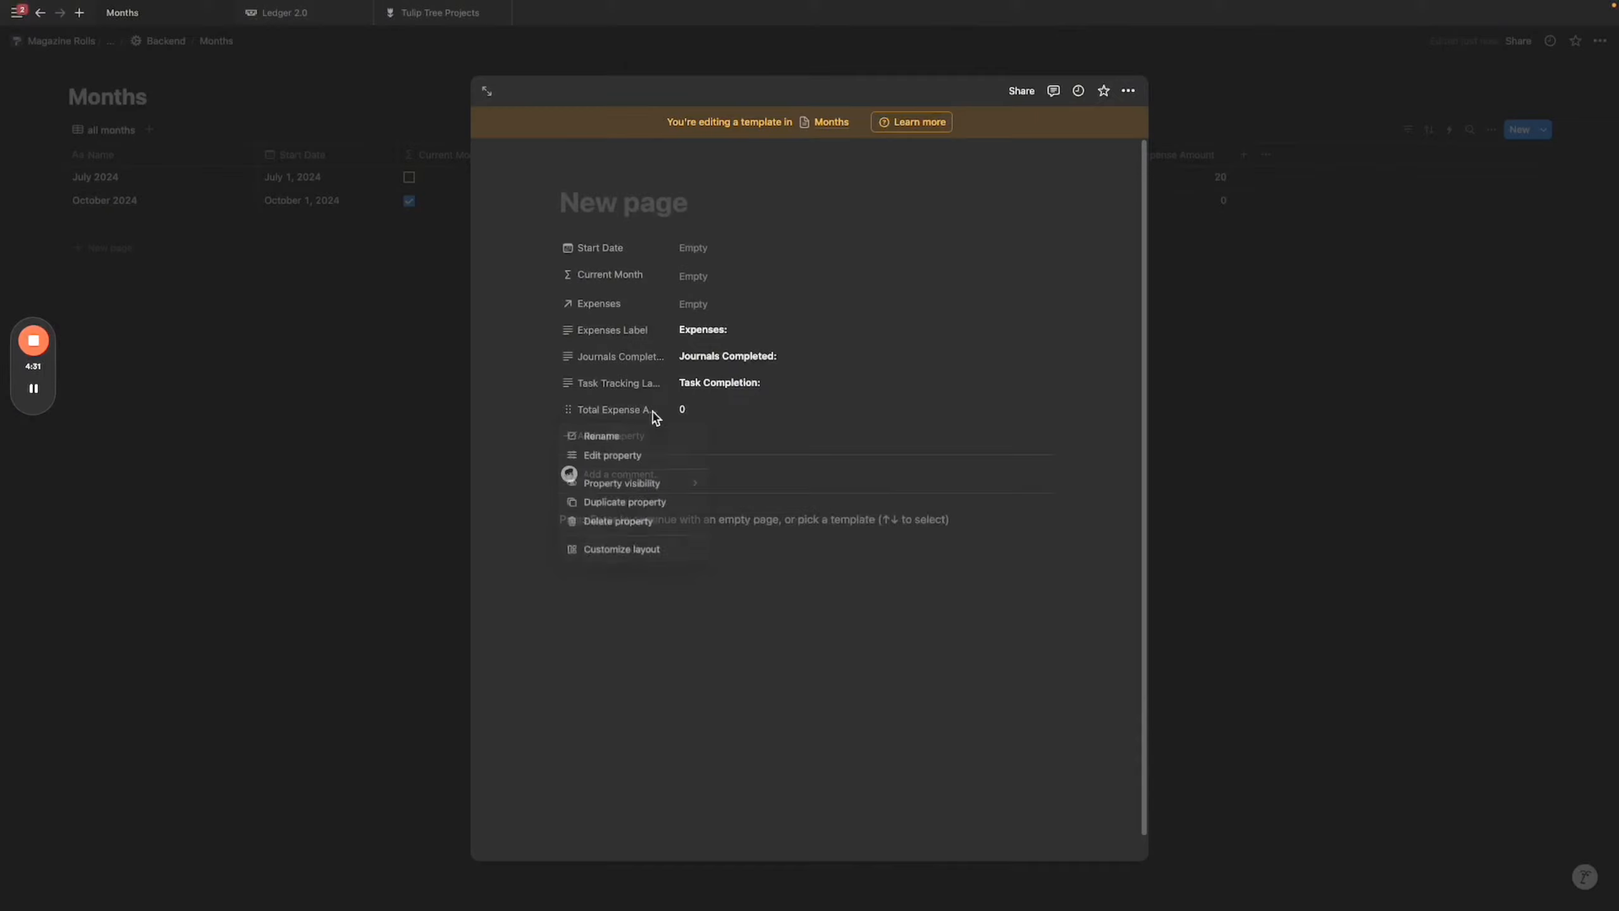
left_click(677, 456)
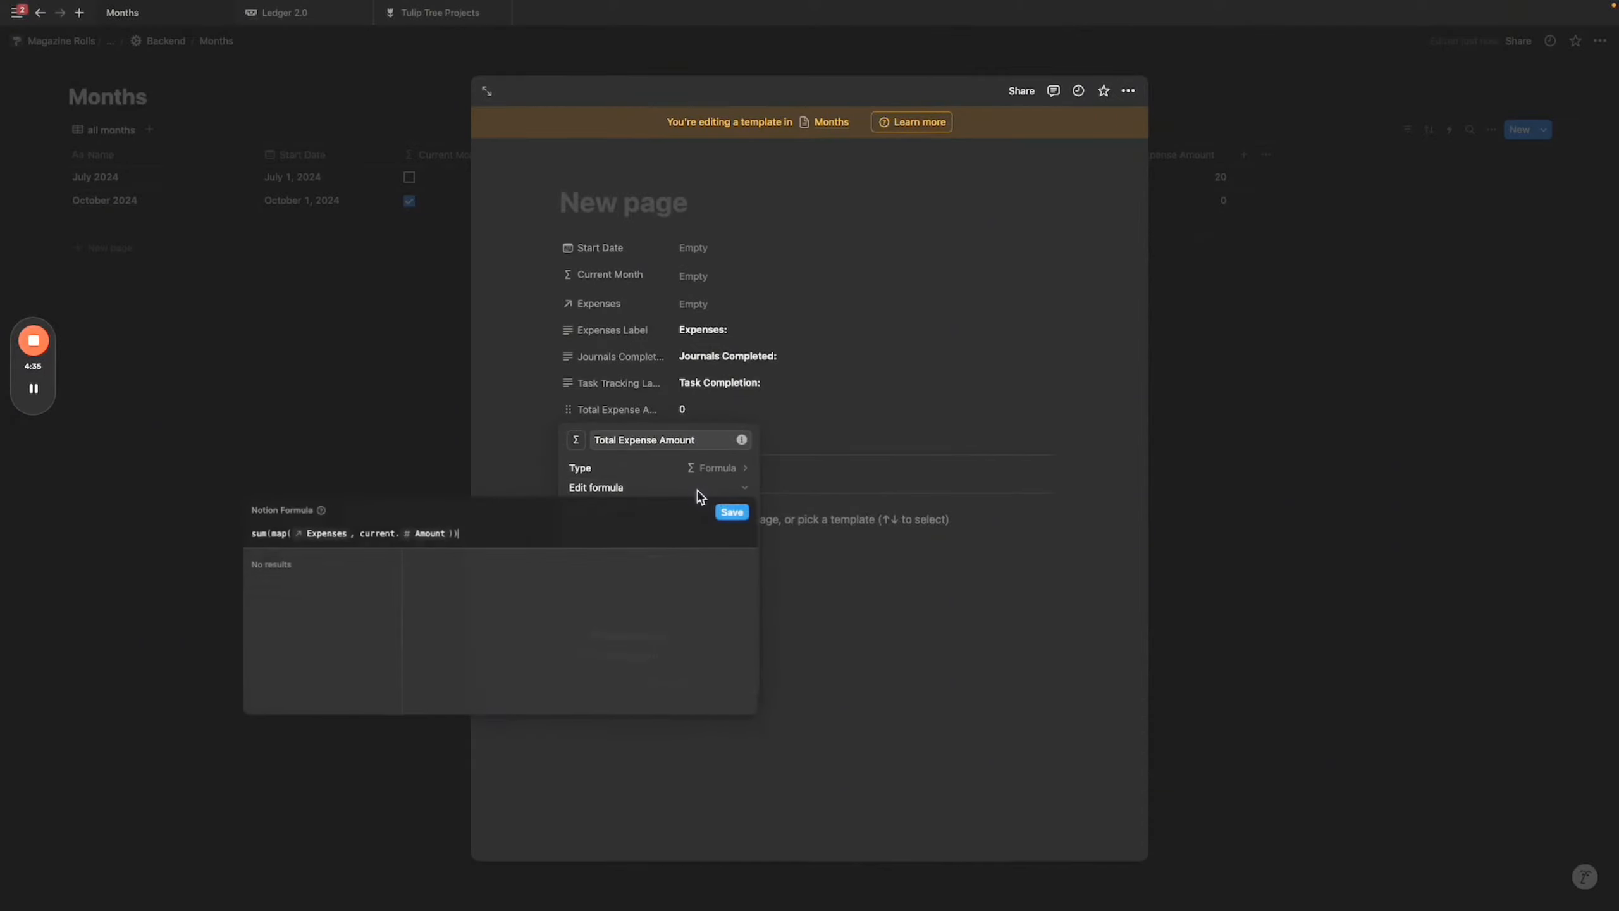
left_click(701, 508)
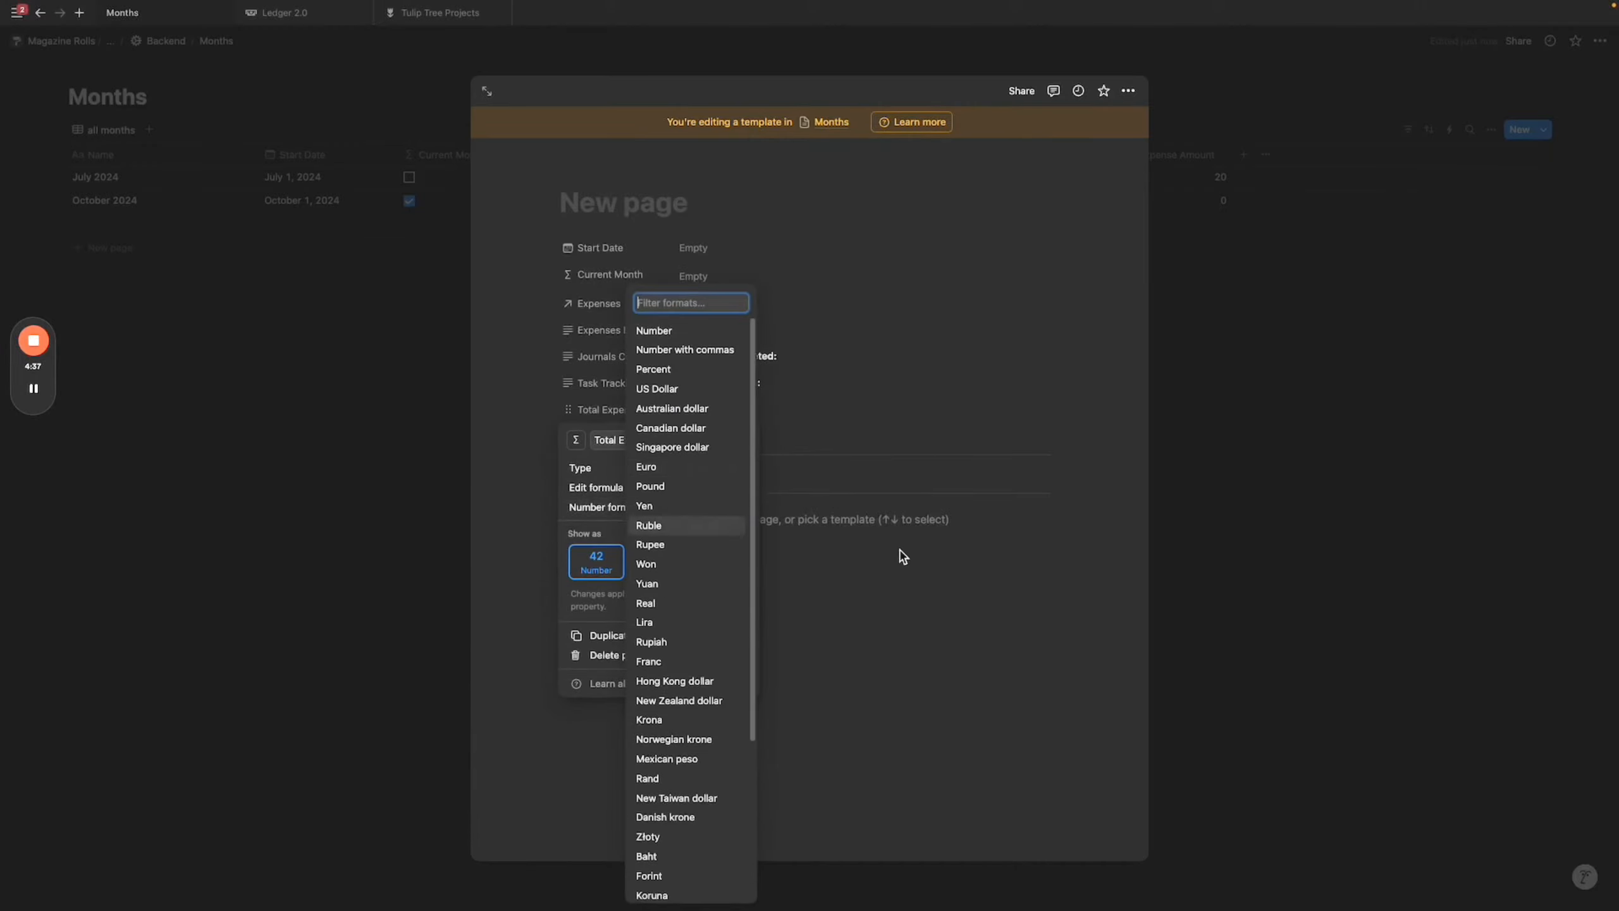
left_click(688, 390)
left_click(903, 459)
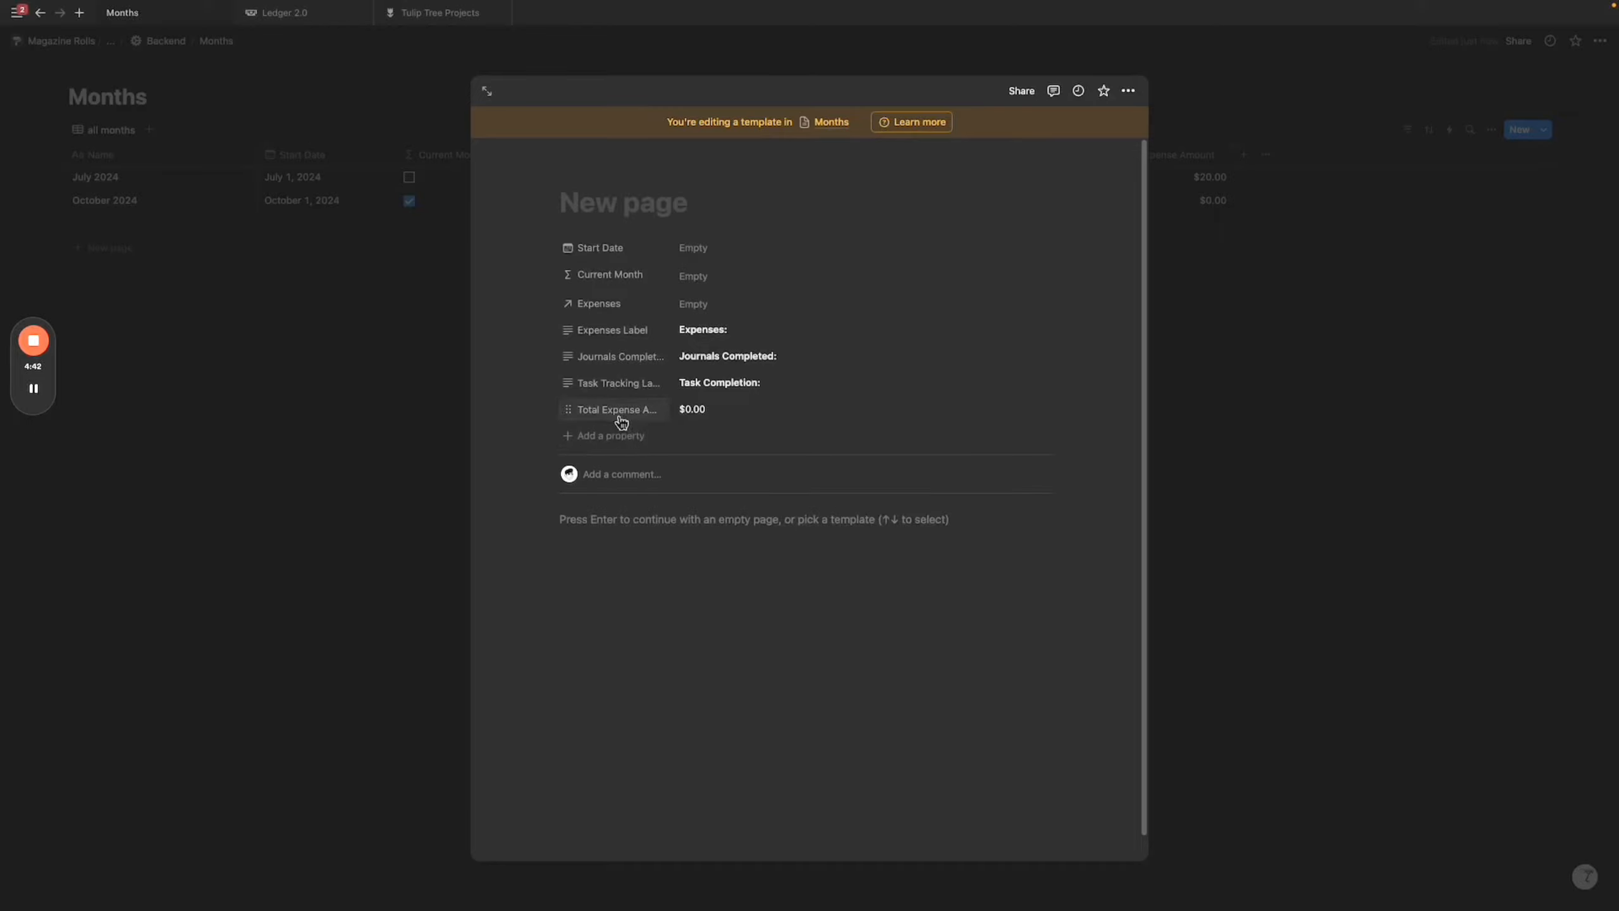
left_click_drag(621, 413, 624, 362)
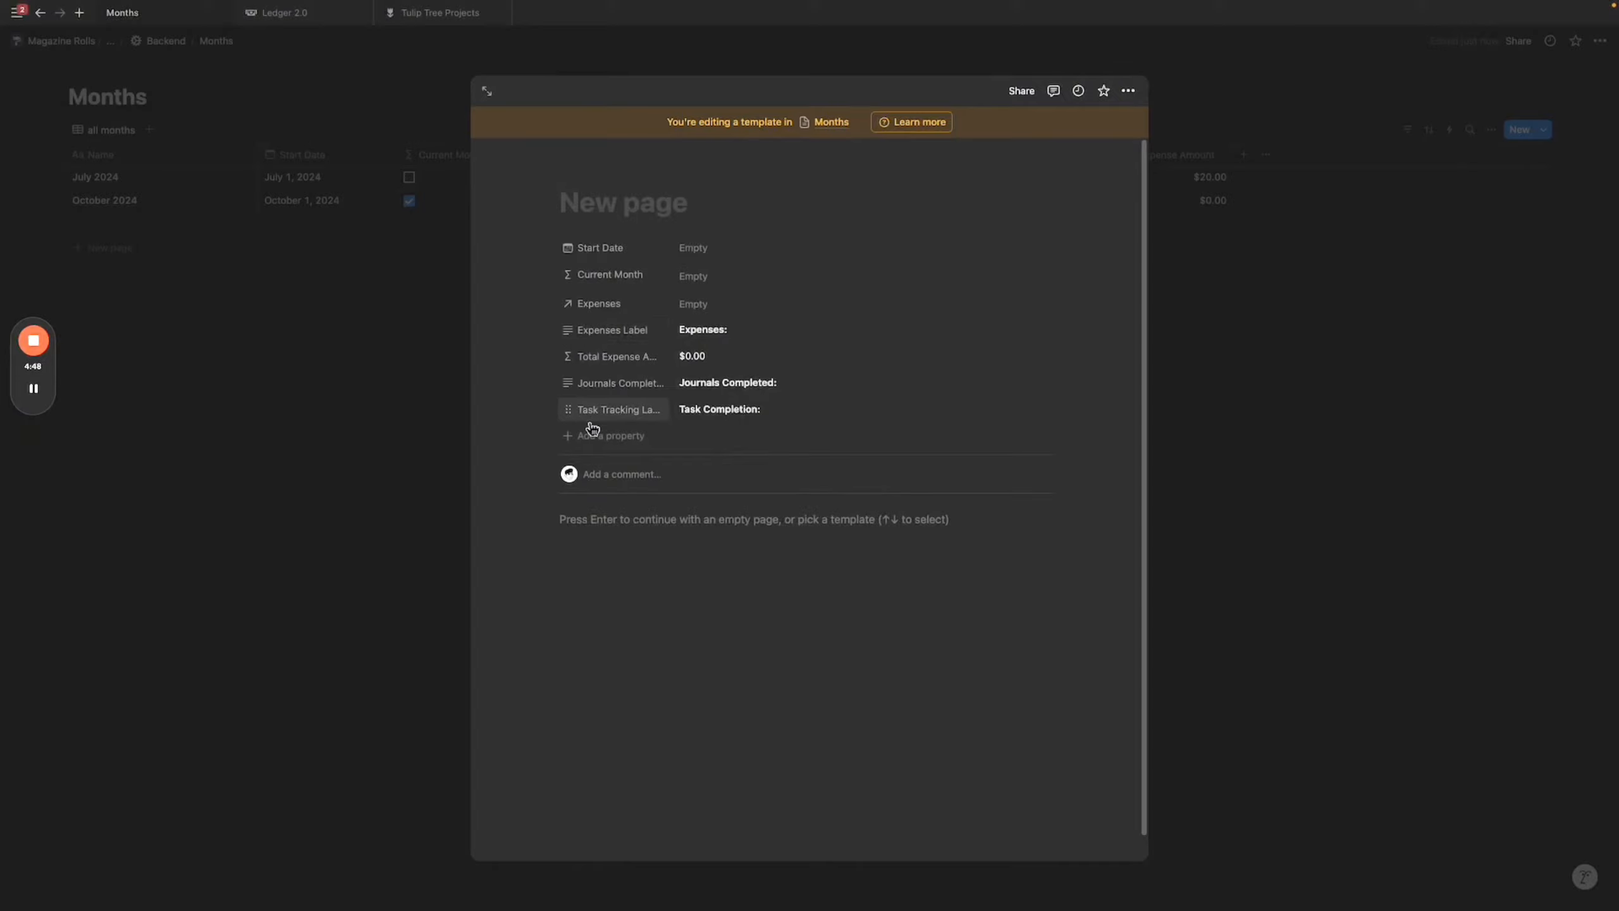
Duplicate the Total Expense Amount property, place the copy below the Journals Completed Label, and rename it "Task Completion Formula".
mouse_move(793, 157)
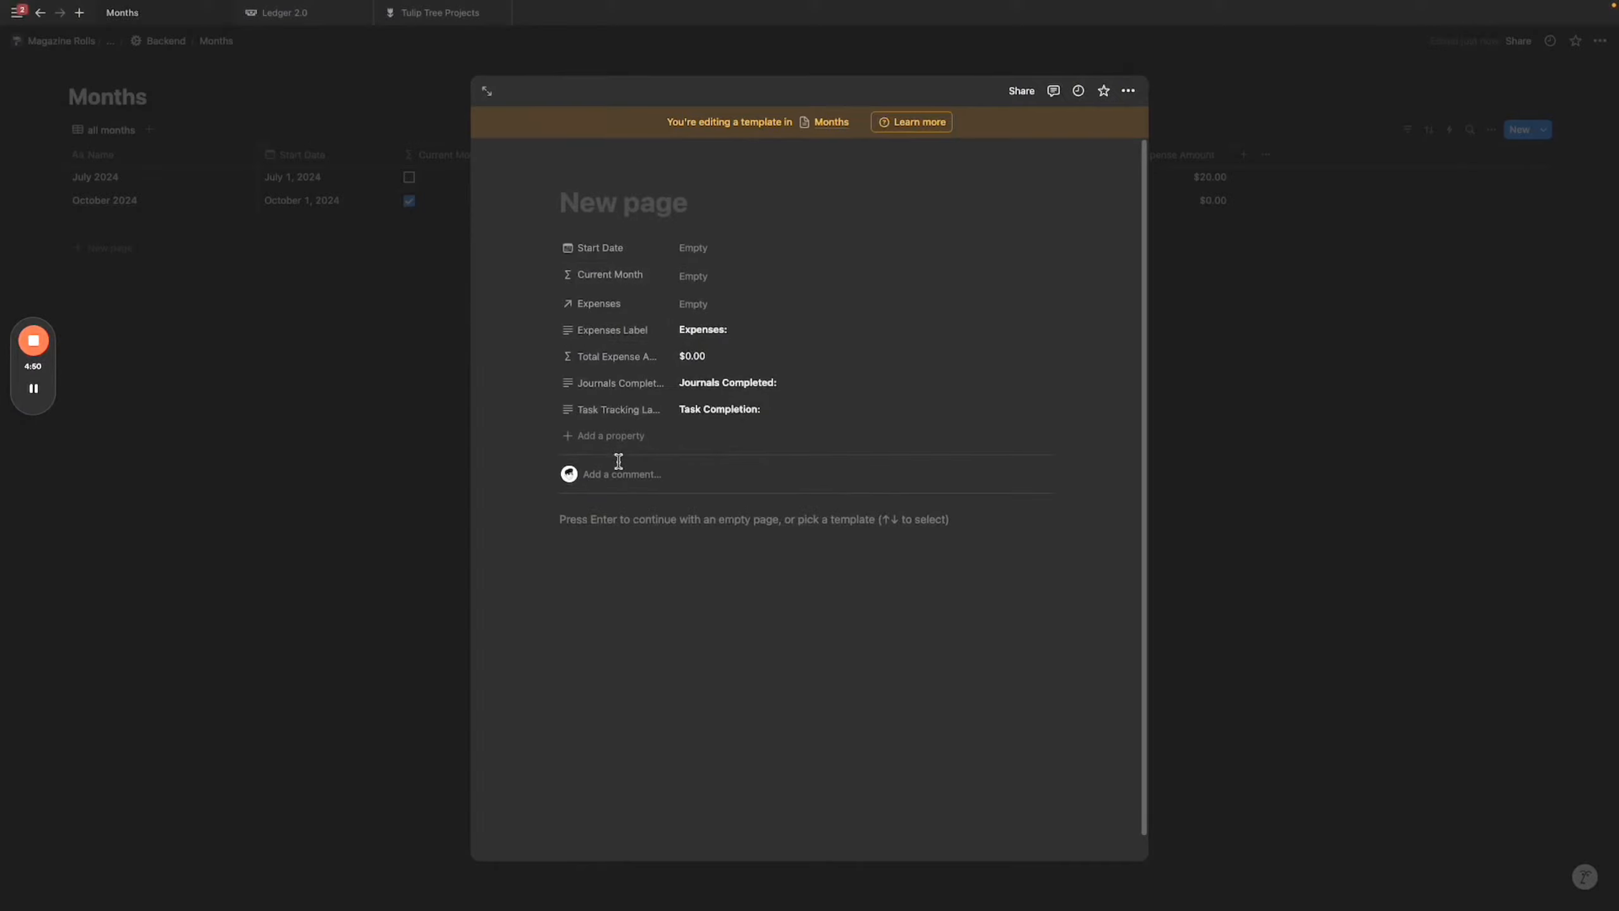
left_click(624, 356)
left_click(623, 357)
left_click(624, 358)
left_click(628, 452)
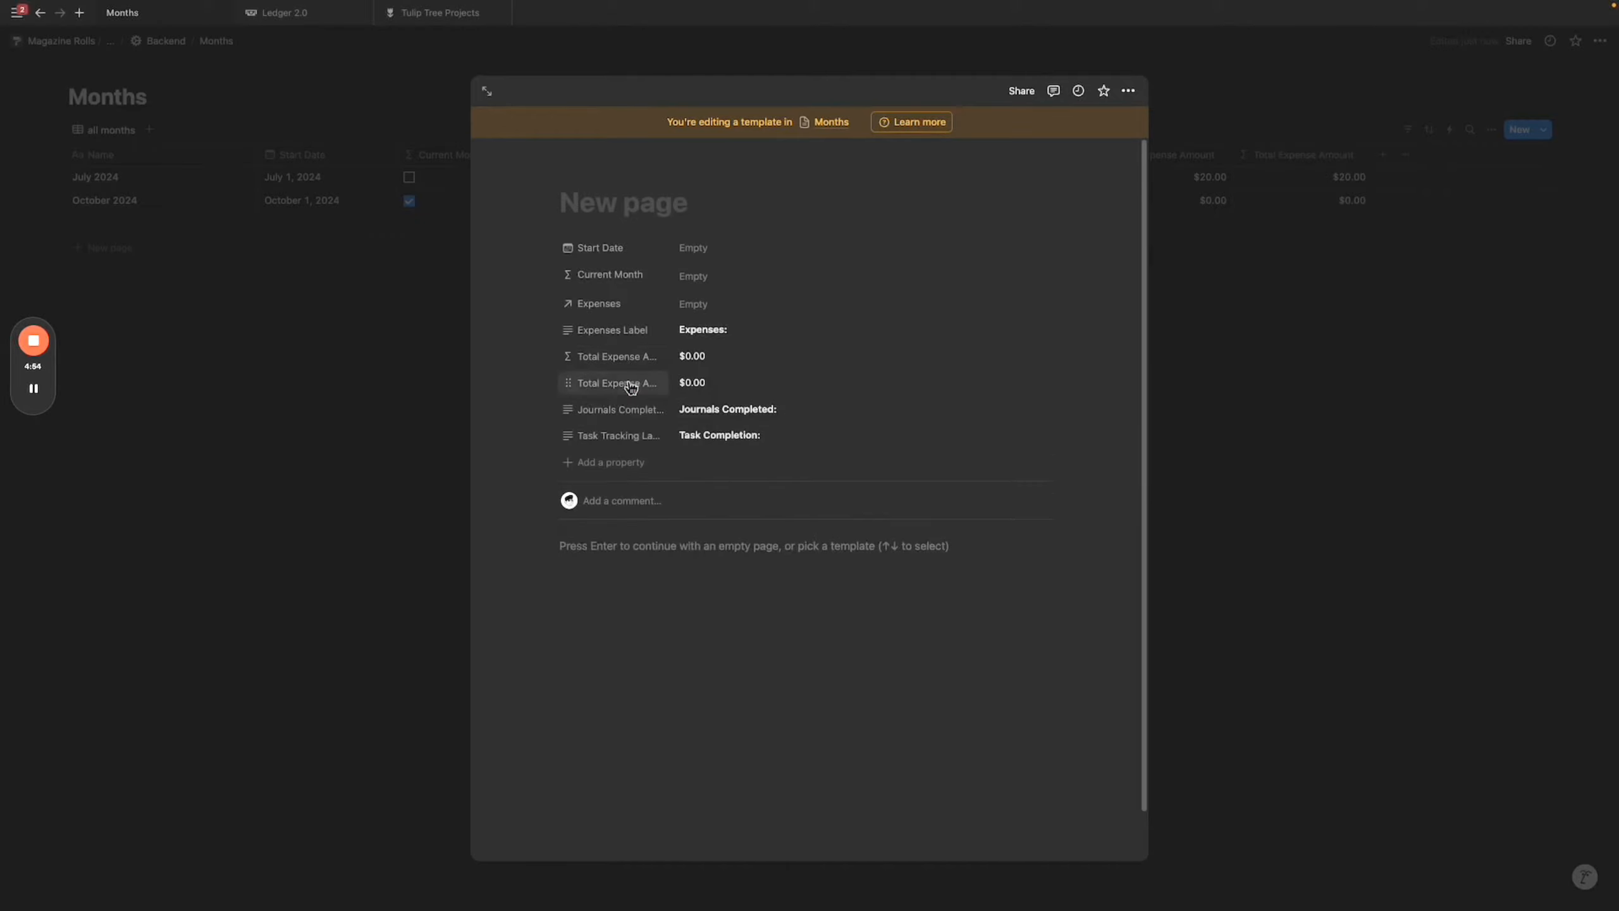
left_click(633, 409)
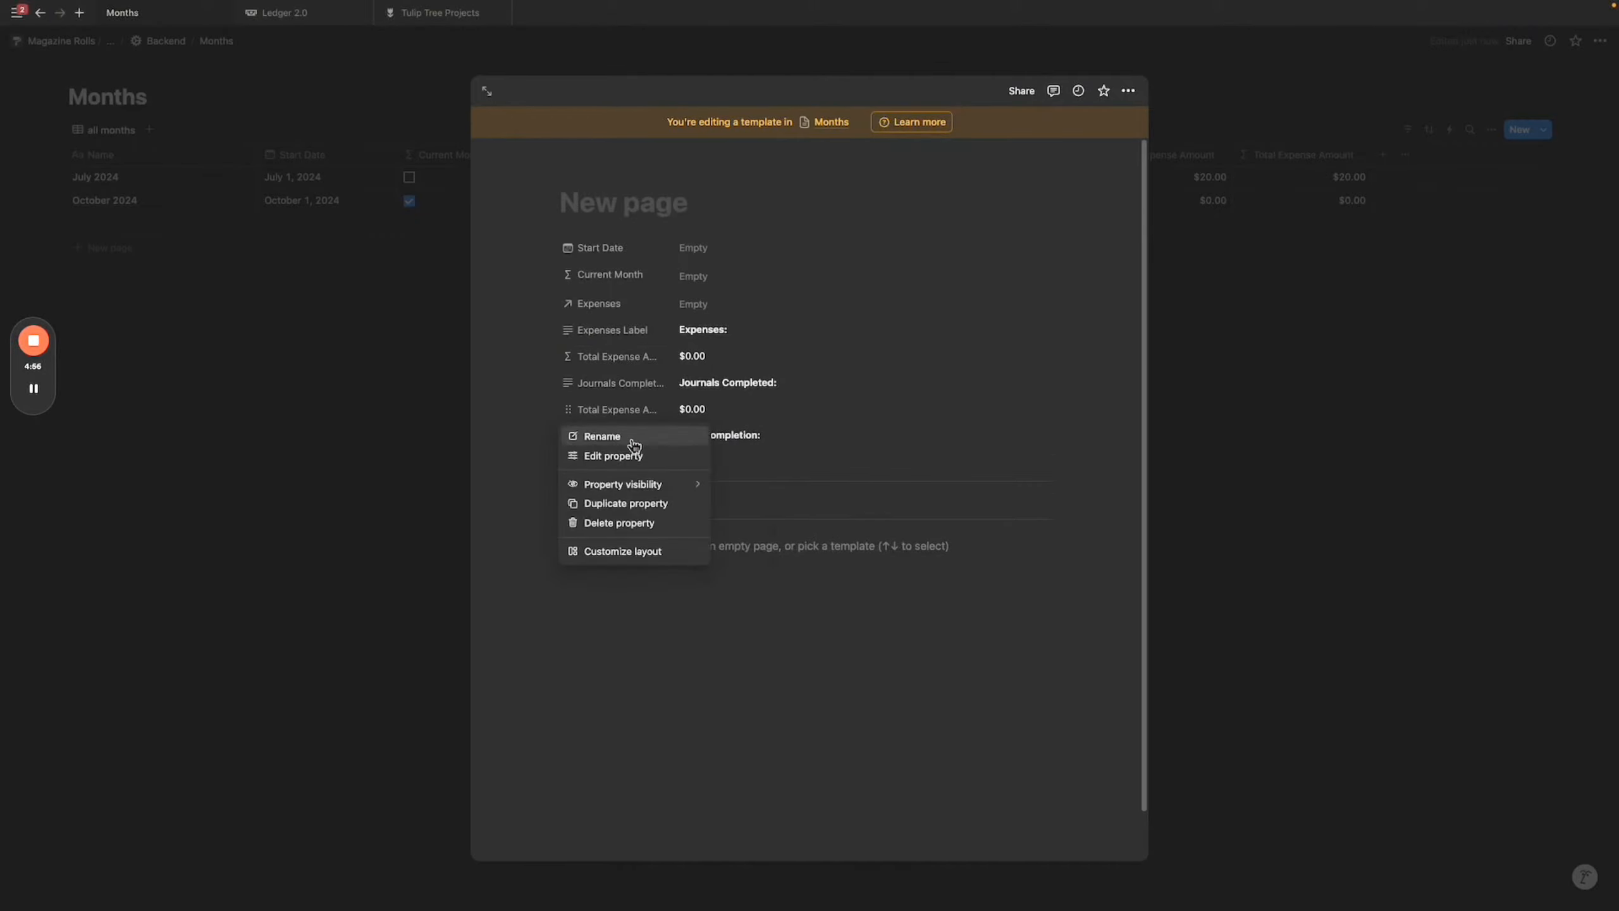
left_click(628, 455)
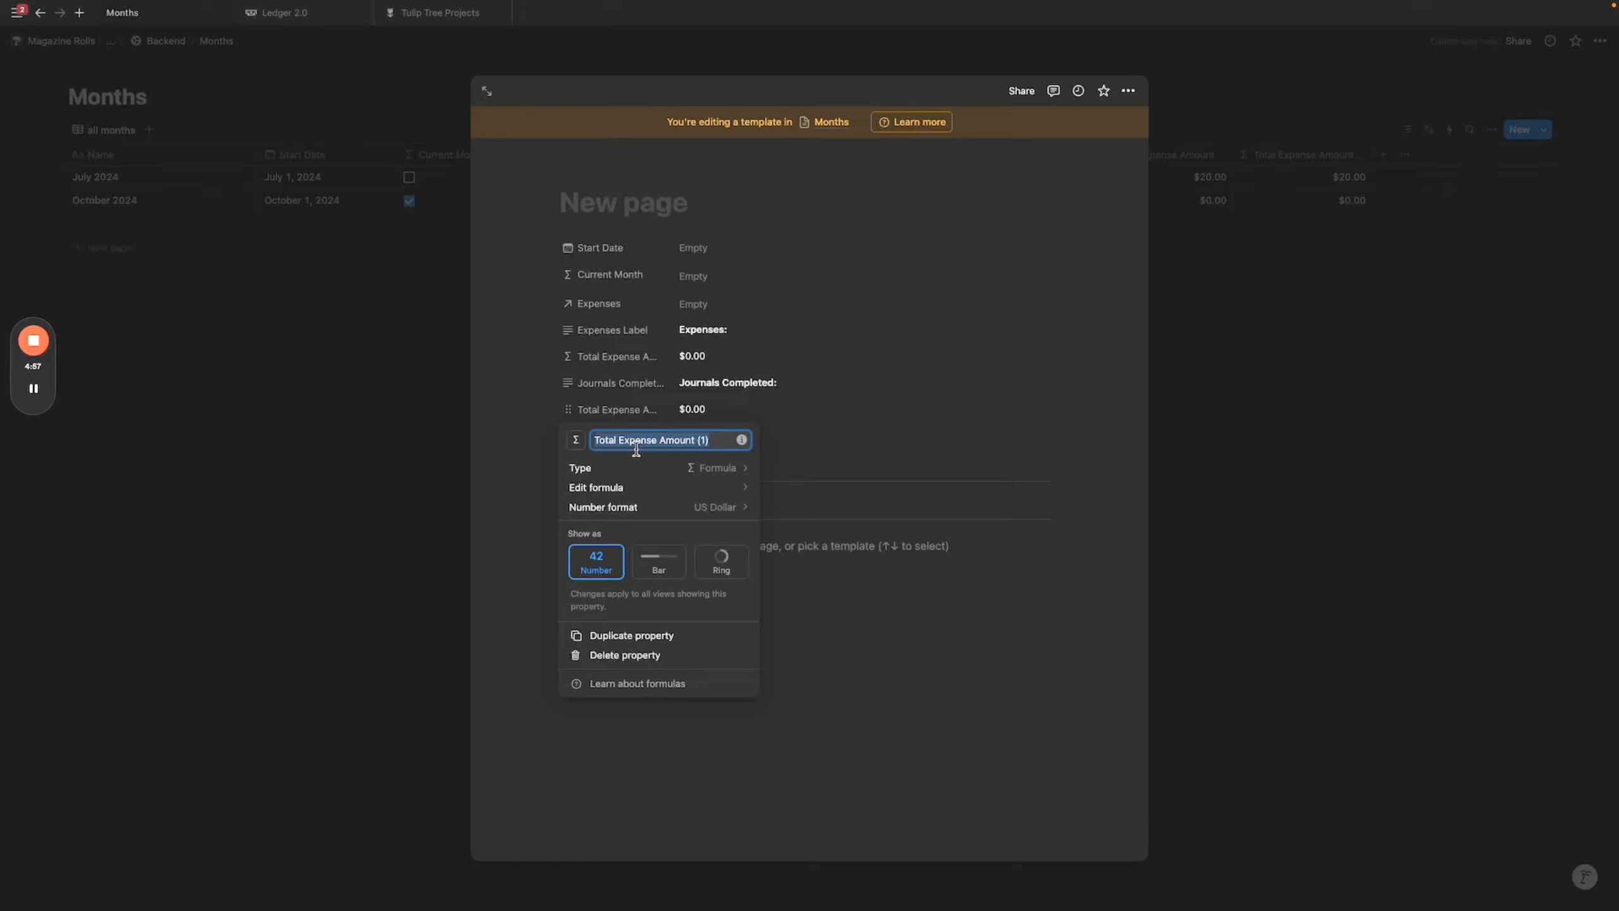
type("Task Completion Formula")
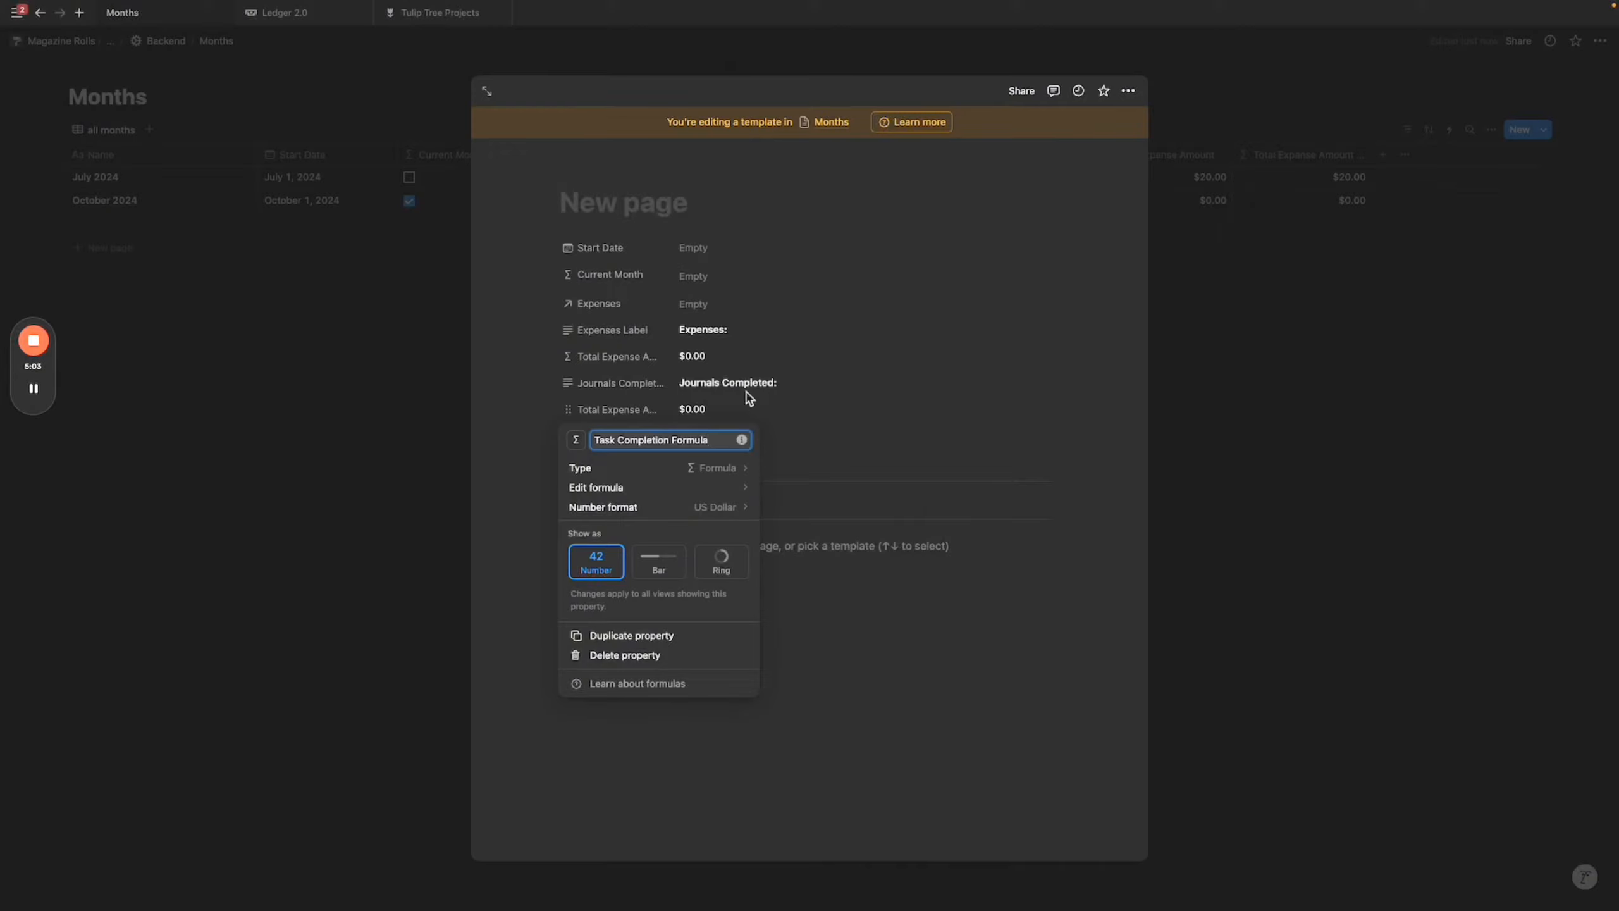
left_click(749, 398)
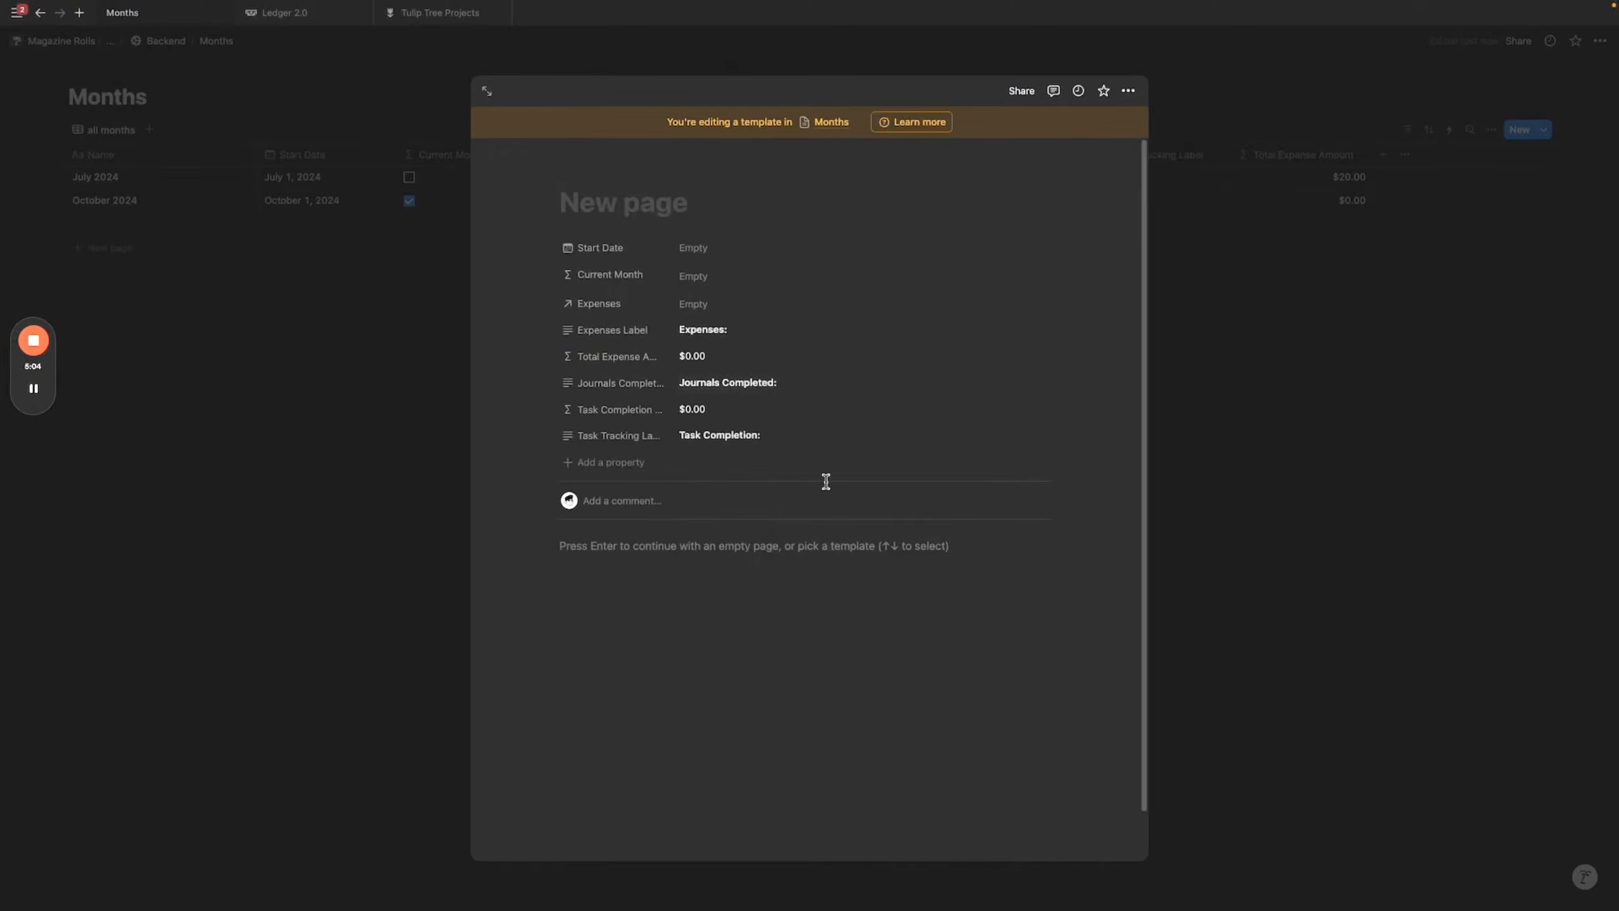
Duplicate Task Completion Formula as "Journals Written Formula", and move the original below the Task Tracking Label.
left_click(625, 408)
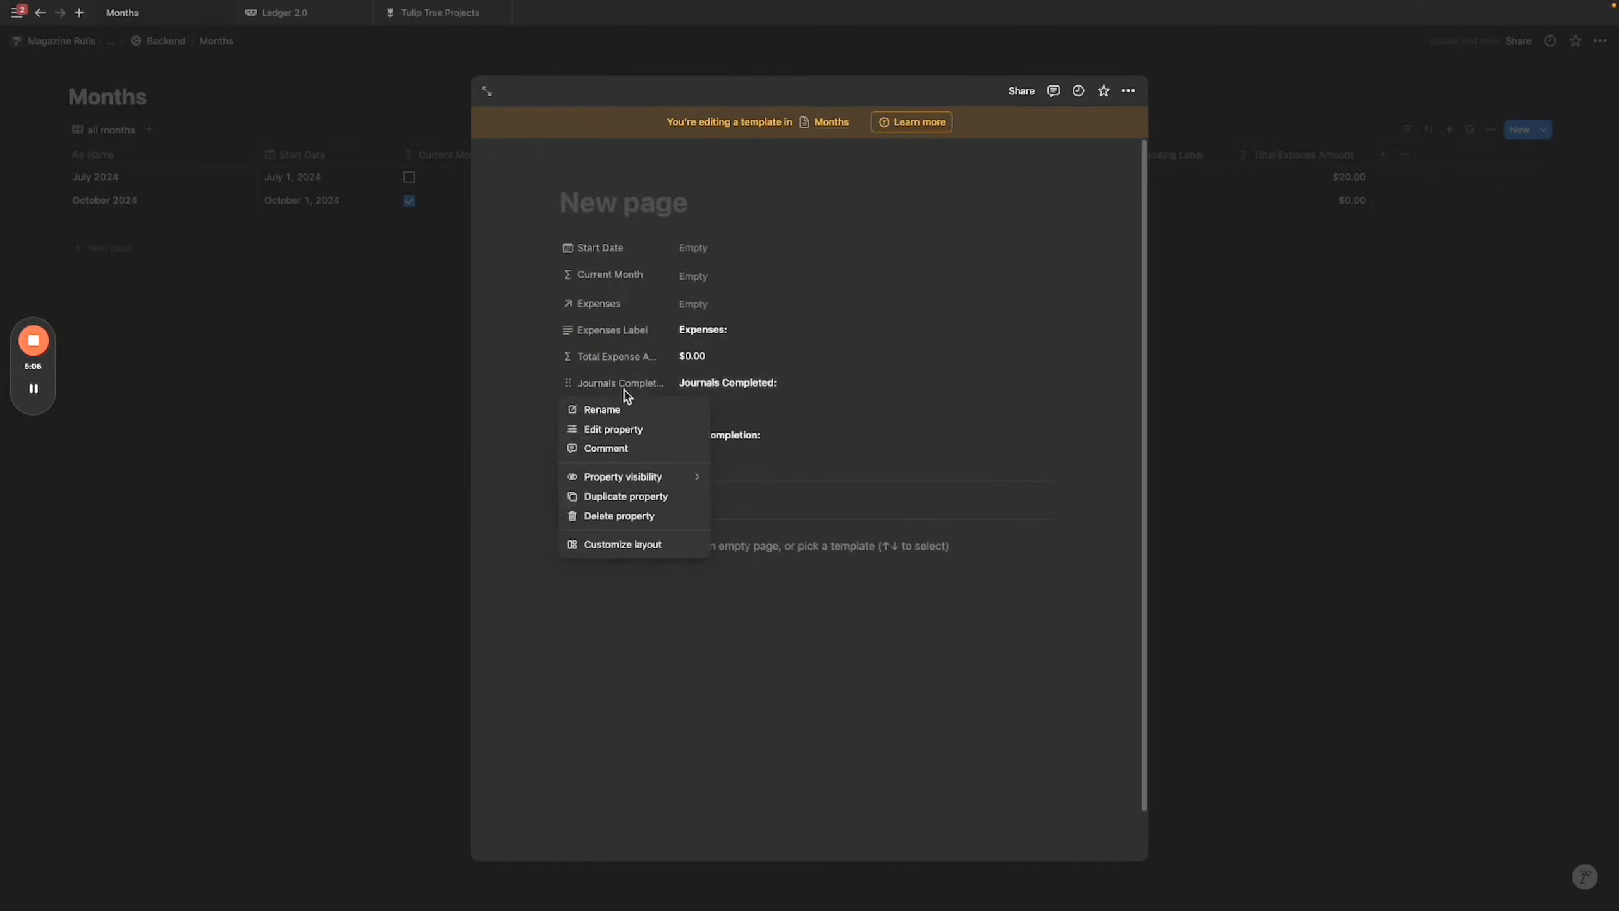
left_click(634, 359)
left_click(625, 412)
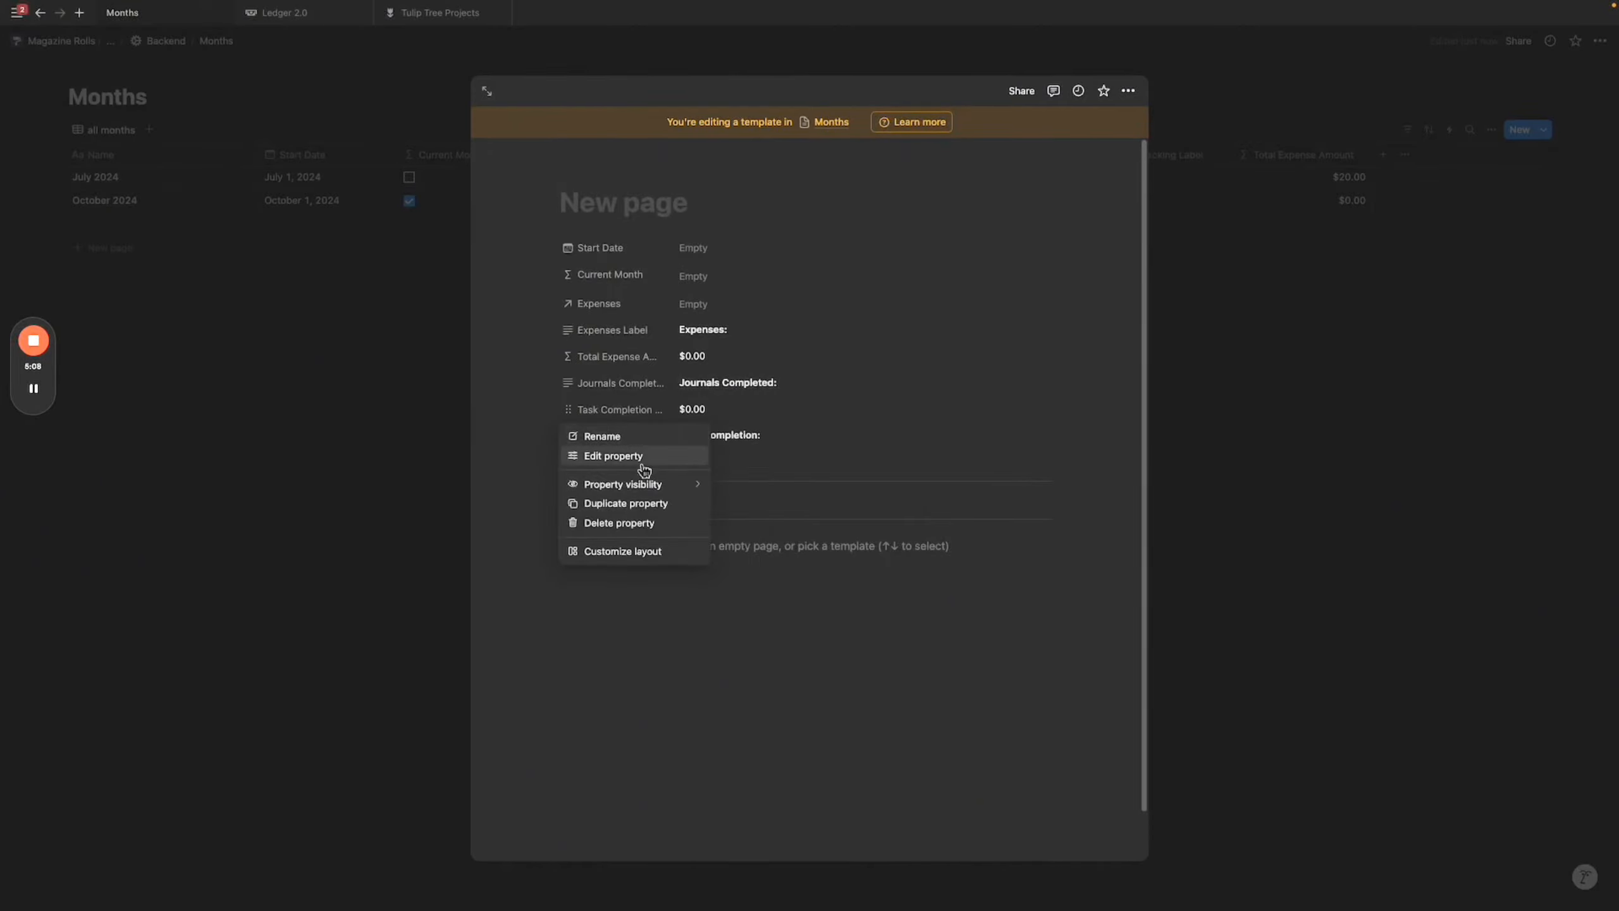
left_click(626, 503)
left_click(632, 448)
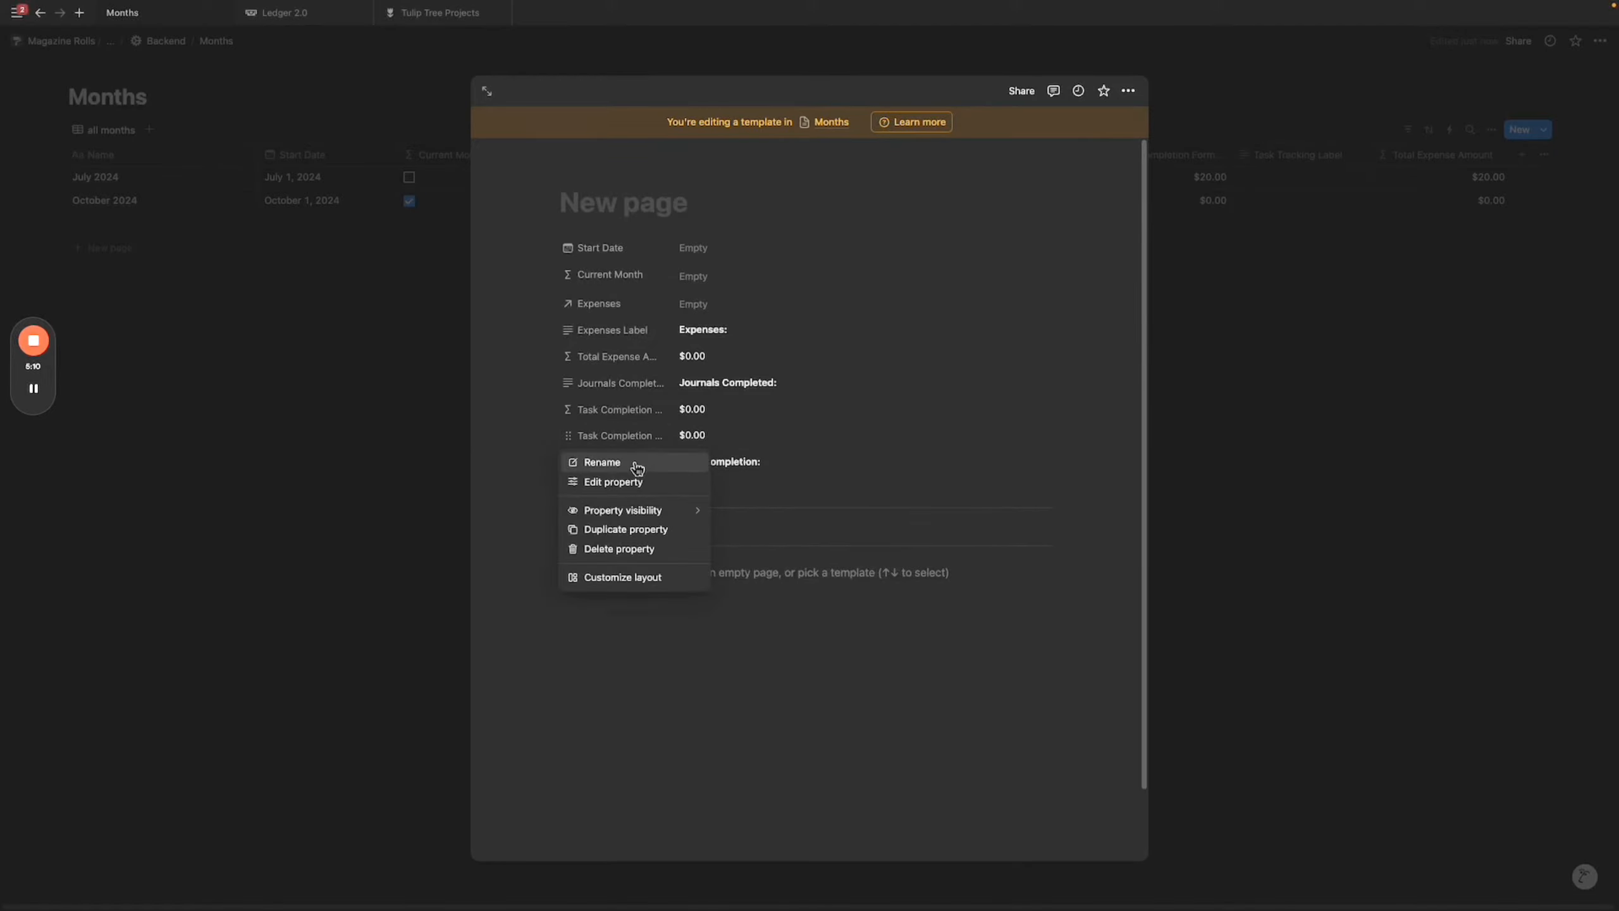
left_click(651, 484)
type("Journals Written Formula")
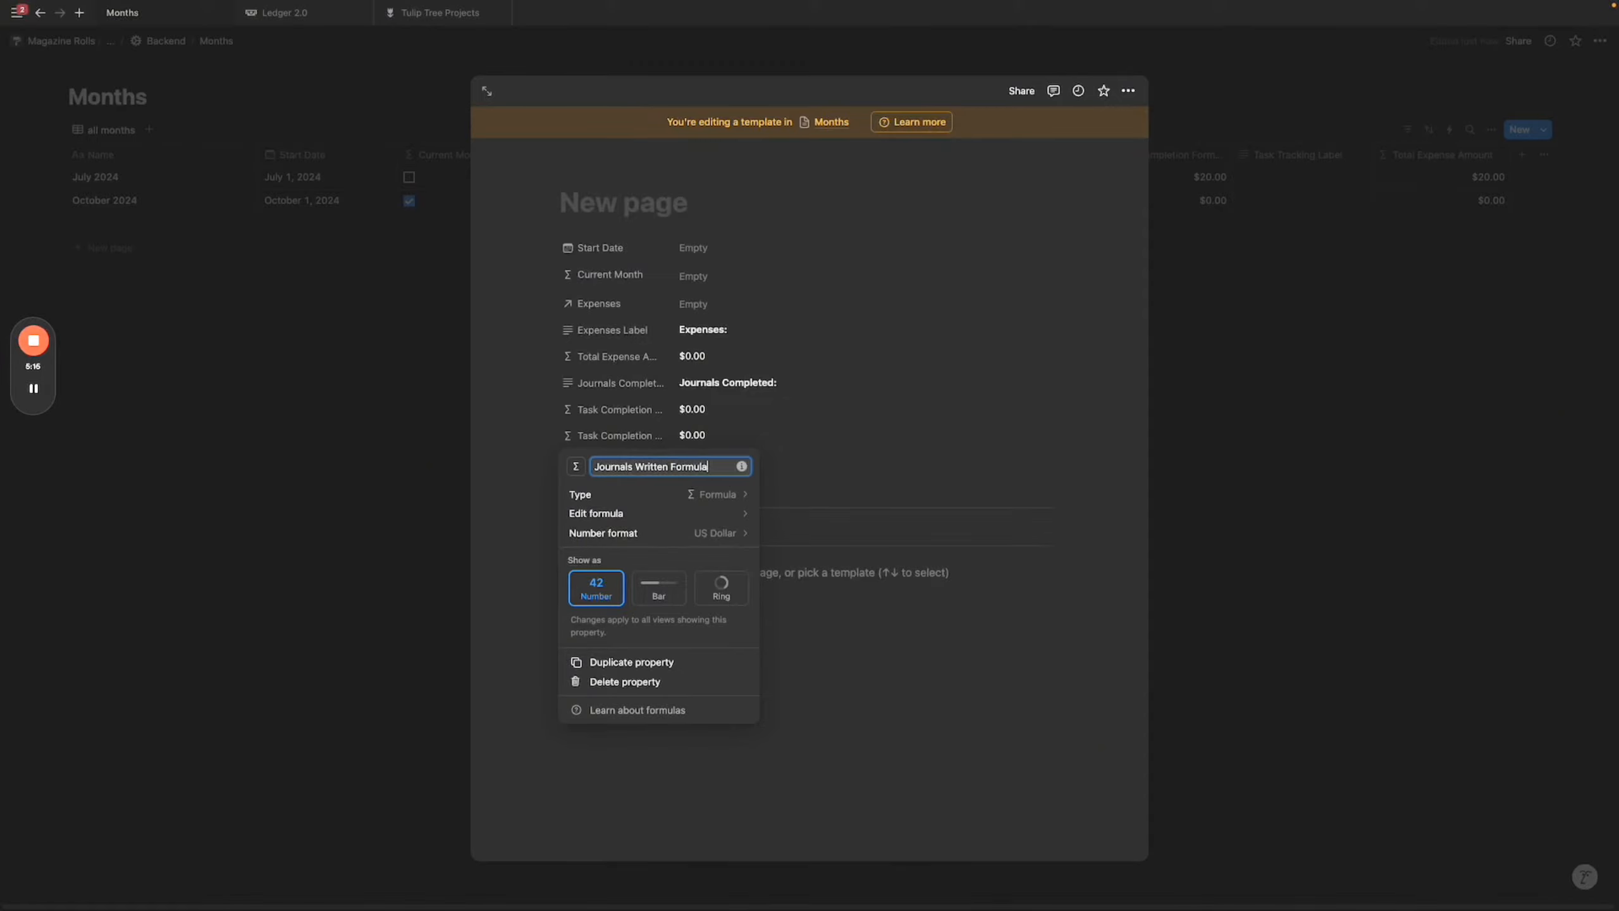
left_click(828, 448)
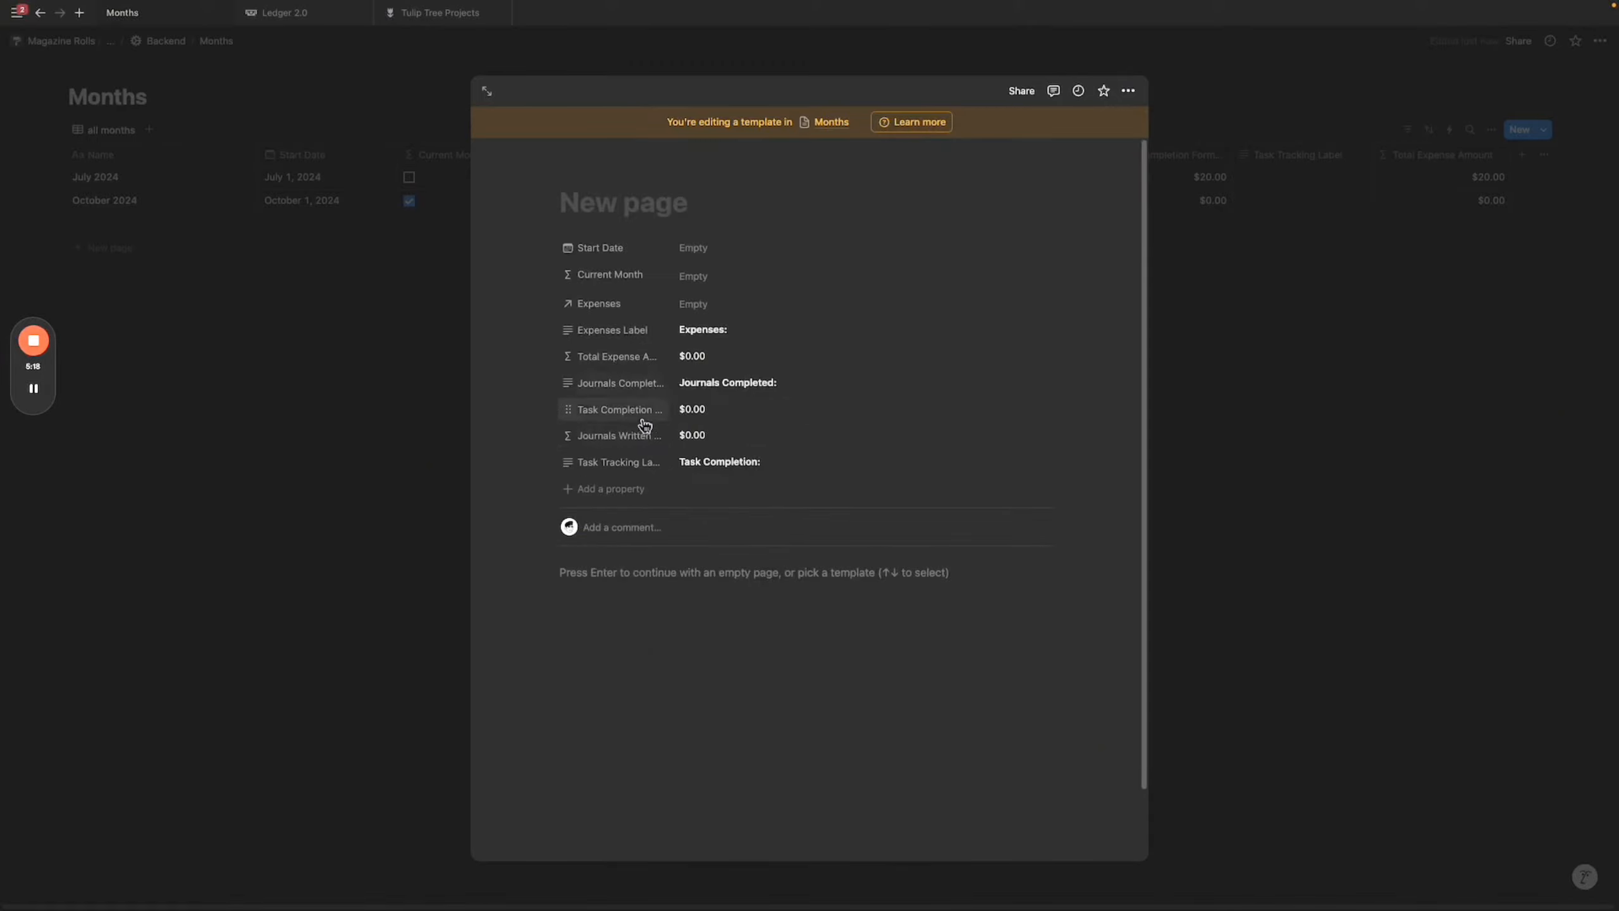
left_click_drag(645, 430, 636, 463)
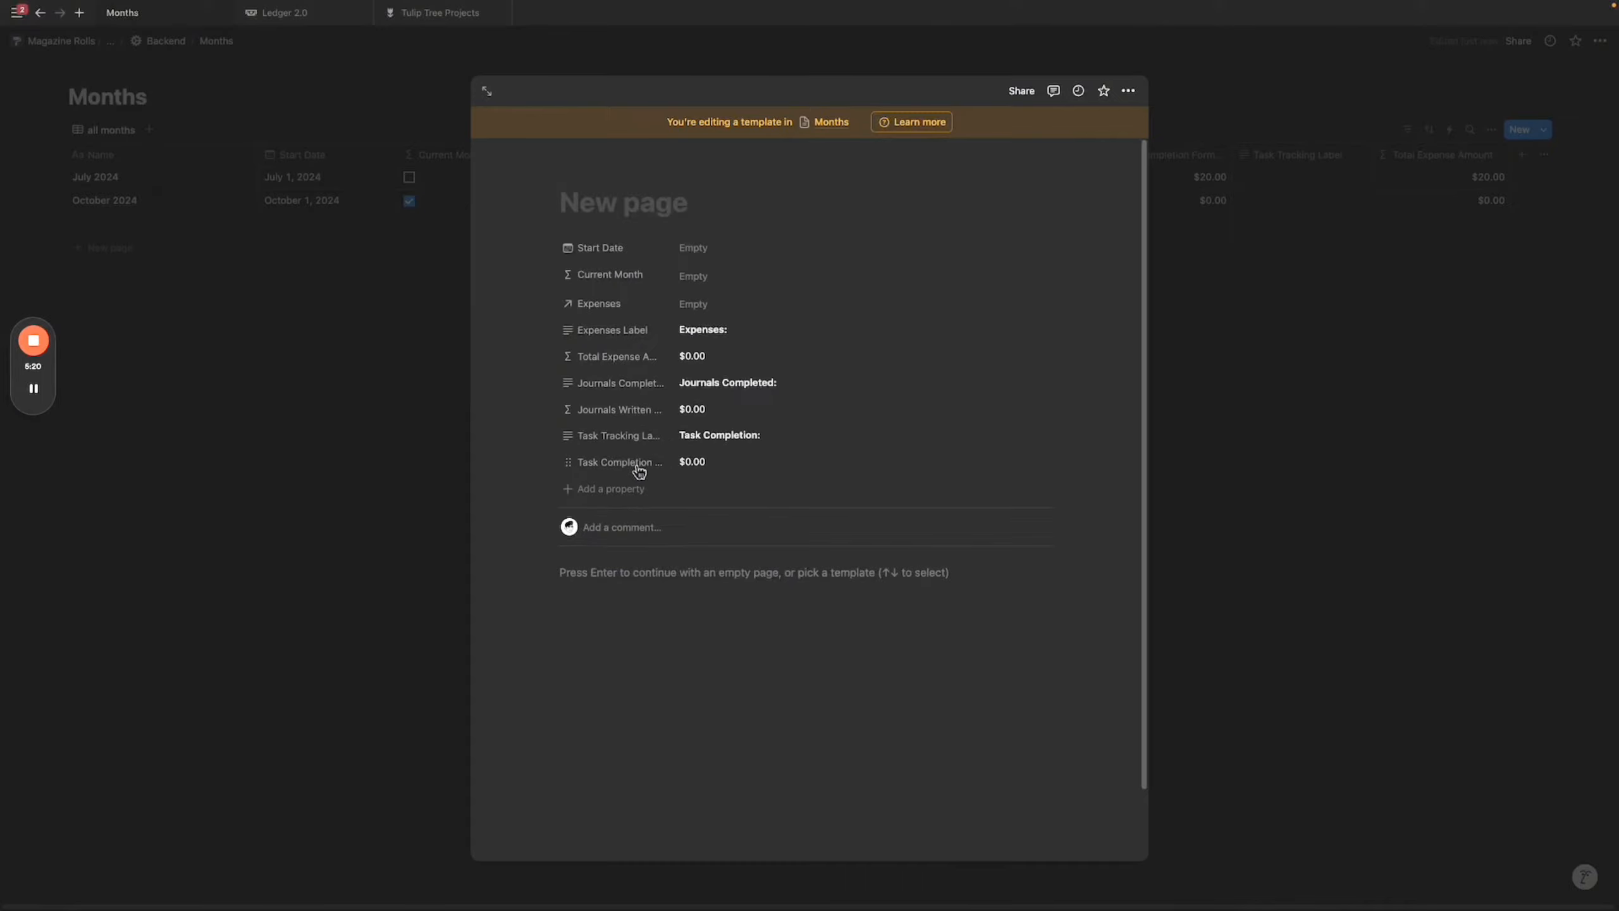
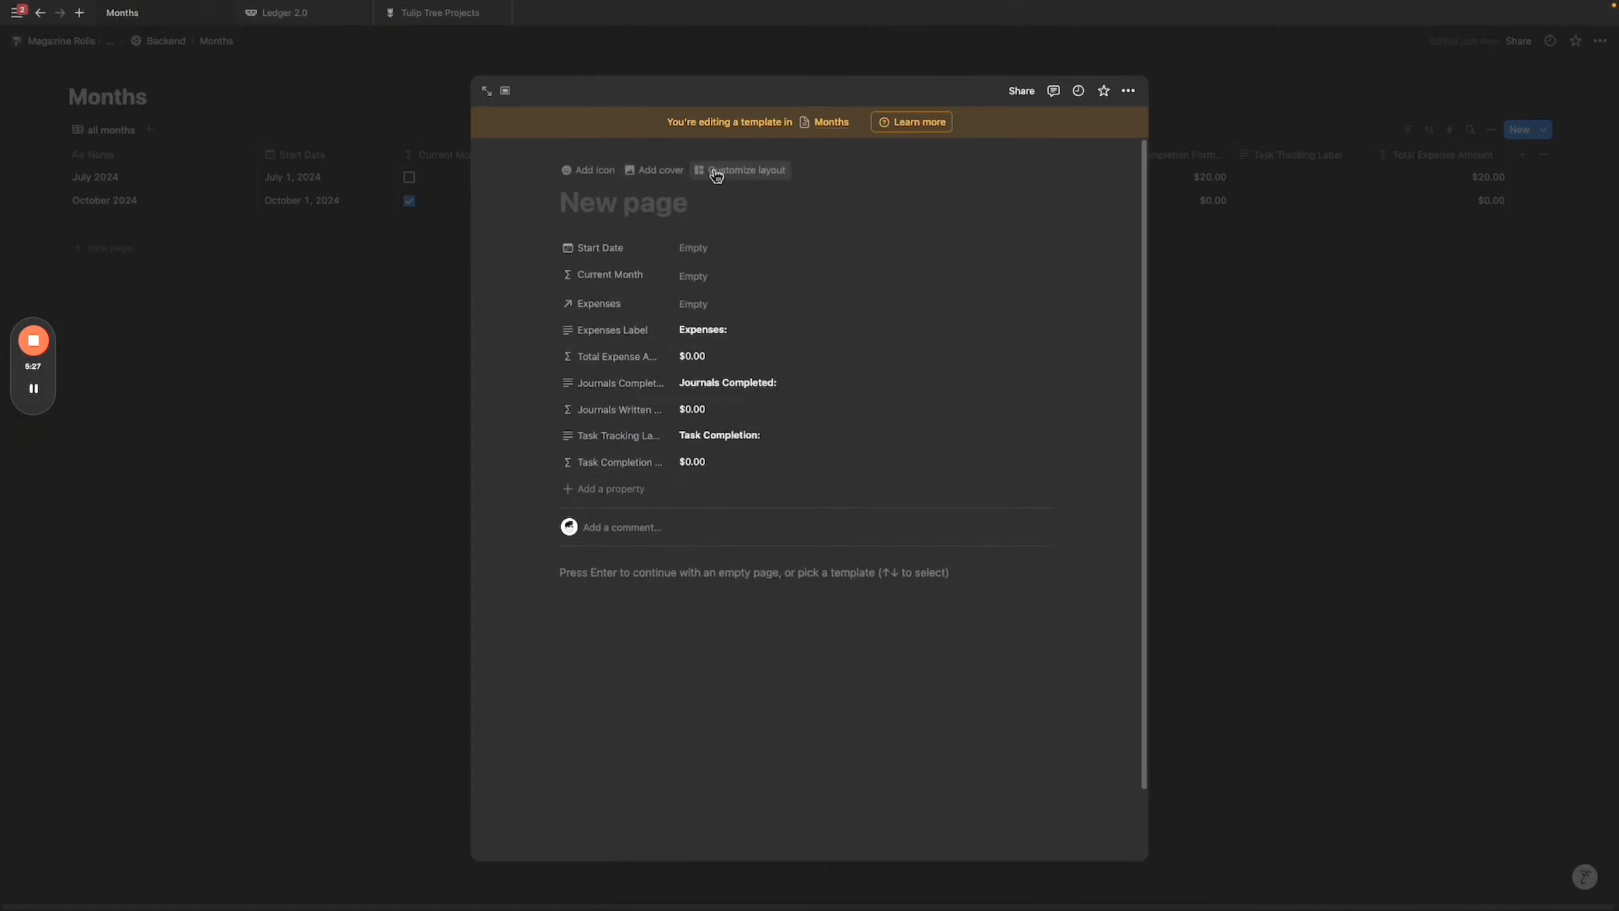
Open the layout customization for the Months template page.
left_click(717, 176)
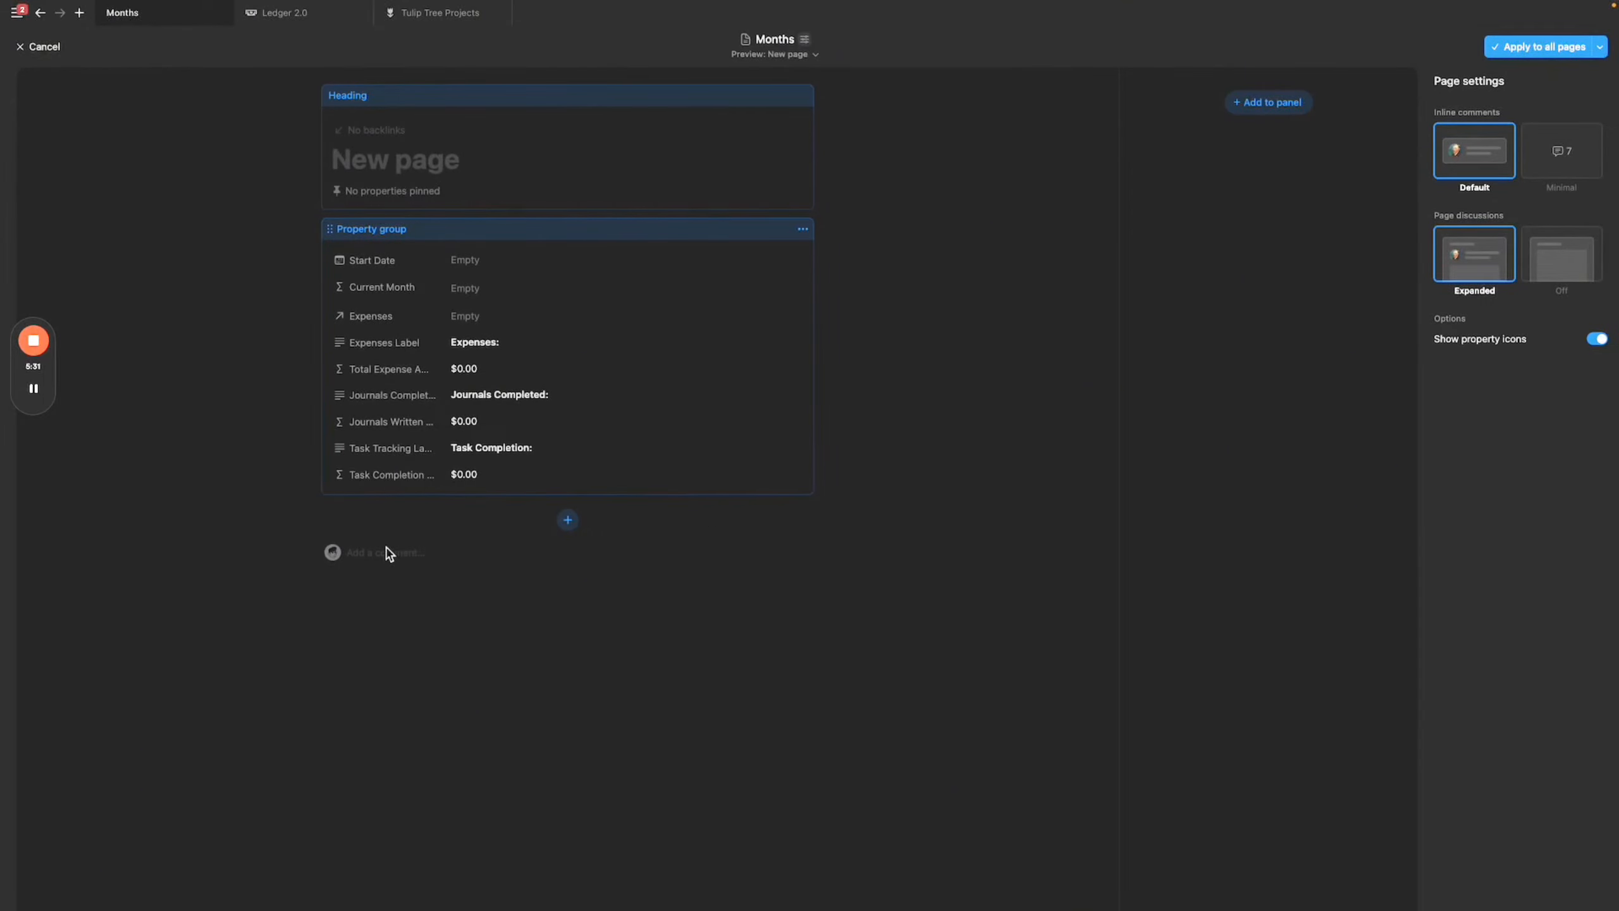
left_click(568, 520)
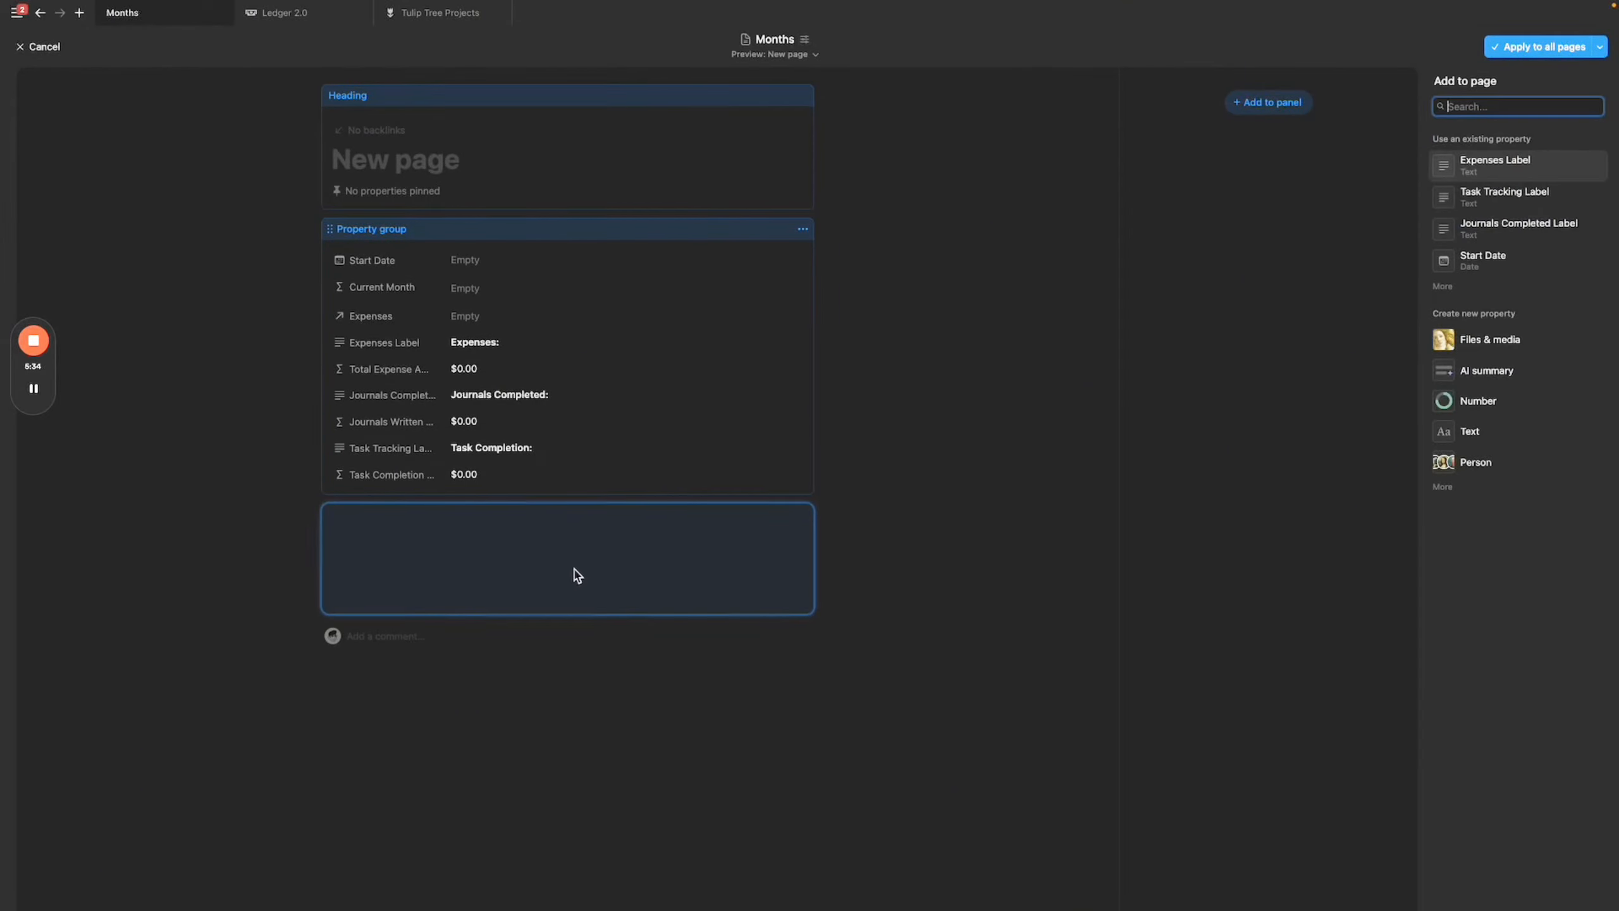
left_click(878, 545)
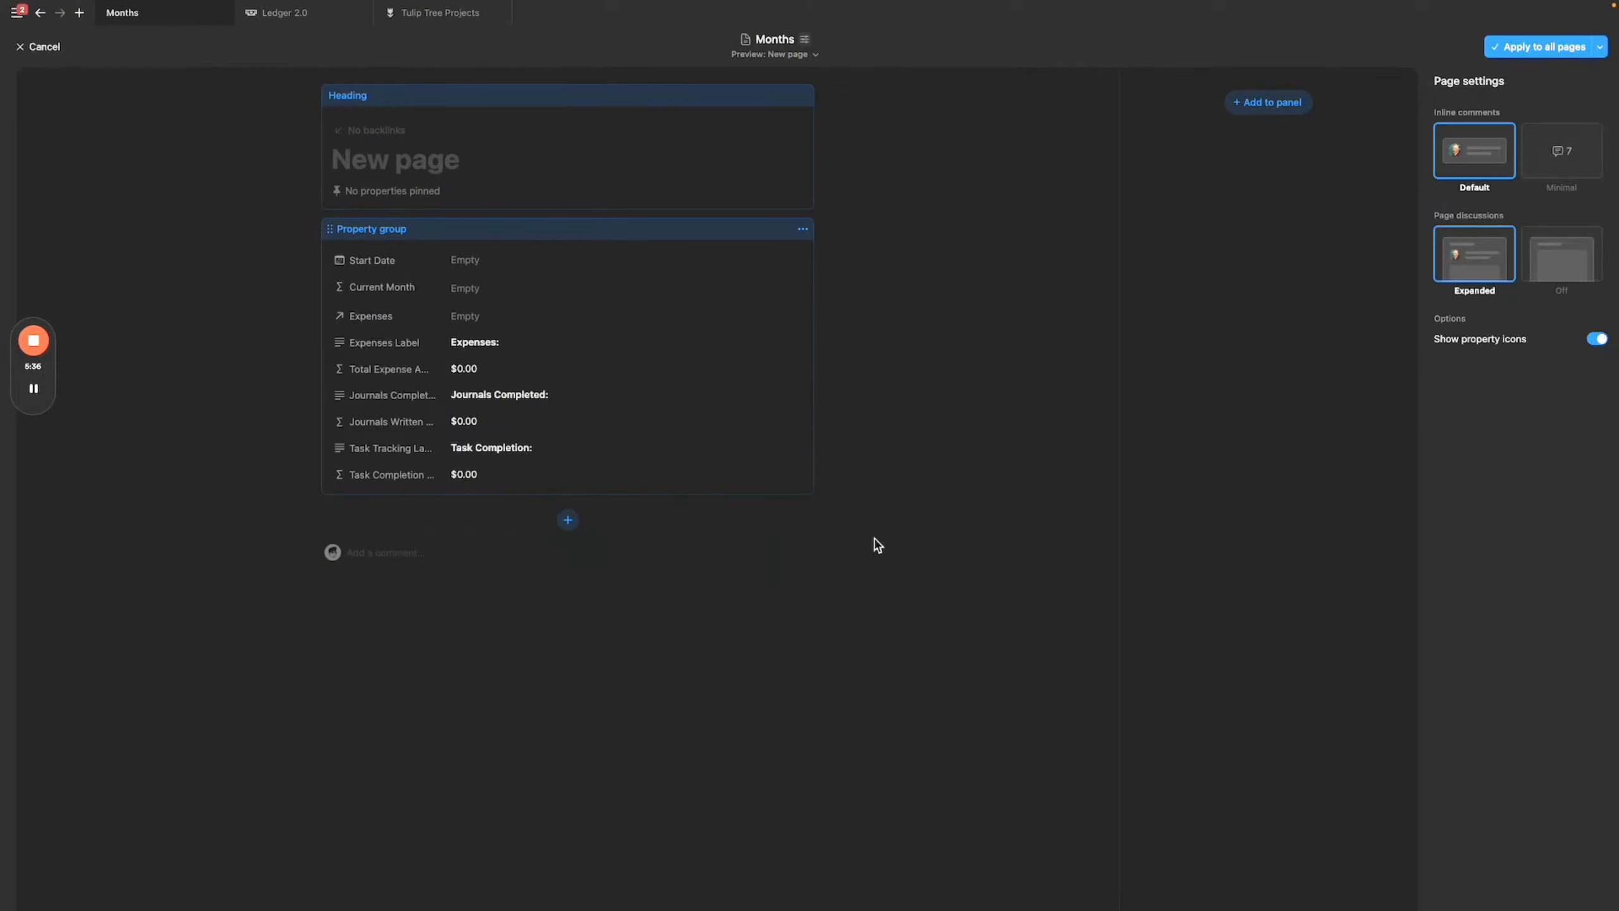
left_click(1304, 104)
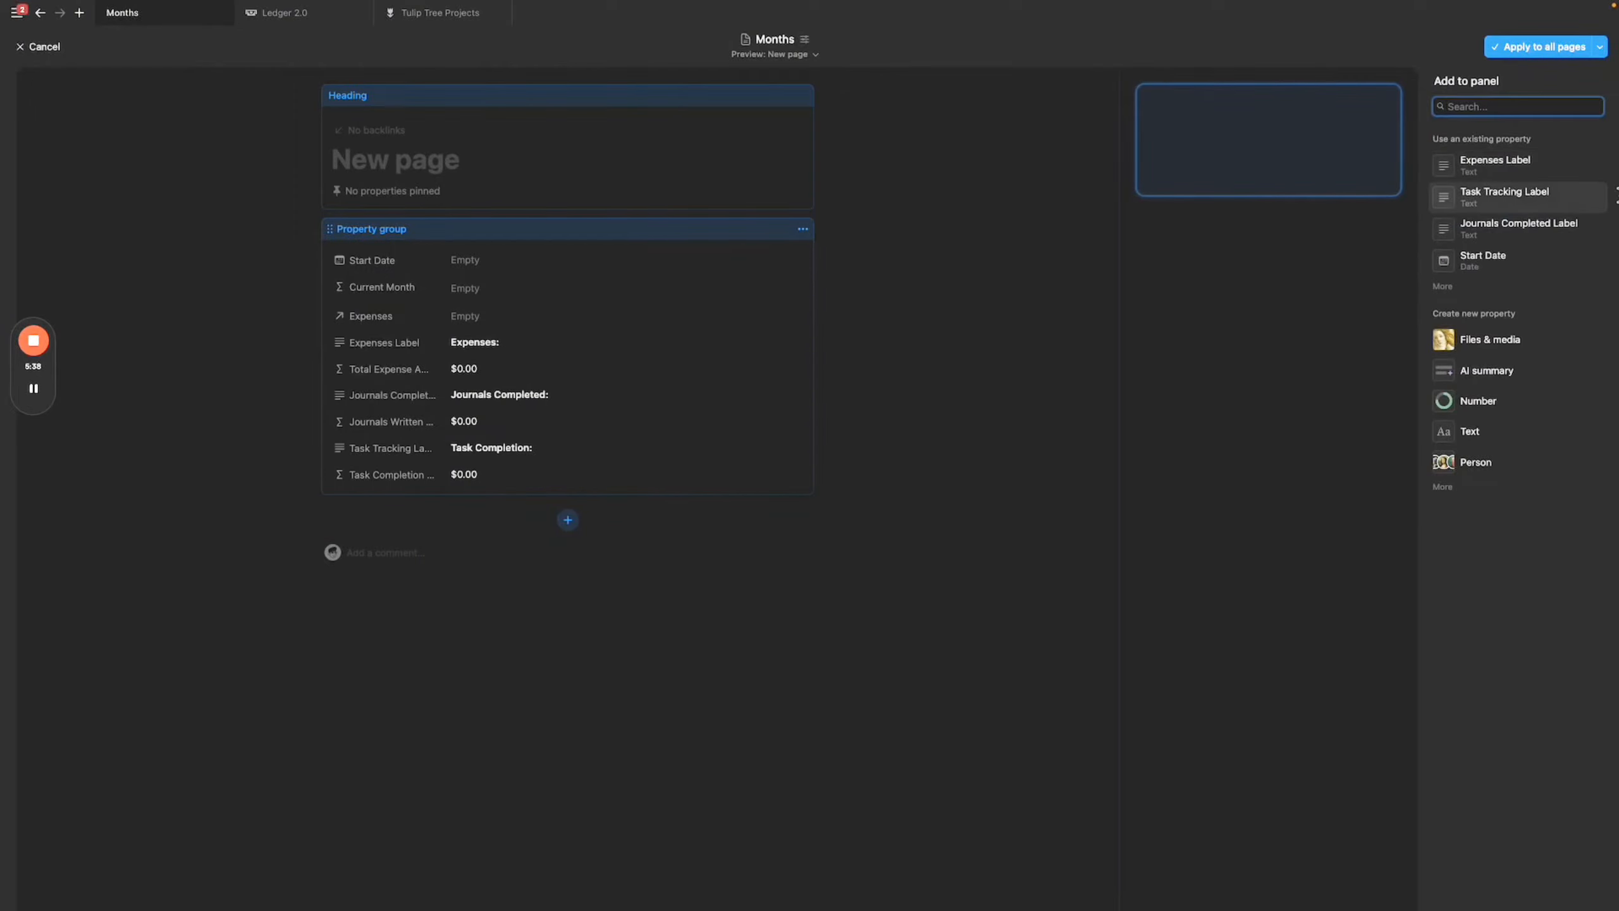
left_click(1220, 367)
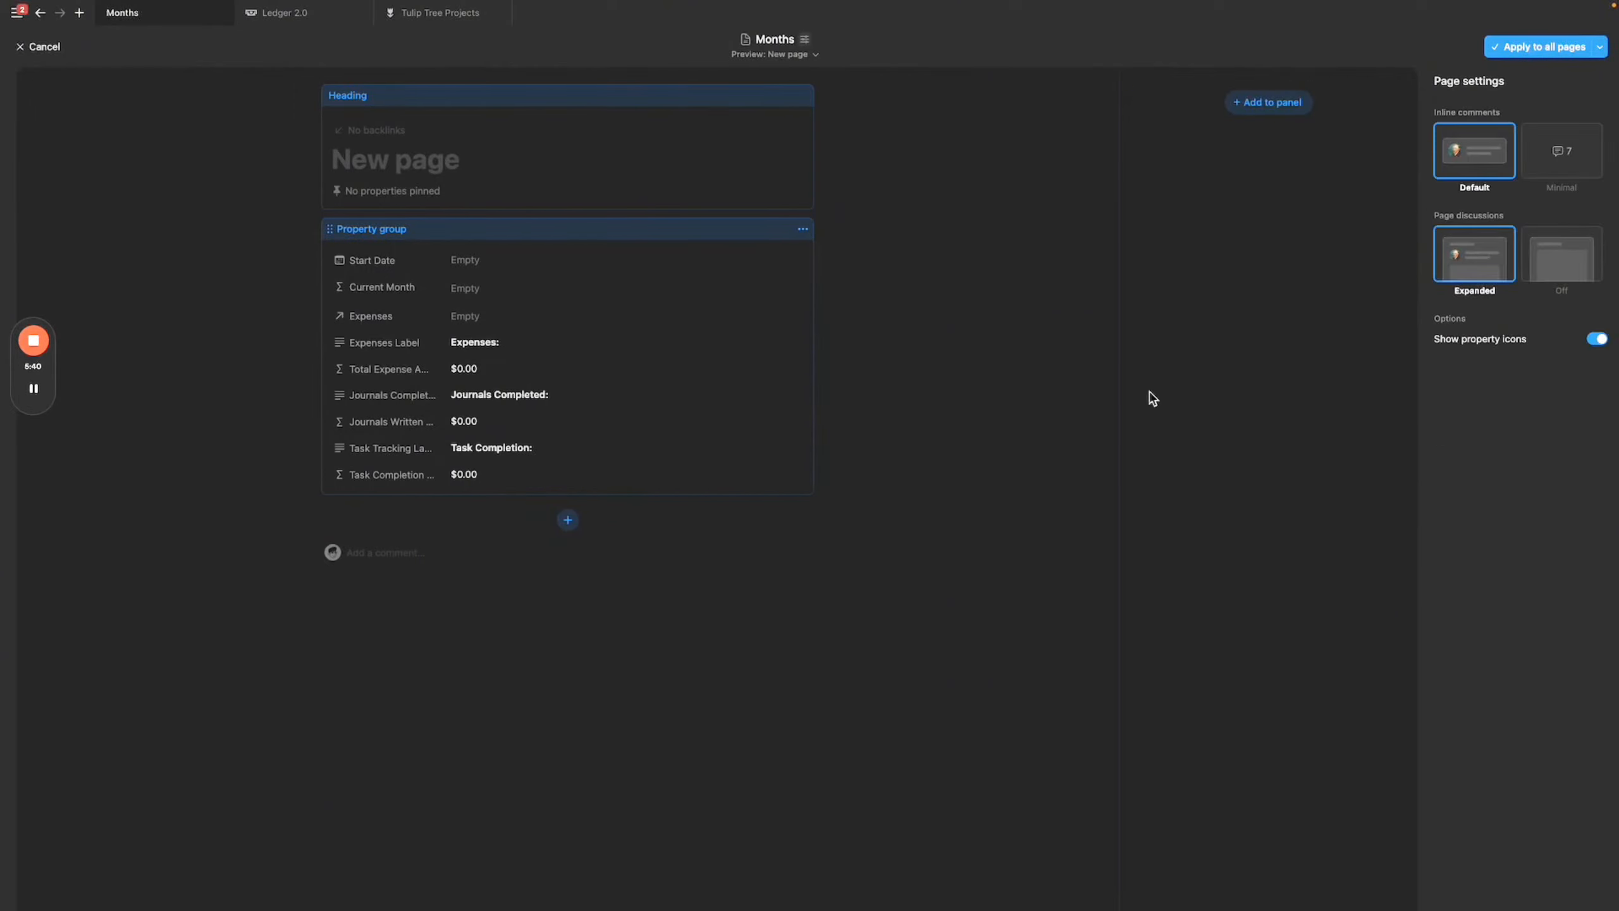
left_click(808, 234)
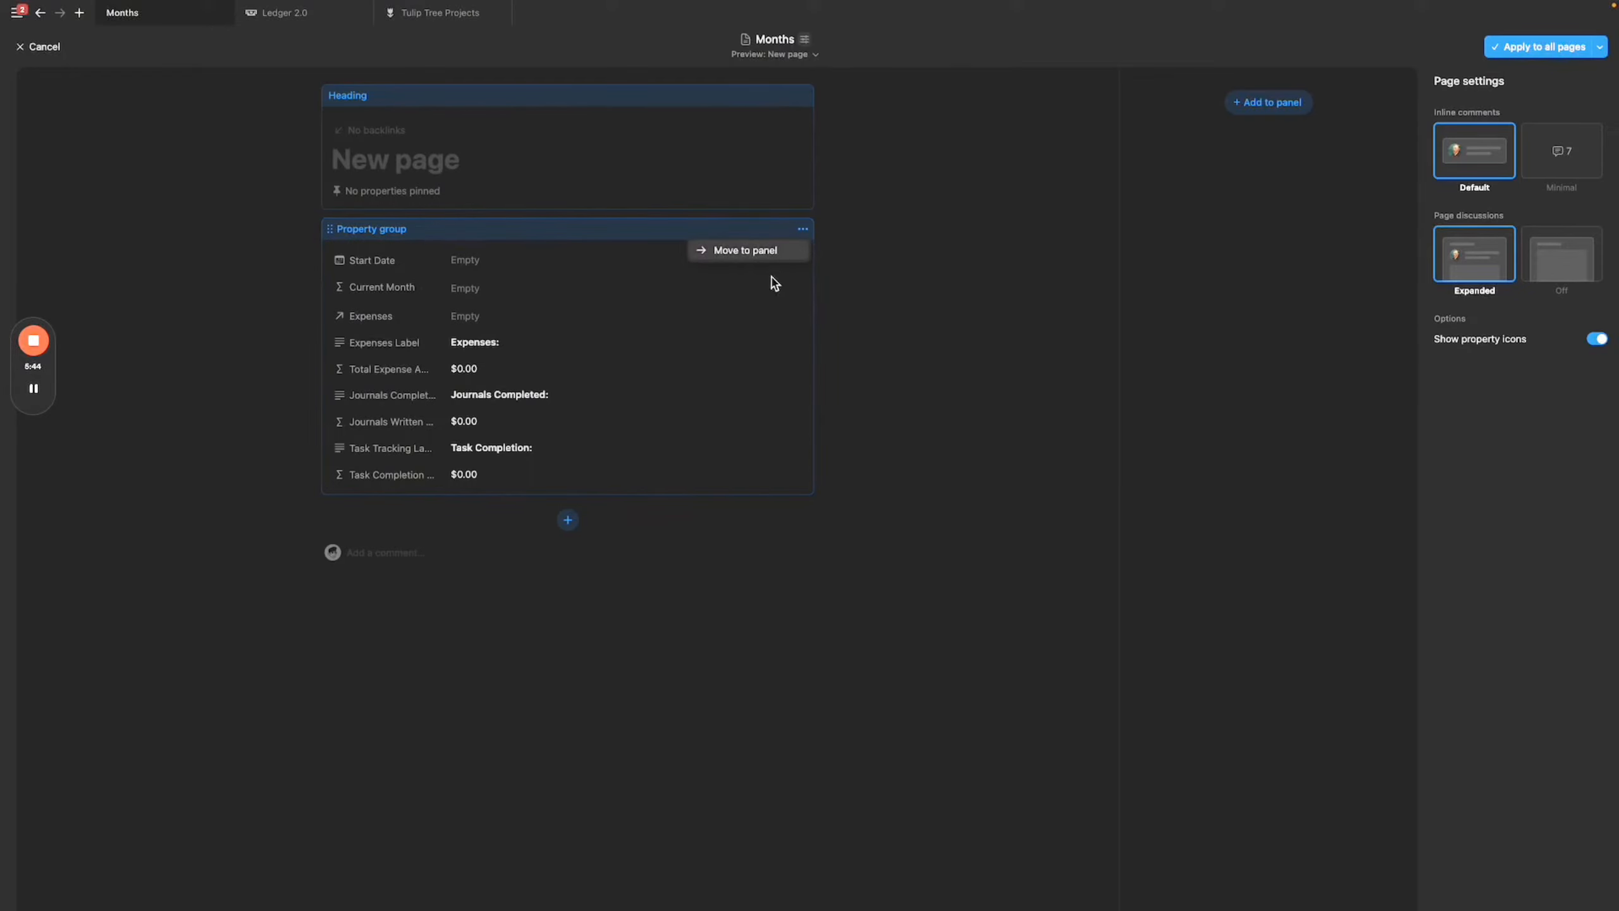
left_click(349, 271)
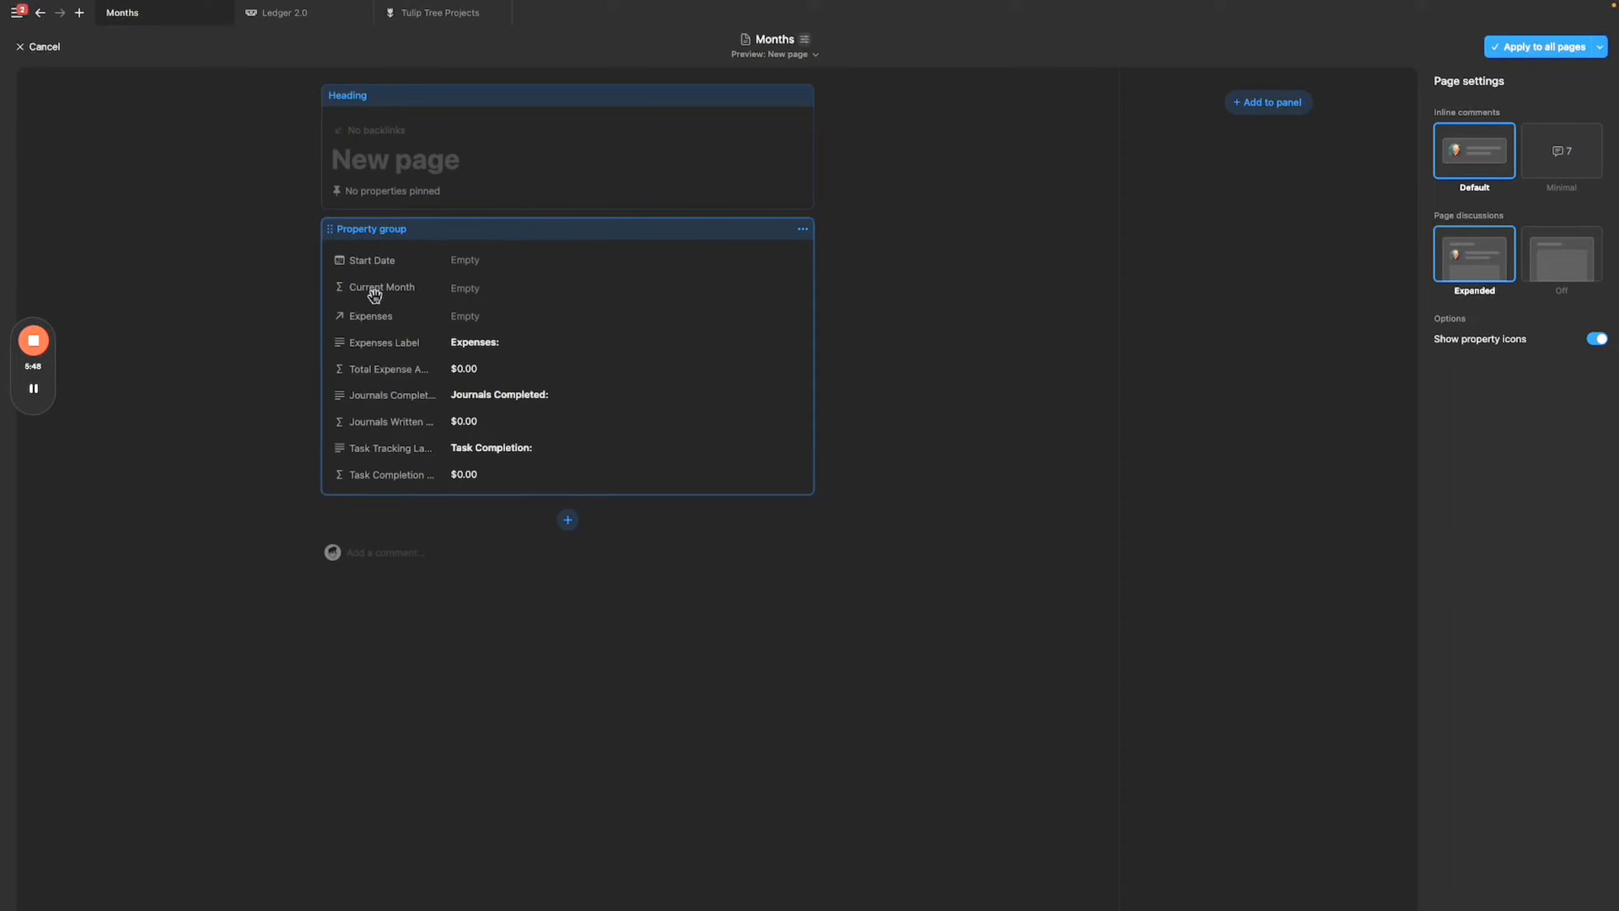
Add a section named "Formulas + Labels" to the property group.
left_click(389, 328)
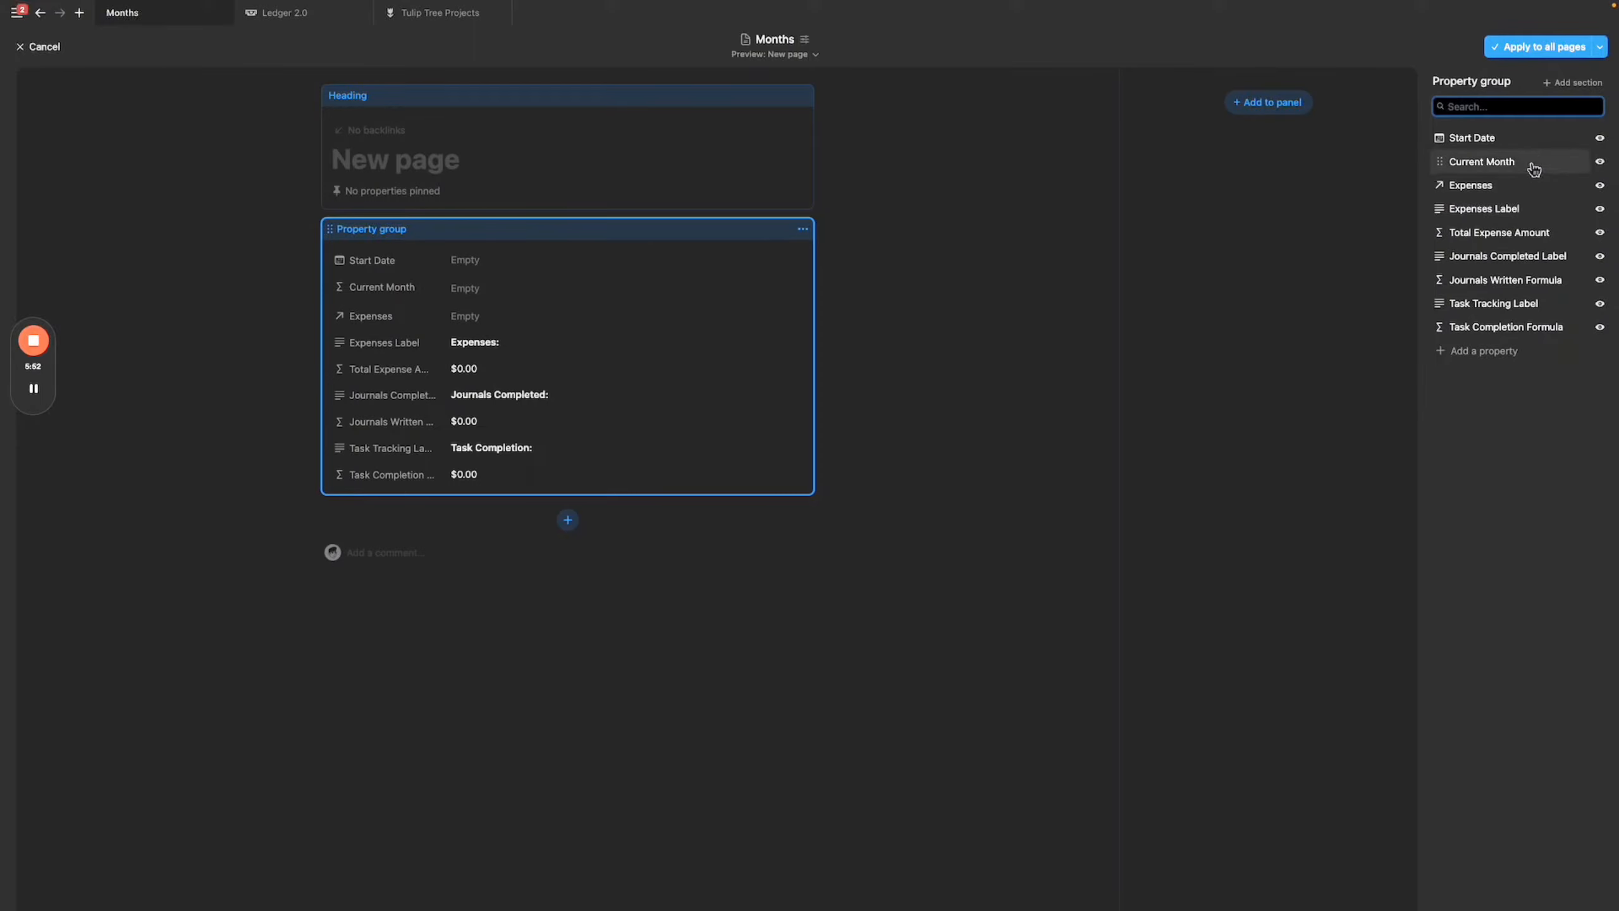
left_click(1572, 82)
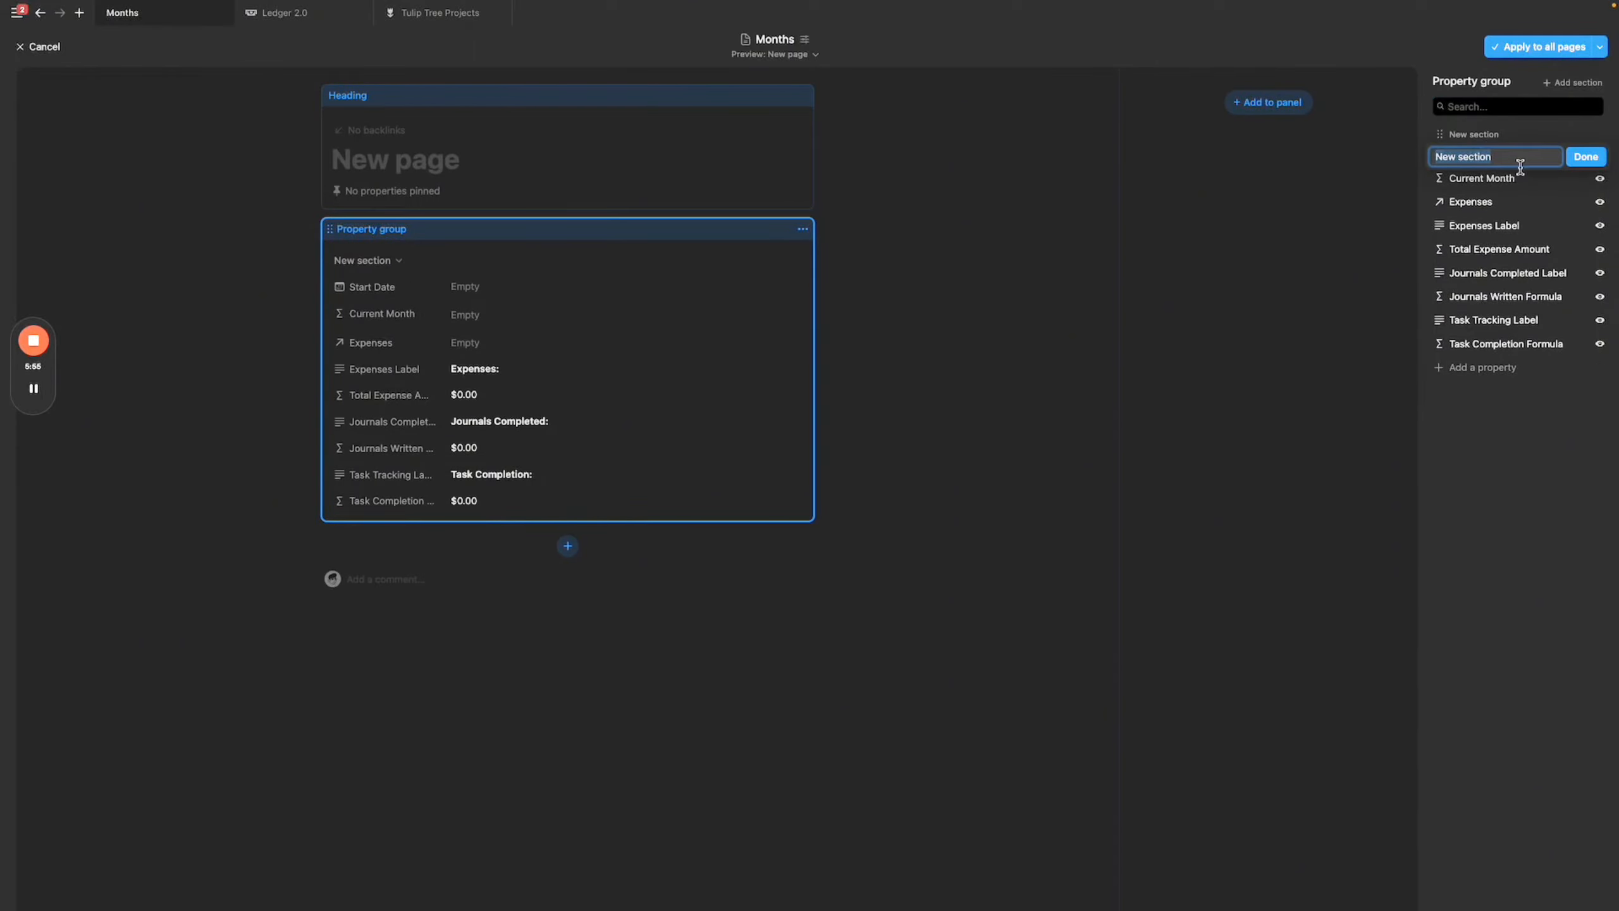
type("Formulas + Labels")
left_click(1586, 156)
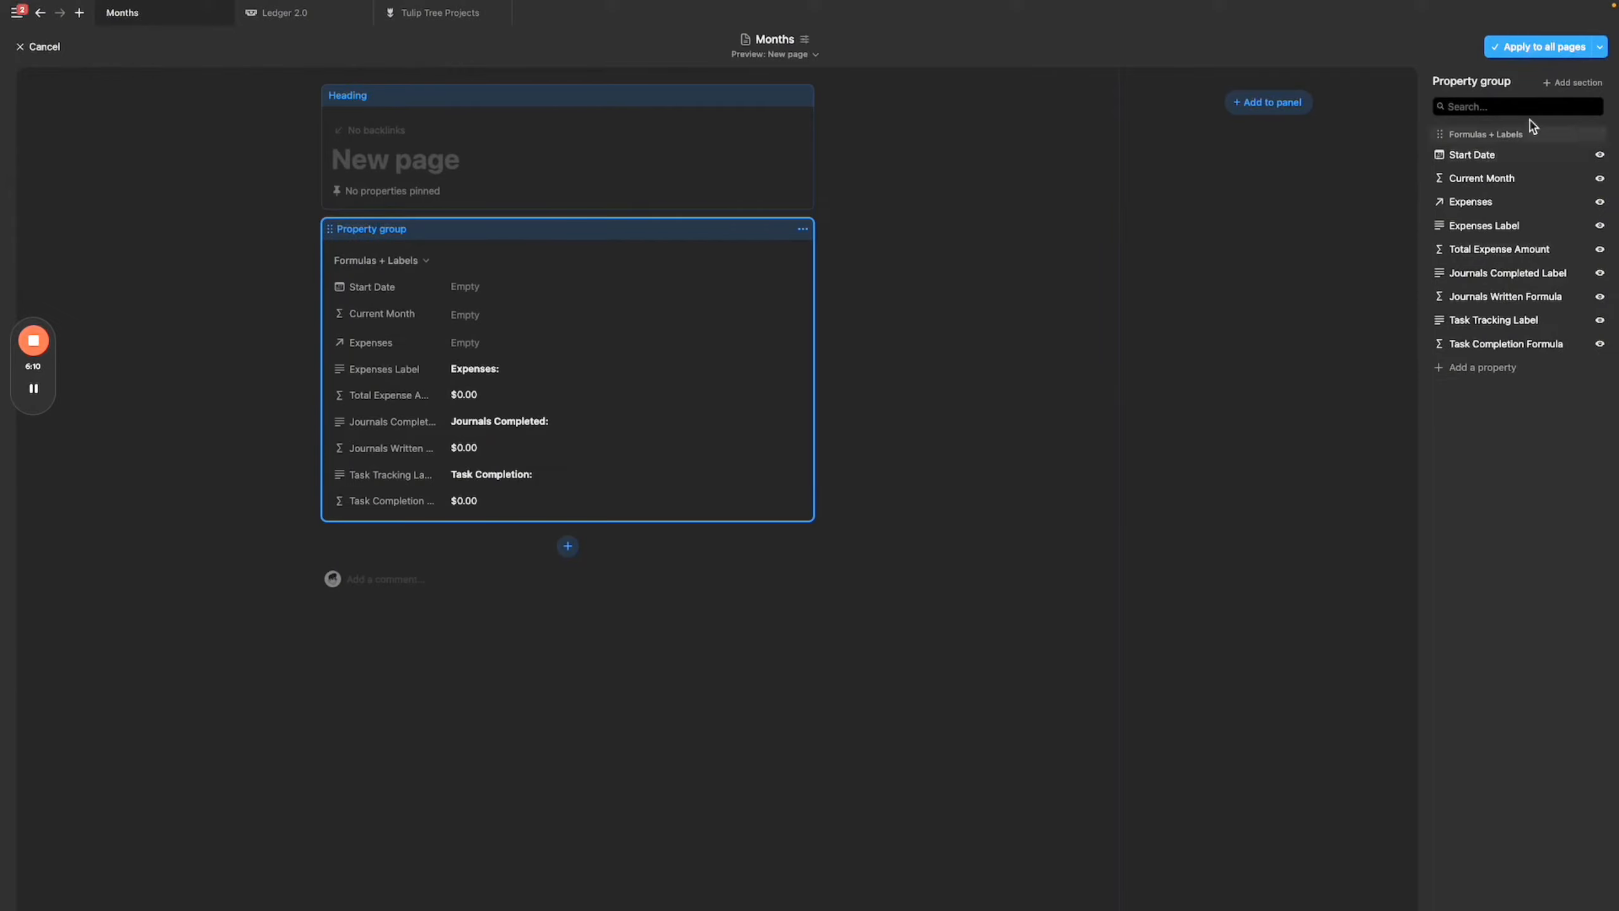
Add a property group section named "On Screen" and move Start Date and Current Month into it.
left_click(1575, 82)
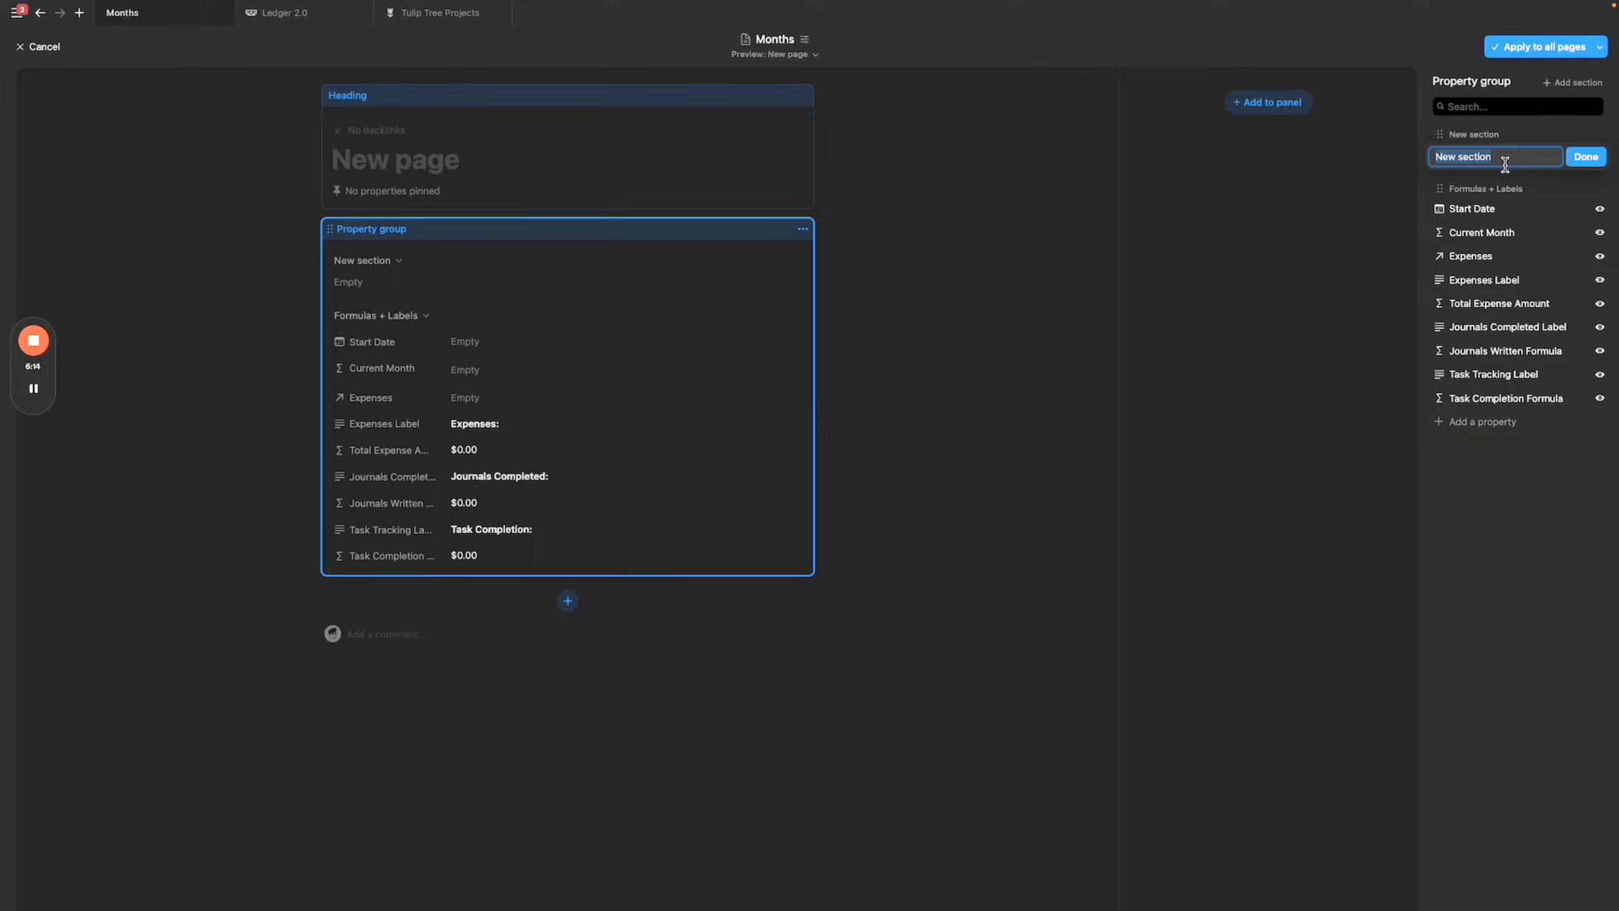
type("ON")
left_click(1585, 160)
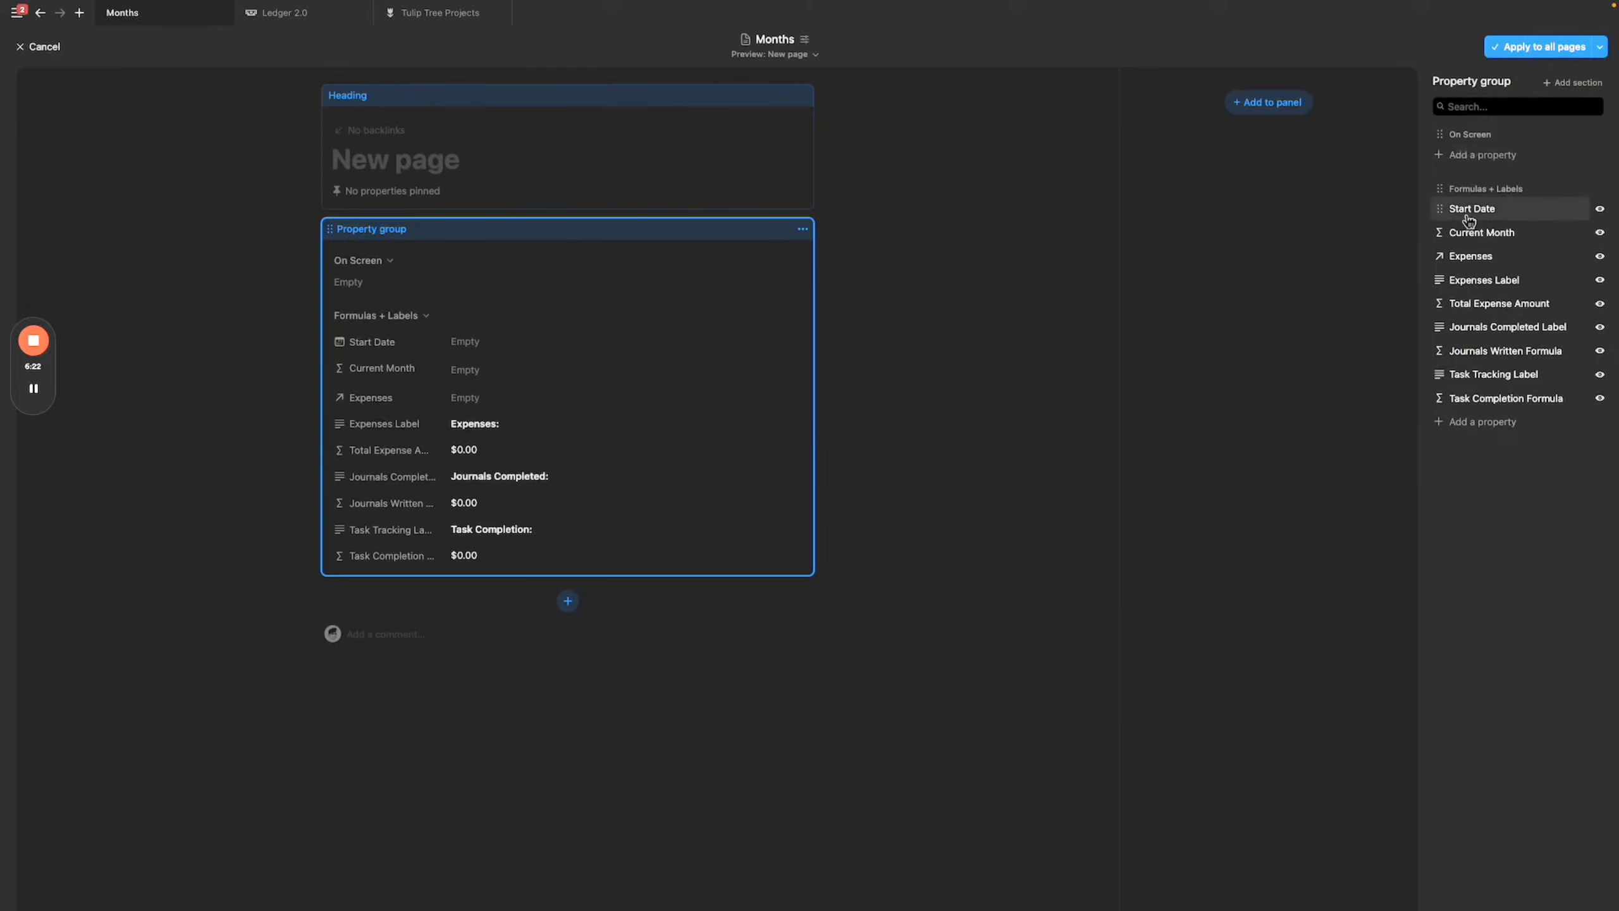
left_click_drag(1442, 217, 1449, 154)
left_click_drag(1440, 237, 1443, 180)
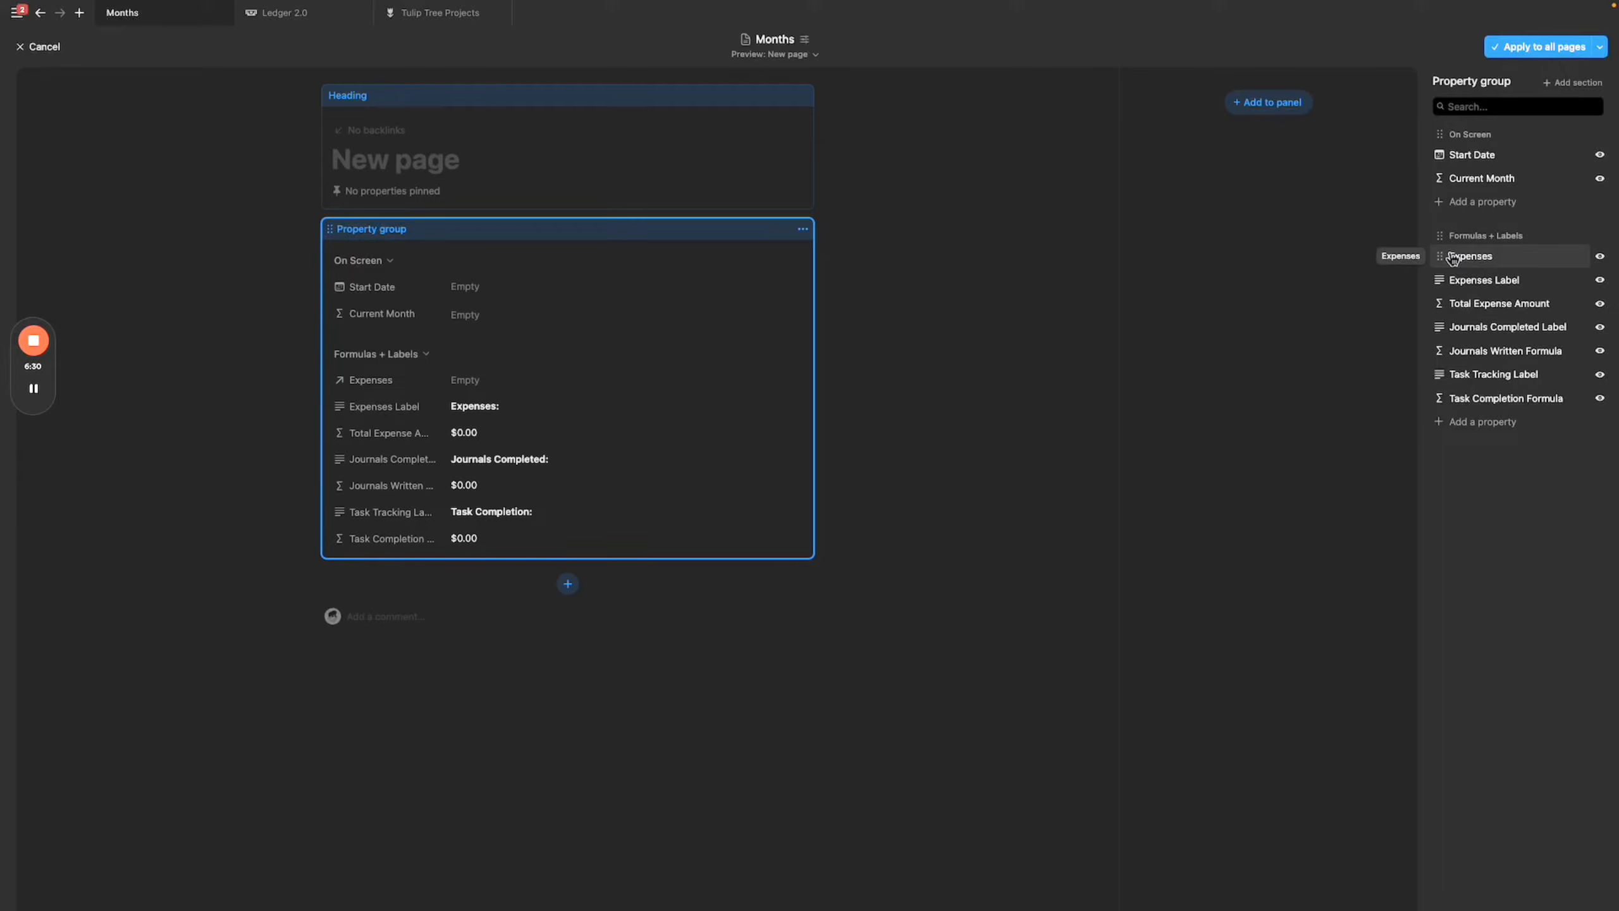
left_click(718, 636)
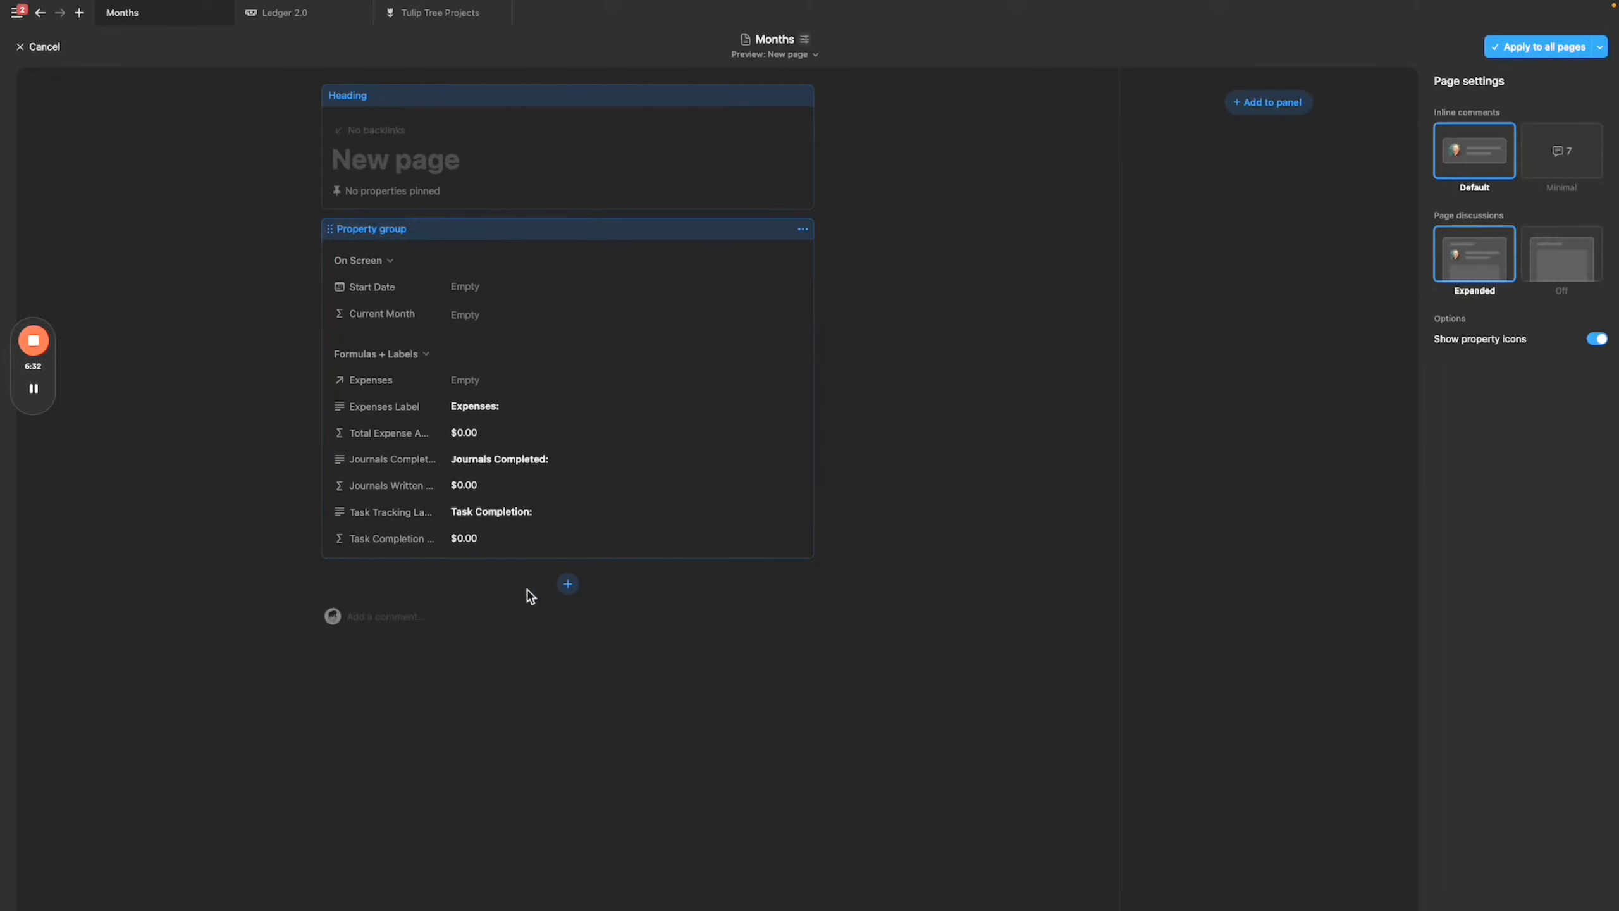
Add the Expenses relation to the page layout and take its separate section out, leaving Expenses in a Relations group below the property group.
left_click(567, 583)
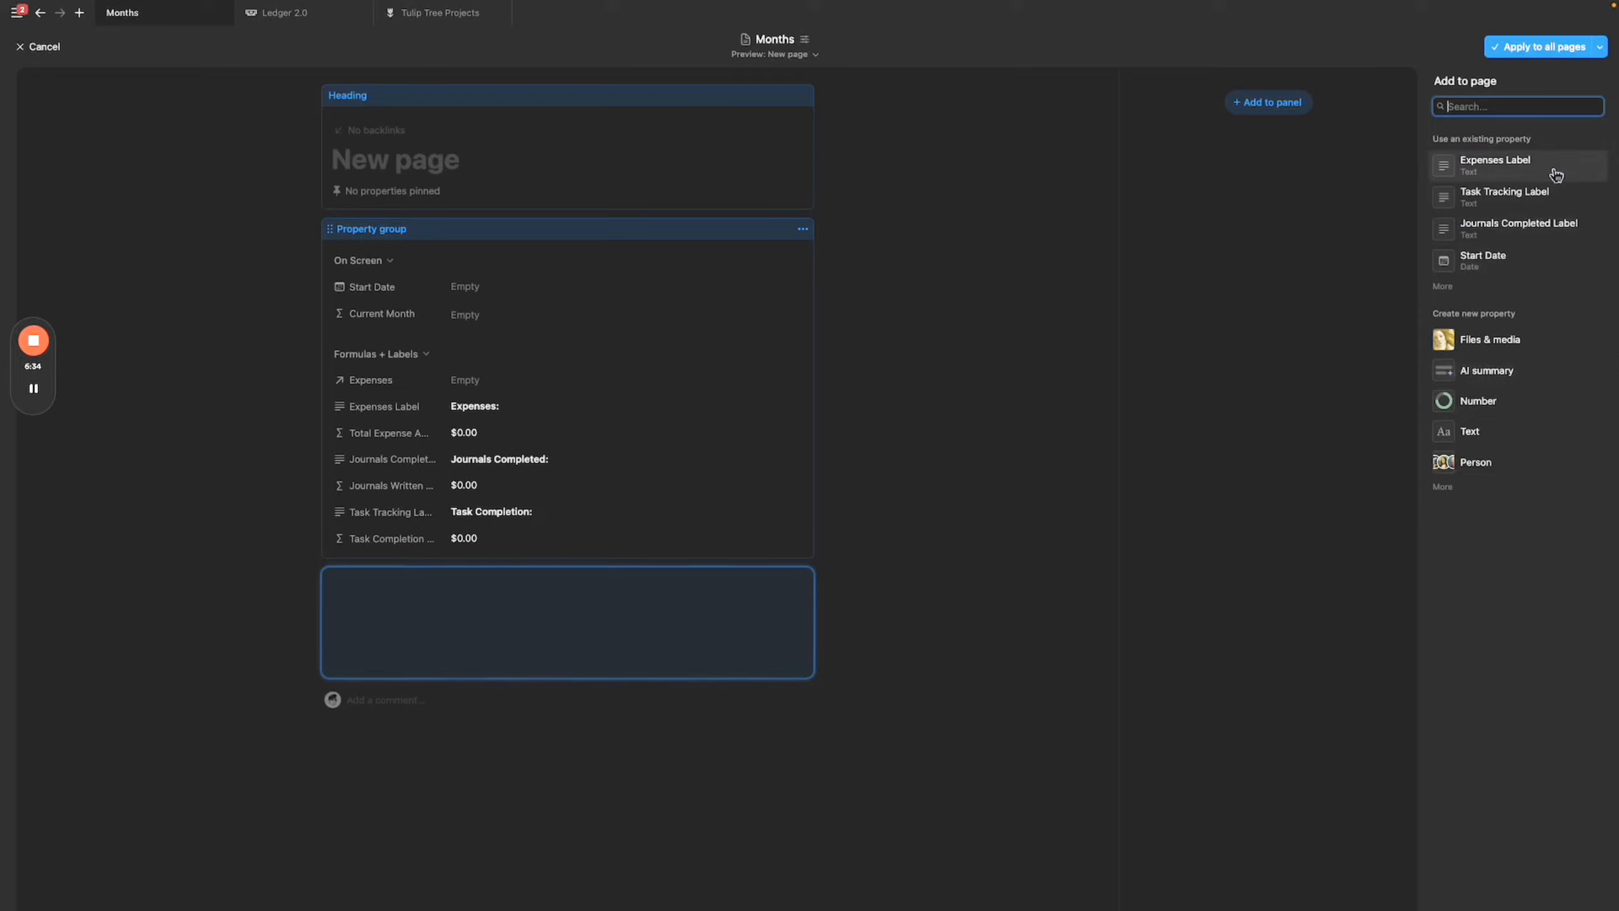
left_click(1442, 287)
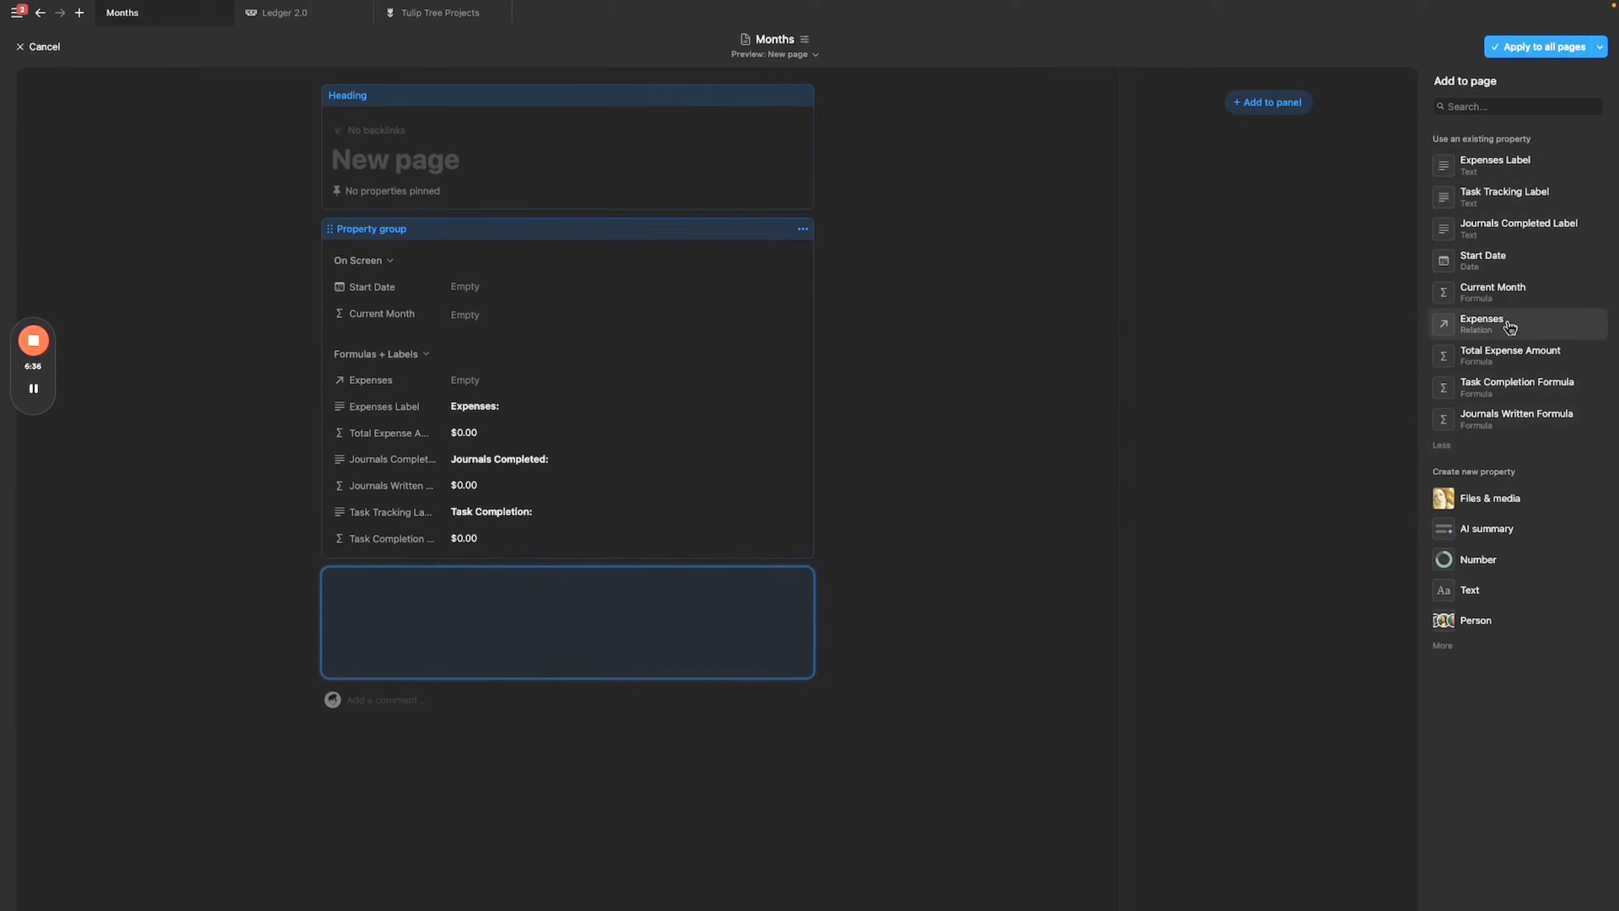
left_click(1442, 322)
left_click(803, 551)
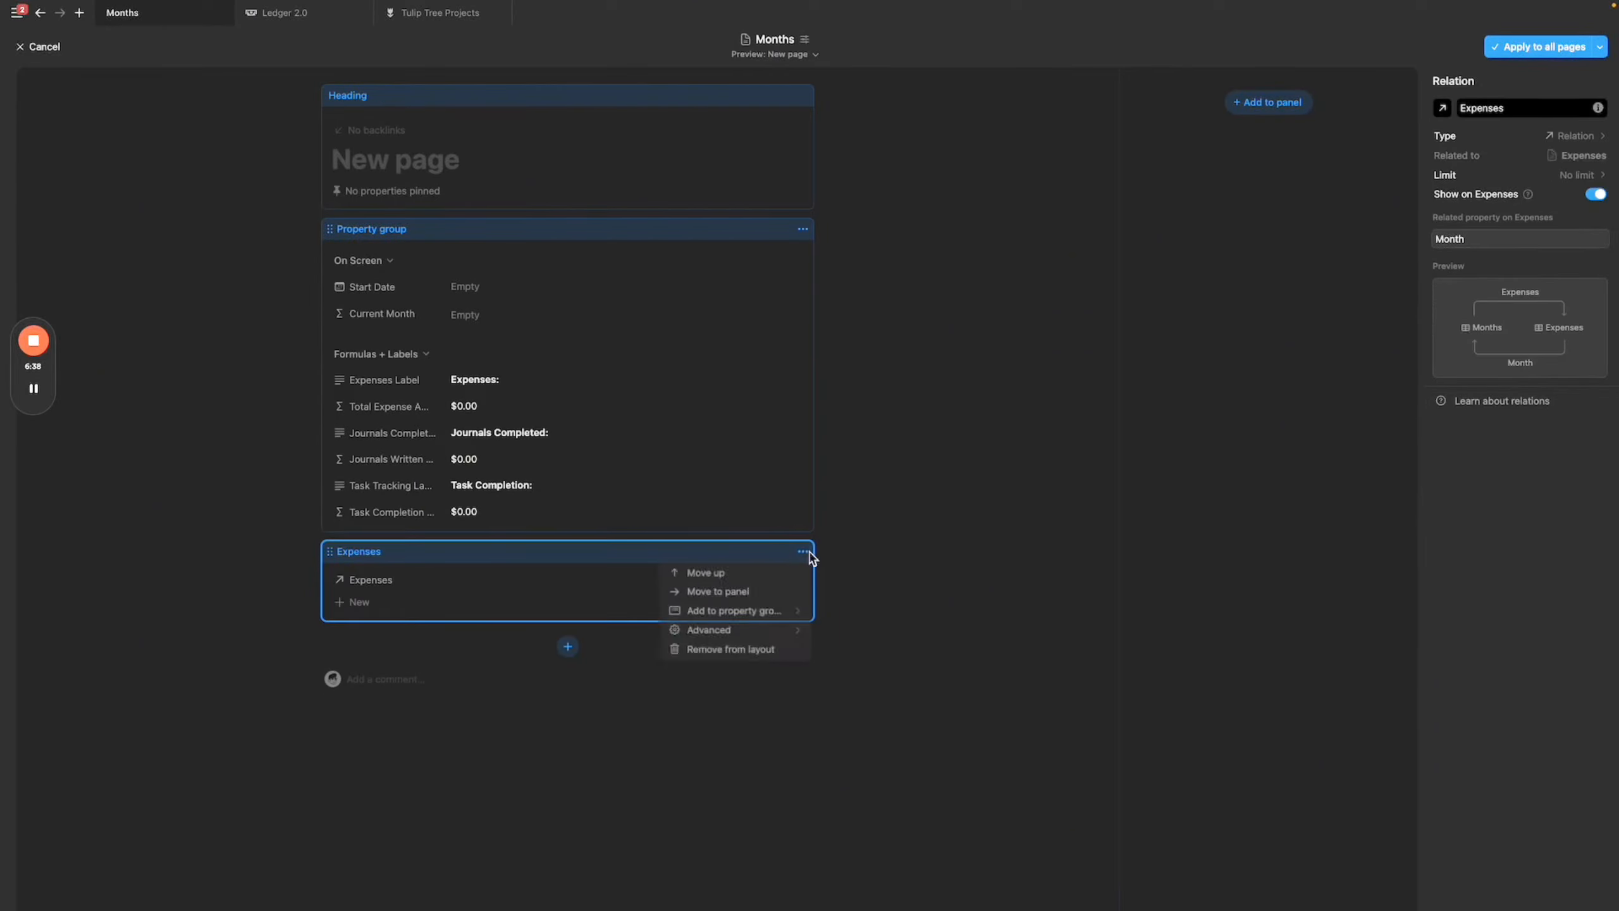
mouse_move(714, 614)
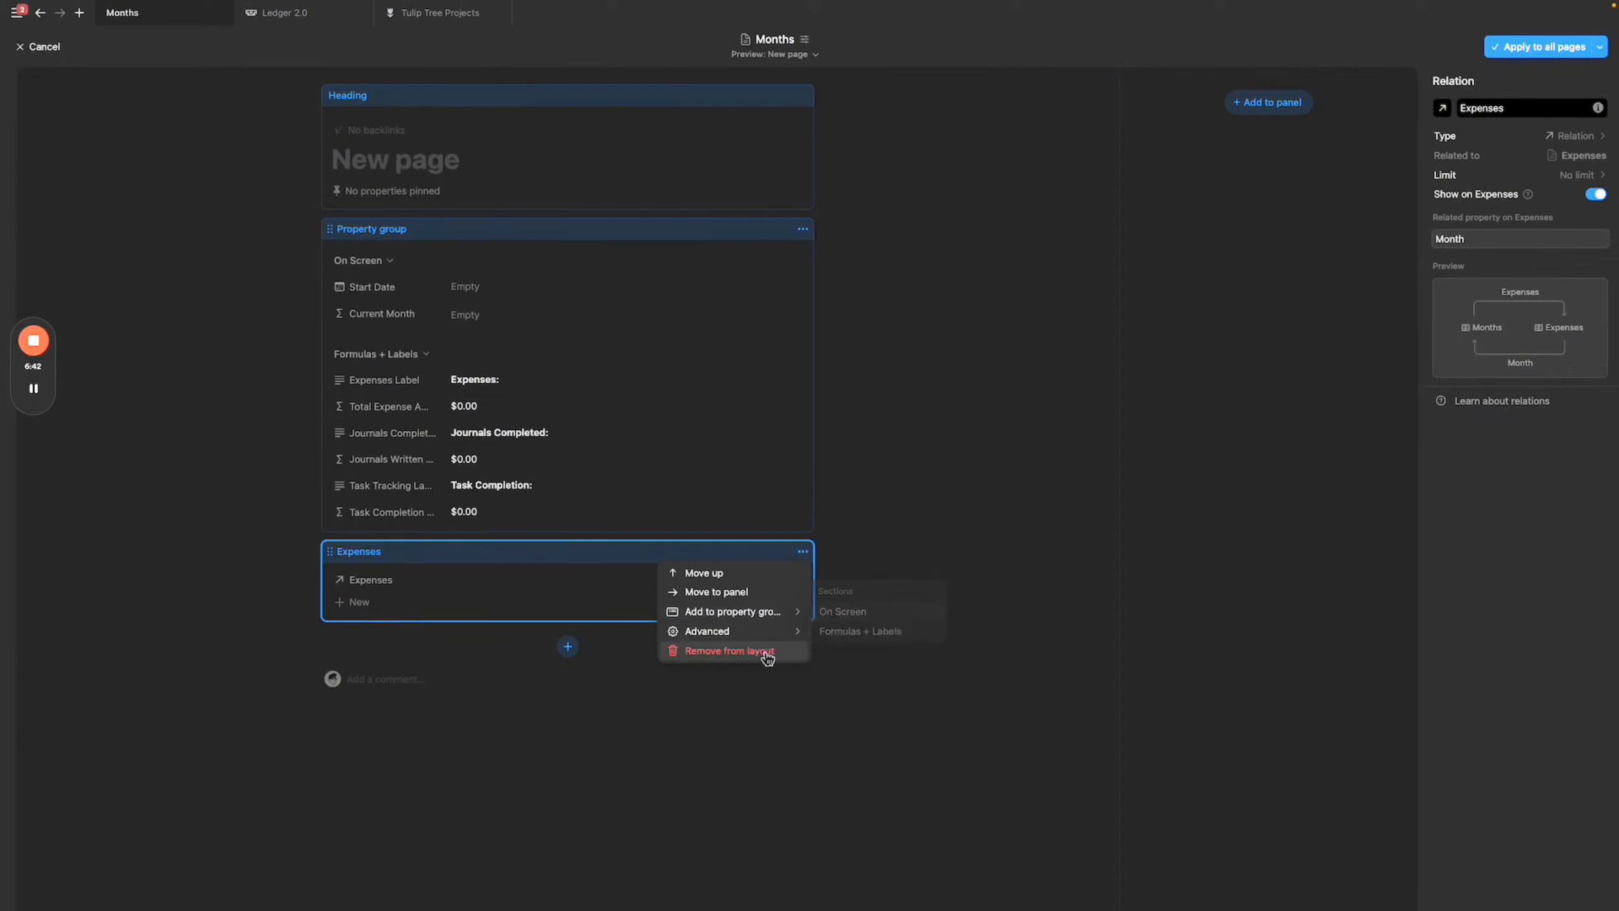
left_click(844, 639)
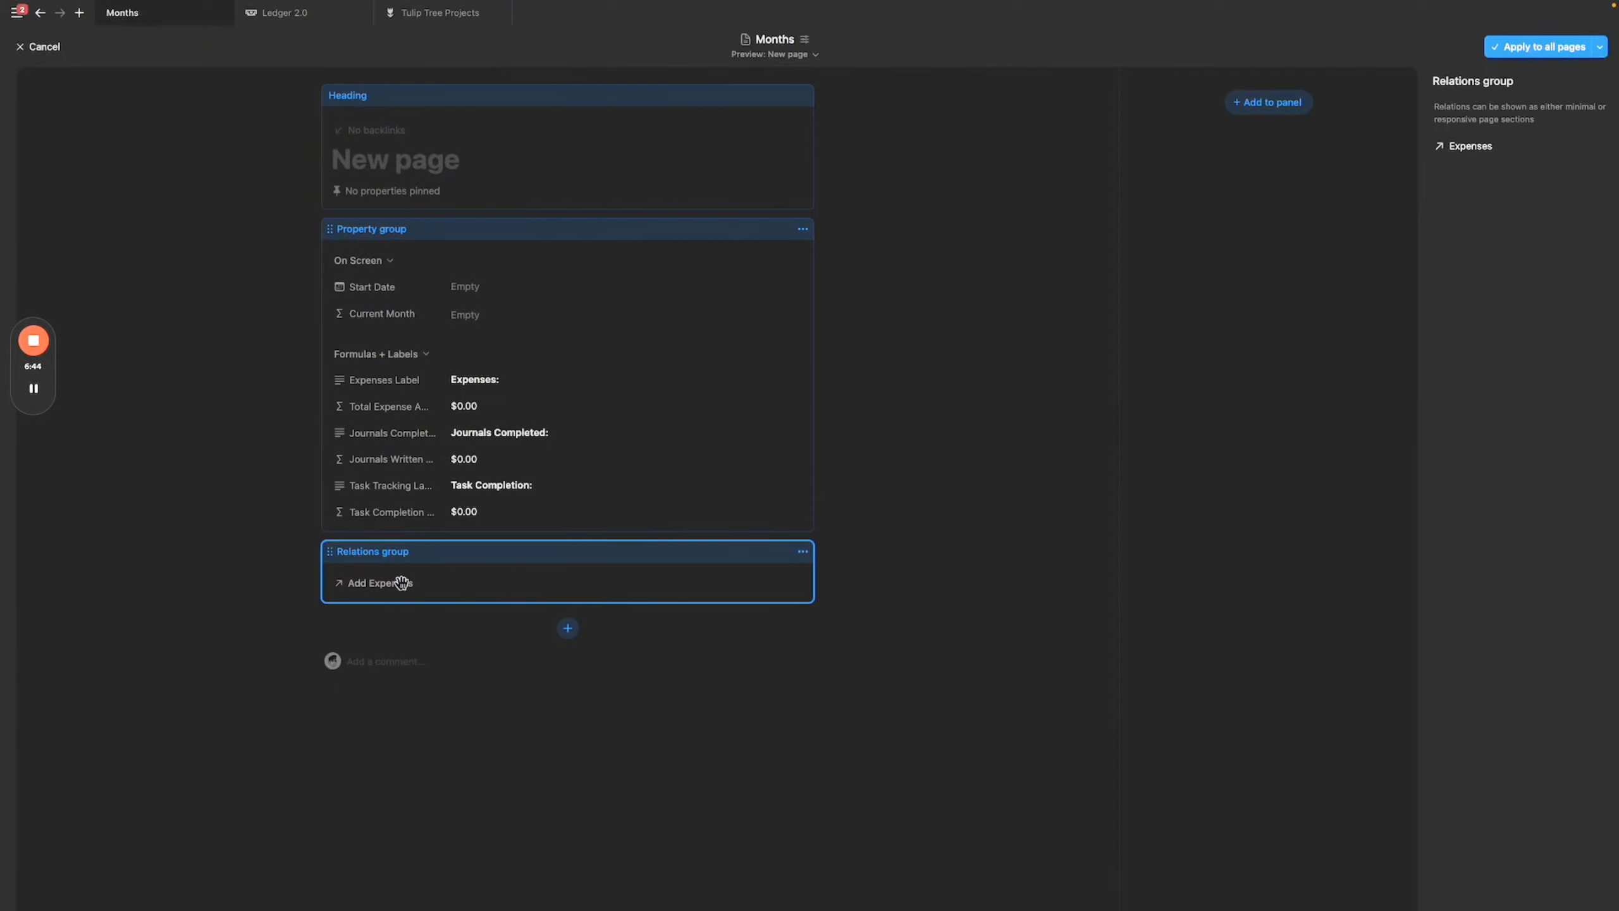
Look at the display options for Expenses in the Relations group and leave them as they are.
left_click(1526, 152)
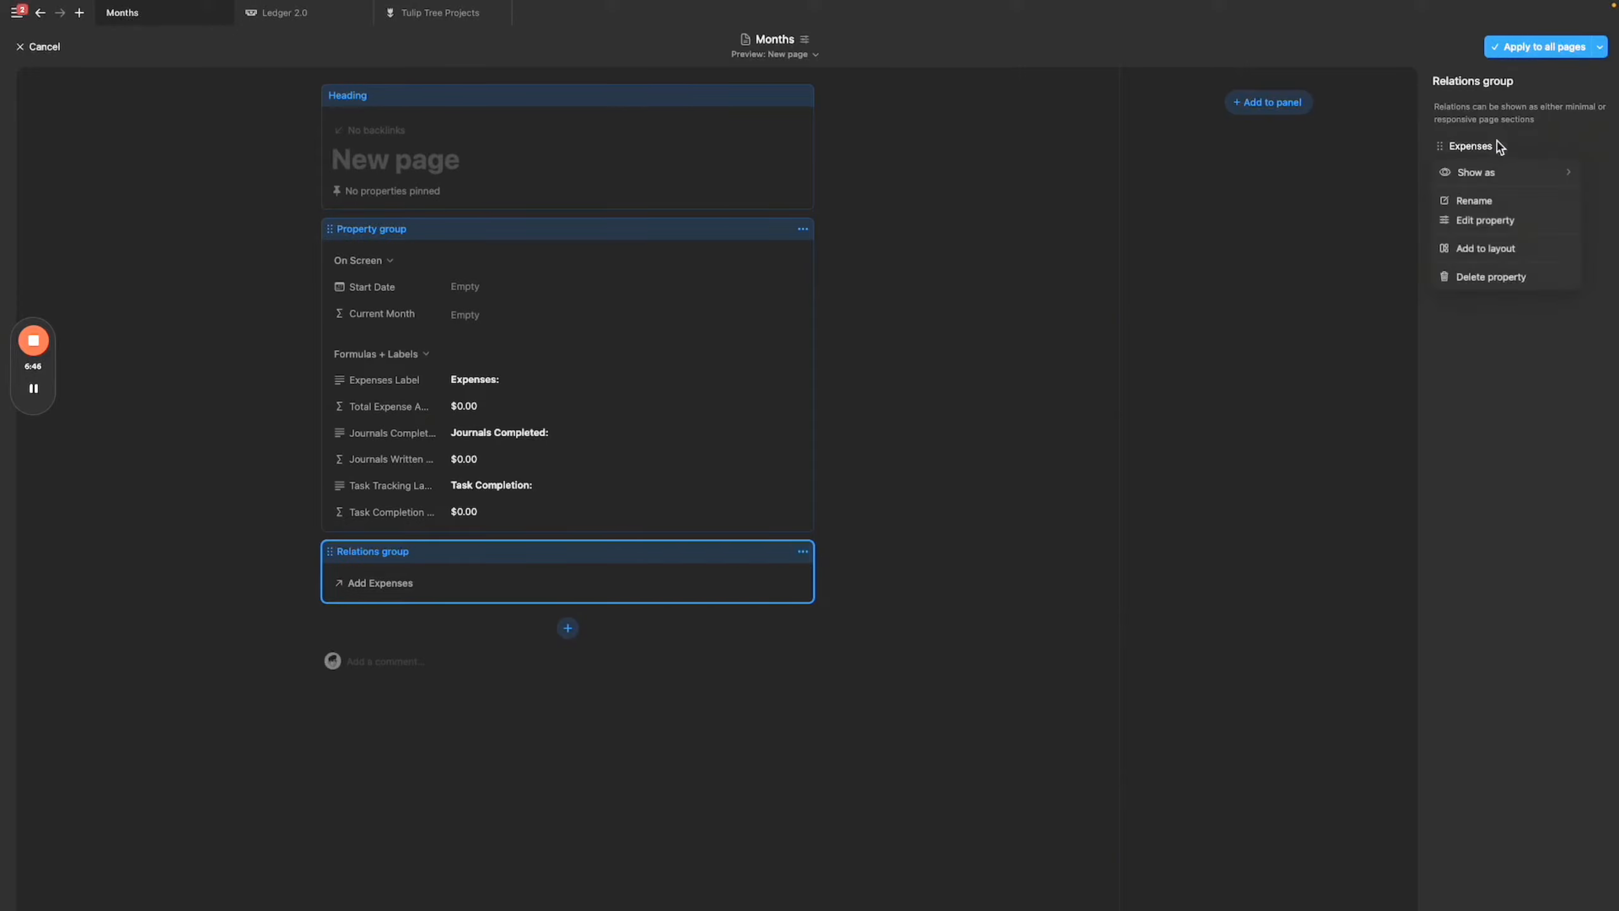
mouse_move(1517, 178)
left_click(1392, 184)
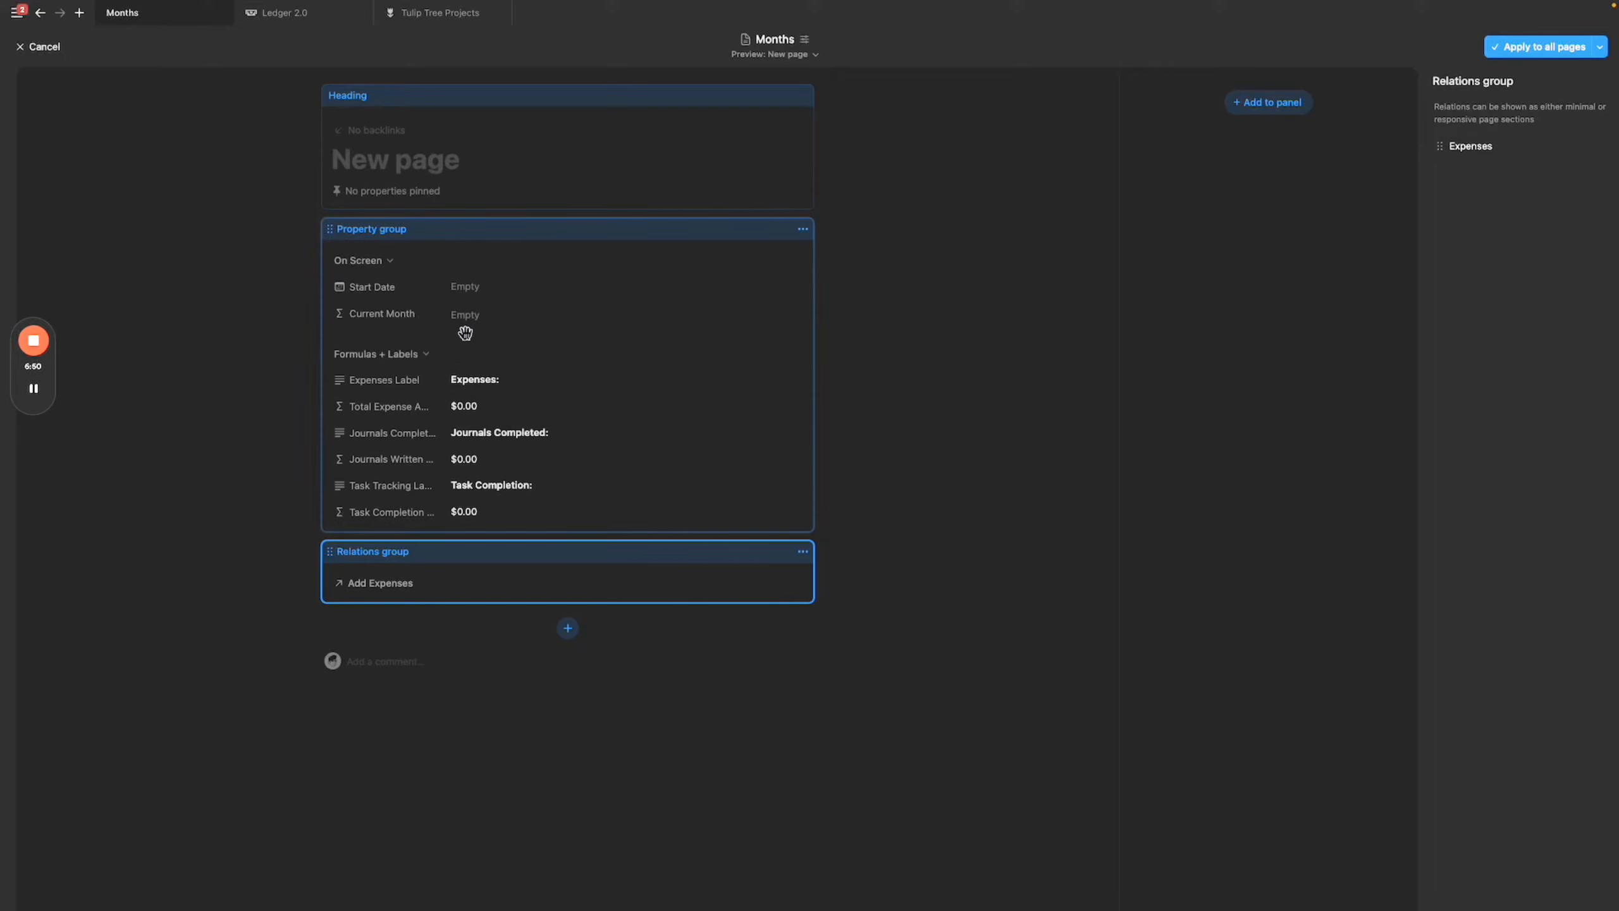
Try Start Date as its own section below the Relations group, and remove that section from the layout.
left_click(392, 373)
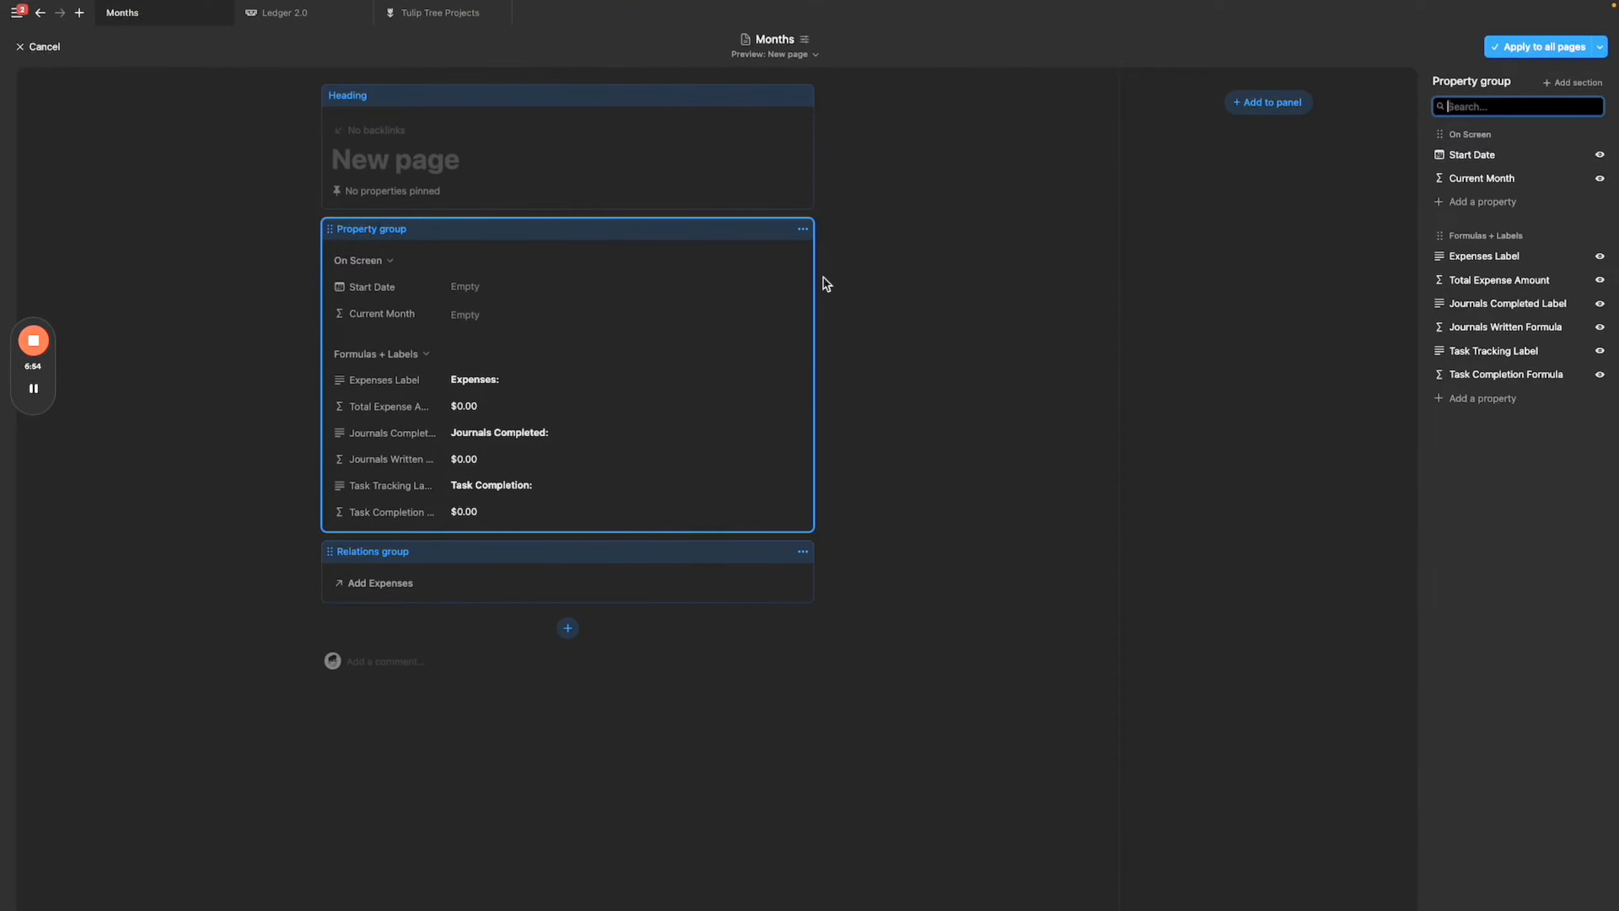
left_click(567, 628)
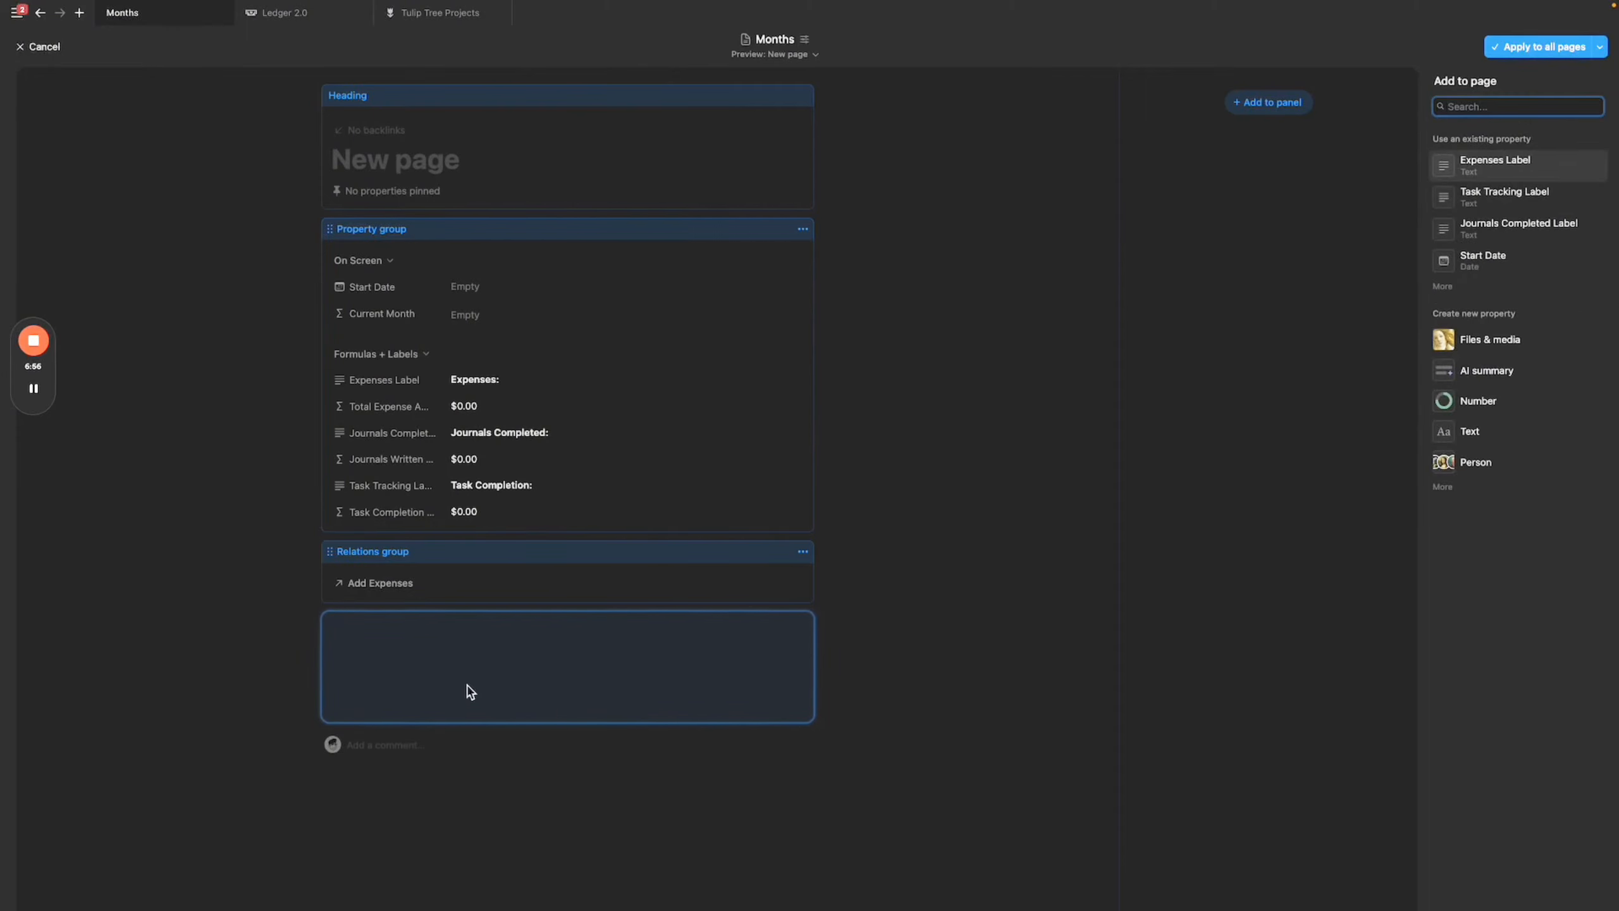
left_click(1446, 289)
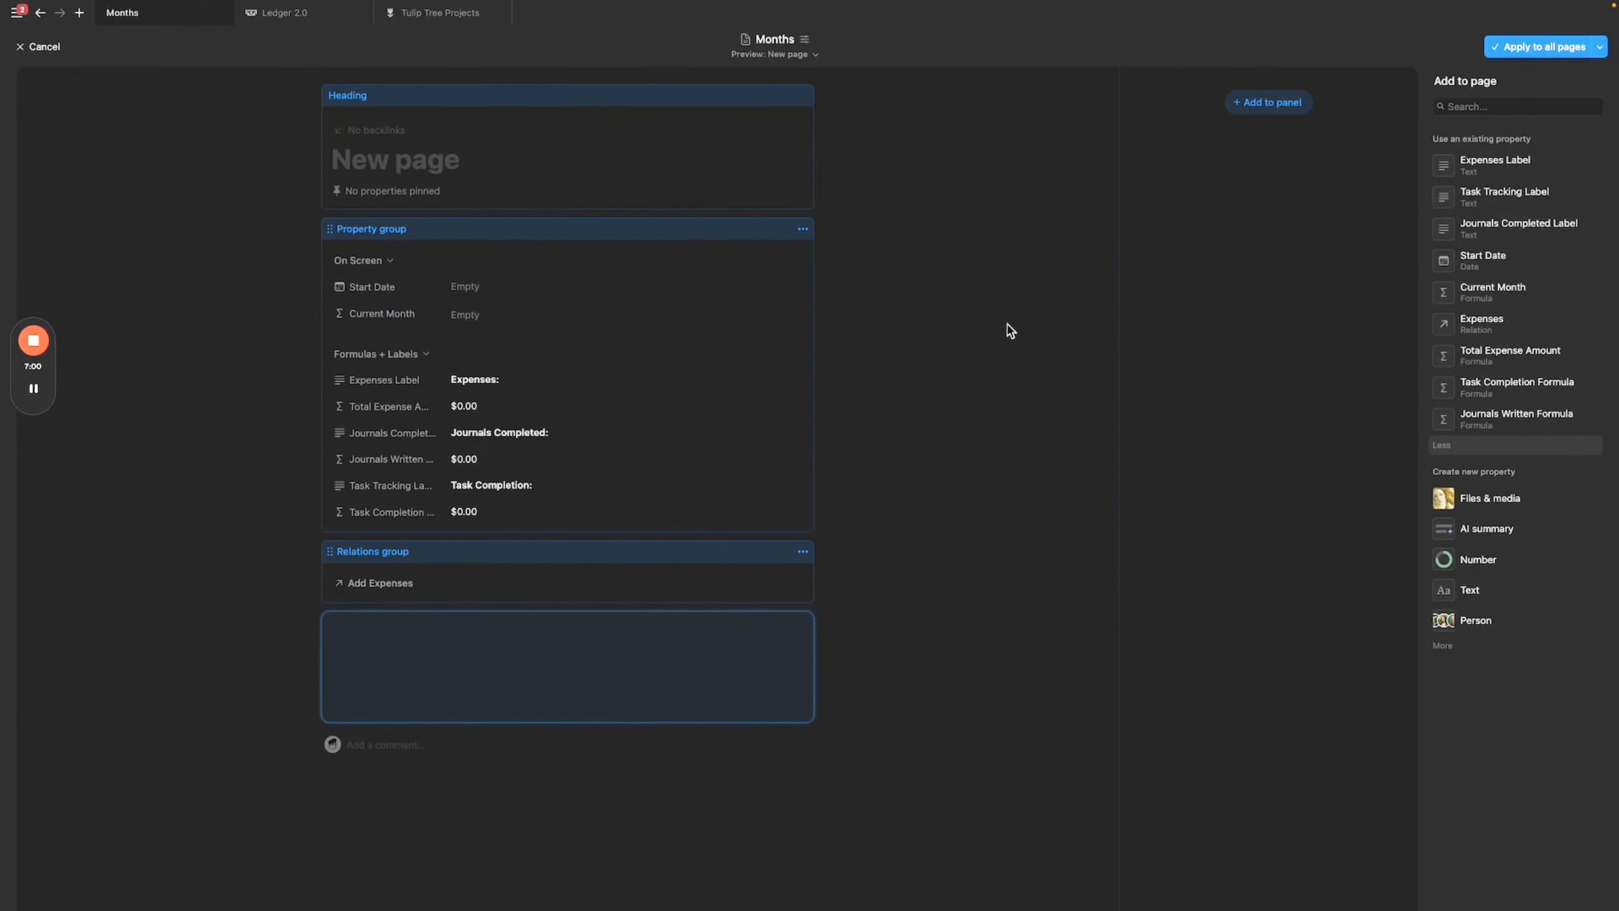
left_click(1485, 260)
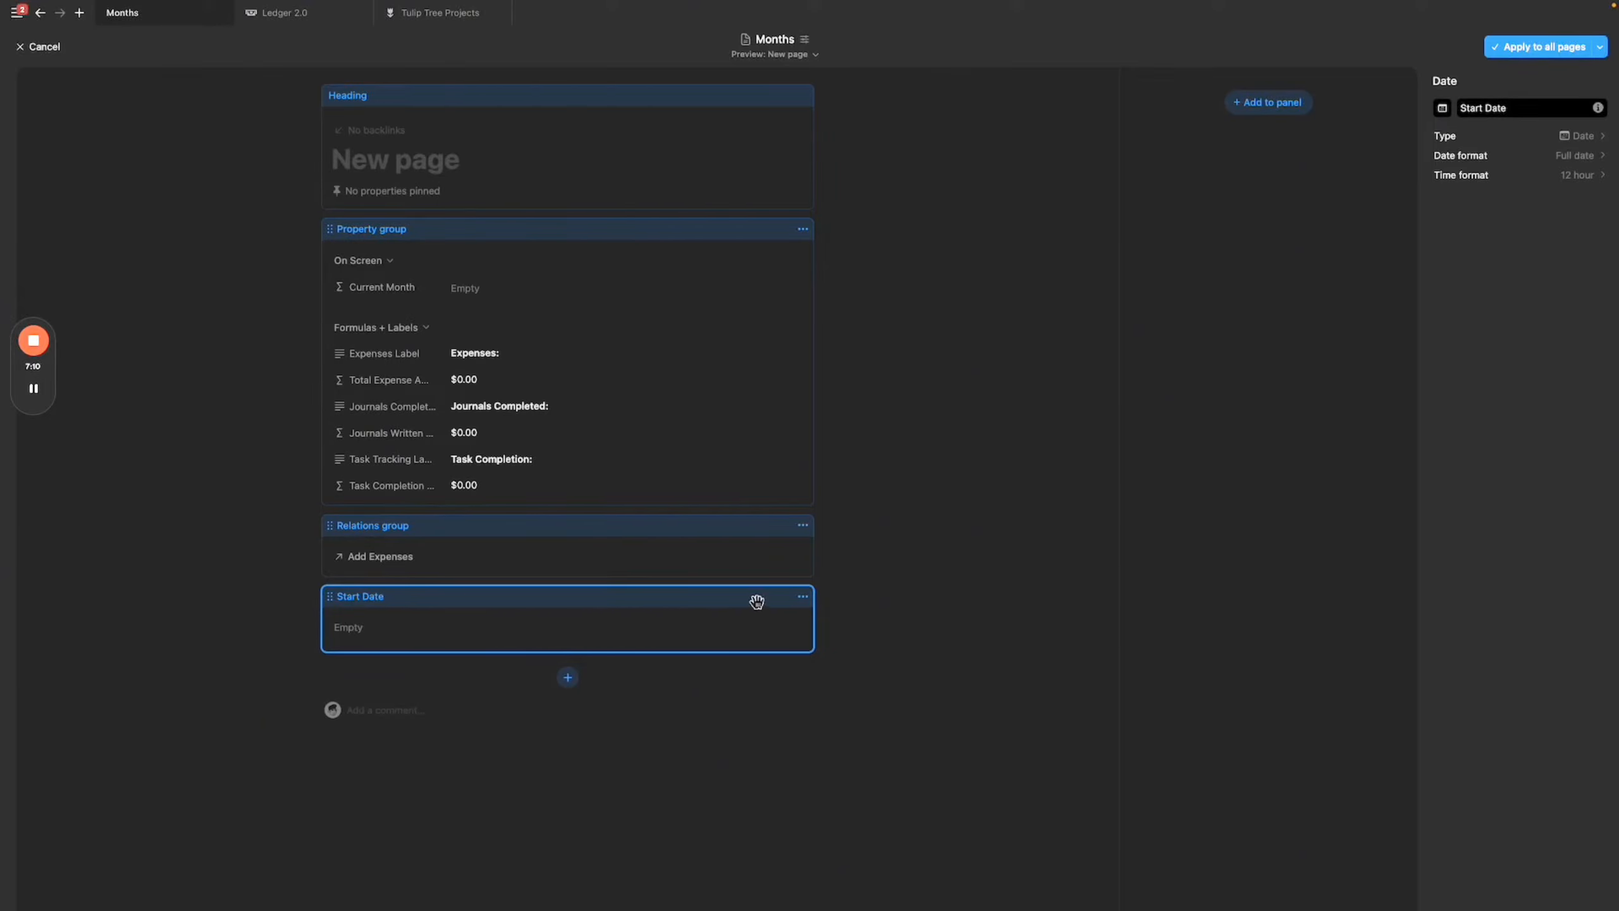
left_click(803, 597)
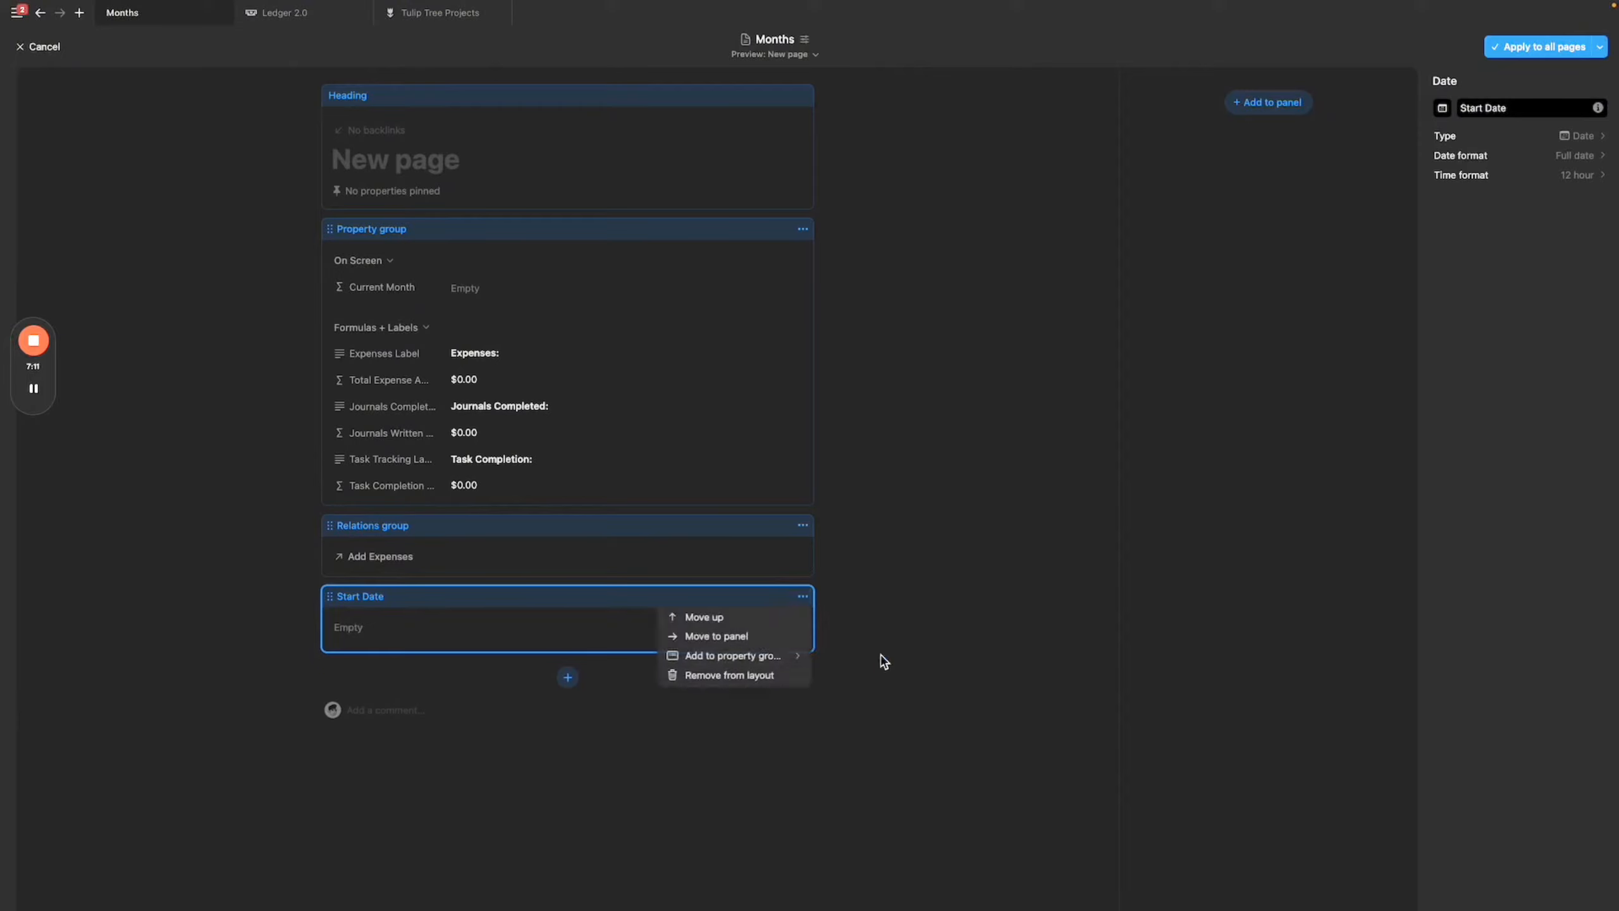
left_click(733, 676)
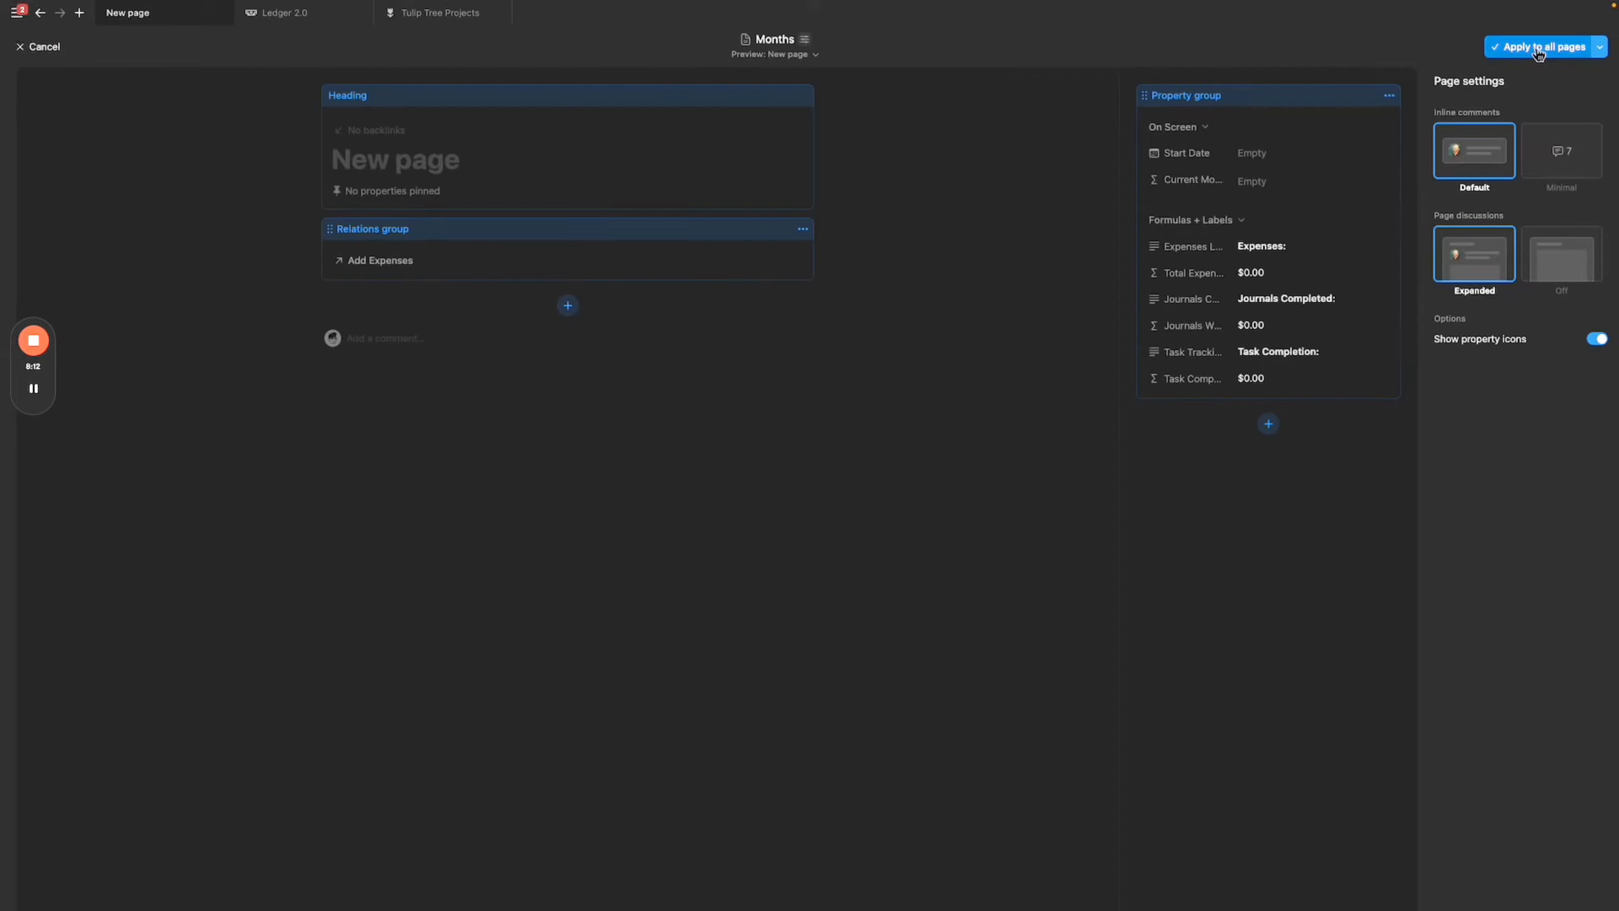
Apply the customized layout to all pages and check the template's properties in its details.
left_click(1539, 48)
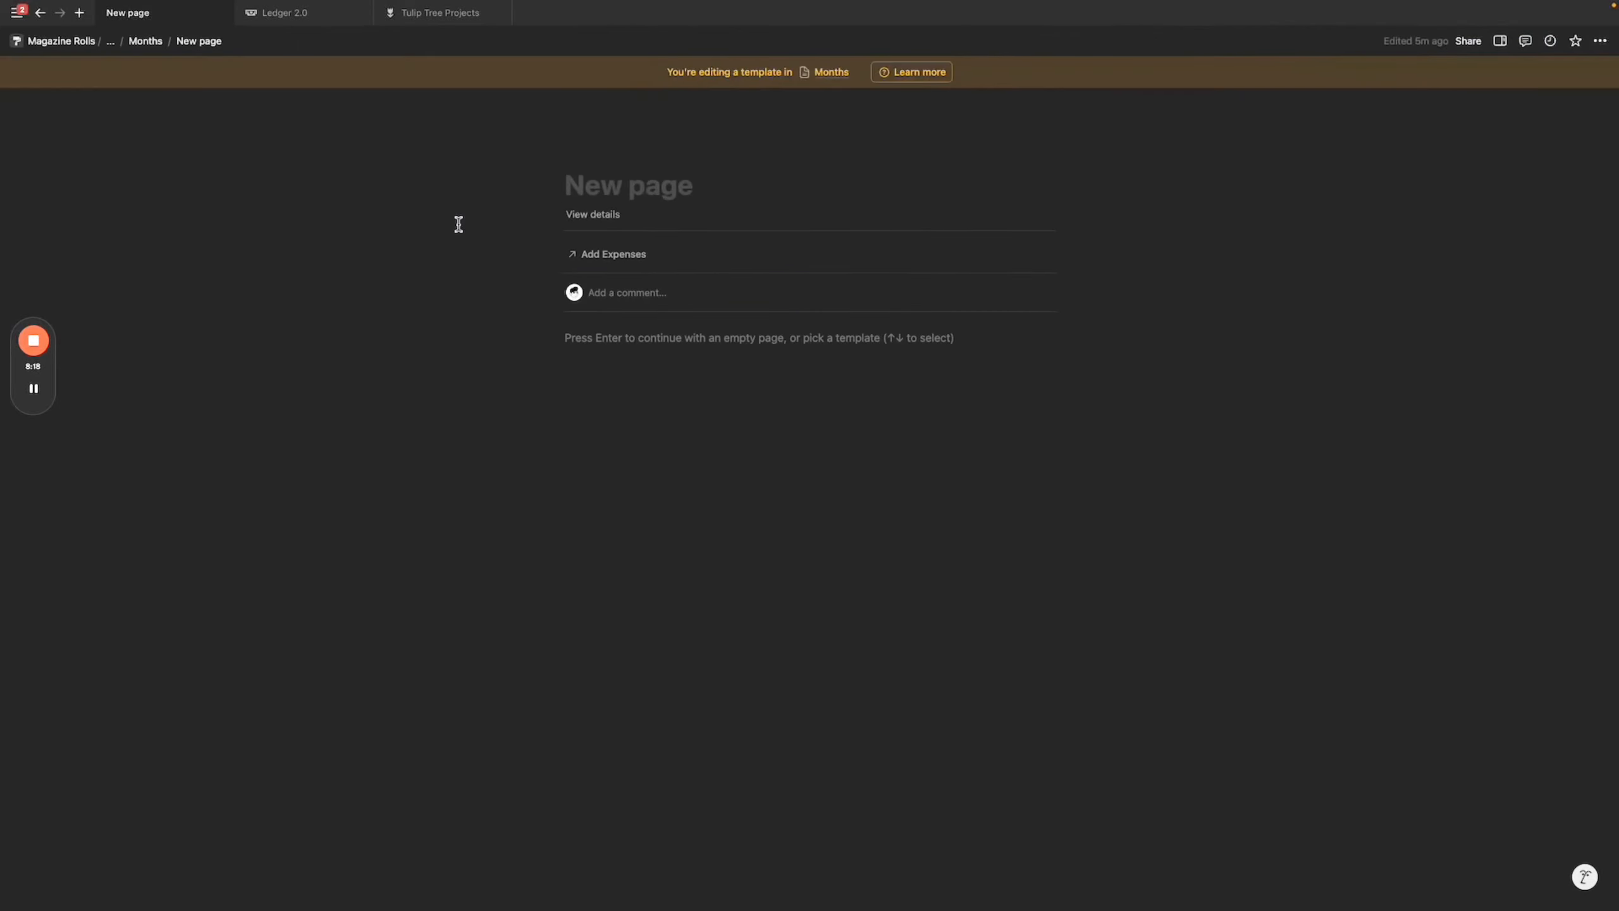
left_click(592, 215)
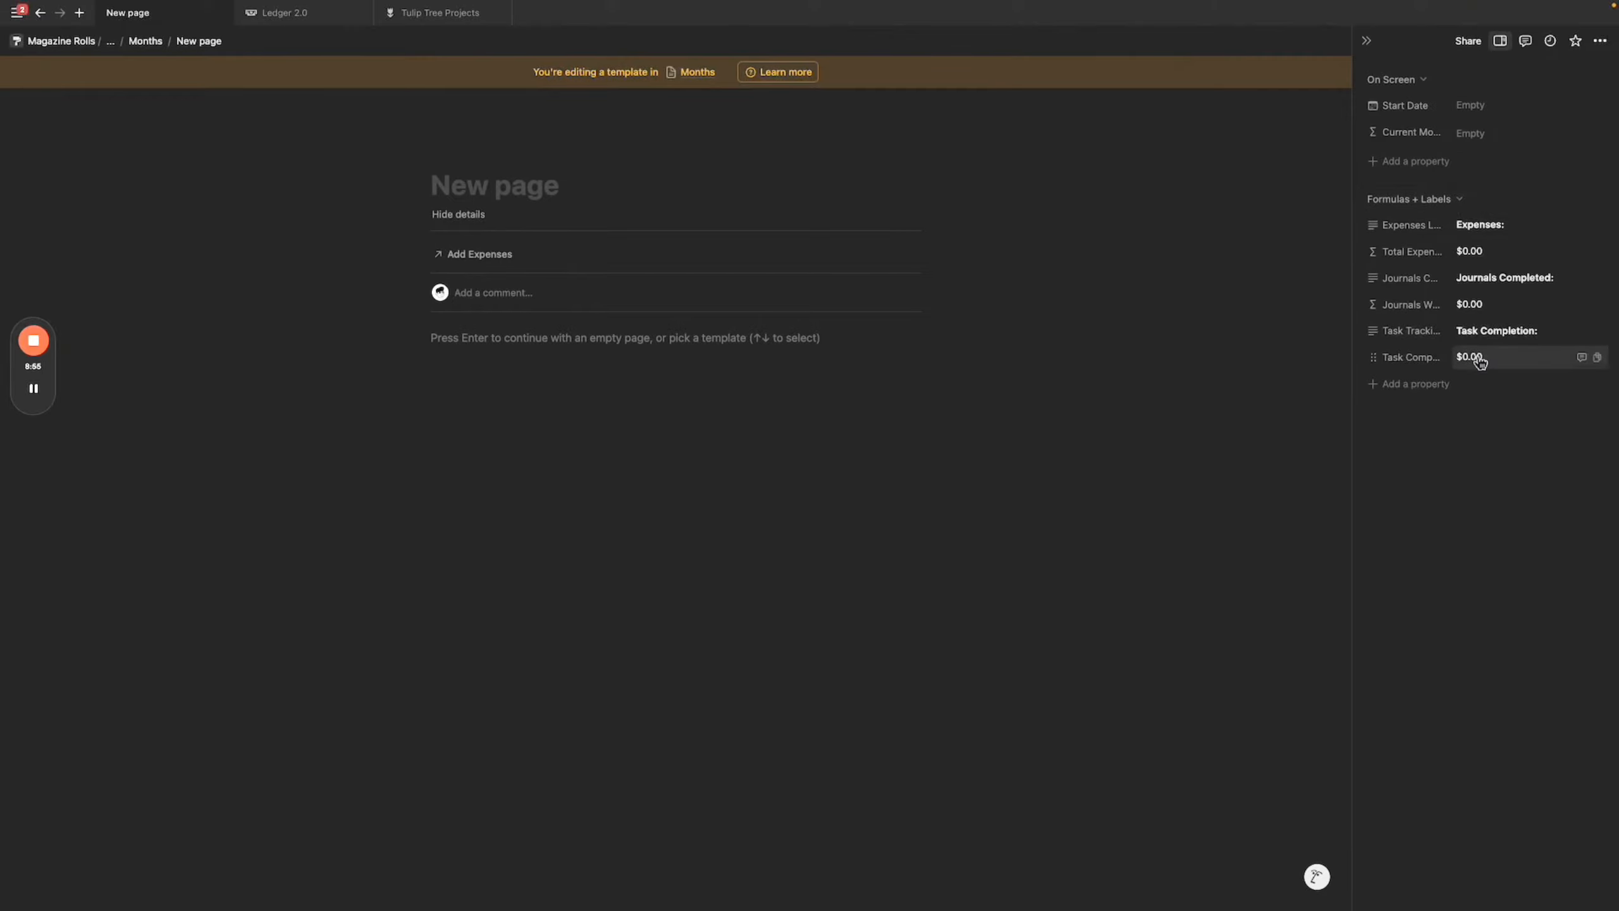
left_click(1368, 50)
Return to the Automatic Month page and show Expenses Label and Total Expense Amount on the gallery cards.
left_click(145, 42)
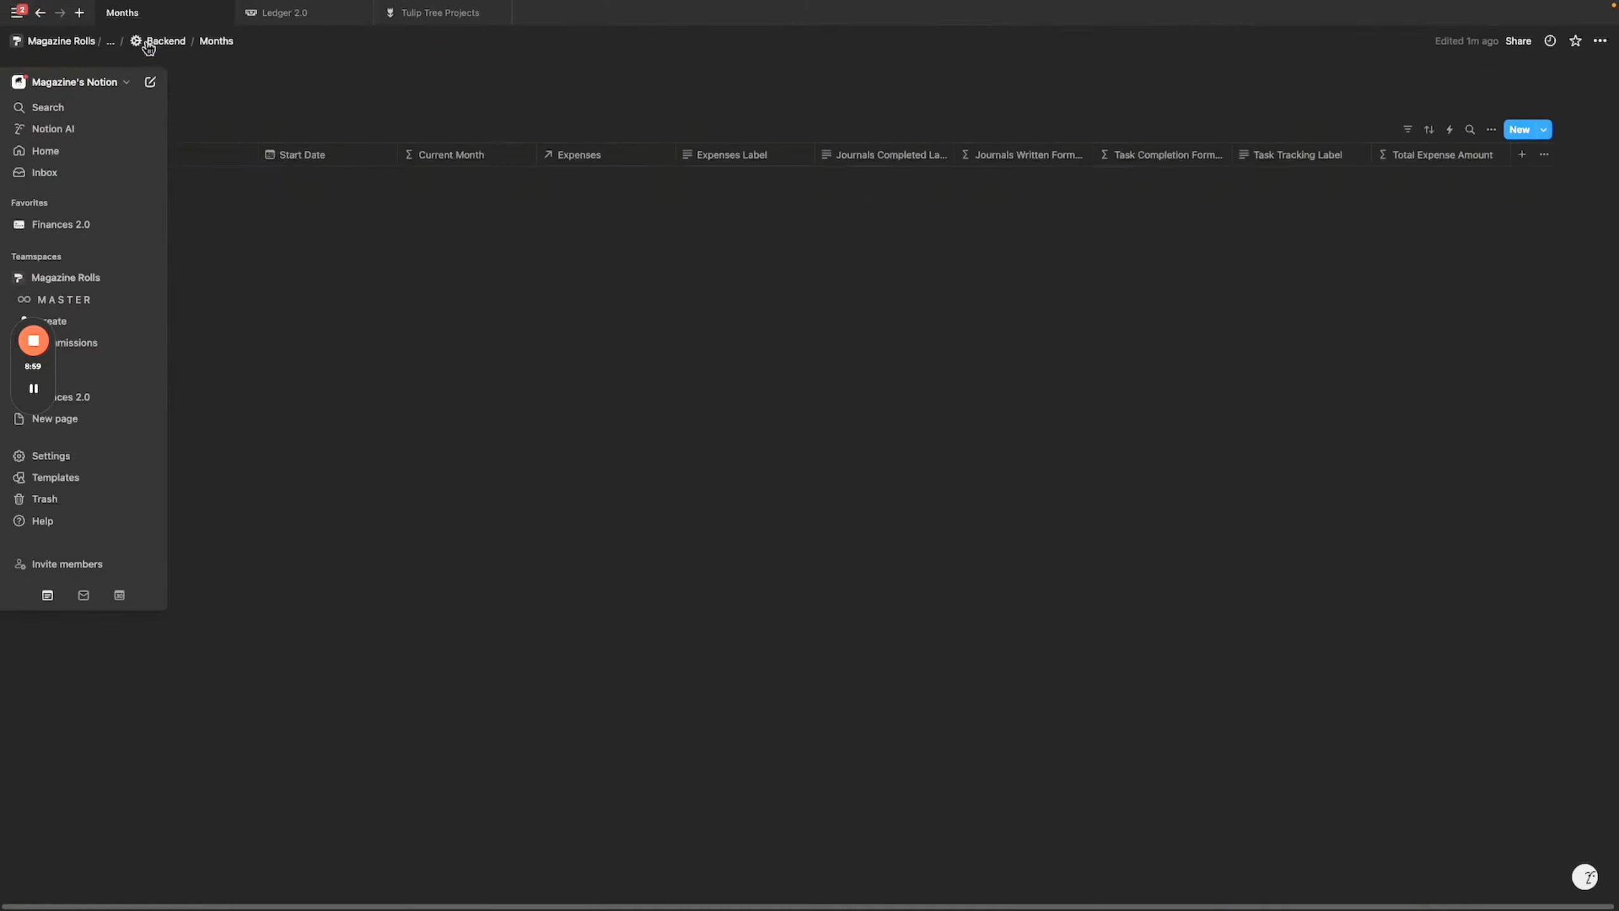
left_click(151, 45)
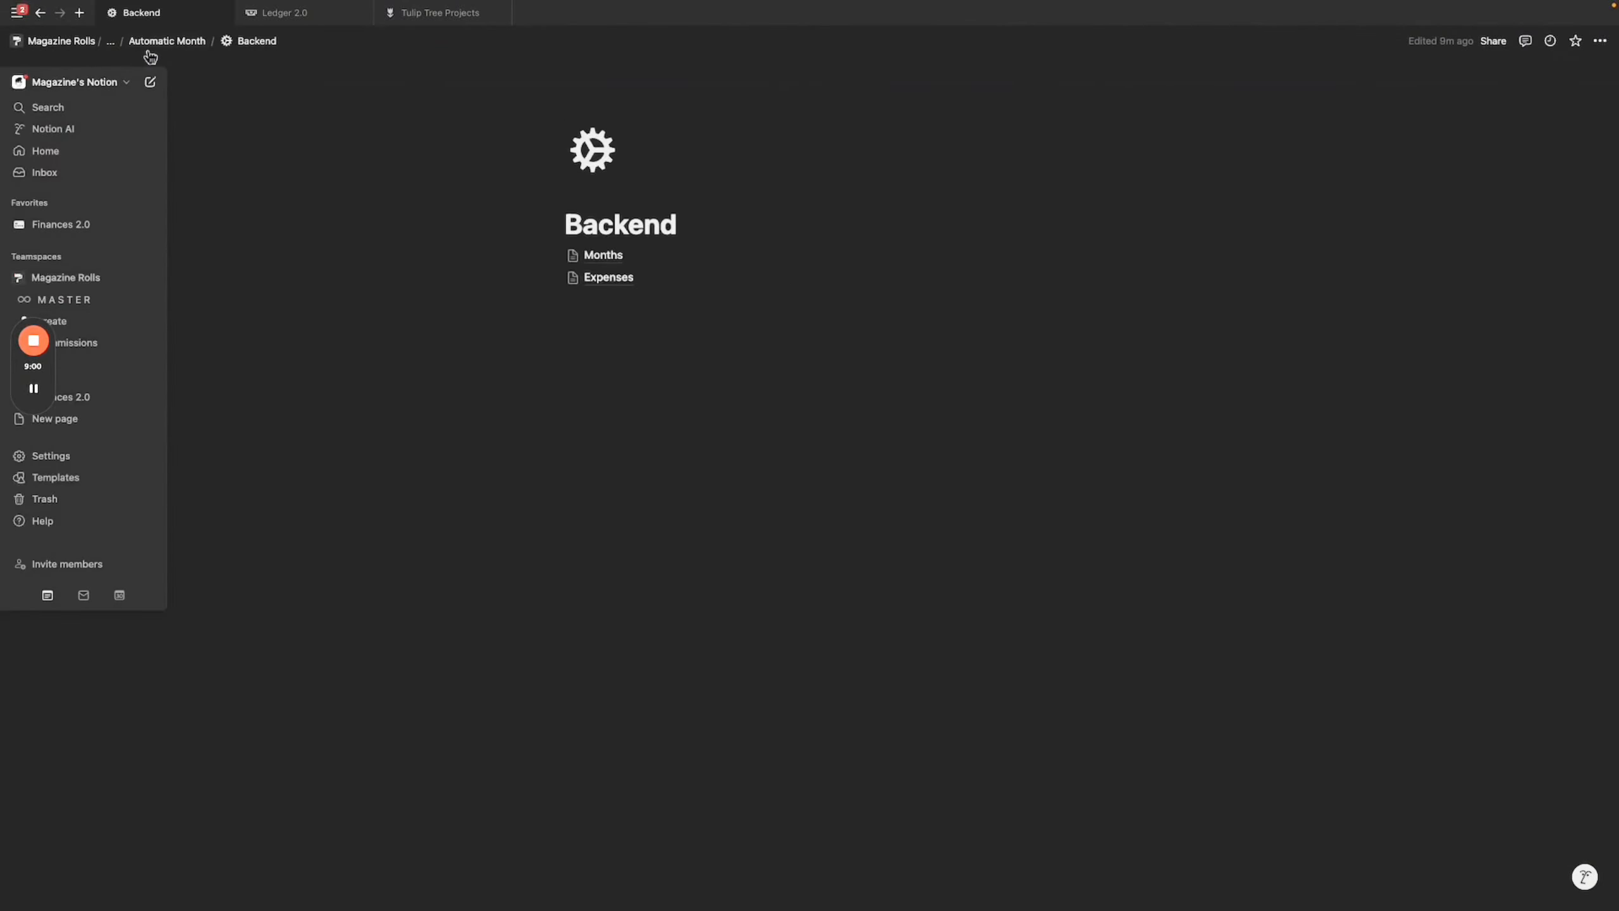
left_click(150, 45)
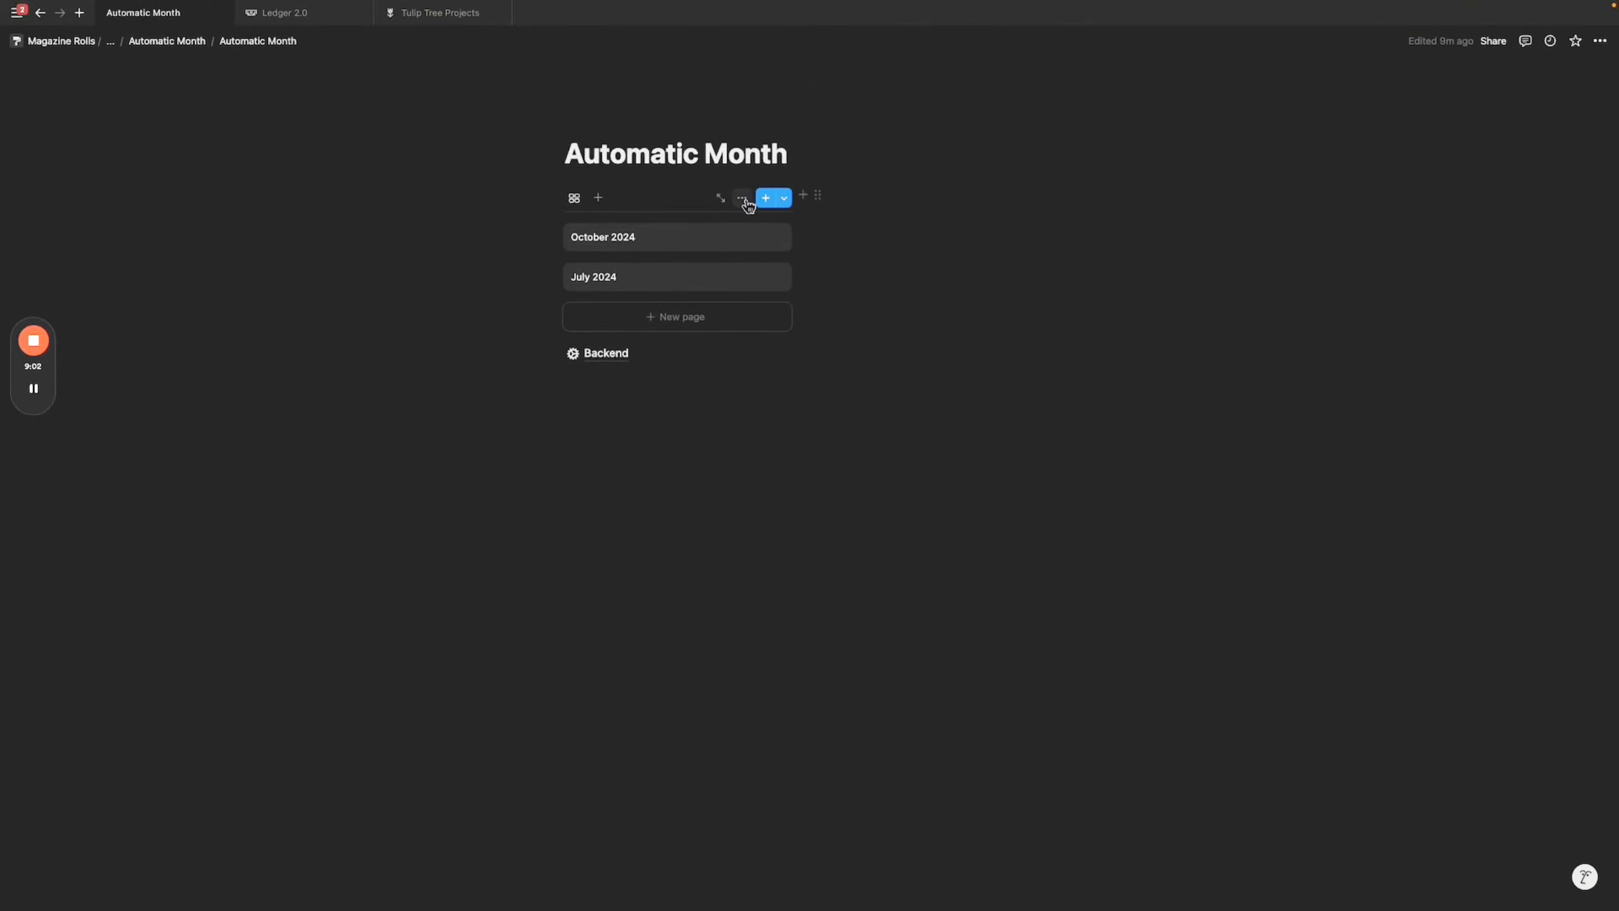
left_click(742, 199)
left_click(854, 327)
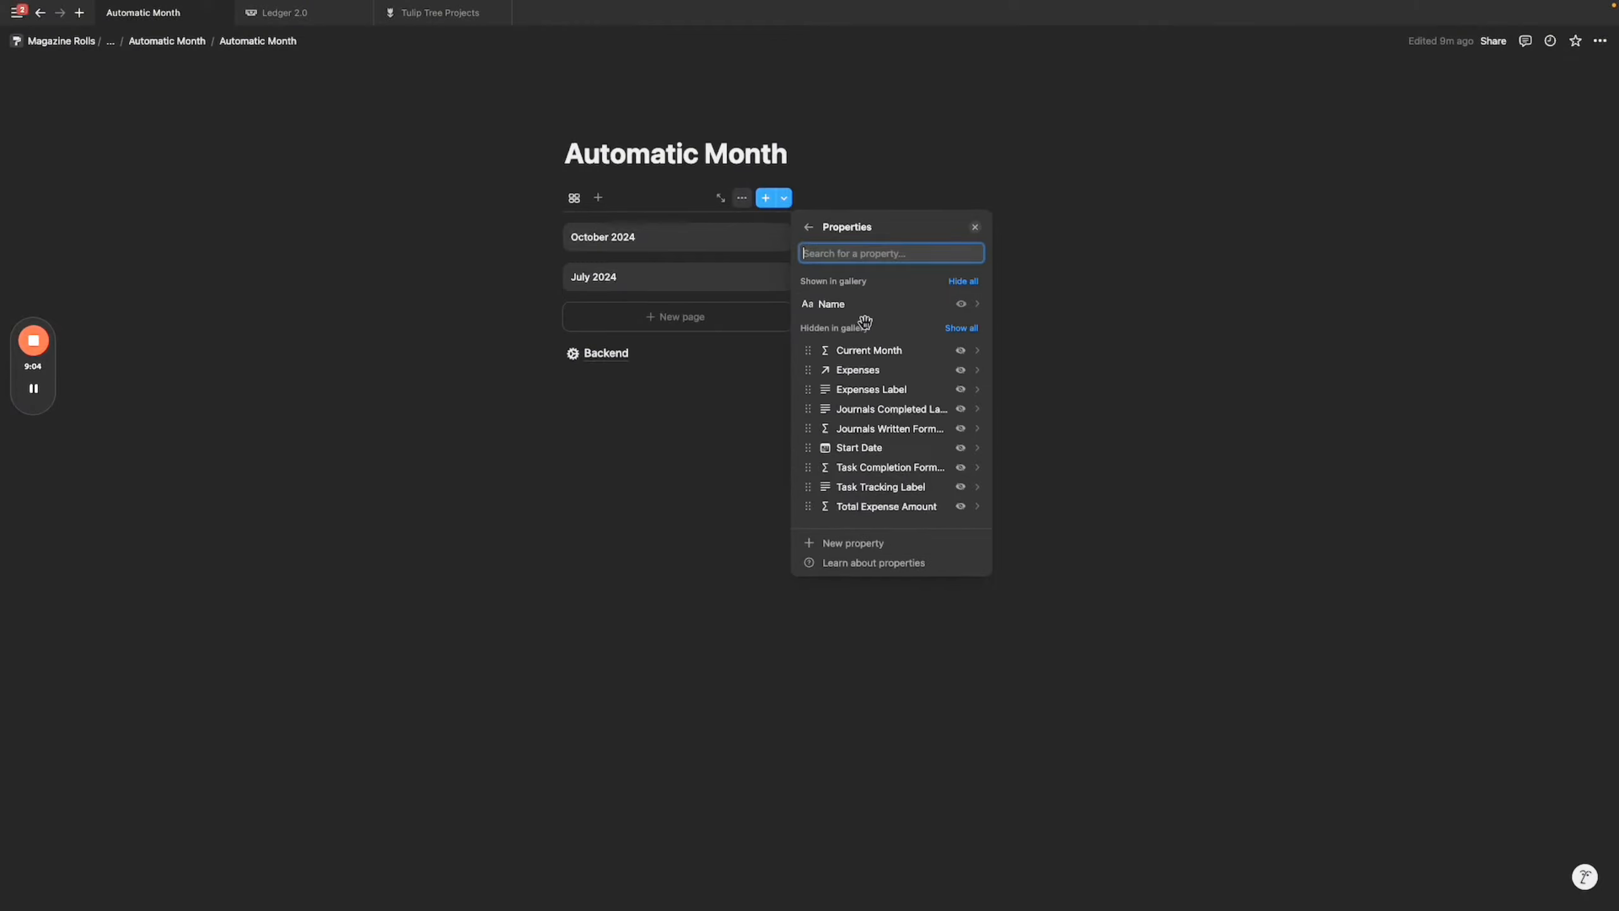
left_click(961, 390)
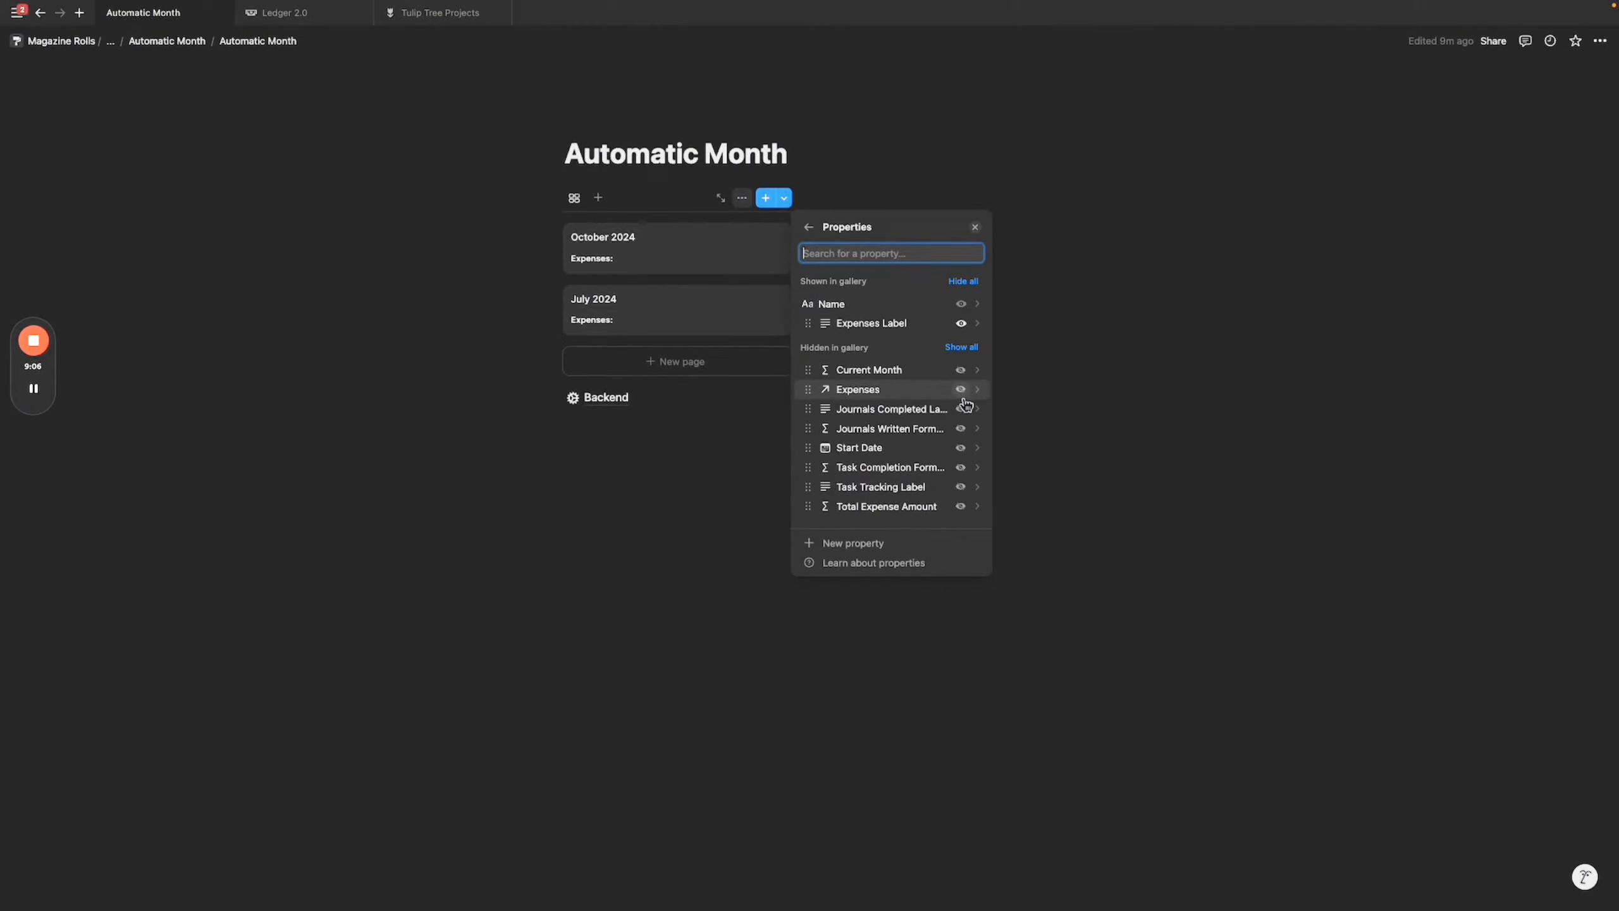
left_click(961, 507)
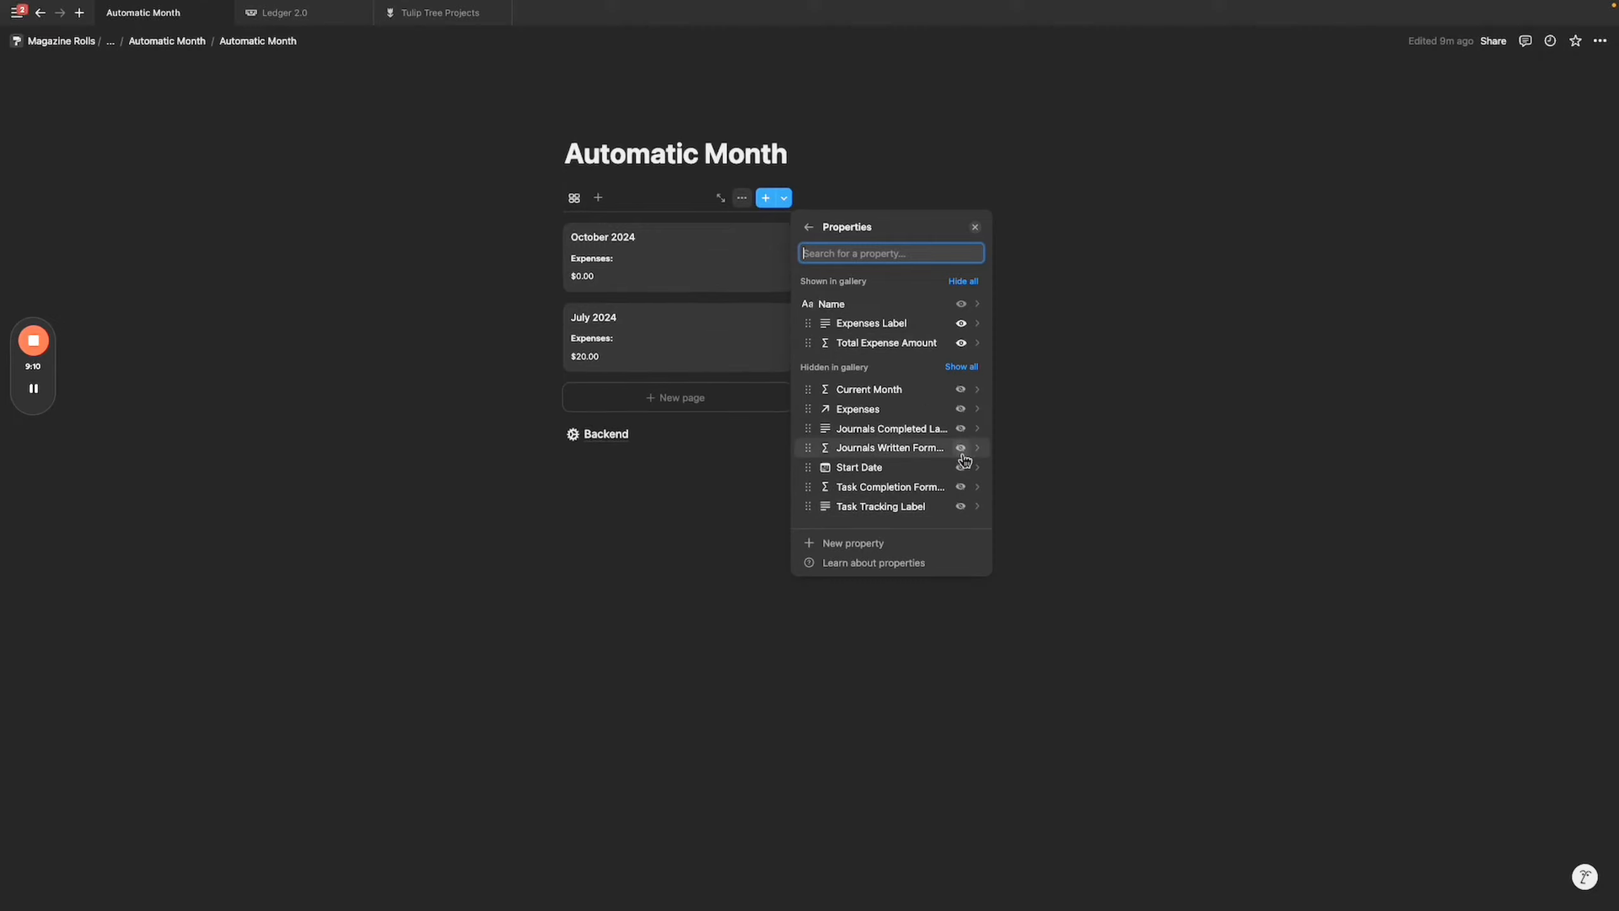
Show Task Tracking Label, Task Completion Formula, Journals Completed Label and Journals Written Formula on the gallery cards.
left_click(962, 508)
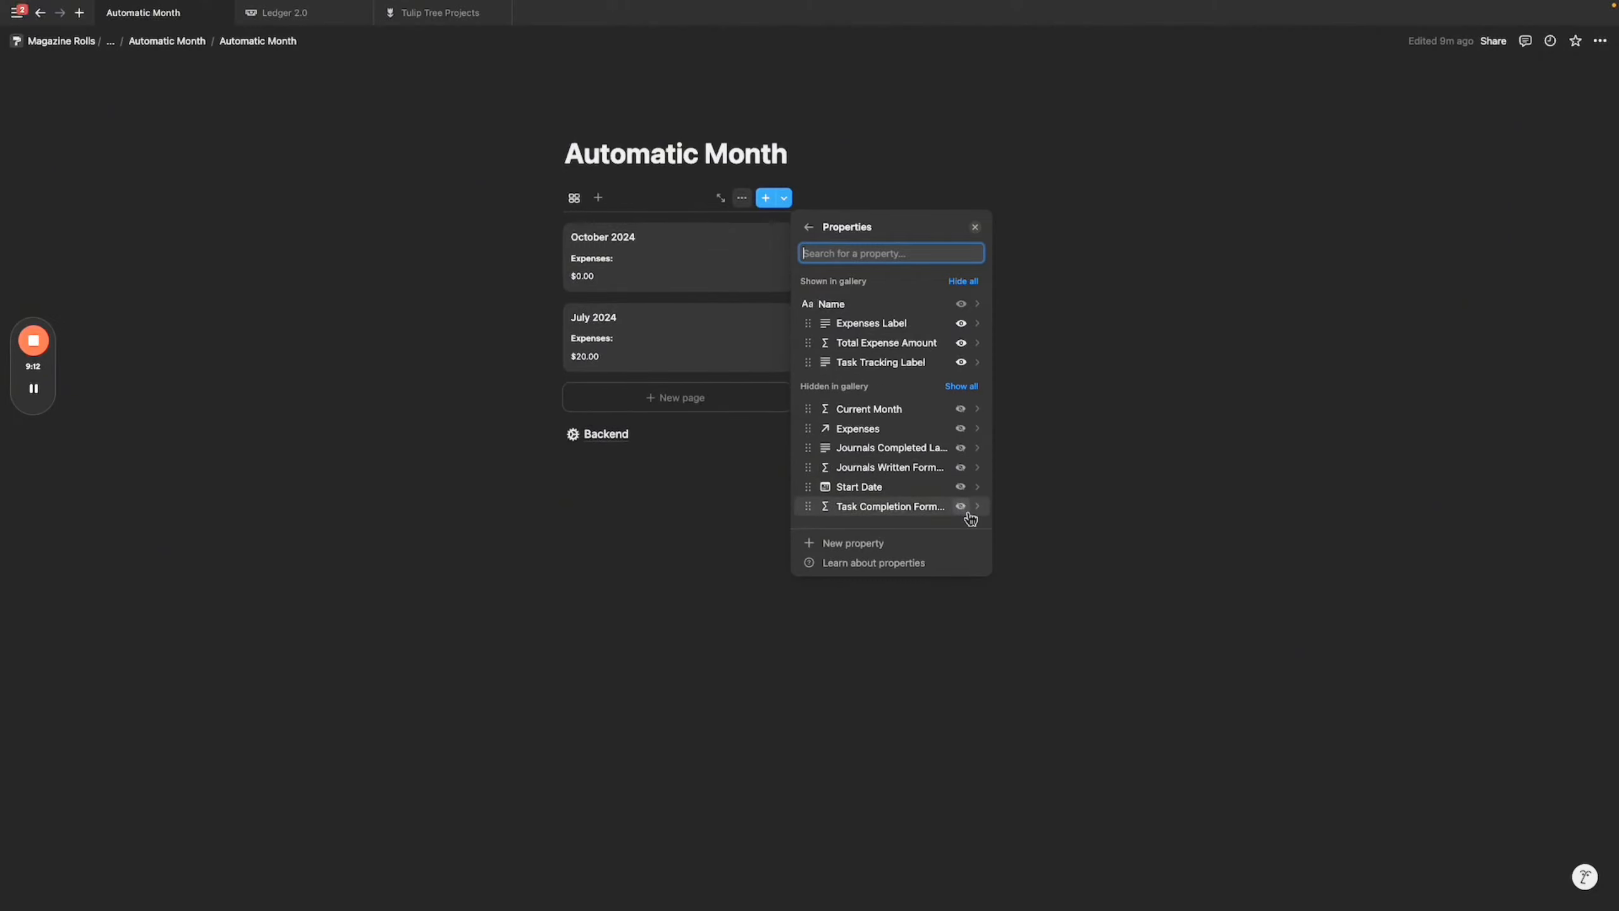
left_click(960, 506)
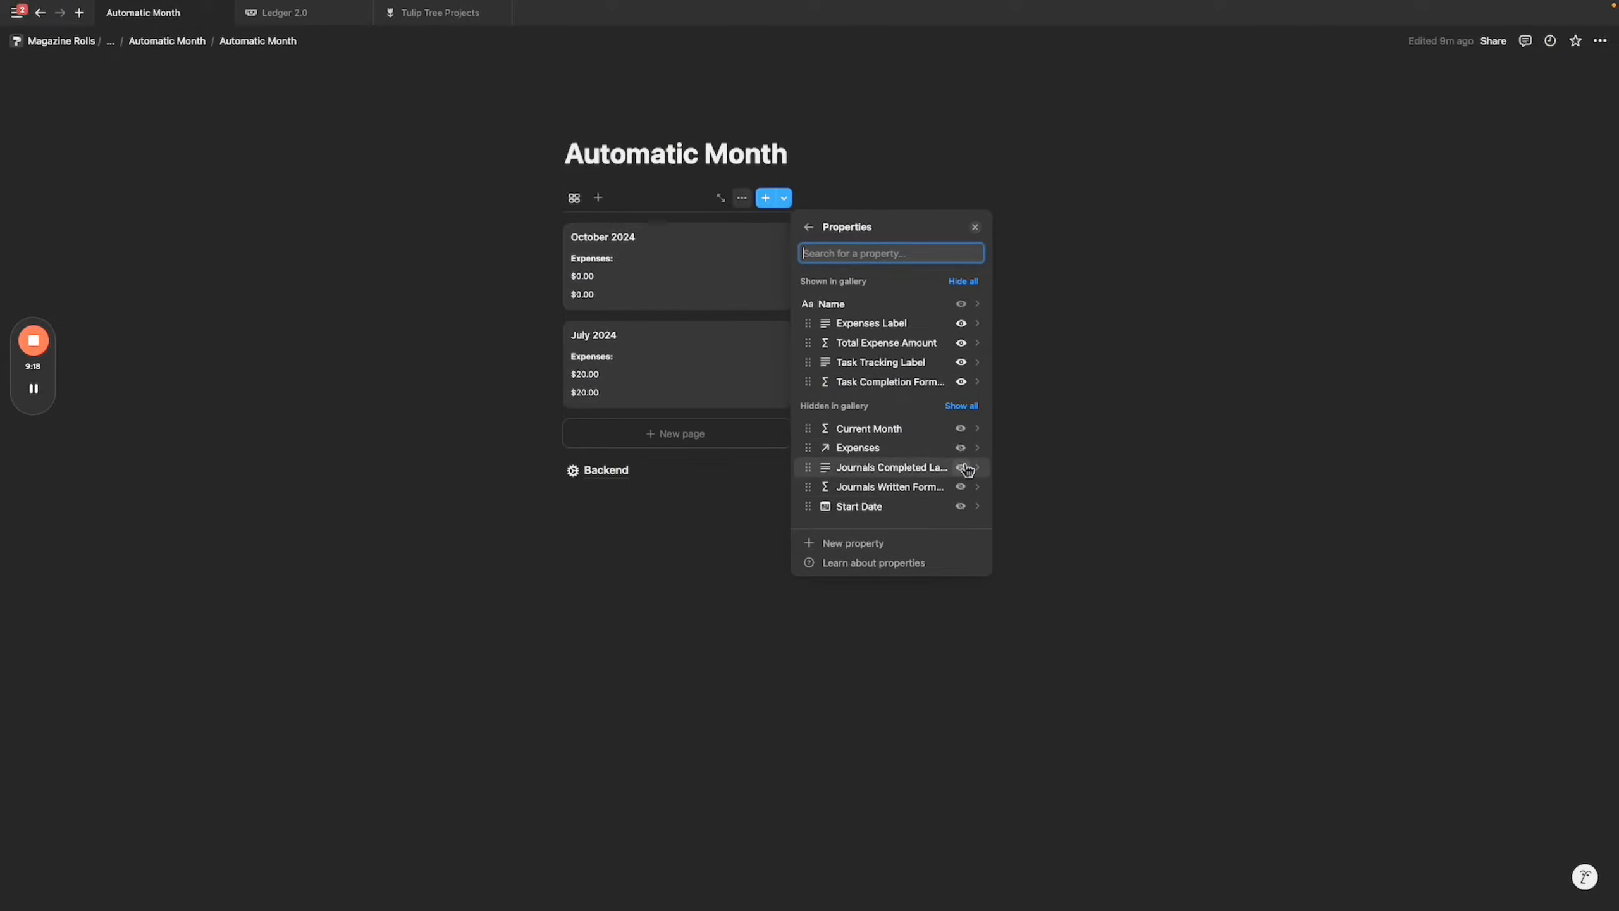
left_click(962, 468)
left_click(961, 487)
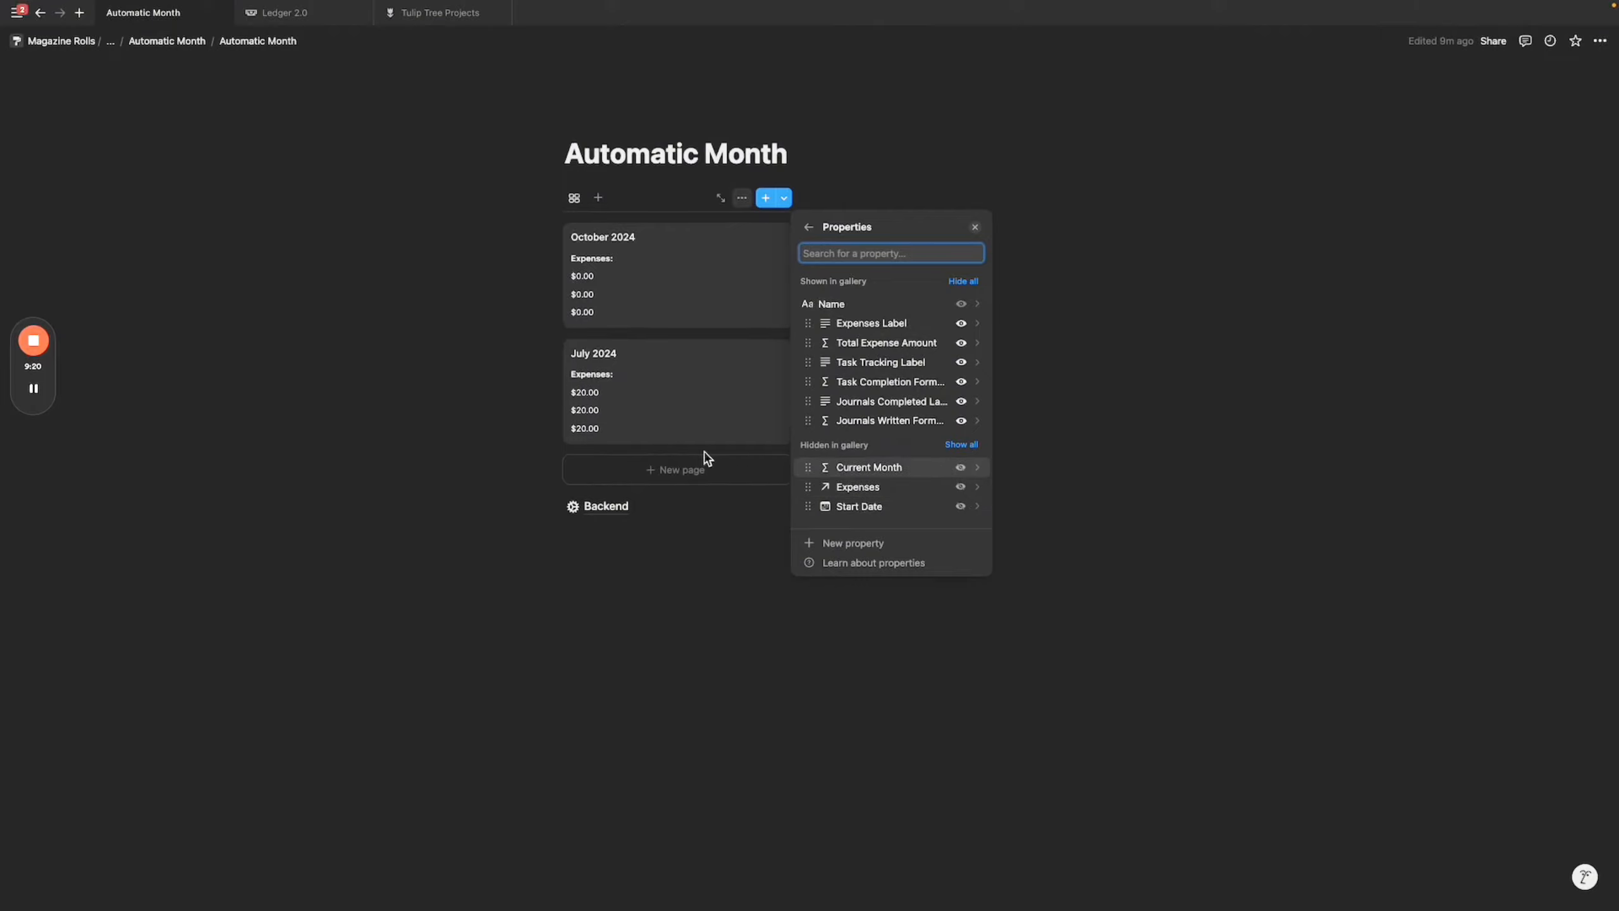
Open the October 2024 and July 2024 pages one after the other to check their layout.
left_click(676, 389)
left_click(640, 272)
left_click(704, 378)
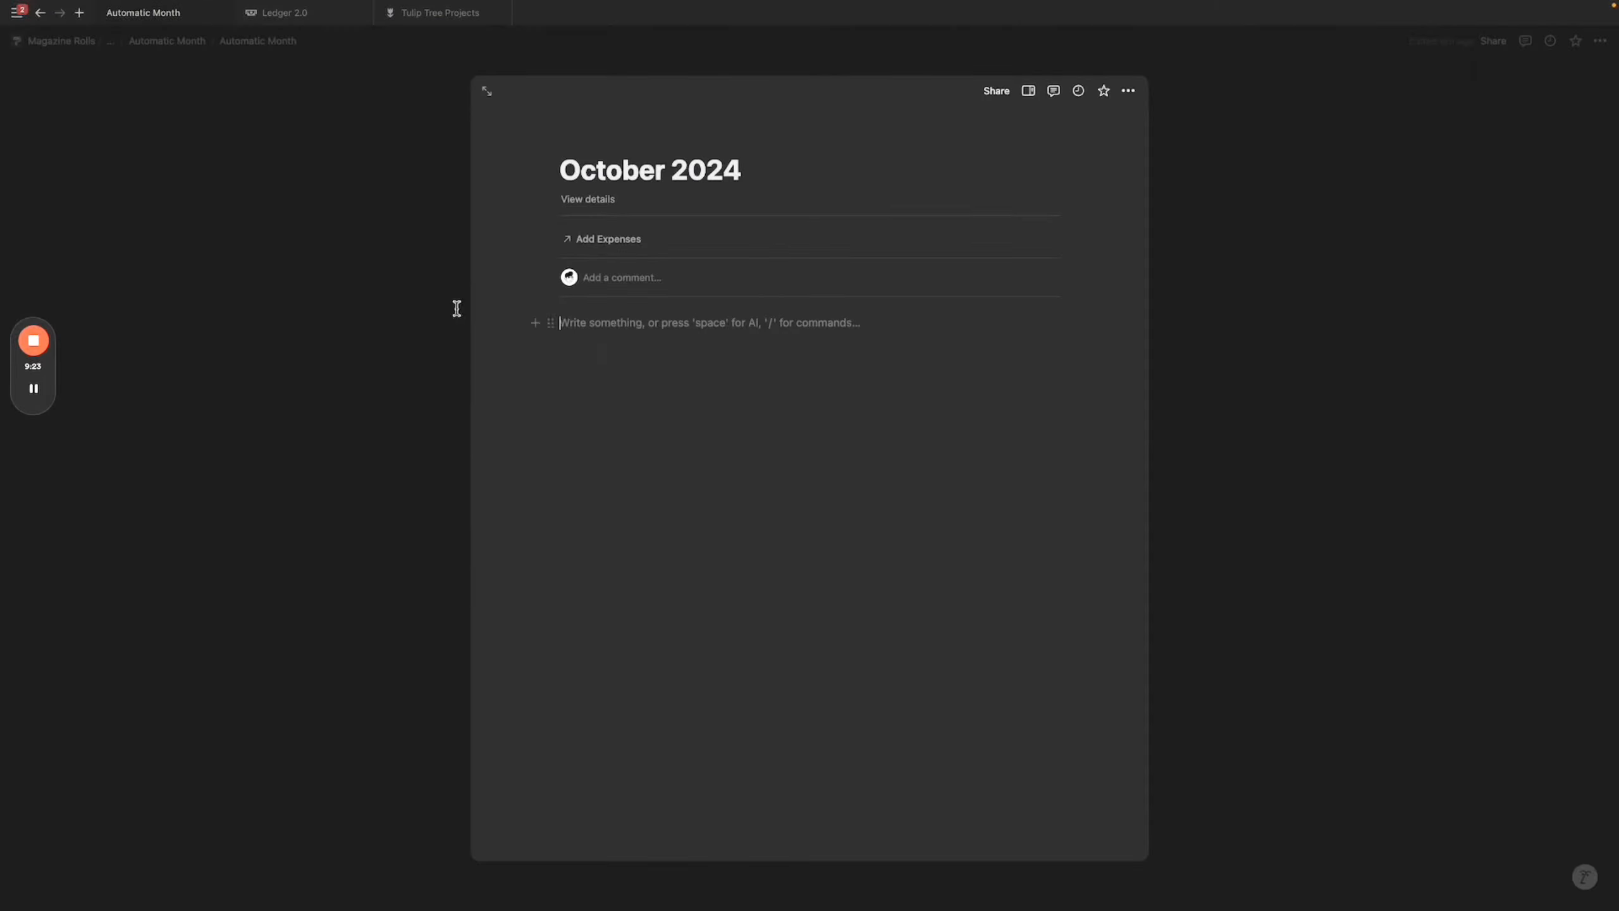
left_click(349, 291)
left_click(648, 378)
left_click(614, 361)
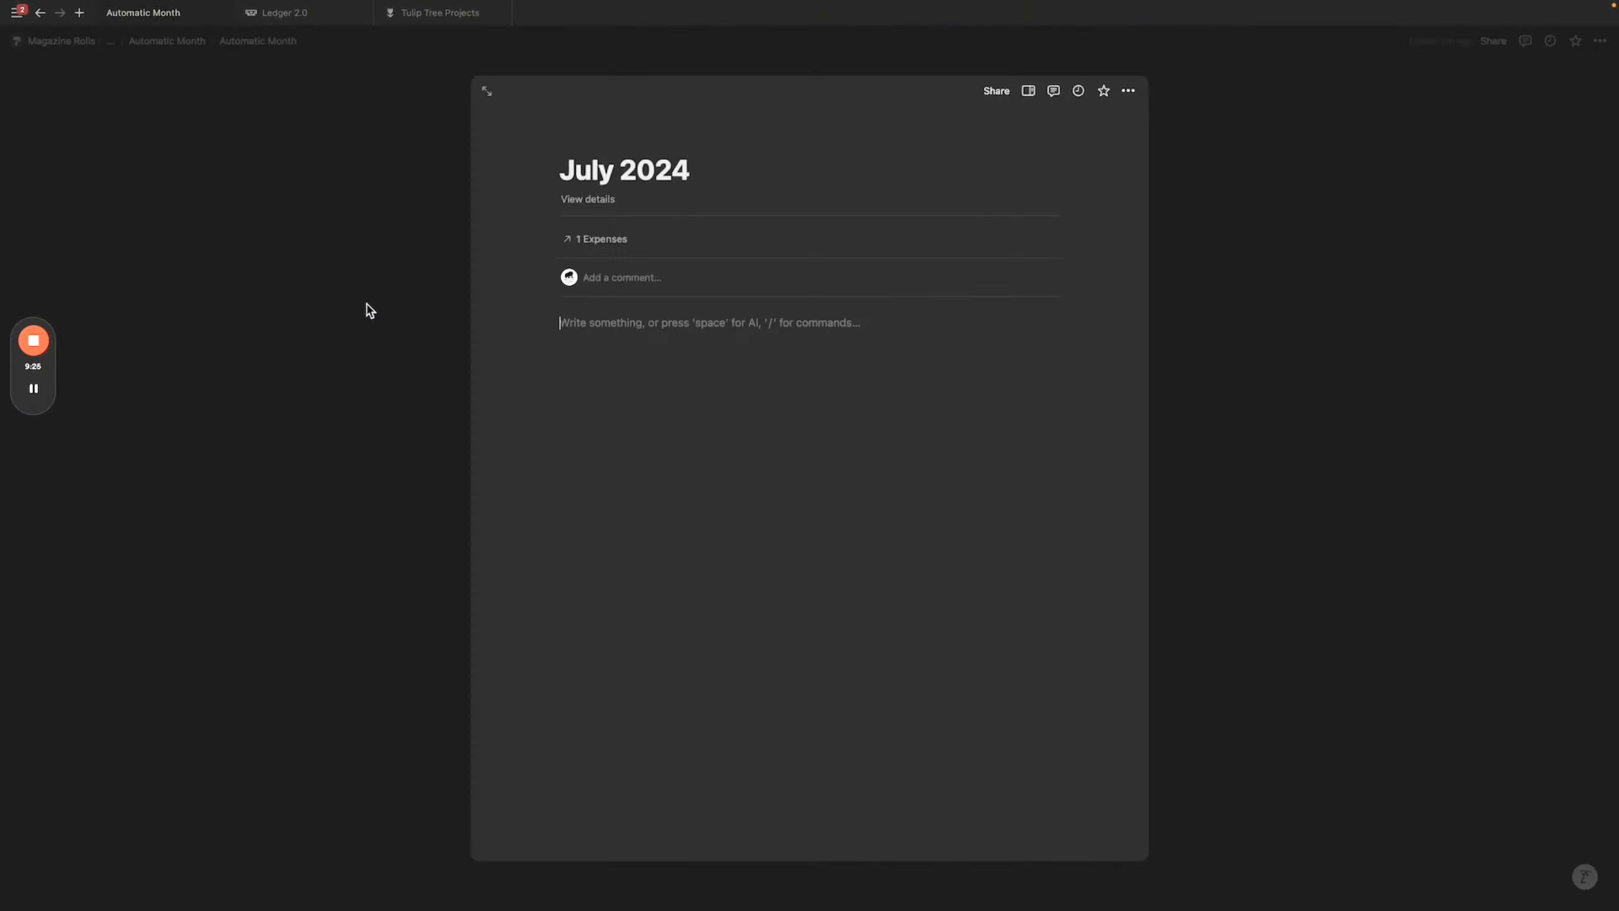
Open the October 2024 page and display its Total Expense Amount property as a bar.
left_click(370, 310)
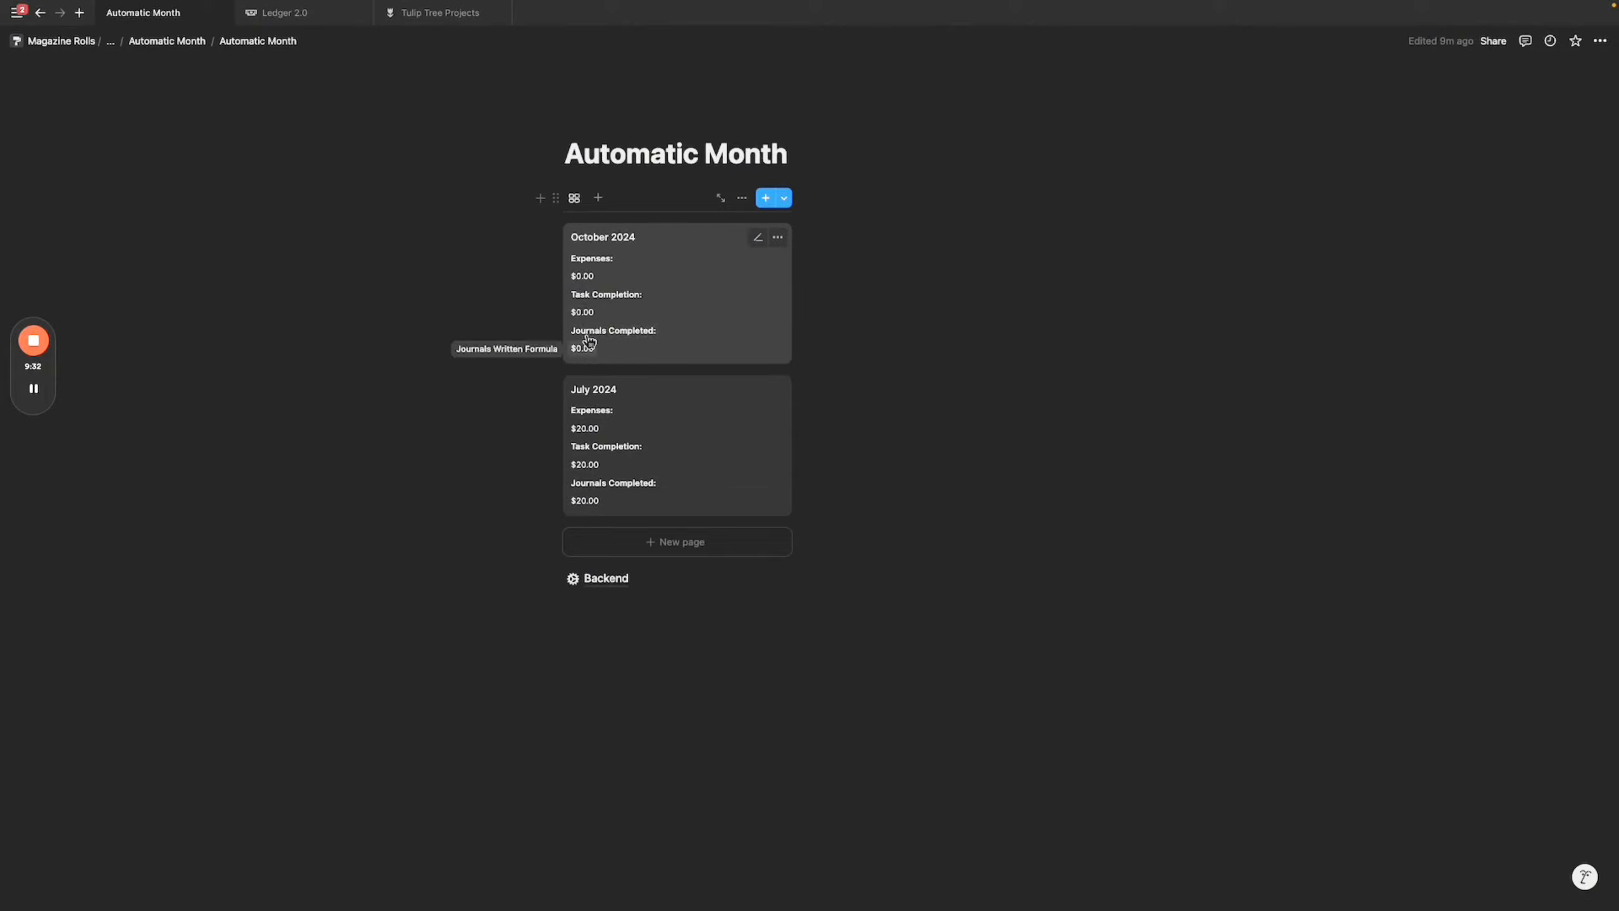
left_click(636, 271)
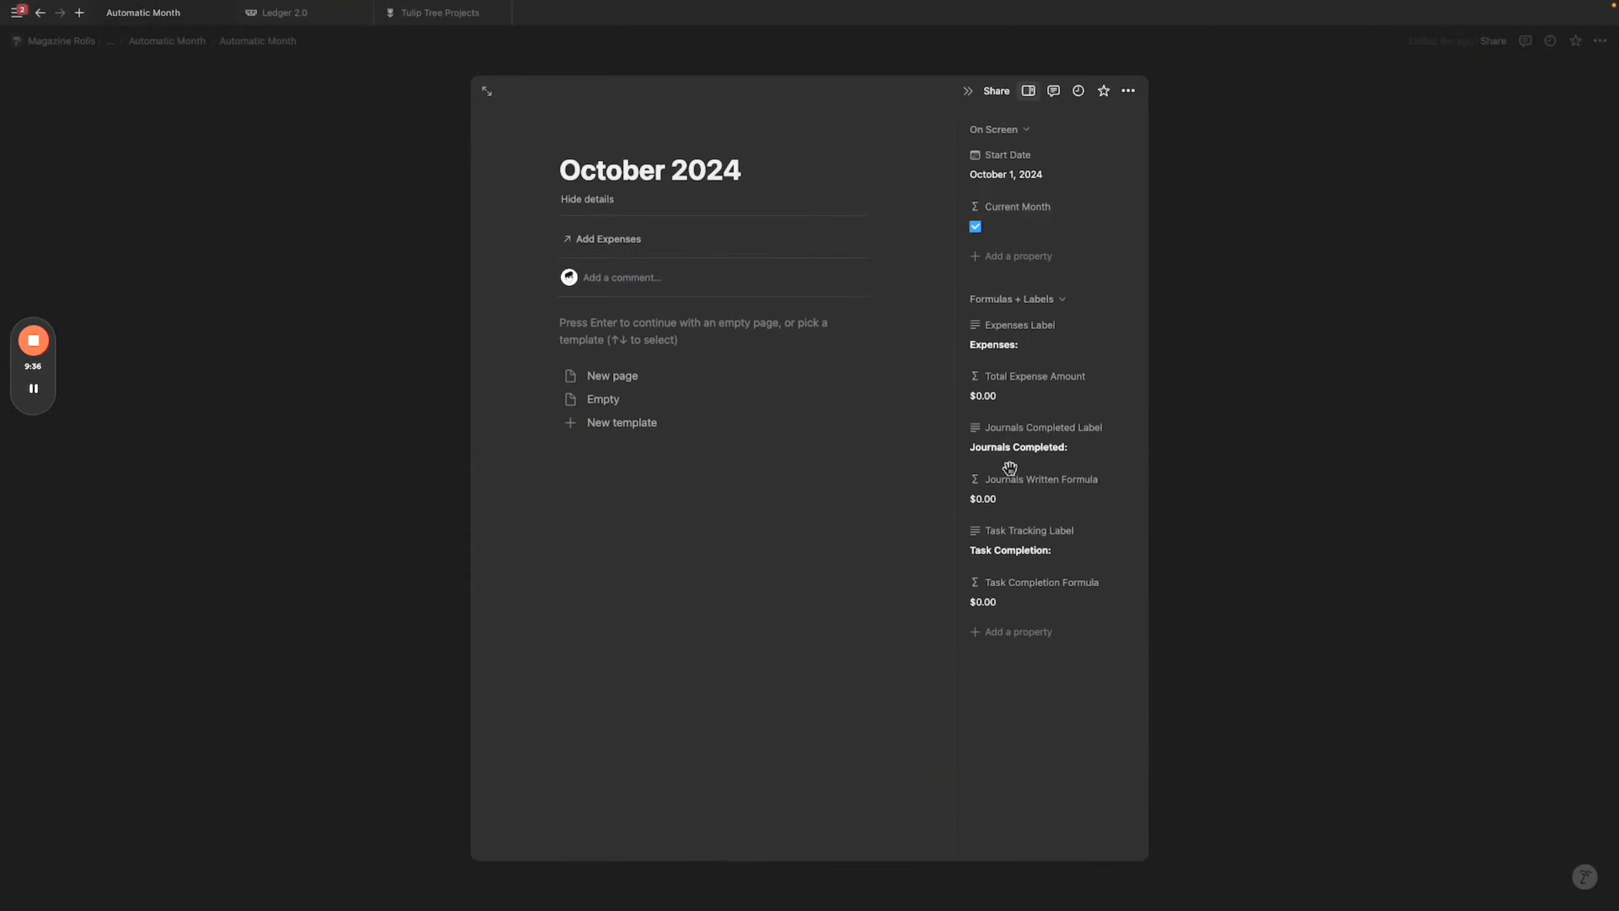
left_click(1043, 379)
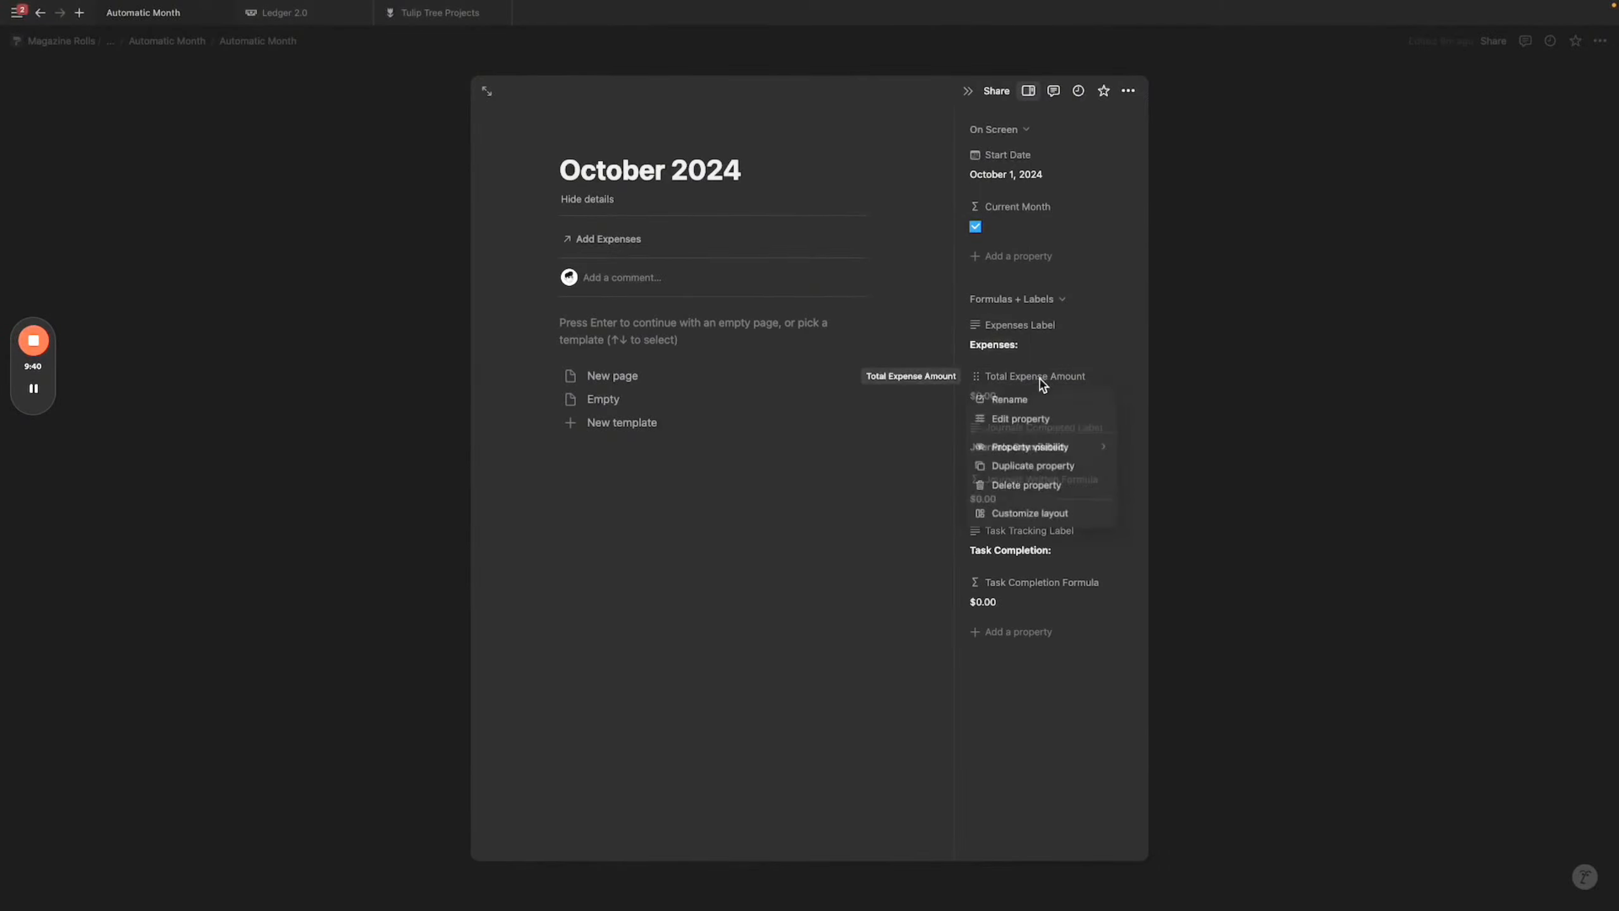
left_click(1020, 420)
left_click(1080, 536)
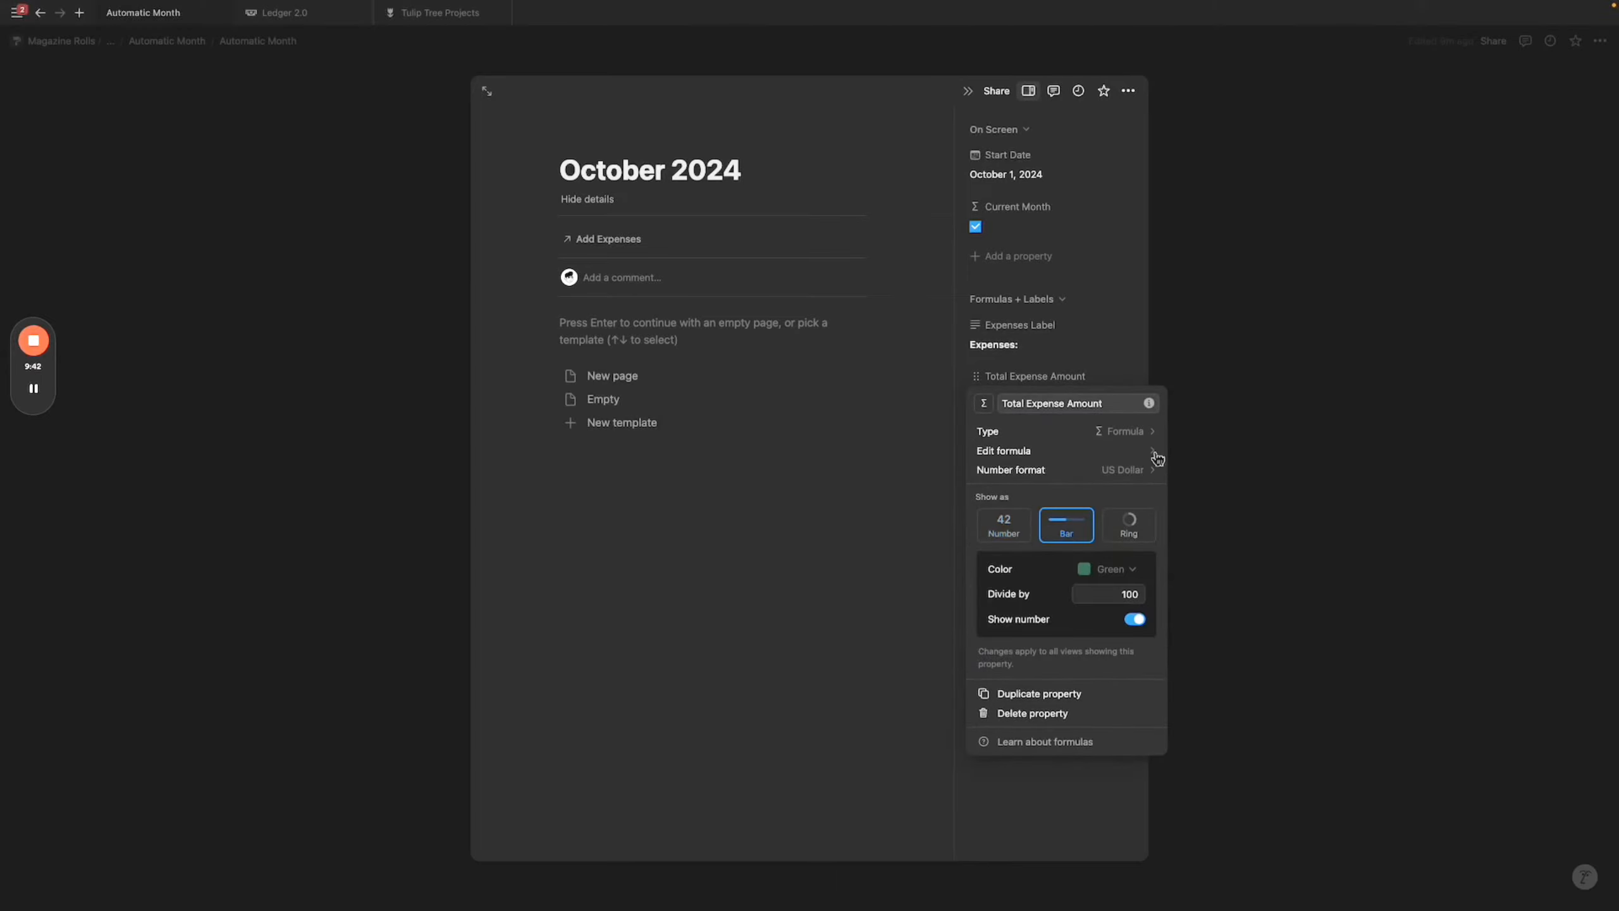
Change the Divide by value of the Total Expense Amount bar and return to the Automatic Month page.
left_click(1129, 594)
key("Return")
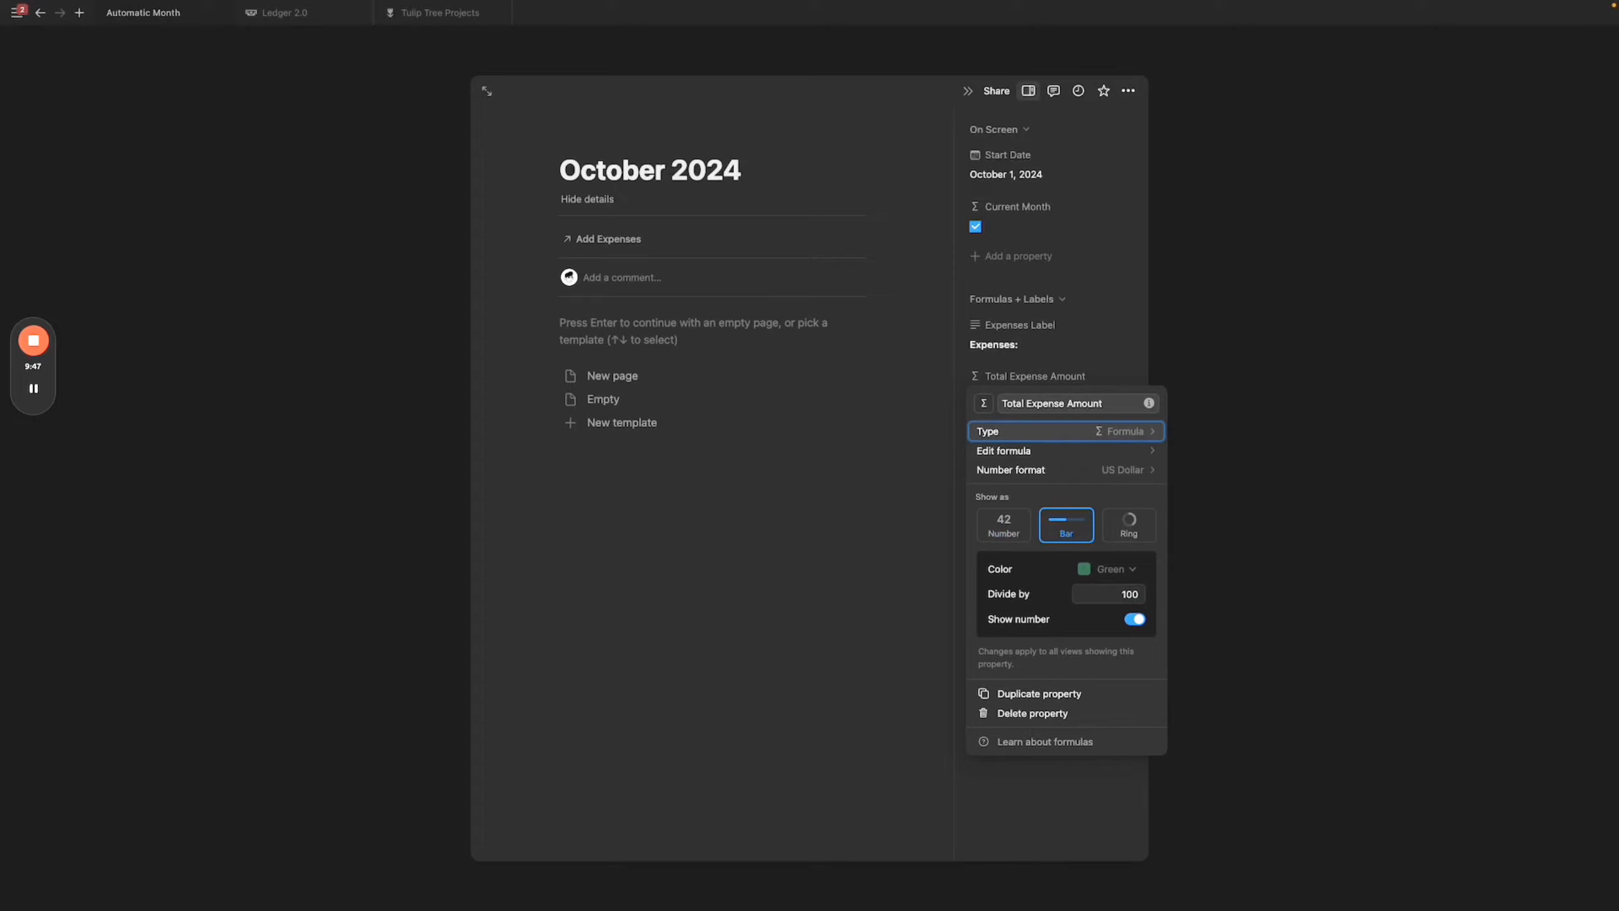
left_click(1129, 595)
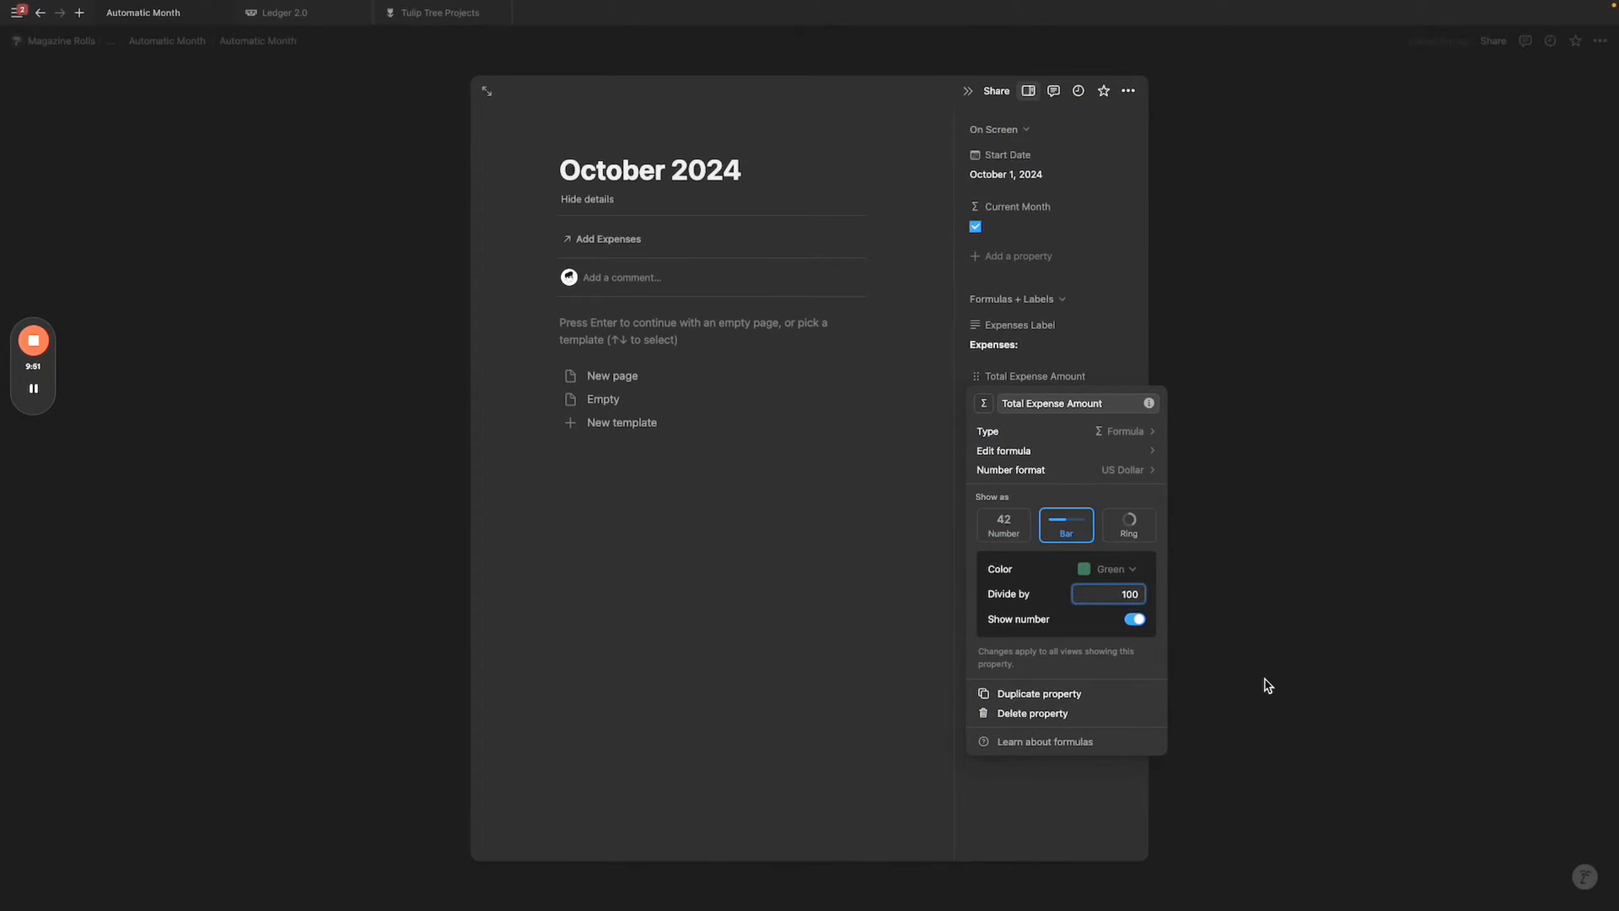
key("BackSpace")
type("5")
left_click(1222, 625)
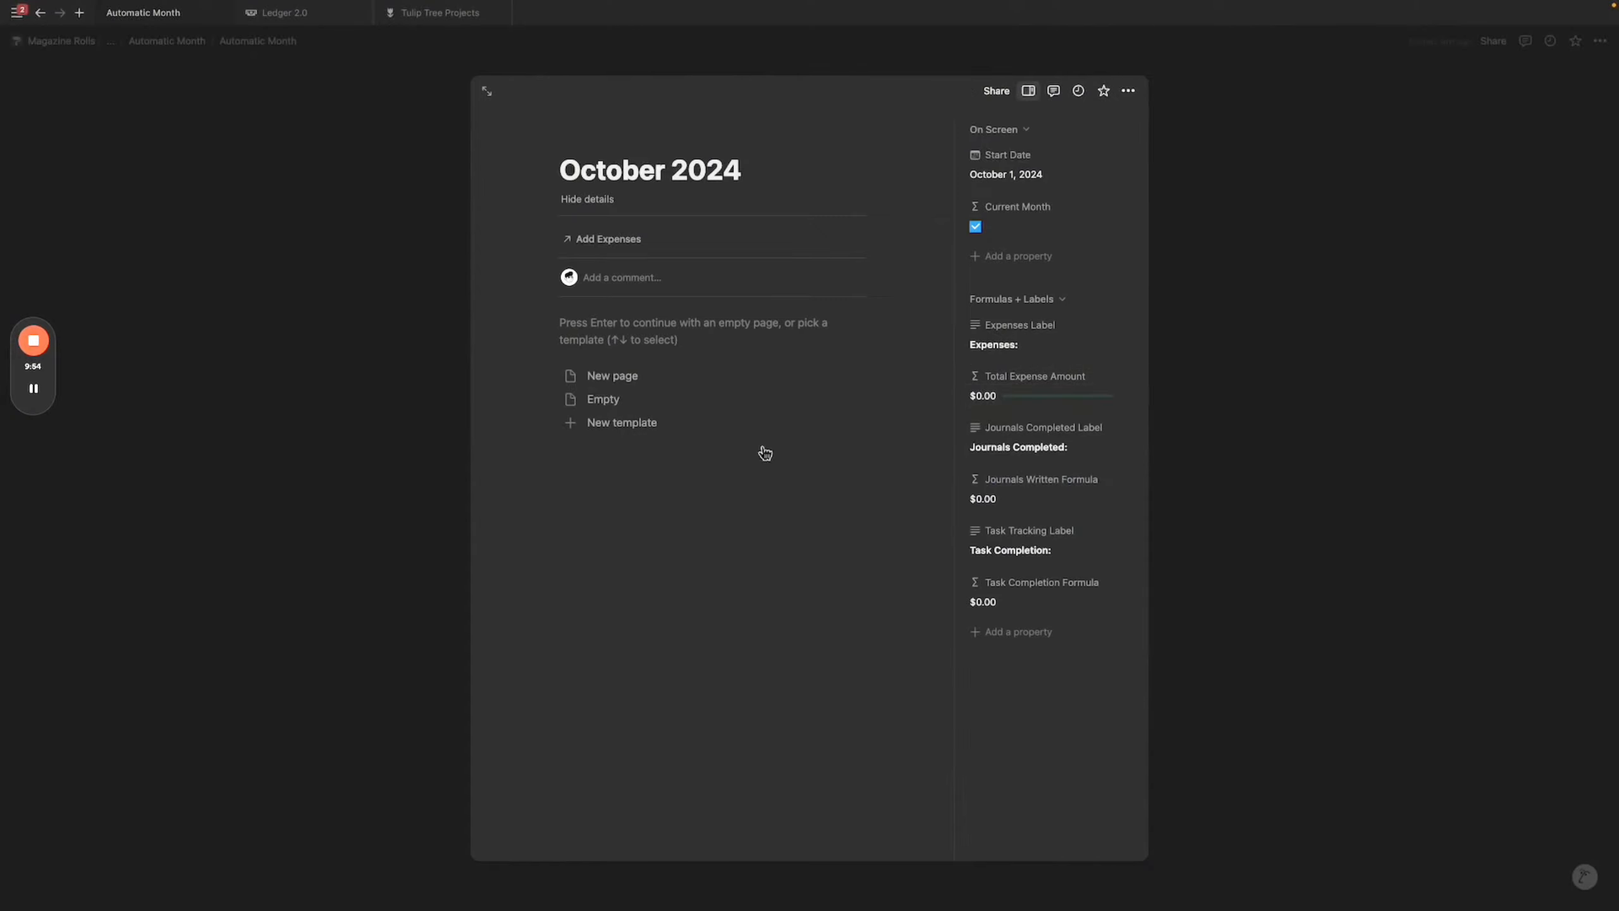
left_click(368, 324)
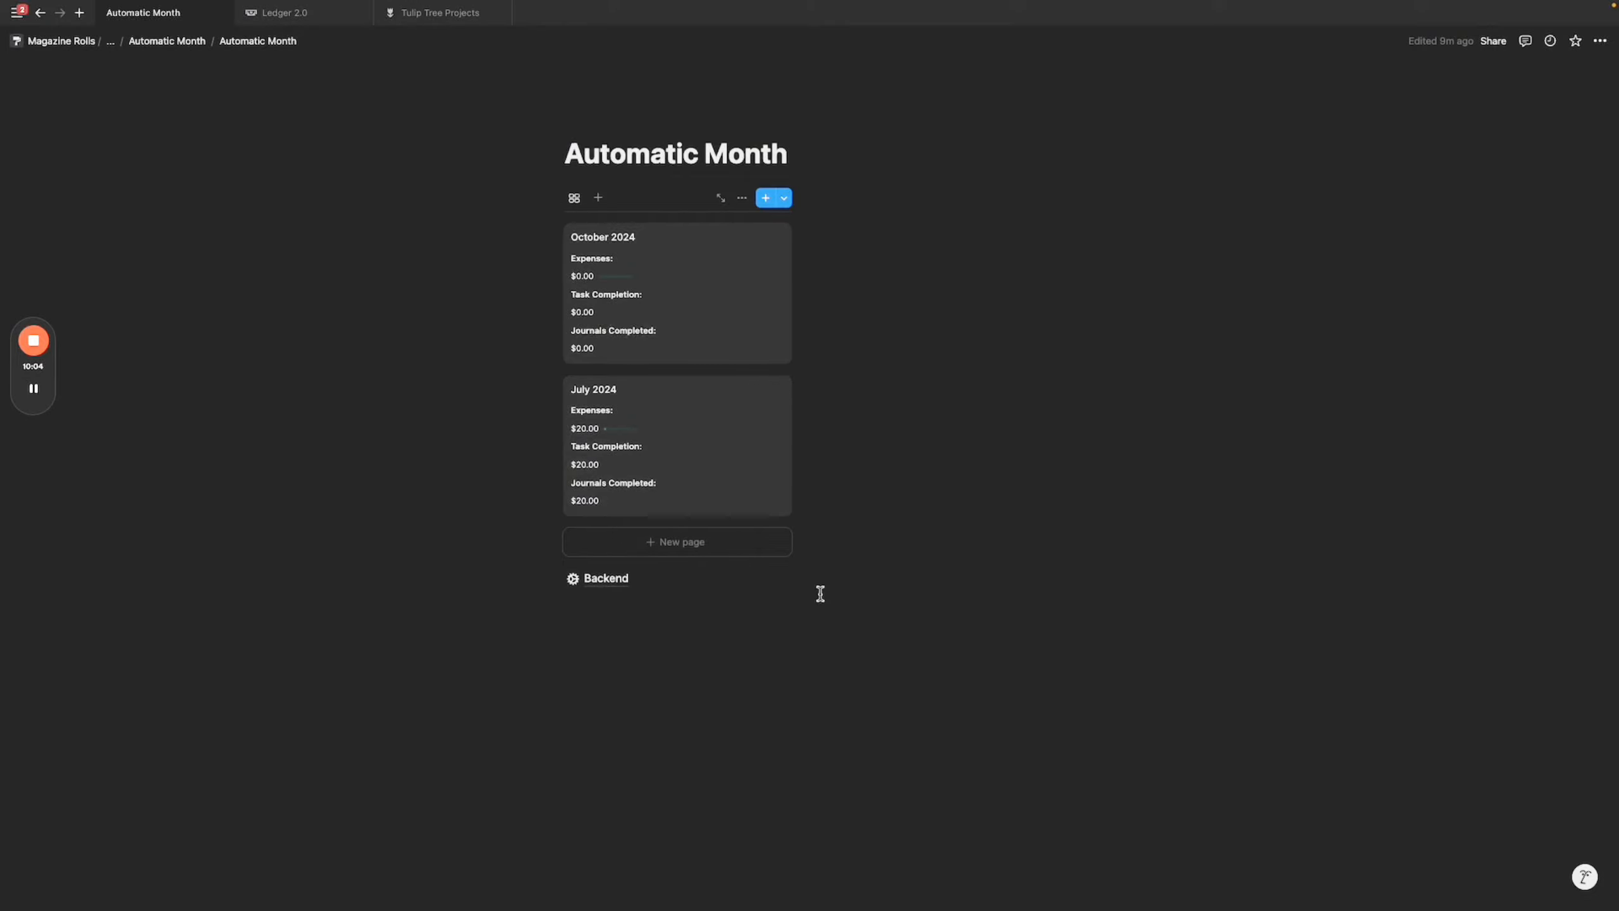
Insert a linked view of the Backend's Expenses database in the empty column beside the month cards.
left_click(855, 207)
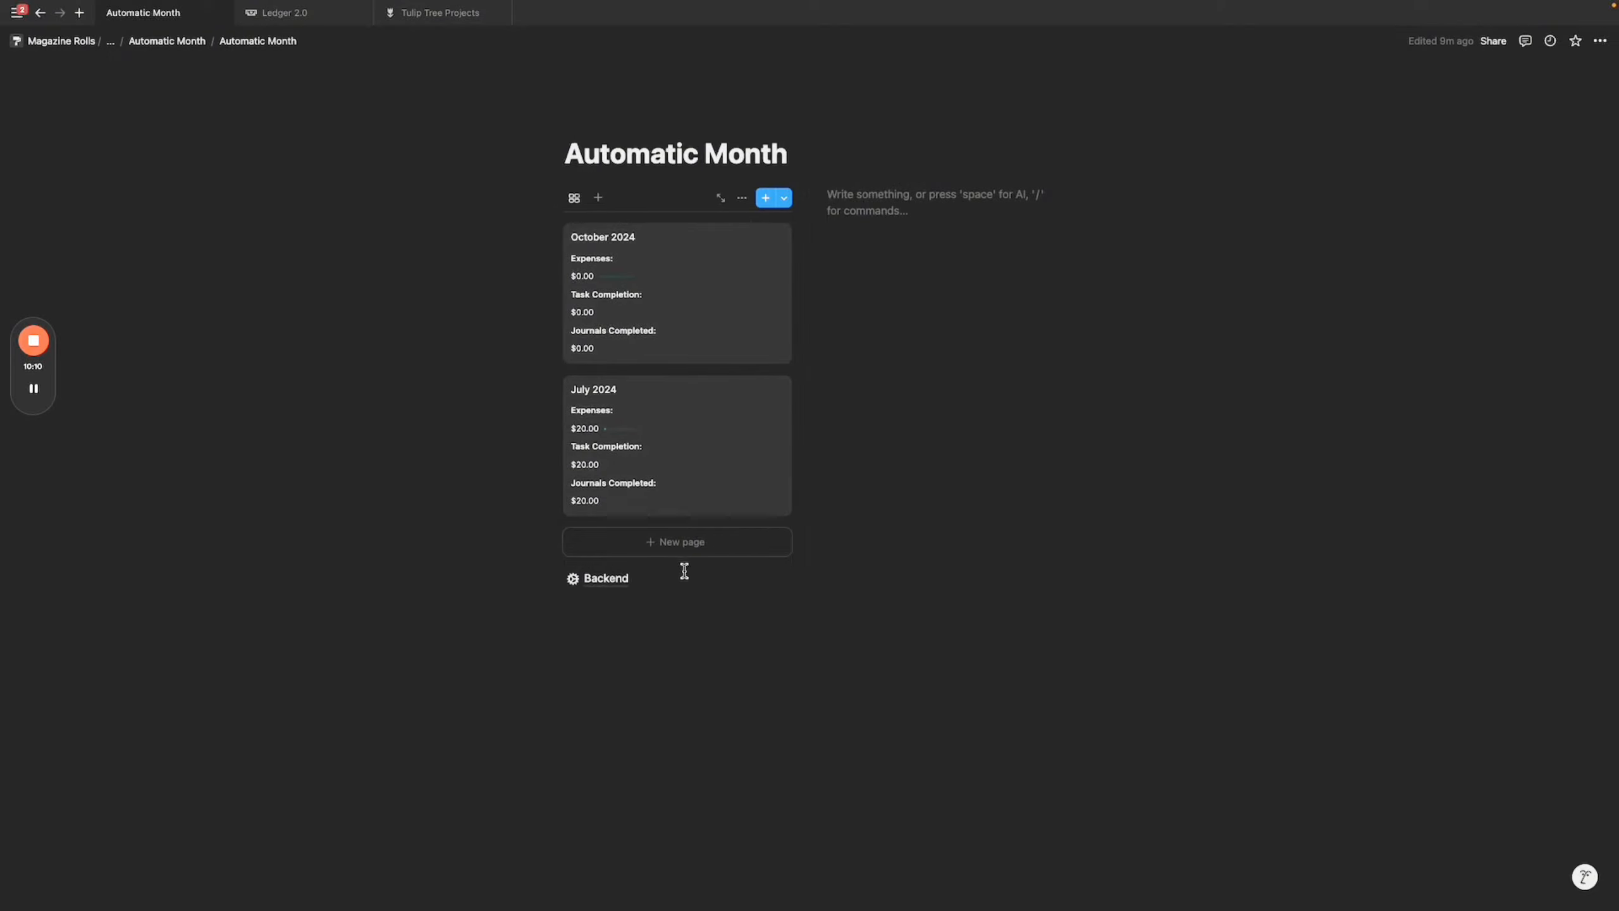
mouse_move(691, 582)
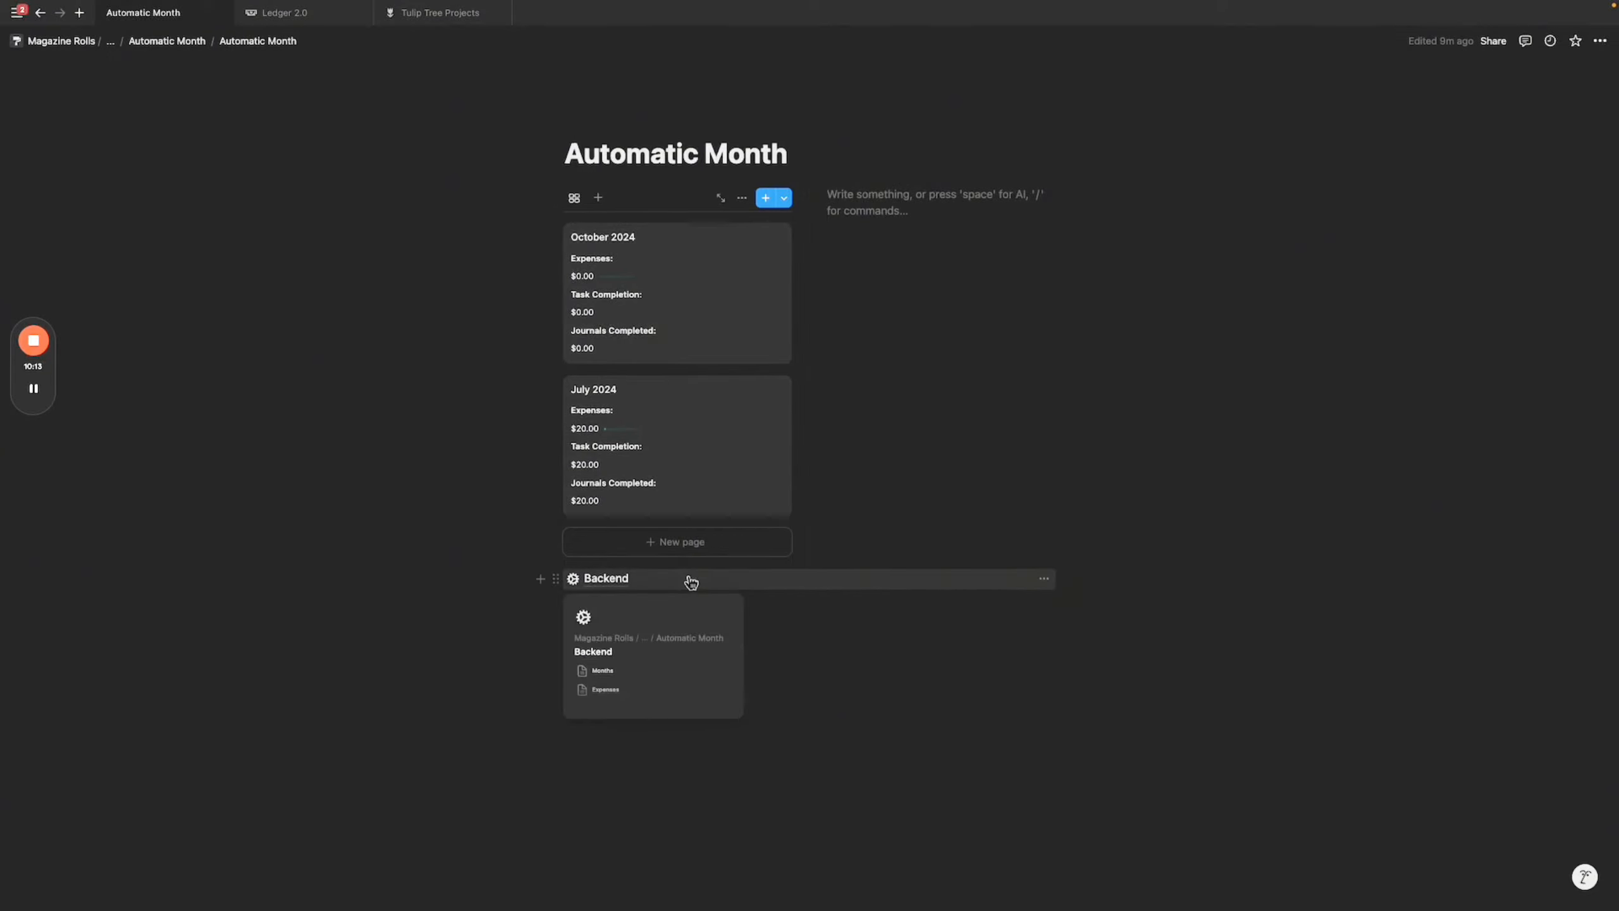
type("/linked")
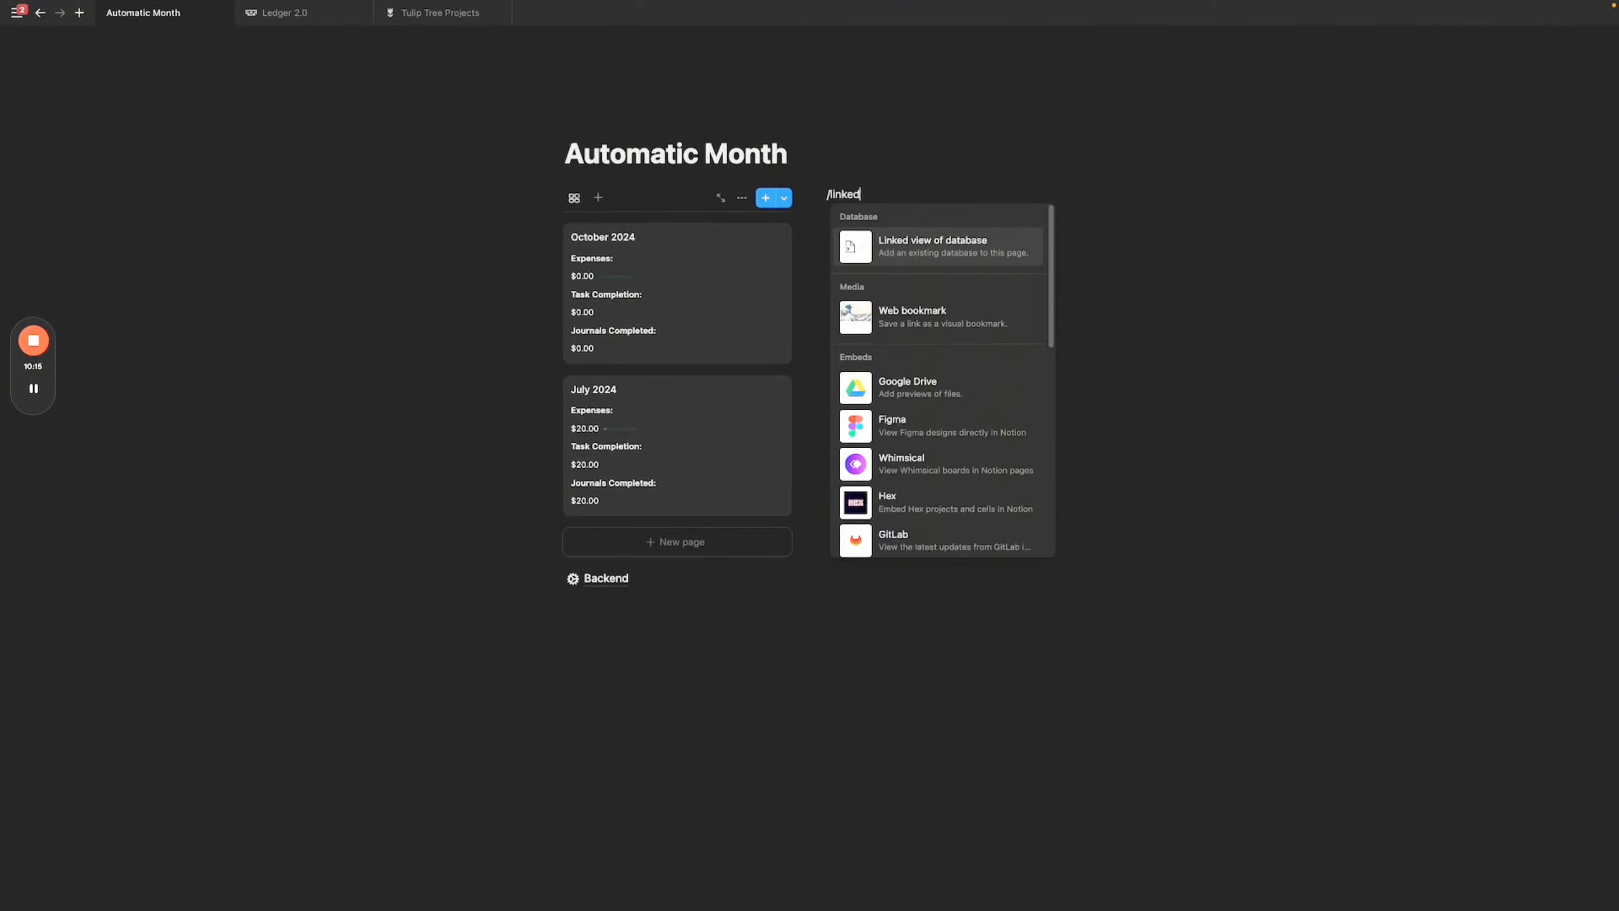
key("Return")
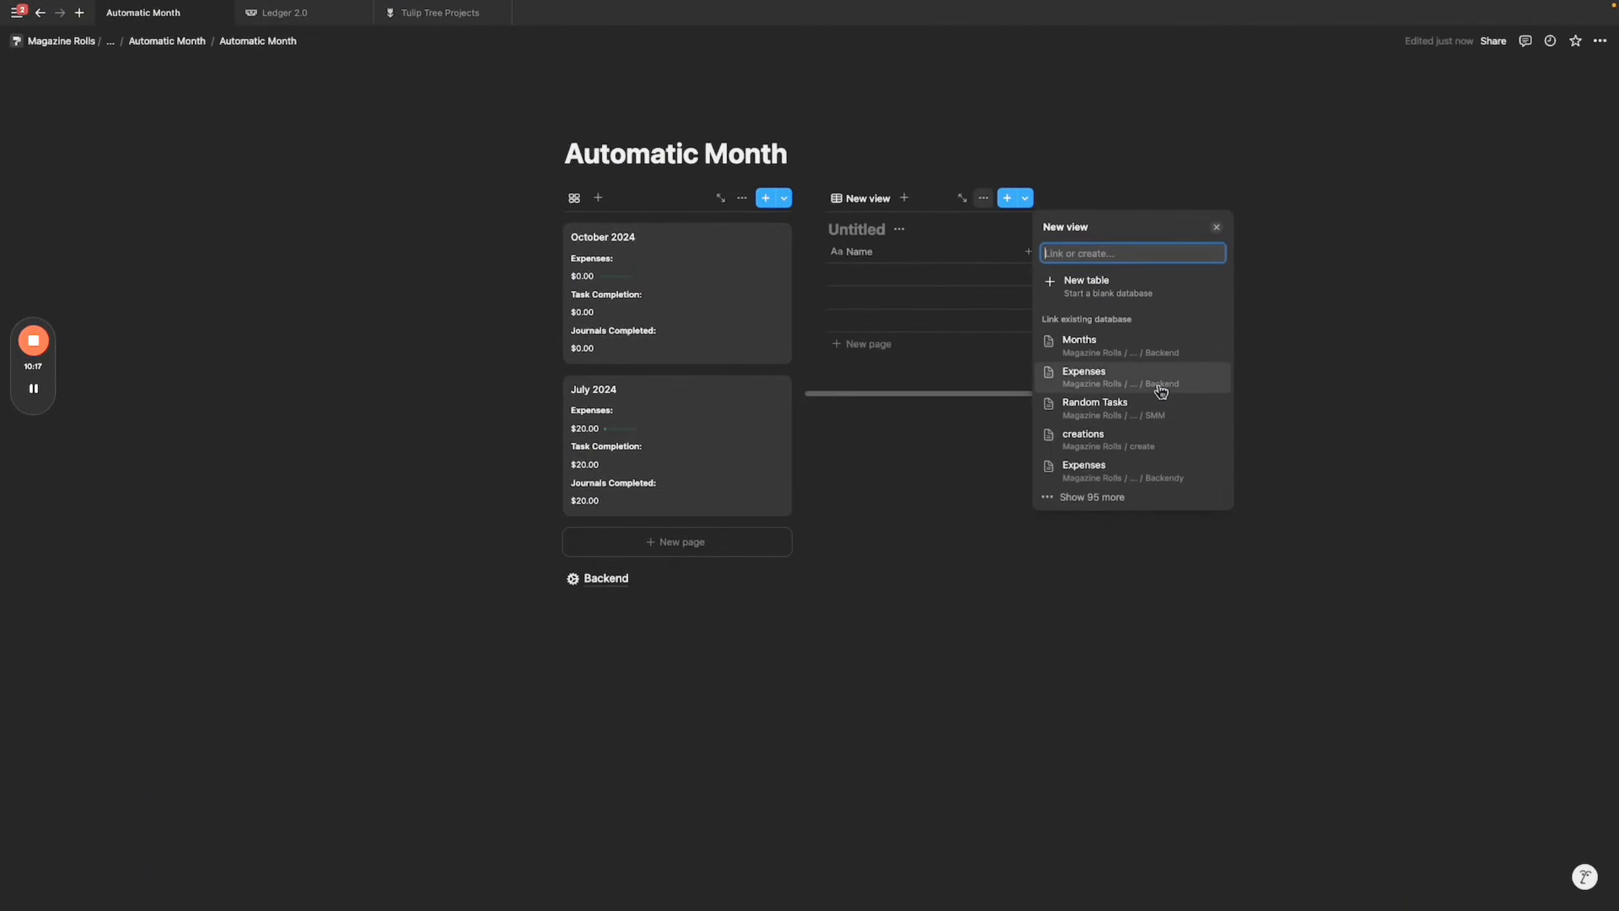
left_click(1147, 376)
Give the linked Expenses view a List layout and hide its database title.
left_click(1107, 253)
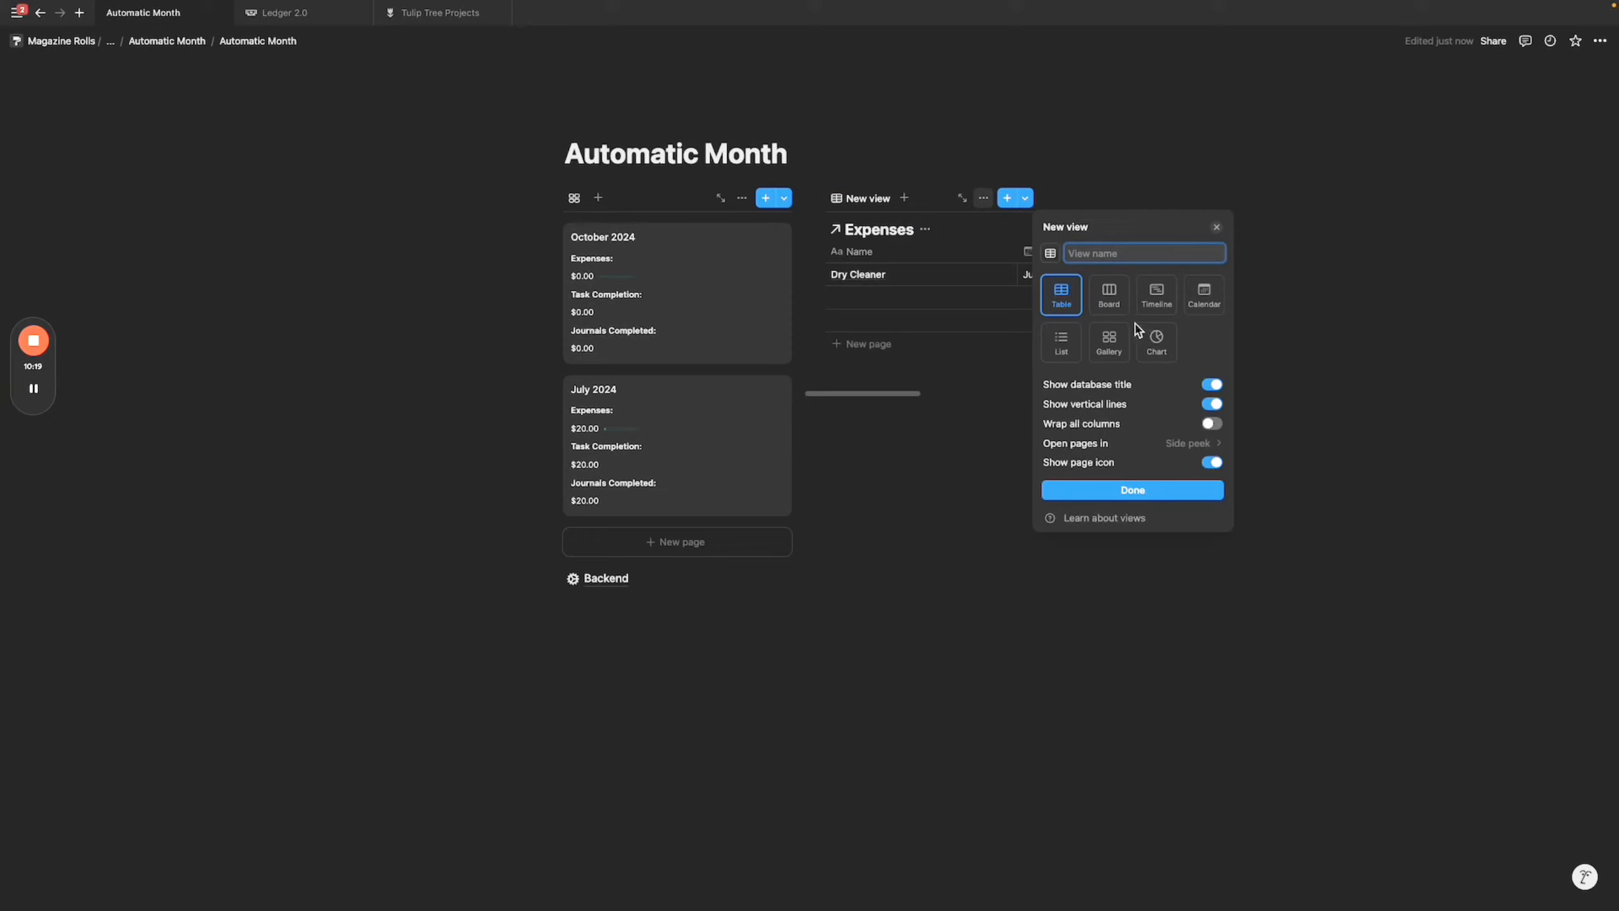
left_click(1062, 345)
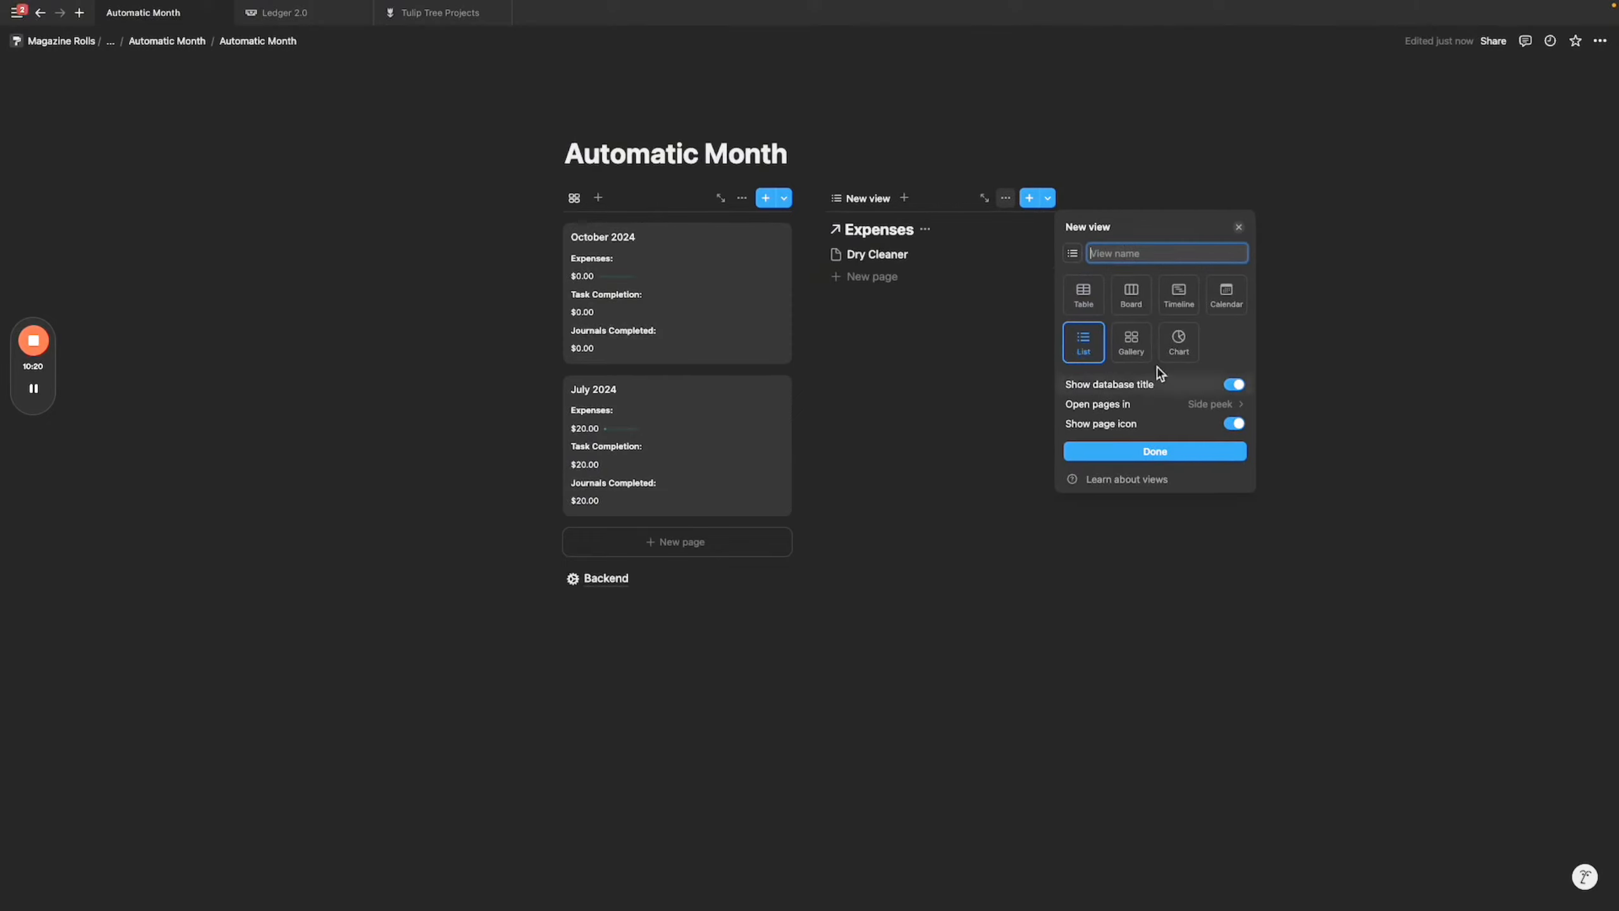
left_click(1143, 387)
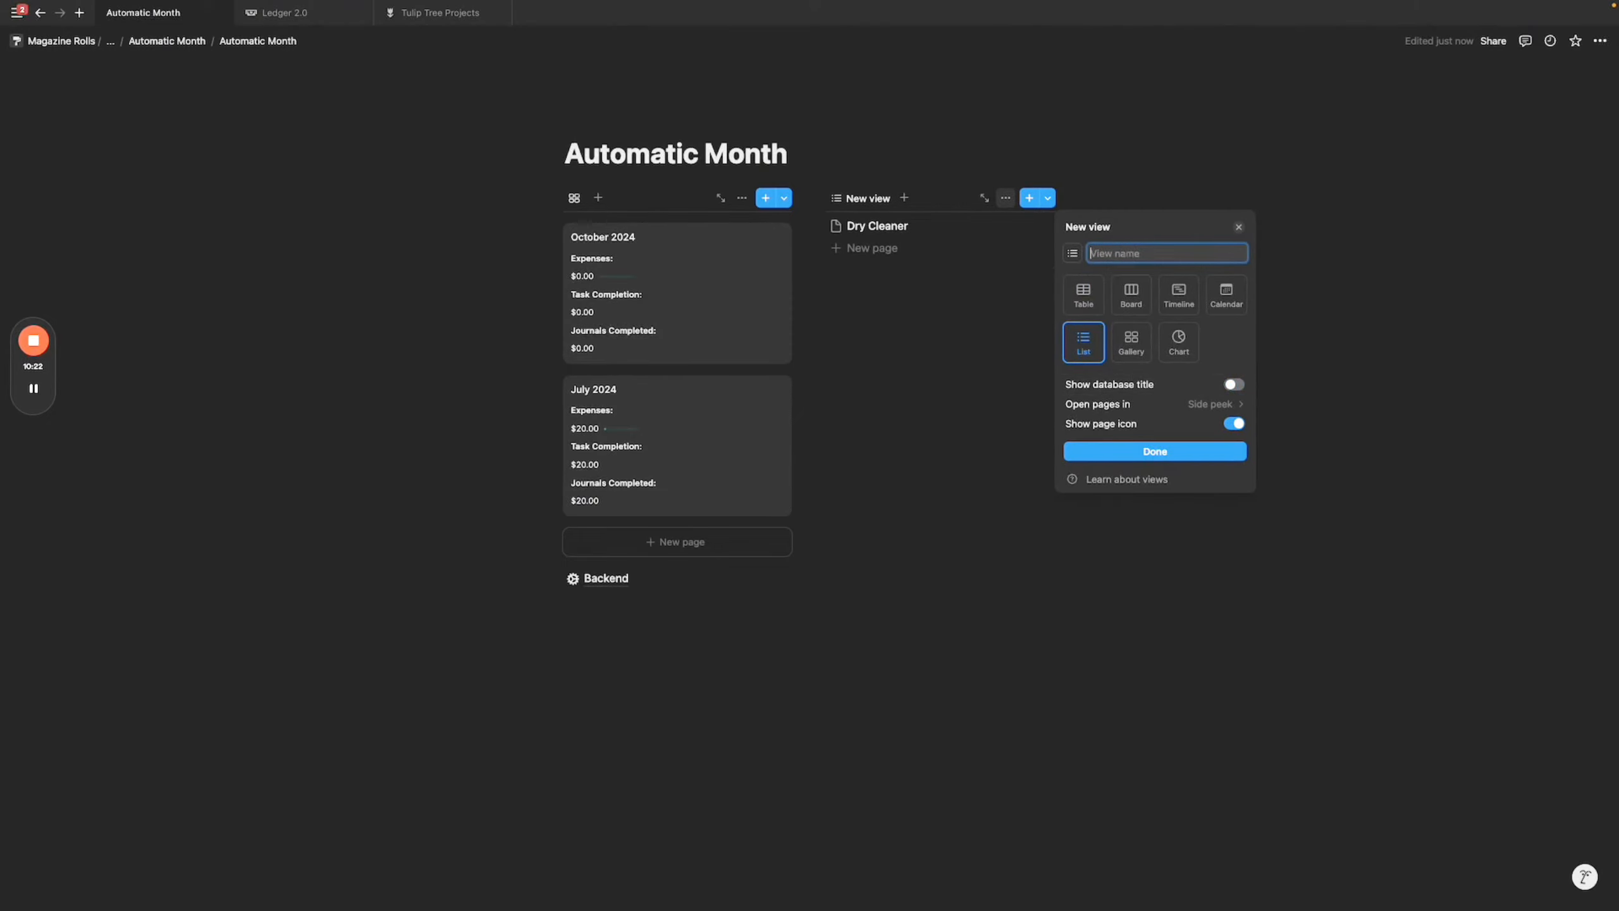
left_click(1161, 453)
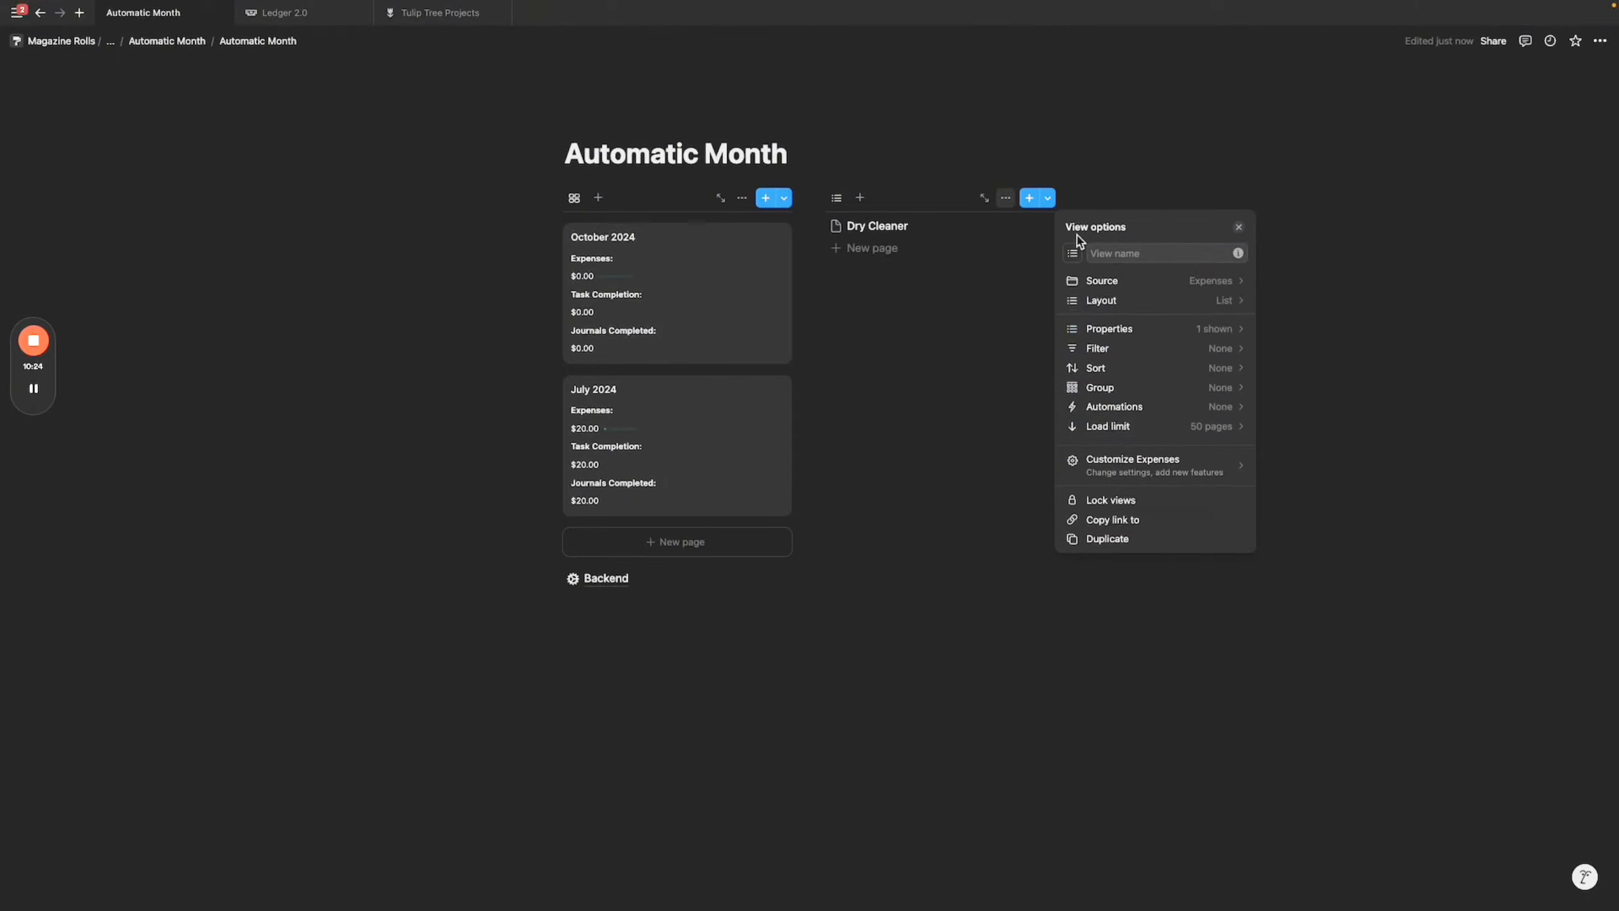
Show only the Amount property beside the name in the Expenses list, keeping Expense Date hidden.
left_click(1101, 253)
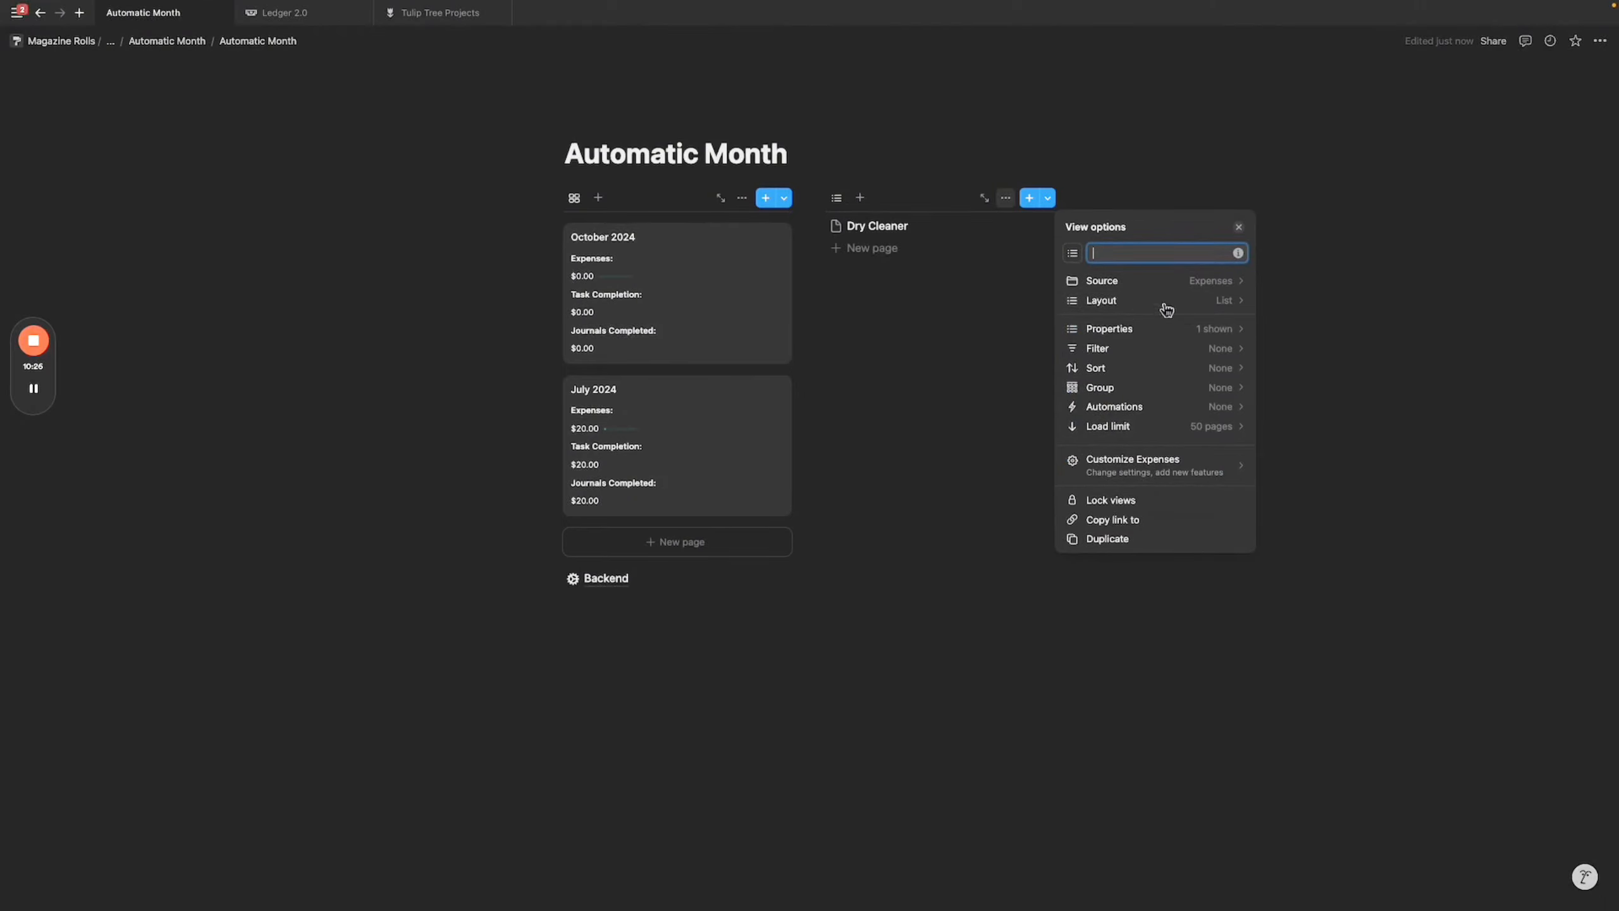
left_click(1153, 330)
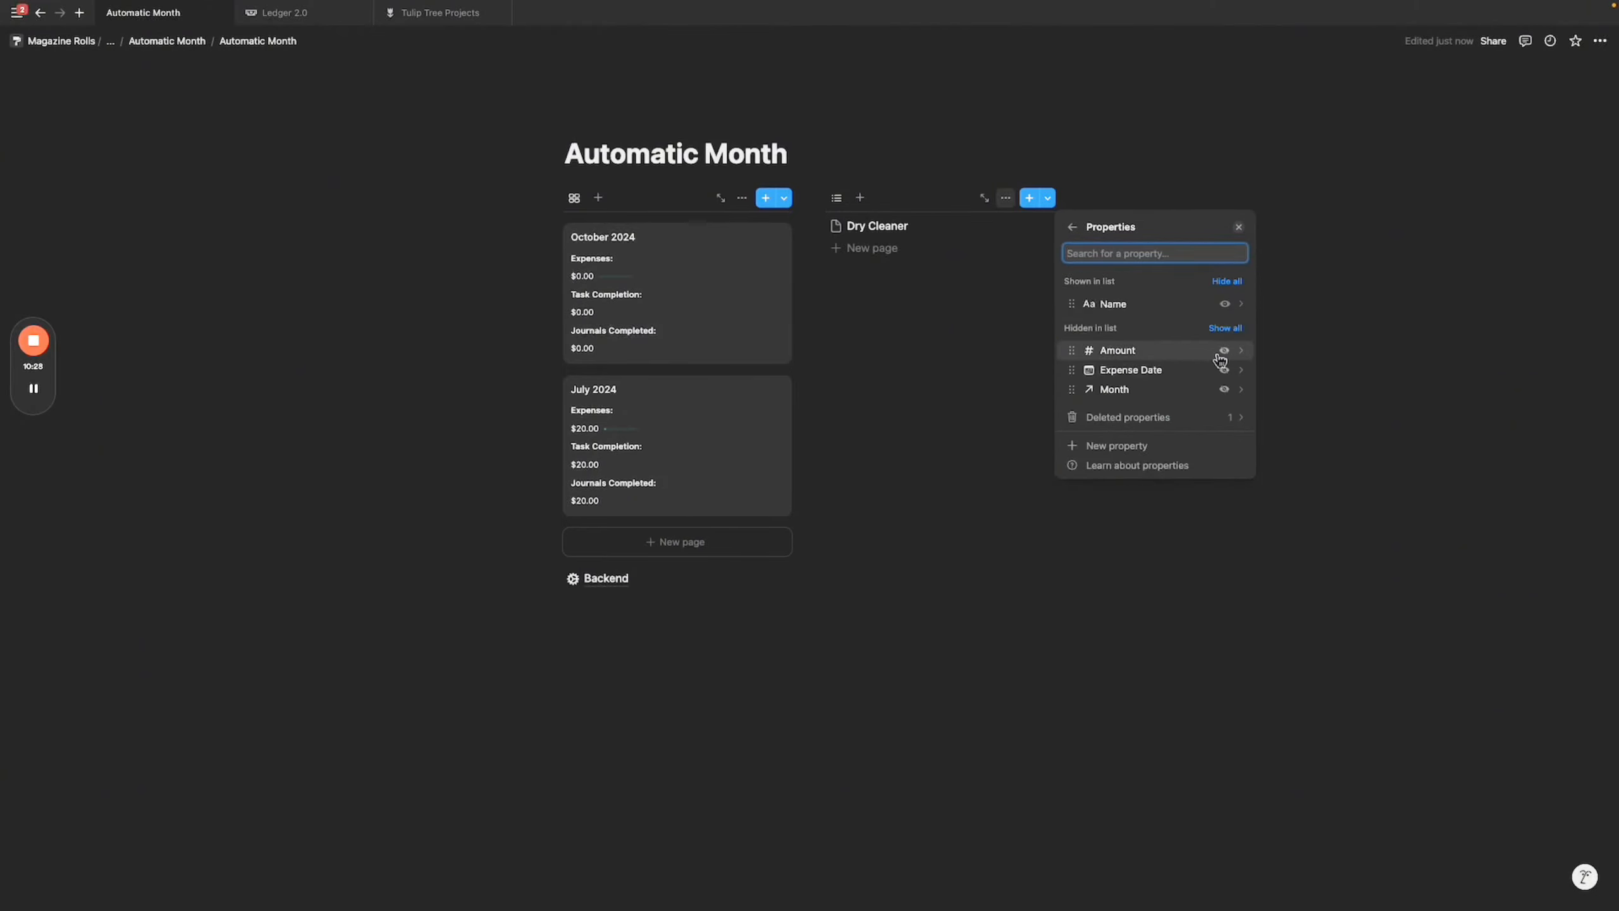
left_click(1226, 351)
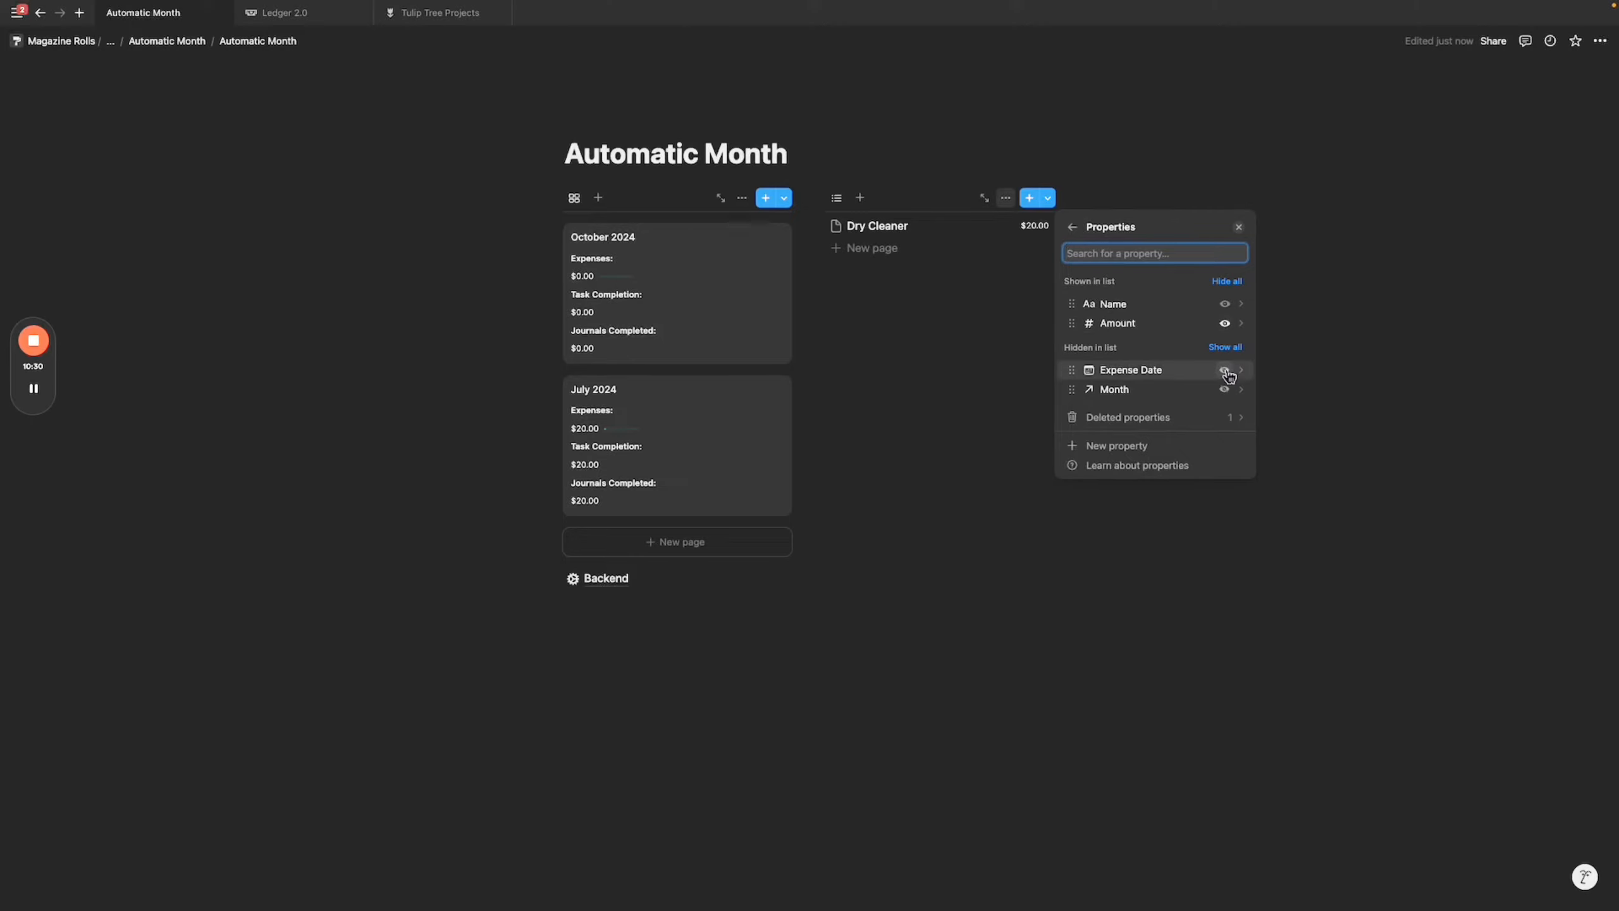
left_click(1225, 370)
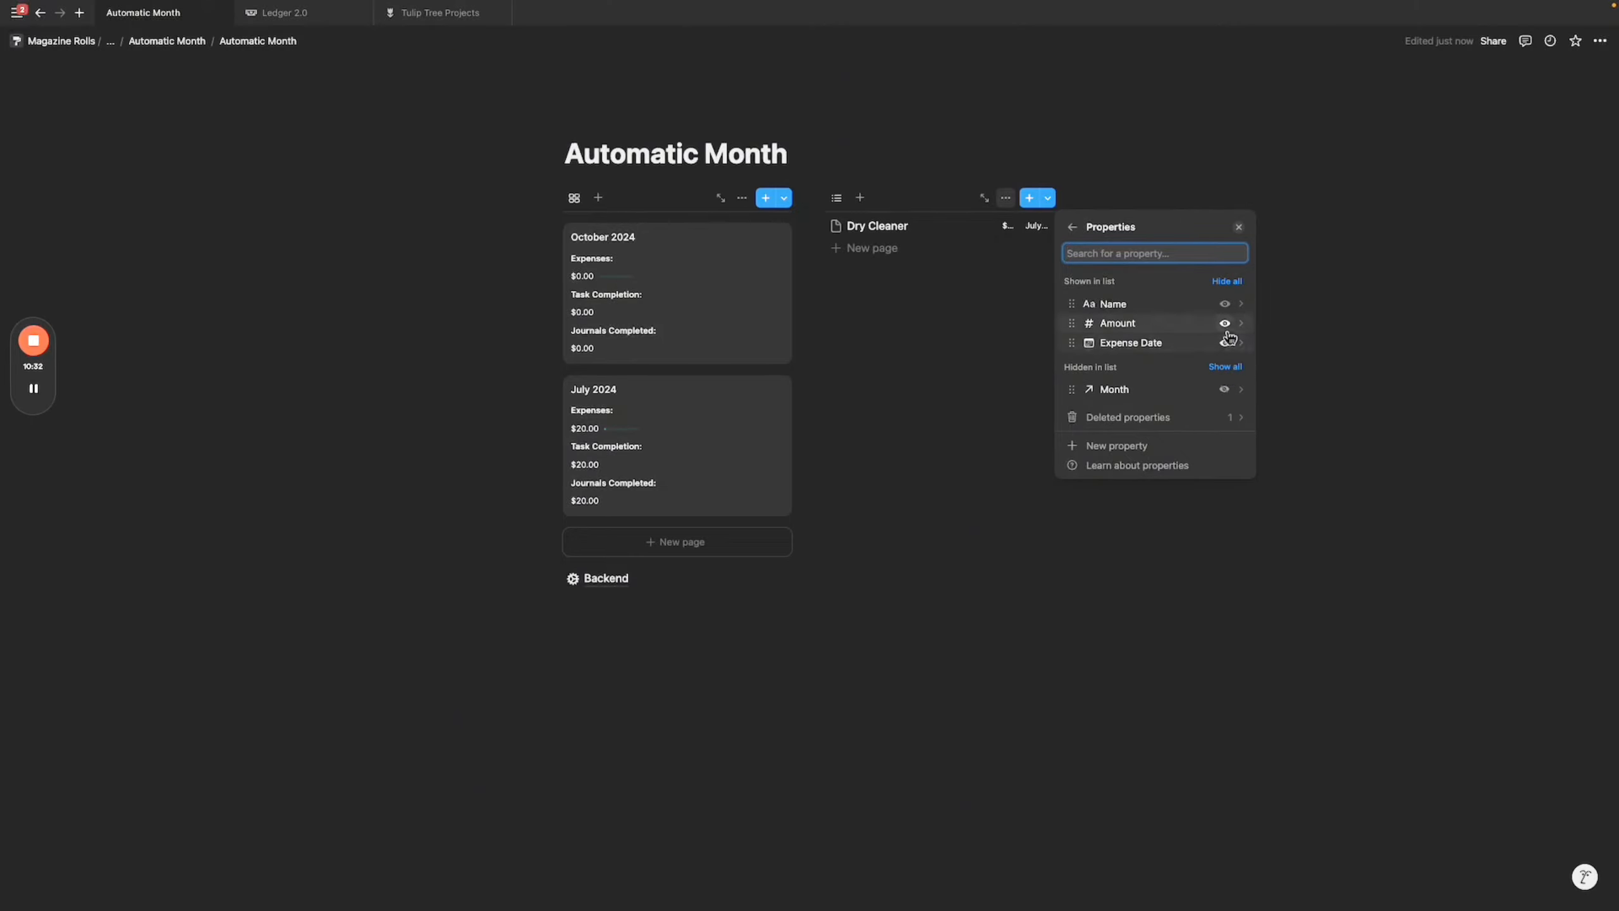
left_click(1225, 343)
left_click(874, 318)
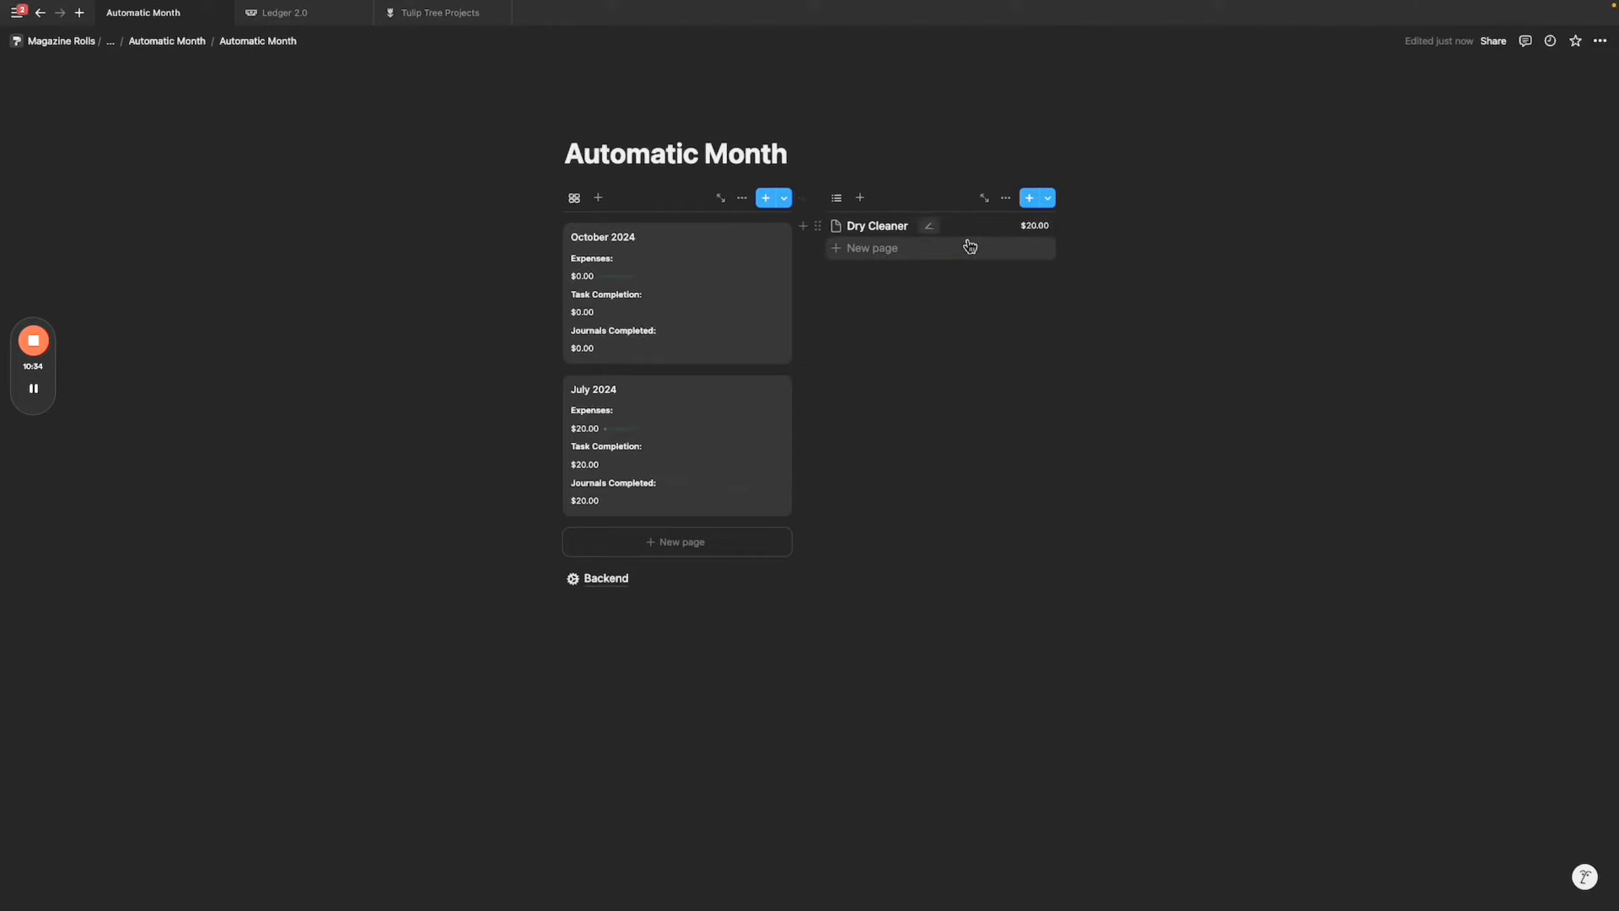
Create a new Expenses template with Expense Date set to Today, the date when duplicated.
left_click(1048, 199)
left_click(1103, 295)
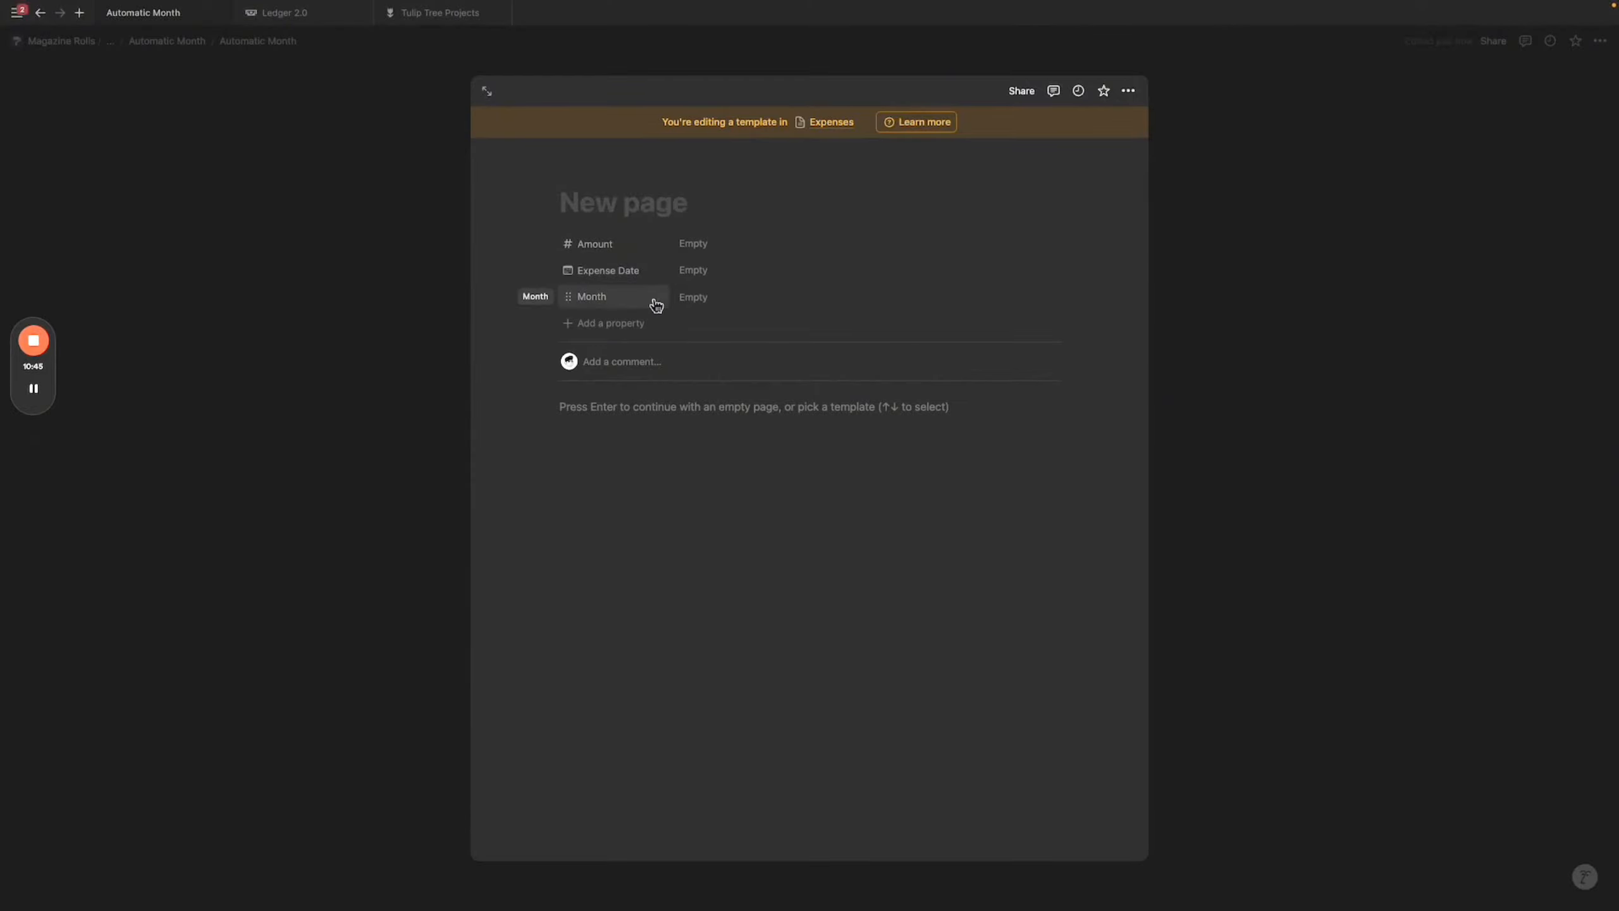
left_click(701, 271)
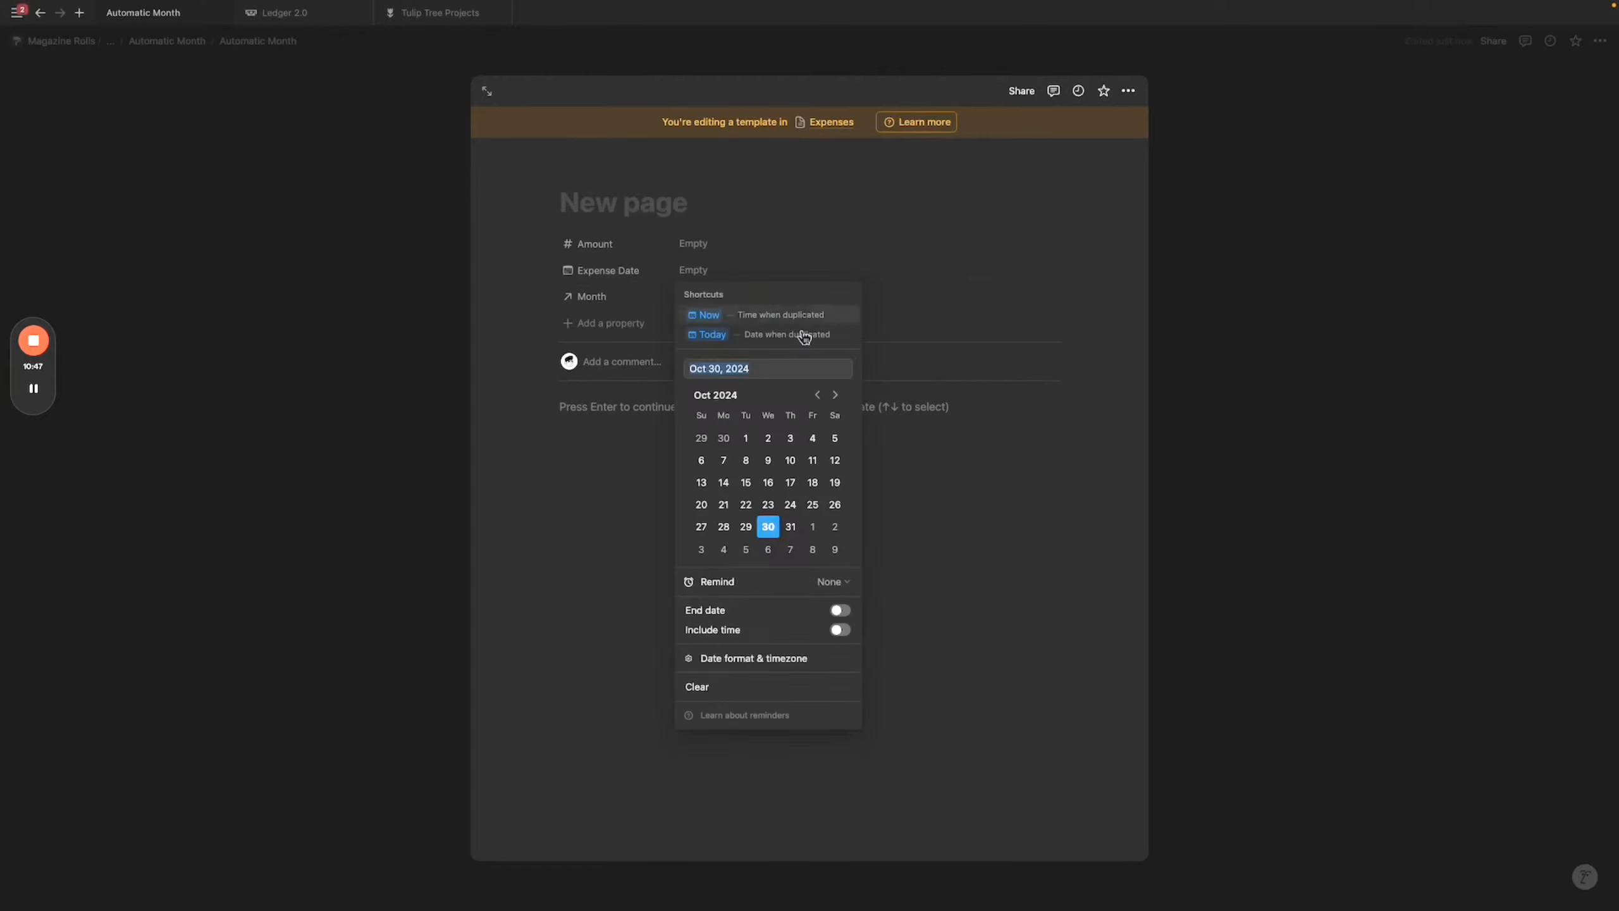
left_click(712, 335)
left_click(1284, 329)
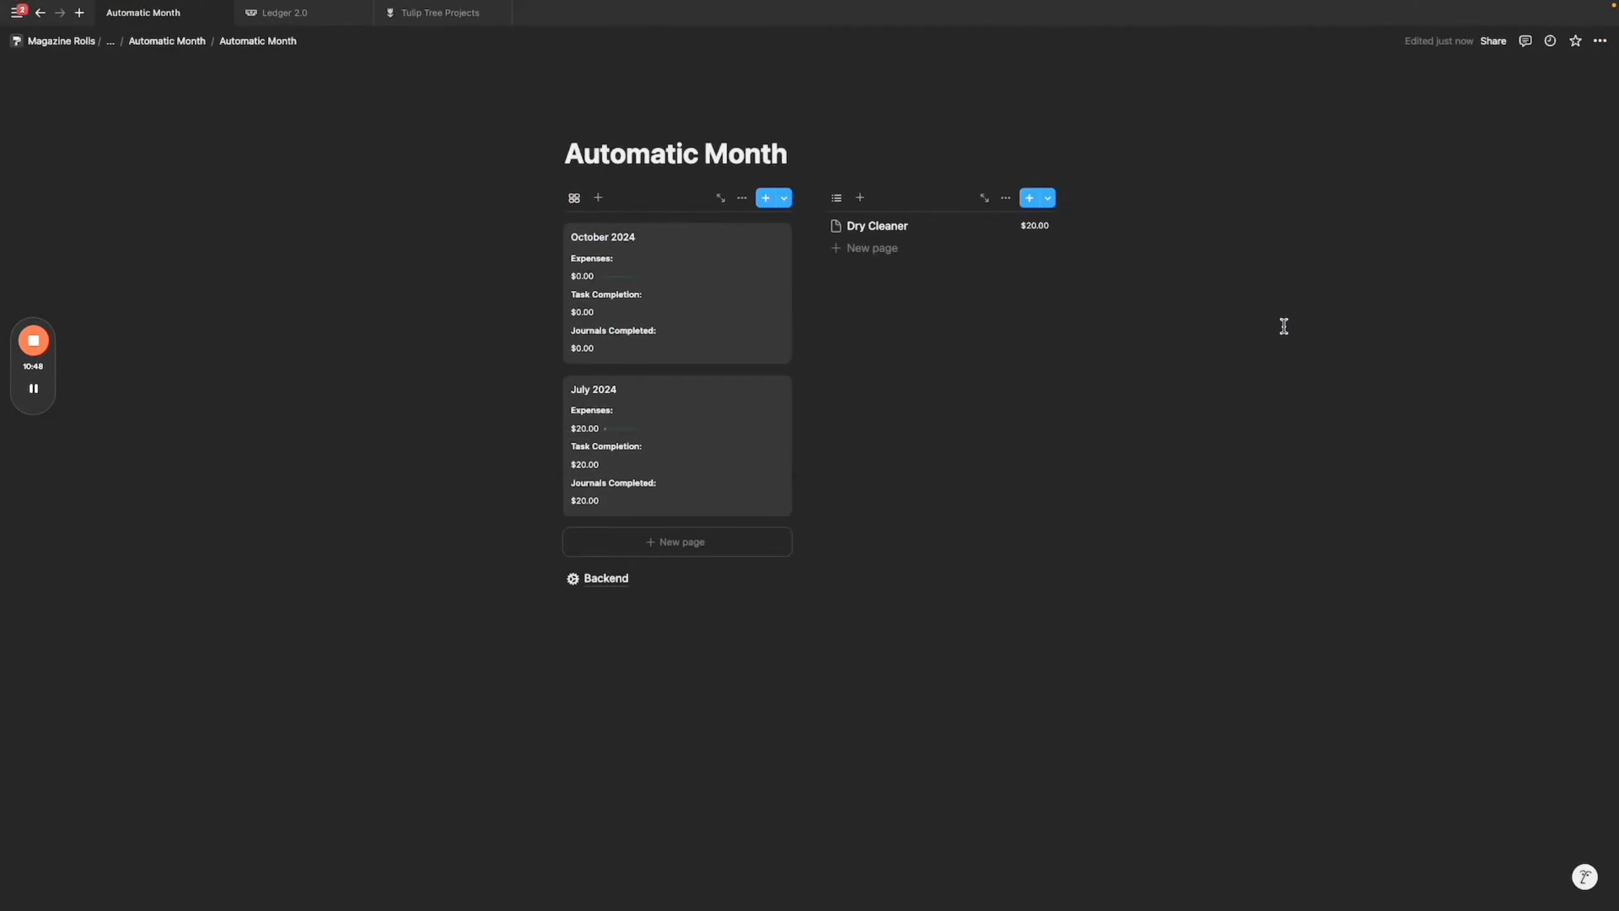
Add an expense named Cat with an amount of 150 to the Expenses list.
left_click(885, 261)
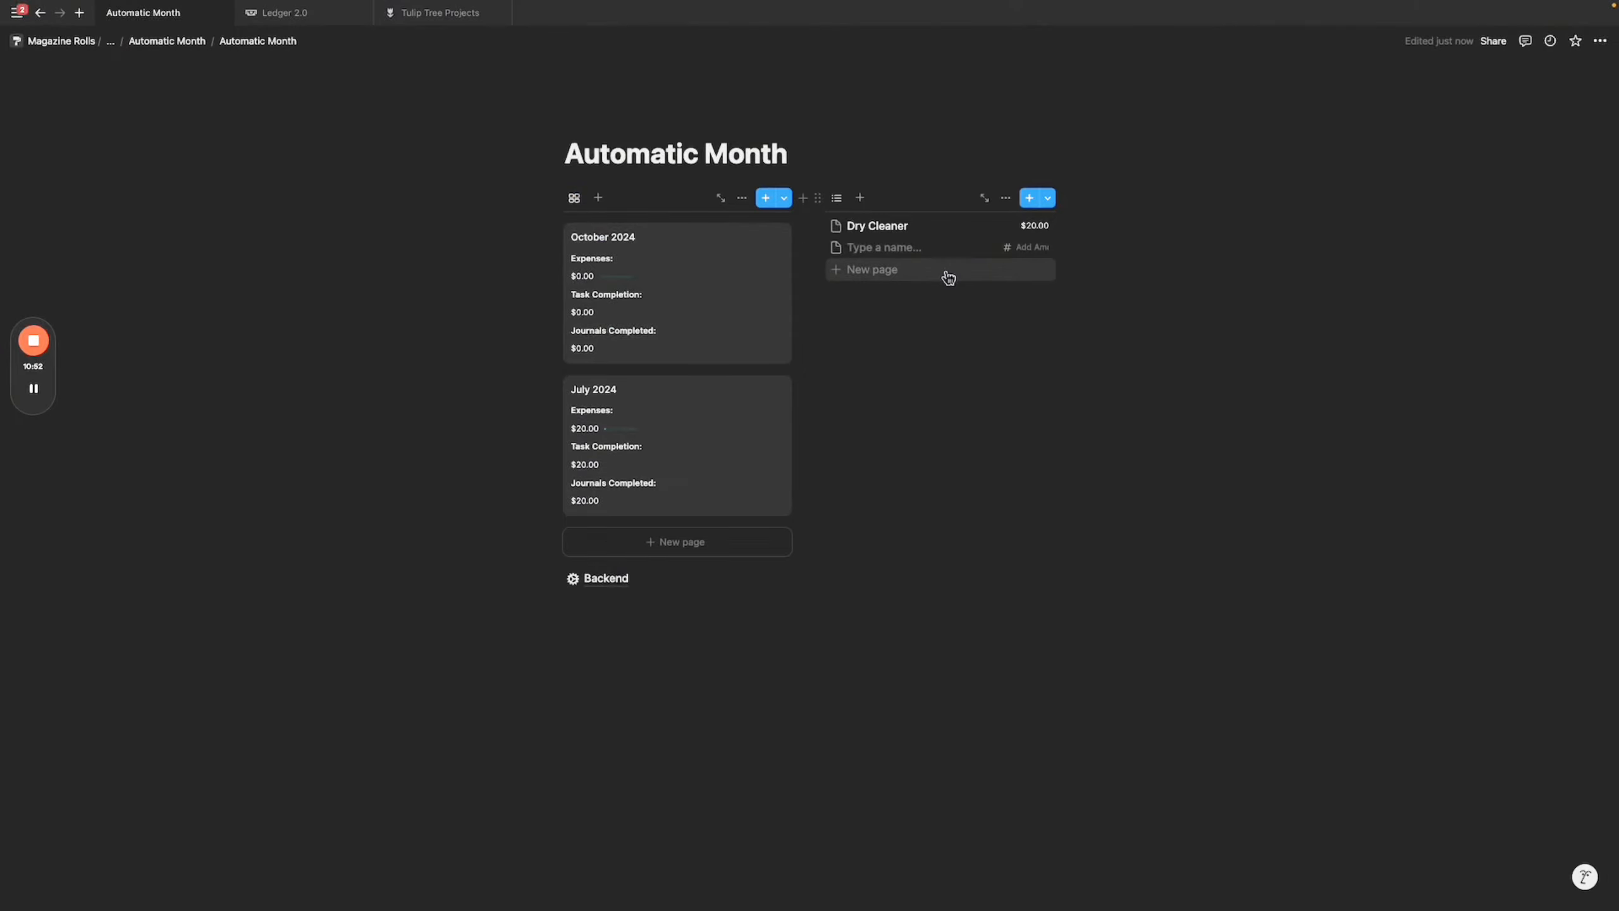
type("Cat")
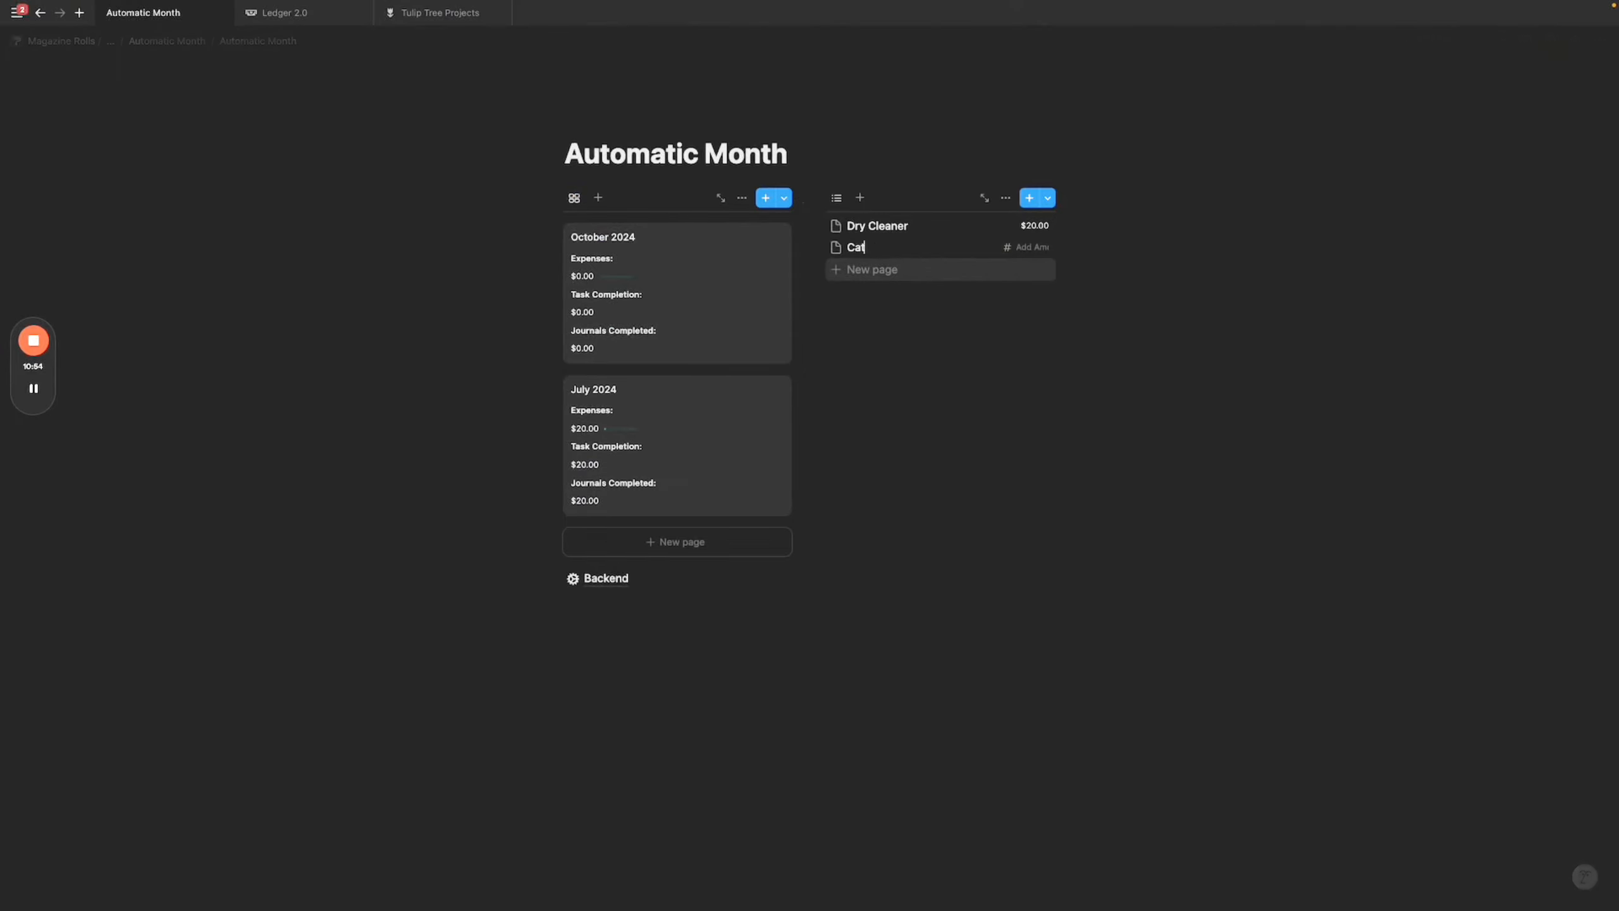
left_click(1044, 252)
type("150")
key("Return")
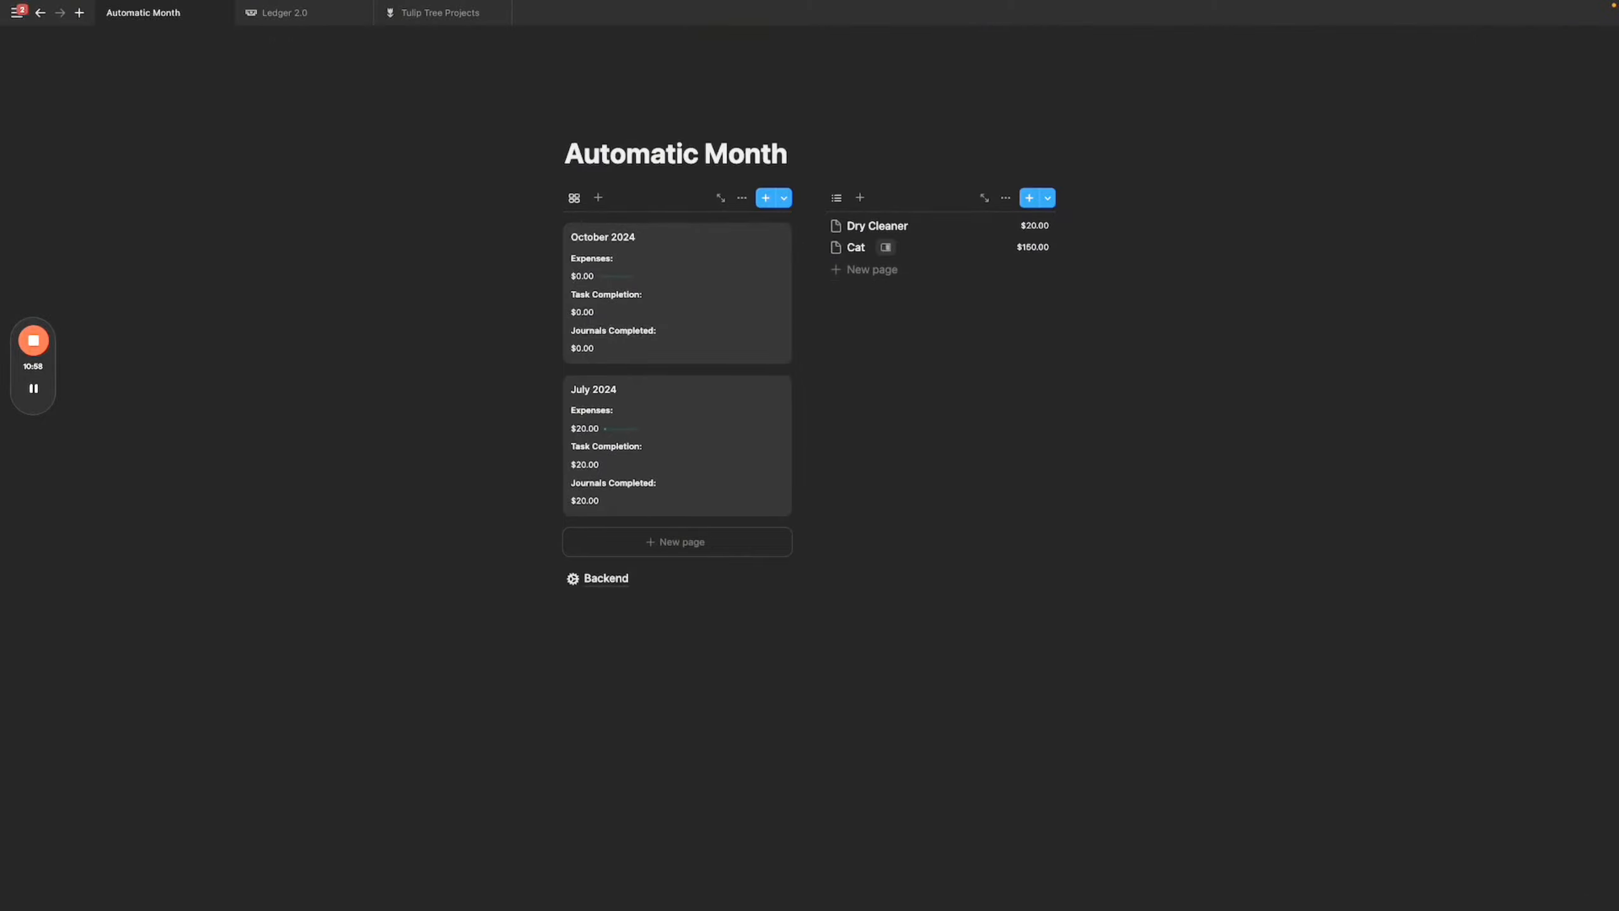
left_click(942, 338)
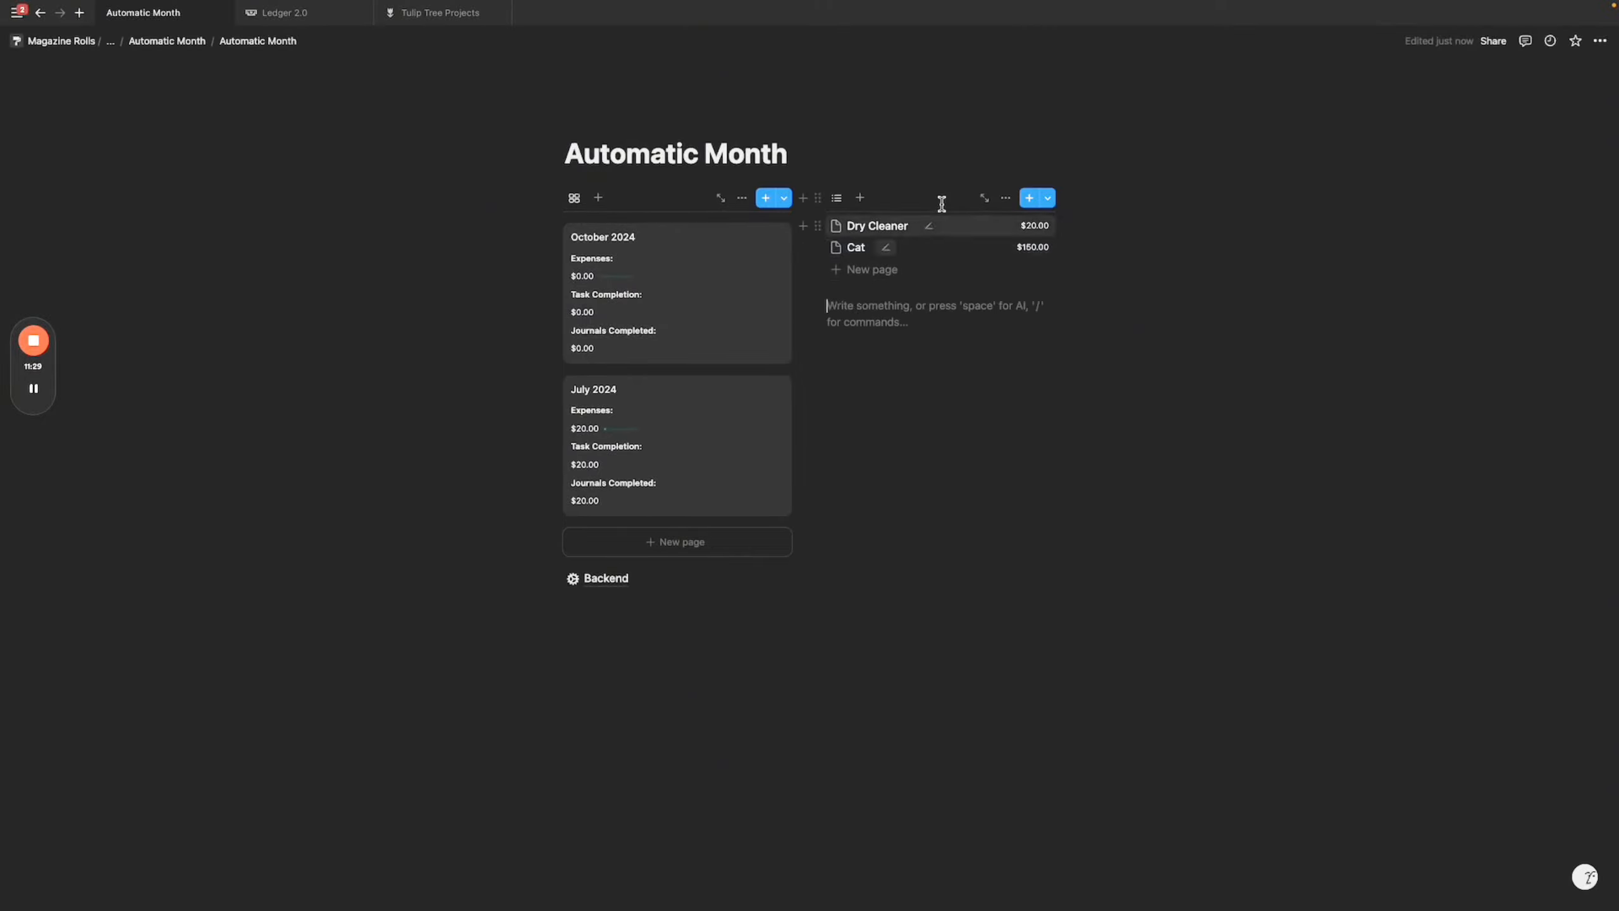
Review the expense details on the July 2024 and October 2024 month pages.
left_click_drag(871, 293, 892, 351)
left_click(891, 350)
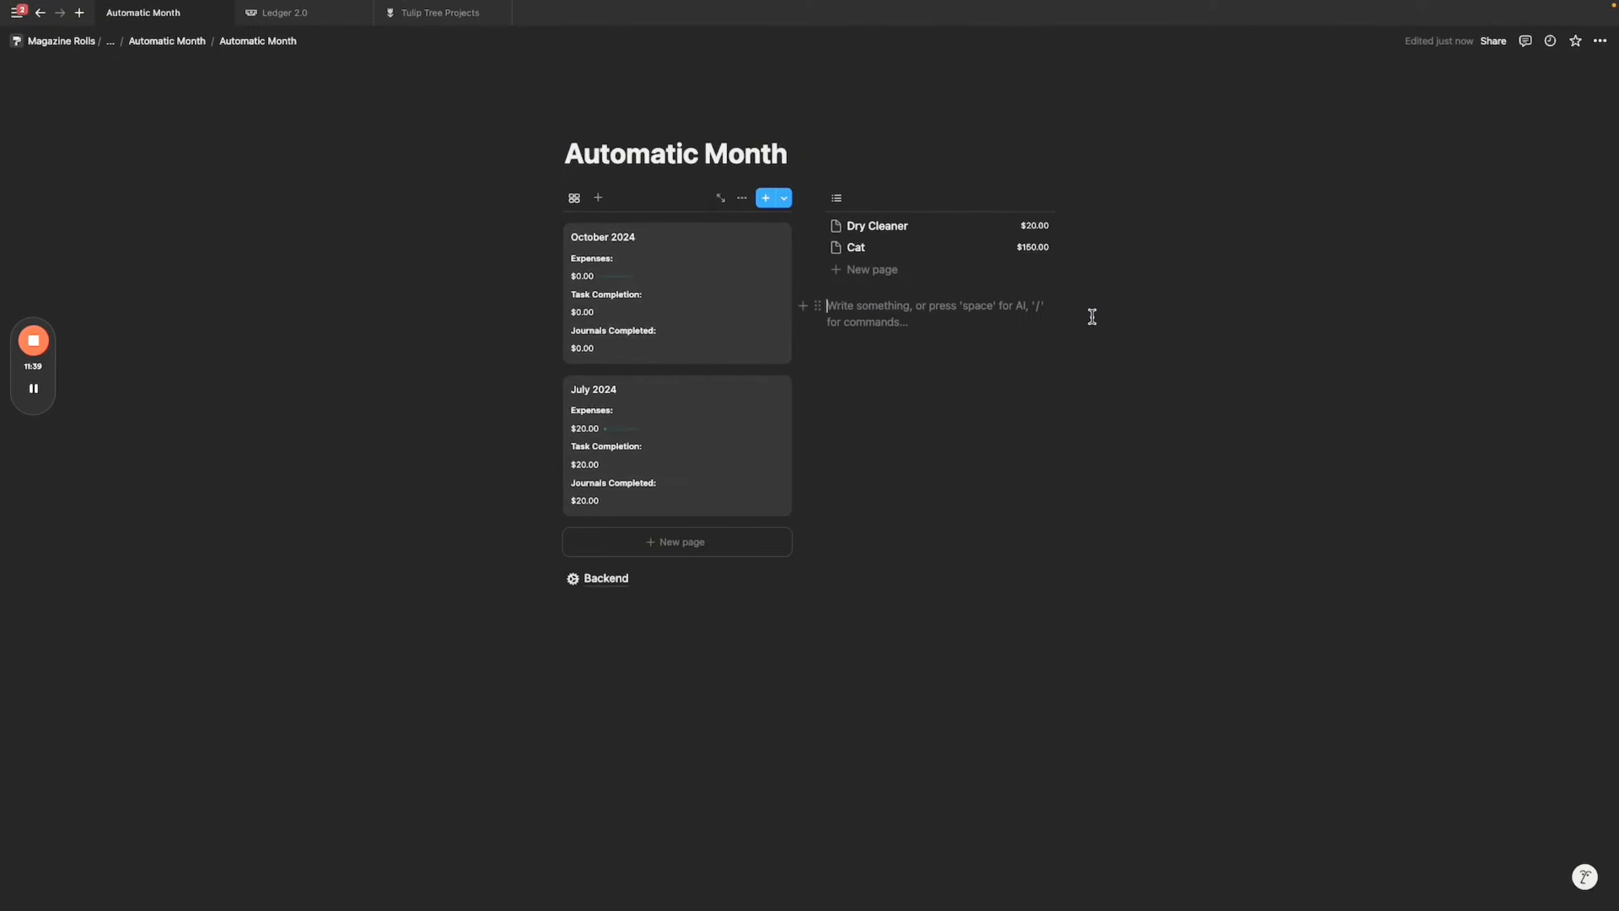
left_click(712, 412)
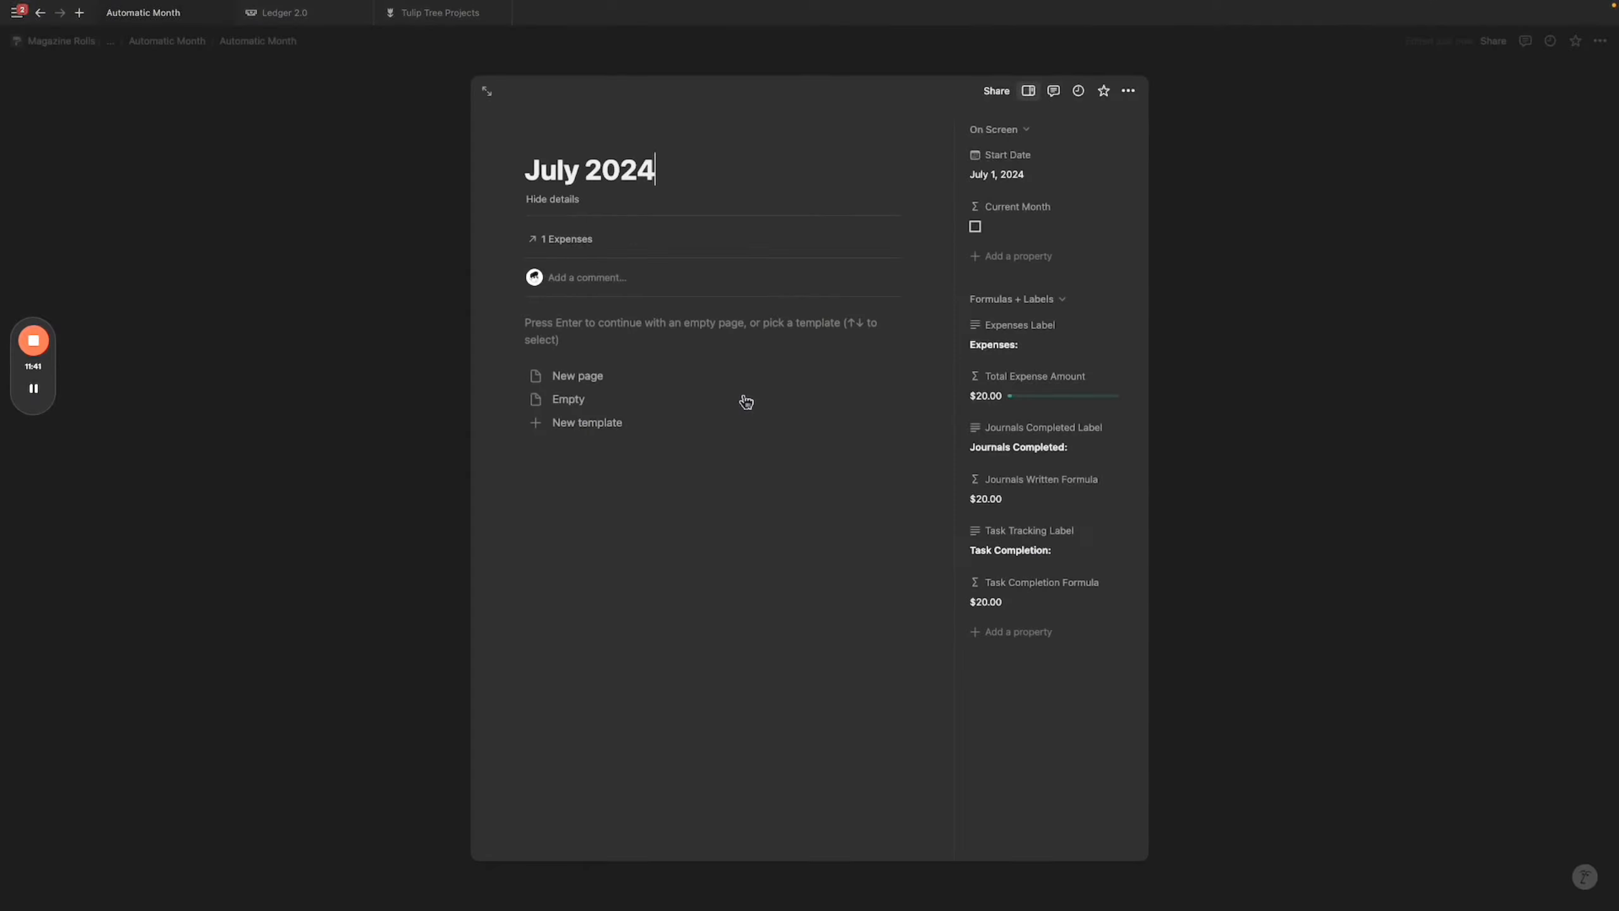
left_click(1383, 309)
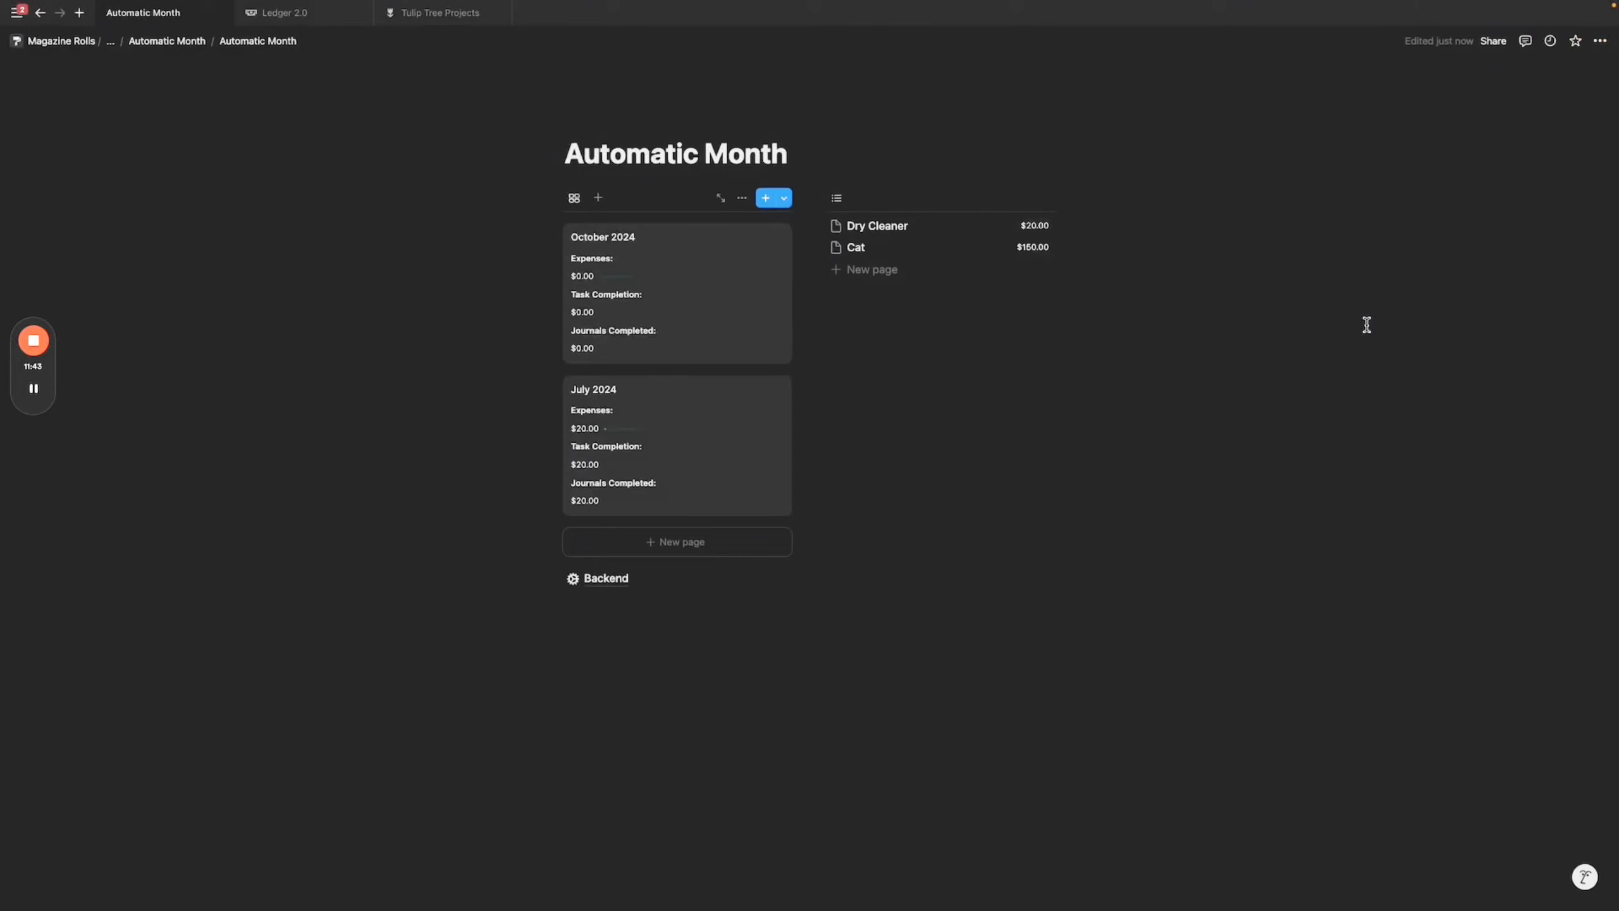
left_click(675, 284)
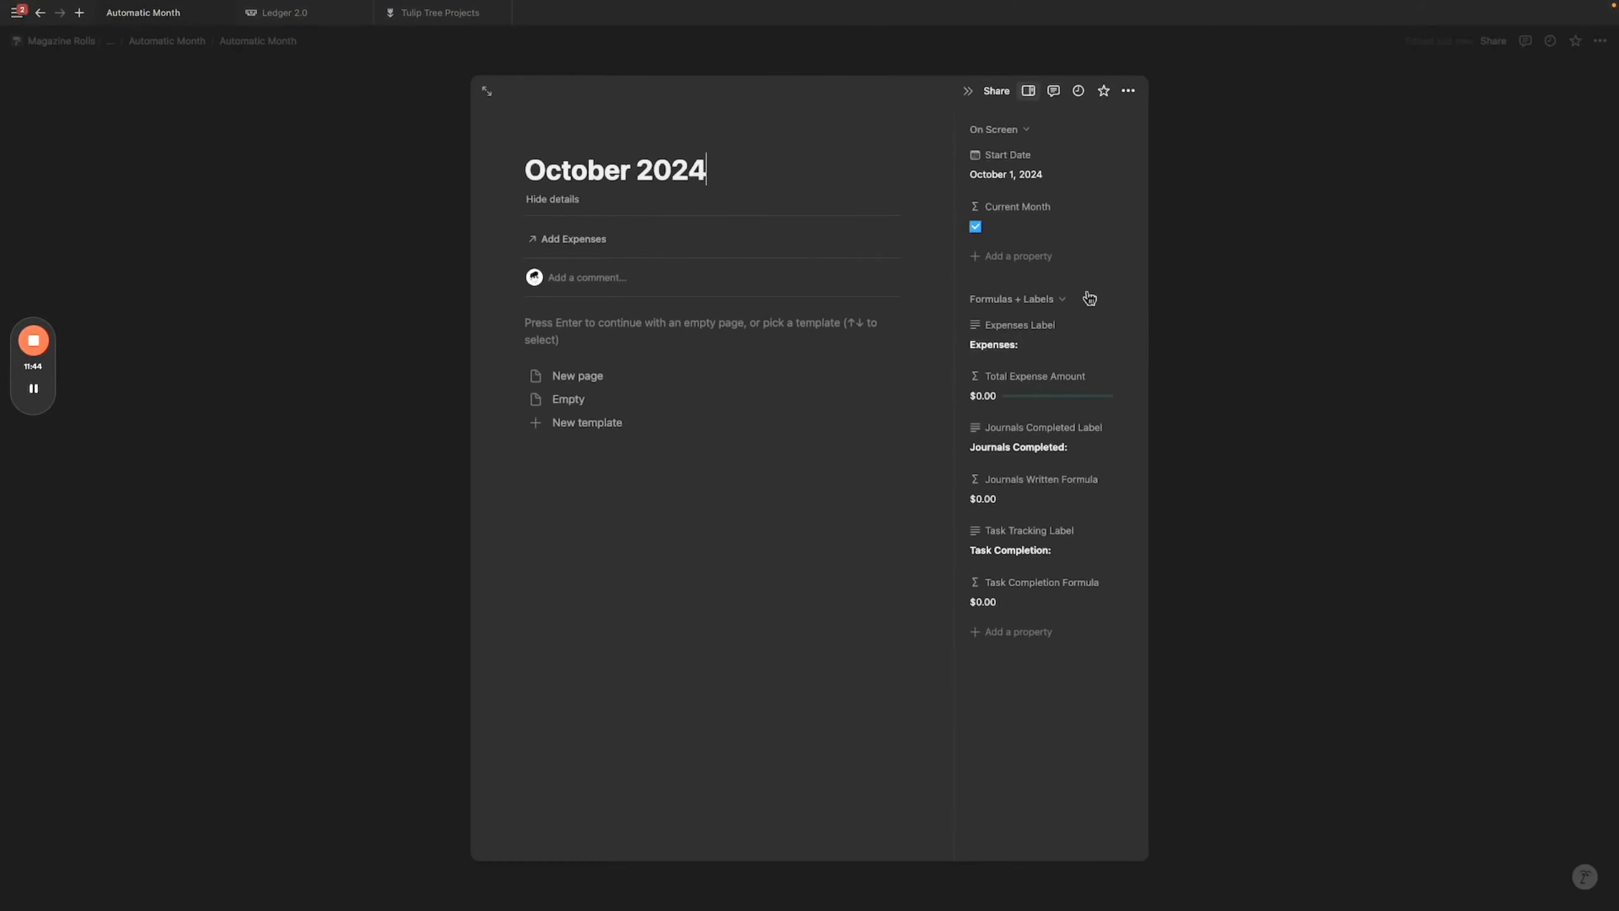
left_click(1267, 357)
Insert a button below the expenses list with an action that adds a page to the Expenses database in Backend.
left_click(874, 384)
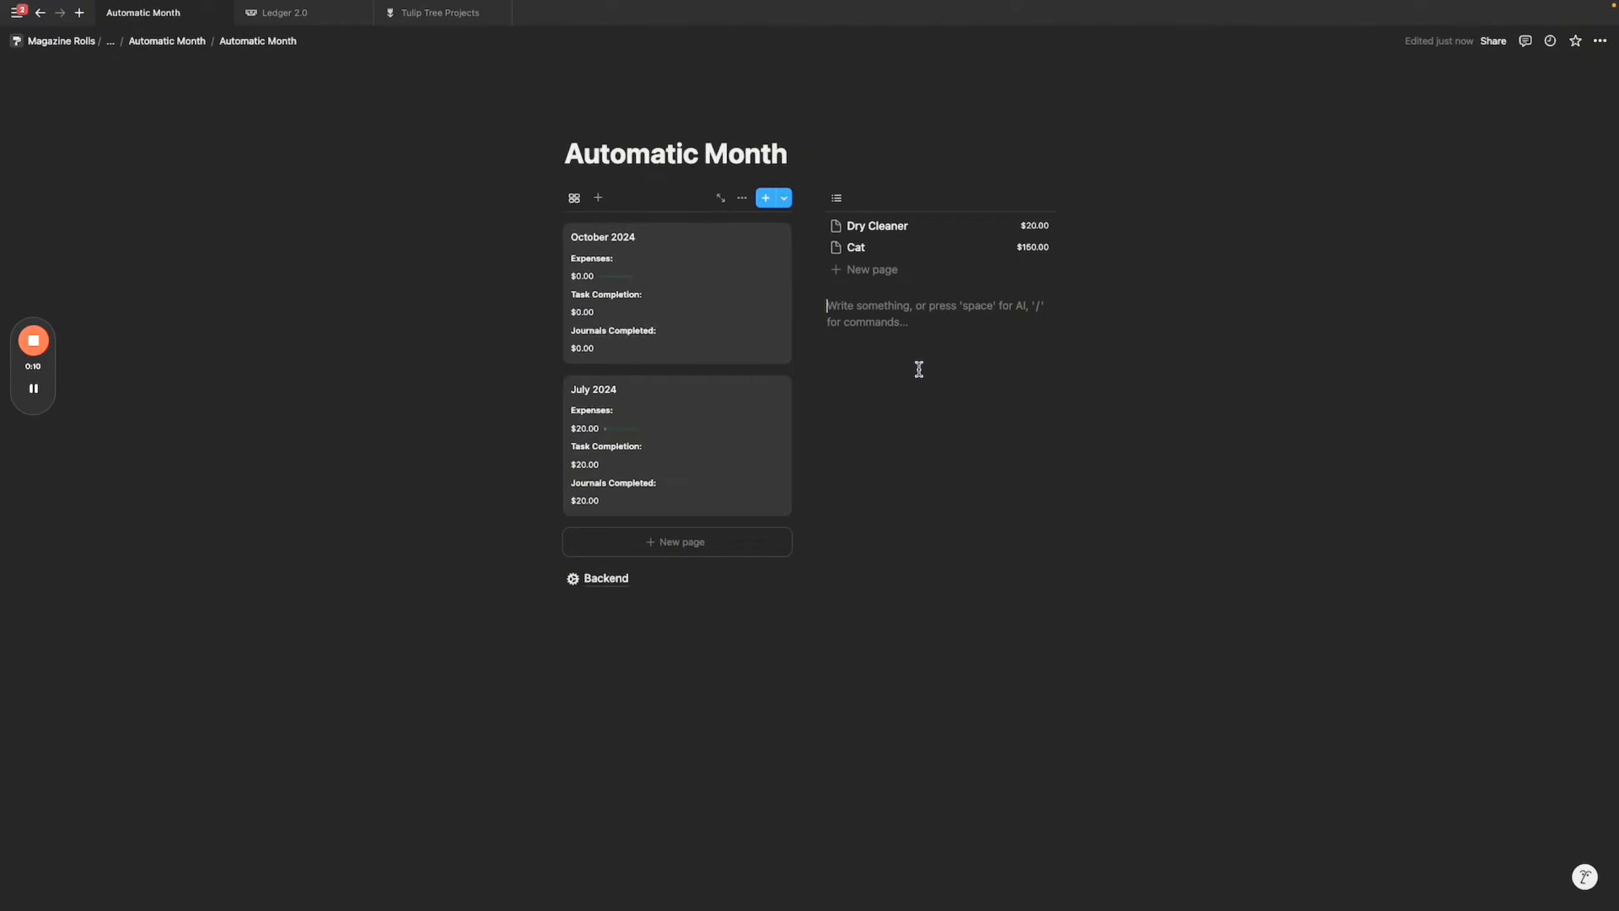
type("/button")
key("Return")
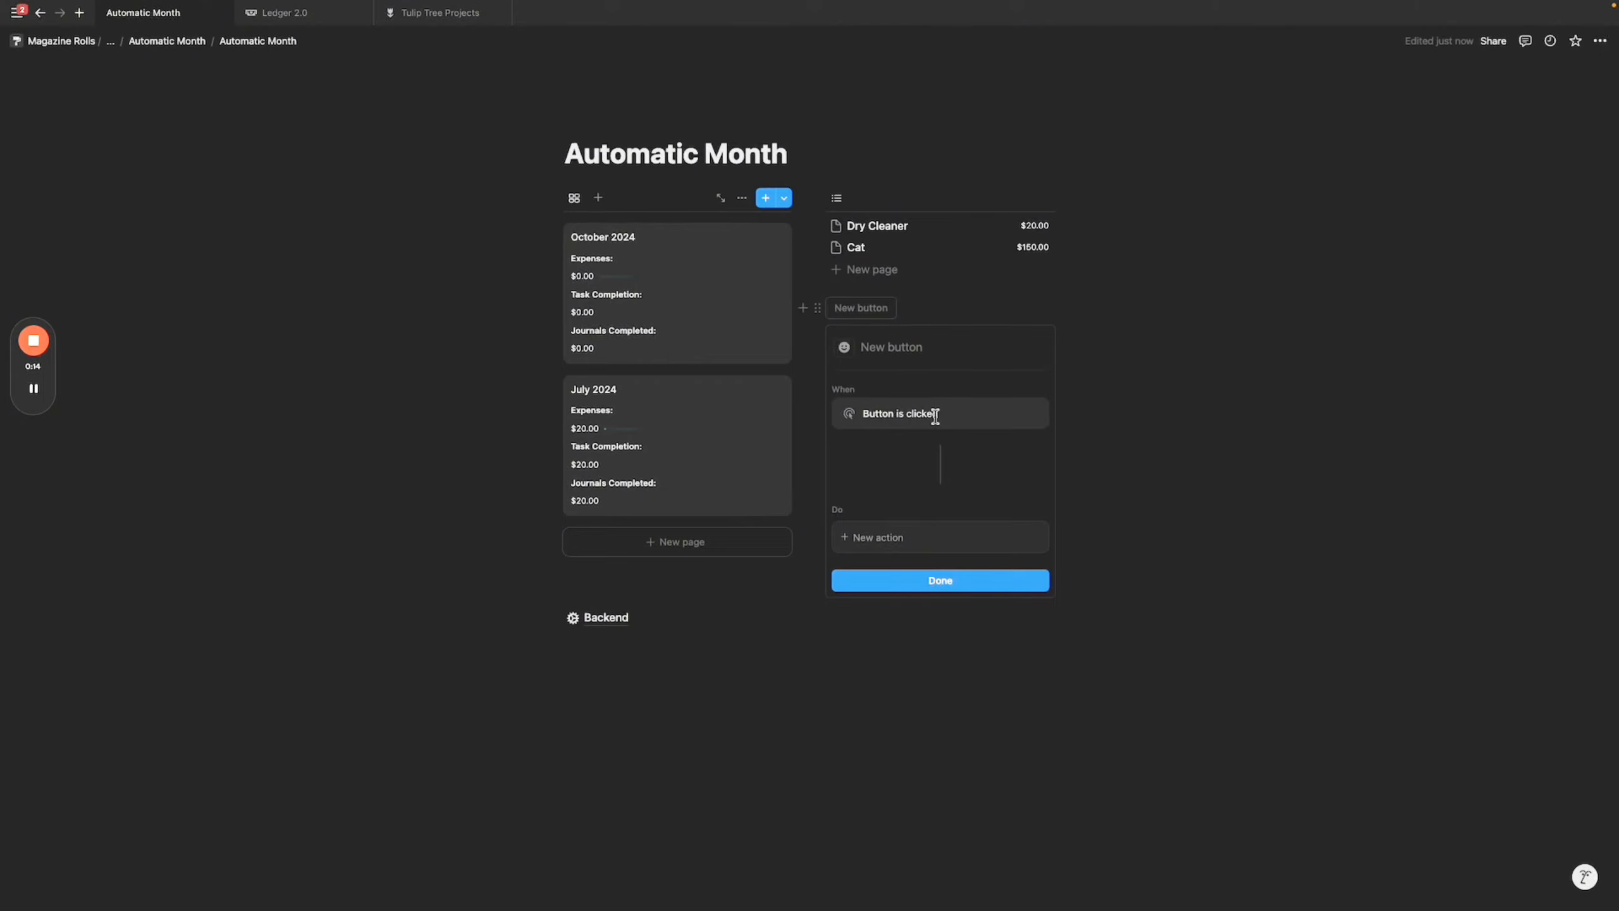
left_click(908, 539)
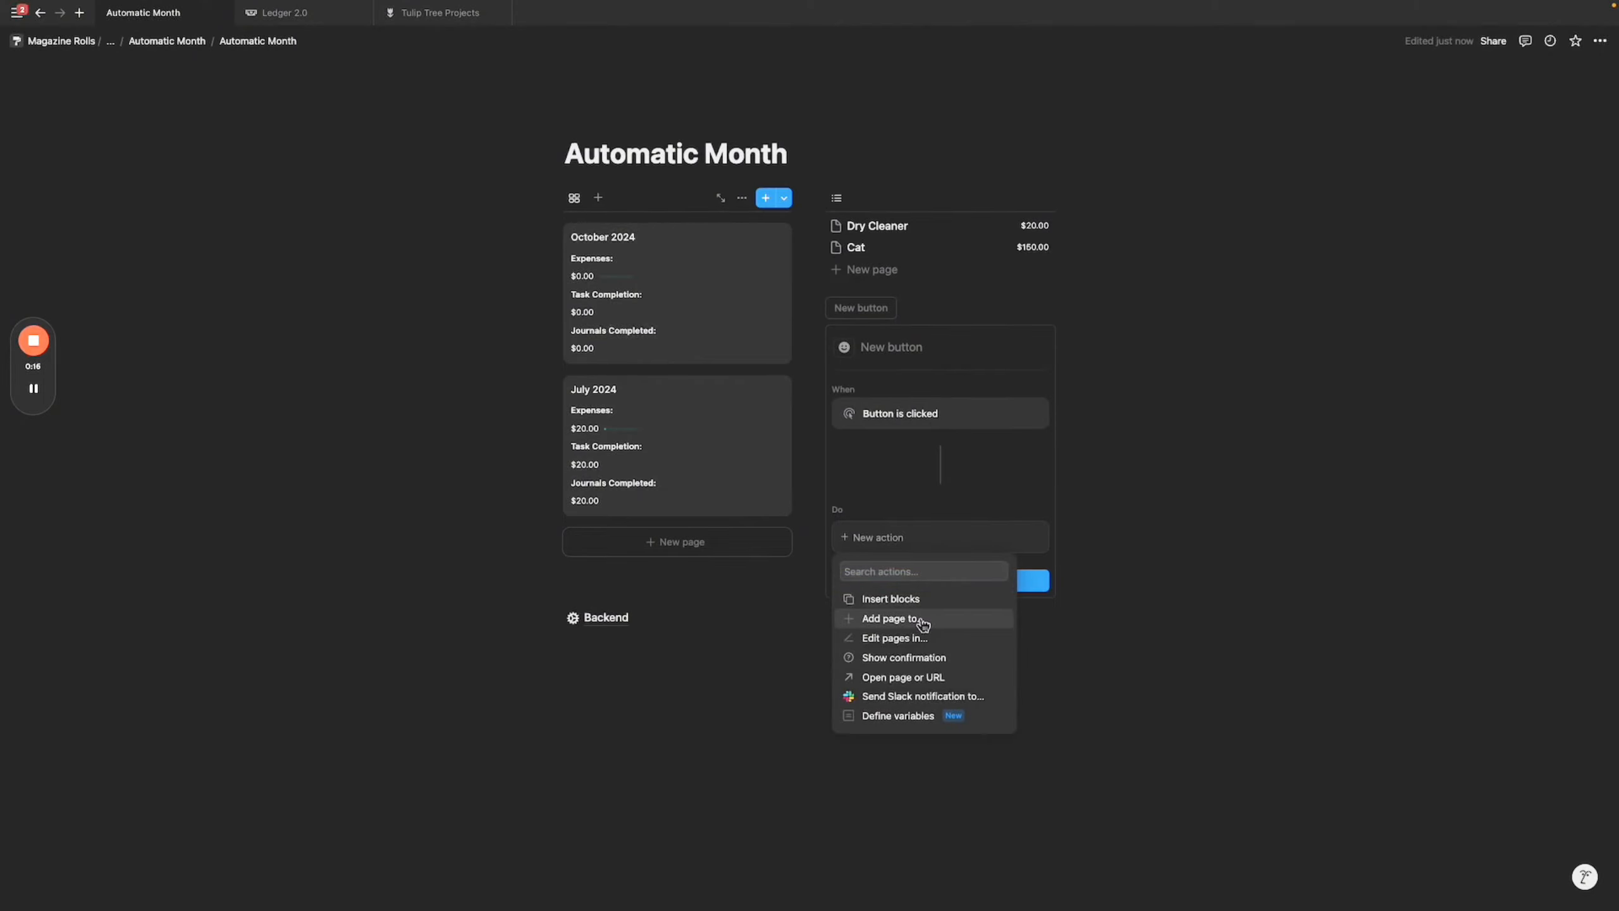
left_click(923, 618)
left_click(998, 541)
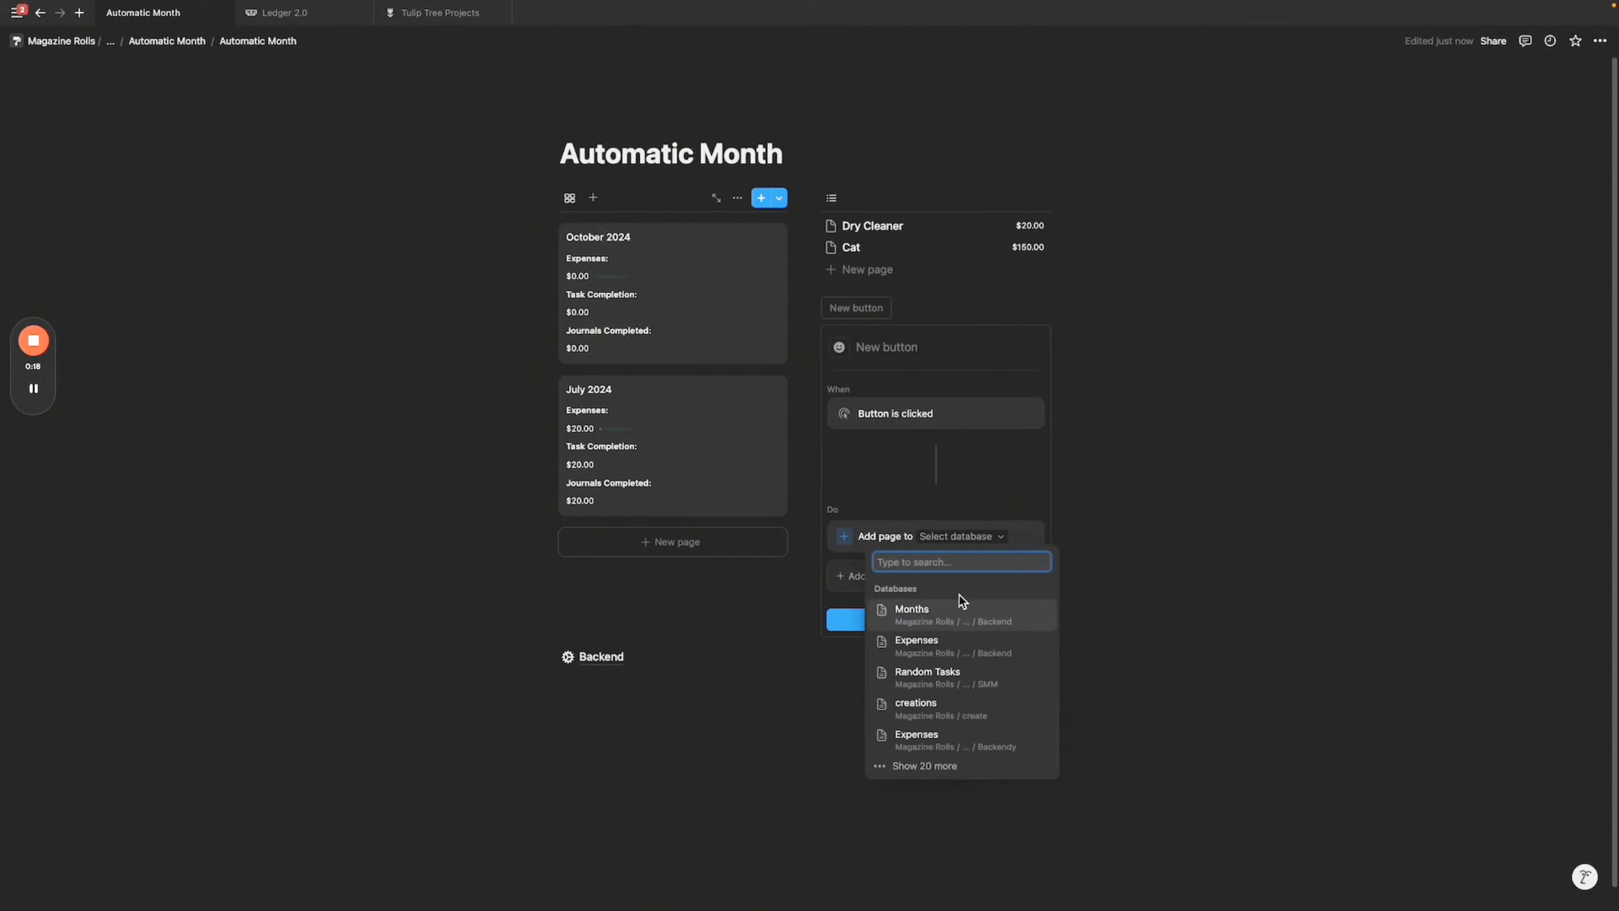
left_click(953, 647)
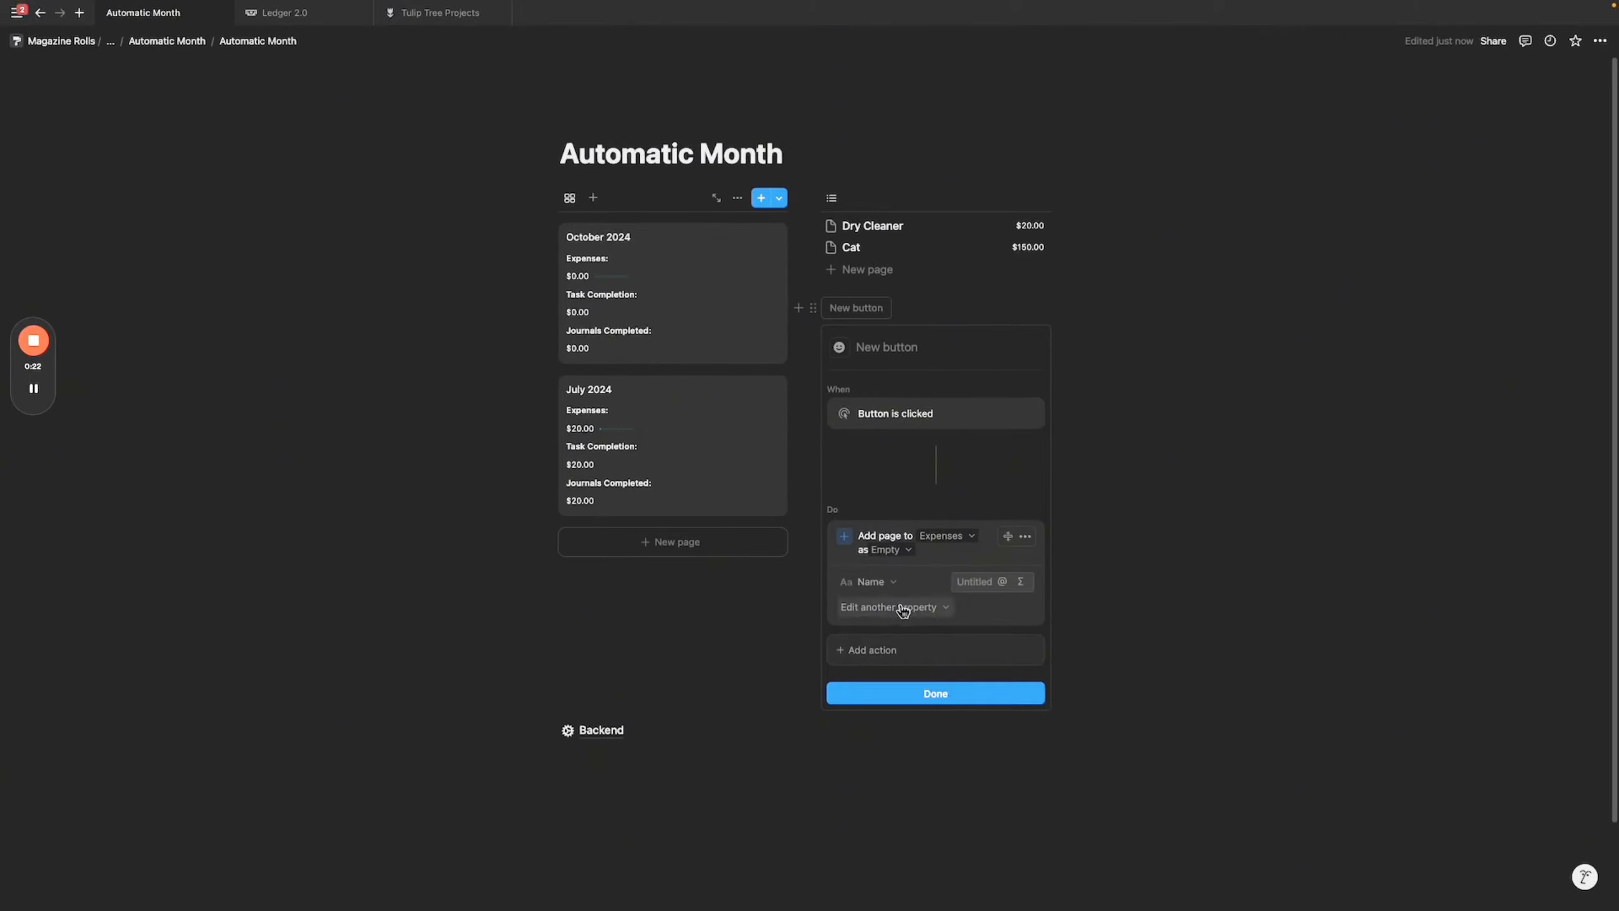
Have the new expense page set its Expense Date to Date triggered, and remove the Name property from the action.
left_click(940, 608)
left_click(865, 681)
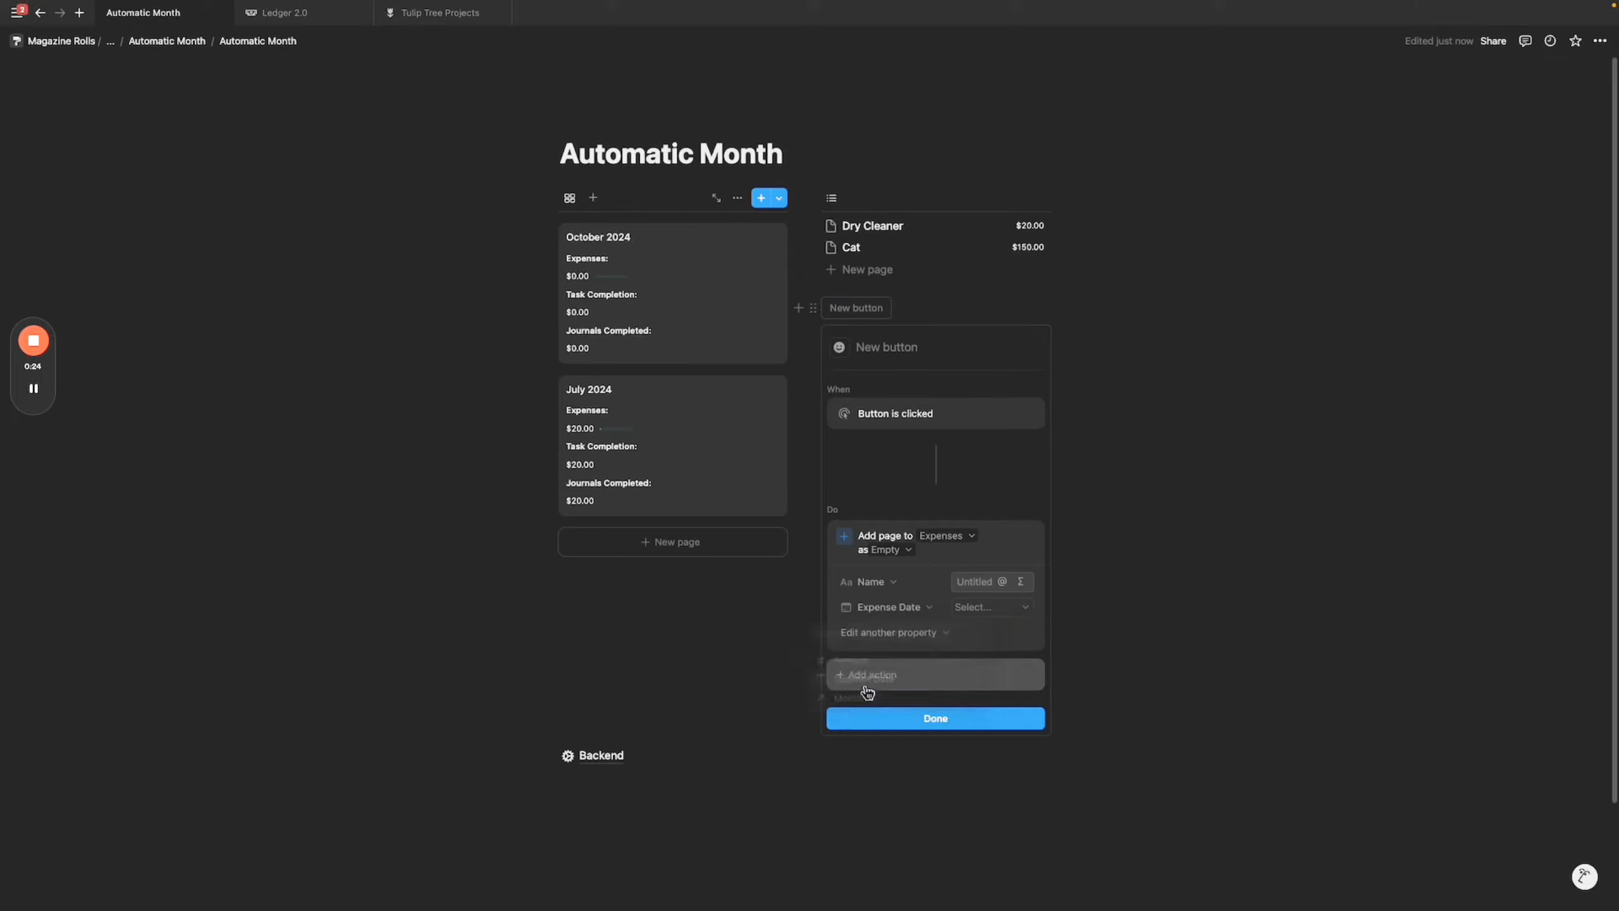
left_click(991, 607)
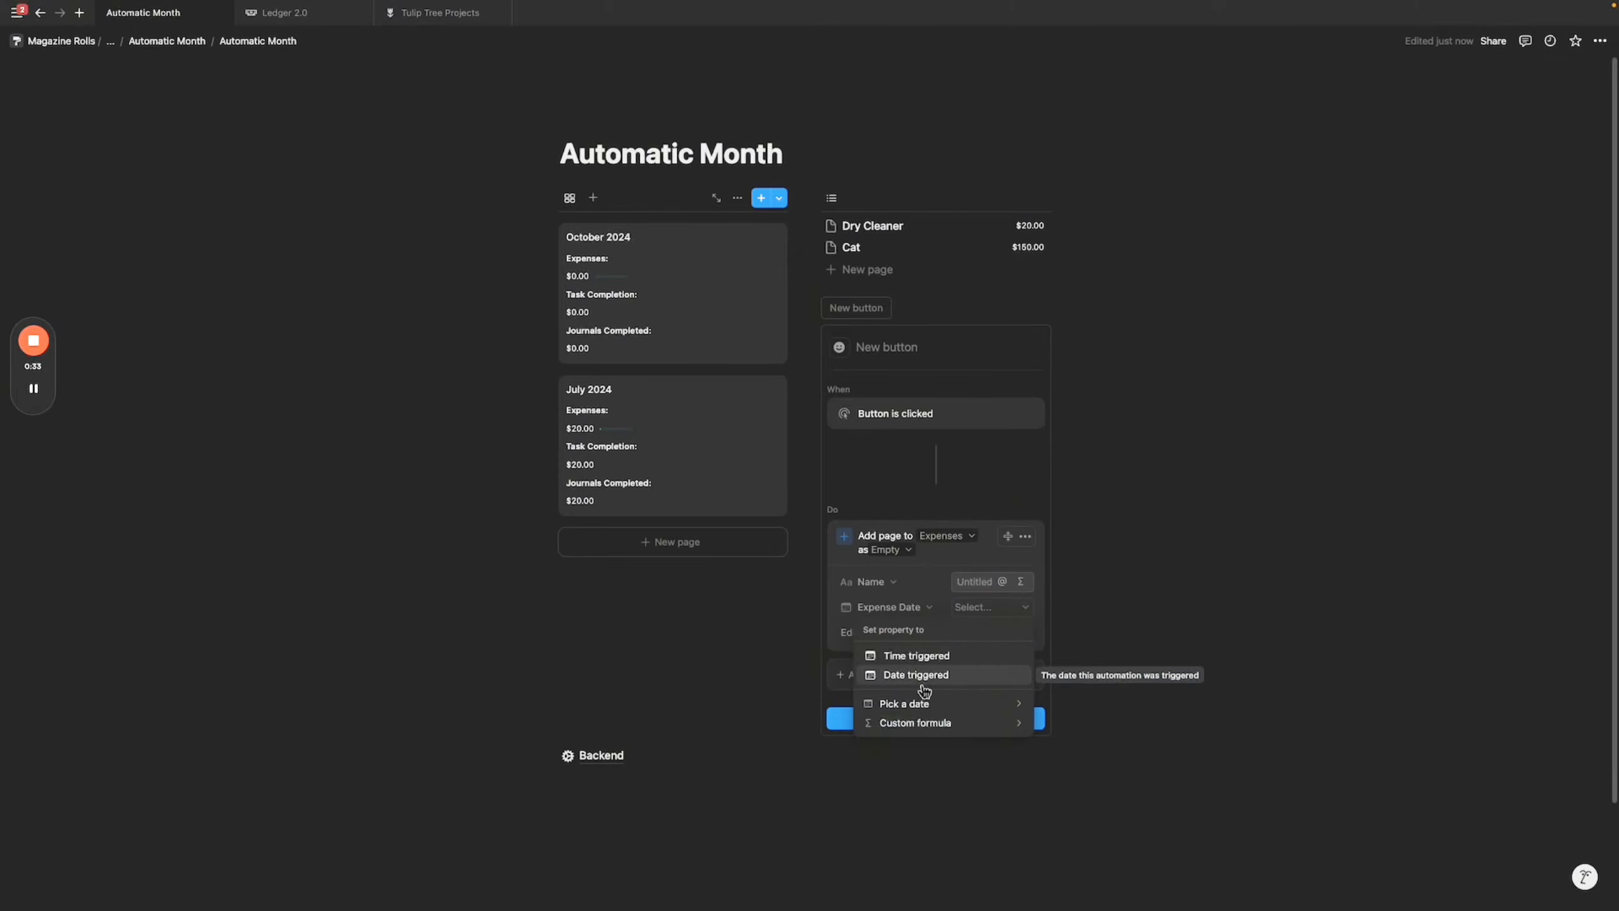
left_click(923, 678)
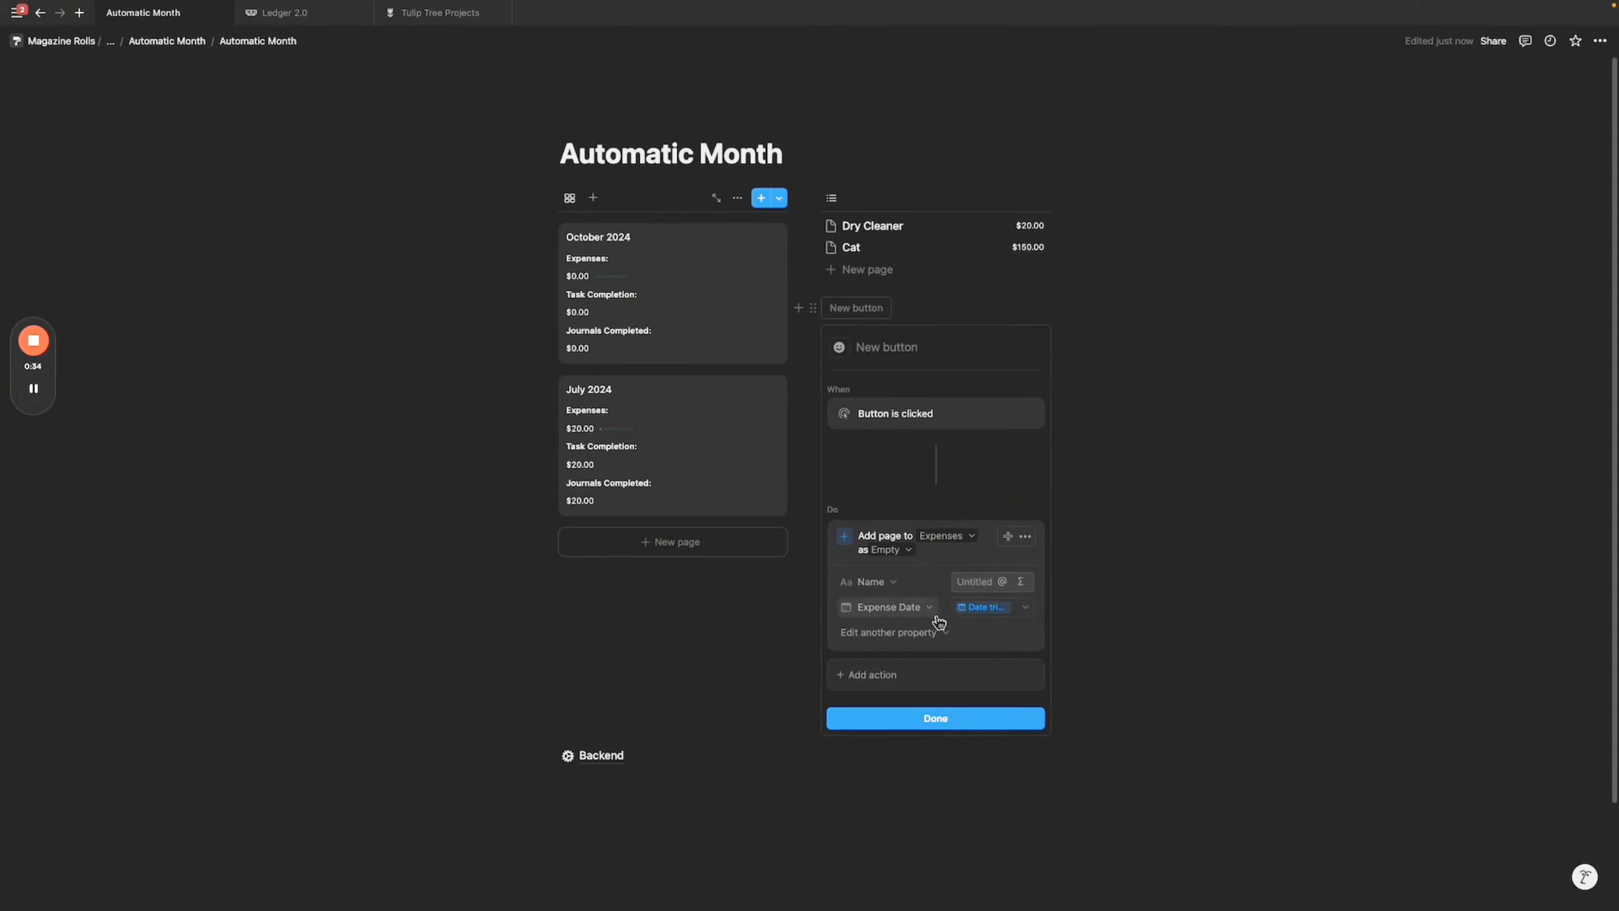
left_click(889, 607)
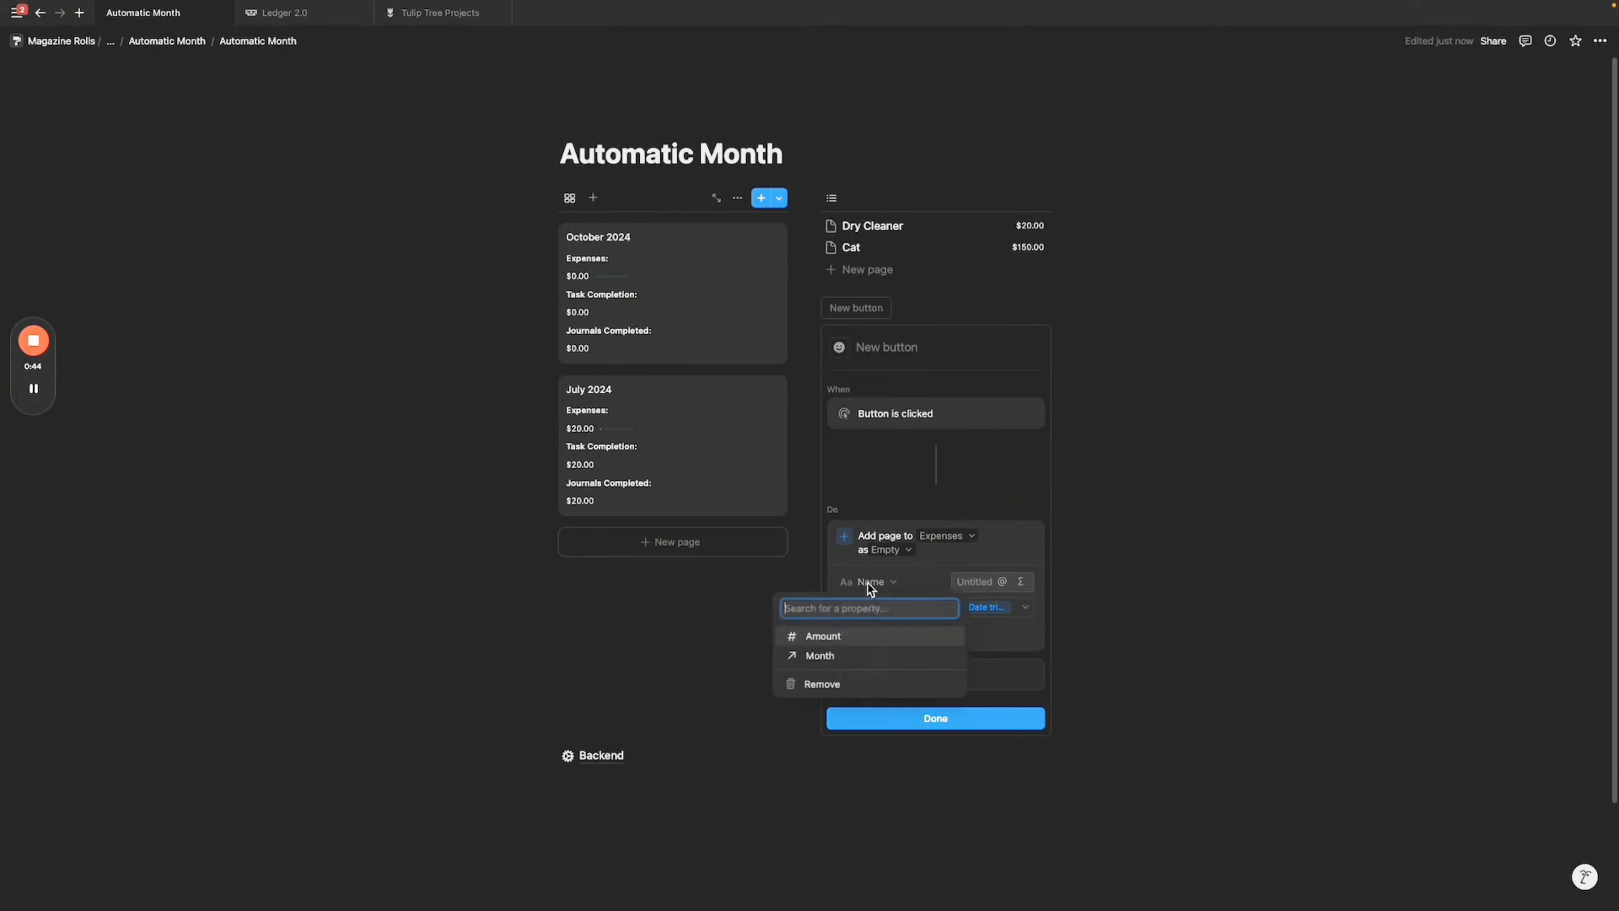
left_click(863, 684)
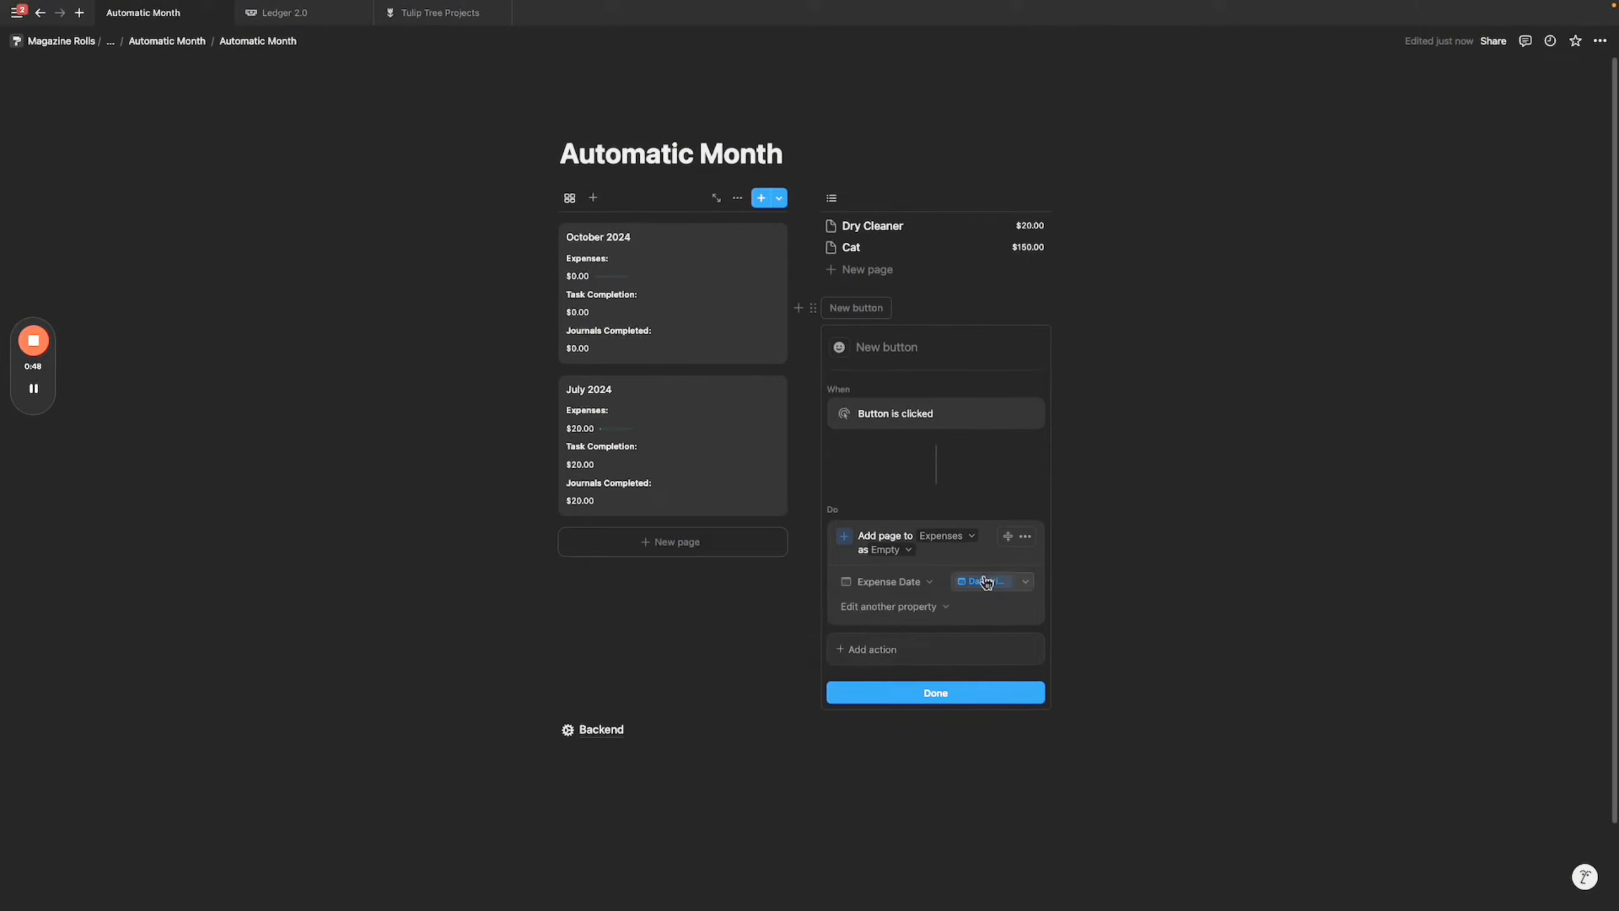
Add a second button action that edits pages in the Months database where Current Month is Checked.
left_click(893, 652)
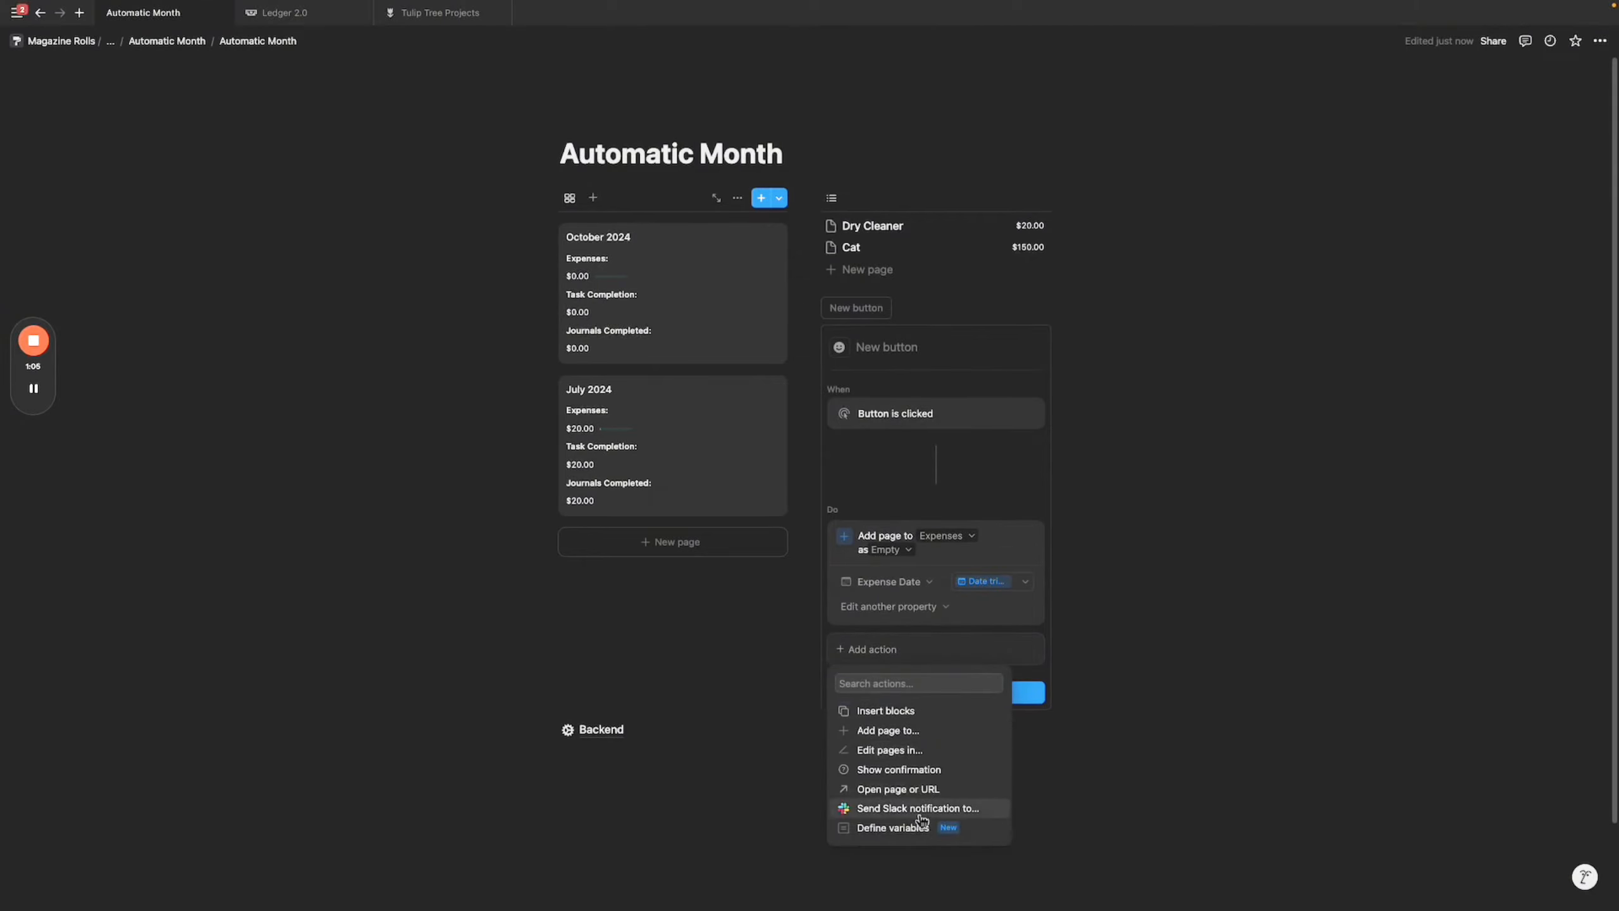
left_click(915, 750)
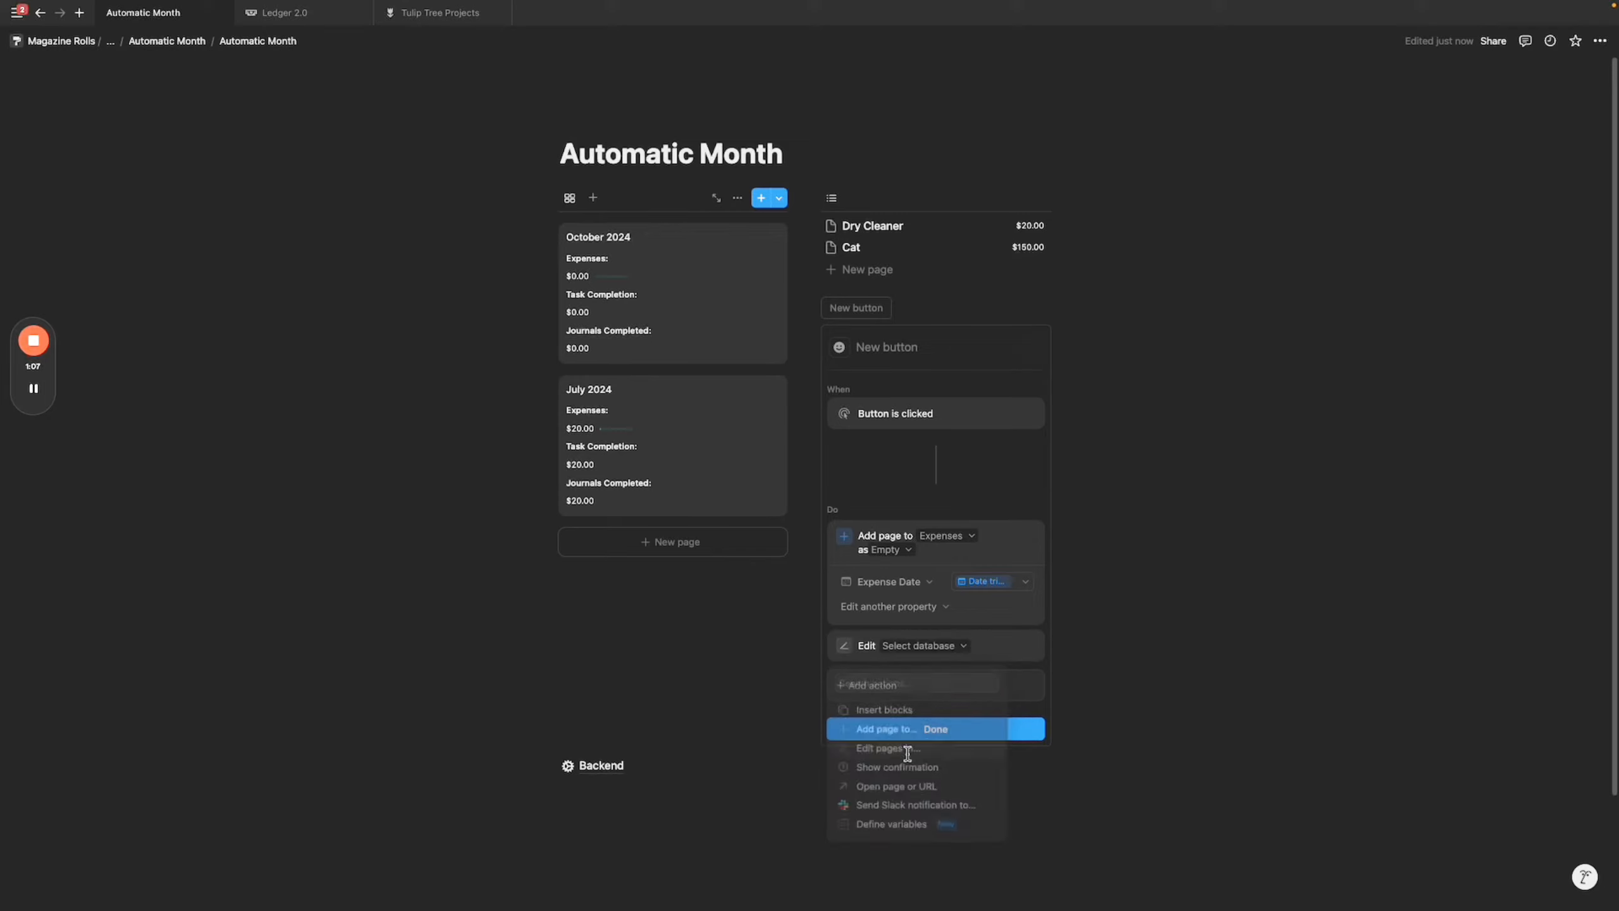
left_click(943, 654)
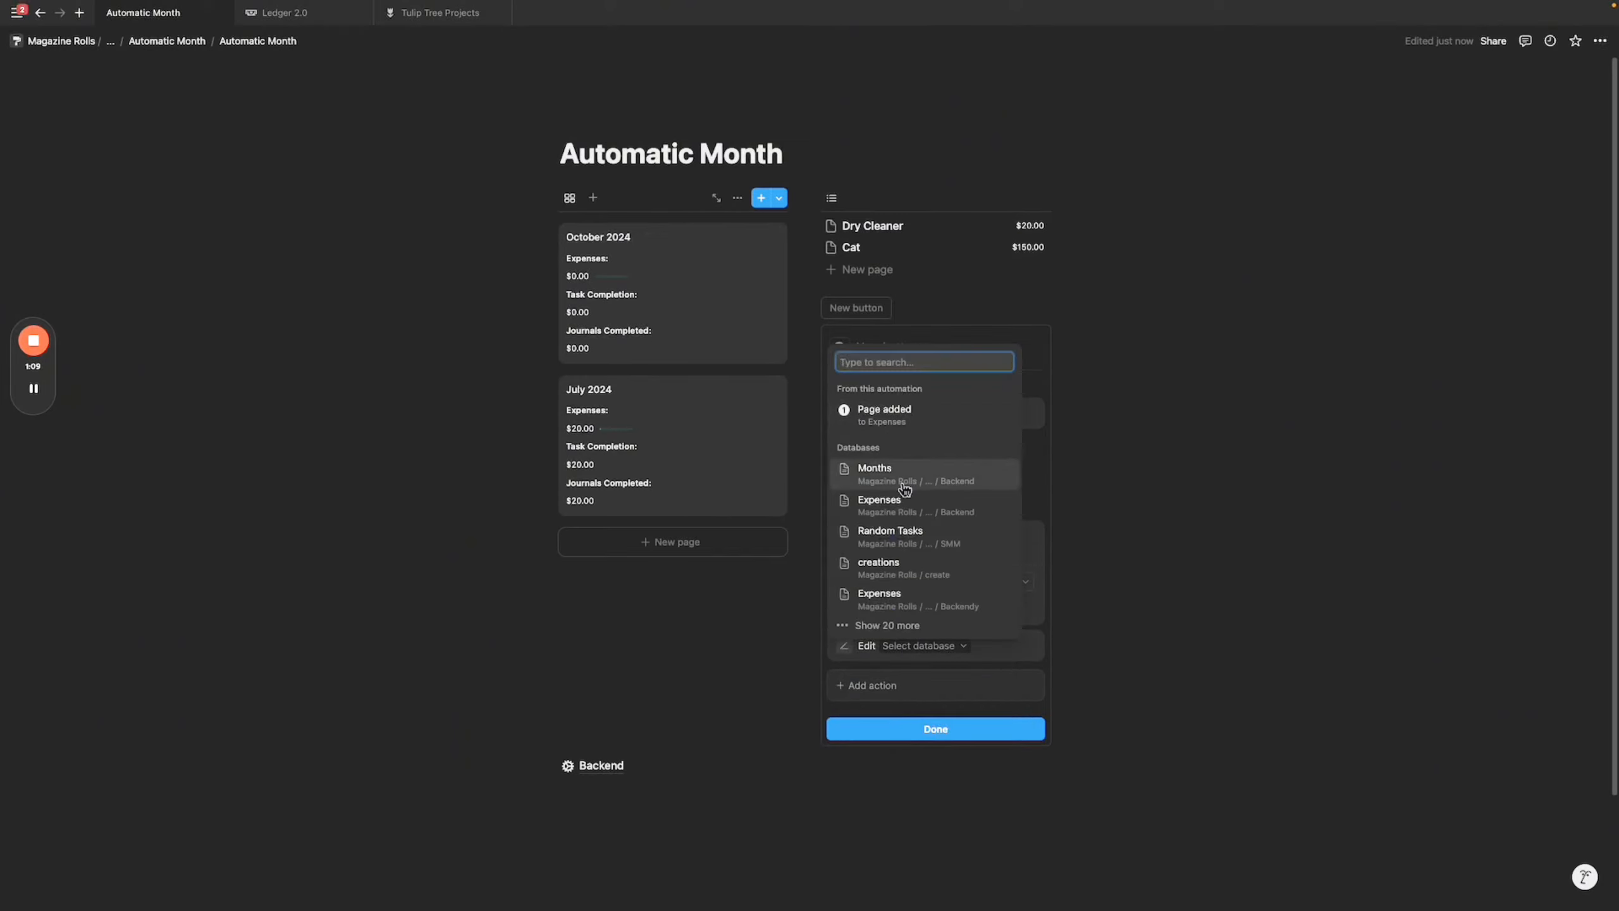
left_click(905, 488)
left_click(920, 654)
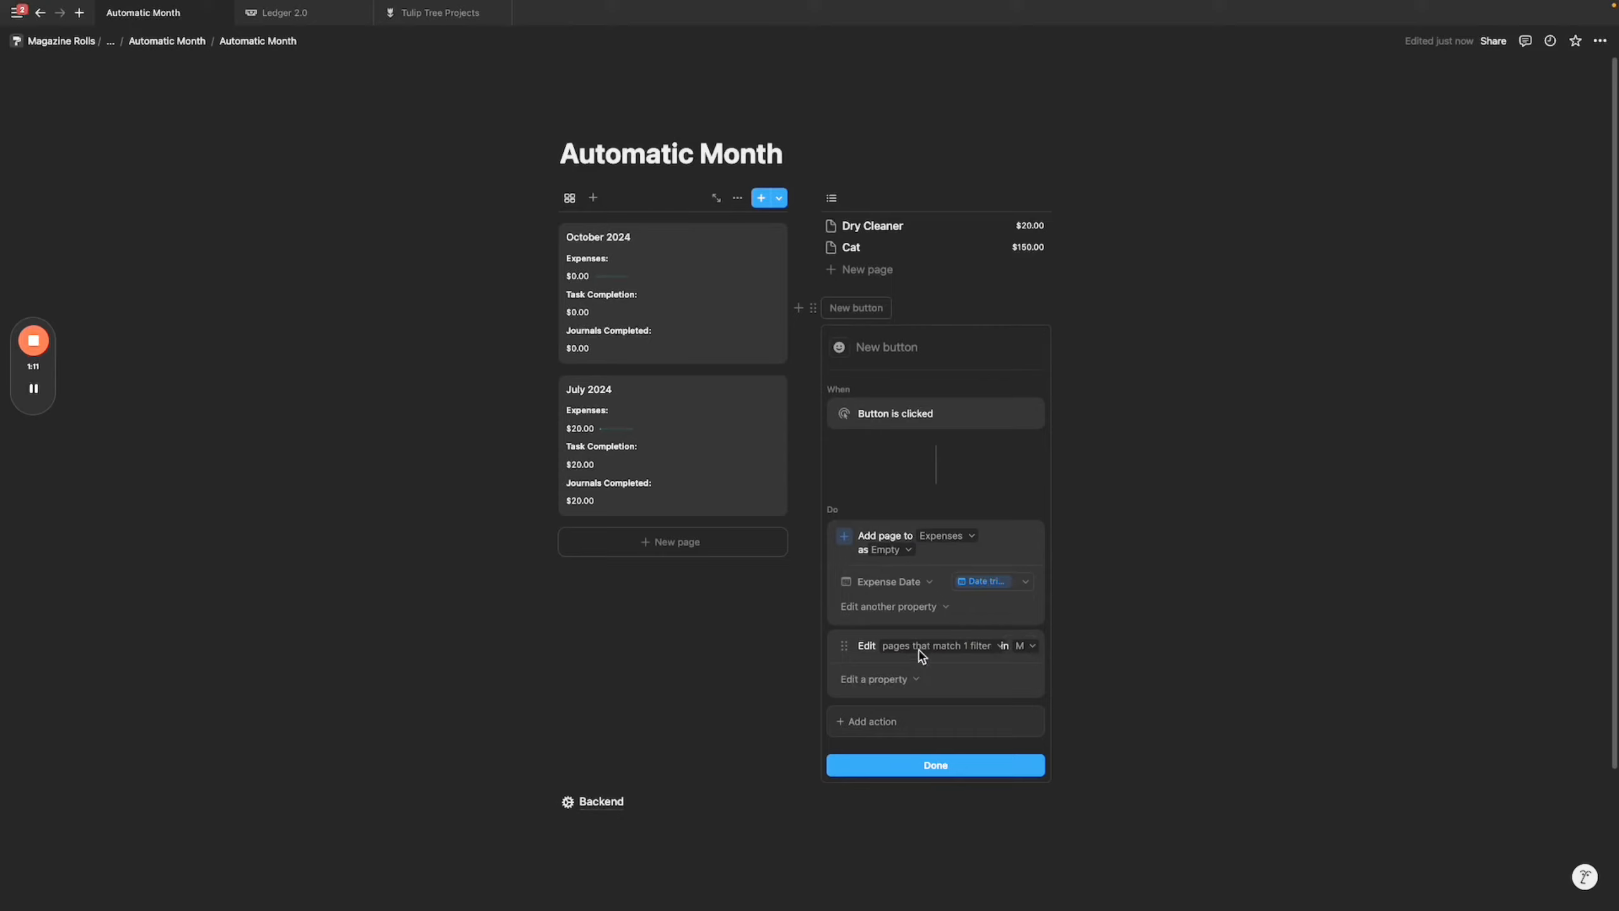
left_click(820, 670)
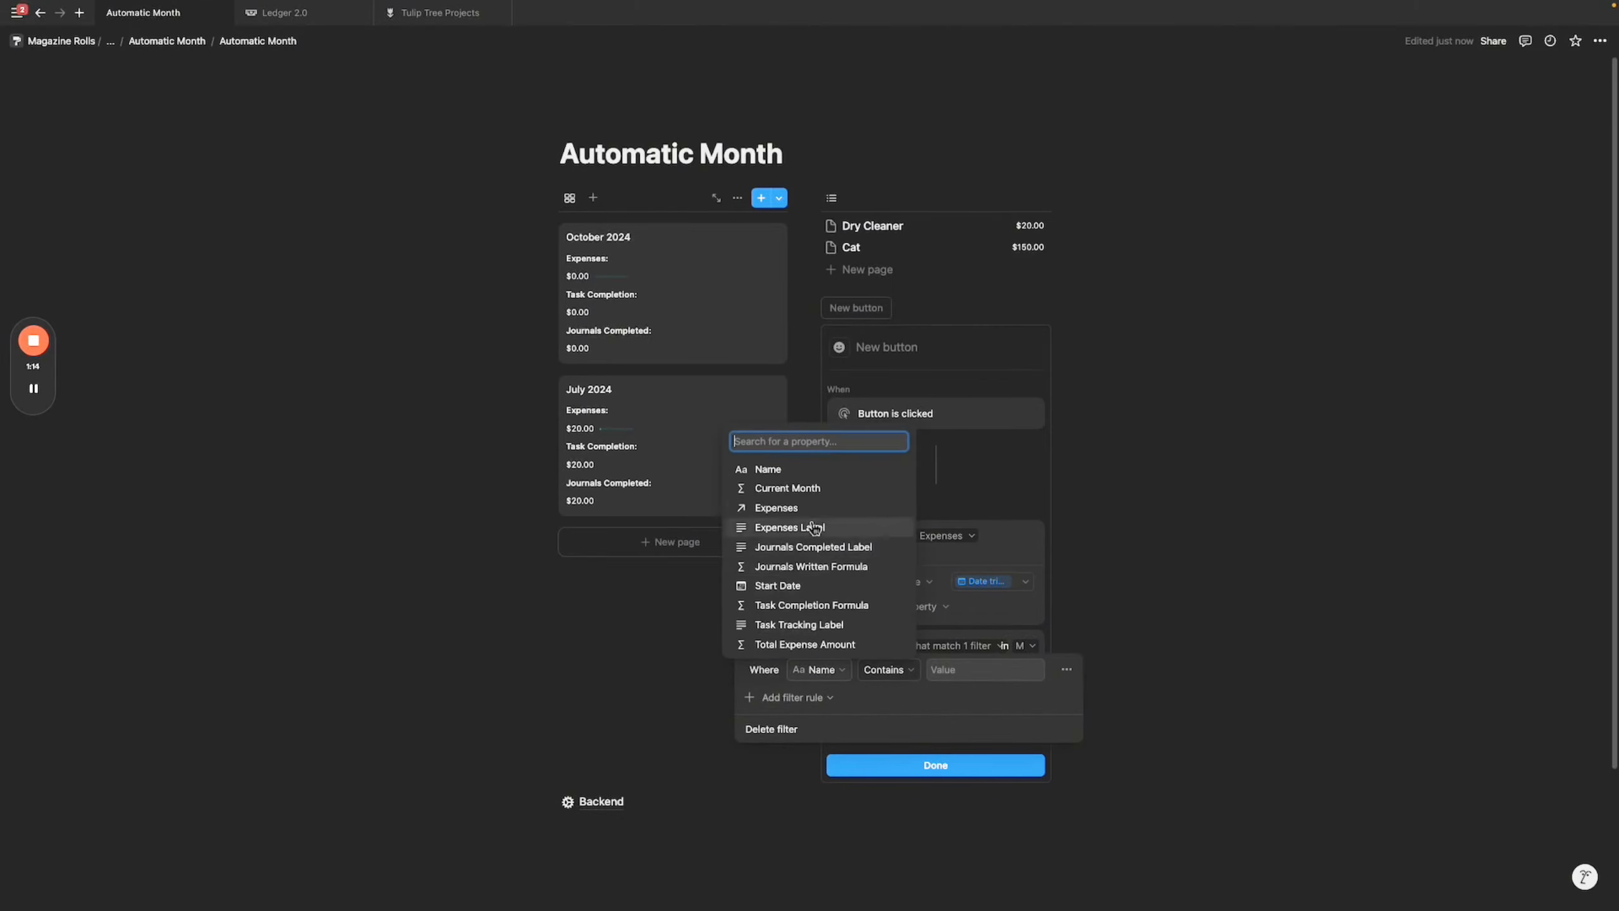
left_click(829, 489)
left_click(987, 678)
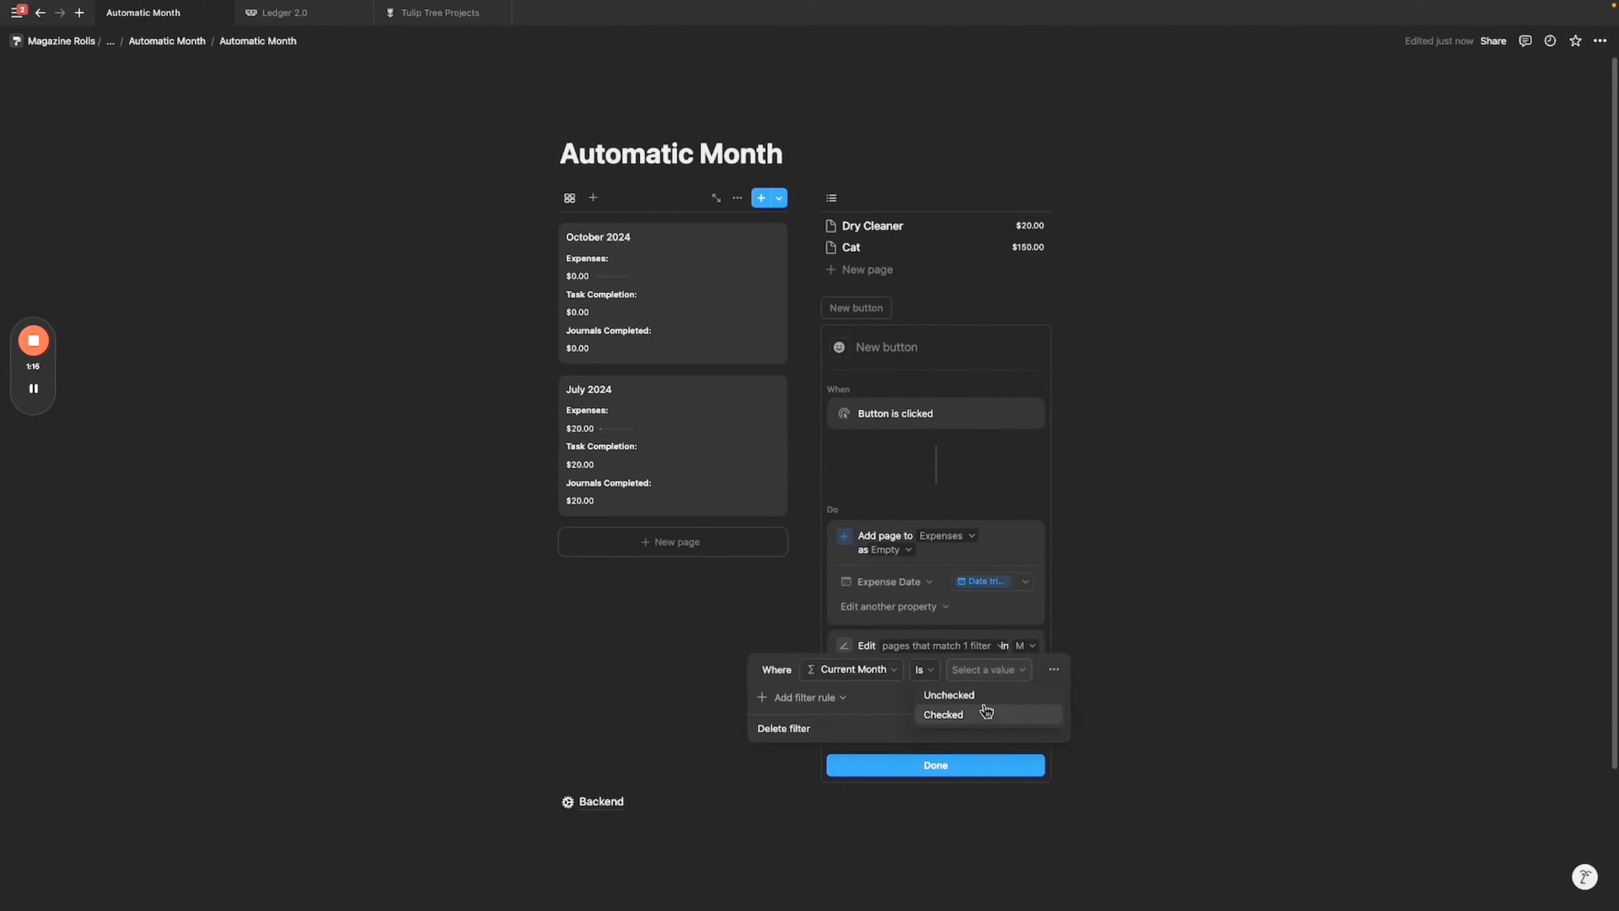
left_click(982, 717)
left_click(997, 636)
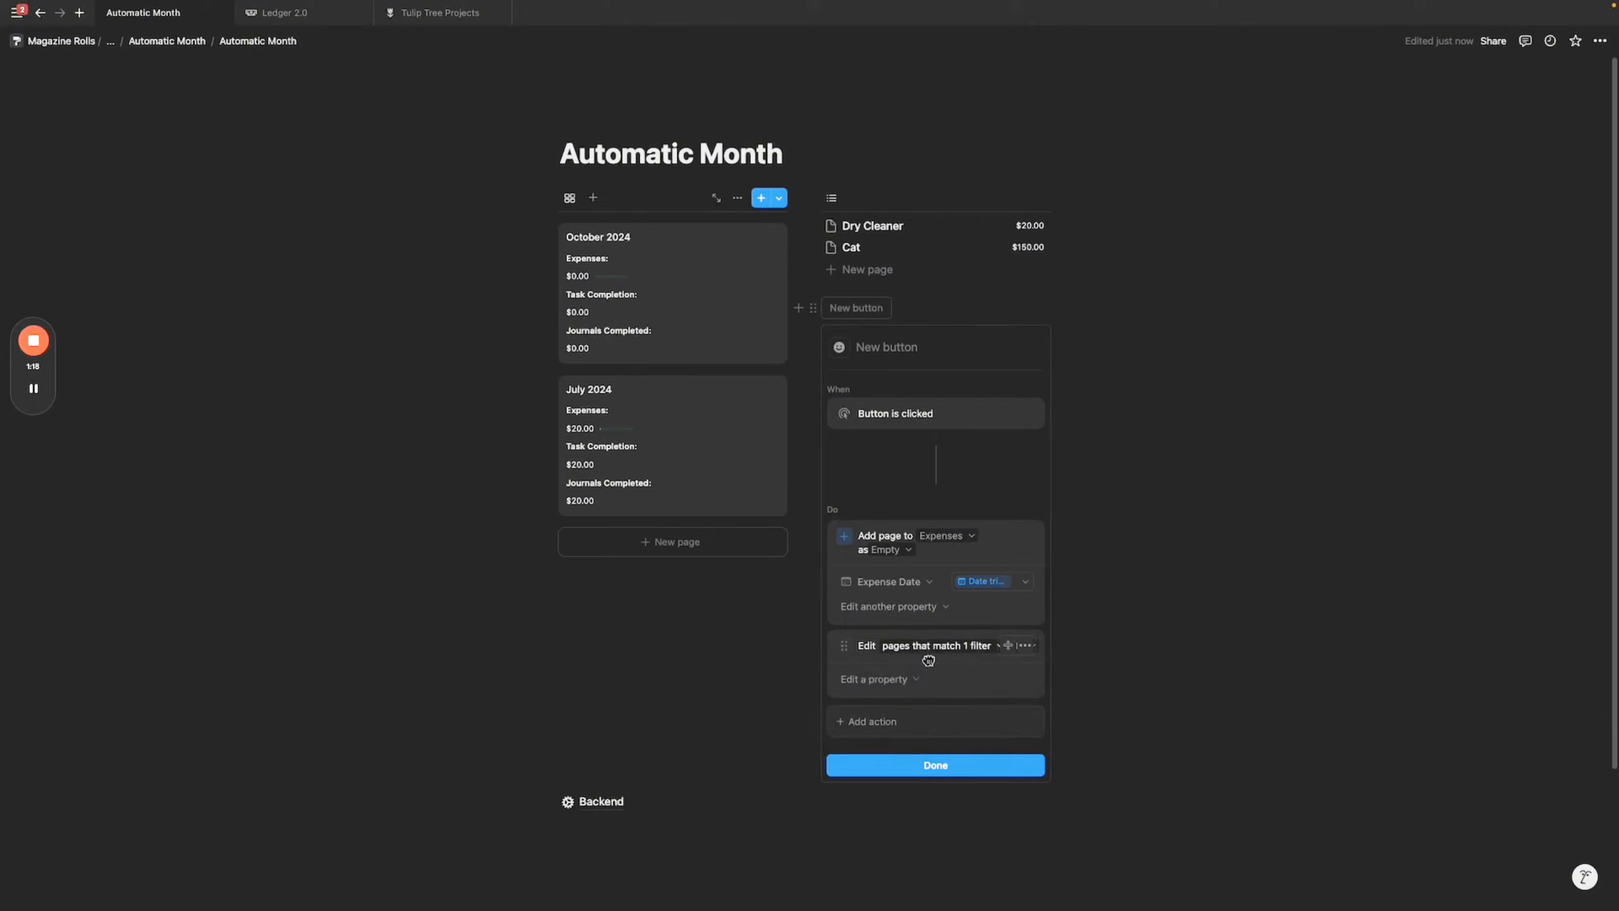
Have the Months edit action add the Page added to its Expenses relation, and save the button.
left_click(886, 682)
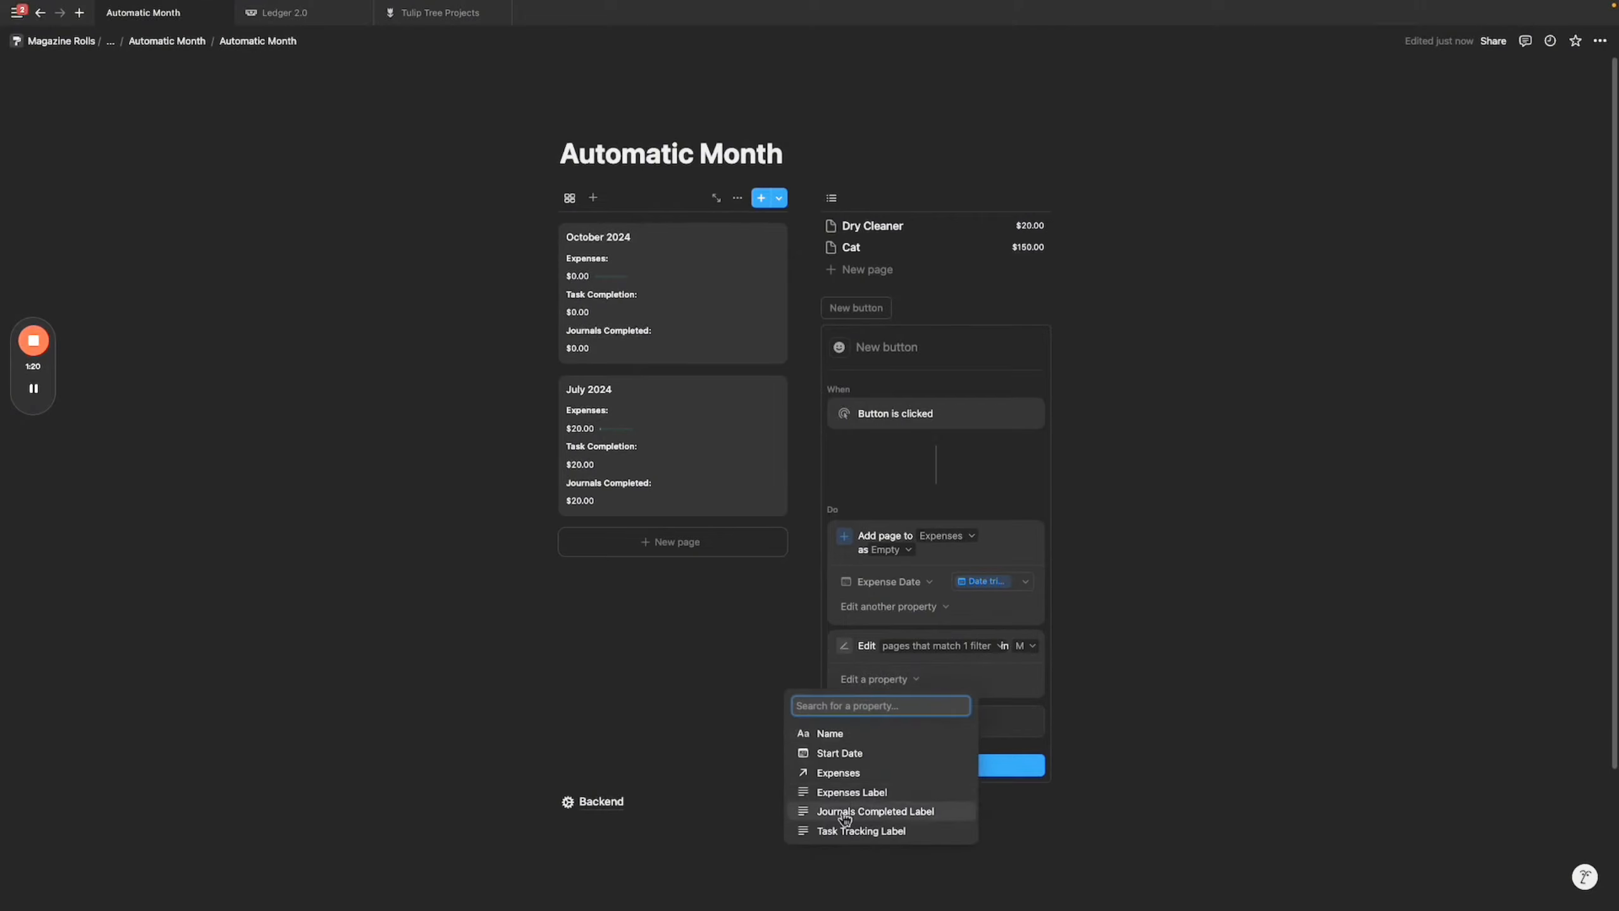
left_click(854, 775)
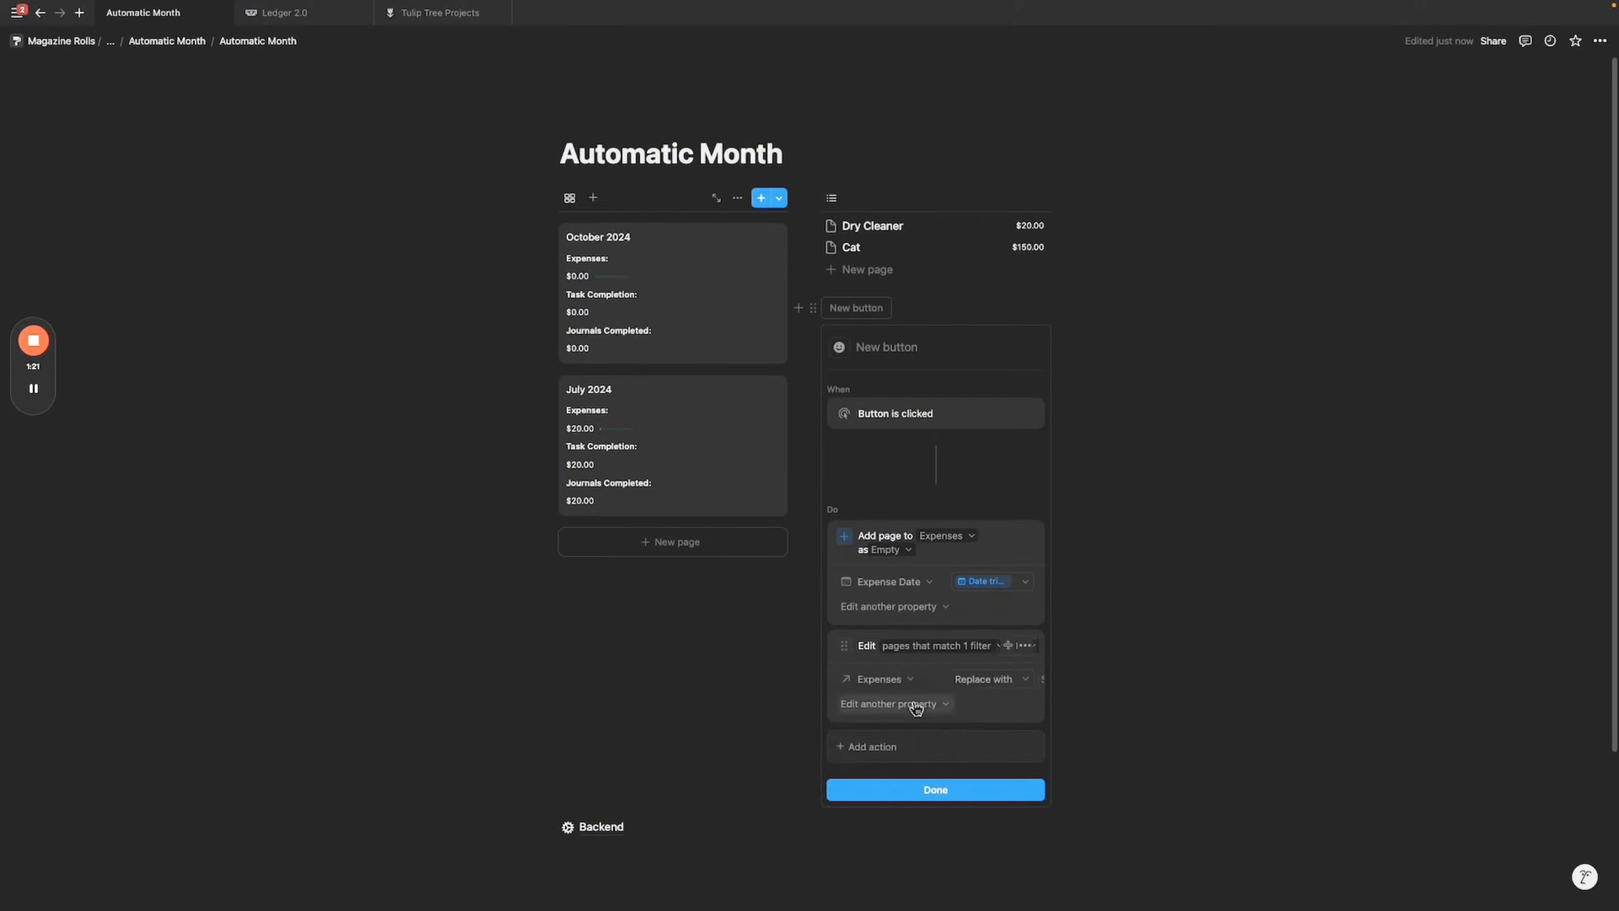
left_click(988, 679)
left_click(948, 723)
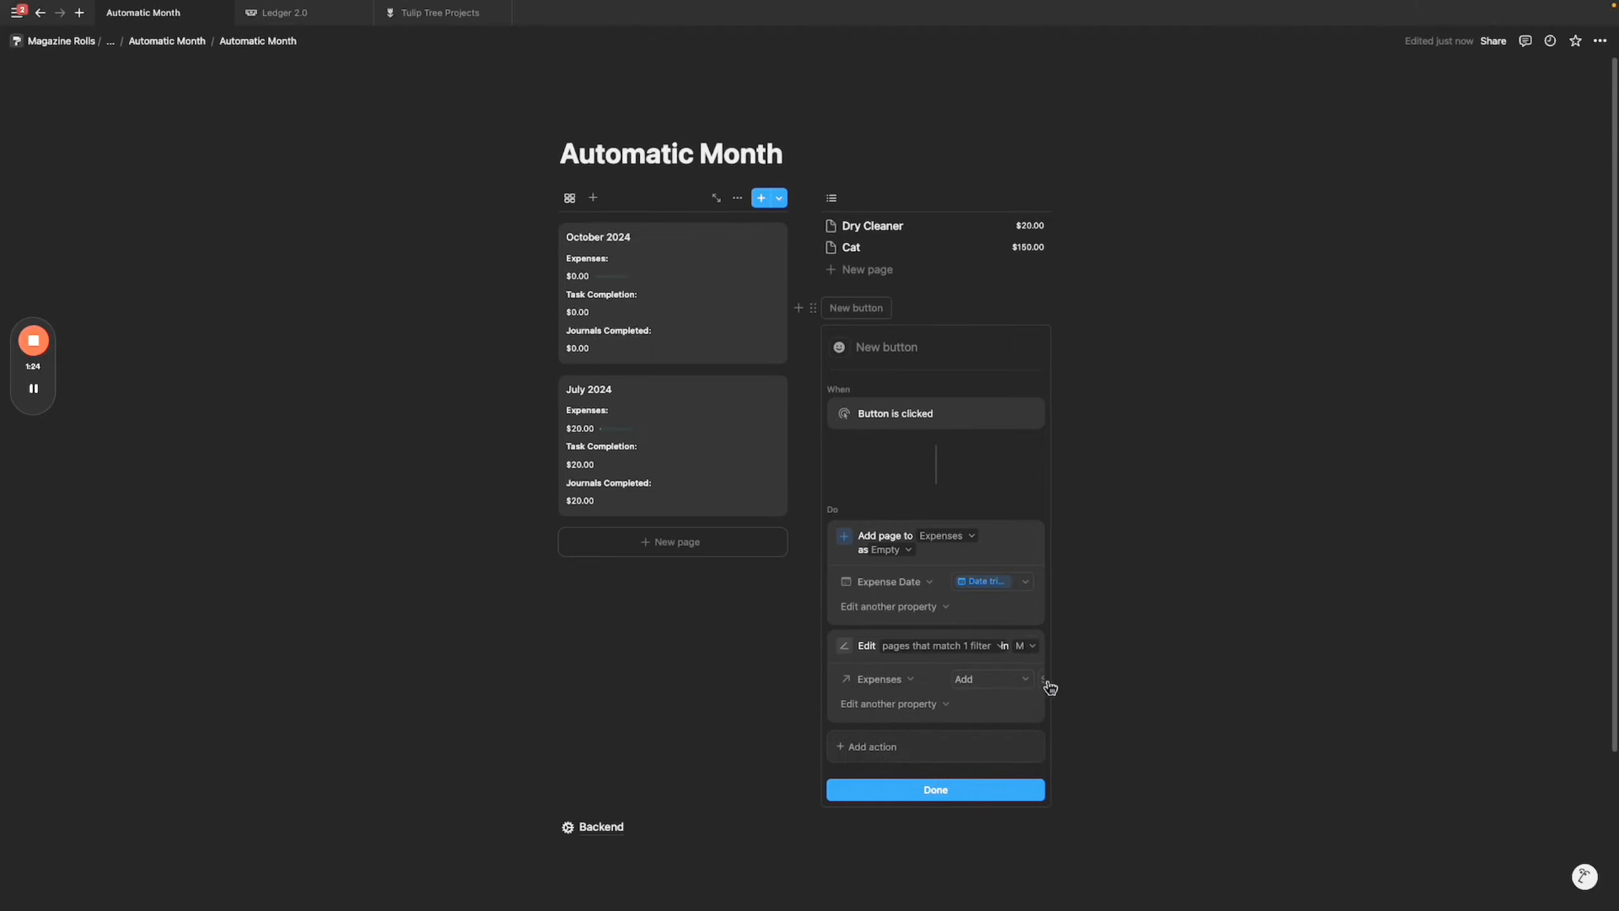
left_click(1043, 678)
left_click(1001, 769)
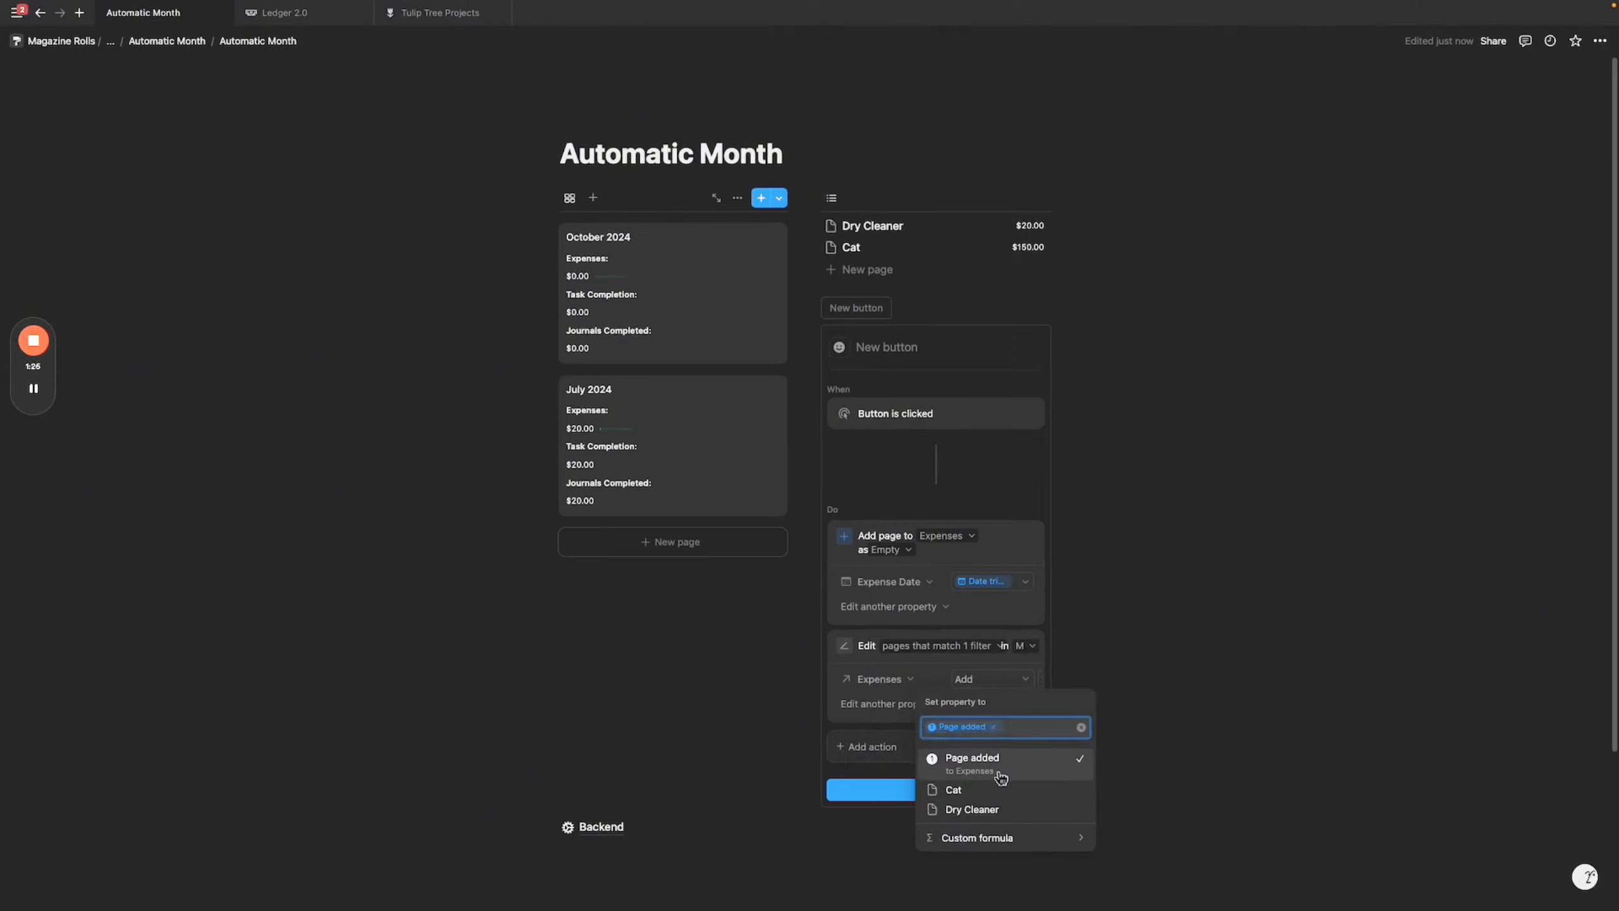
left_click(938, 678)
left_click(935, 790)
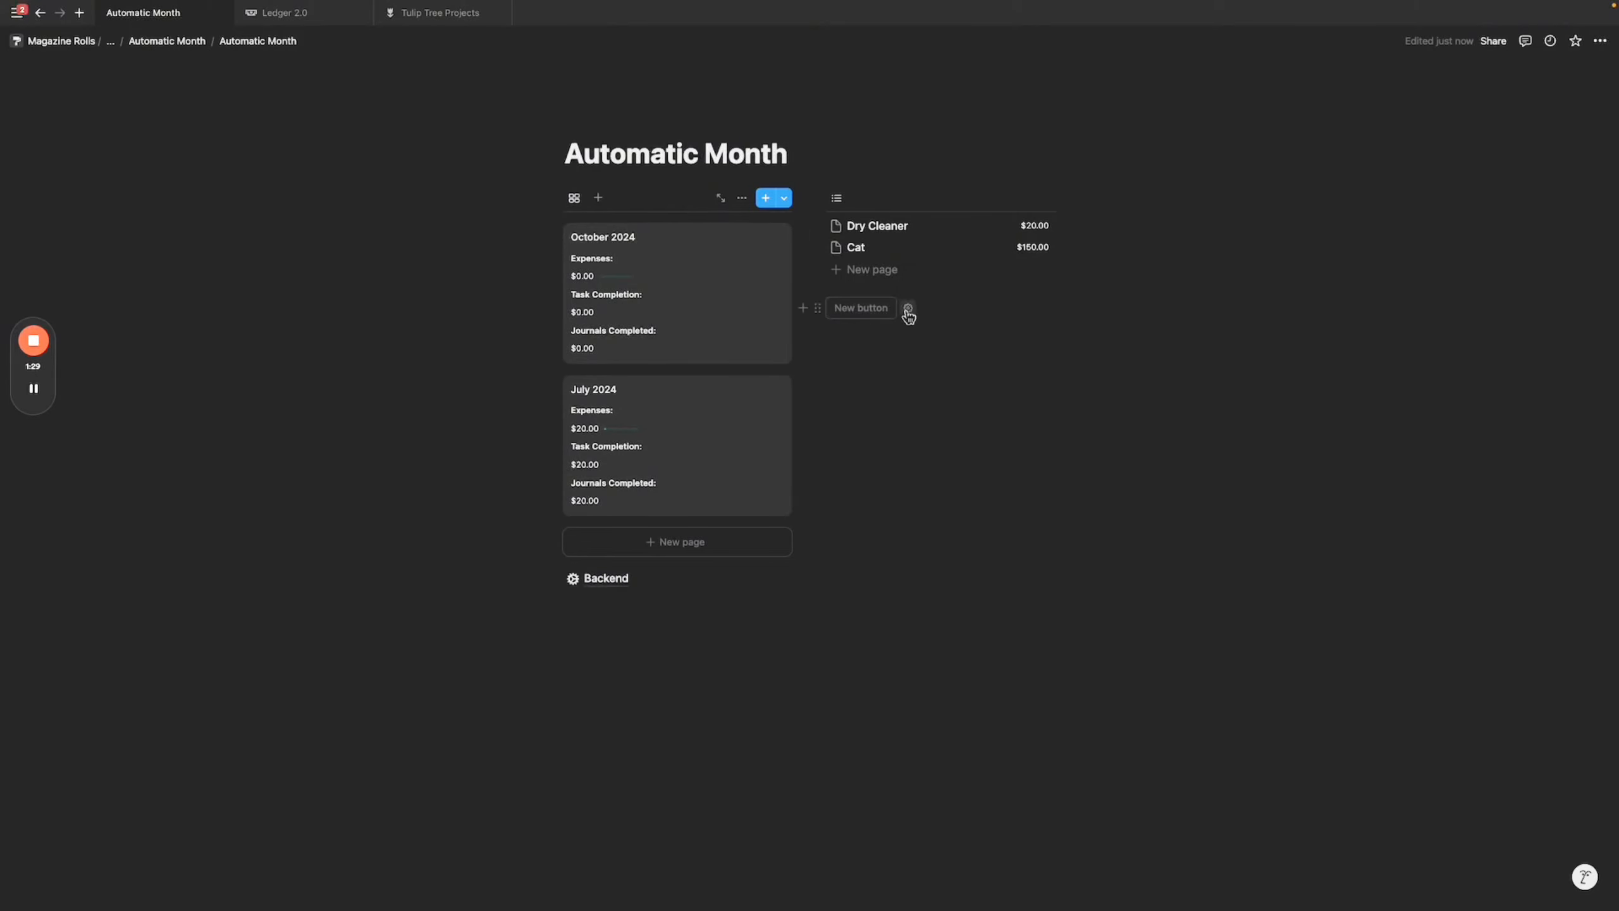
Name the button Add Expense with a circled plus icon, and place it above the expenses list.
left_click(909, 313)
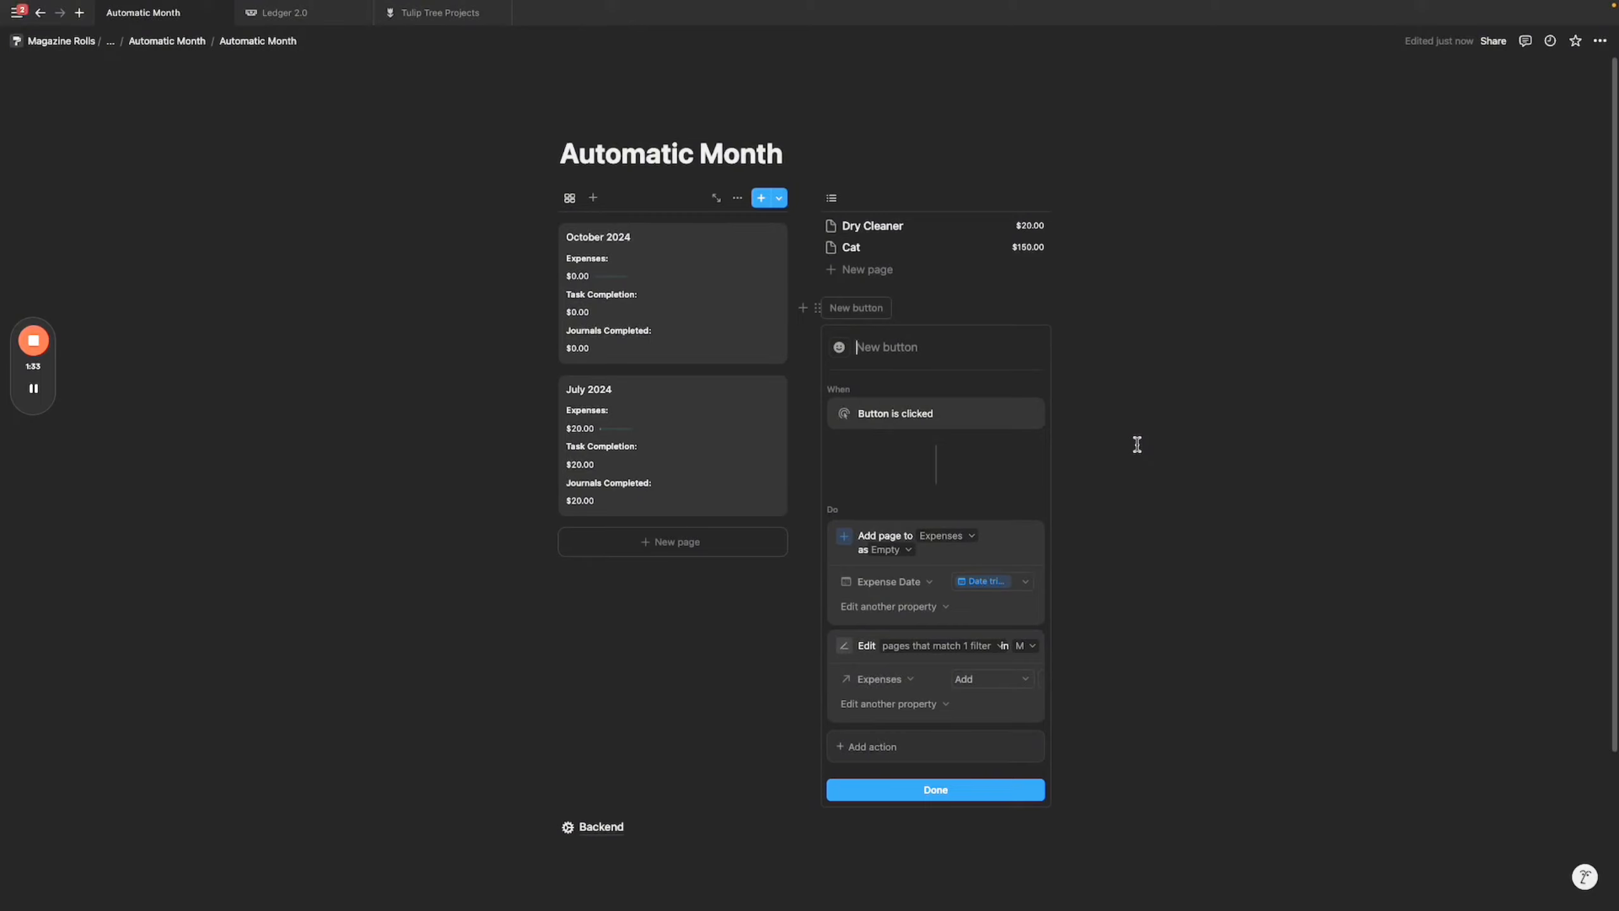
type("Add")
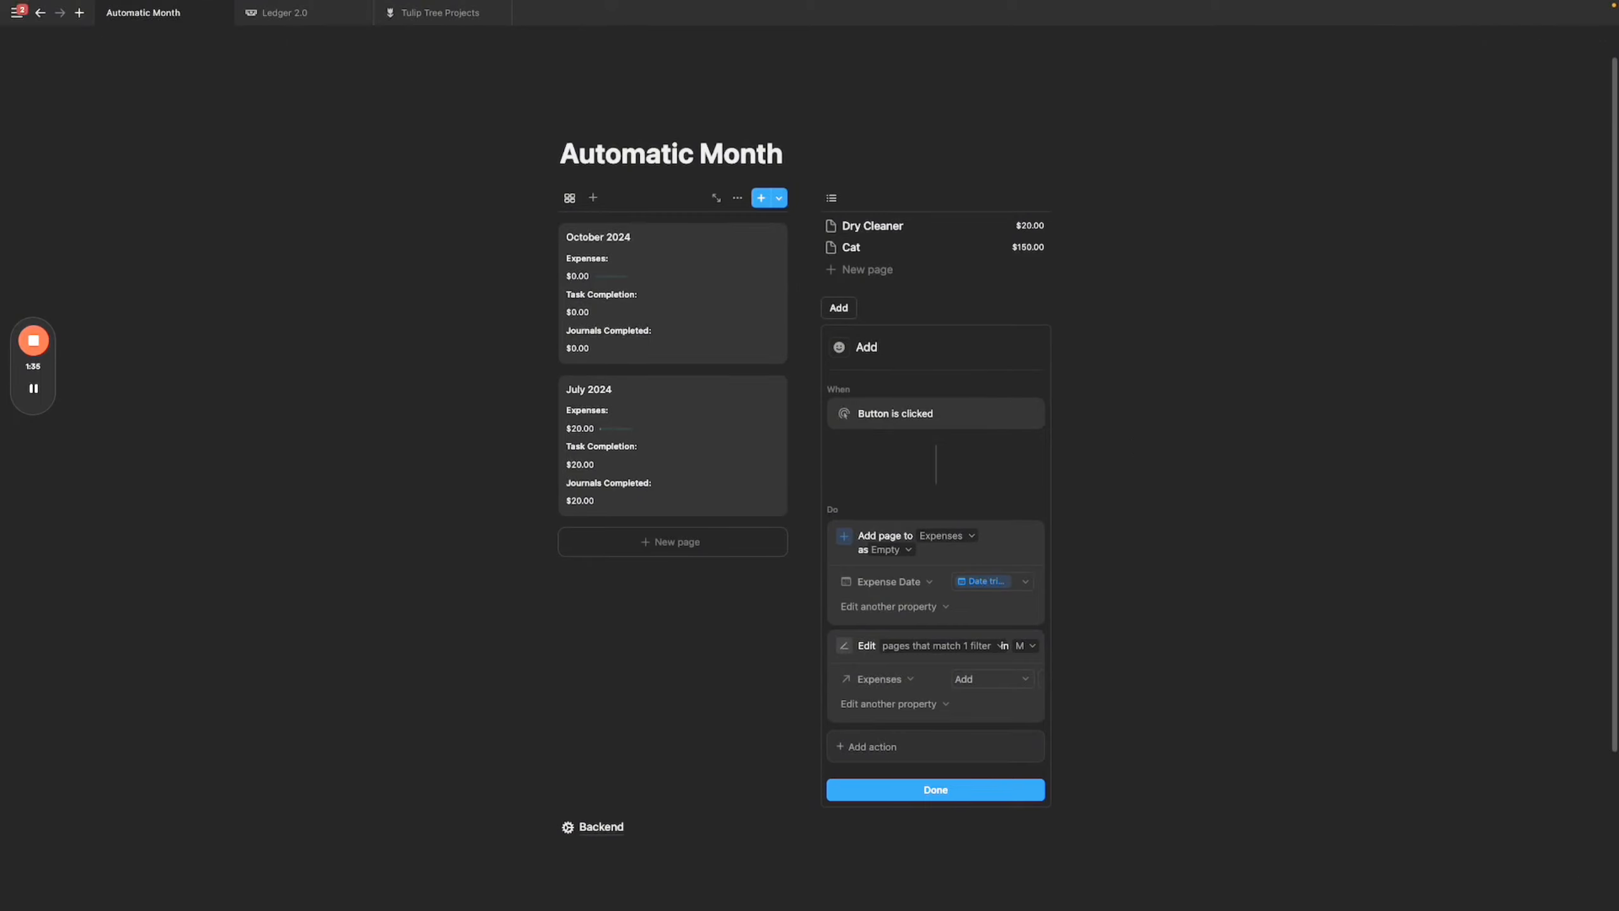
type(" Expense")
left_click(841, 351)
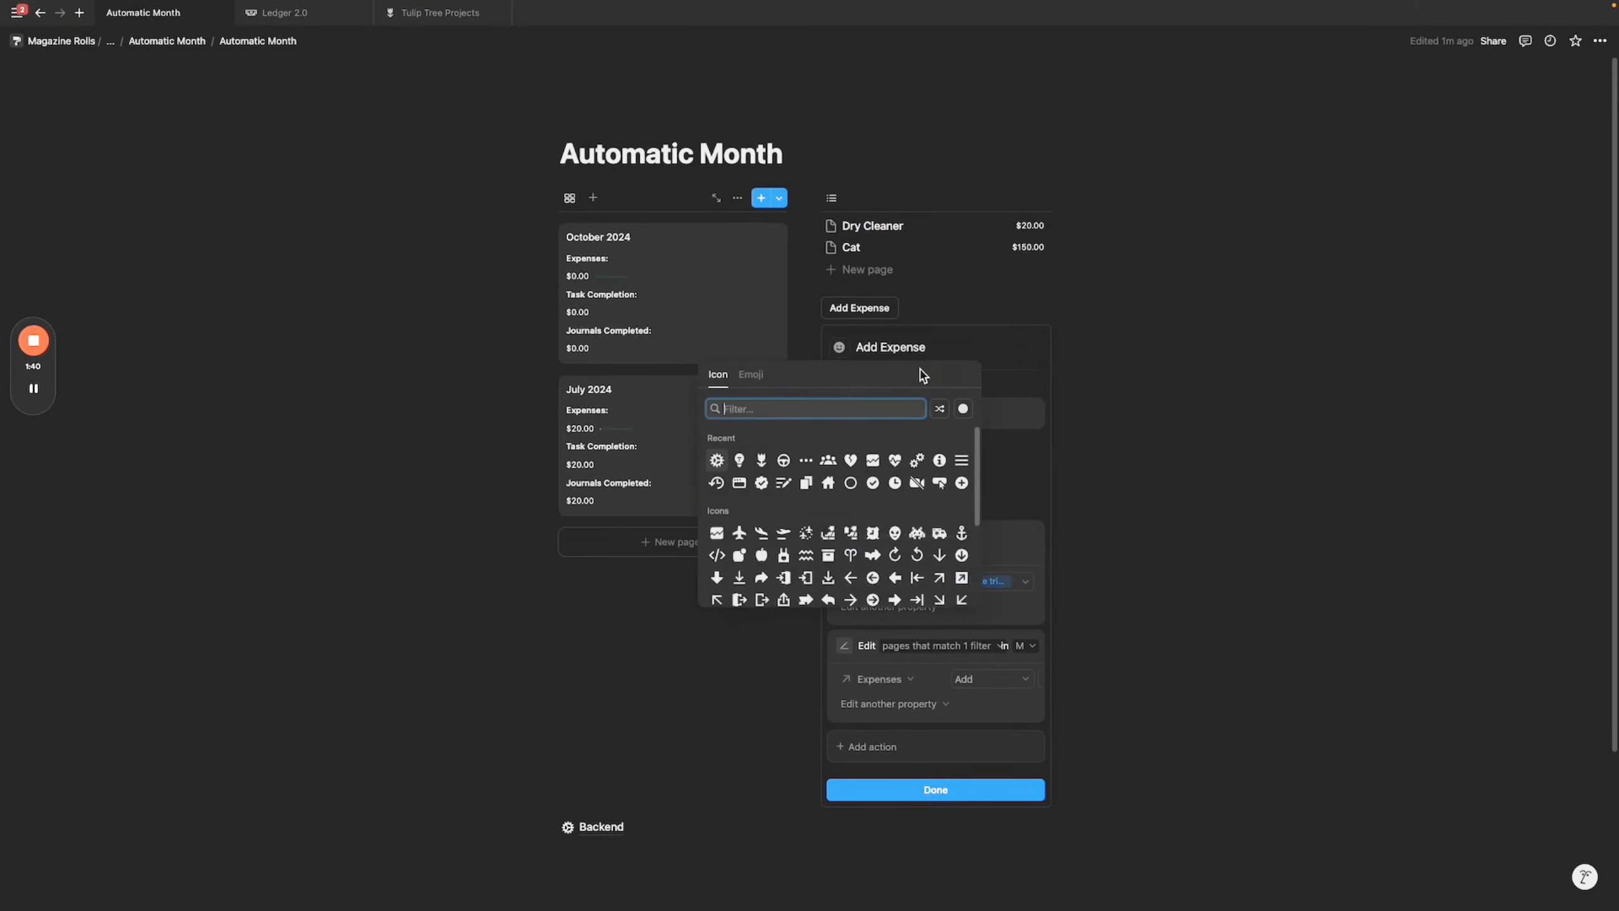
left_click(964, 485)
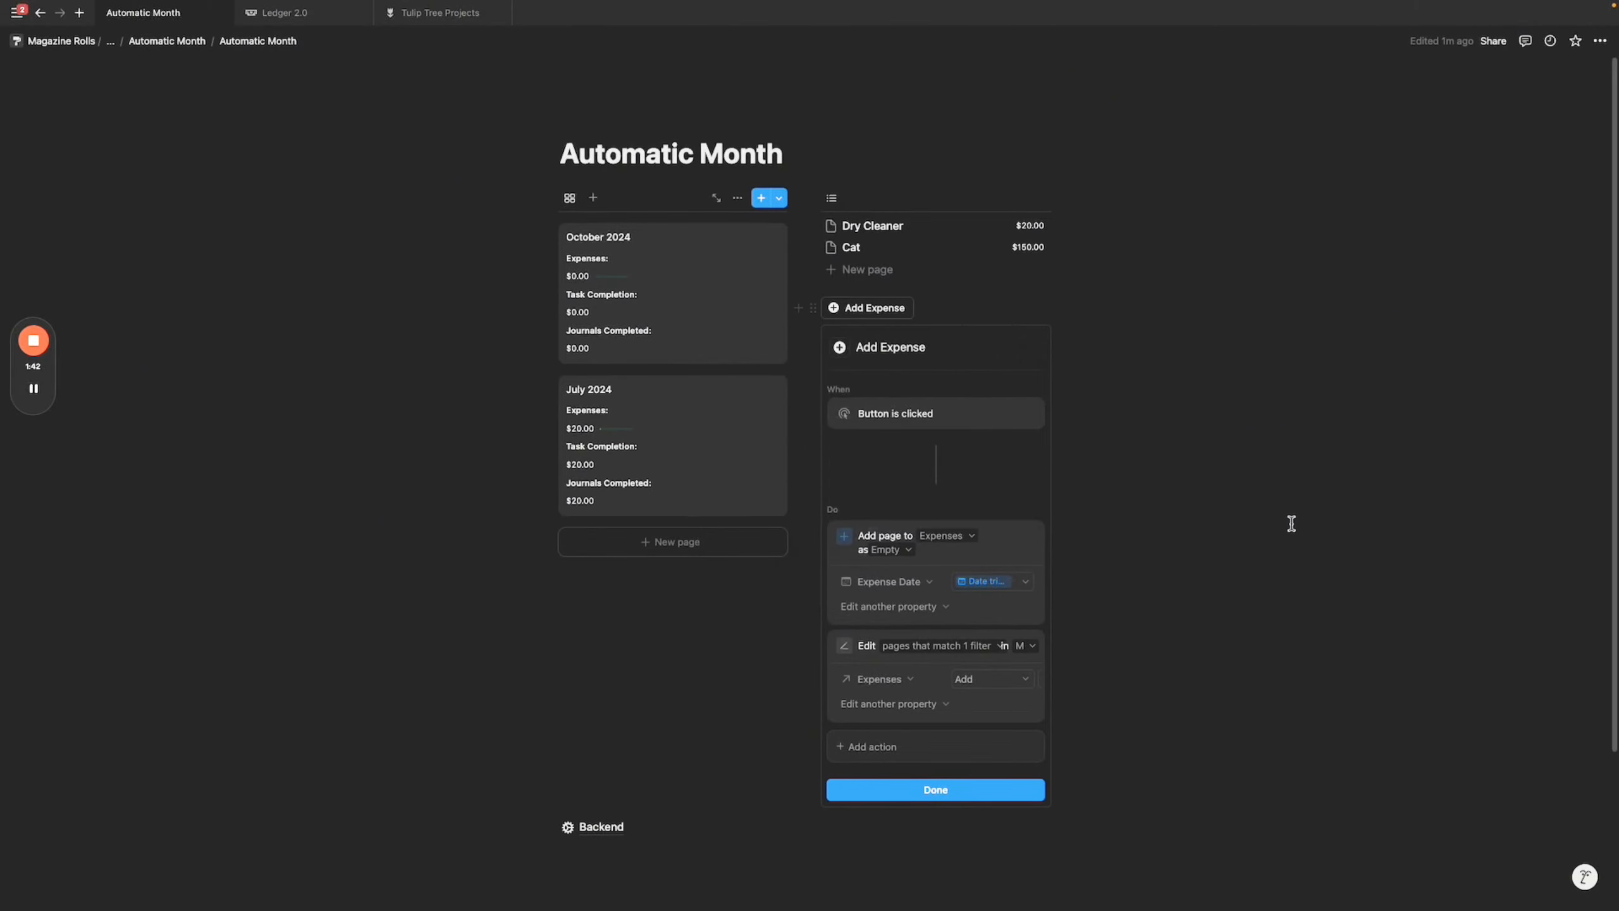
left_click(983, 801)
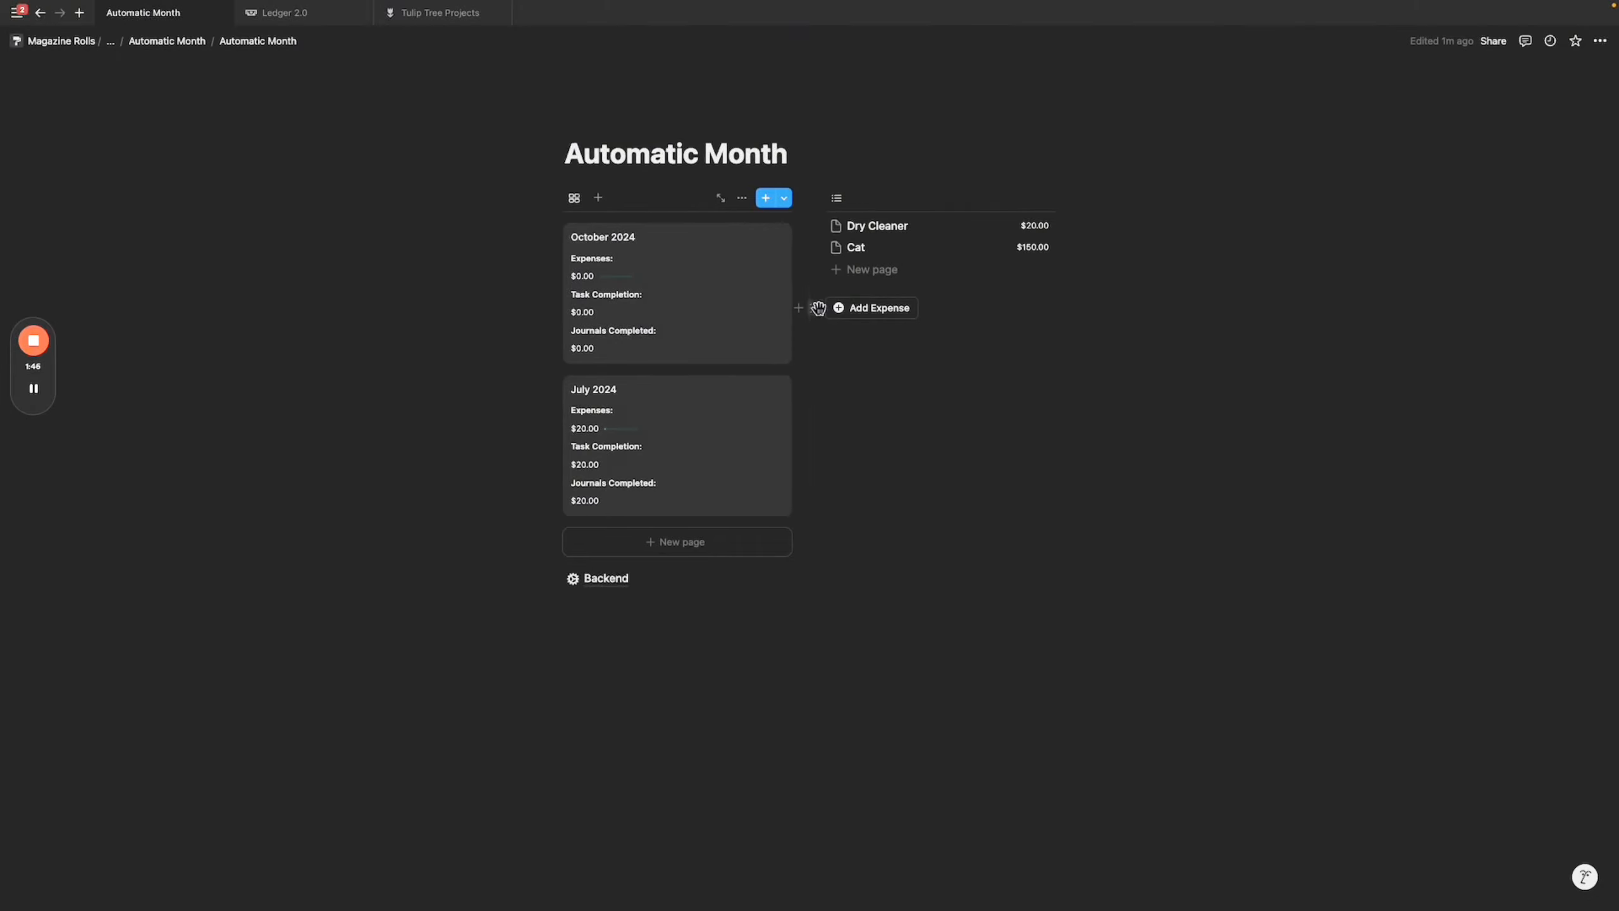
left_click_drag(813, 308, 860, 178)
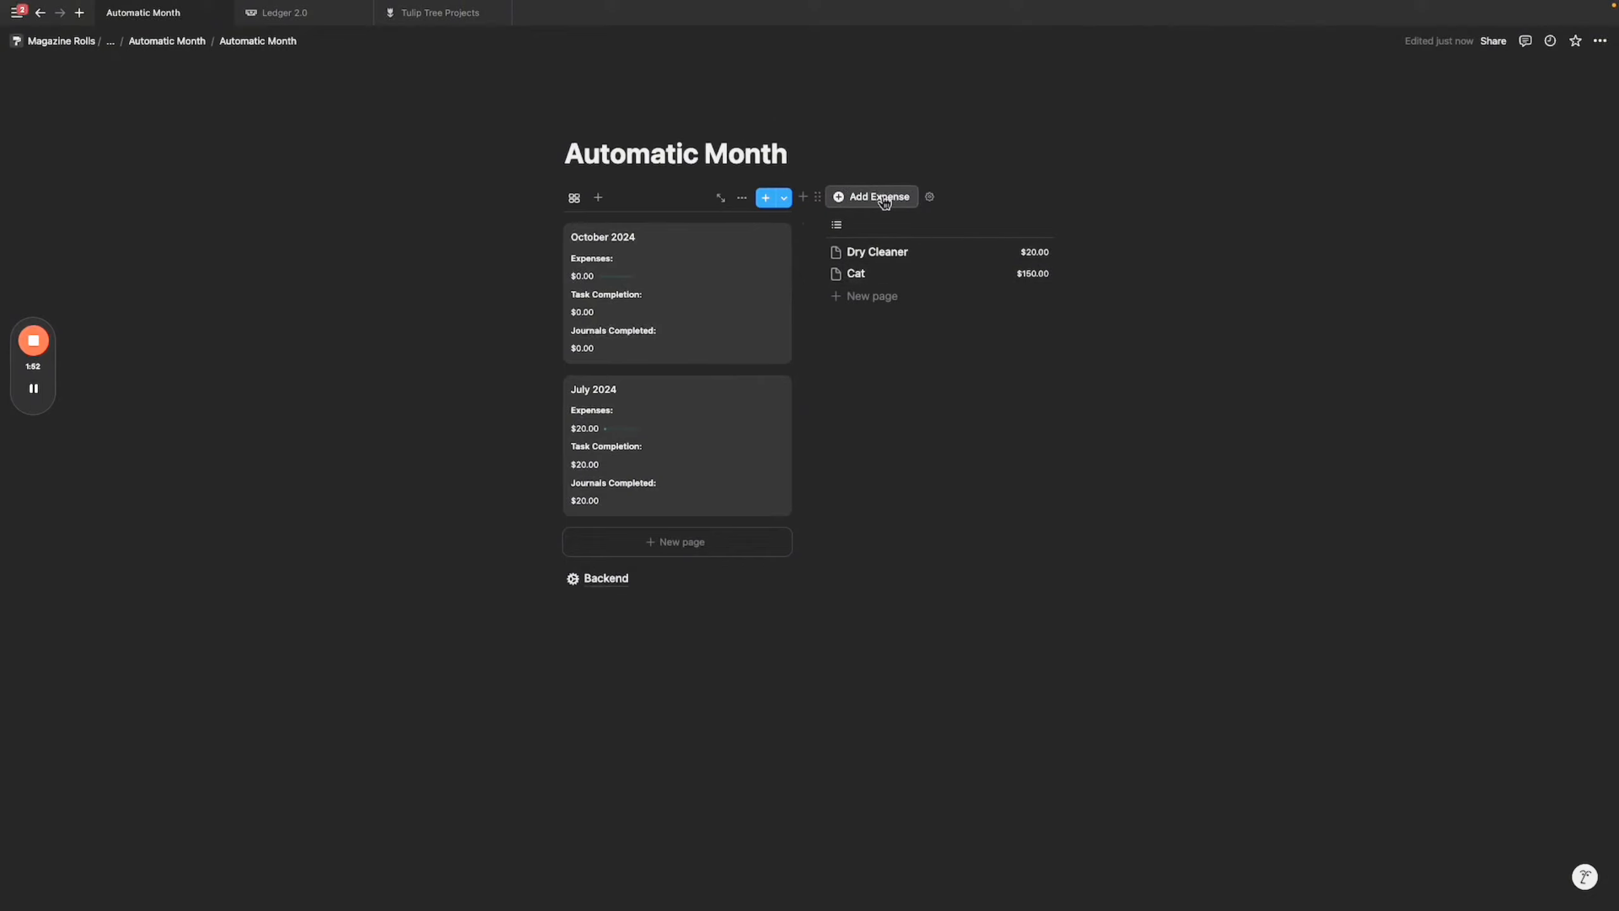
Set the Cat expense's Expense Date to October 7, 2024 and link its Month to October 2024.
left_click(950, 278)
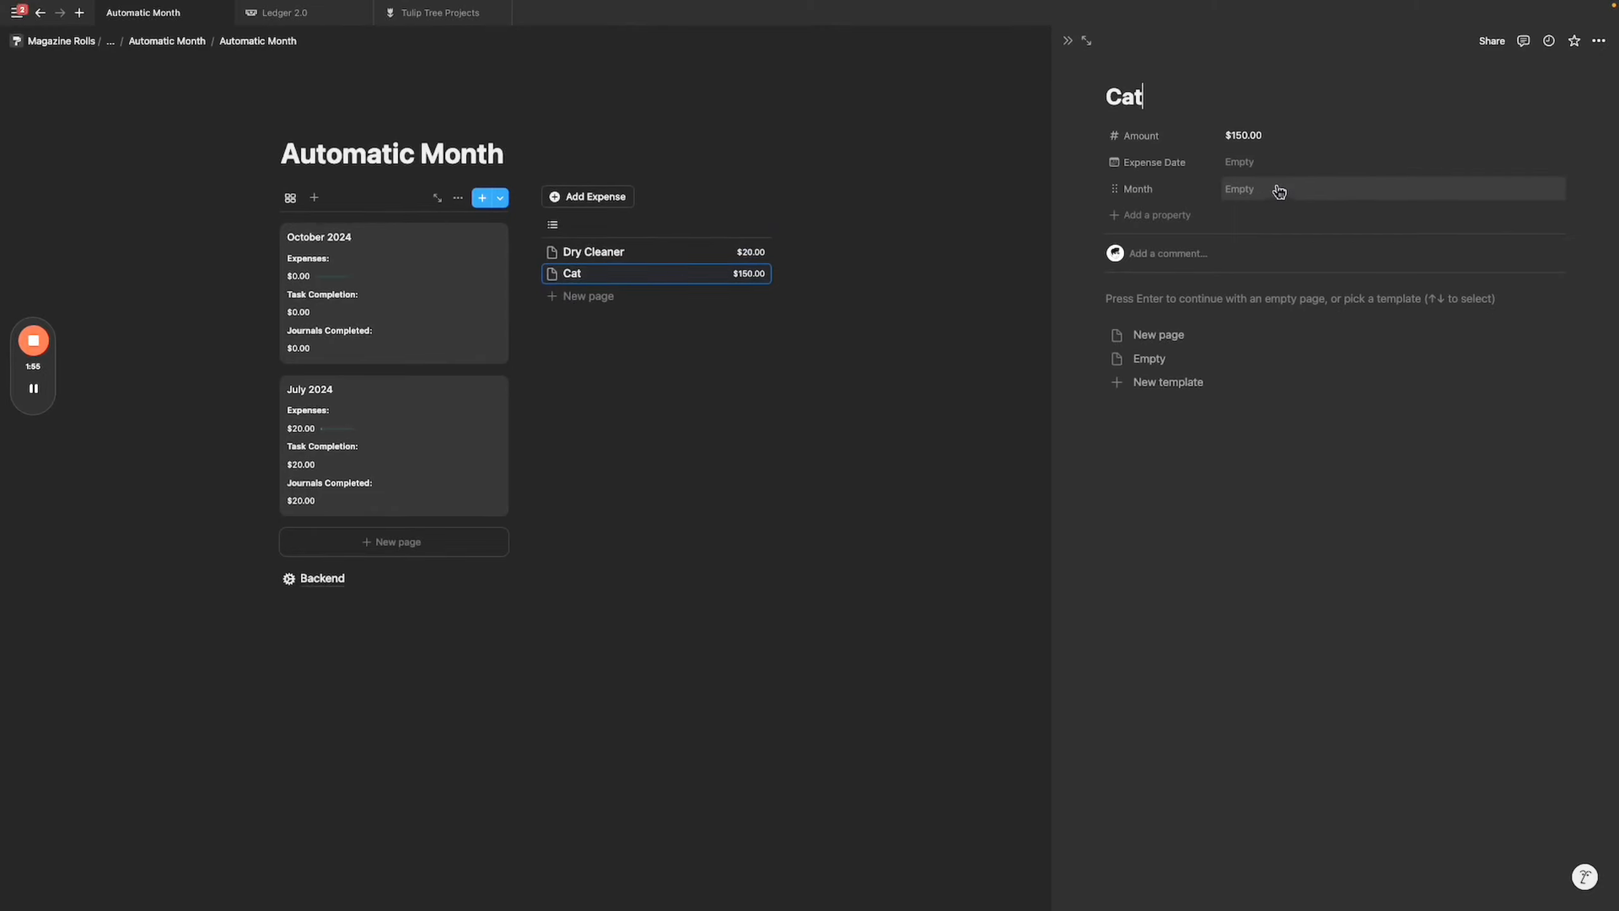
left_click(1275, 163)
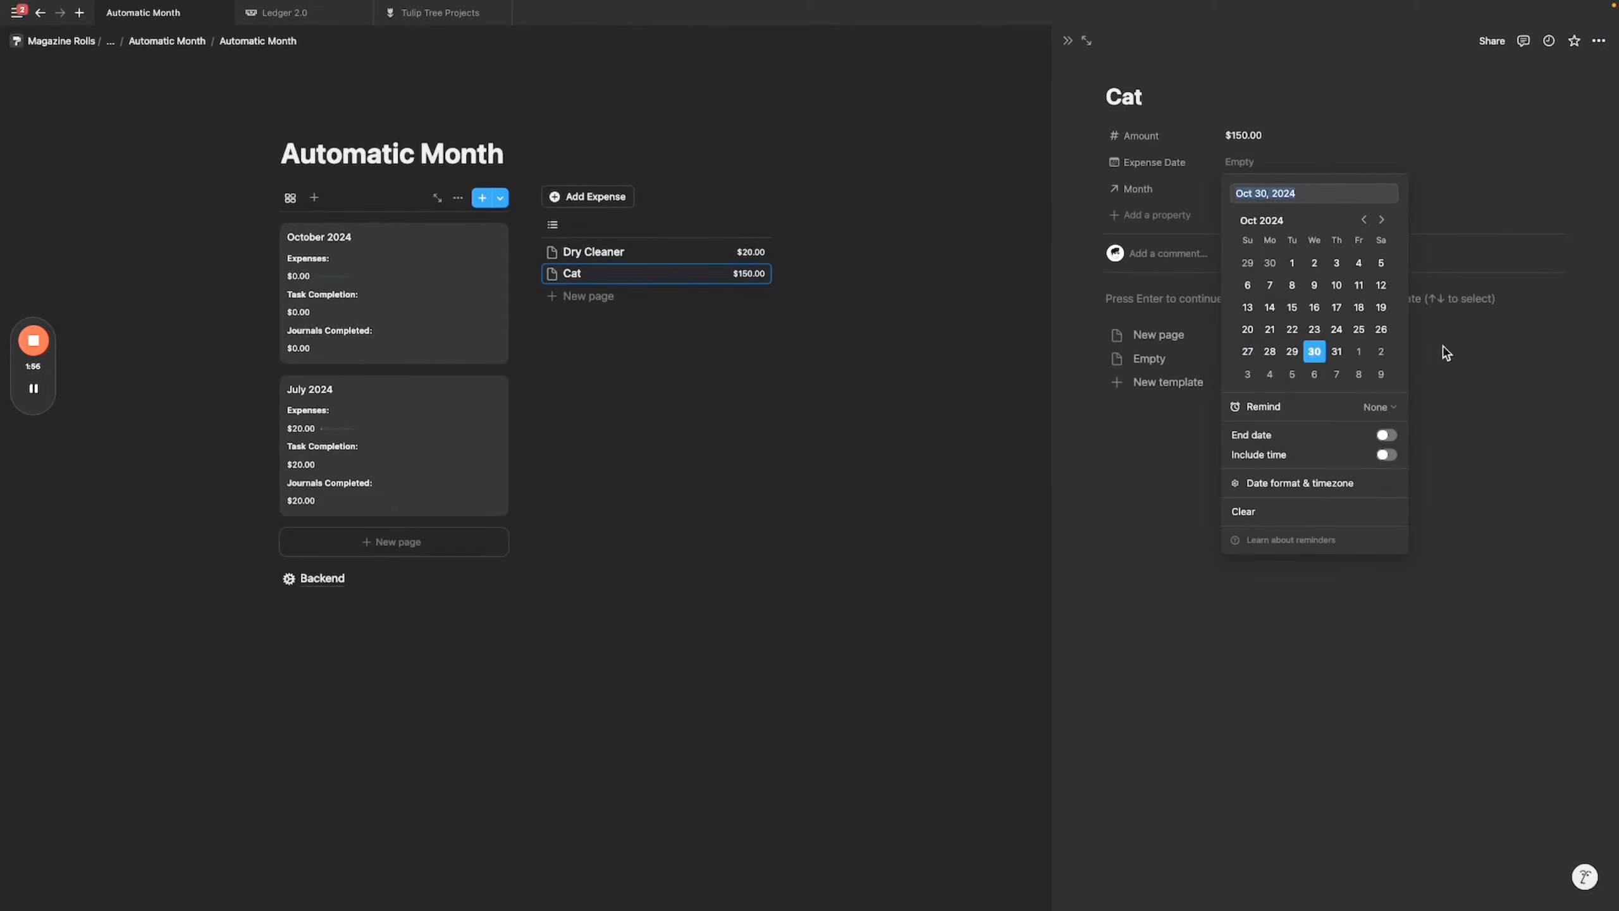
left_click(1270, 285)
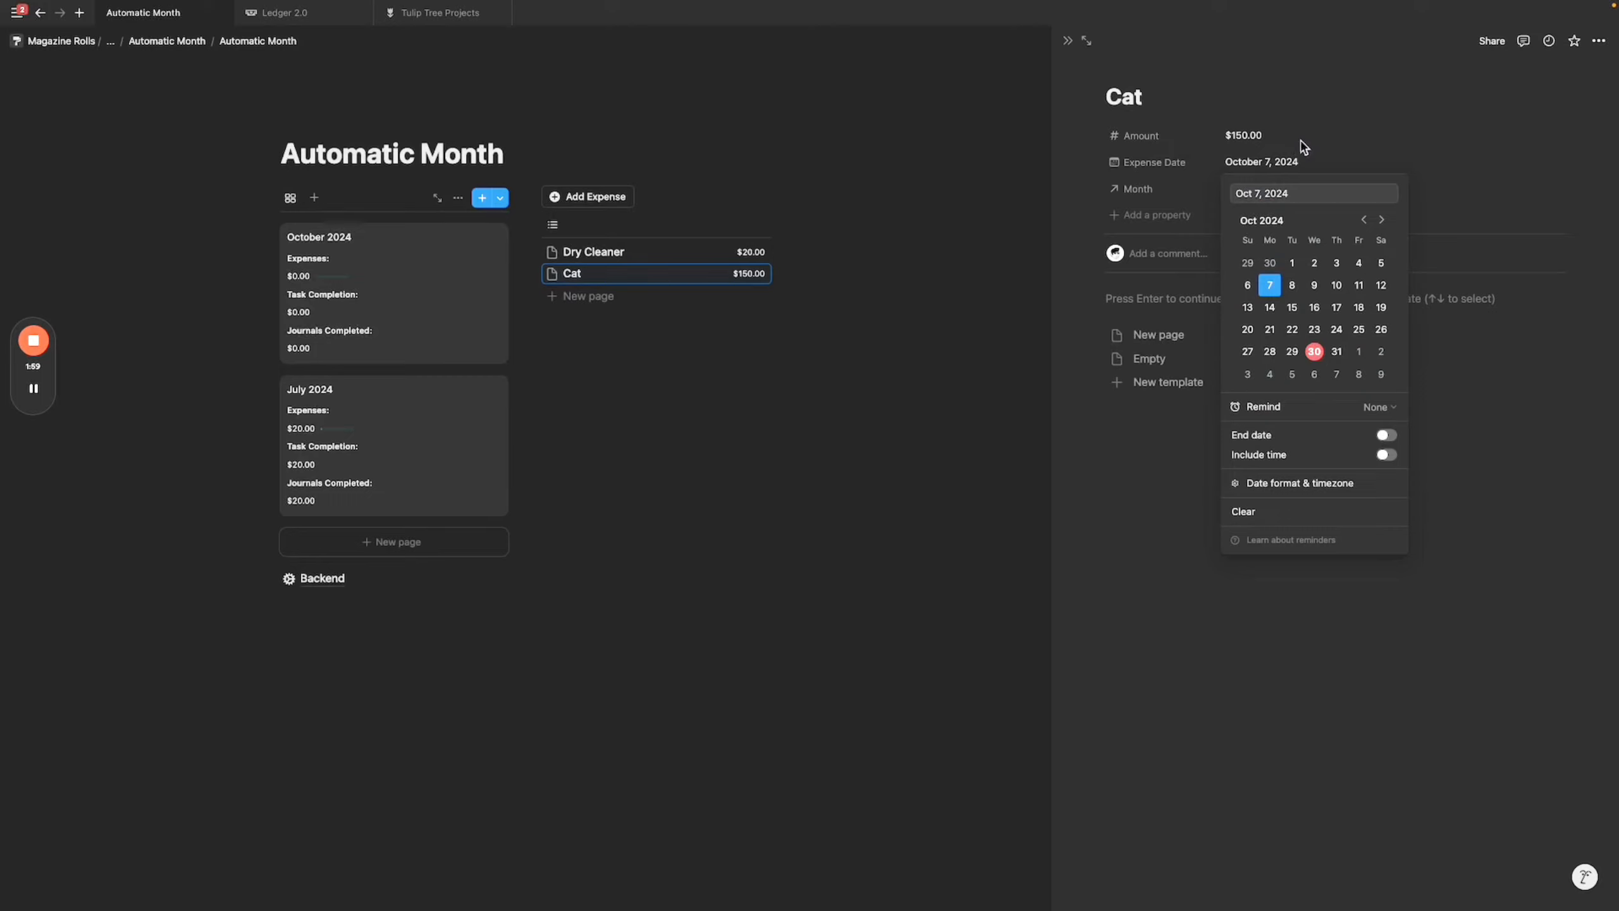
left_click(1167, 224)
left_click(1302, 193)
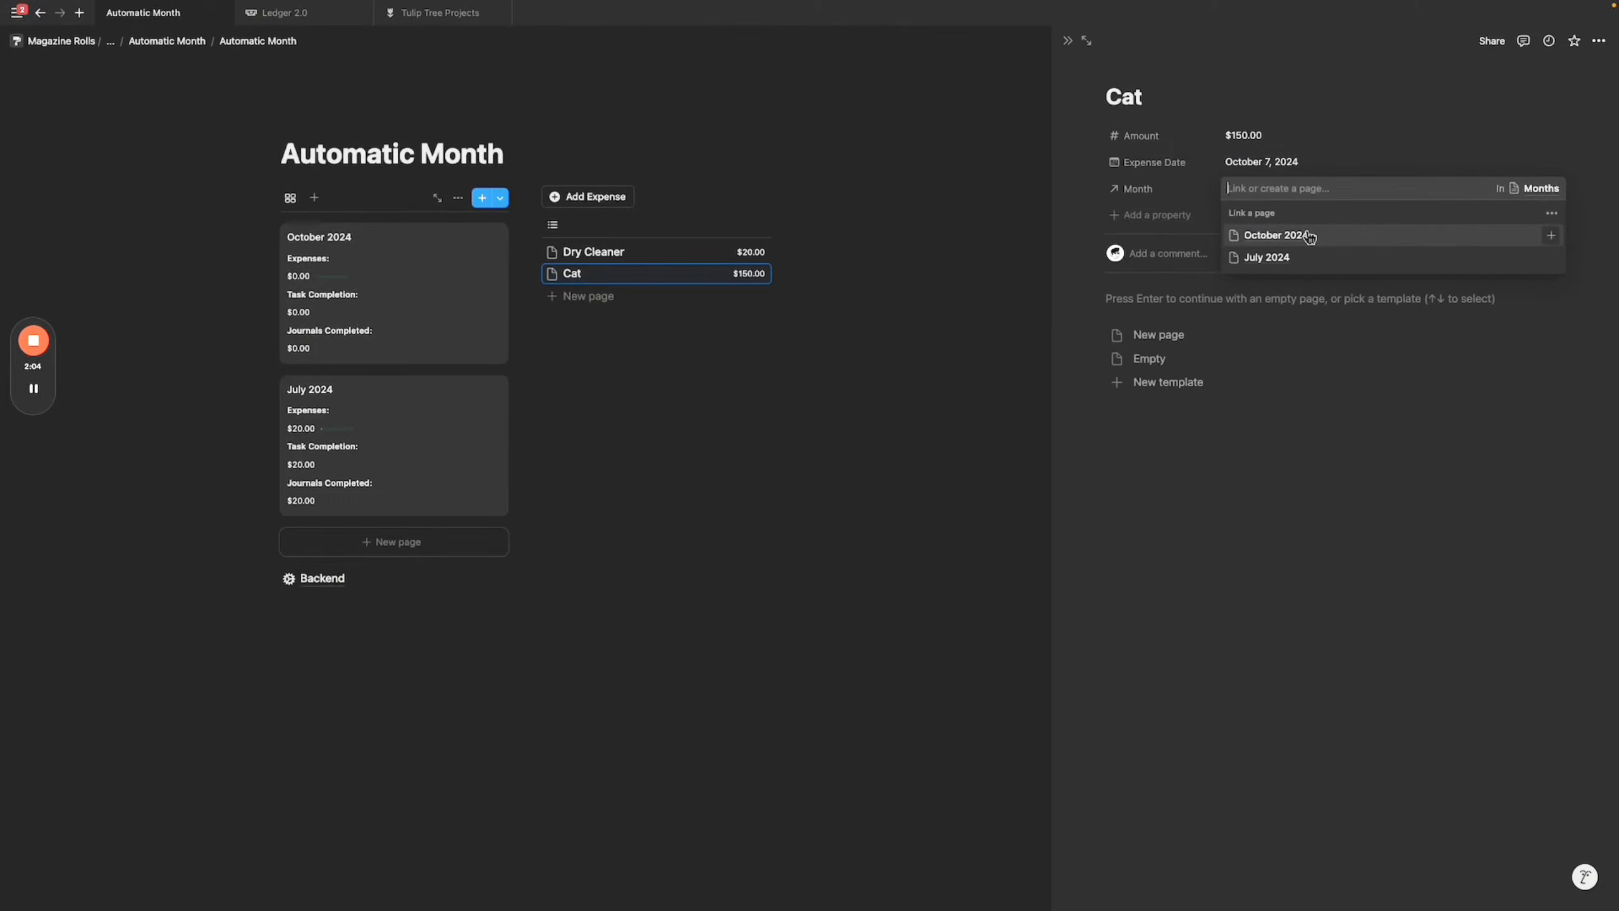
left_click(1308, 236)
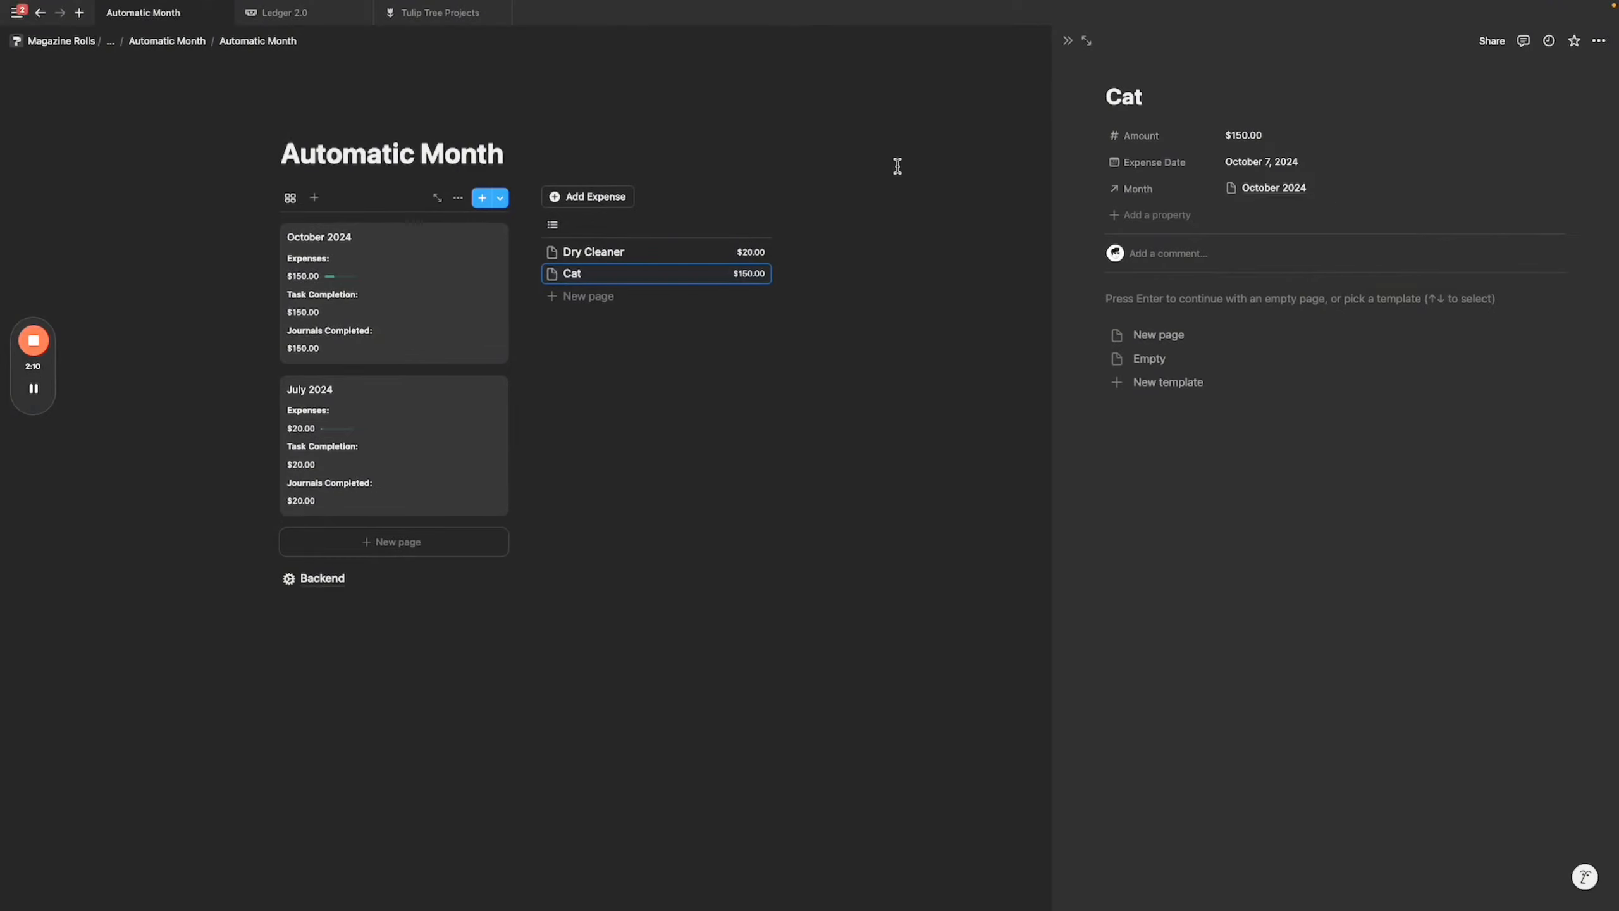
left_click(1068, 40)
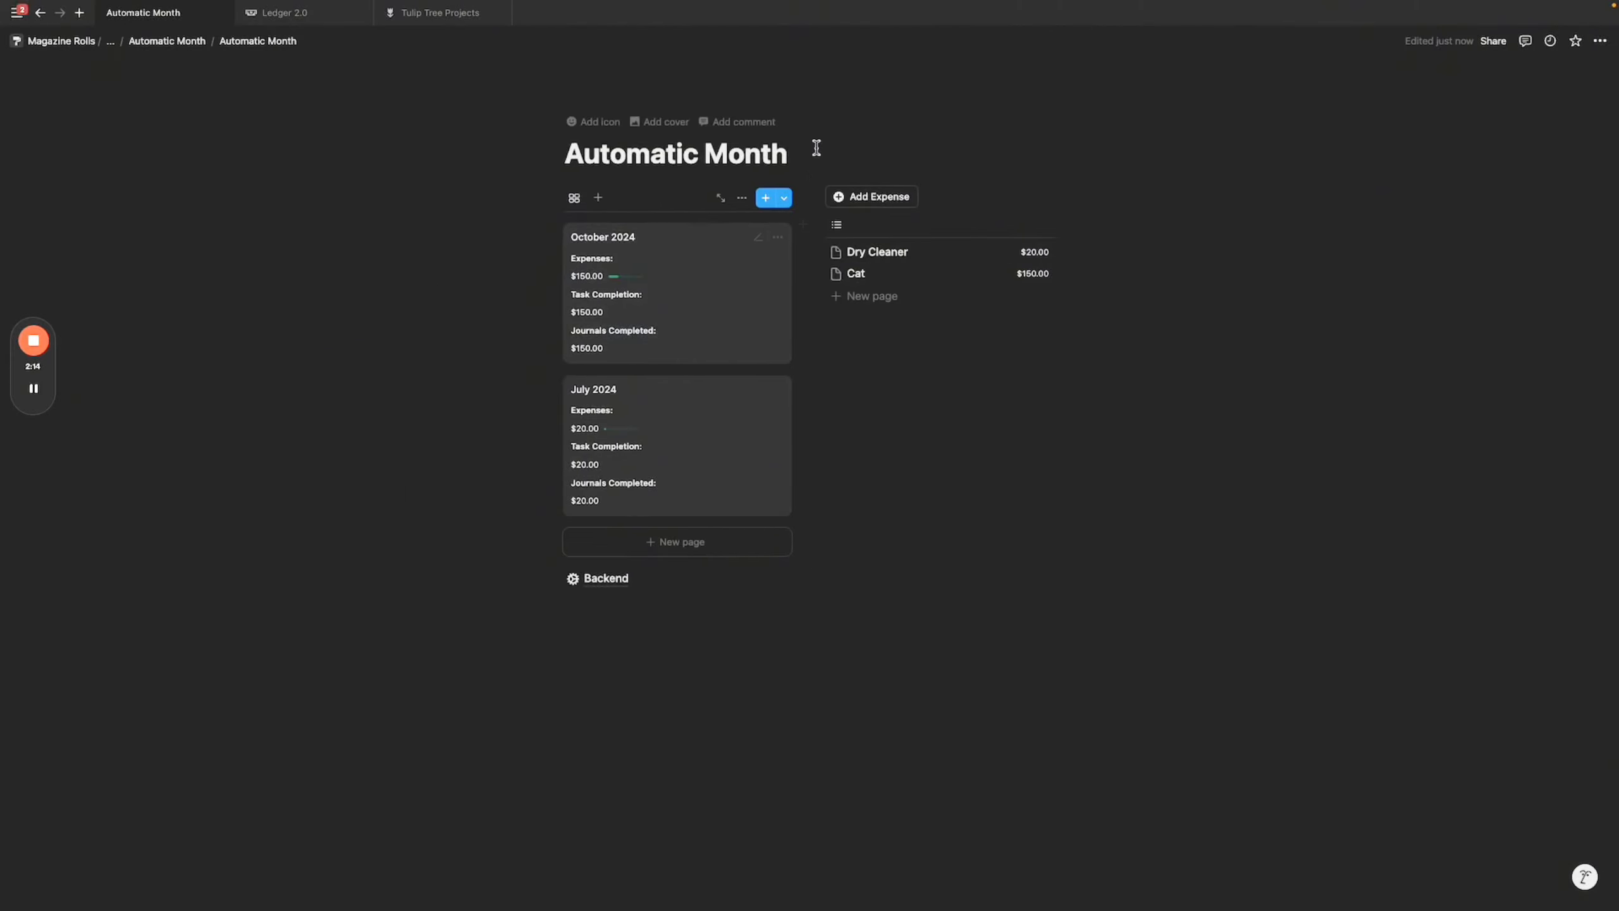
Create an expense with the Add Expense button, name it New Expense, and set its Amount to $20.
left_click(876, 198)
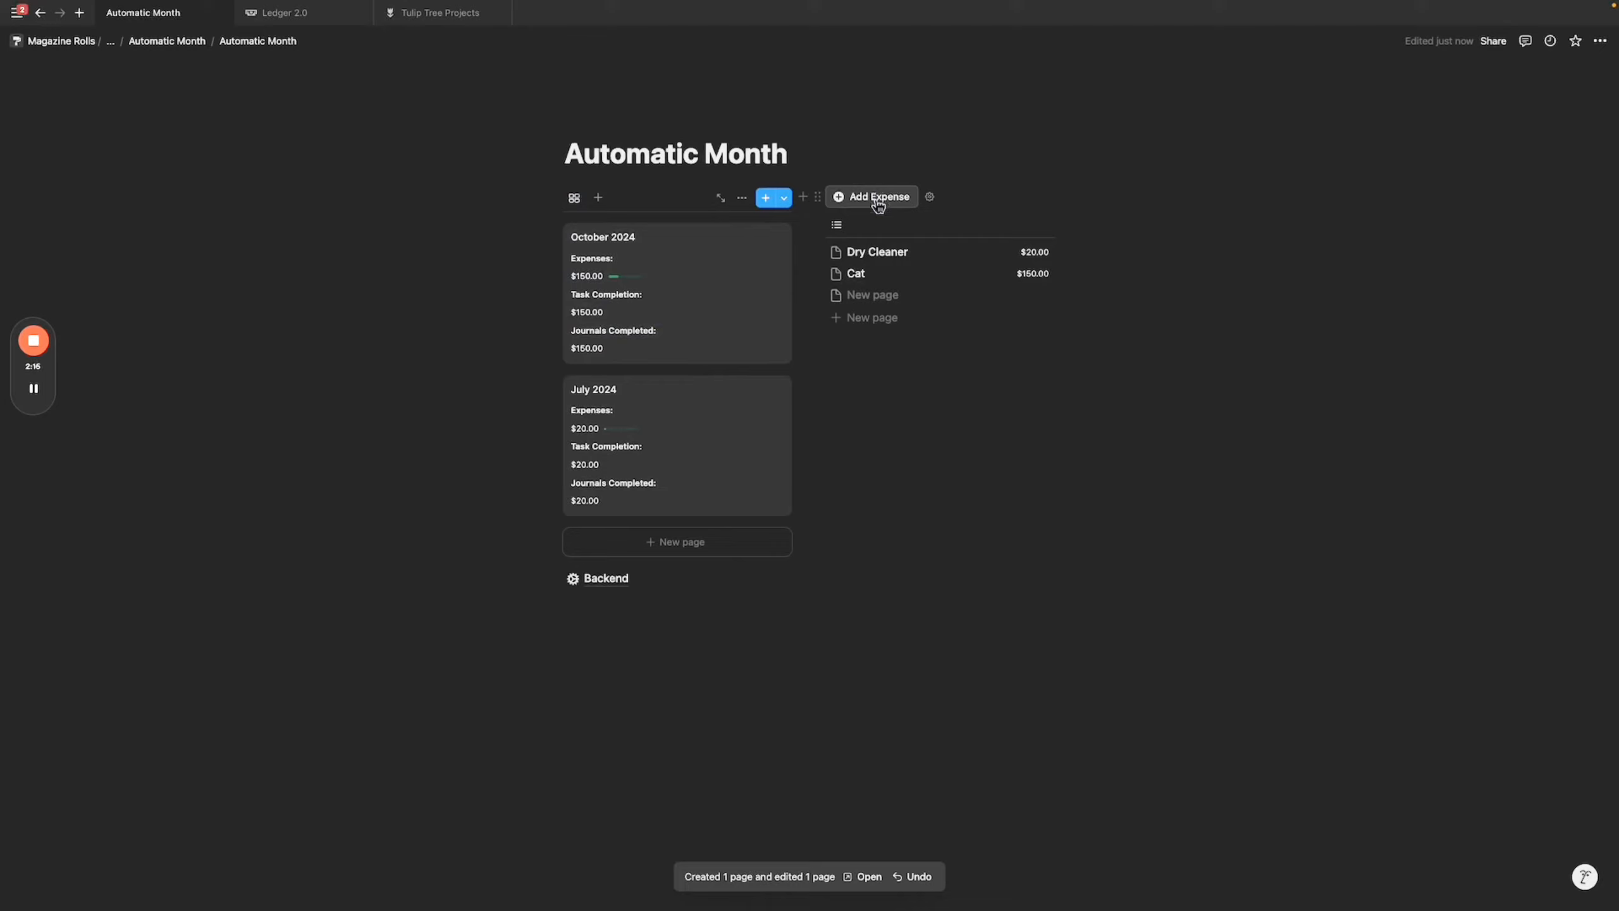
left_click(890, 302)
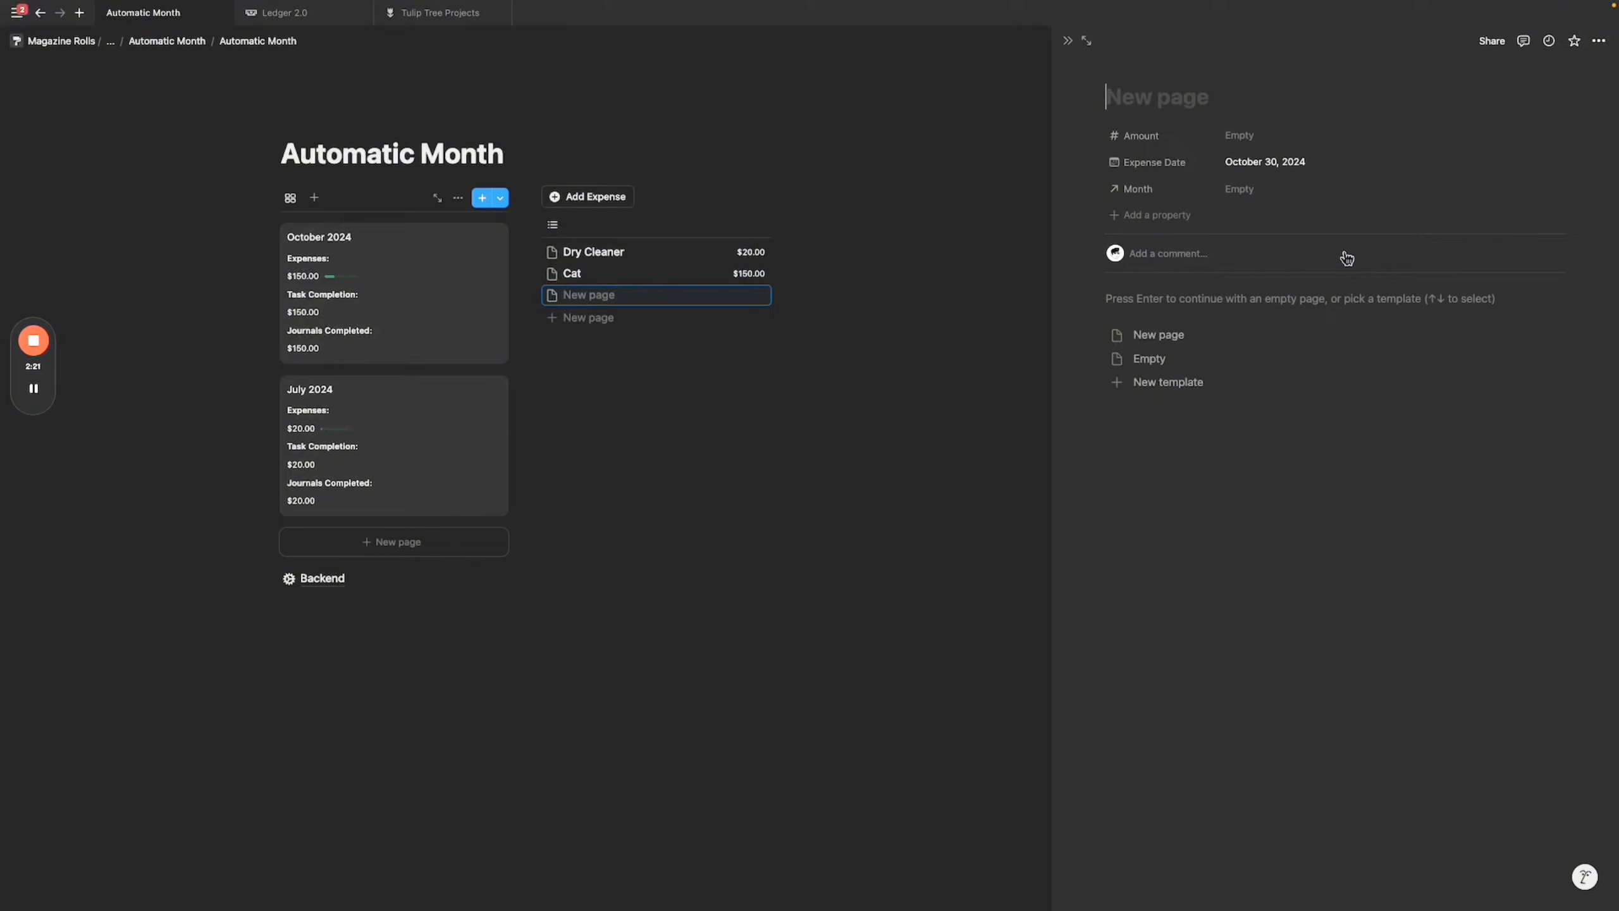
type("New Expense")
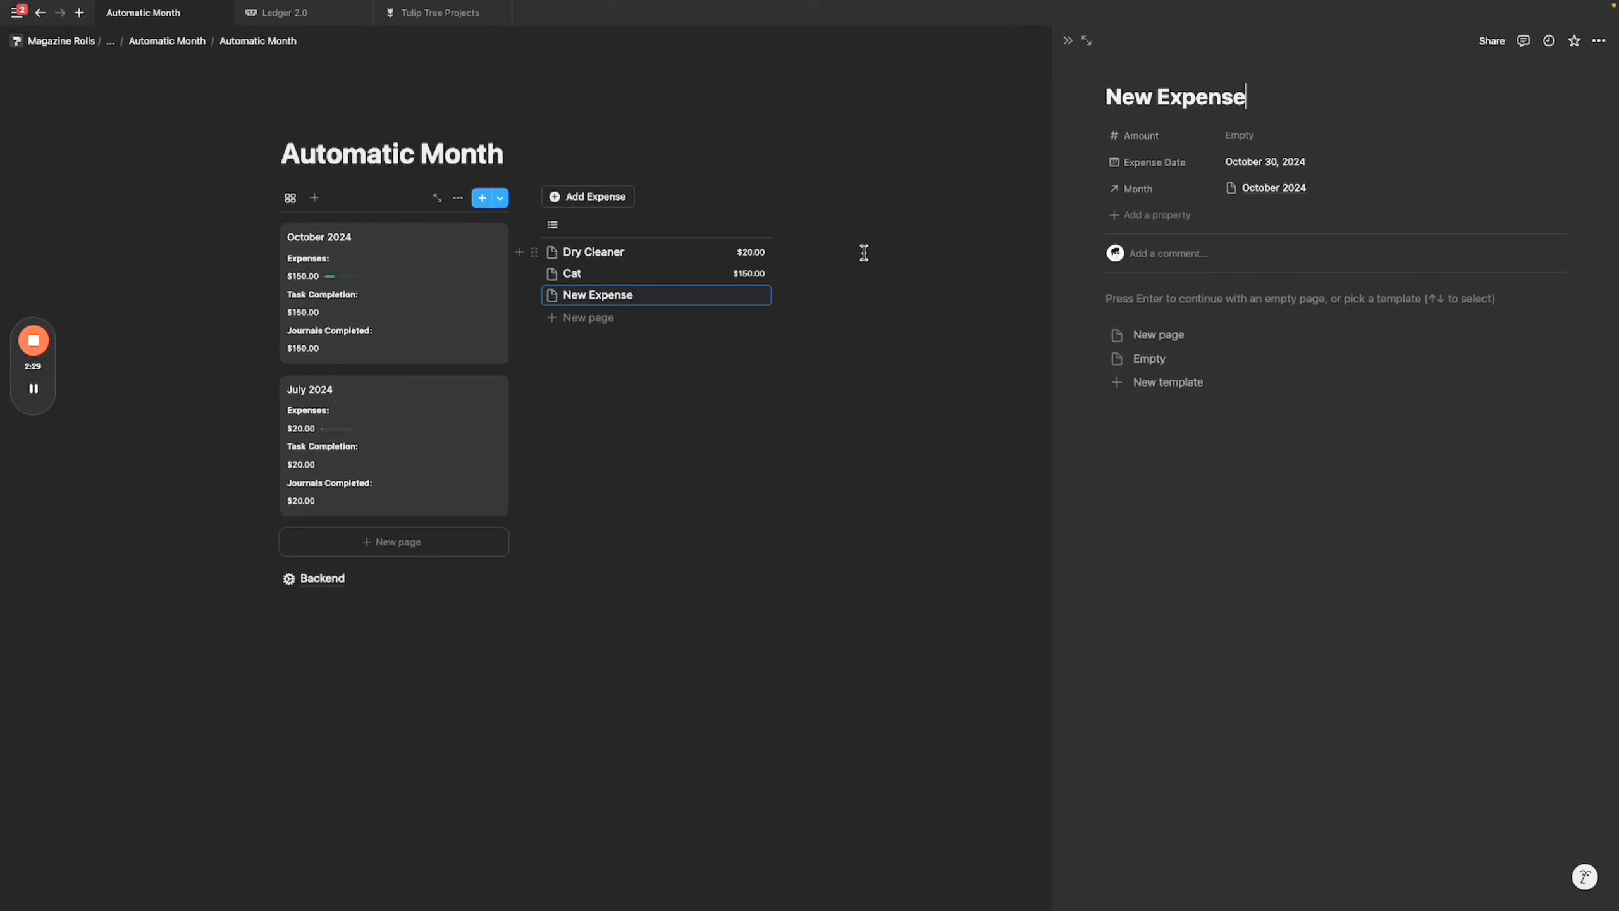
left_click(1257, 137)
type("20")
key("Return")
left_click(1068, 41)
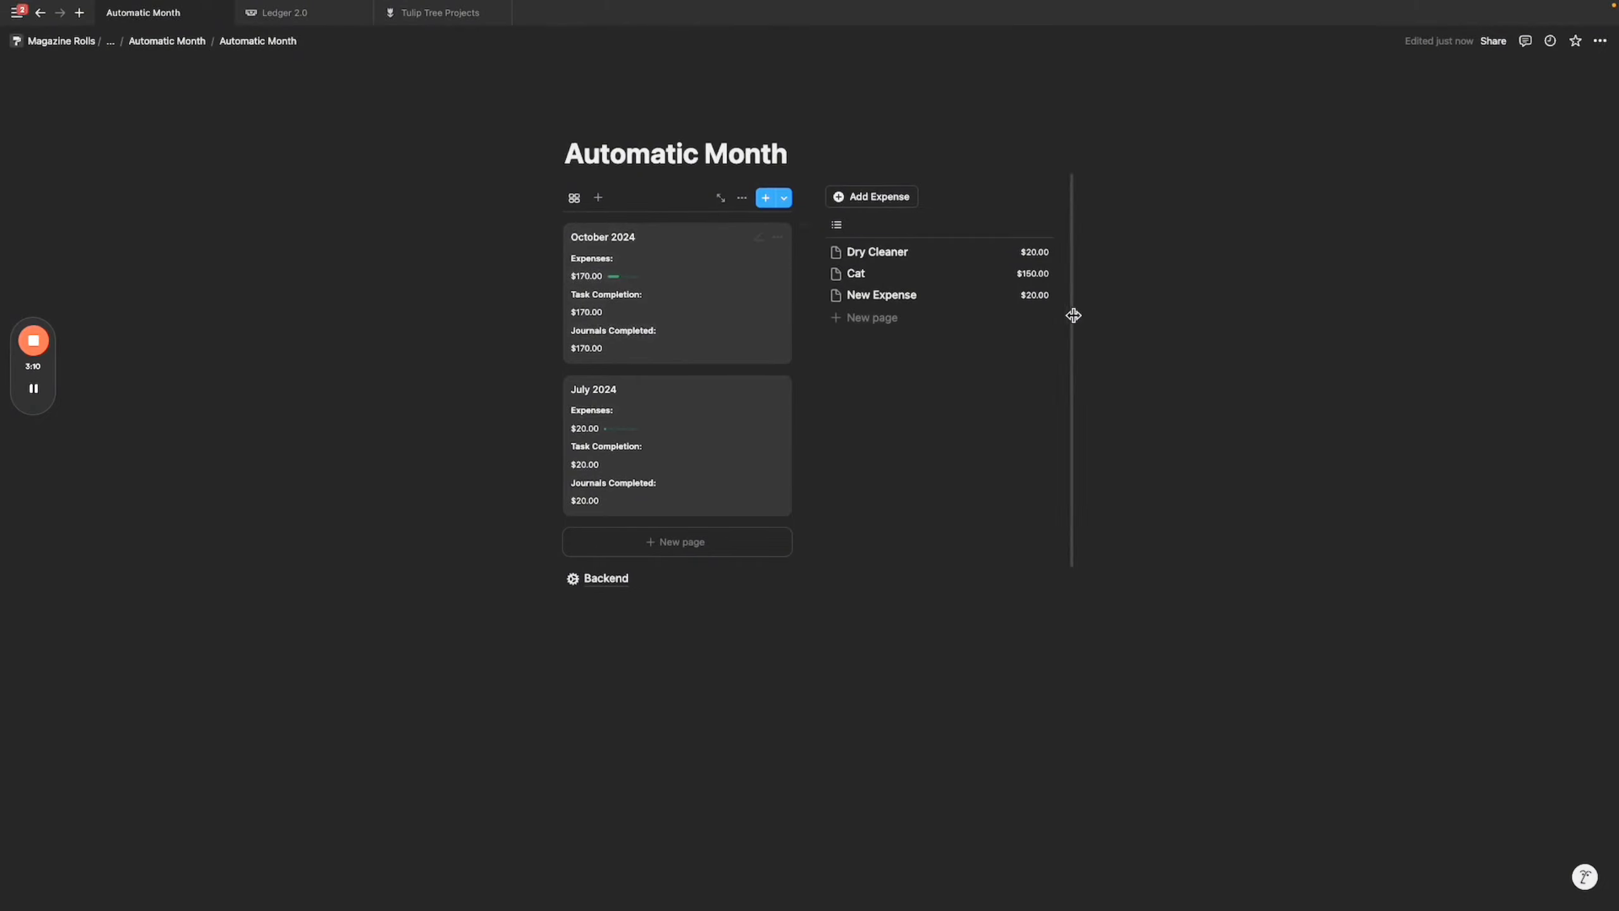
Change the New Expense page's Expense Date to November 1, 2024, and set it back to October 30, 2024.
left_click(952, 297)
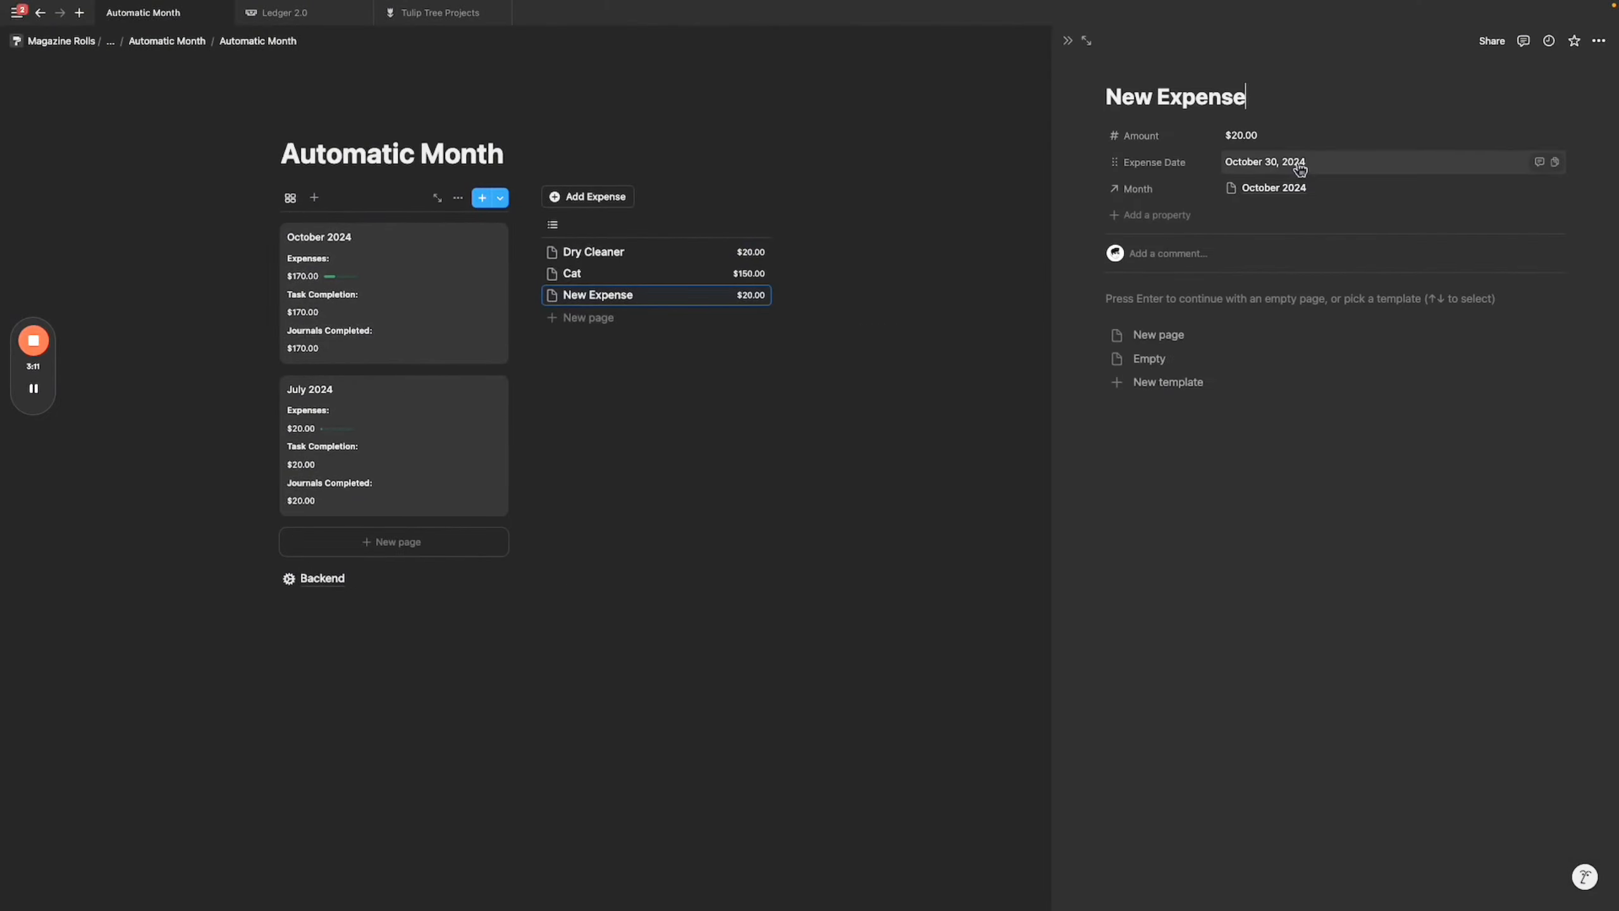
left_click(1293, 165)
left_click(1358, 352)
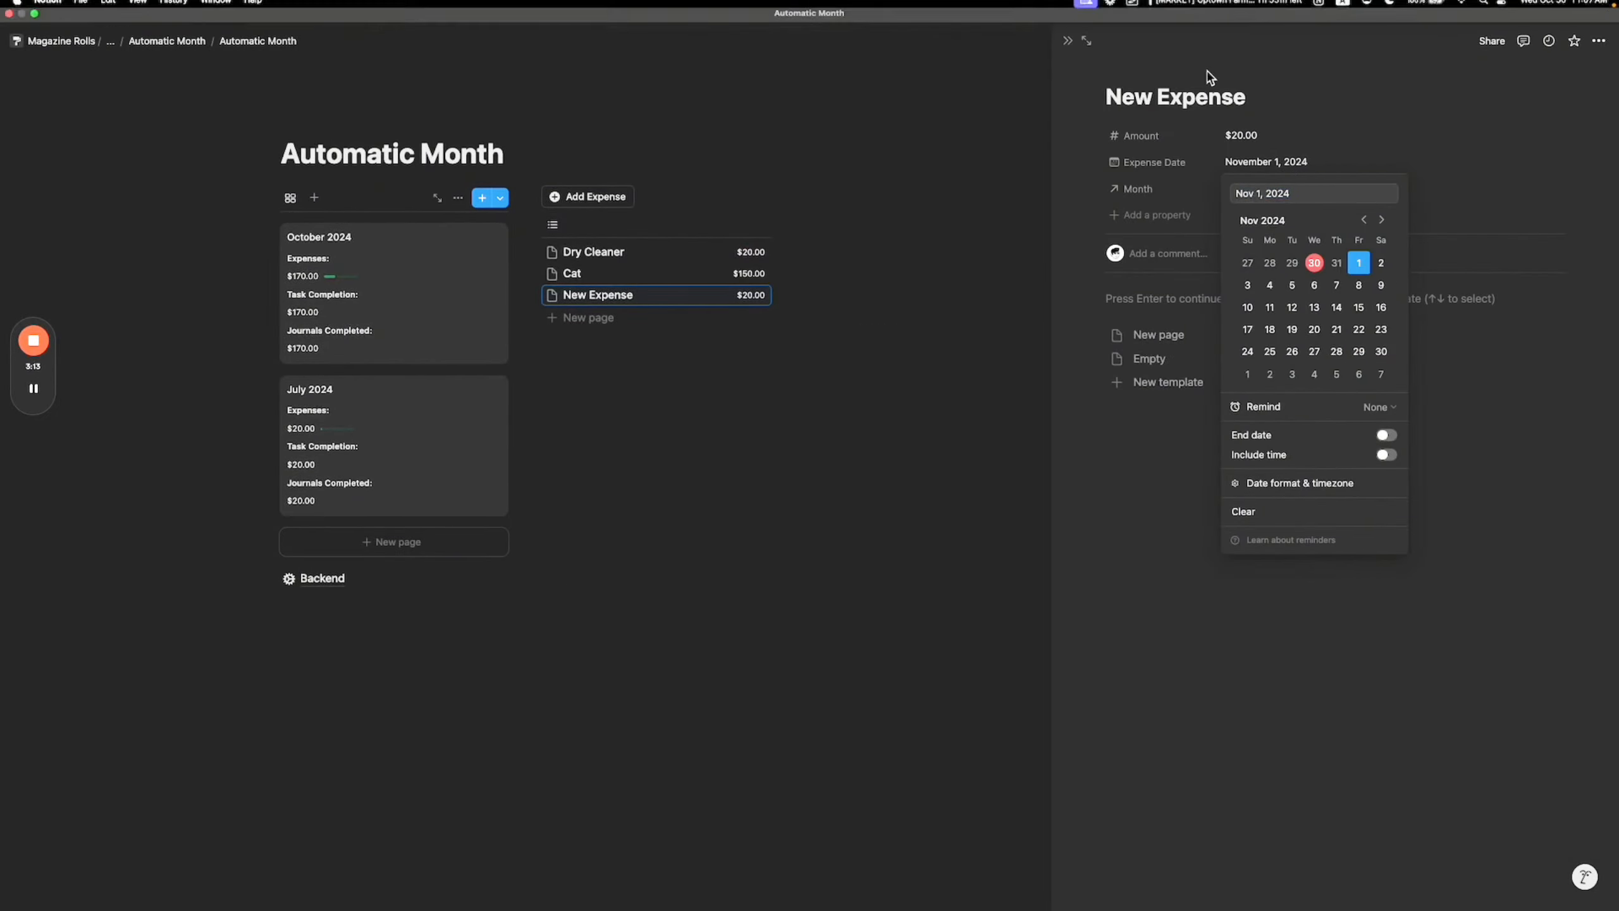
left_click(1296, 156)
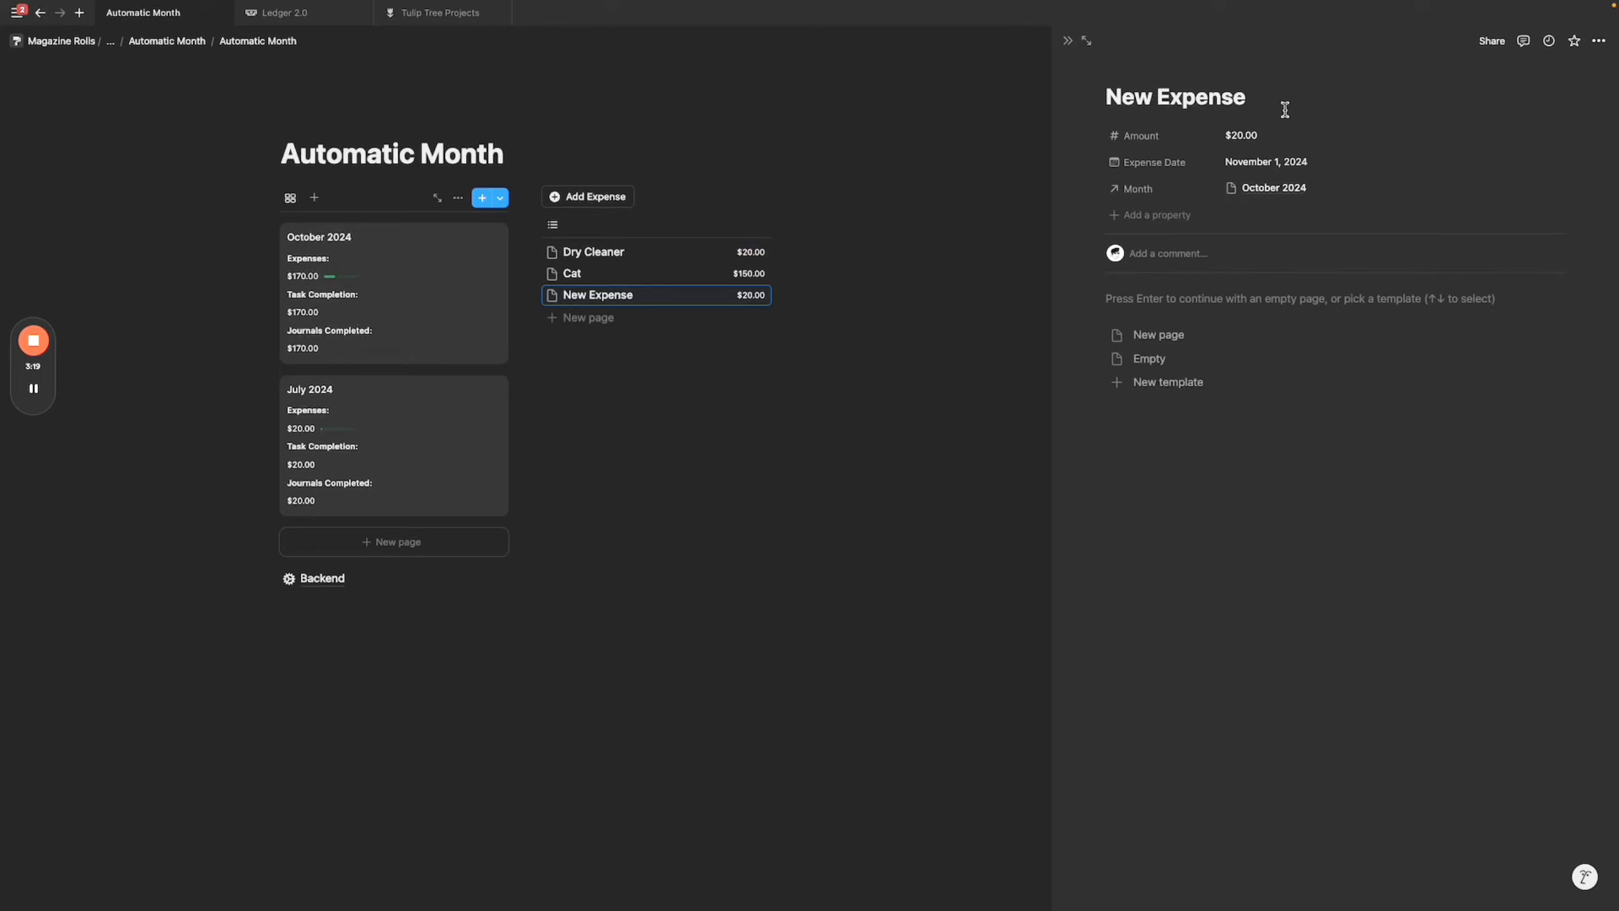
left_click(1304, 164)
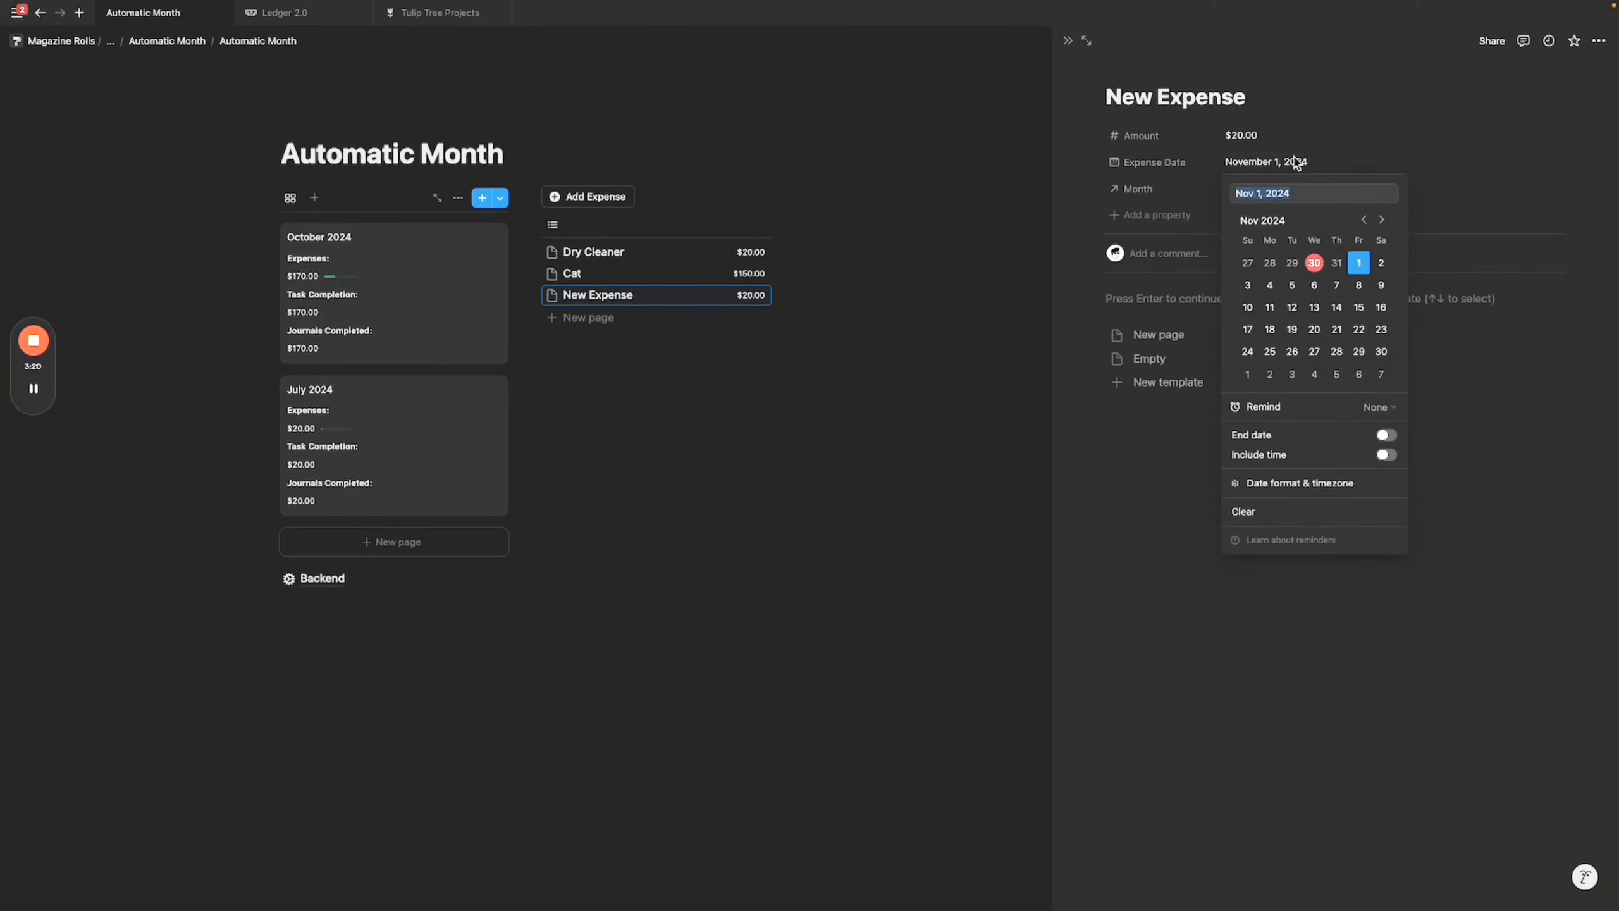
left_click(1315, 268)
key("Escape")
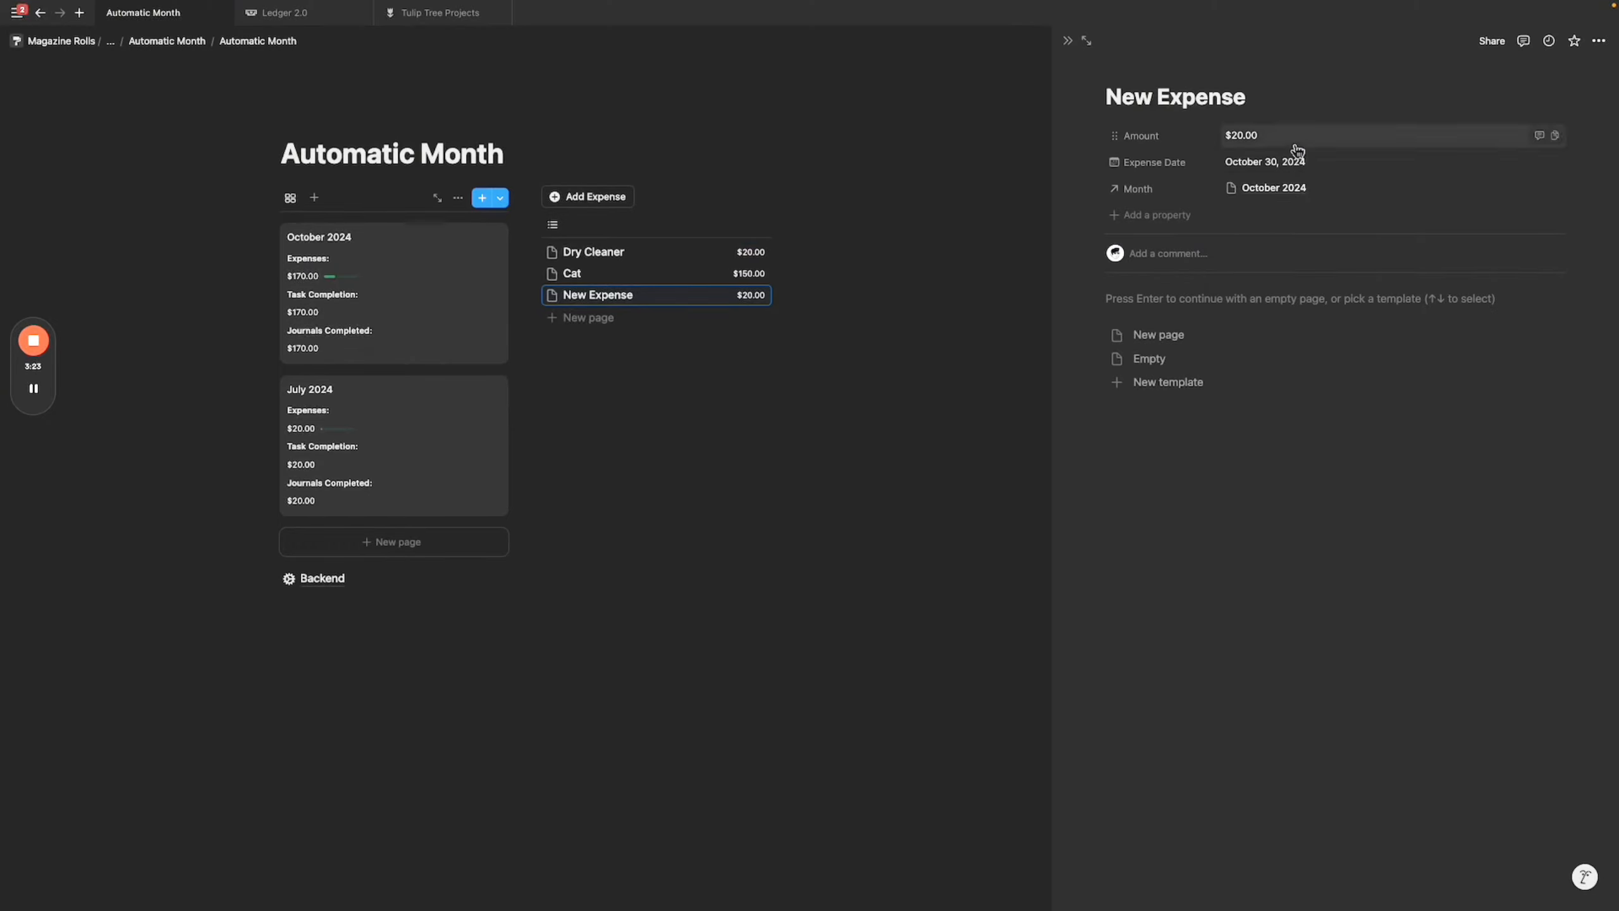
left_click(1068, 41)
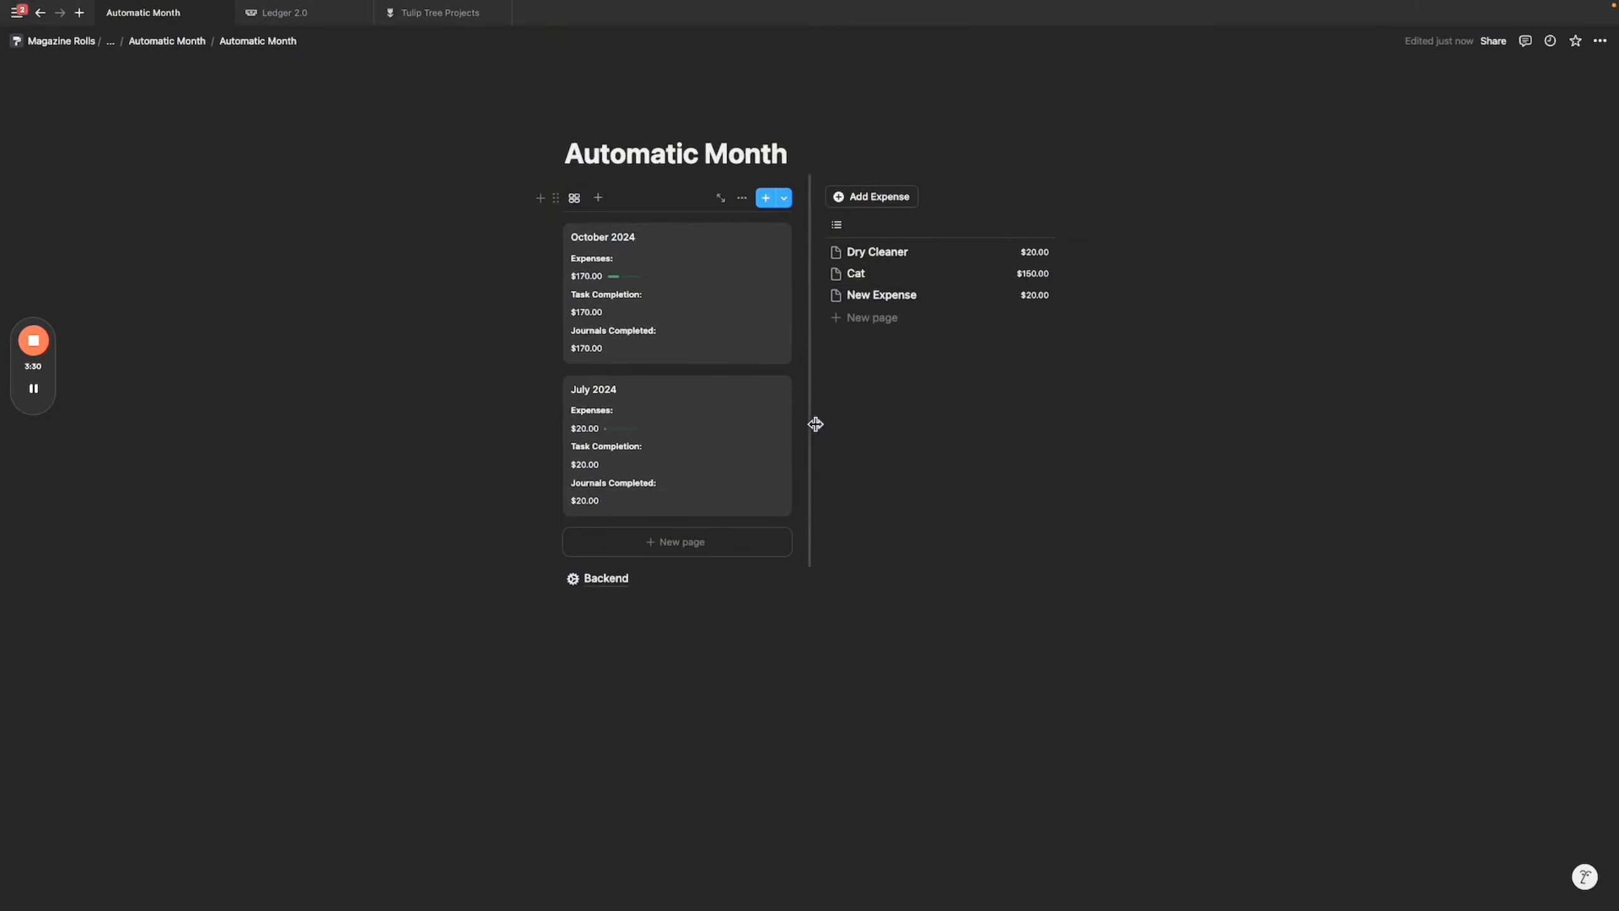
Write a numbered list below the expenses with the items "Create Tasks and Journals" and "Update the Formulas on Month".
left_click(777, 155)
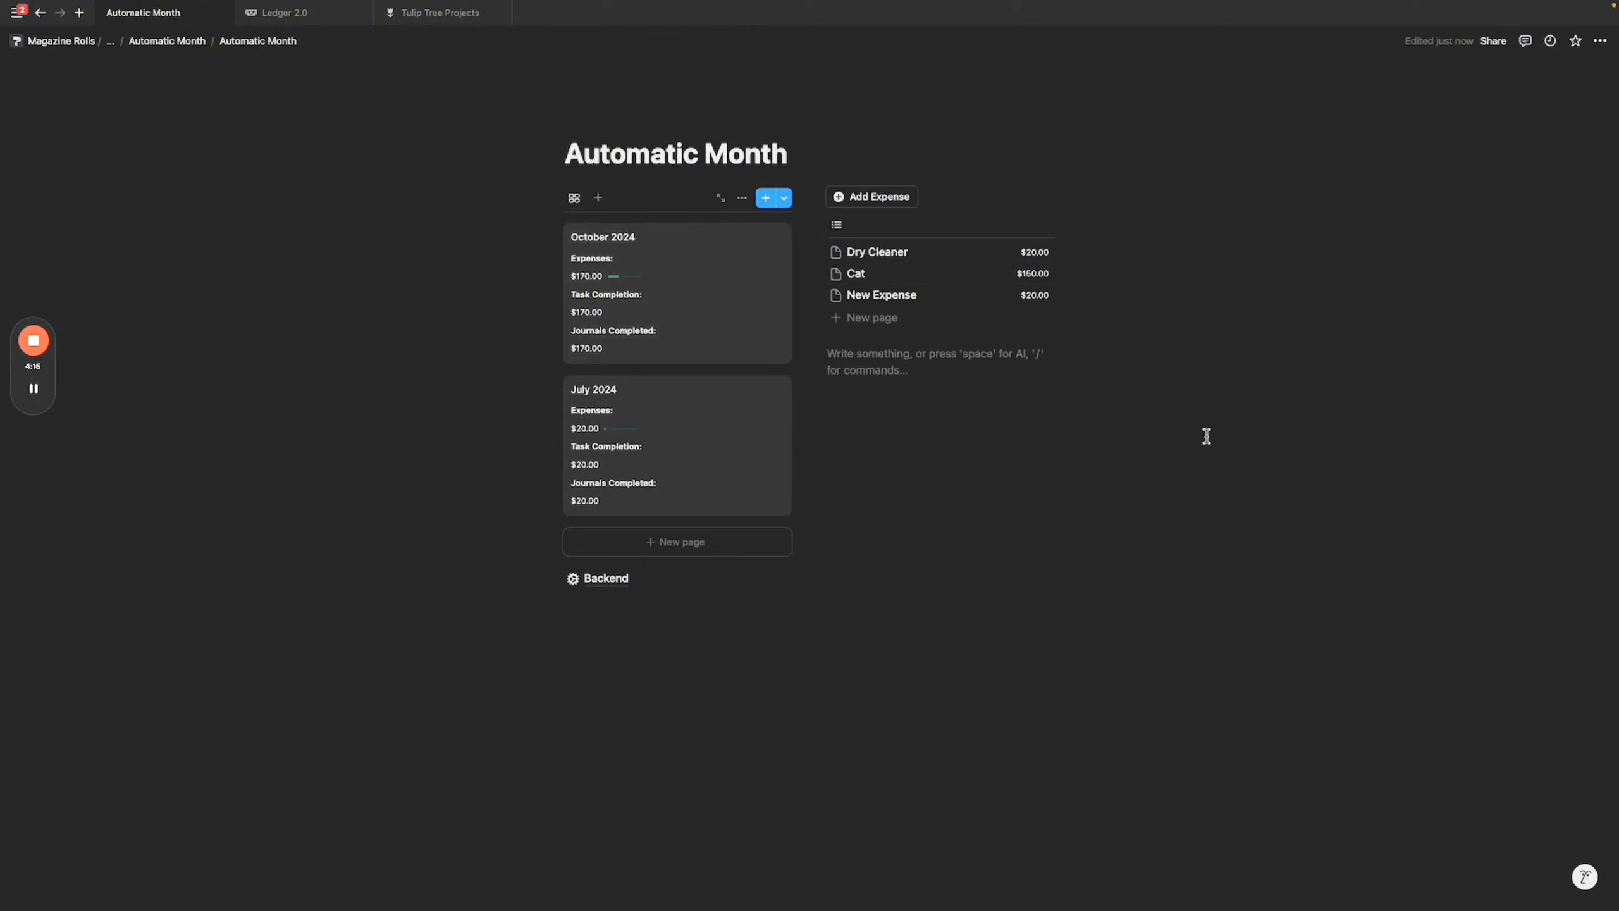
type("1. ")
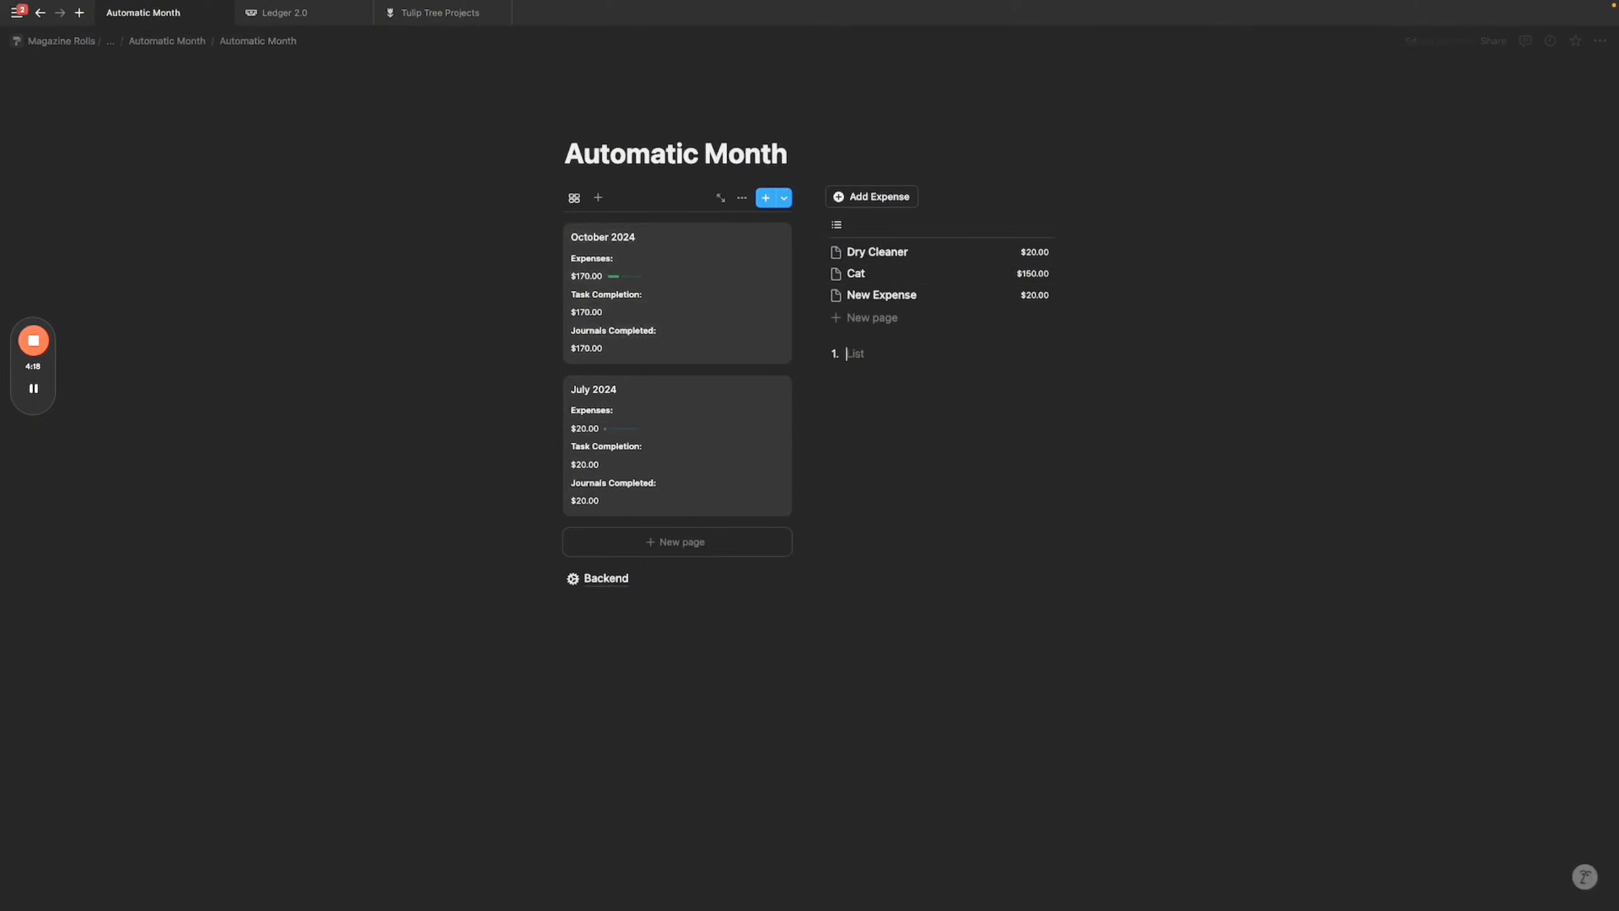
type("Crea")
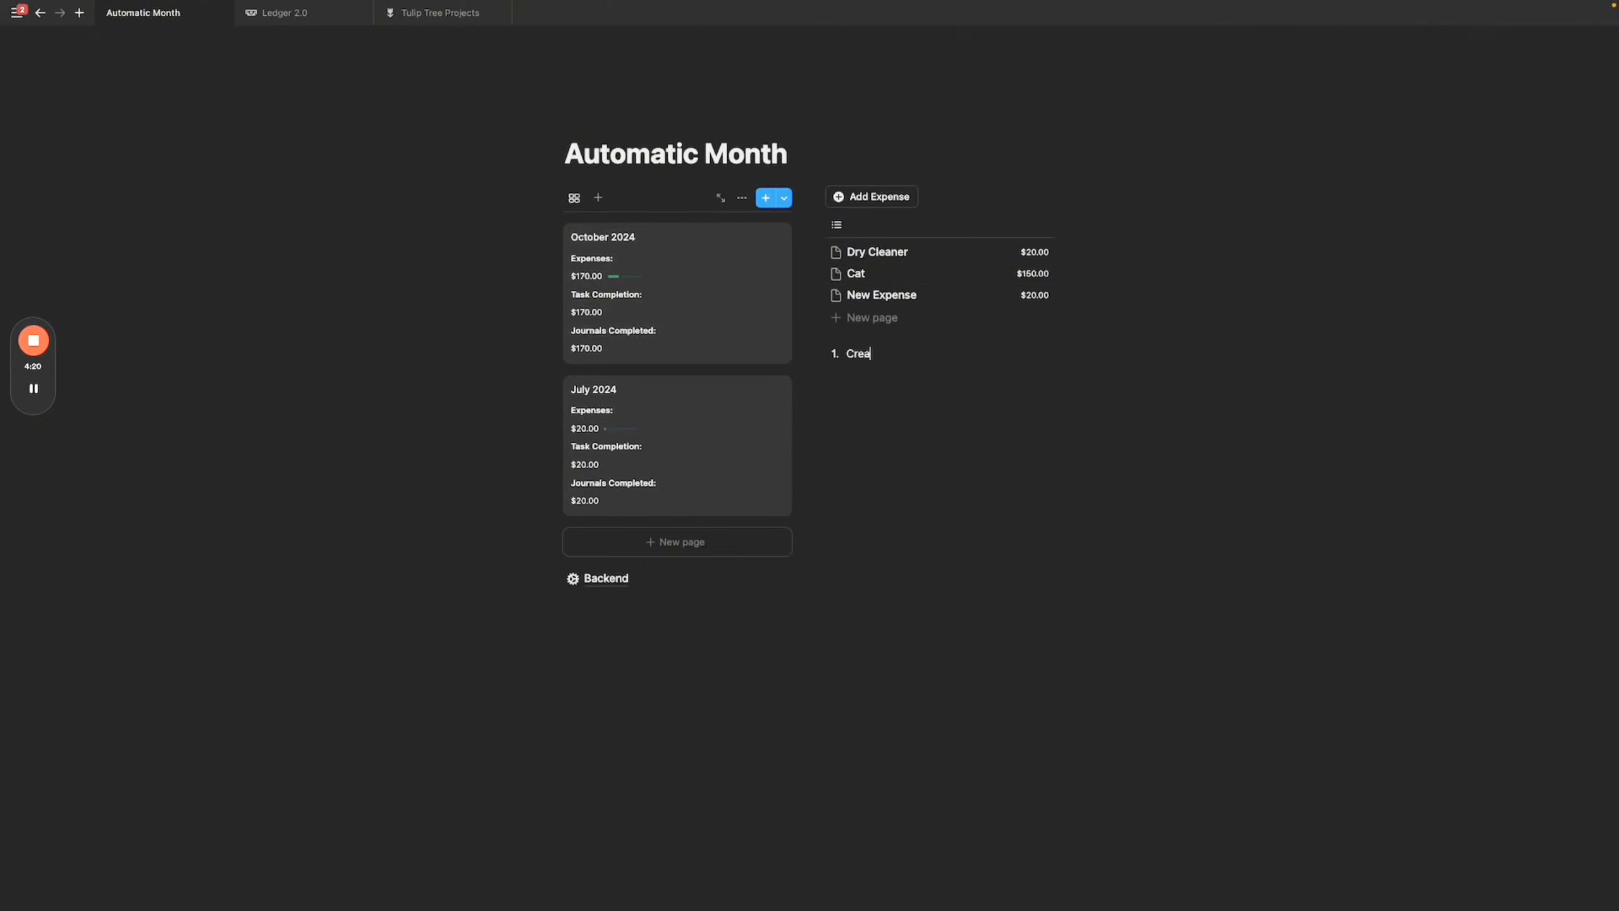
type("te Tasskss and Journals")
key("Return")
type("Update the")
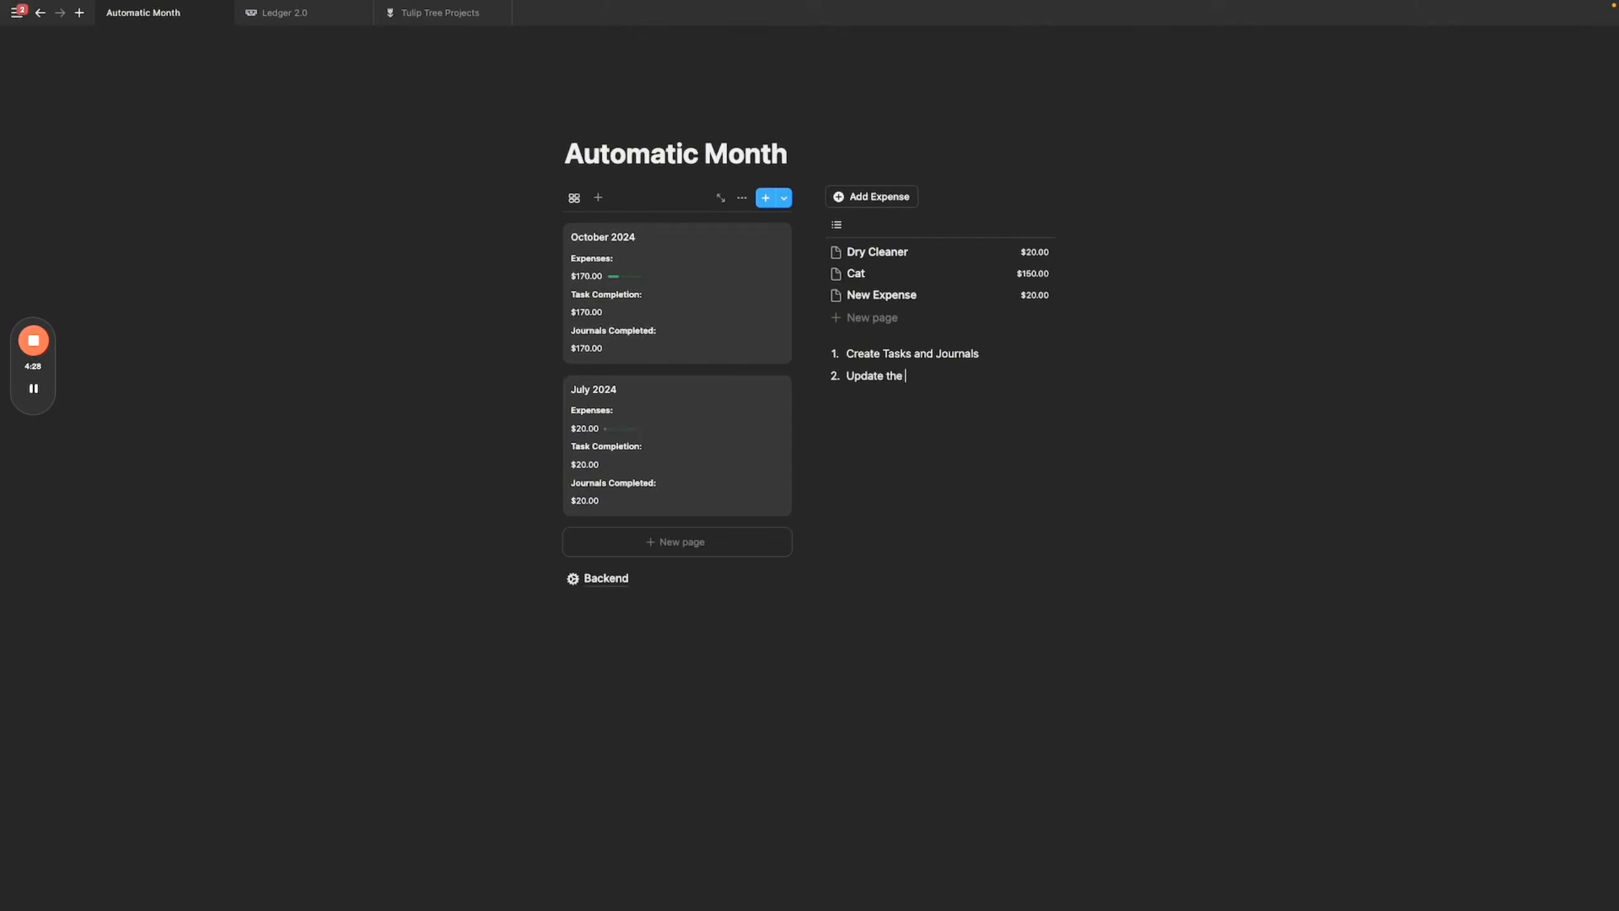
type(" Formulas on Month")
Add the nested item "relations to month" under the first list item.
left_click(1013, 355)
key("Return")
key("Tab")
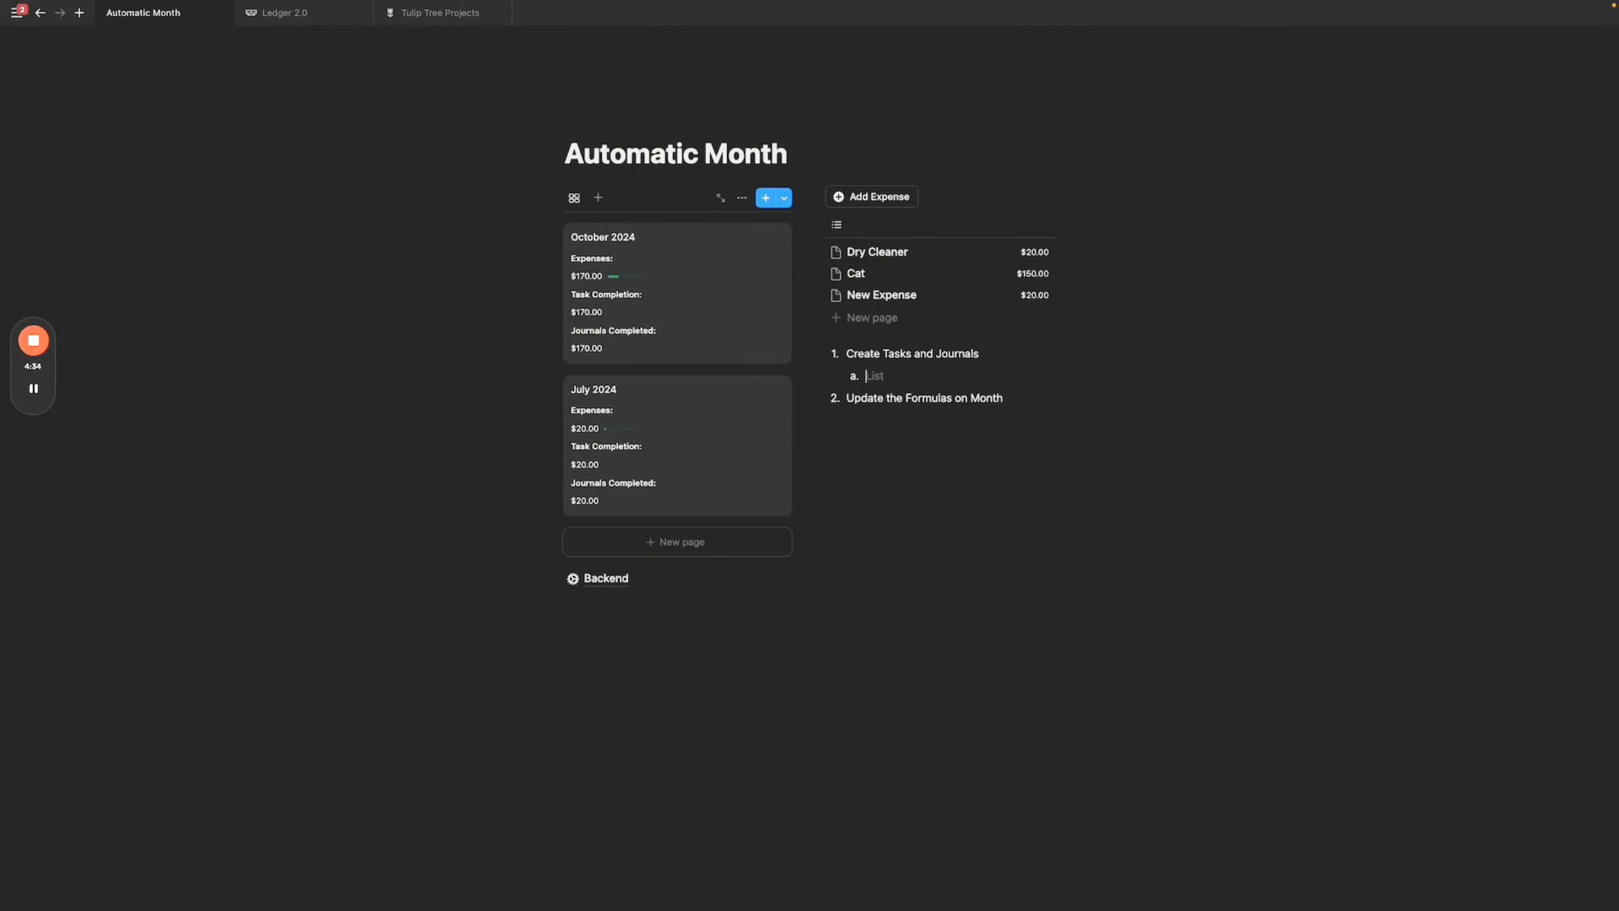
type("relations to month")
Add a third list item reading "Create buttons to link automatically the tasks and the journals to the given month".
left_click(950, 418)
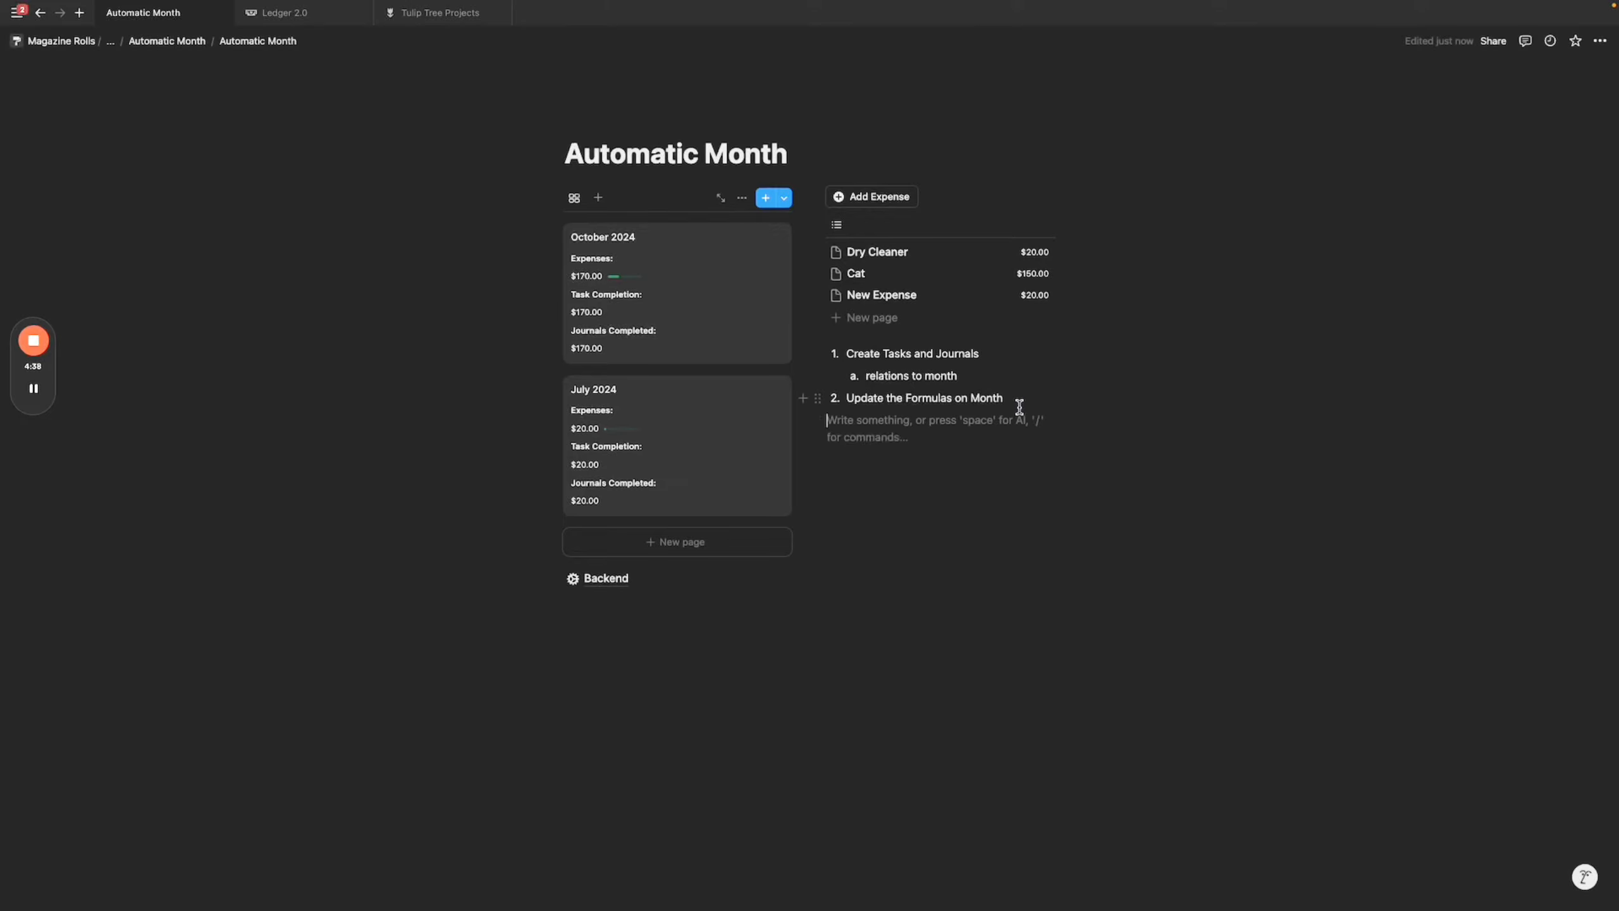
type("3. Create buttons t")
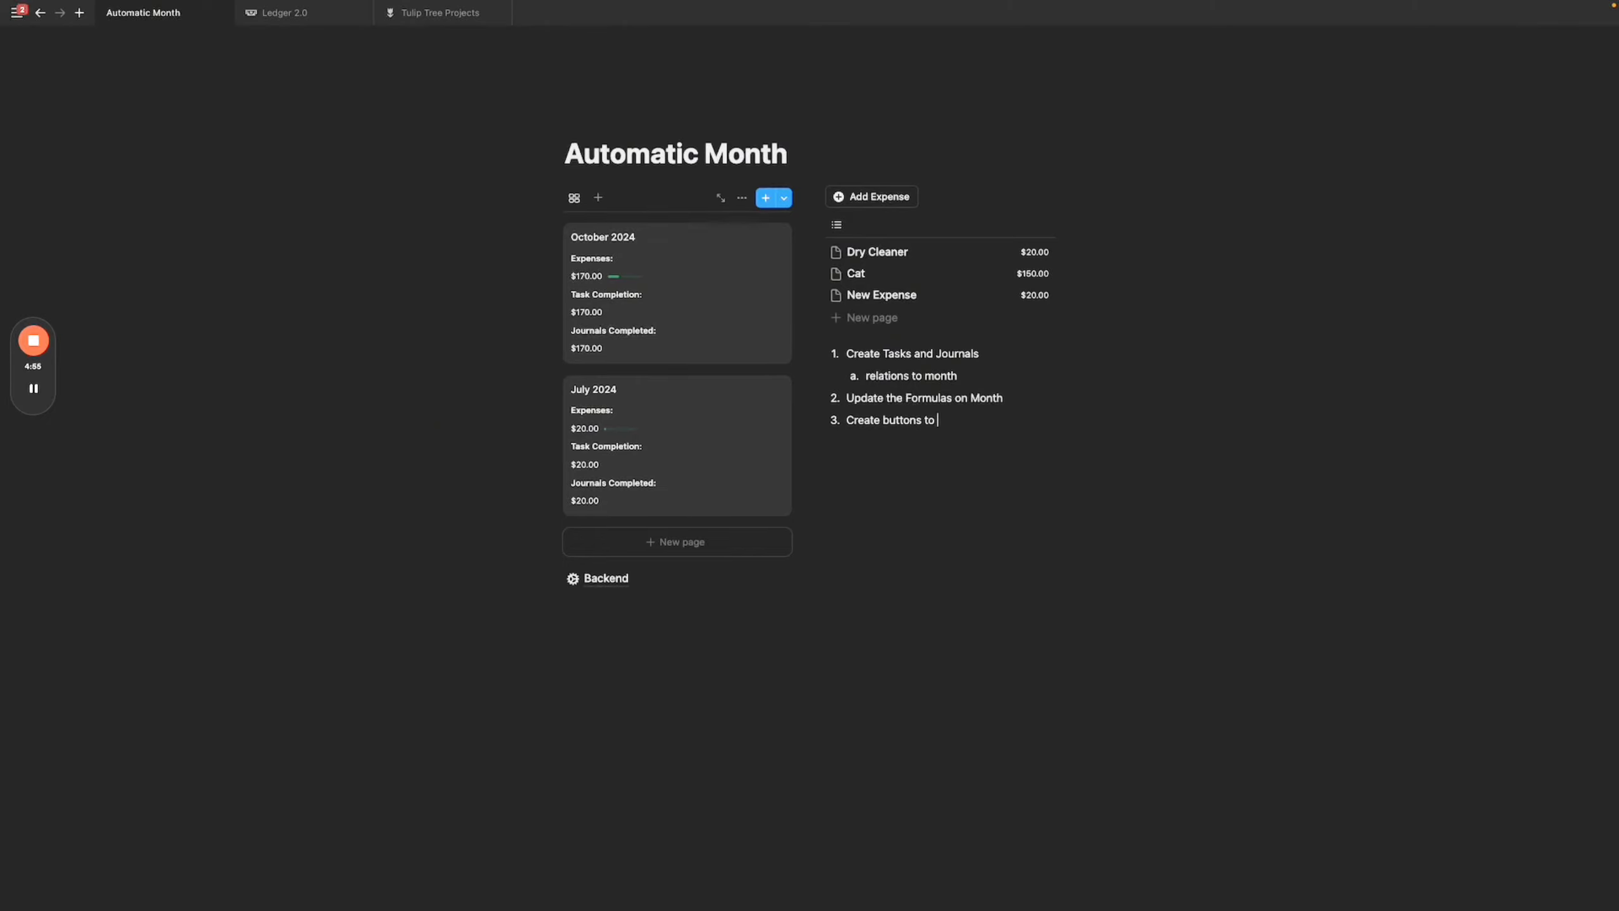
type("omatically the tasks and the jour")
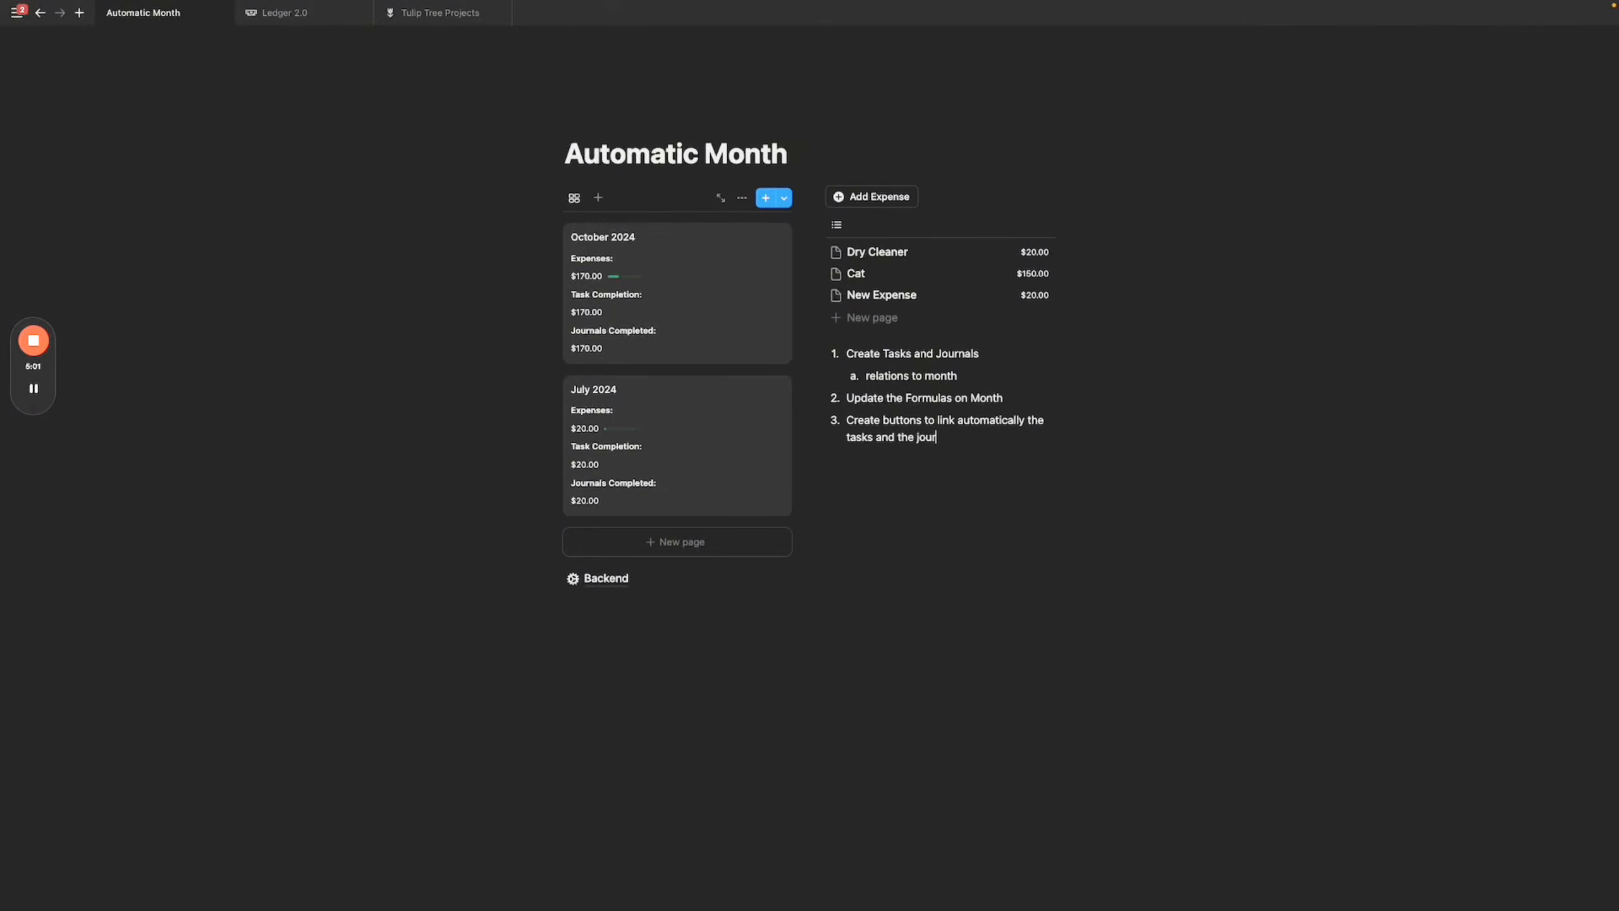
type("nals to the given month")
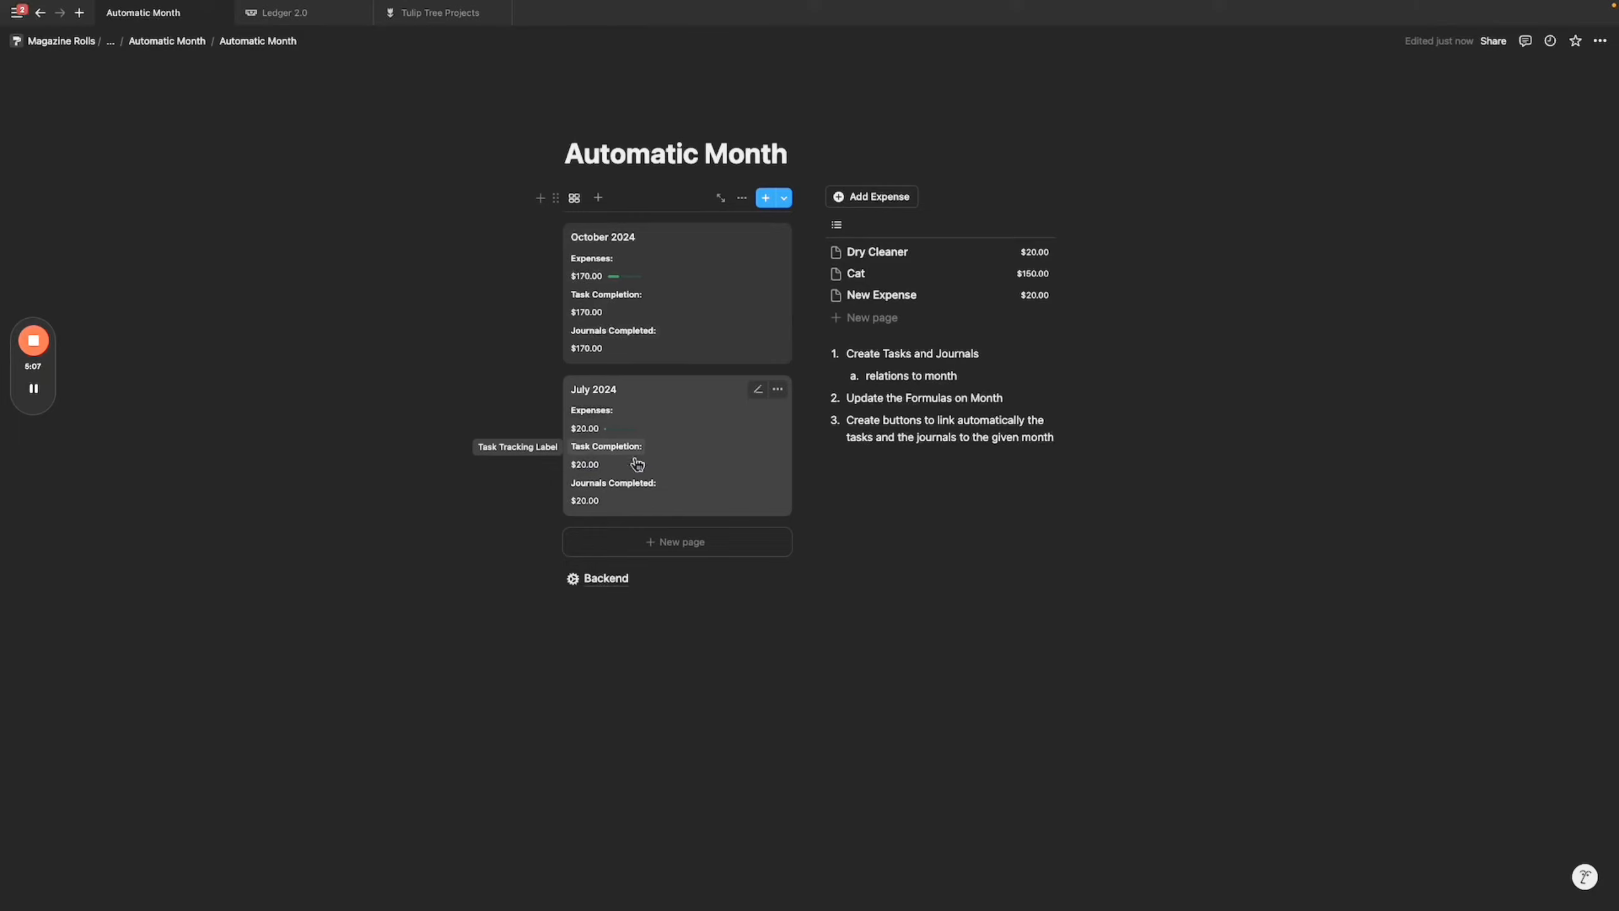
Add the line "oct 31 → nov 1" below the numbered list.
left_click(961, 471)
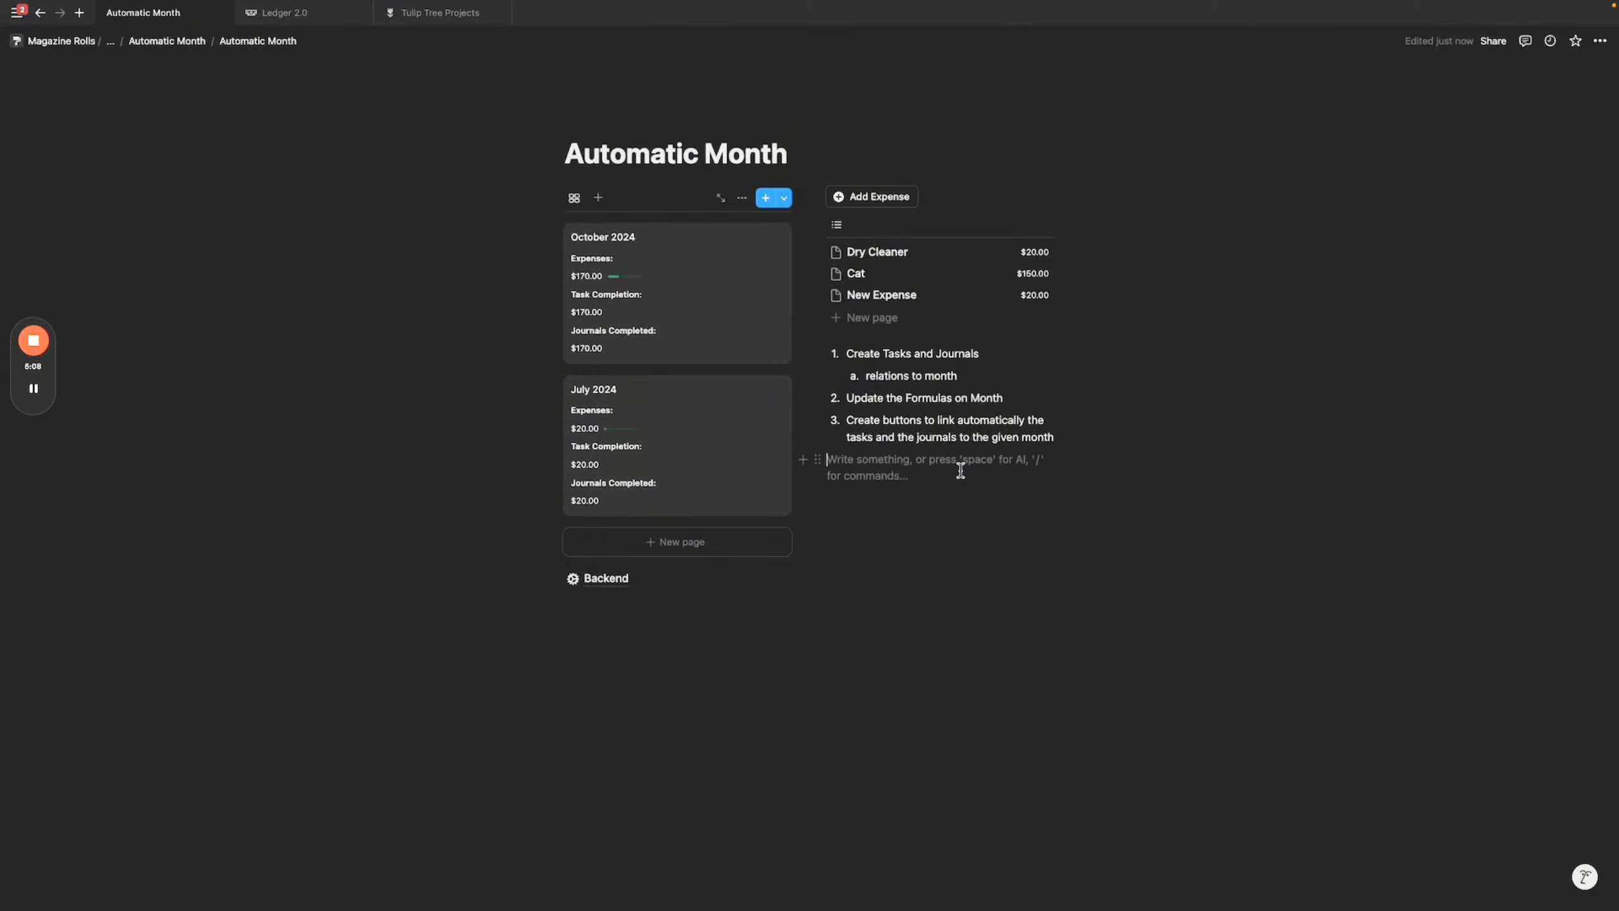
type("oct 31 → nov 1")
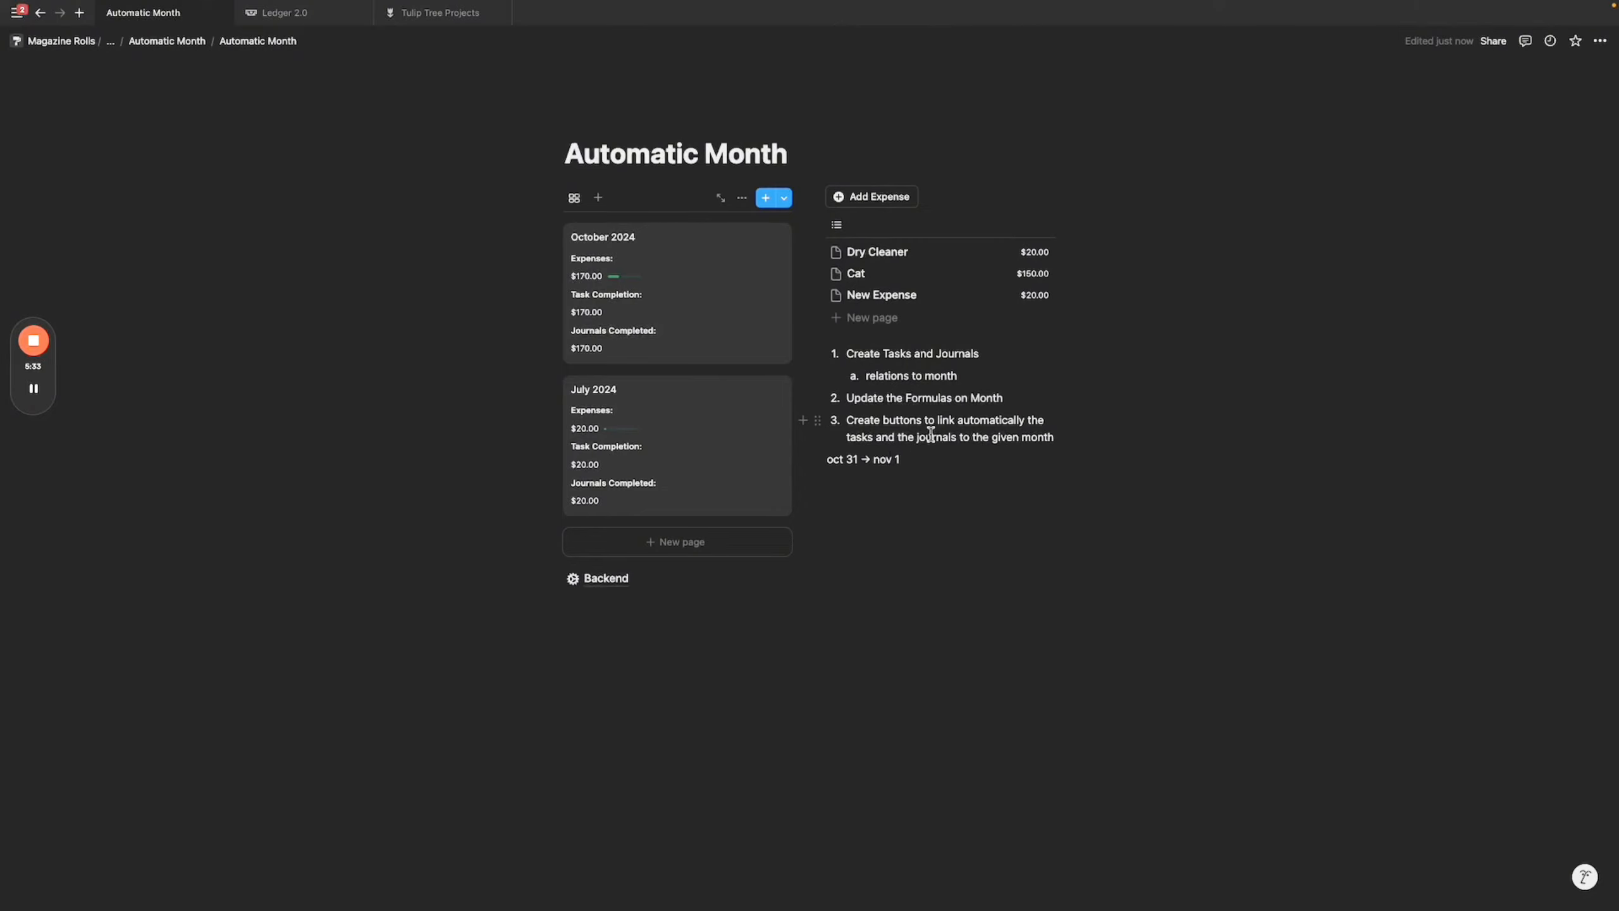
left_click_drag(917, 462, 831, 457)
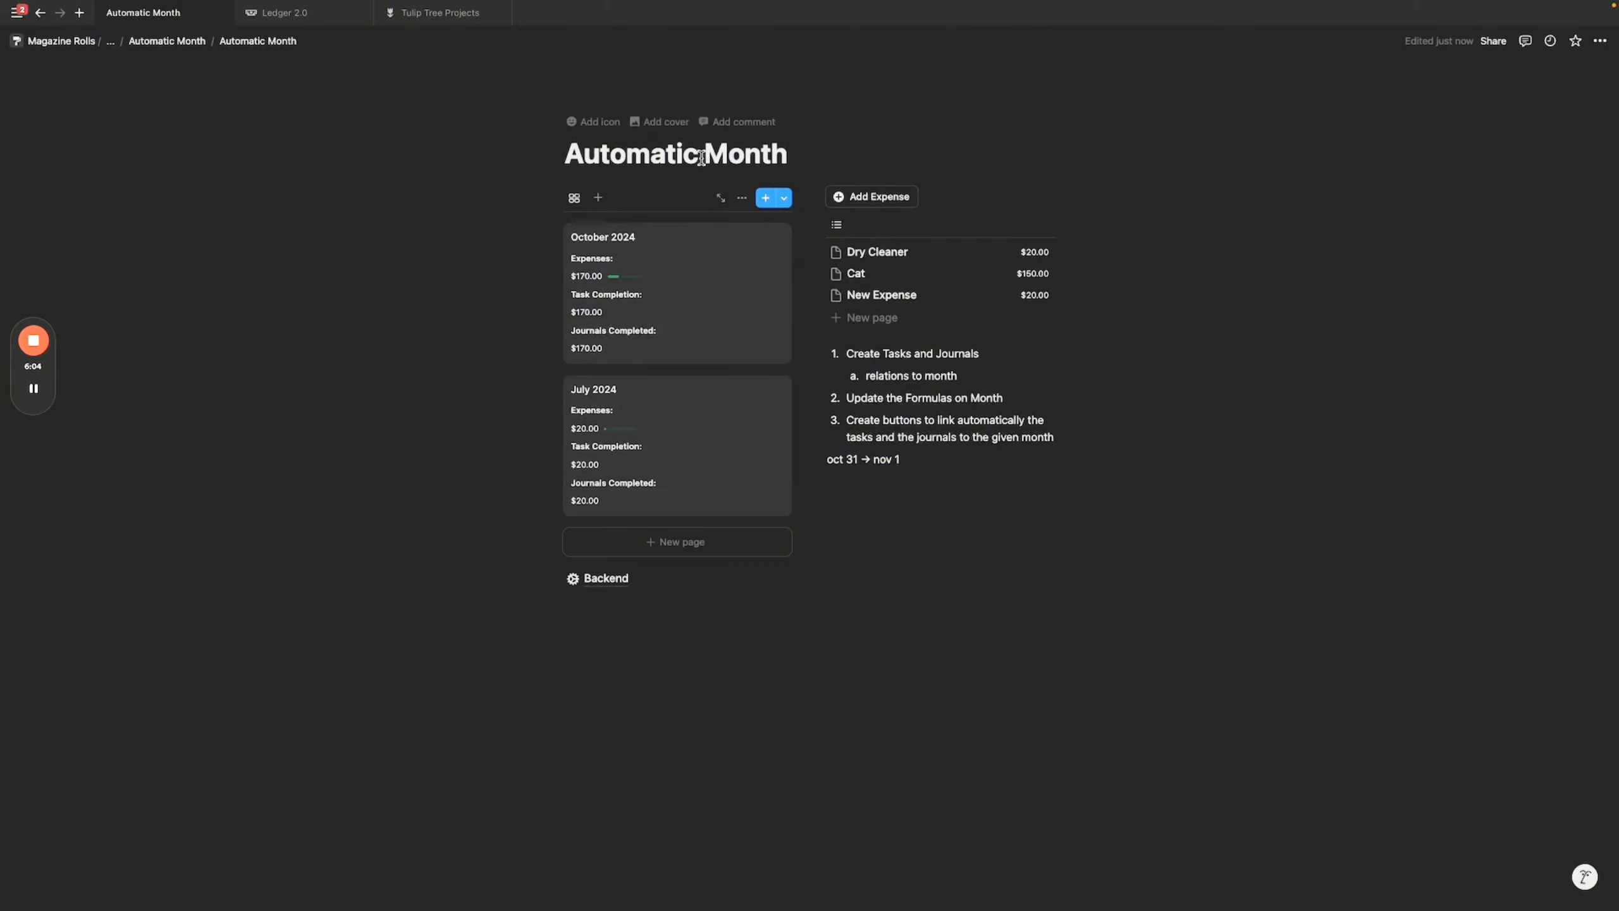
Rename the page as Automatic Month Final.
left_click(701, 159)
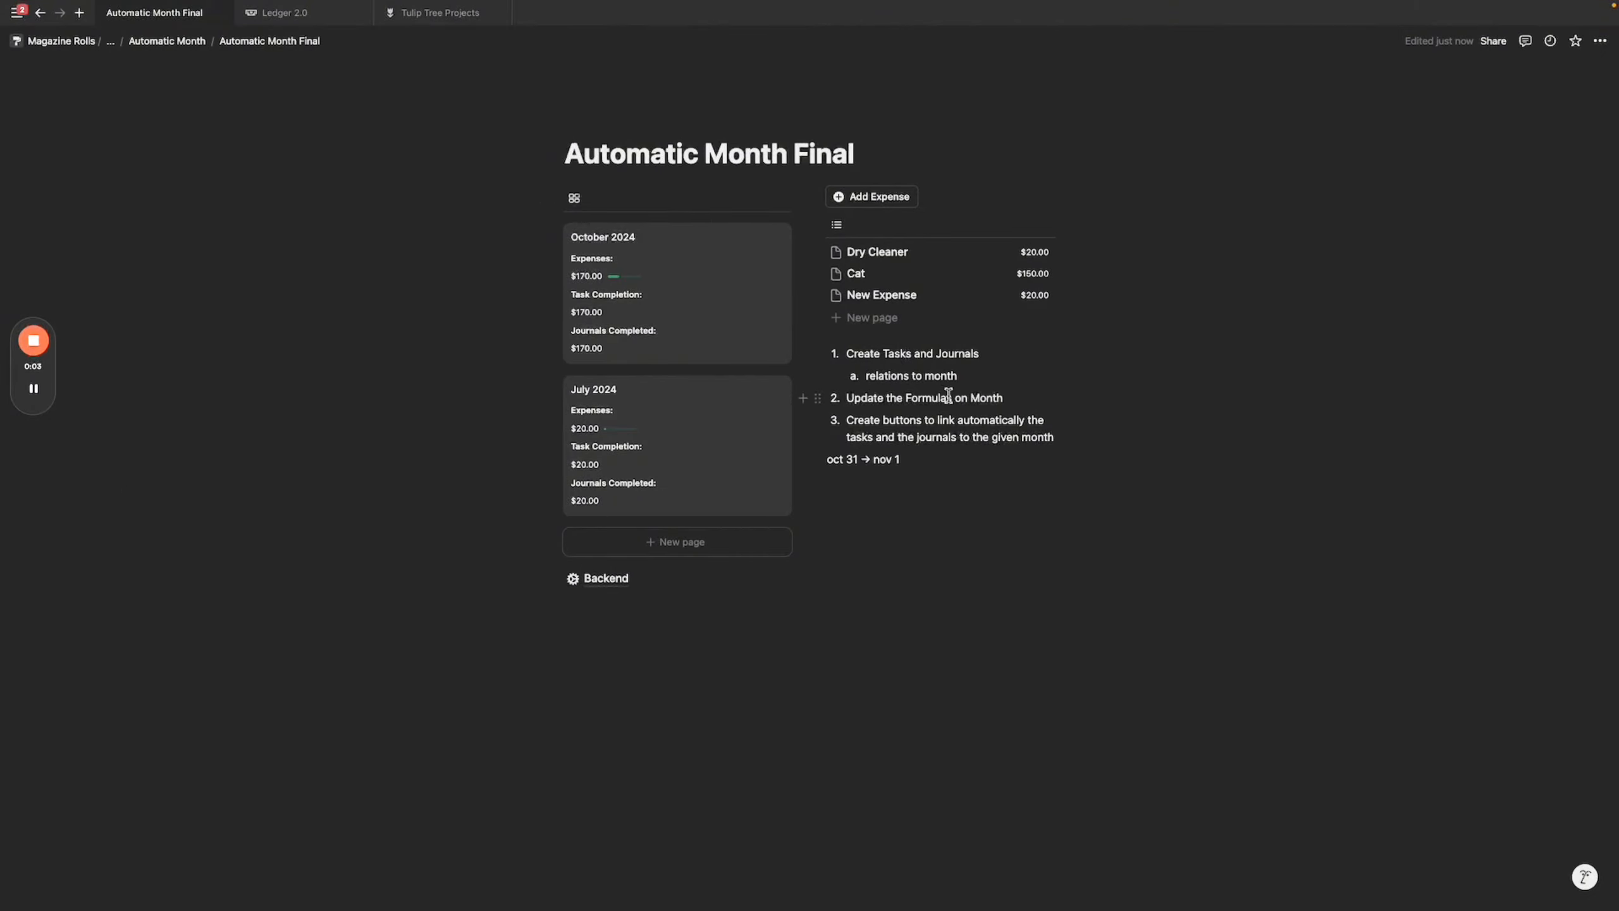
left_click_drag(948, 395, 955, 453)
left_click(948, 440)
double_click(893, 356)
triple_click(893, 355)
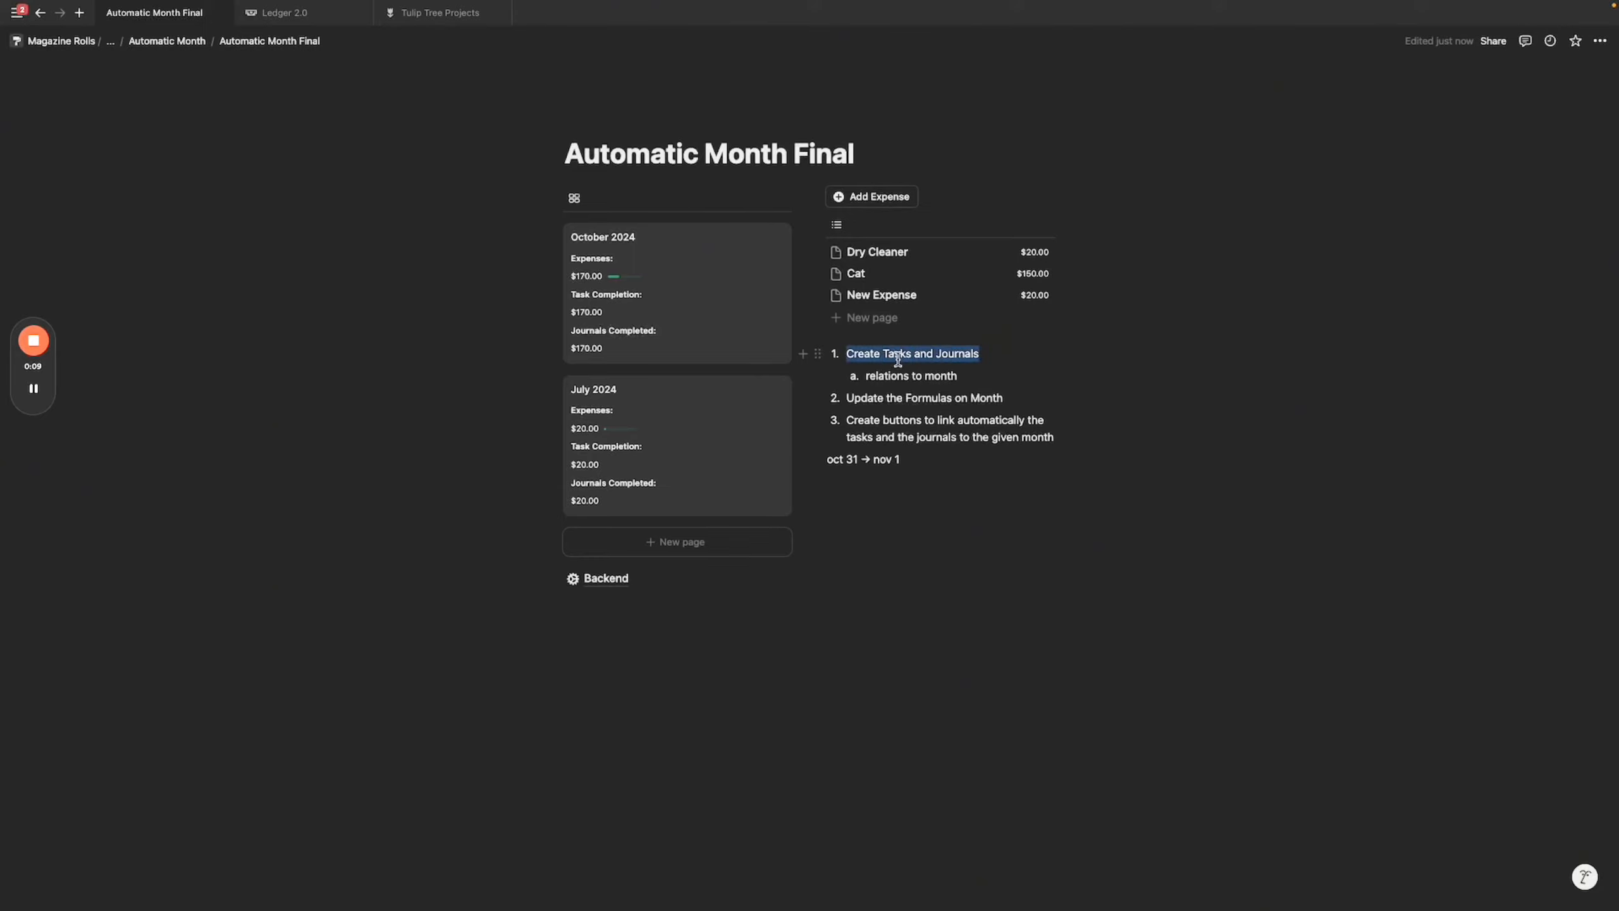
left_click(899, 355)
Create a full-page database named Tasks on the Backend page, below Expenses.
left_click(679, 595)
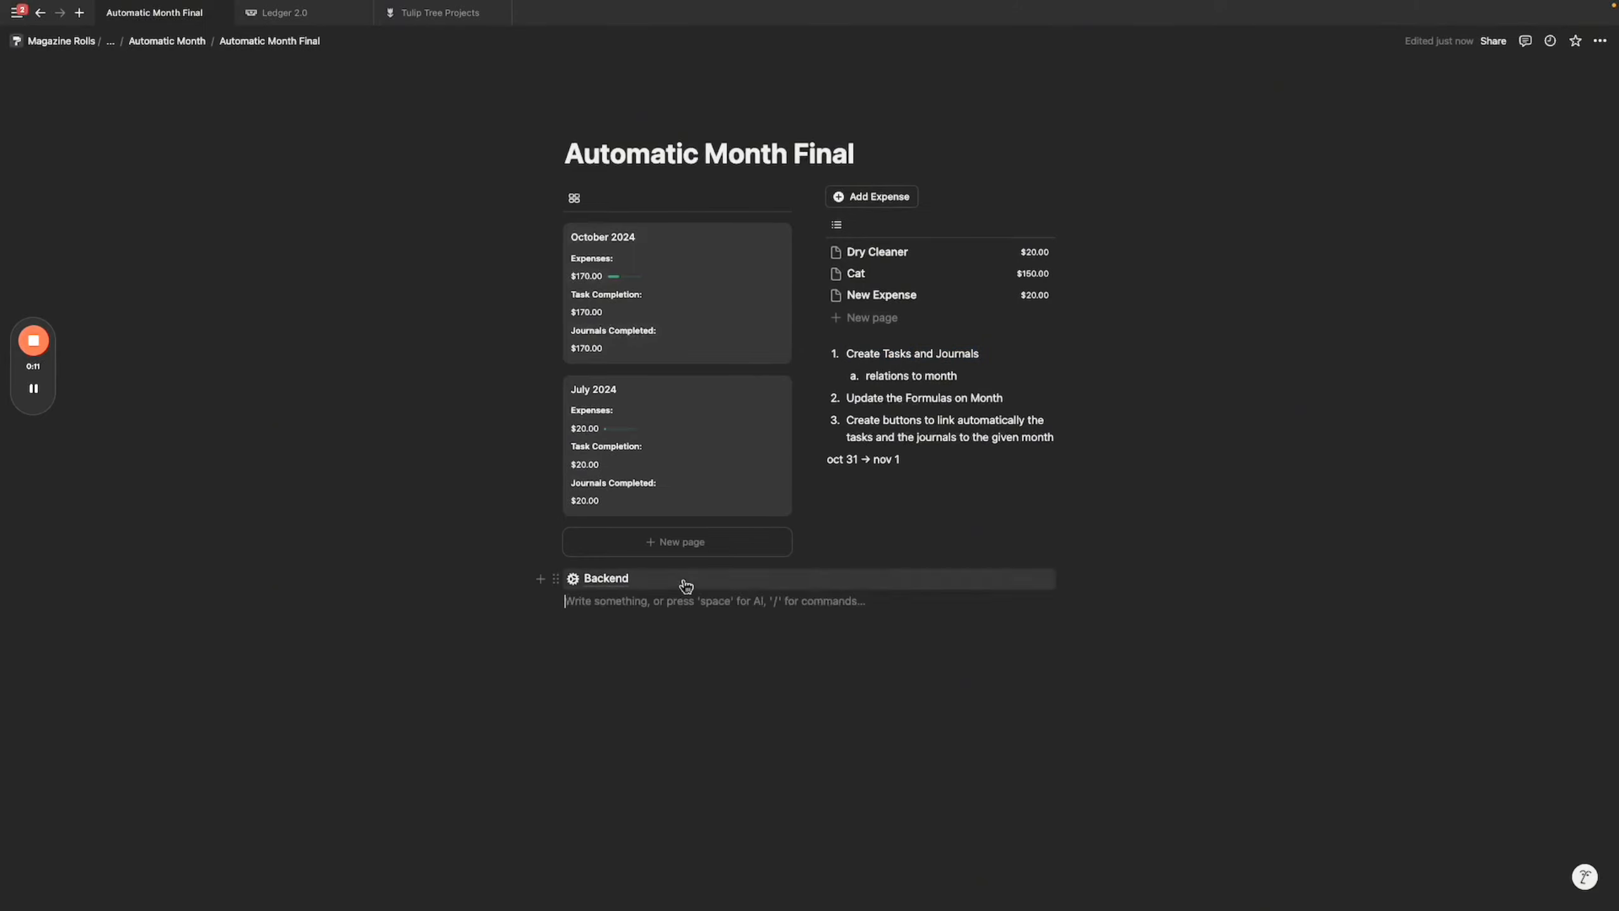
left_click(679, 579)
left_click(732, 301)
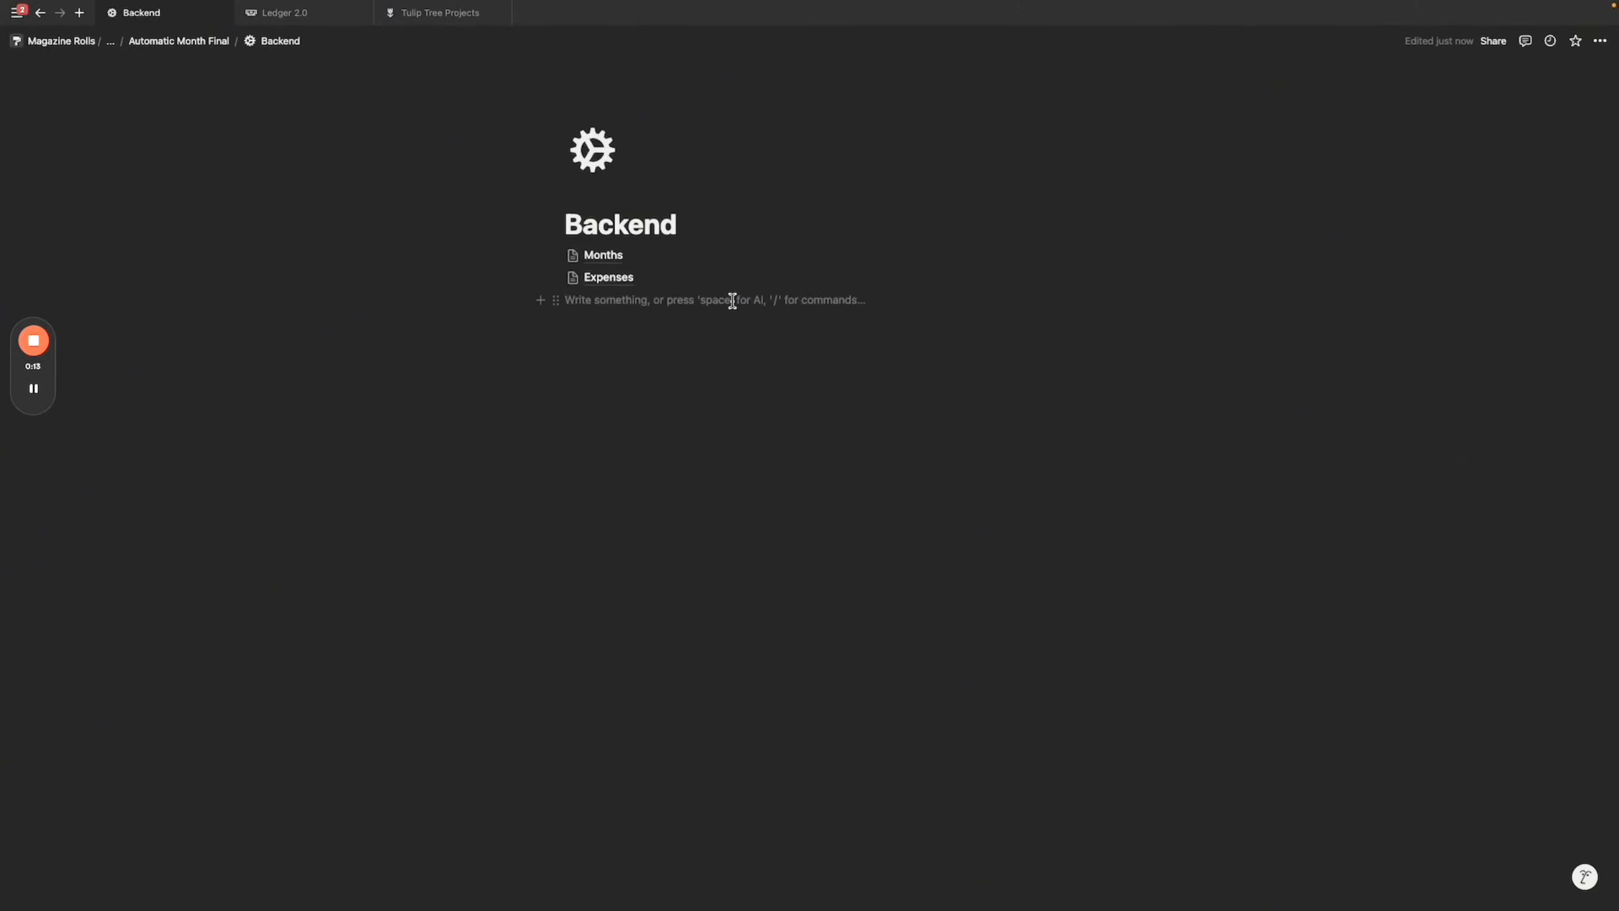
type("/data")
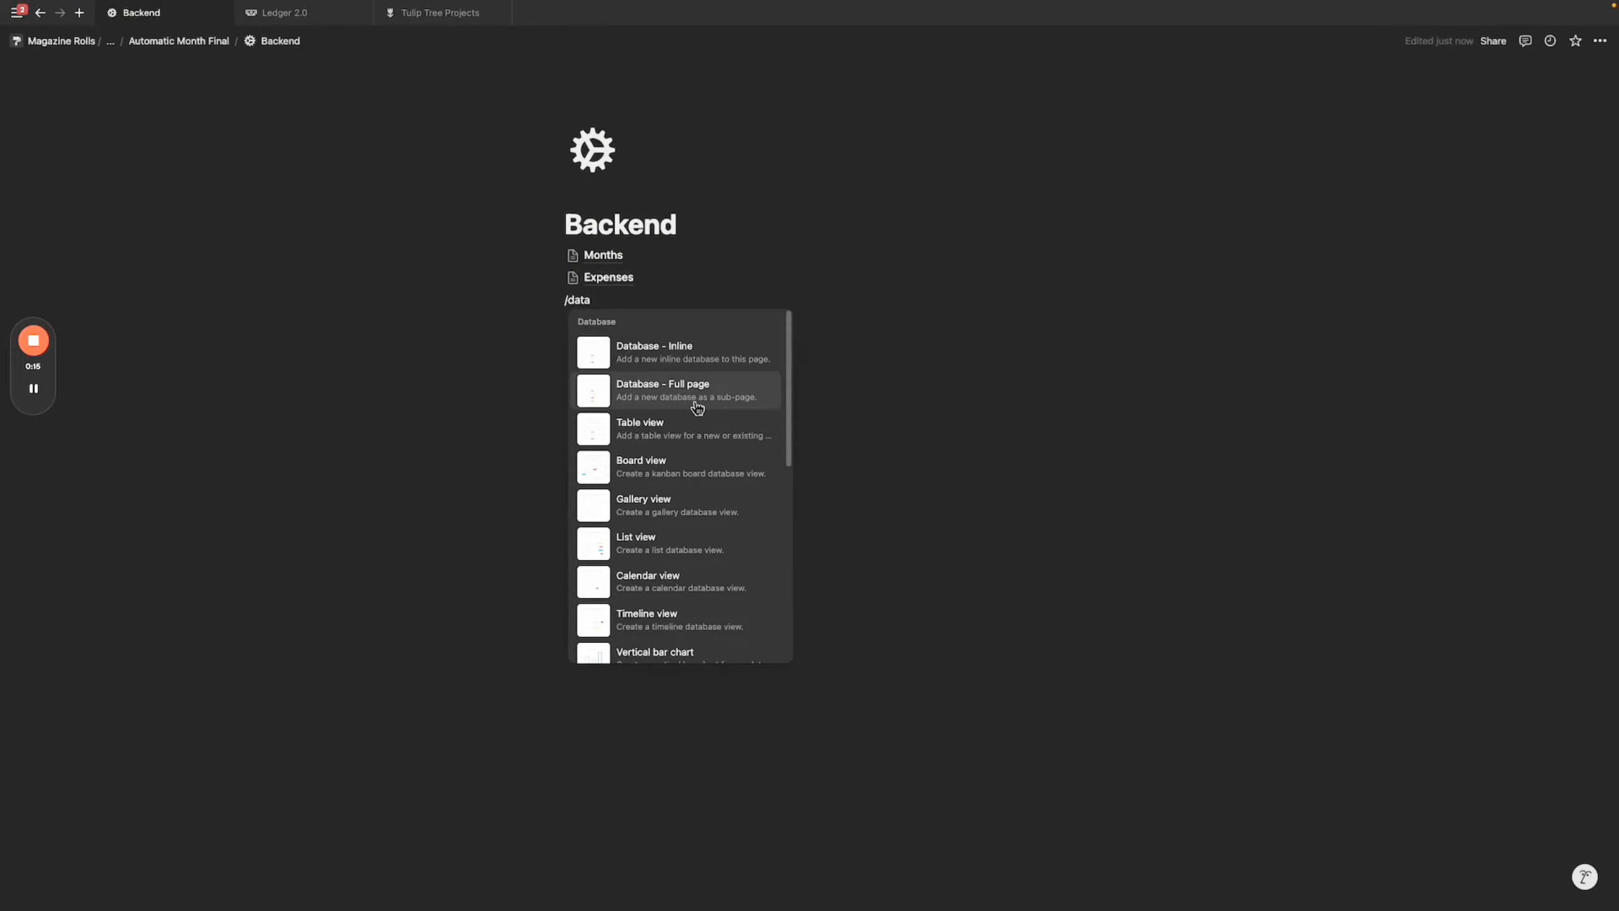
left_click(698, 399)
left_click(111, 104)
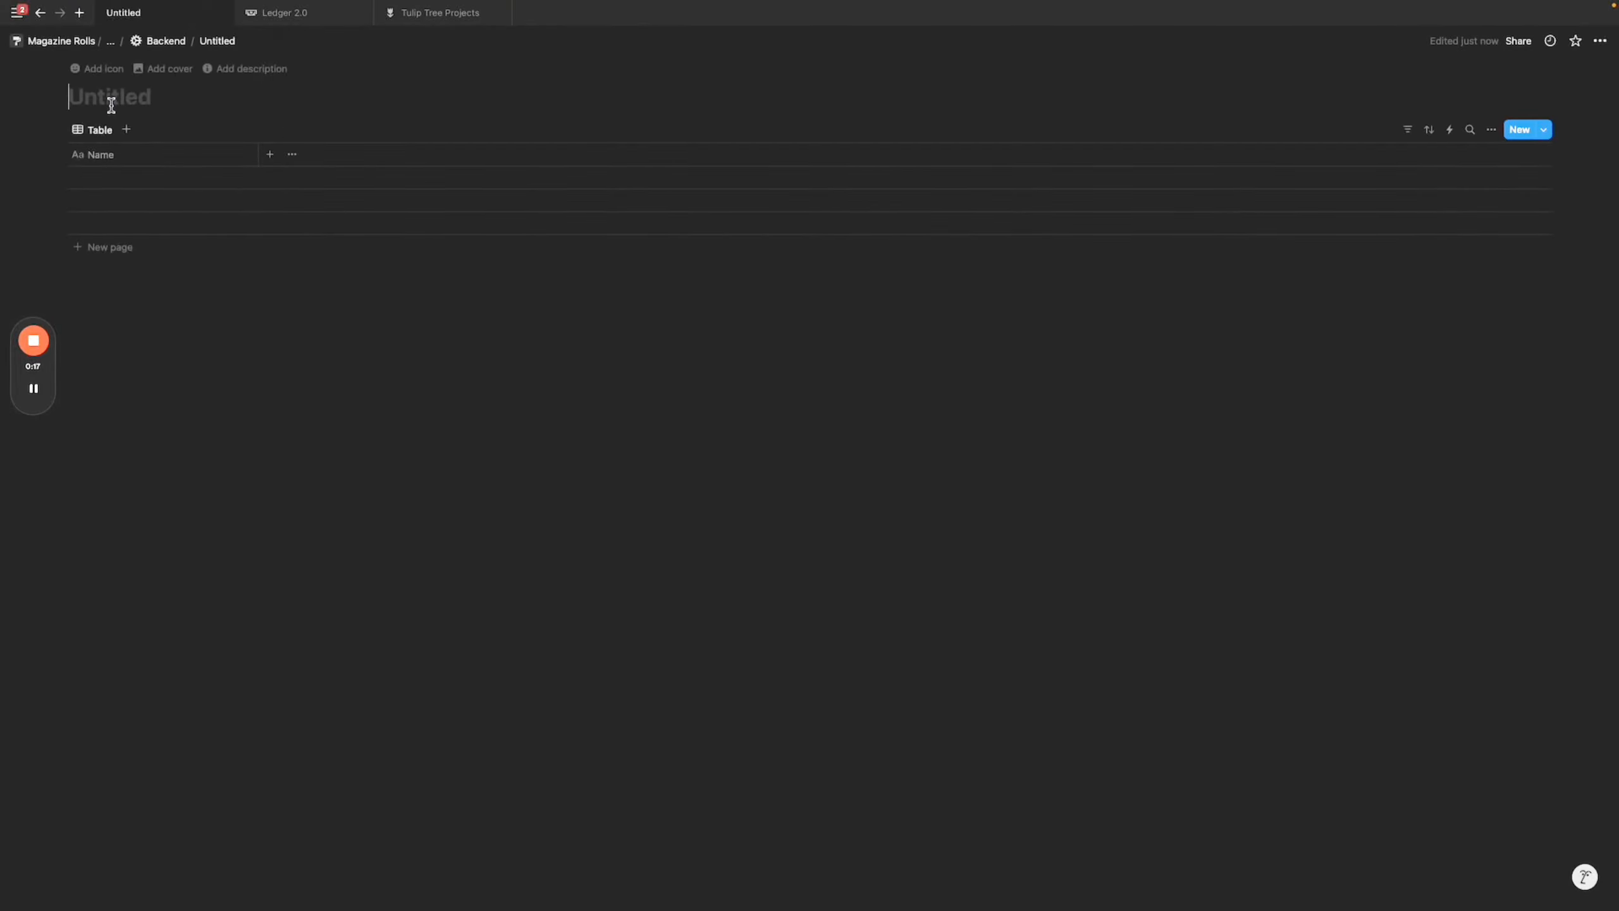
type("Tasks")
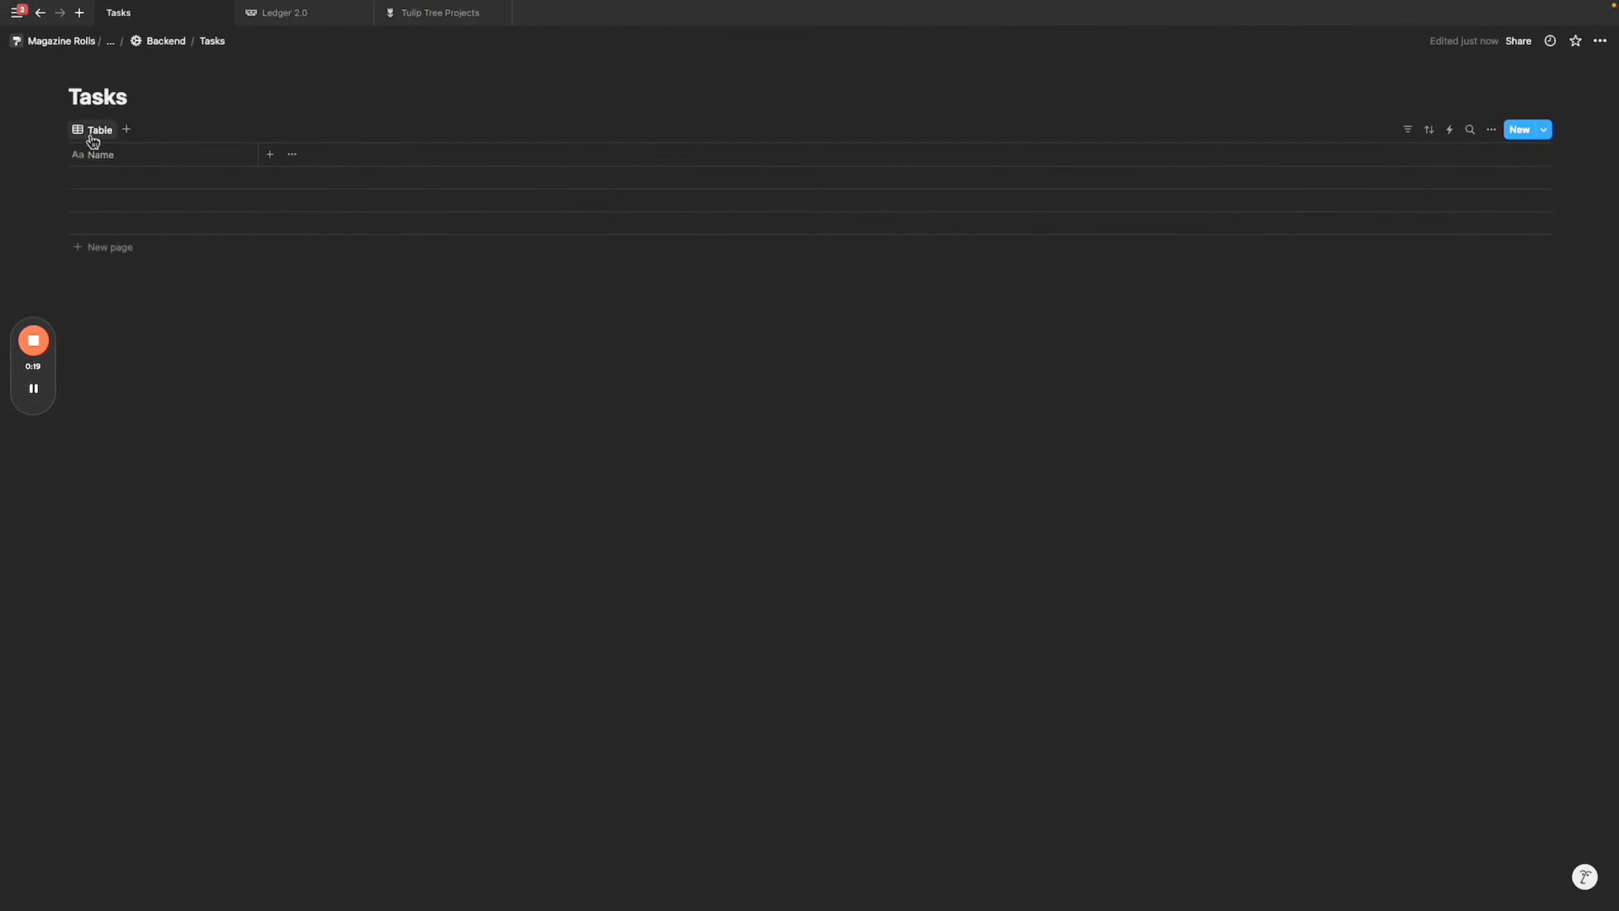
Rename the Tasks database's table view as "all tasks".
left_click(99, 129)
left_click(168, 170)
type("al")
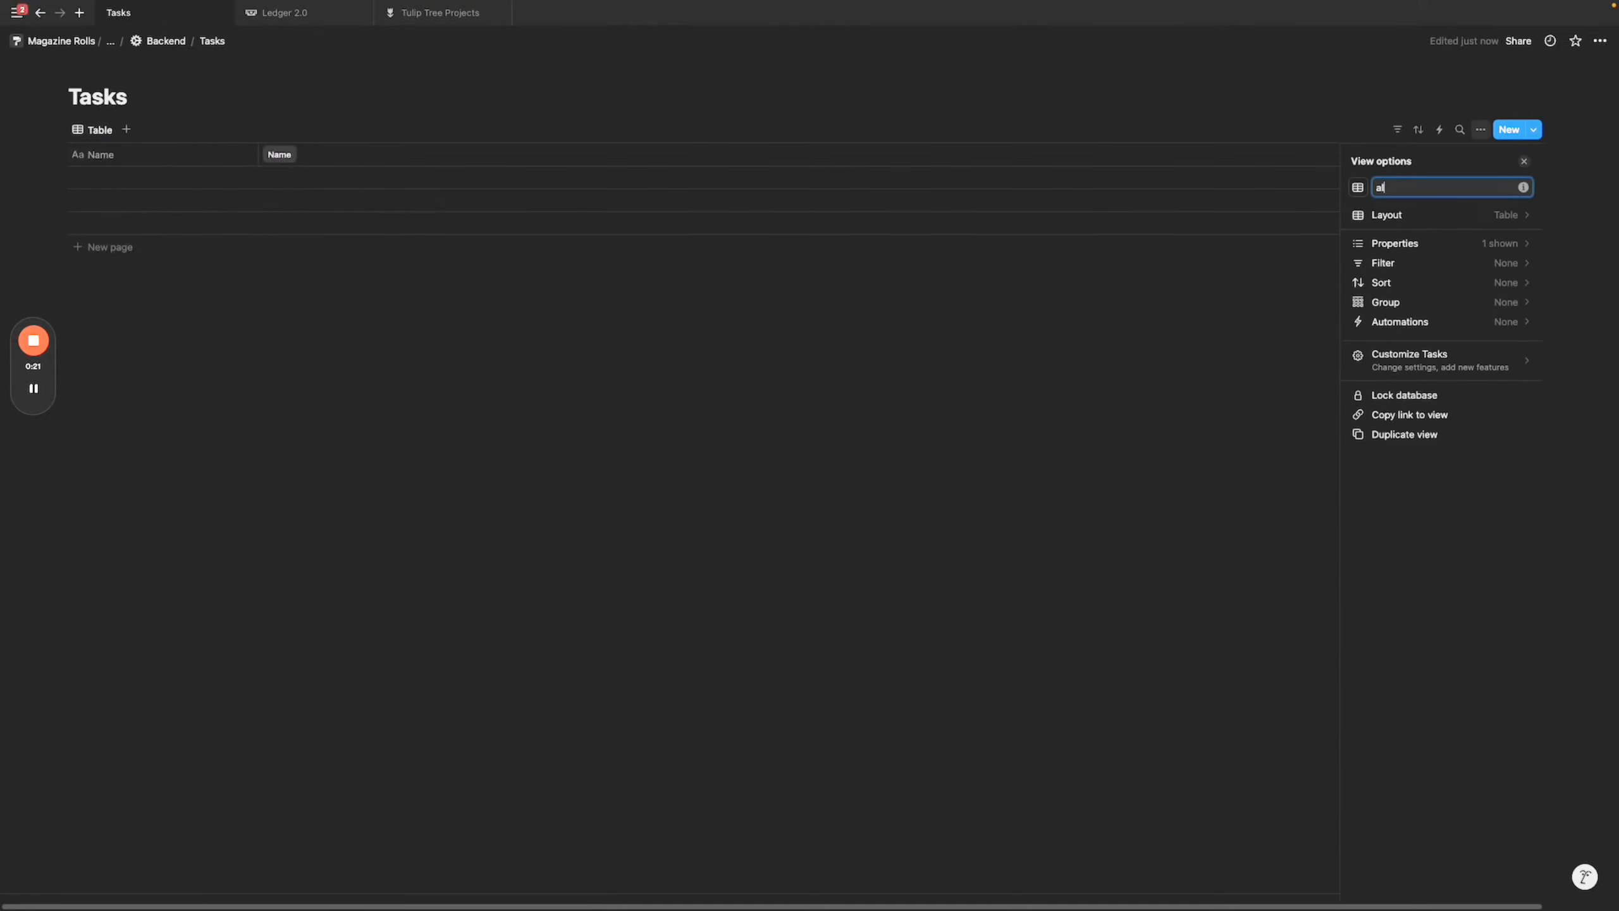
type("l tasks")
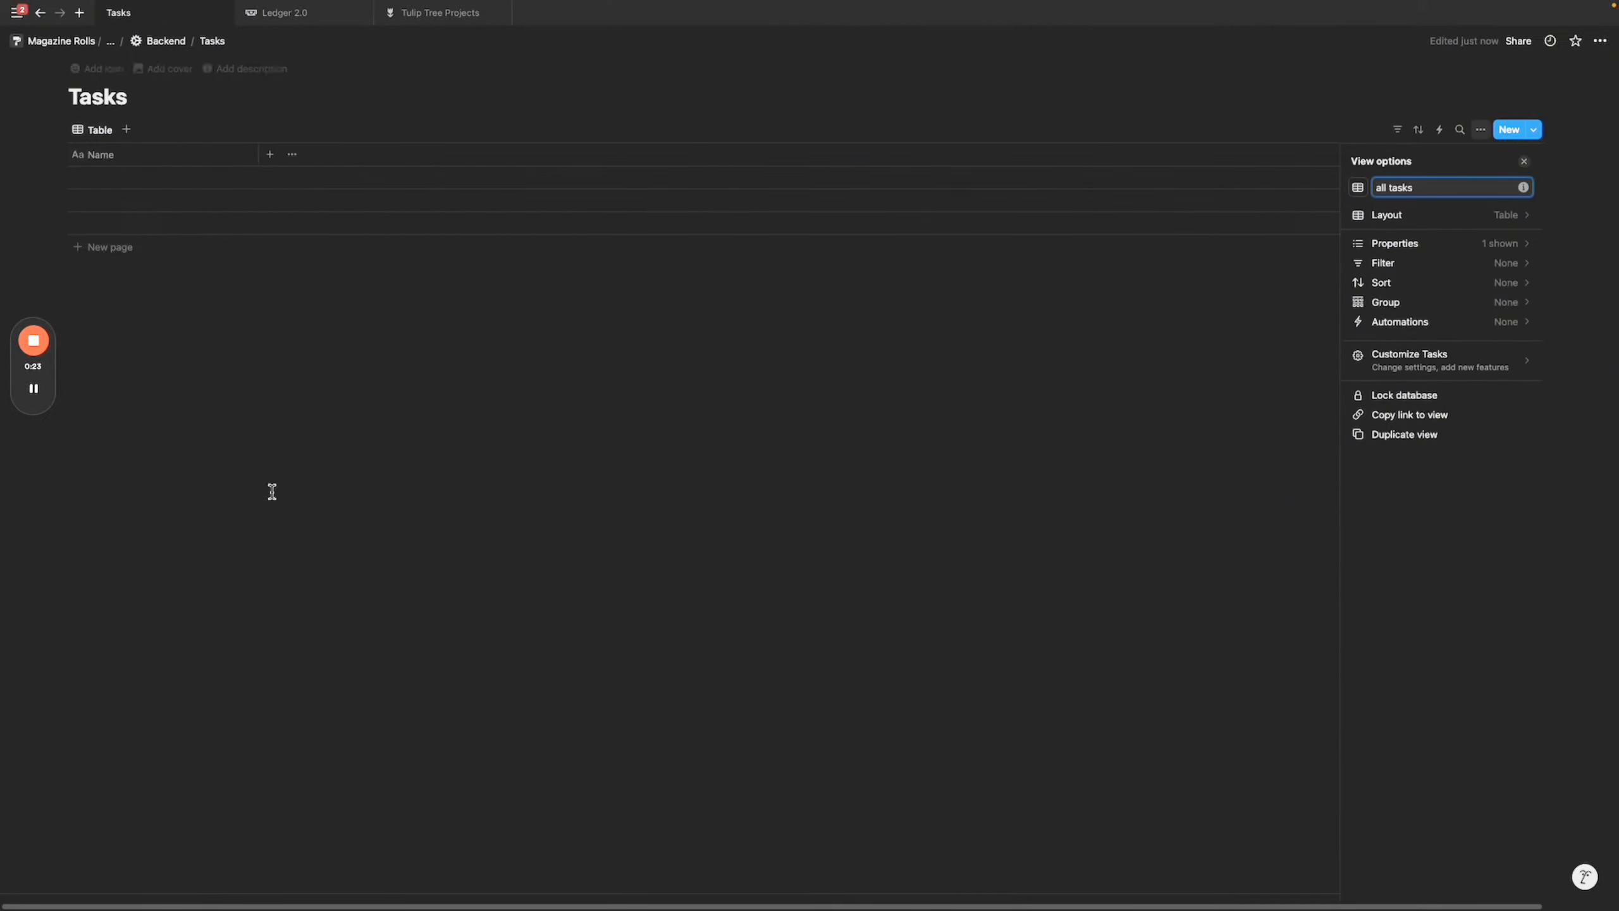
left_click(290, 195)
Add a Checkbox property to the Tasks database, keeping its default name.
left_click(269, 154)
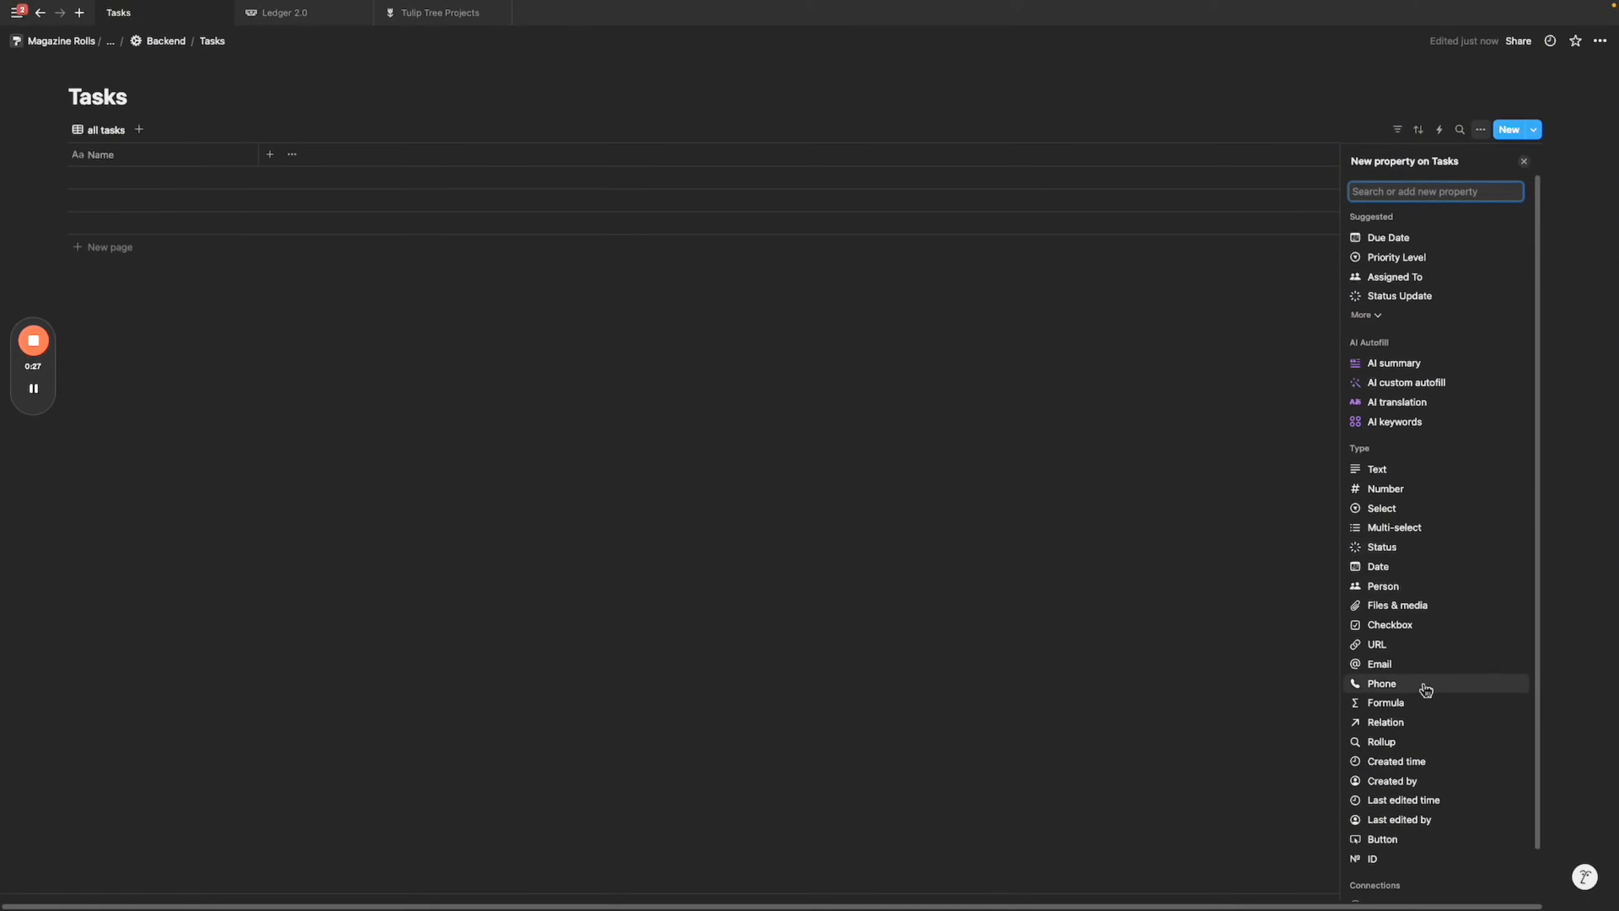
left_click(1404, 632)
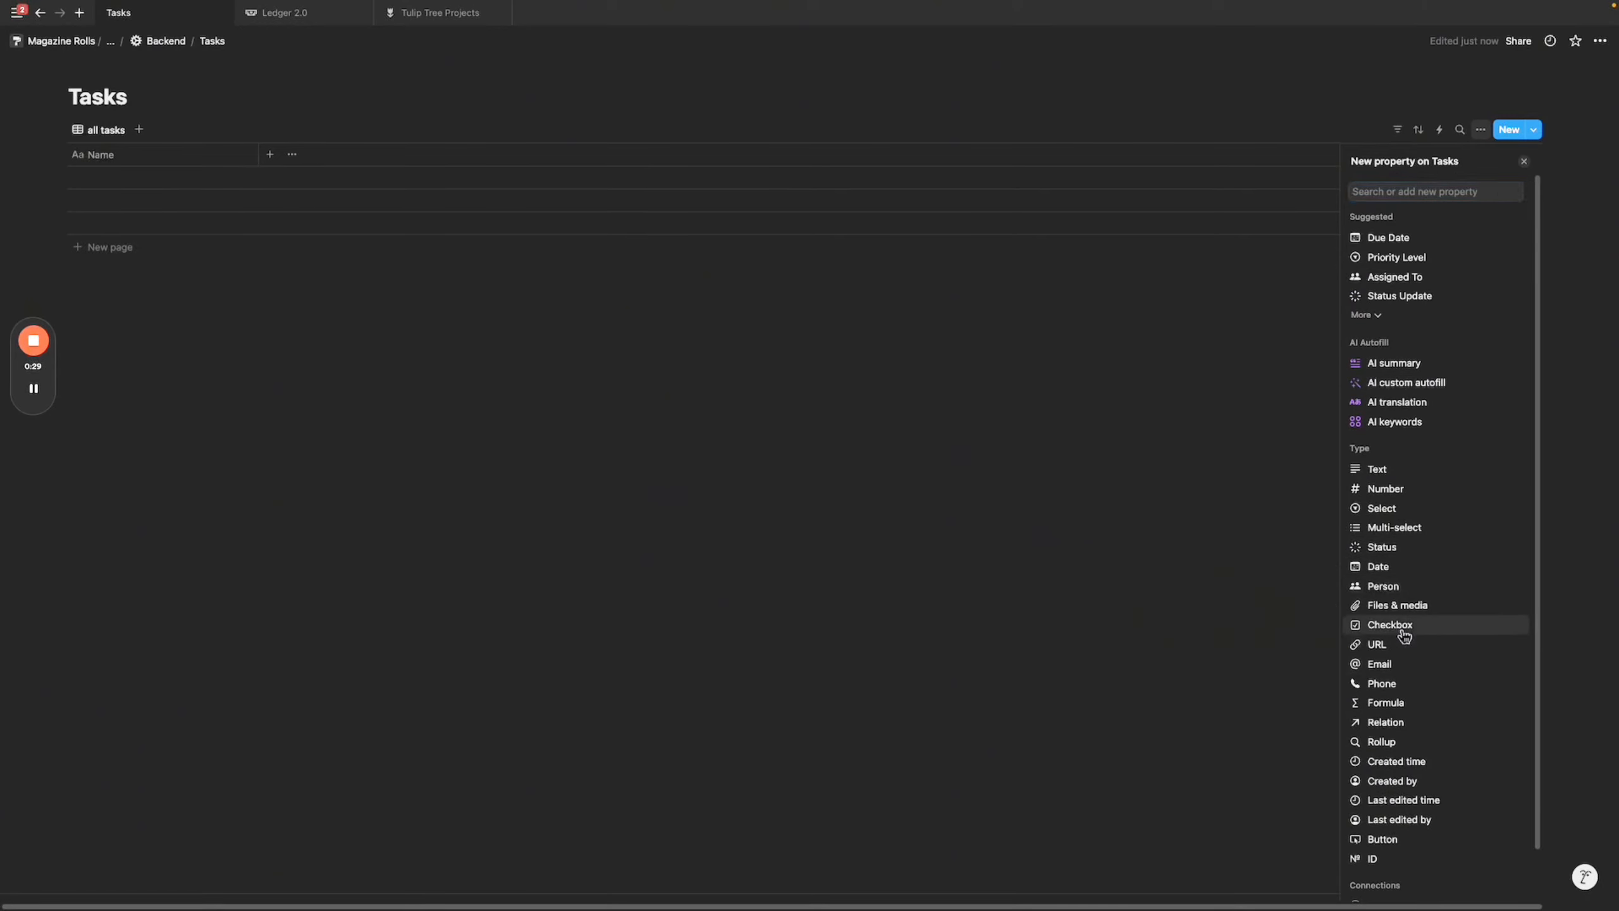
key("Escape")
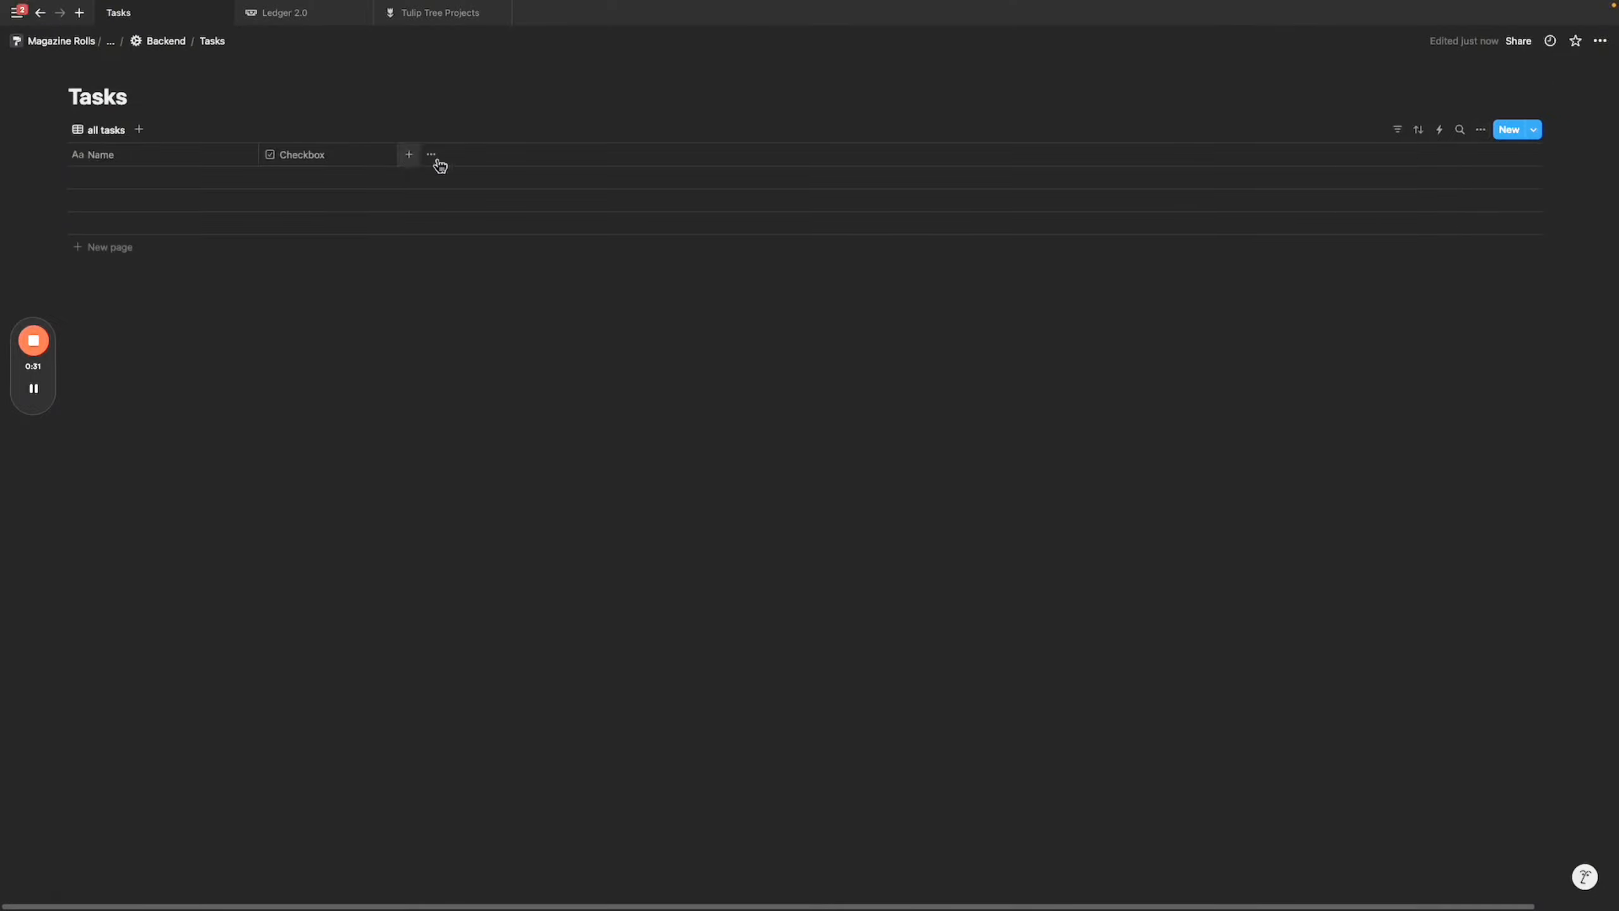
Add the suggested Due Date property to the Tasks database and move the Checkbox column in front of Name.
left_click(412, 156)
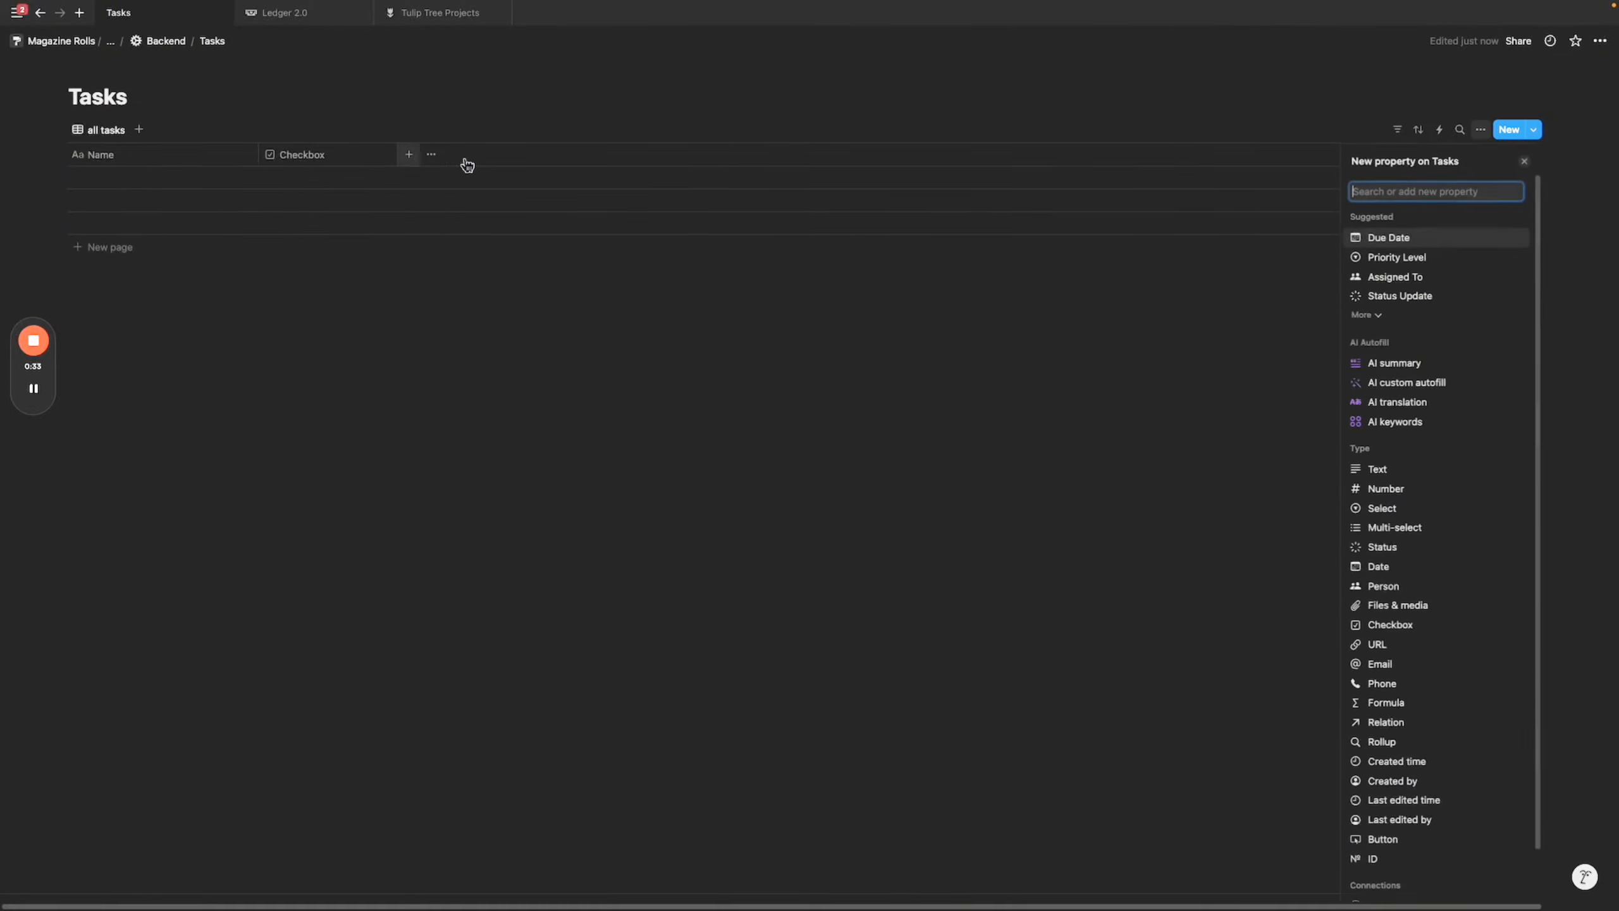
left_click(1428, 233)
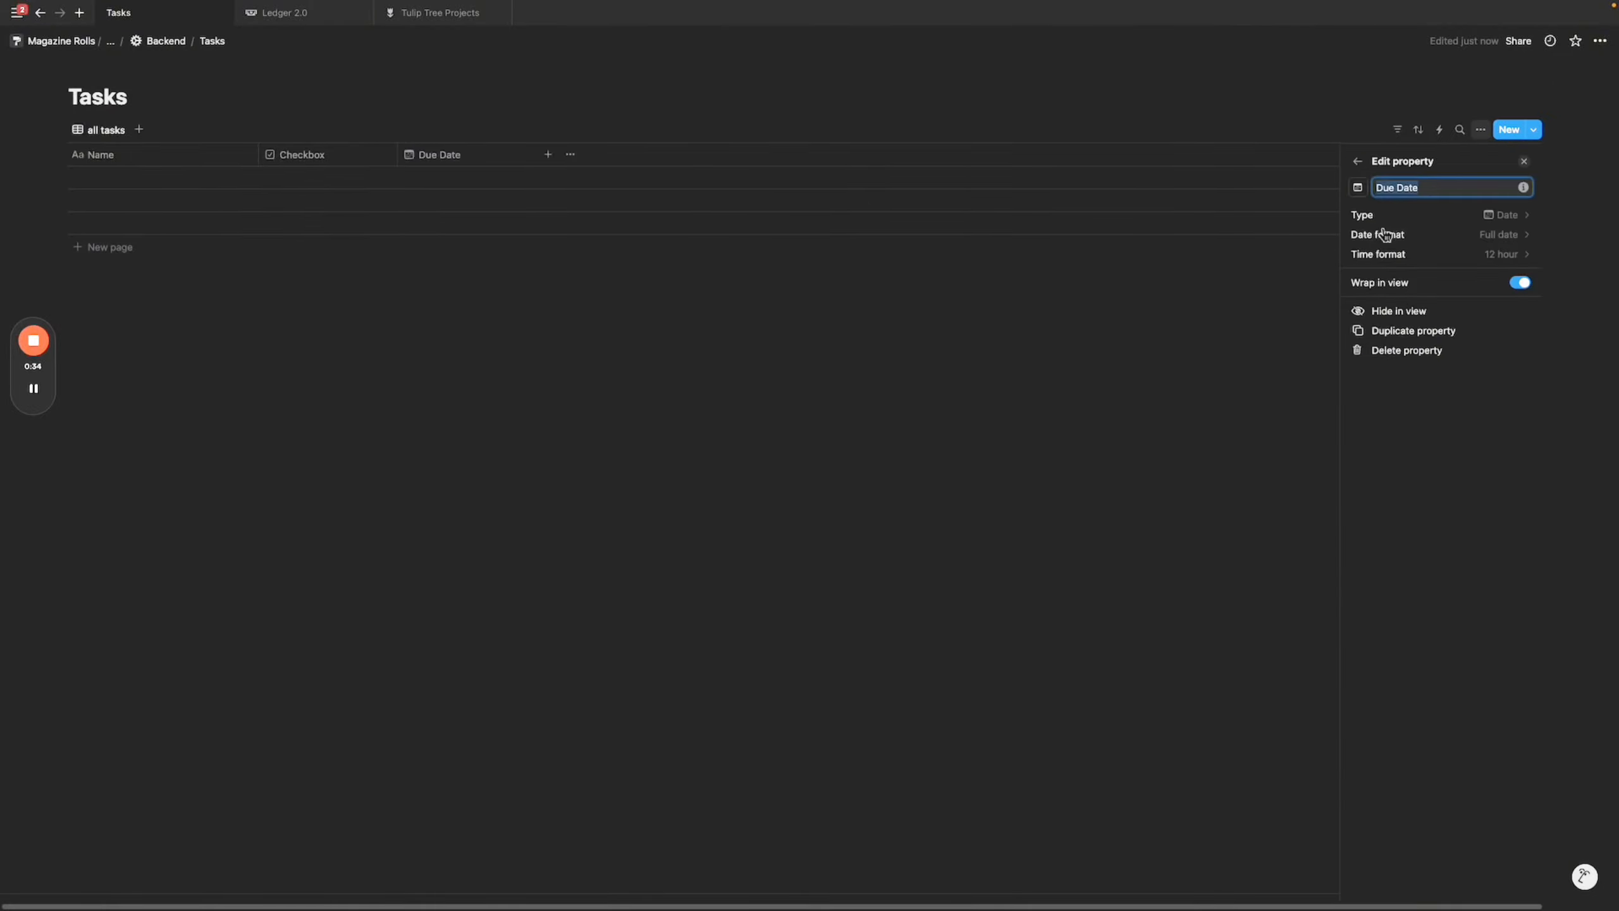
key("Escape")
left_click(549, 155)
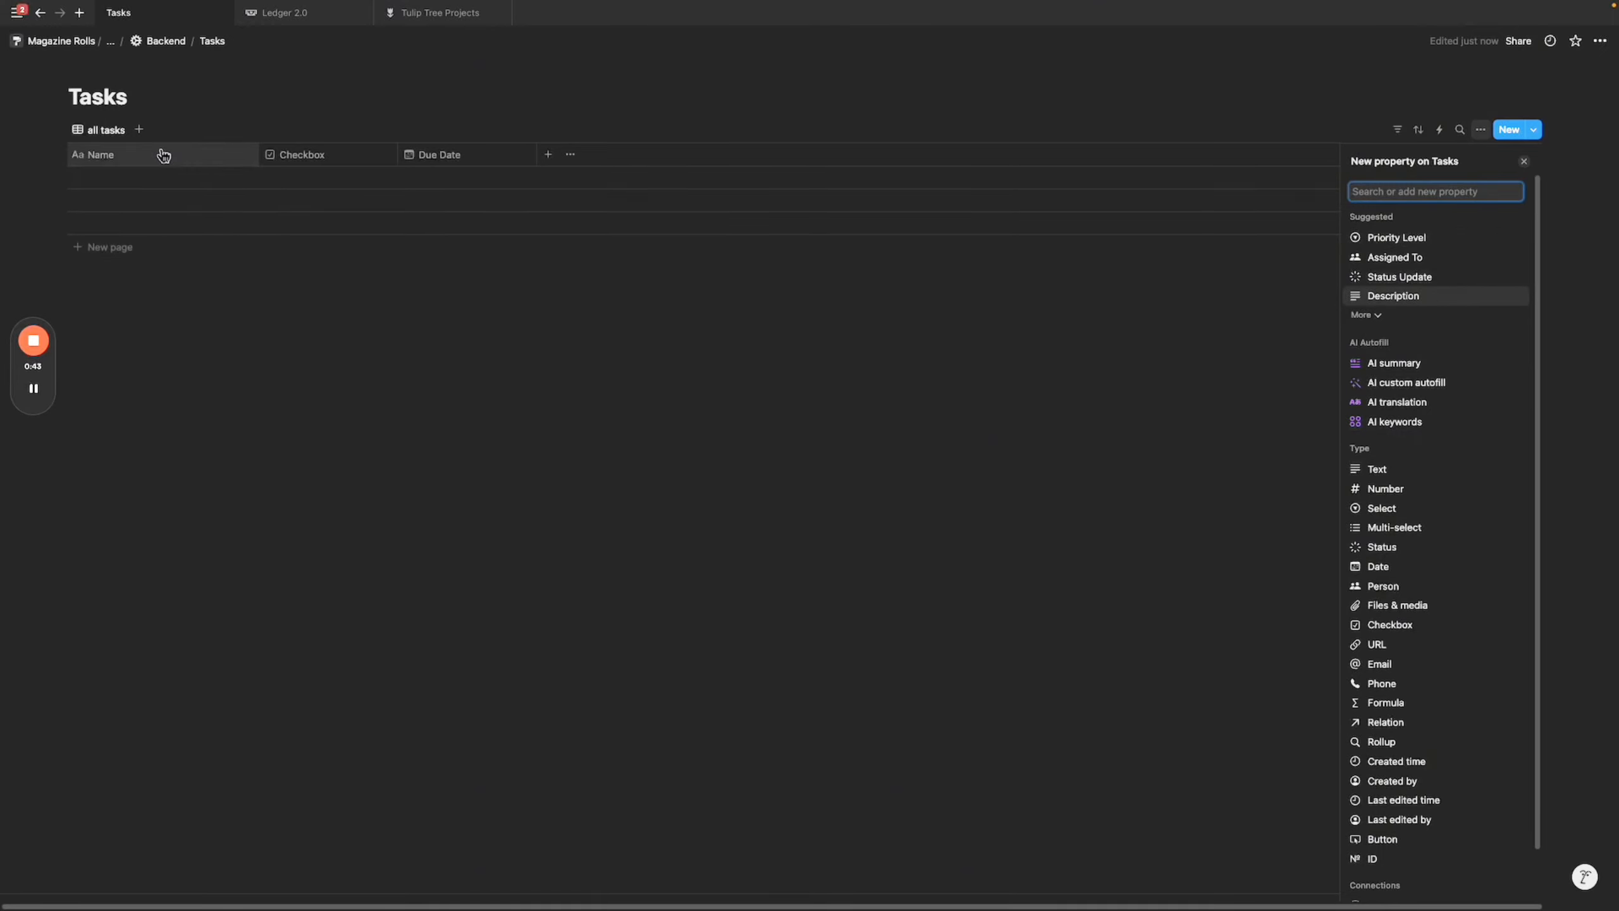
left_click_drag(297, 155, 23, 157)
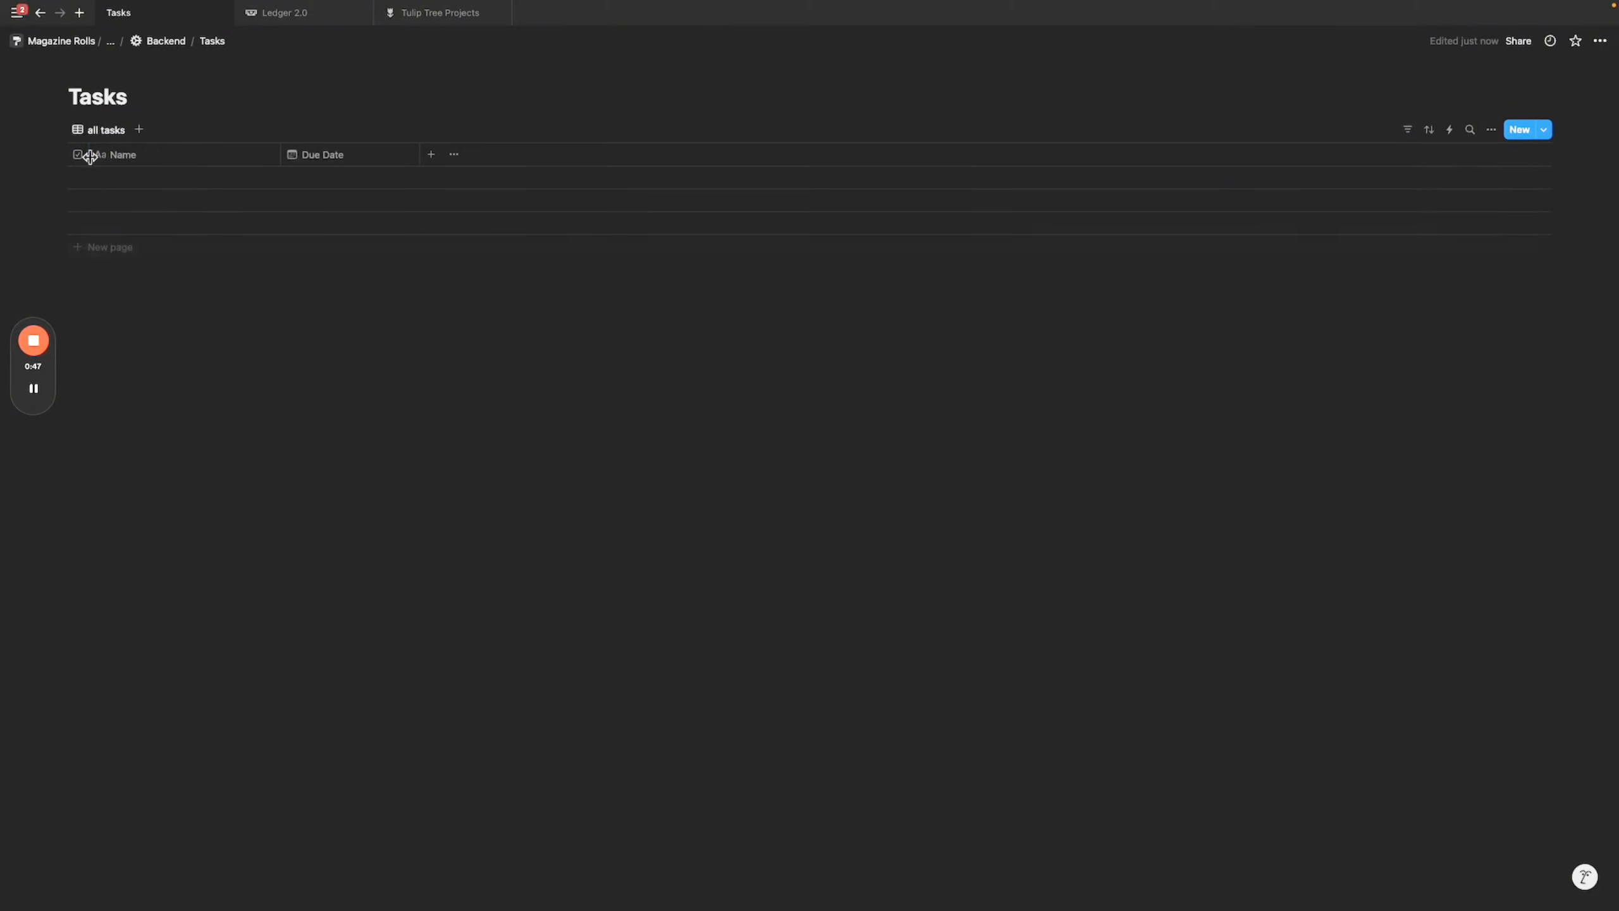
Add a Button property named Done to the Tasks database.
left_click(431, 154)
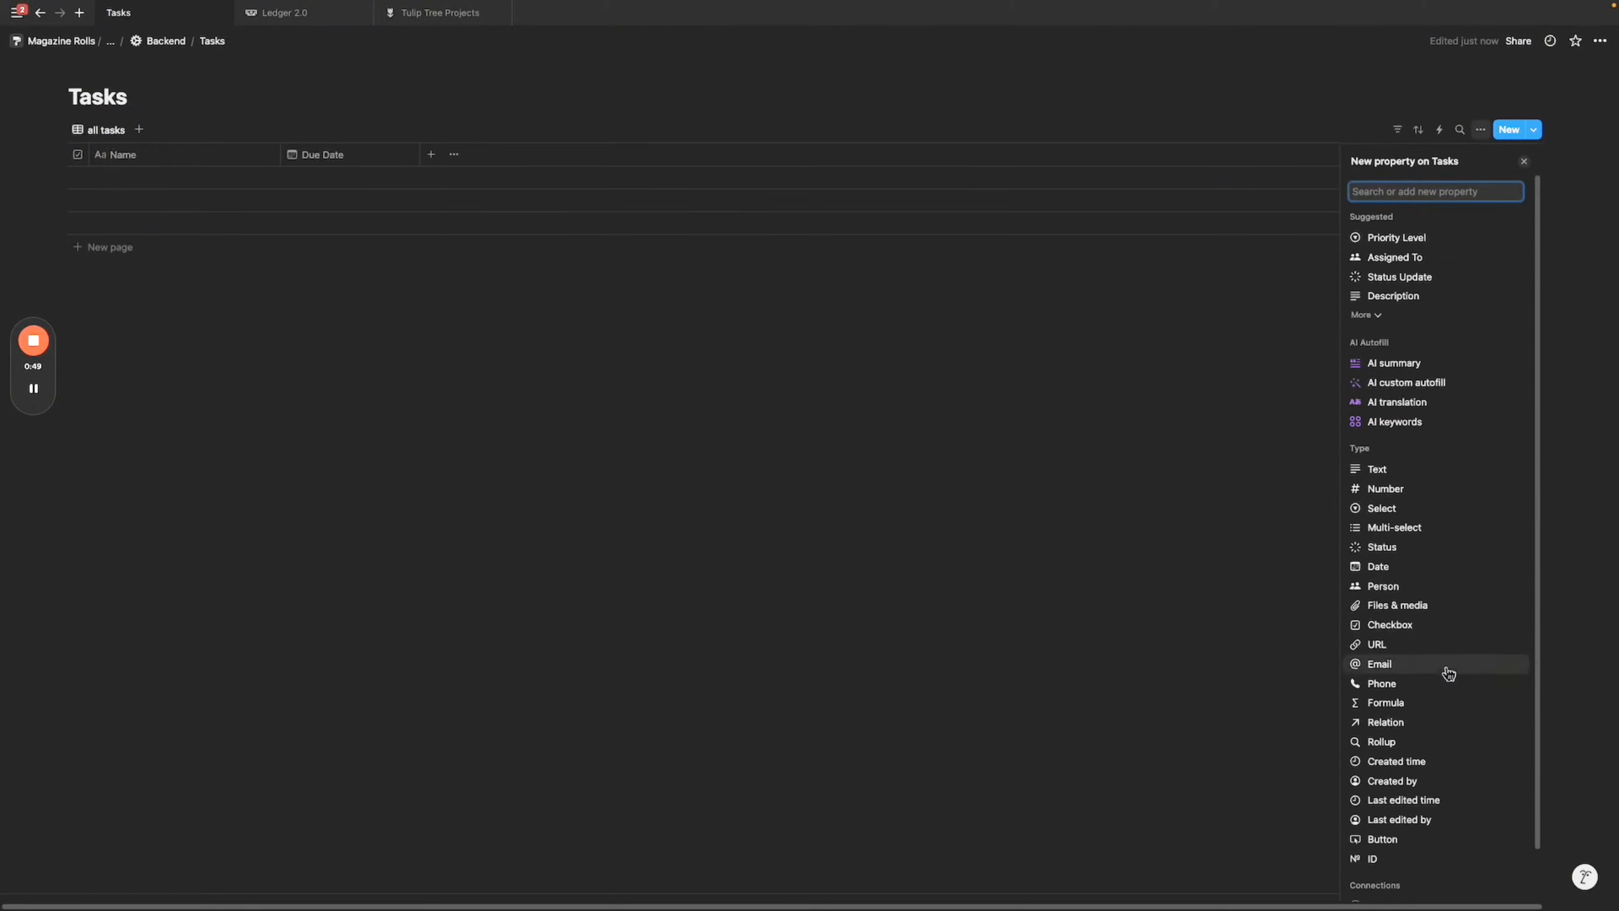
scroll(1444, 776, "down", 1)
left_click(1434, 821)
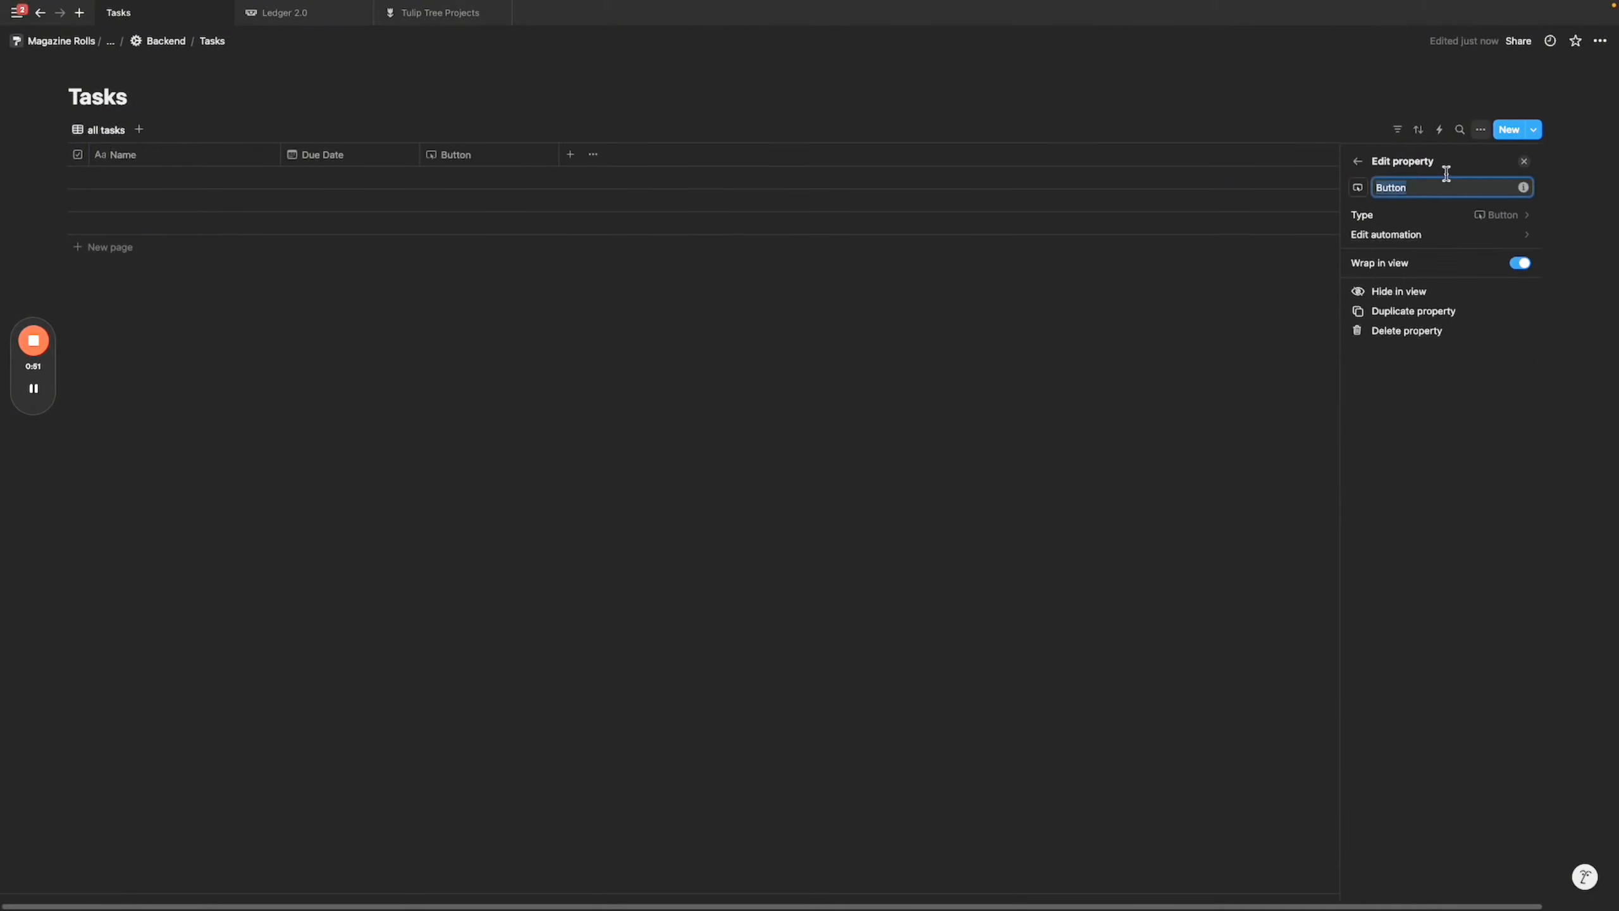
type("DS")
left_click(1057, 432)
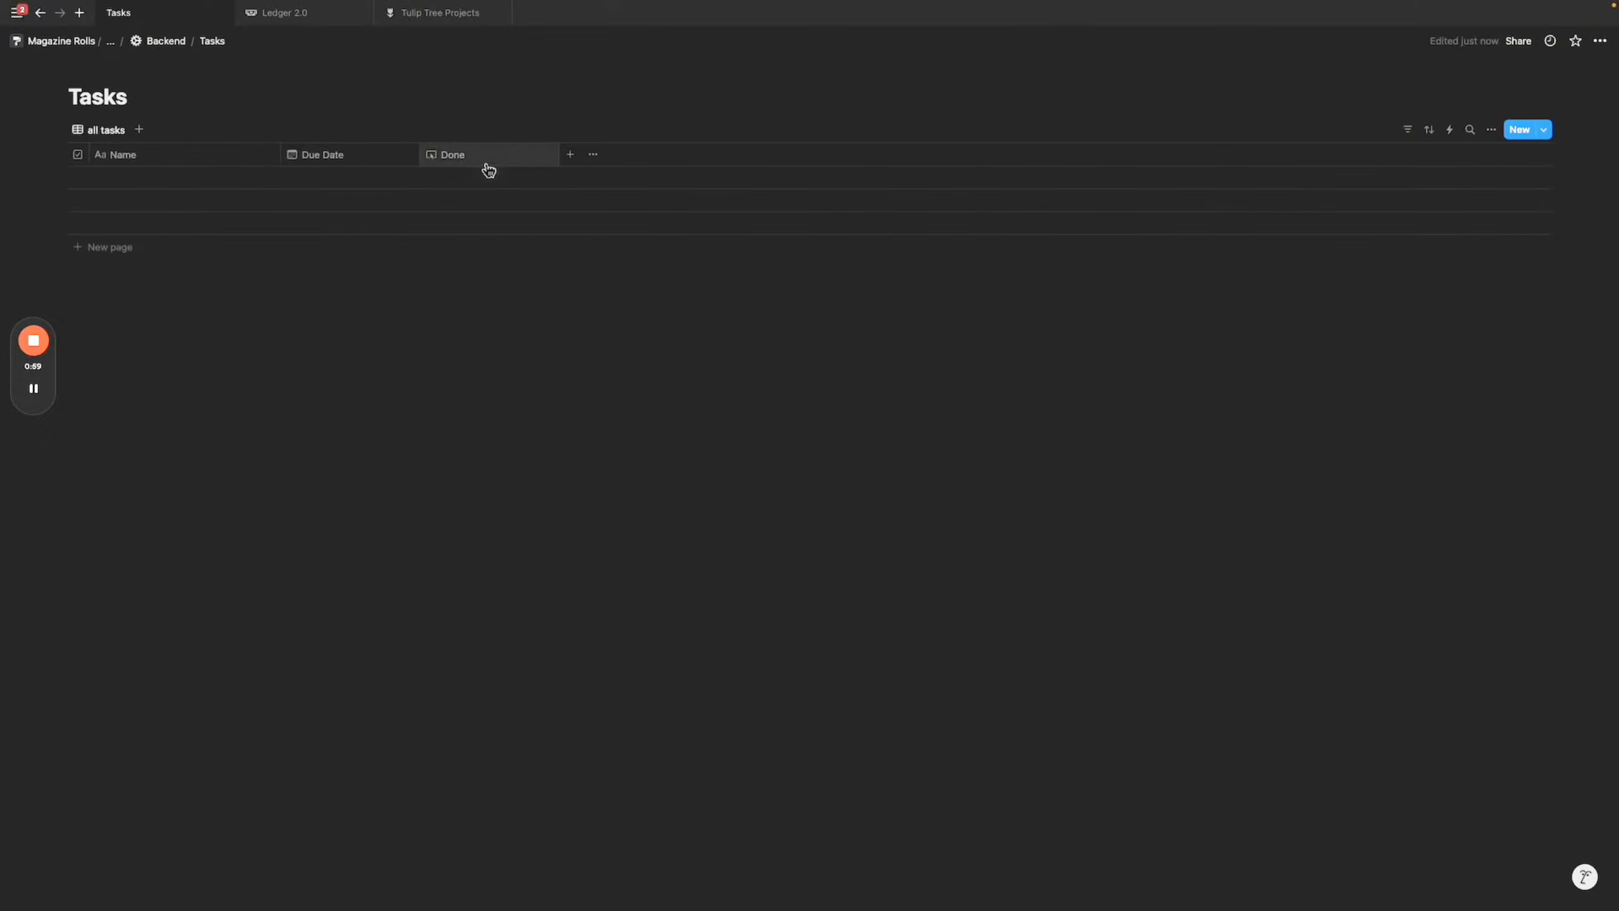
Configure the Done button's automation to edit this page's Checkbox property to checked, and save it.
left_click(506, 156)
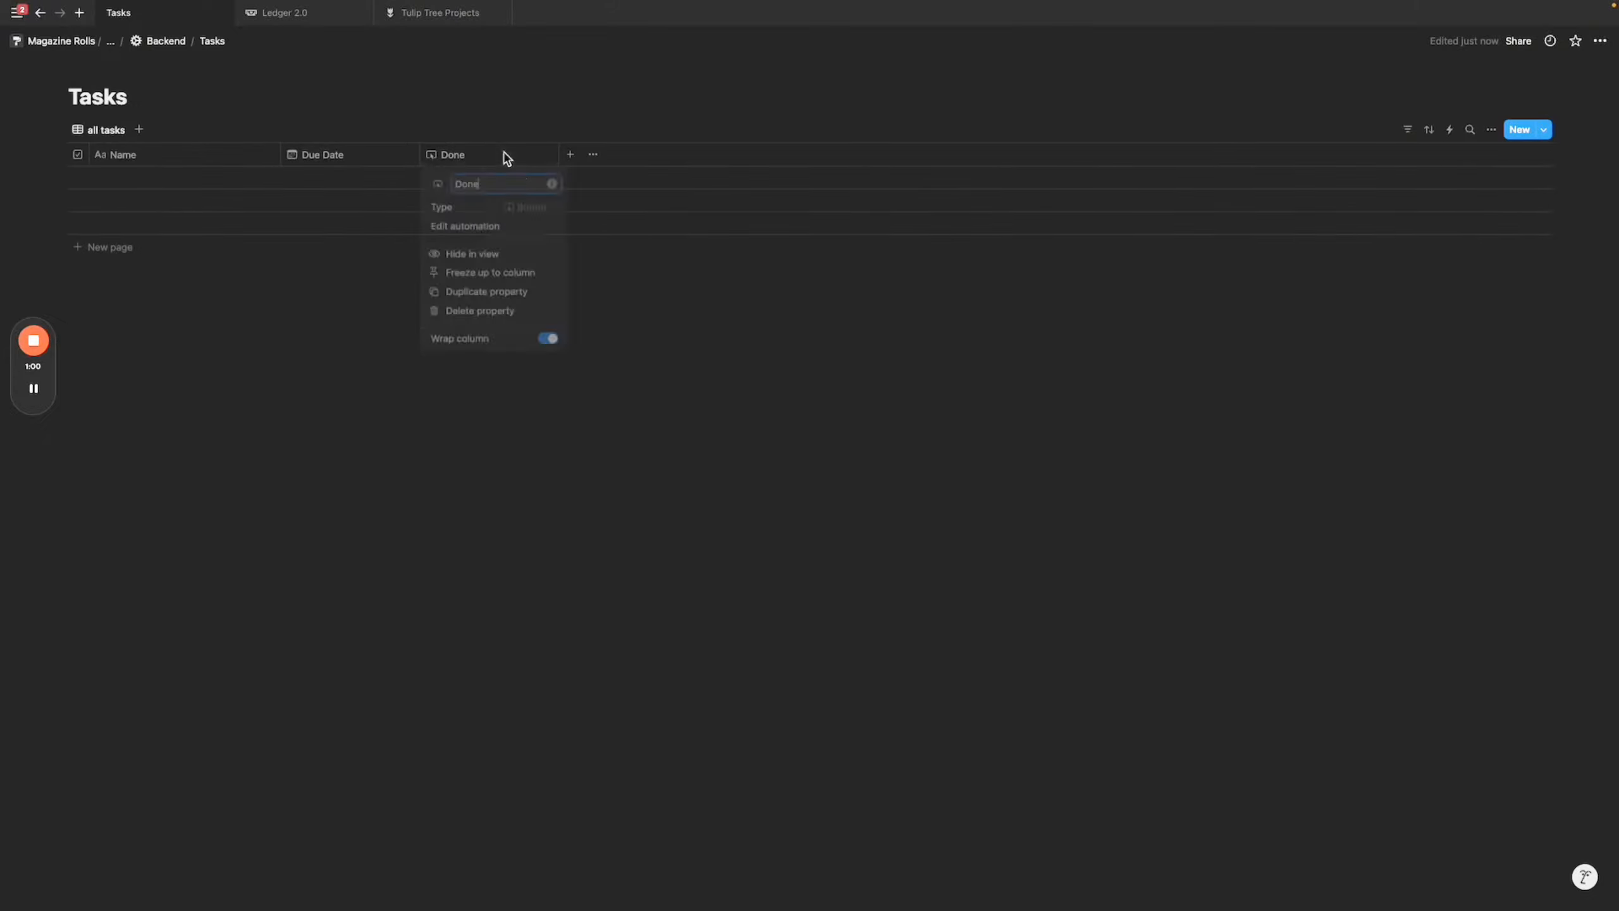
left_click(509, 229)
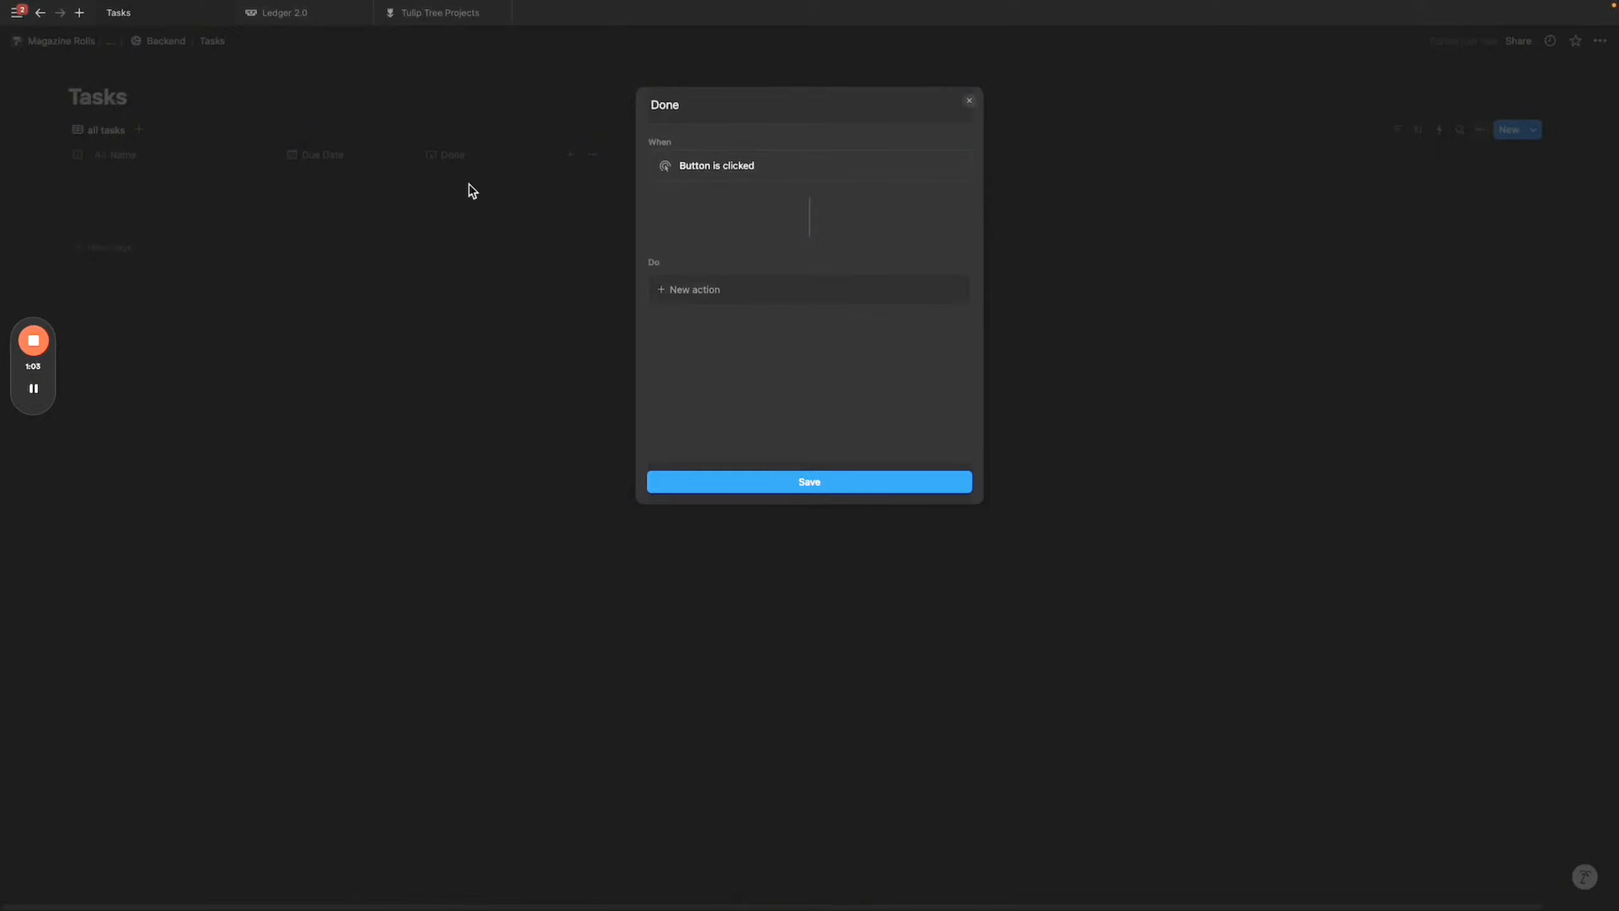
left_click(880, 281)
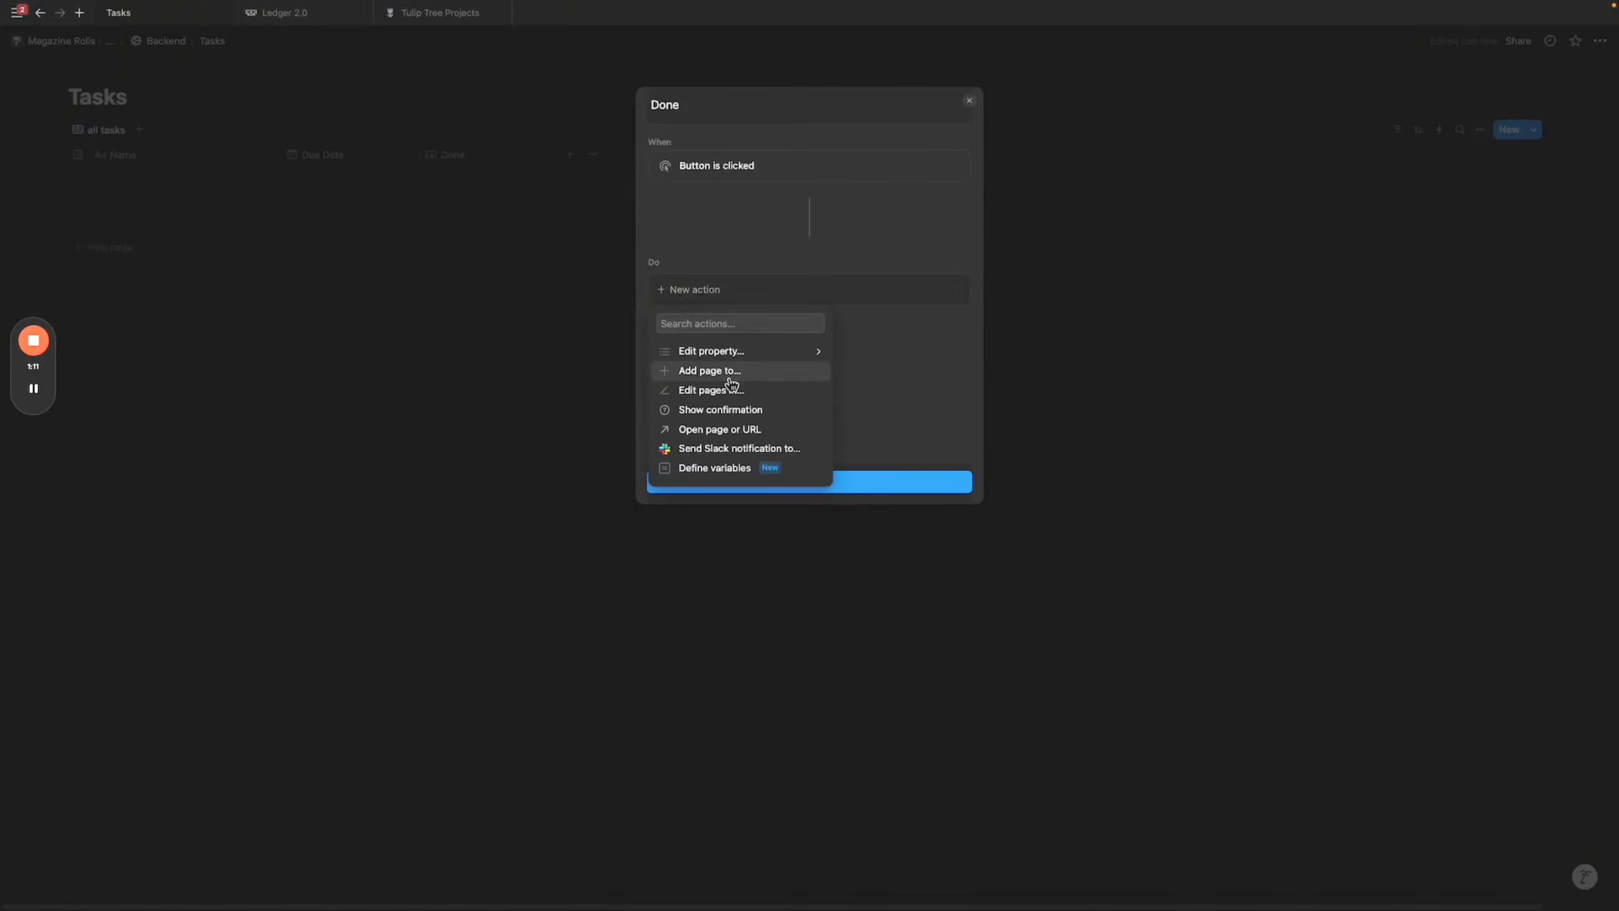
left_click(752, 353)
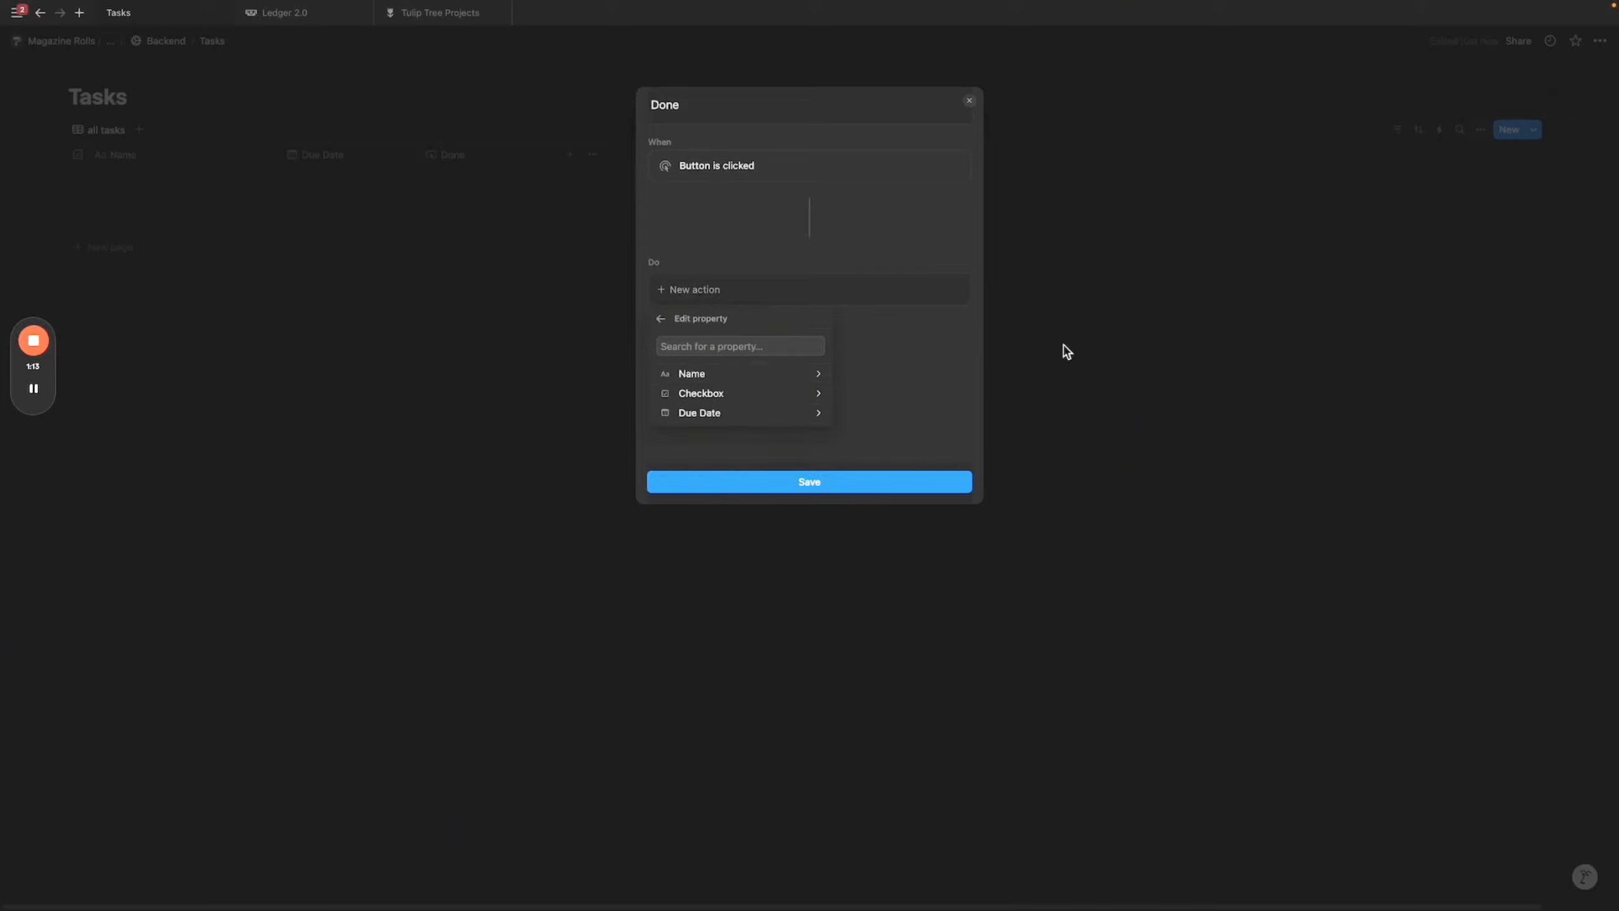
left_click(759, 392)
left_click(727, 366)
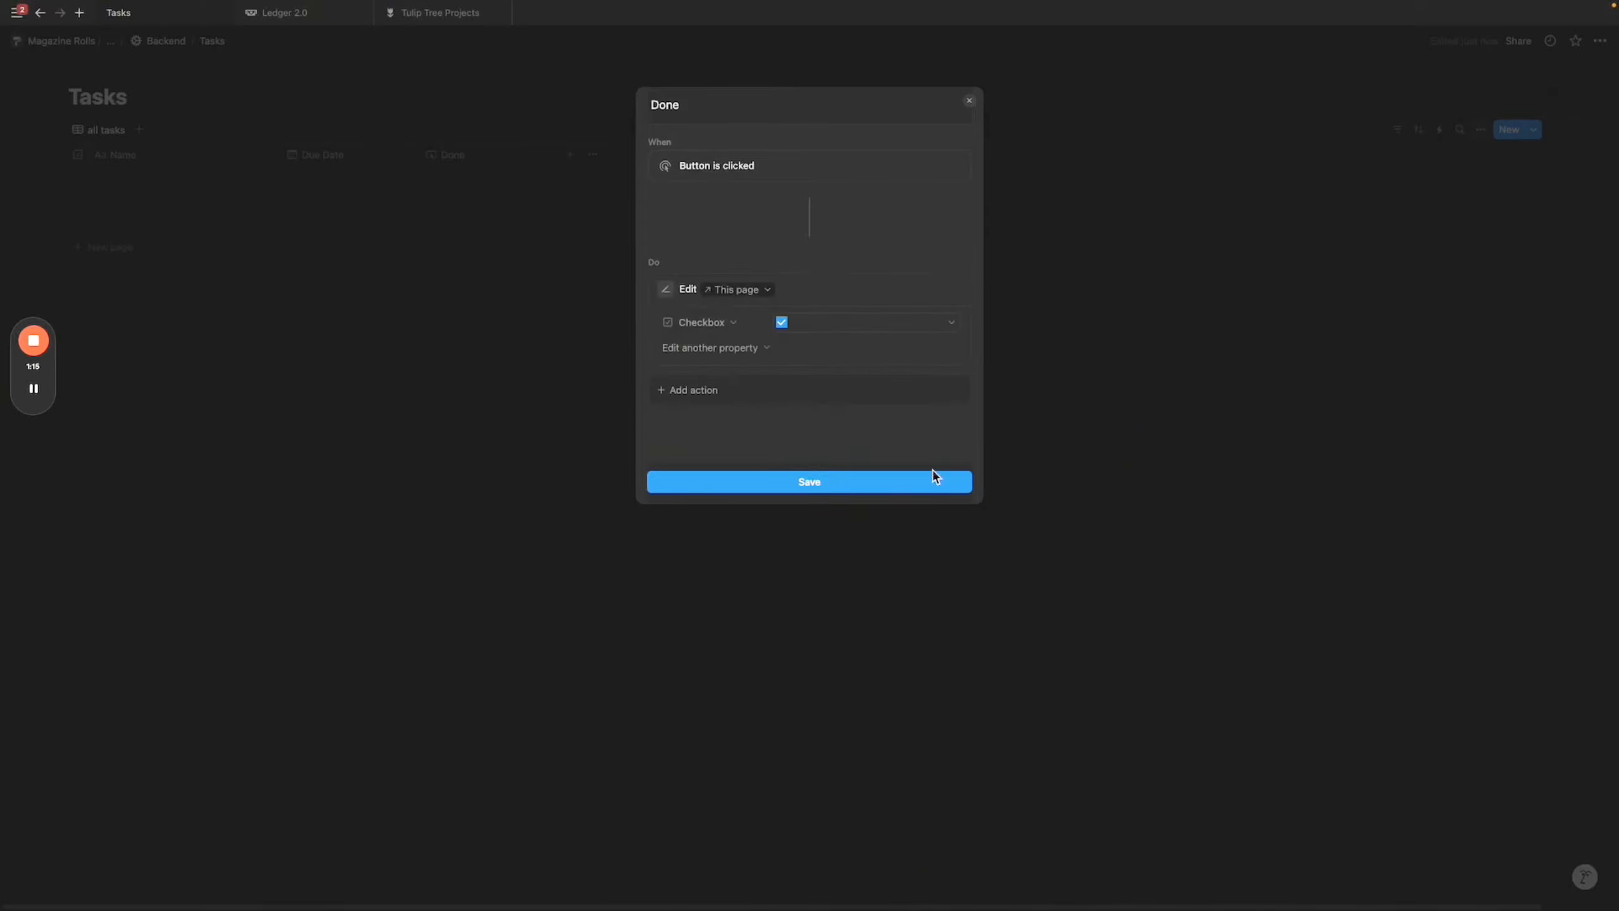
left_click(881, 488)
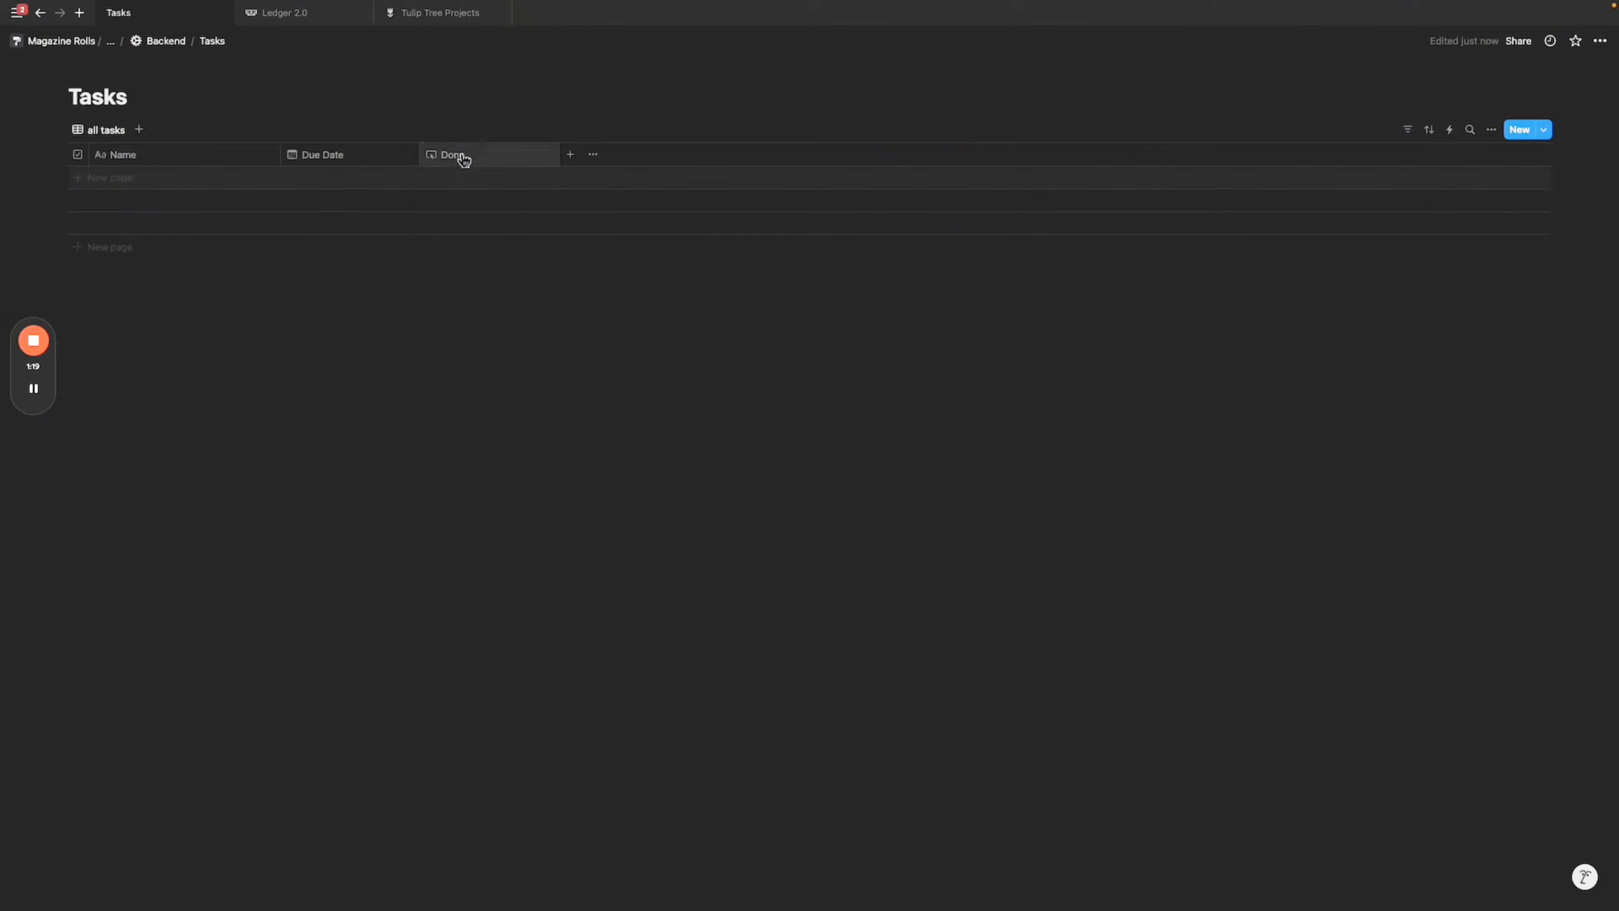
Add an entry named Task with the due date October 30, 2024, and mark it as done.
left_click(452, 226)
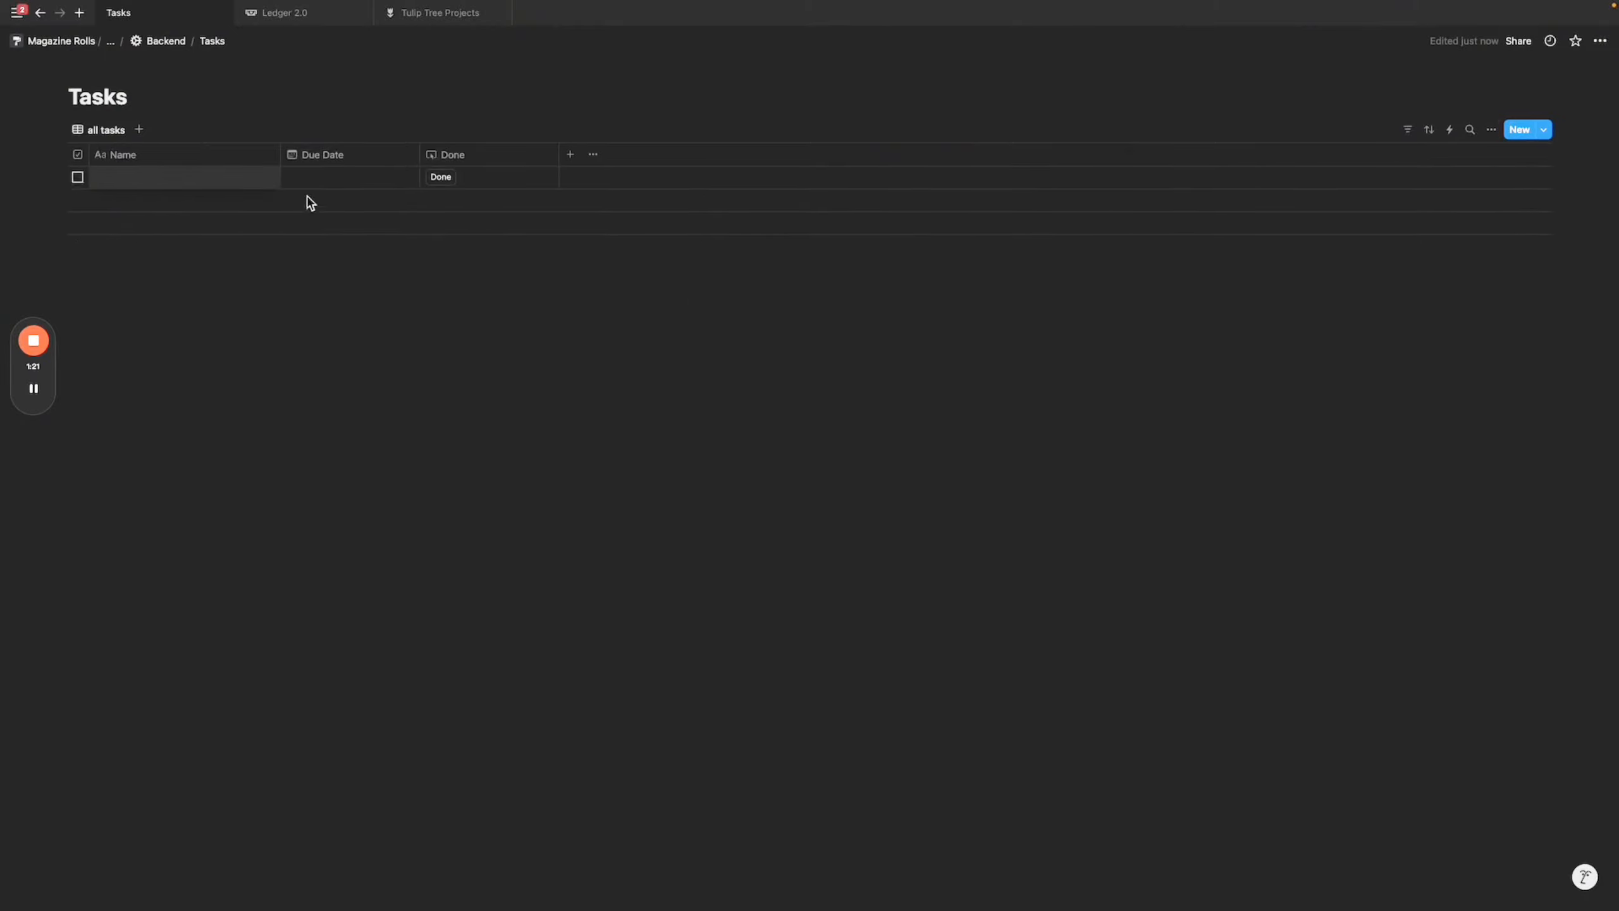
key("Escape")
left_click(180, 187)
left_click(361, 183)
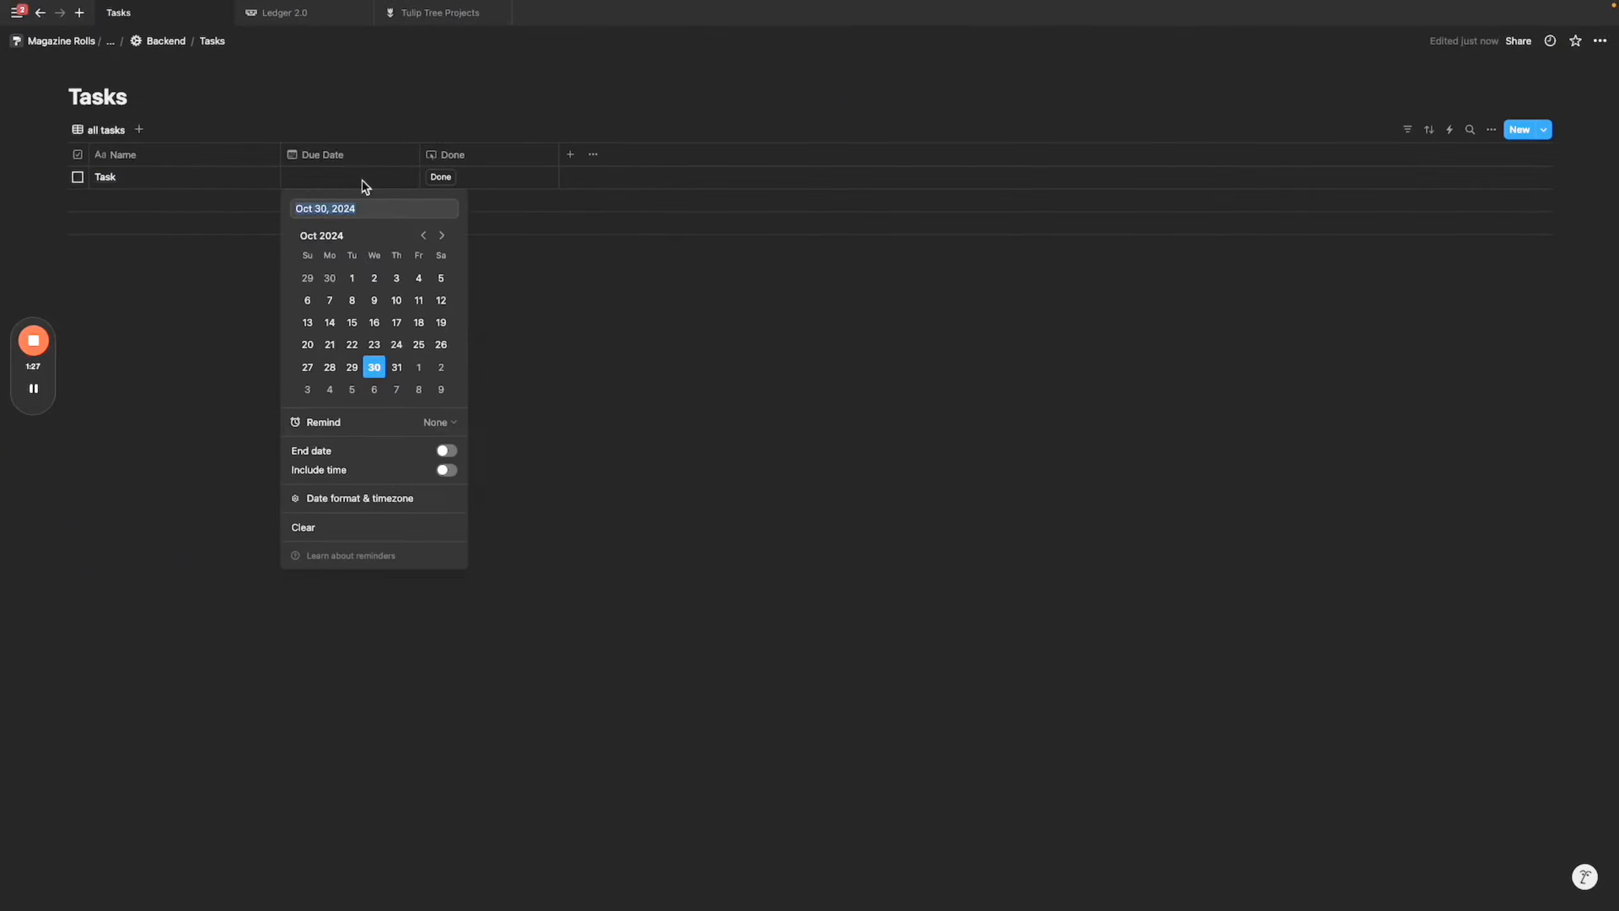
left_click(374, 368)
key("Escape")
left_click(77, 176)
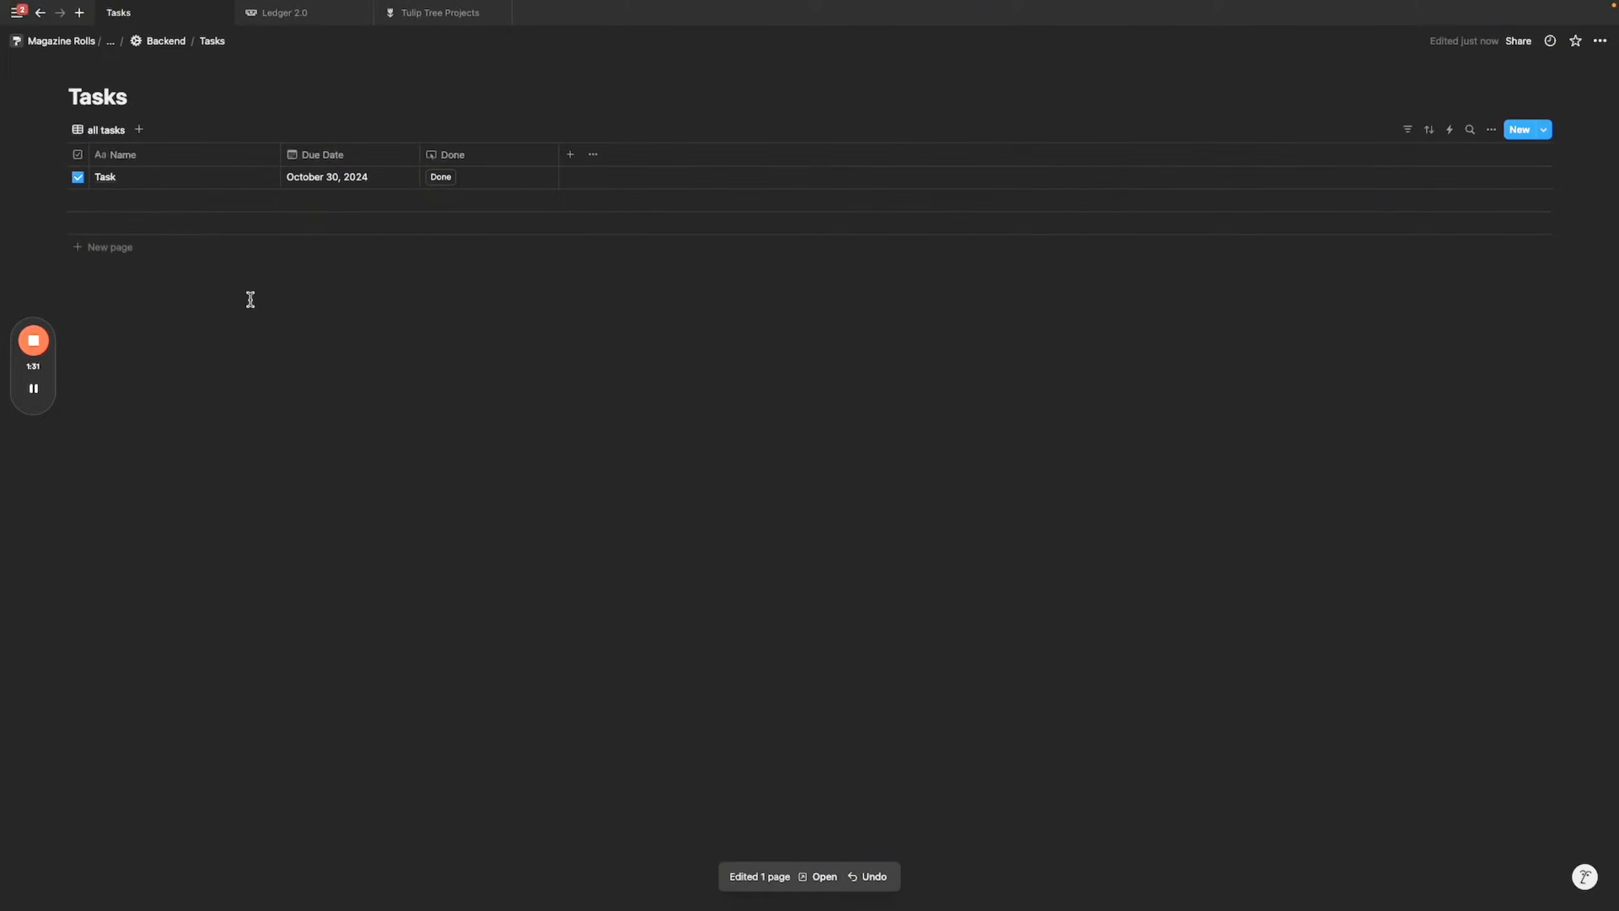
Create a new page template for the Tasks database with its Due Date filled in.
left_click(1546, 131)
left_click(1569, 223)
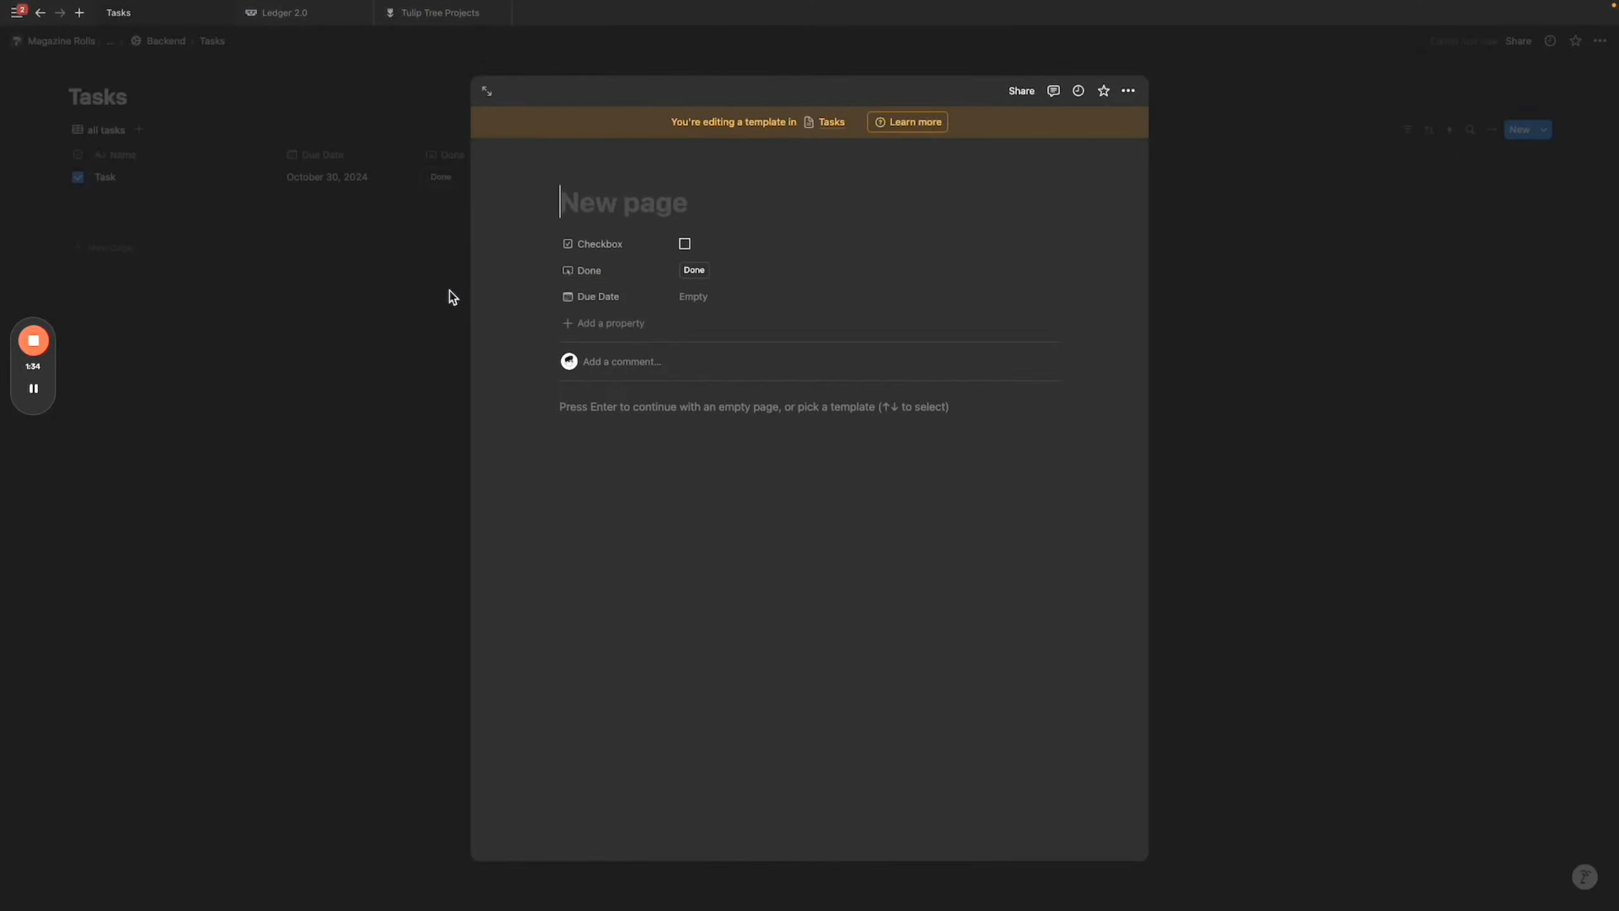
left_click(696, 299)
left_click(735, 370)
left_click(395, 204)
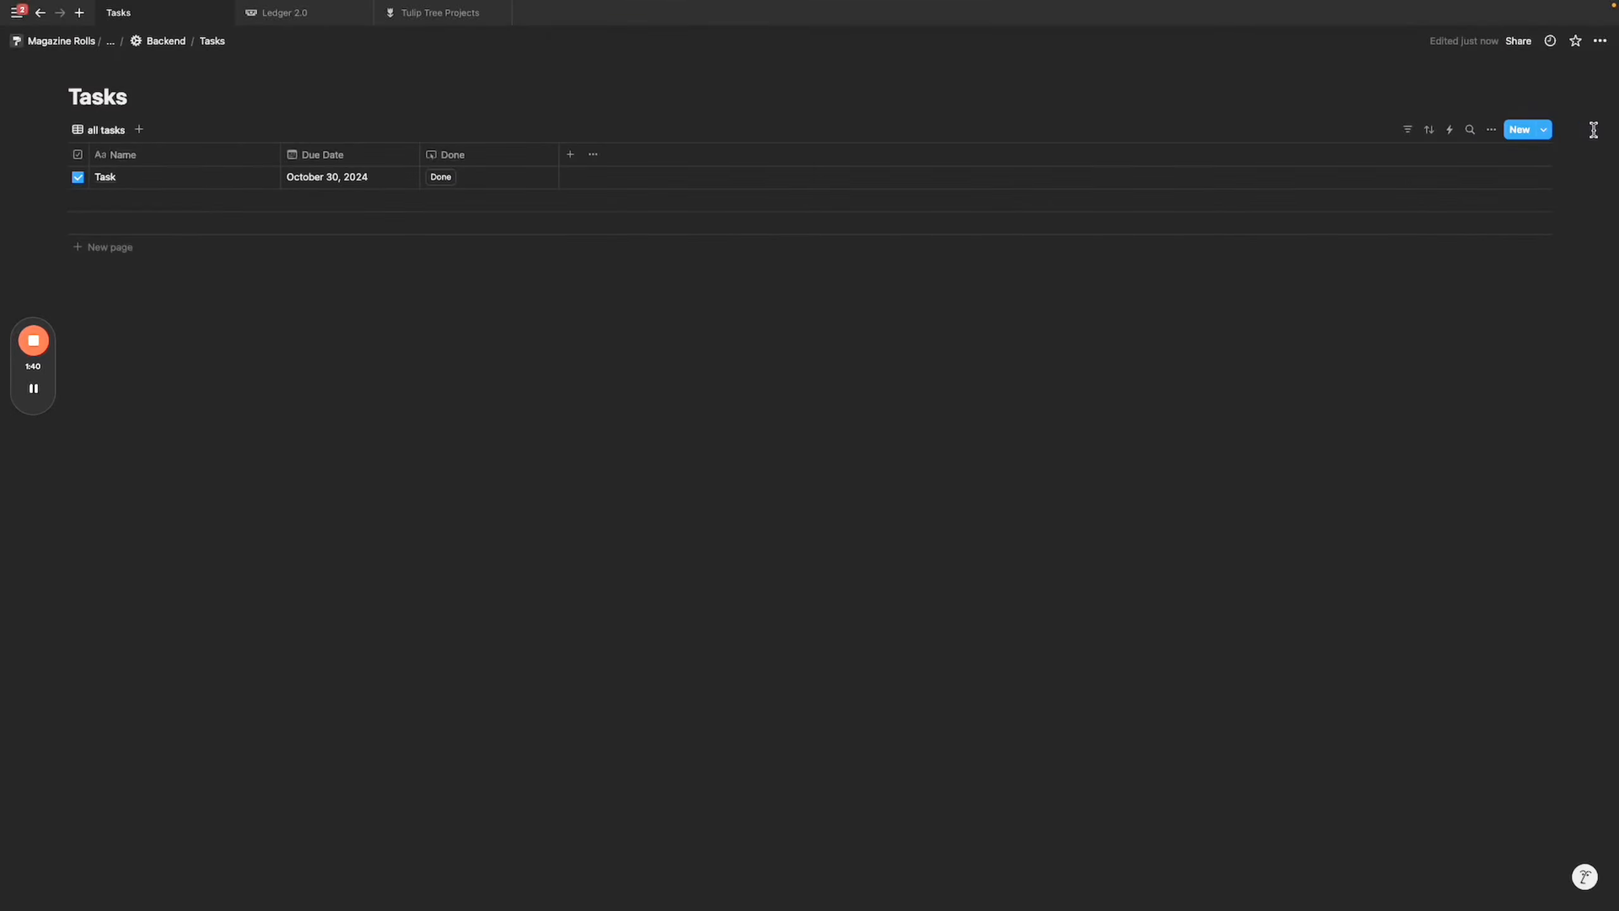
Set the New page template as the default template for the Tasks database.
left_click(1549, 131)
left_click(1595, 178)
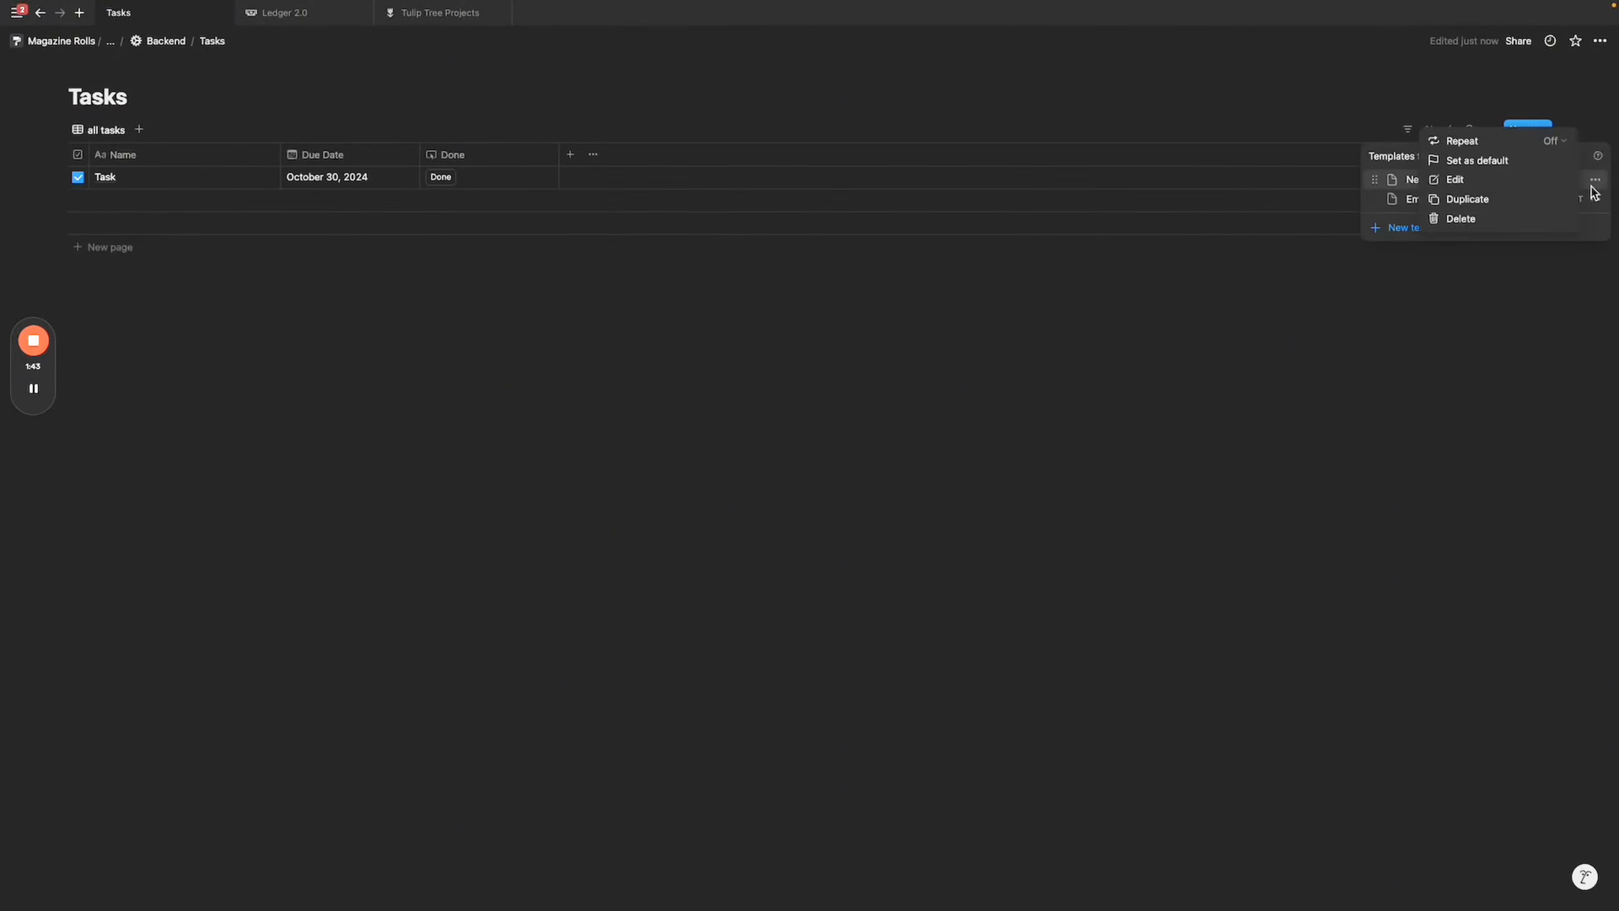
left_click(1479, 160)
left_click(880, 472)
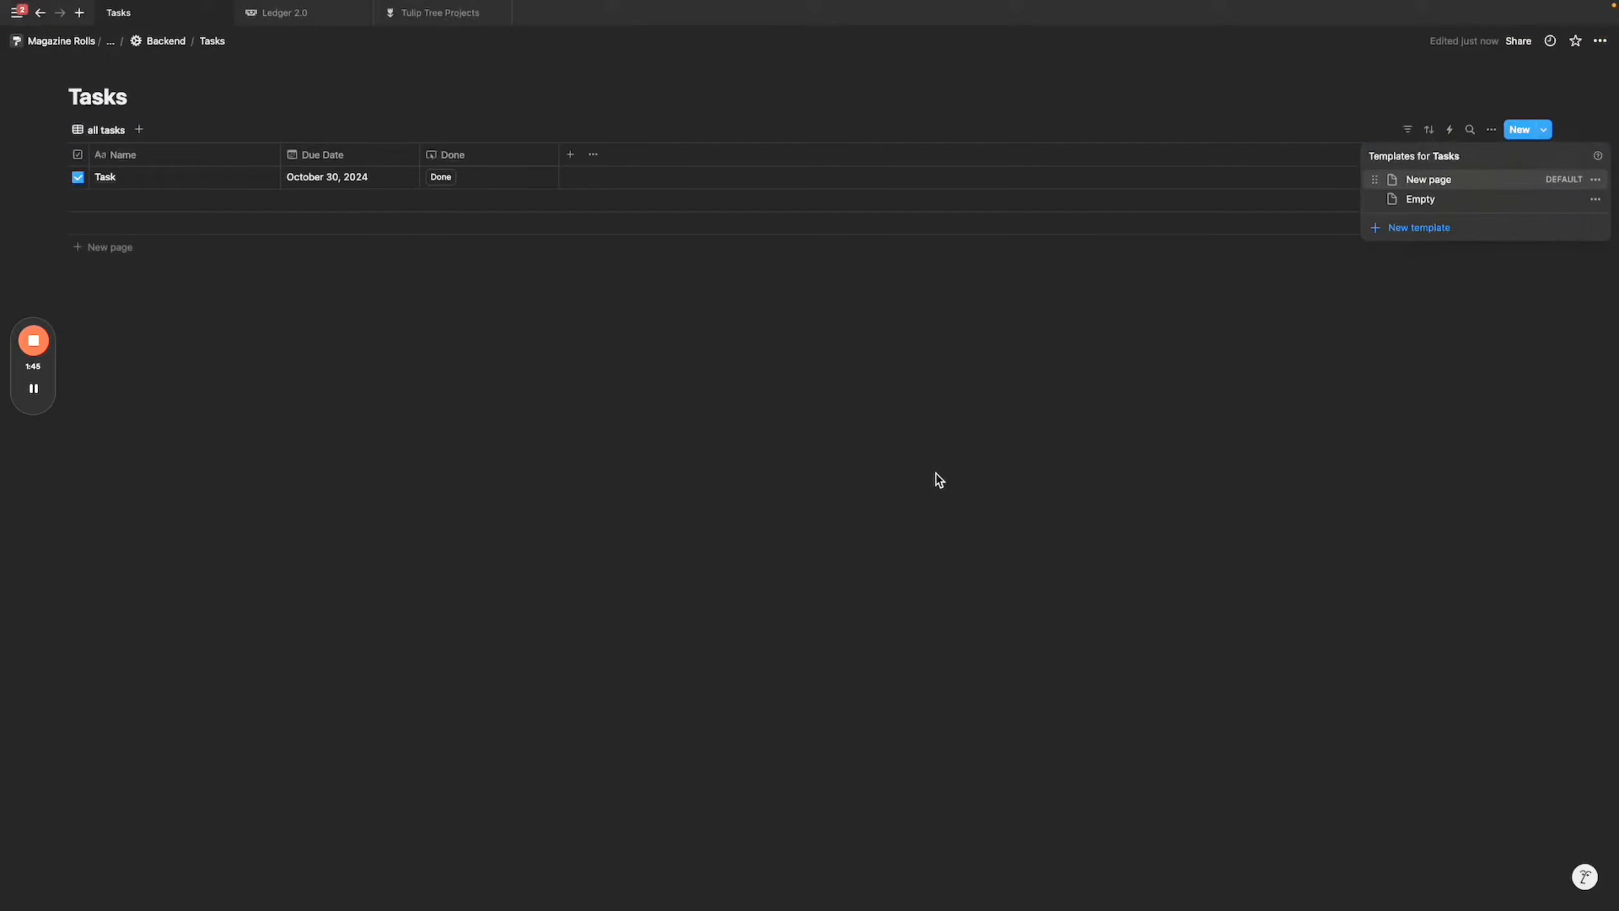
left_click(888, 458)
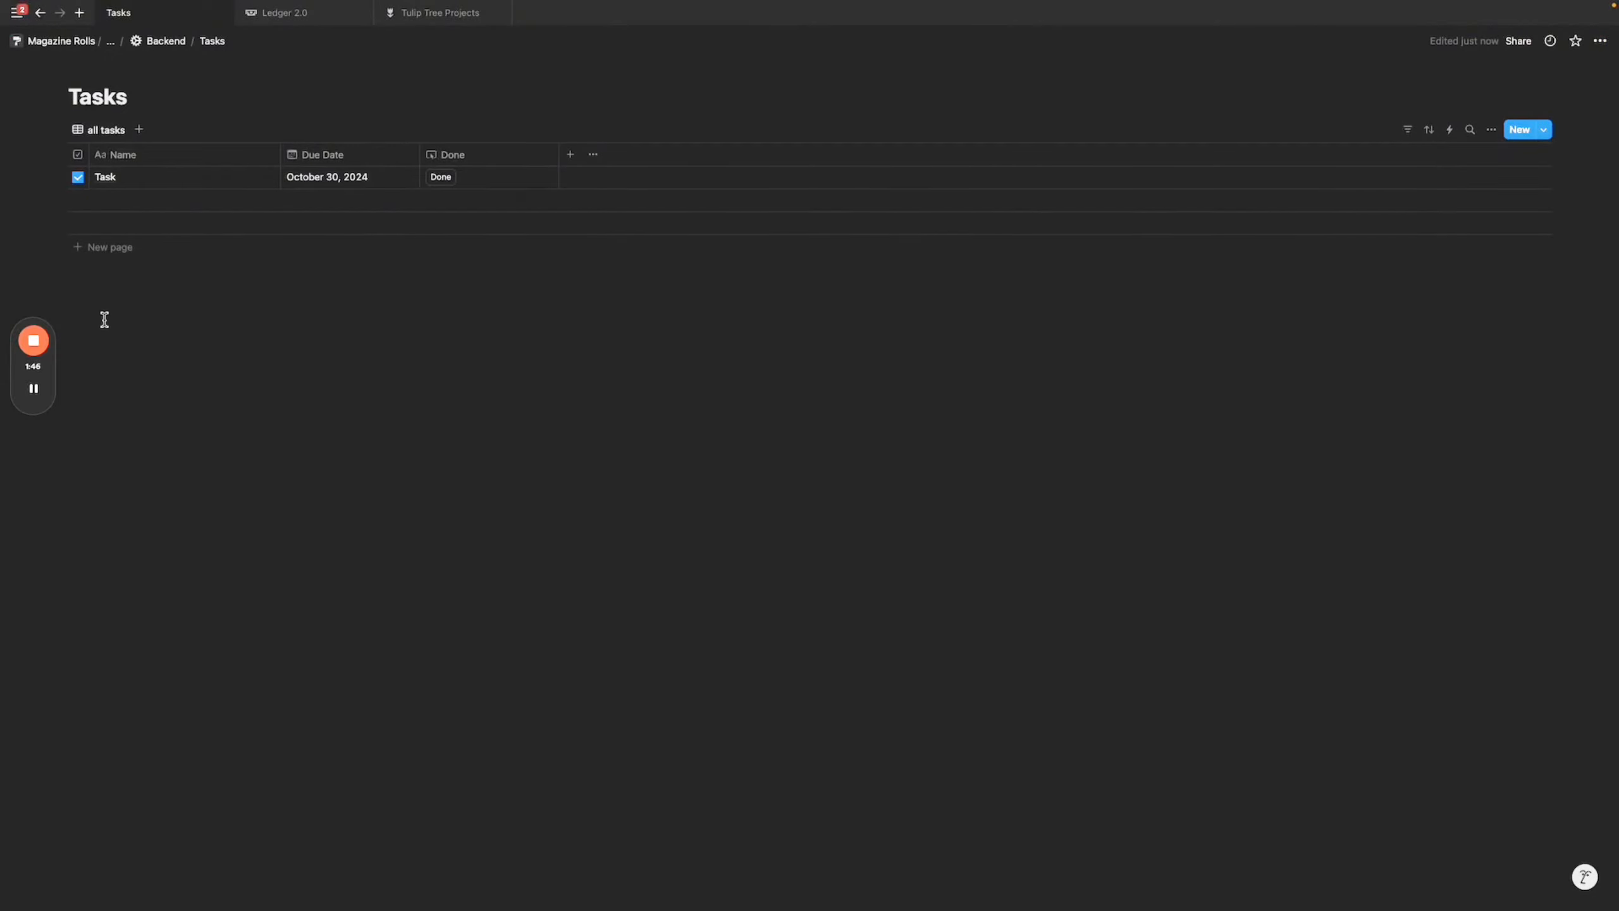
Uncheck the Task entry, and duplicate the Done button property under the name Undone.
left_click(78, 177)
left_click(544, 158)
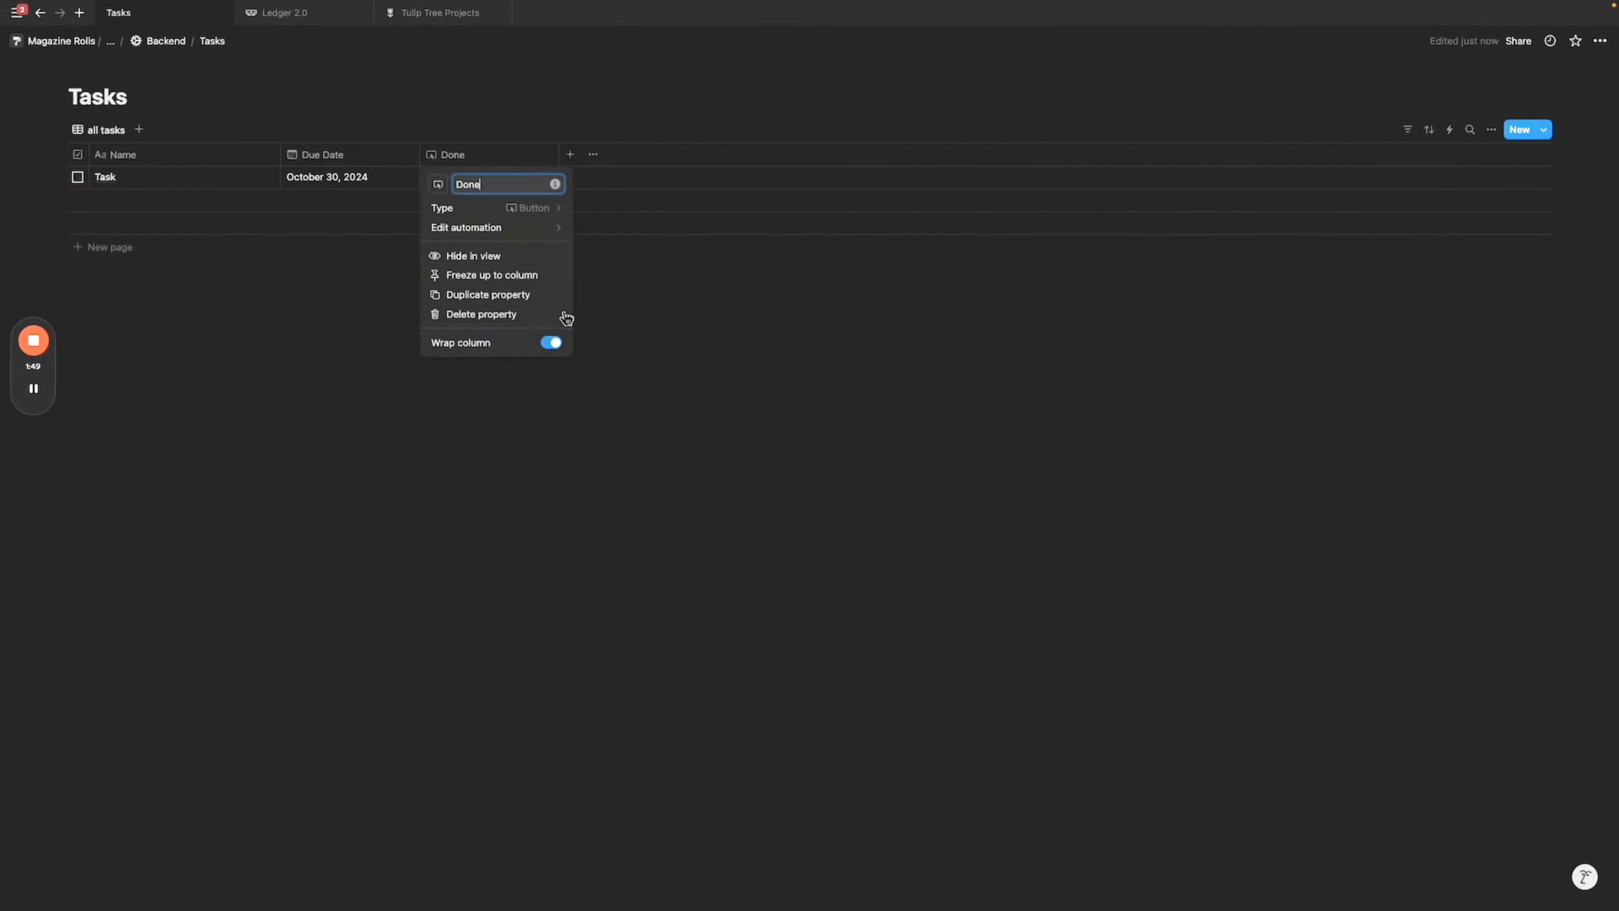
left_click(510, 295)
left_click(600, 159)
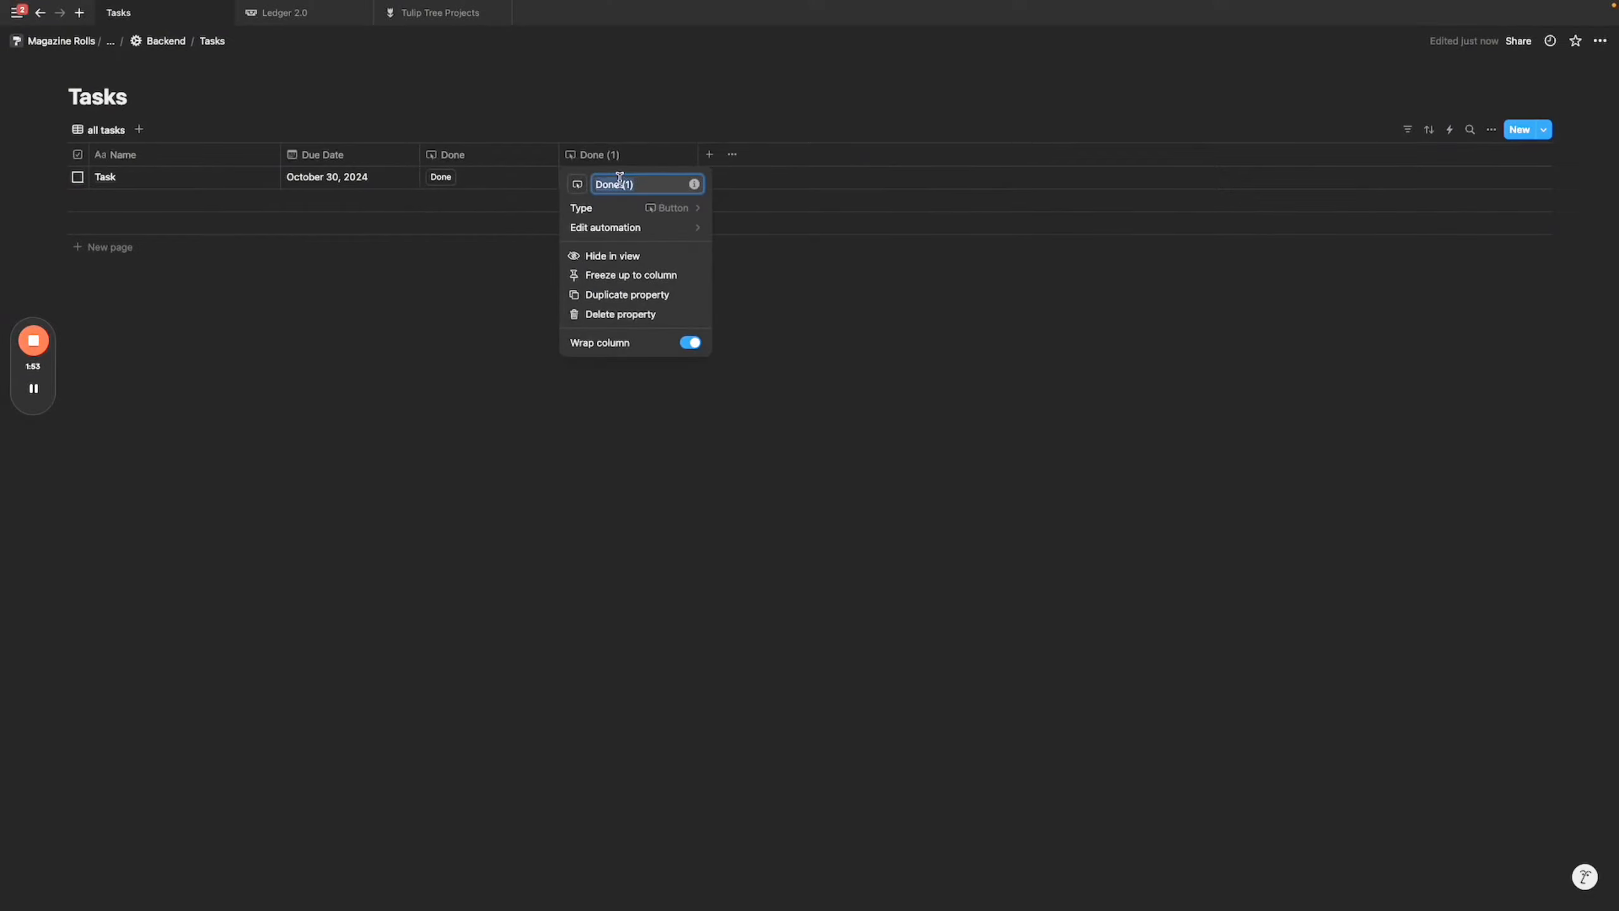
type("Undone")
left_click(689, 208)
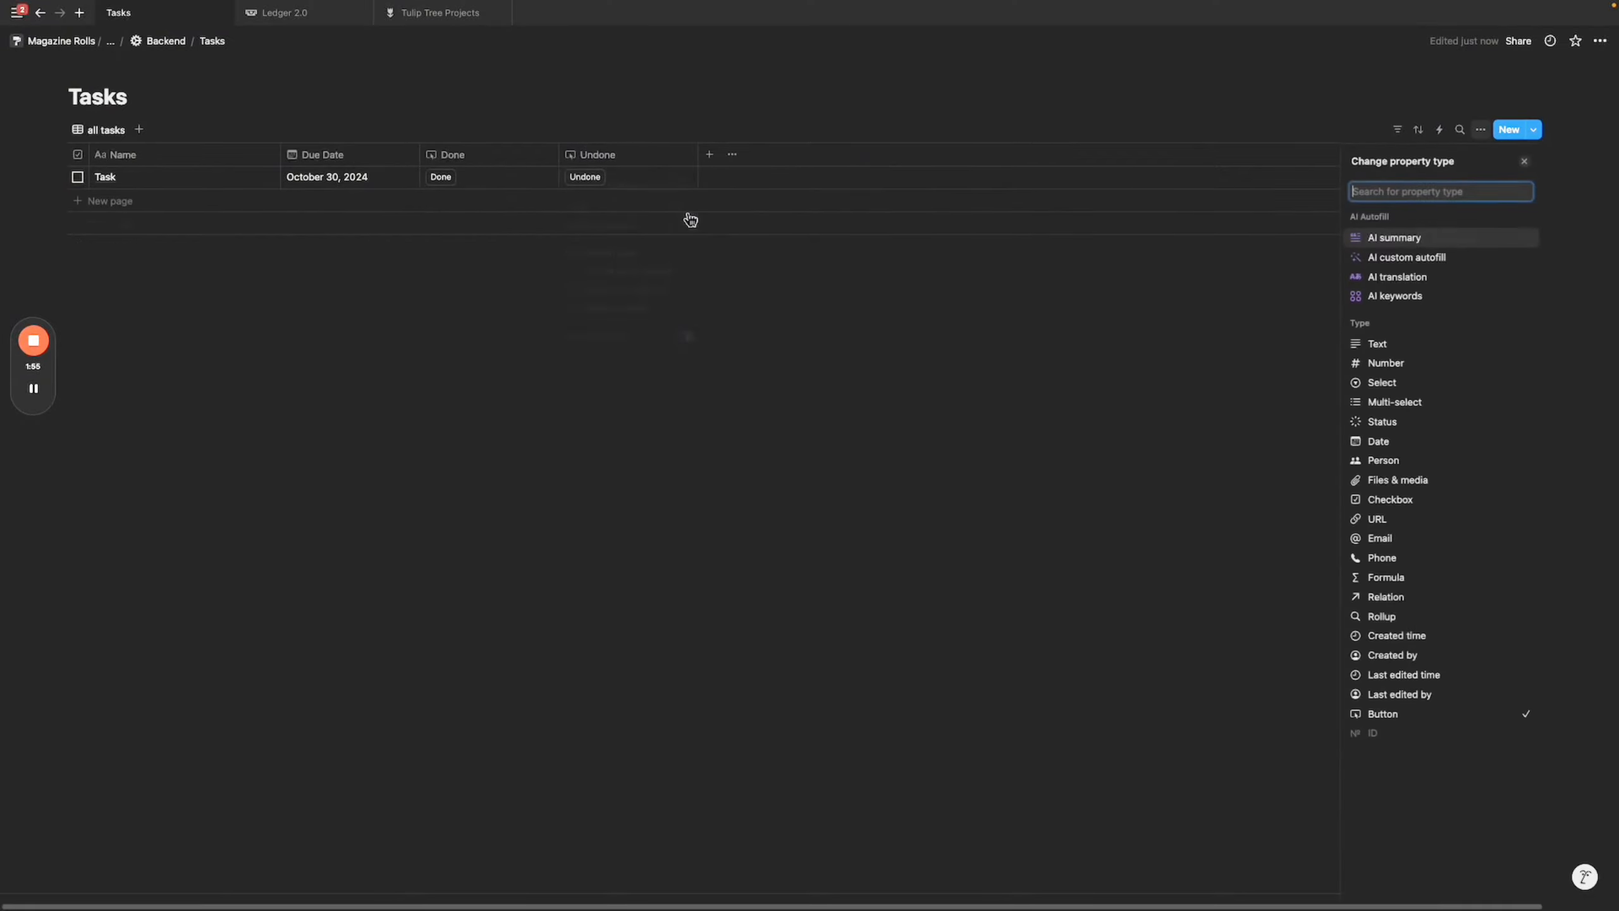
Relabel the Undone property's button as "Mark as Not Done" and have its automation set Checkbox to unchecked.
left_click(586, 156)
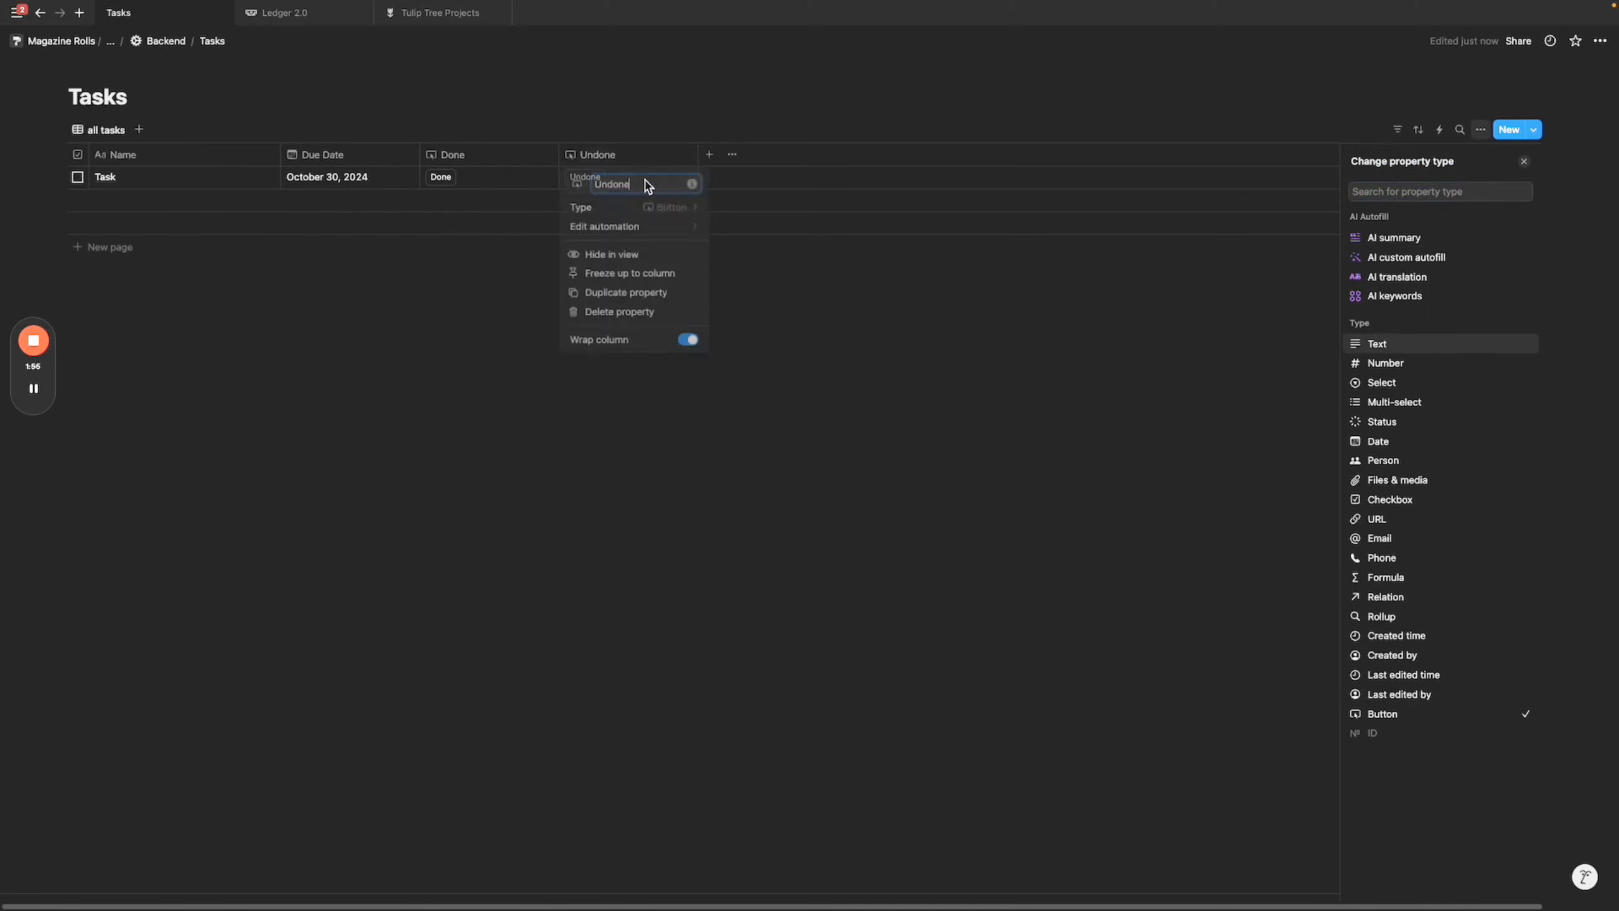
left_click(621, 227)
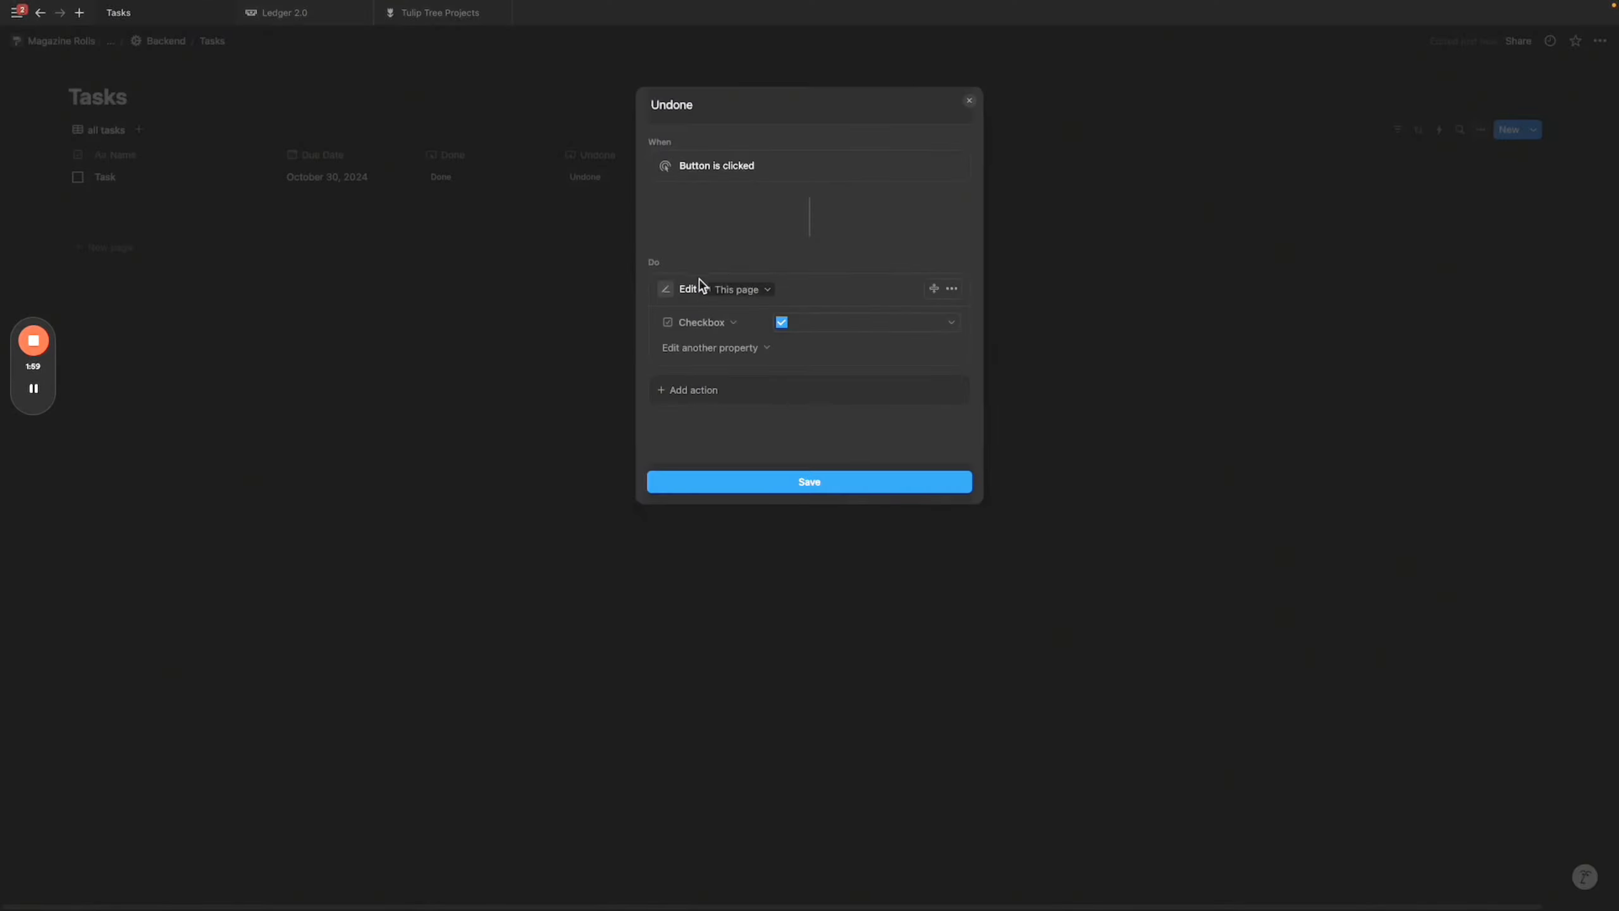
double_click(684, 104)
type("Mark as Not D")
left_click(859, 323)
left_click(855, 371)
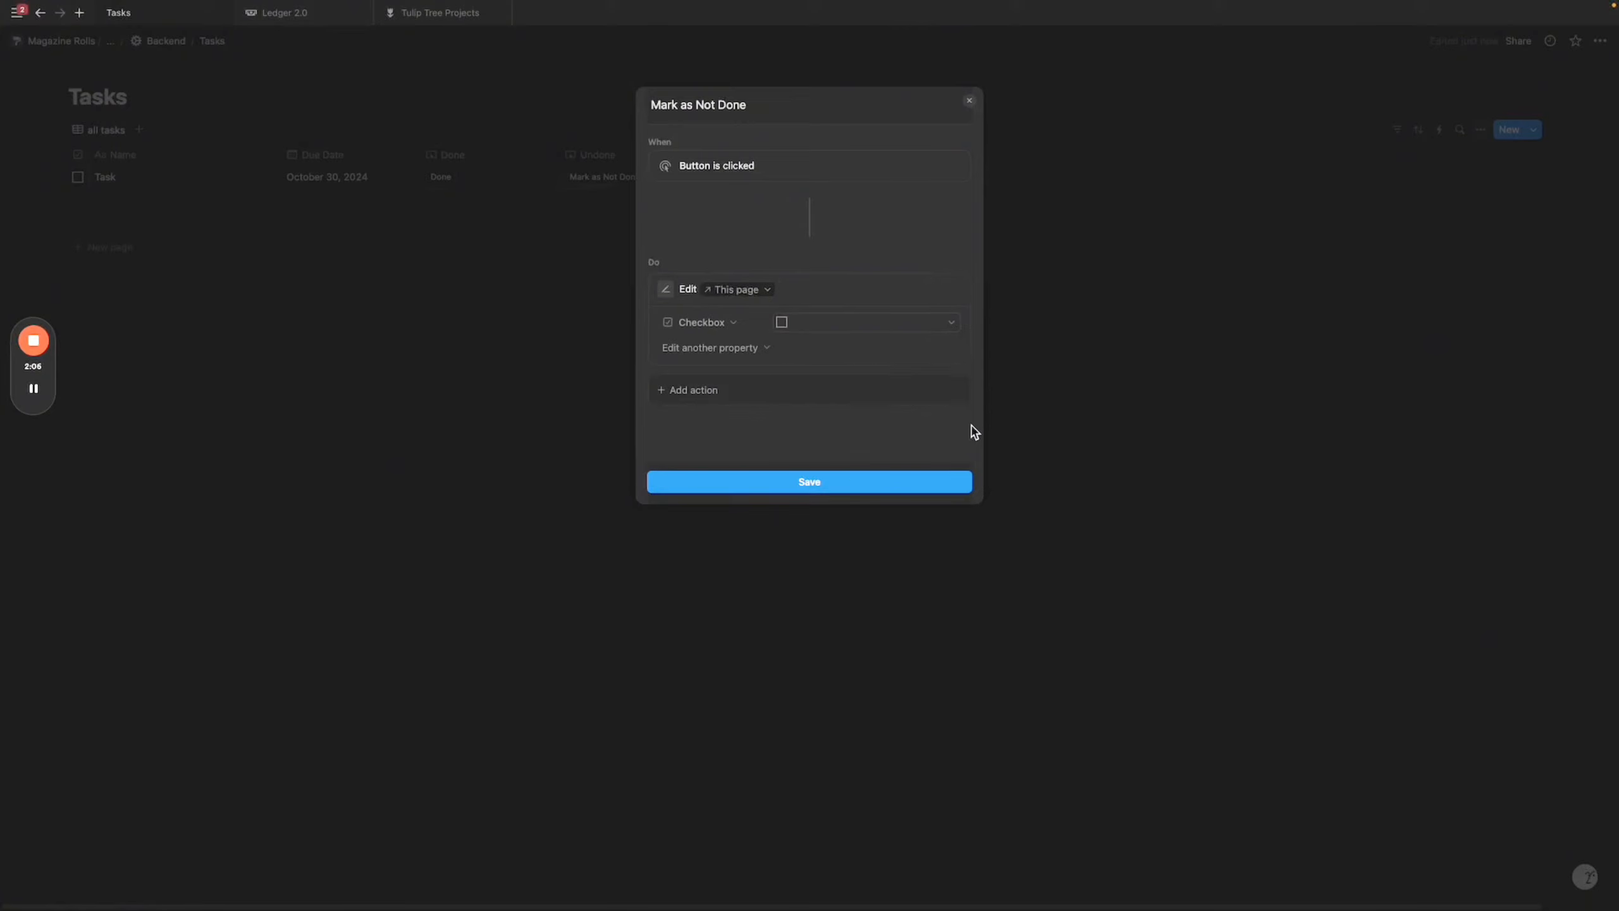
left_click(825, 490)
left_click(805, 466)
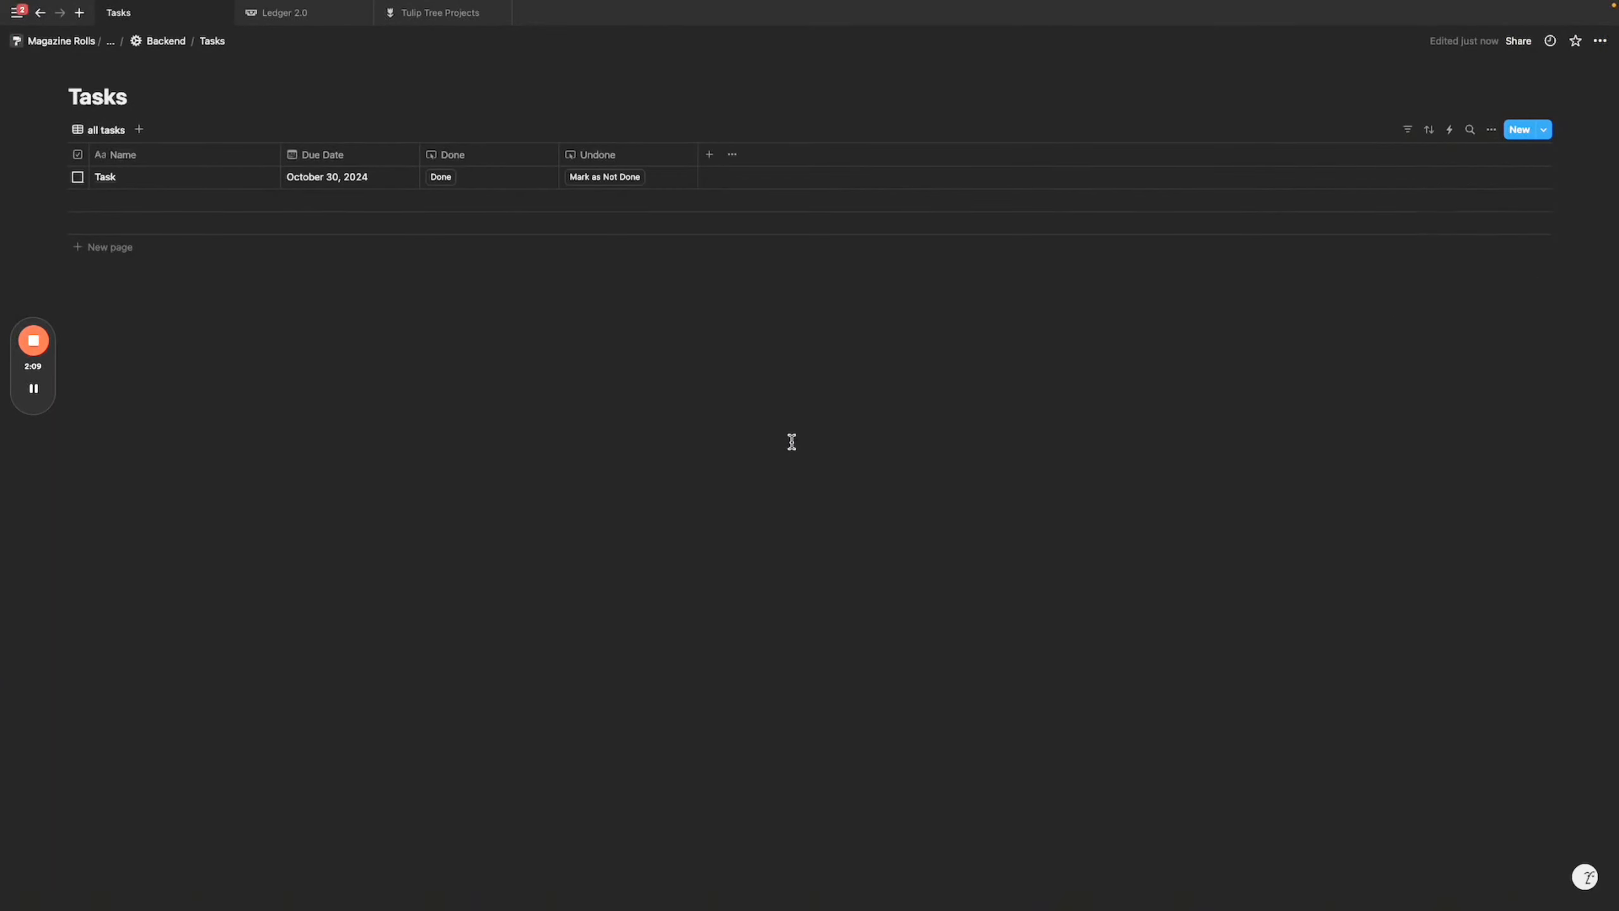
Test the Done button on the Task entry and reset the entry with Mark as Not Done.
left_click(456, 179)
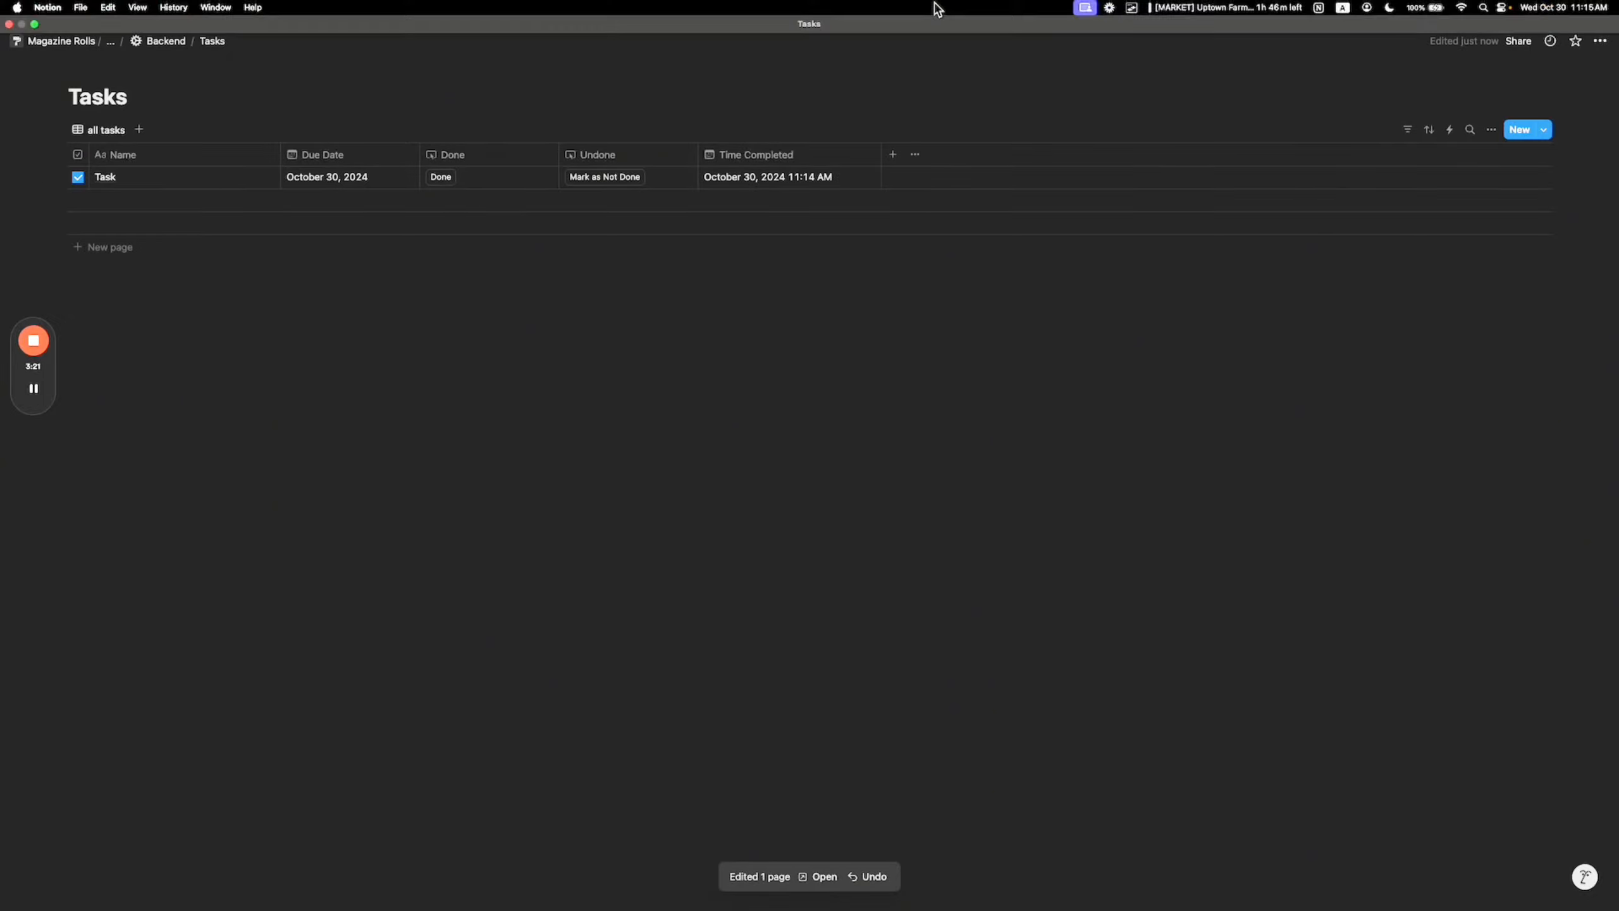
left_click(447, 184)
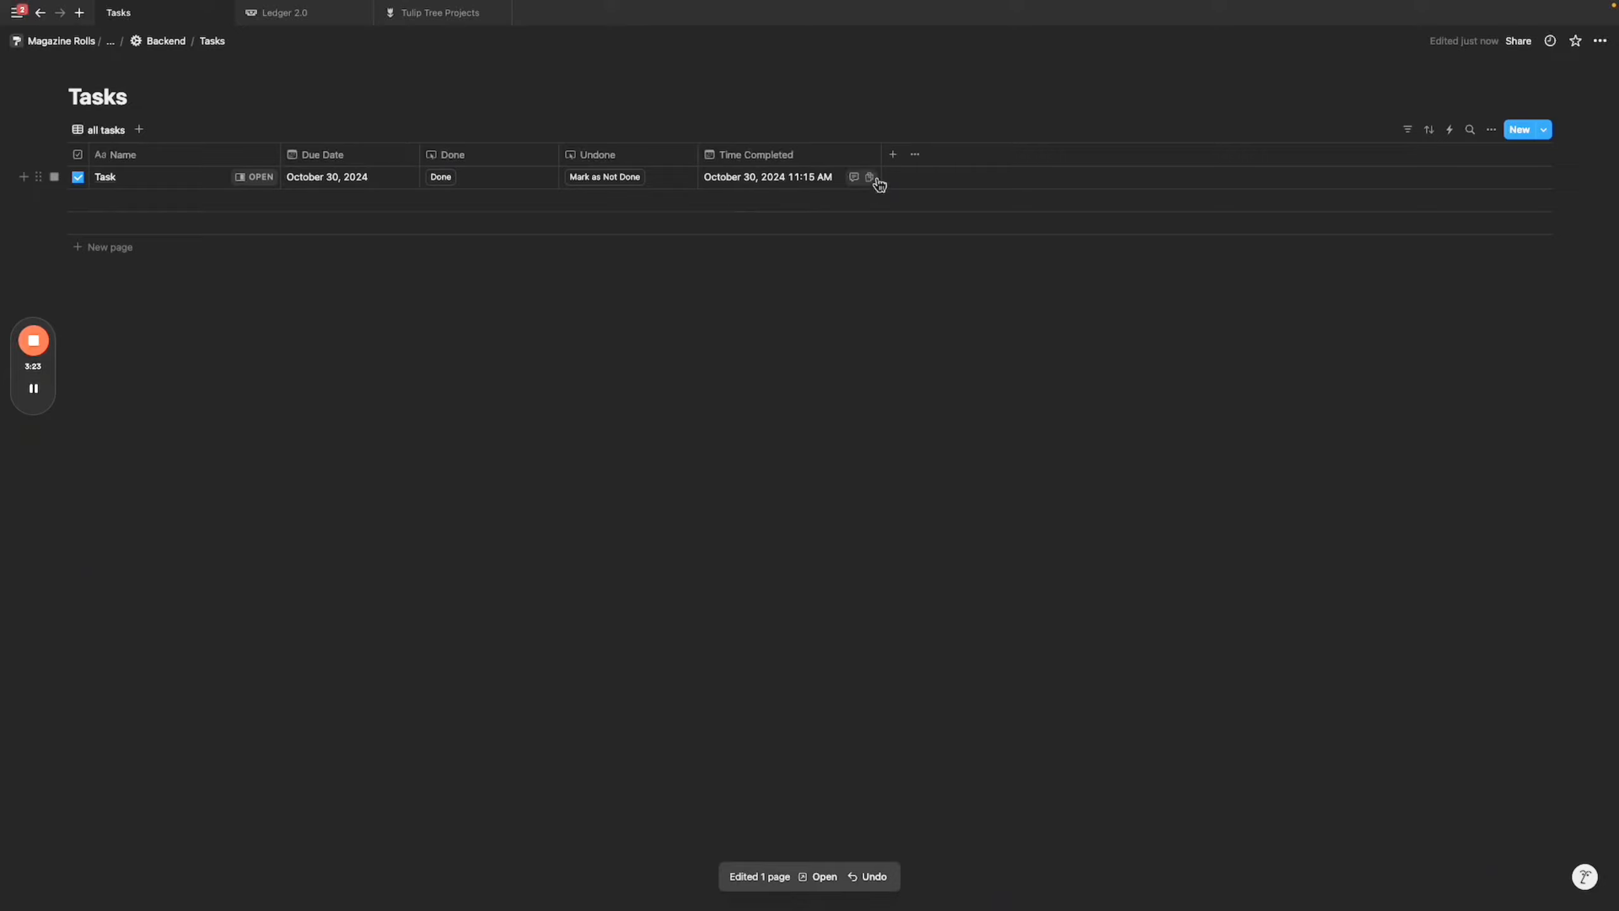
left_click(599, 176)
Rename the Task entry as "Draw a picture".
left_click(144, 184)
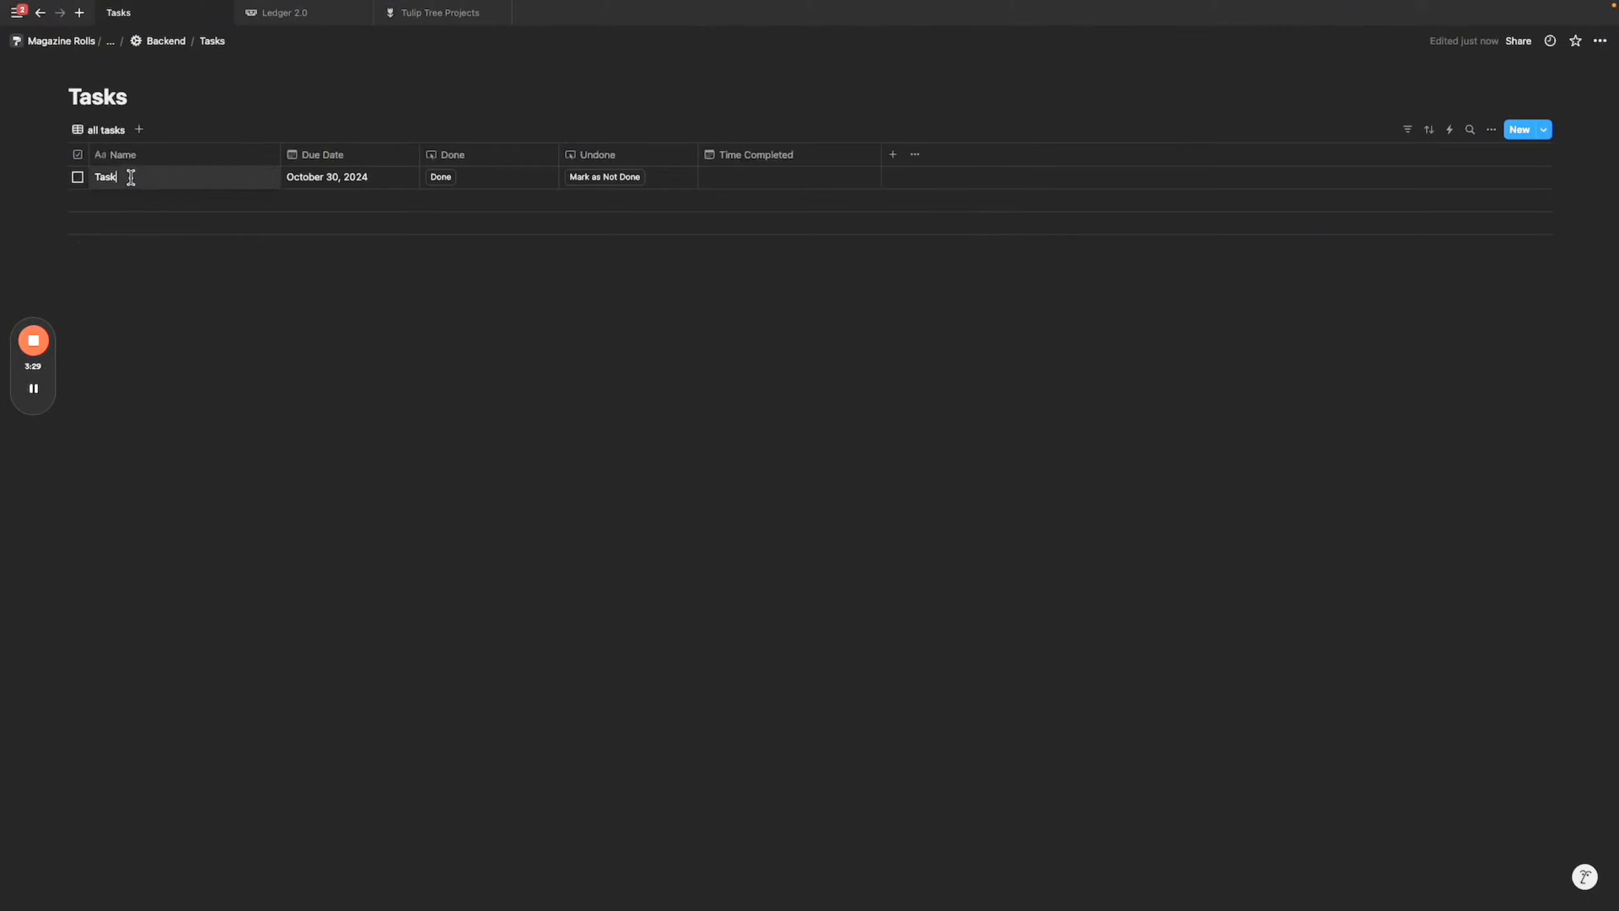
double_click(100, 185)
type("Draw a picture")
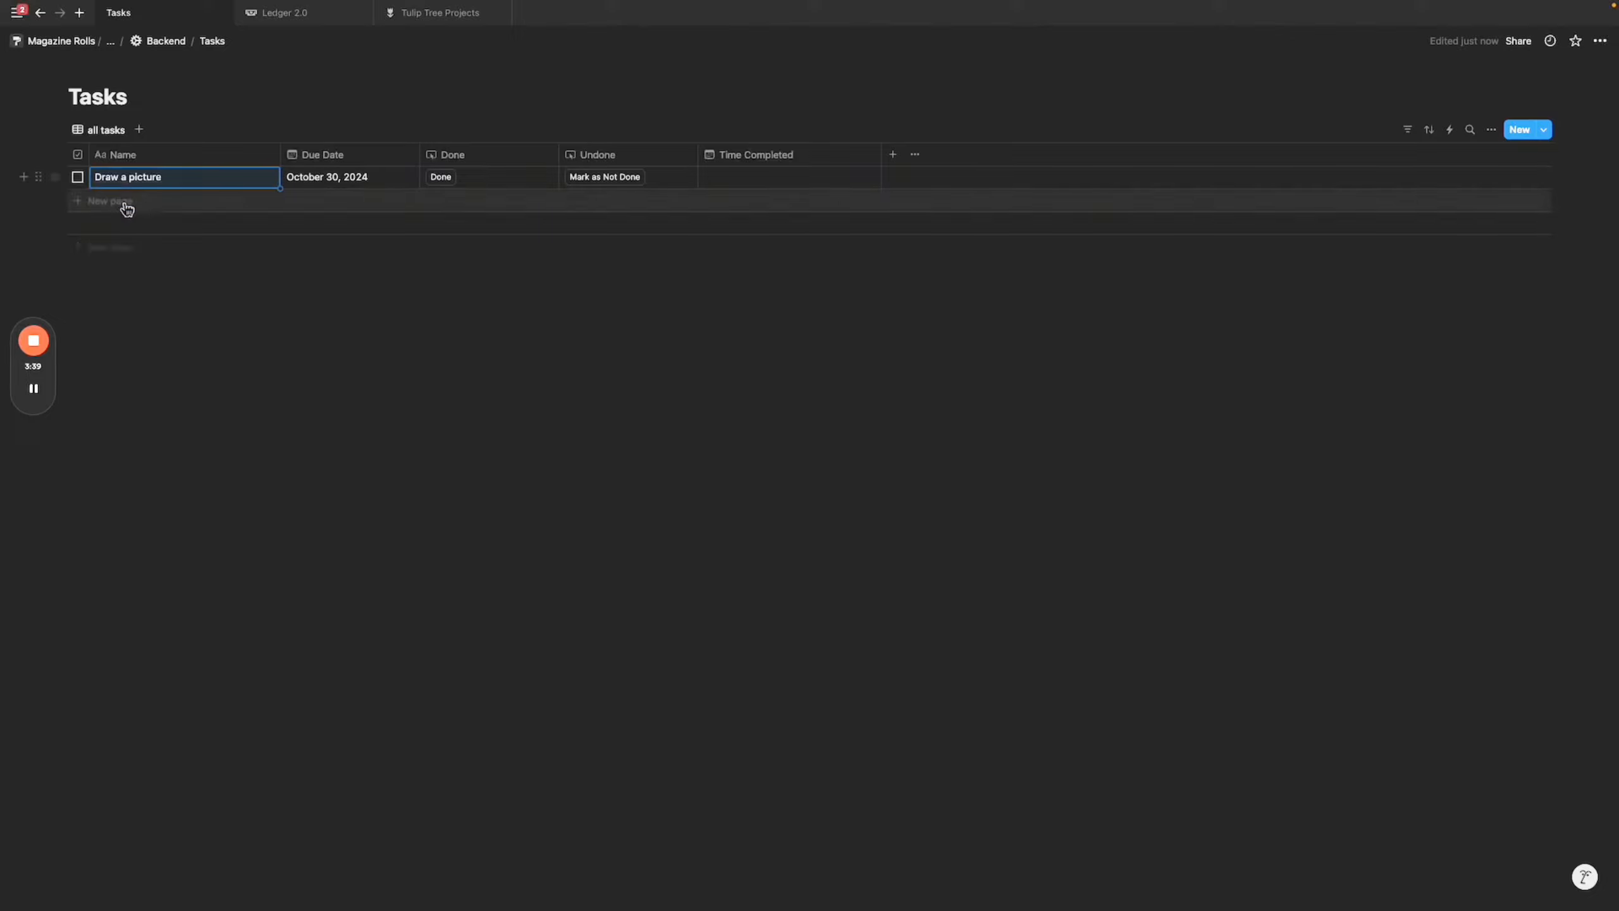
Add two more tasks below it, named "Buy a mouse" and "Clean keyboard".
left_click(141, 217)
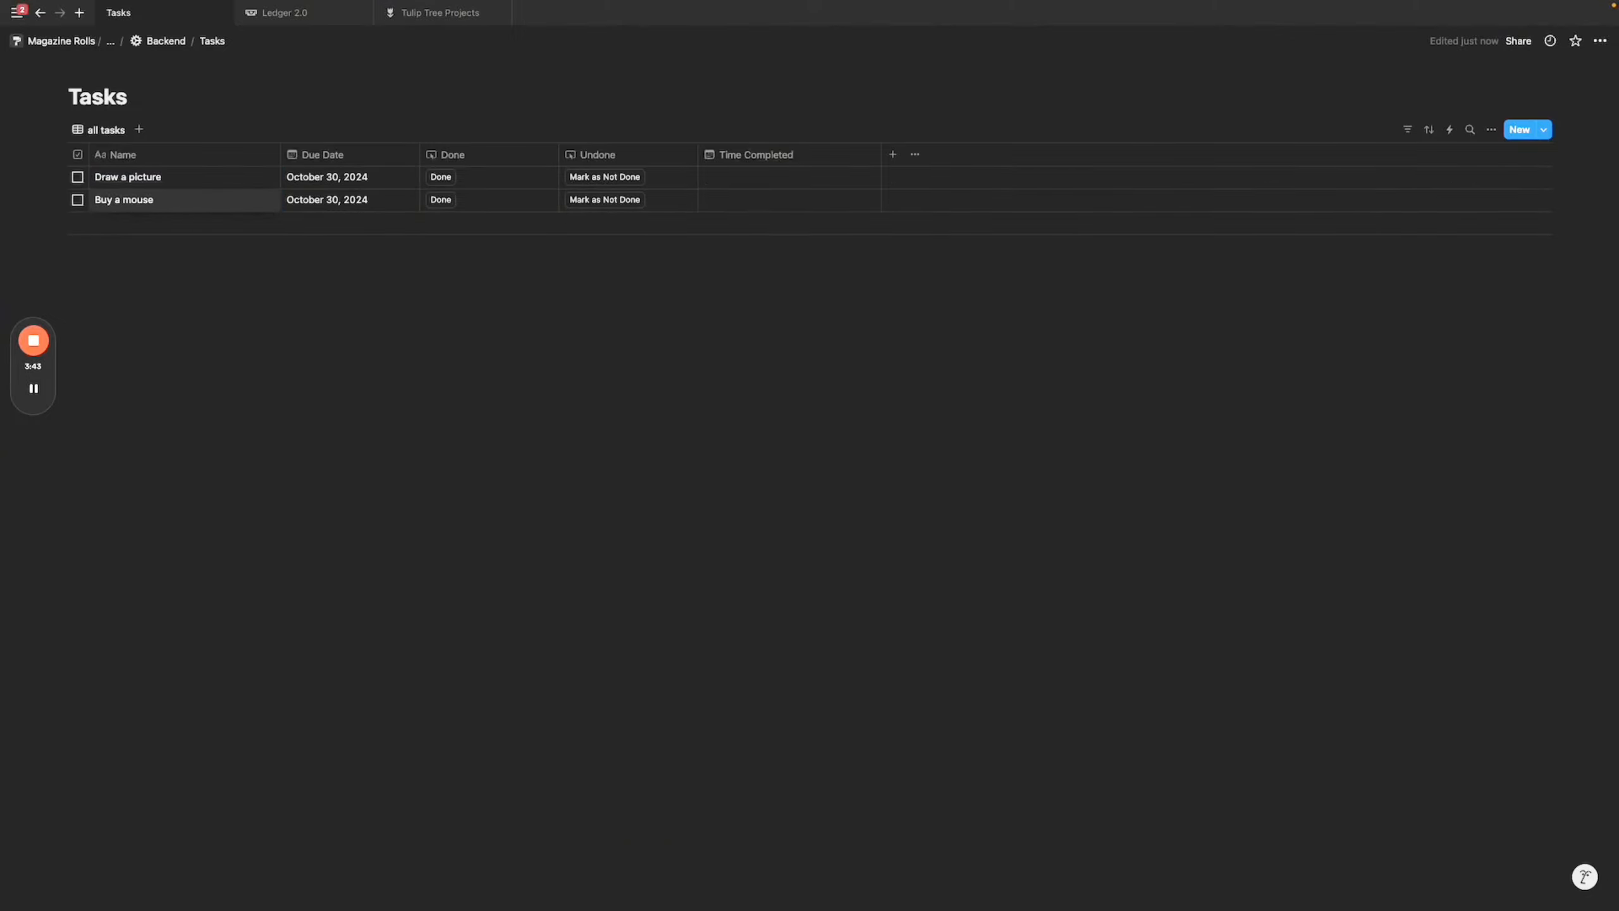
left_click(167, 225)
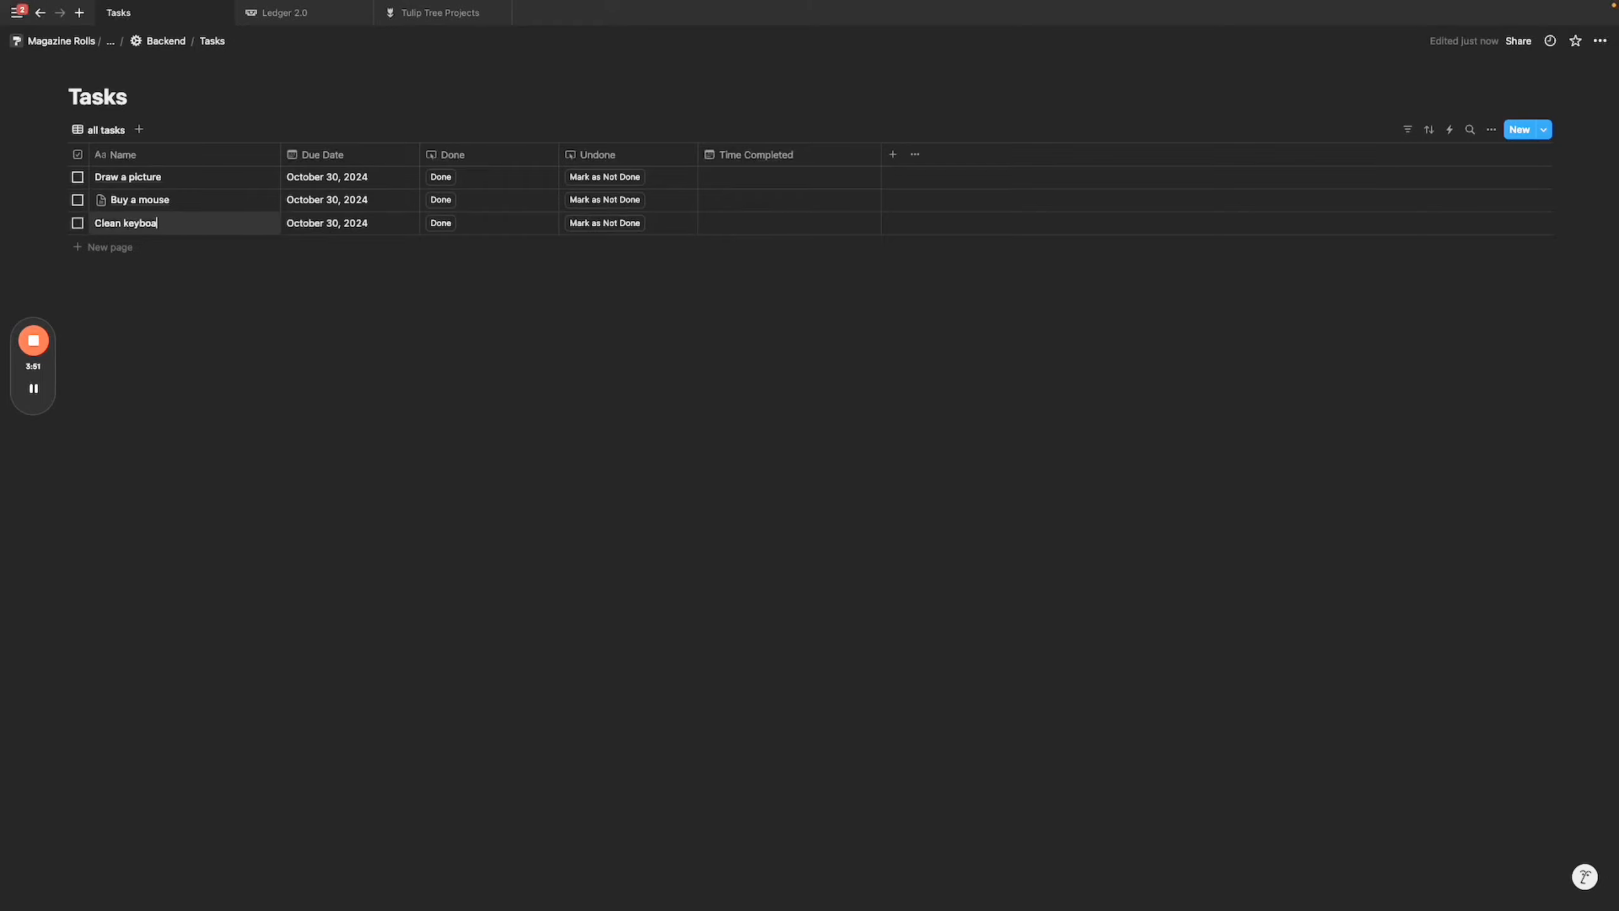
key("Escape")
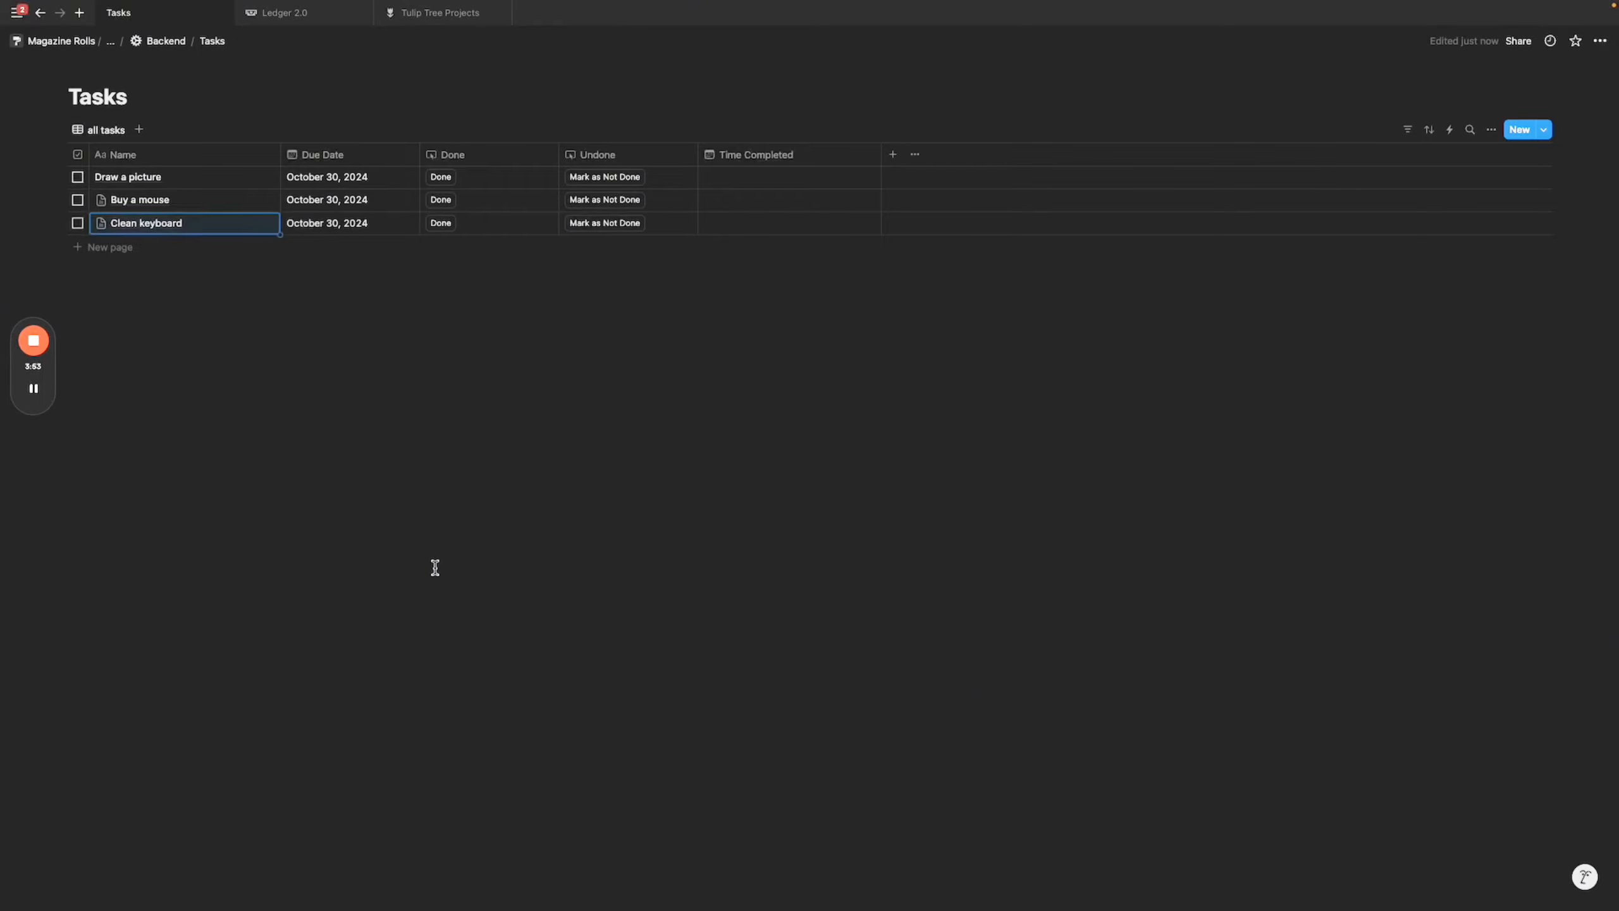
Set up a new relation property in Tasks that links to the Months database and shows on Months as "Tasks".
mouse_move(319, 277)
mouse_move(617, 7)
left_click(893, 153)
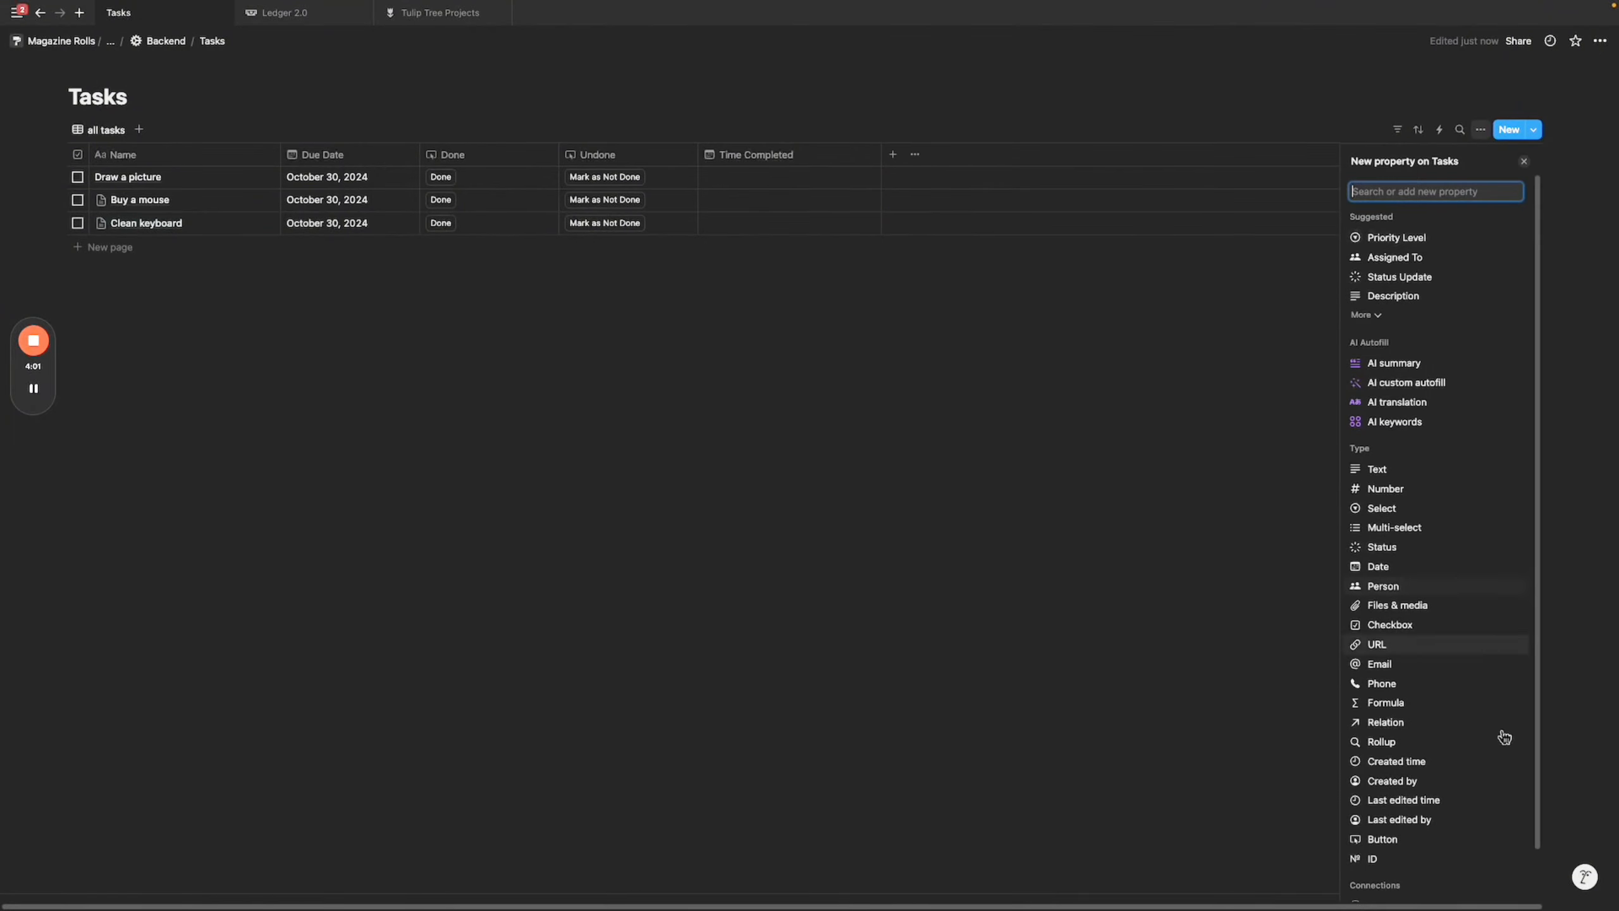
left_click(1396, 722)
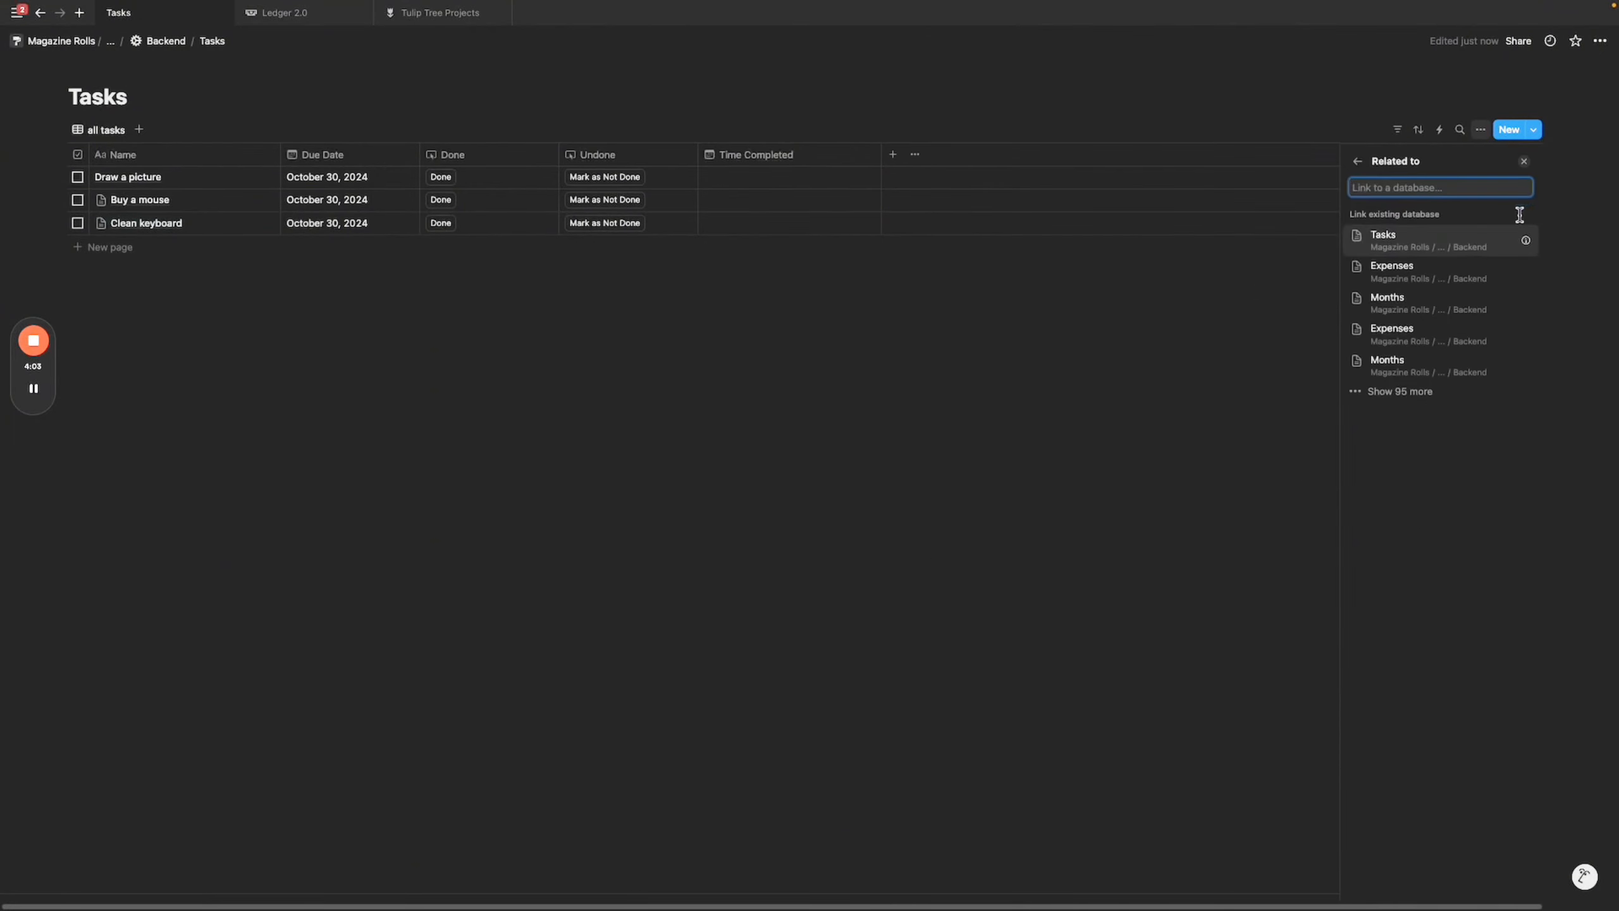
left_click(1430, 312)
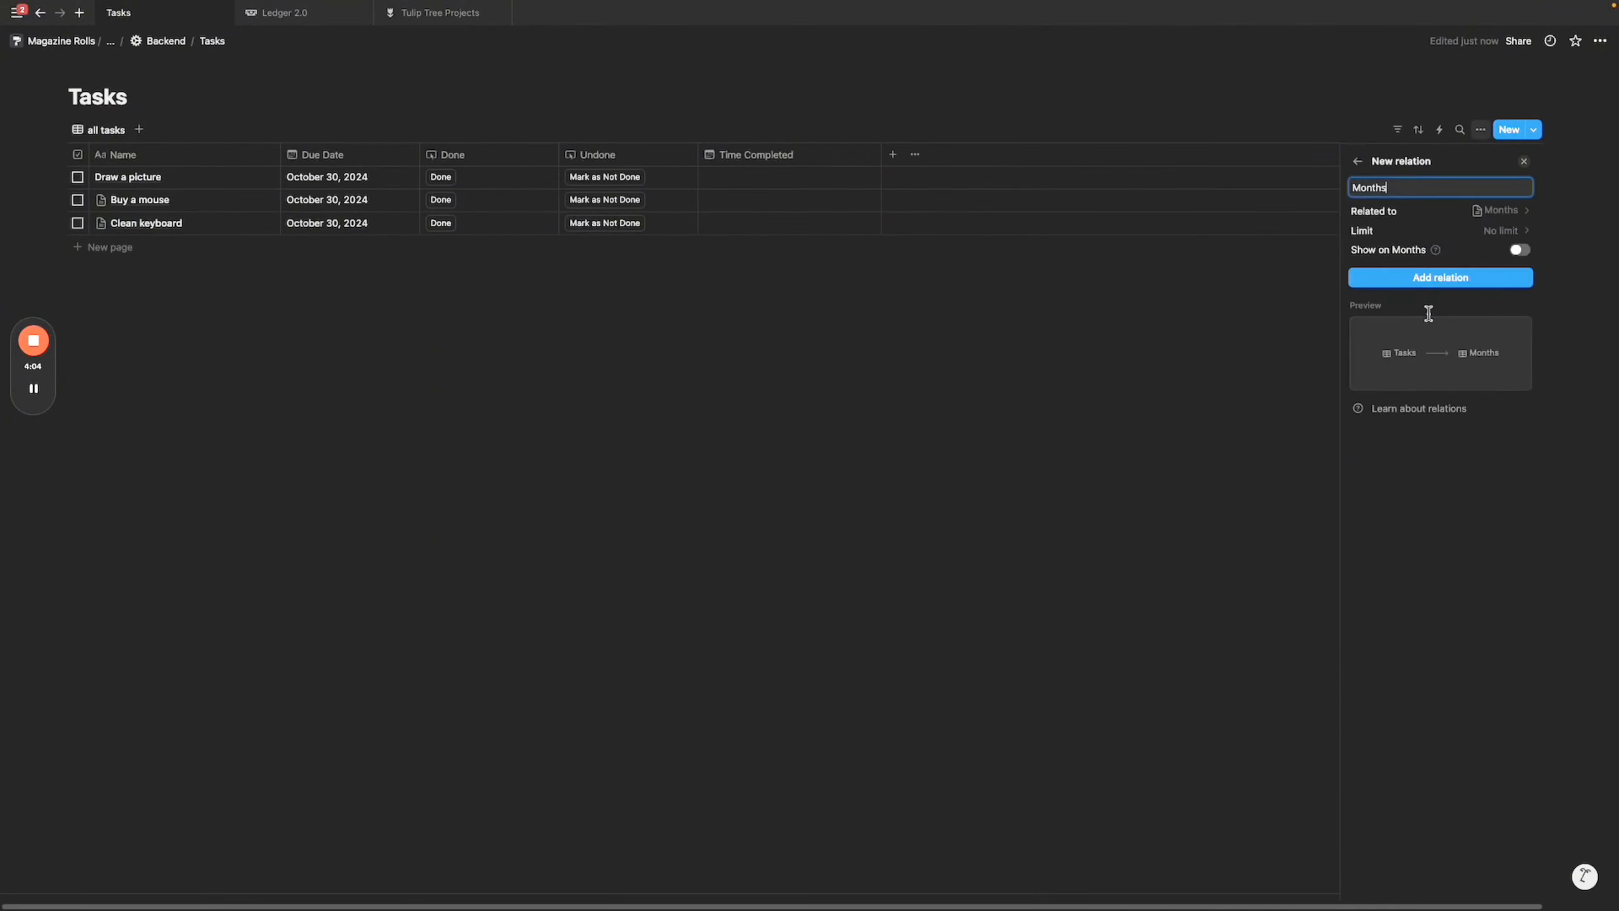
left_click(1447, 256)
type("Tasks")
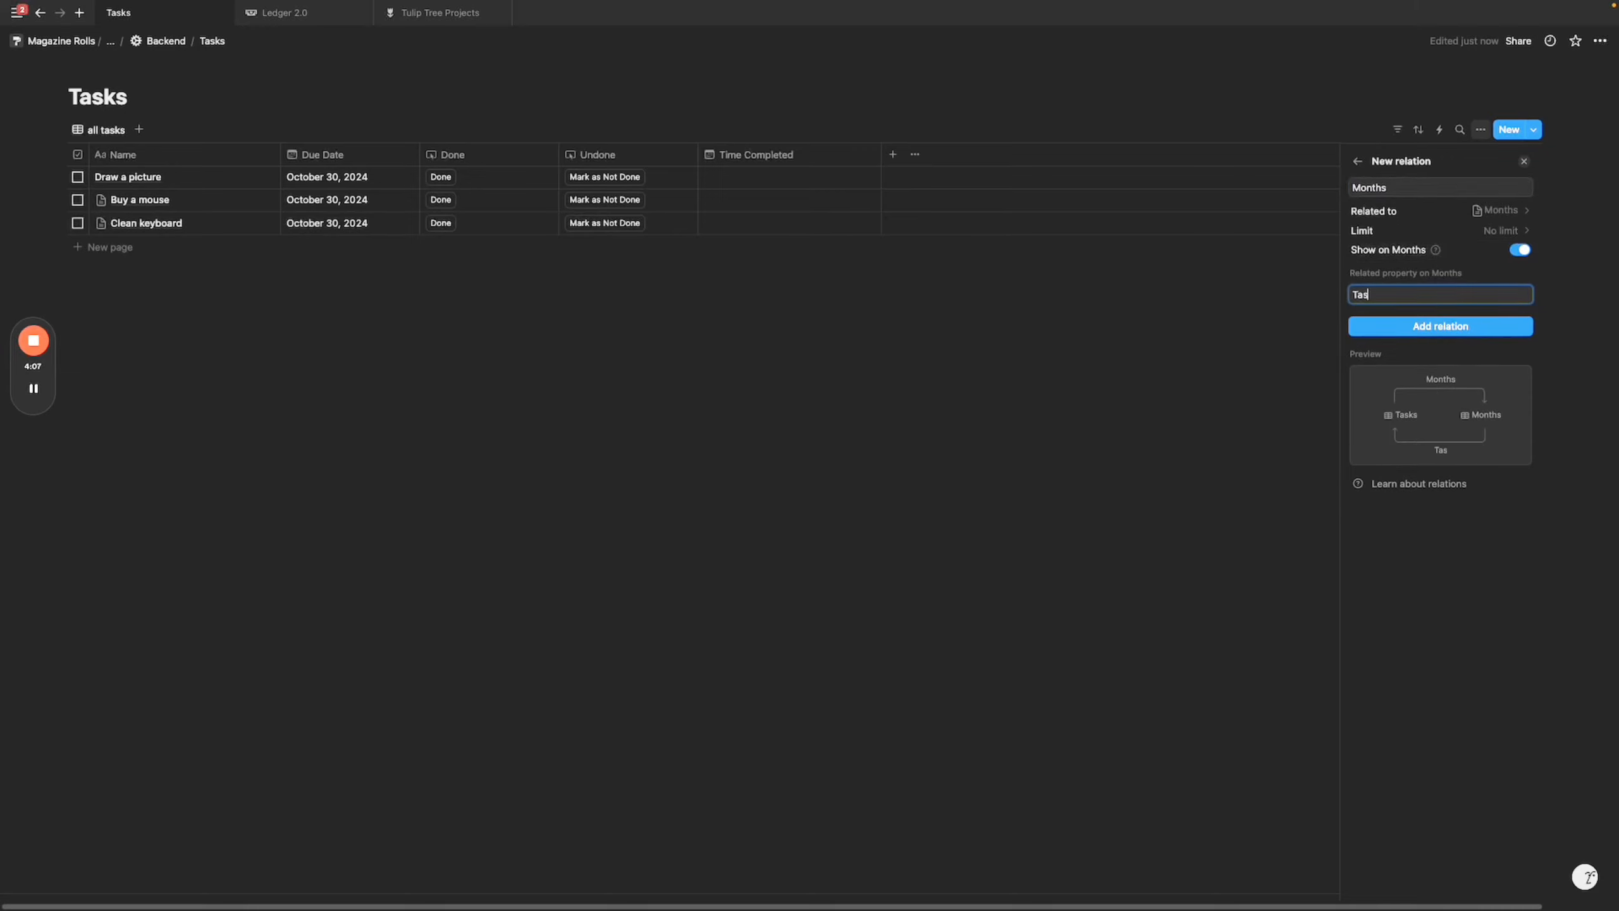
Limit the new relation to 1 page and add it under the name "Month".
left_click(1521, 230)
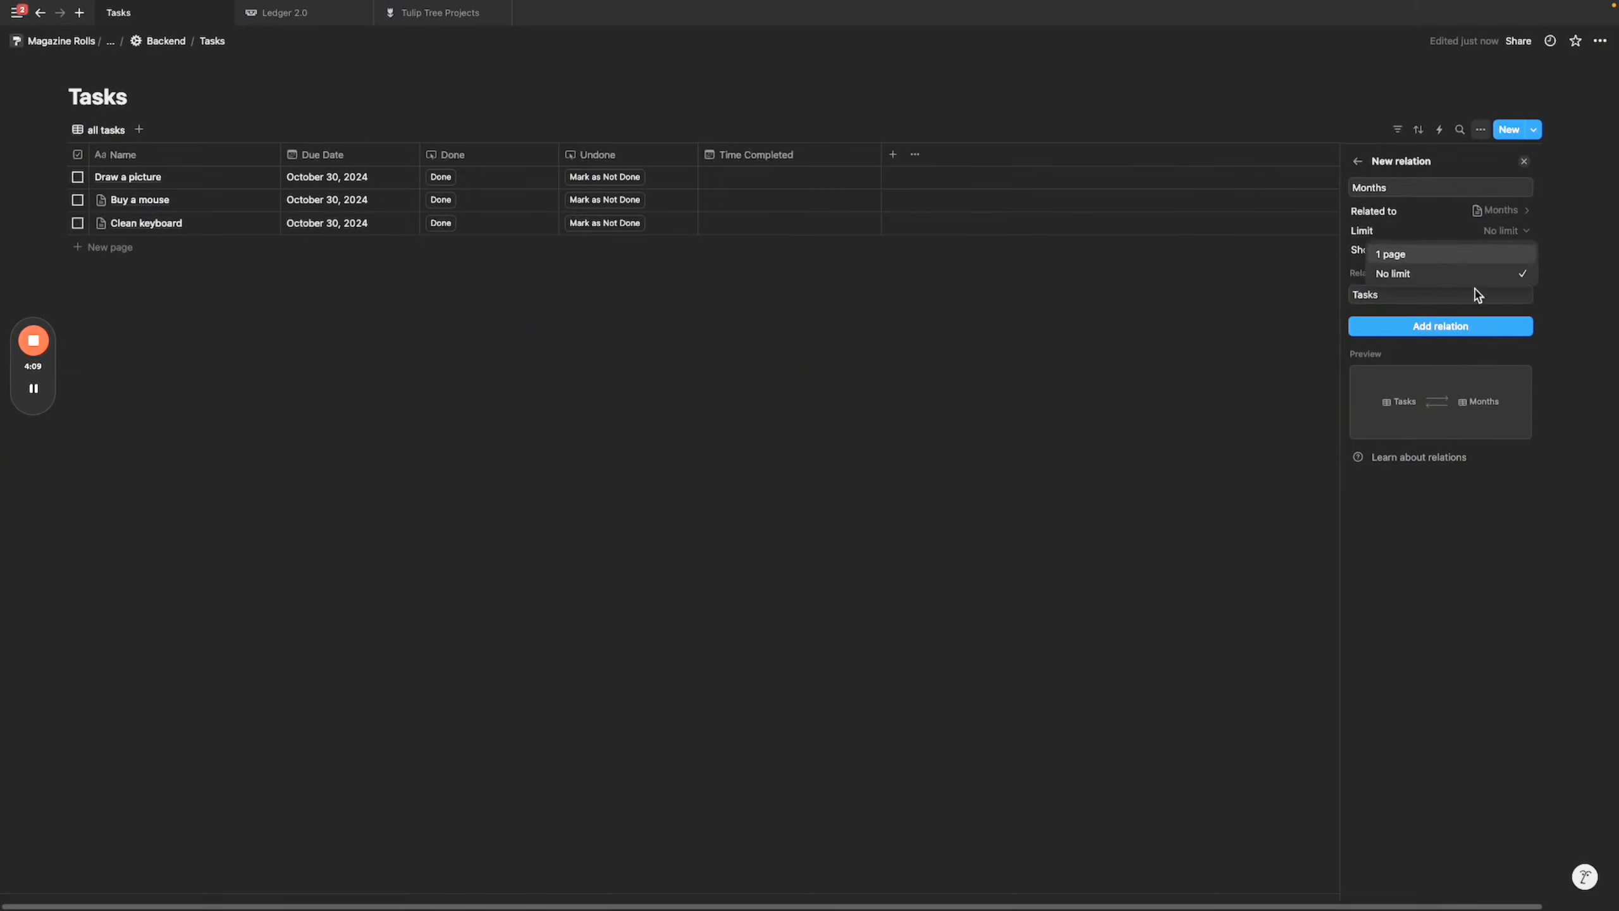
left_click(1456, 259)
double_click(1369, 187)
left_click(1405, 190)
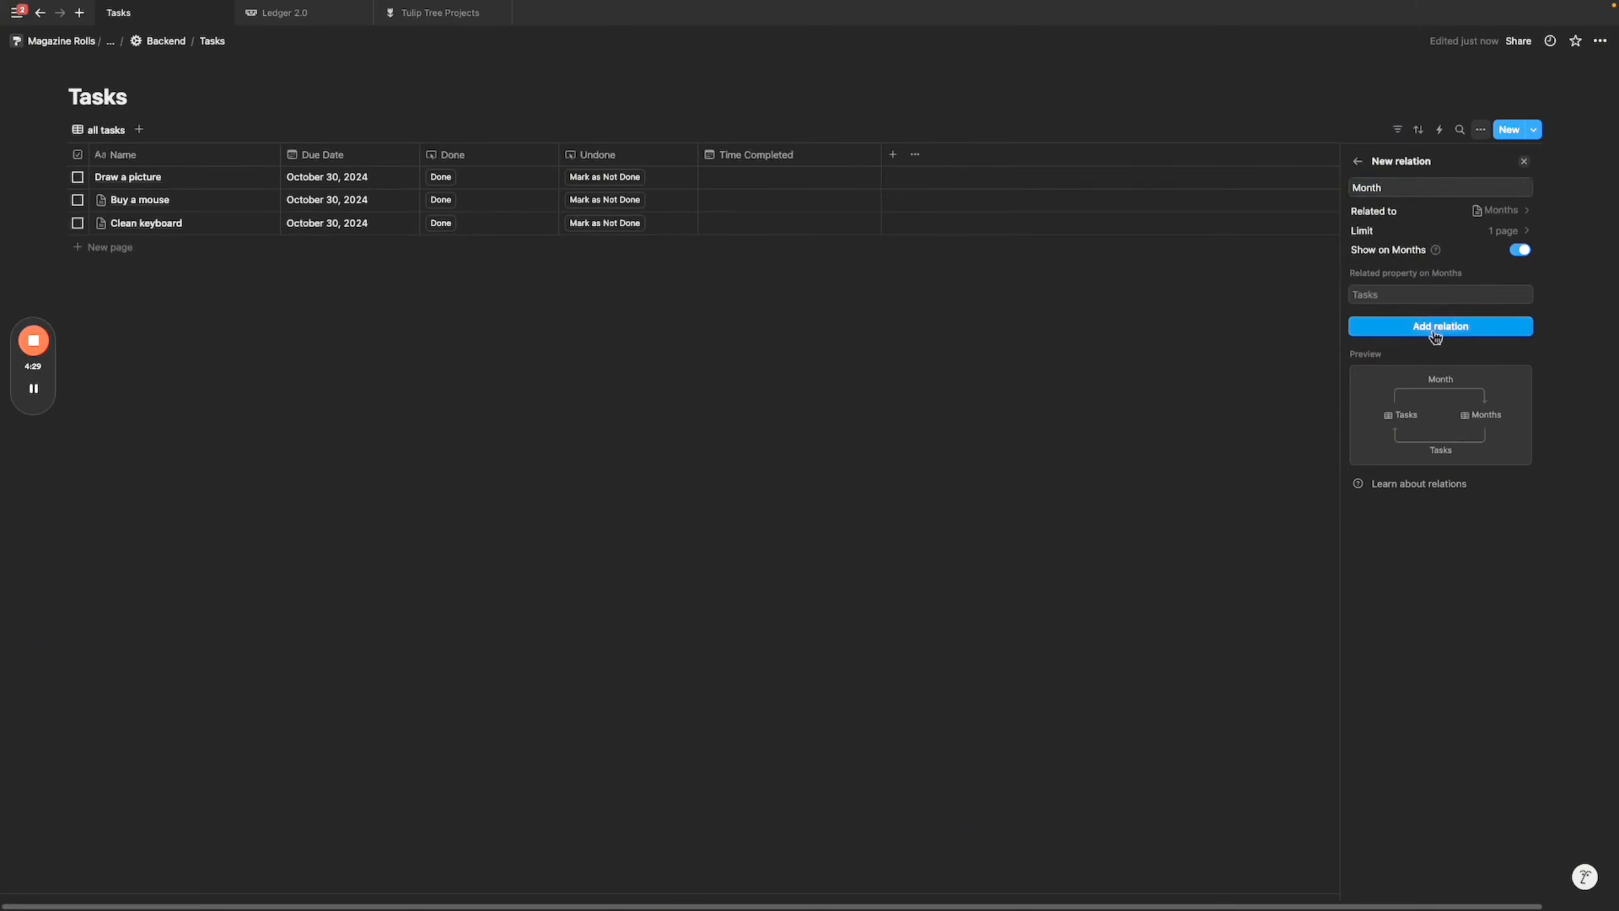
left_click(1428, 326)
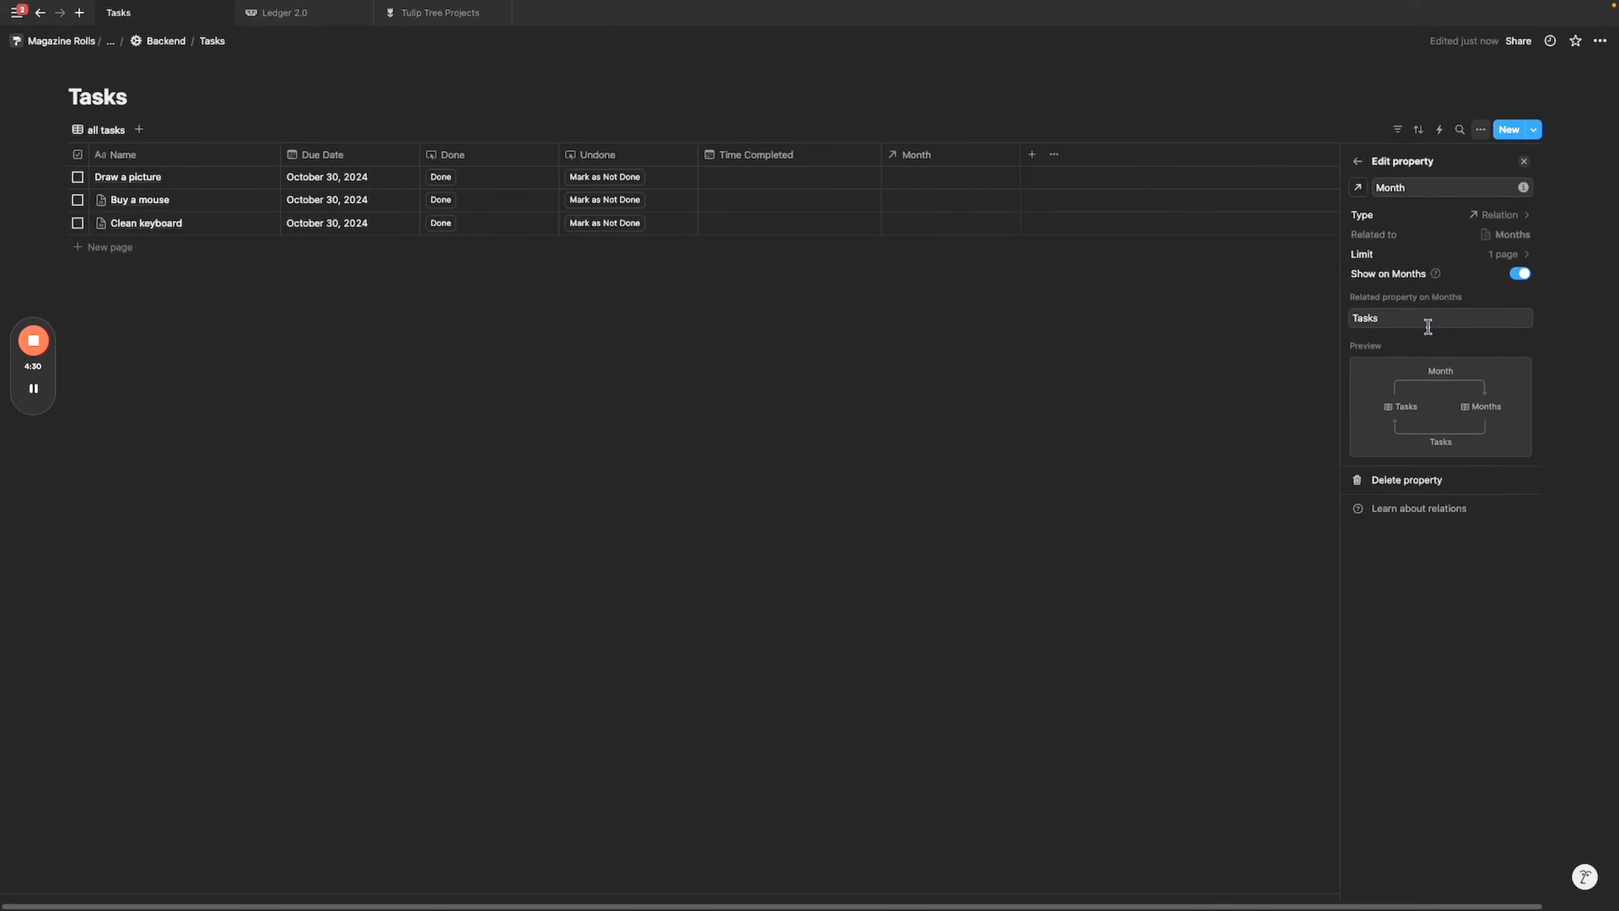
left_click(959, 314)
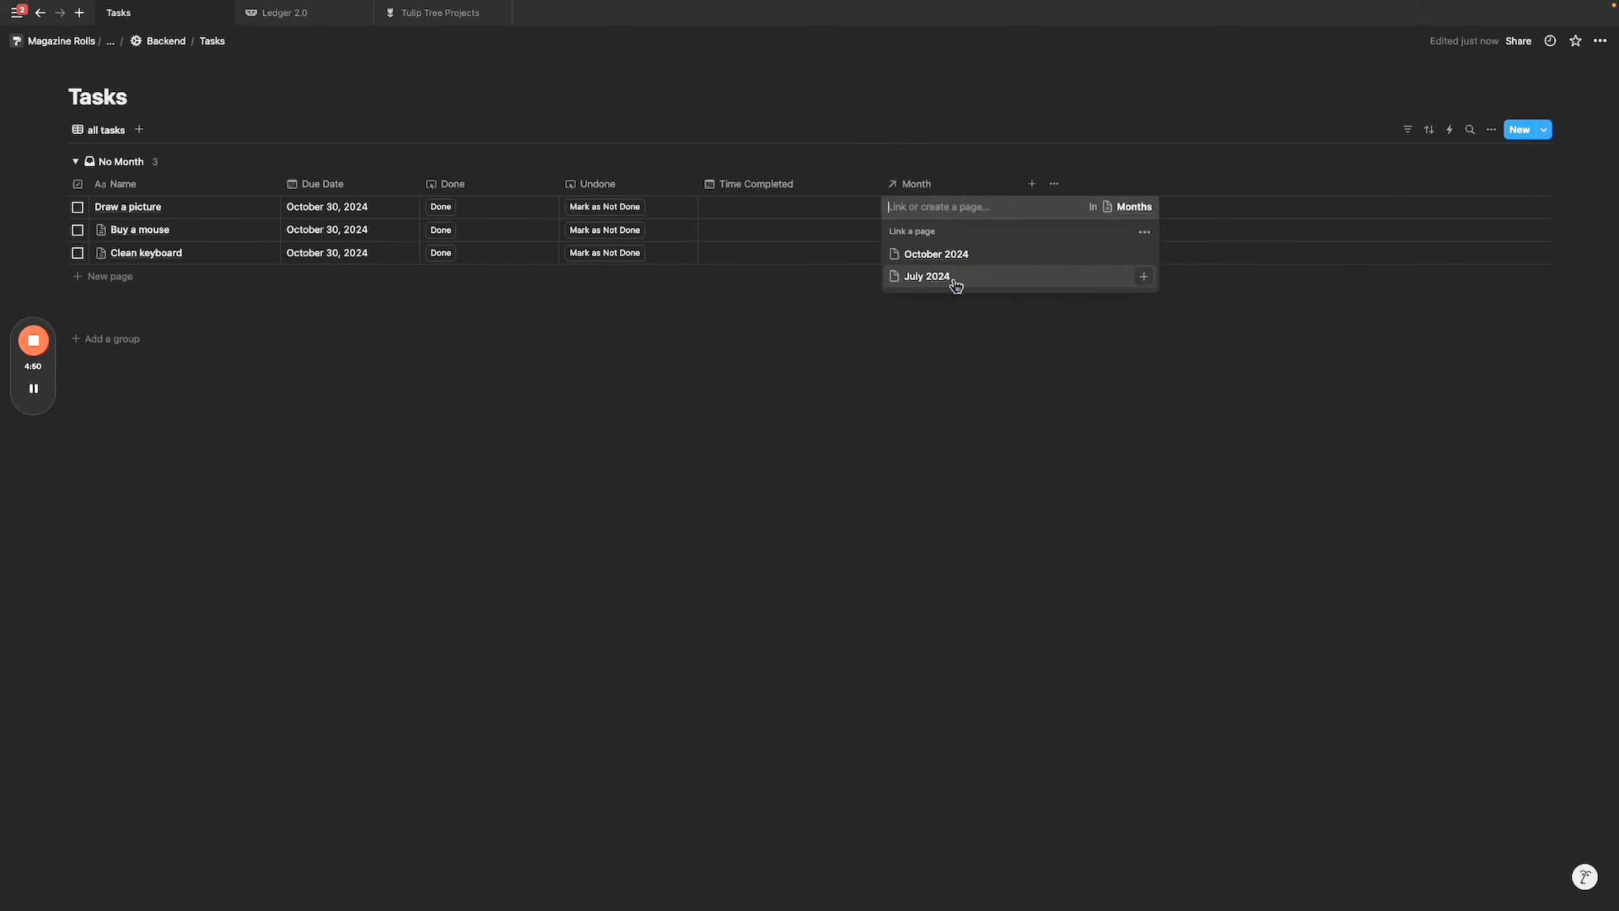
Link the "Draw a picture" task to the July 2024 month.
left_click(956, 285)
Set the due date of "Buy a mouse" to July 10, 2024 and move the task into the July 2024 group.
left_click(383, 207)
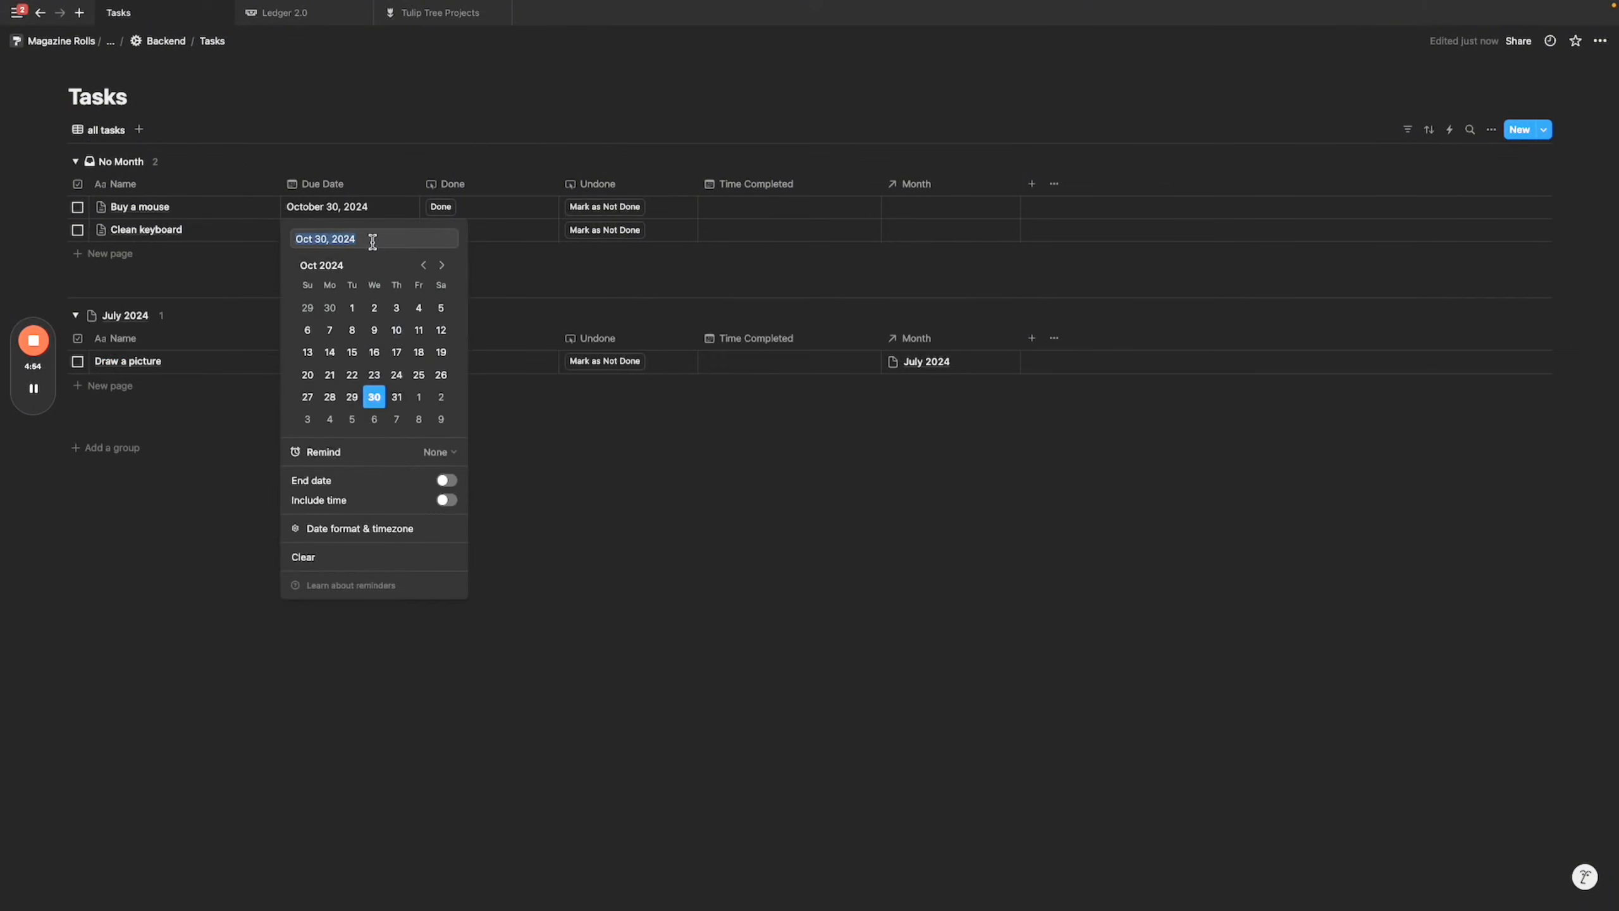
type("jul 2025")
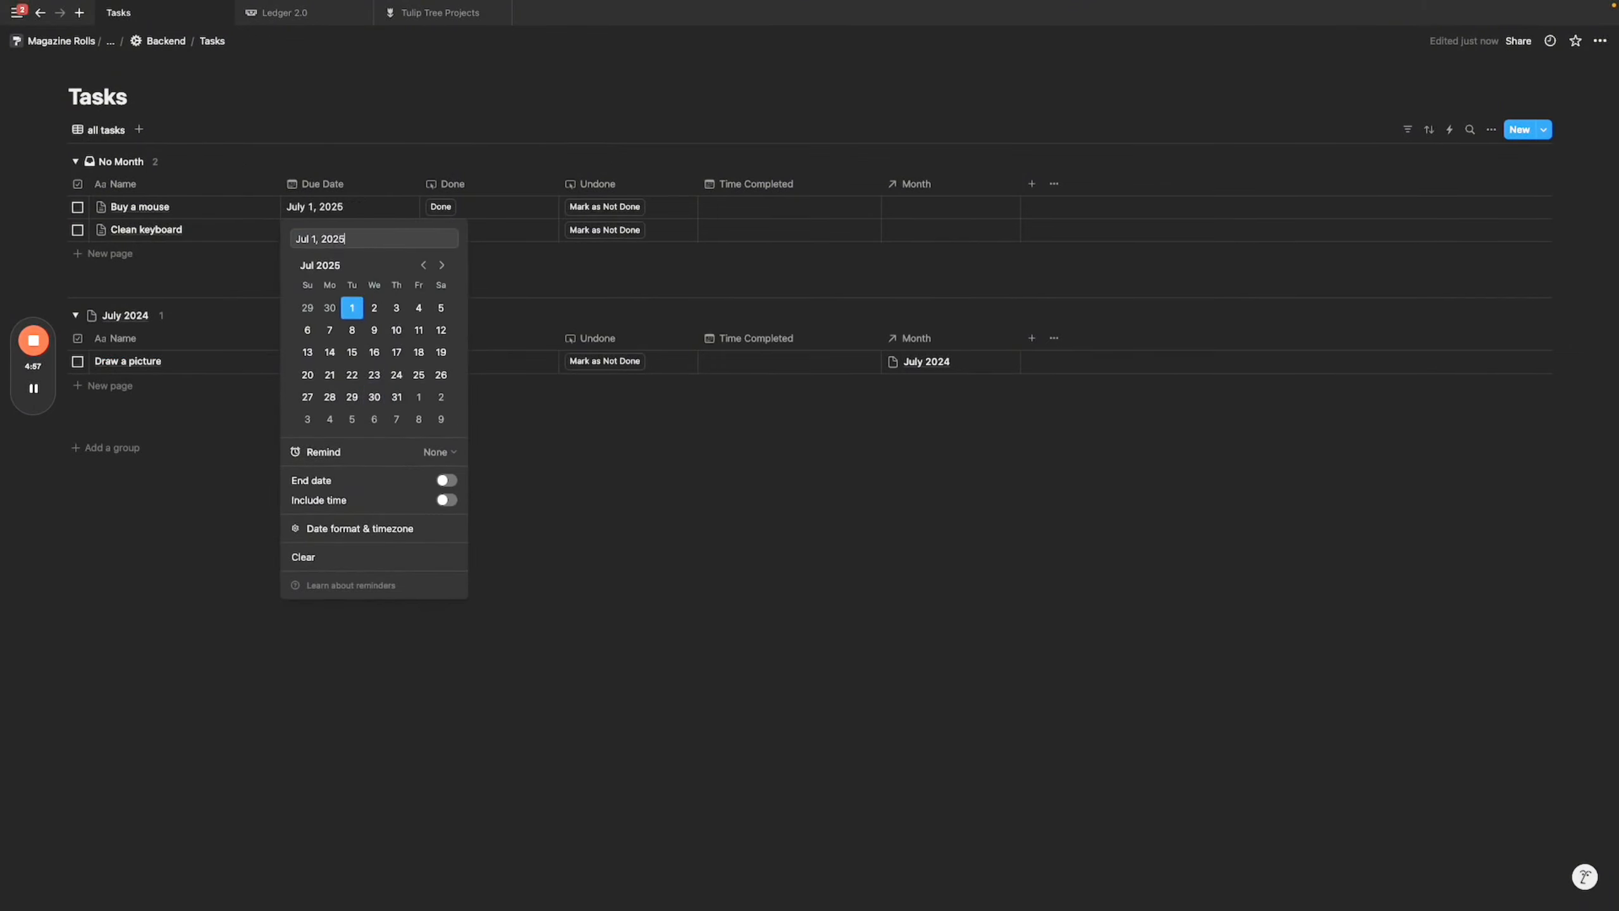
type("4")
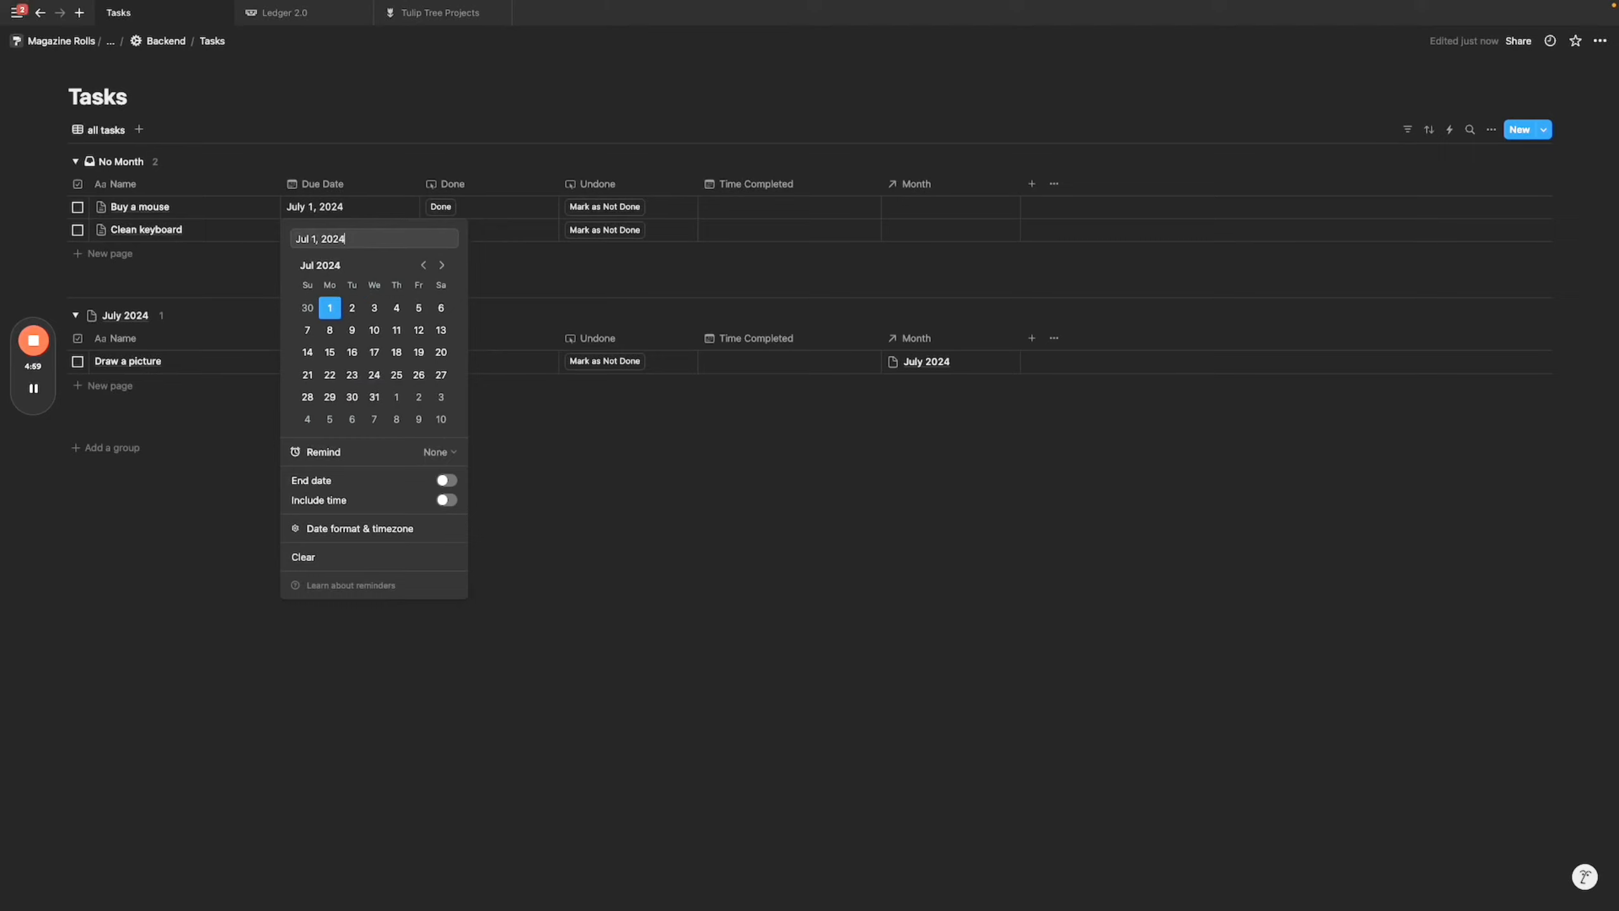
left_click(375, 329)
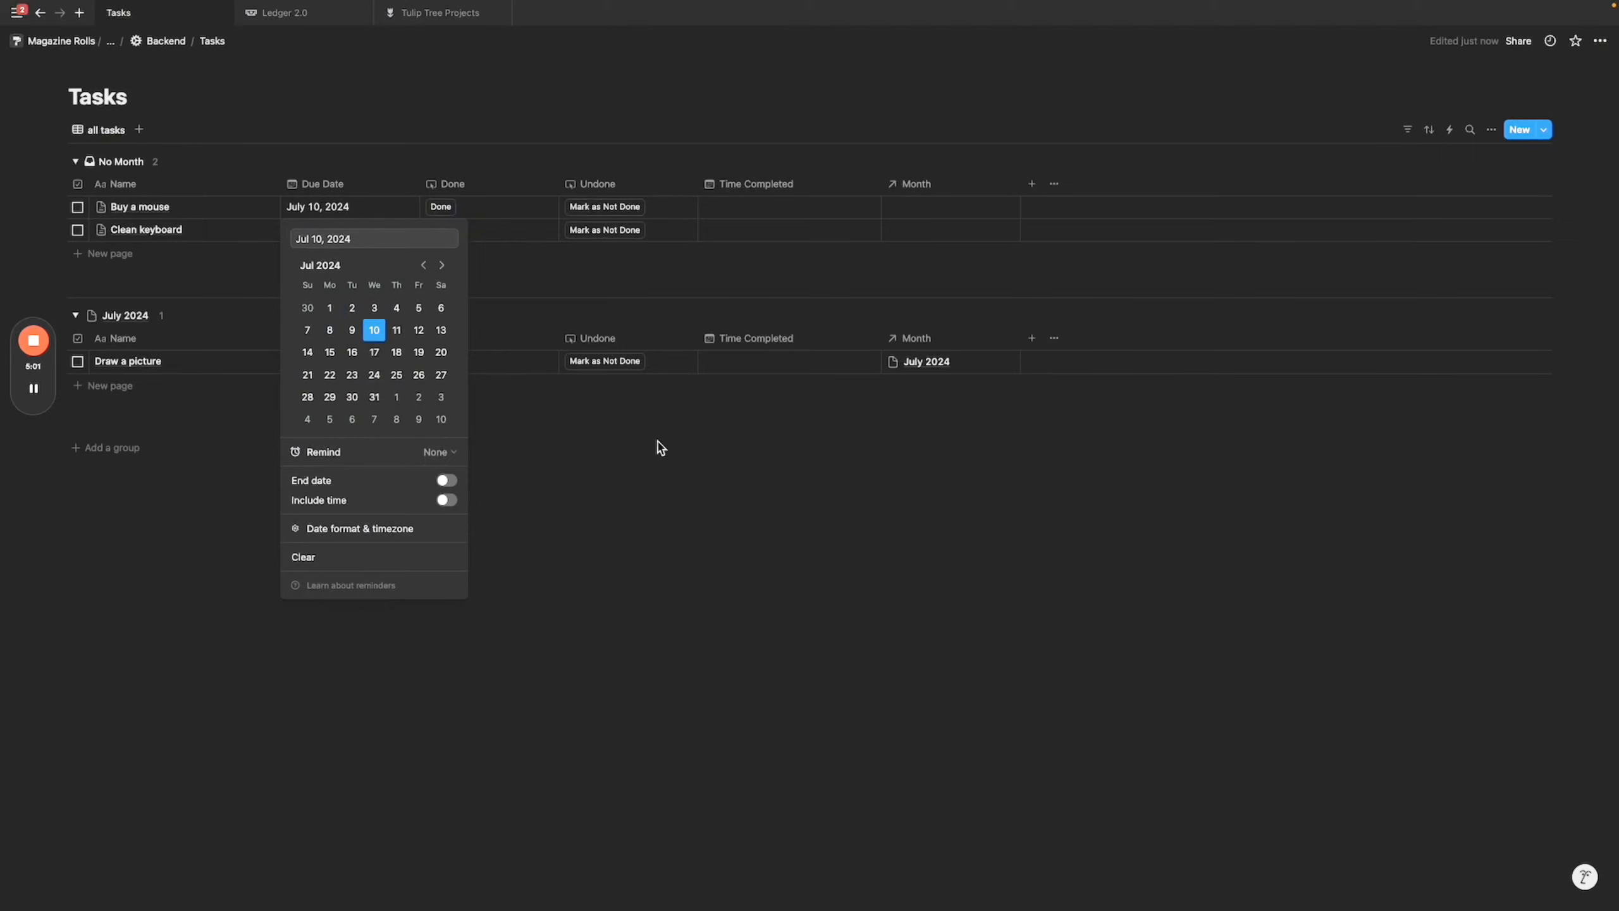
key("Escape")
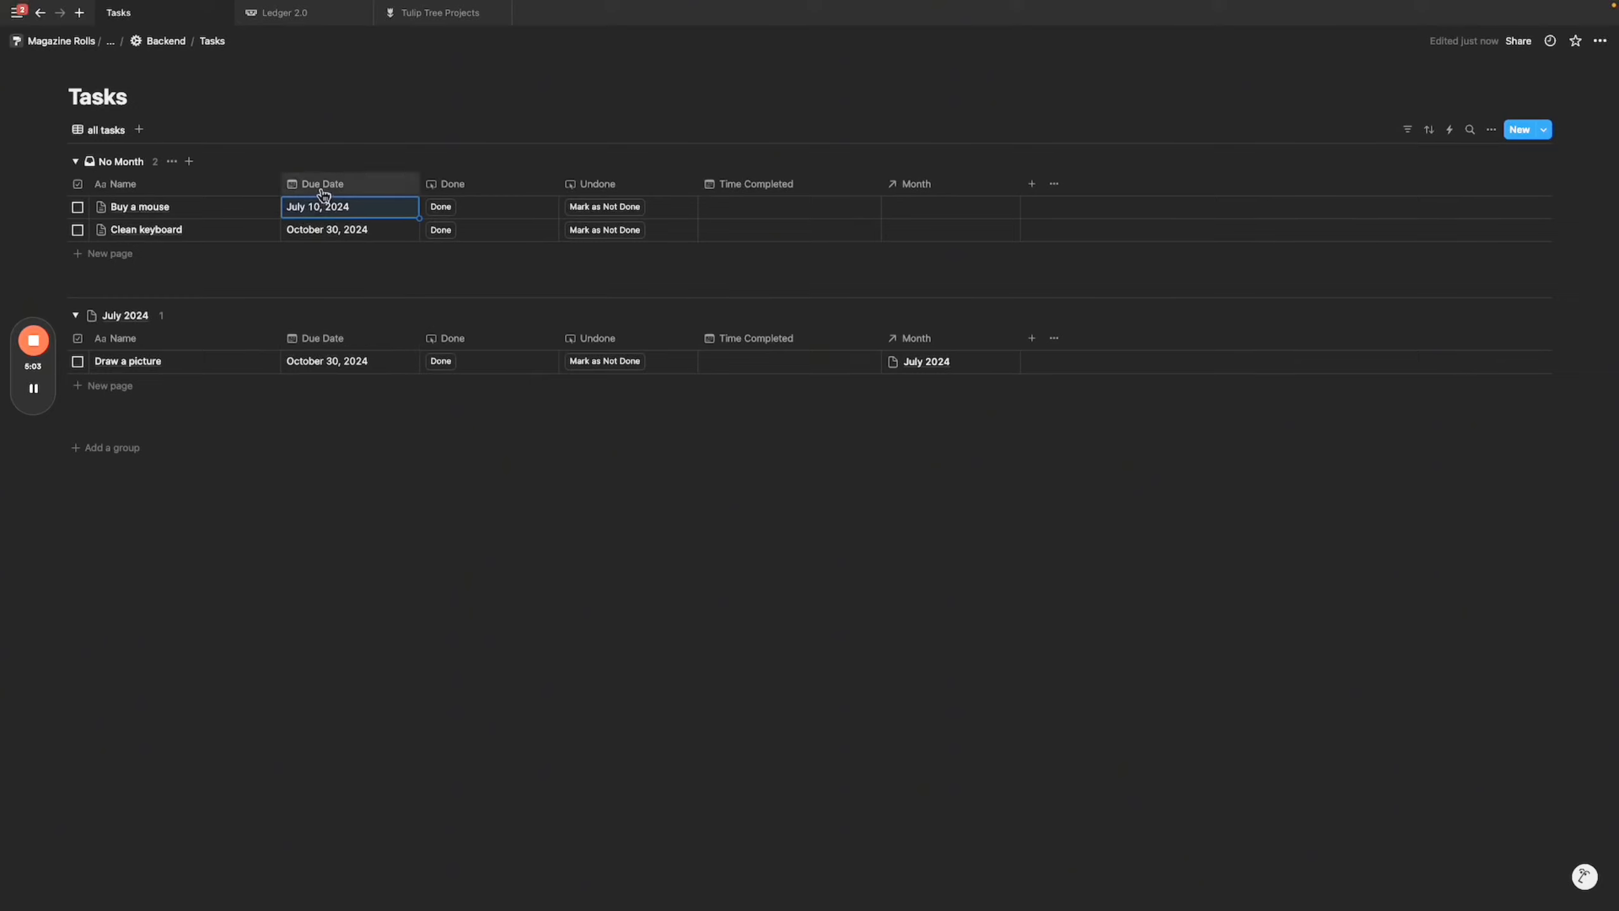
left_click_drag(38, 207, 104, 265)
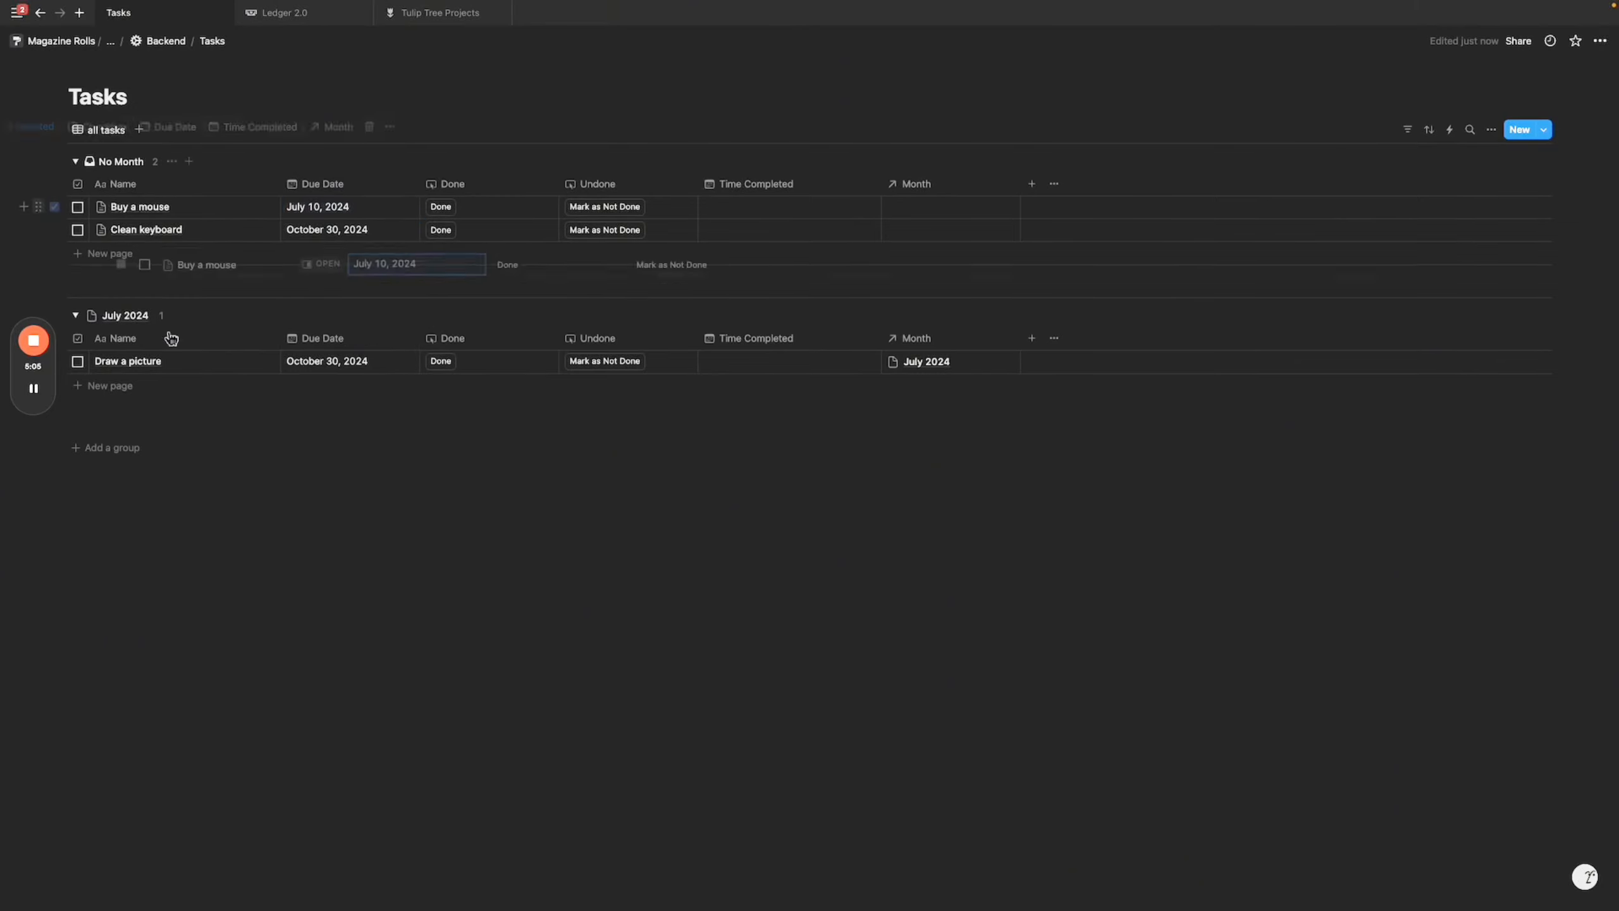
Add a new full-page database to the Backend page and title it "Daily Journal".
type("/")
type("data")
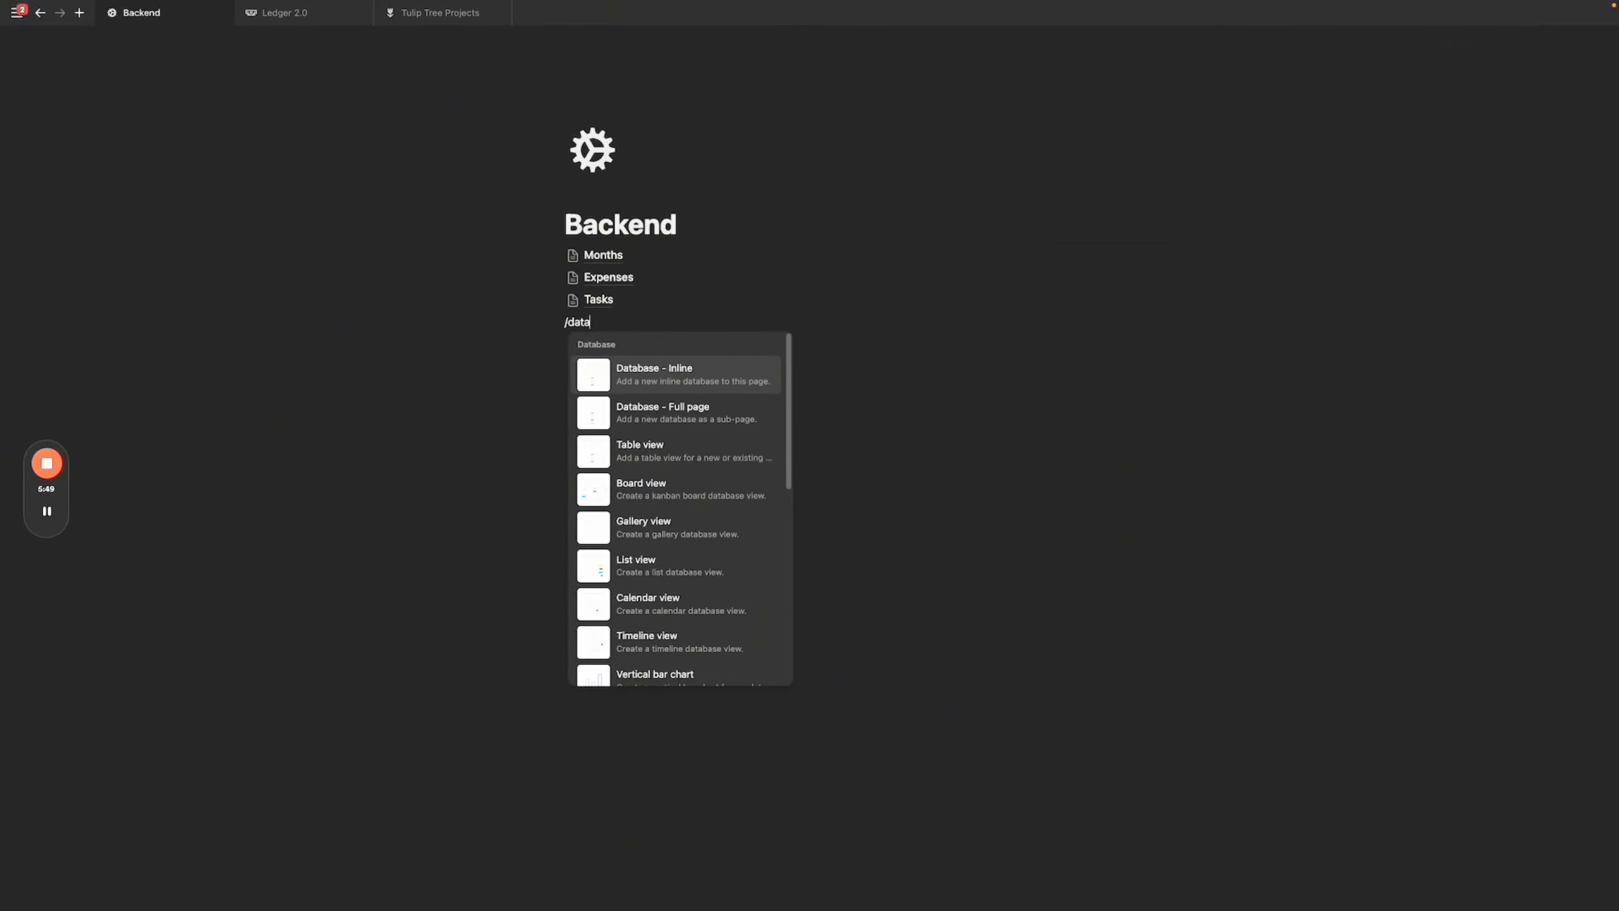
left_click(735, 413)
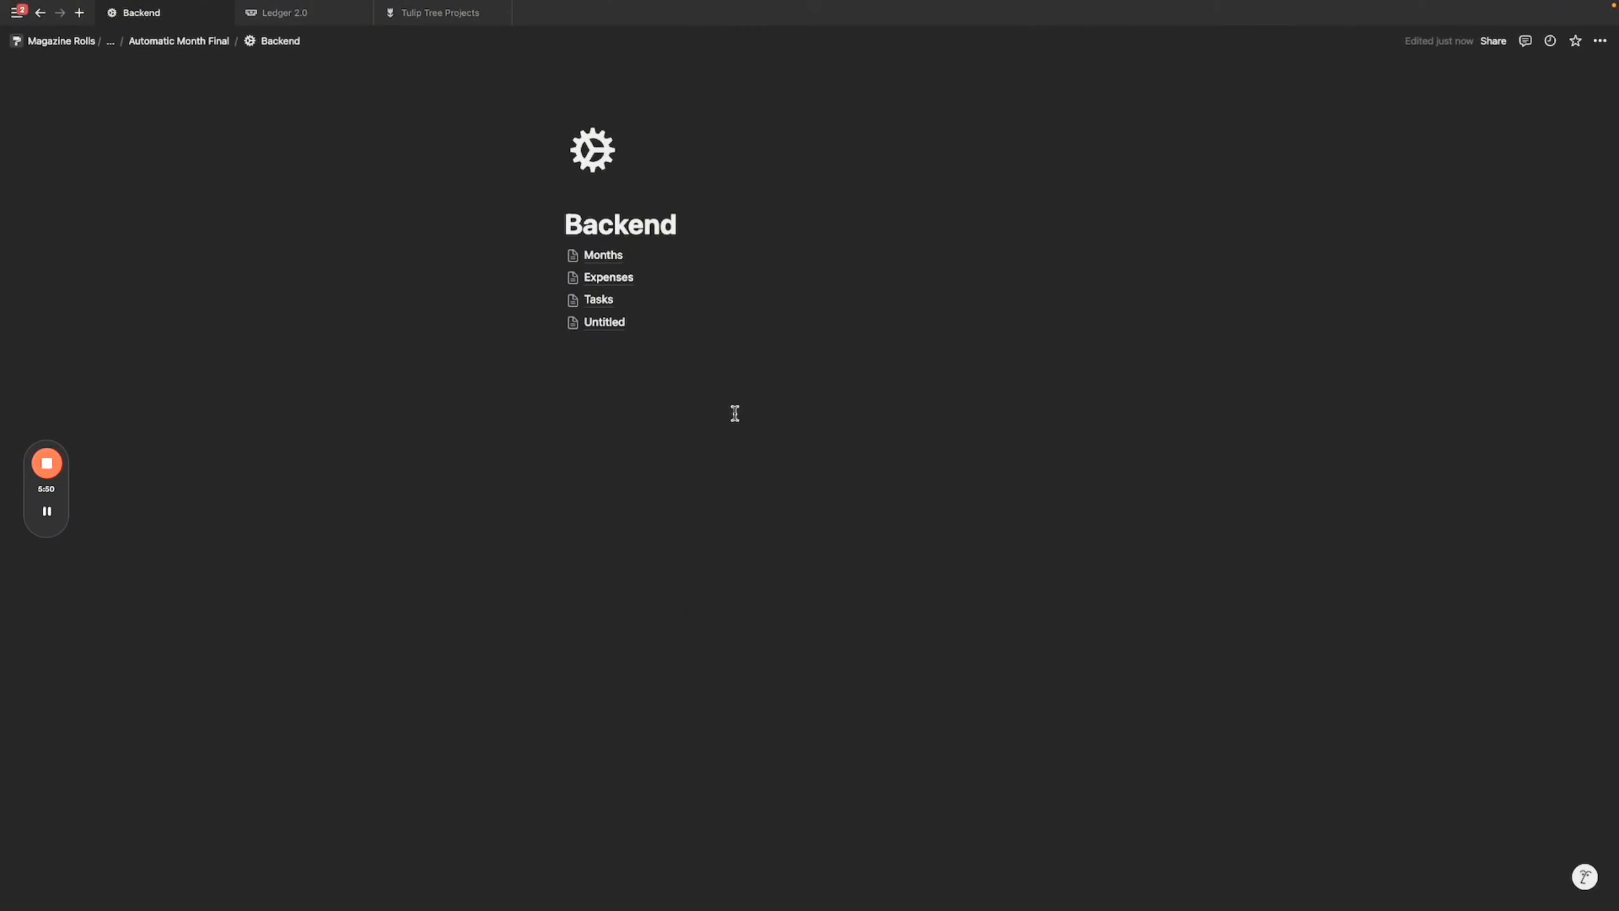
left_click(604, 322)
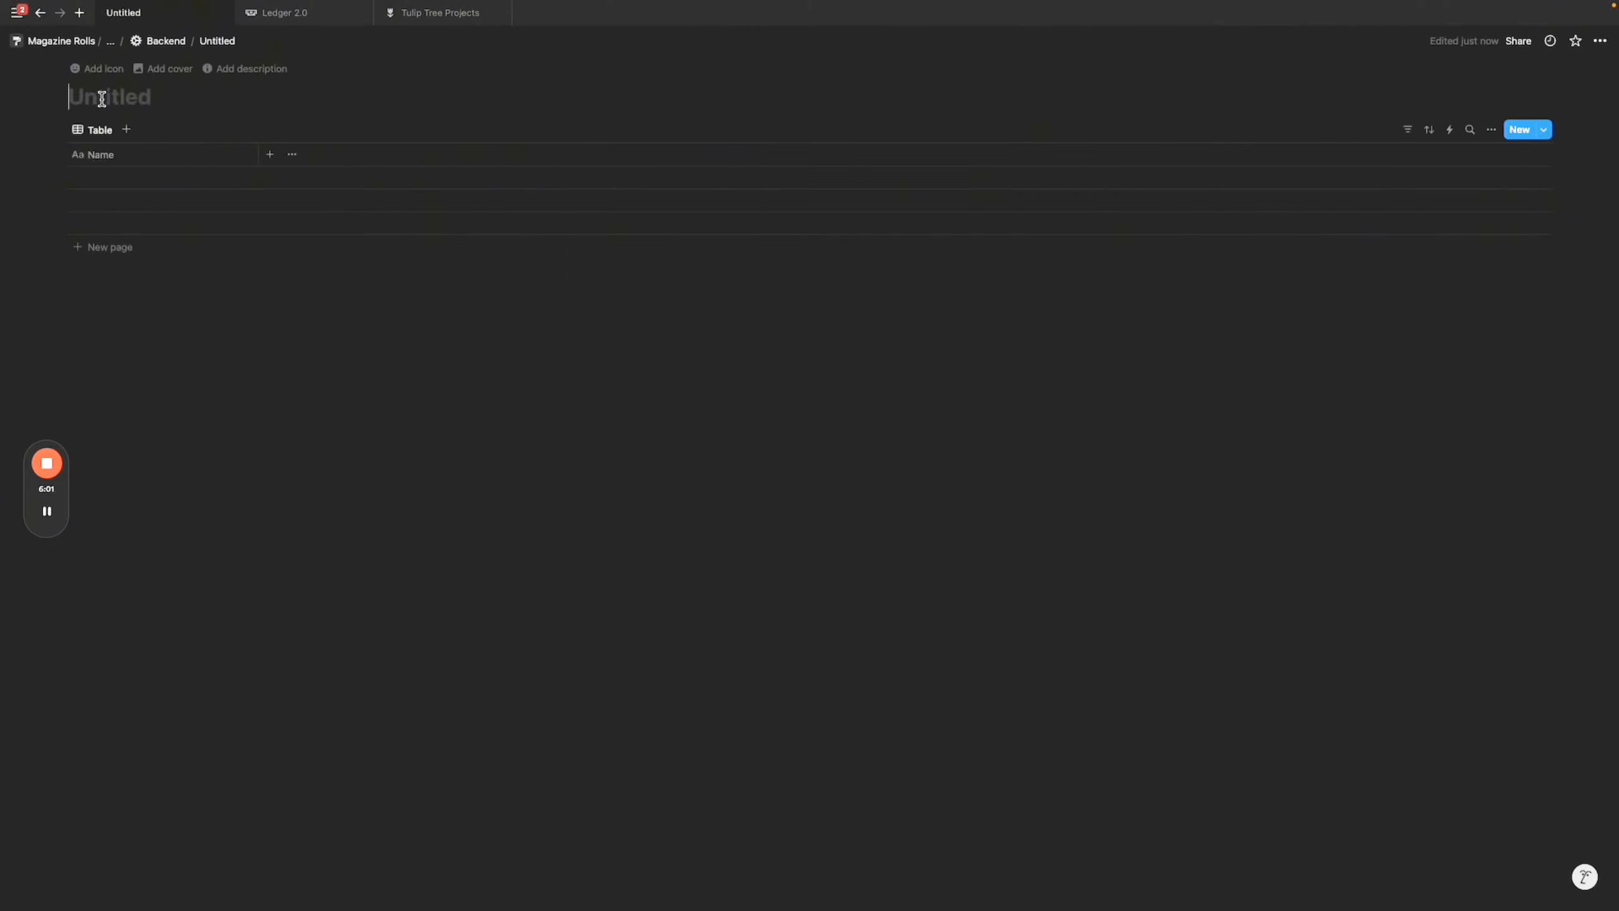
left_click(102, 99)
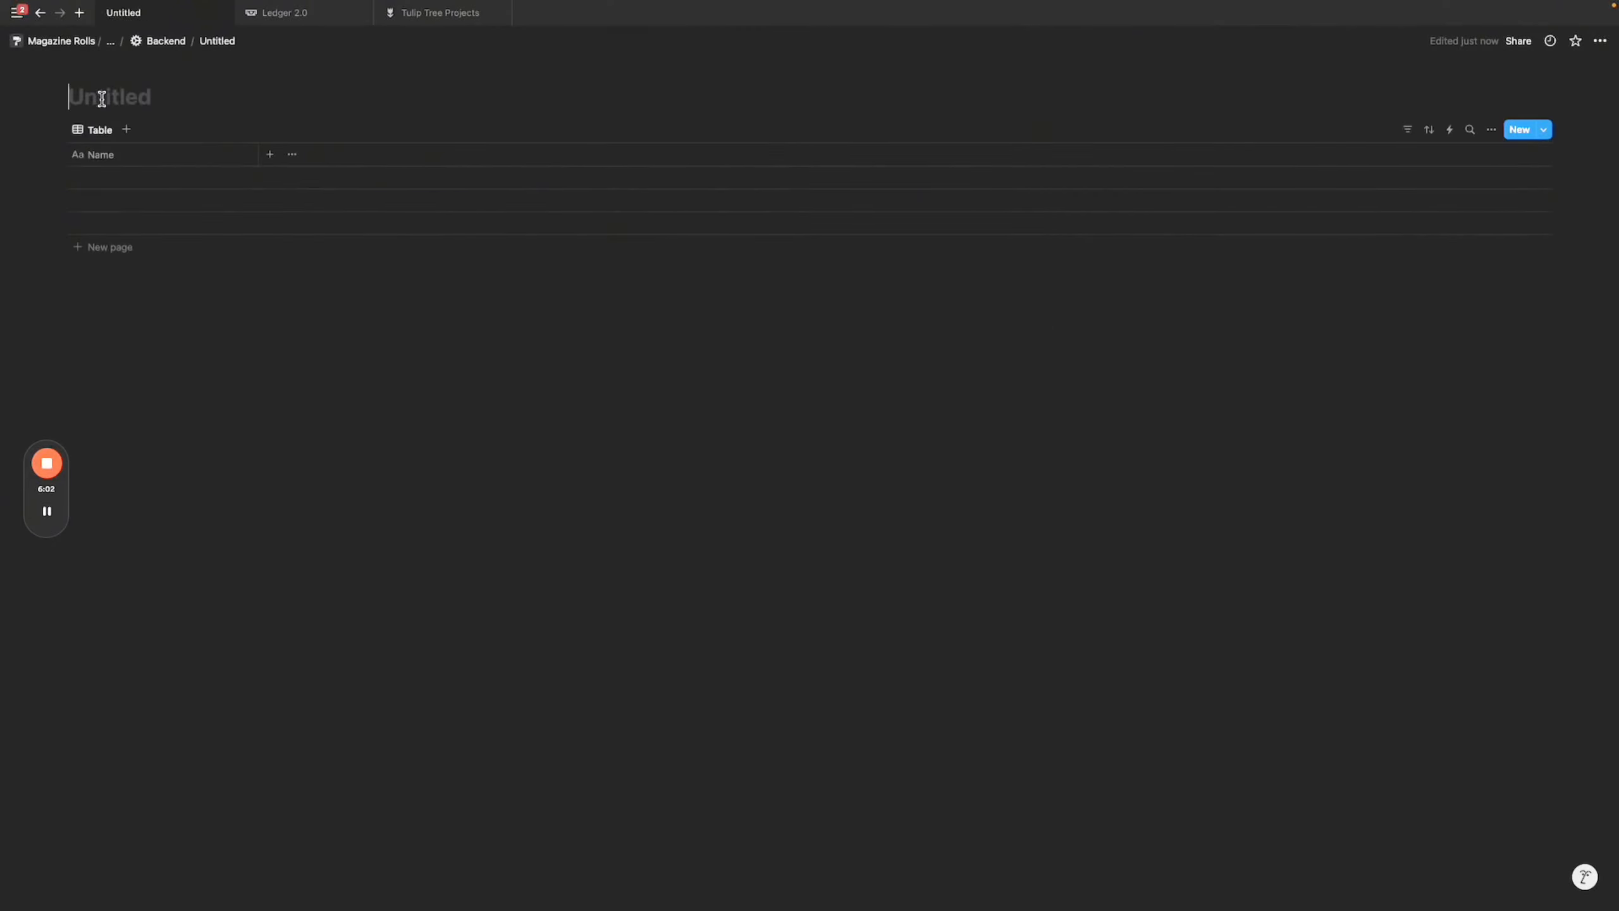
type("Dazi")
key("BackSpace")
key("BackSpace")
type("ily Journal")
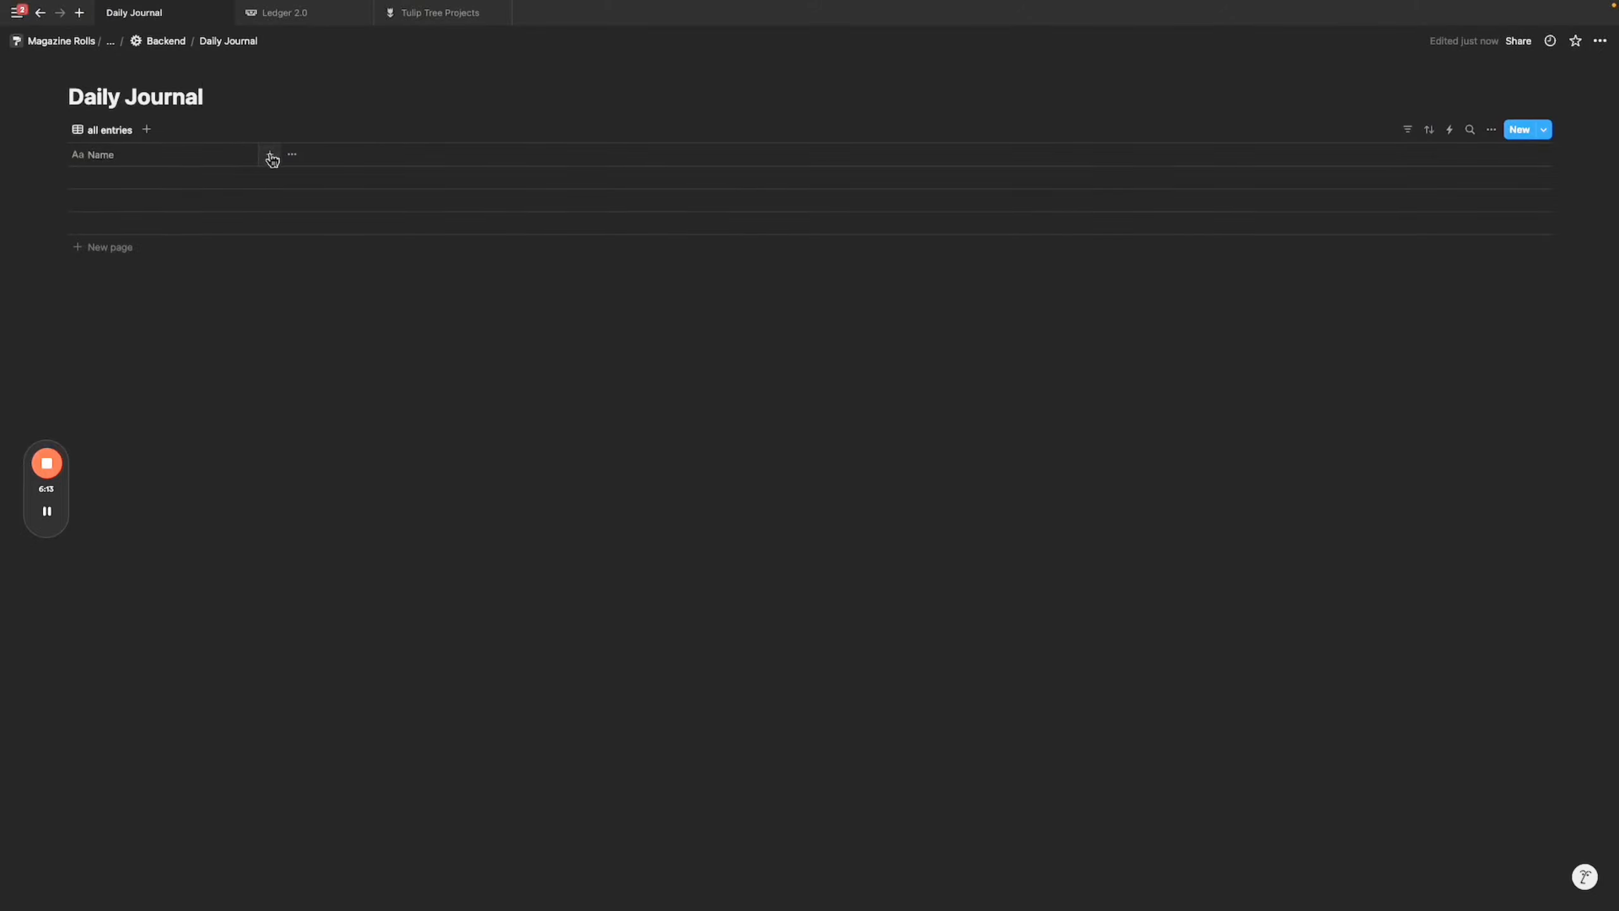
Add a Date property and the suggested Mood select property to the Daily Journal database.
left_click(270, 155)
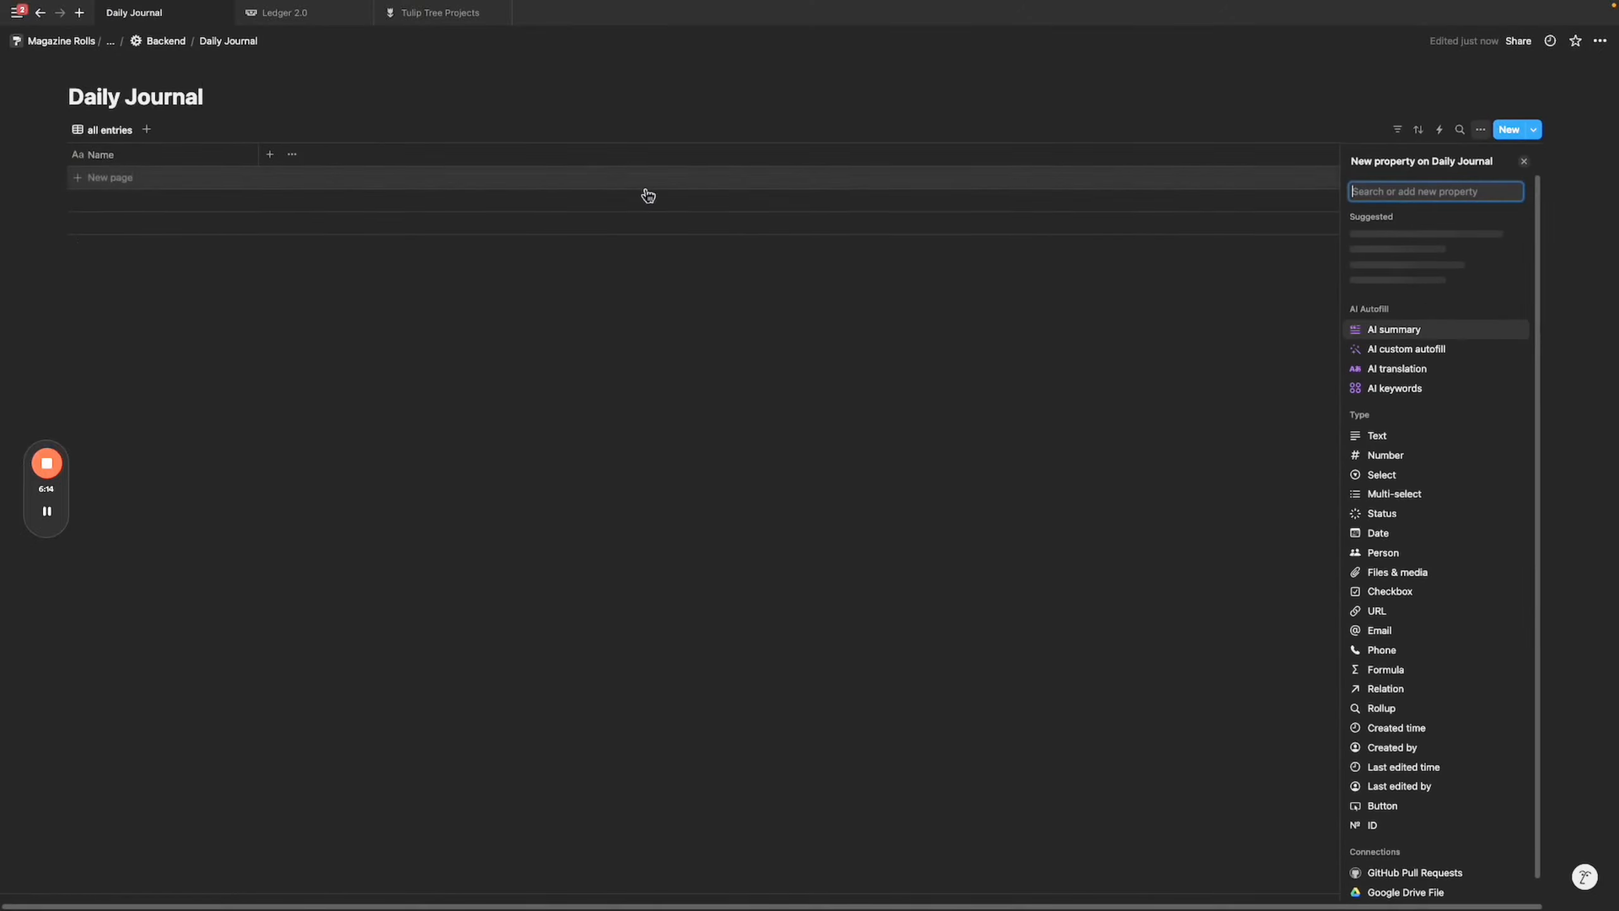
left_click(1402, 533)
left_click(499, 297)
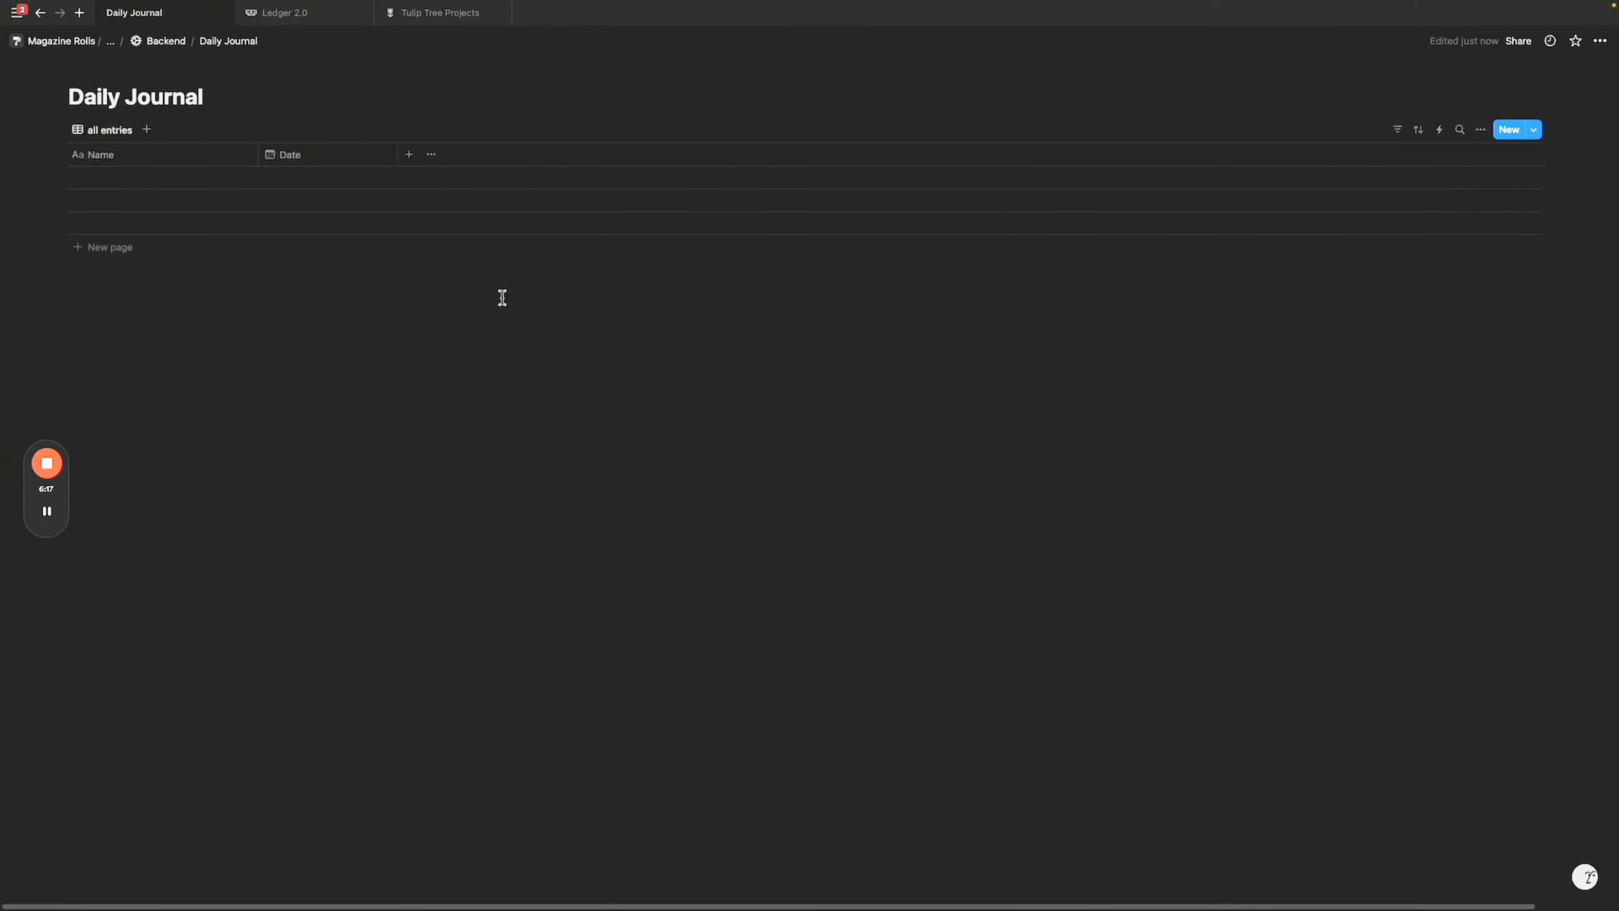
left_click(413, 156)
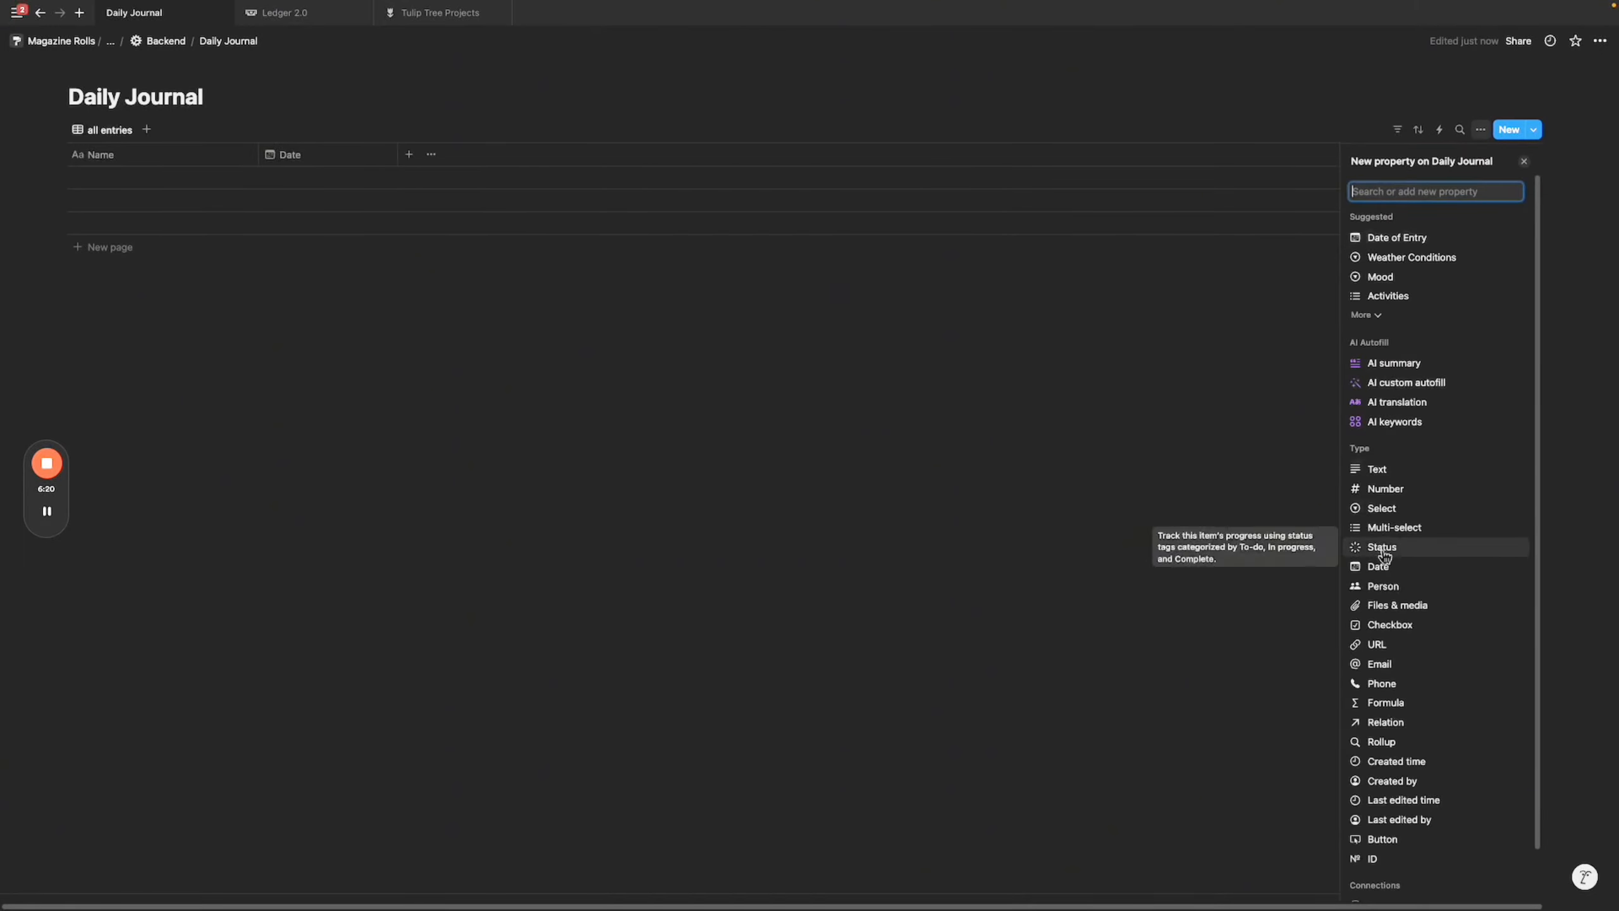
left_click(1414, 276)
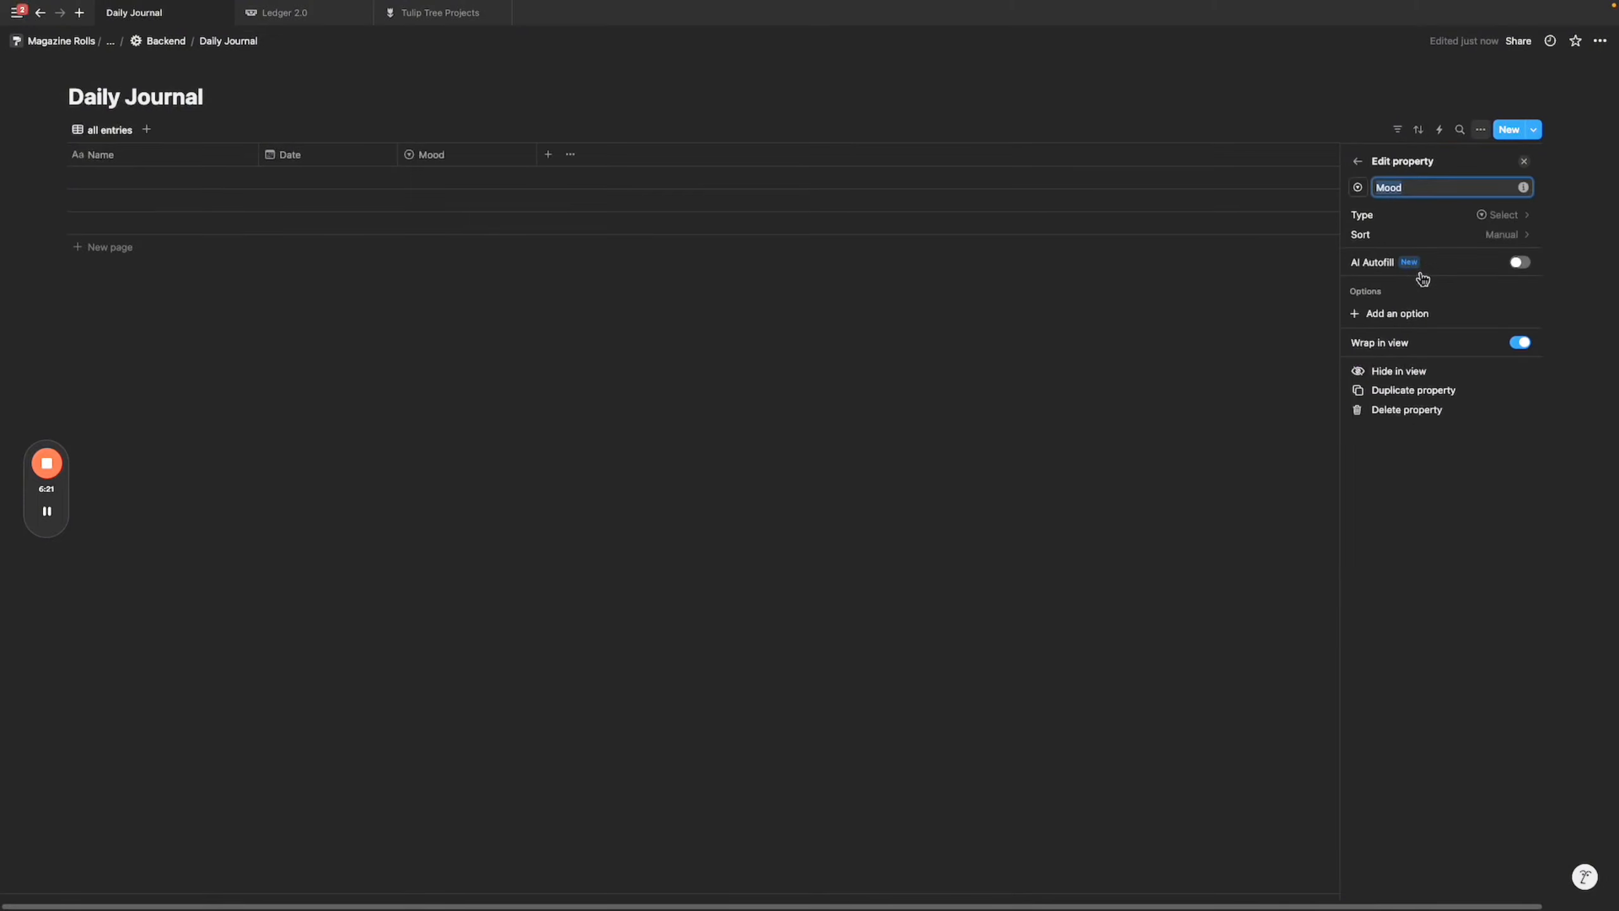
left_click(567, 307)
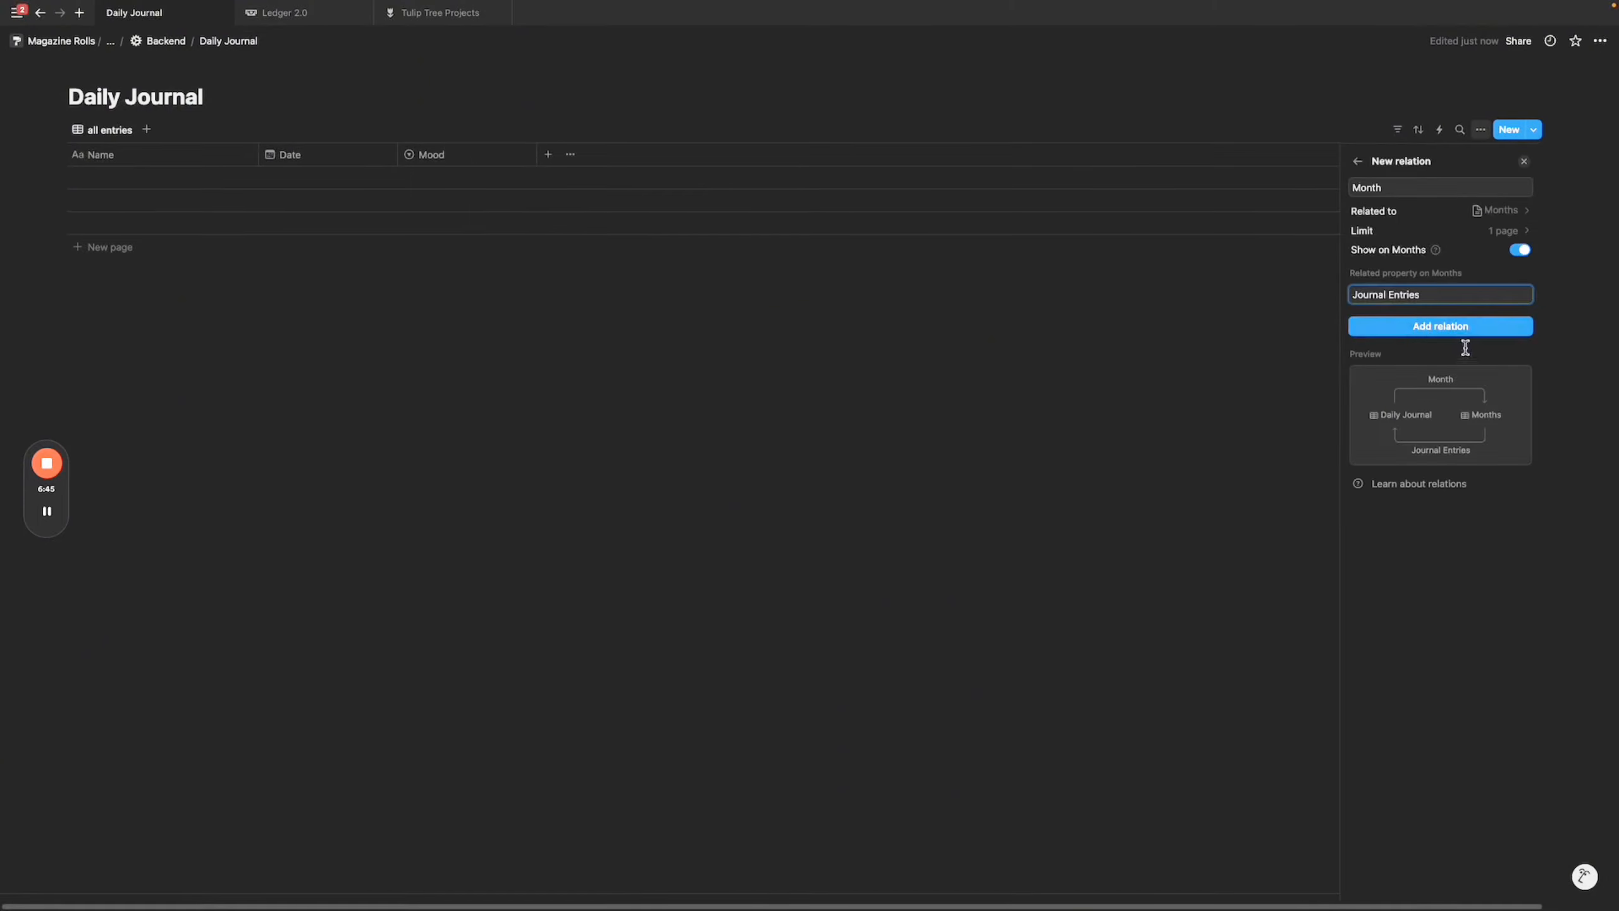
Add a "Month" relation from Daily Journal to Months, limited to 1 page and shown on Months as "Journal Entries".
left_click(1466, 328)
left_click(698, 268)
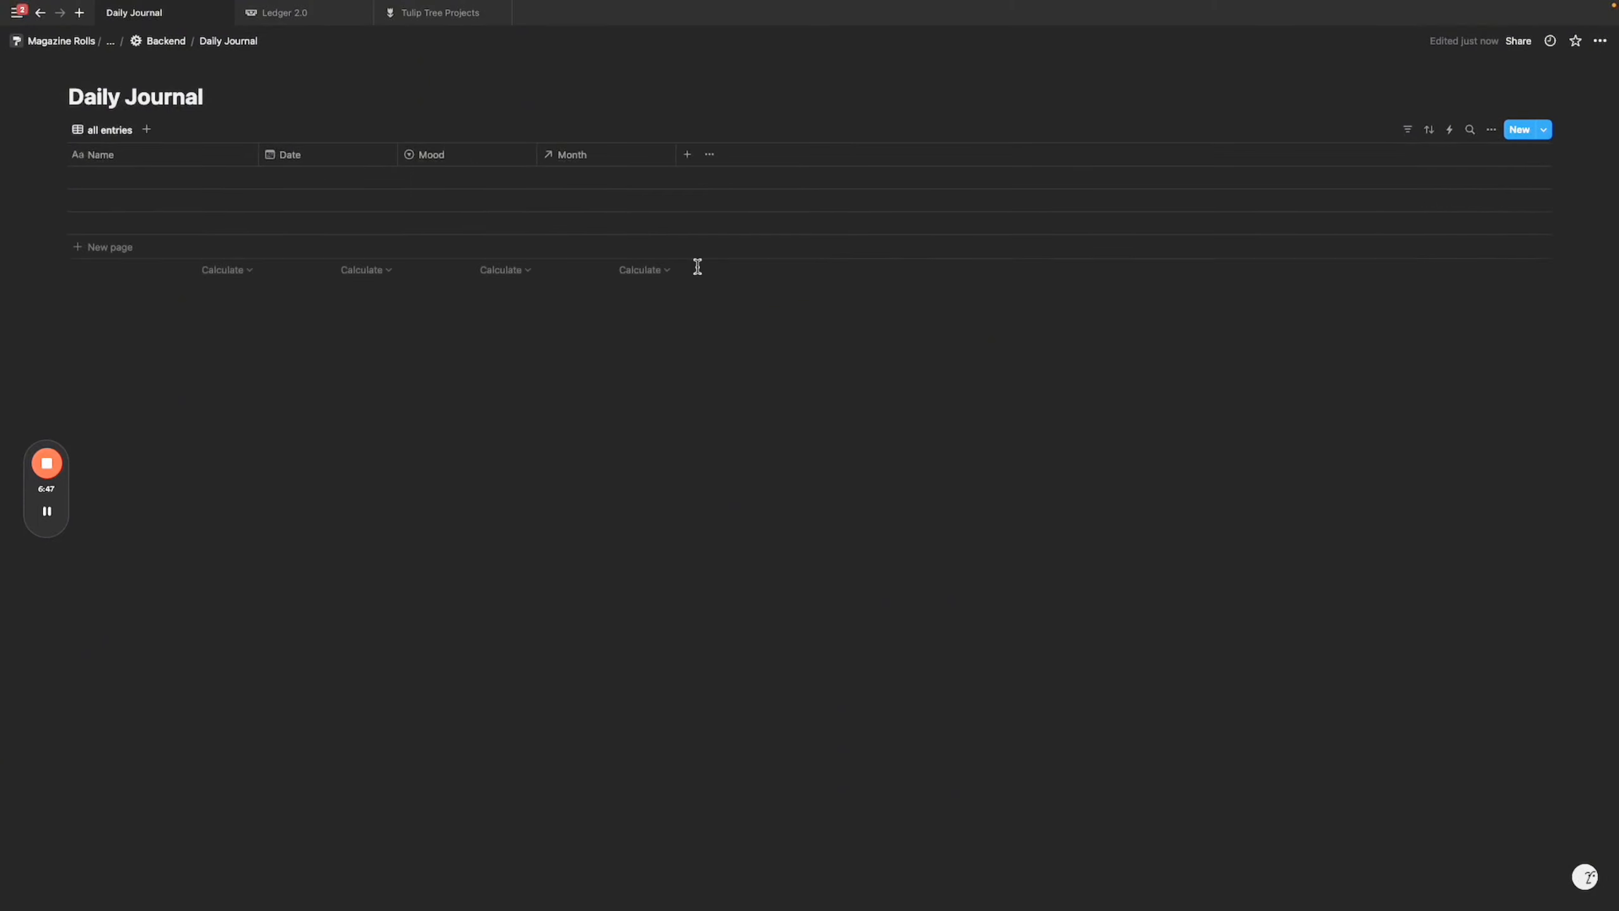
left_click(611, 158)
left_click(345, 320)
Add a journal entry named "i was sad but then i bought a cat" and date it October 23, 2024.
left_click(134, 250)
type("i was saf but then i")
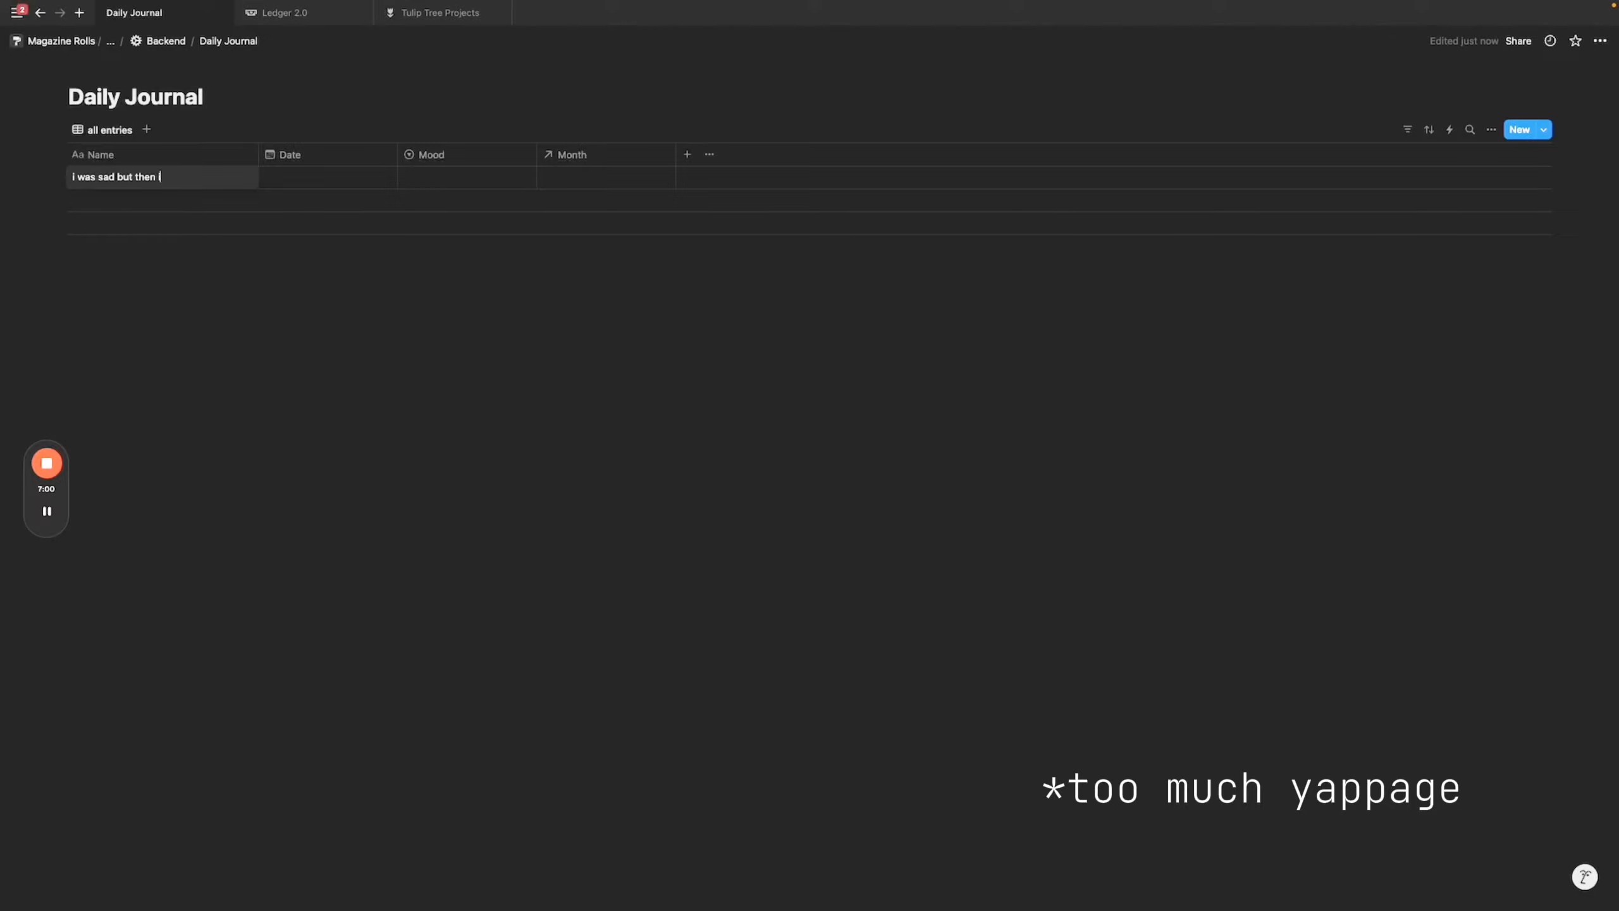
type(" bought a cass")
left_click(329, 177)
left_click(372, 366)
left_click(350, 345)
left_click(475, 172)
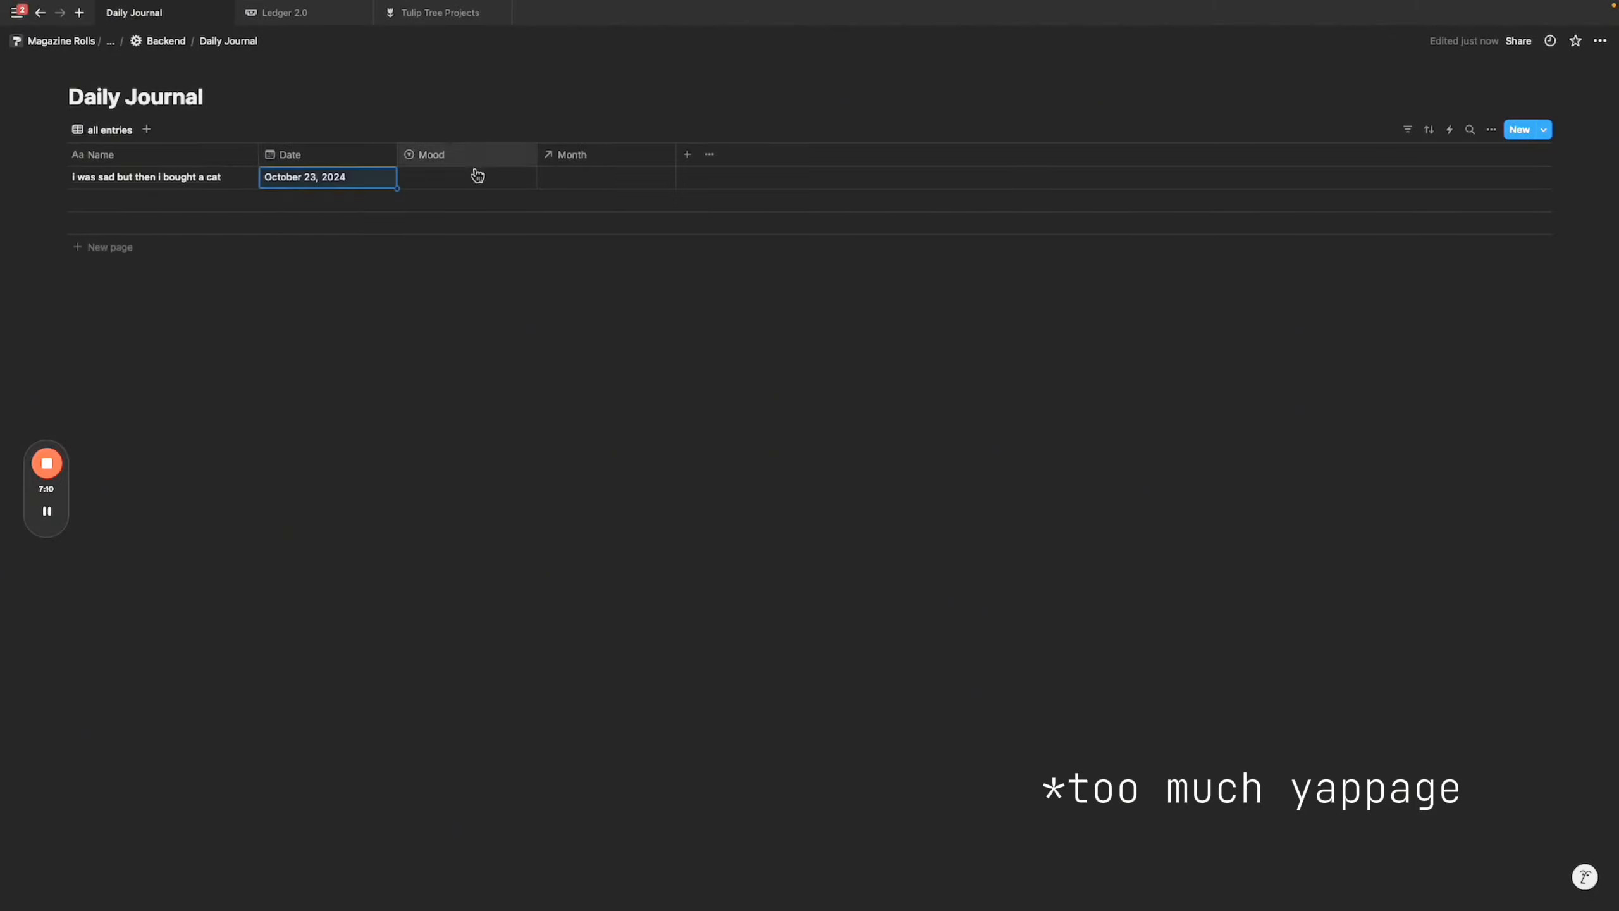
Create the option "Sad" for the journal entry's Mood and assign it.
left_click(475, 178)
type("Sad")
key("BackSpace")
key("BackSpace")
key("BackSpace")
type("Cat-")
key("BackSpace")
key("BackSpace")
key("BackSpace")
key("BackSpace")
type("Sad")
key("Return")
left_click(644, 271)
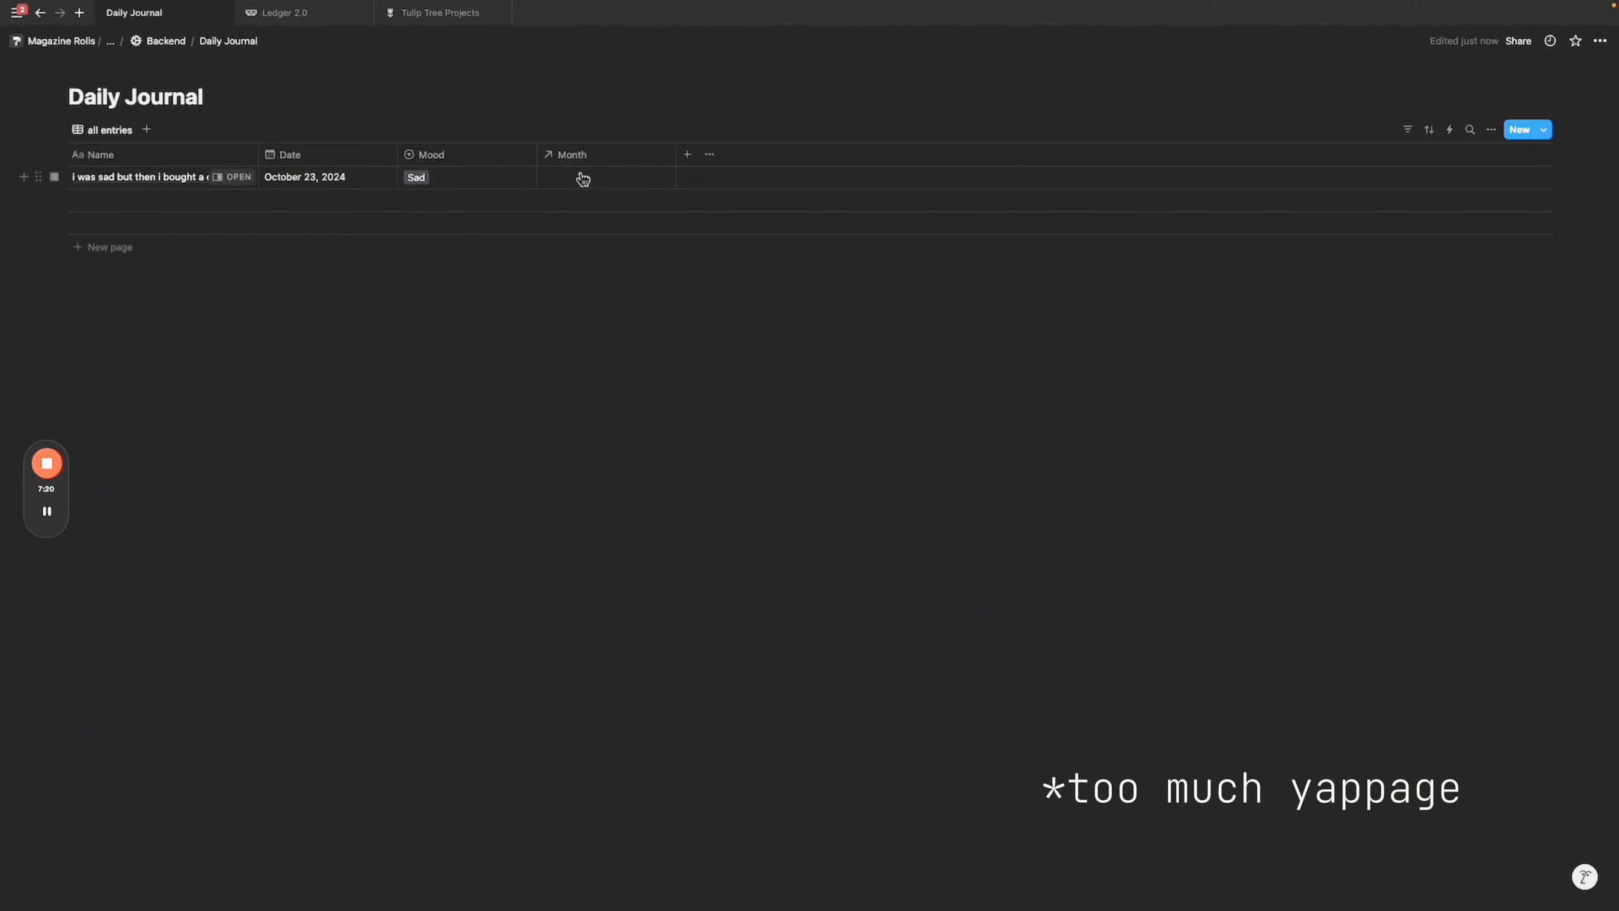
Create a default page template for the Daily Journal database and return to the Backend page.
left_click(1550, 138)
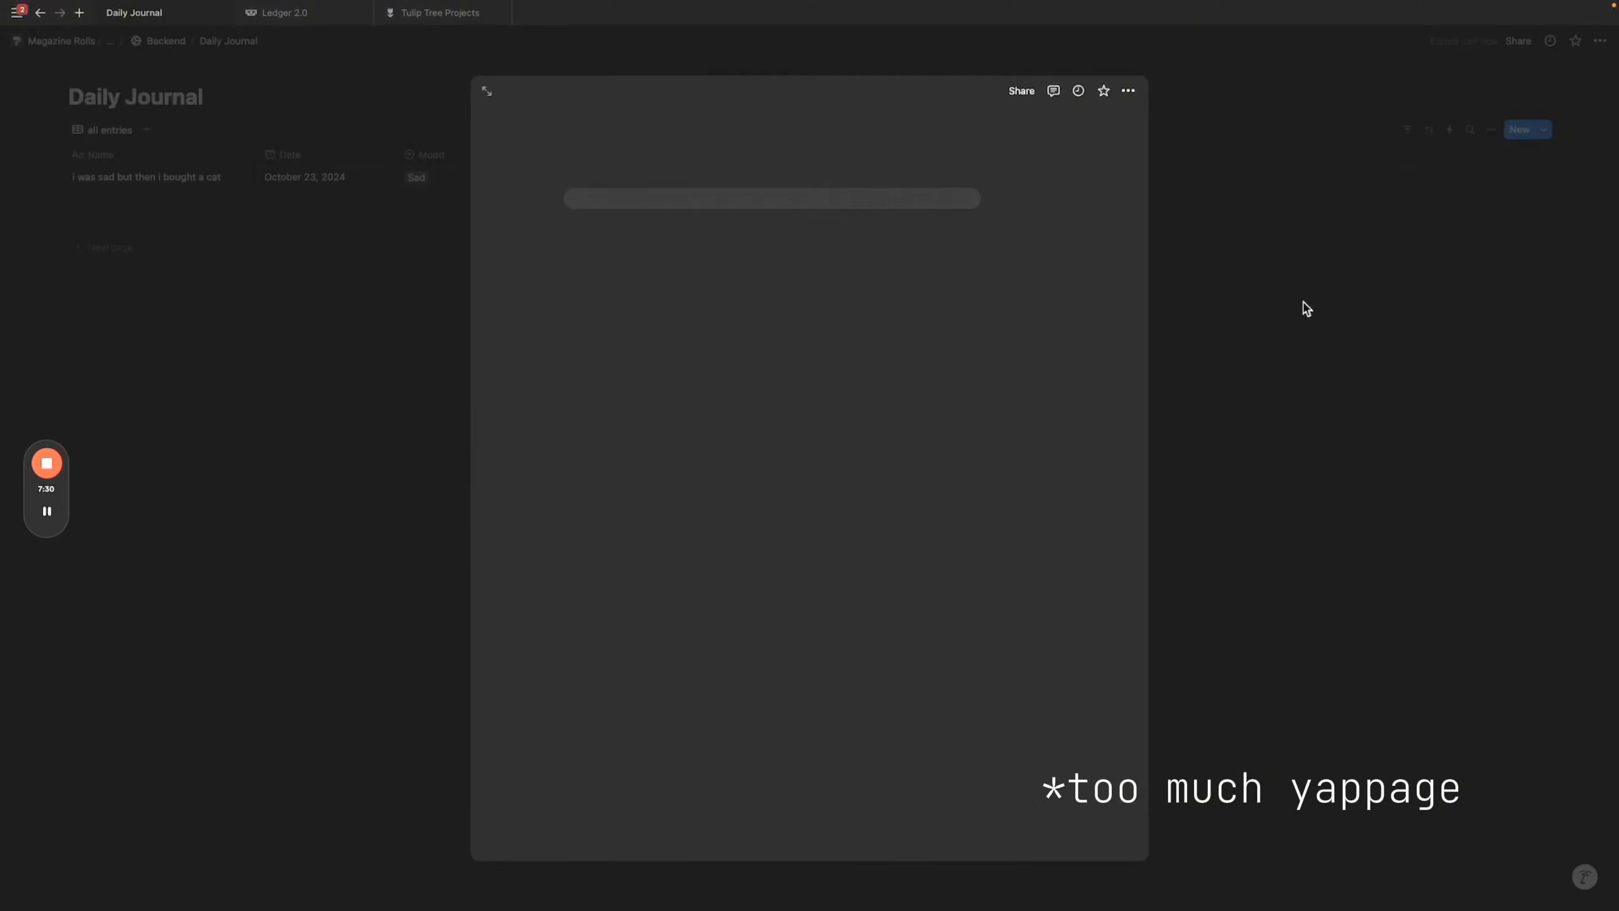
mouse_move(52, 522)
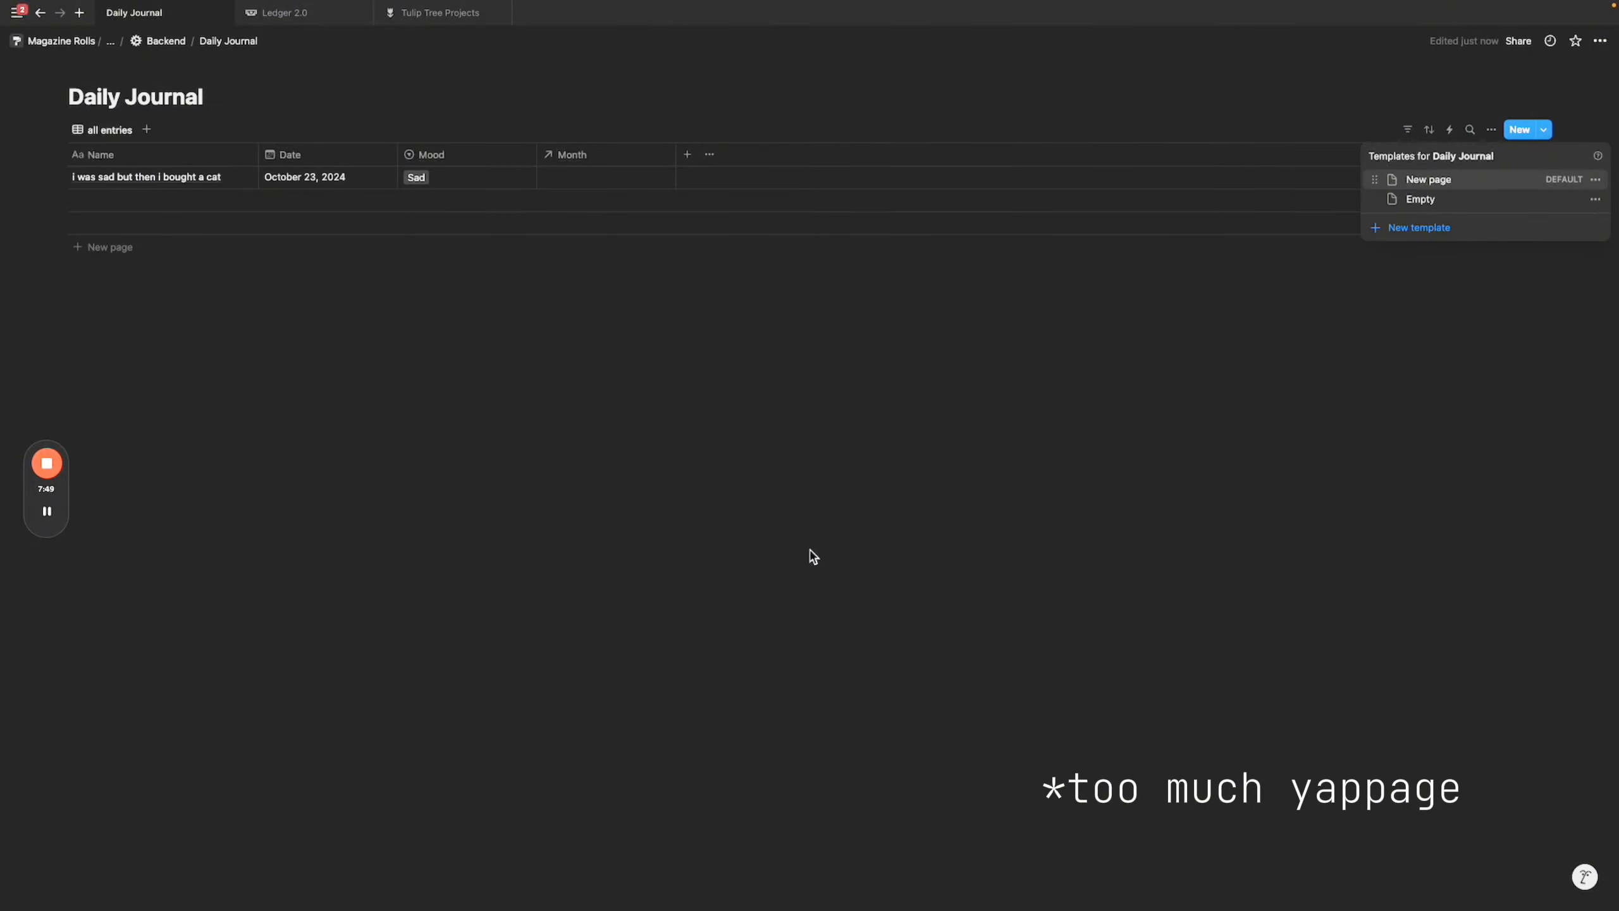
left_click(813, 552)
left_click(171, 45)
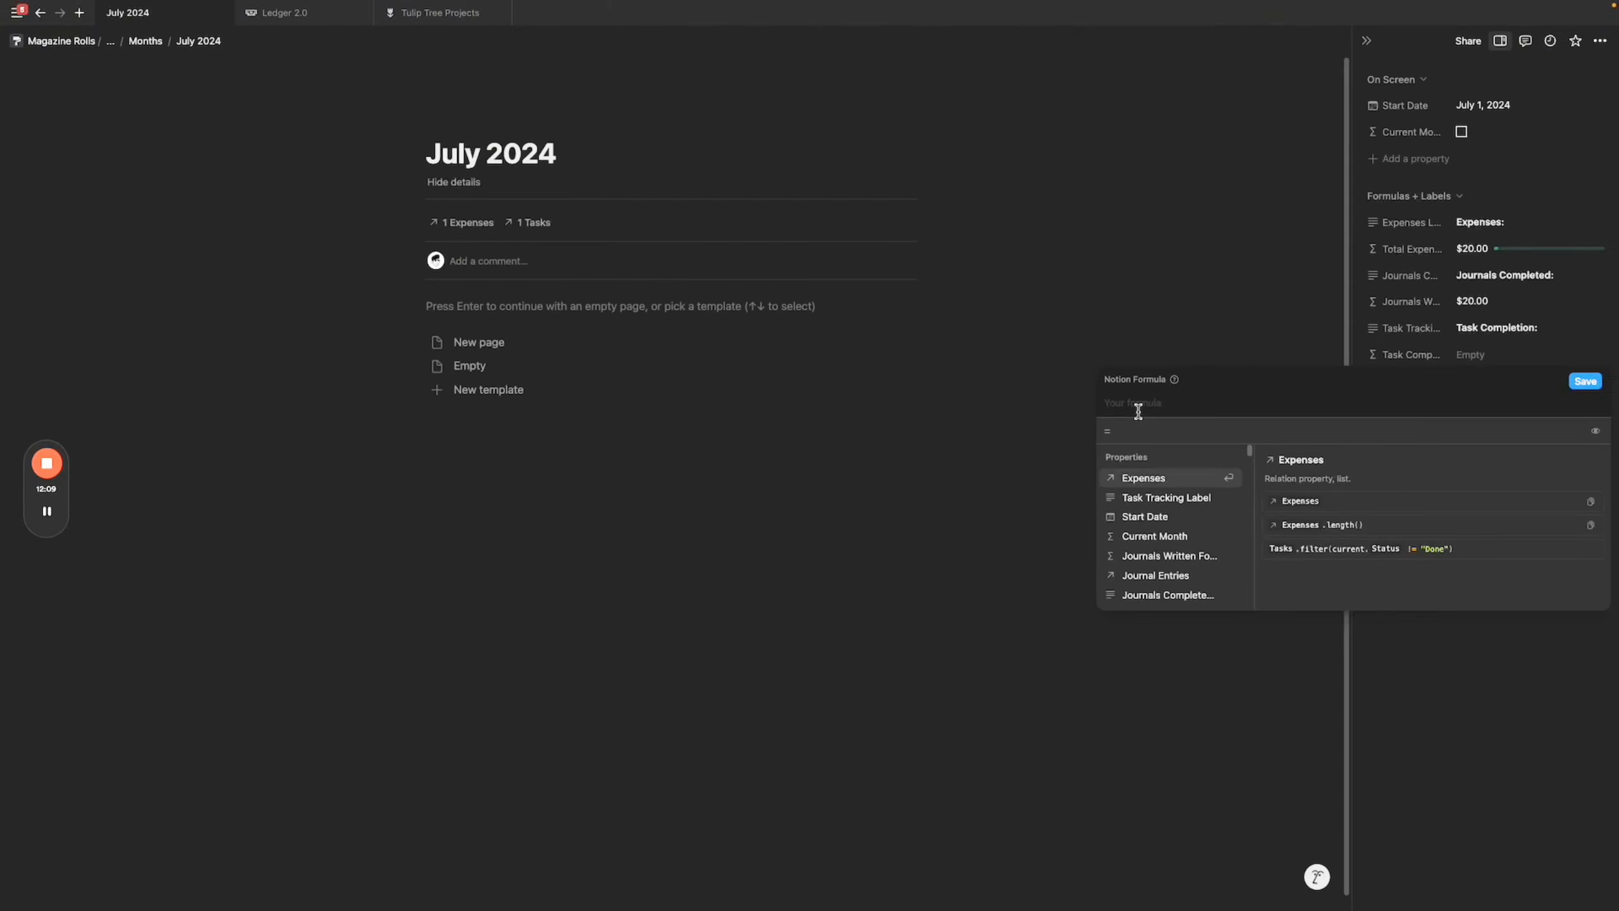
Write the task completion formula as "/" + Tasks.length() to produce a slash followed by the month's task count.
type("ask")
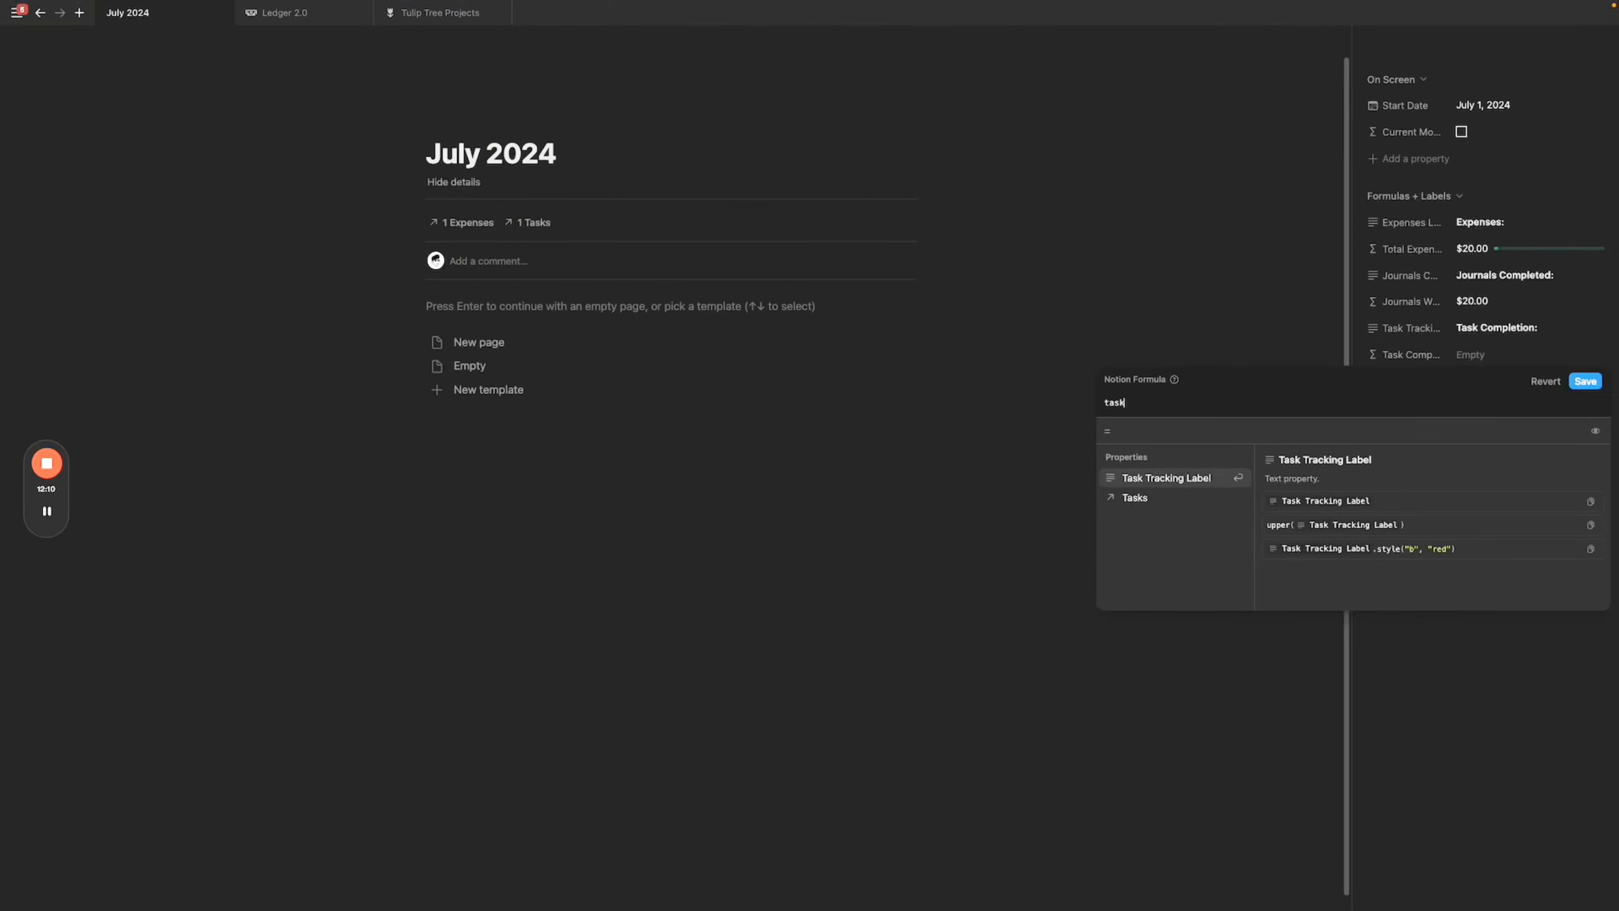
left_click(1154, 500)
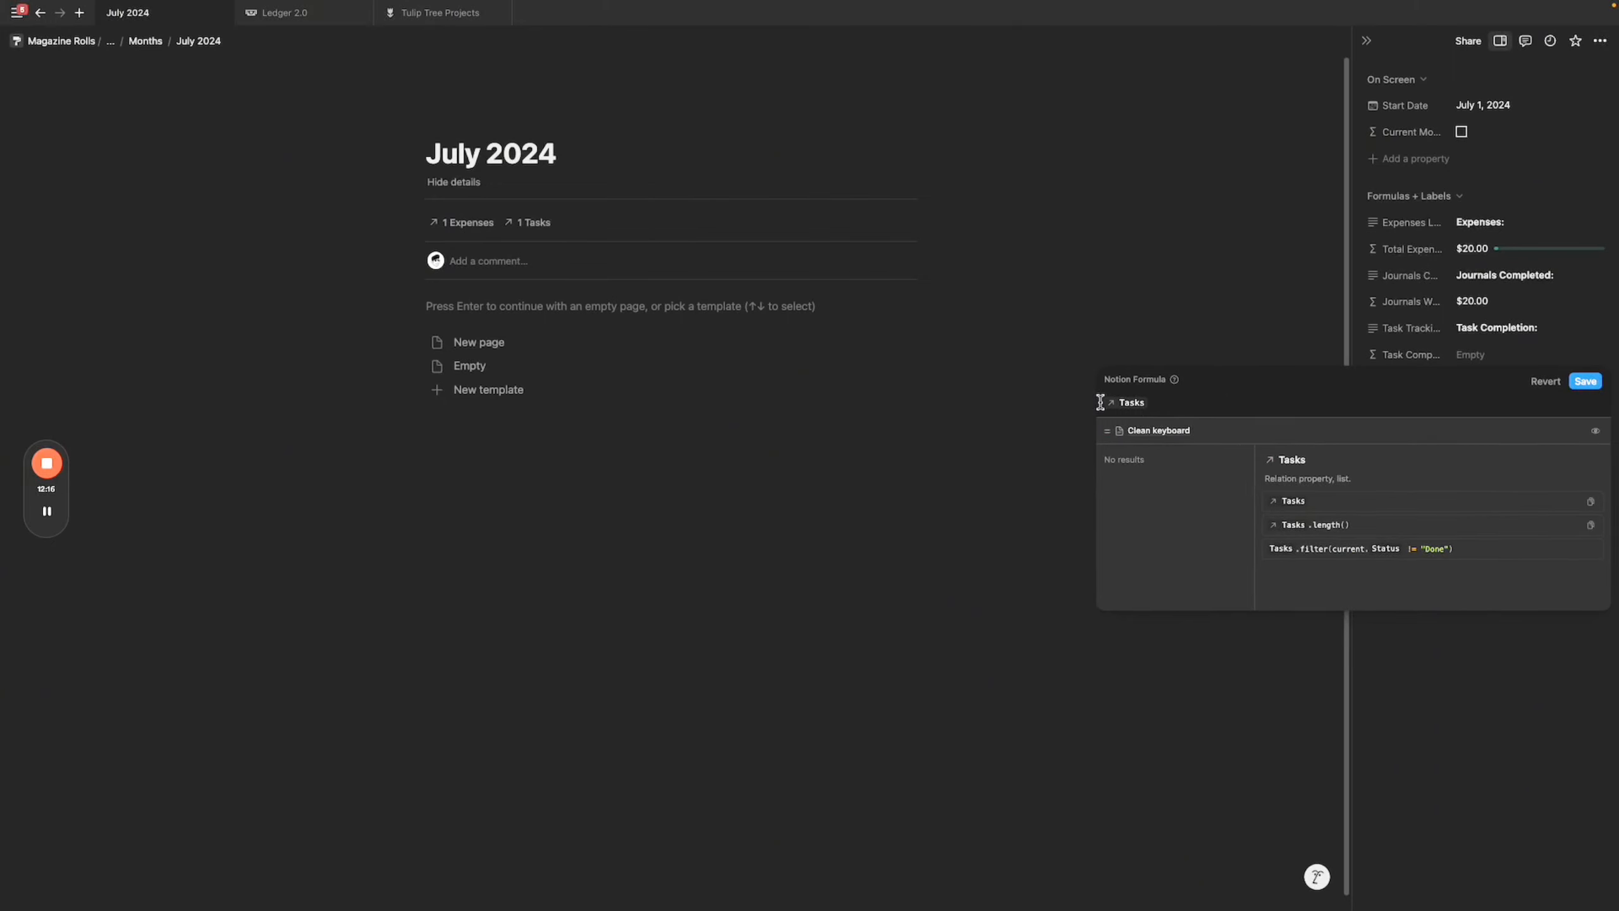
type(".len")
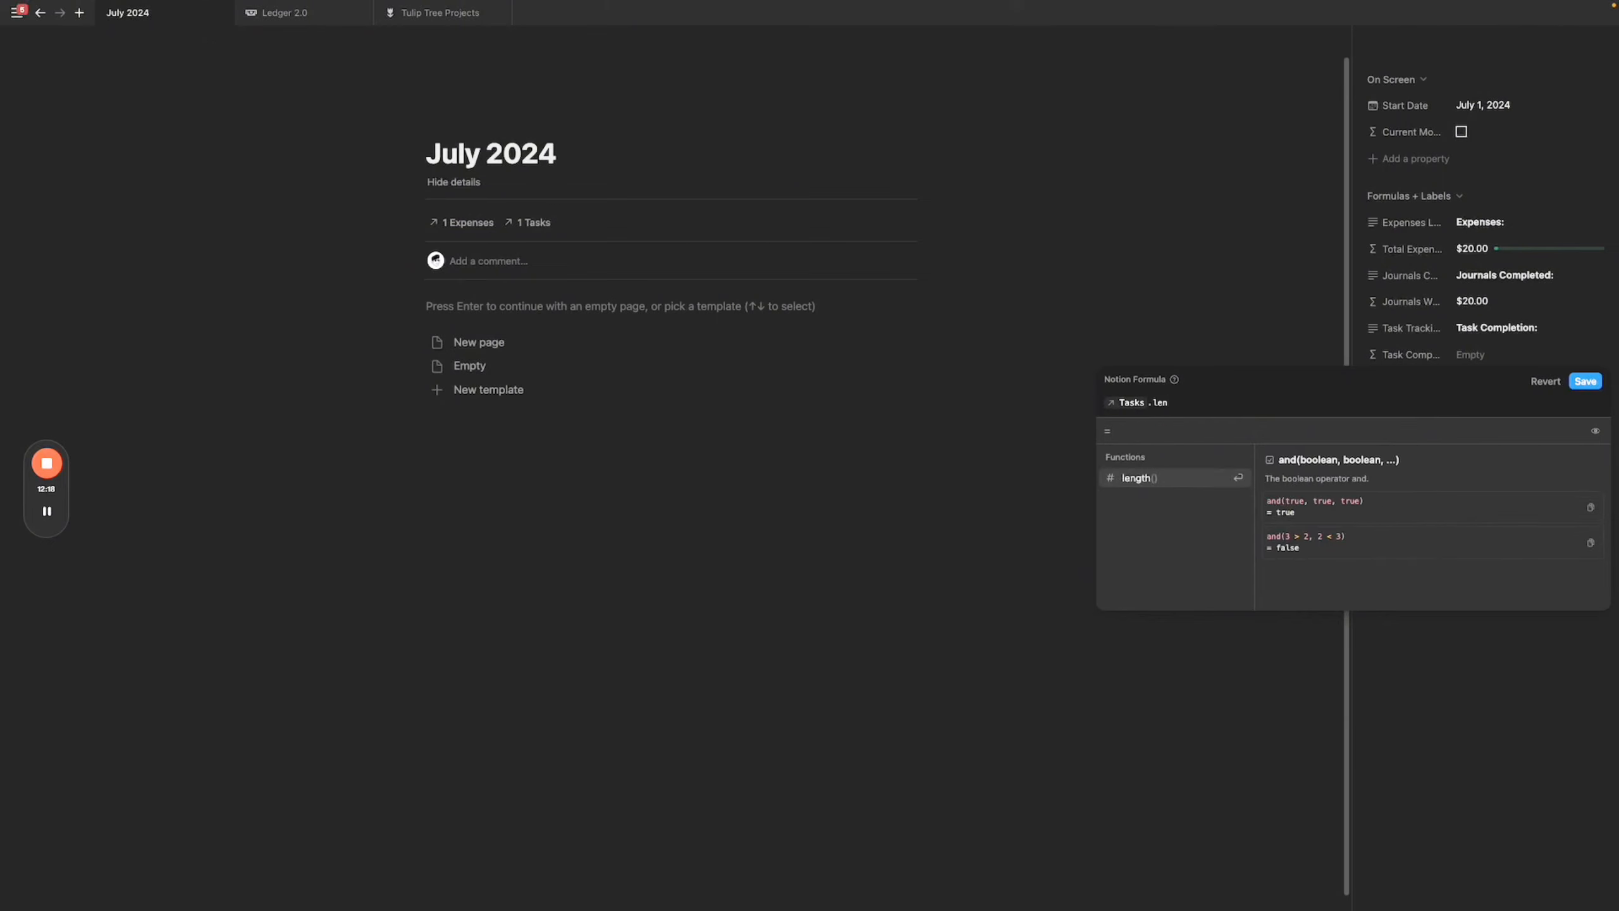
left_click(1156, 484)
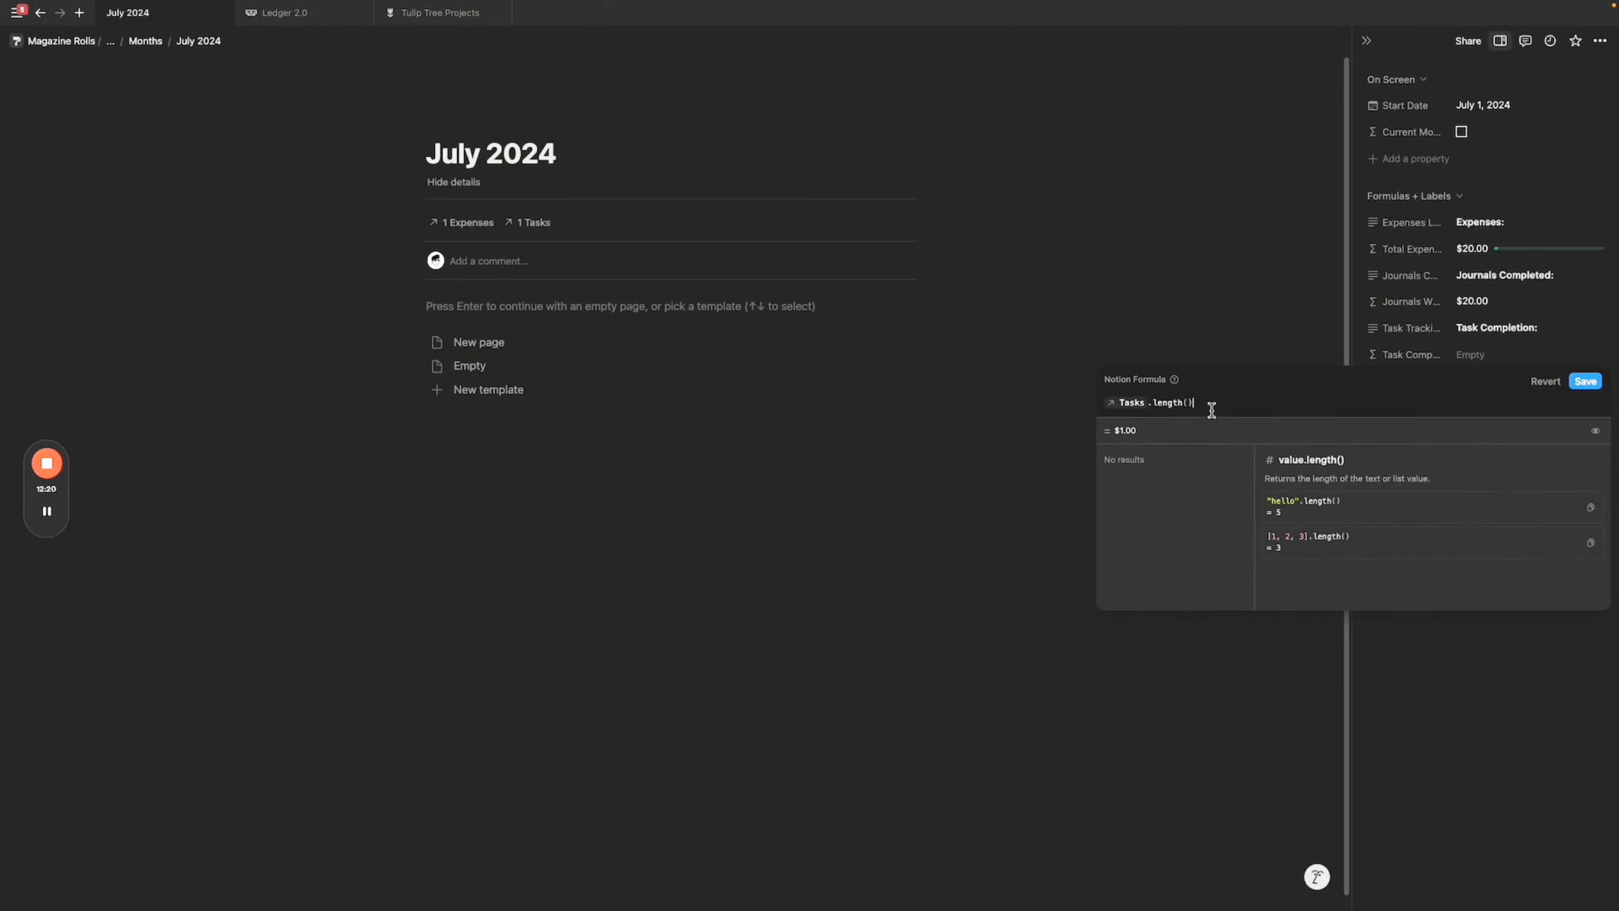
left_click(1098, 399)
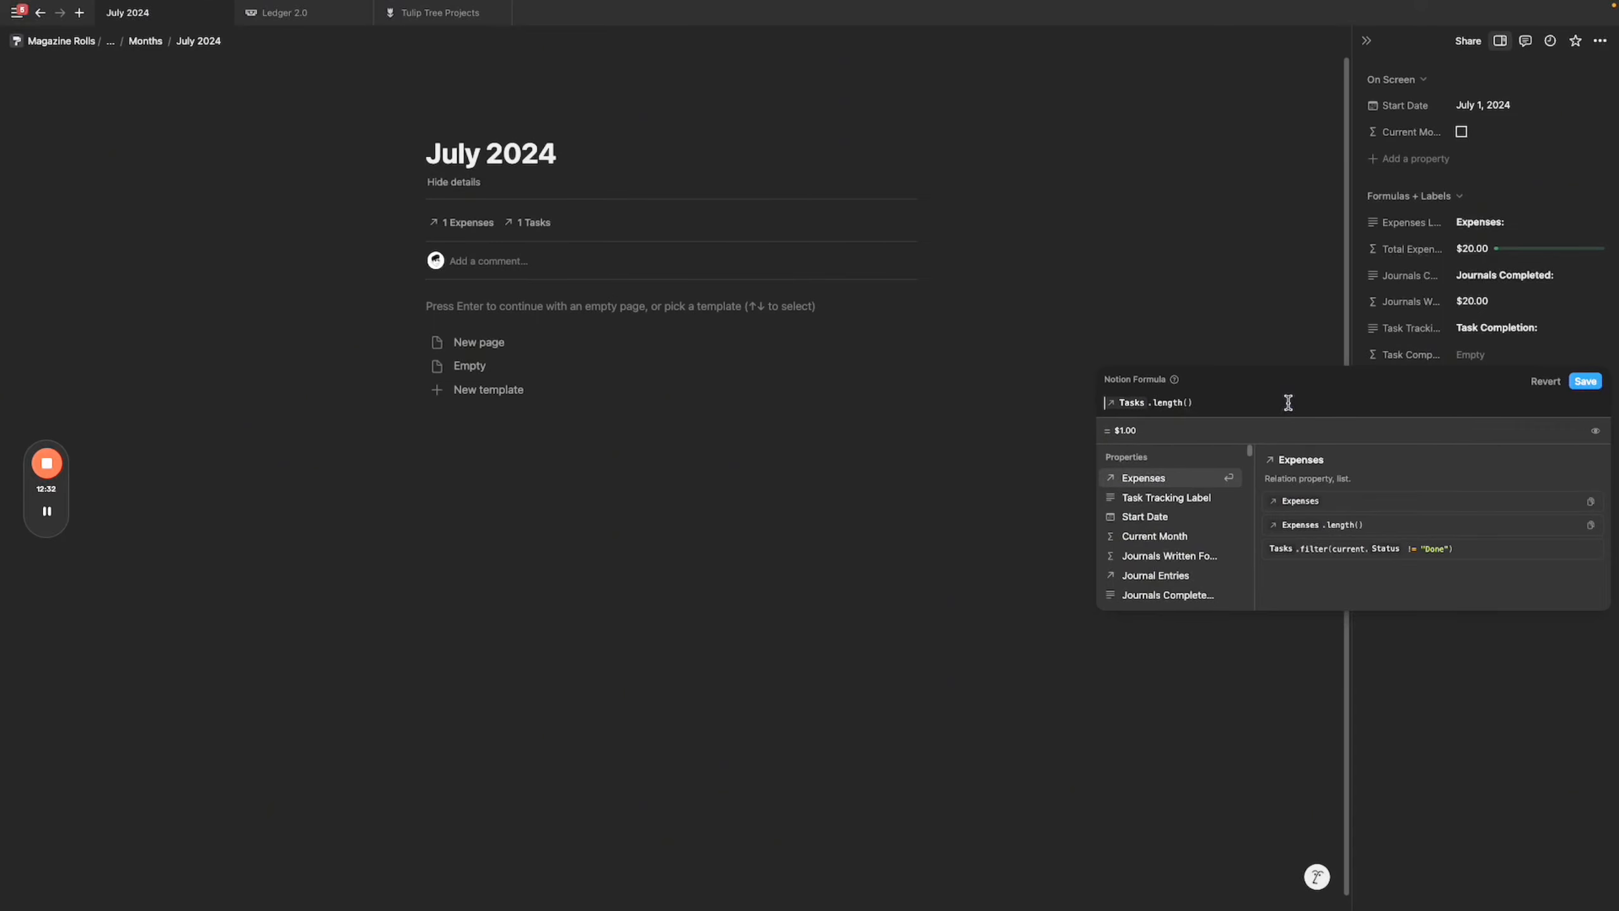
type("\"/ ")
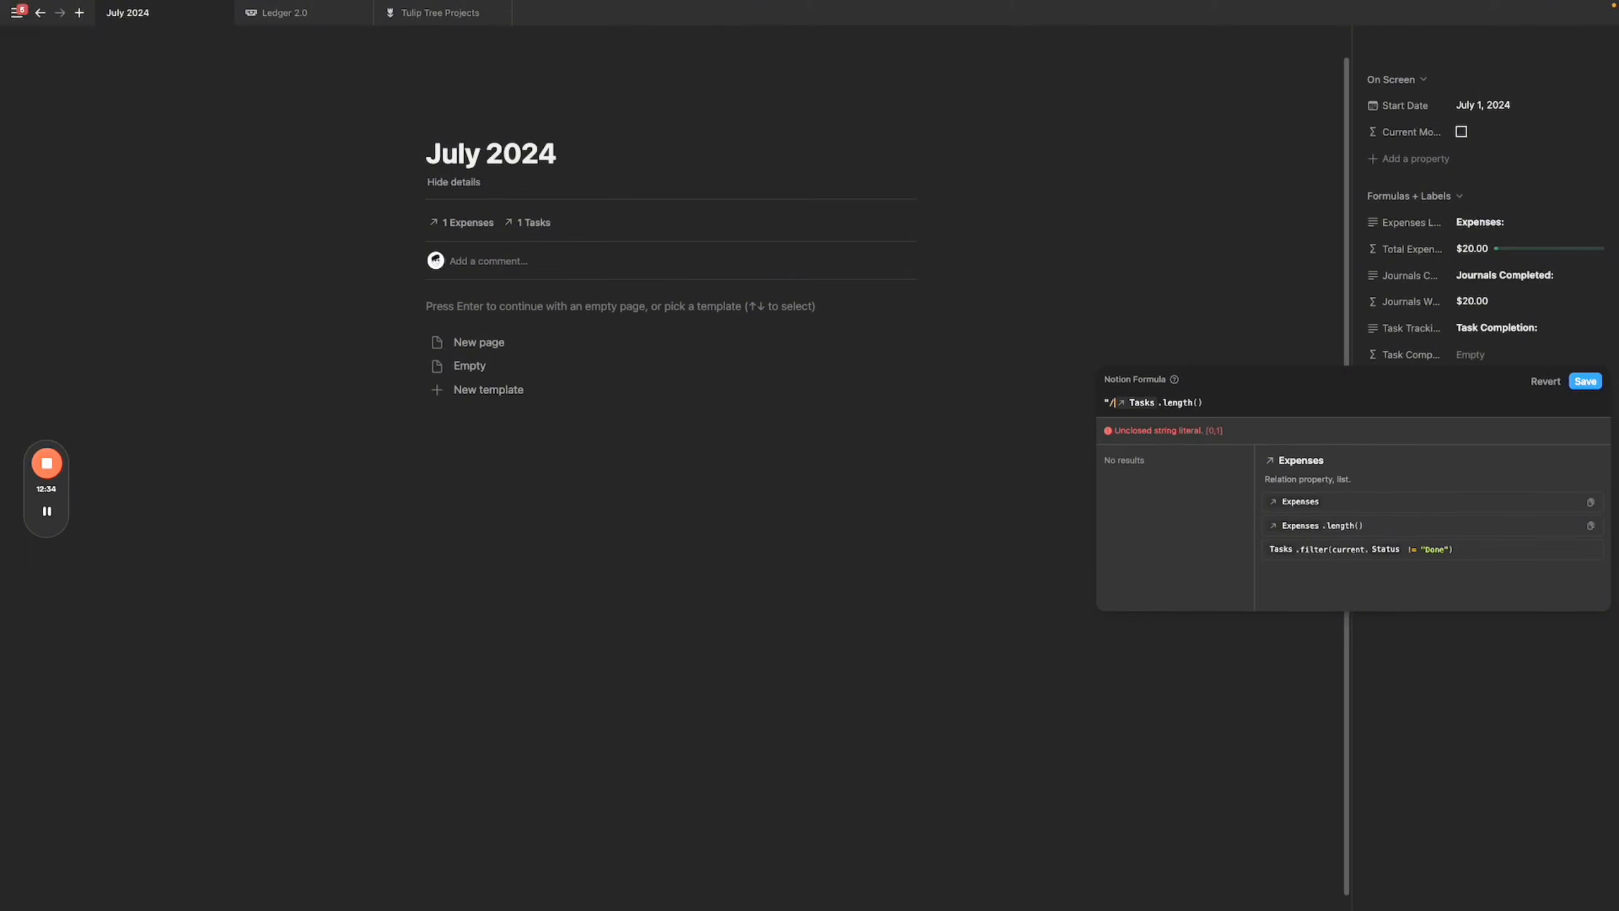
type("\"")
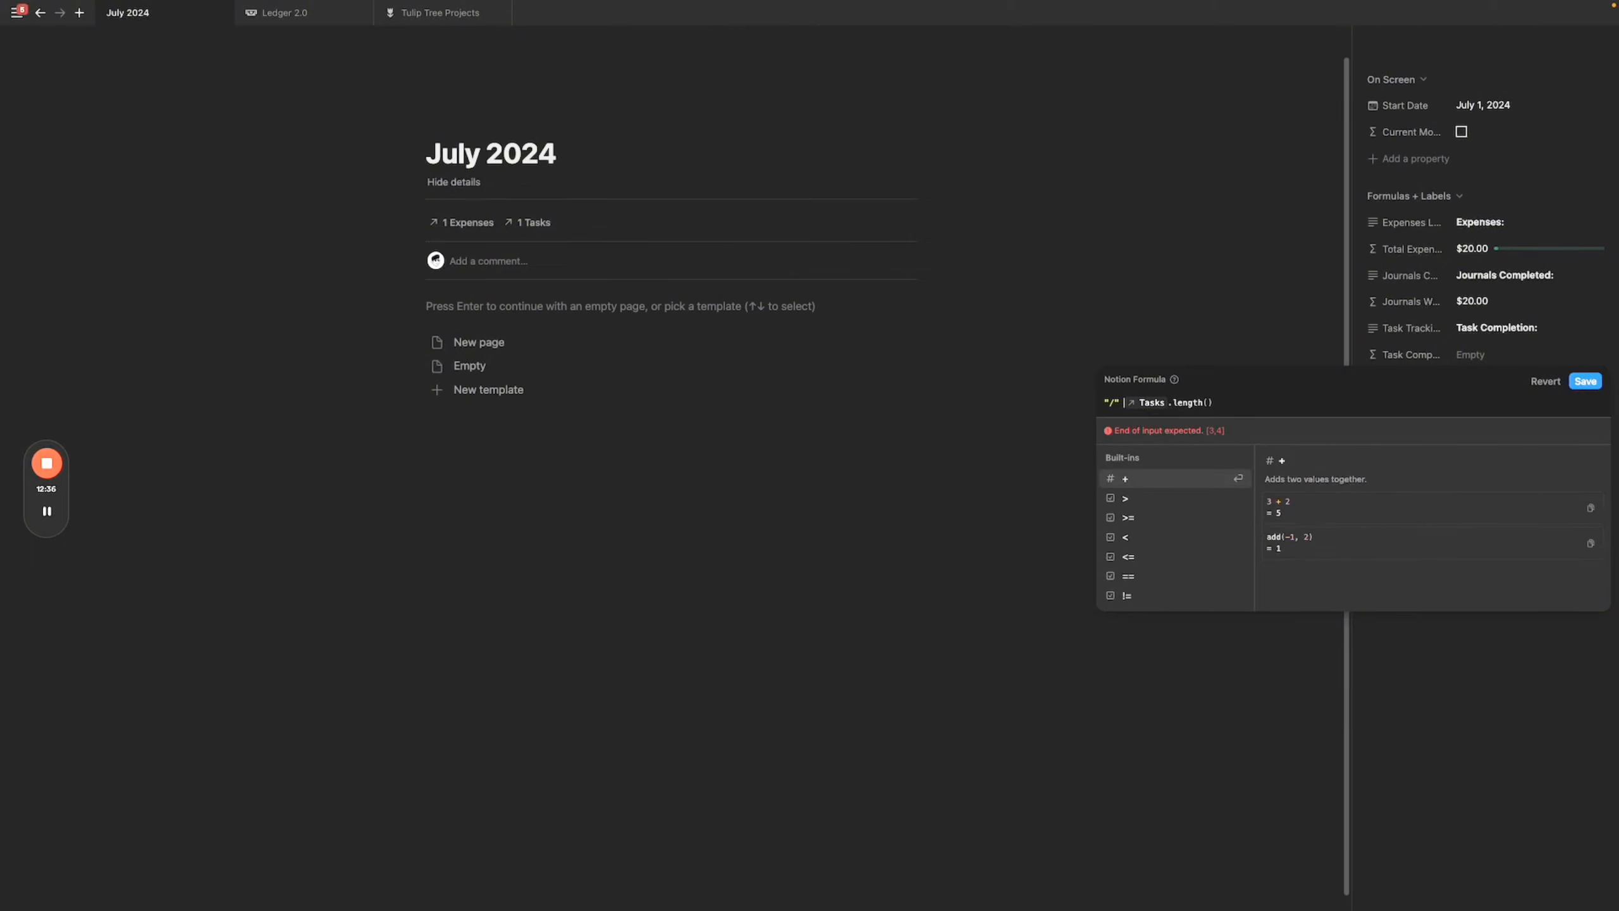
type(" +")
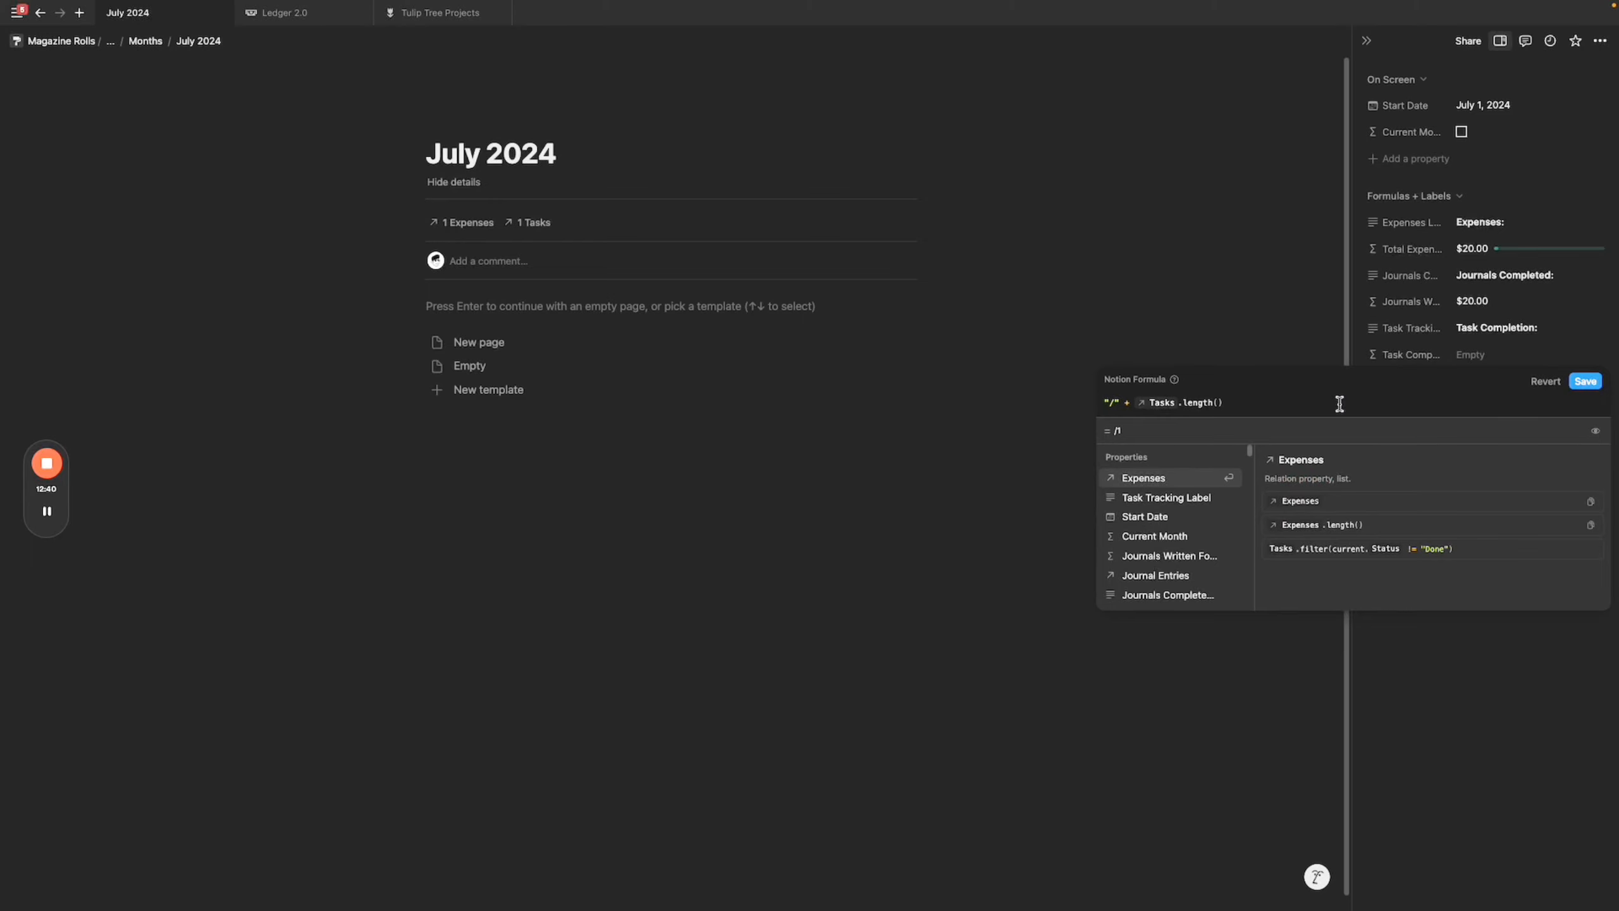
Prepend filter(Tasks, current.Checkbox == true) + to the task completion formula, ahead of the "/" string.
key("super+Left")
type("filter(")
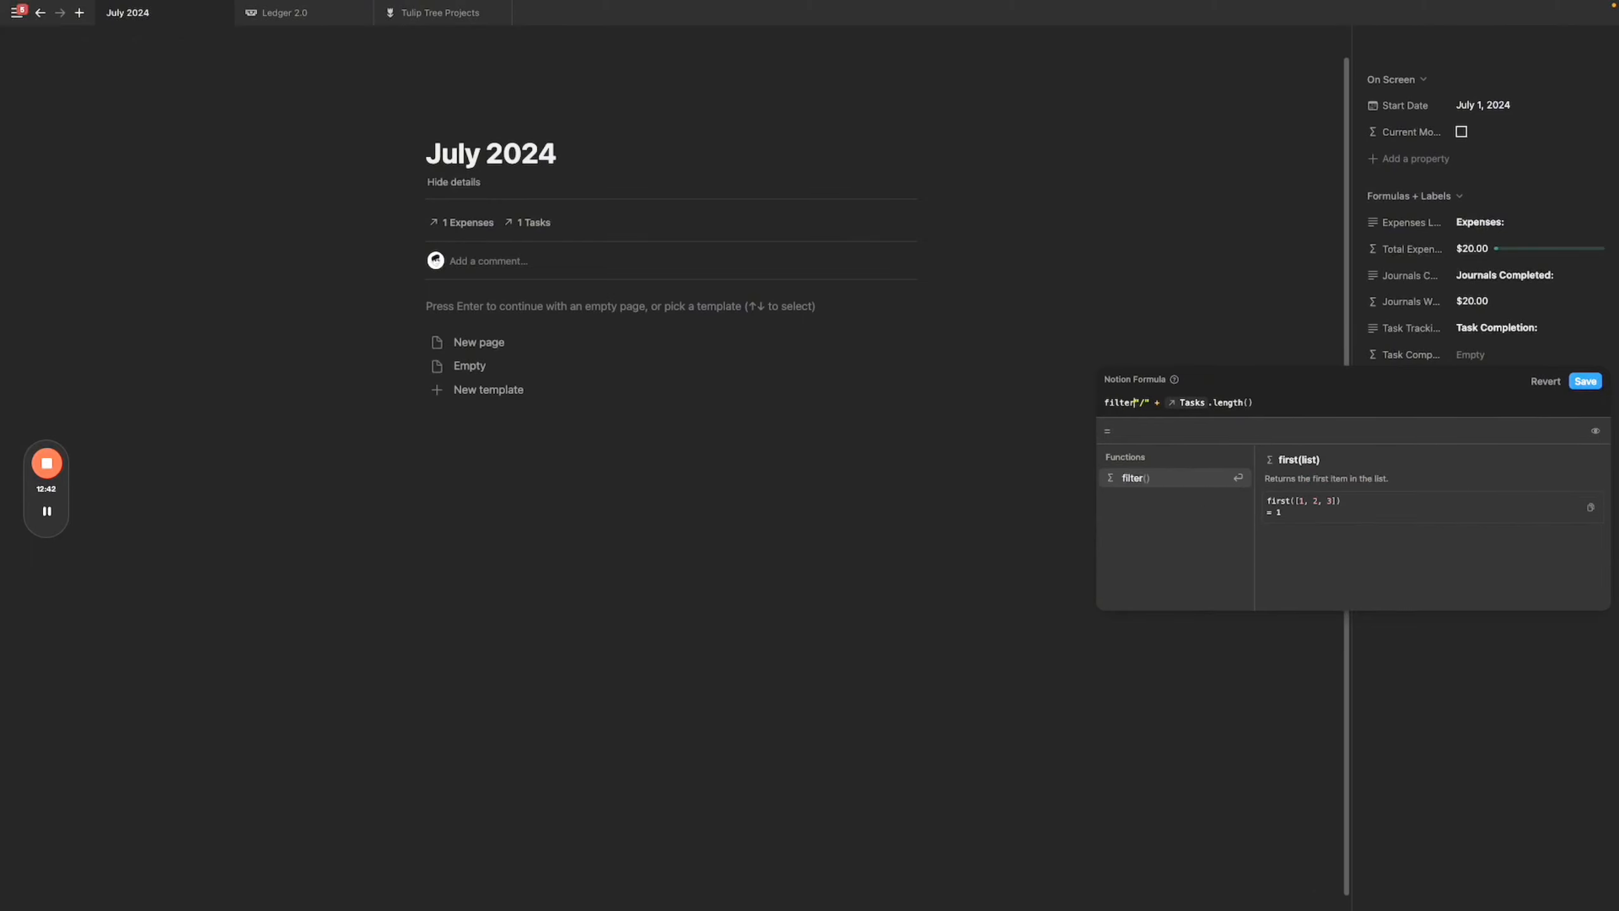
type("Tasks")
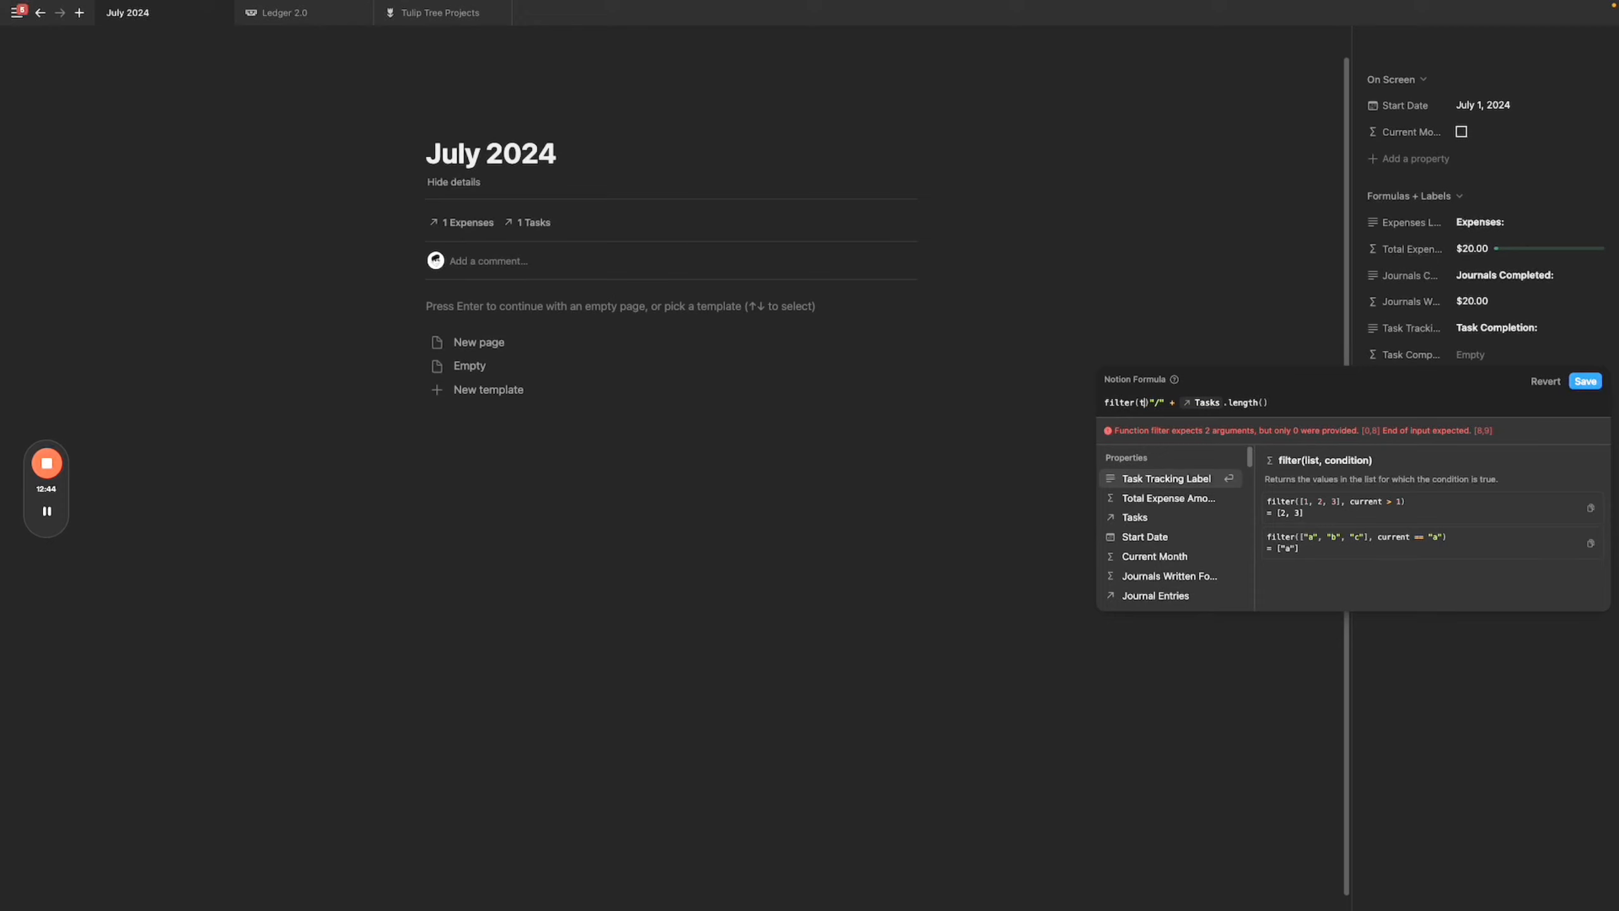
type(")")
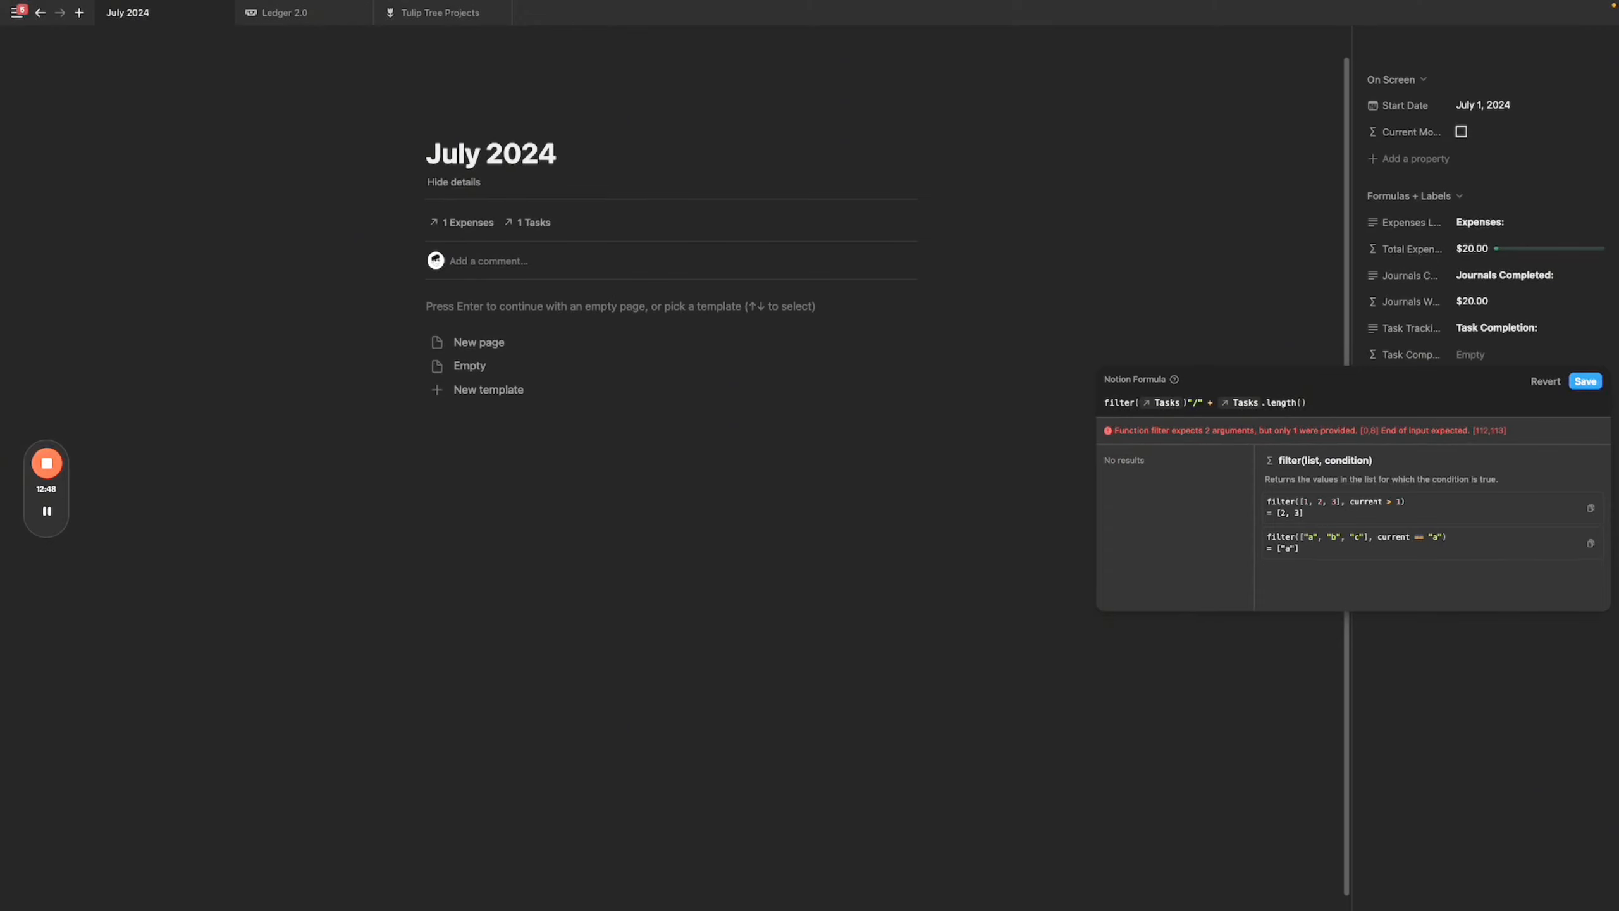
type(",current")
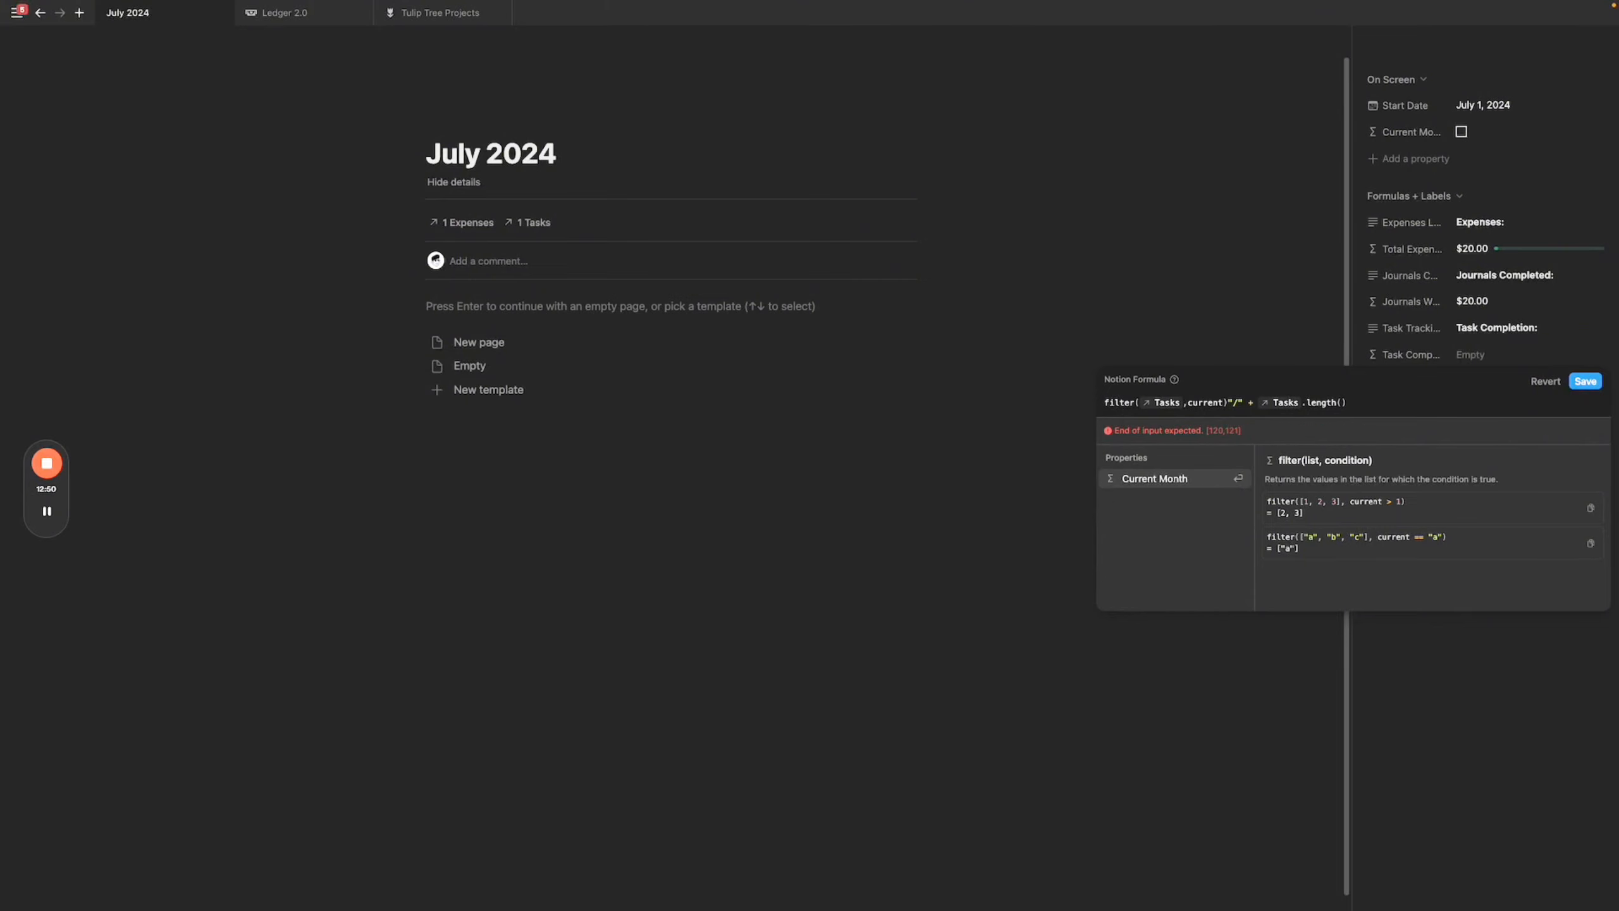
type(".")
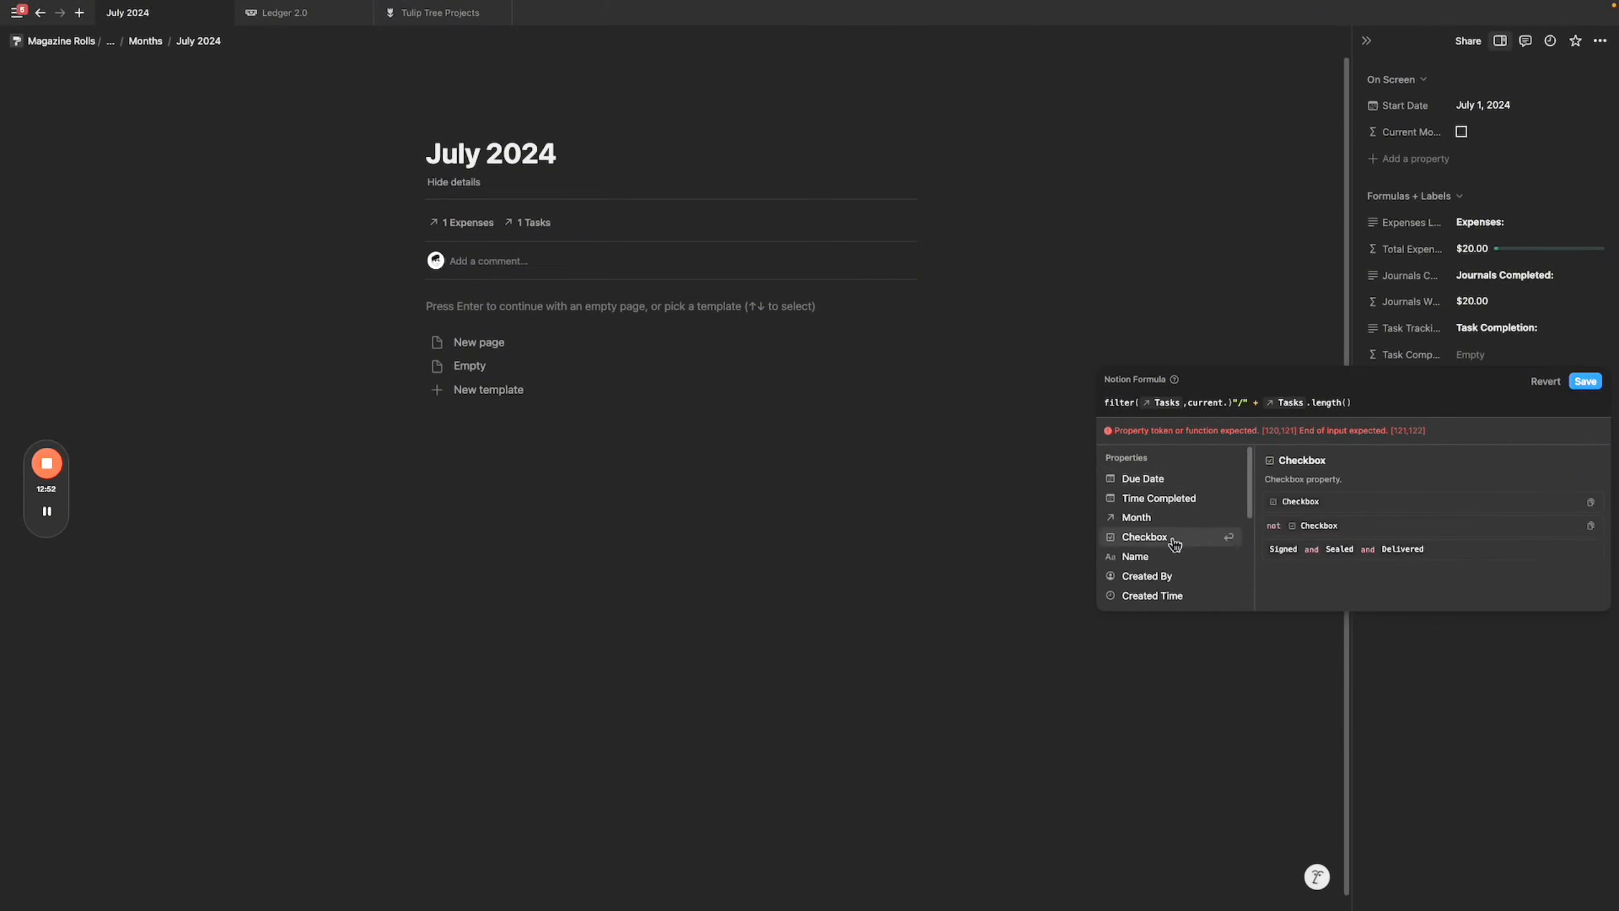
left_click(1175, 544)
type("== ")
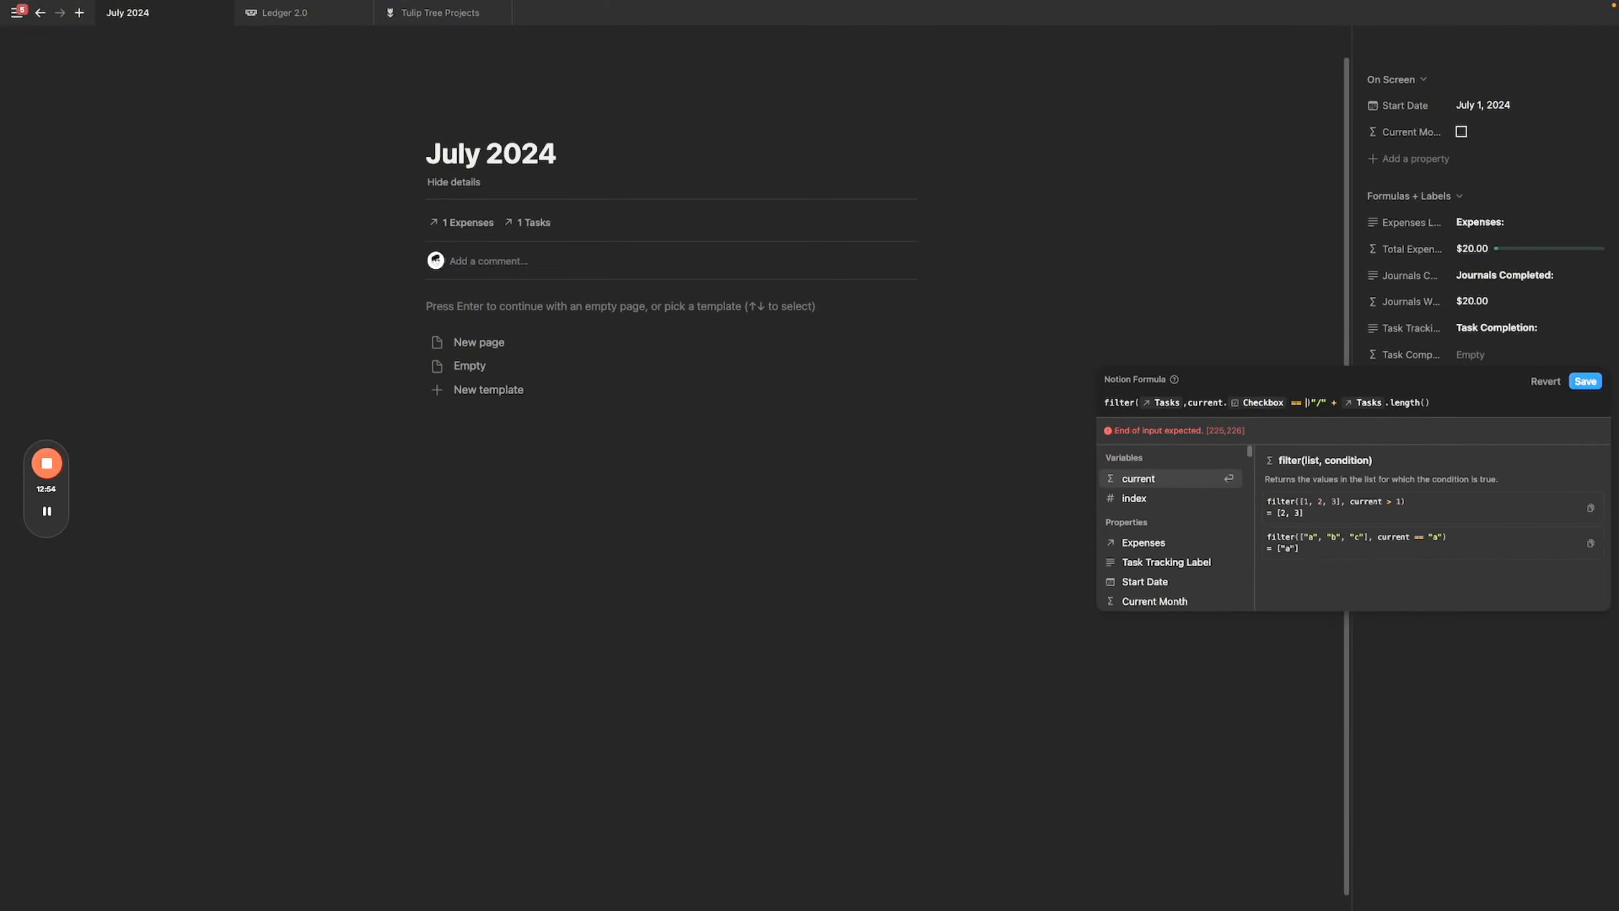
type("tru")
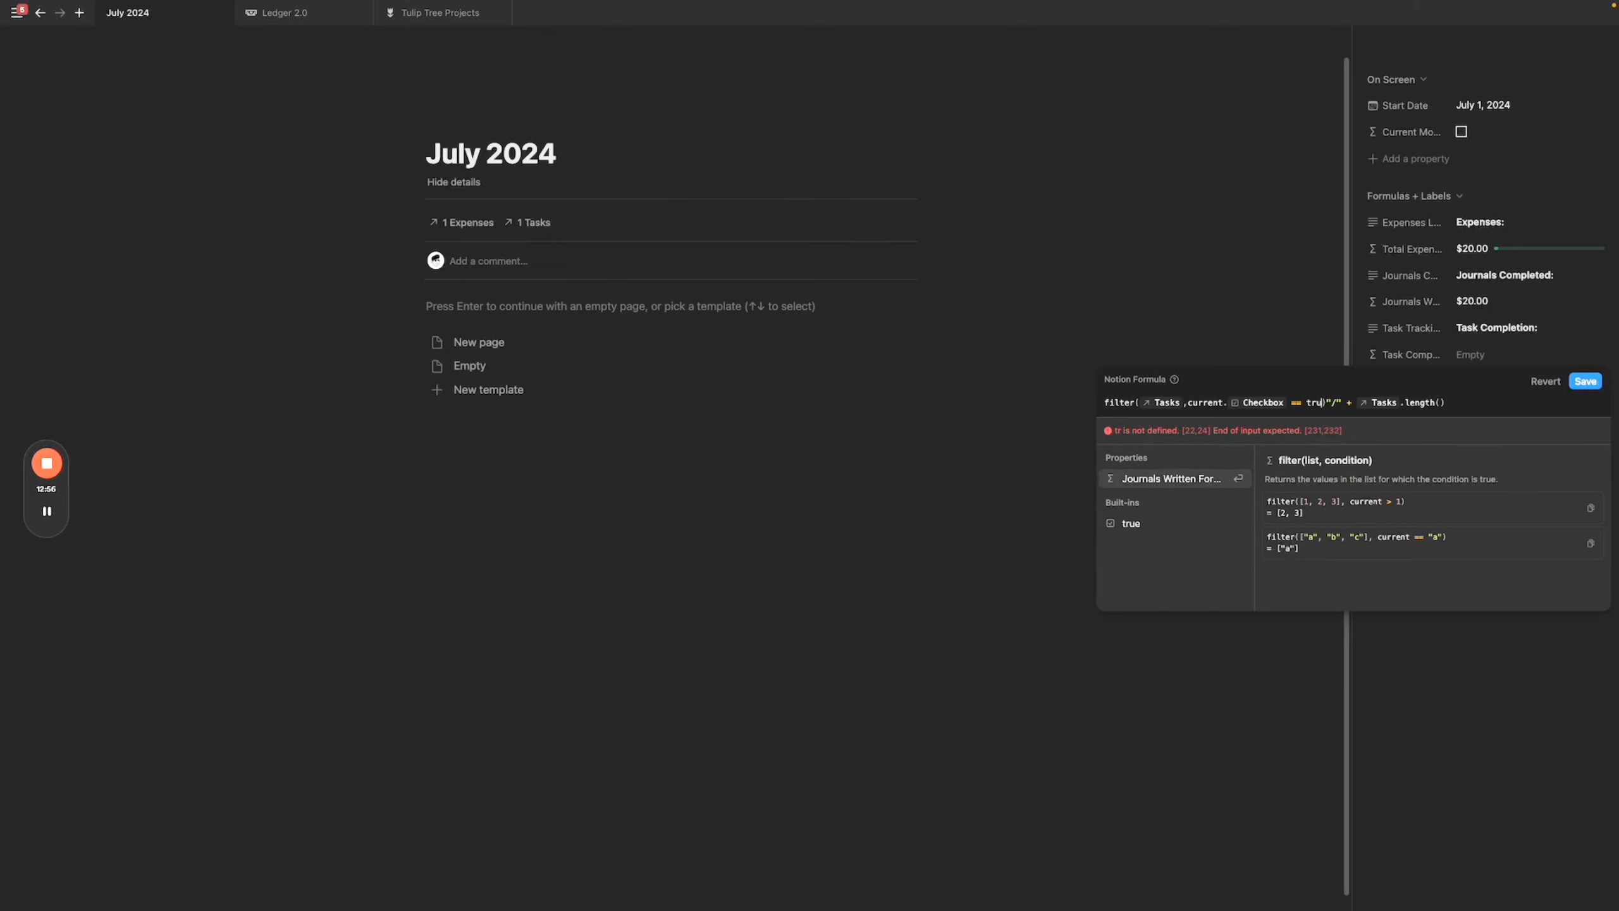
type("e")
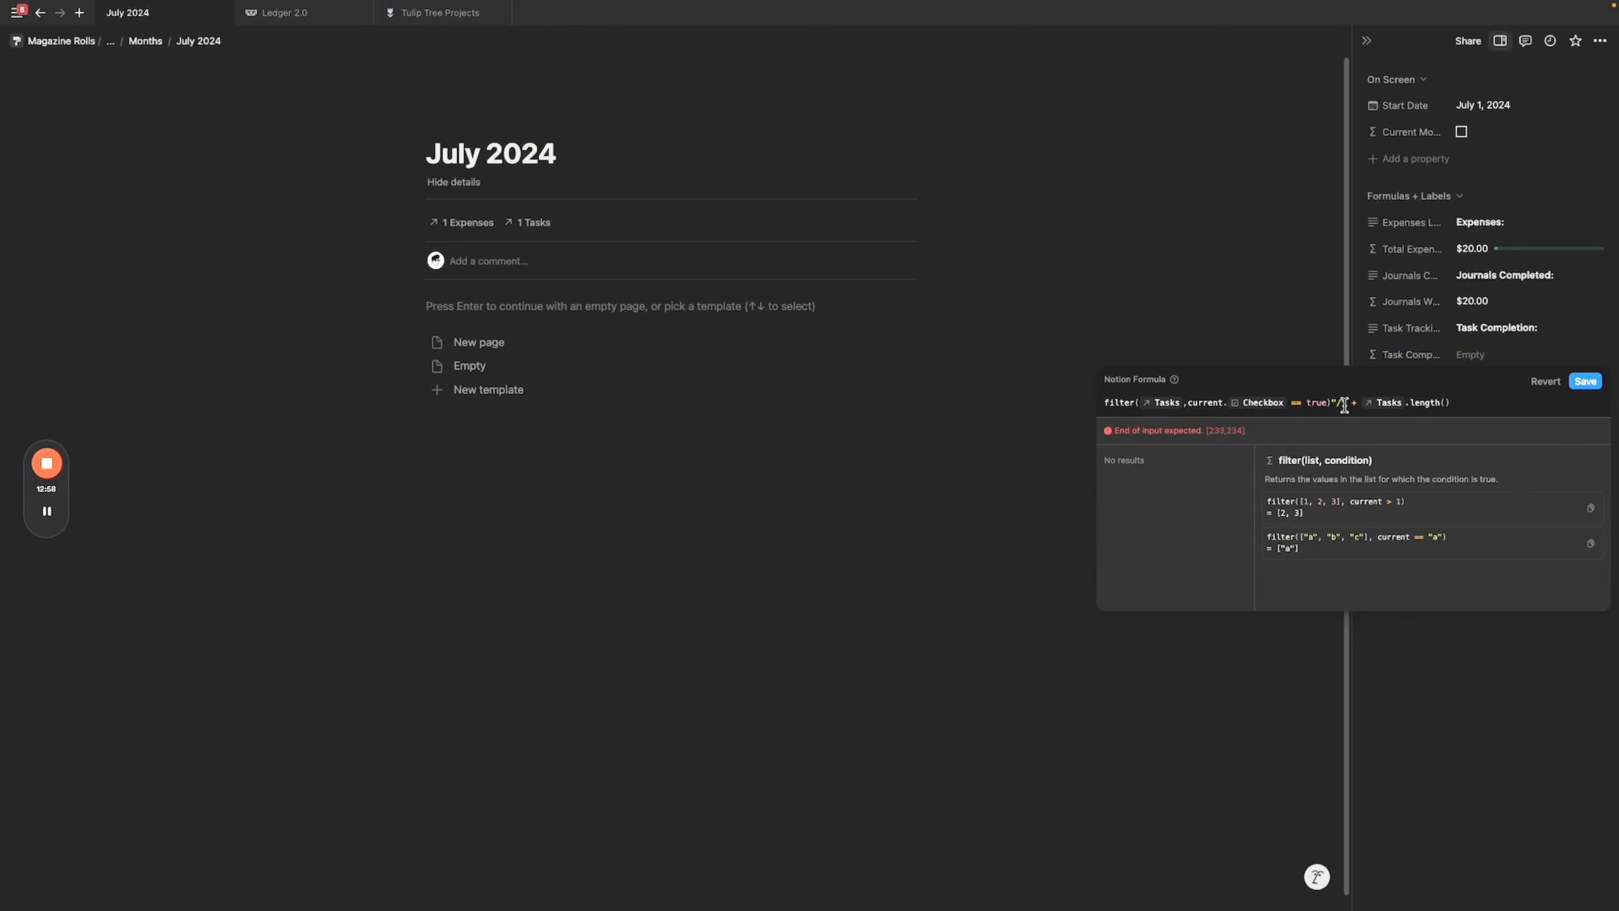
type(") +")
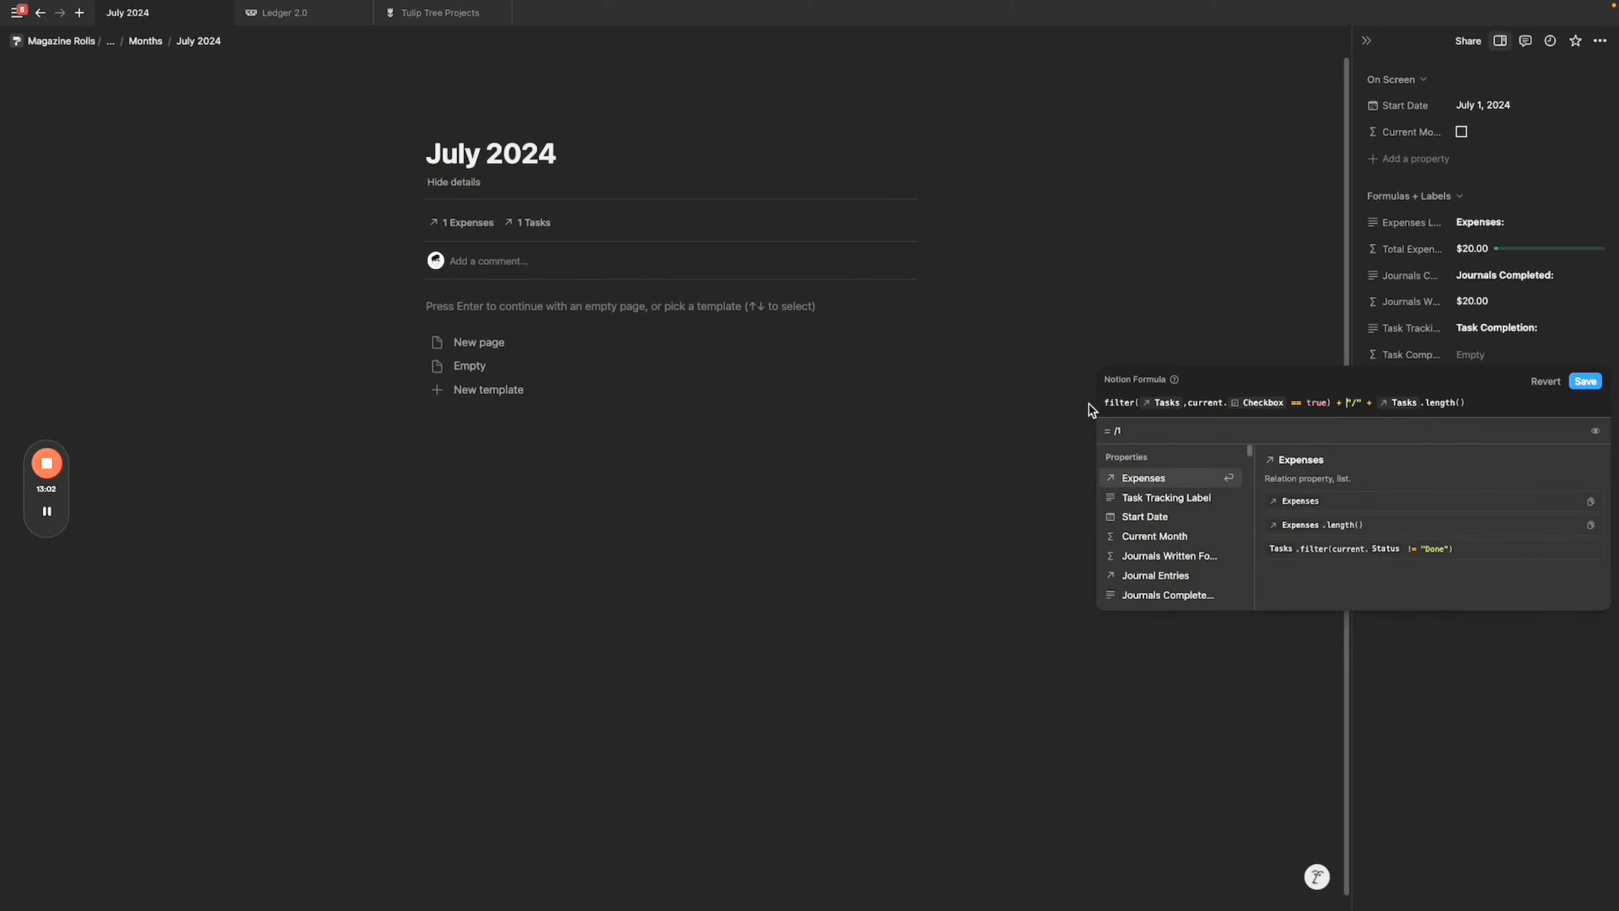
Append .length() to the filtered task list in the task completion formula and save it.
left_click(1336, 404)
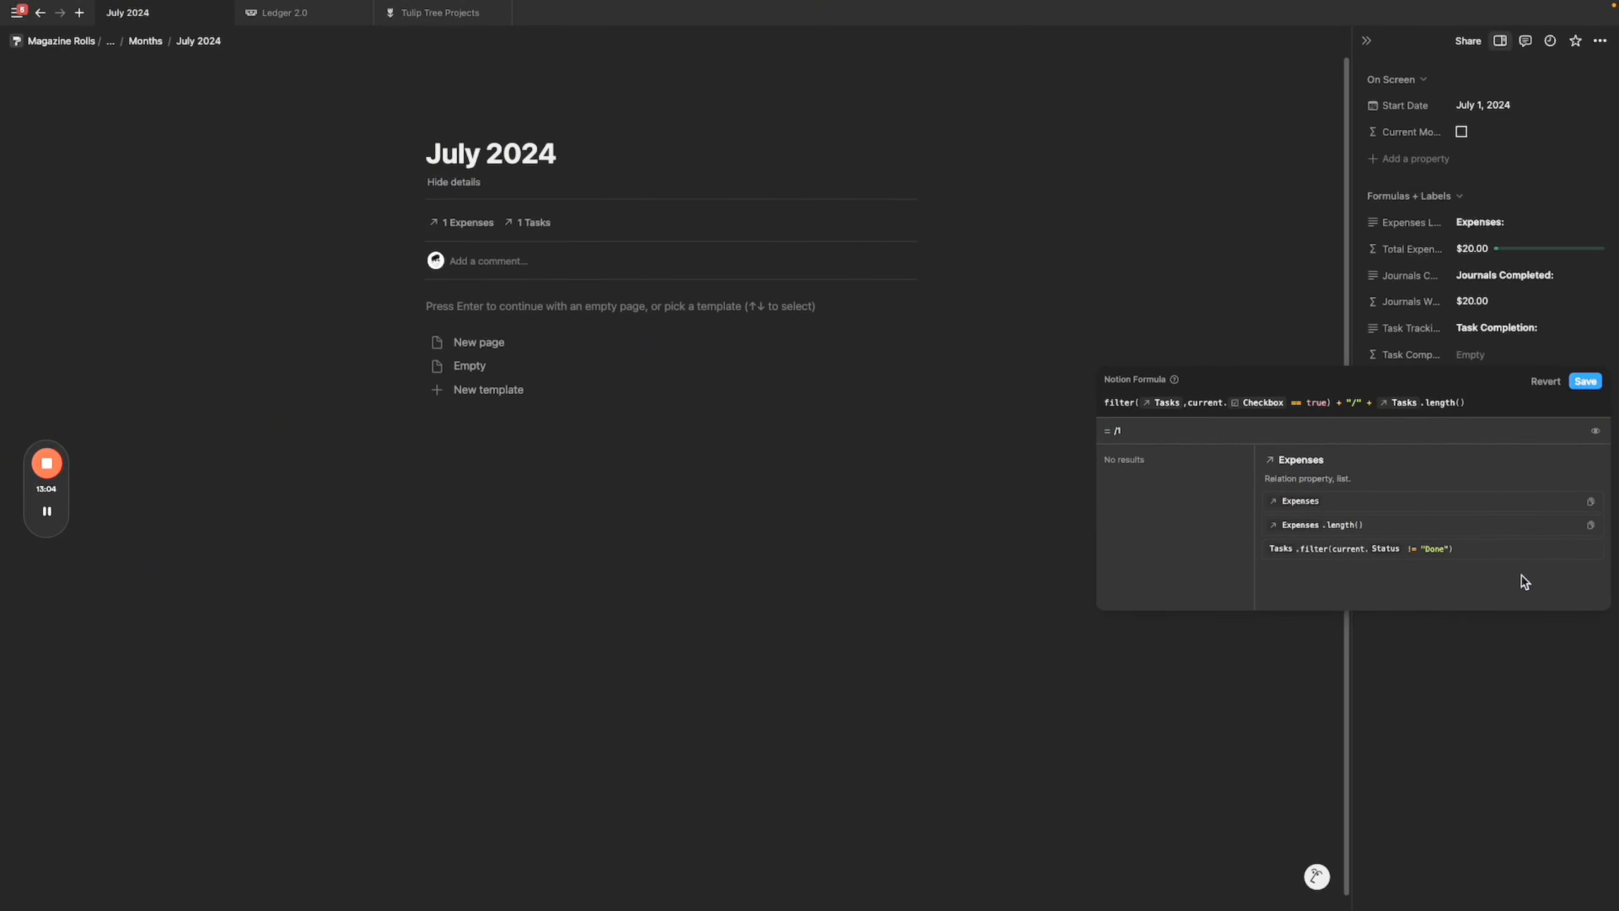
type(".length")
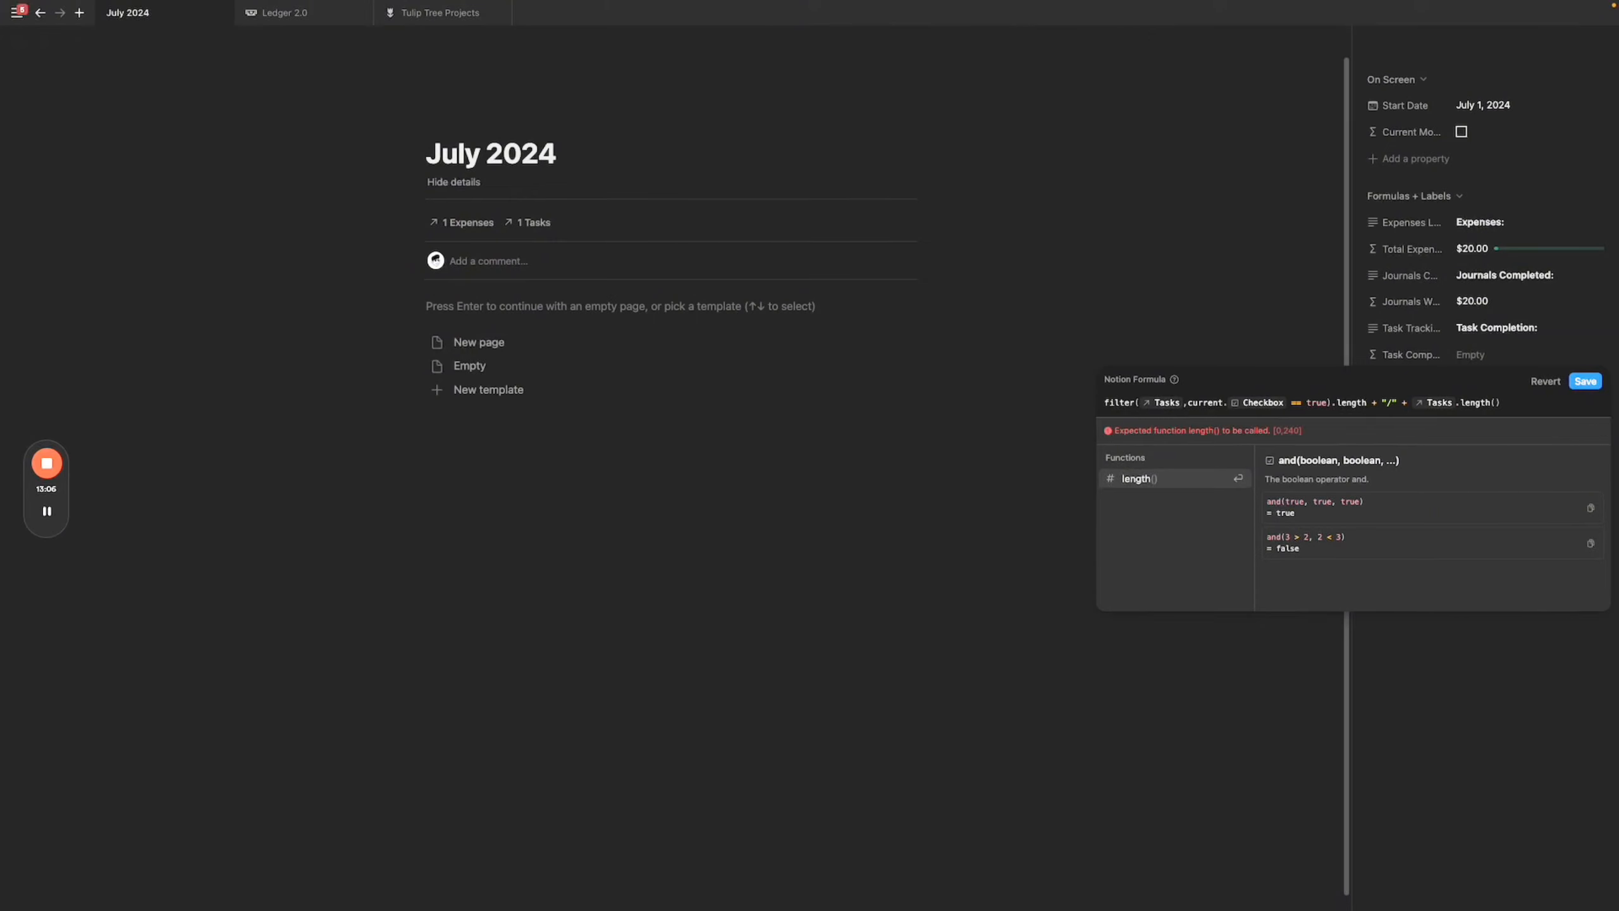
key("Return")
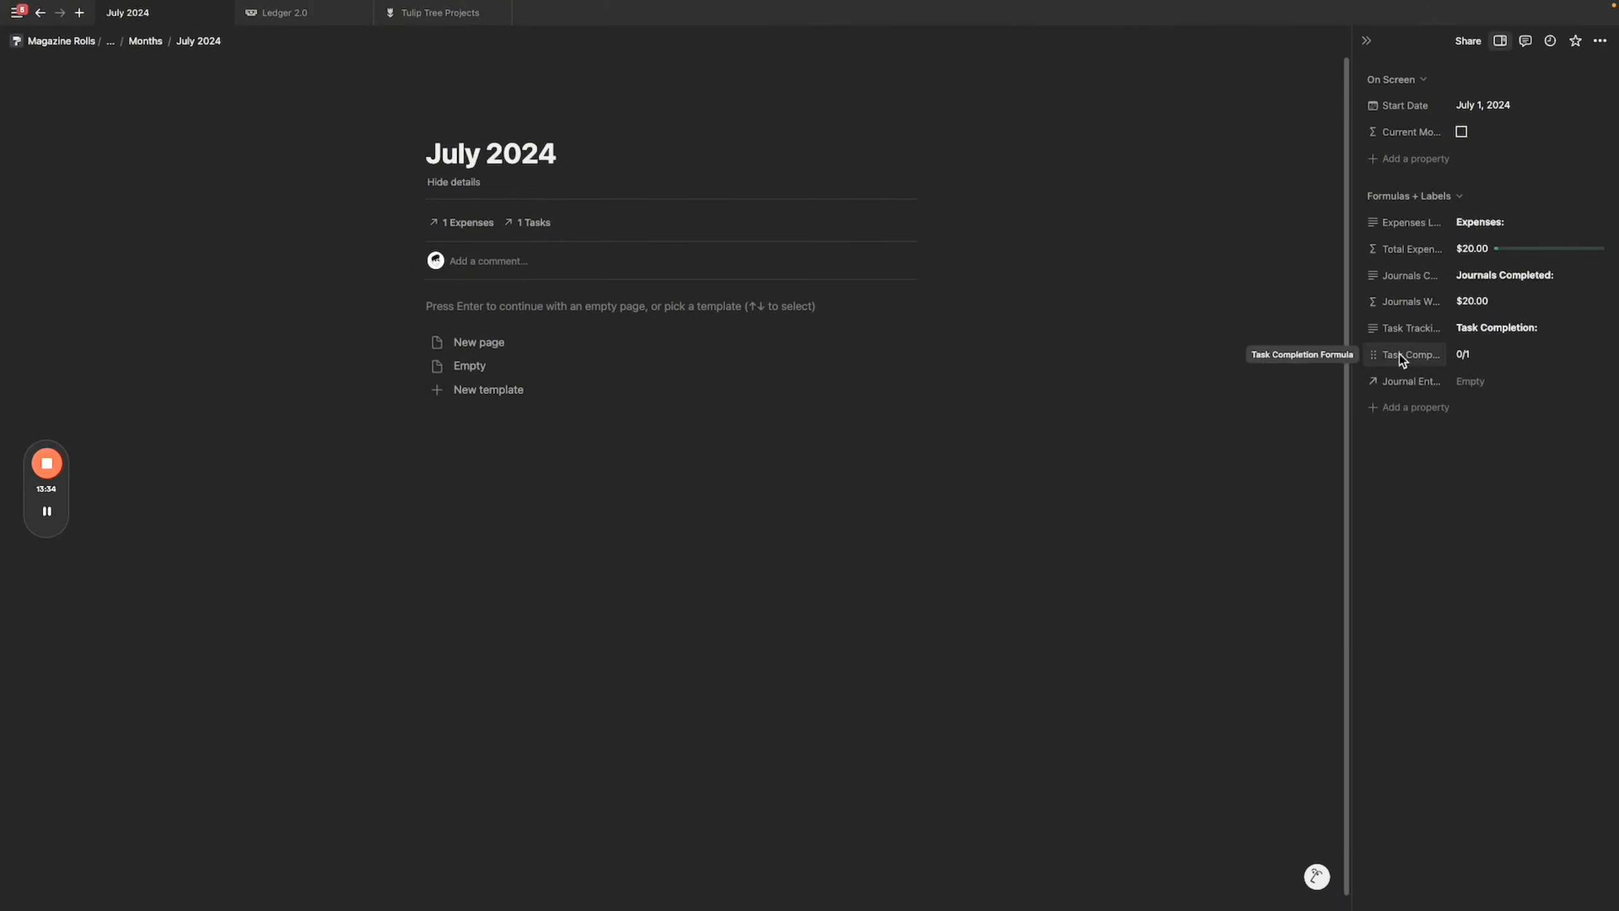
Duplicate the Task Completion Formula property and rename the copy "Task Completion Progress".
left_click(1403, 358)
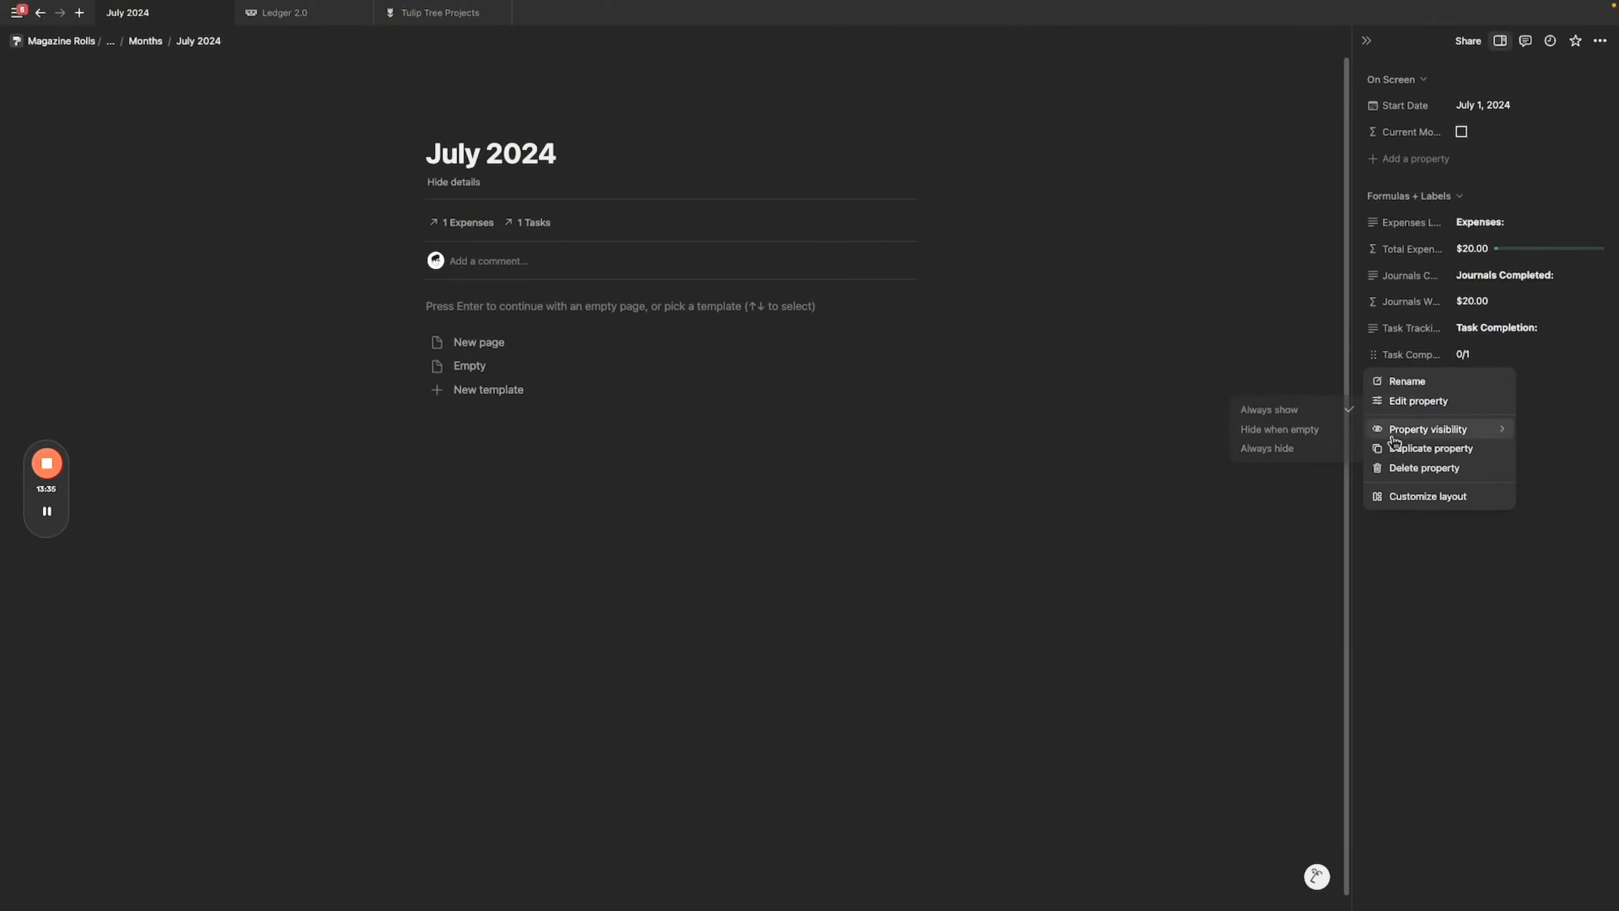
left_click(1434, 449)
left_click(1419, 382)
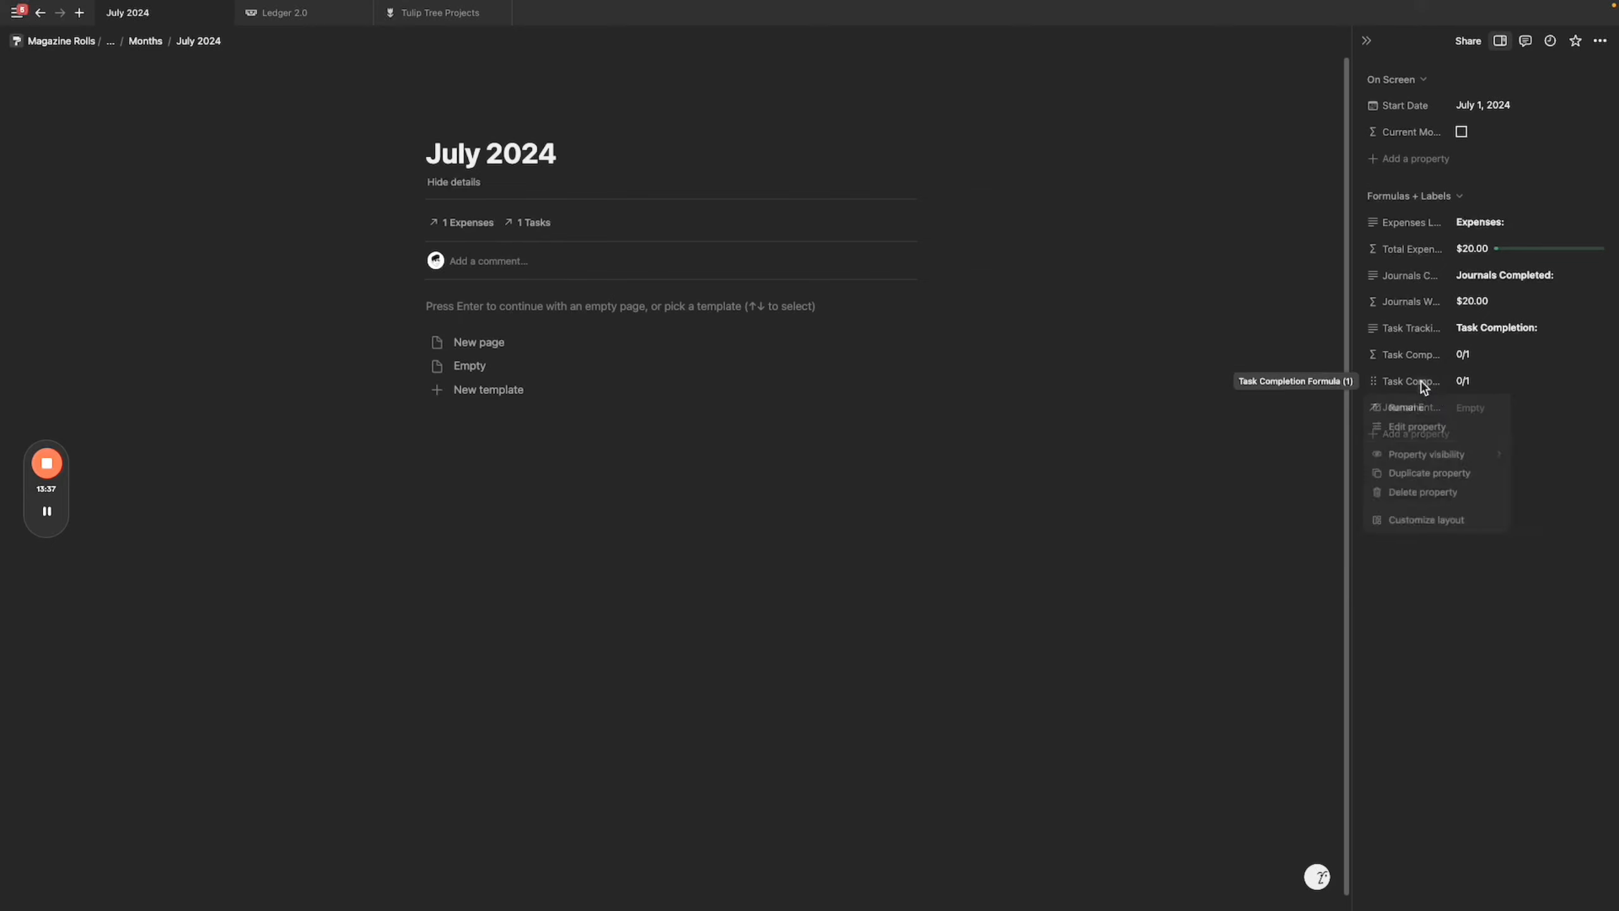
left_click(1429, 428)
left_click(1534, 410)
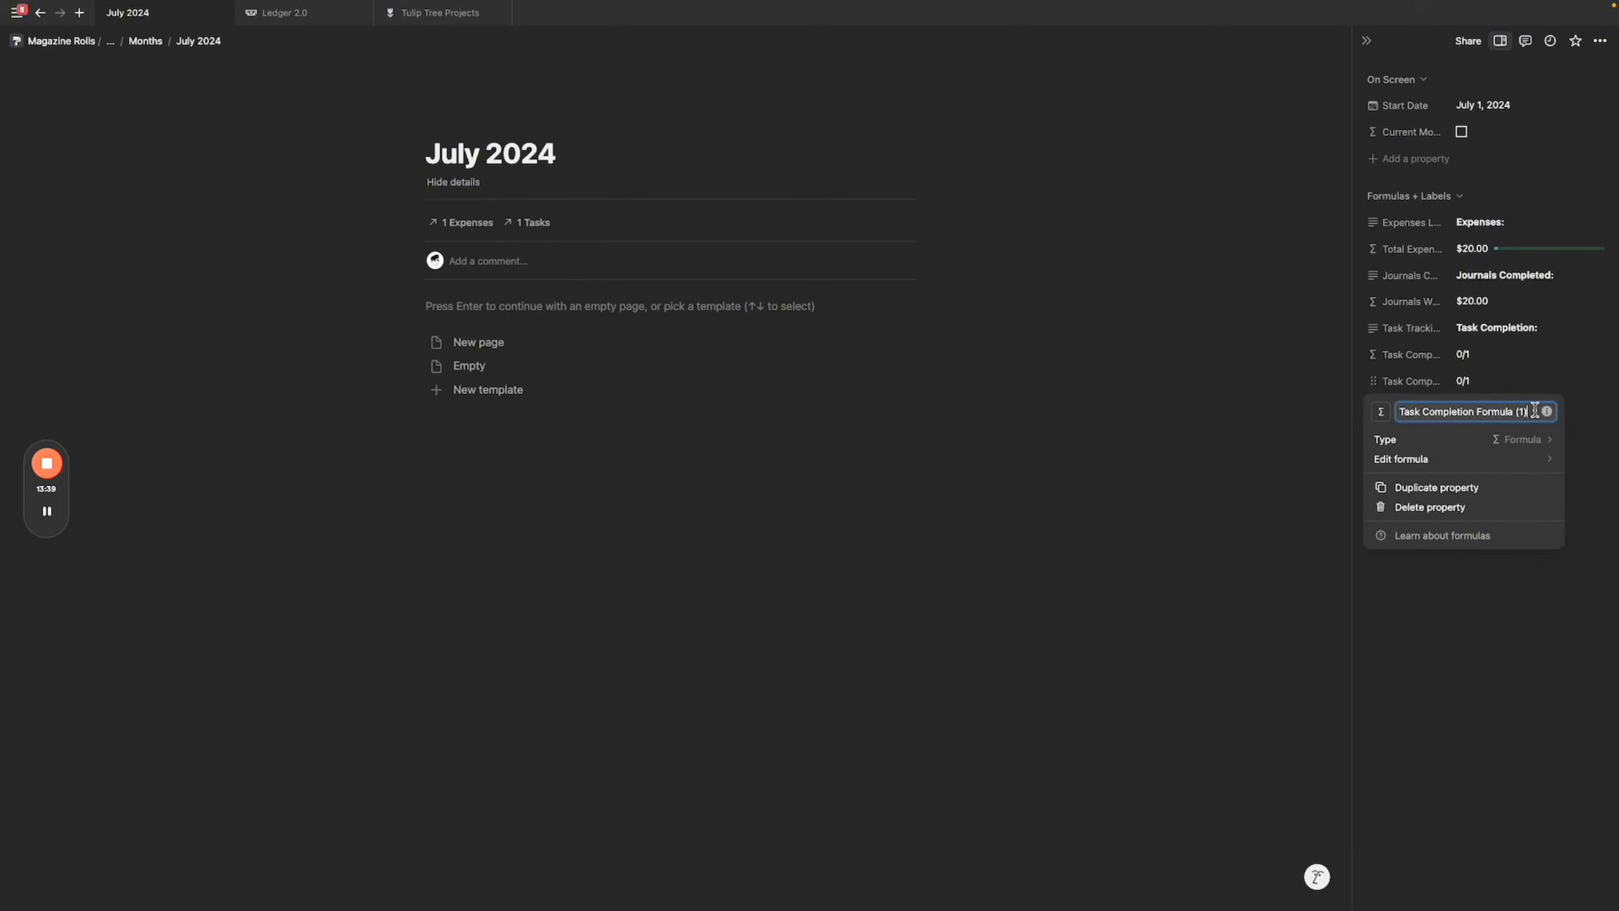
left_click_drag(1534, 410, 1479, 411)
type("Progress")
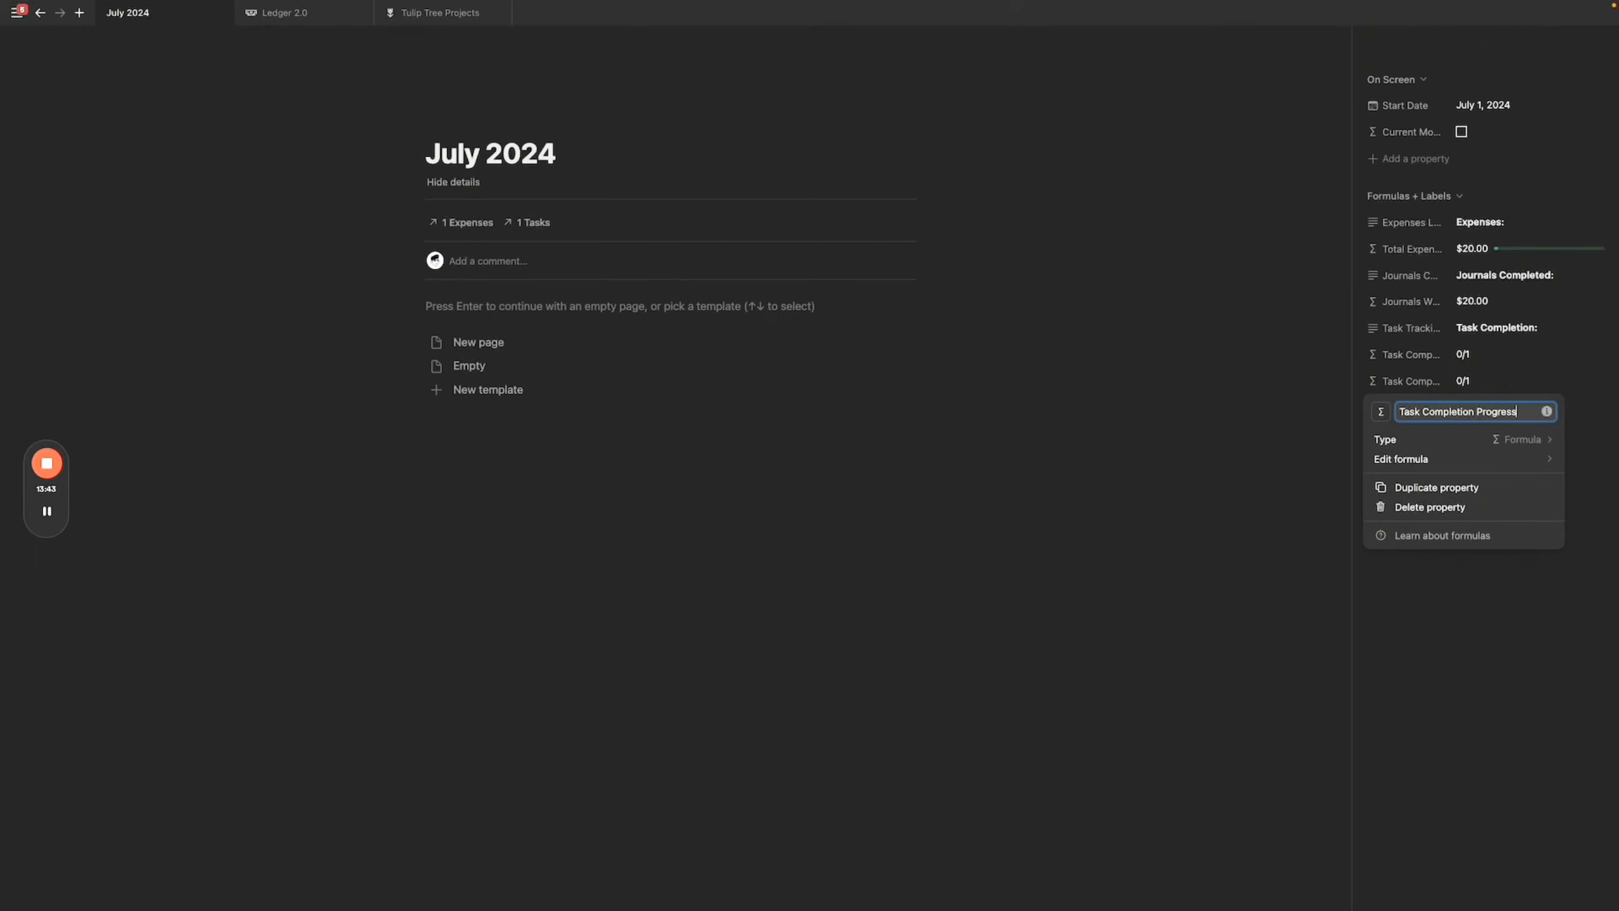
In Task Completion Progress, replace the + "/" + text with a division so checked tasks are divided by Tasks.length(), and save.
left_click(1469, 460)
left_click(1128, 508)
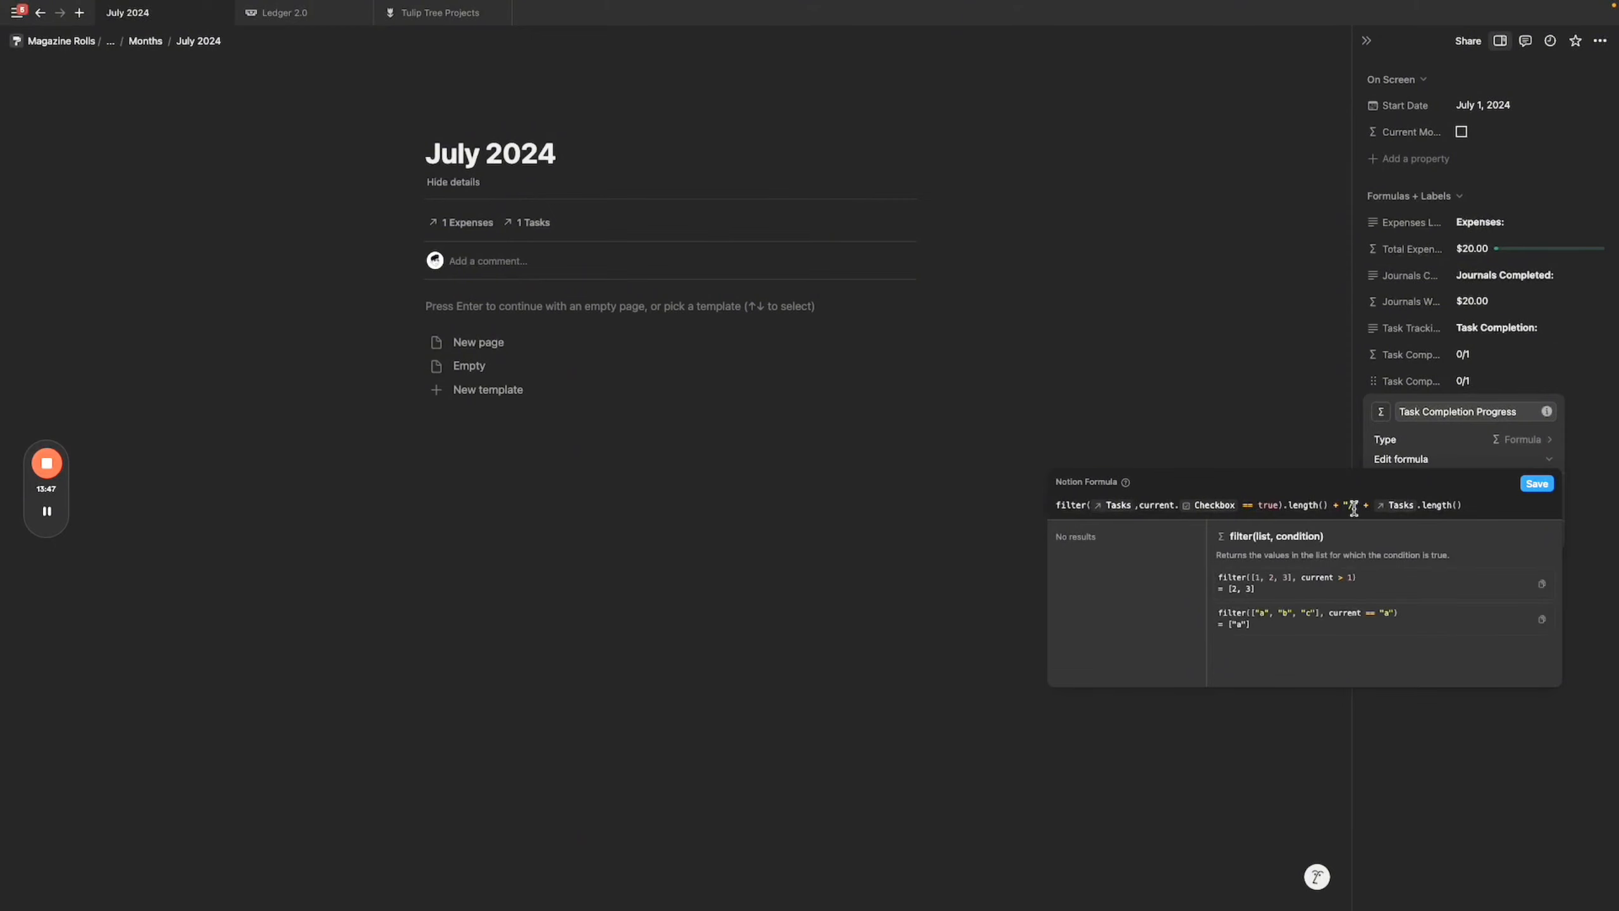
left_click_drag(1370, 511, 1332, 511)
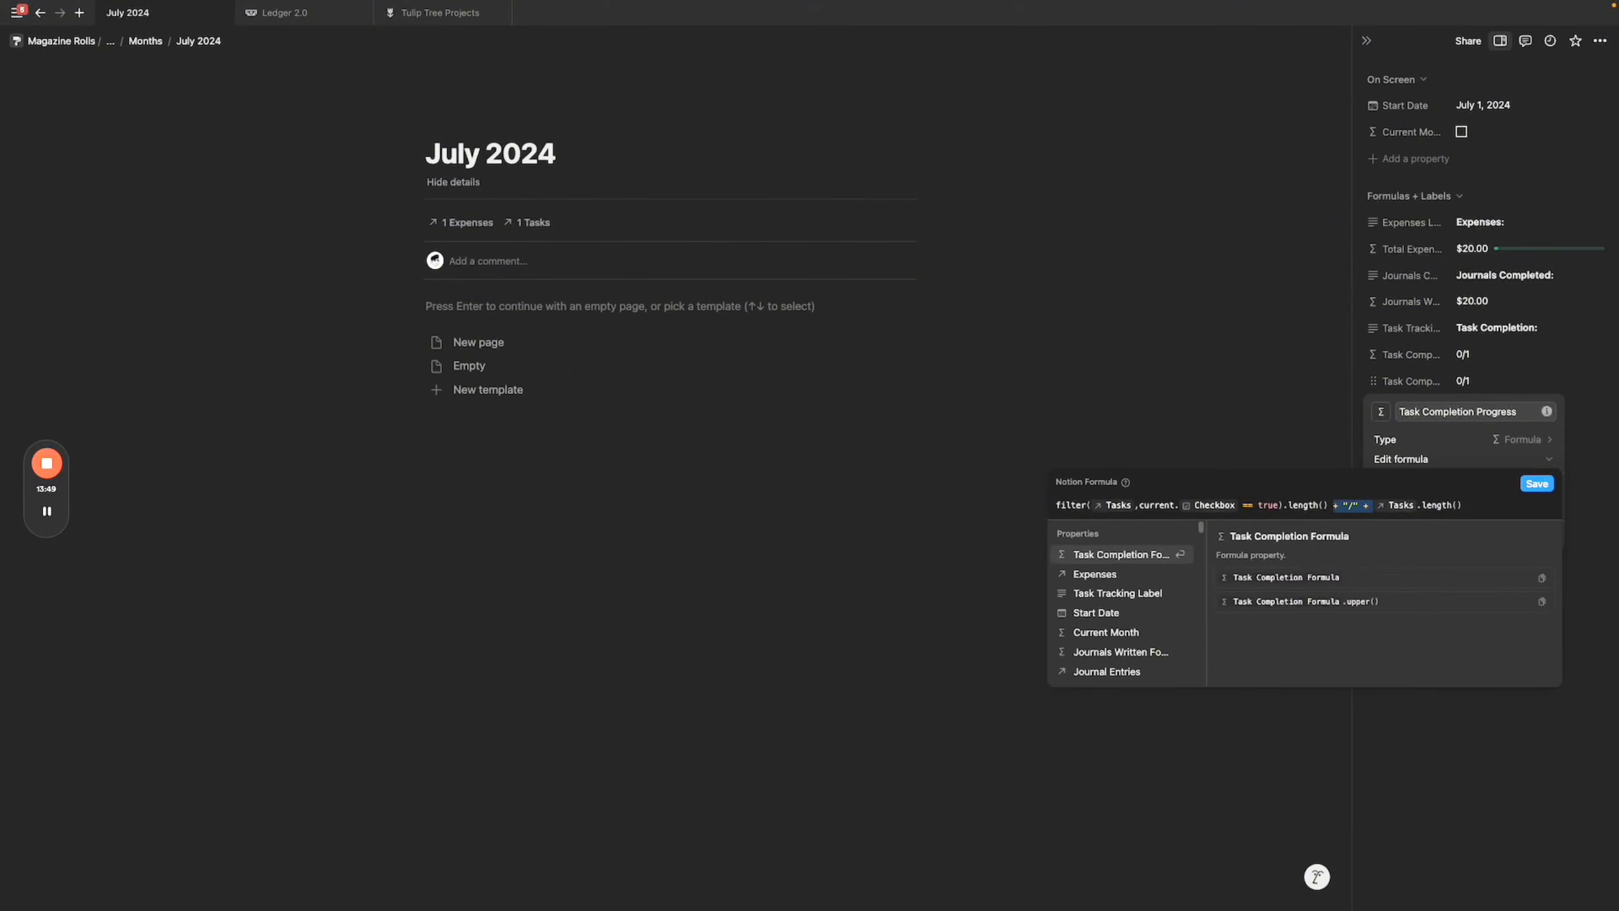
type("/")
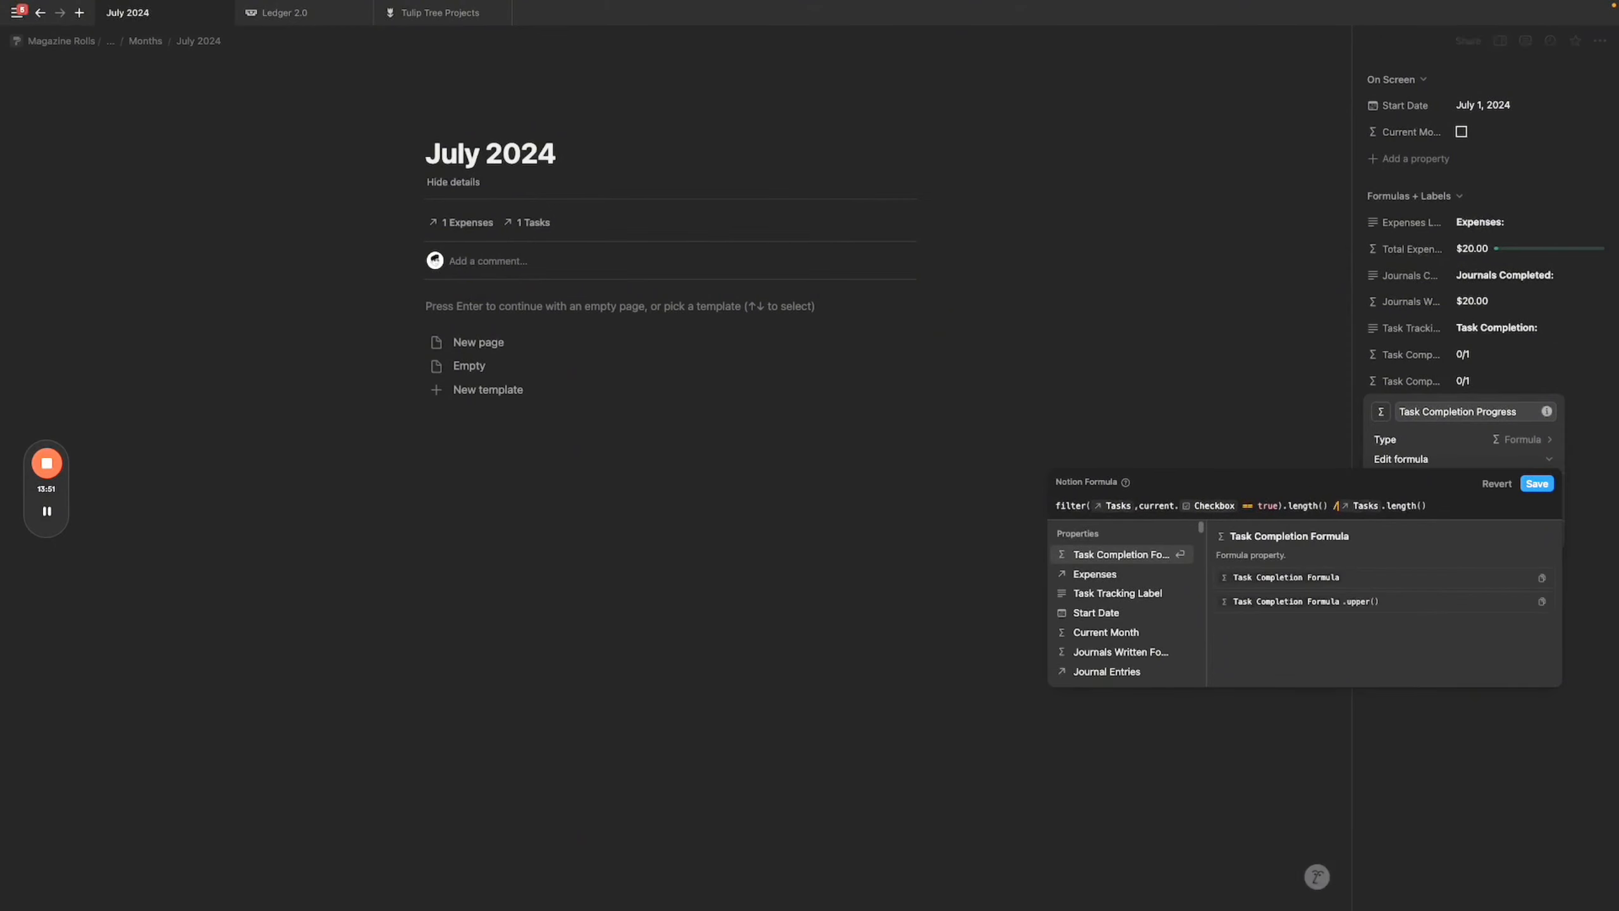
left_click(1537, 483)
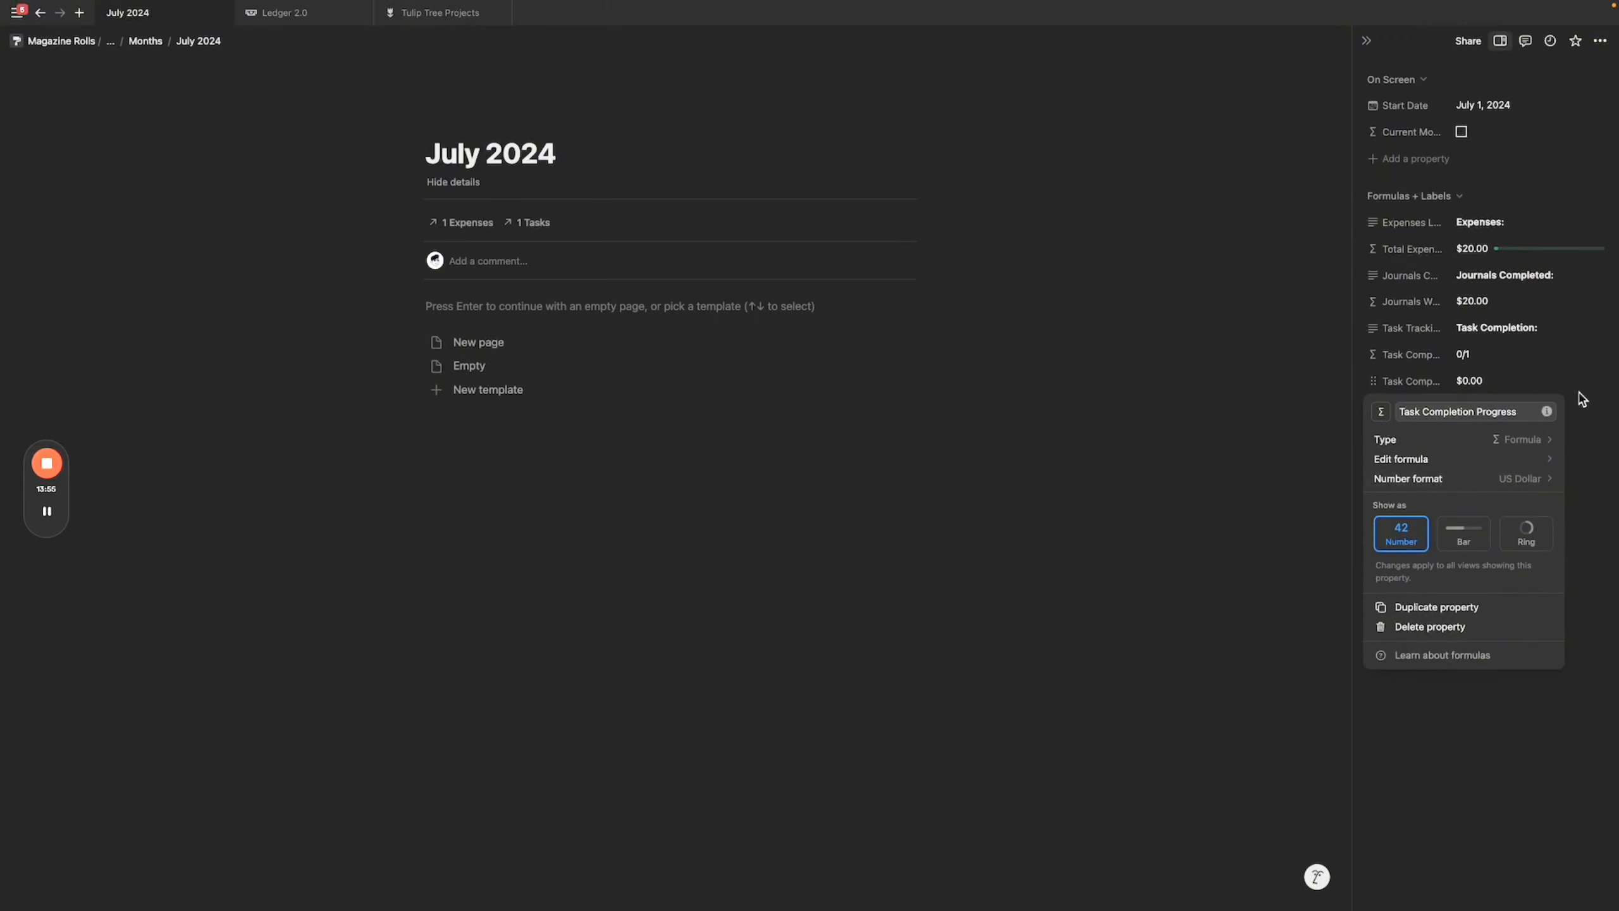
Format Task Completion Progress as Percent, show it as a bar, and hide its number.
left_click(1532, 479)
left_click(1487, 331)
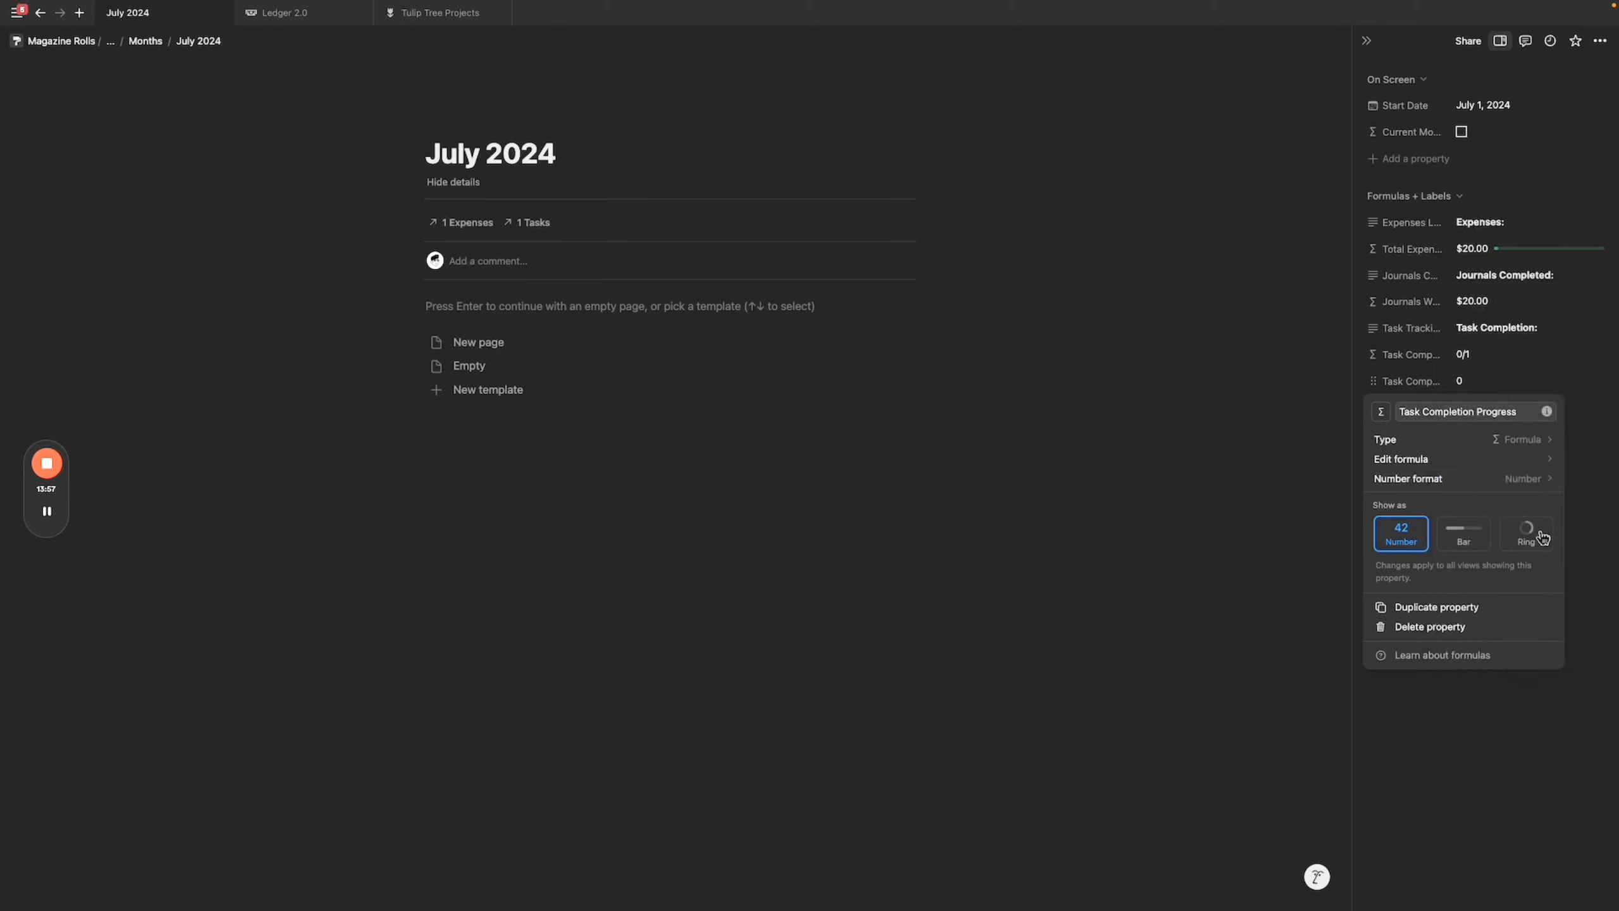
left_click(1530, 488)
left_click(1498, 375)
left_click(1482, 541)
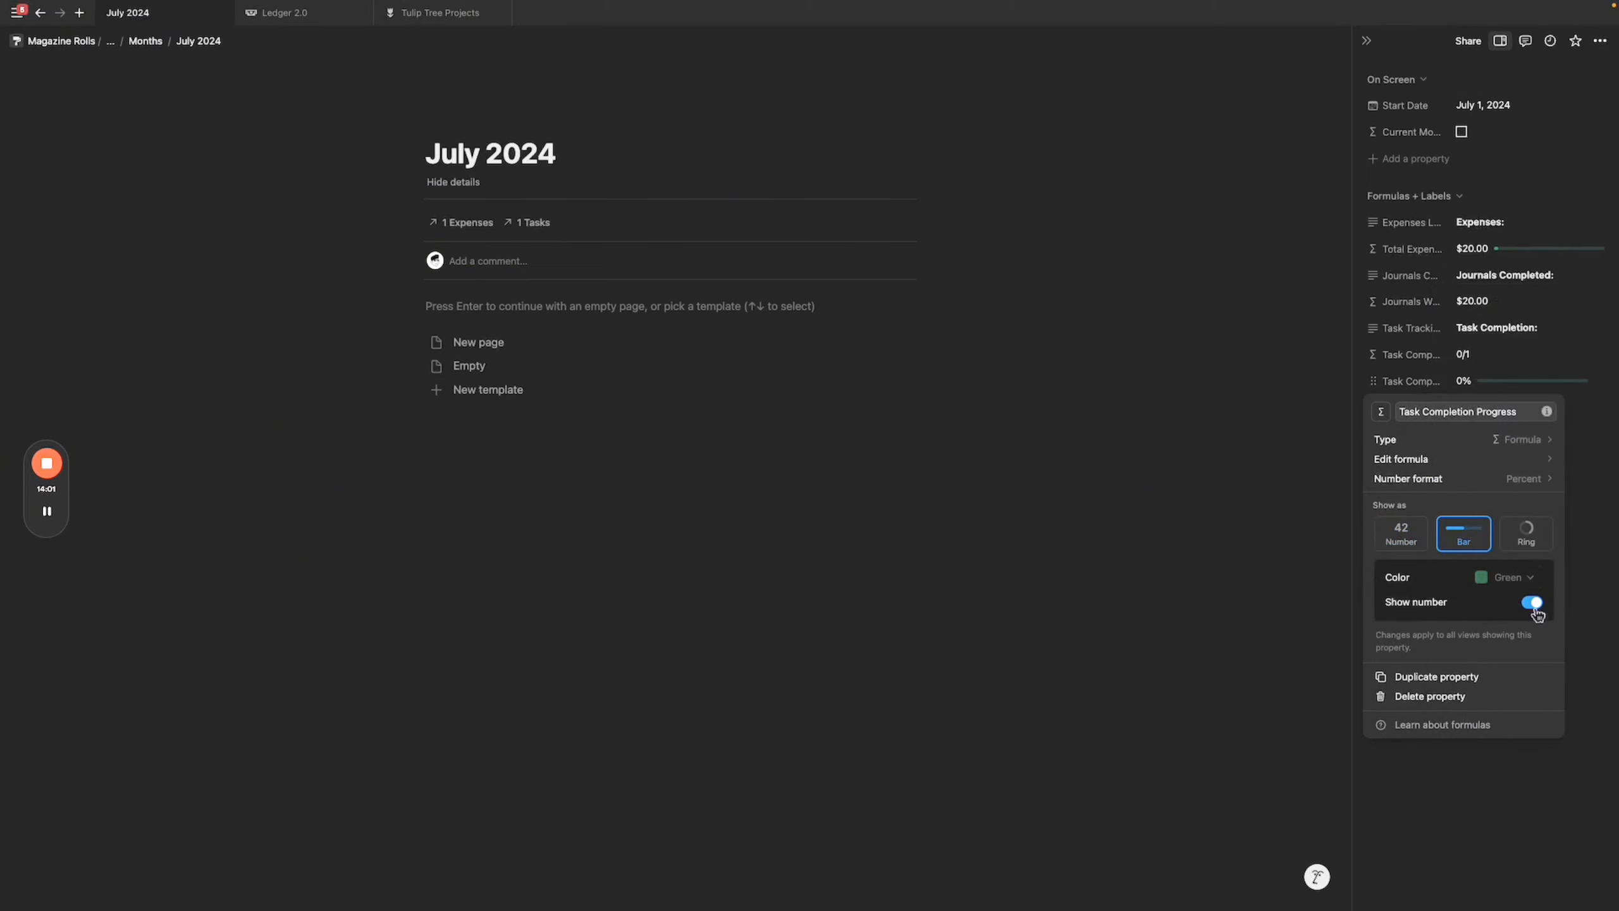
left_click(1533, 602)
left_click(1514, 374)
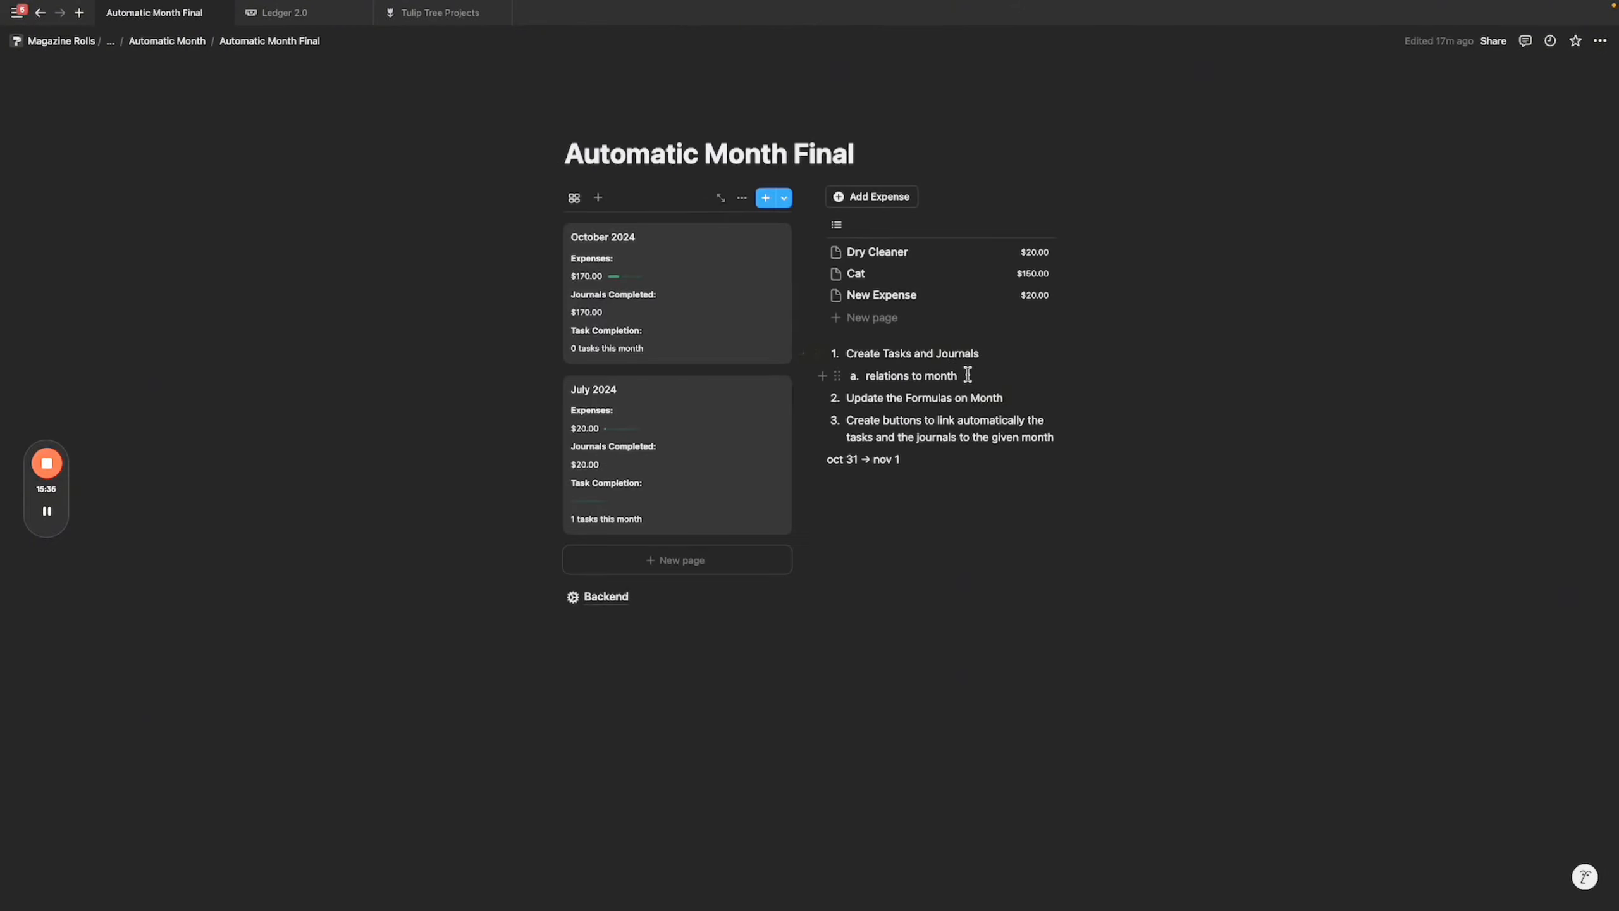
Delete the "Create Tasks and Journals" item and its "relations to month" sub-item from the Automatic Month Final to-do list.
left_click_drag(960, 376, 820, 362)
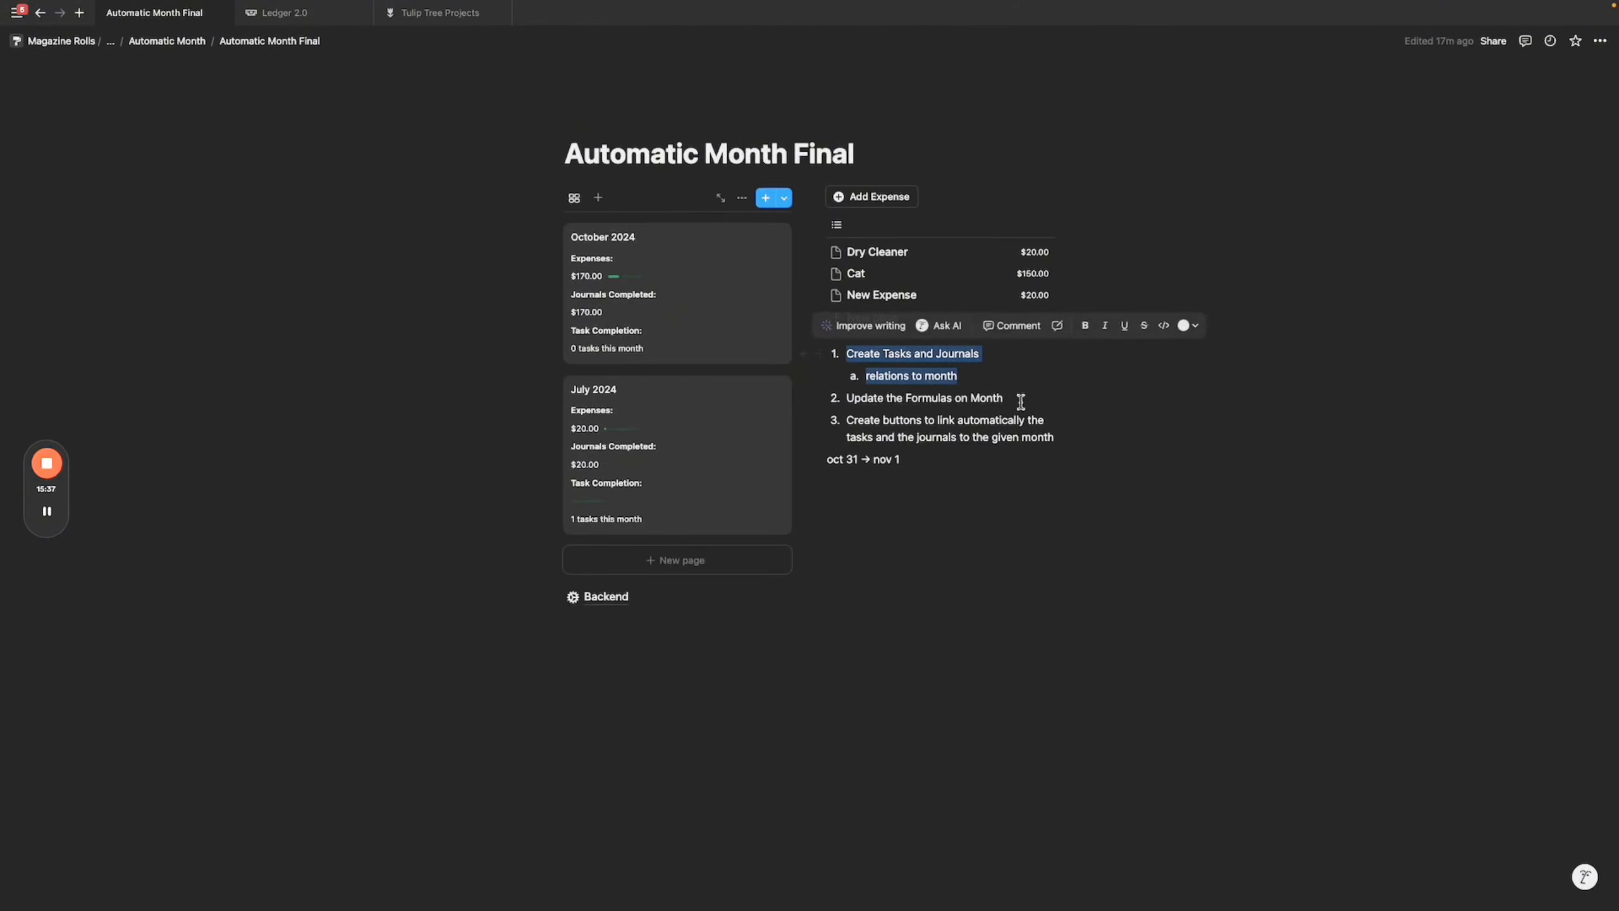
key("BackSpace")
key("BackSpace")
key("BackSpace")
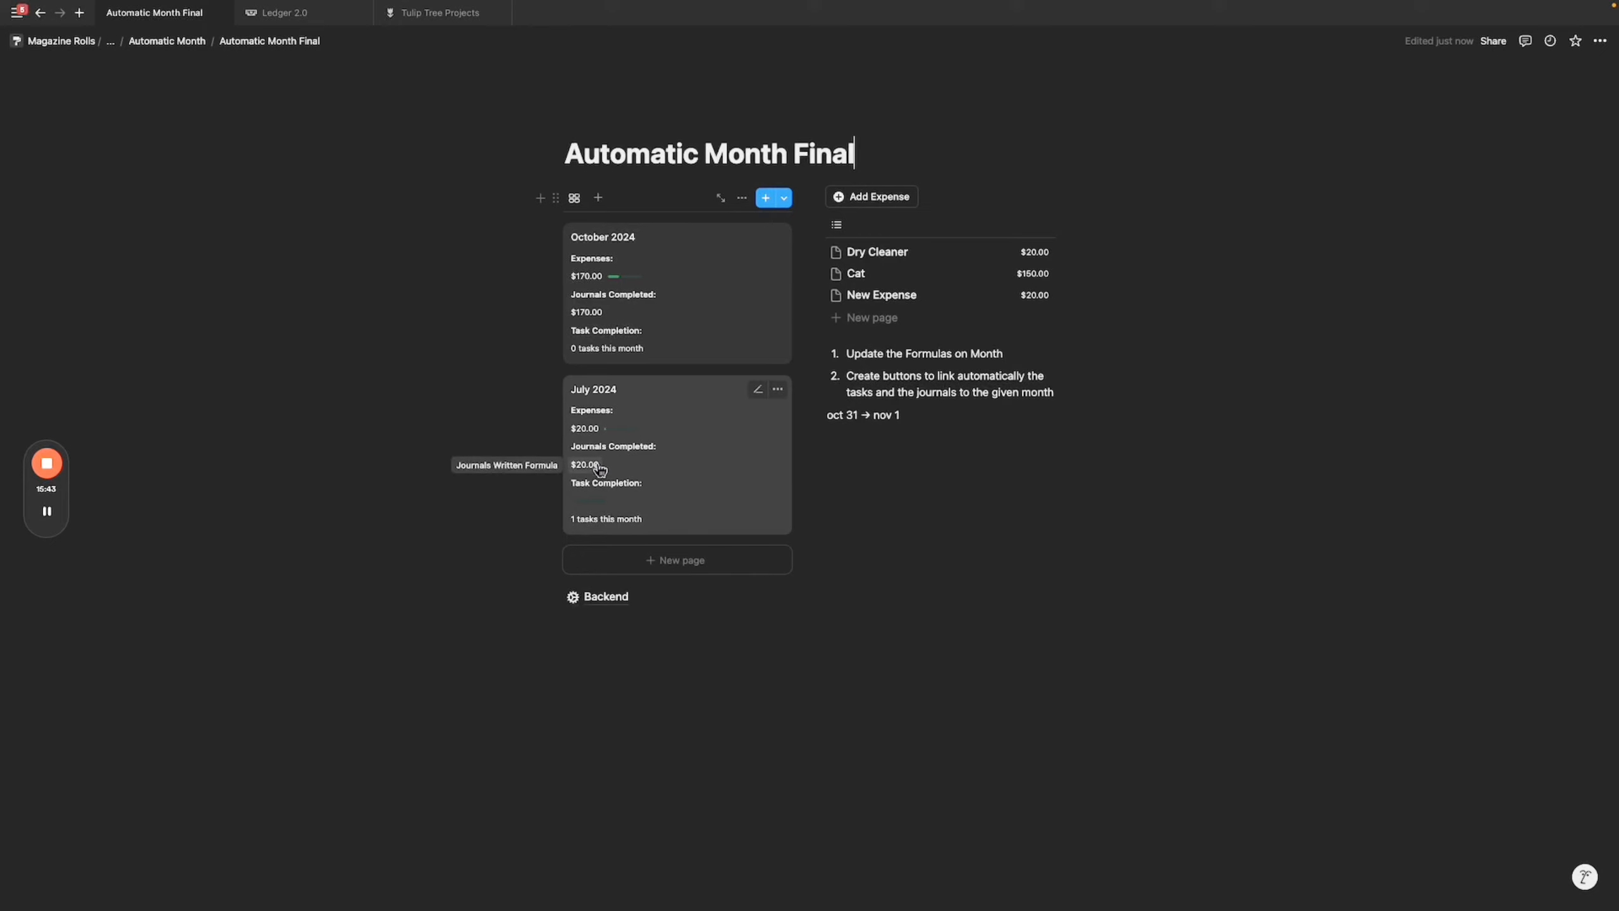
In the July 2024 page, replace the Journals Written Formula with Journal Entries.length() and save it.
left_click(760, 478)
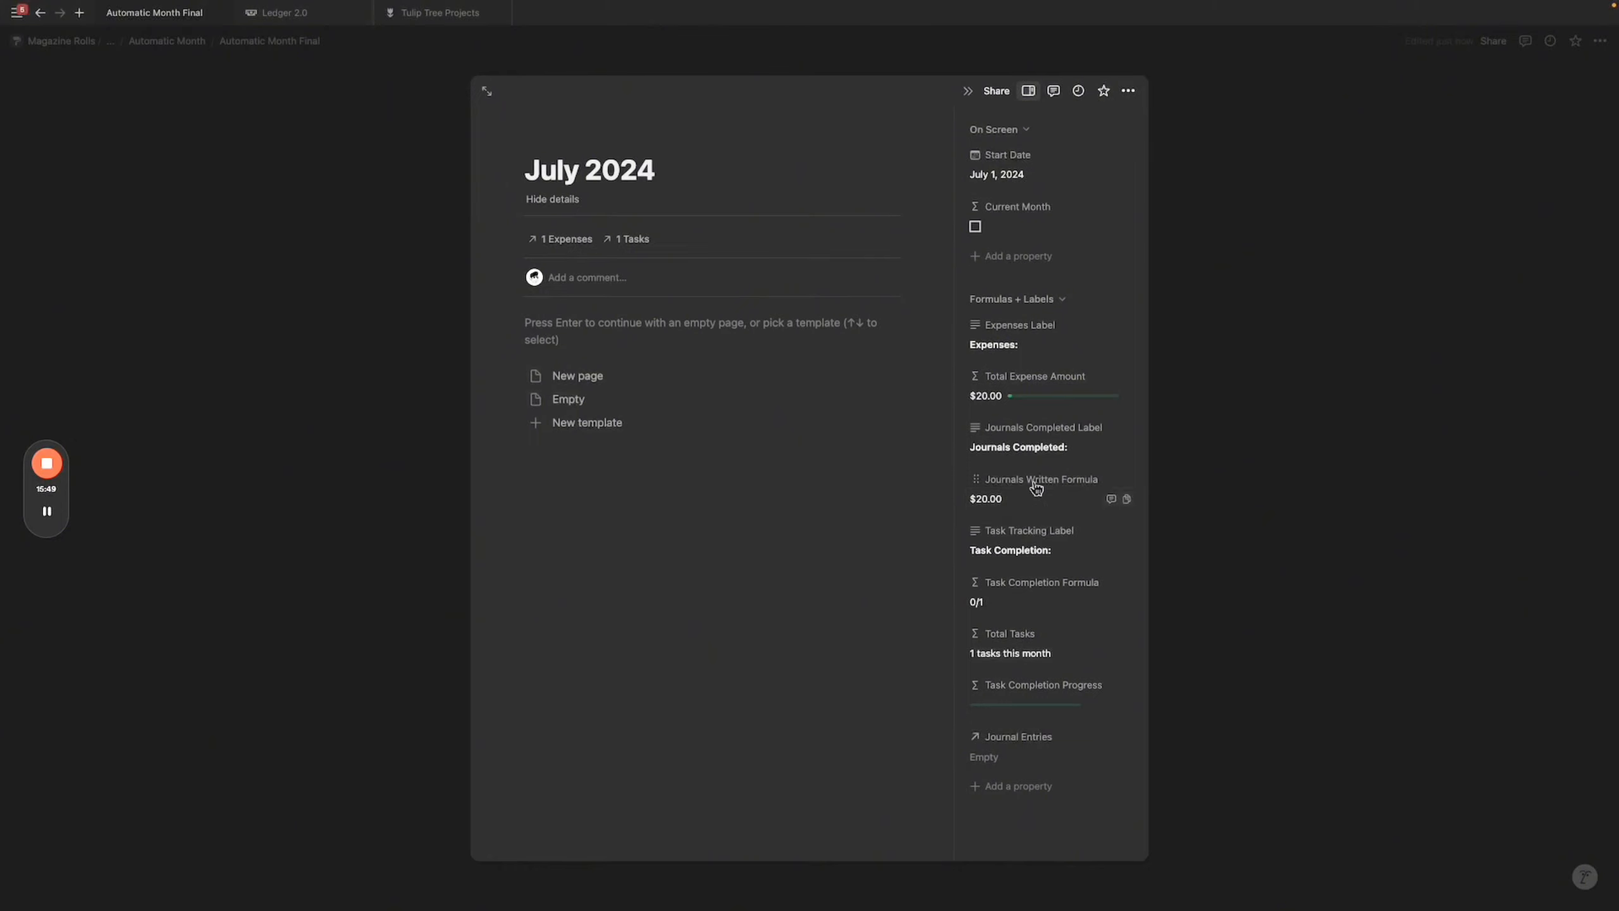
left_click(1022, 501)
left_click(1075, 550)
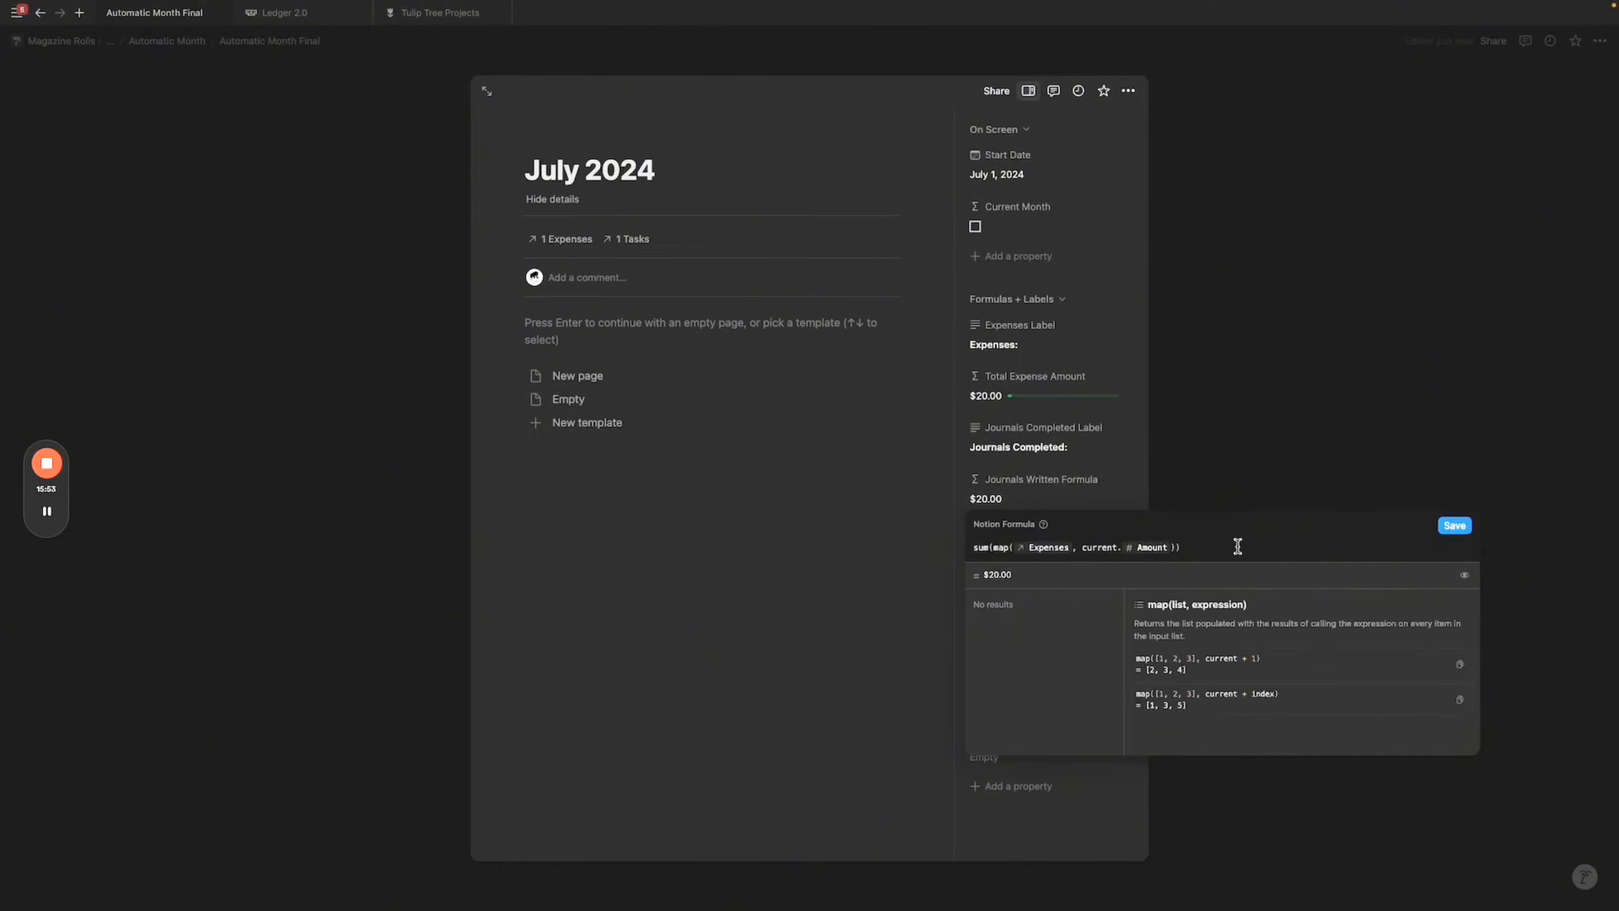
key("ctrl+a")
key("BackSpace")
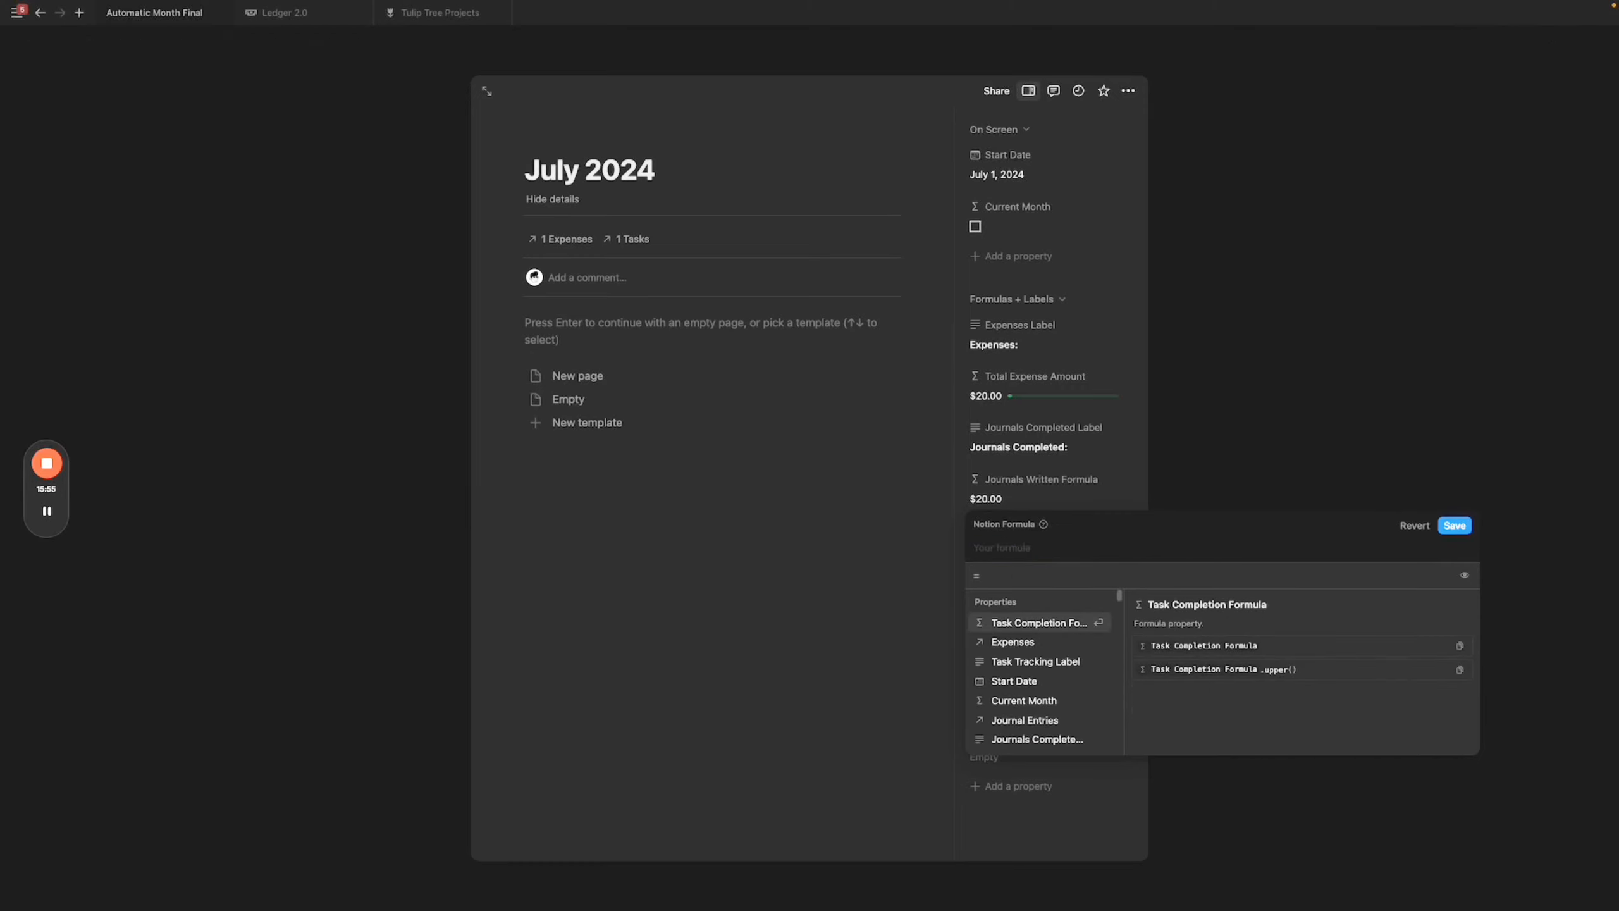
type("jo")
key("Return")
type(".leng")
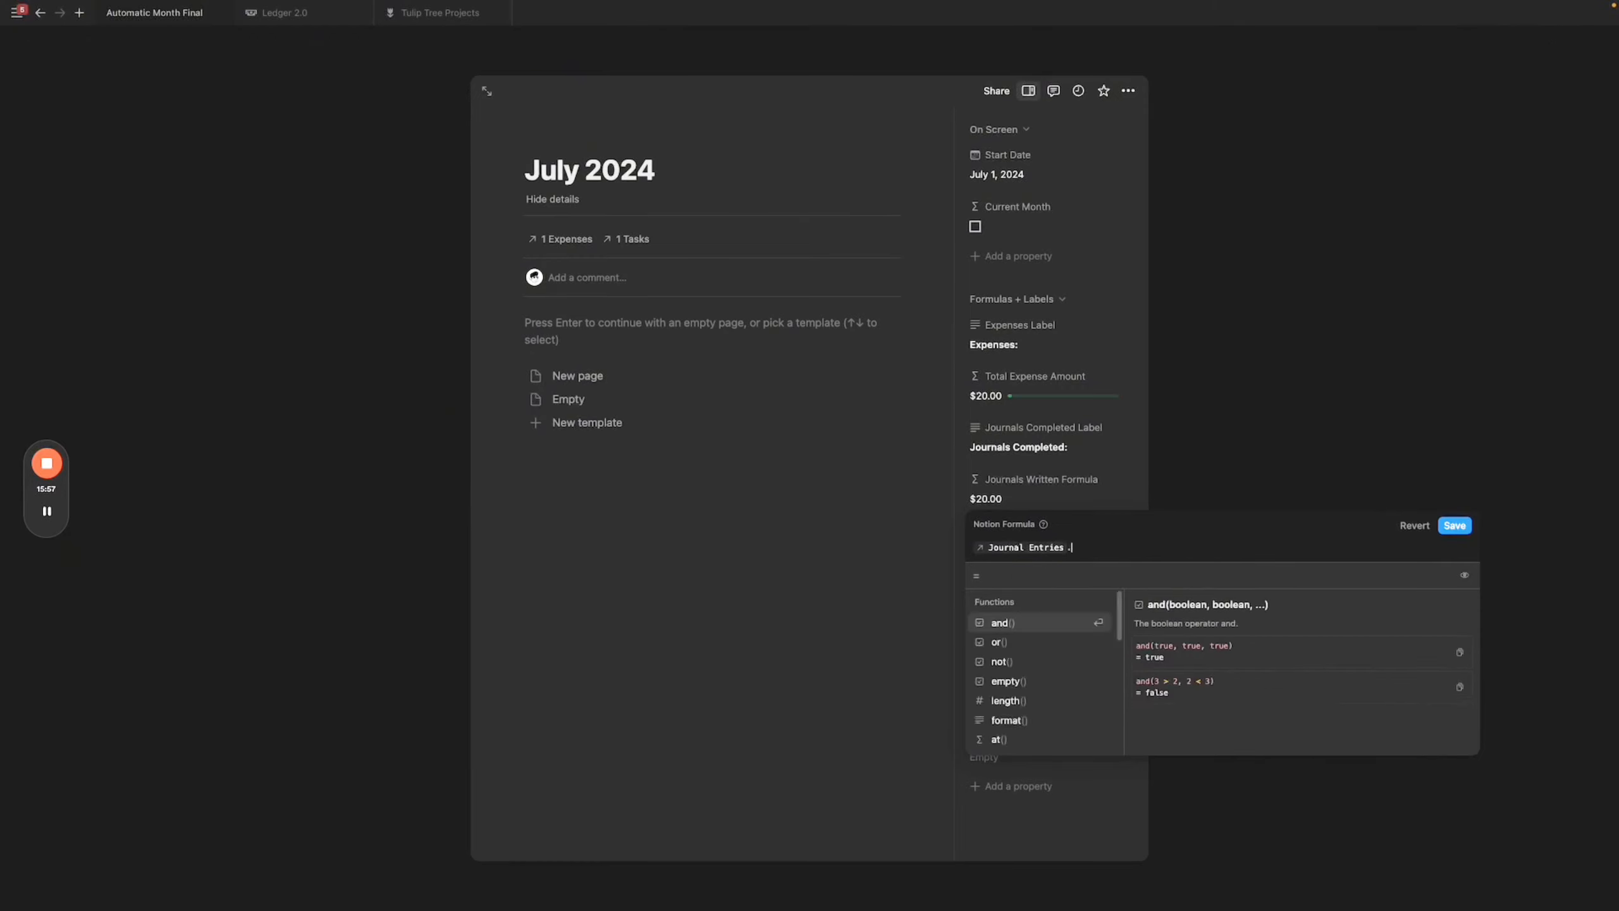
type("th")
key("Return")
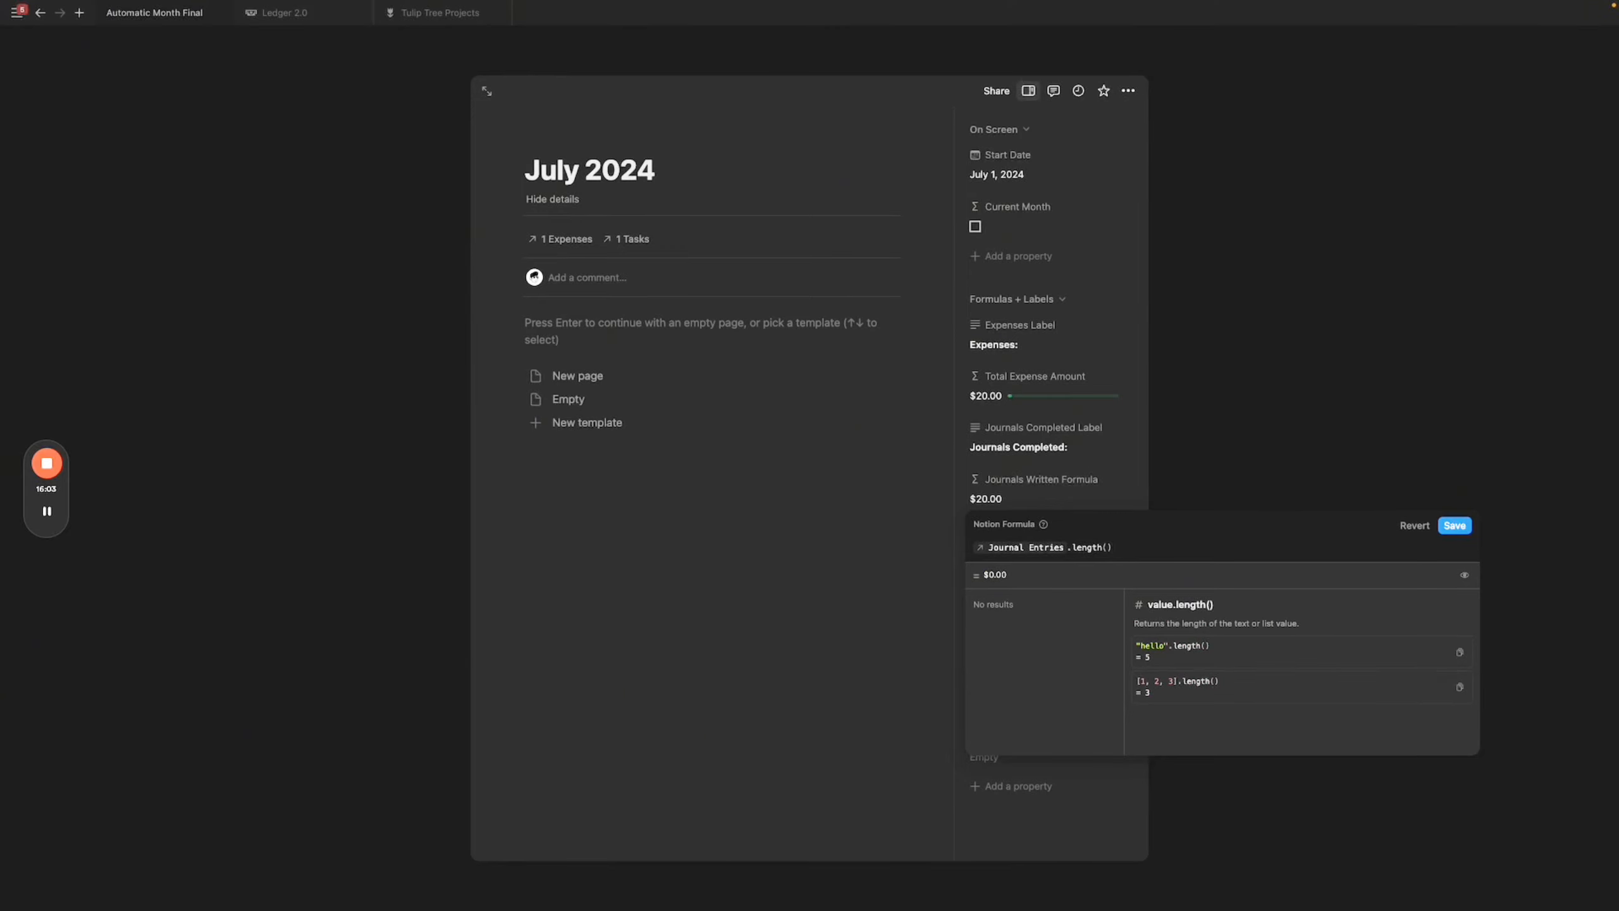
left_click(1456, 525)
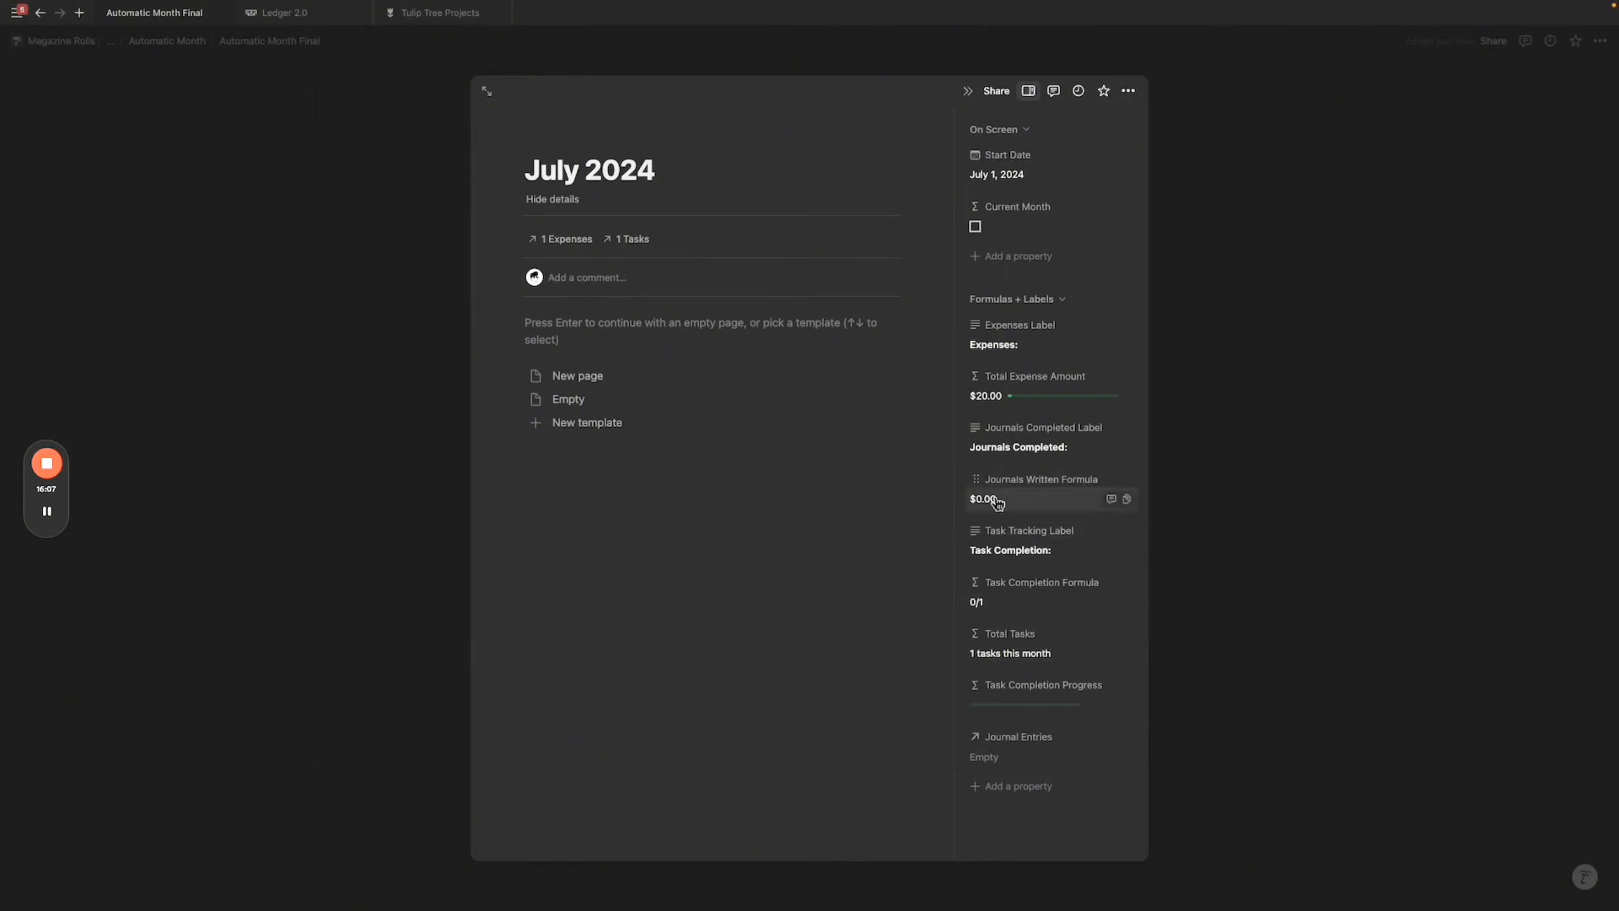
Show Journals Written Formula as a bar divided by 30 and change its number format from US Dollar to a plain number.
left_click(1047, 484)
left_click(1024, 523)
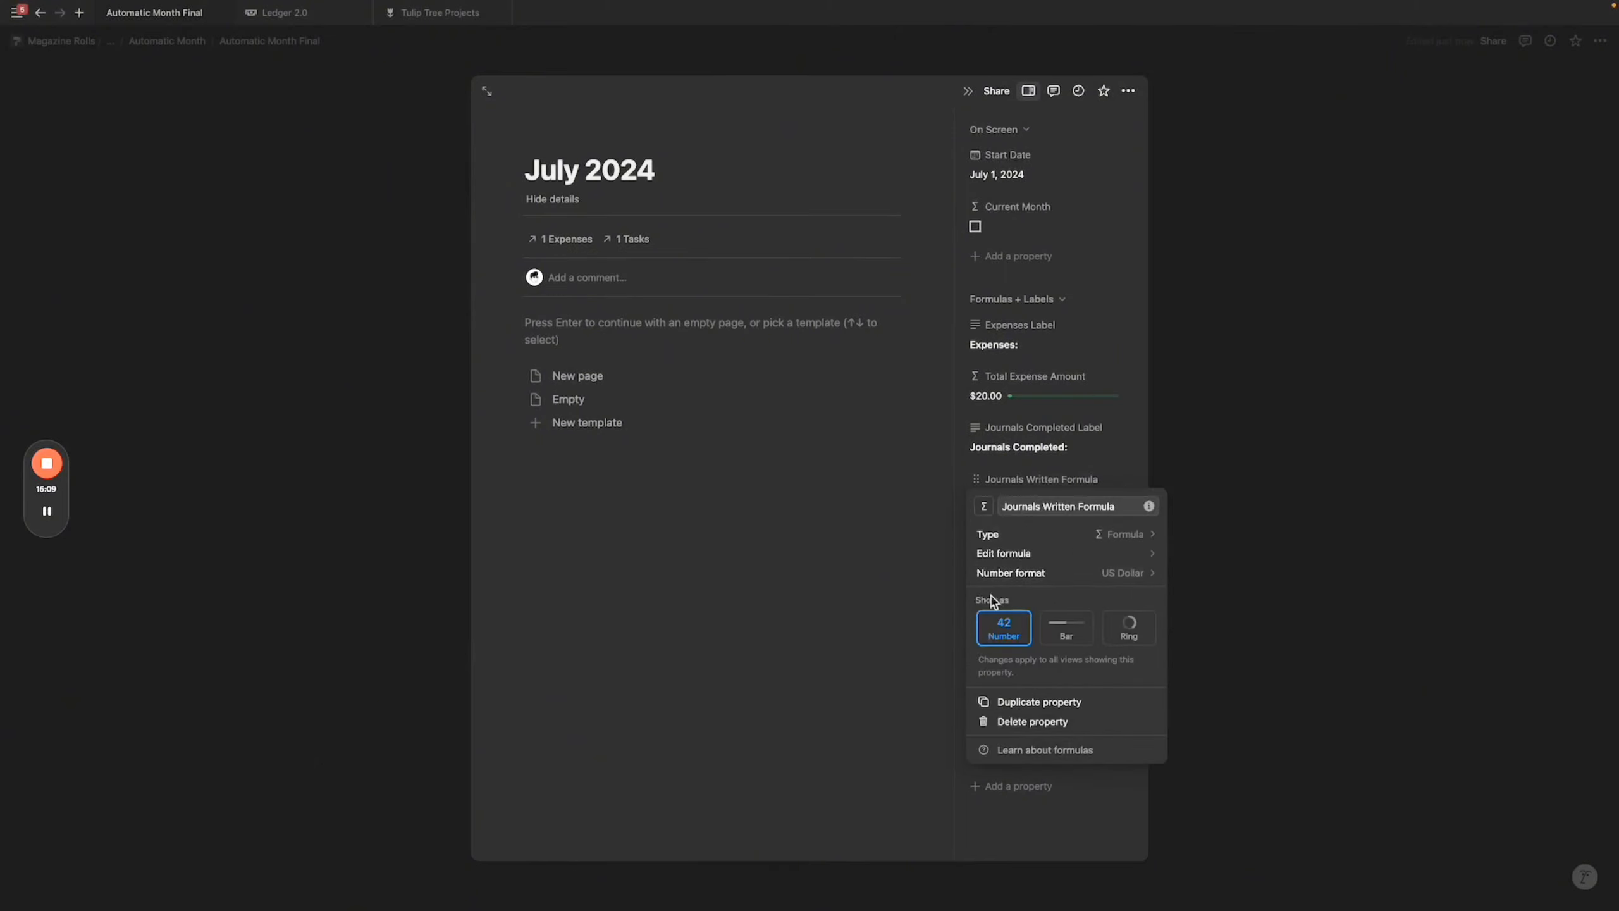
left_click(1068, 641)
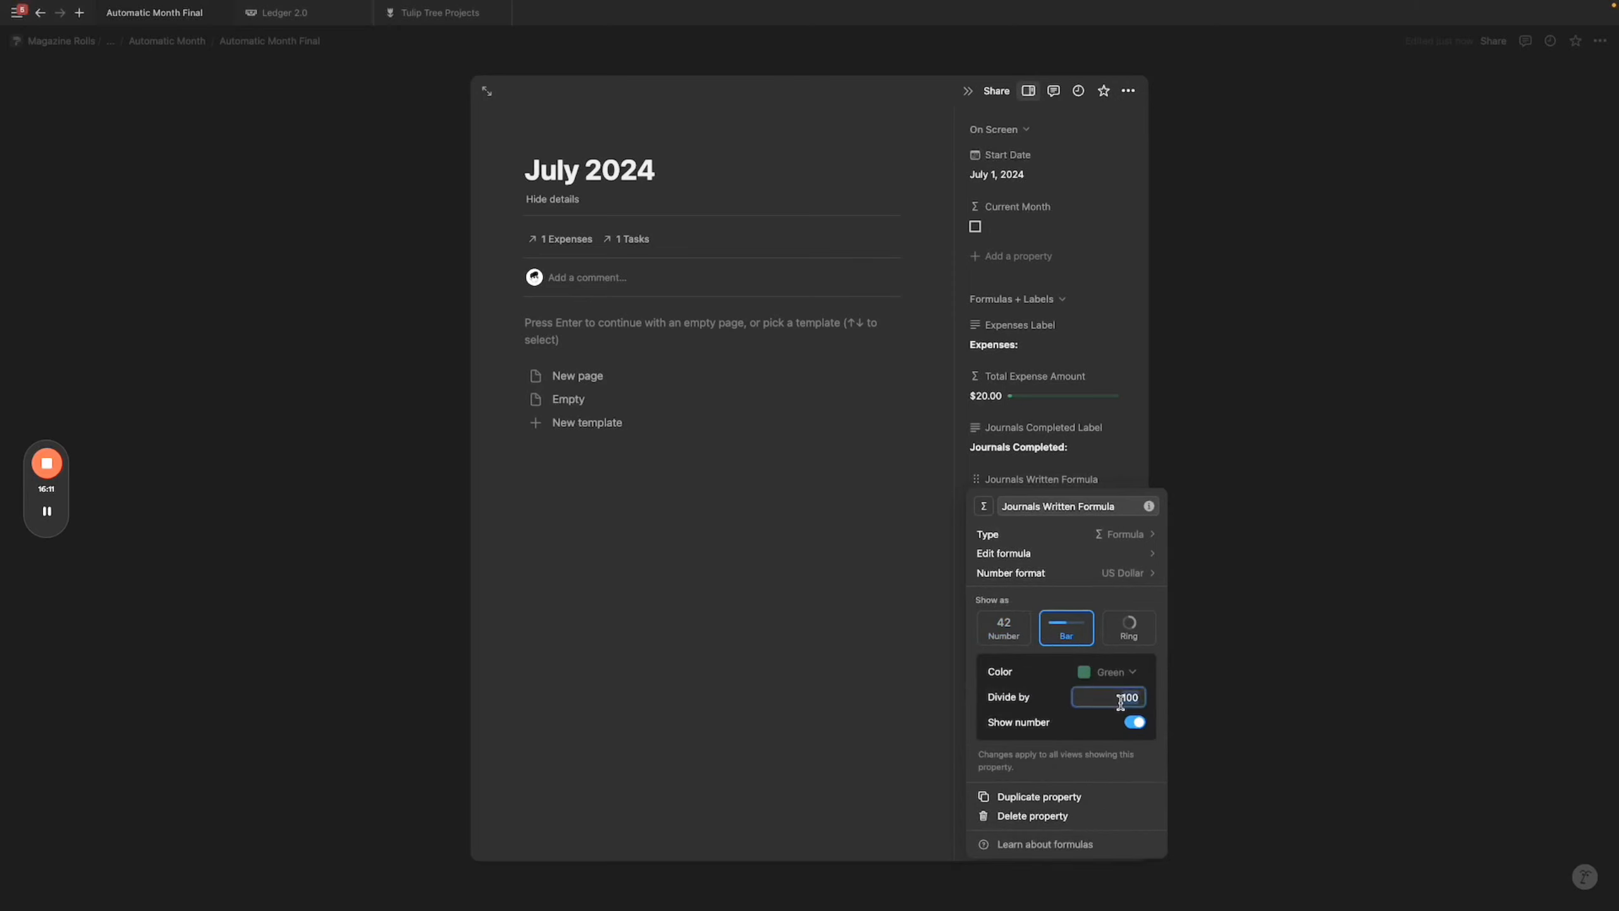
type("30")
left_click(1117, 573)
left_click(1125, 330)
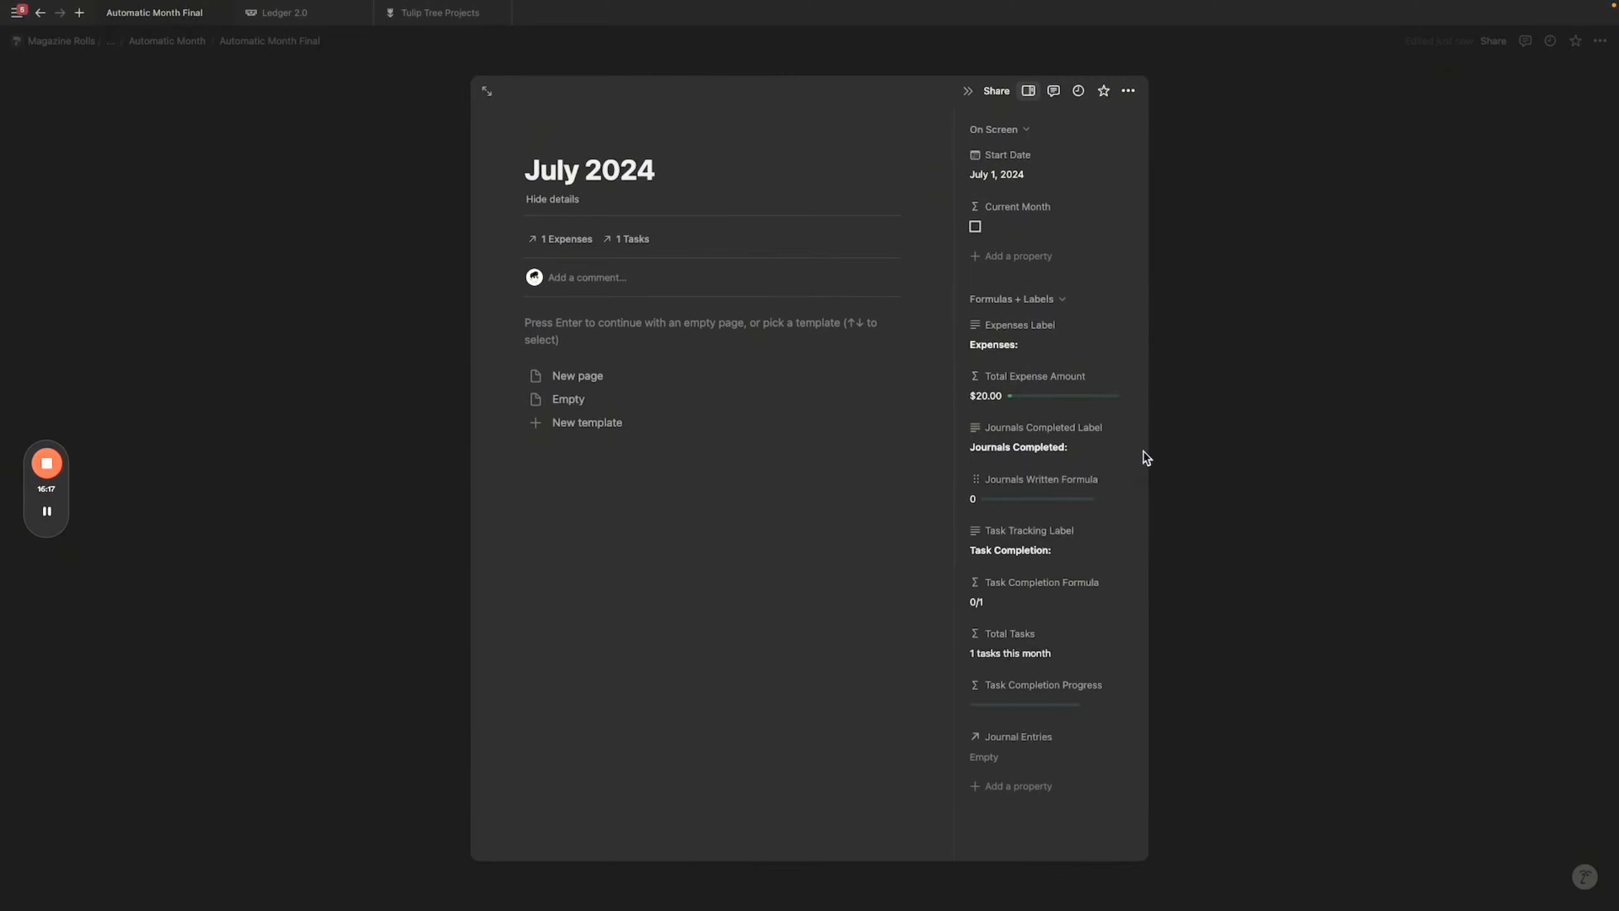
Create and link two Daily Journal pages, "sad" and "mad", in July 2024's Journal Entries, and close the page.
type("sad")
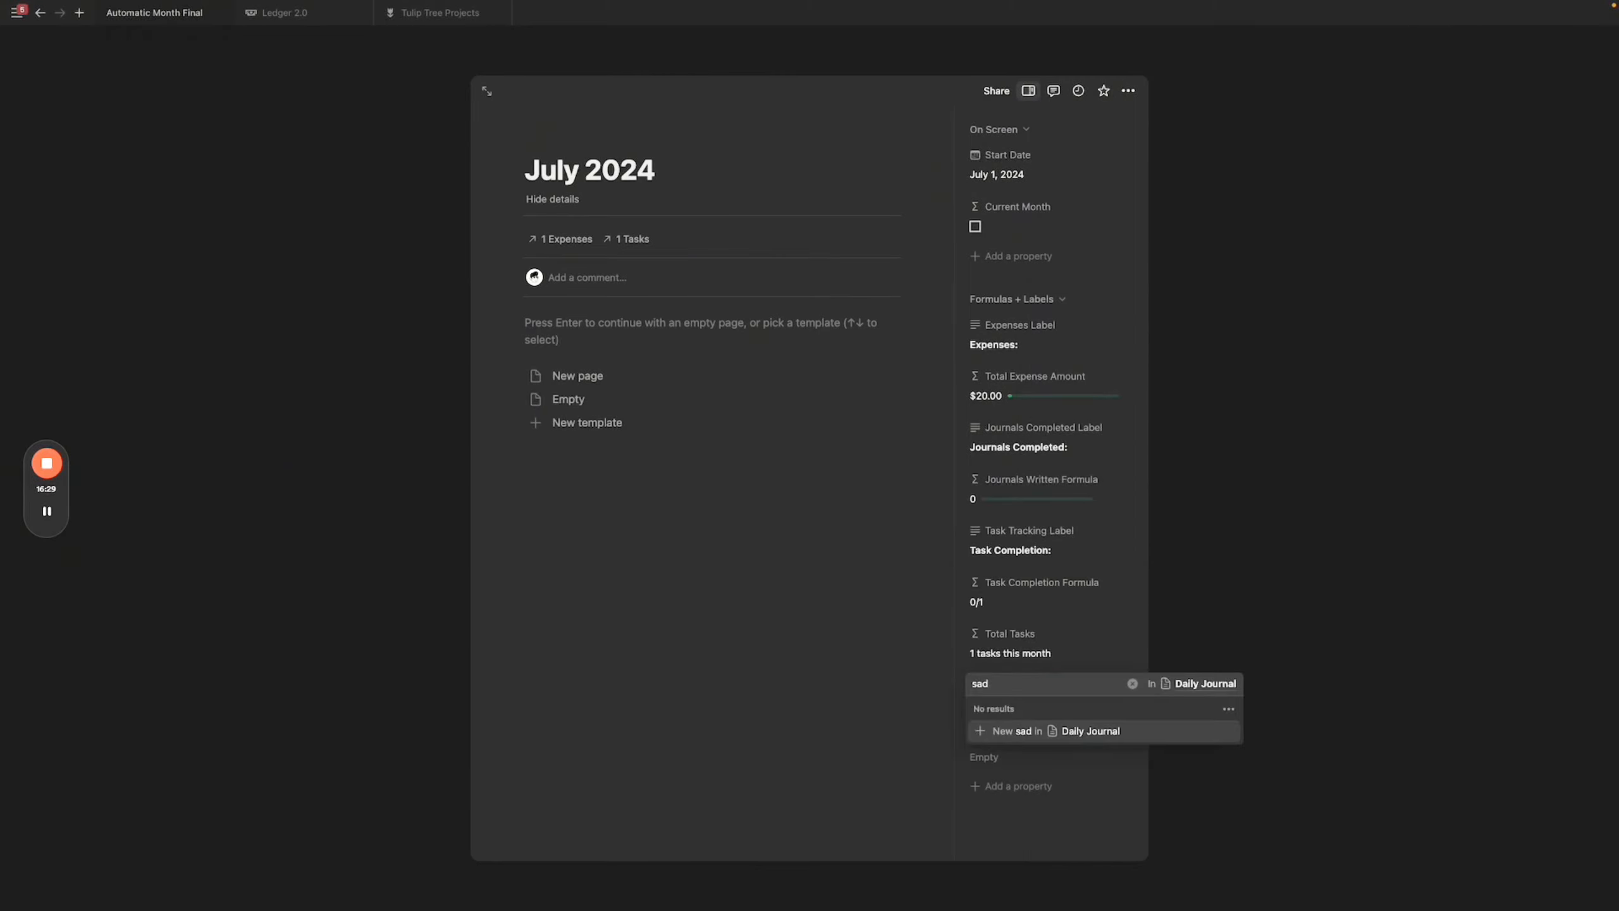
left_click(1034, 739)
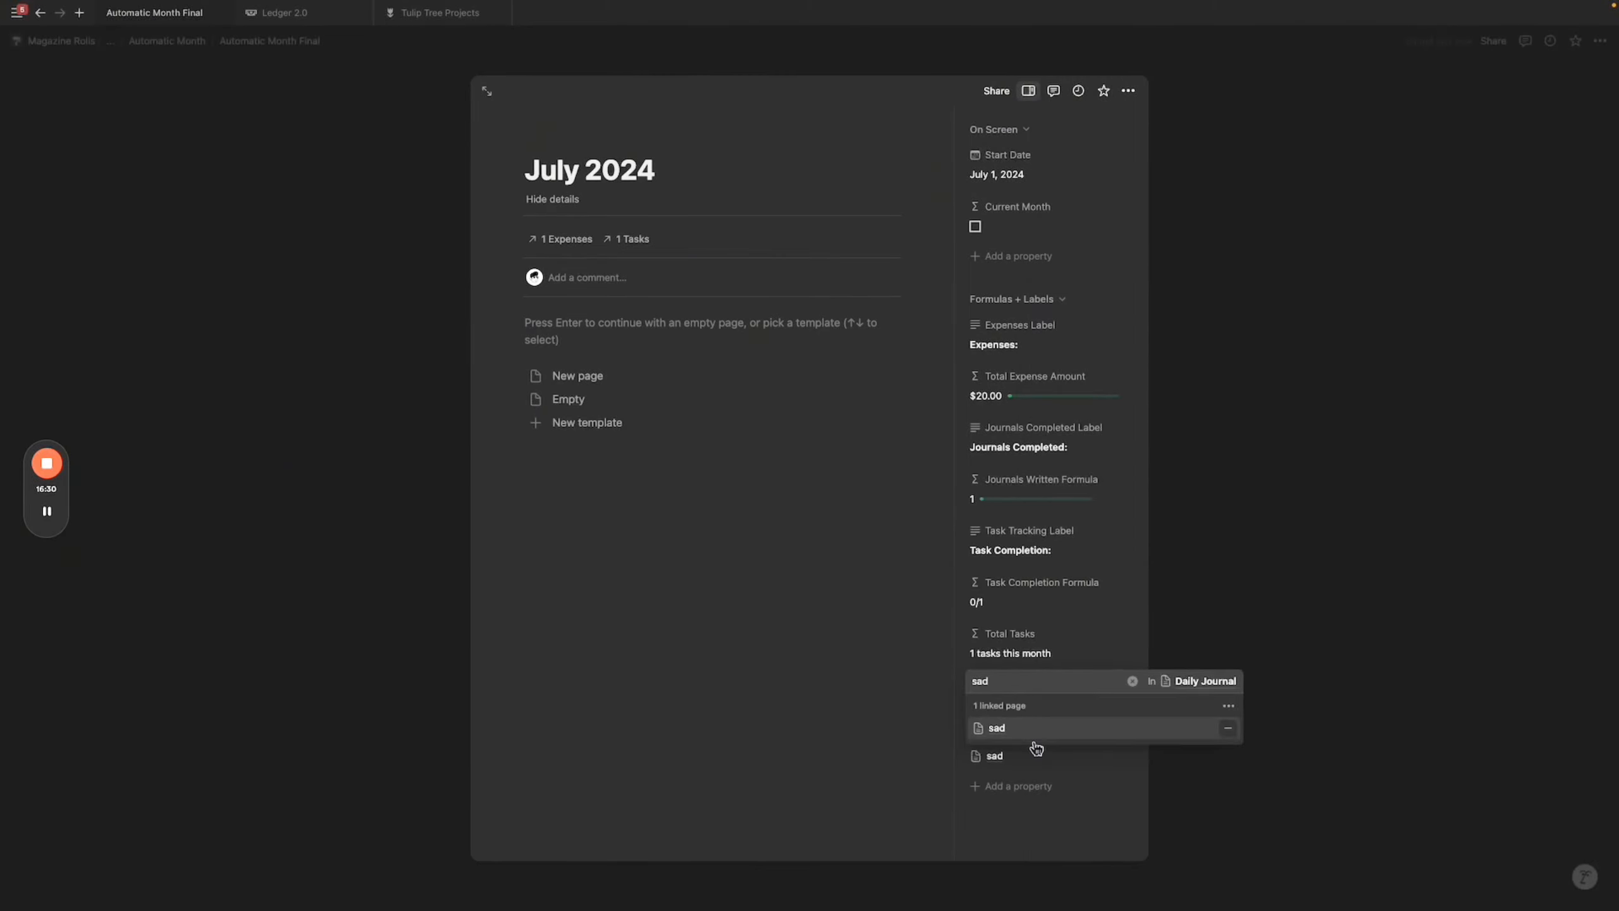
left_click(1073, 789)
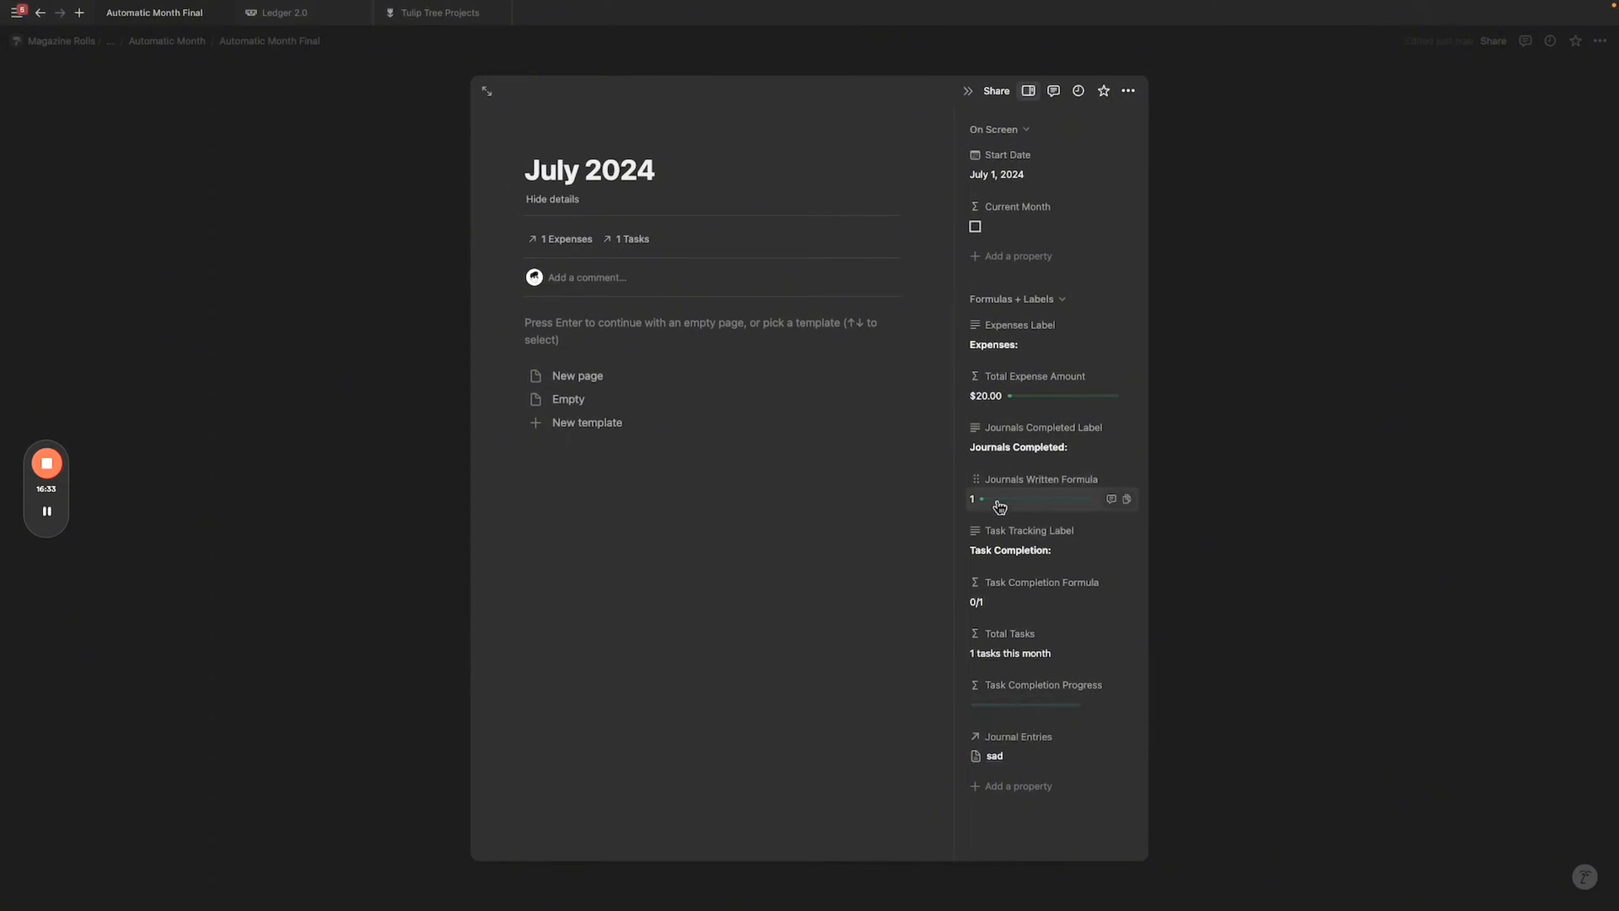
left_click(1129, 762)
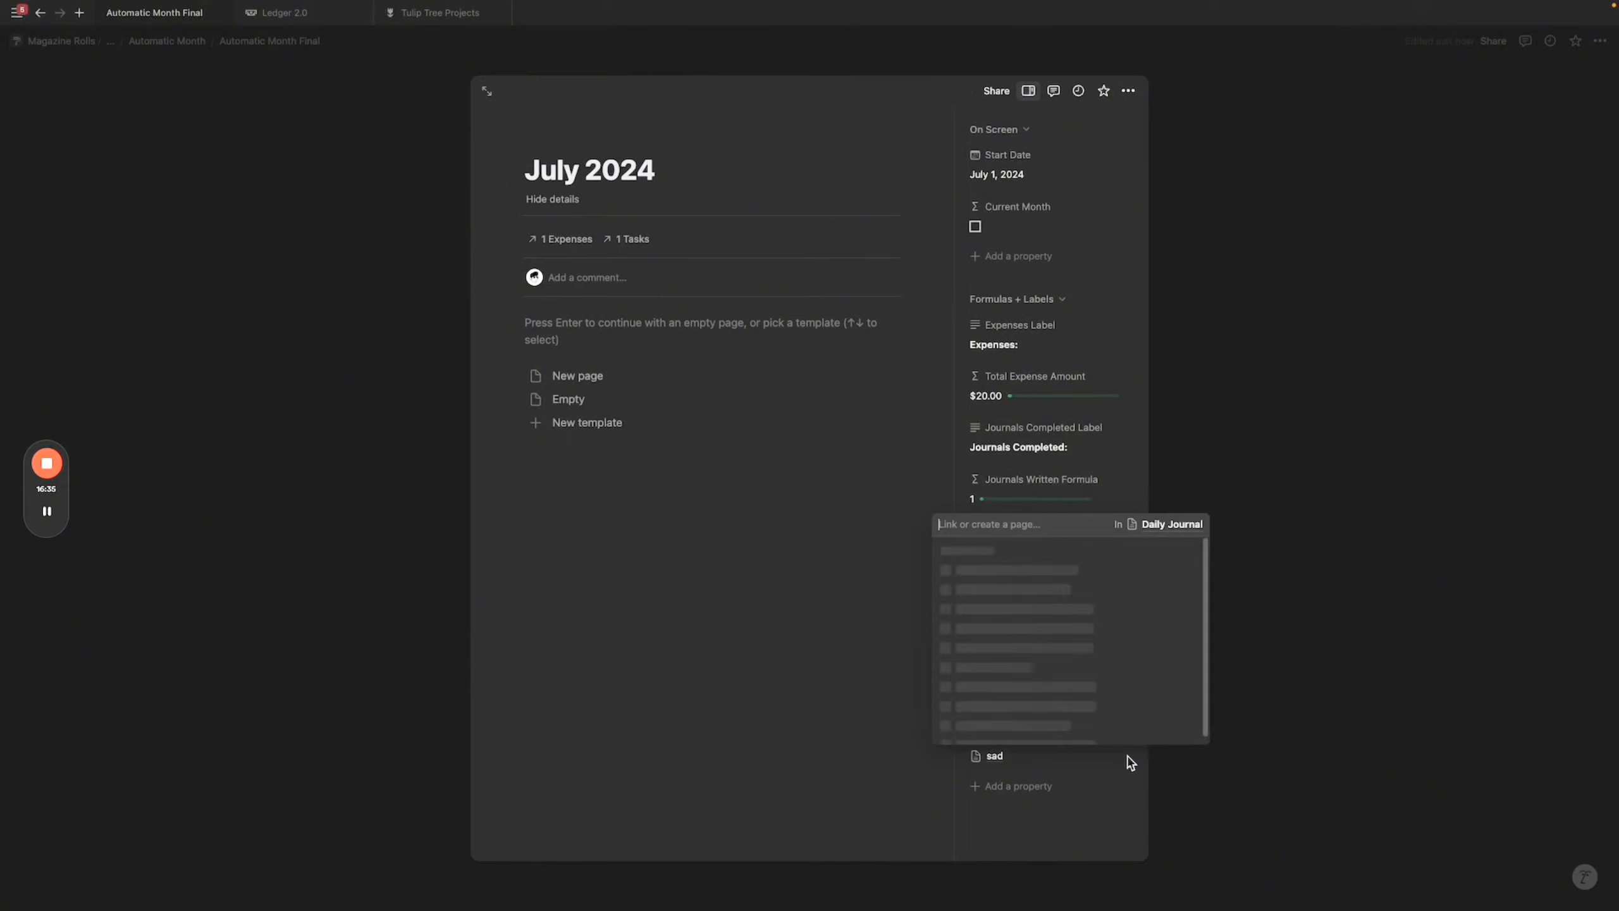
type("mad")
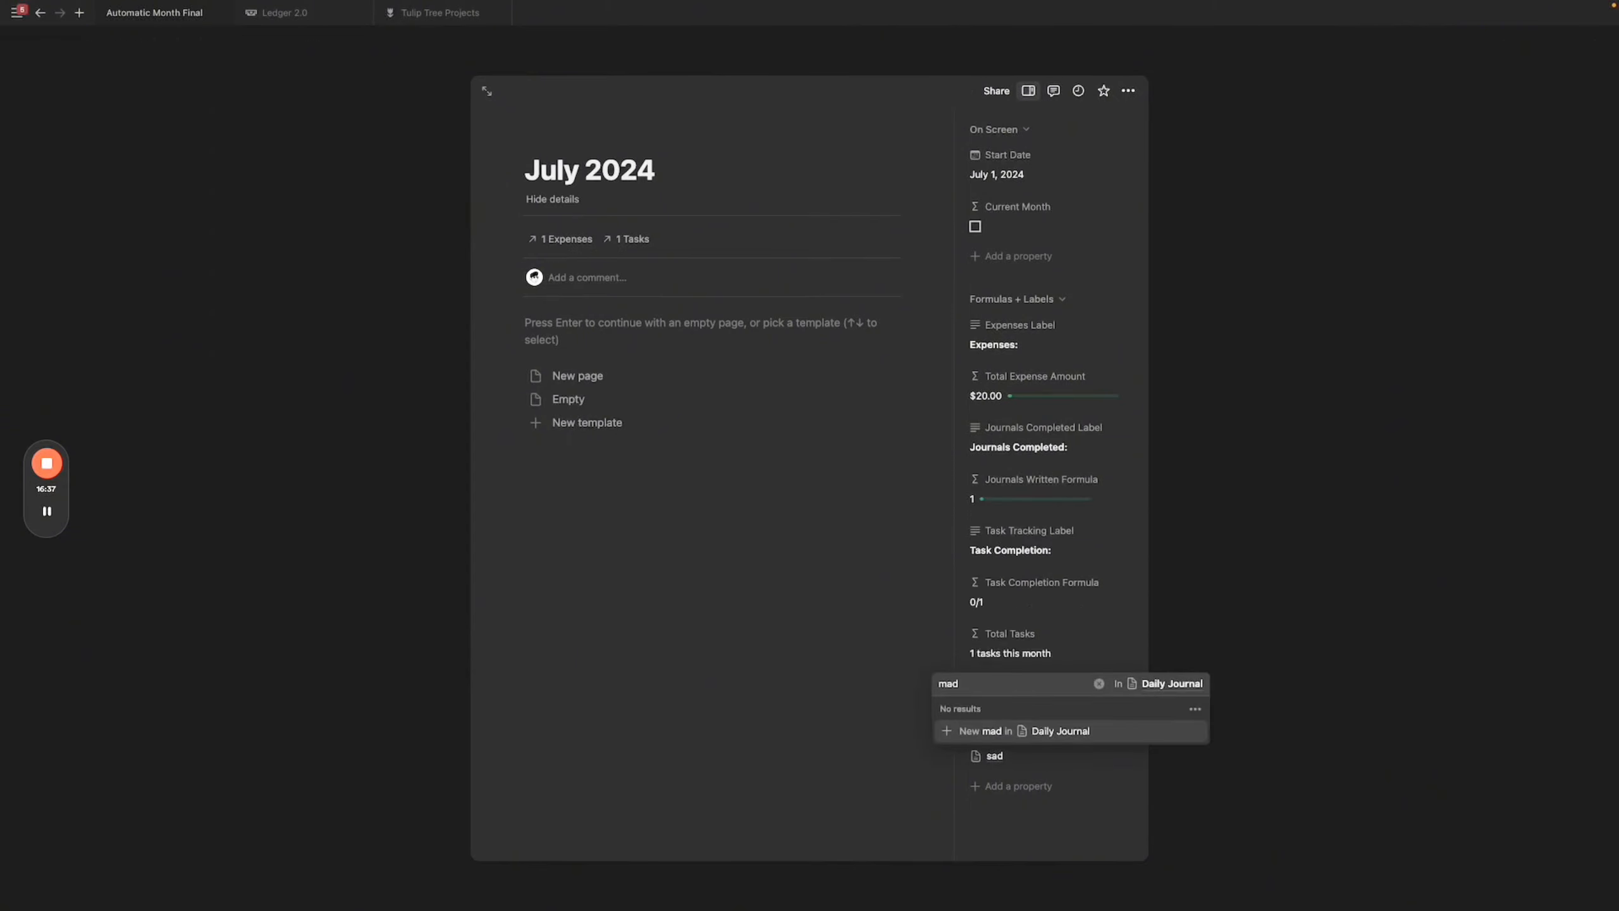
left_click(1090, 734)
left_click(1086, 778)
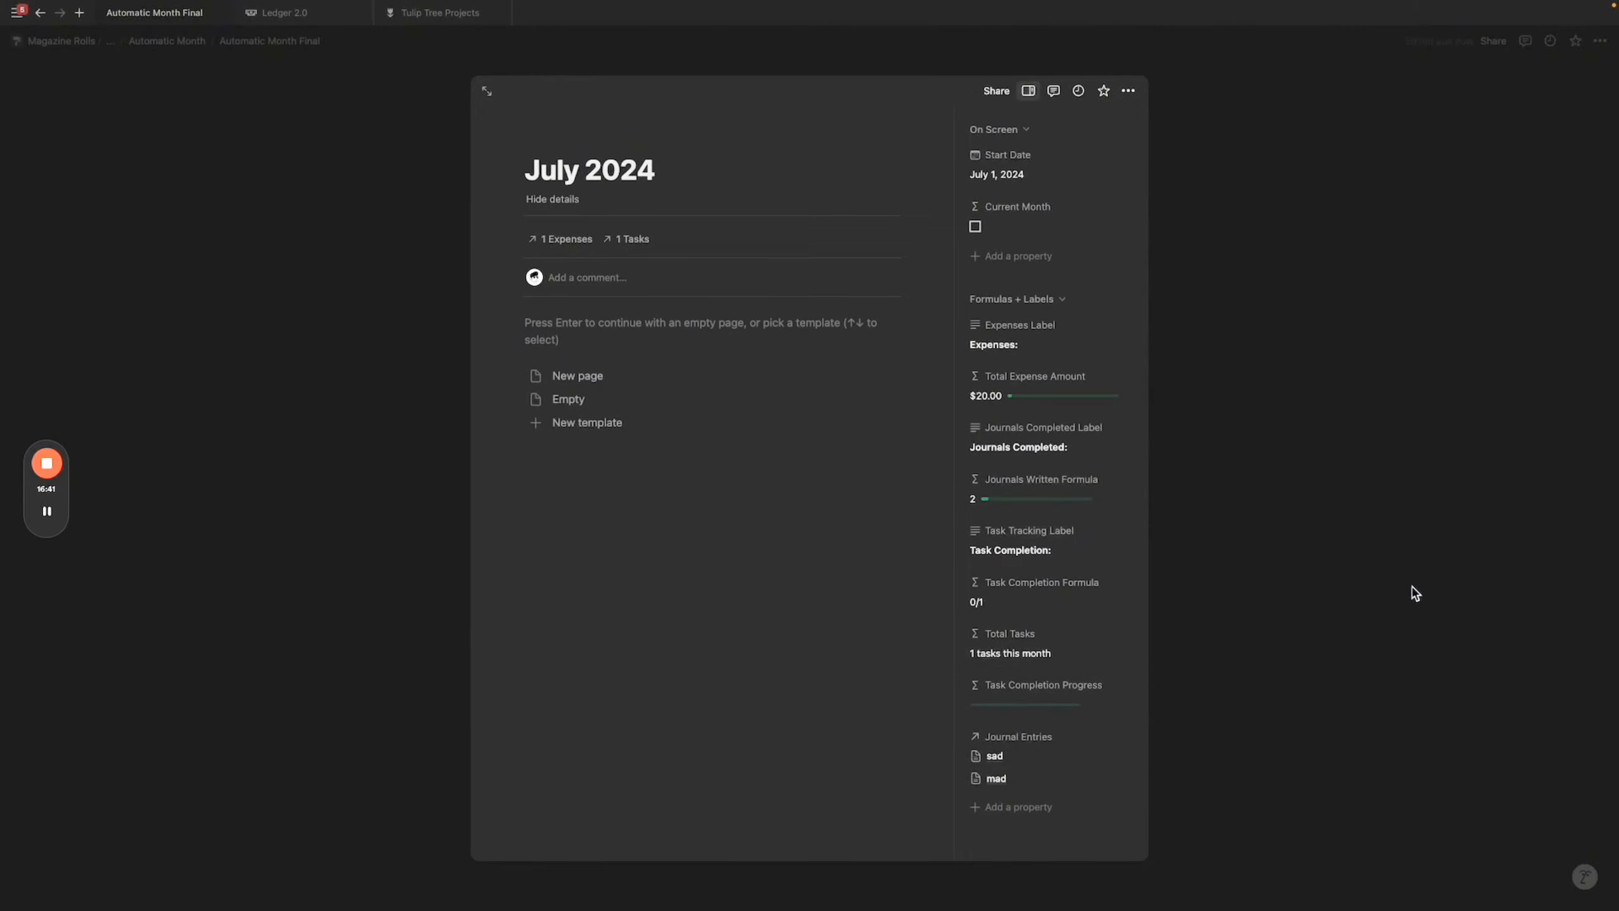
left_click(1368, 616)
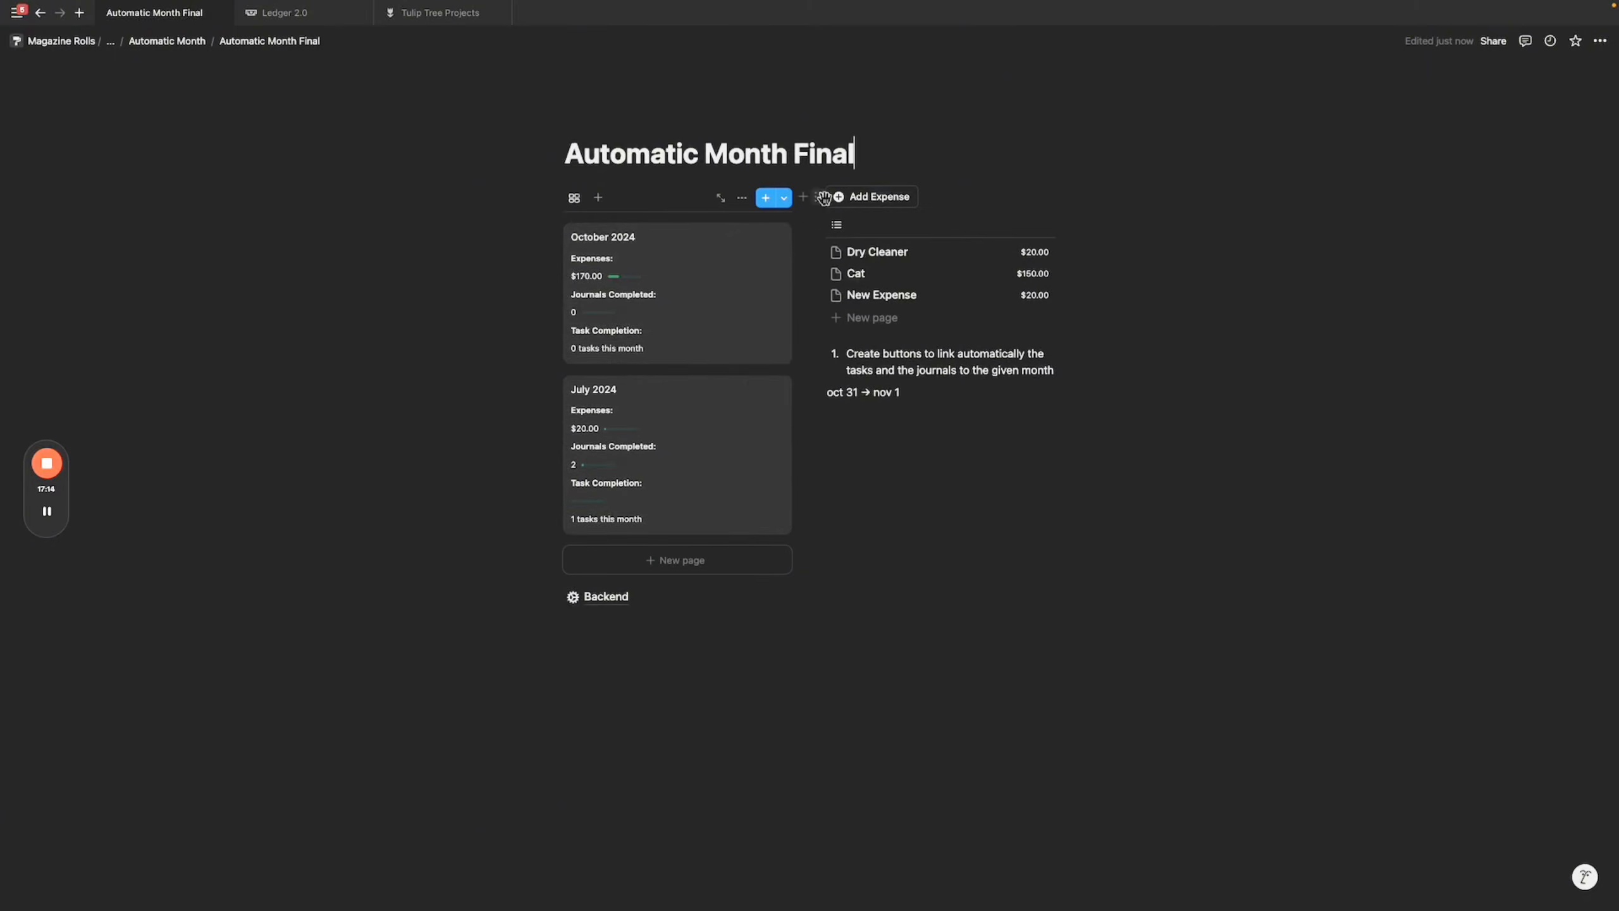
Duplicate the Add Expense button and move the copy below the expenses list.
left_click(817, 196)
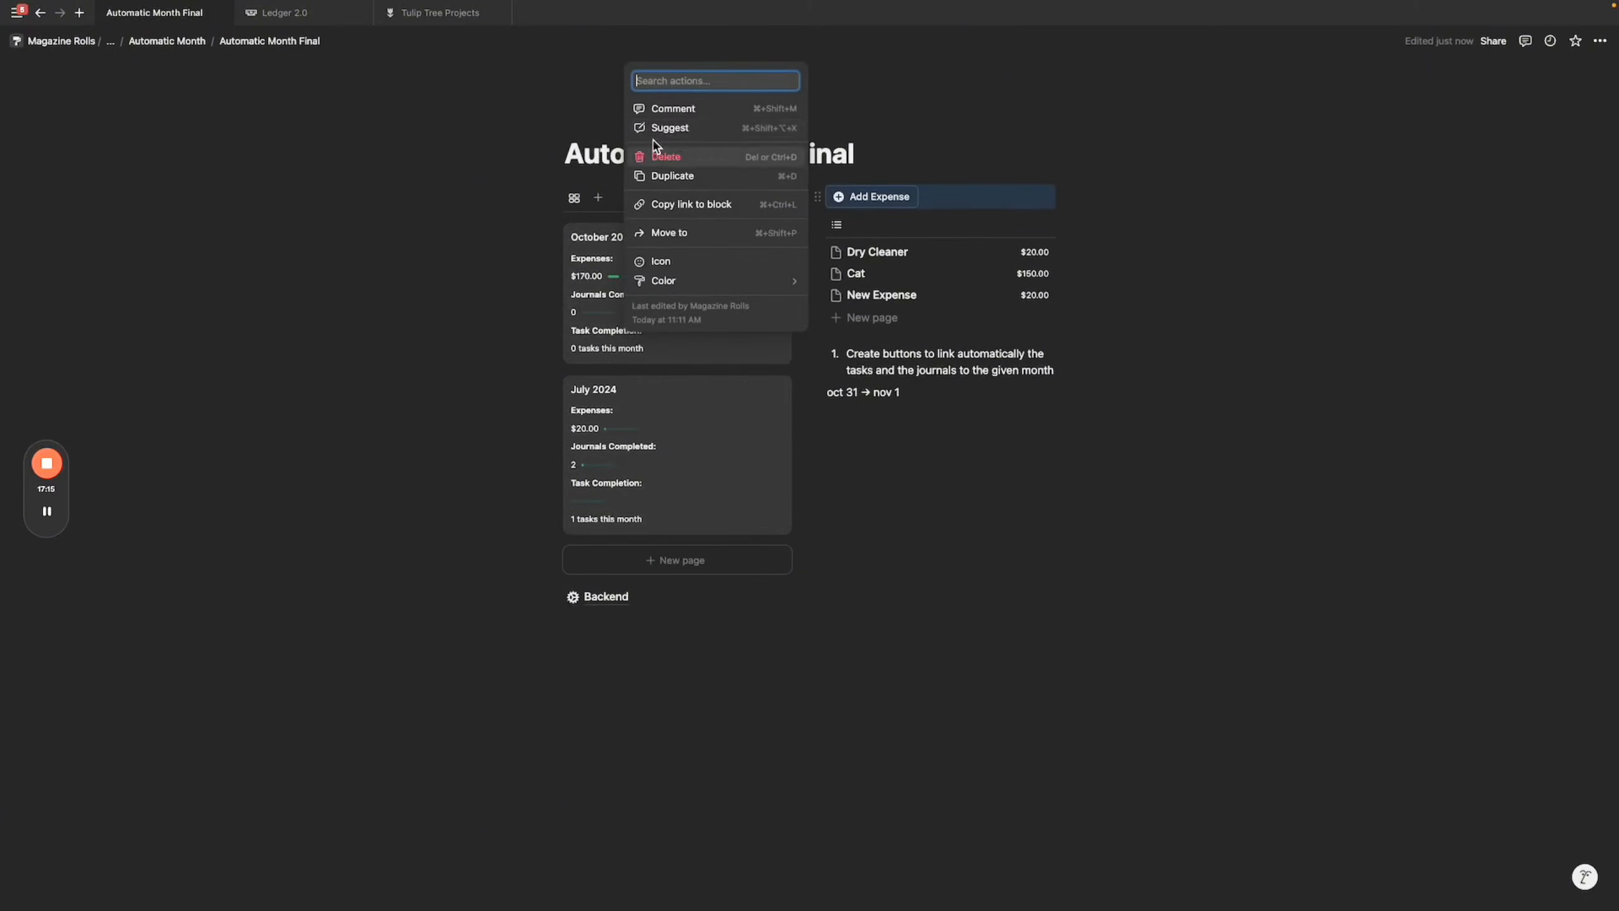
left_click(701, 185)
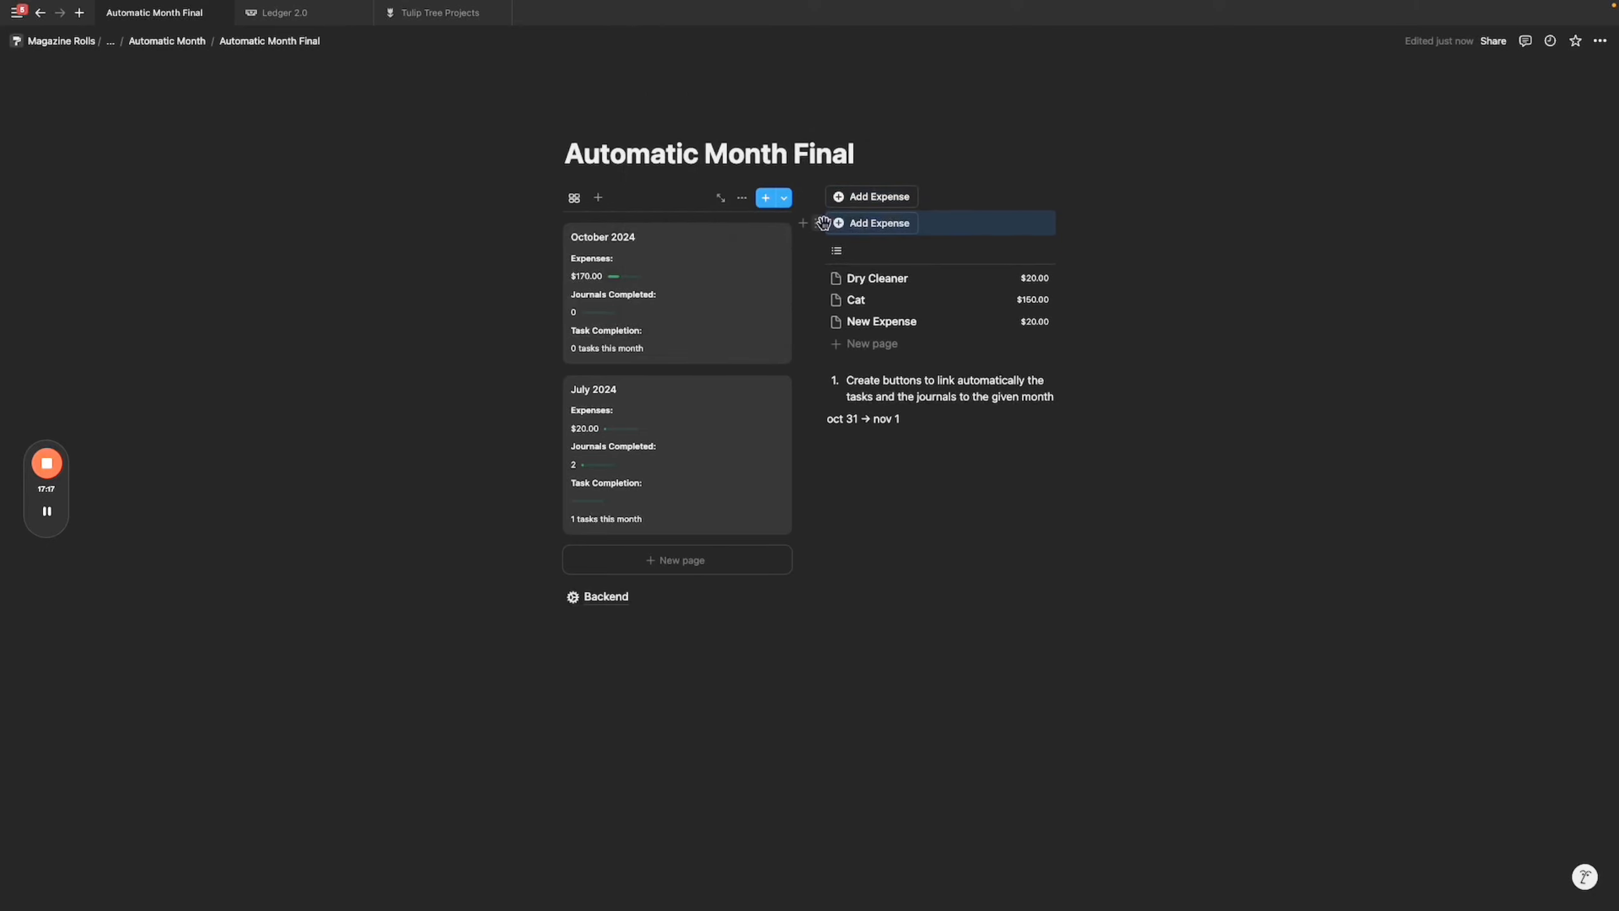
left_click_drag(819, 222, 867, 372)
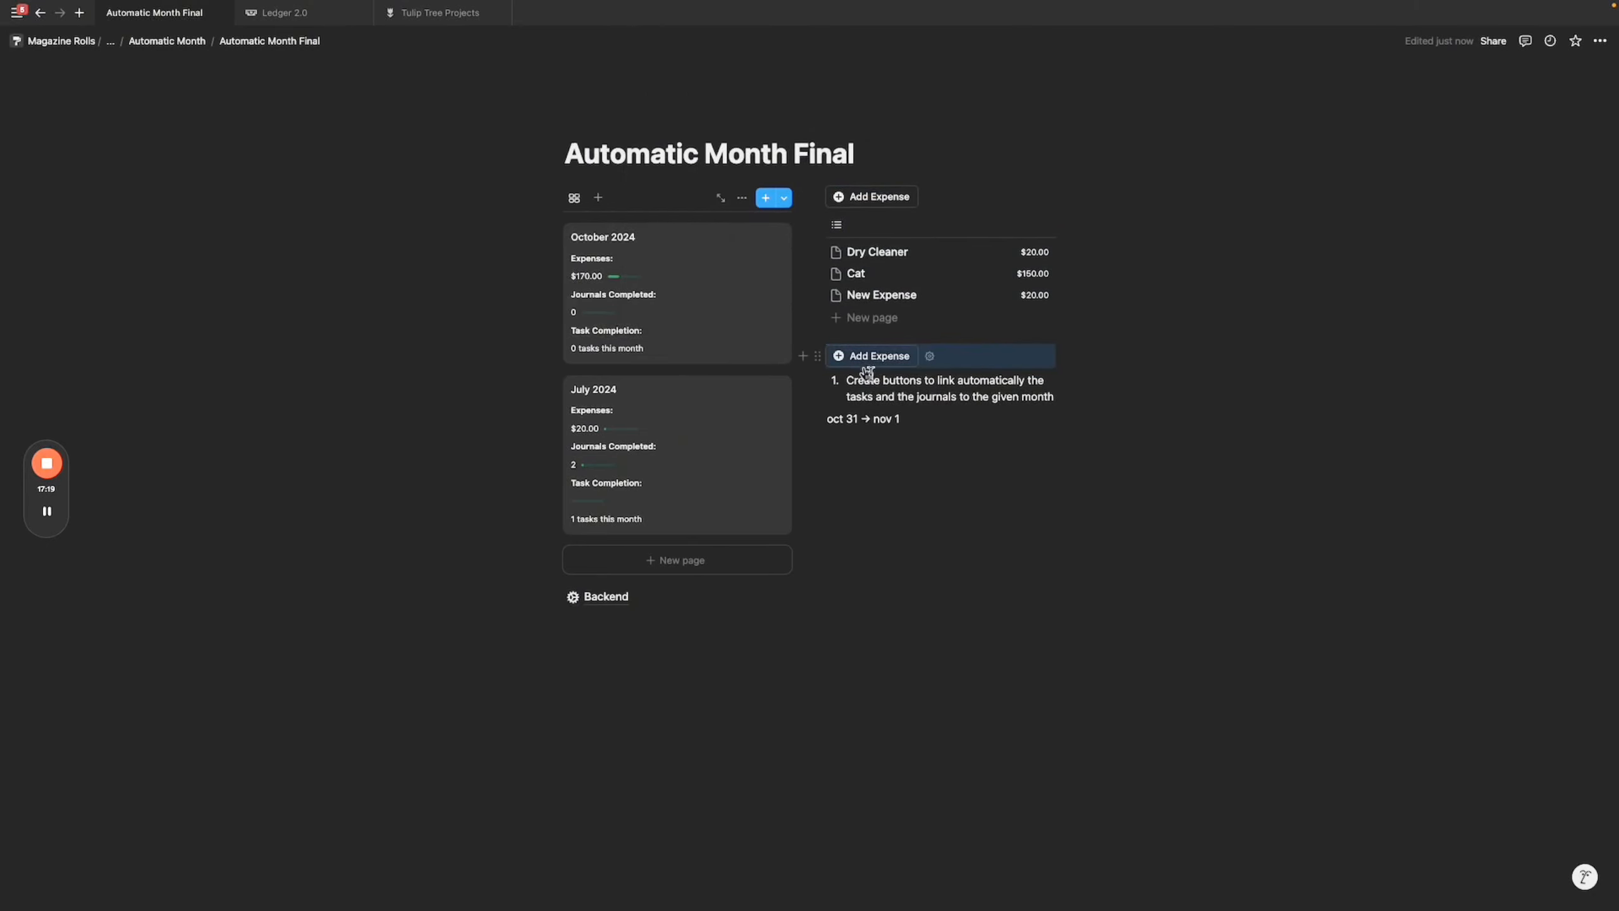
Insert a linked view of the Tasks database below the duplicated button, using a new table view.
left_click(806, 356)
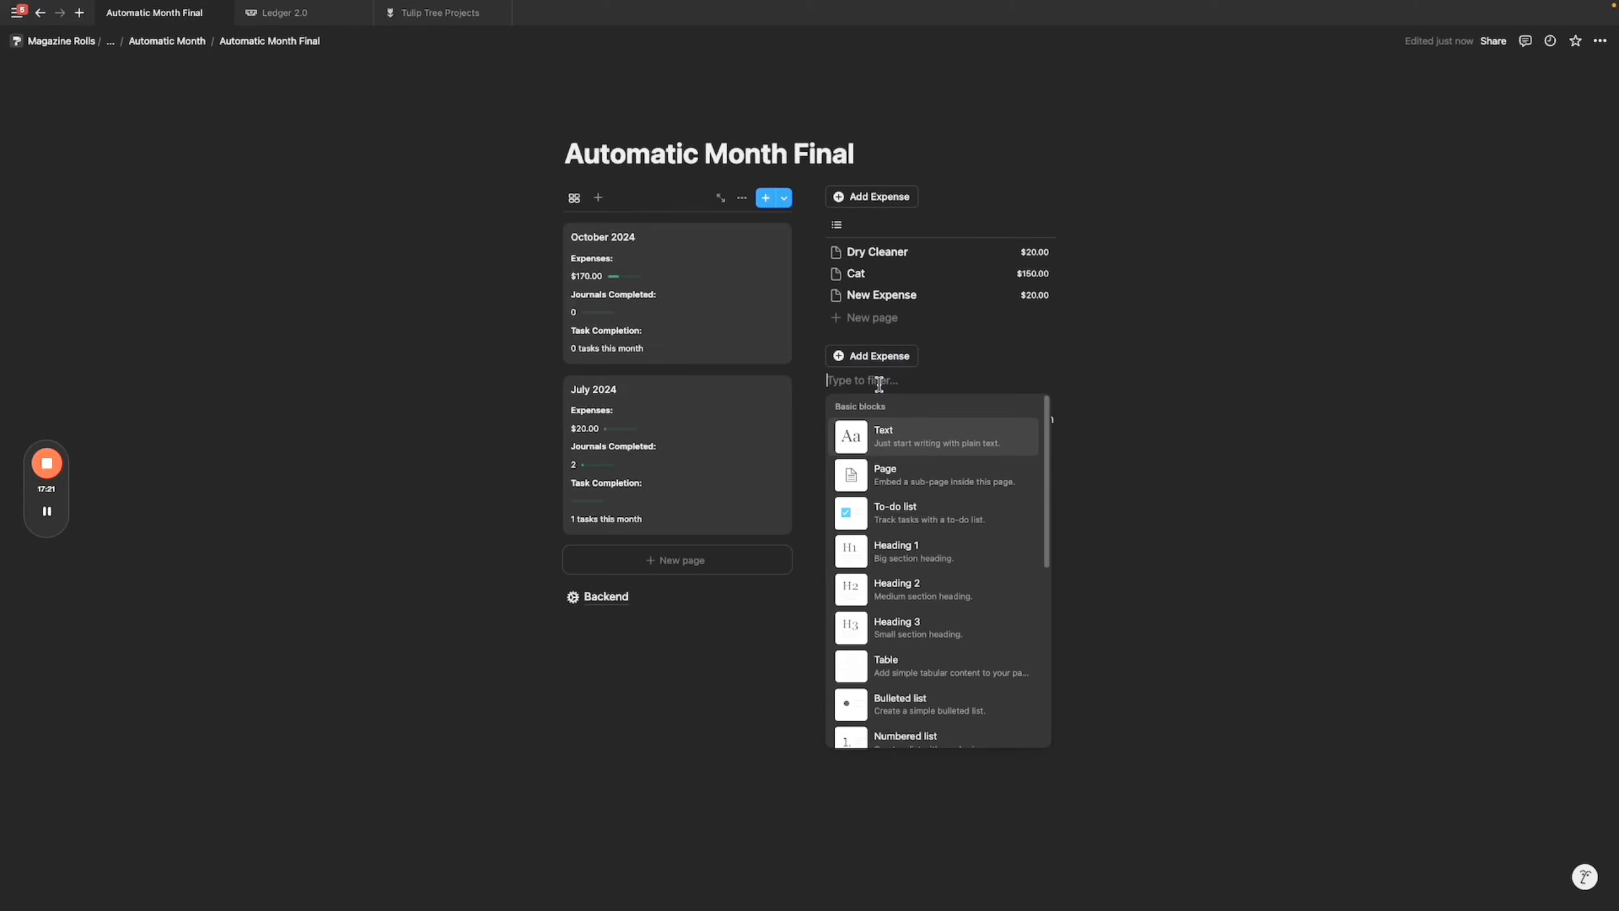
type("linked")
left_click(916, 440)
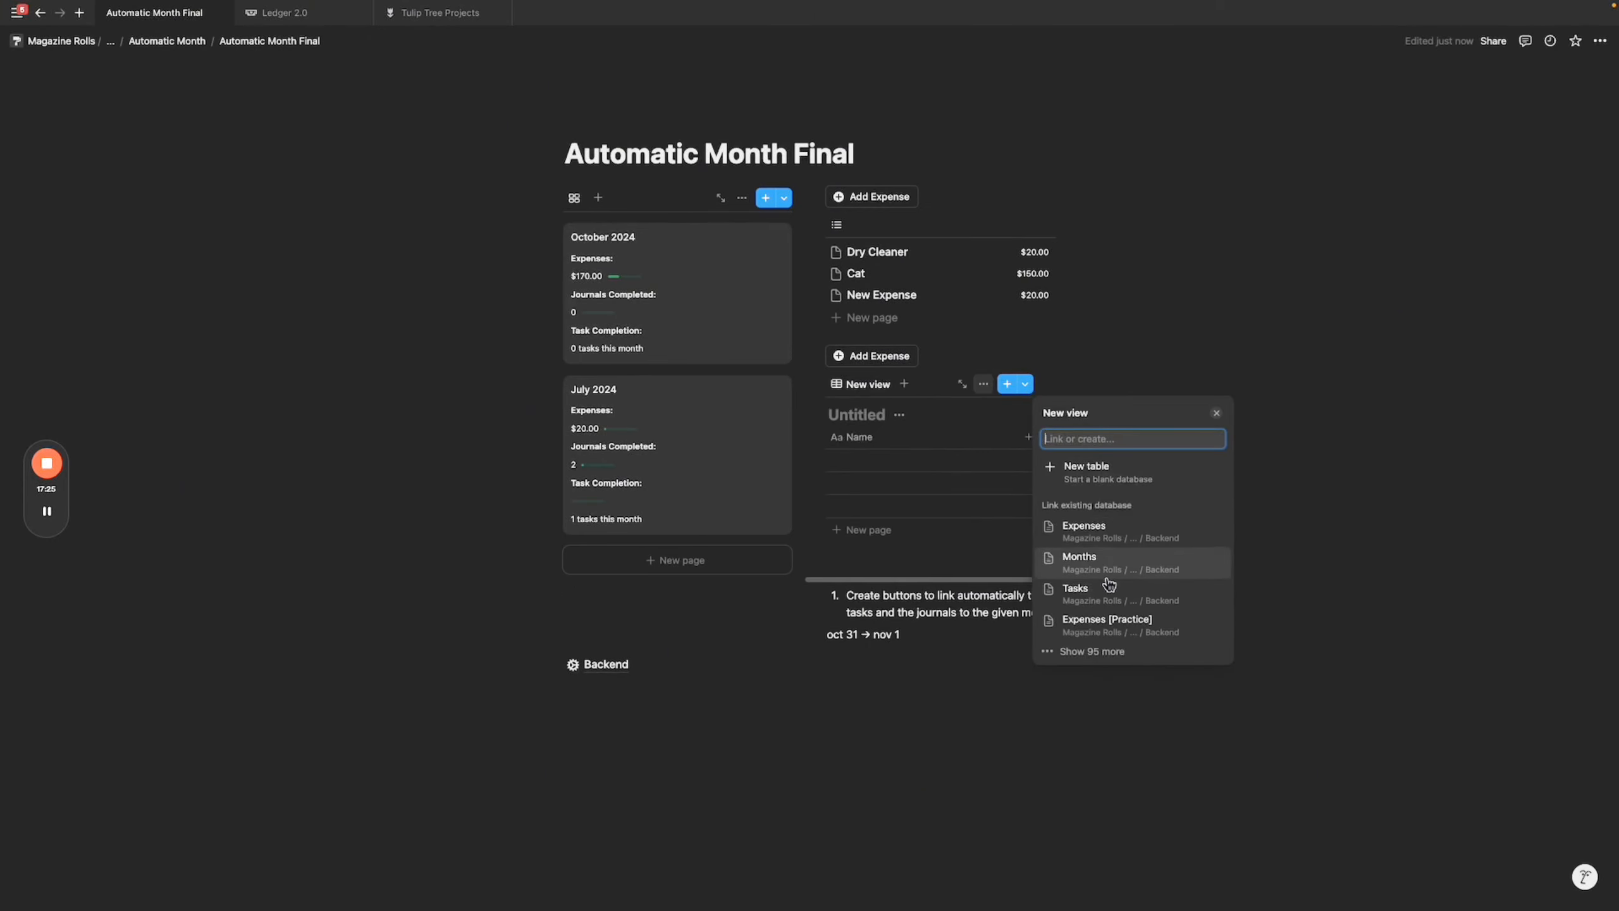
left_click(1109, 587)
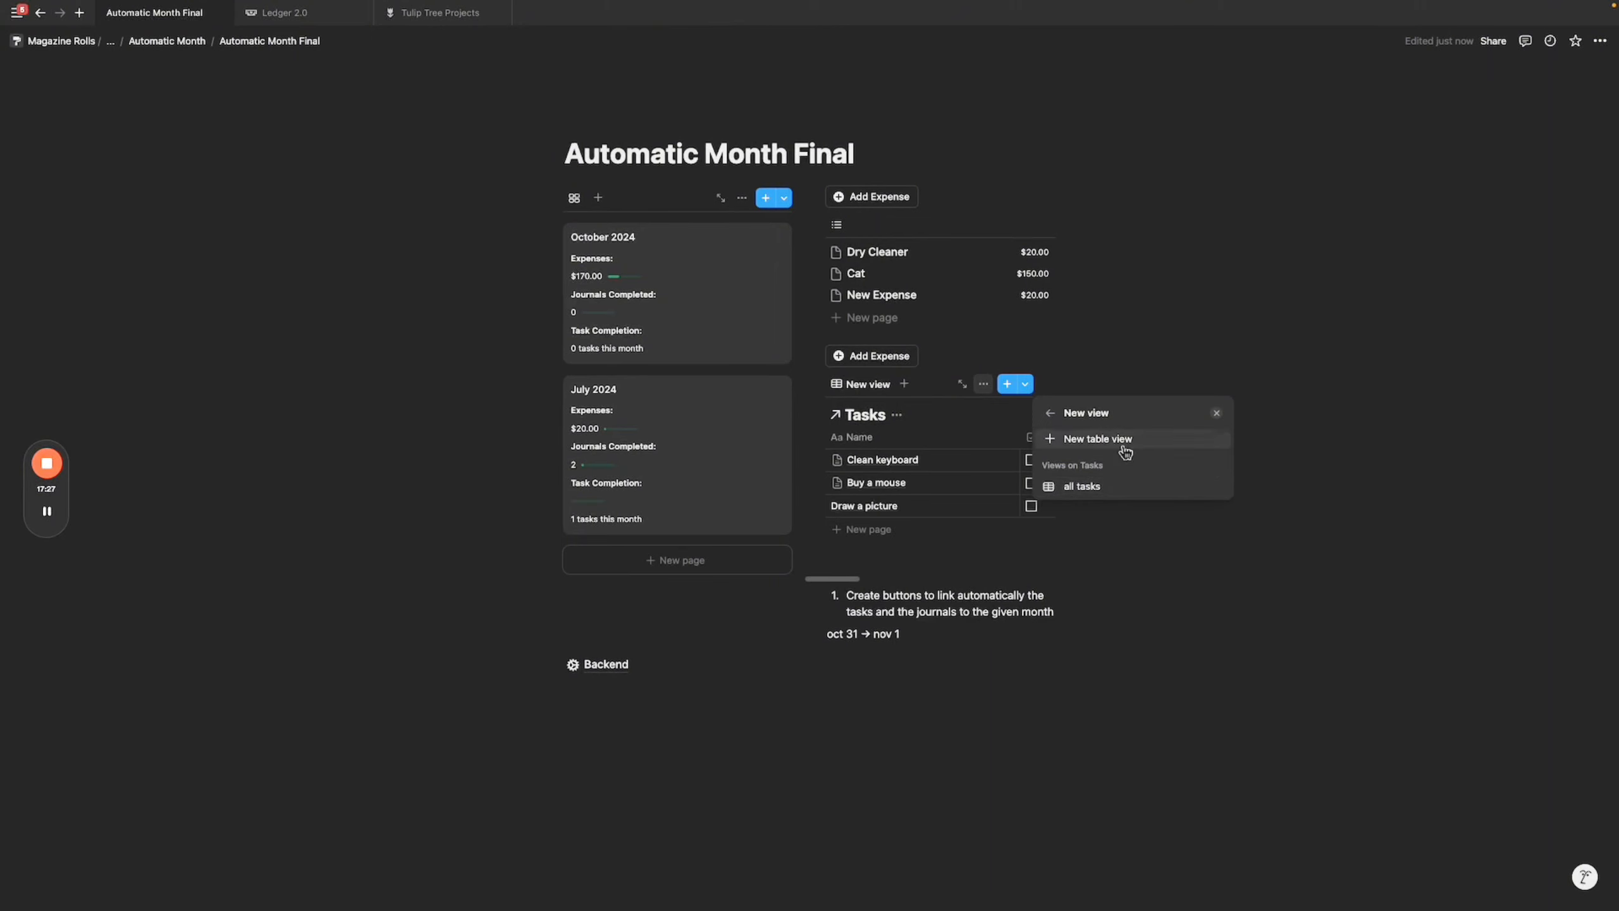
left_click(1126, 440)
Set the linked Tasks view to the List layout with its database title hidden.
left_click(1177, 530)
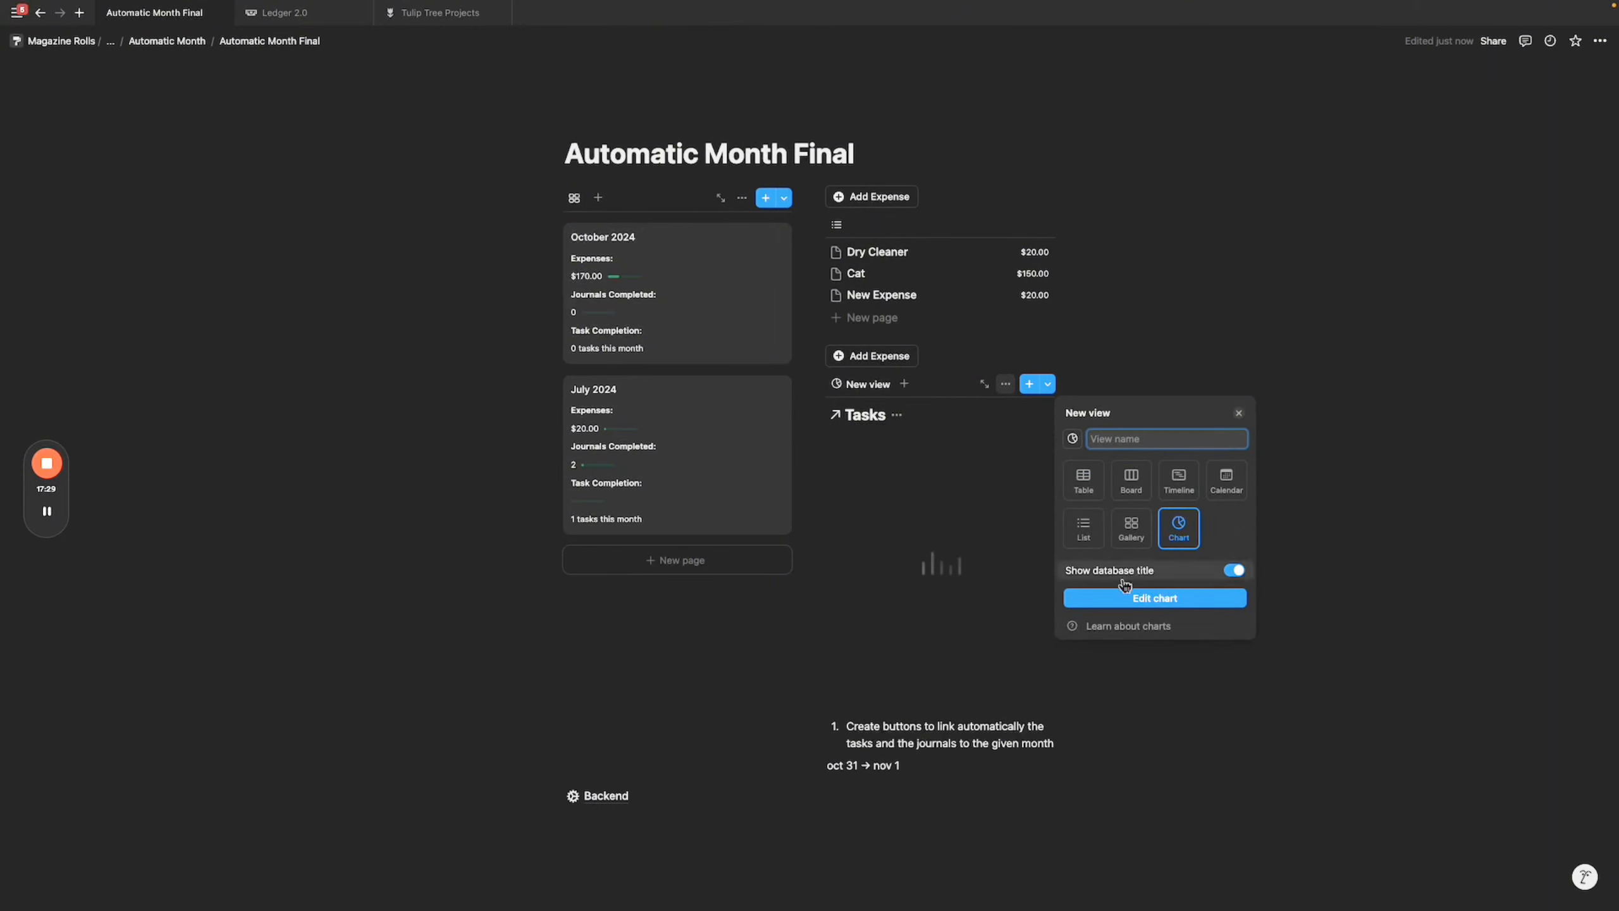
left_click(1102, 495)
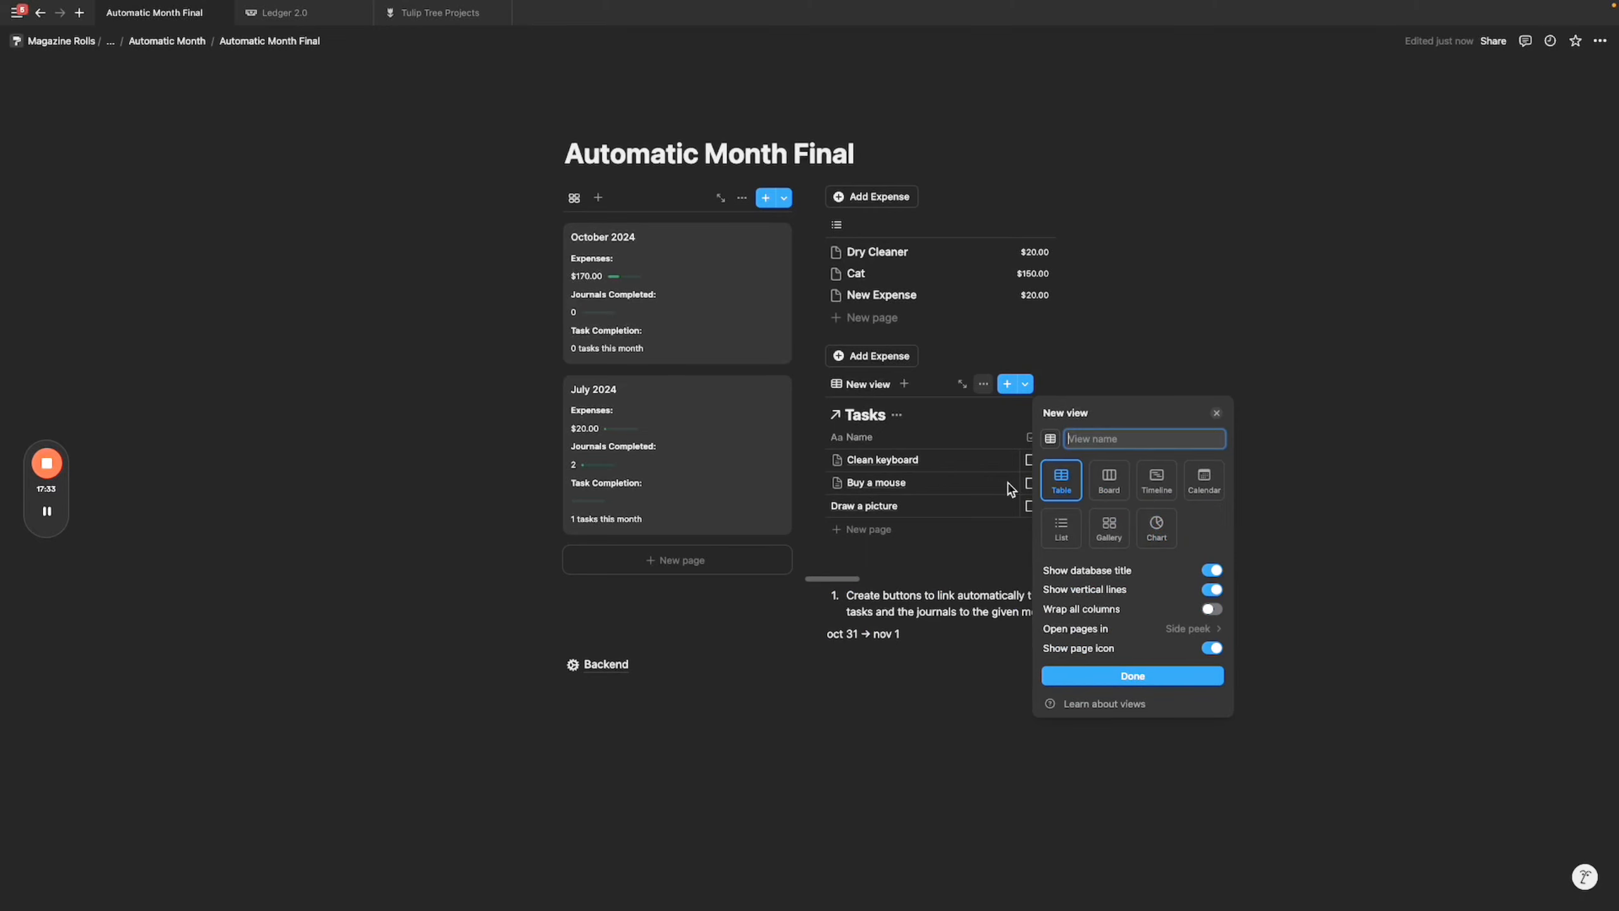
left_click(1179, 571)
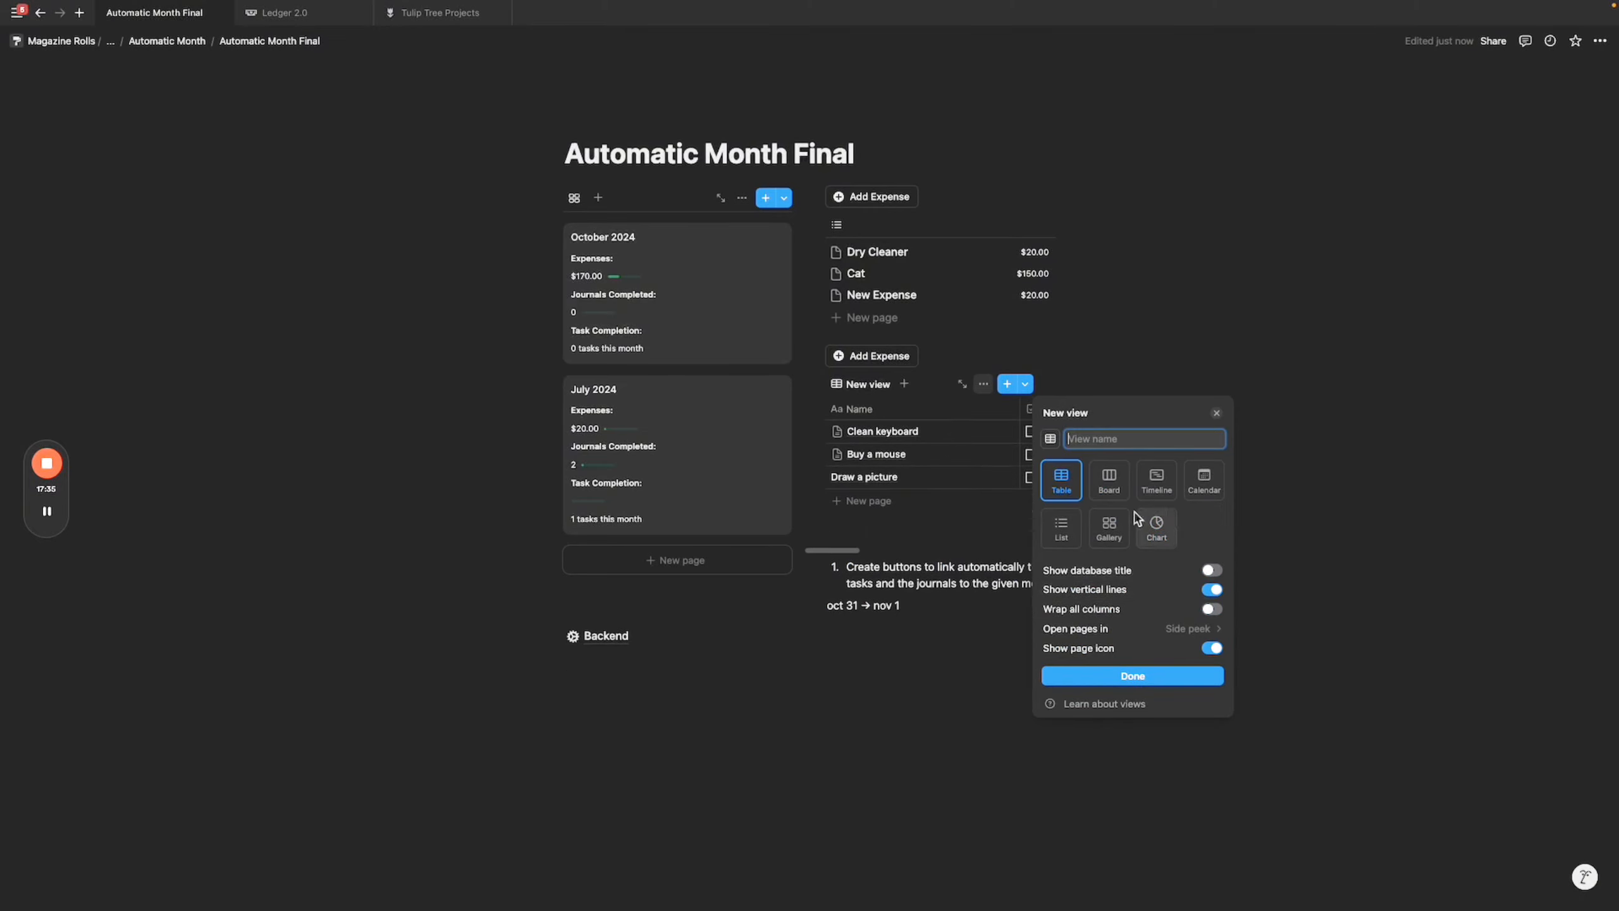
left_click(1060, 529)
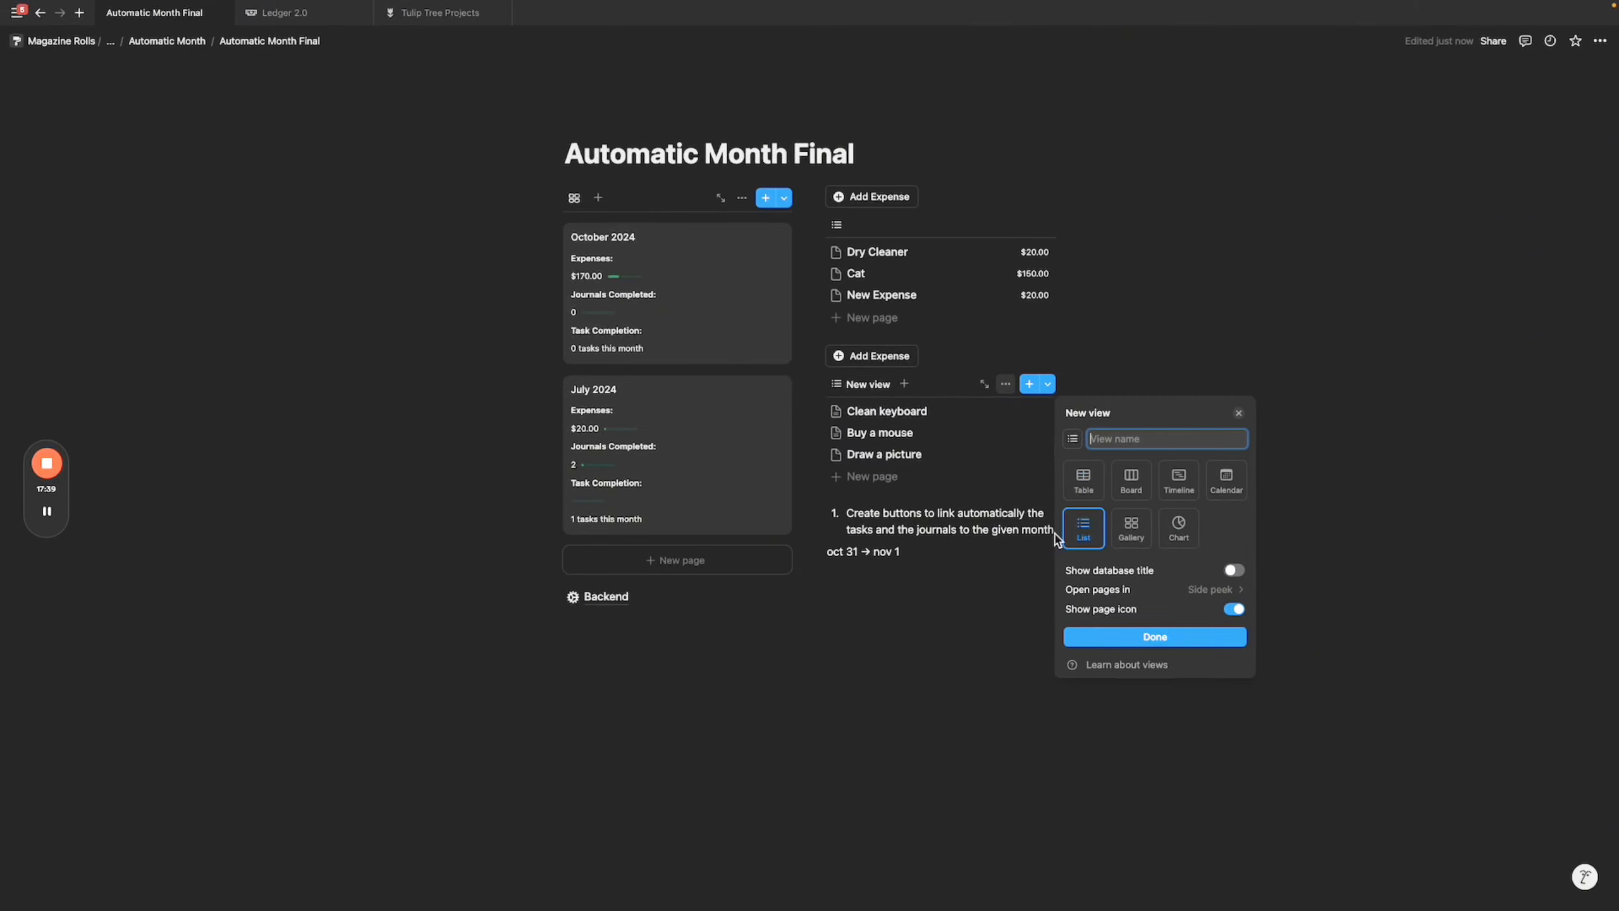
left_click(1157, 609)
left_click(1157, 637)
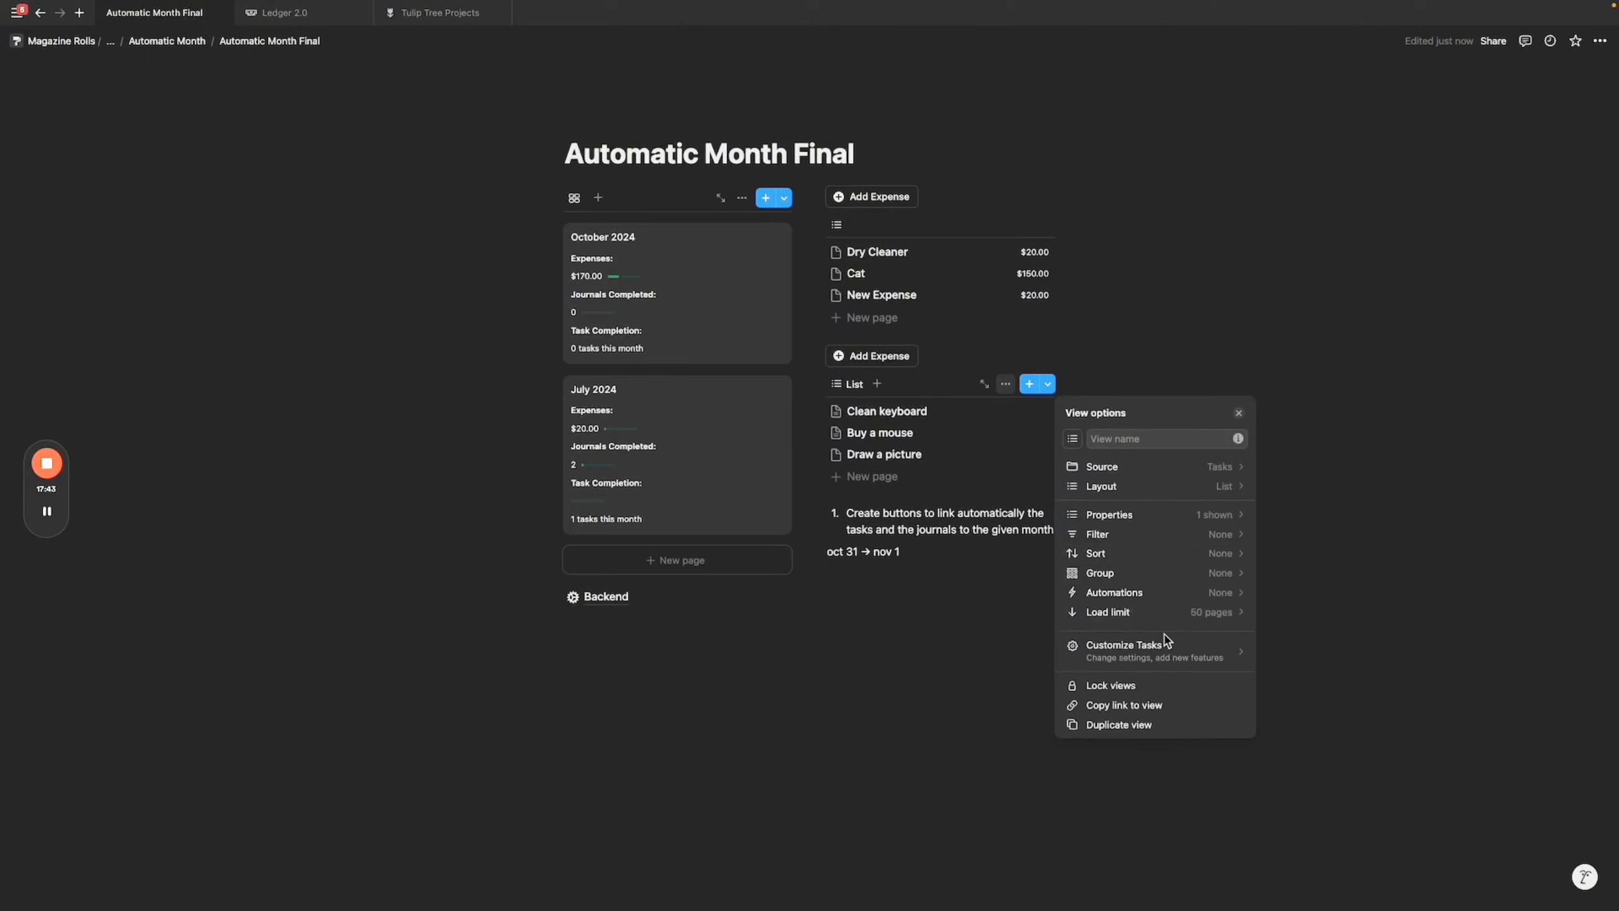
Show the Done and Checkbox properties in the Tasks list, placing Checkbox before Name.
left_click(1141, 516)
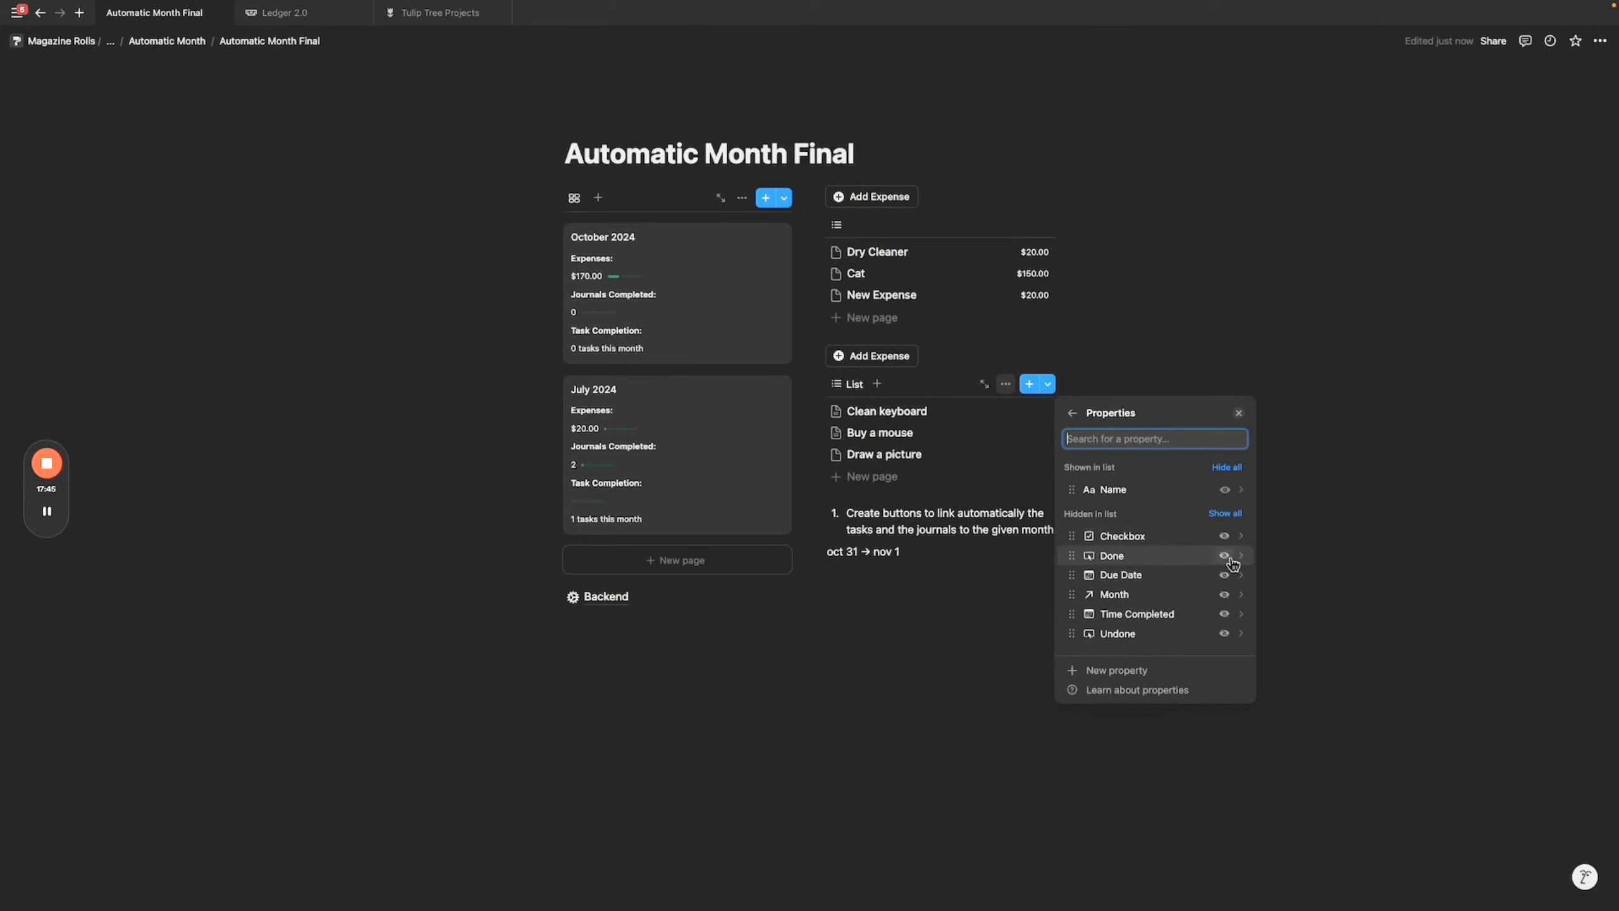
left_click(1225, 556)
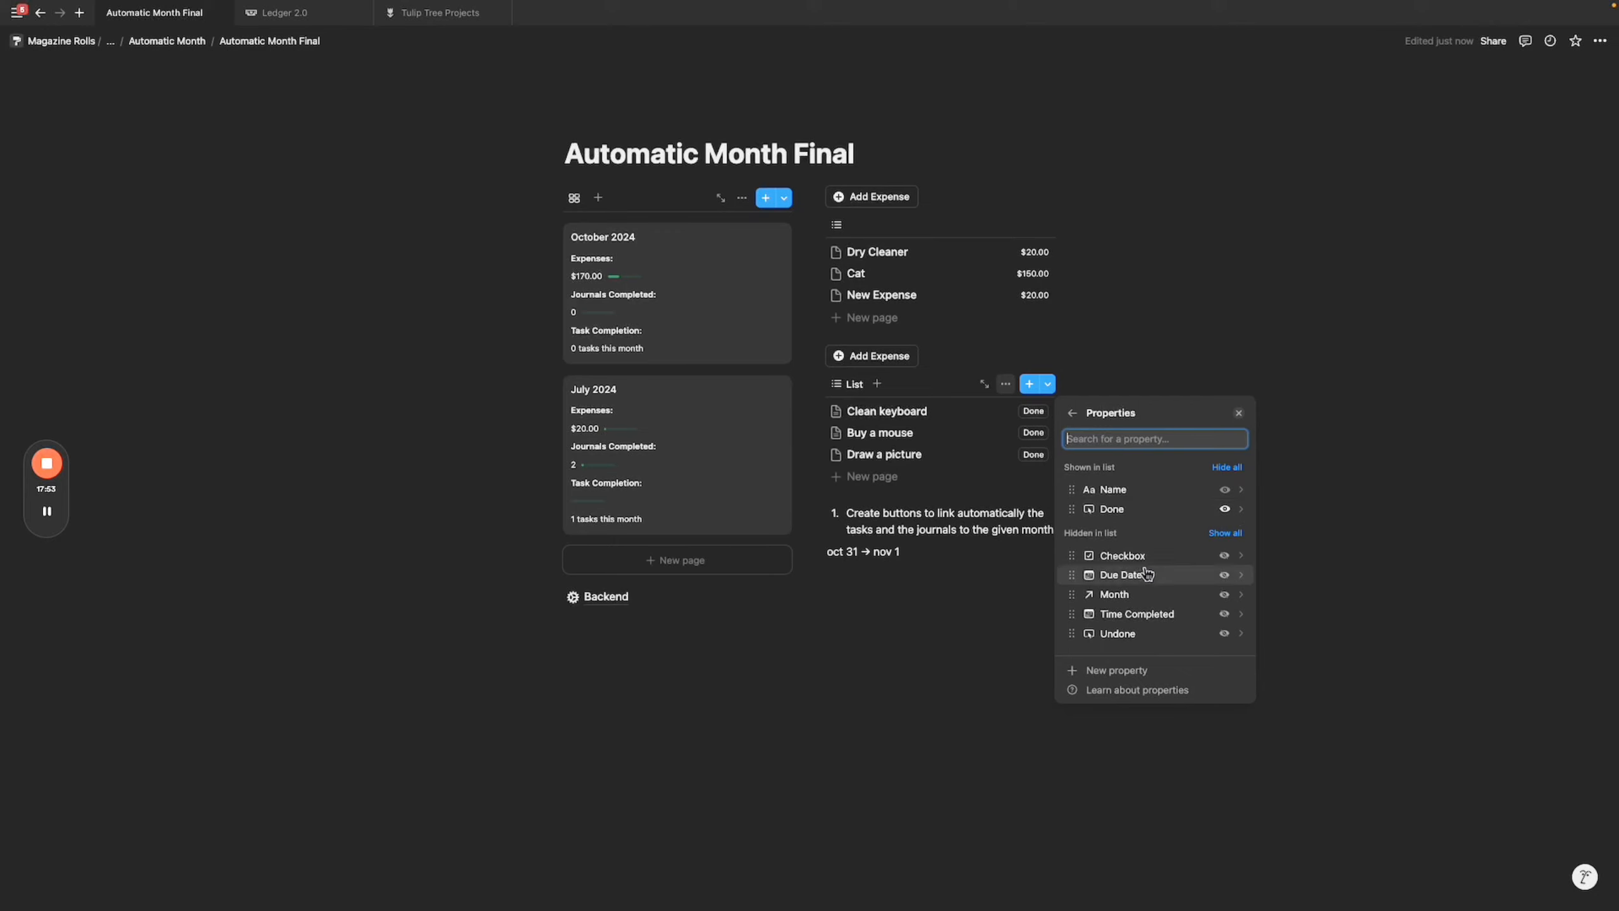
left_click_drag(1143, 564, 1122, 488)
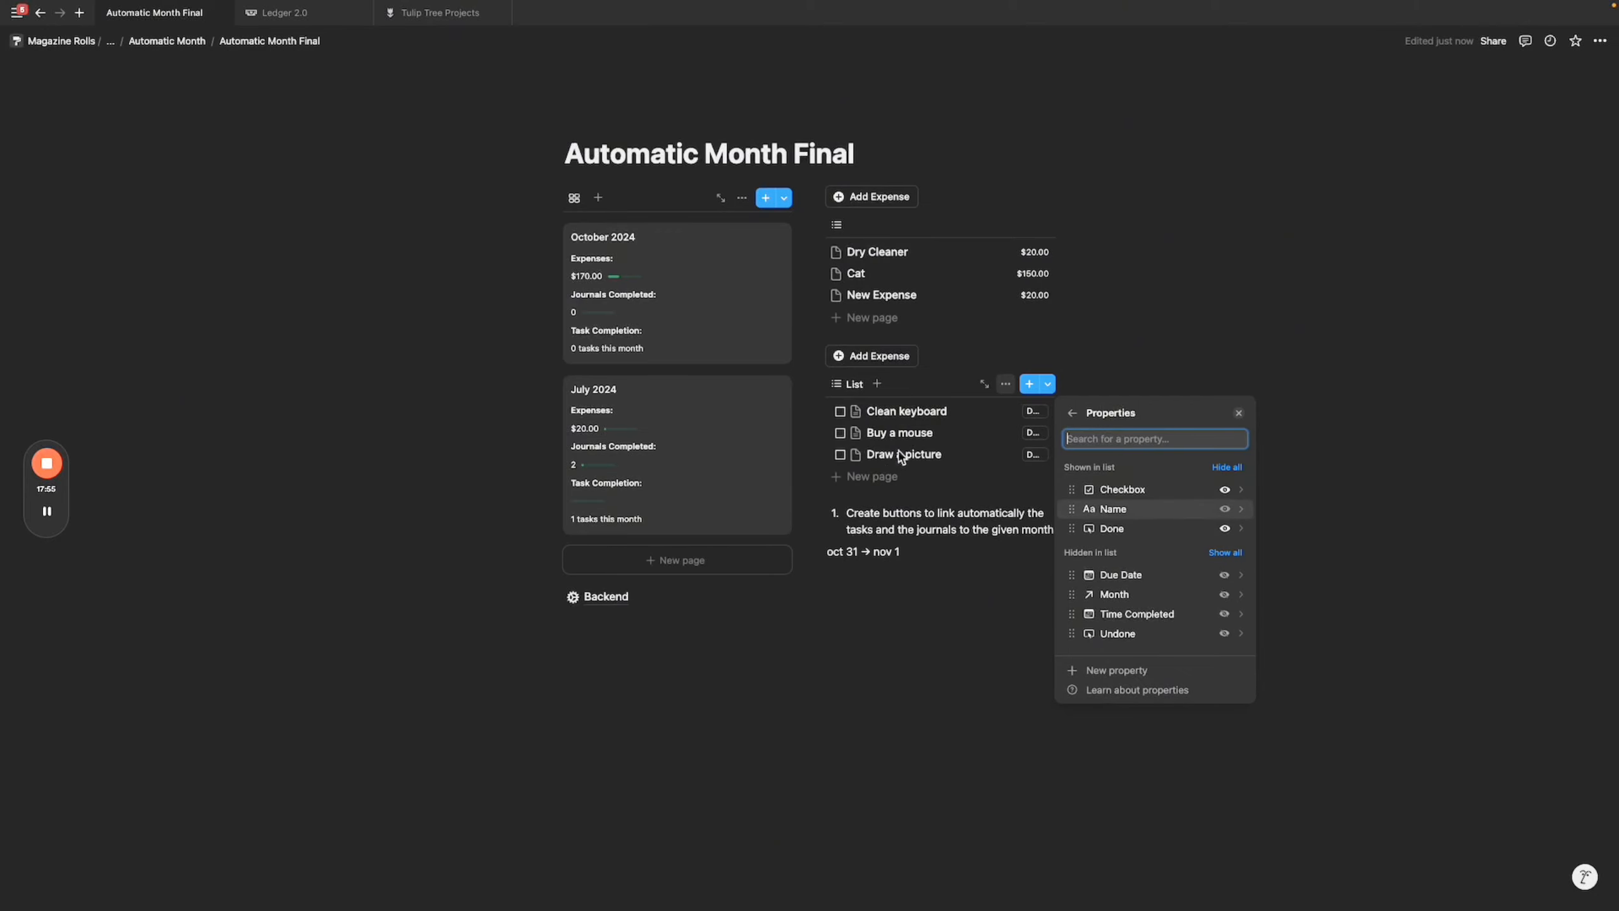
left_click(1103, 357)
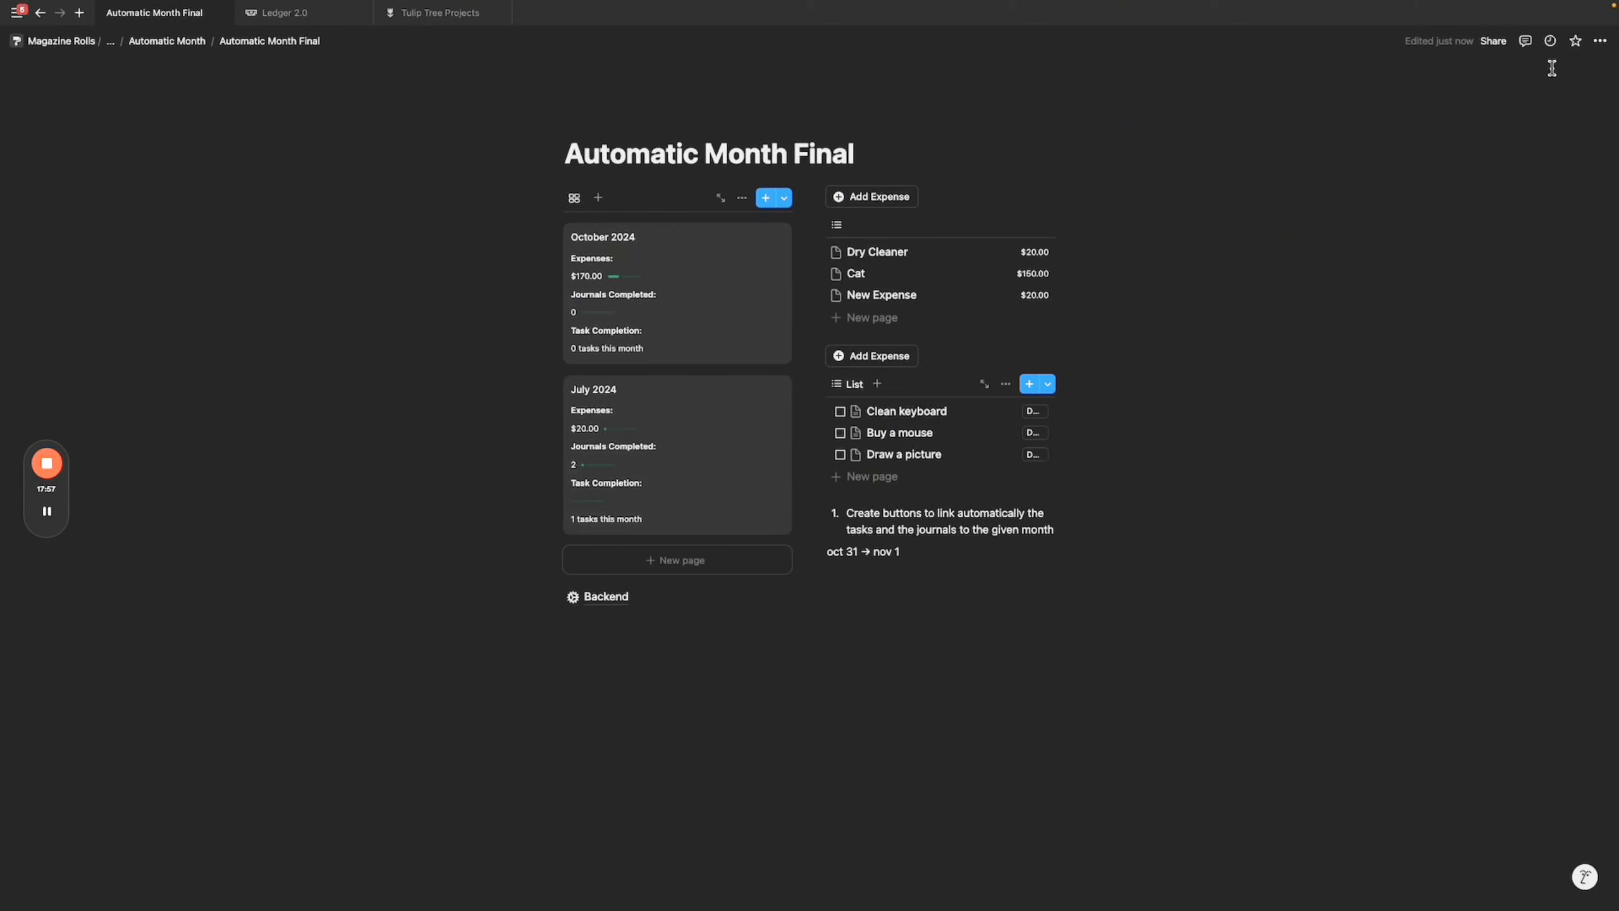
Turn on full width for the Automatic Month Final page.
left_click(1600, 52)
left_click(1587, 139)
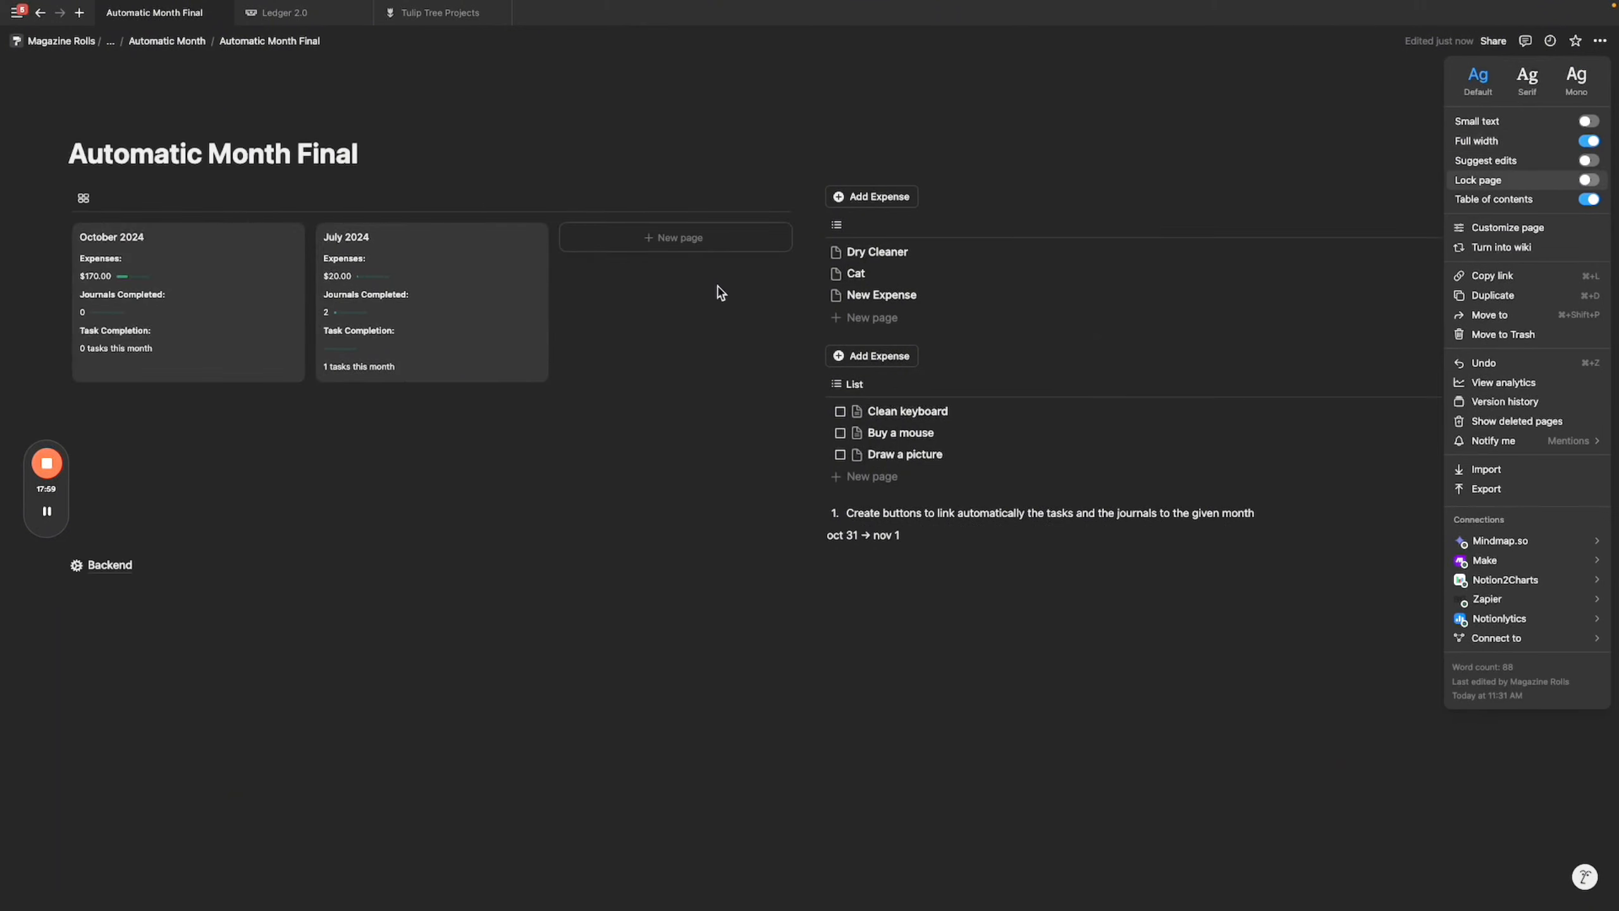
left_click(474, 528)
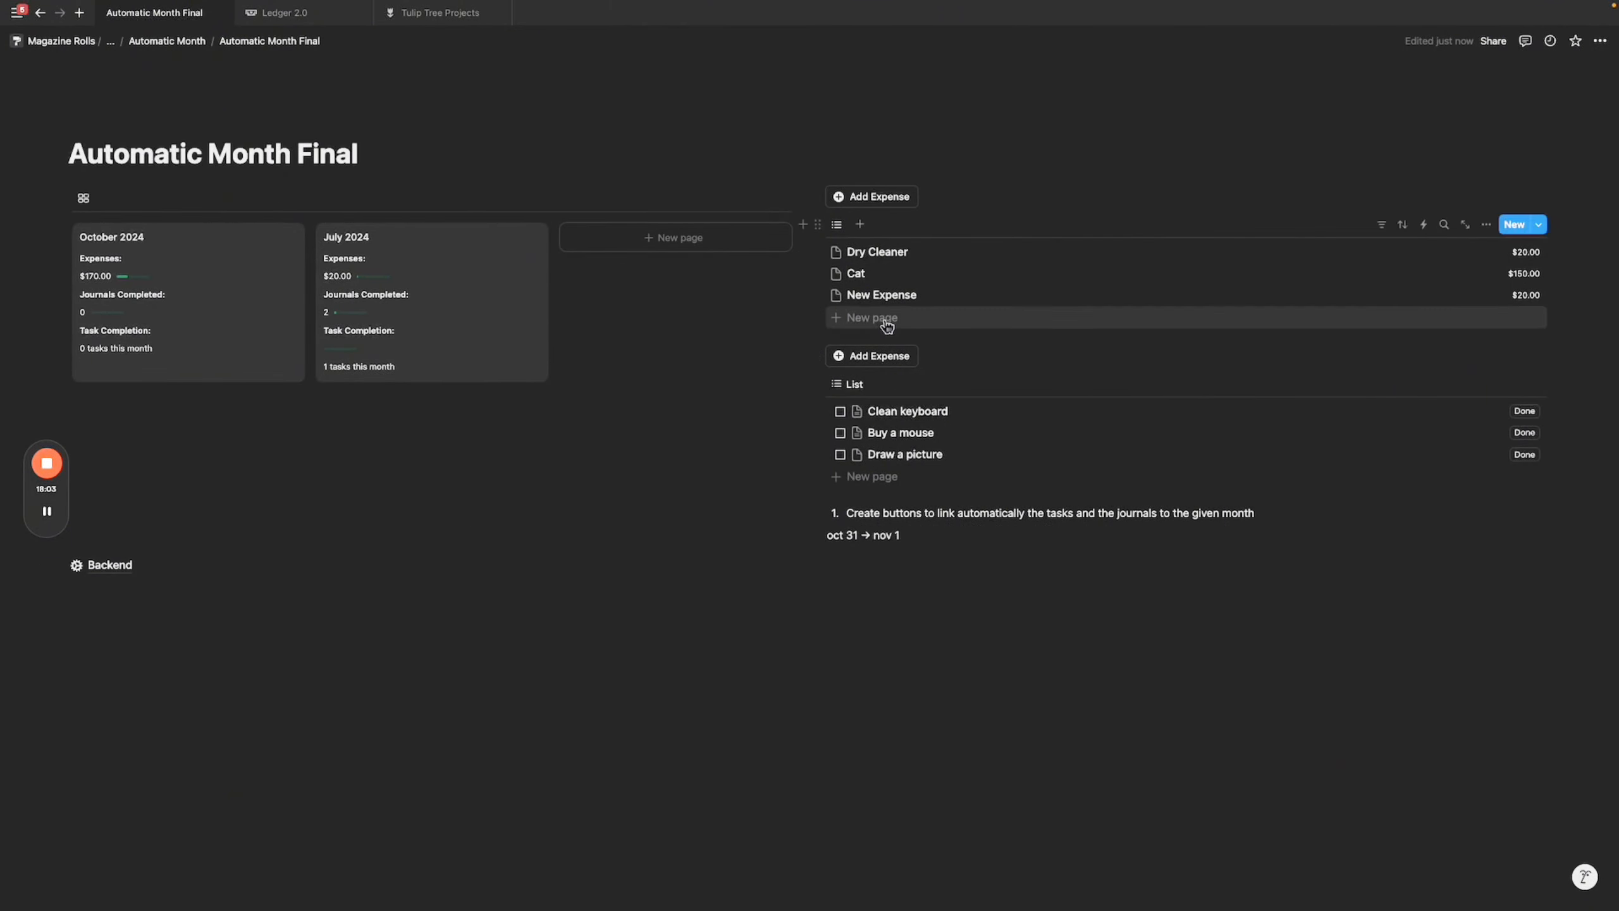
In the duplicated Add Expense button, change the add-page action's target database to Tasks.
left_click(934, 358)
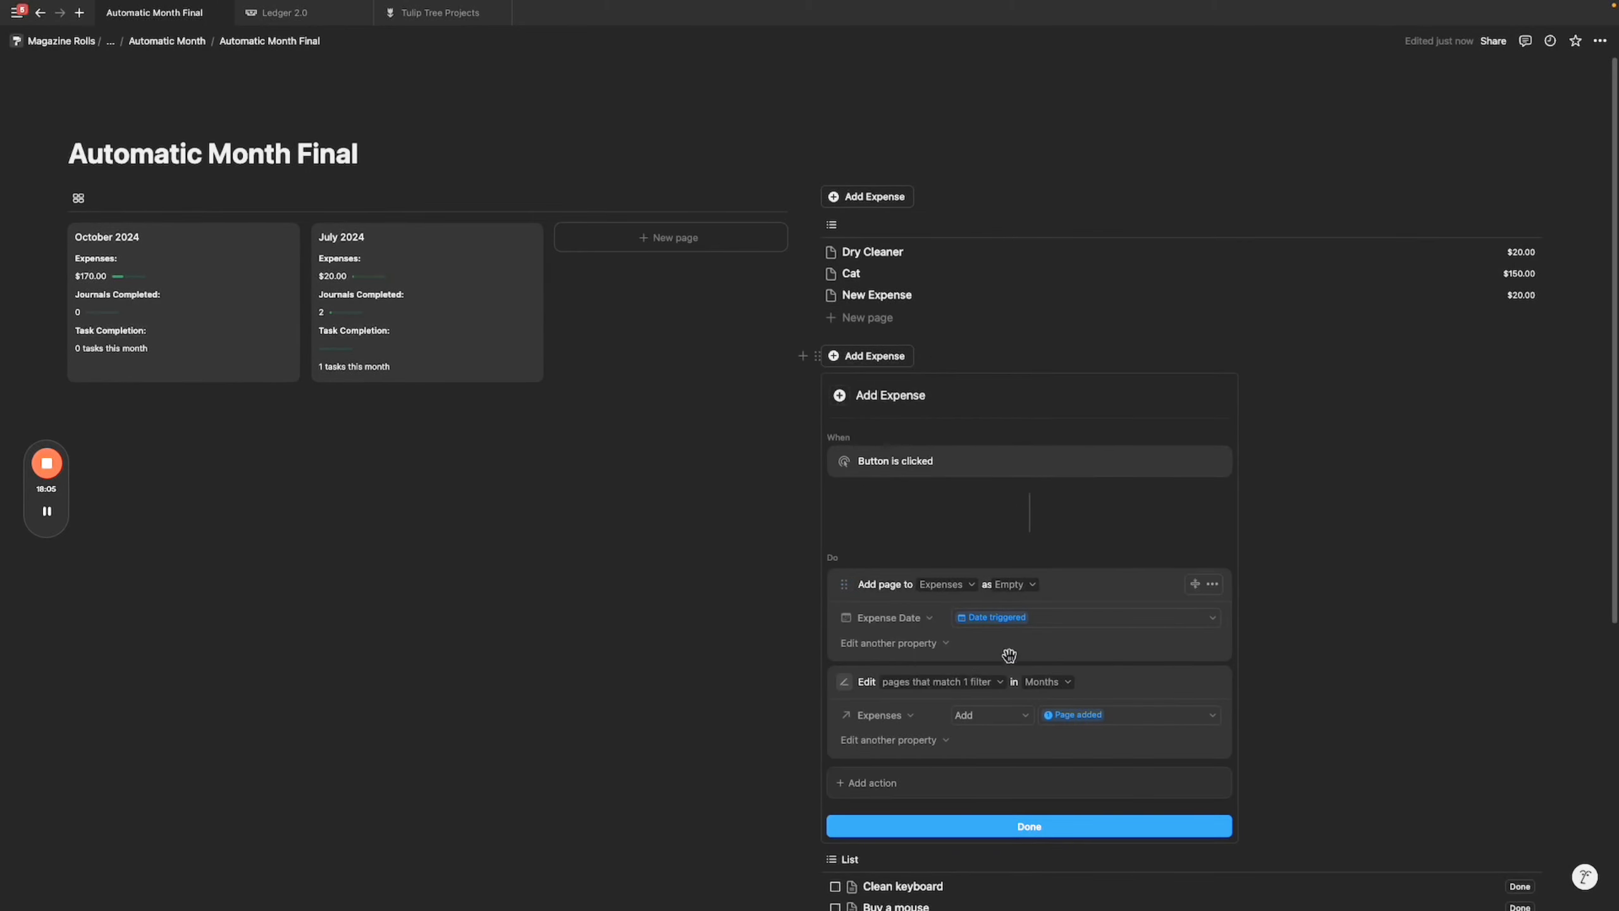
left_click(944, 585)
left_click(952, 658)
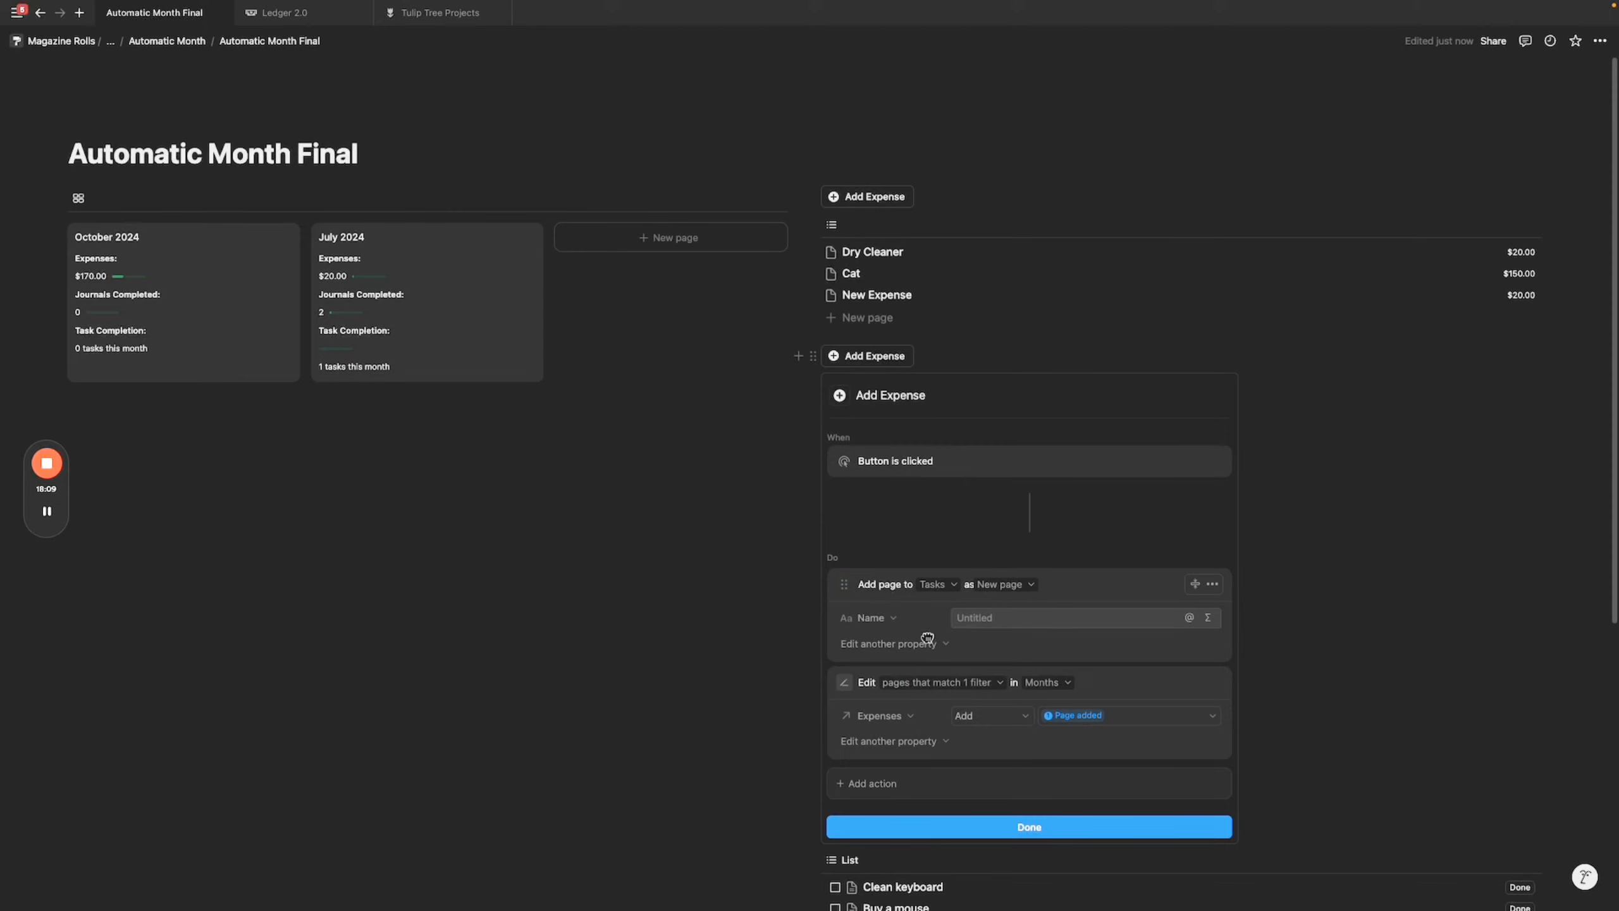
In the add-page action for Tasks, set Due Date to Date triggered and remove the Name property.
left_click(926, 643)
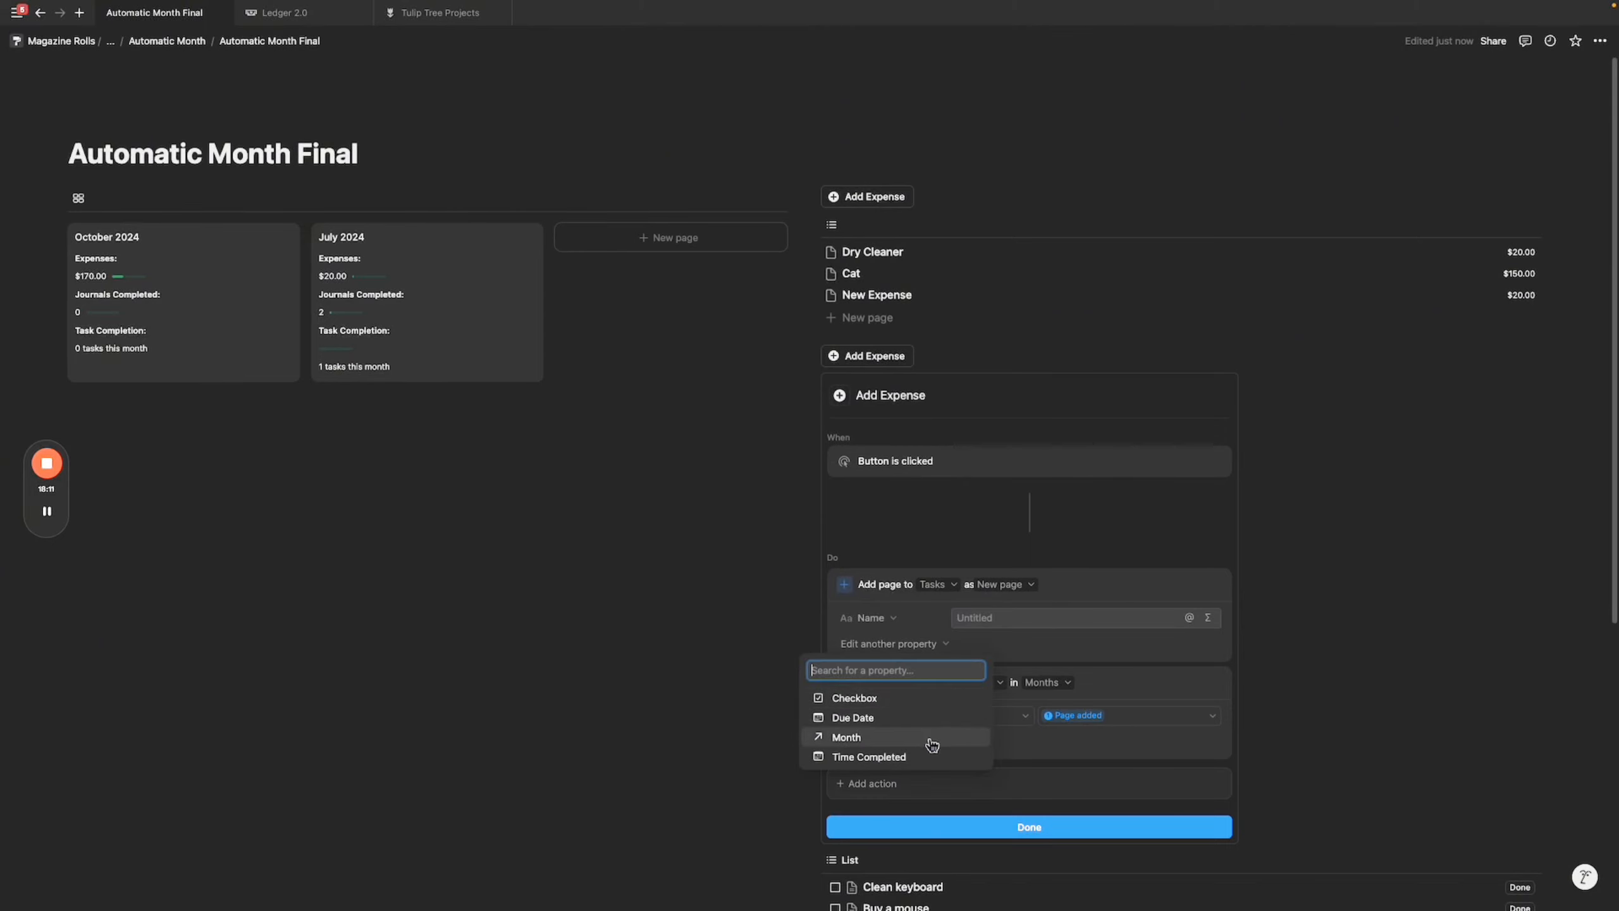
left_click(921, 719)
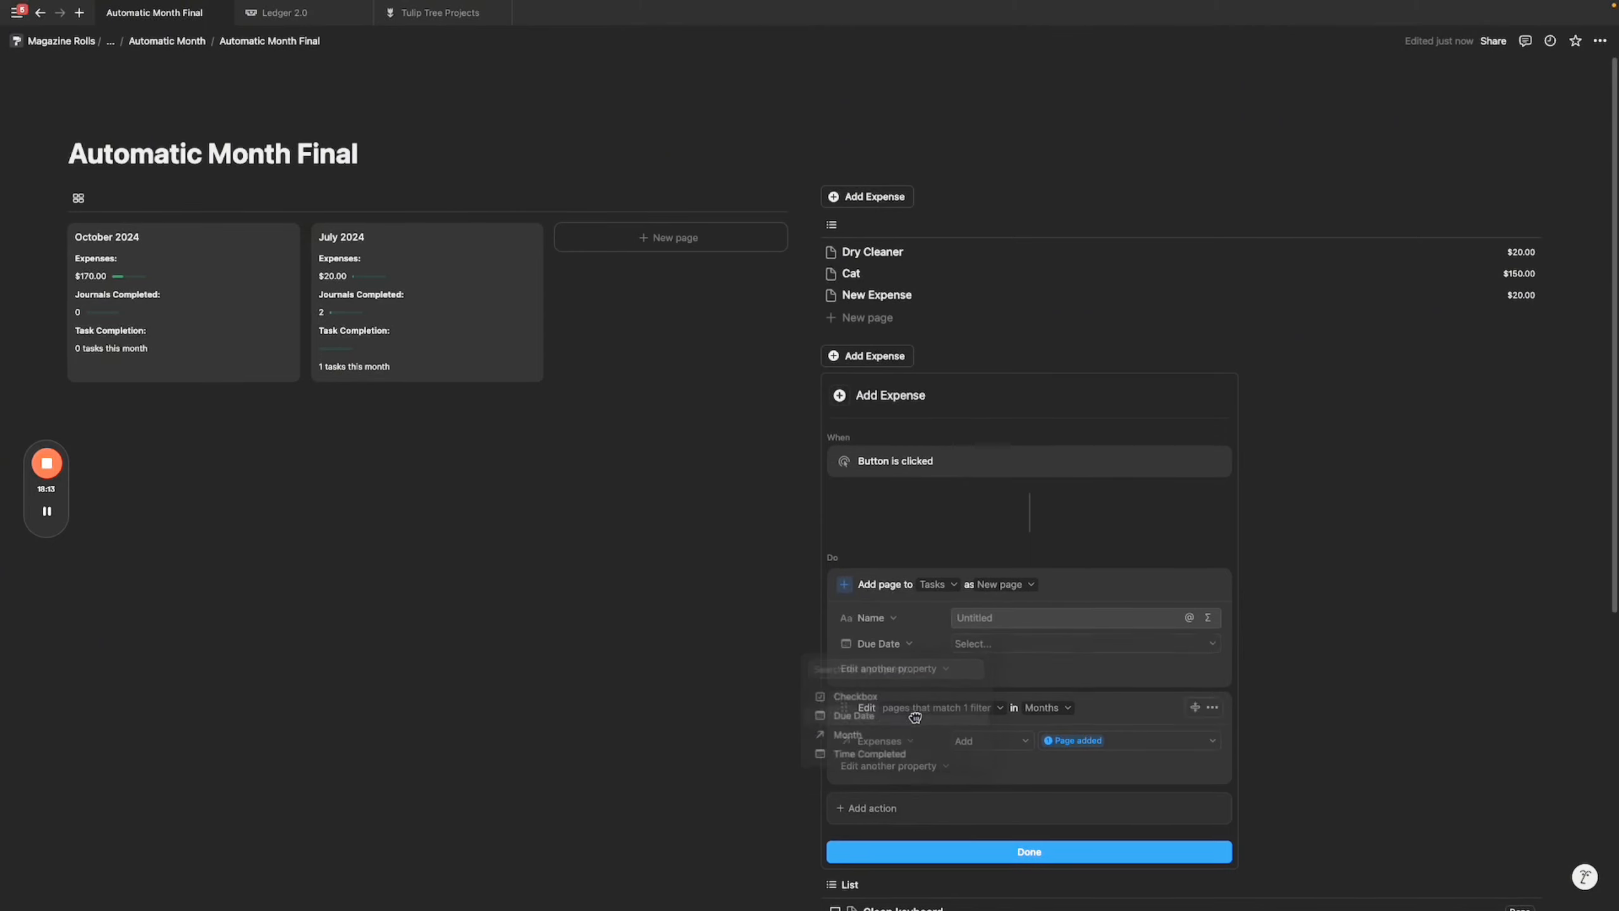
left_click(985, 644)
left_click(1132, 713)
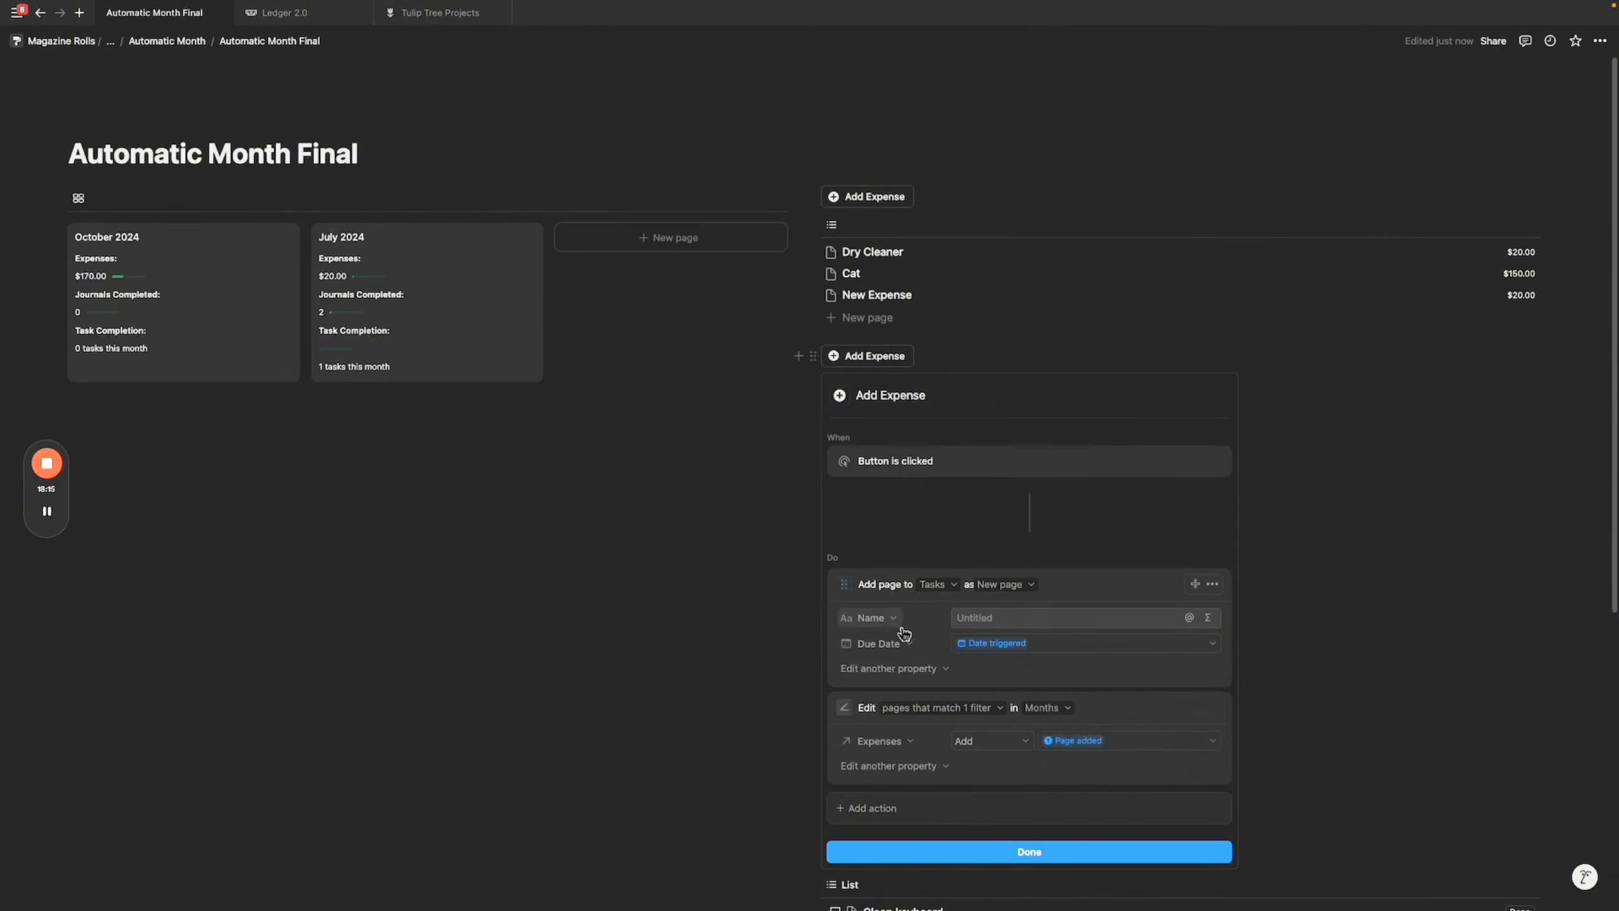
left_click(880, 642)
left_click(883, 741)
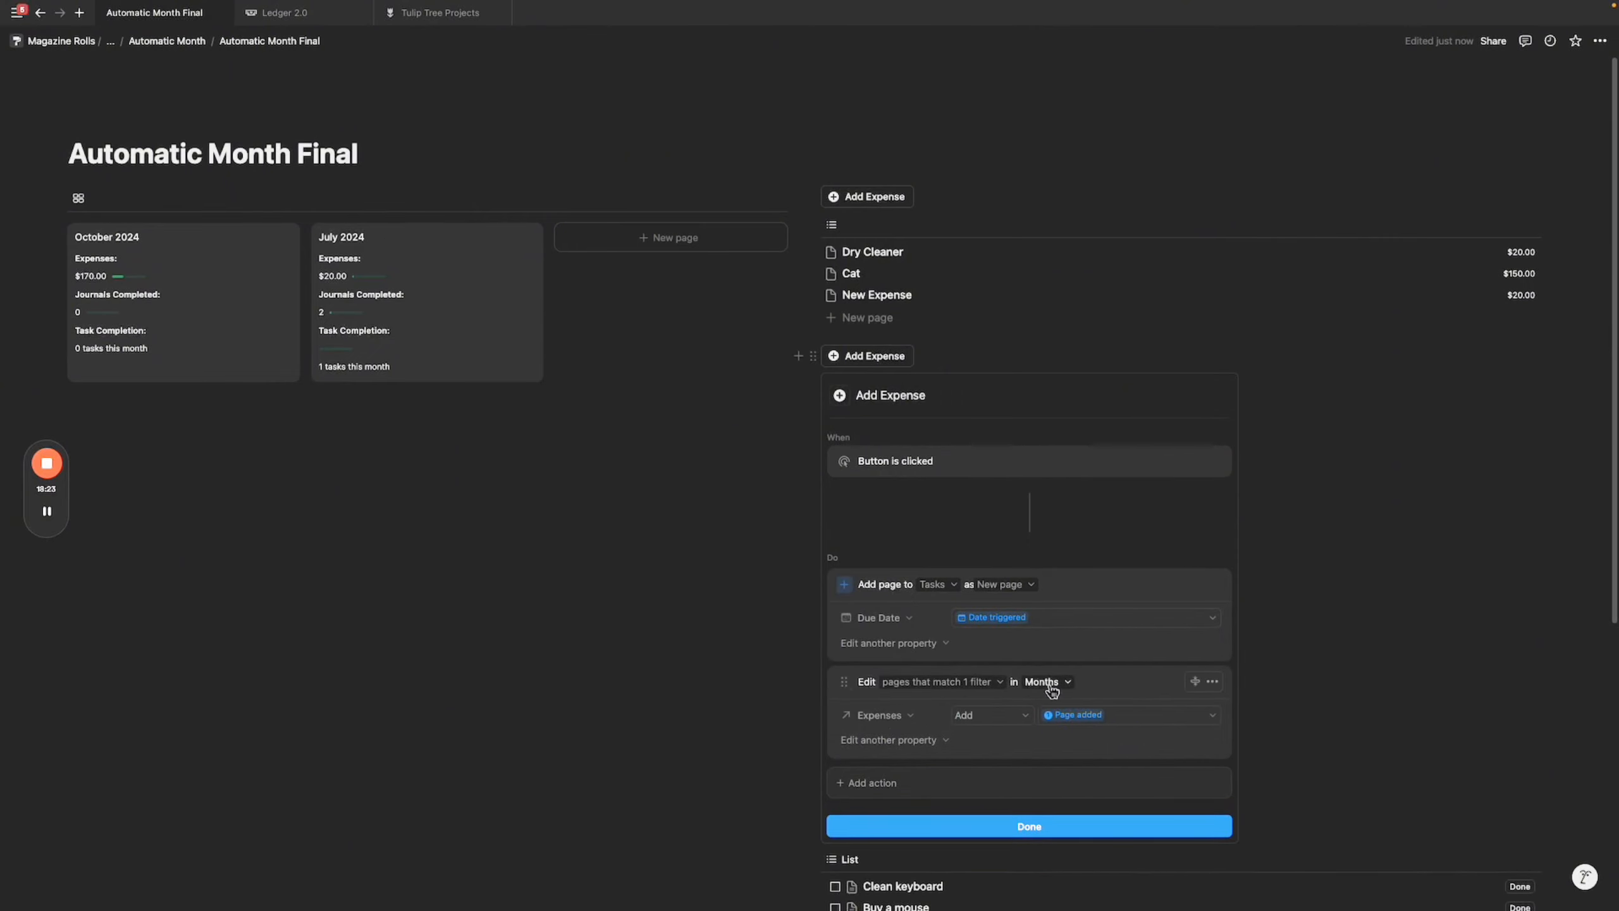
Make the Months edit action add the newly added page to the Tasks relation, and save the button.
left_click(917, 717)
left_click(832, 662)
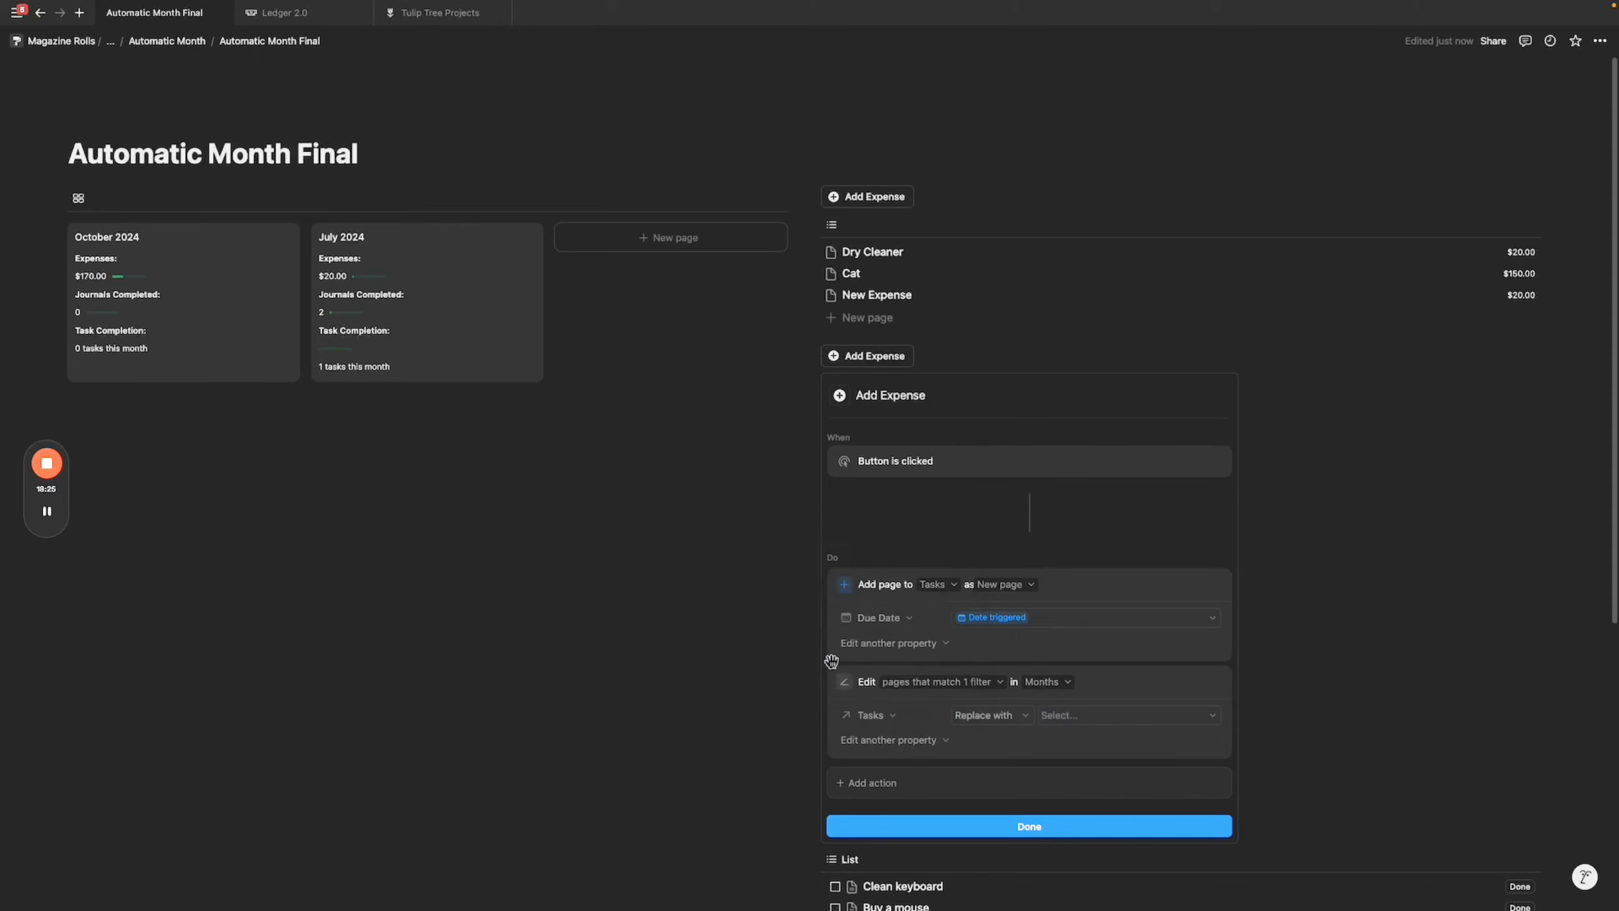
left_click(991, 715)
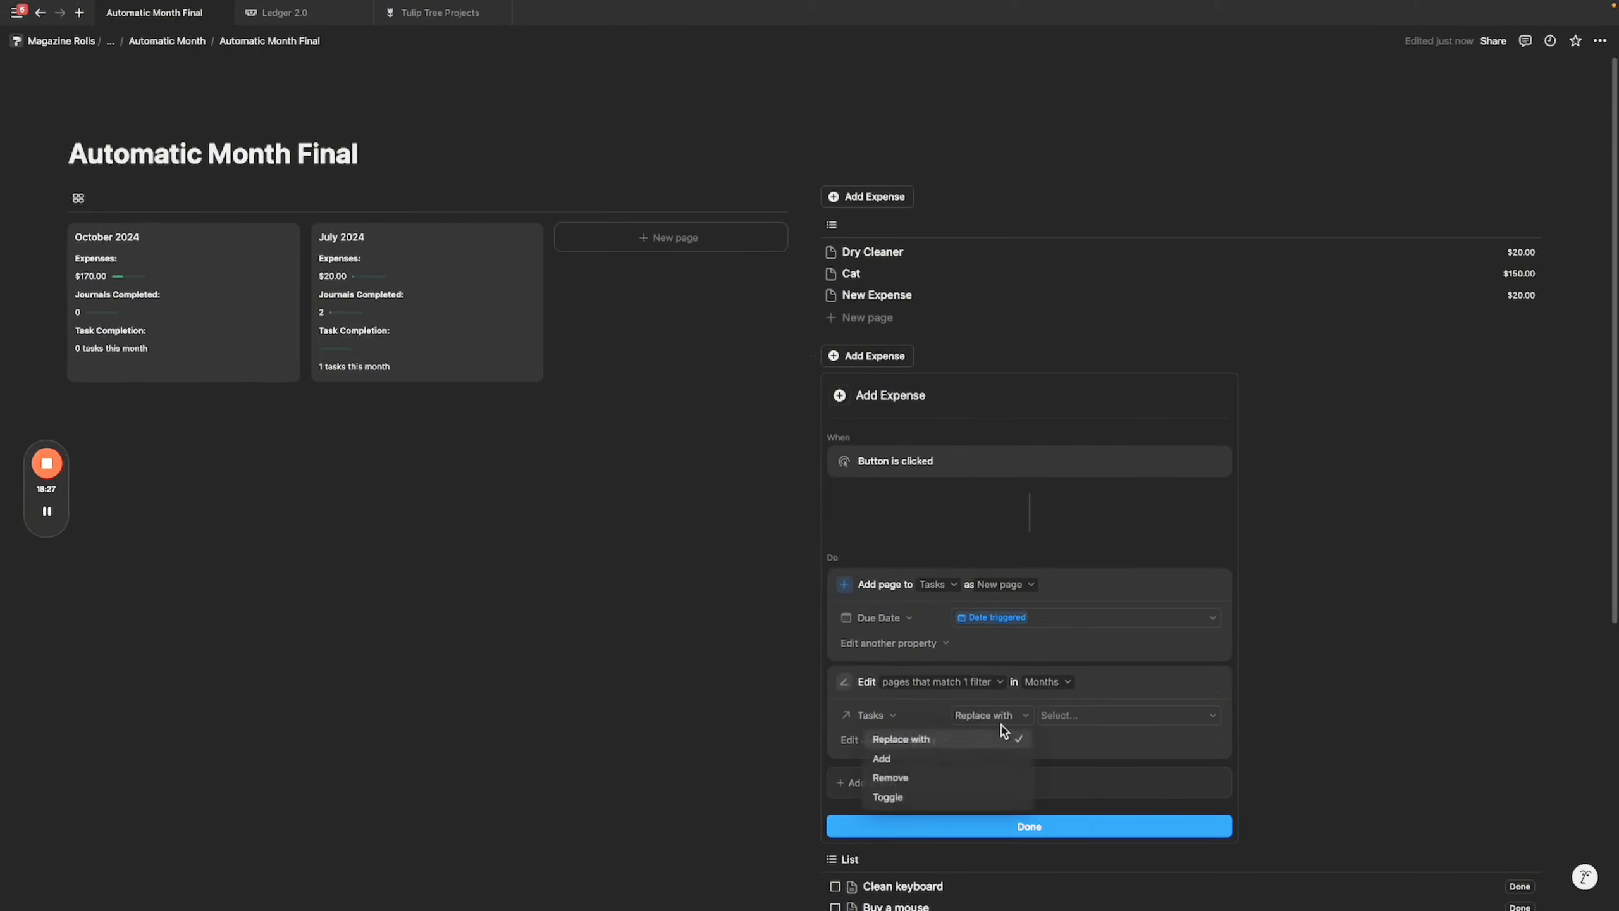
left_click(976, 753)
left_click(1059, 716)
left_click(1117, 598)
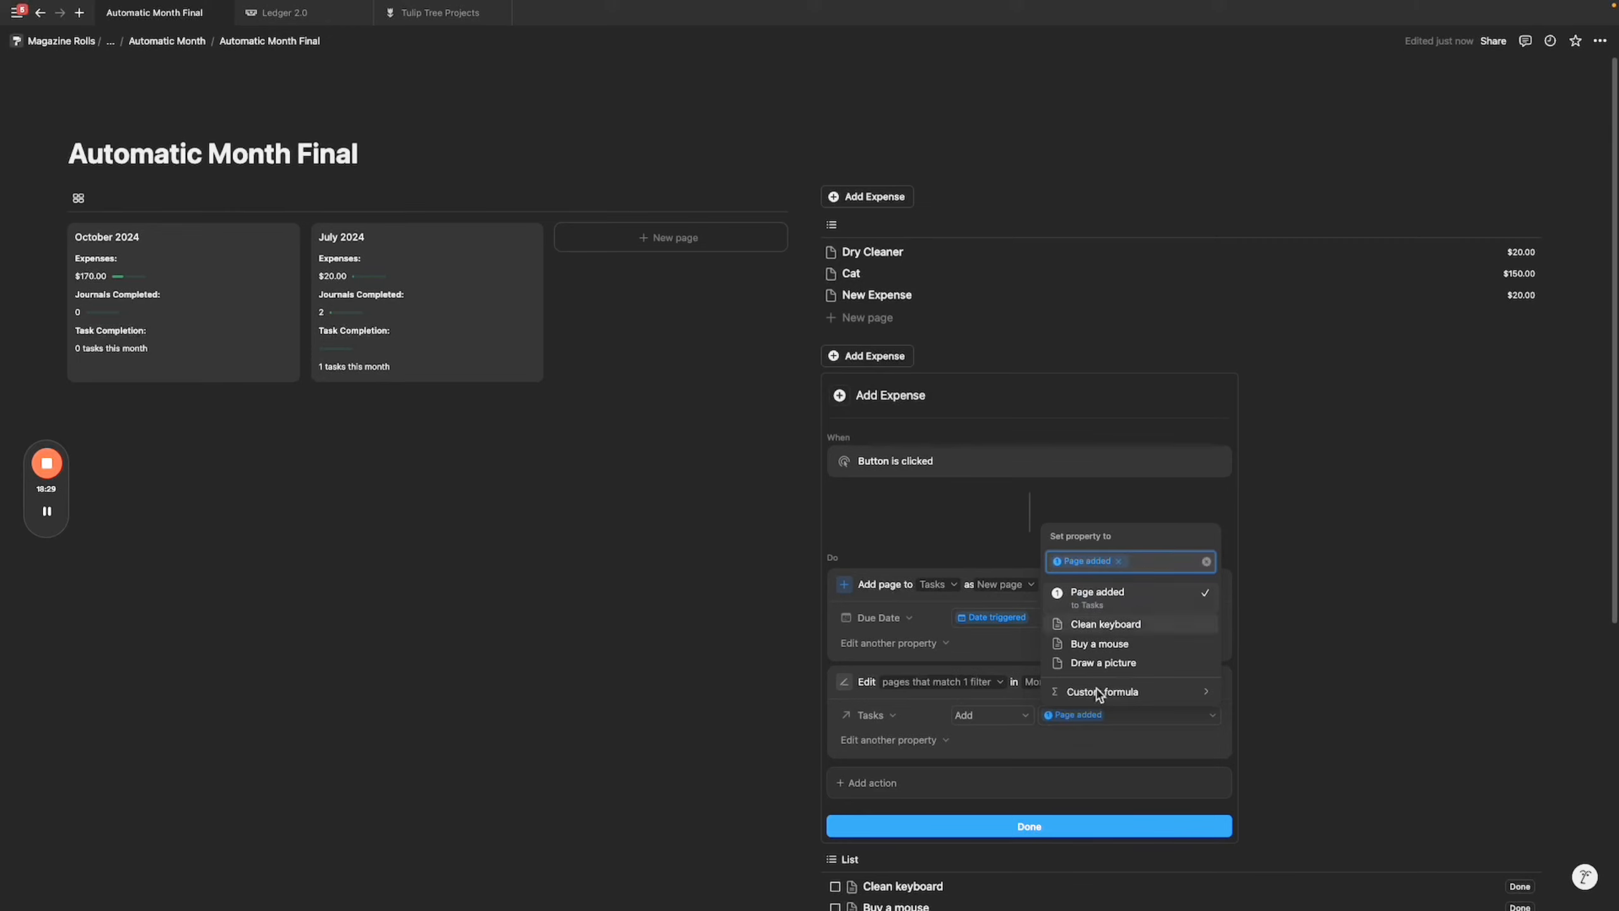
left_click(1013, 764)
left_click(1070, 827)
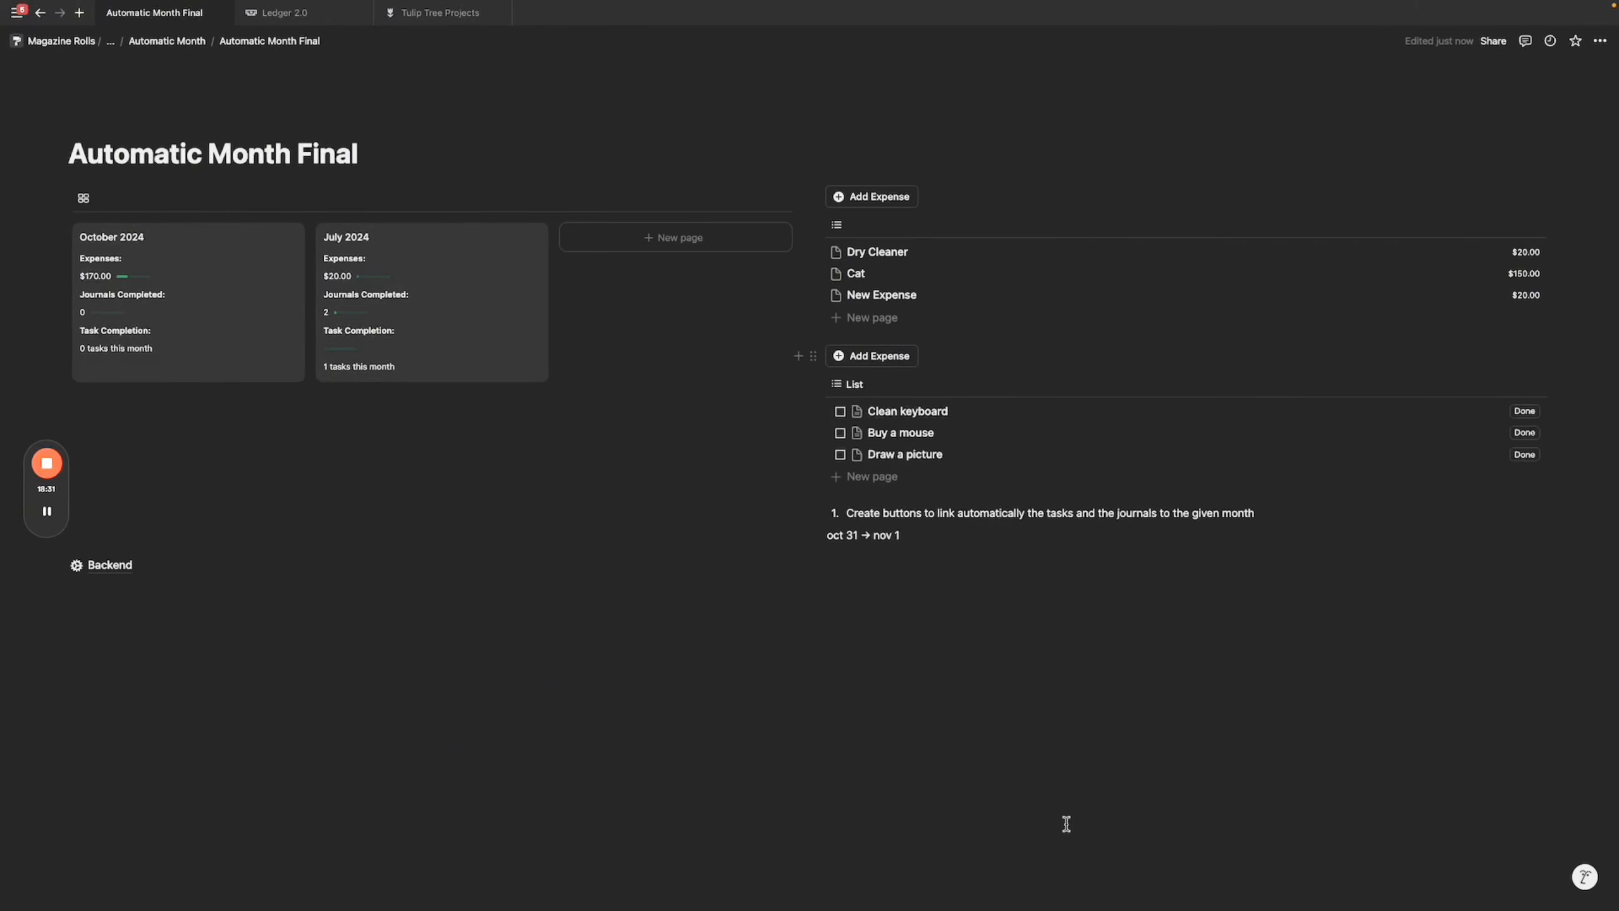
Rename the duplicated Add Expense button above the Tasks list as New Task.
left_click(929, 358)
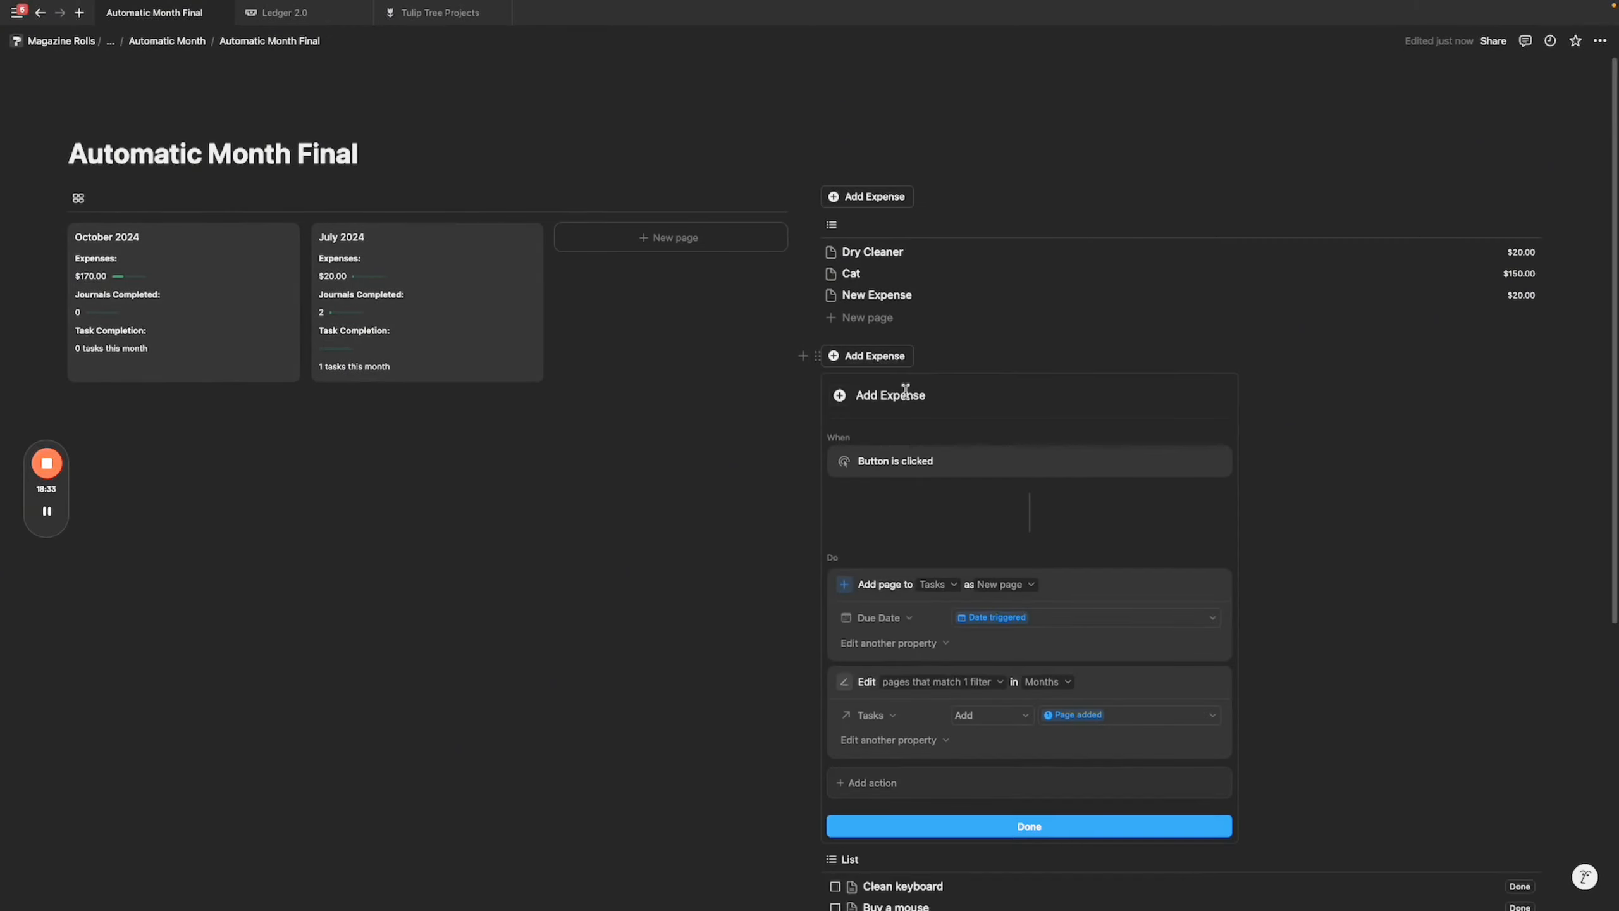
double_click(912, 401)
type("New Task")
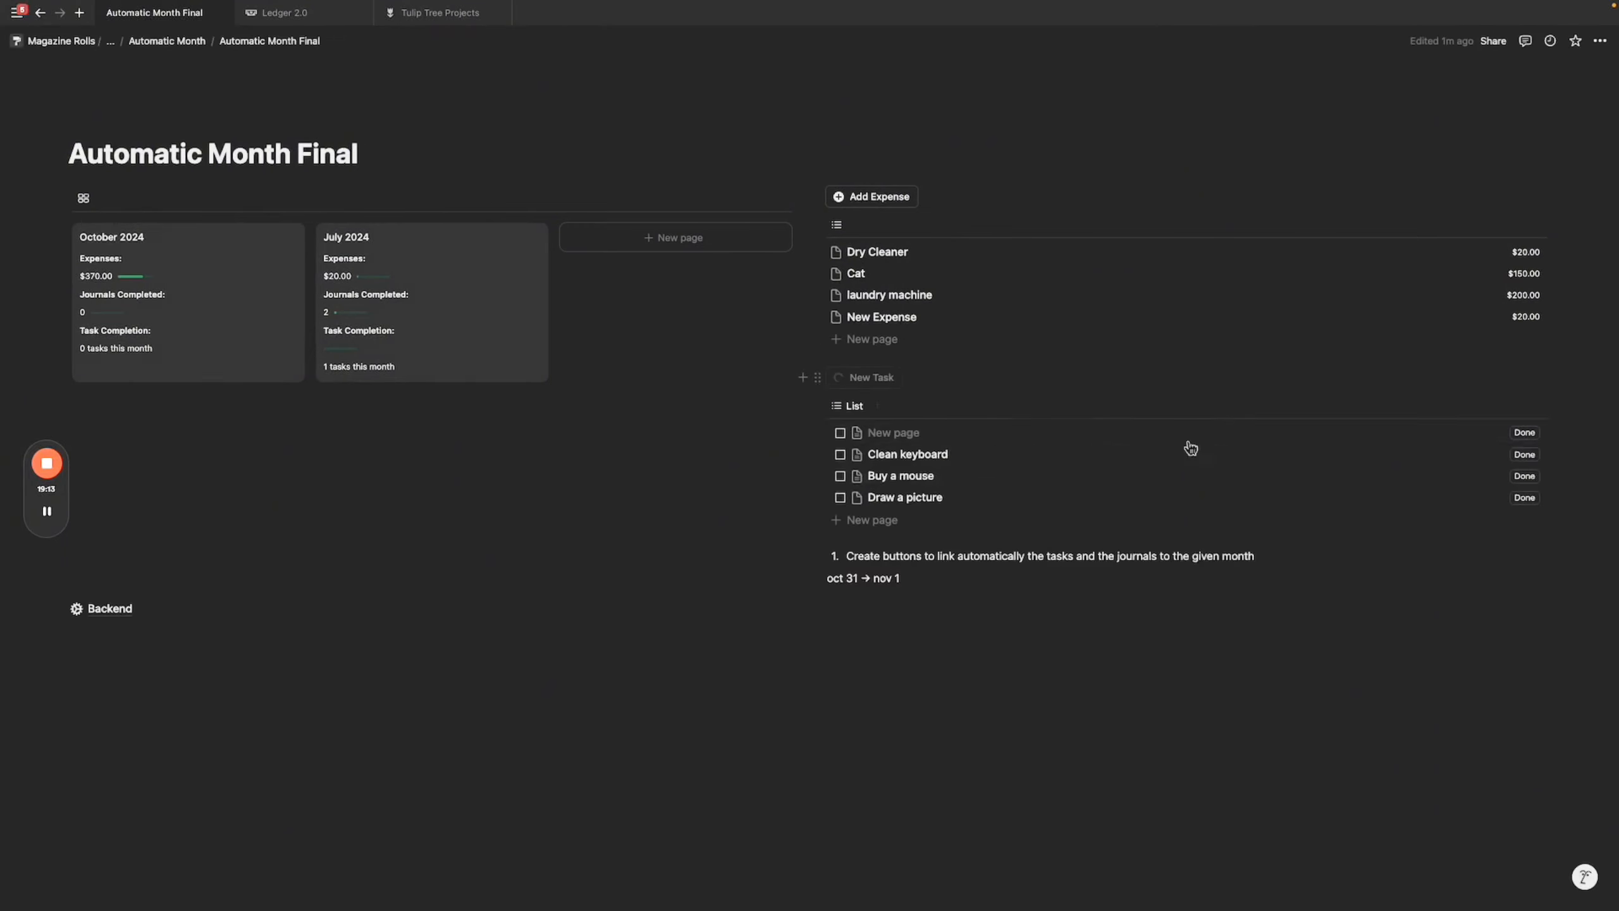
Title the untitled page in the Tasks list "new task" and mark it as done.
left_click(1189, 441)
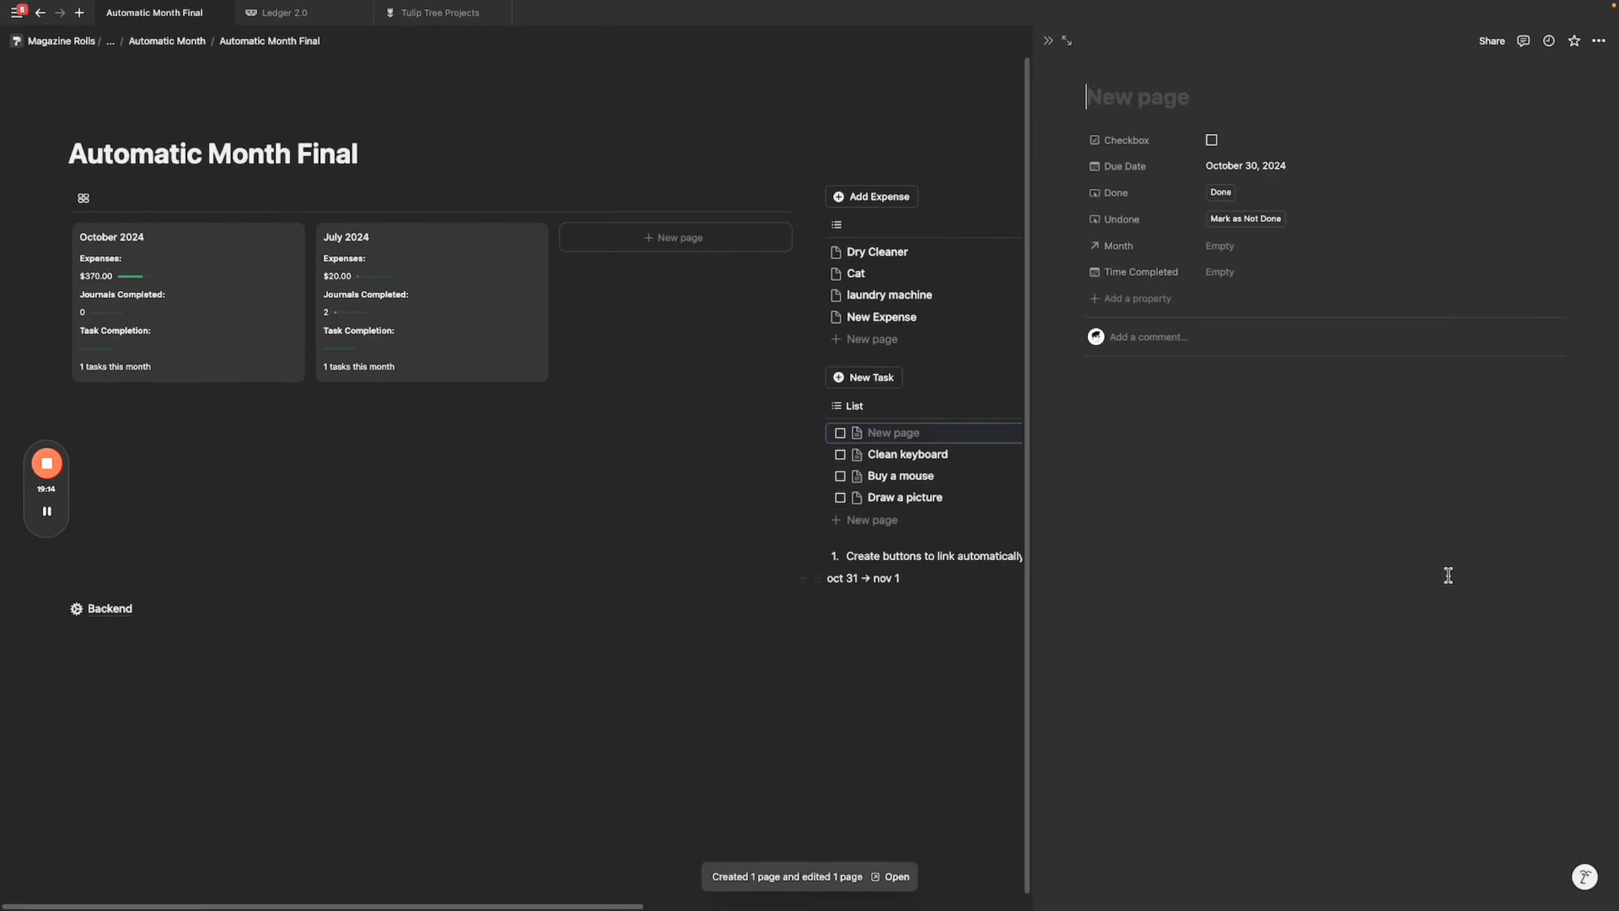
type("new tasjk")
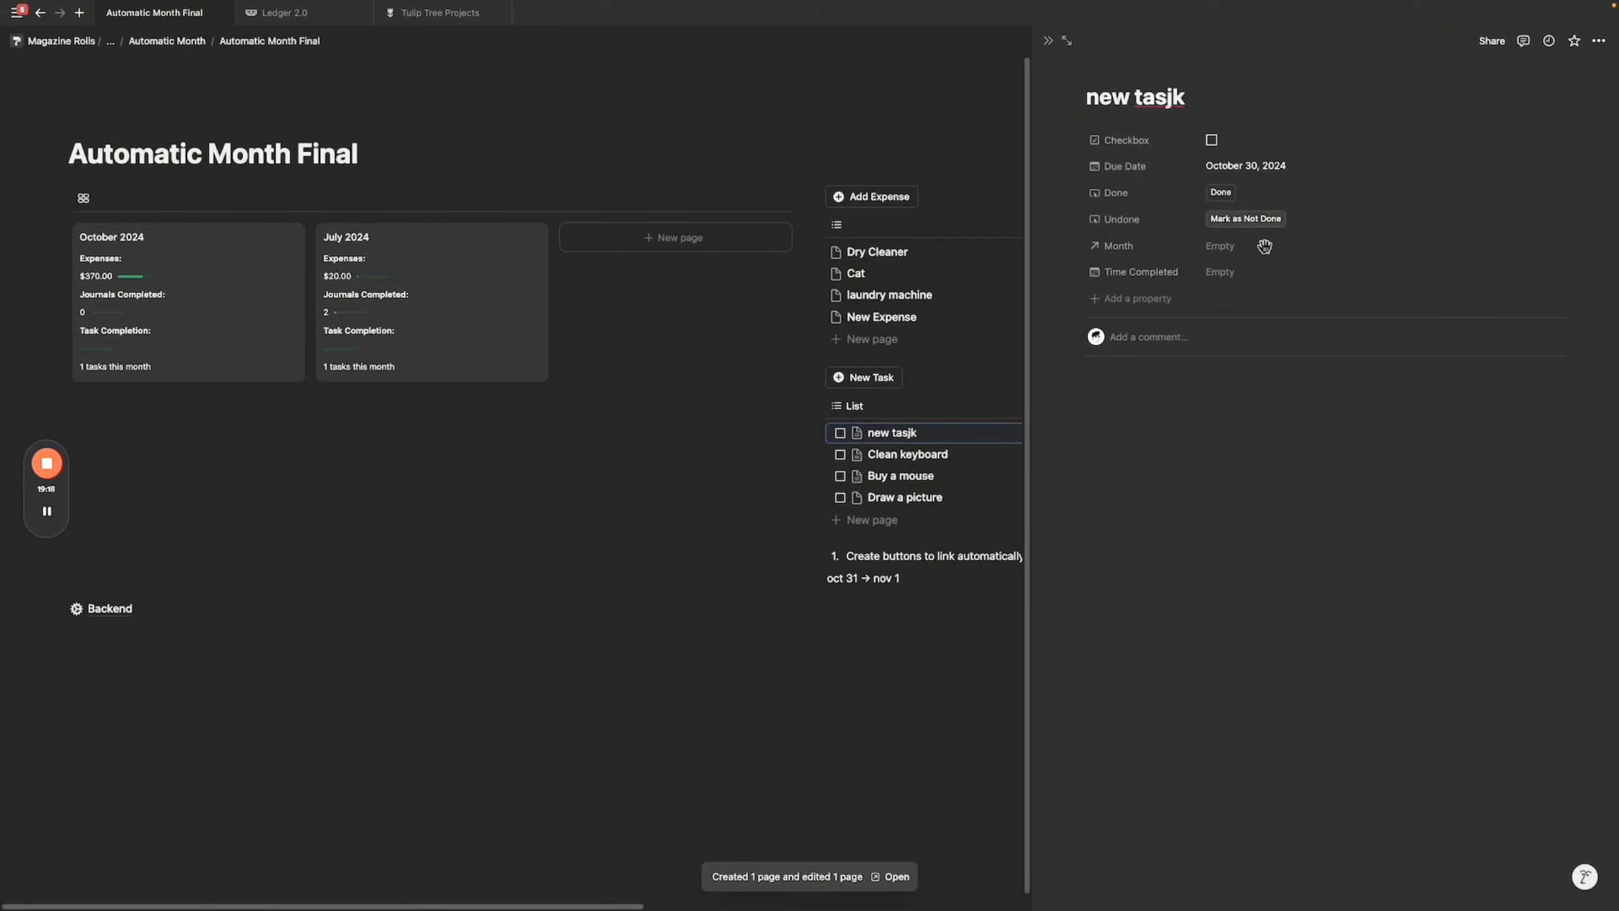
key("BackSpace")
key("BackSpace")
type("k")
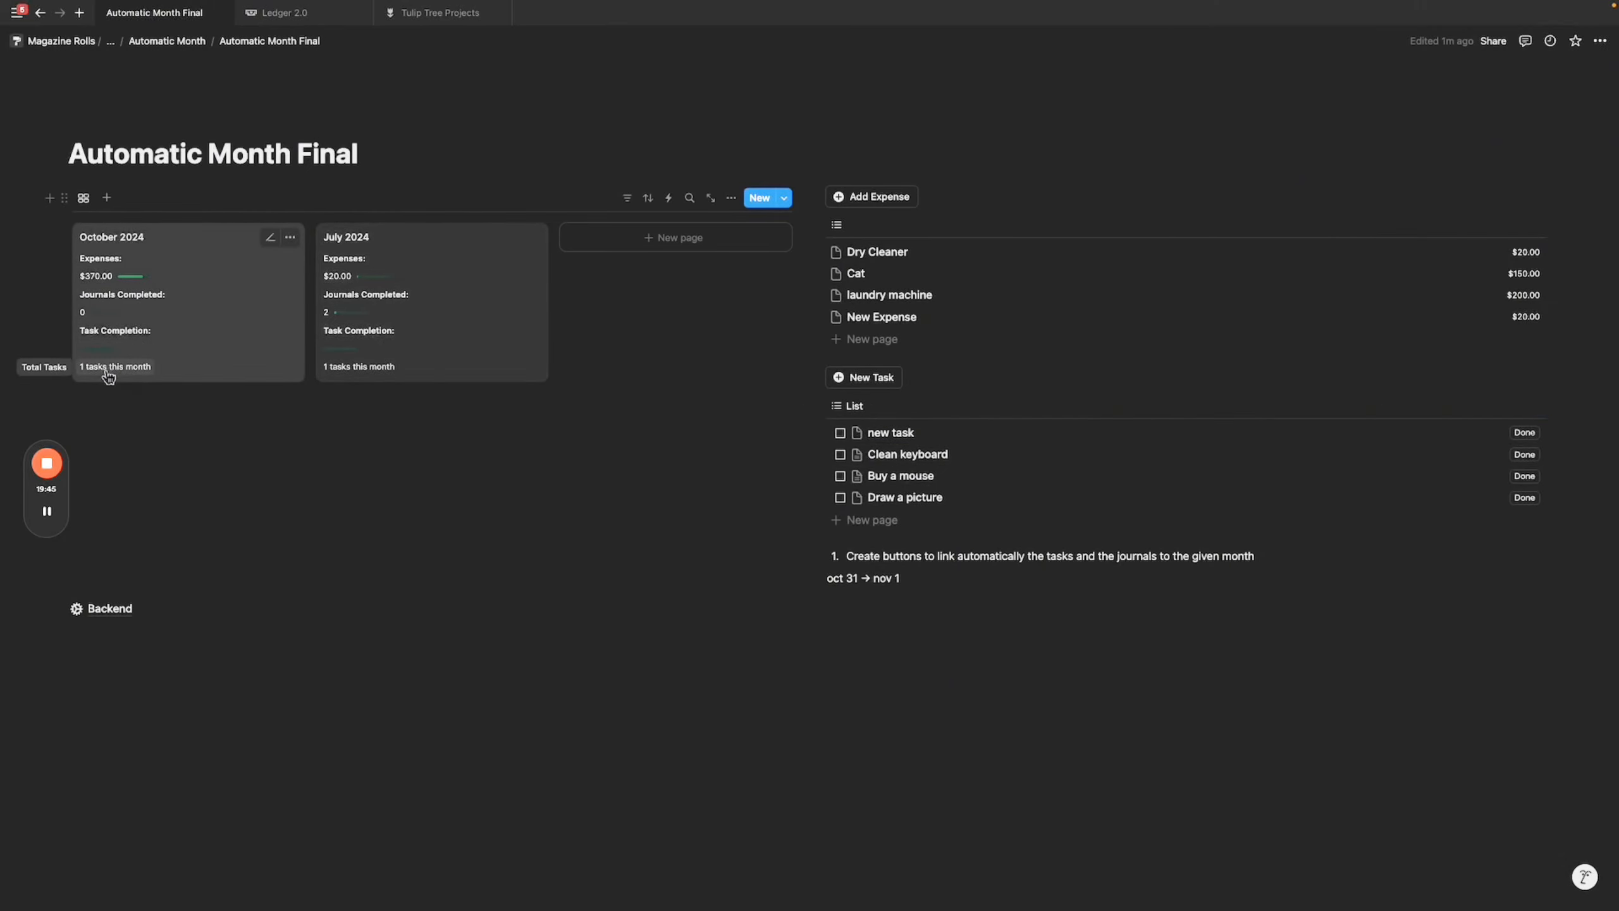
left_click(1524, 434)
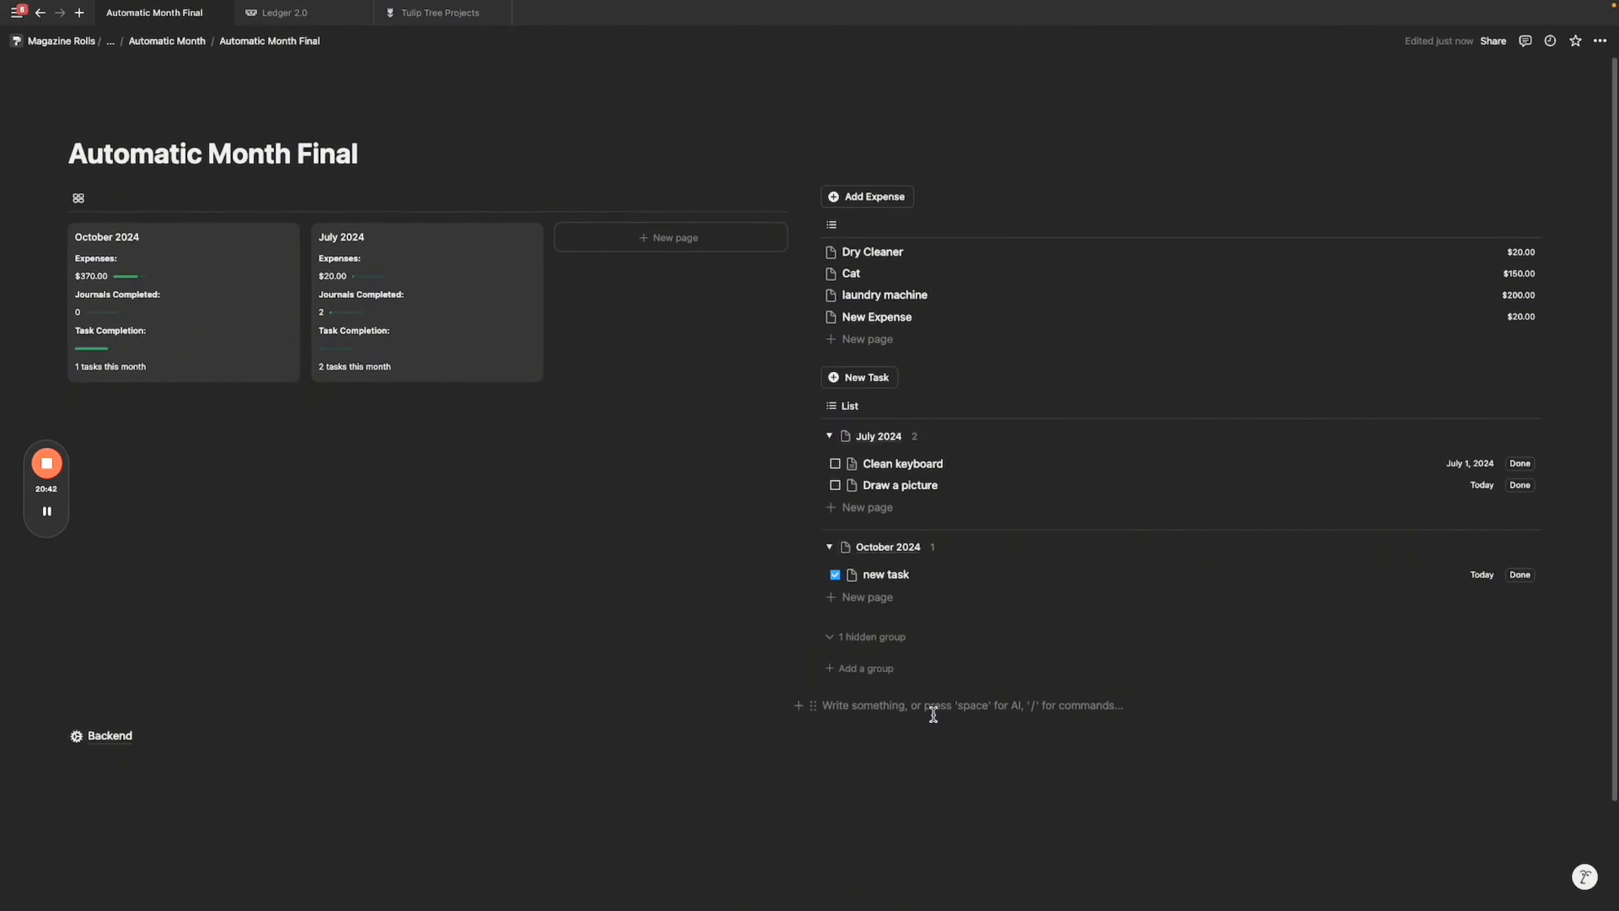
Insert a linked database view in the empty block below the grouped Tasks list.
type("?")
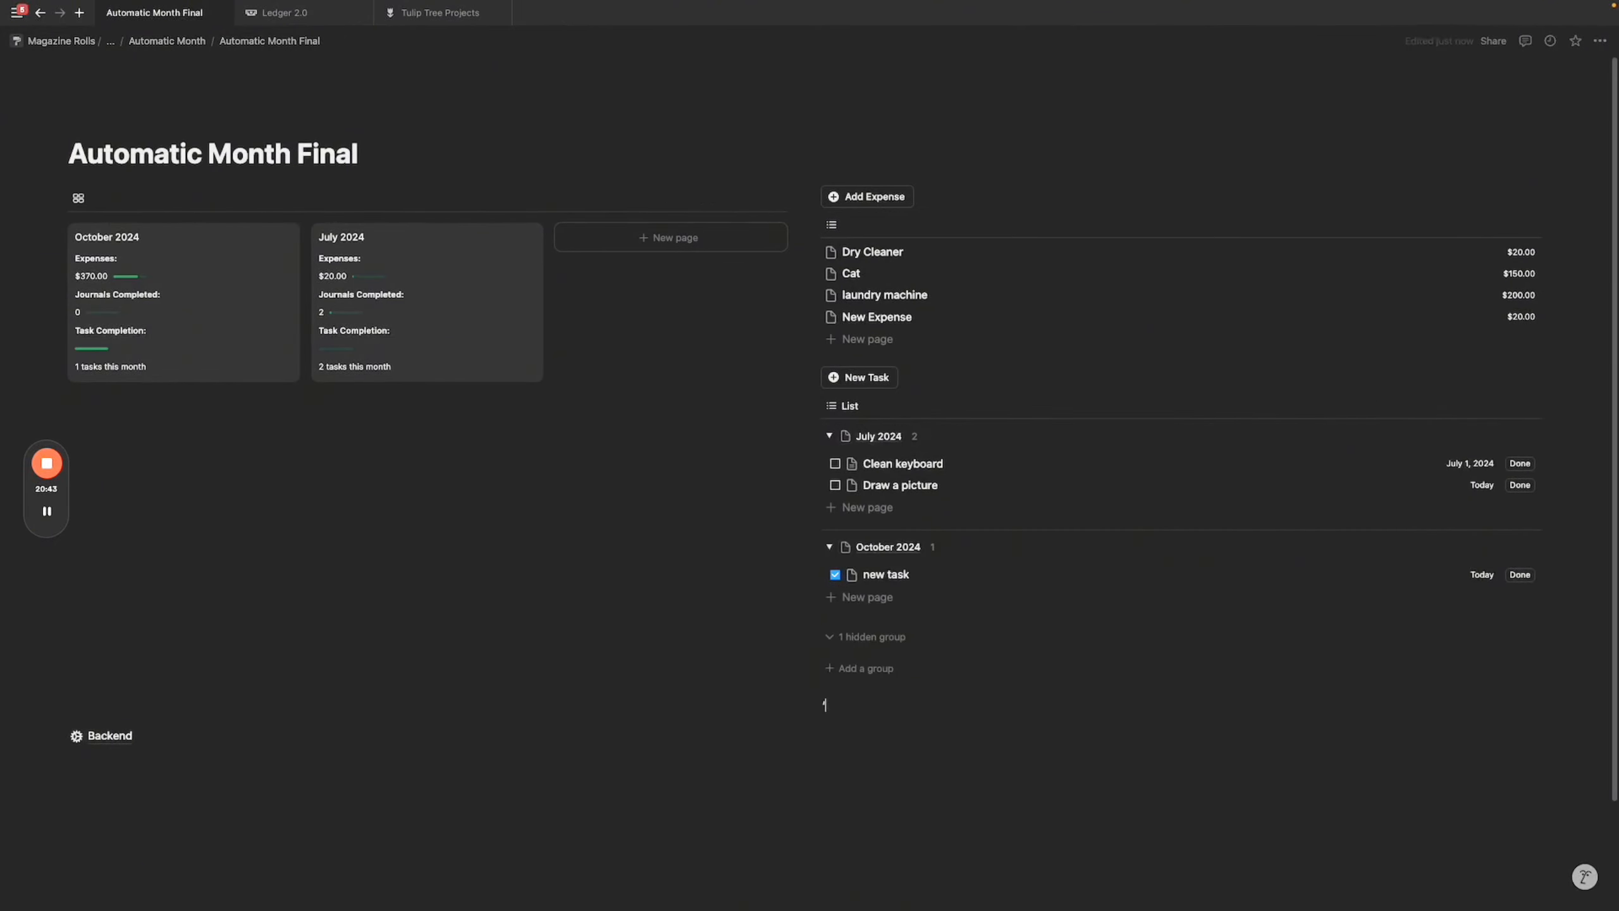
key("BackSpace")
type("/")
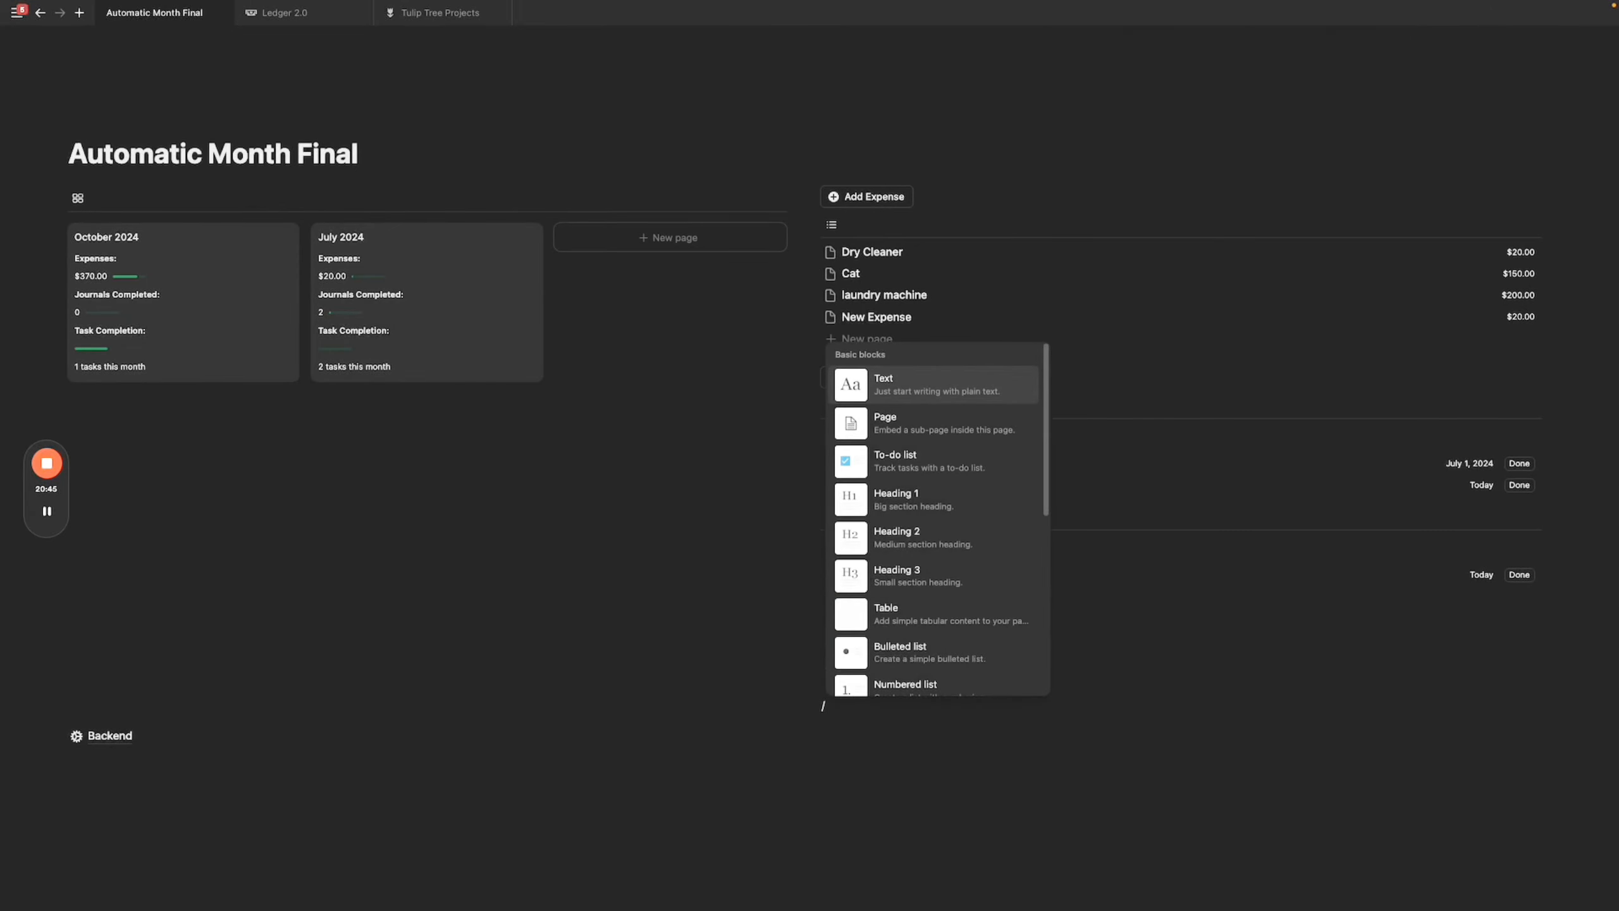
type("linked")
key("Return")
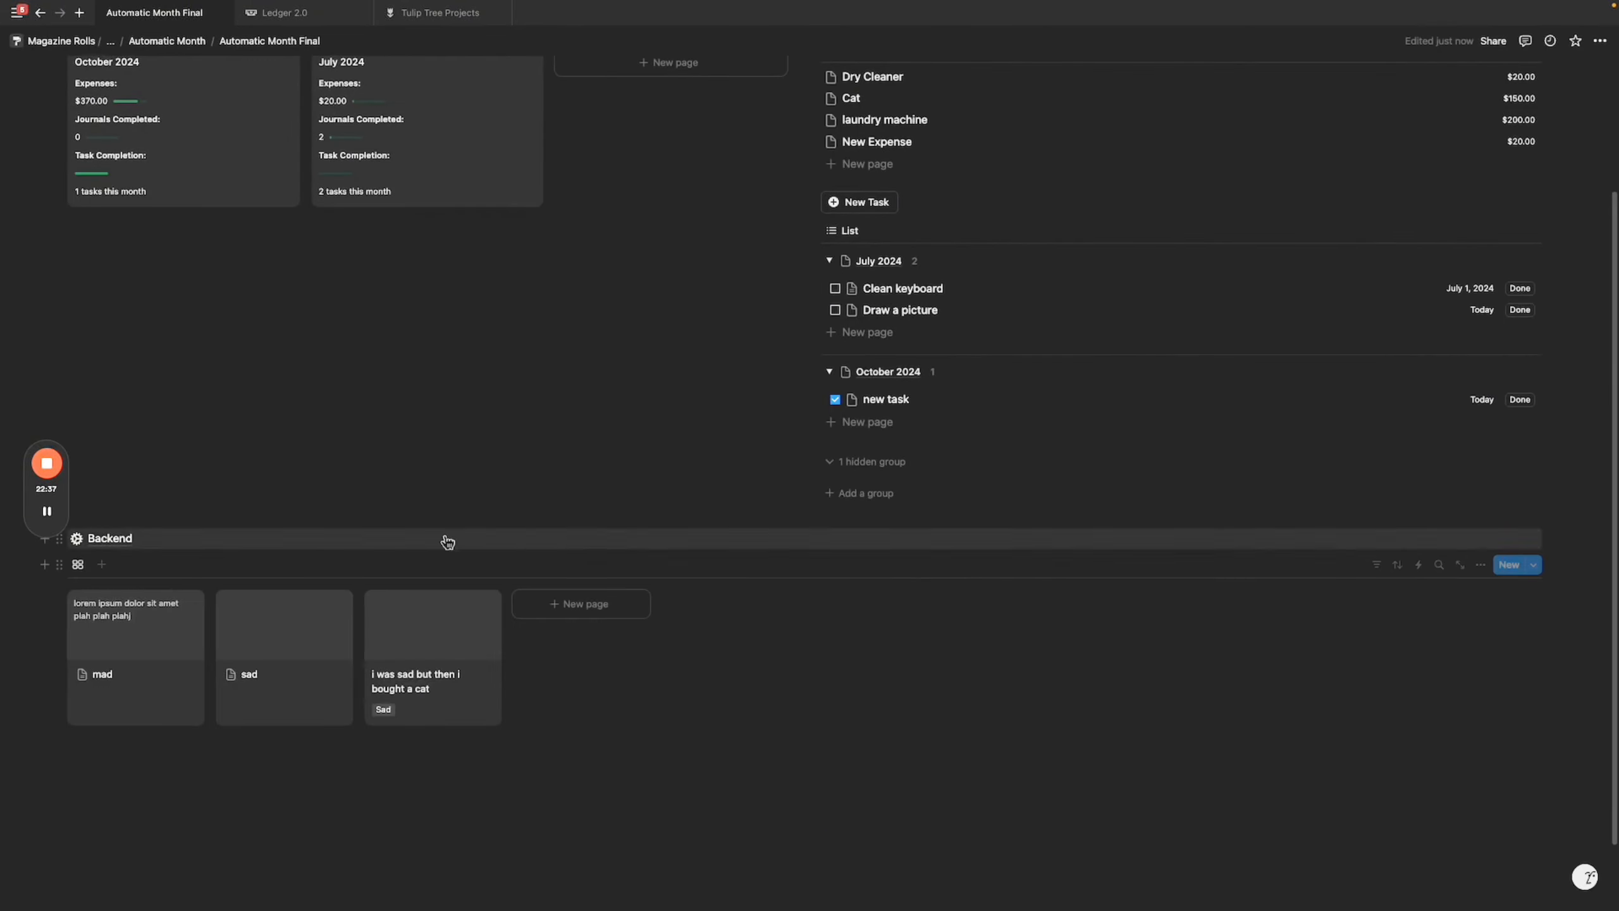
Move the Backend page below the journal gallery and place a duplicate of the New Task button above the gallery.
left_click_drag(448, 541, 307, 693)
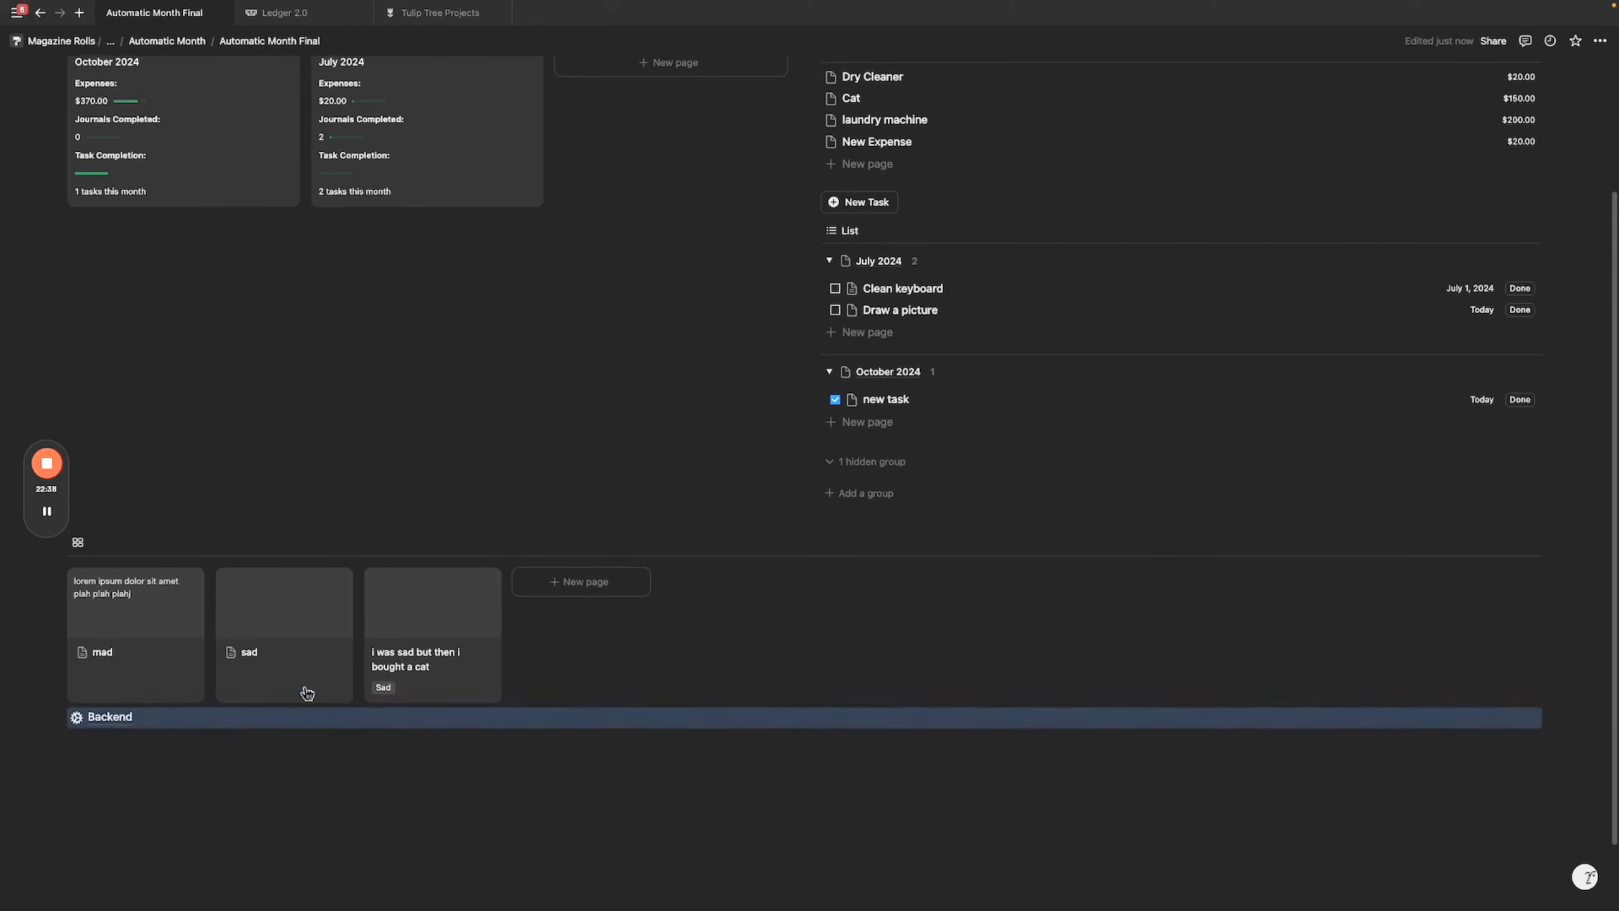
left_click(812, 202)
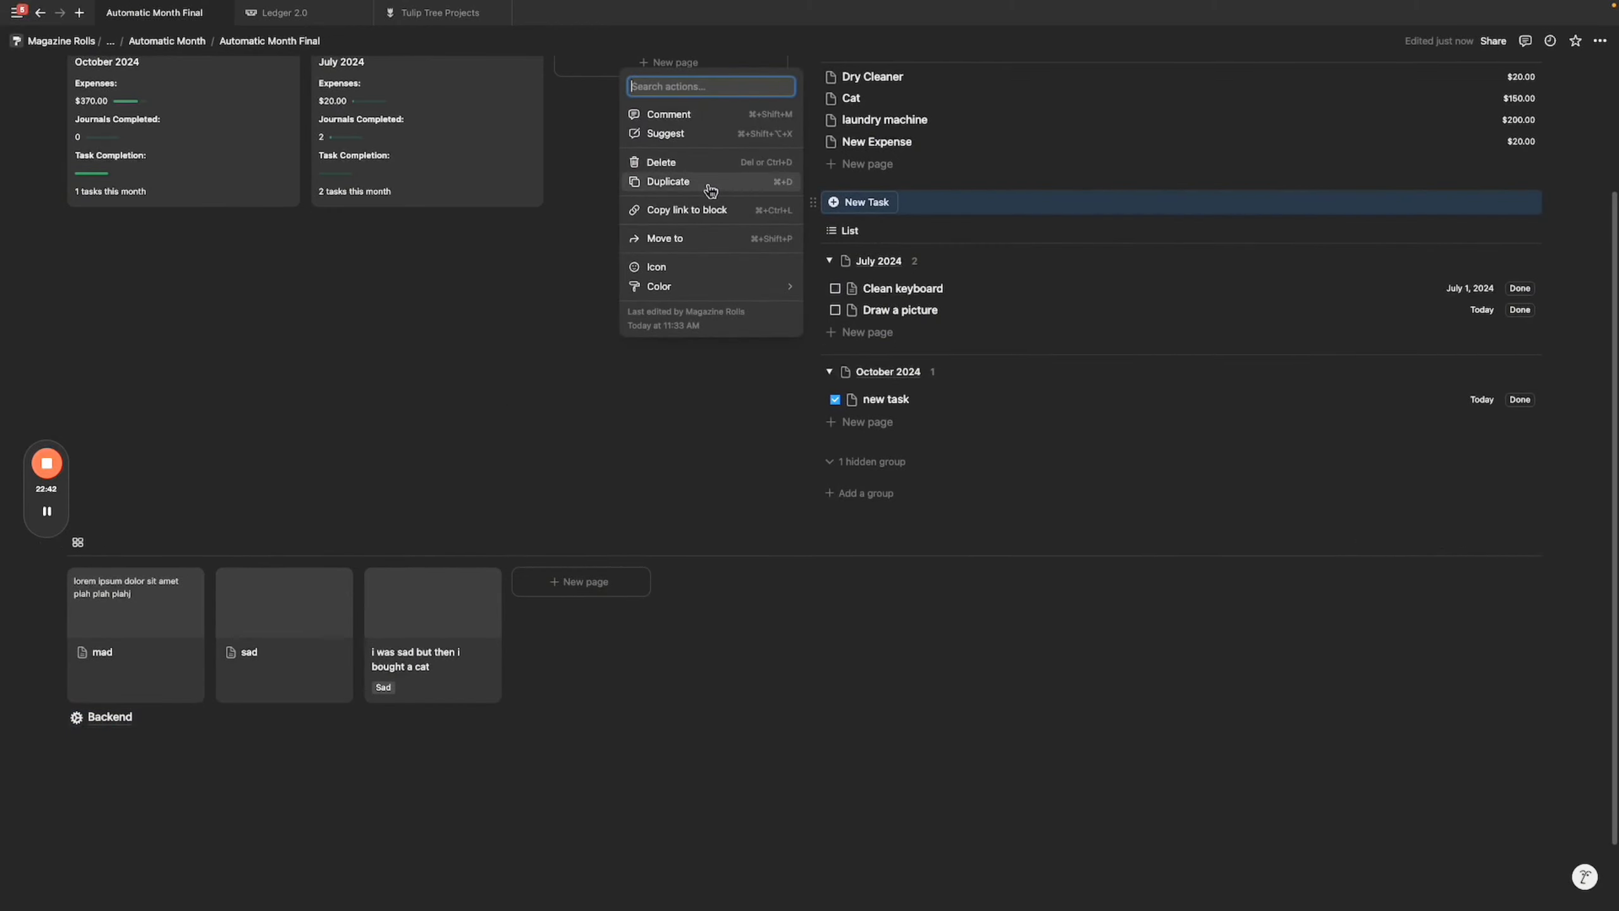
left_click(711, 191)
left_click_drag(813, 229, 281, 547)
Rename the duplicated button above the journal gallery as Journal Entry.
left_click(159, 546)
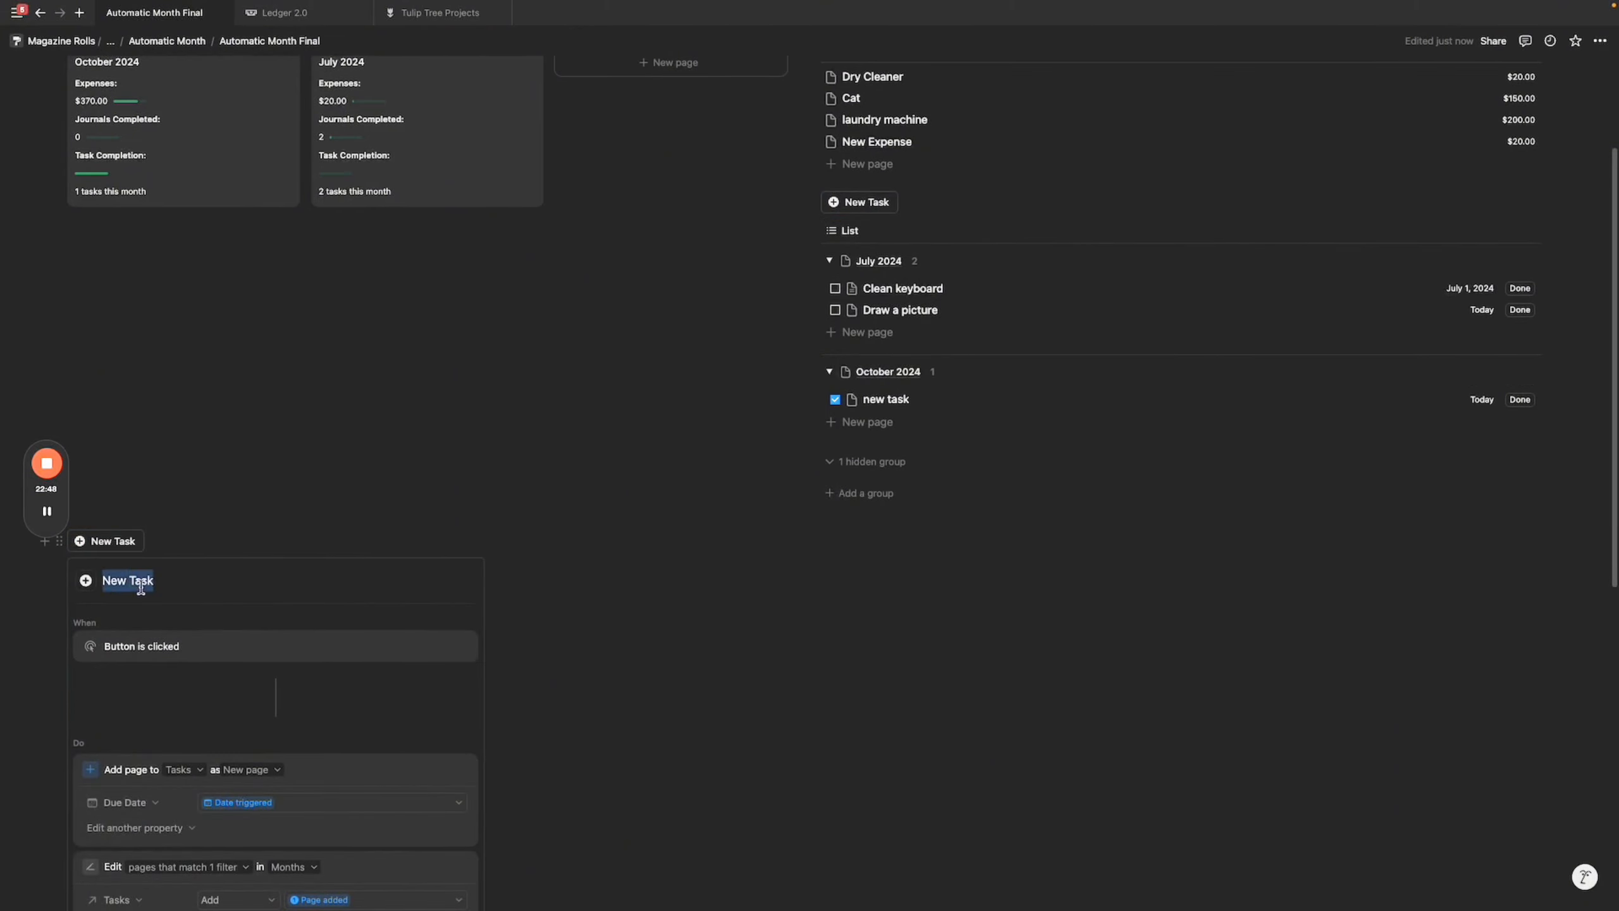
type("Journal Entry")
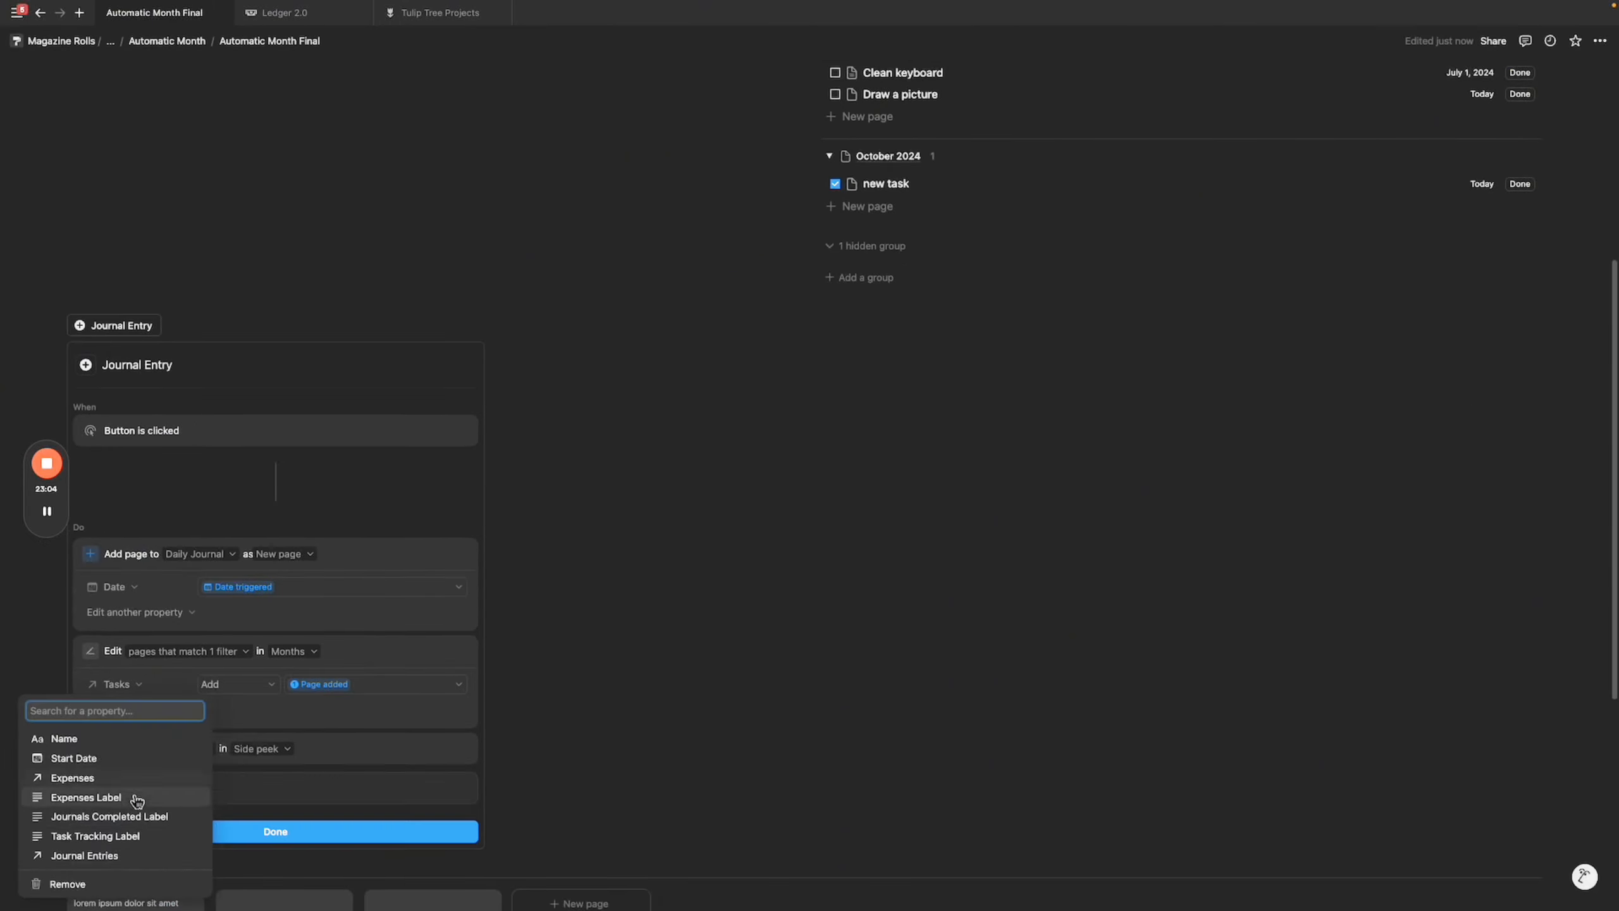
Make the Journal Entry button's Months edit action add the newly added page to Journal Entries, and save the button.
left_click(126, 856)
left_click(264, 688)
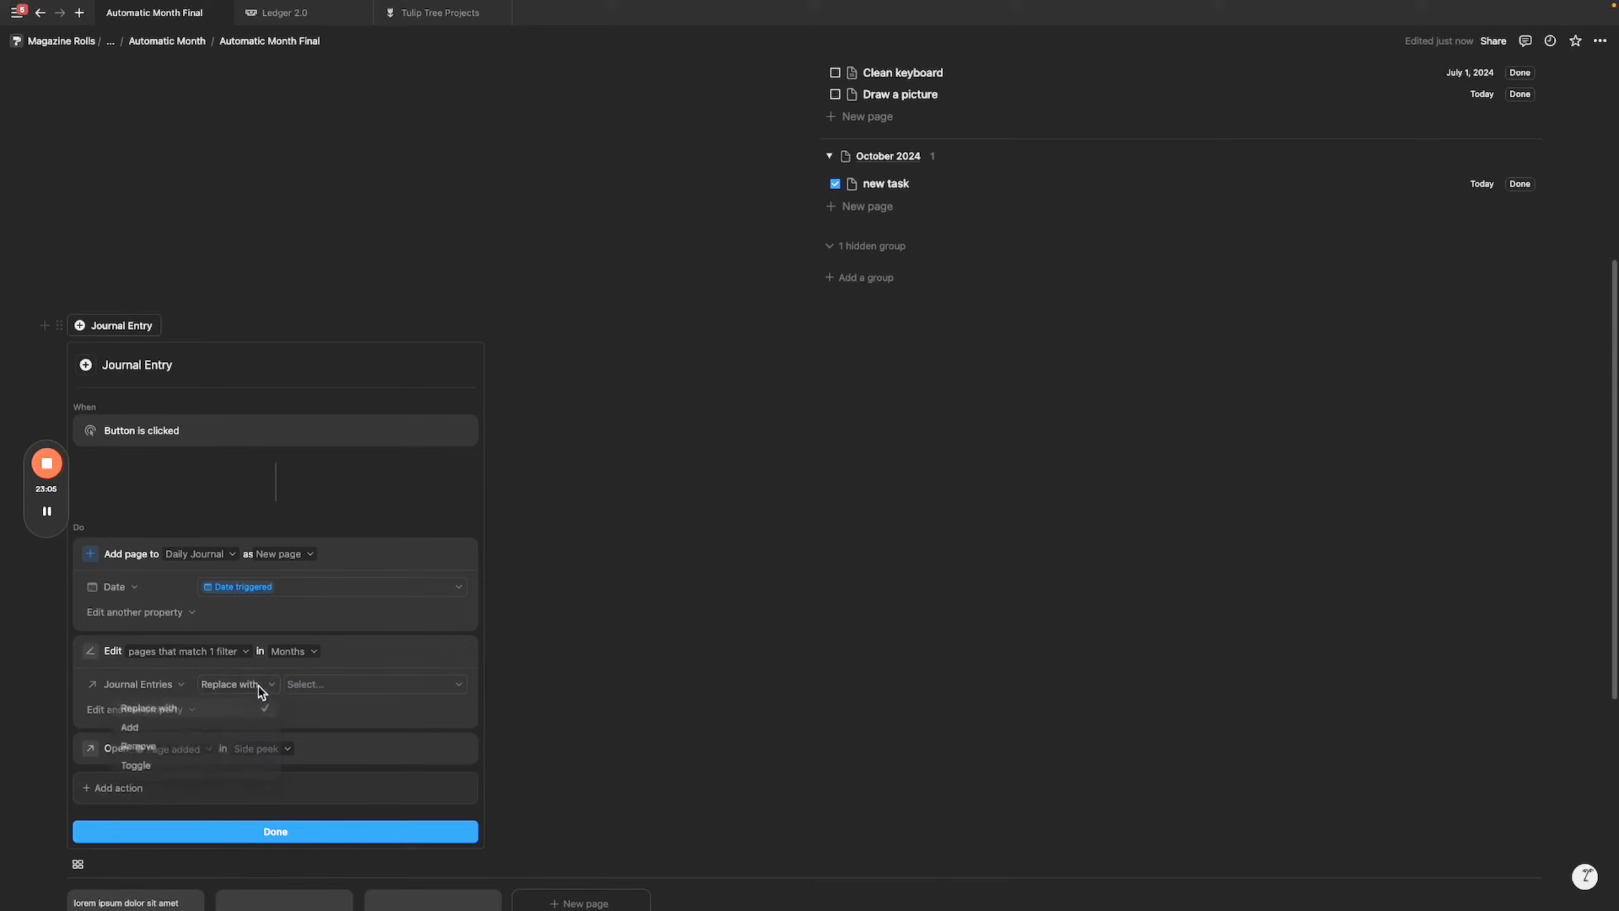
left_click(210, 728)
left_click(344, 686)
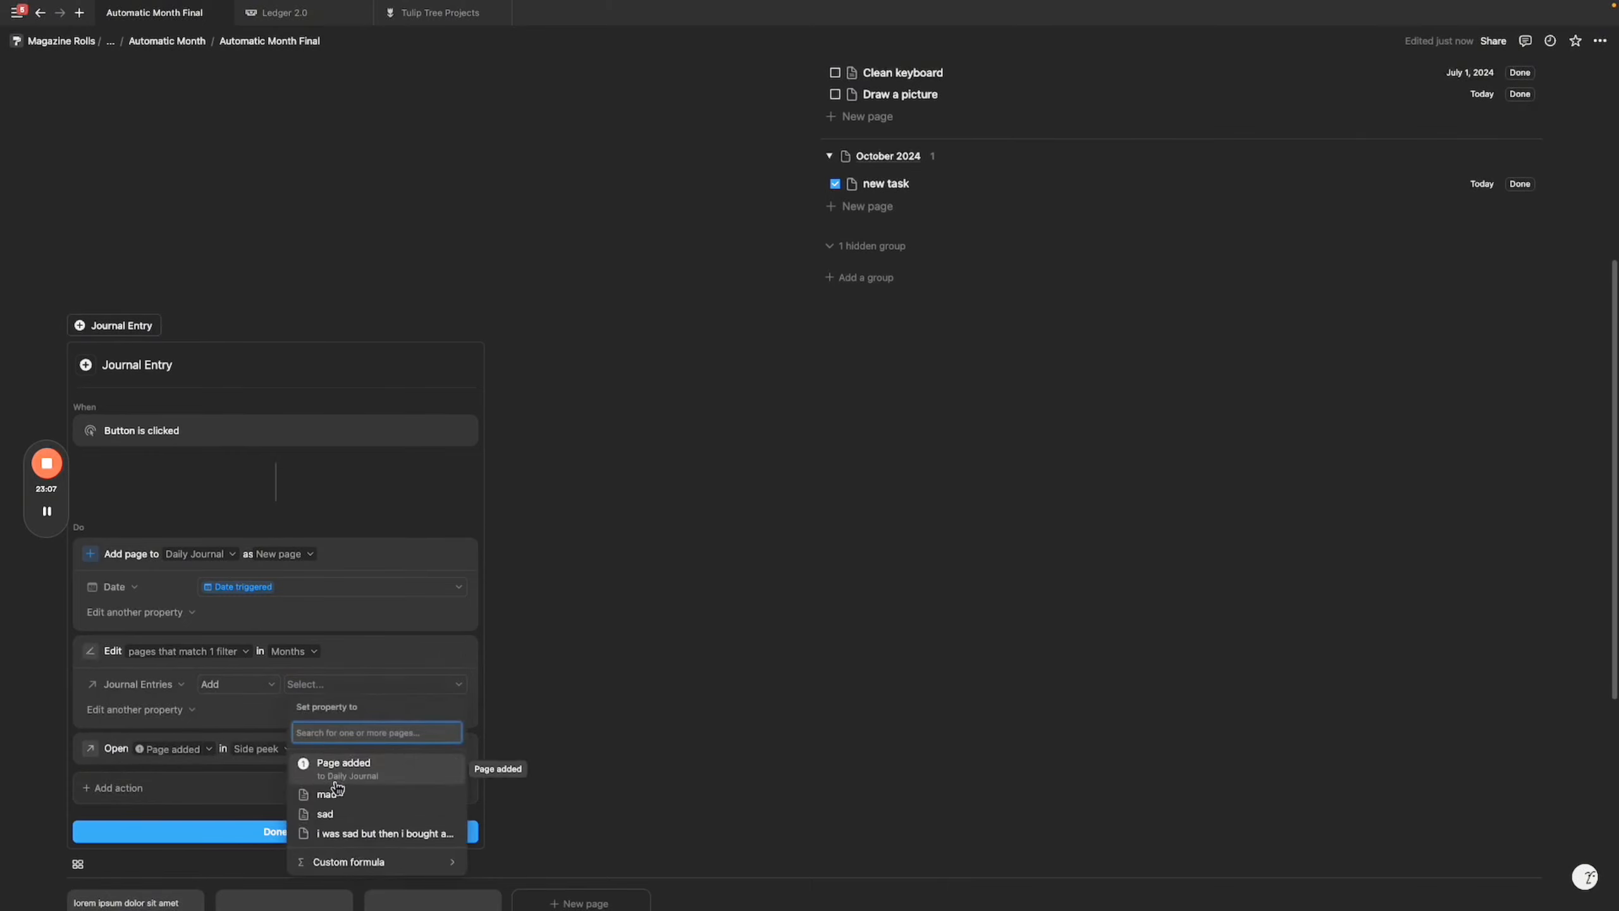
left_click(336, 773)
left_click(223, 810)
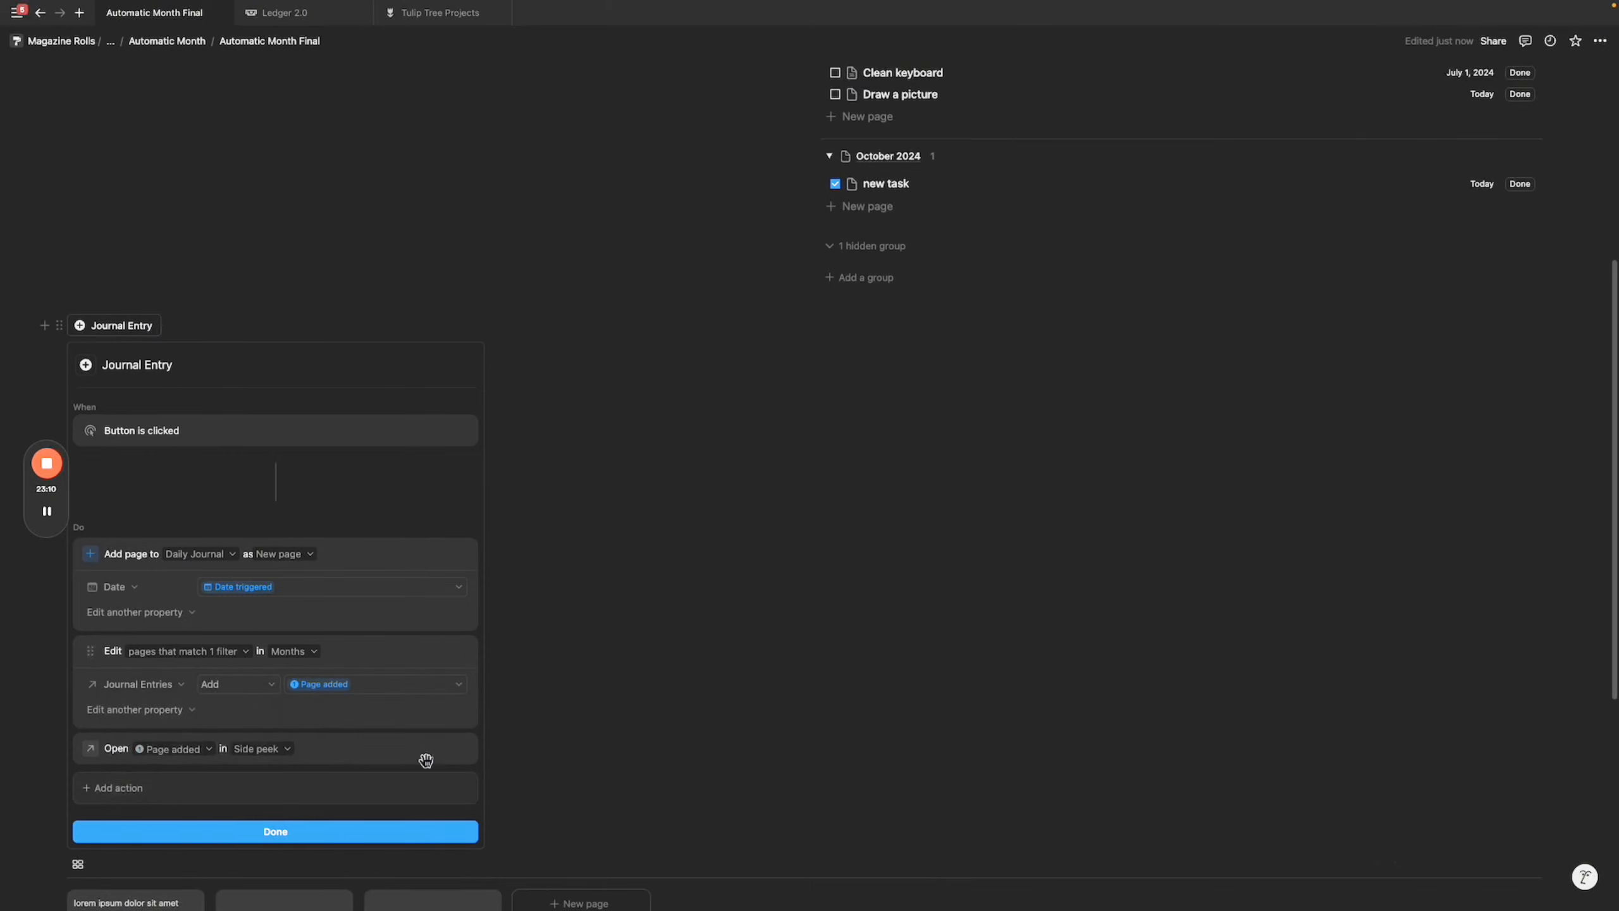
left_click(357, 832)
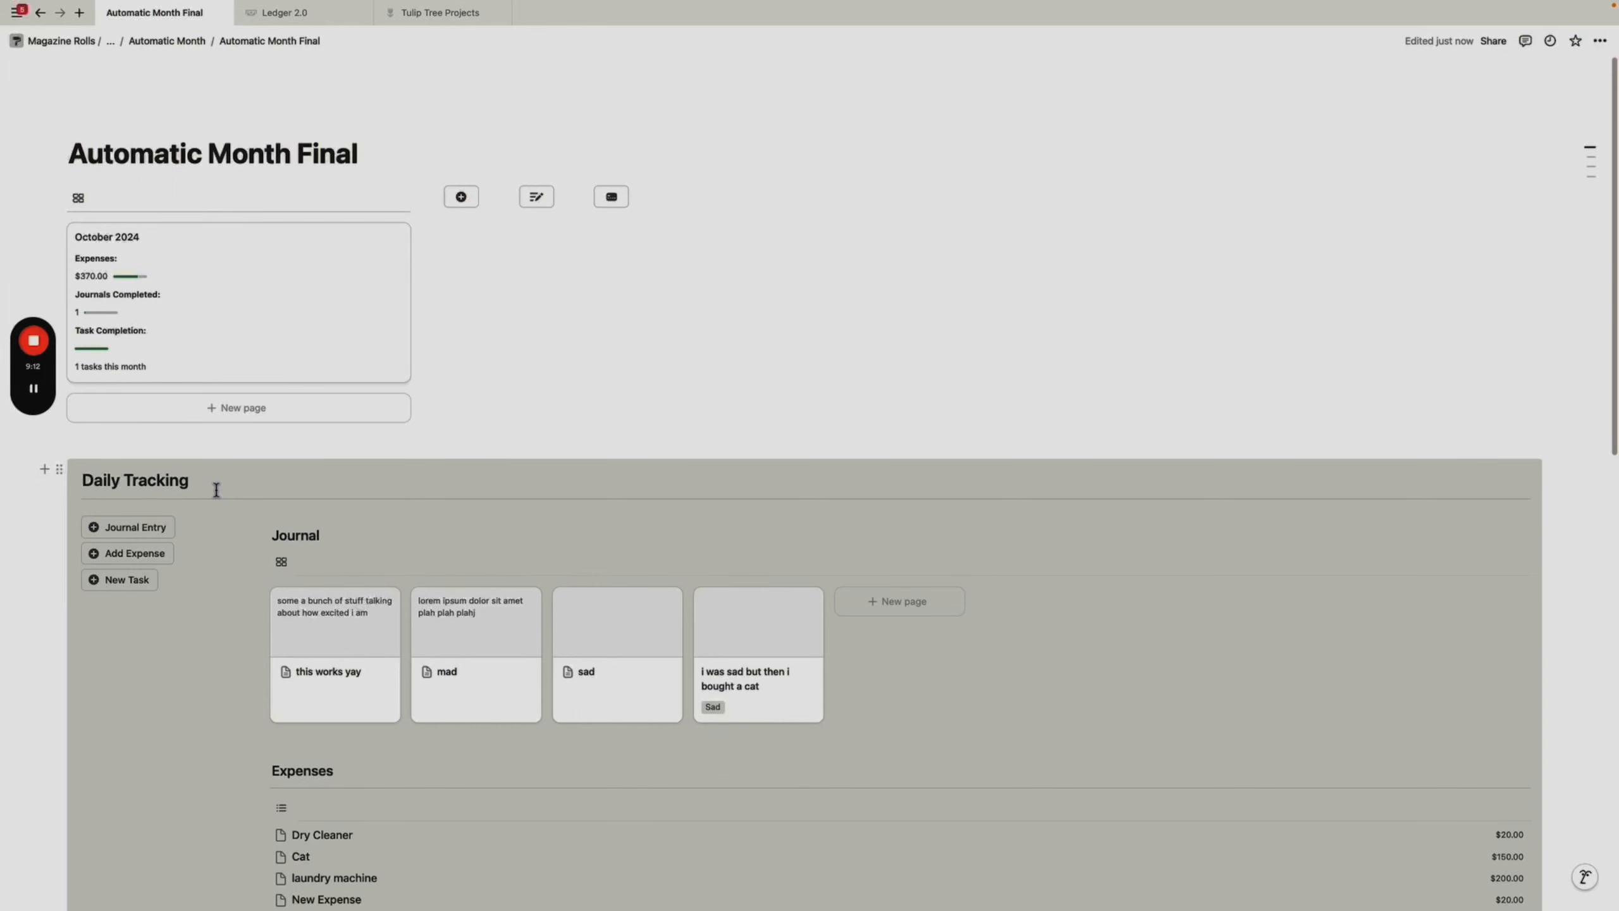